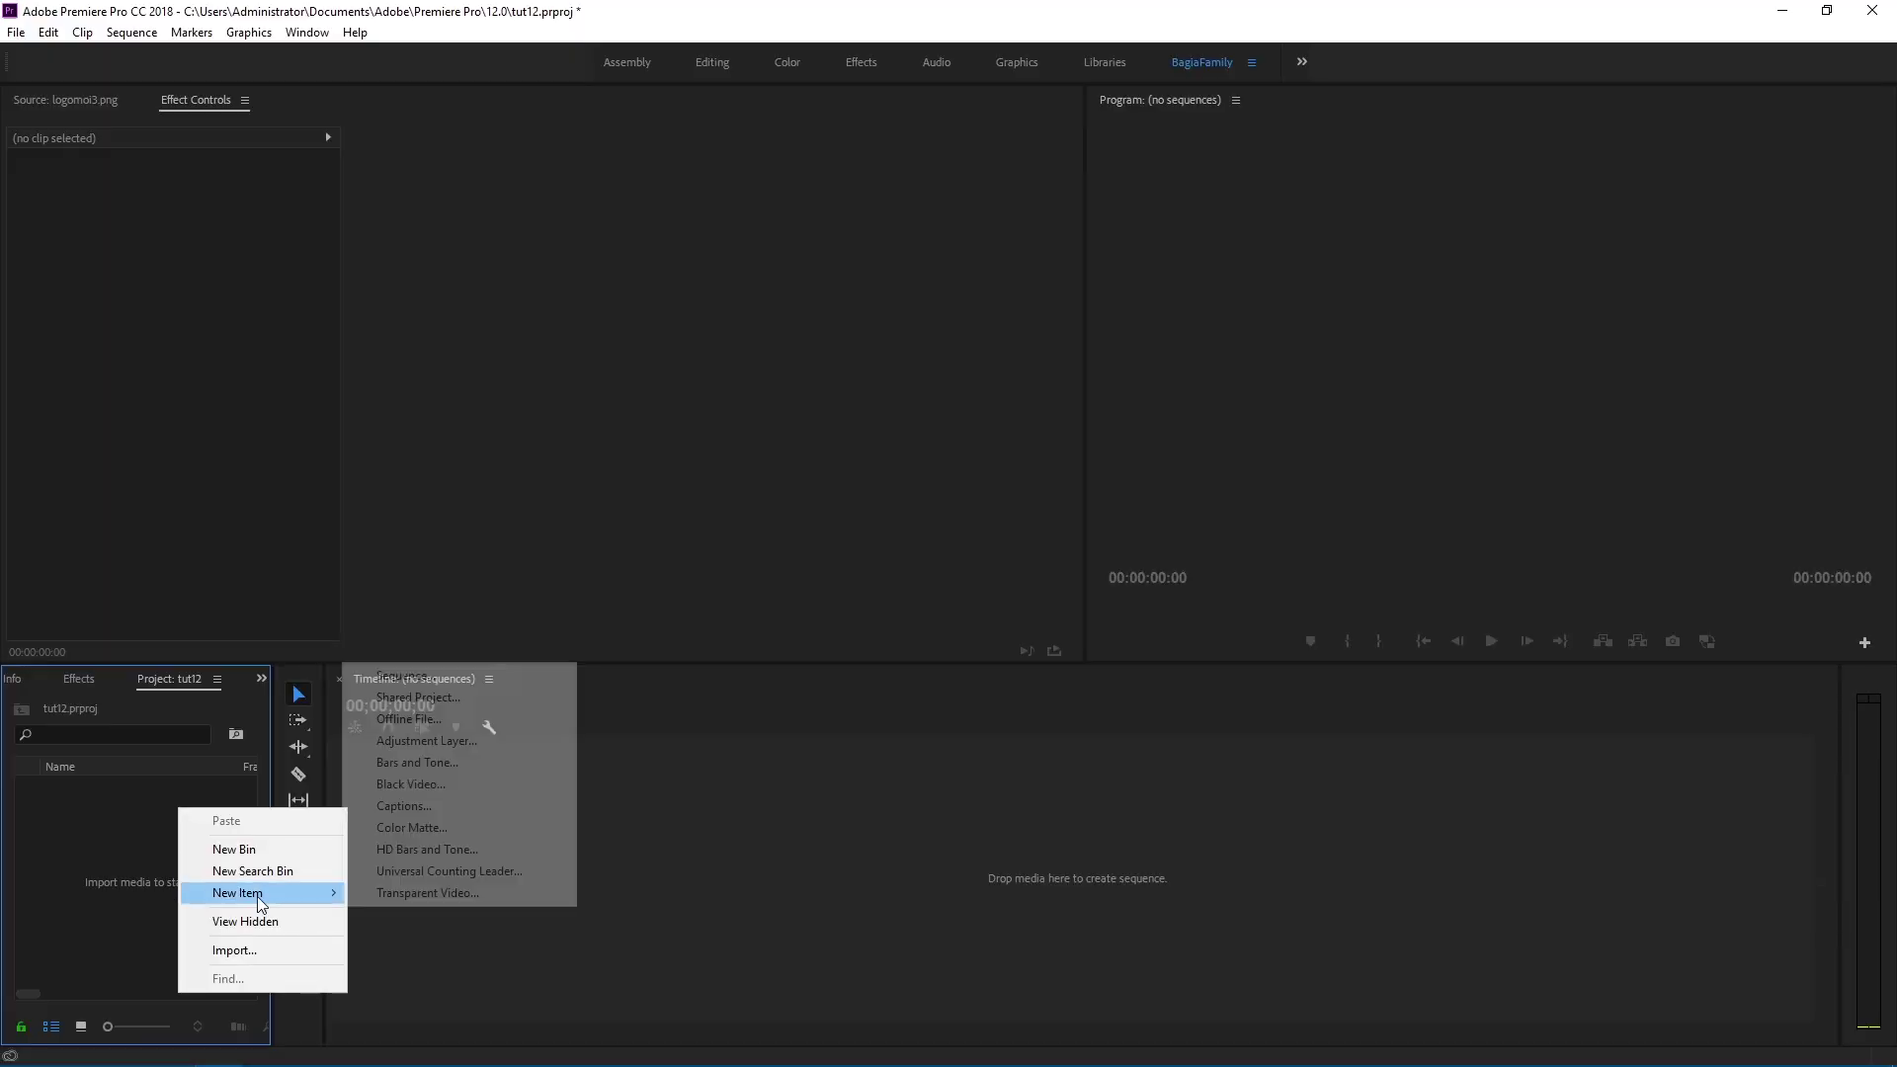
Step: Create a sequence named intro with the ARRI 1080p 24 preset
left_click(401, 675)
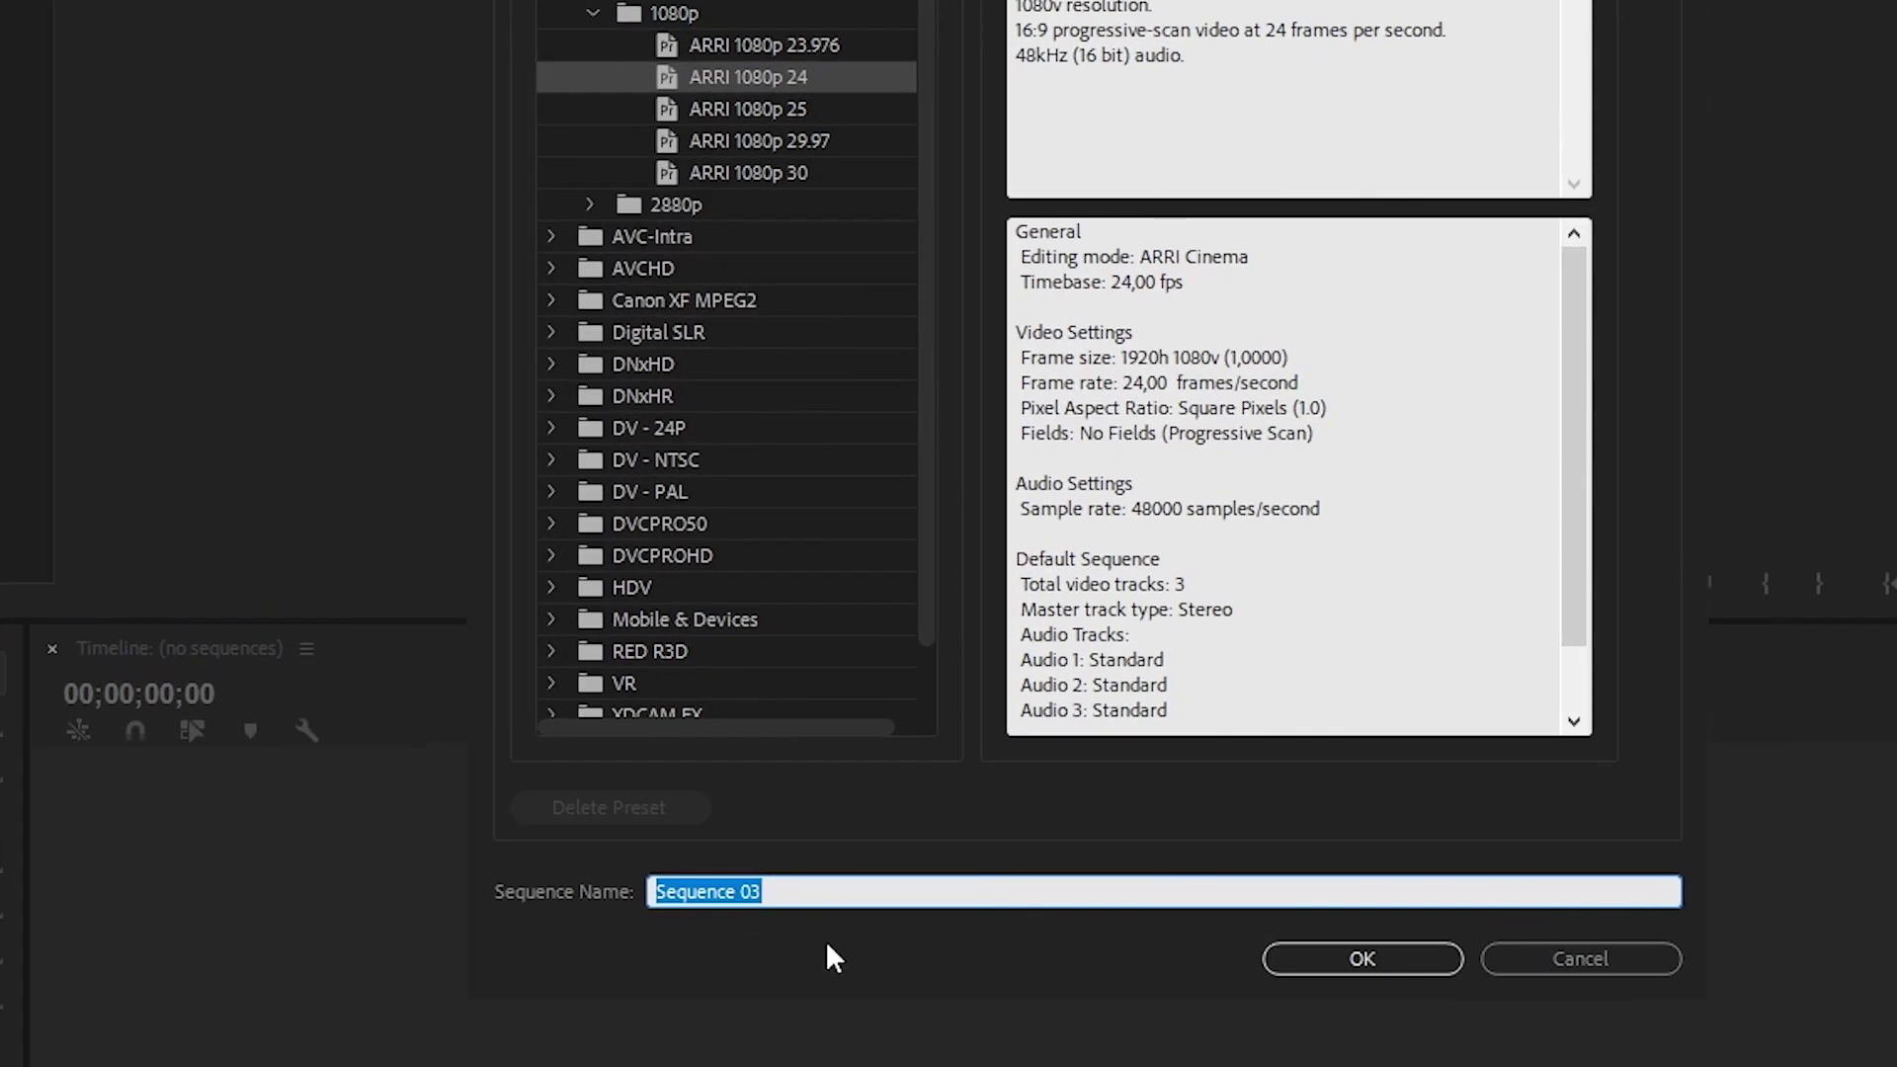
type("ntro")
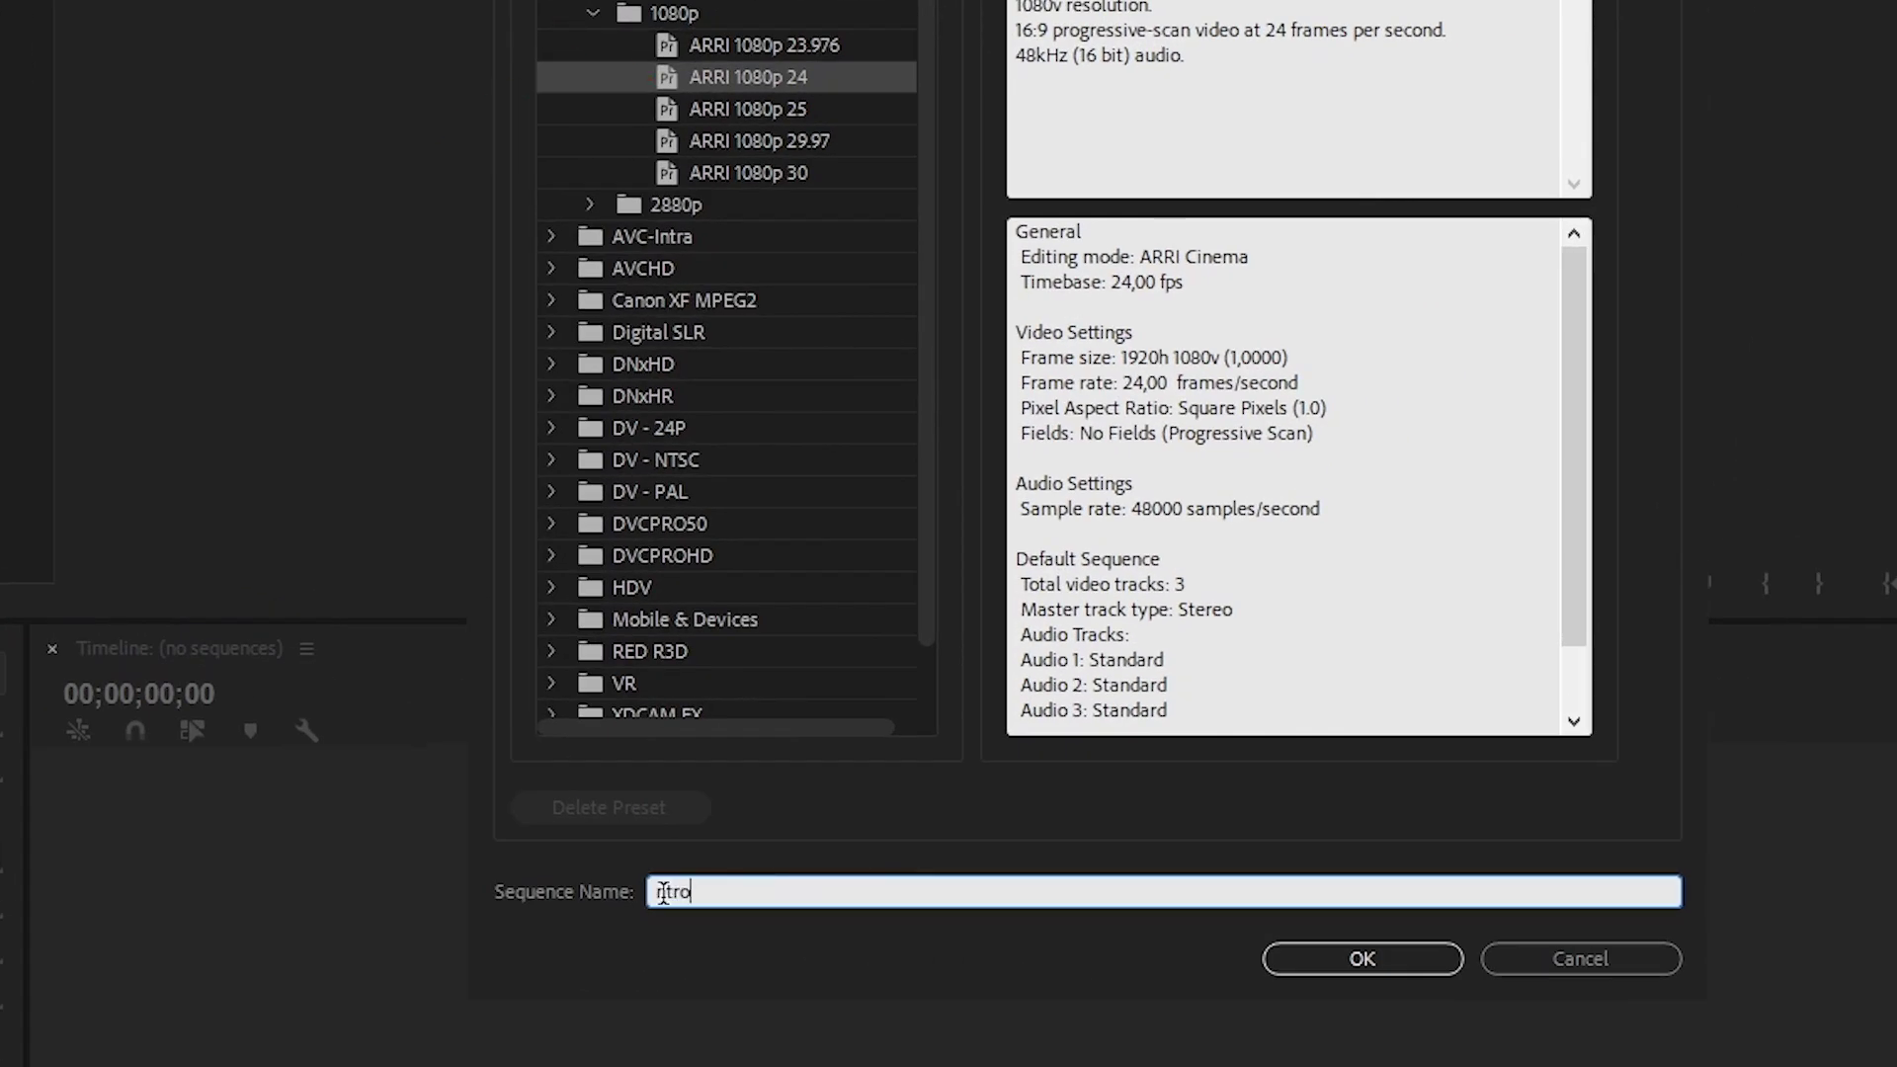
key("Home")
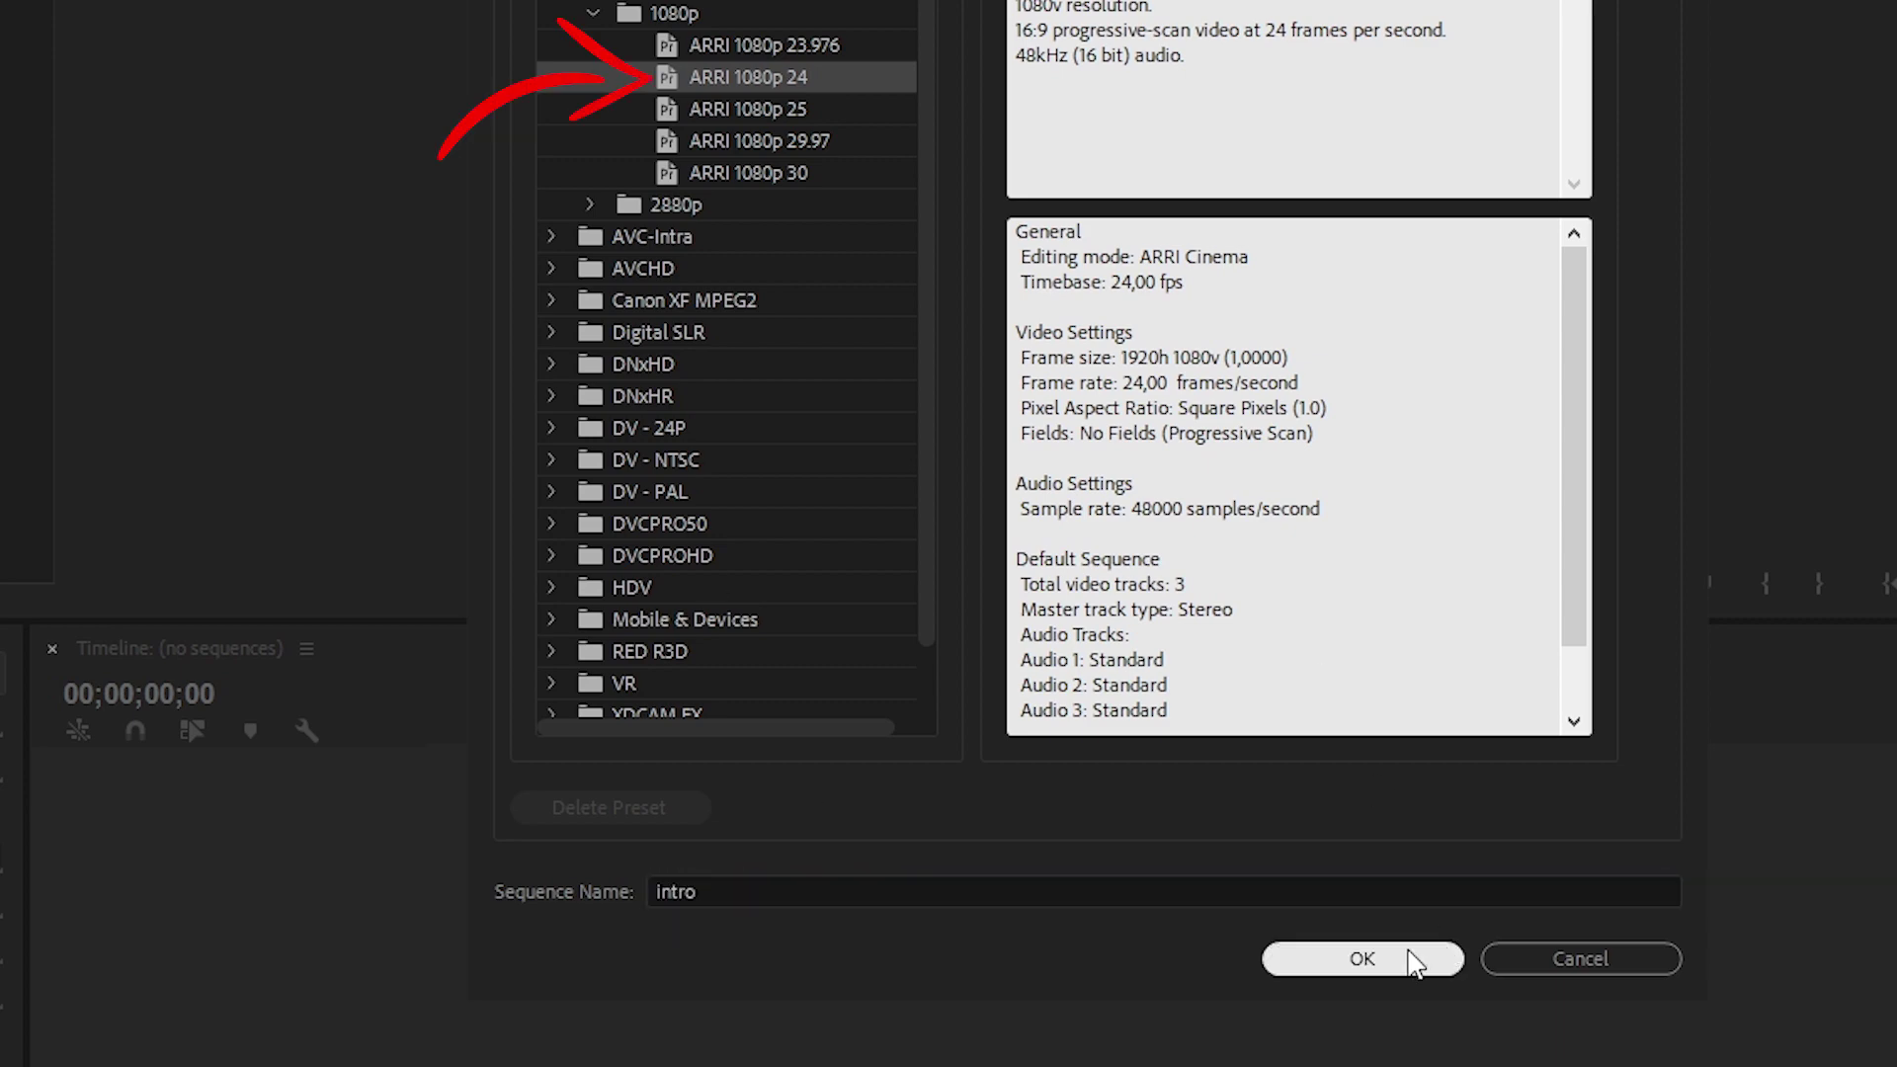
left_click(1383, 960)
Step: Create a 1920 × 1080, 24 fps black video and place it at the start of track V1, lasting about 1:05
right_click(128, 833)
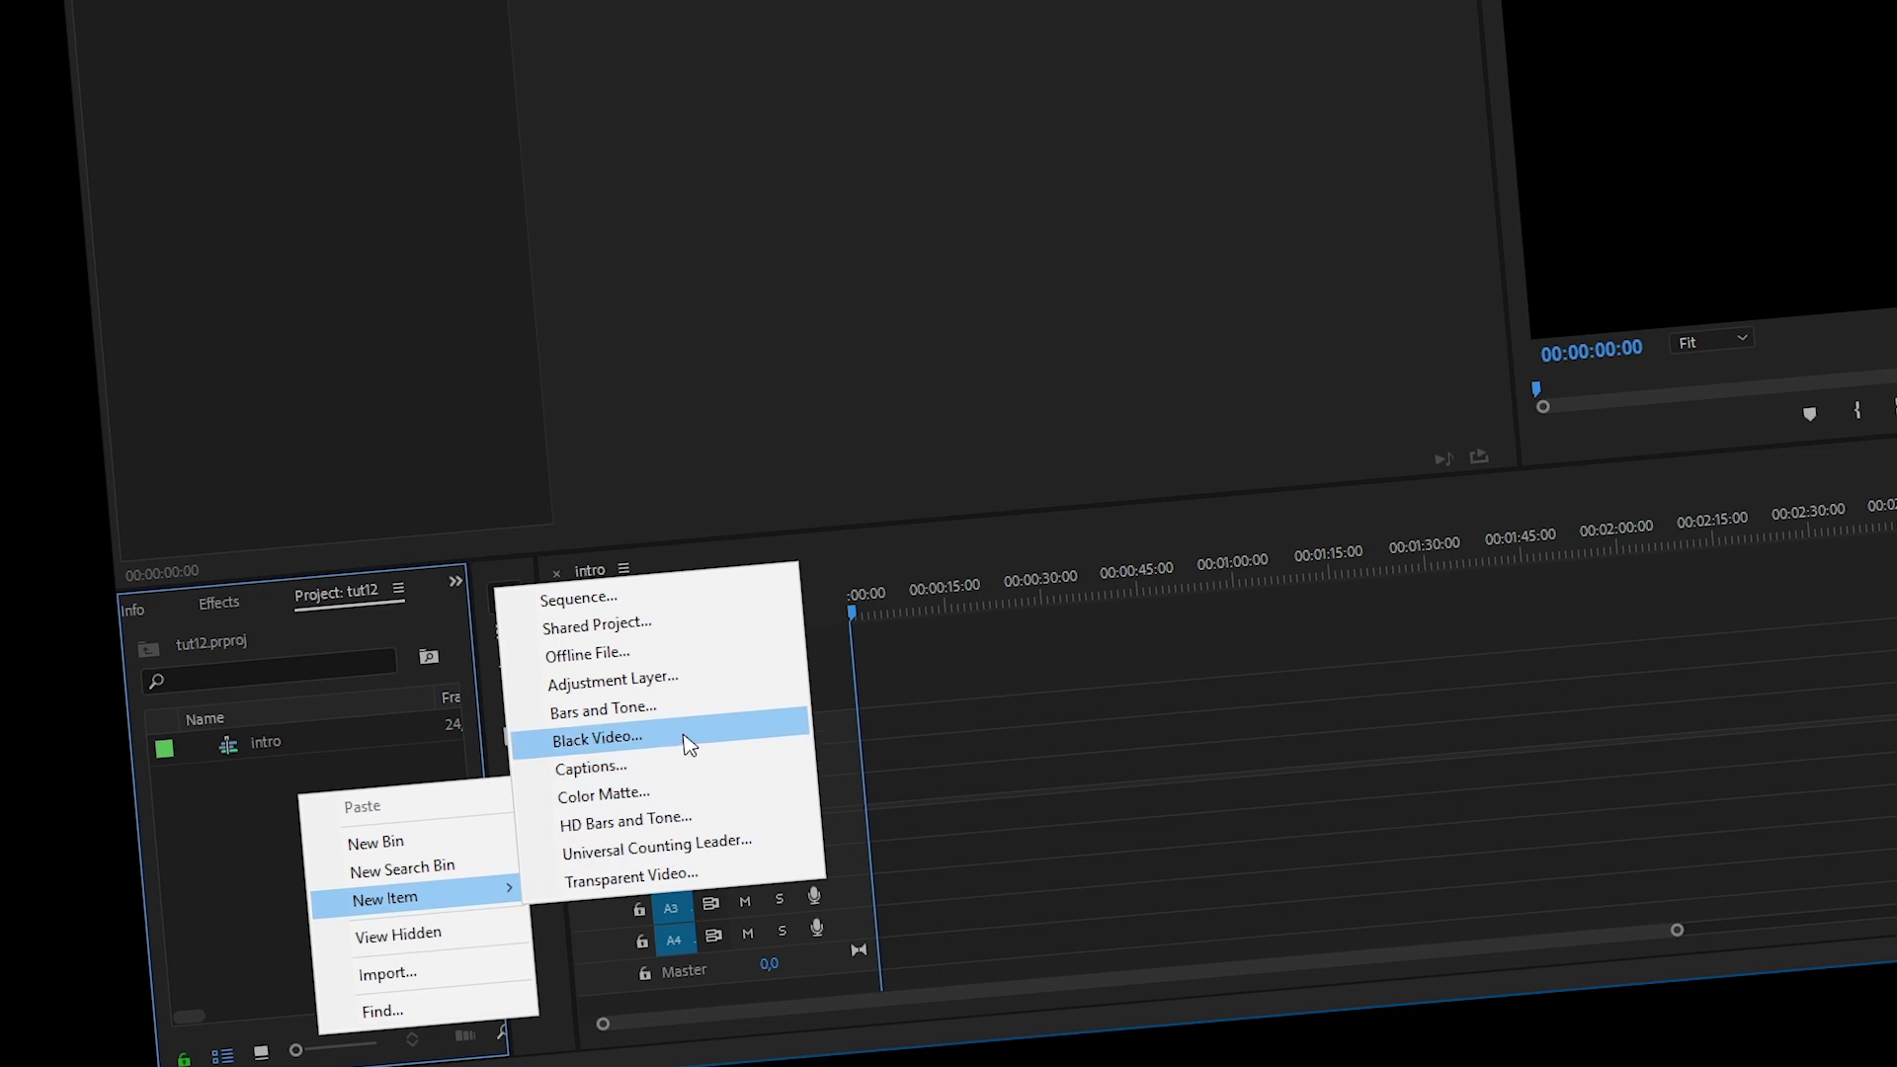
left_click(702, 741)
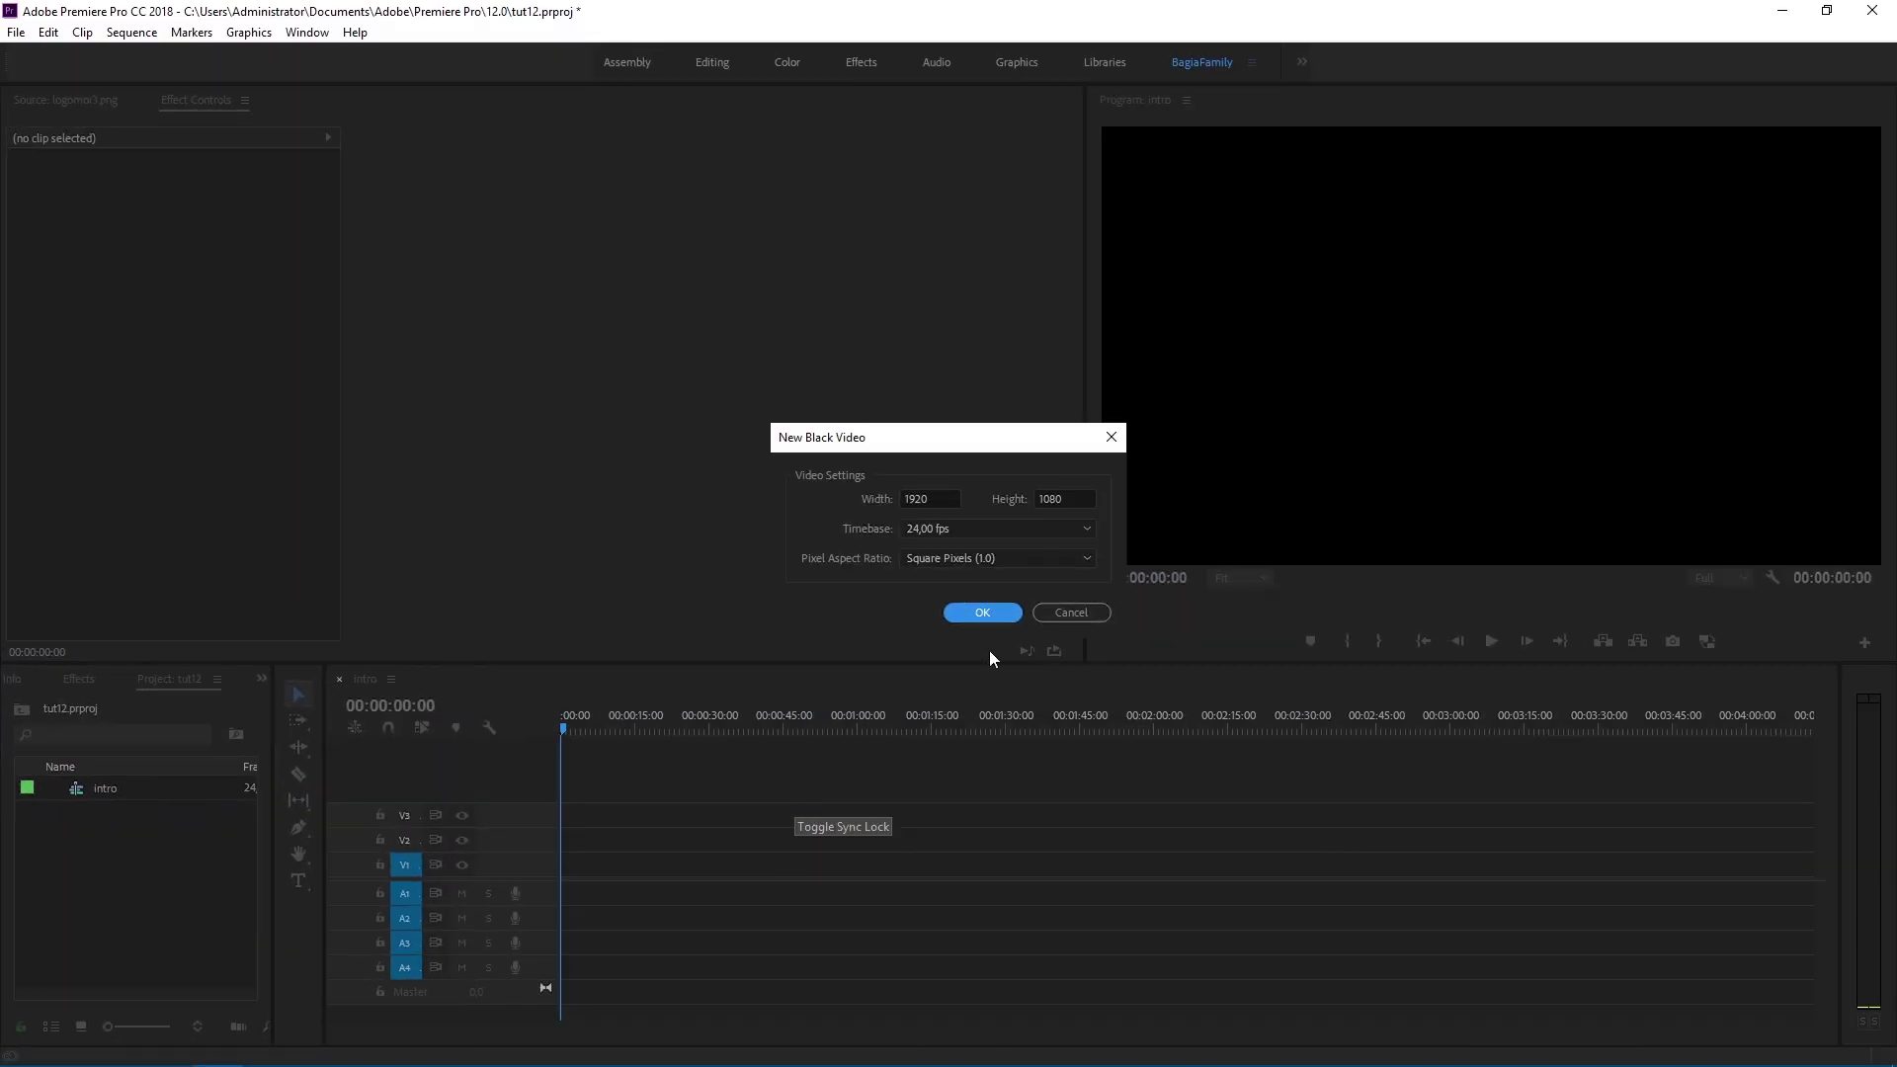
left_click(998, 615)
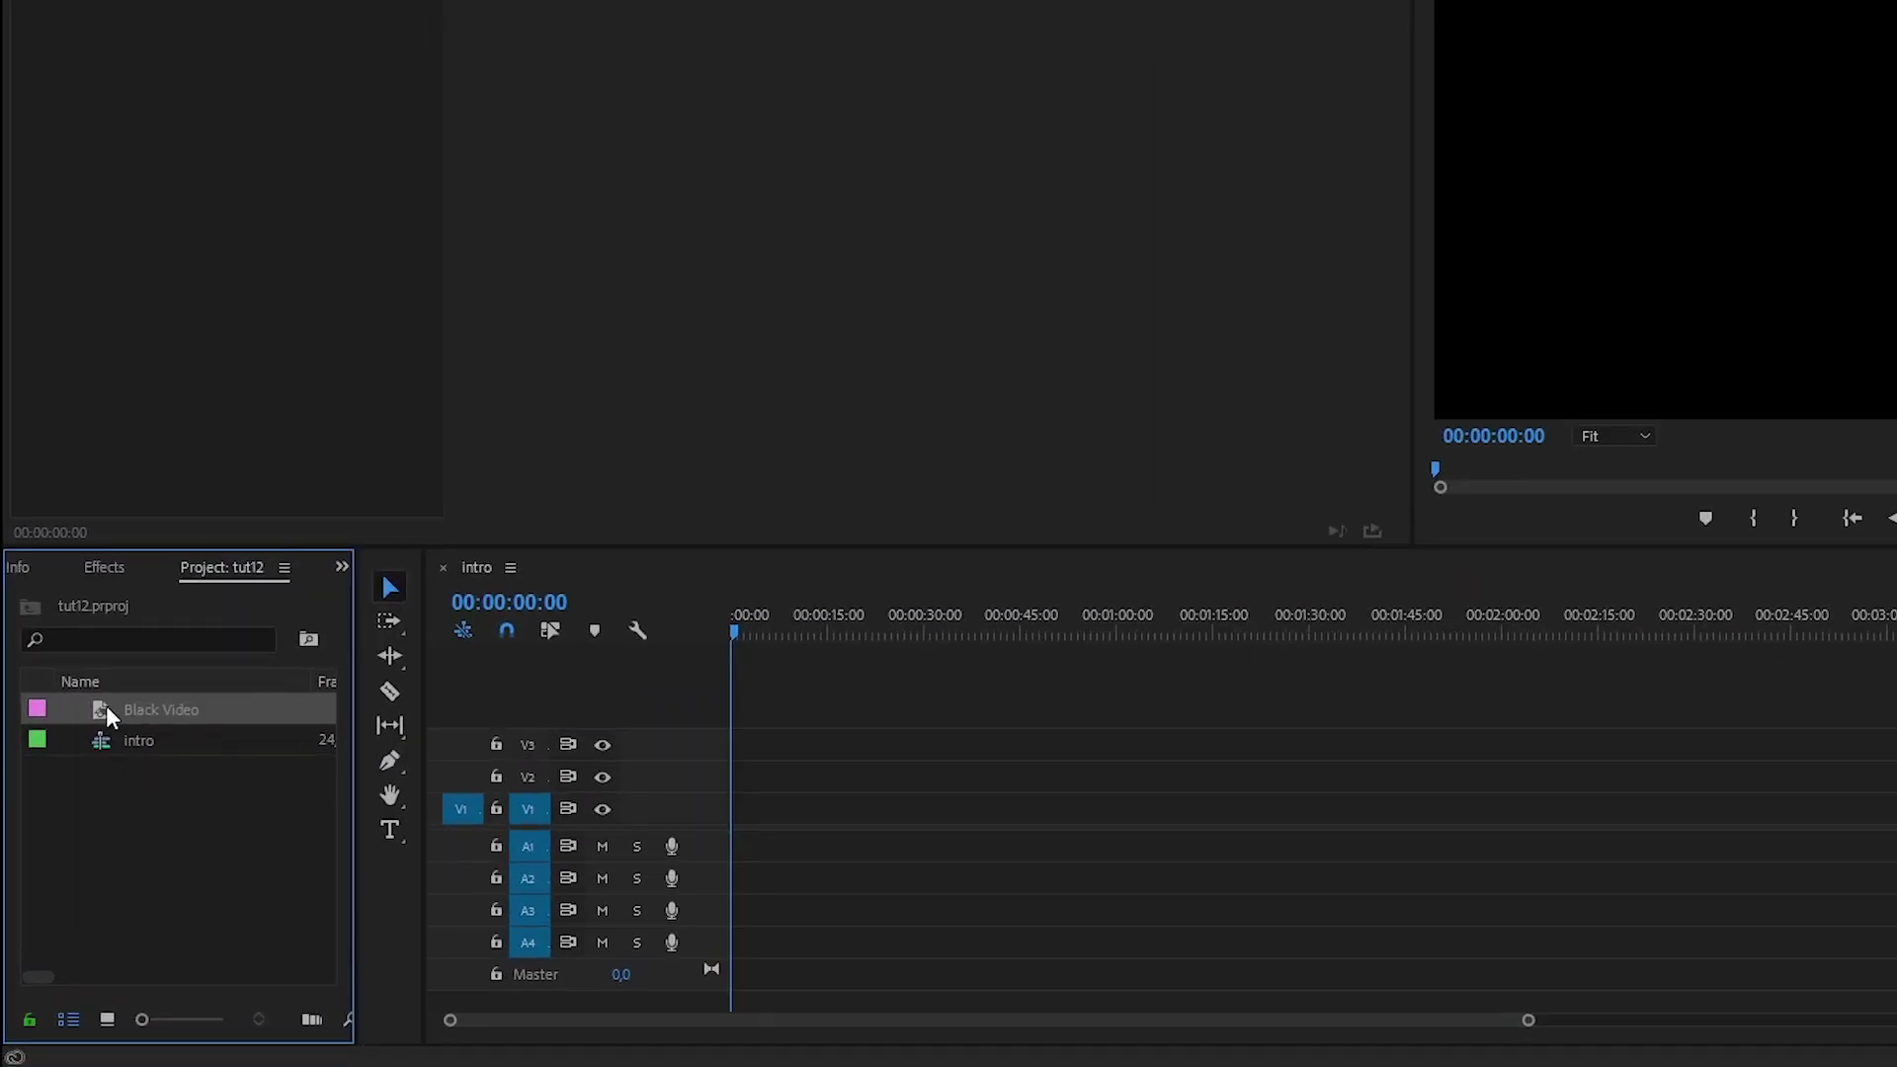
left_click_drag(109, 713, 1149, 808)
Step: Apply the 4-Color Gradient effect to the black video clip on V1
left_click(1097, 816)
type("4c")
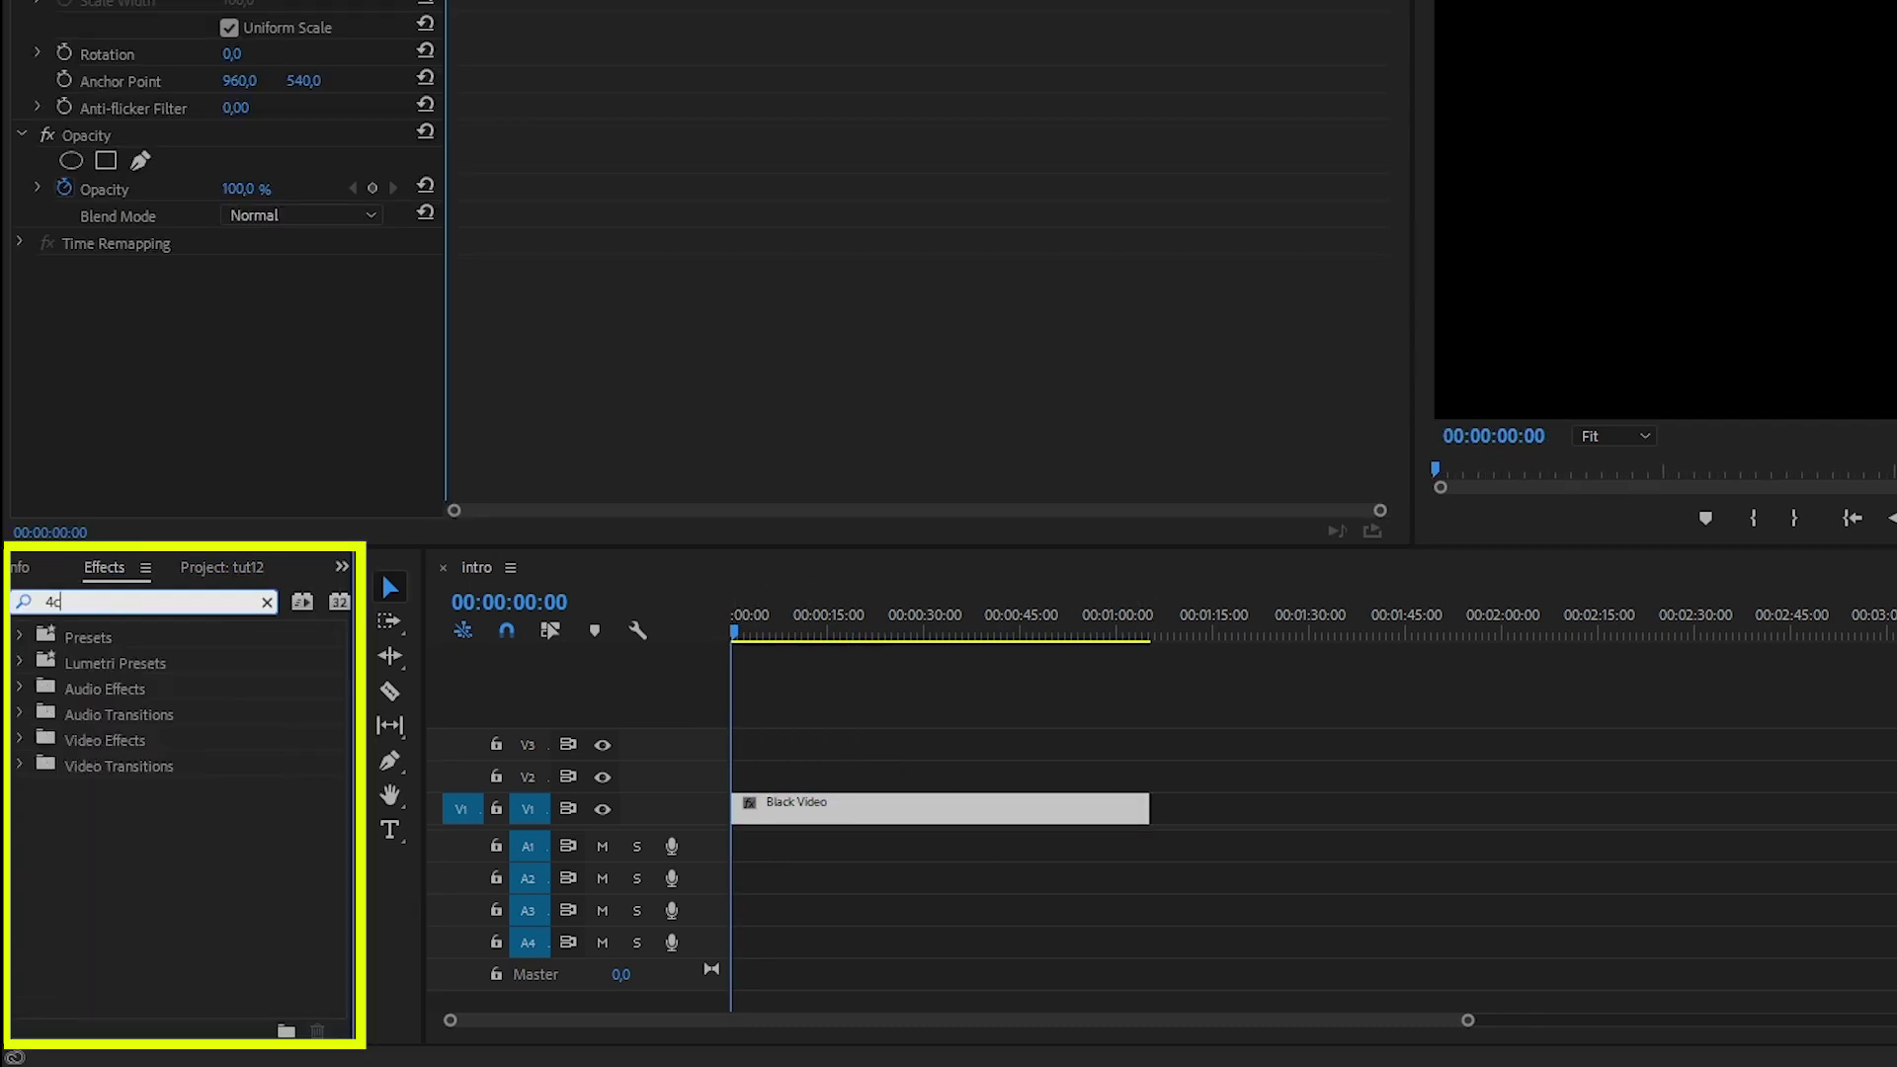
key("BackSpace")
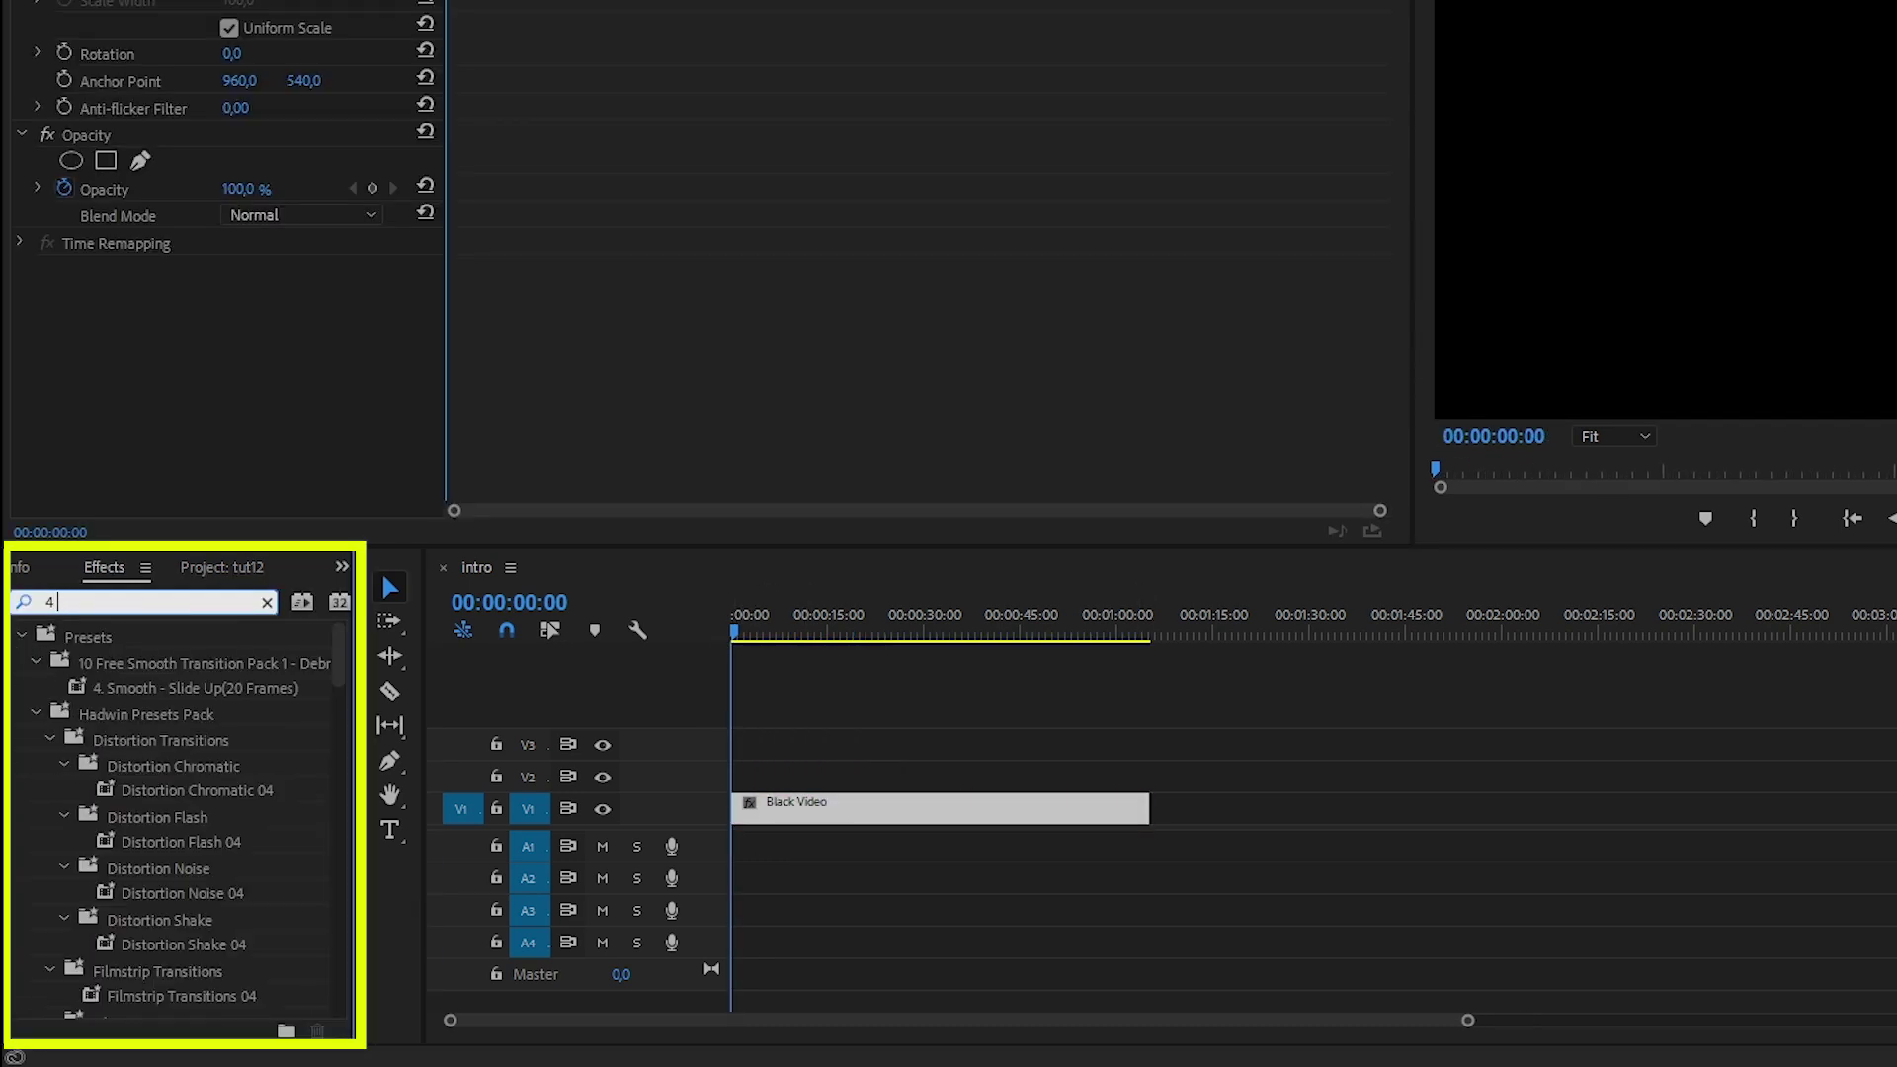
type("color")
left_click_drag(153, 791, 869, 817)
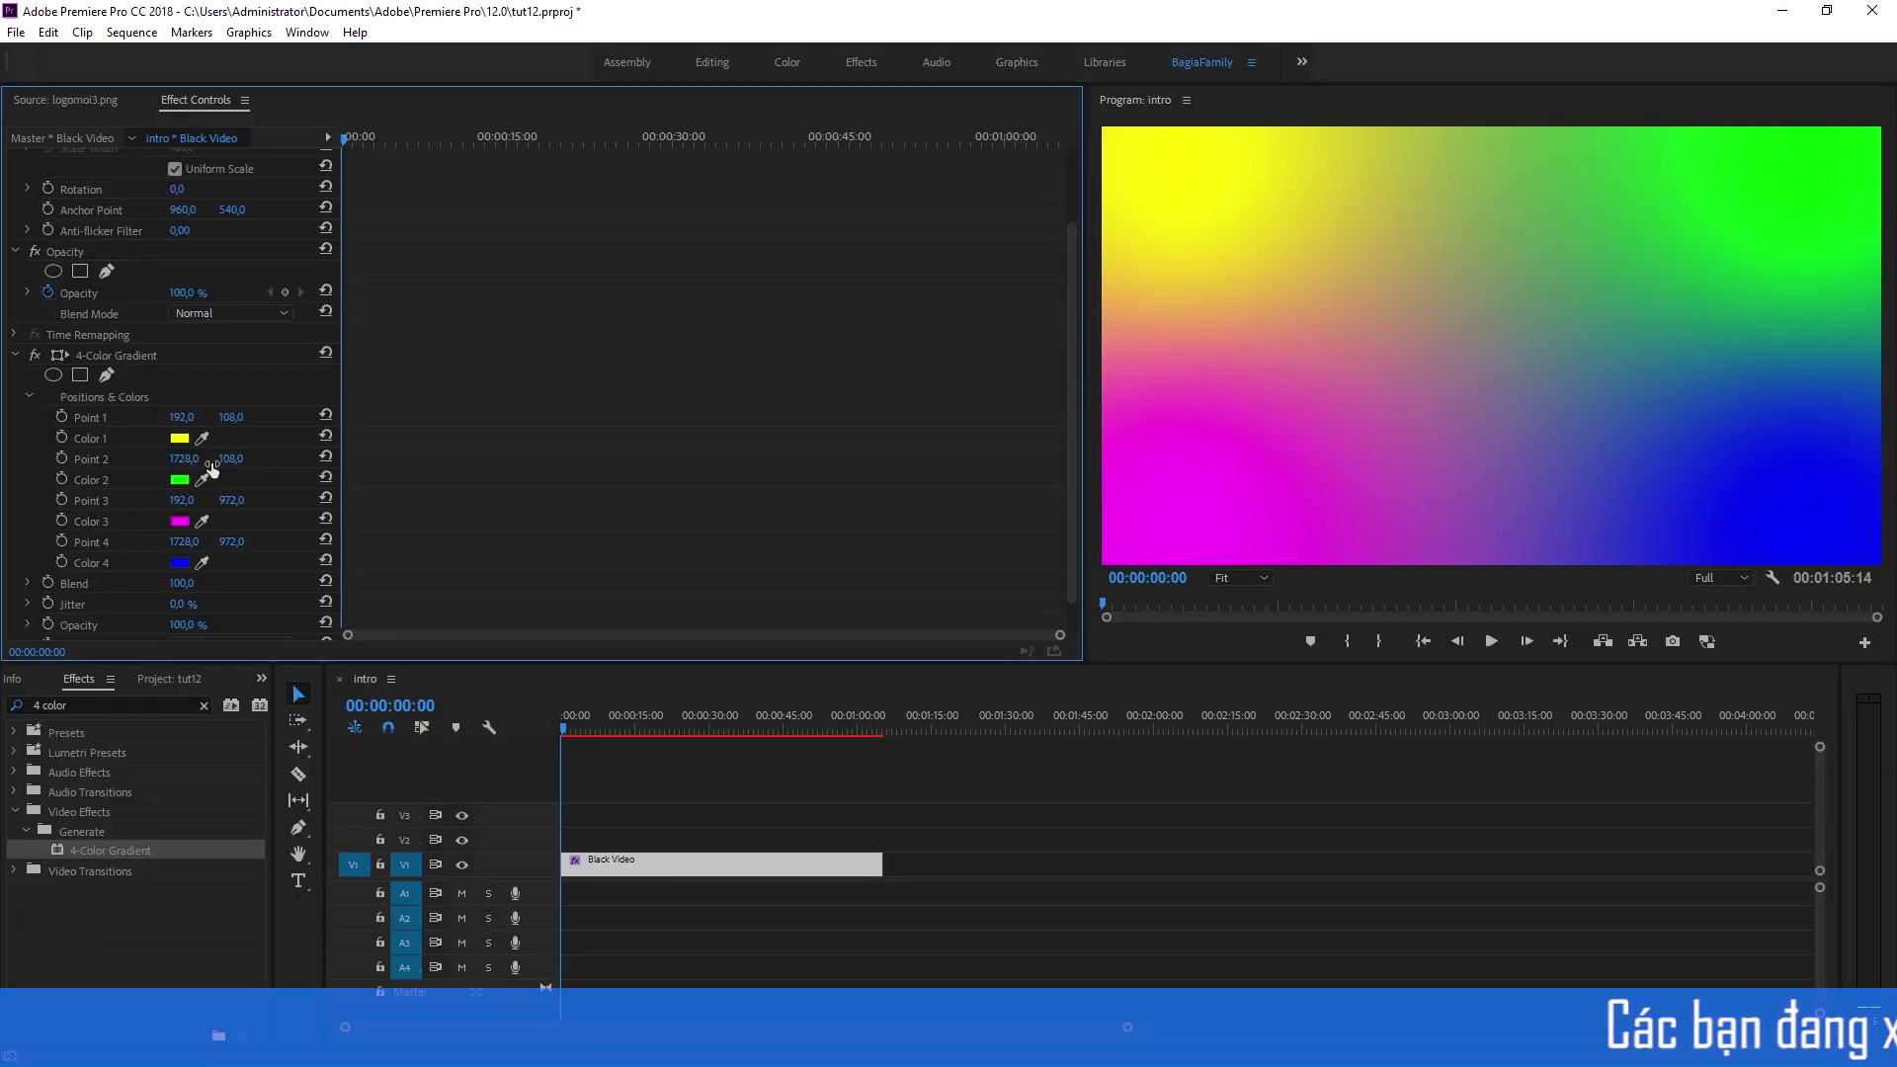
Step: Change the gradient's Color 1 to turquoise and Color 2 to cyan
left_click(178, 415)
left_click(1013, 589)
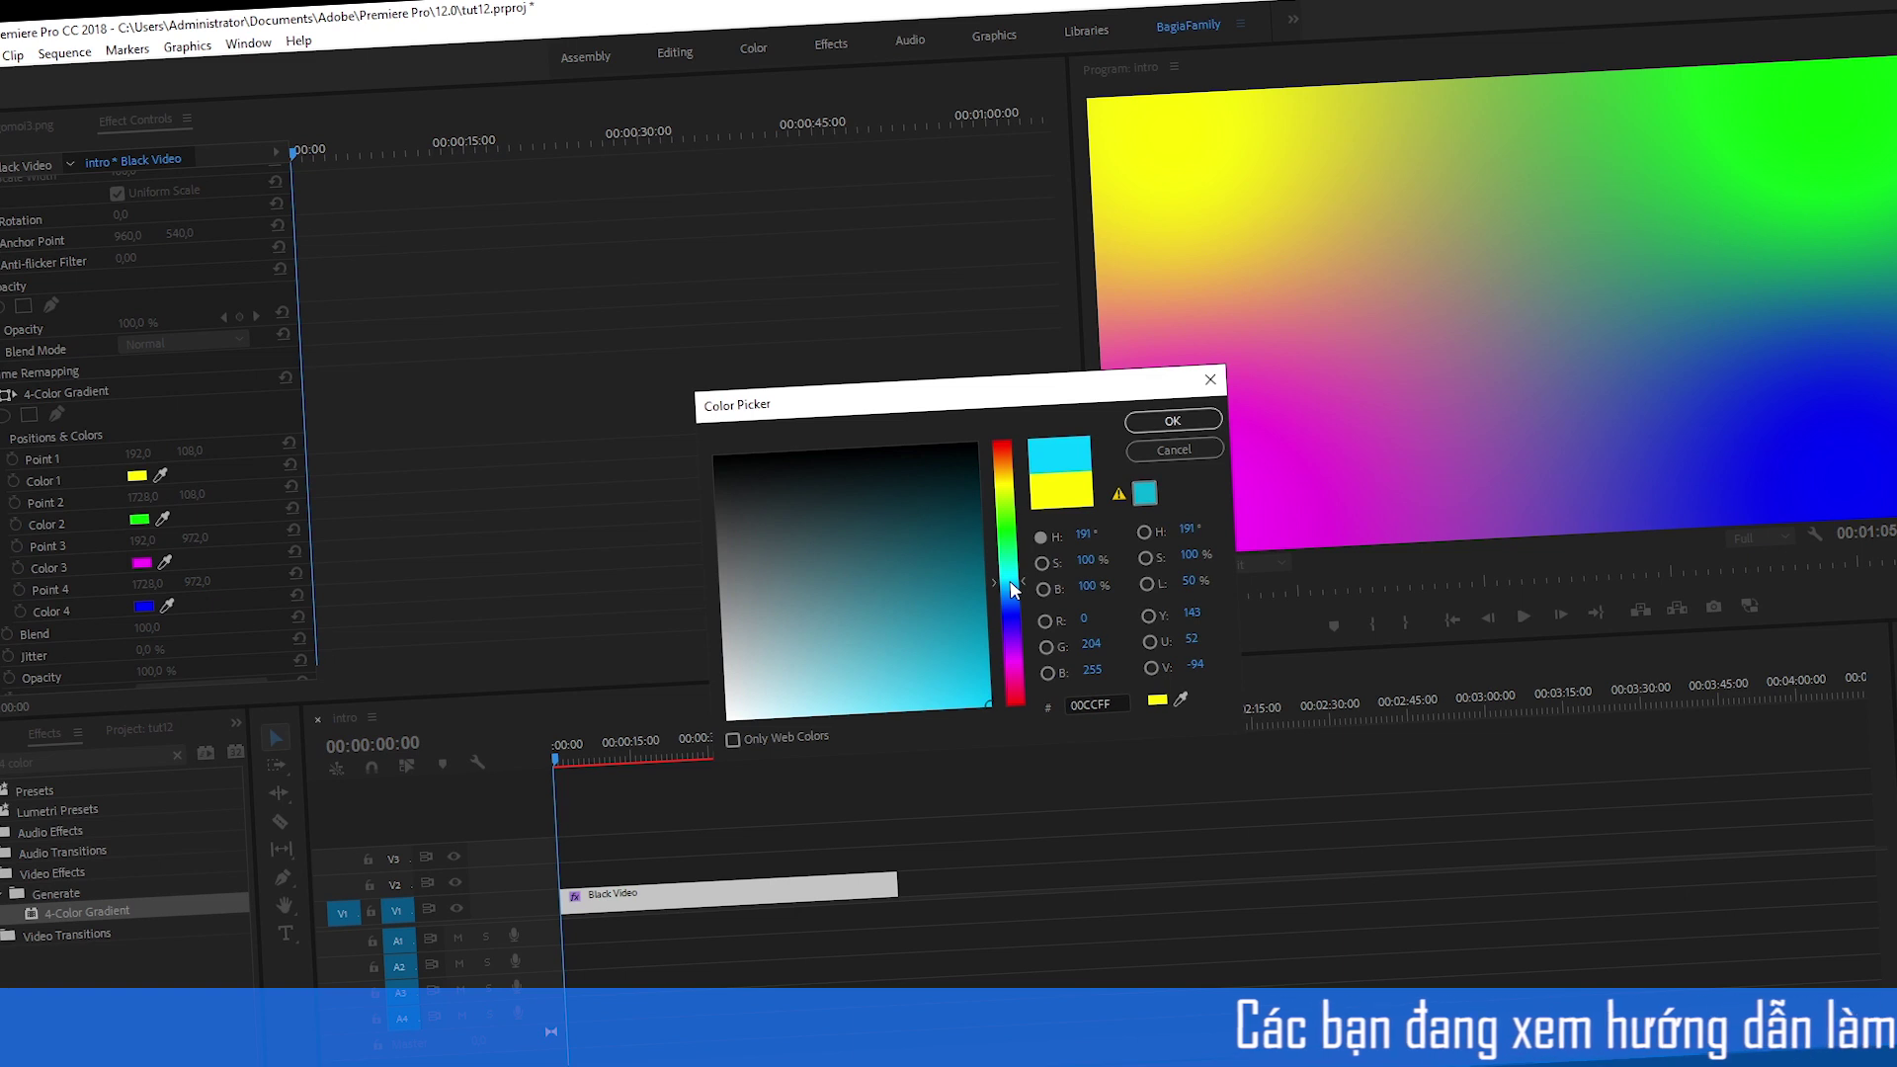
left_click(1012, 569)
left_click(1172, 421)
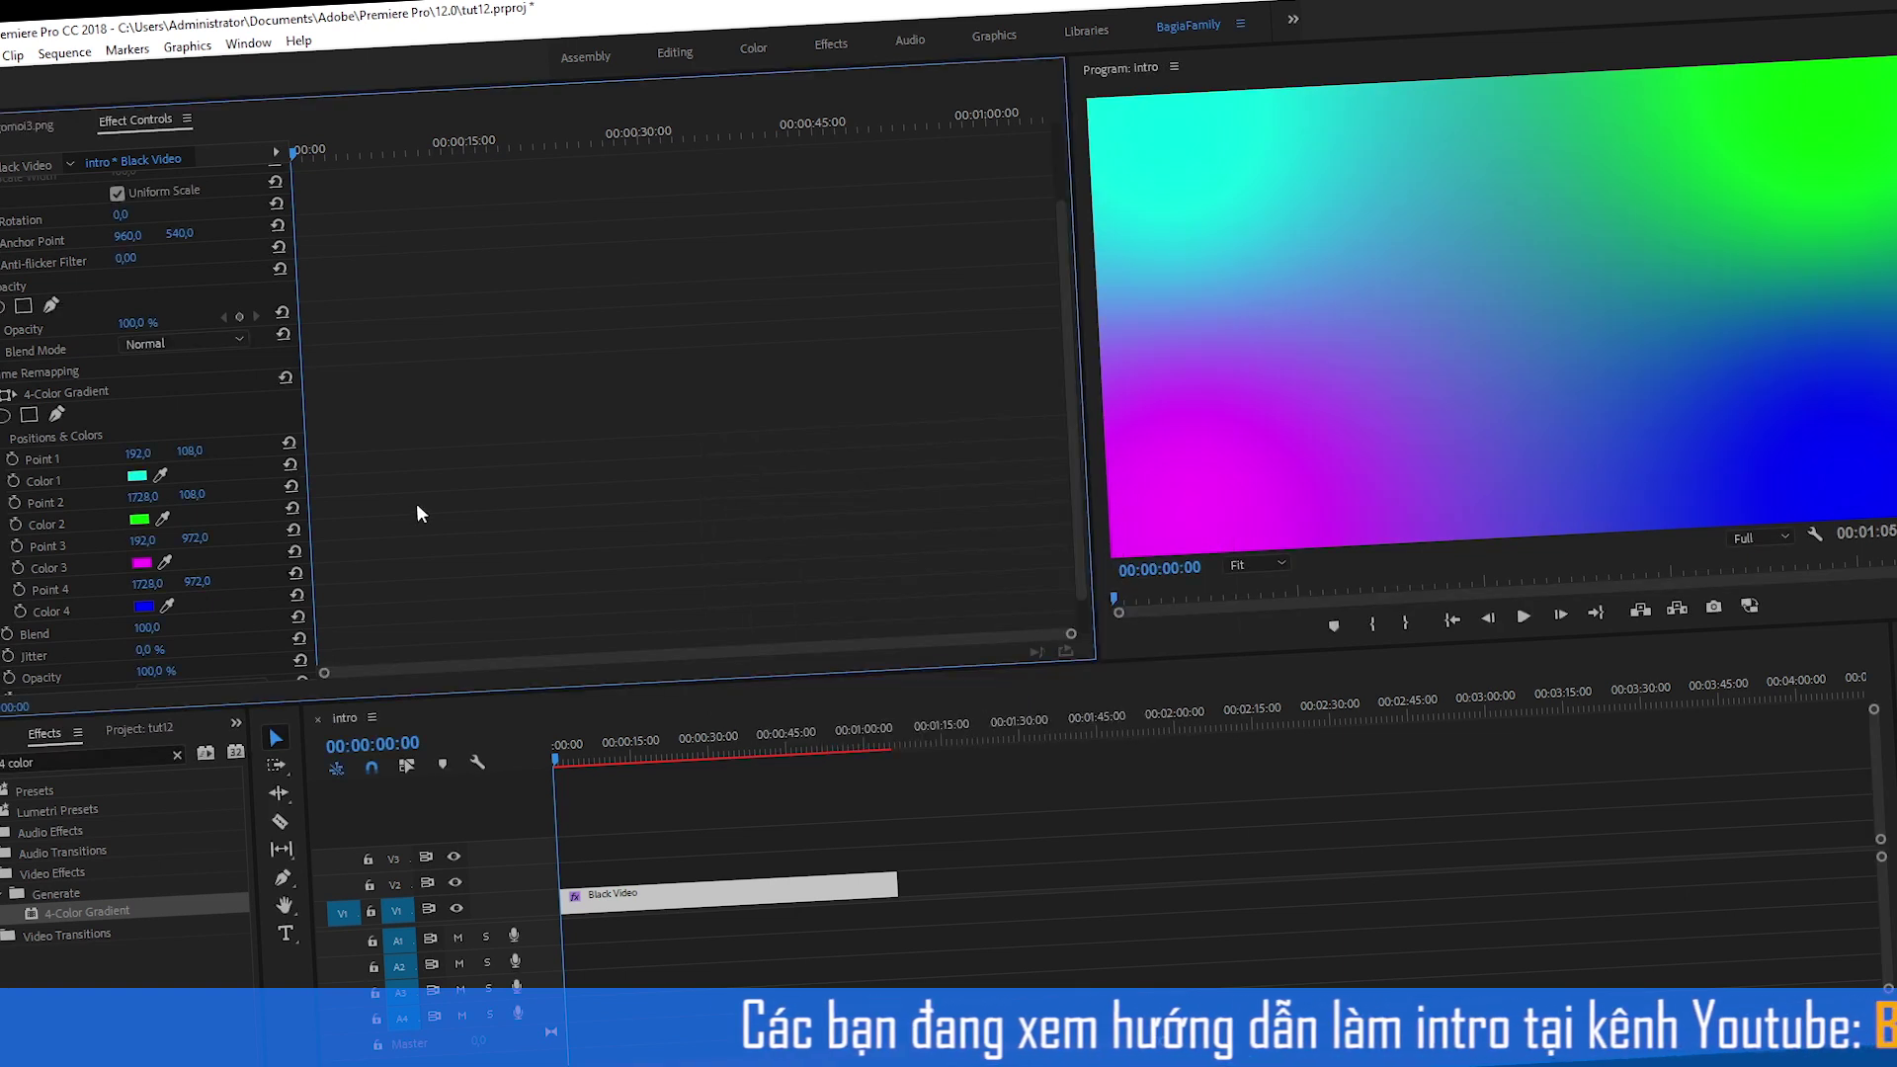
left_click(139, 519)
left_click(1007, 581)
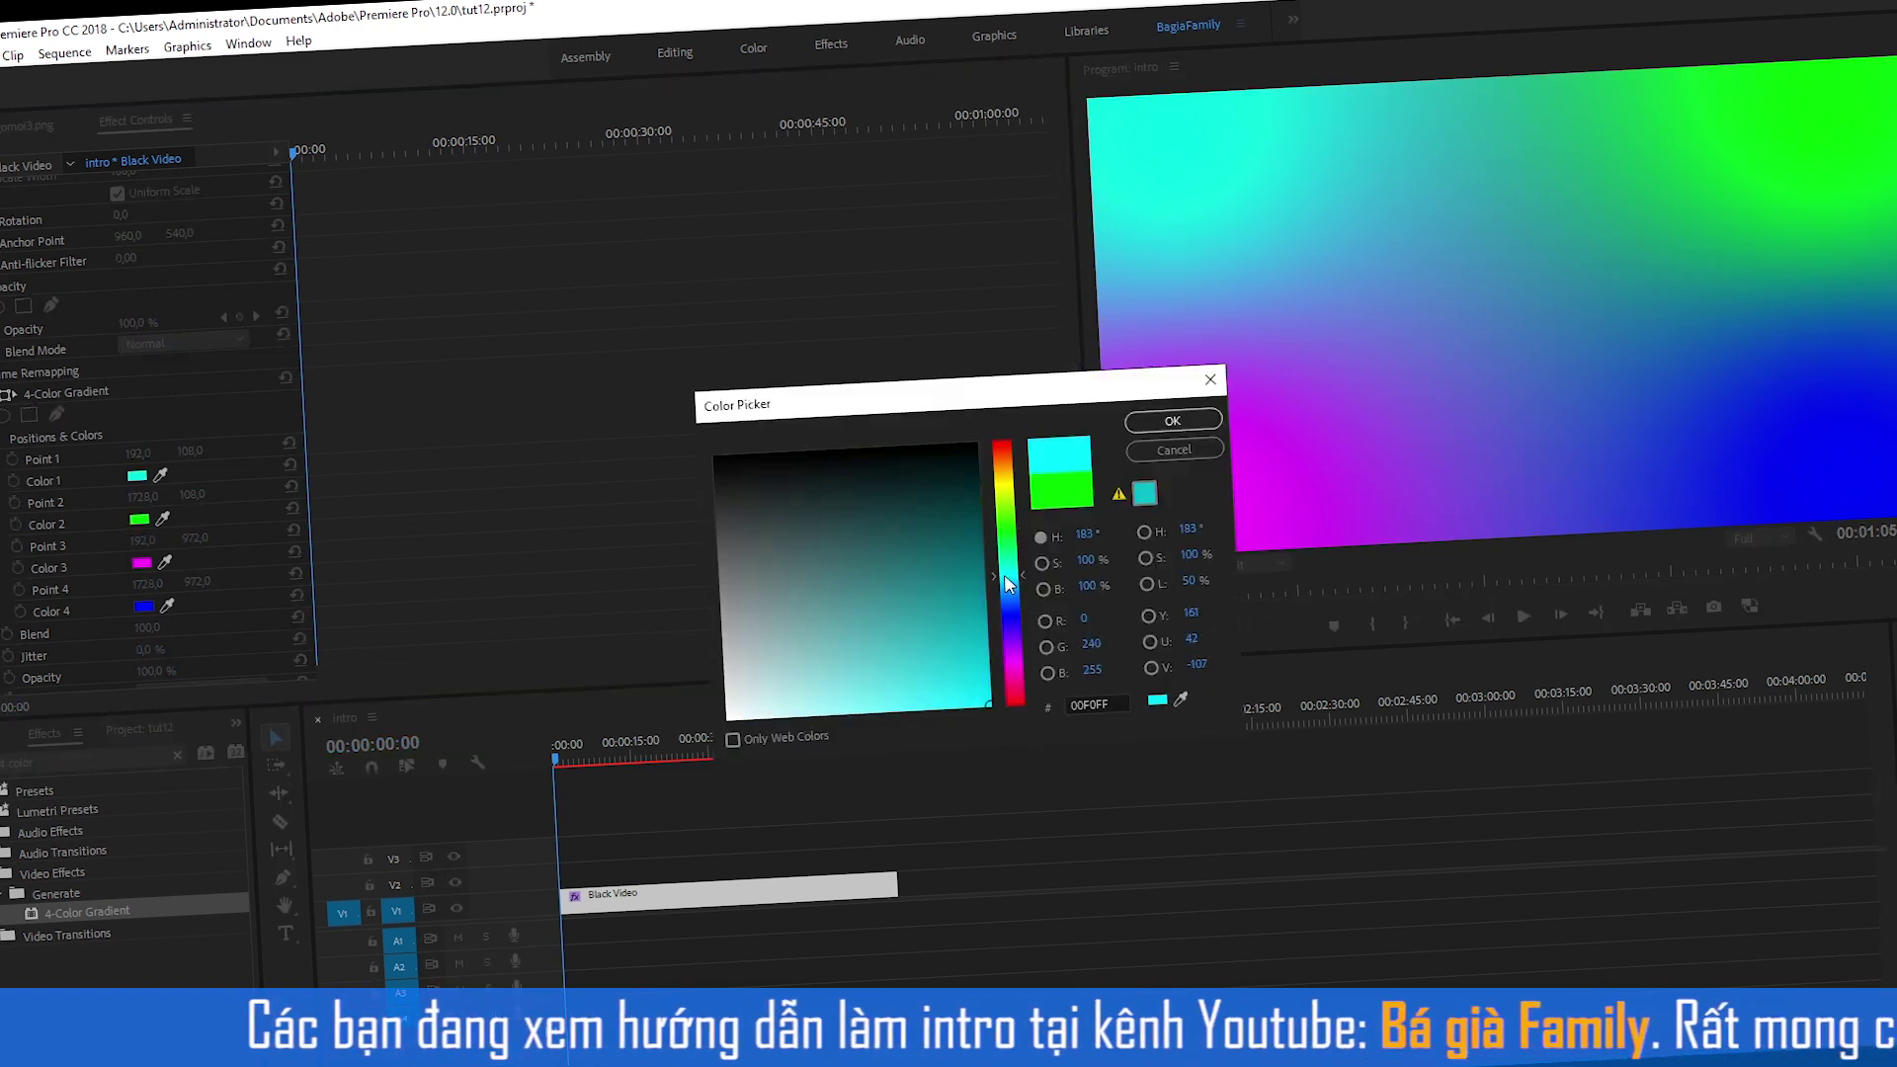
left_click(1172, 421)
Step: Change the gradient's Color 3 to sky blue and Color 4 to a medium blue
left_click(141, 562)
left_click(1008, 581)
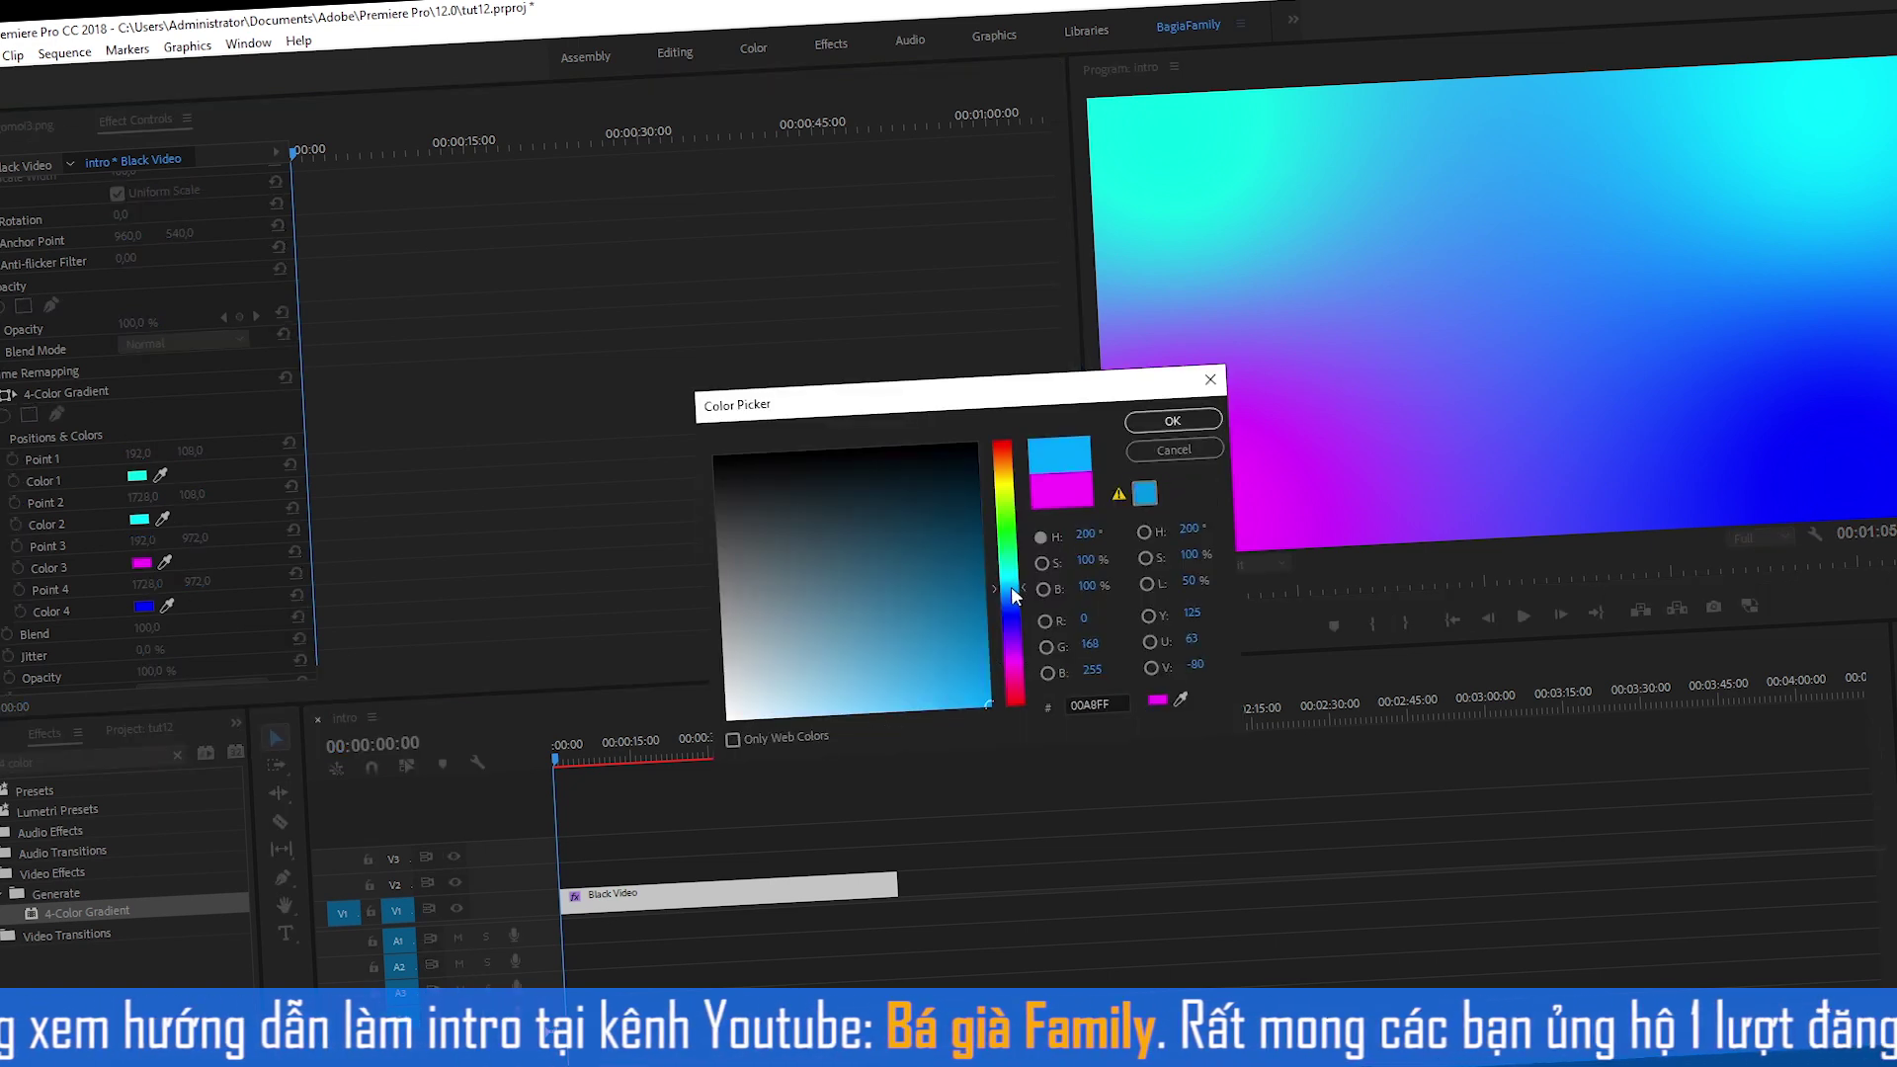
left_click(1173, 420)
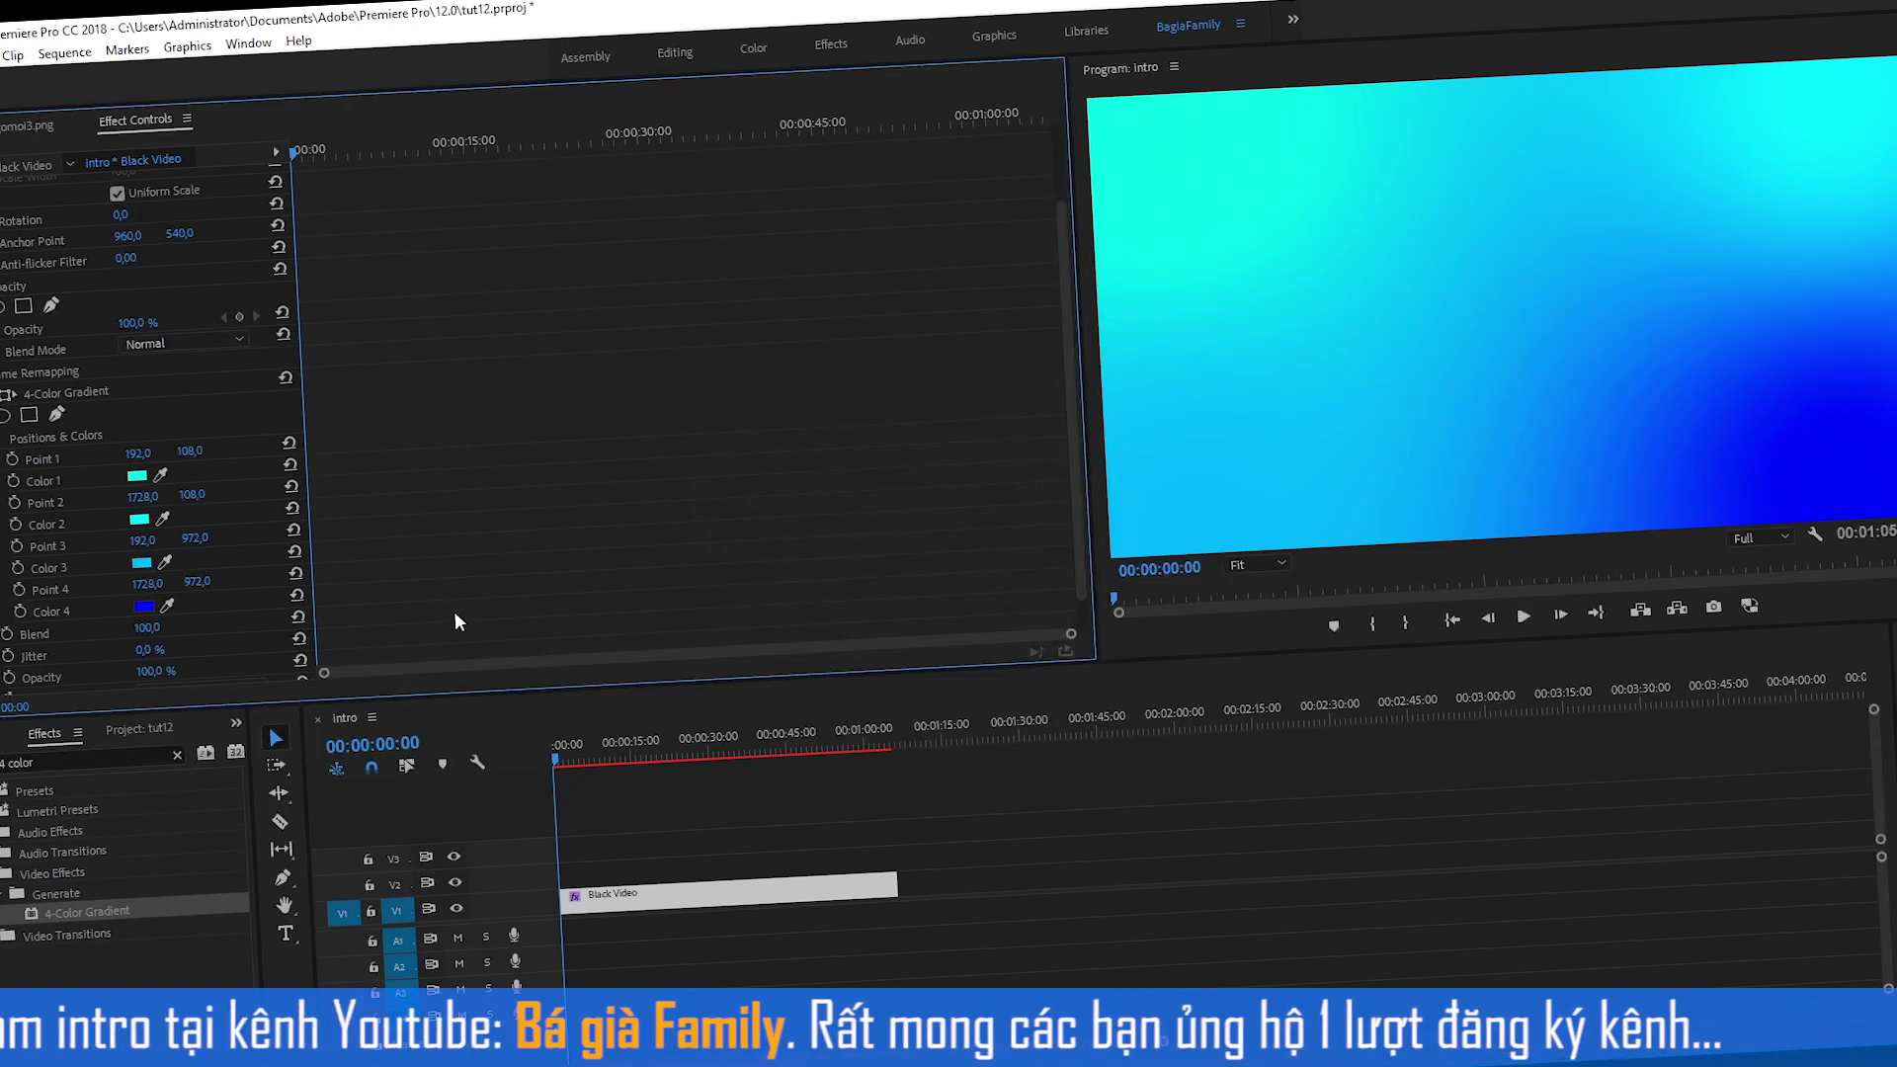
left_click(144, 607)
left_click(1007, 597)
left_click(1172, 421)
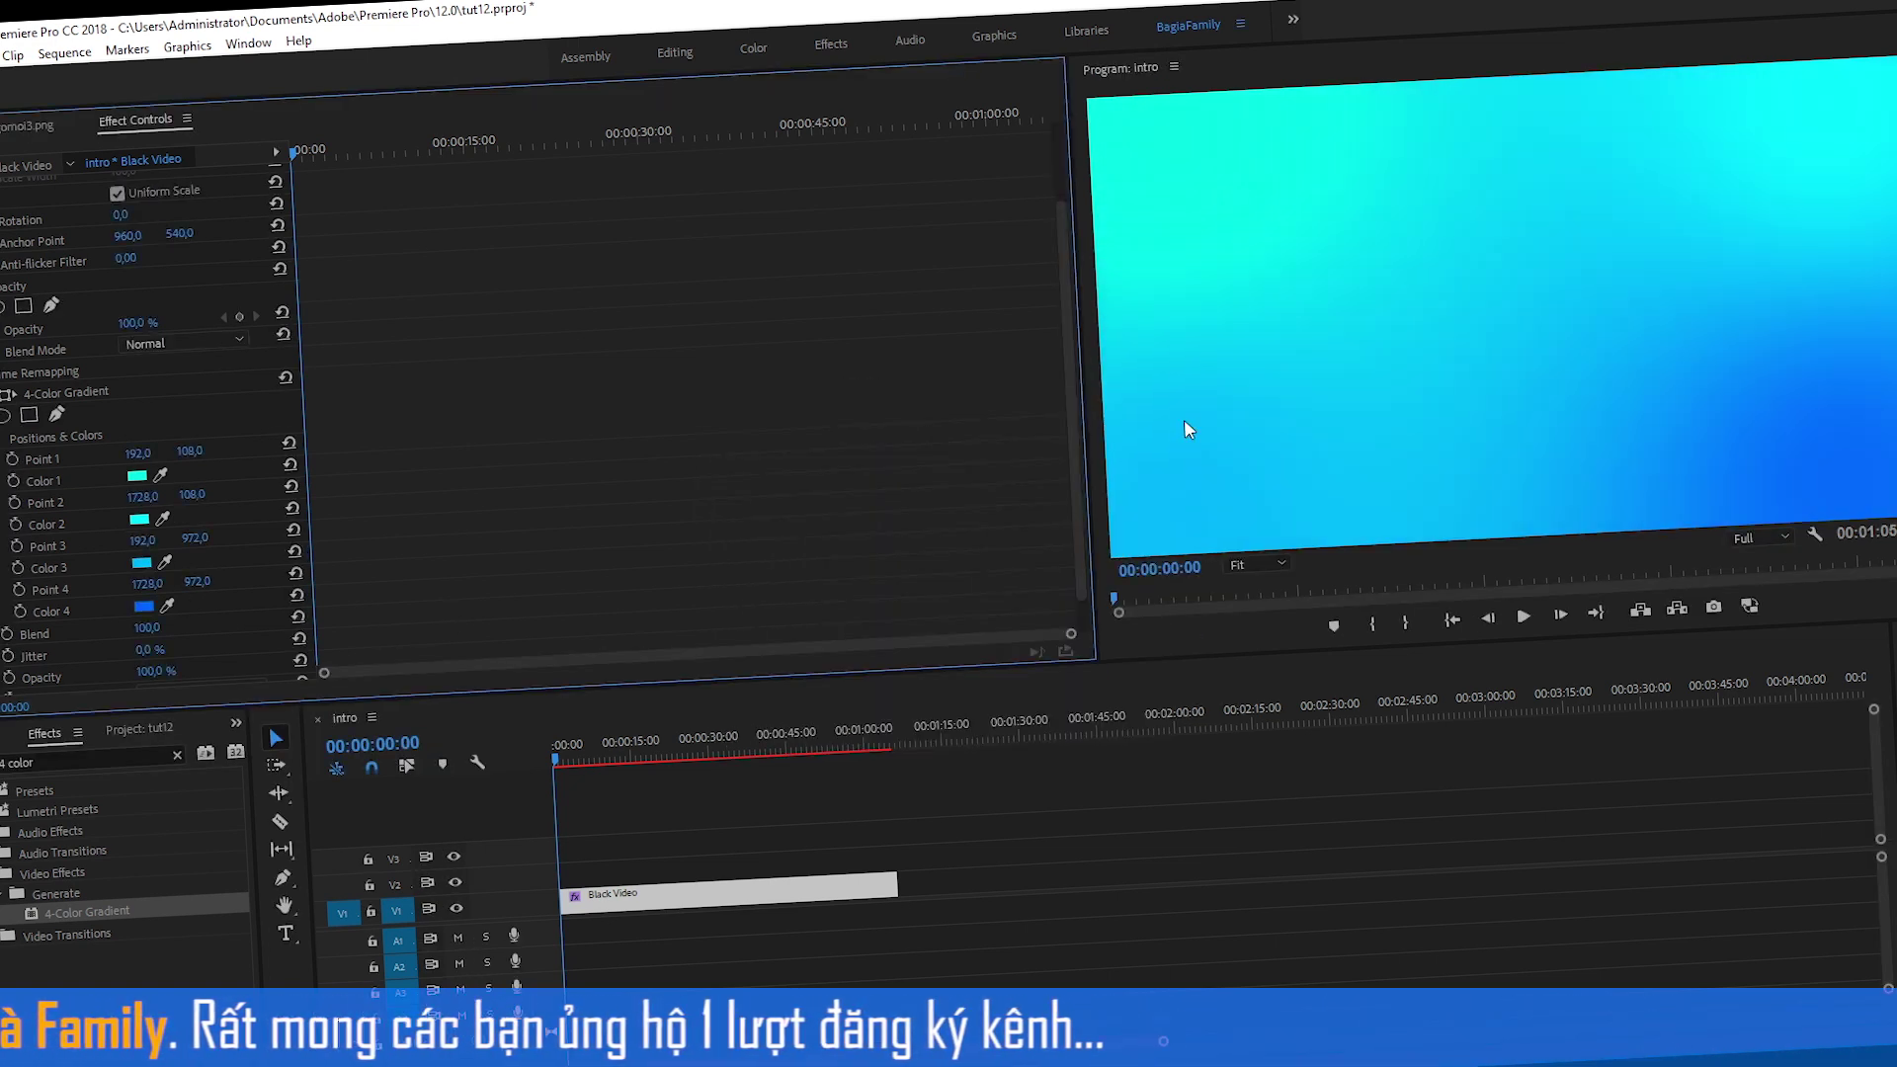
Step: Create a white (FFFFFF) color matte and place it on track V2, spanning the full length of the black video
left_click(138, 728)
right_click(63, 937)
mouse_move(193, 1026)
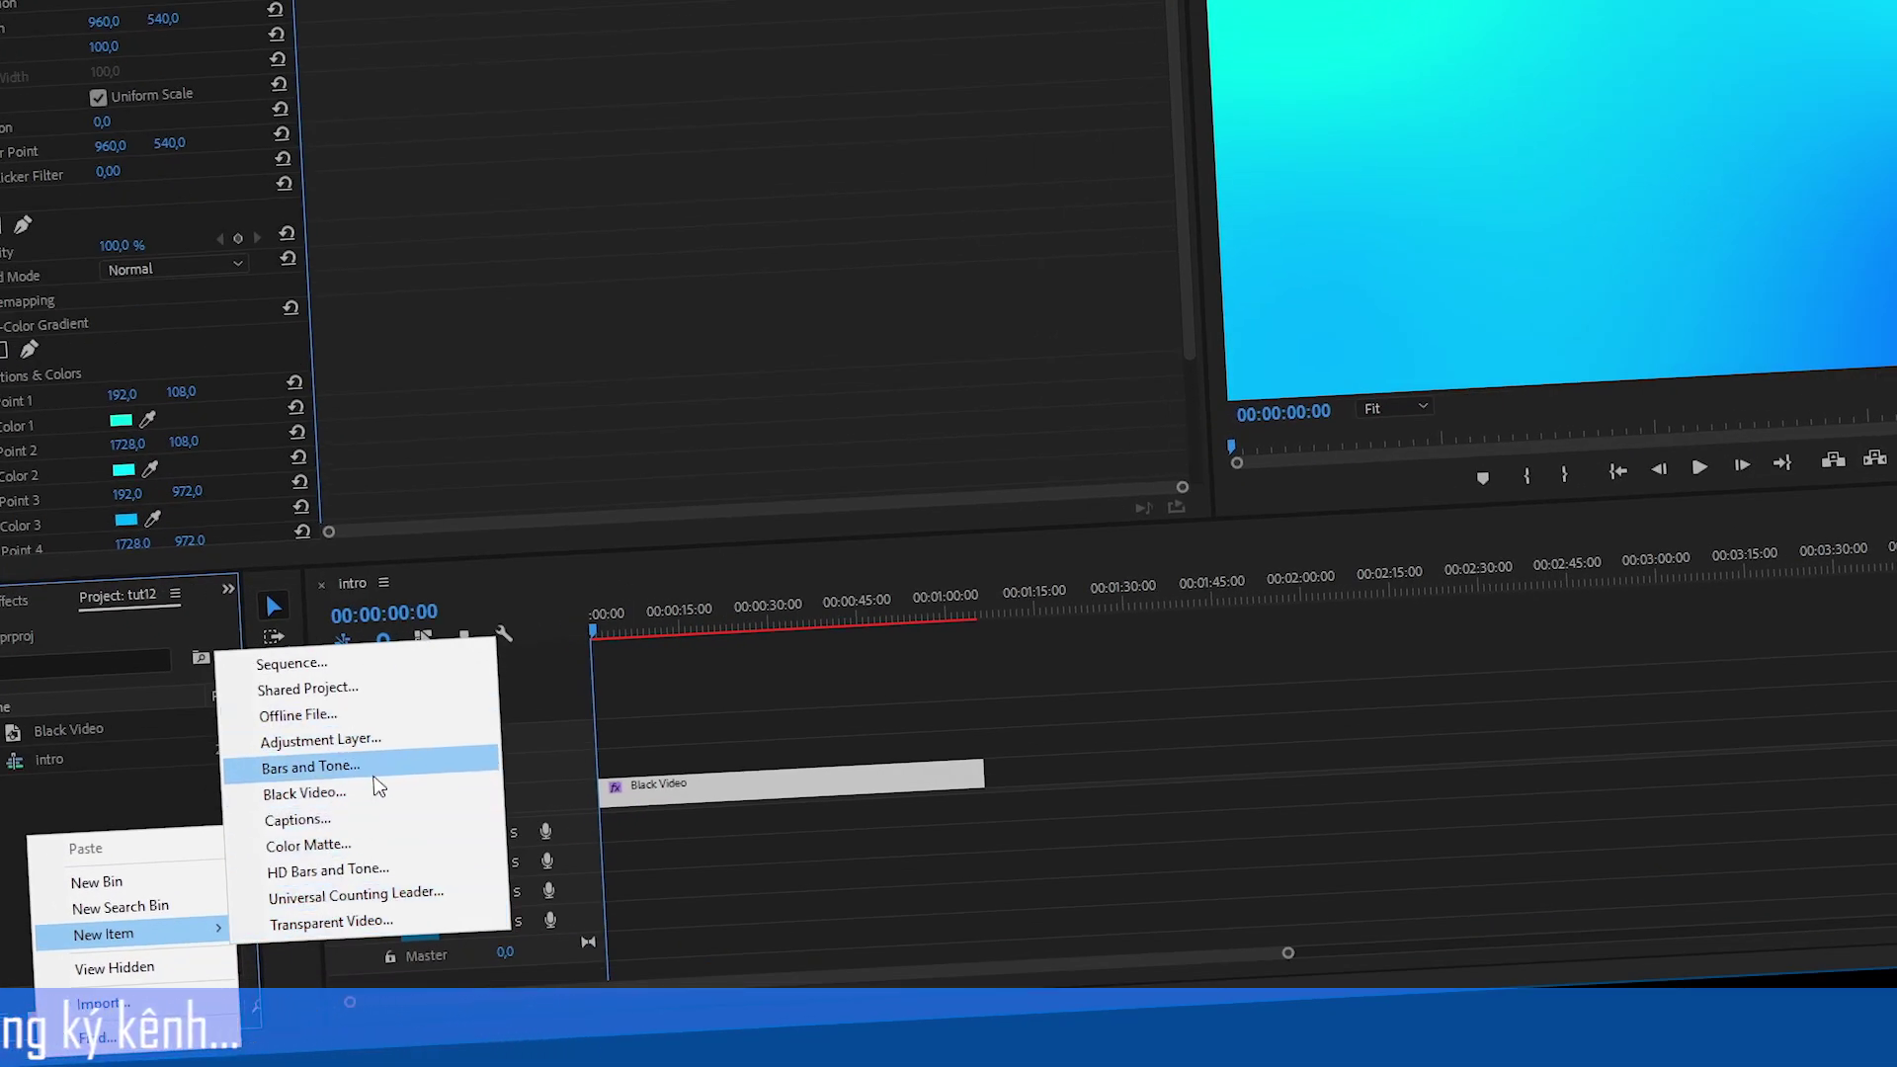
left_click(308, 844)
left_click(1081, 461)
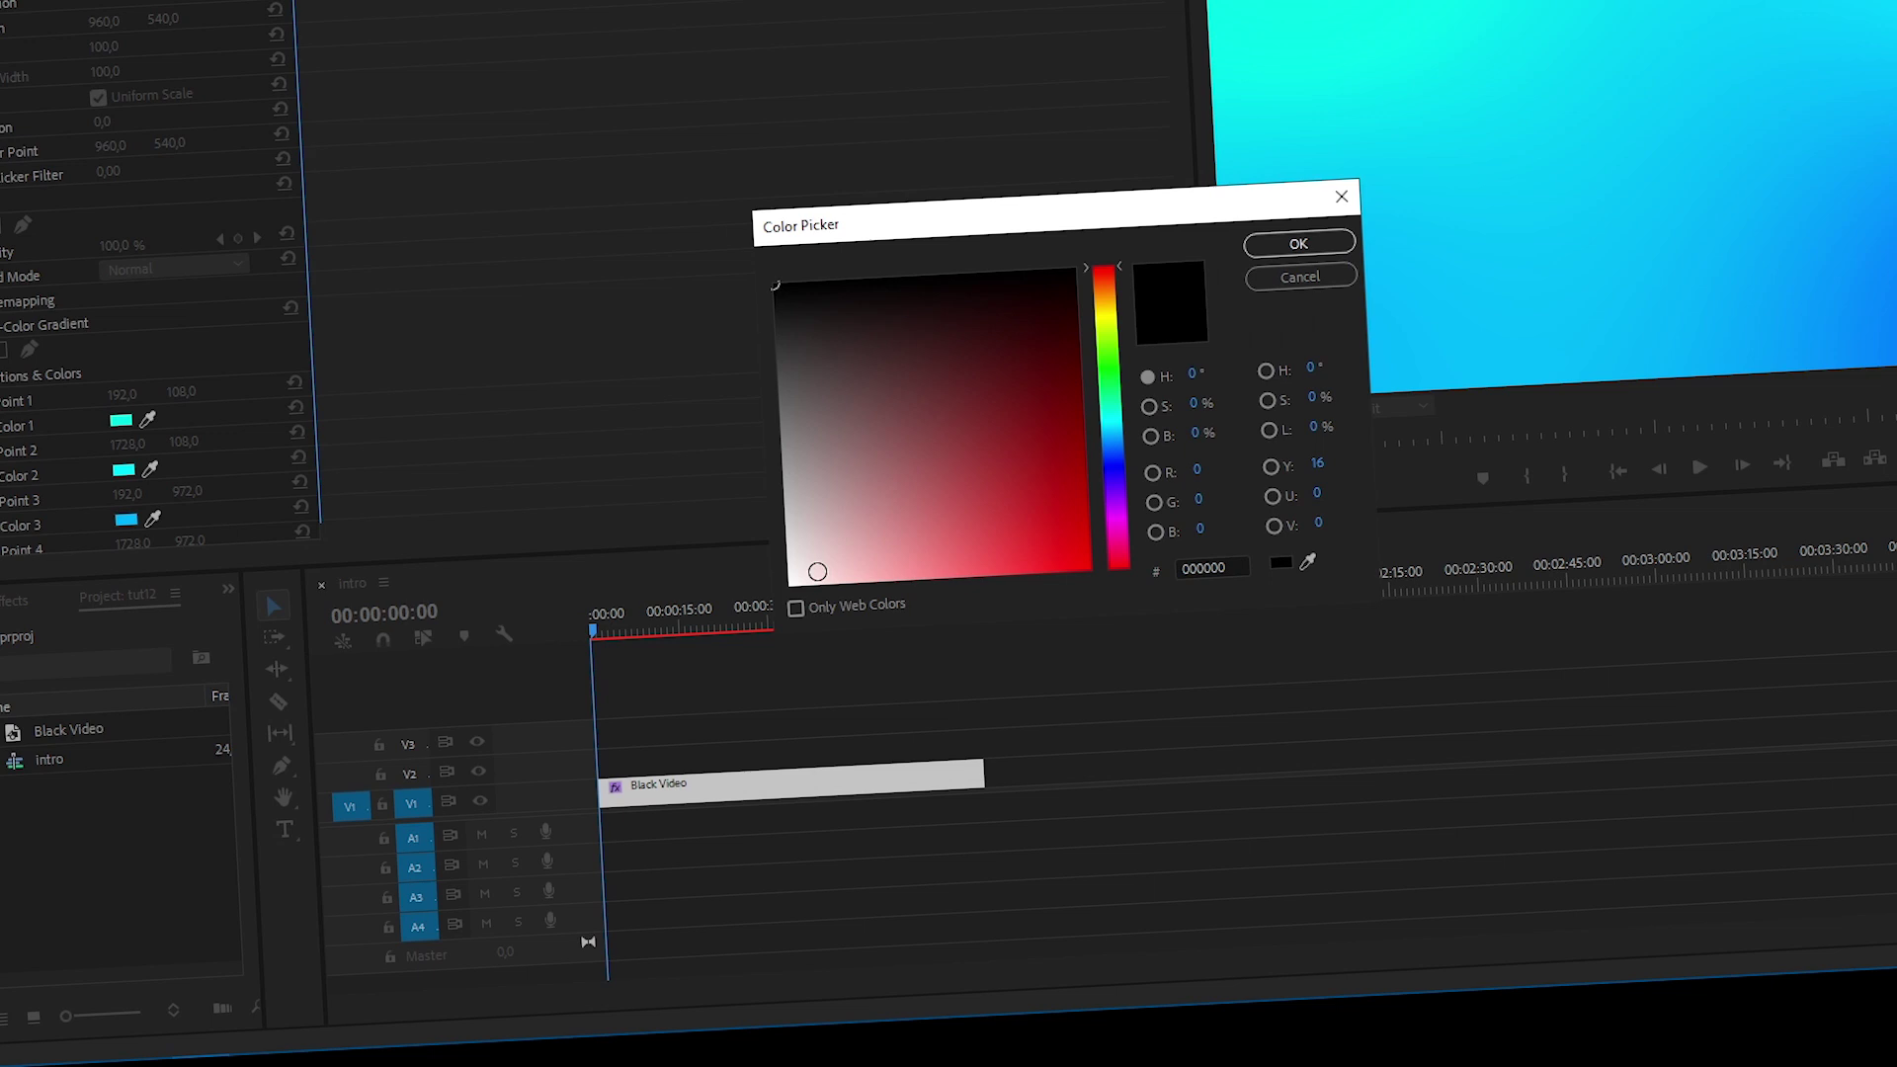
left_click(817, 571)
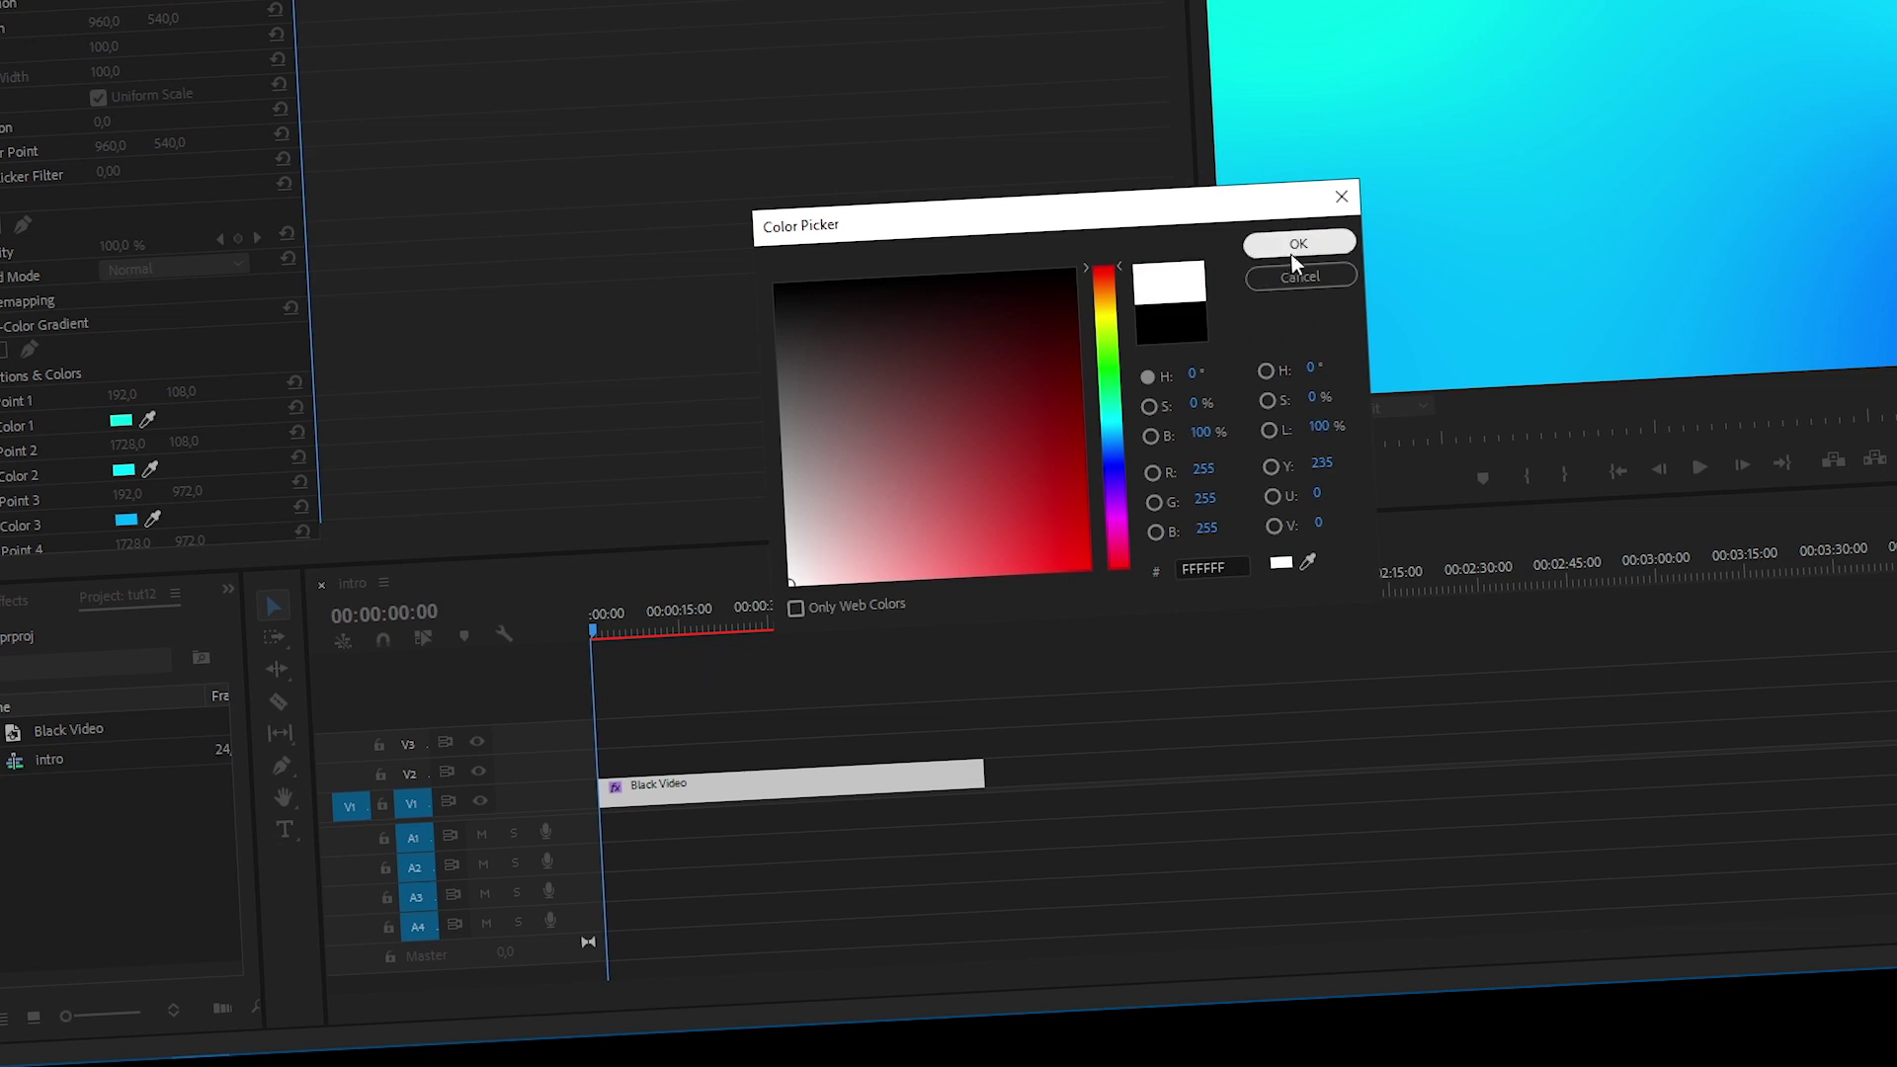
left_click(1296, 247)
left_click(987, 427)
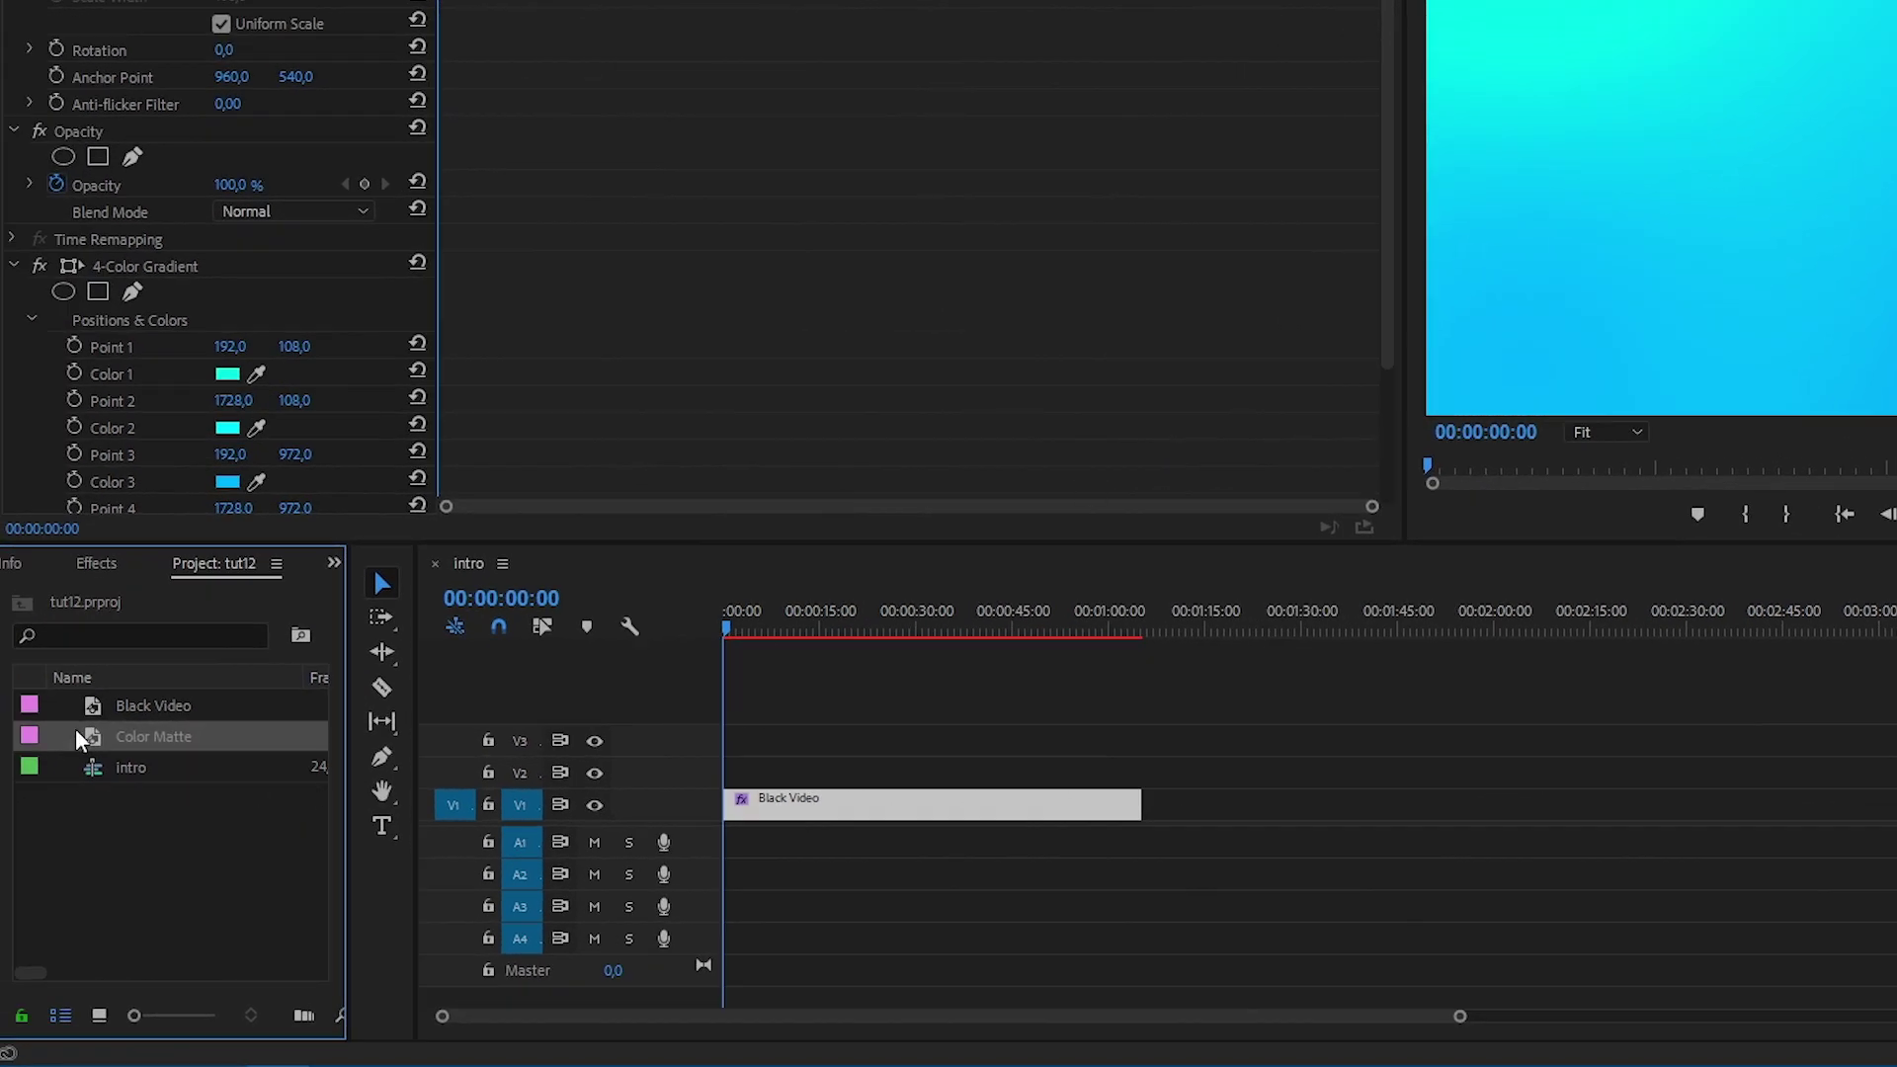
left_click_drag(55, 748, 1140, 772)
Step: Apply the Grid effect to the color matte clip on V2
left_click(897, 769)
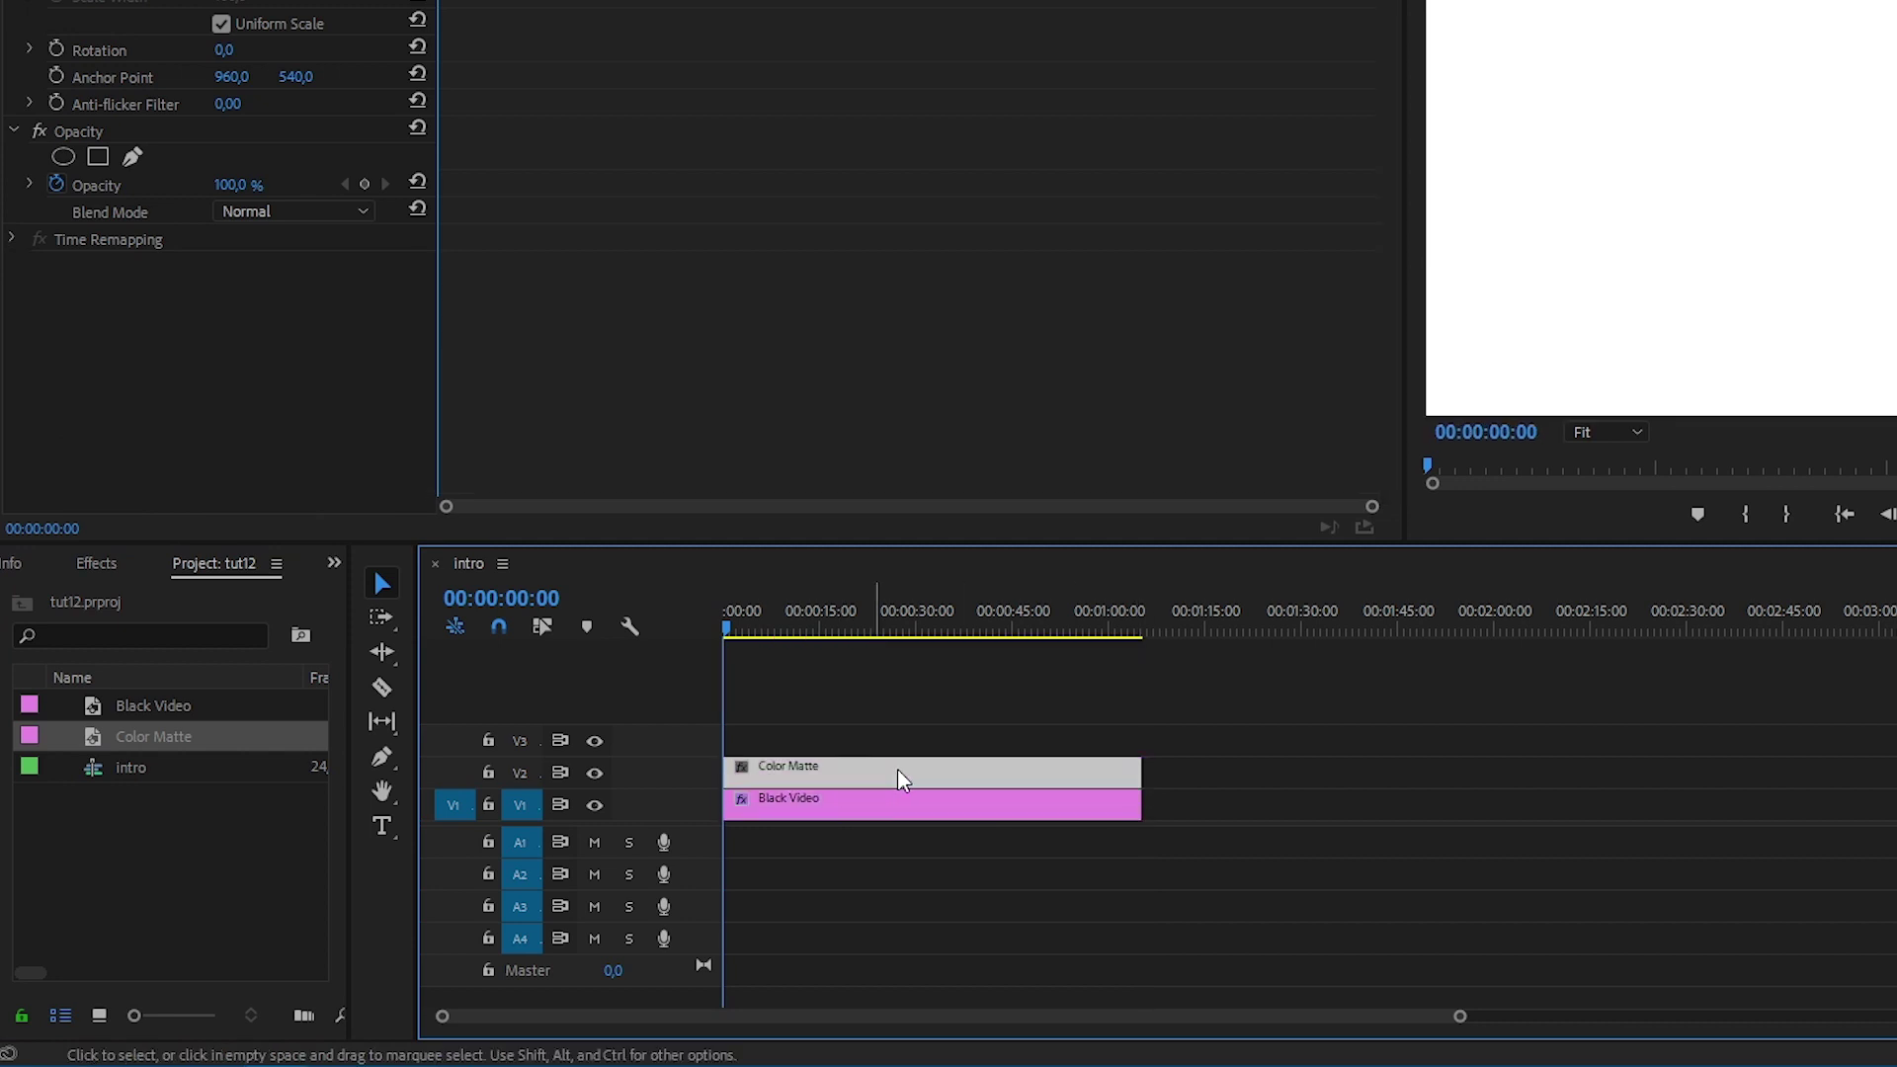
left_click(99, 565)
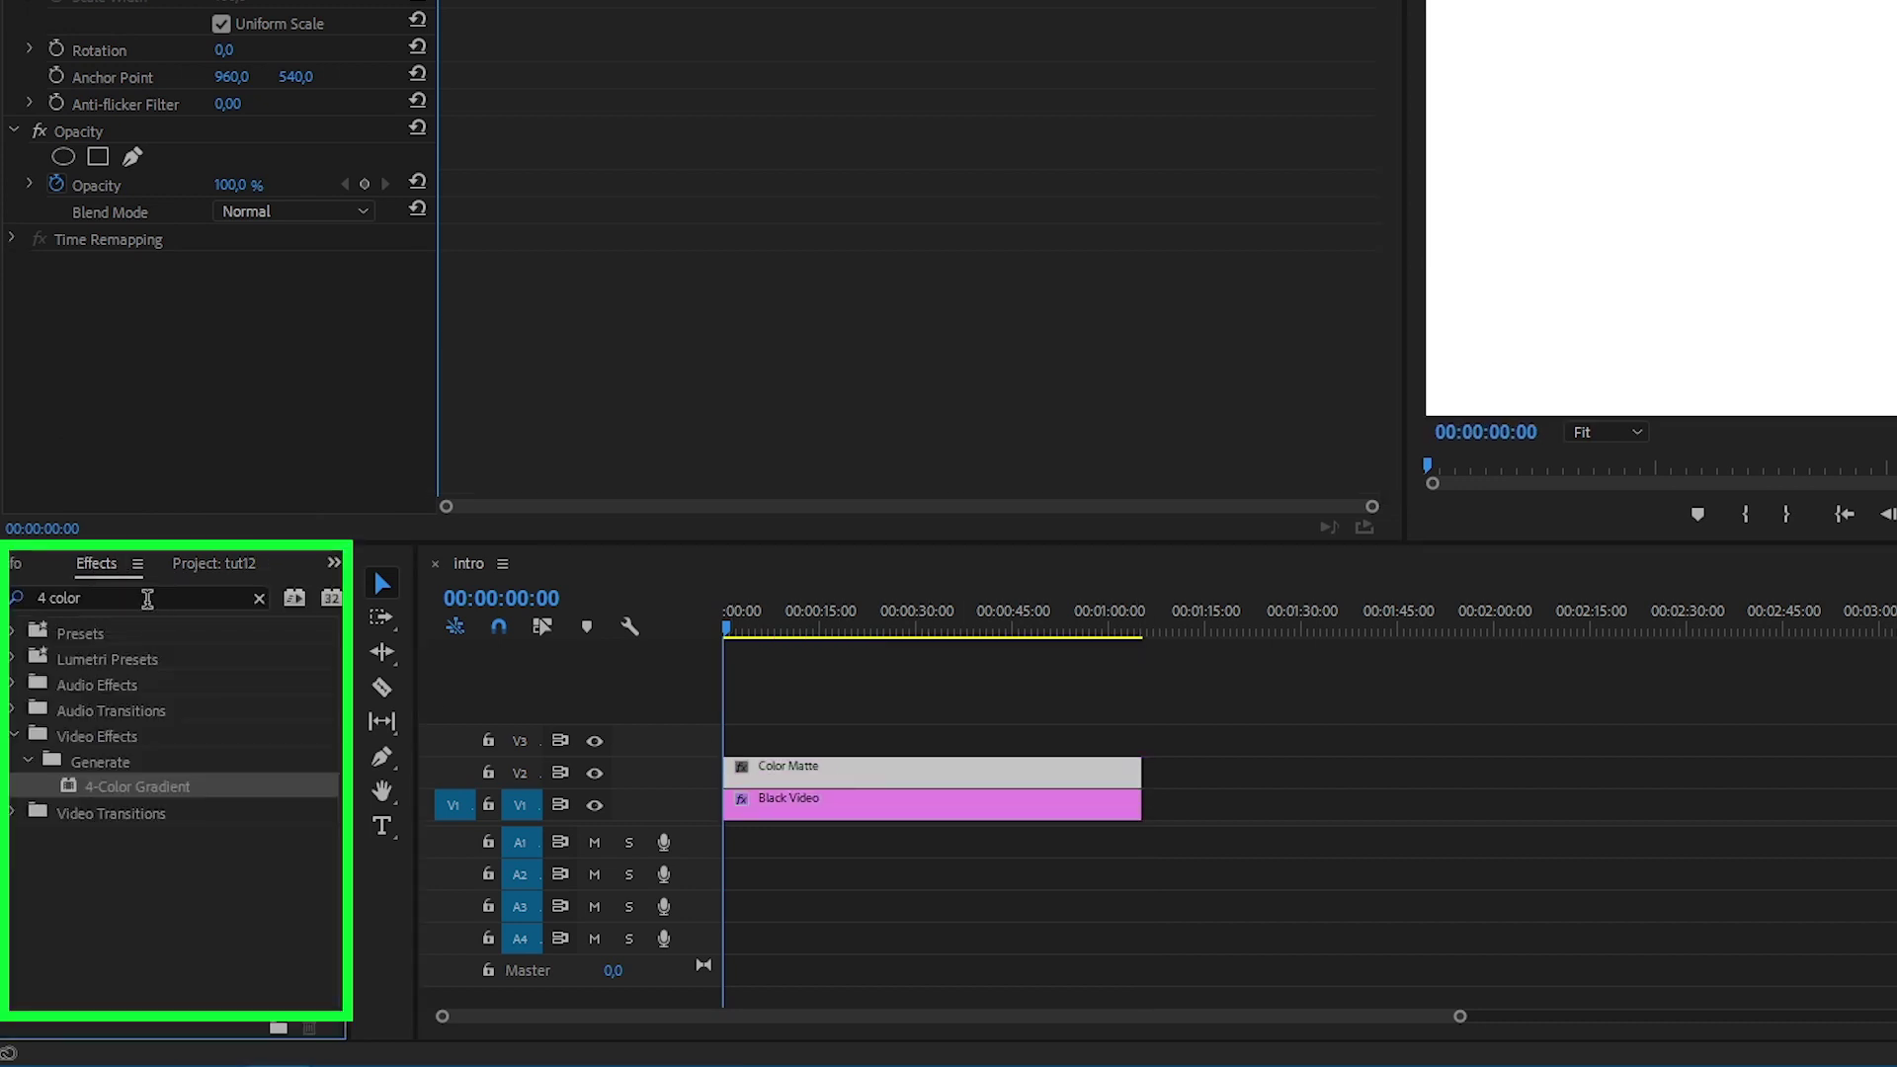
left_click_drag(147, 599, 8, 613)
type("grid")
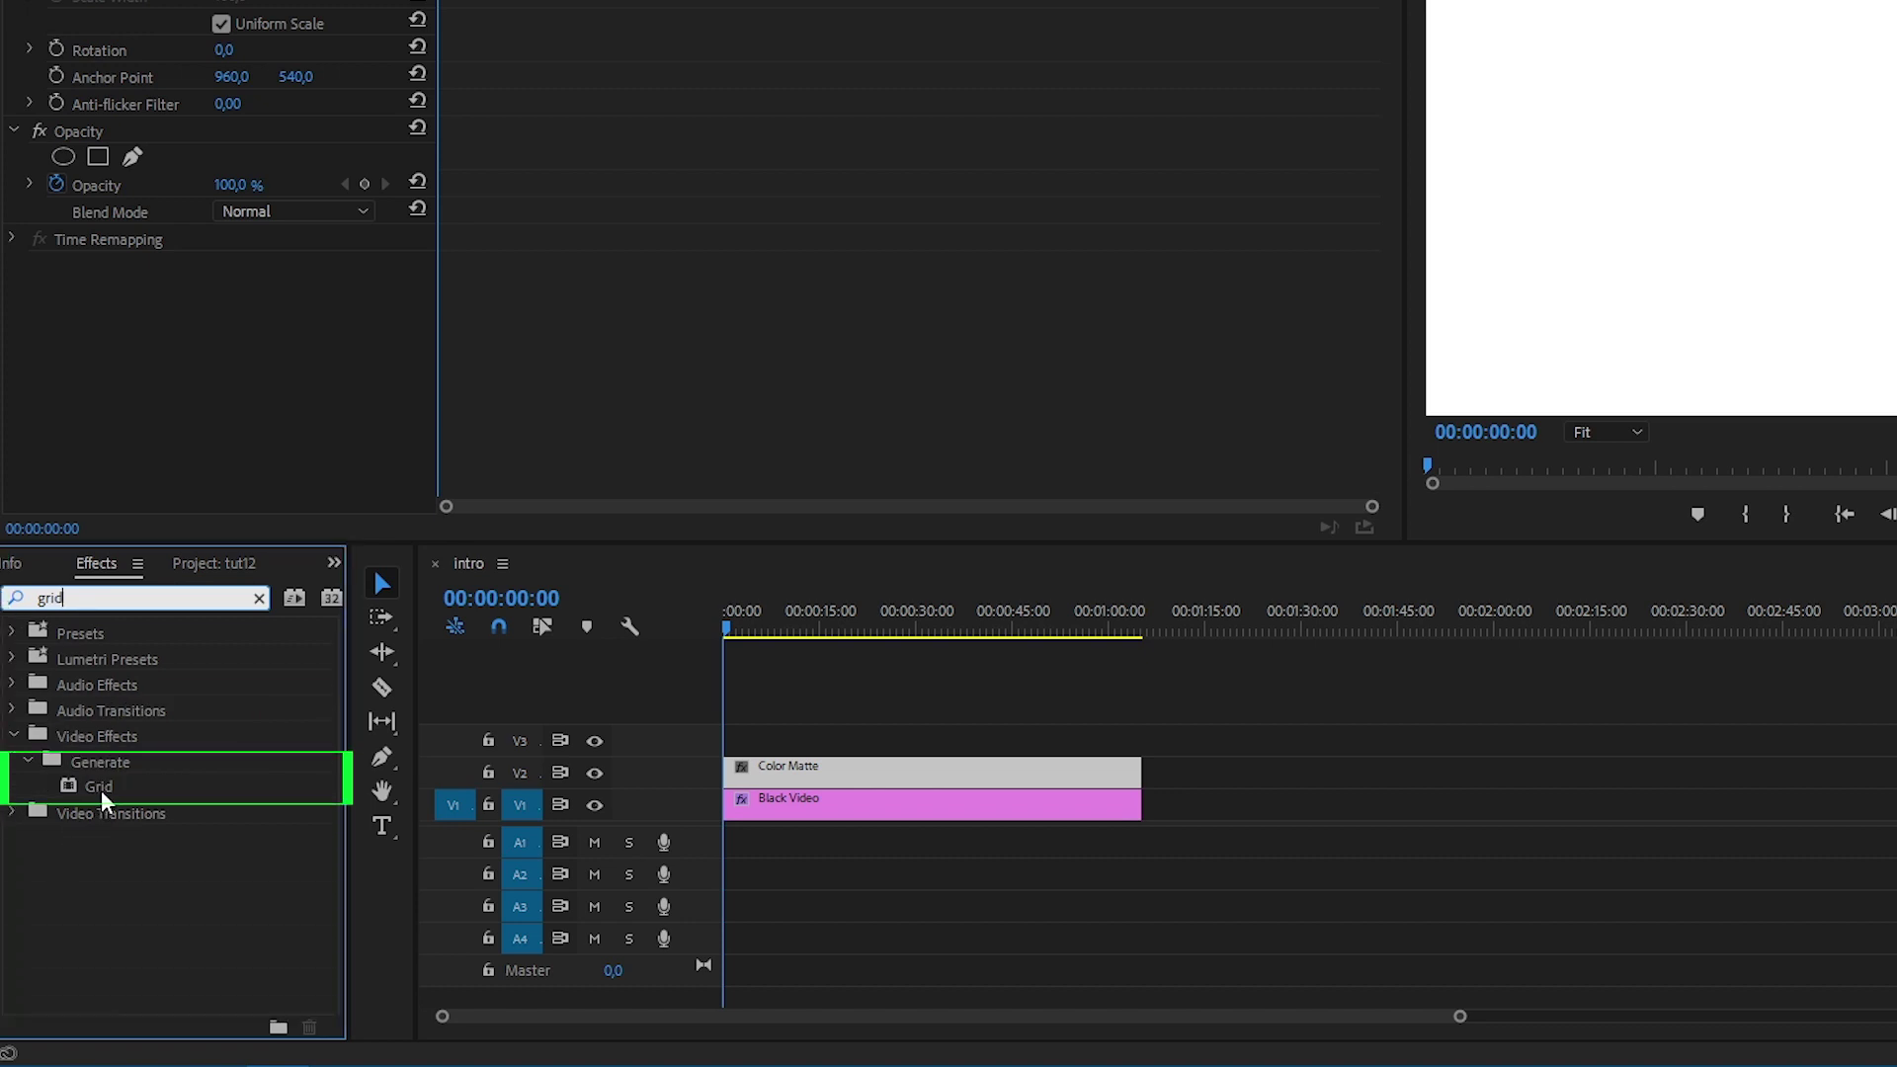
double_click(103, 794)
Step: Apply the Basic 3D effect to the color matte with Distance to Image -60 and Tilt -85
left_click_drag(148, 600, 12, 603)
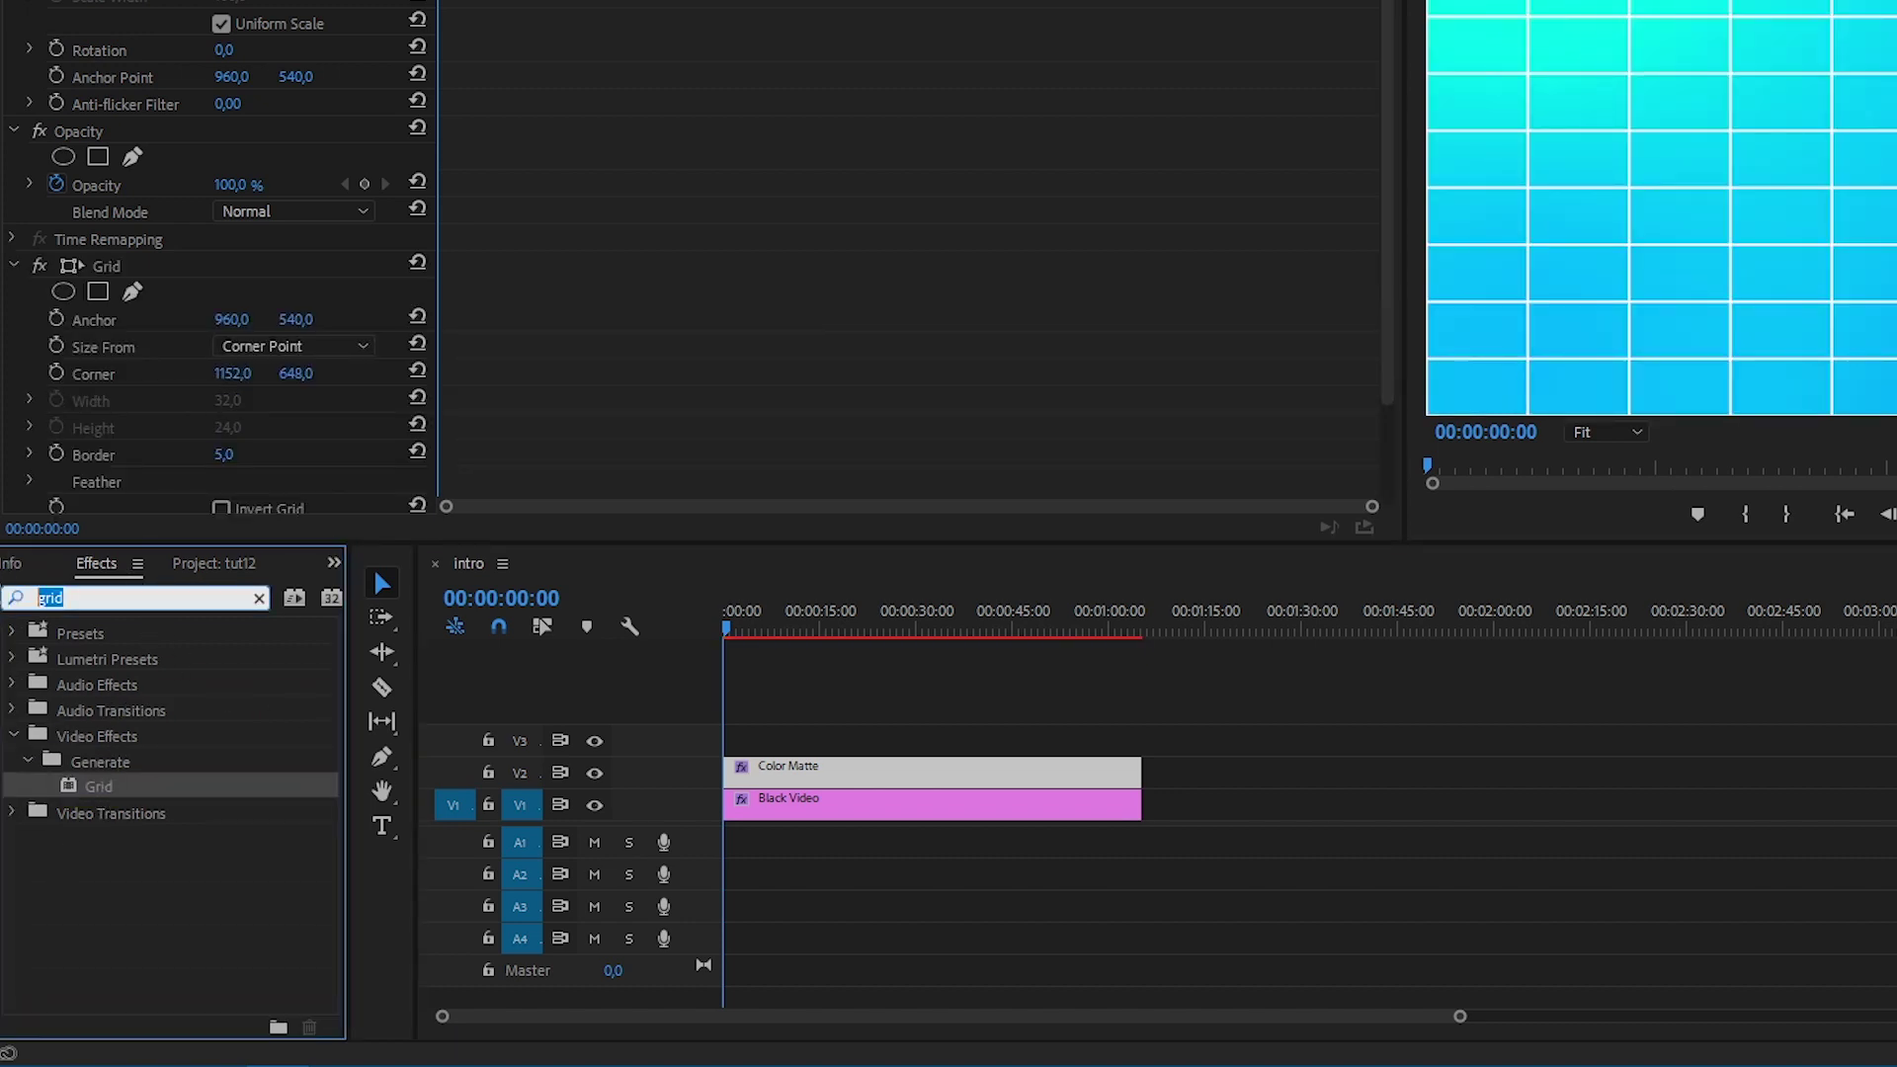
type("3d")
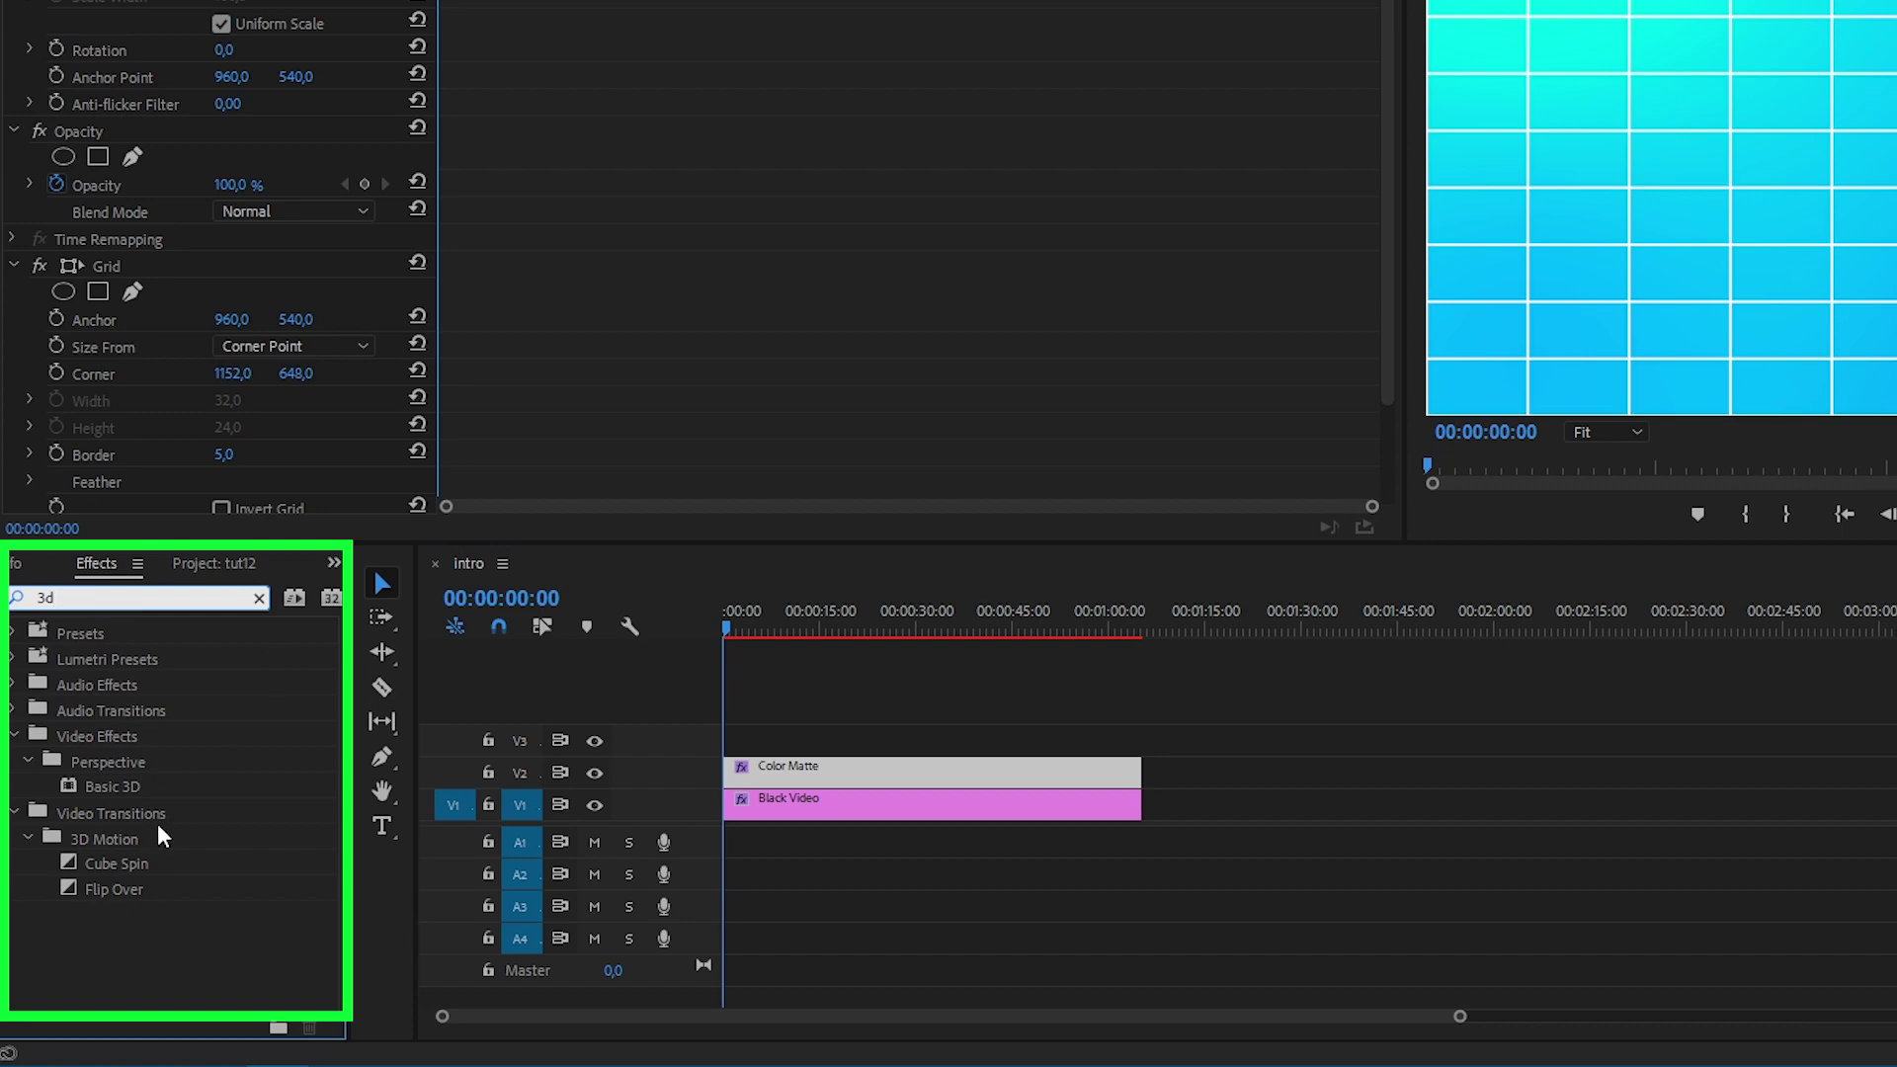
left_click_drag(115, 796, 880, 775)
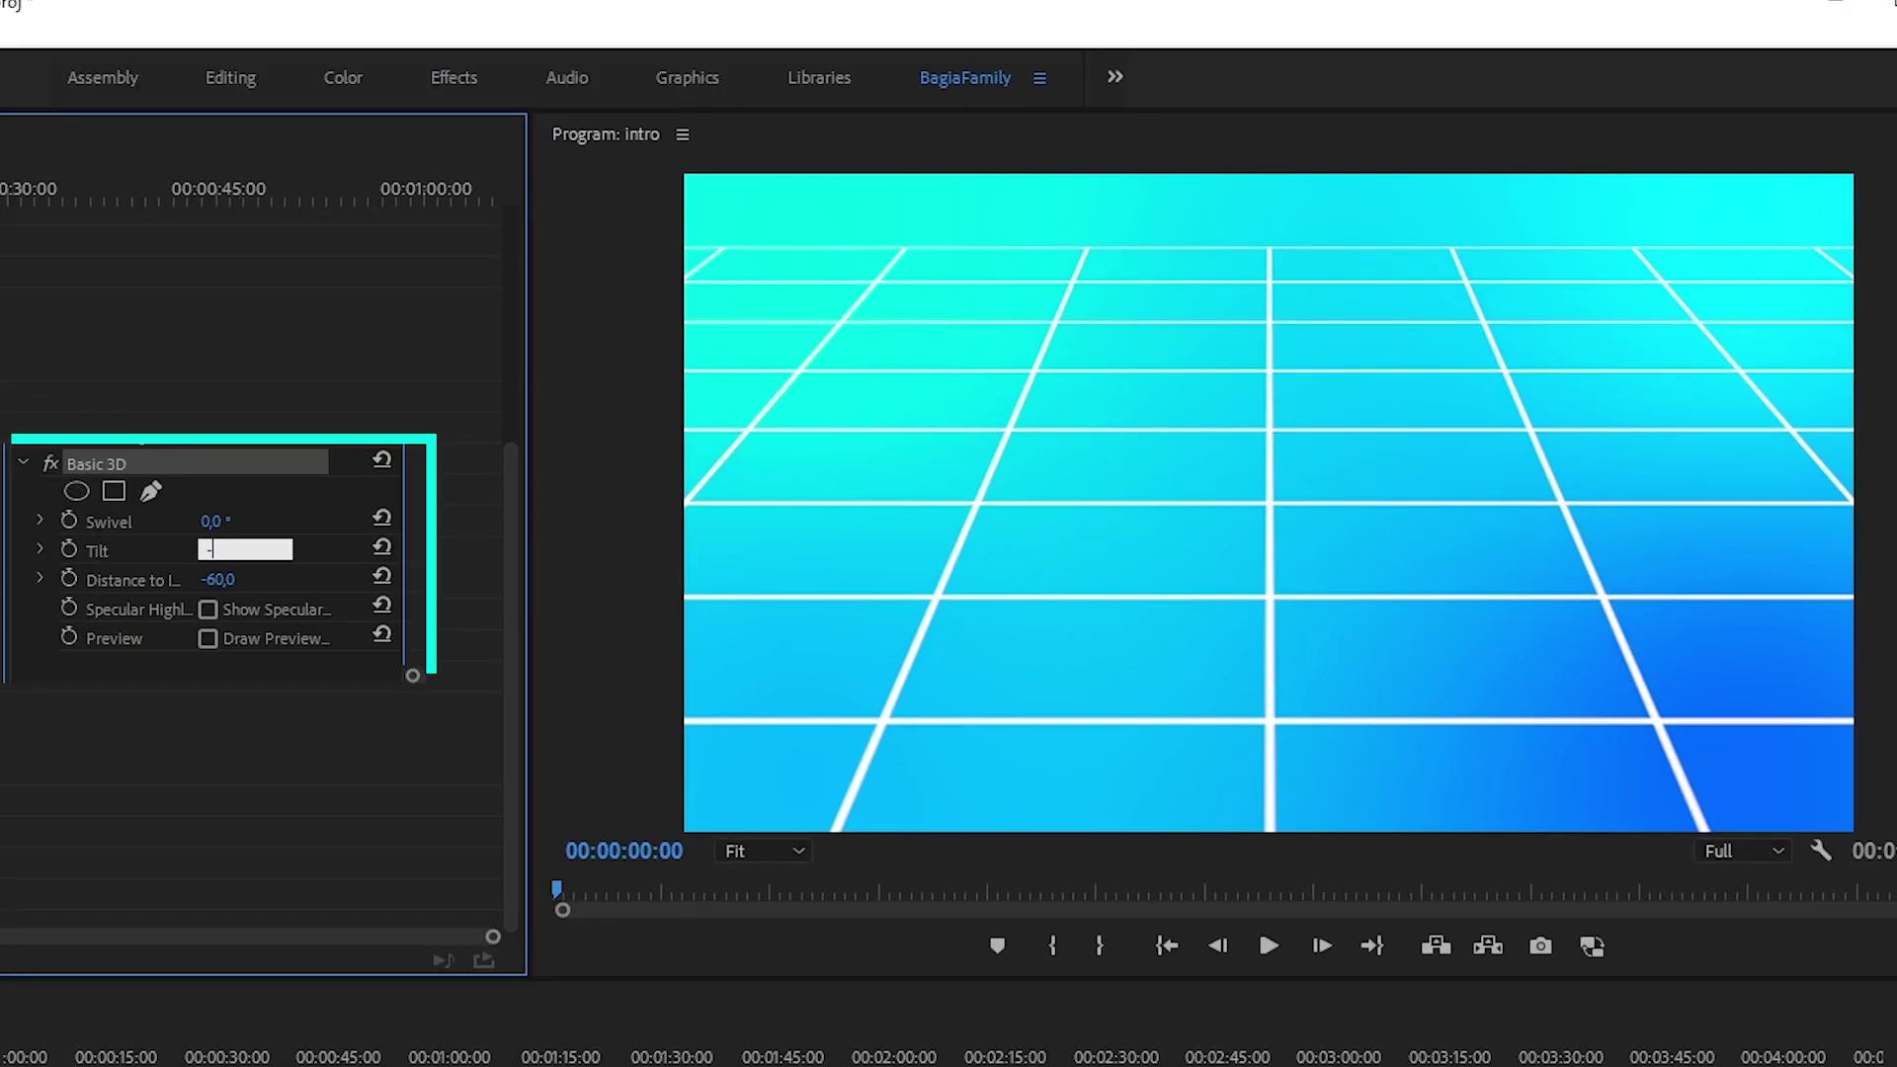
type("85")
key("Return")
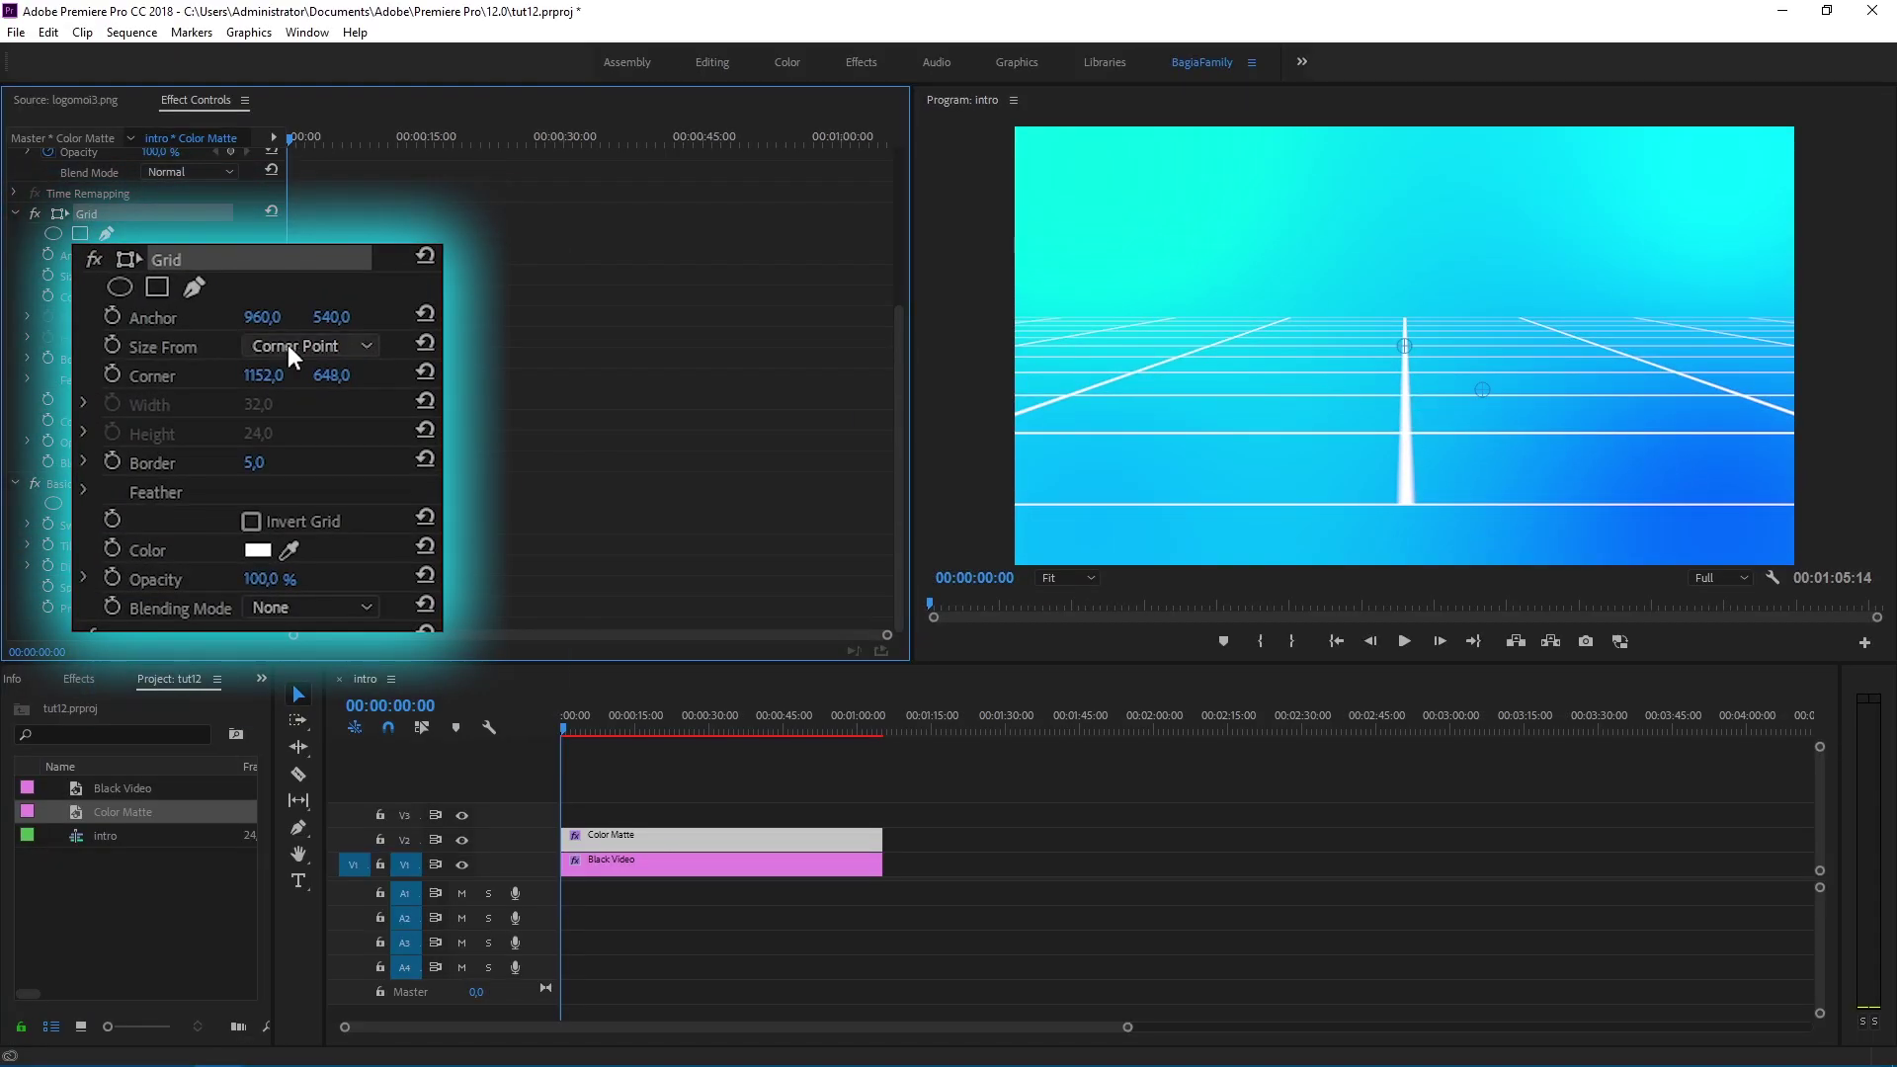
Step: Size the grid by Width & Height Sliders, with width 60, height 70 and border 7
left_click(296, 345)
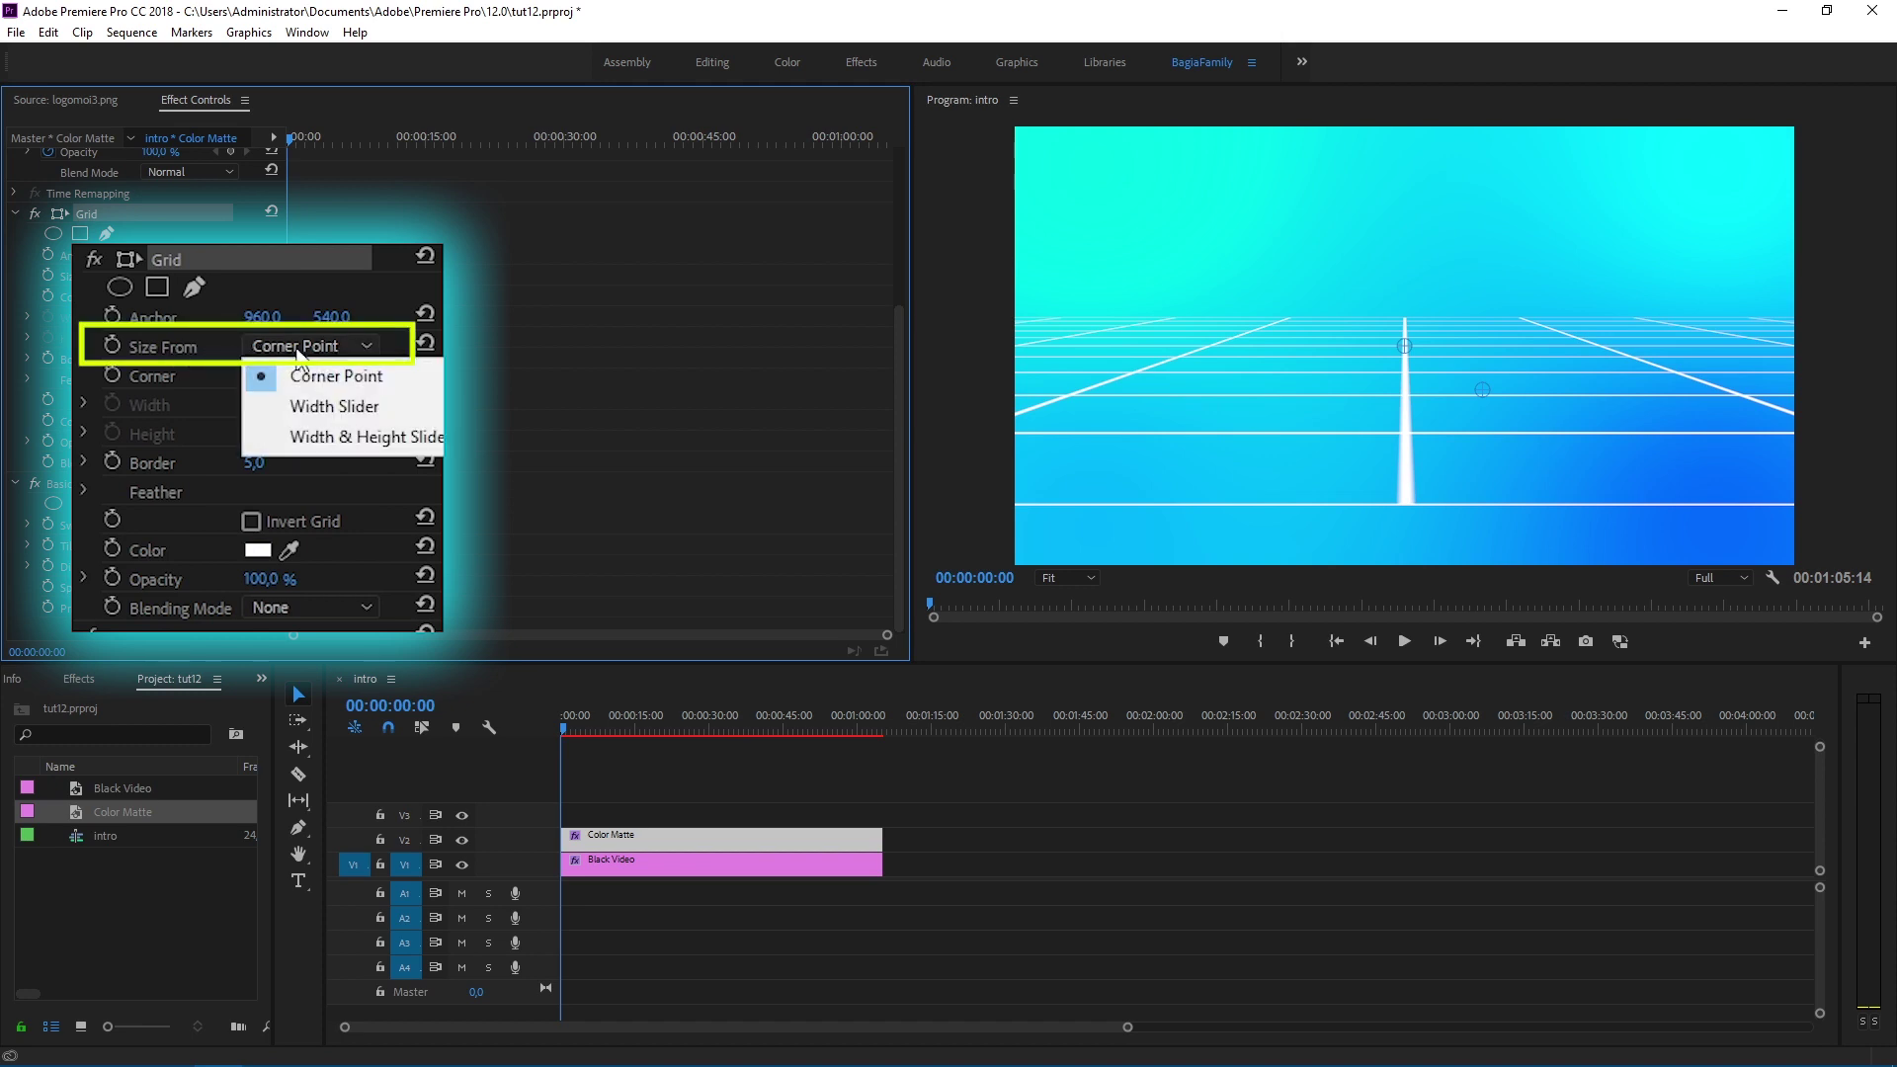
left_click(365, 436)
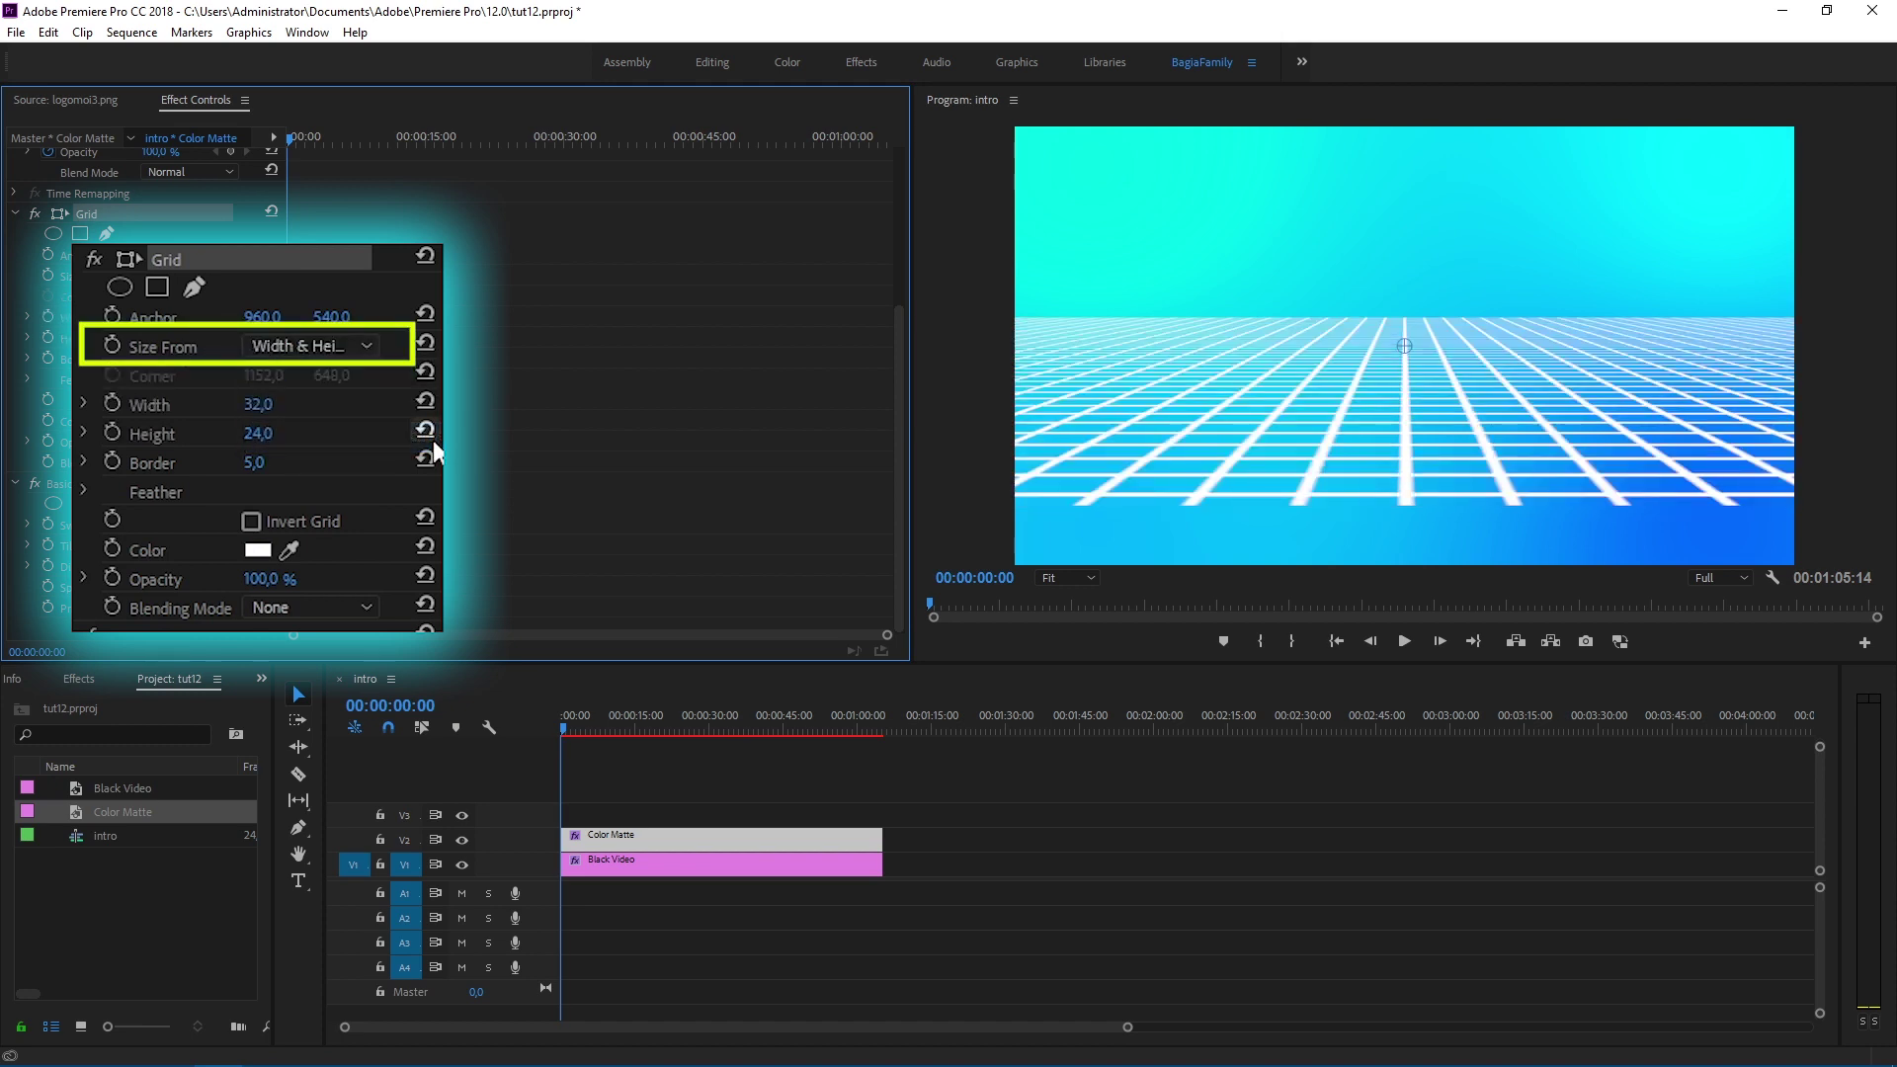
left_click(280, 400)
type("60")
key("Return")
left_click(263, 433)
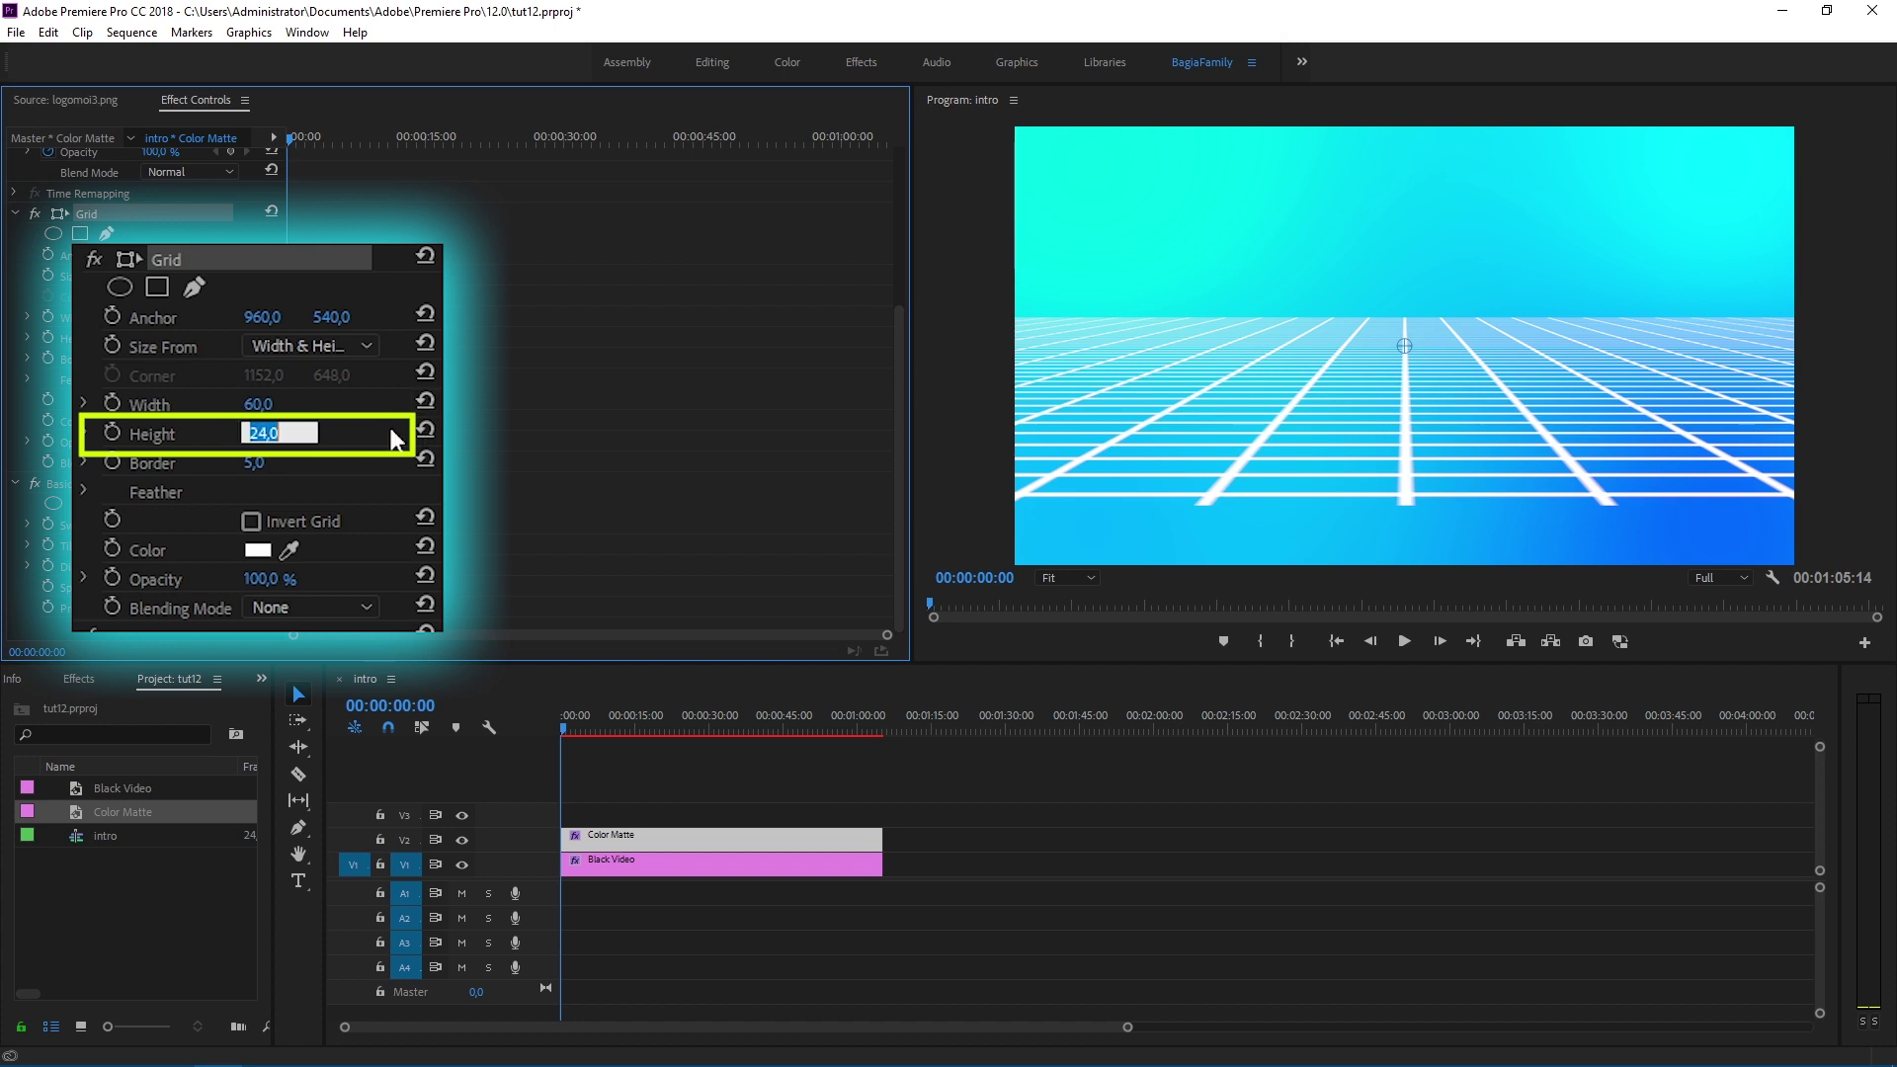
type("70")
key("Return")
left_click(263, 464)
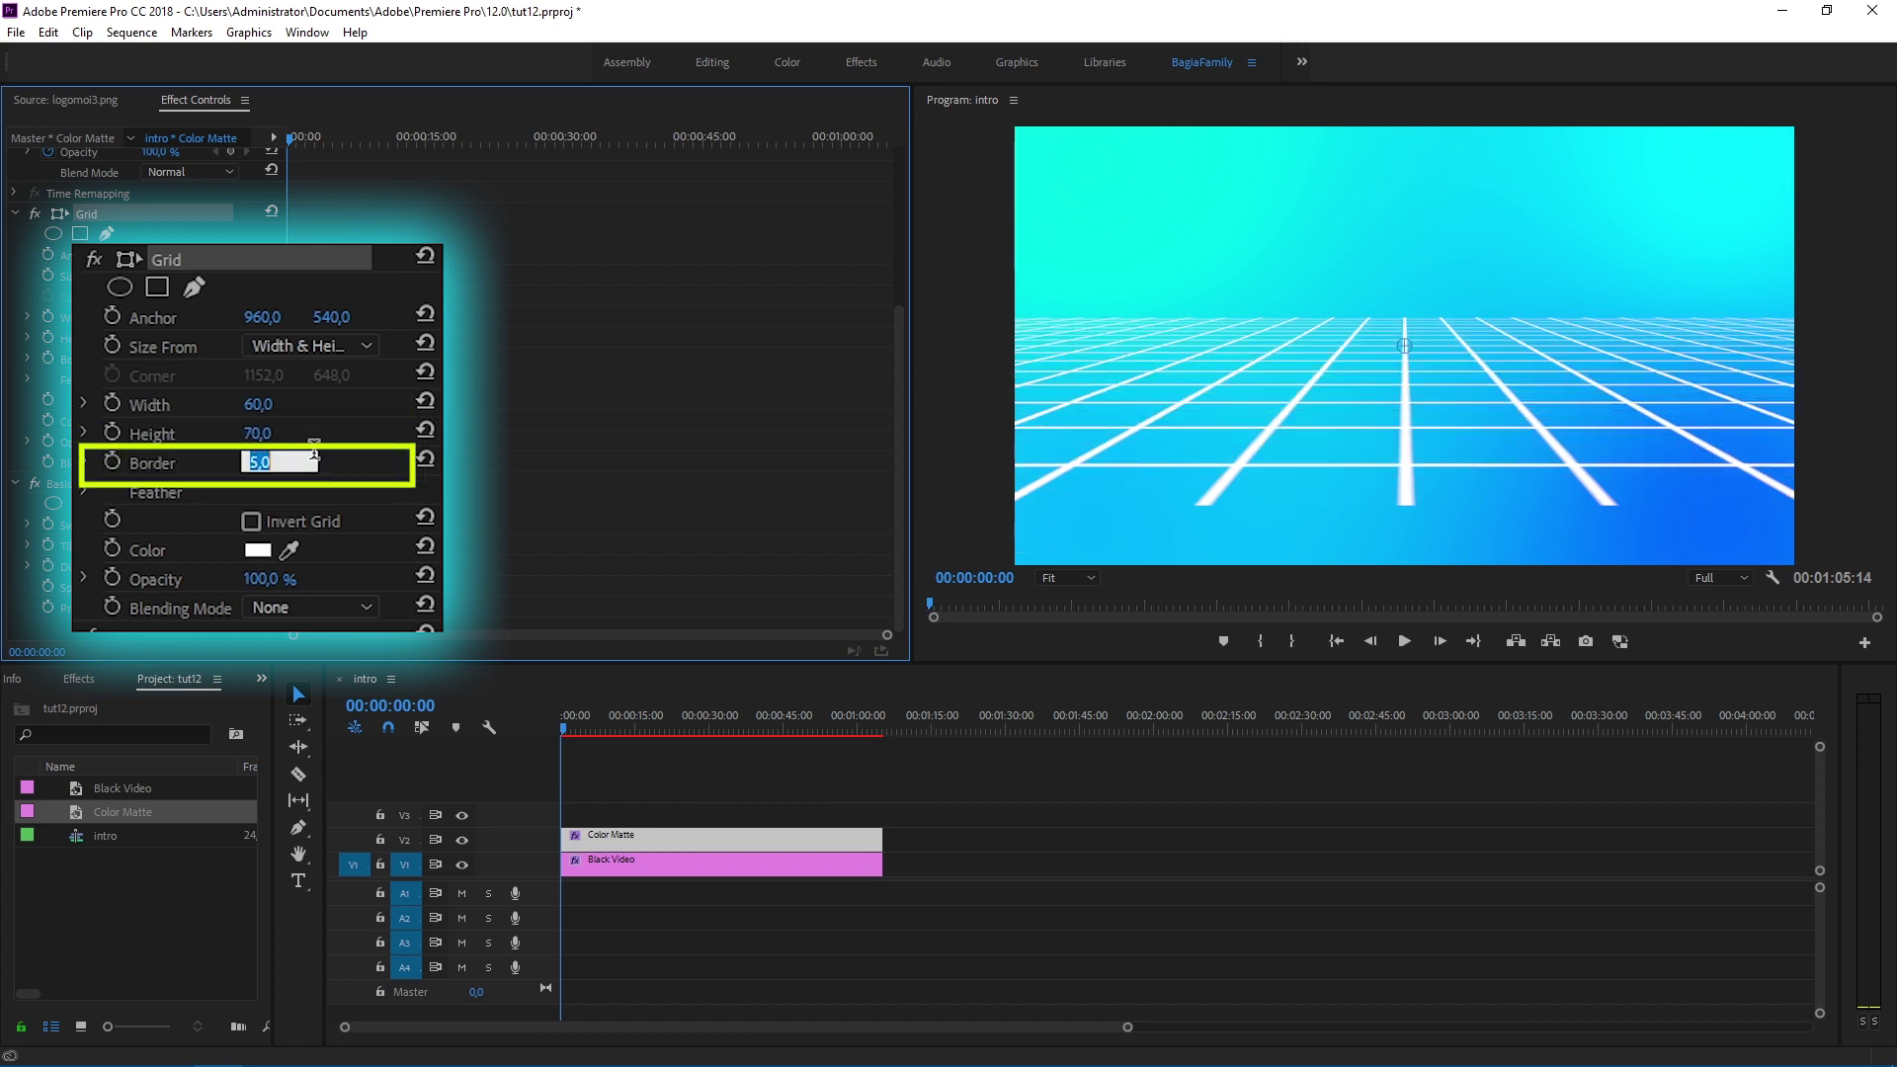
type("7")
key("Return")
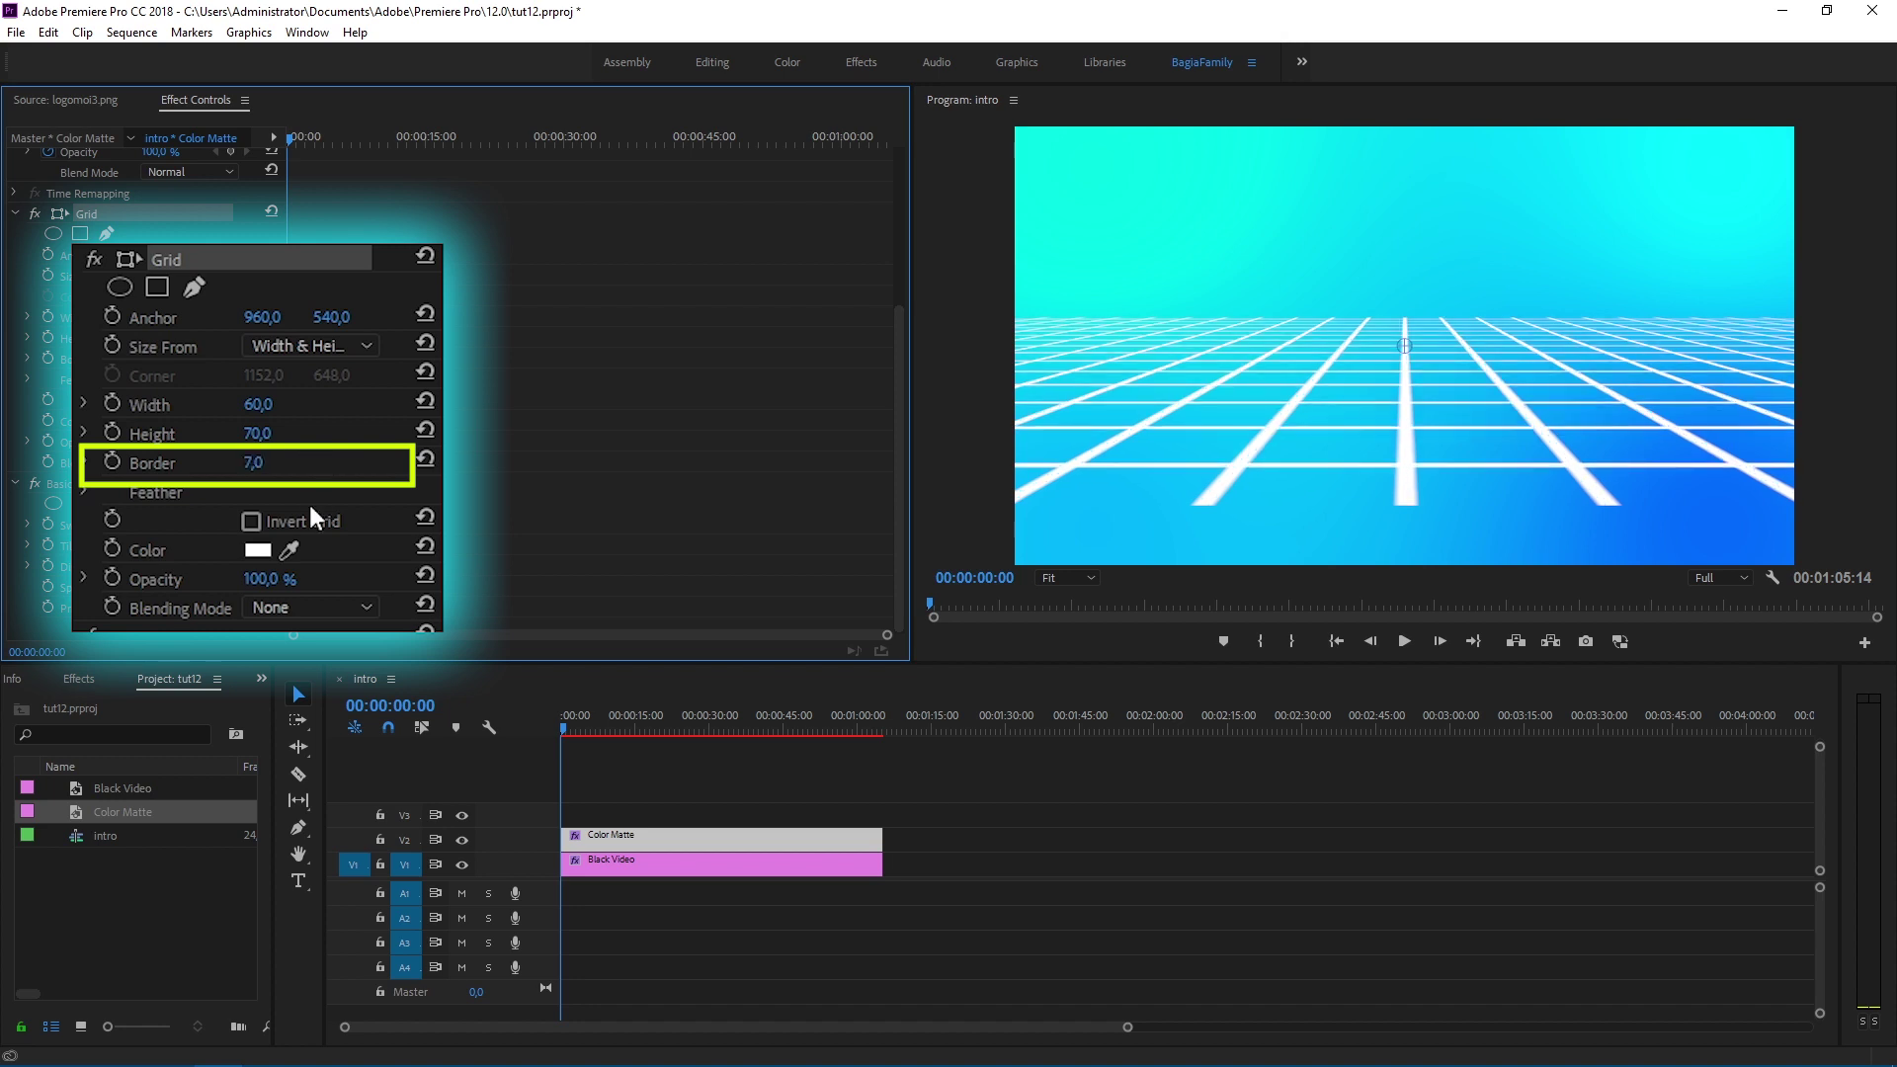
Step: Change the grid's color to a pinkish purple and its blending mode to Hard Light
left_click(258, 552)
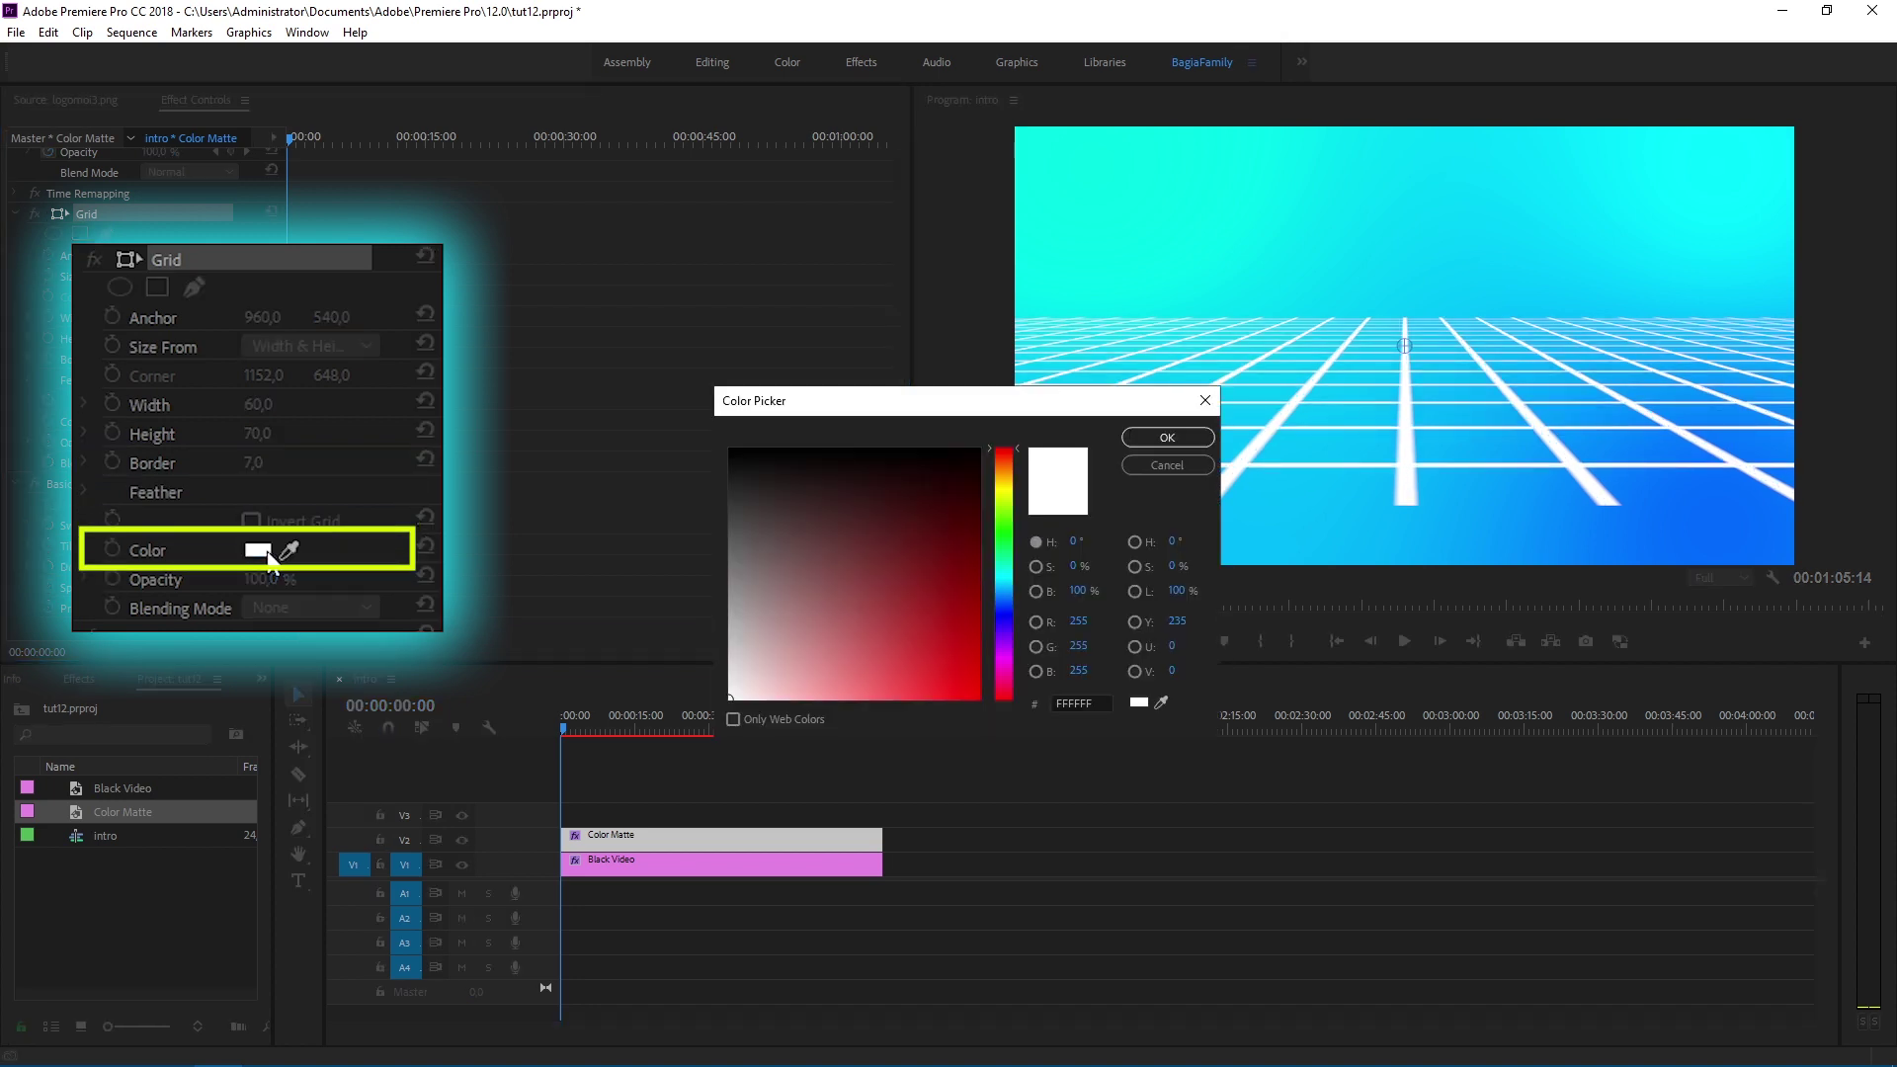
left_click(1002, 590)
left_click(868, 669)
left_click(1146, 438)
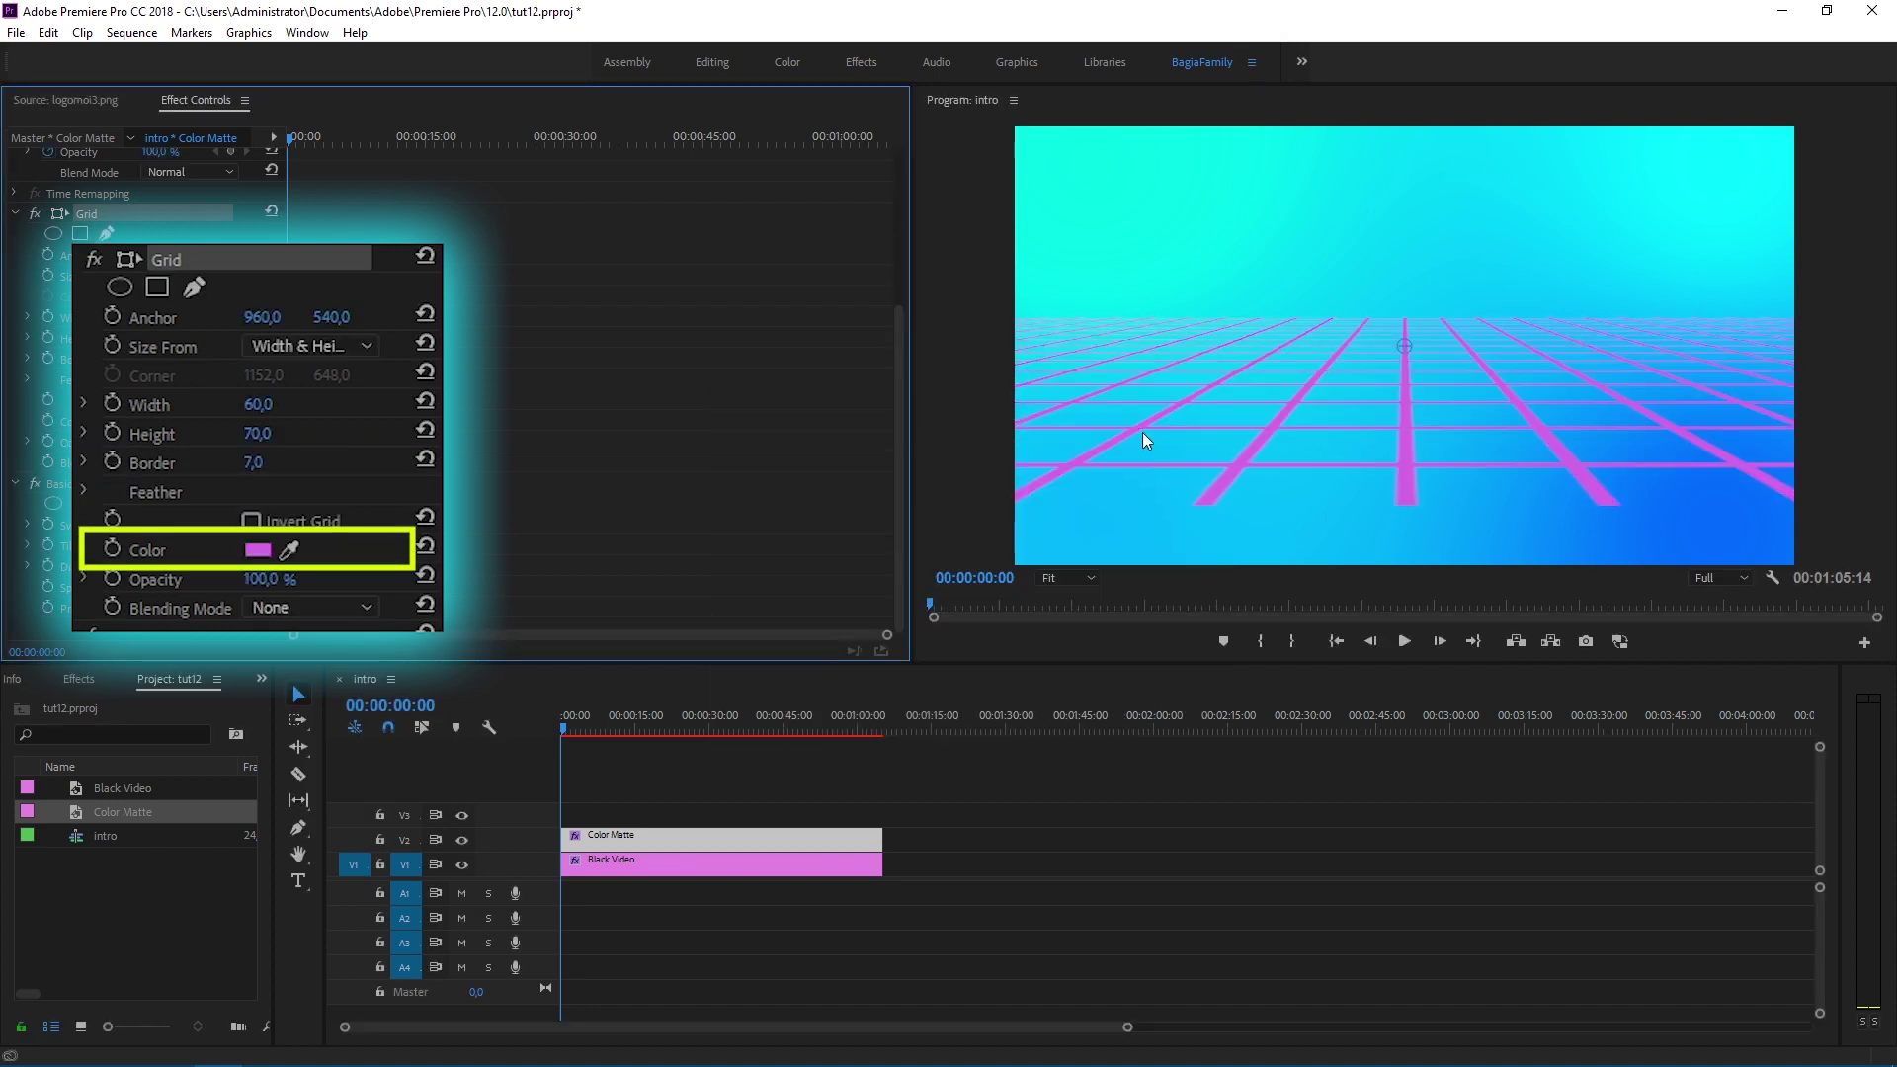
left_click(203, 461)
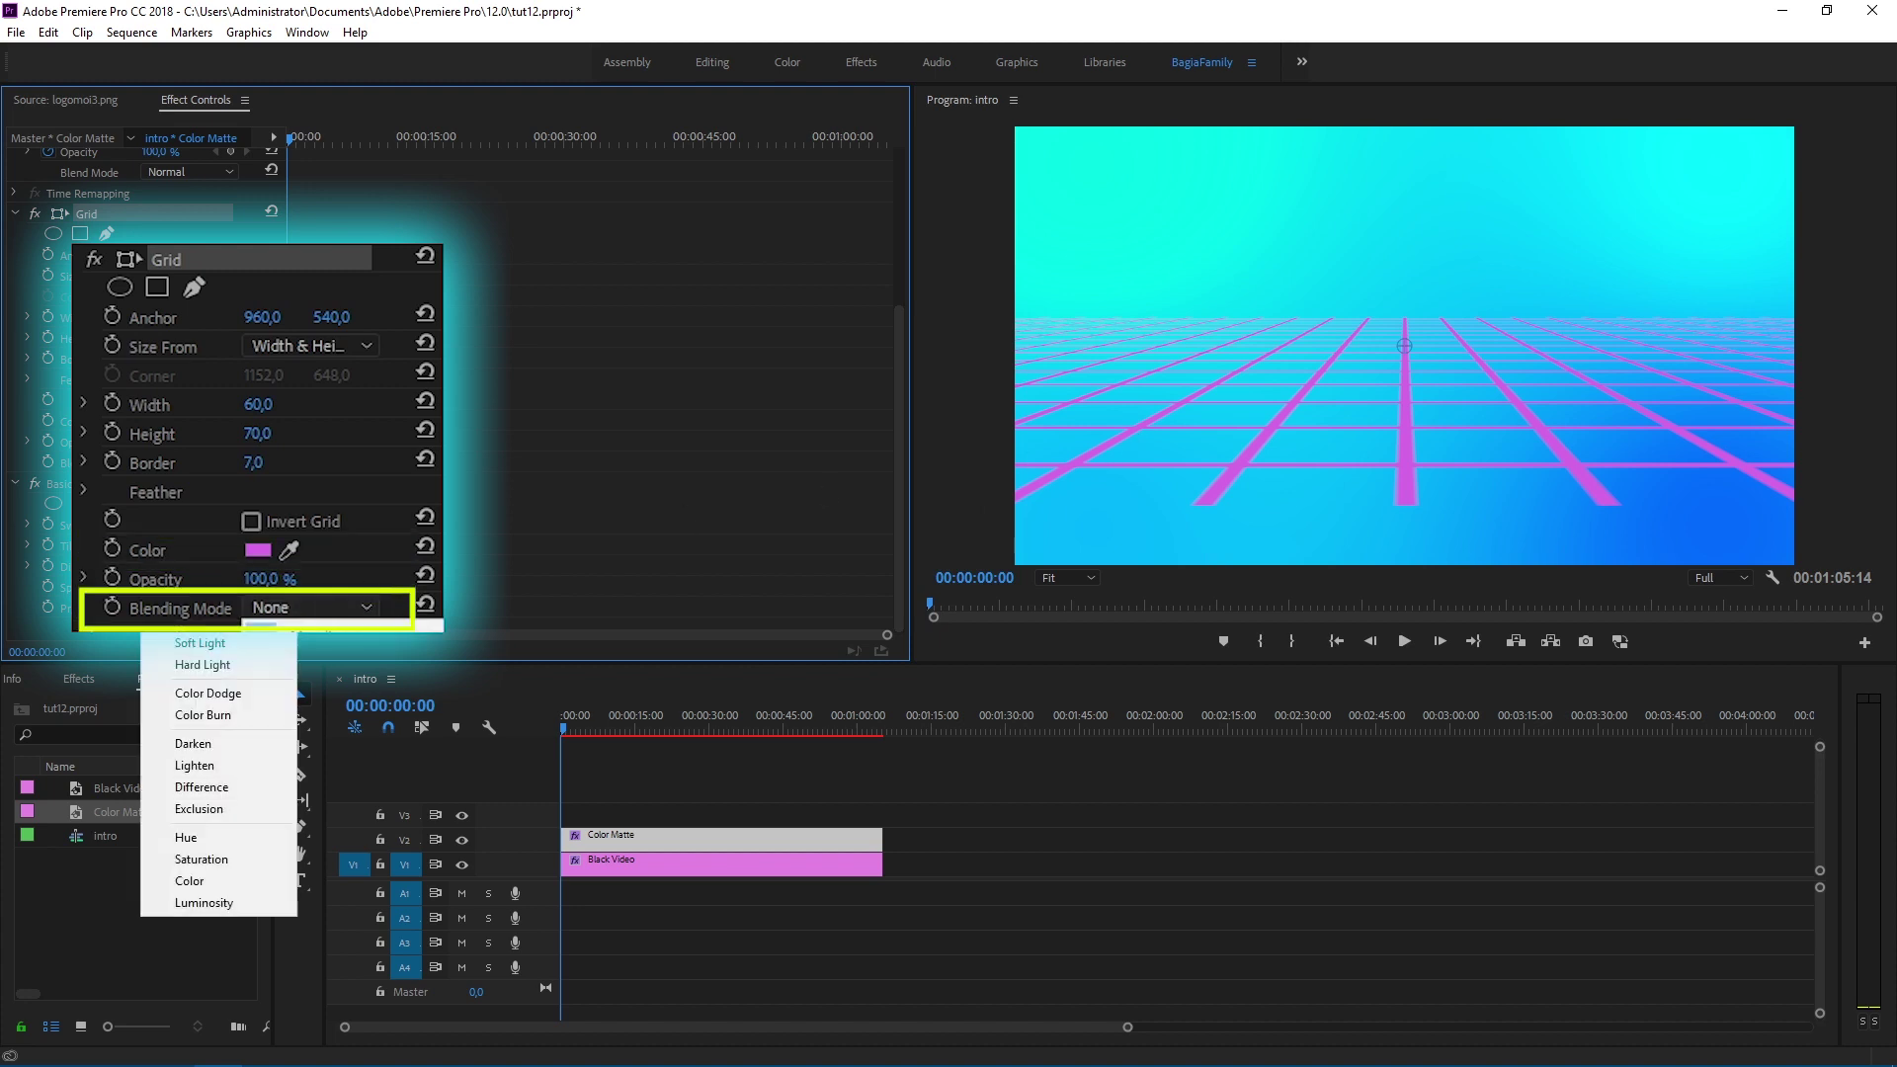
left_click(245, 665)
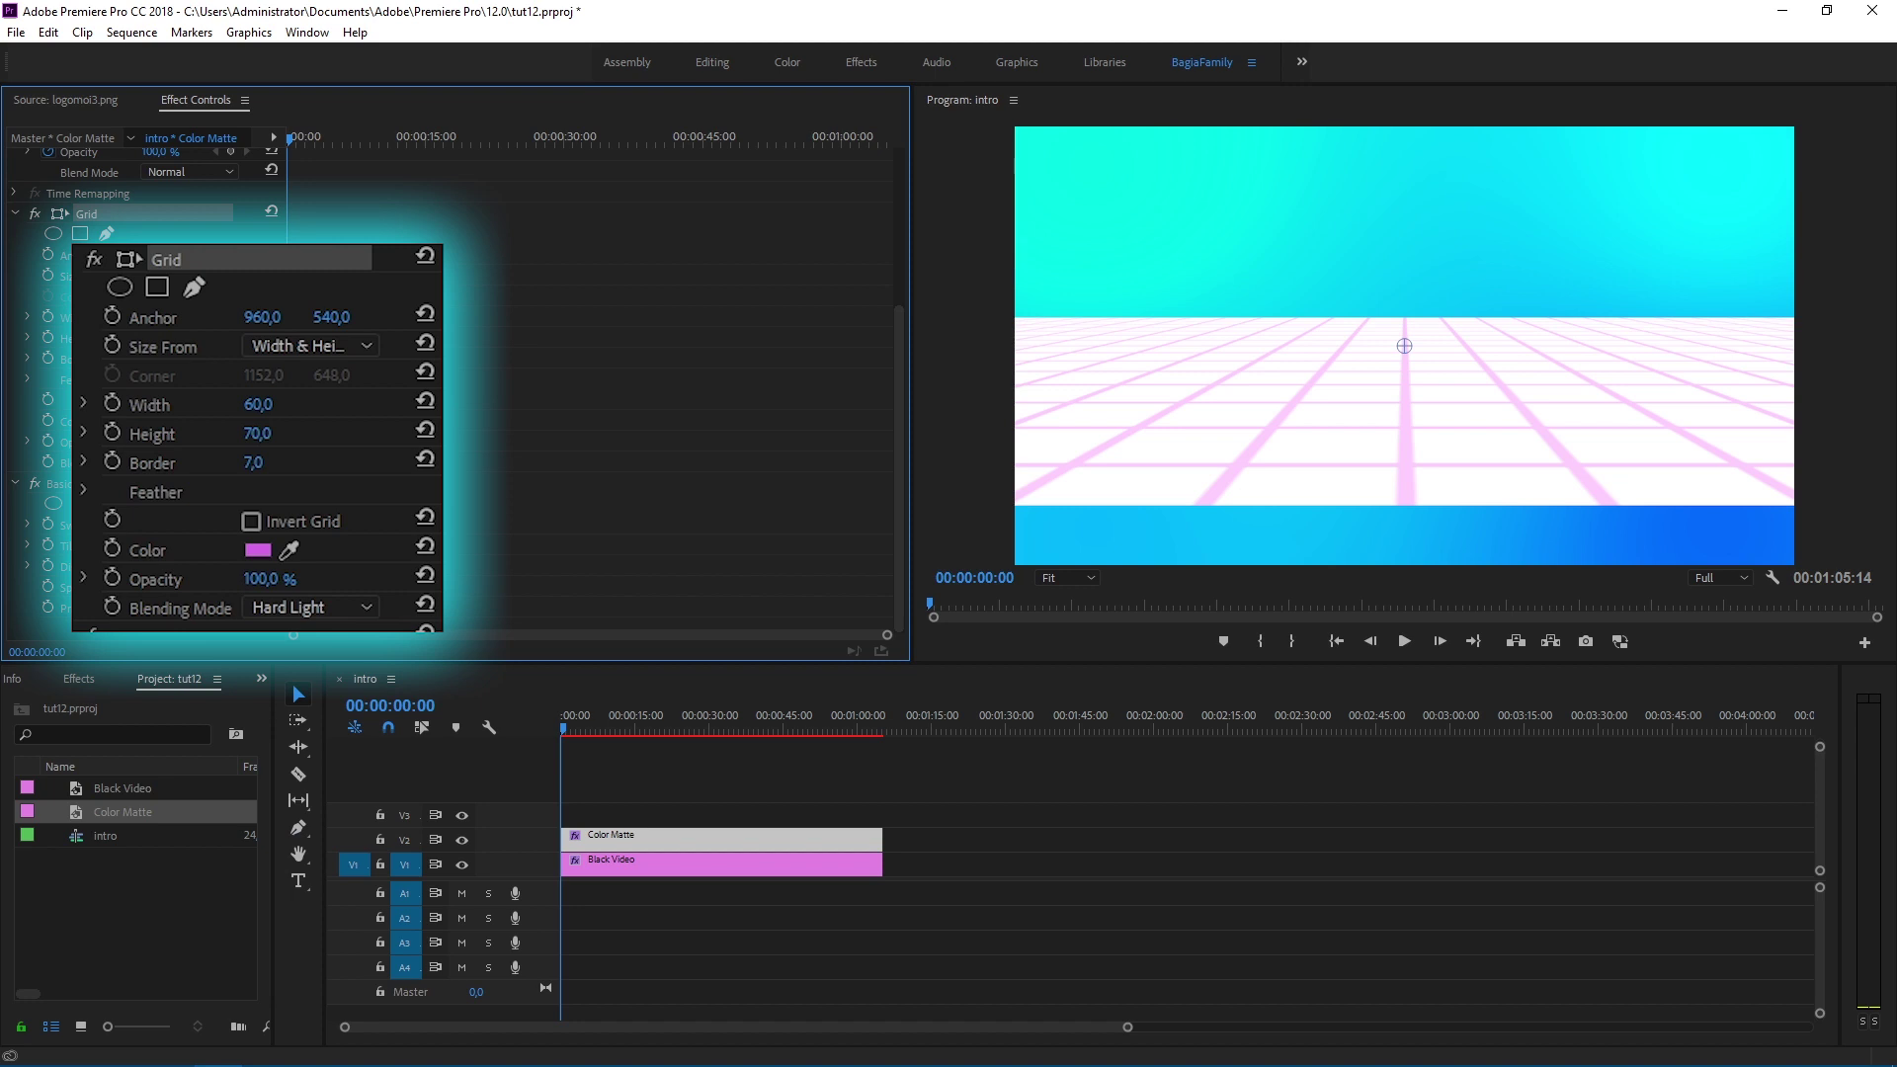
Step: Change the grid's color to a fully saturated magenta
left_click(257, 550)
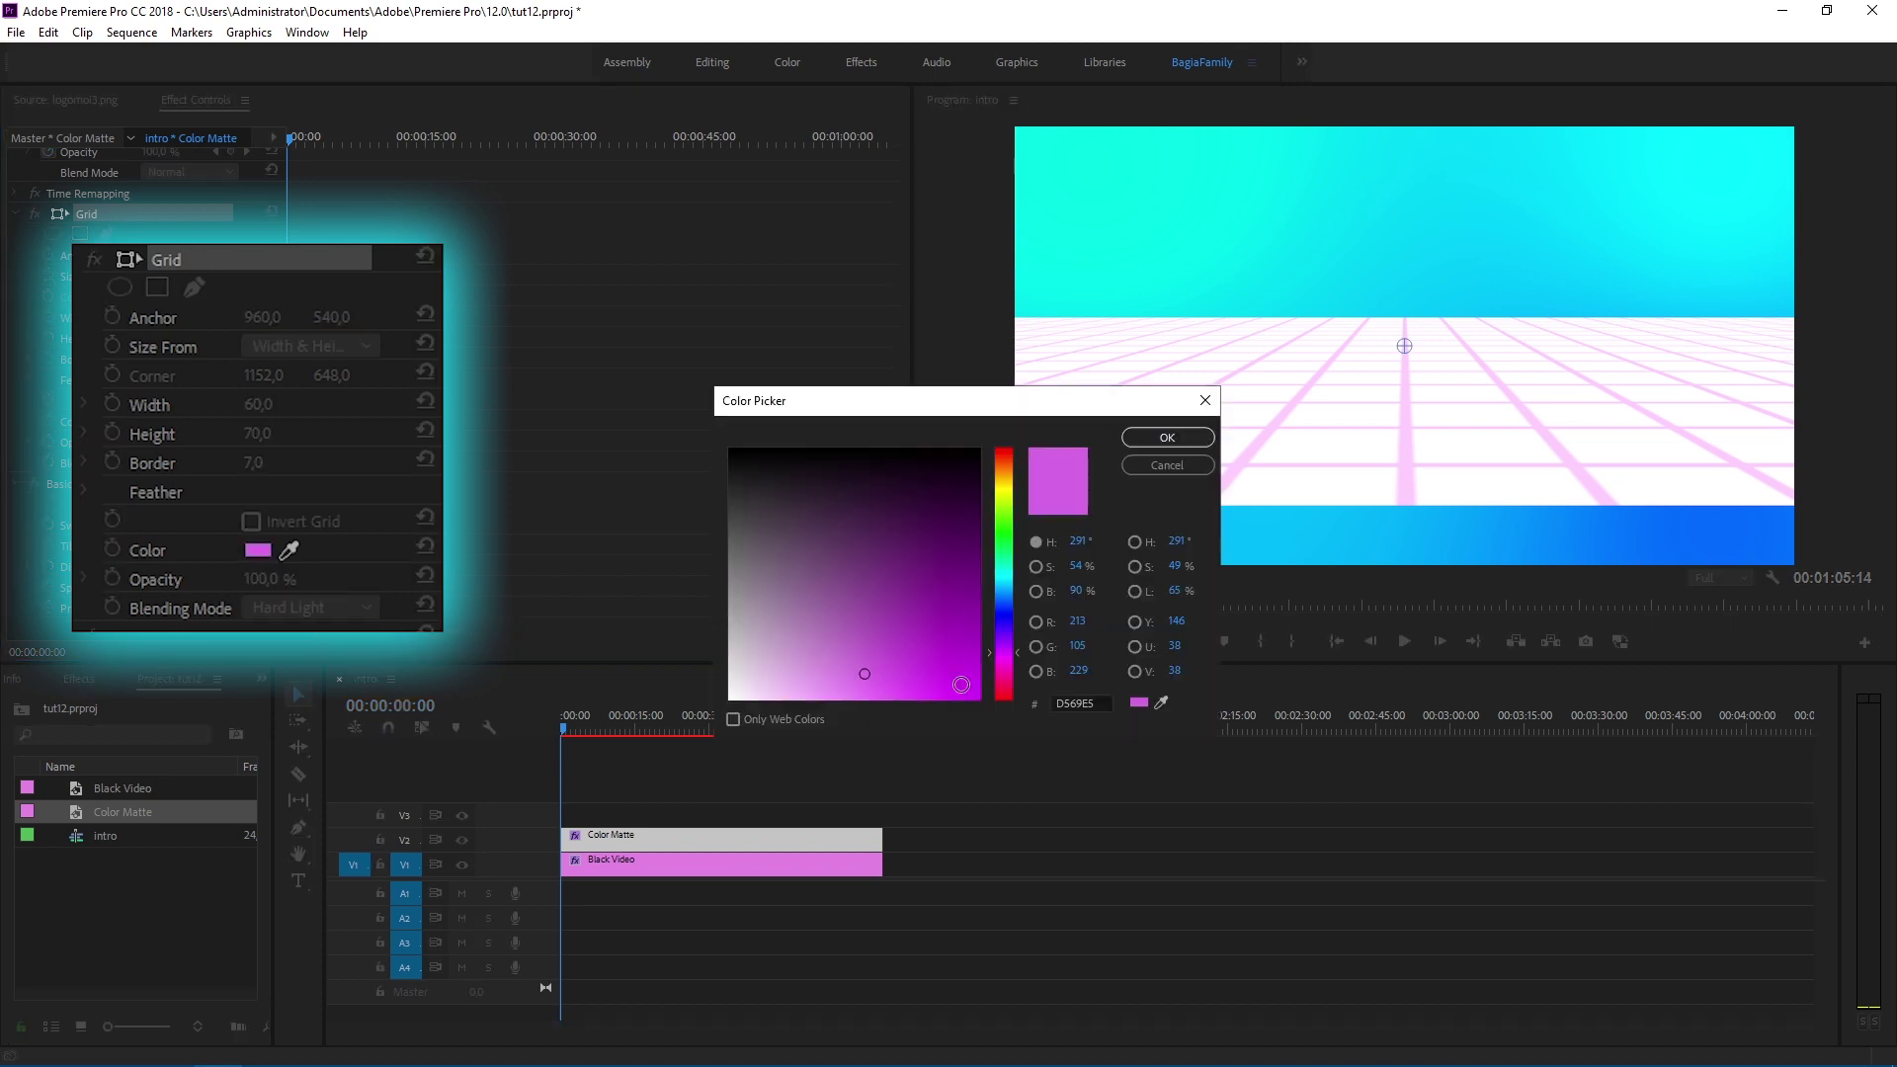
left_click(976, 697)
left_click(1166, 438)
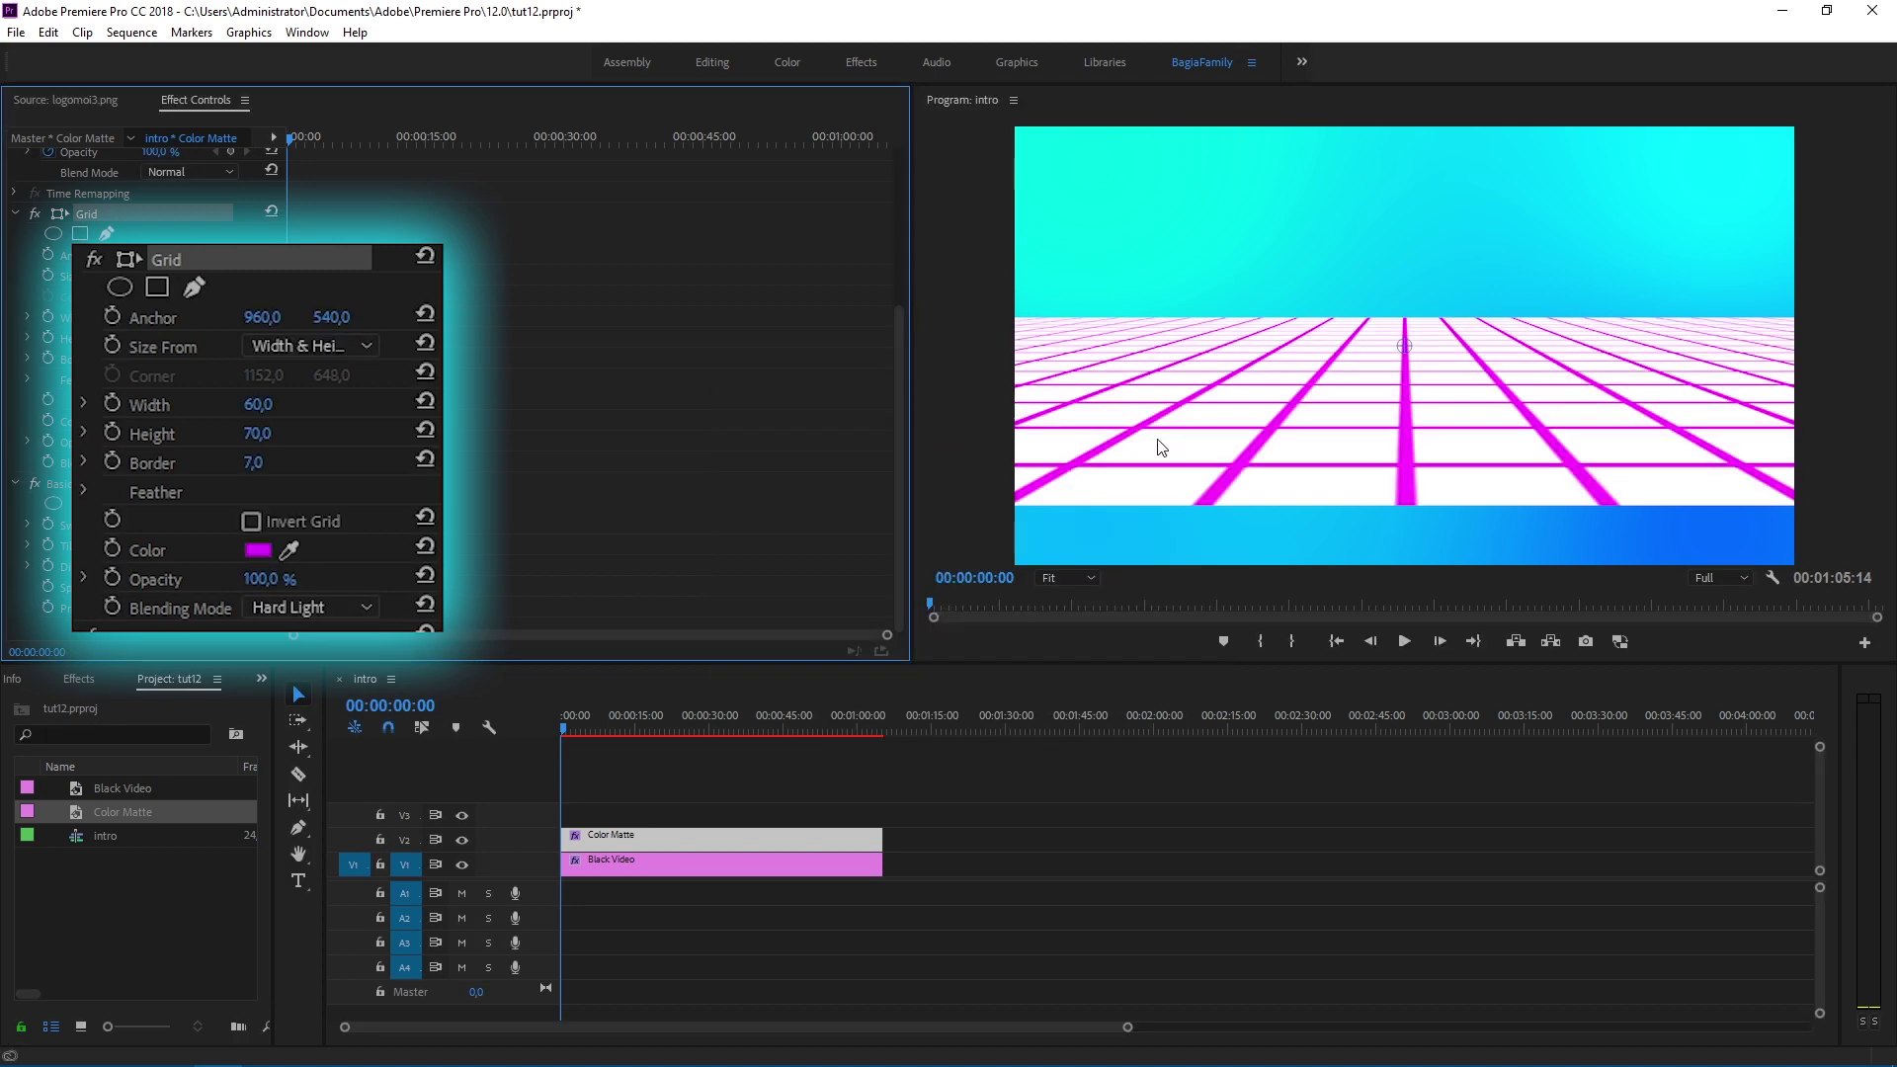
Step: Lower the color matte by setting its vertical position to 700
left_click_drag(900, 459, 891, 259)
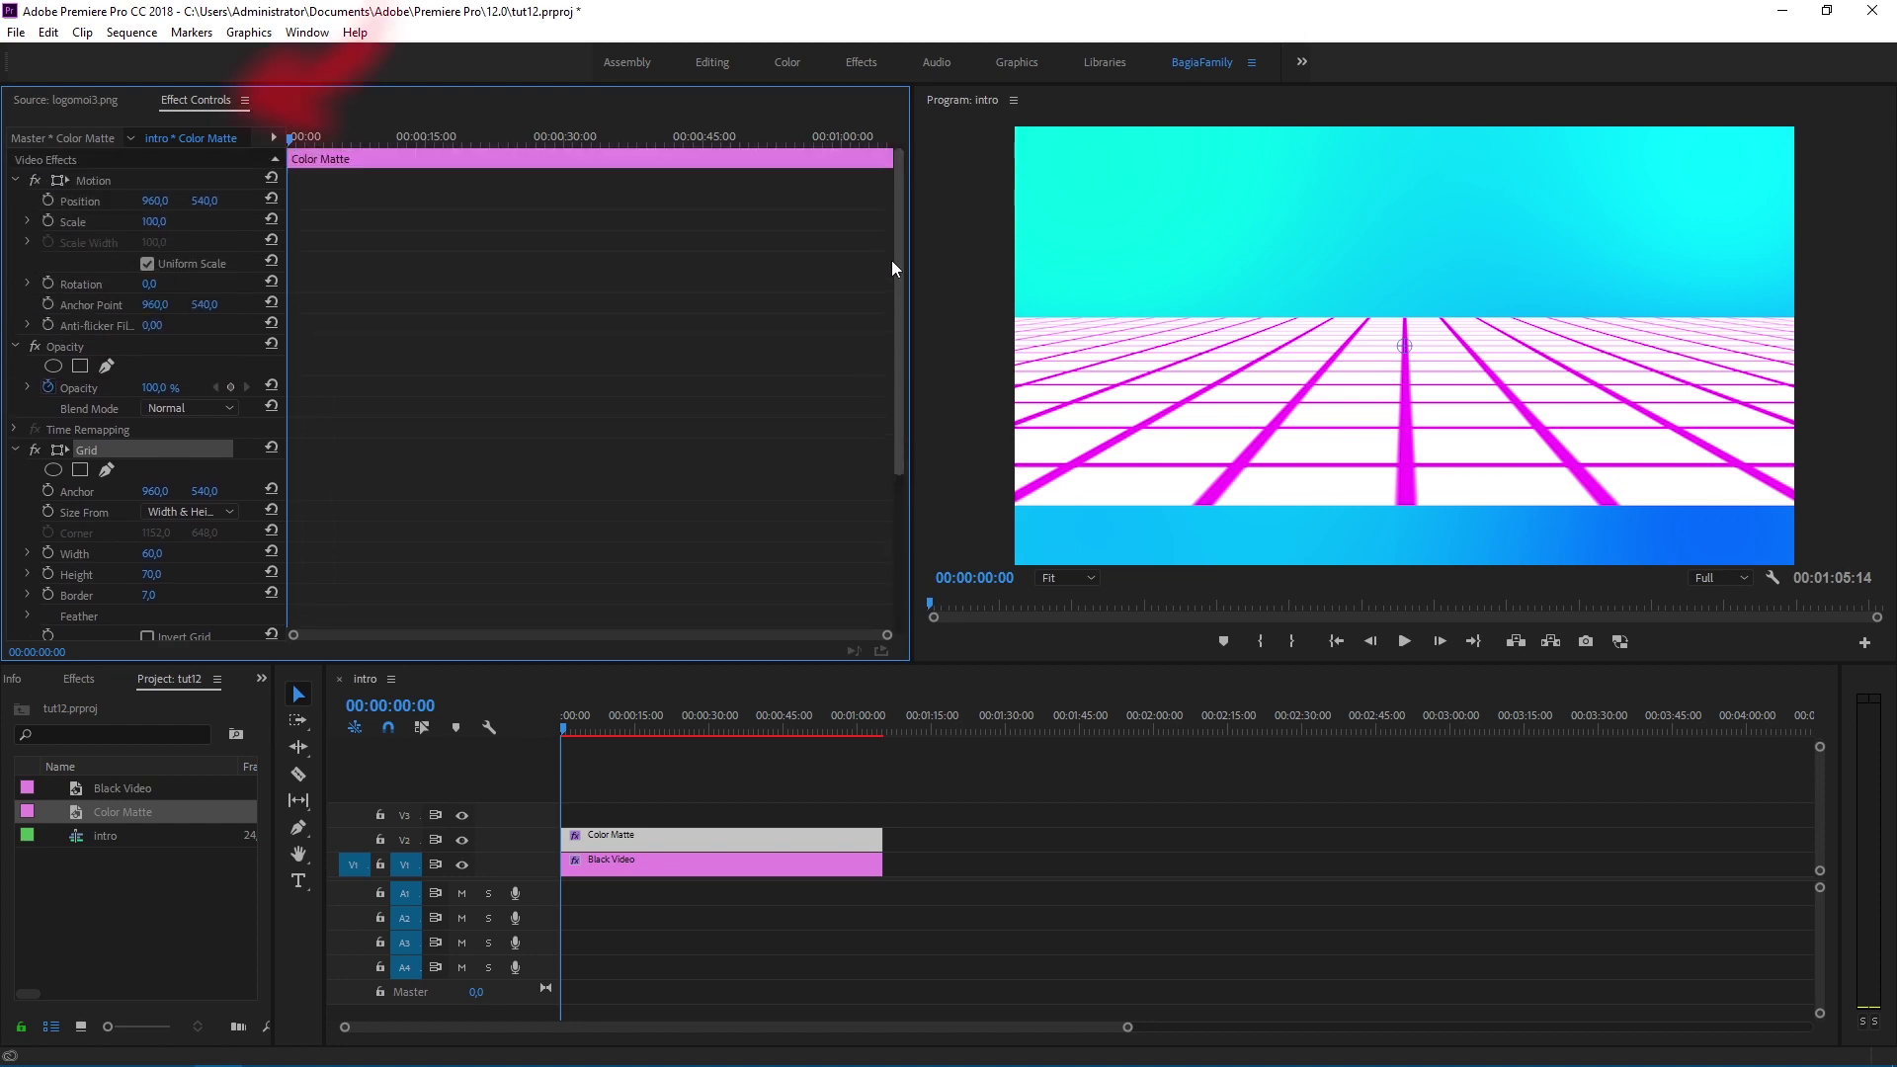
left_click_drag(205, 201, 241, 201)
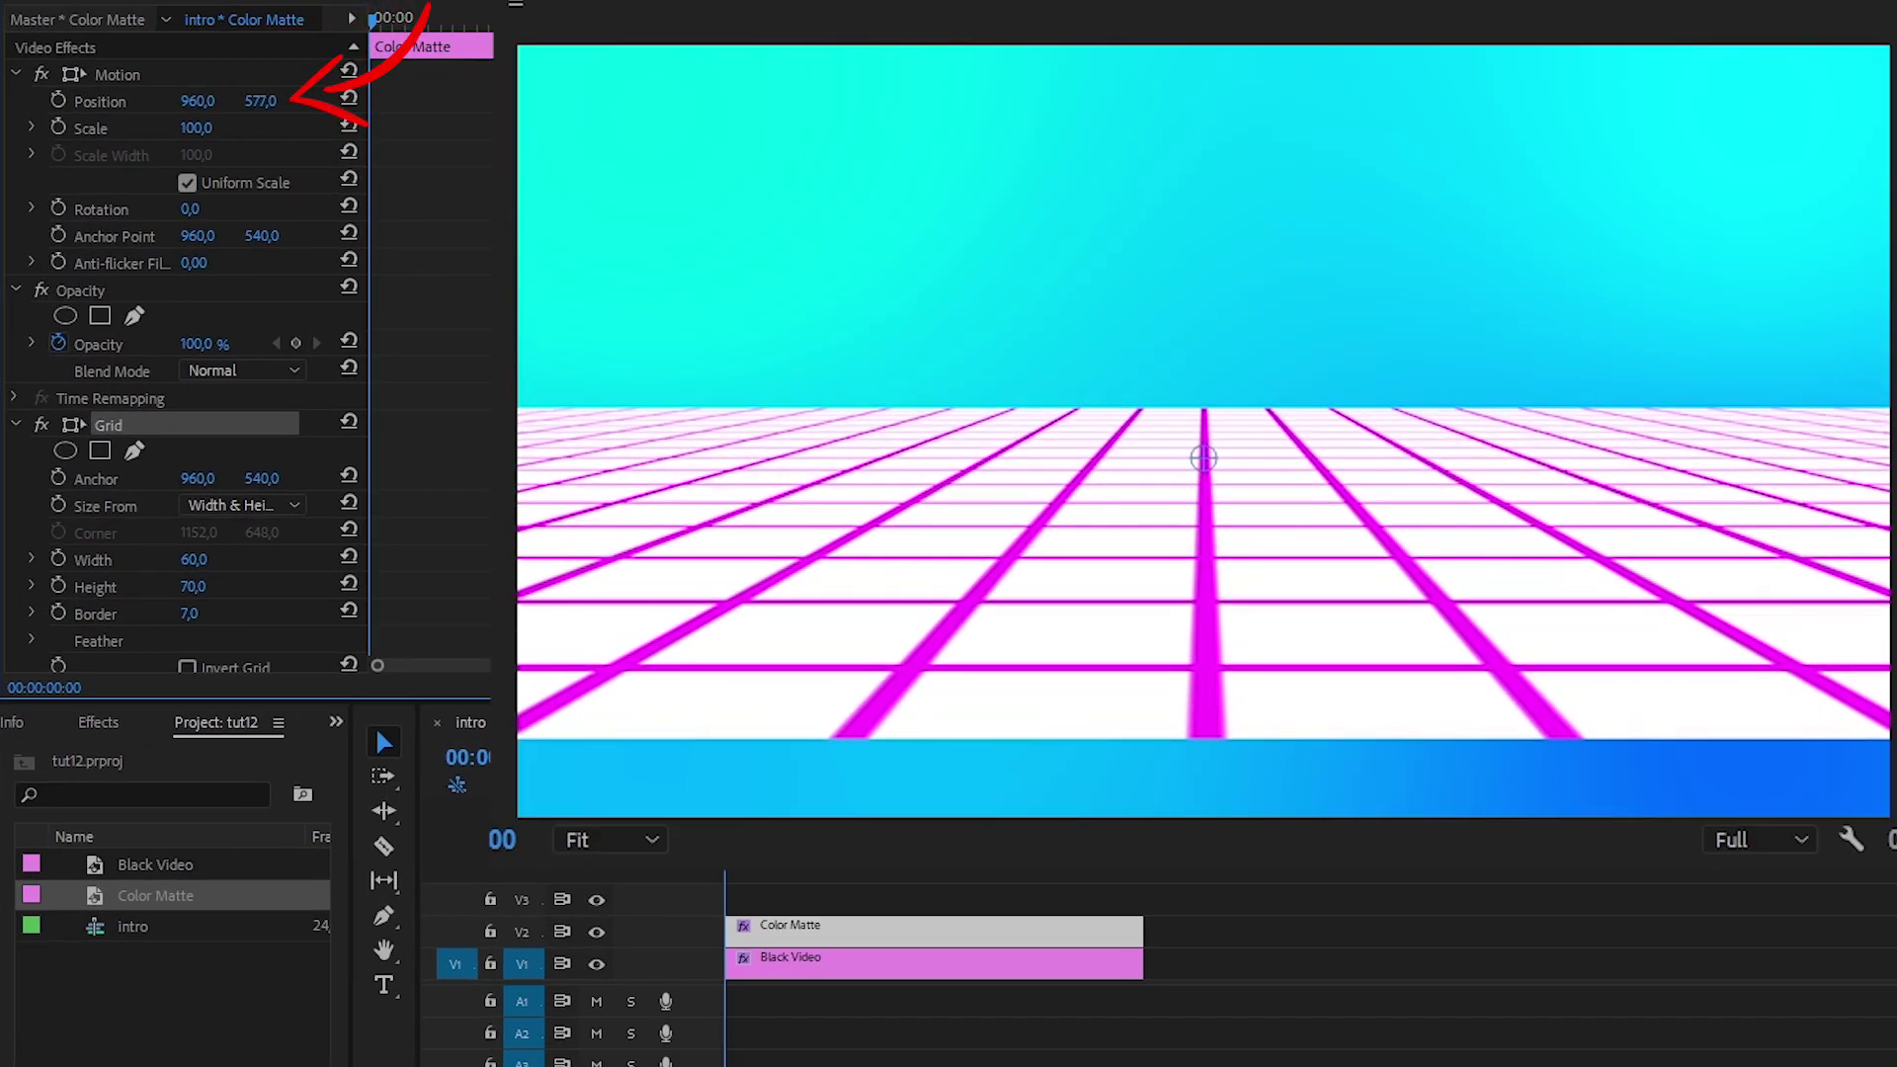
mouse_move(261, 101)
left_mouse_down()
mouse_move(395, 101)
mouse_move(259, 108)
mouse_move(274, 103)
left_mouse_up()
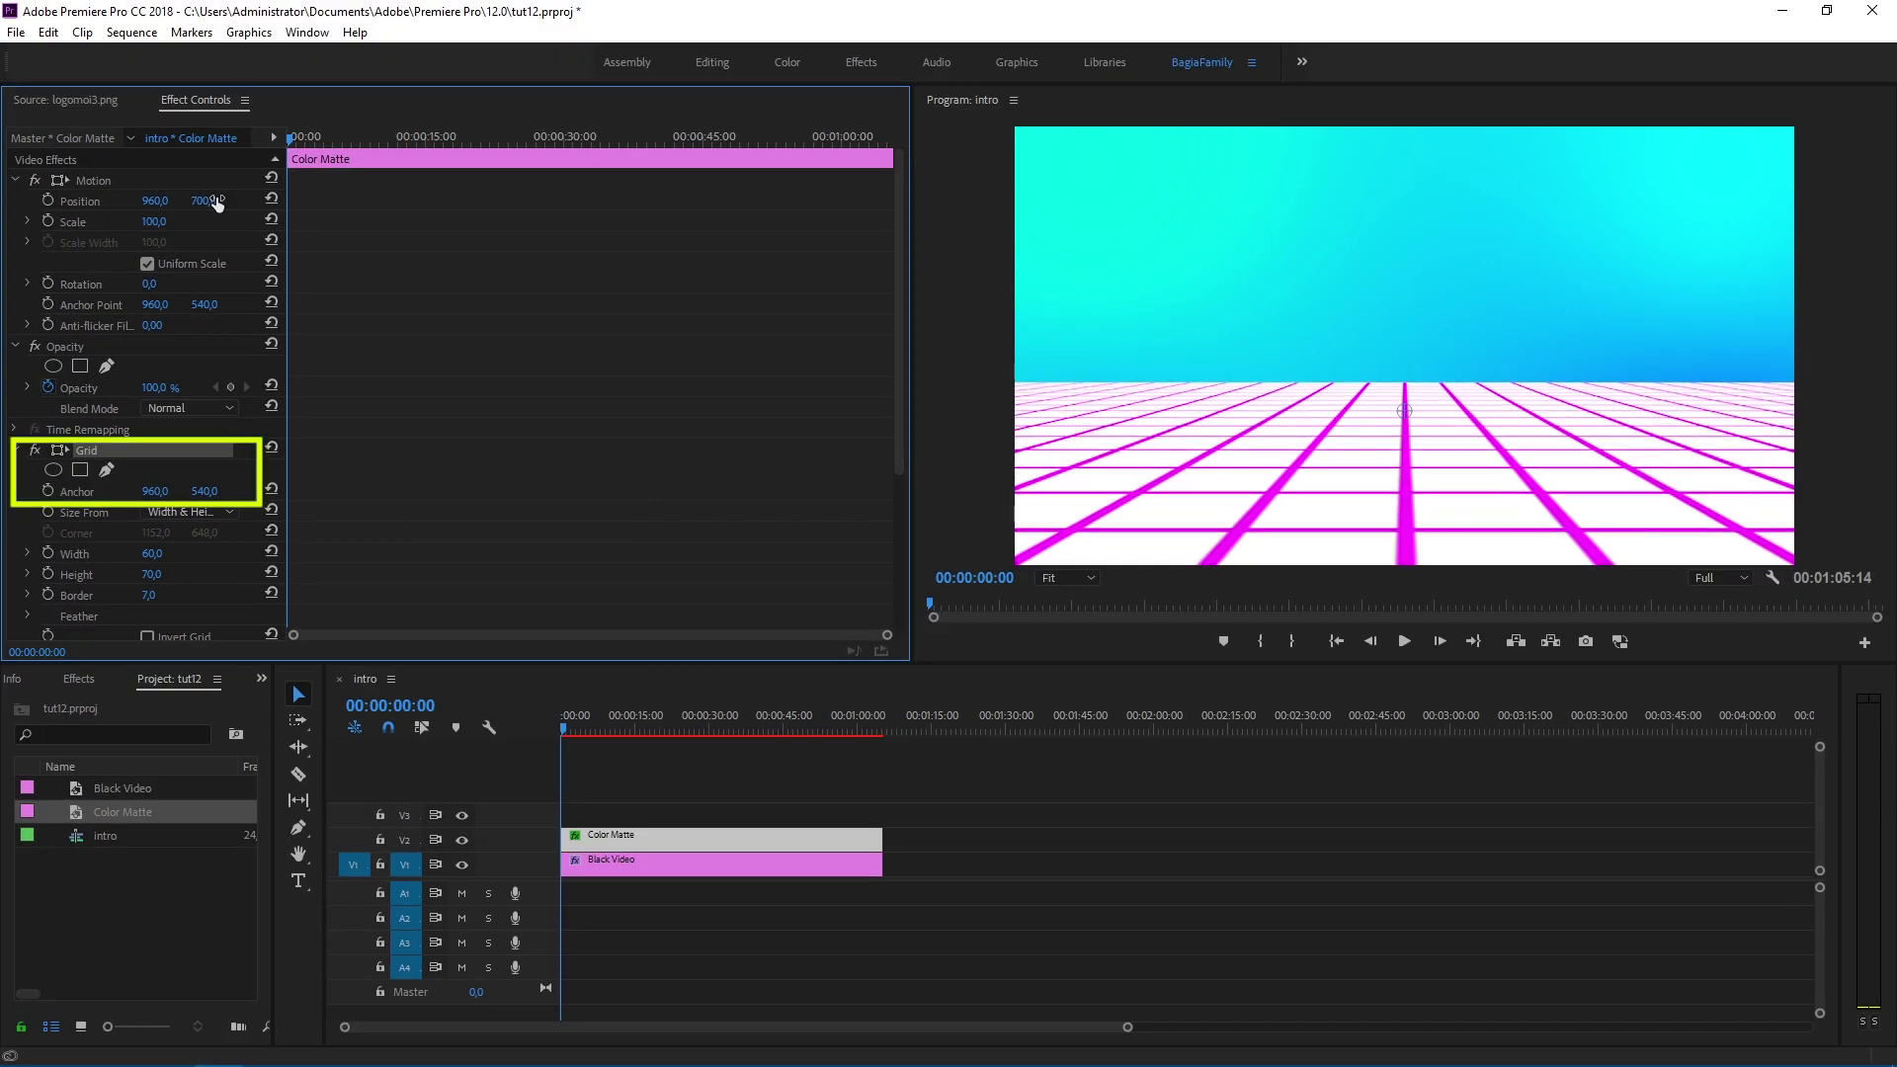
Step: Set the Grid effect's anchor to 30, 0
left_click(291, 470)
type("30")
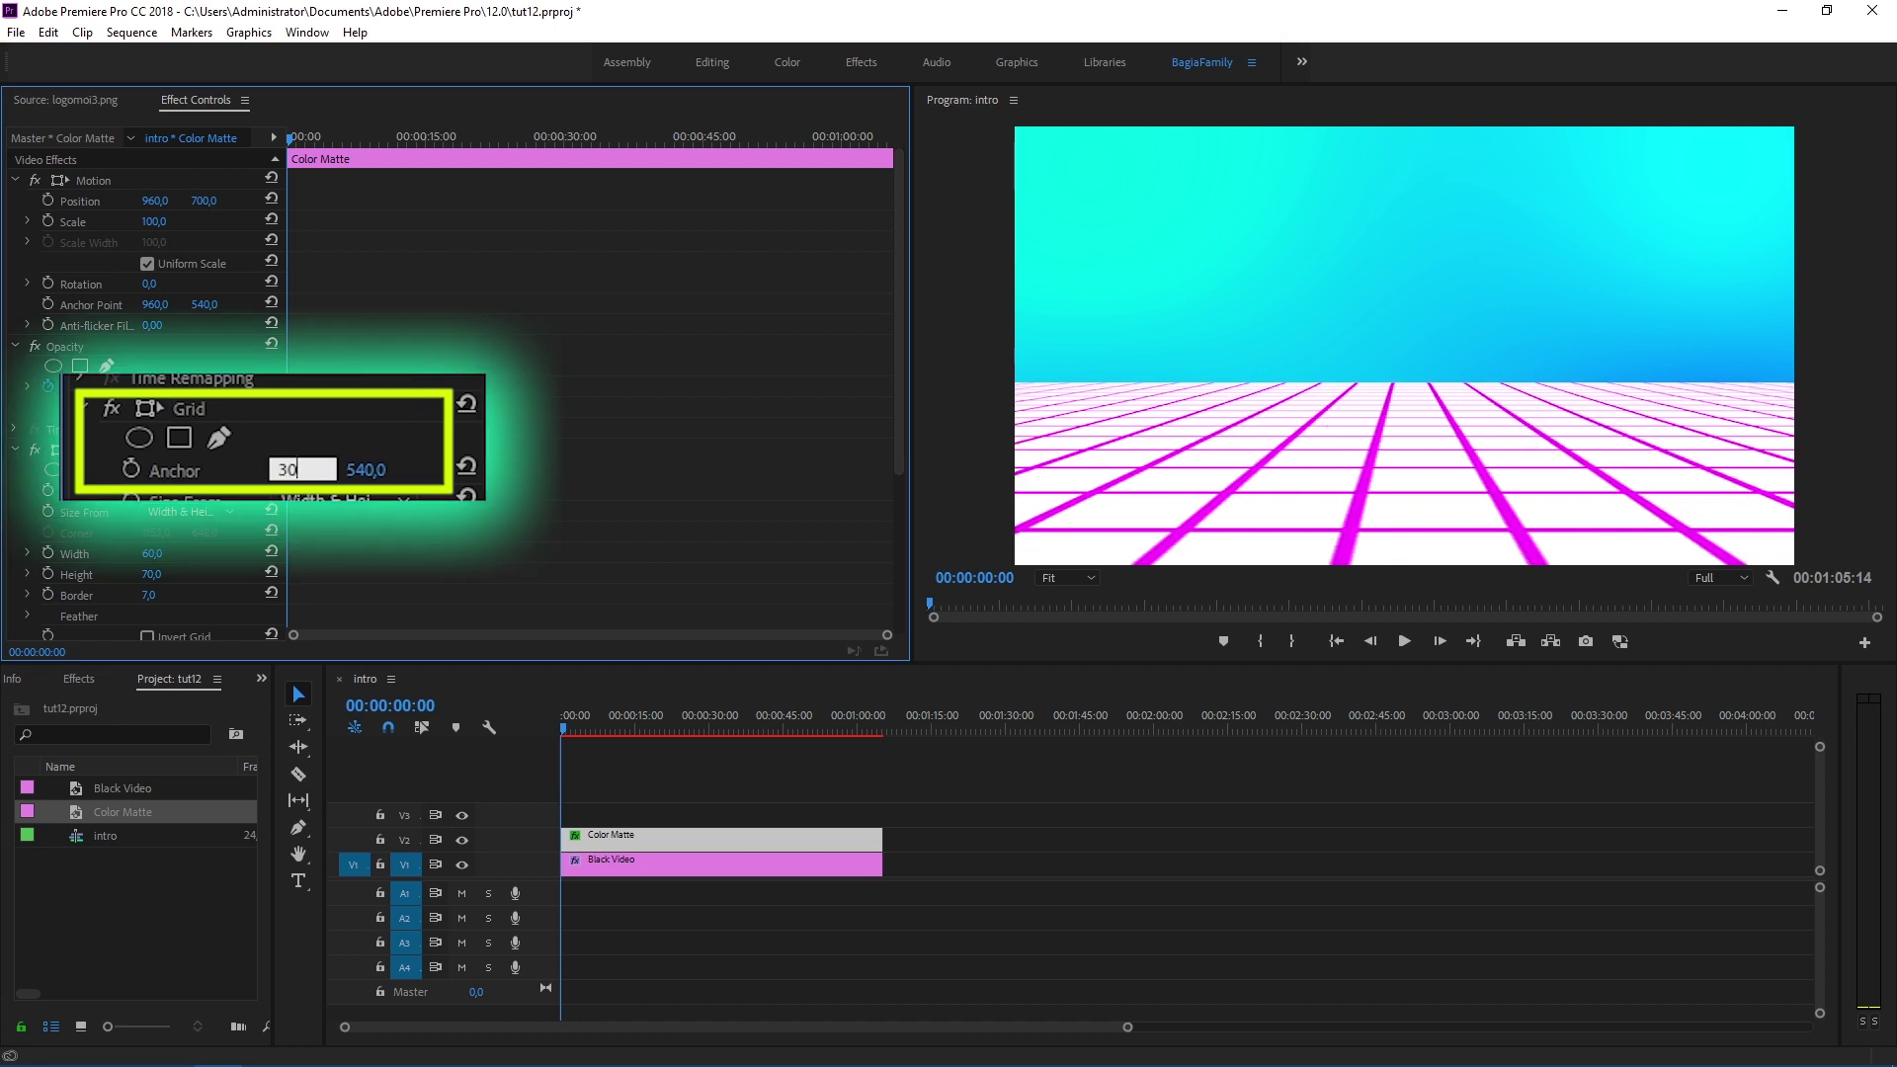
key("Return")
left_click(370, 470)
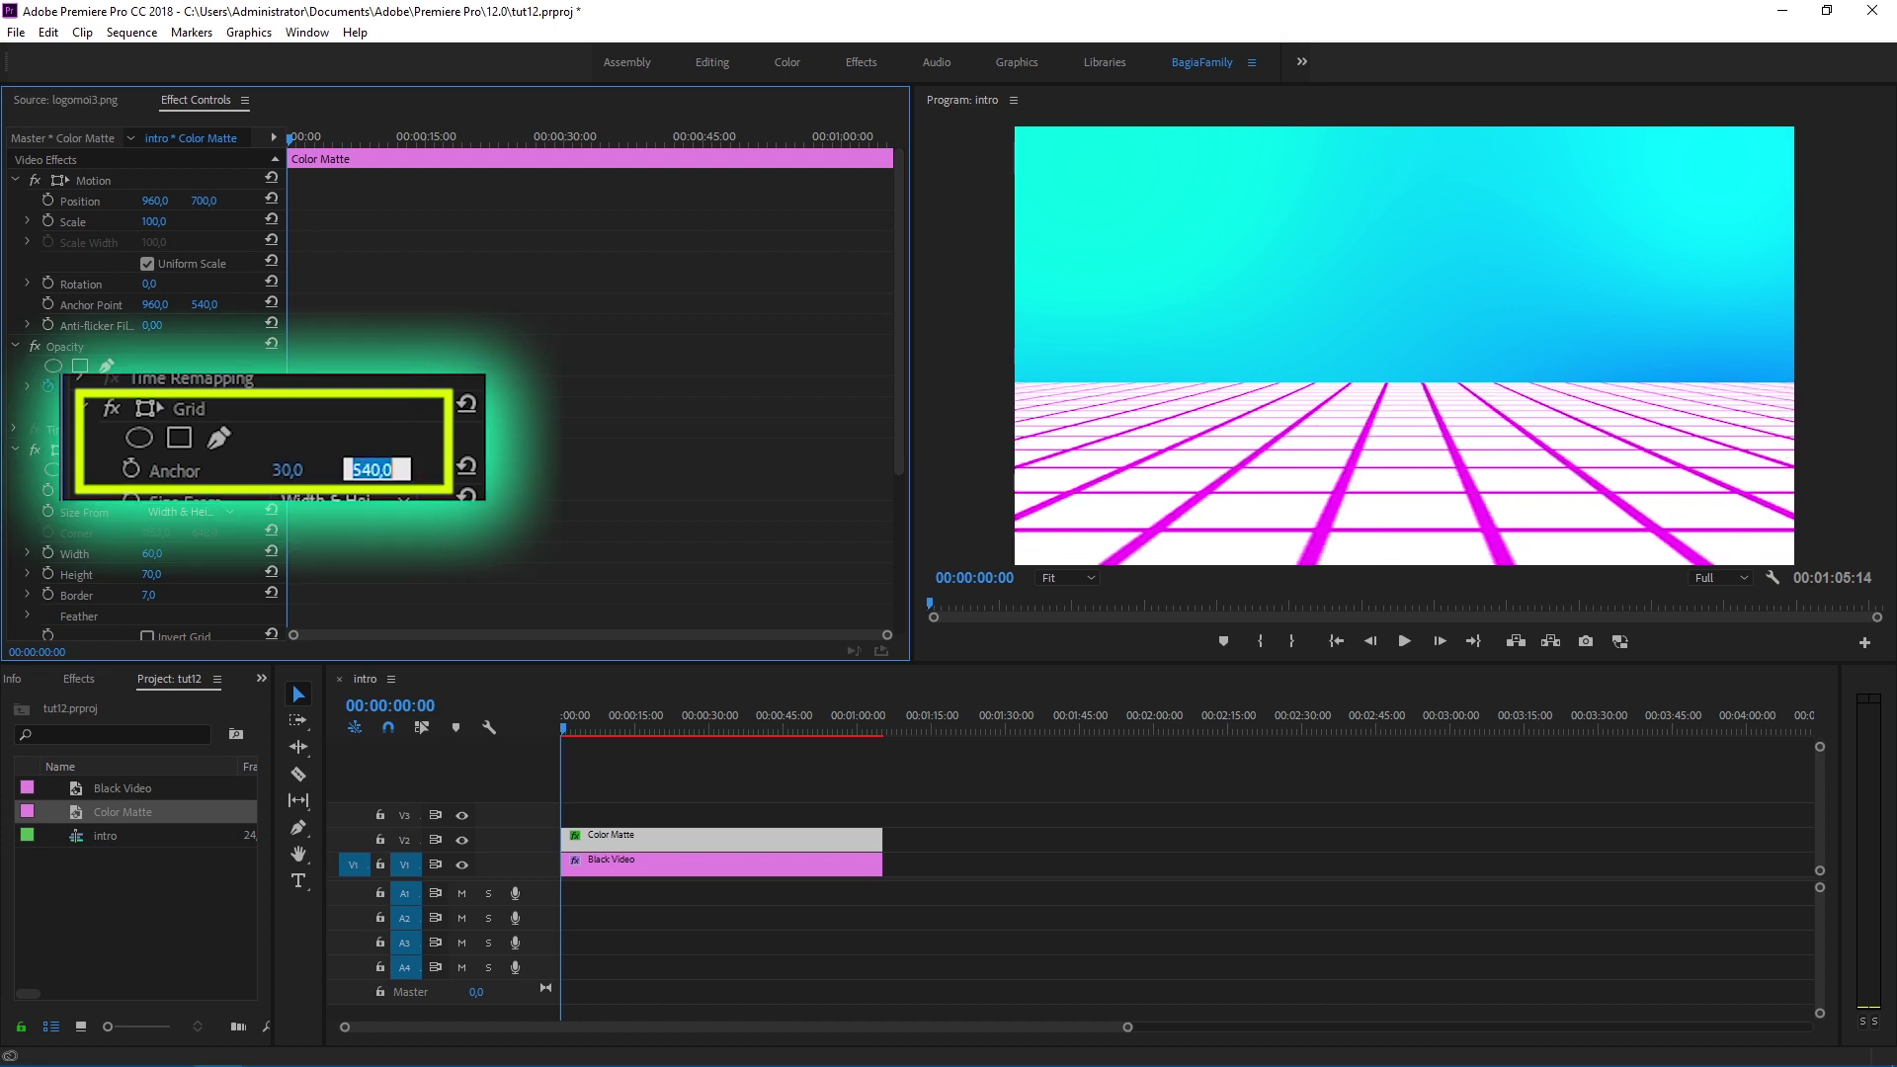
key("Return")
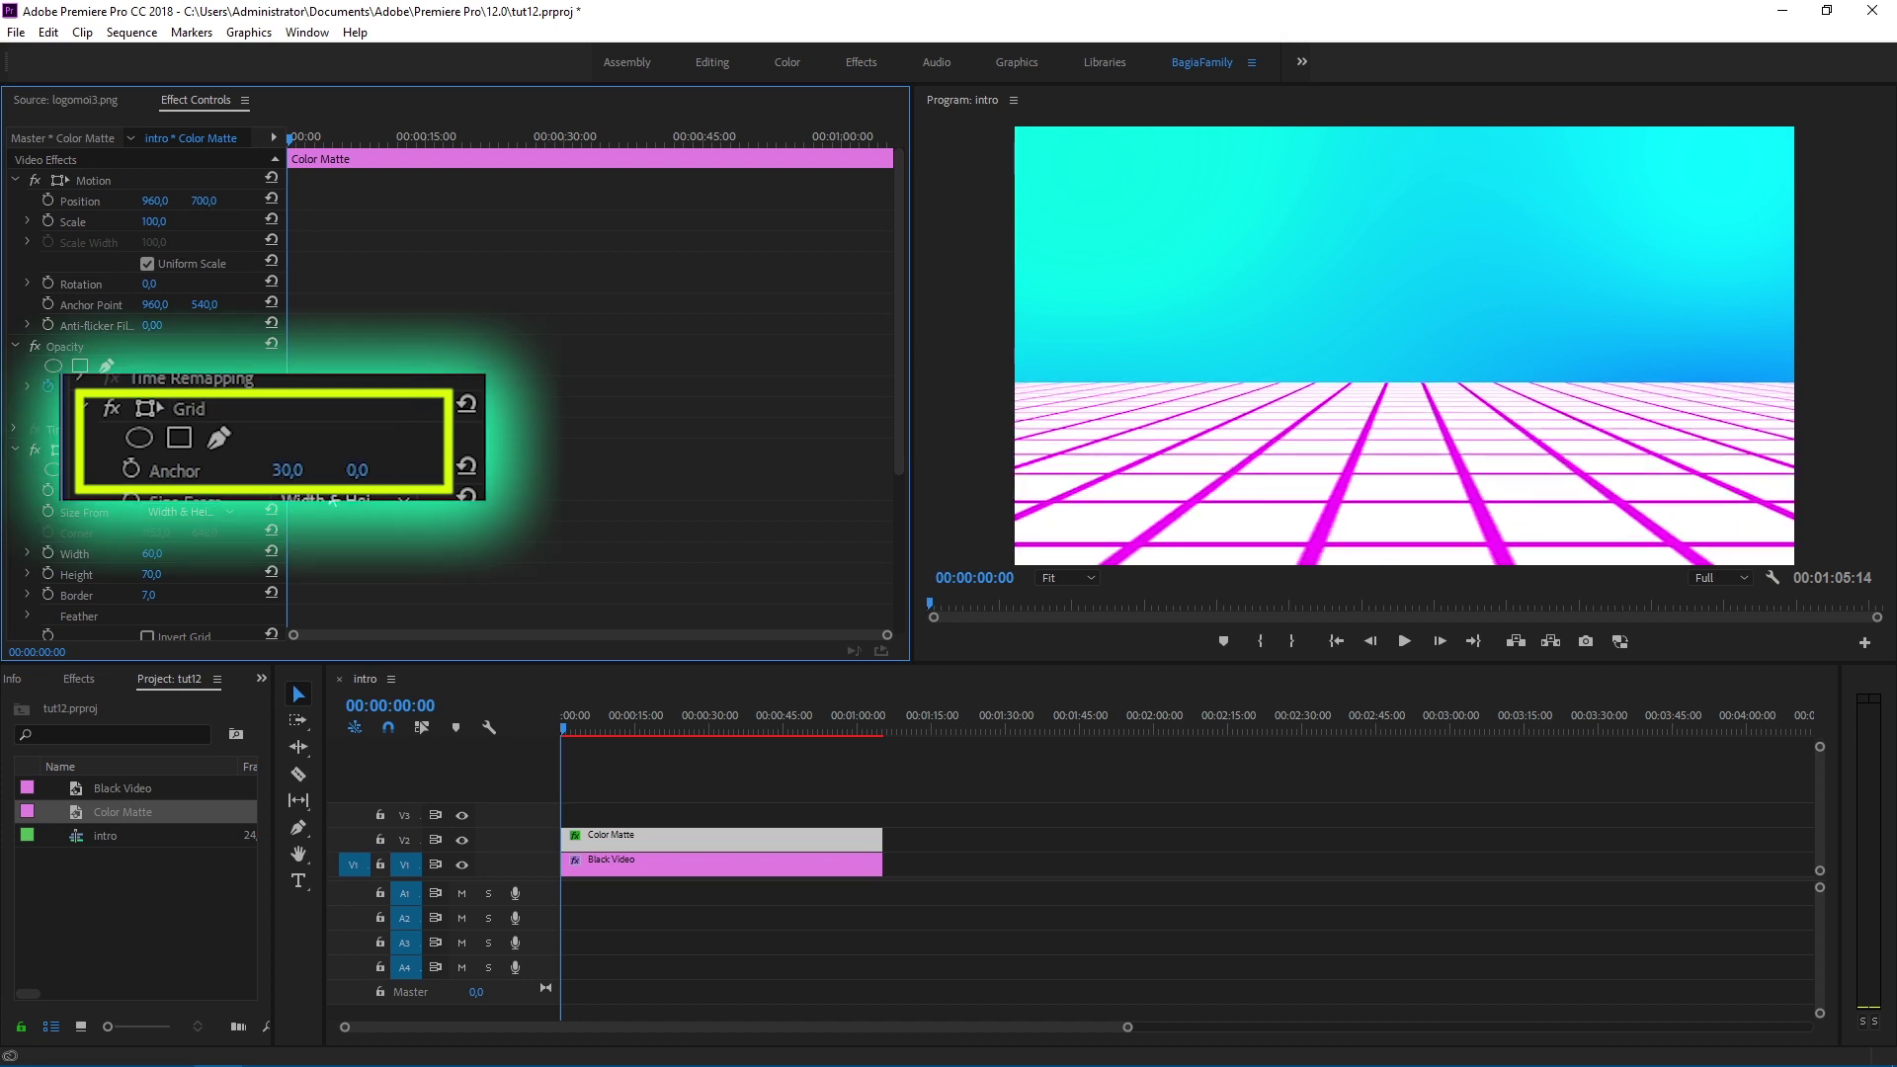
Step: Import icon_PR.png from the intro_animate folder and place it at the start of track V3
key("grave")
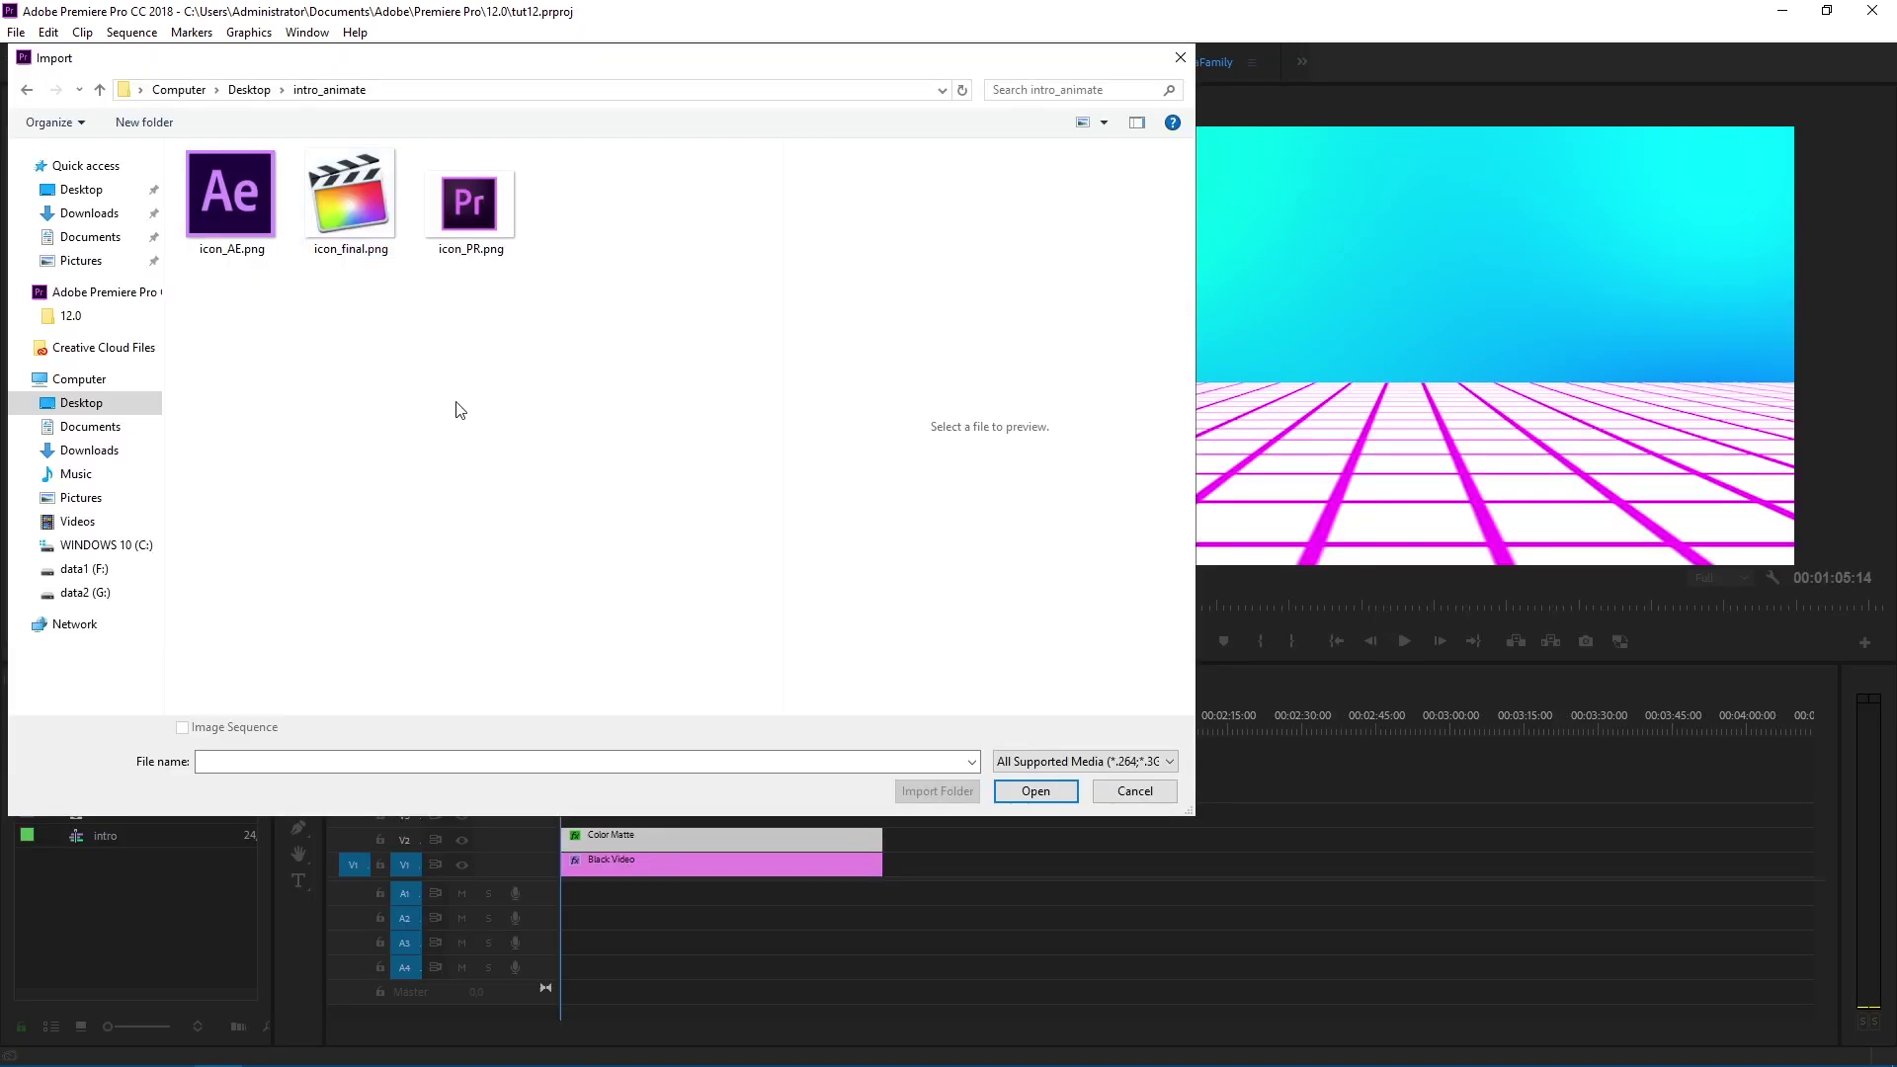
left_click(528, 297)
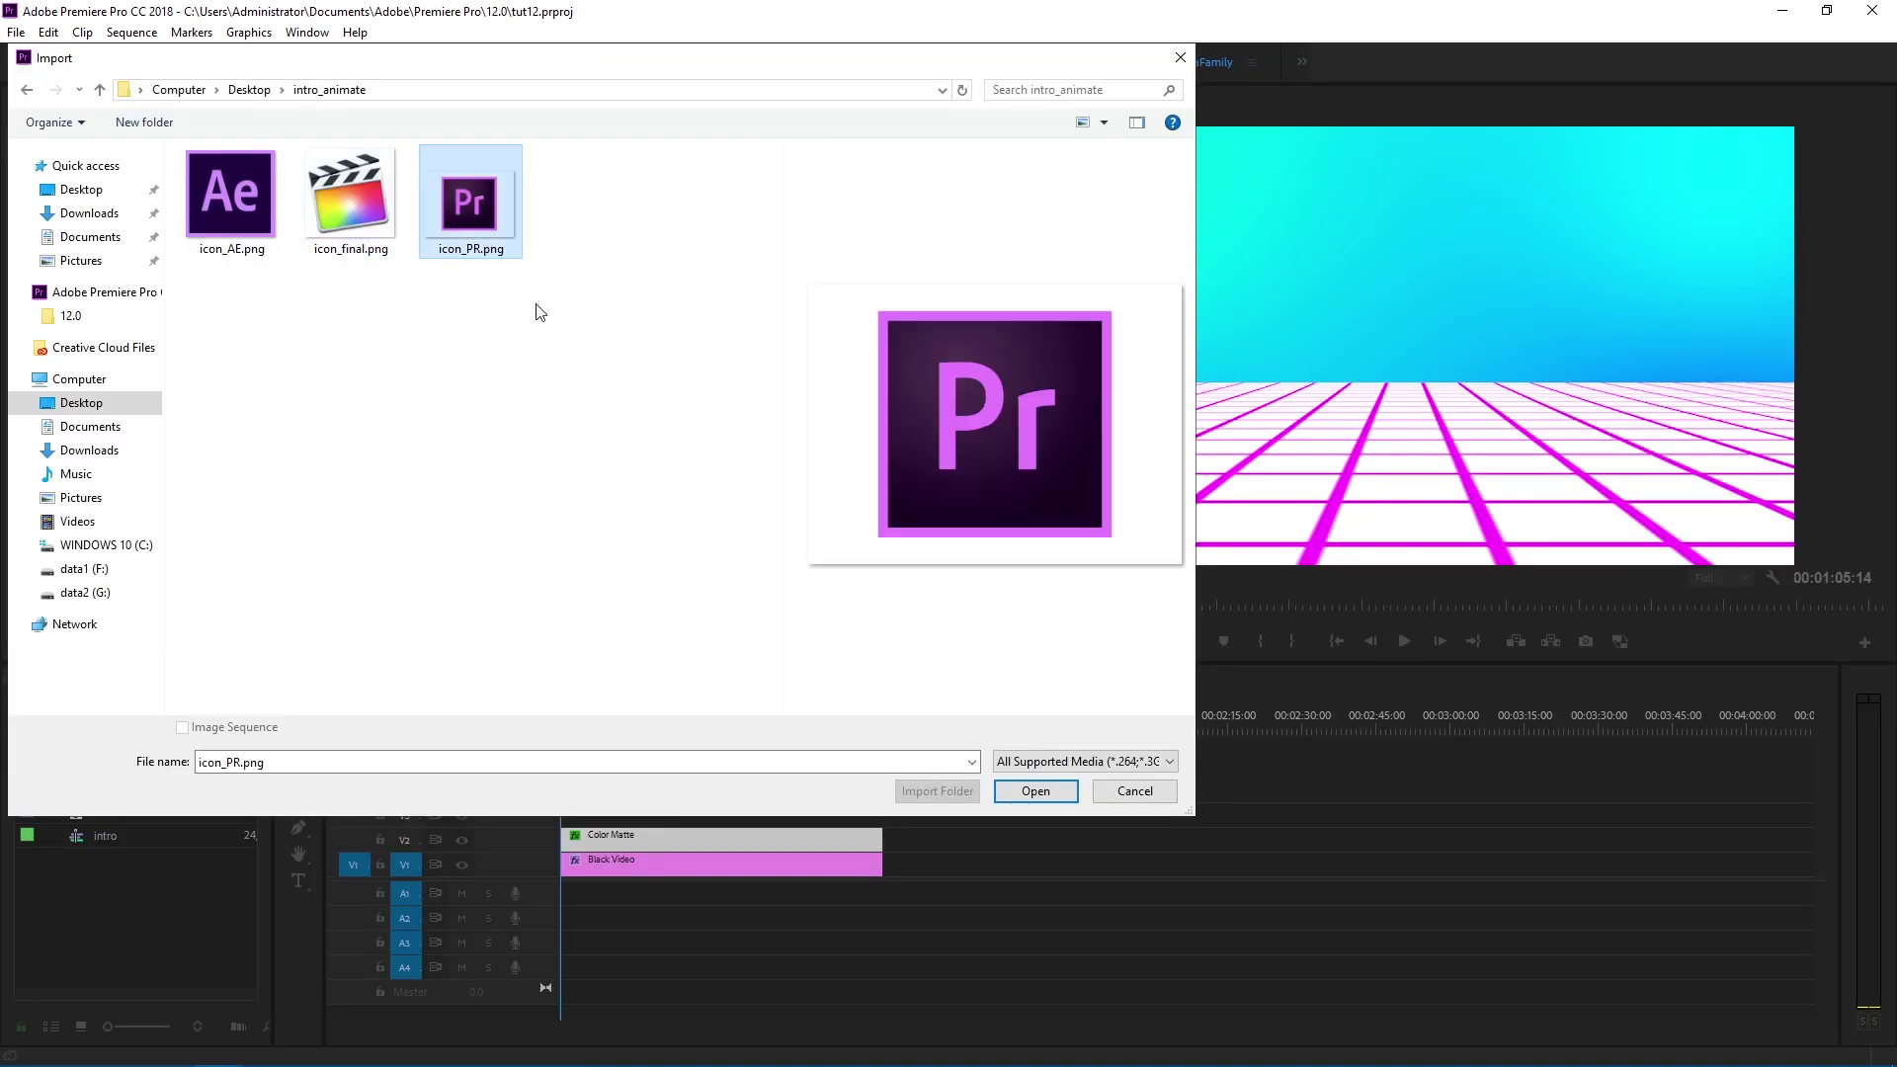
left_click(1026, 790)
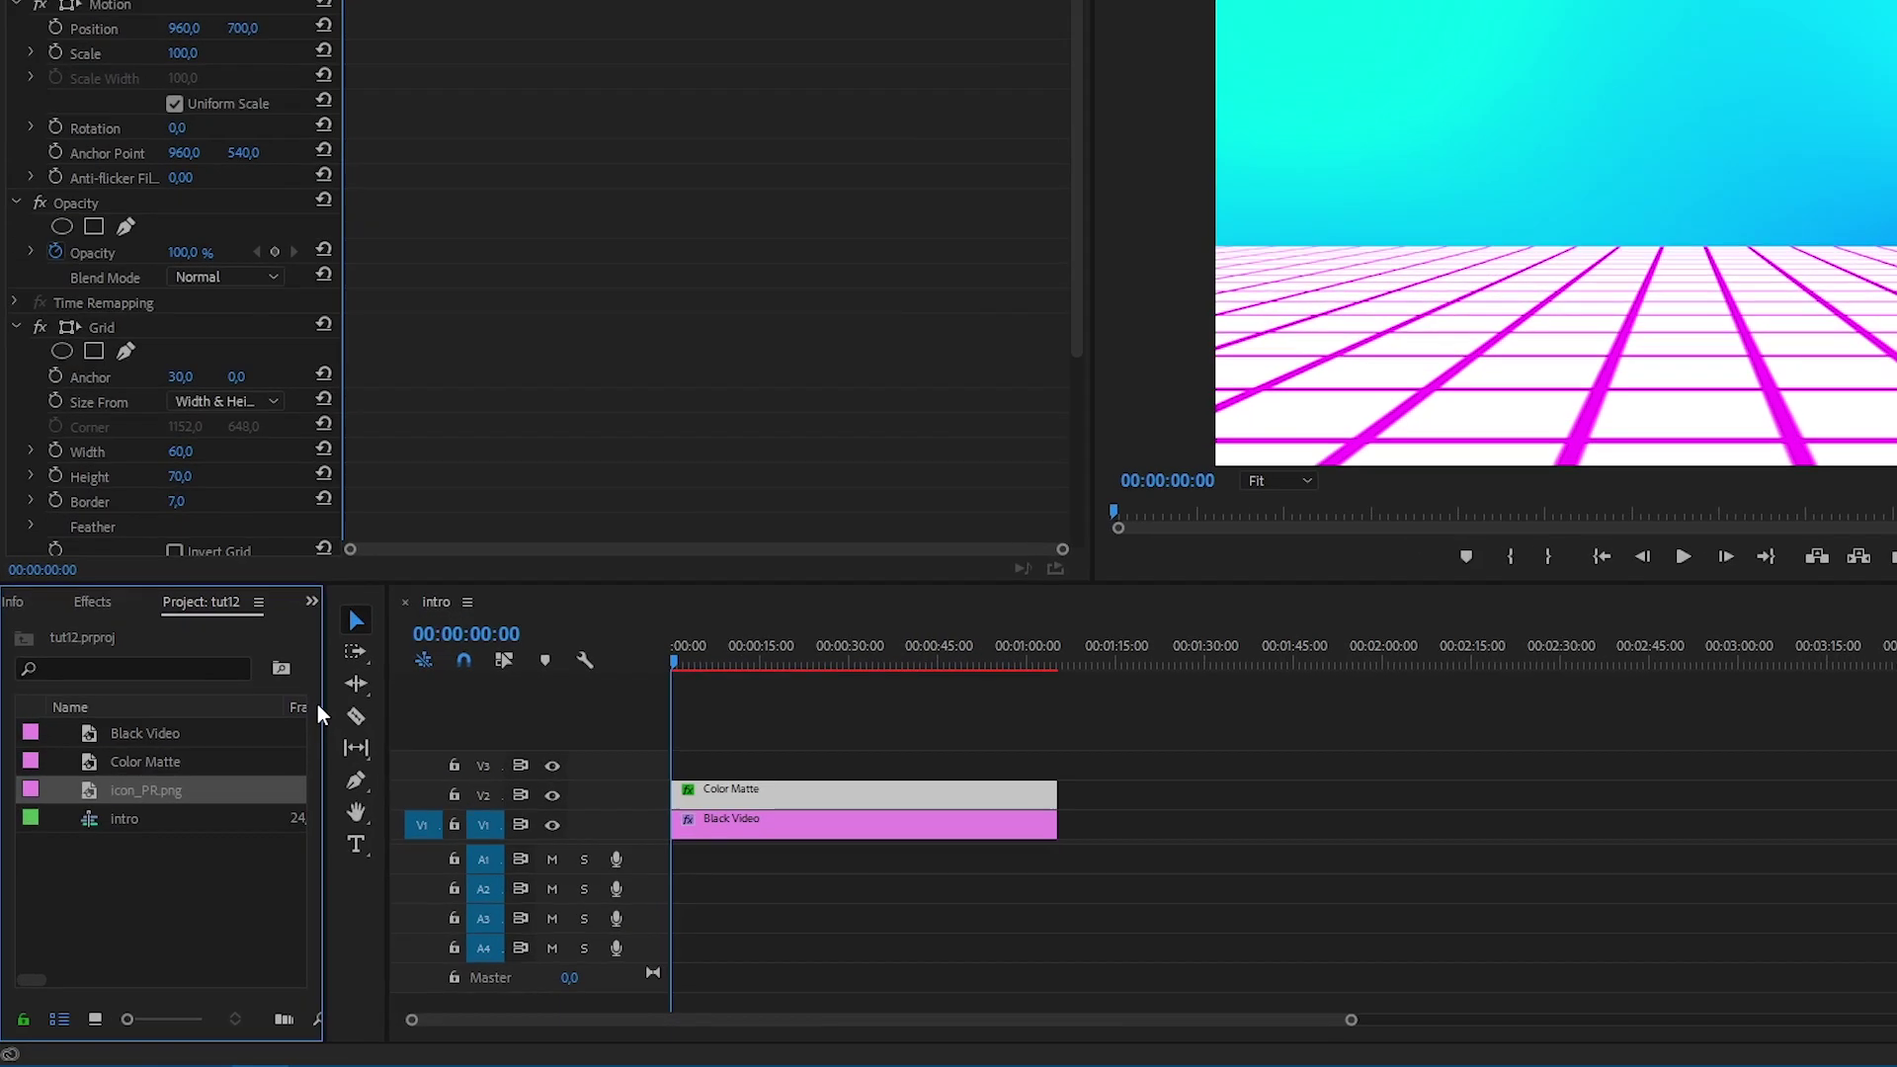
left_click_drag(108, 836, 617, 806)
left_click_drag(802, 733, 741, 743)
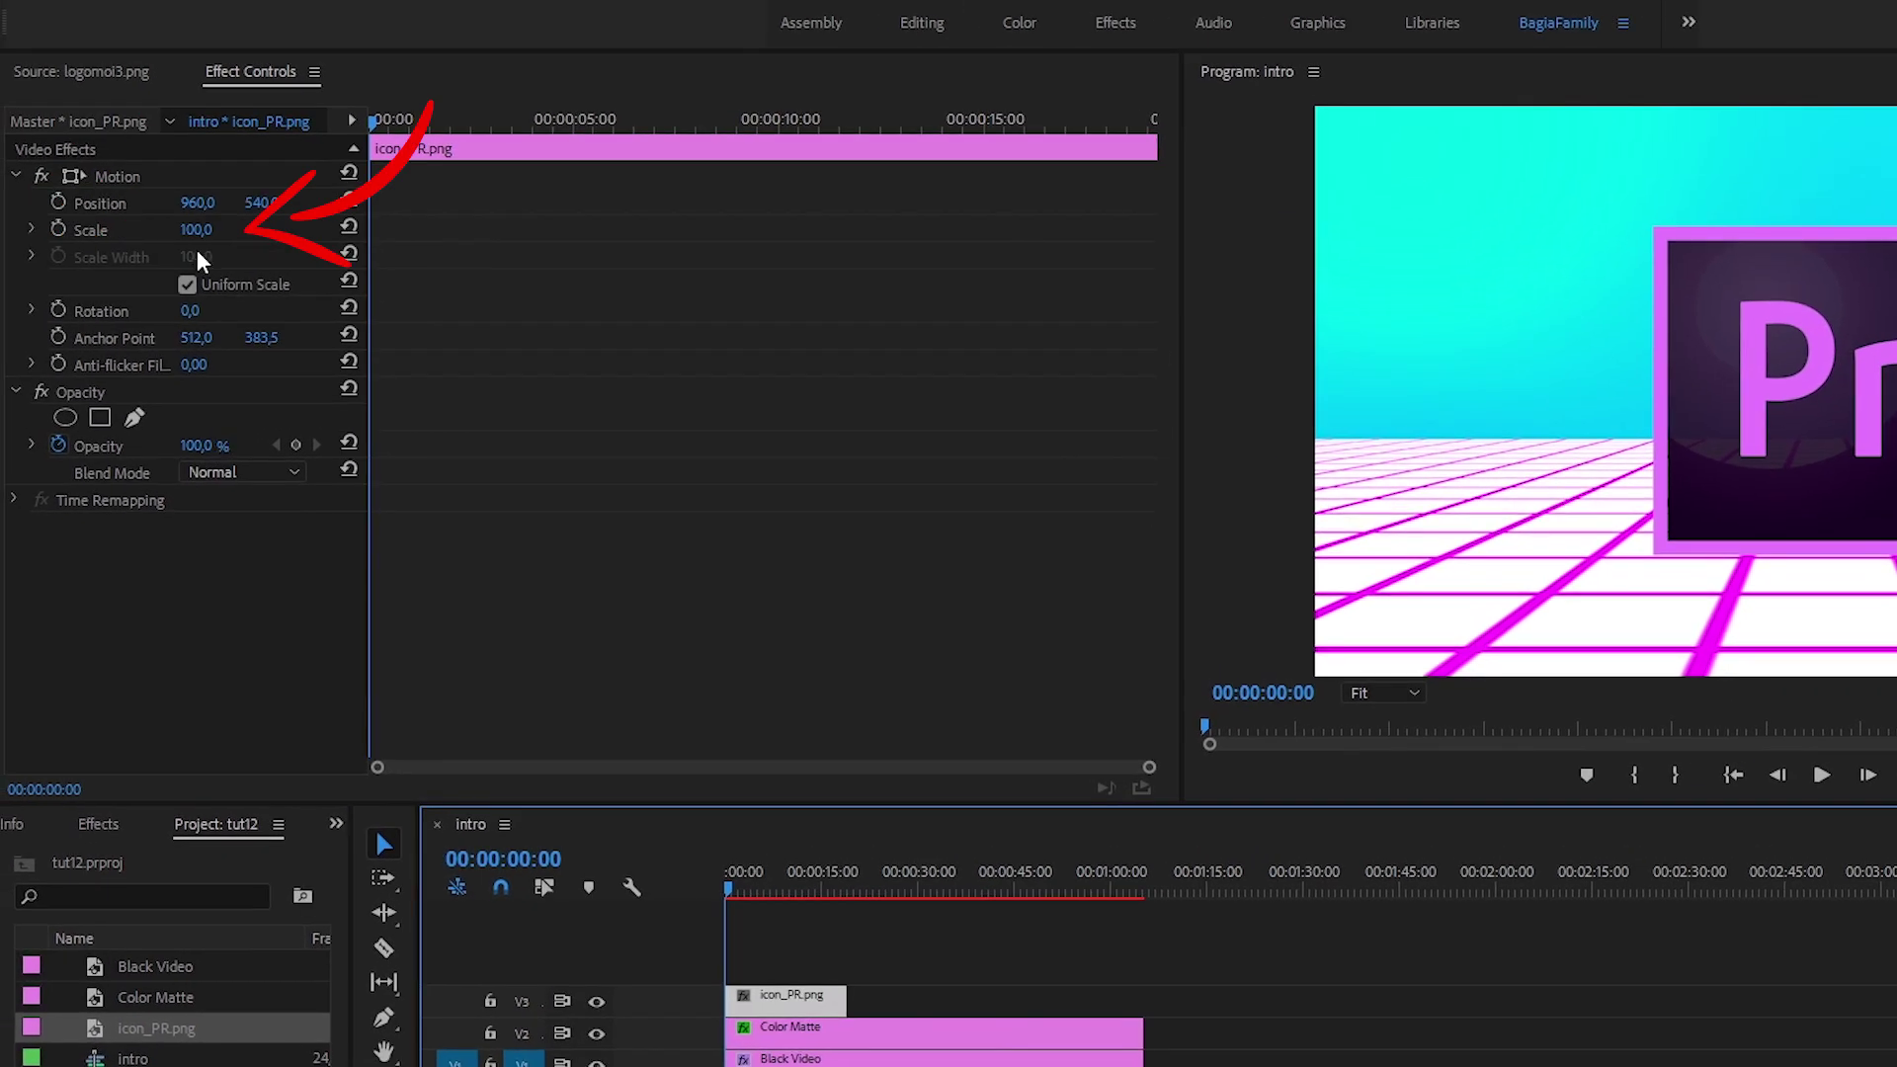
Step: Scale the Premiere icon to 25 and move the playhead to 00:00:00:10
left_click(197, 230)
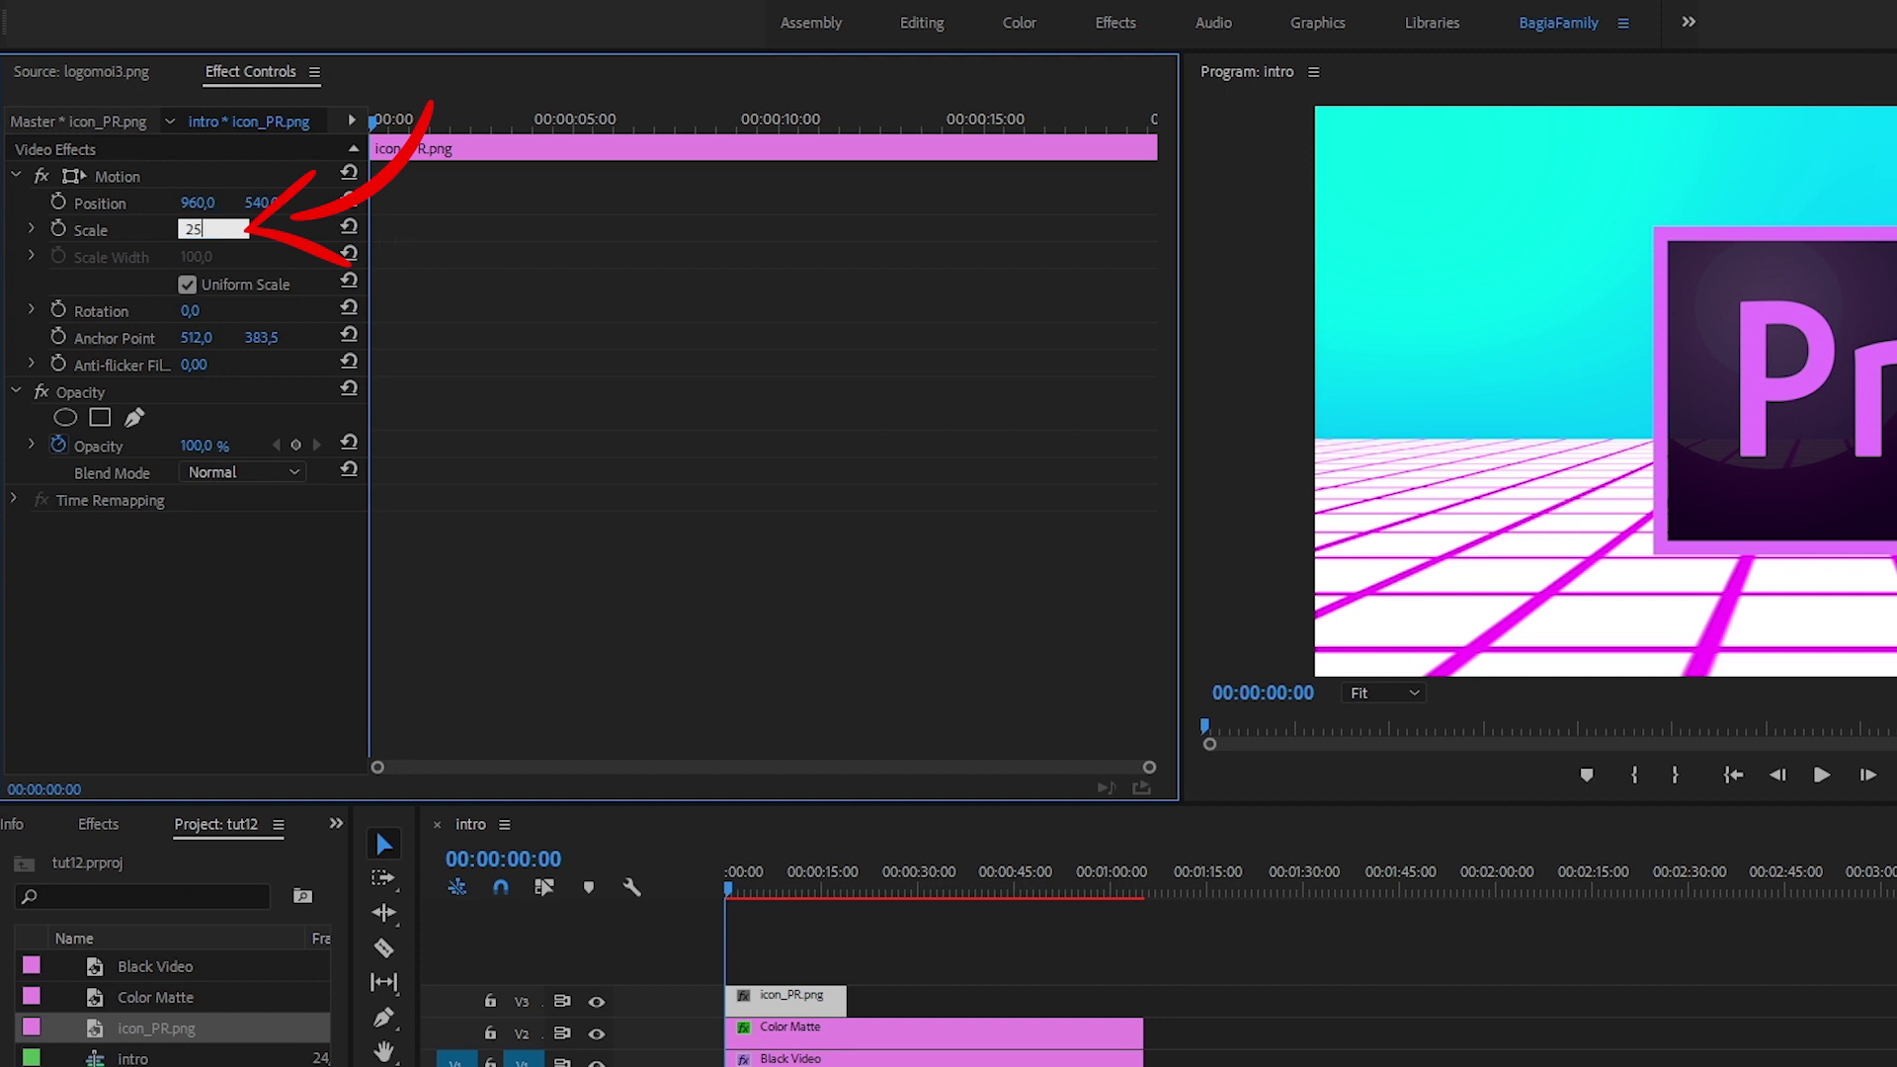
key("Return")
left_click(1295, 692)
left_click(1295, 691)
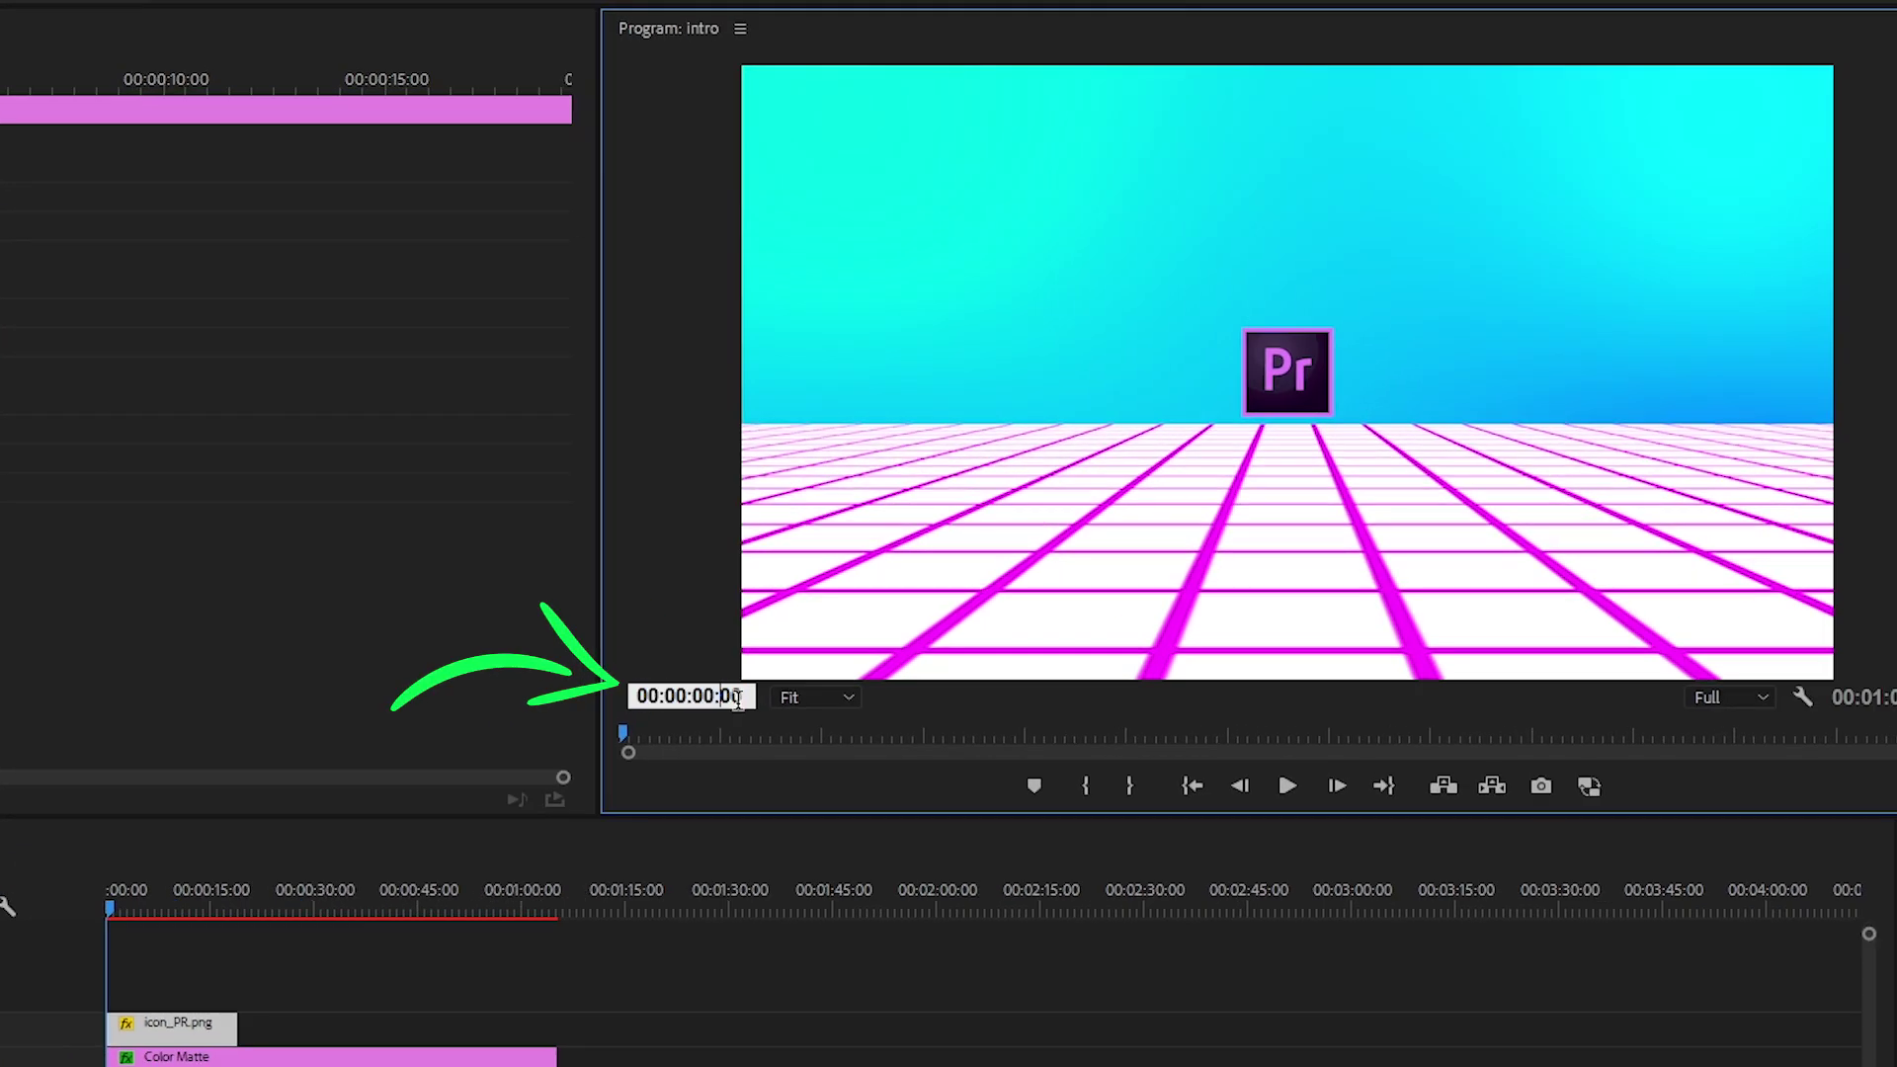
type("10")
key("Return")
Step: Position the Premiere icon at 900, 200 and add its first position keyframe at 00:00:00:10
left_click_drag(1288, 409, 1295, 223)
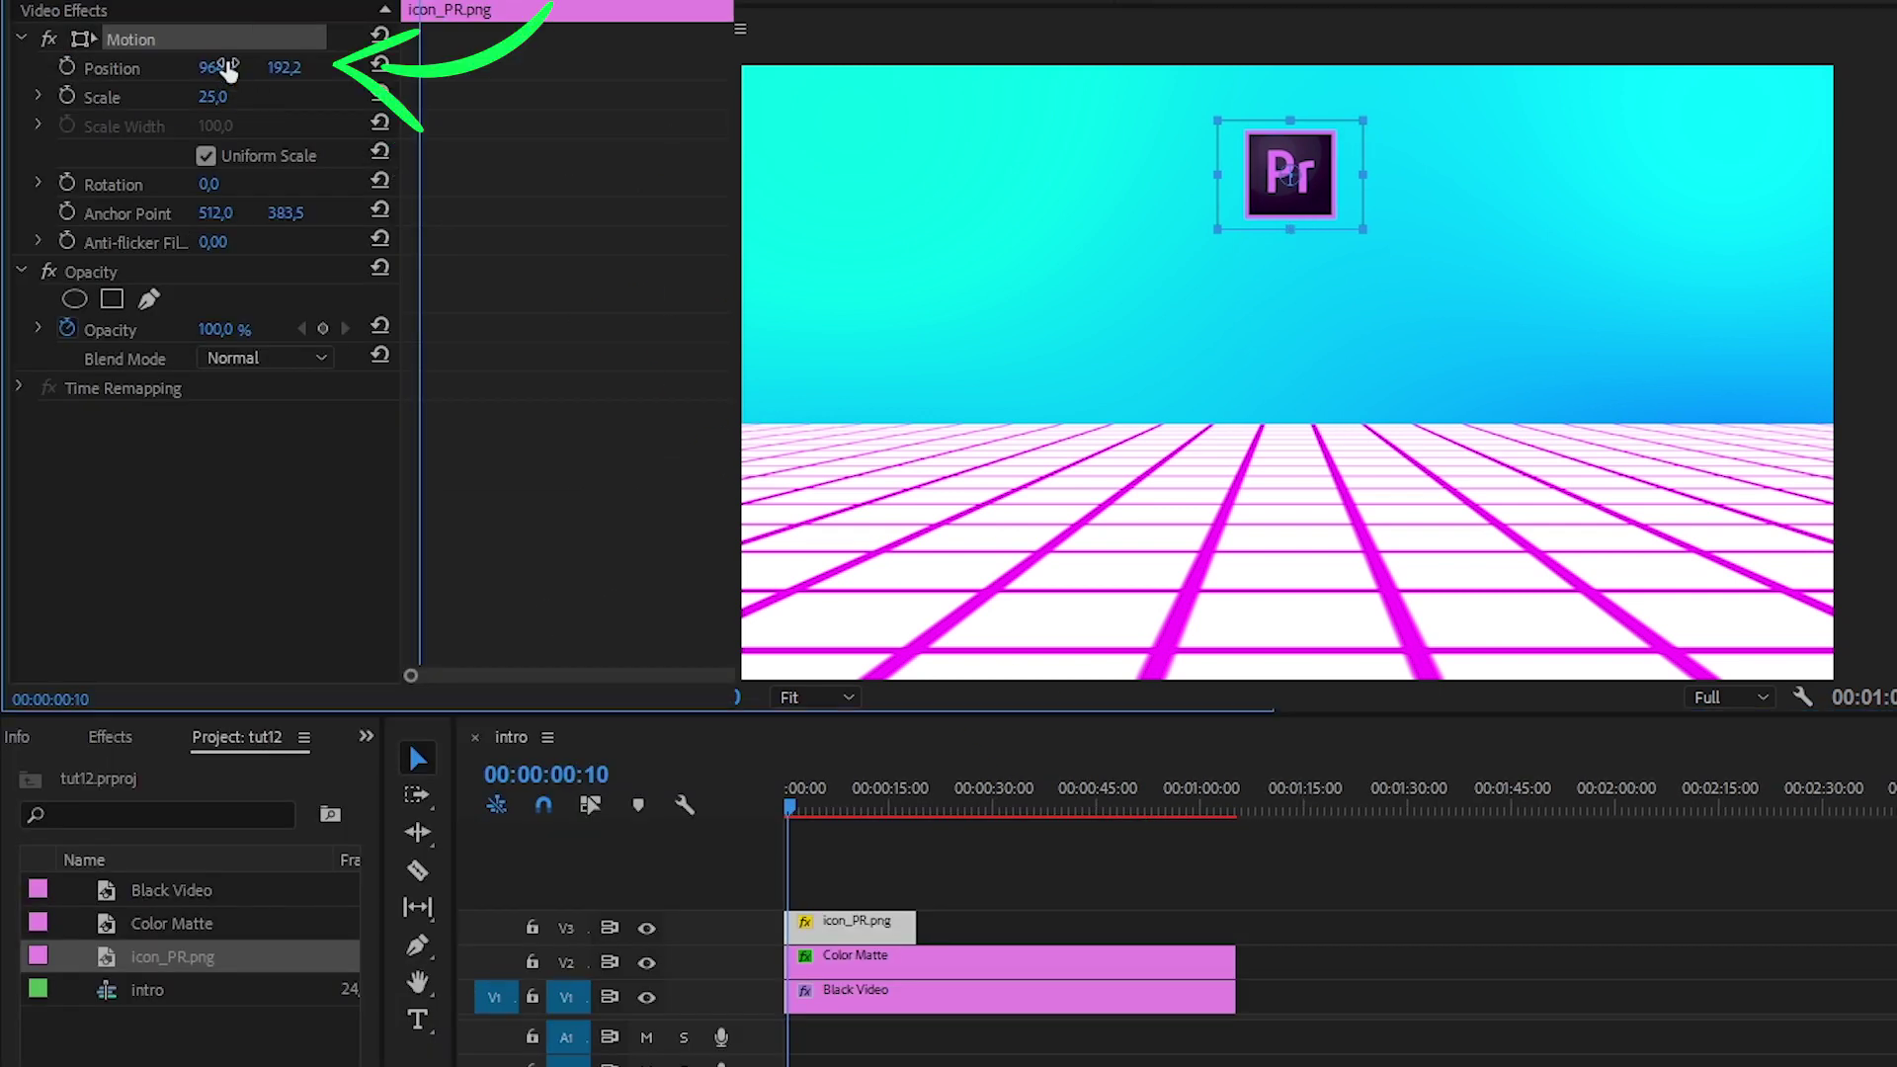
left_click(226, 63)
type("900")
key("Return")
left_click(285, 67)
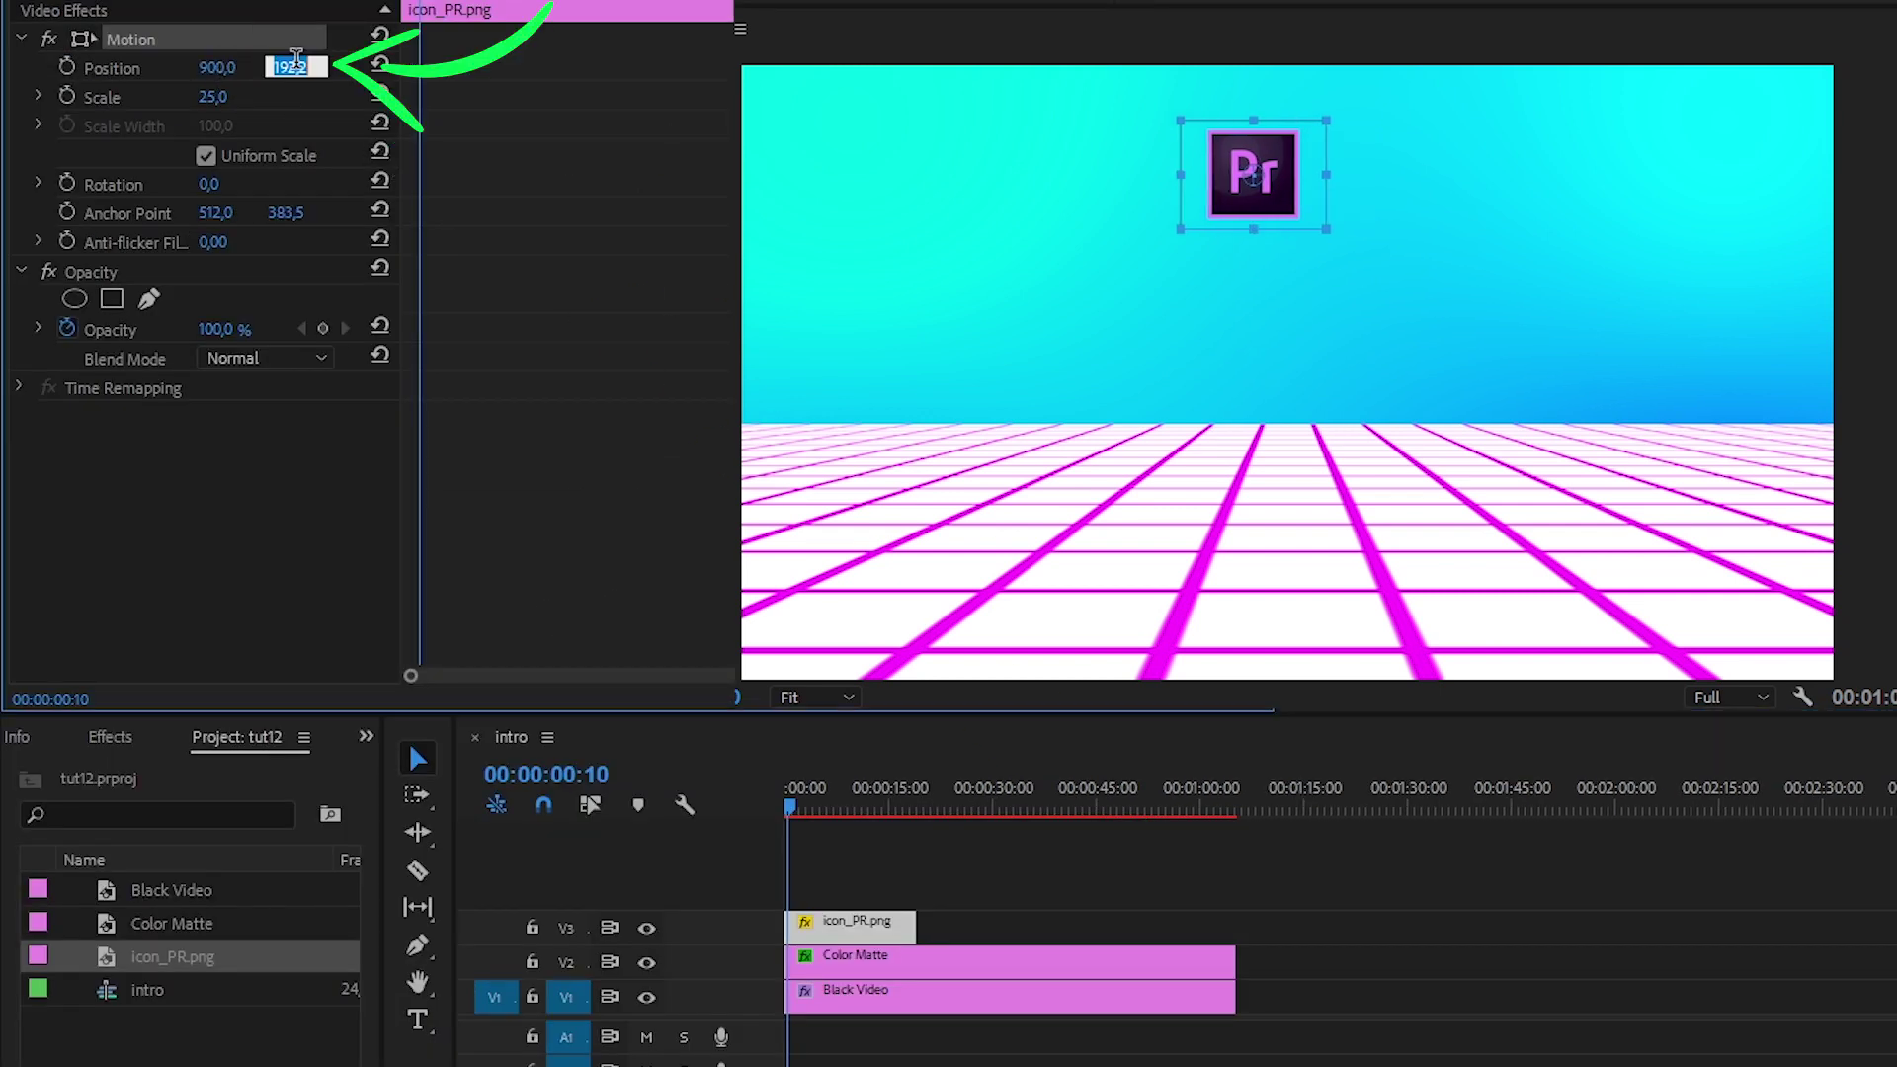
type("200")
key("Return")
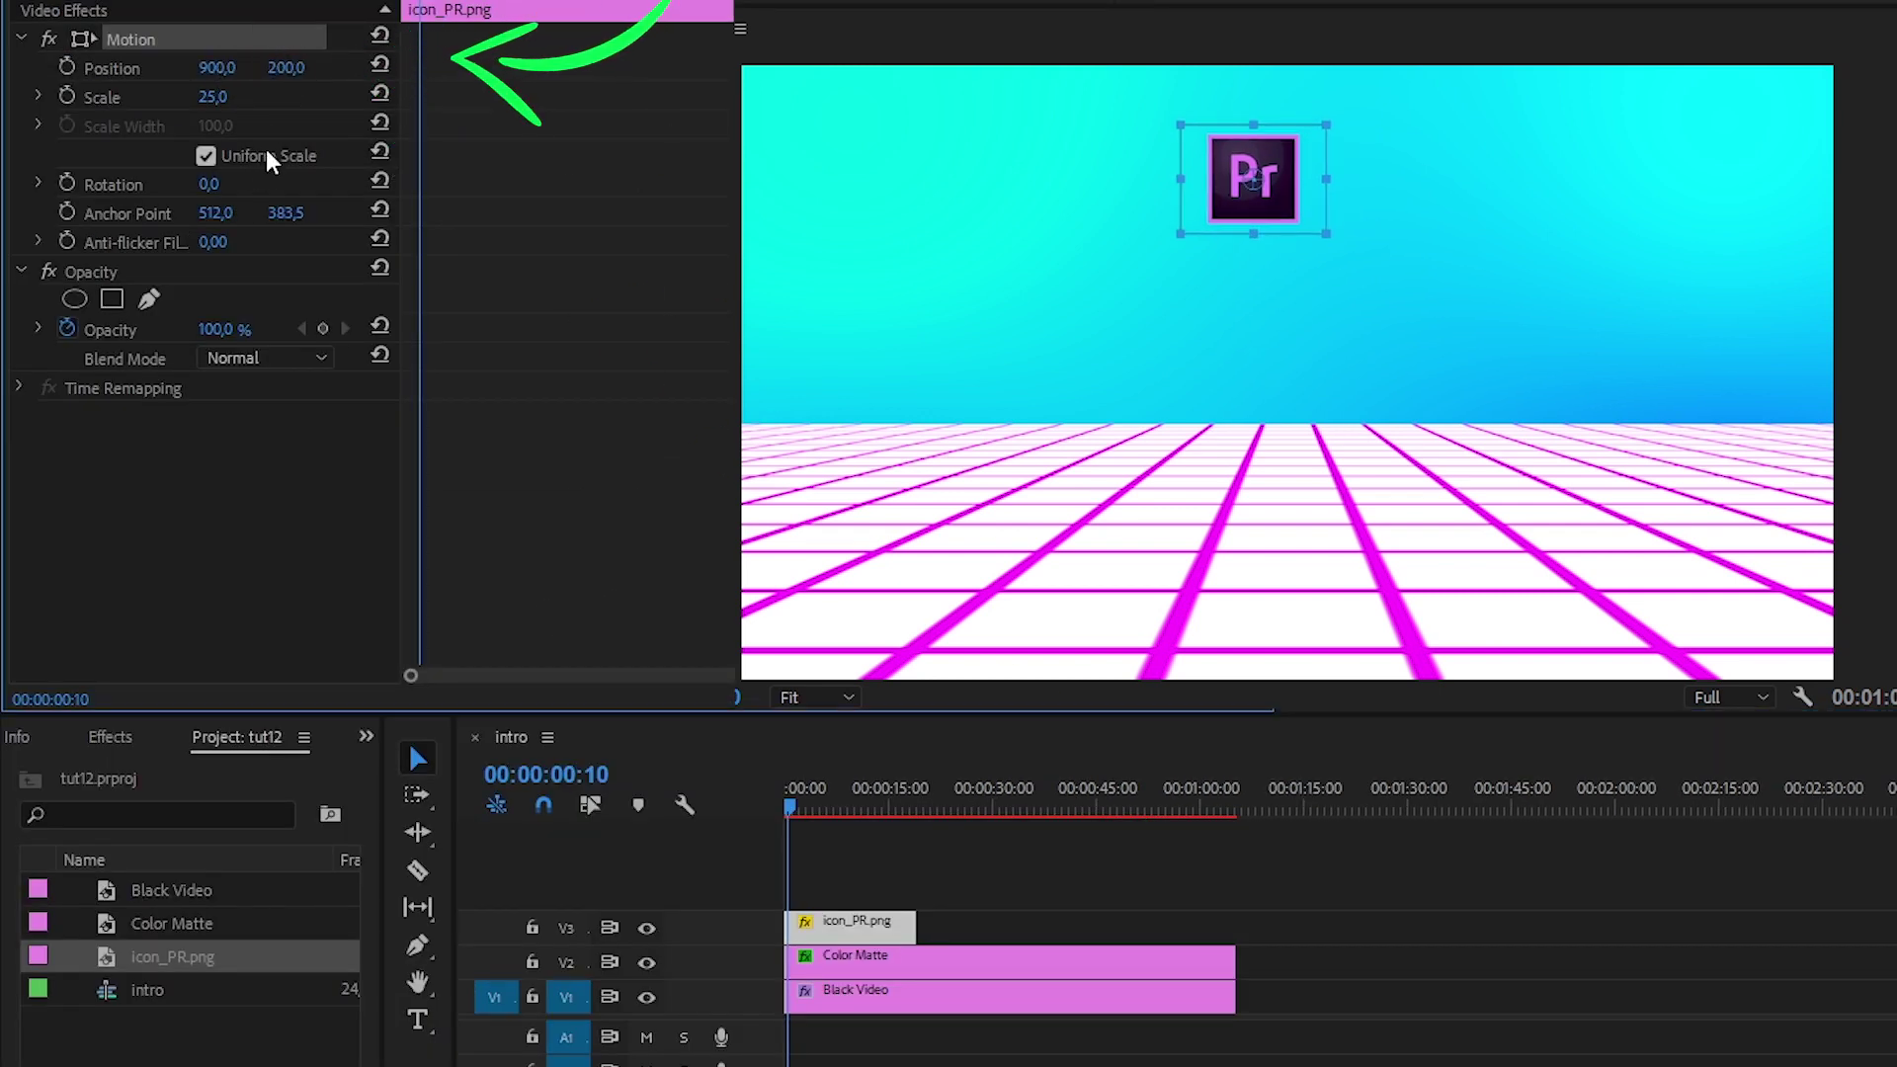
left_click(66, 68)
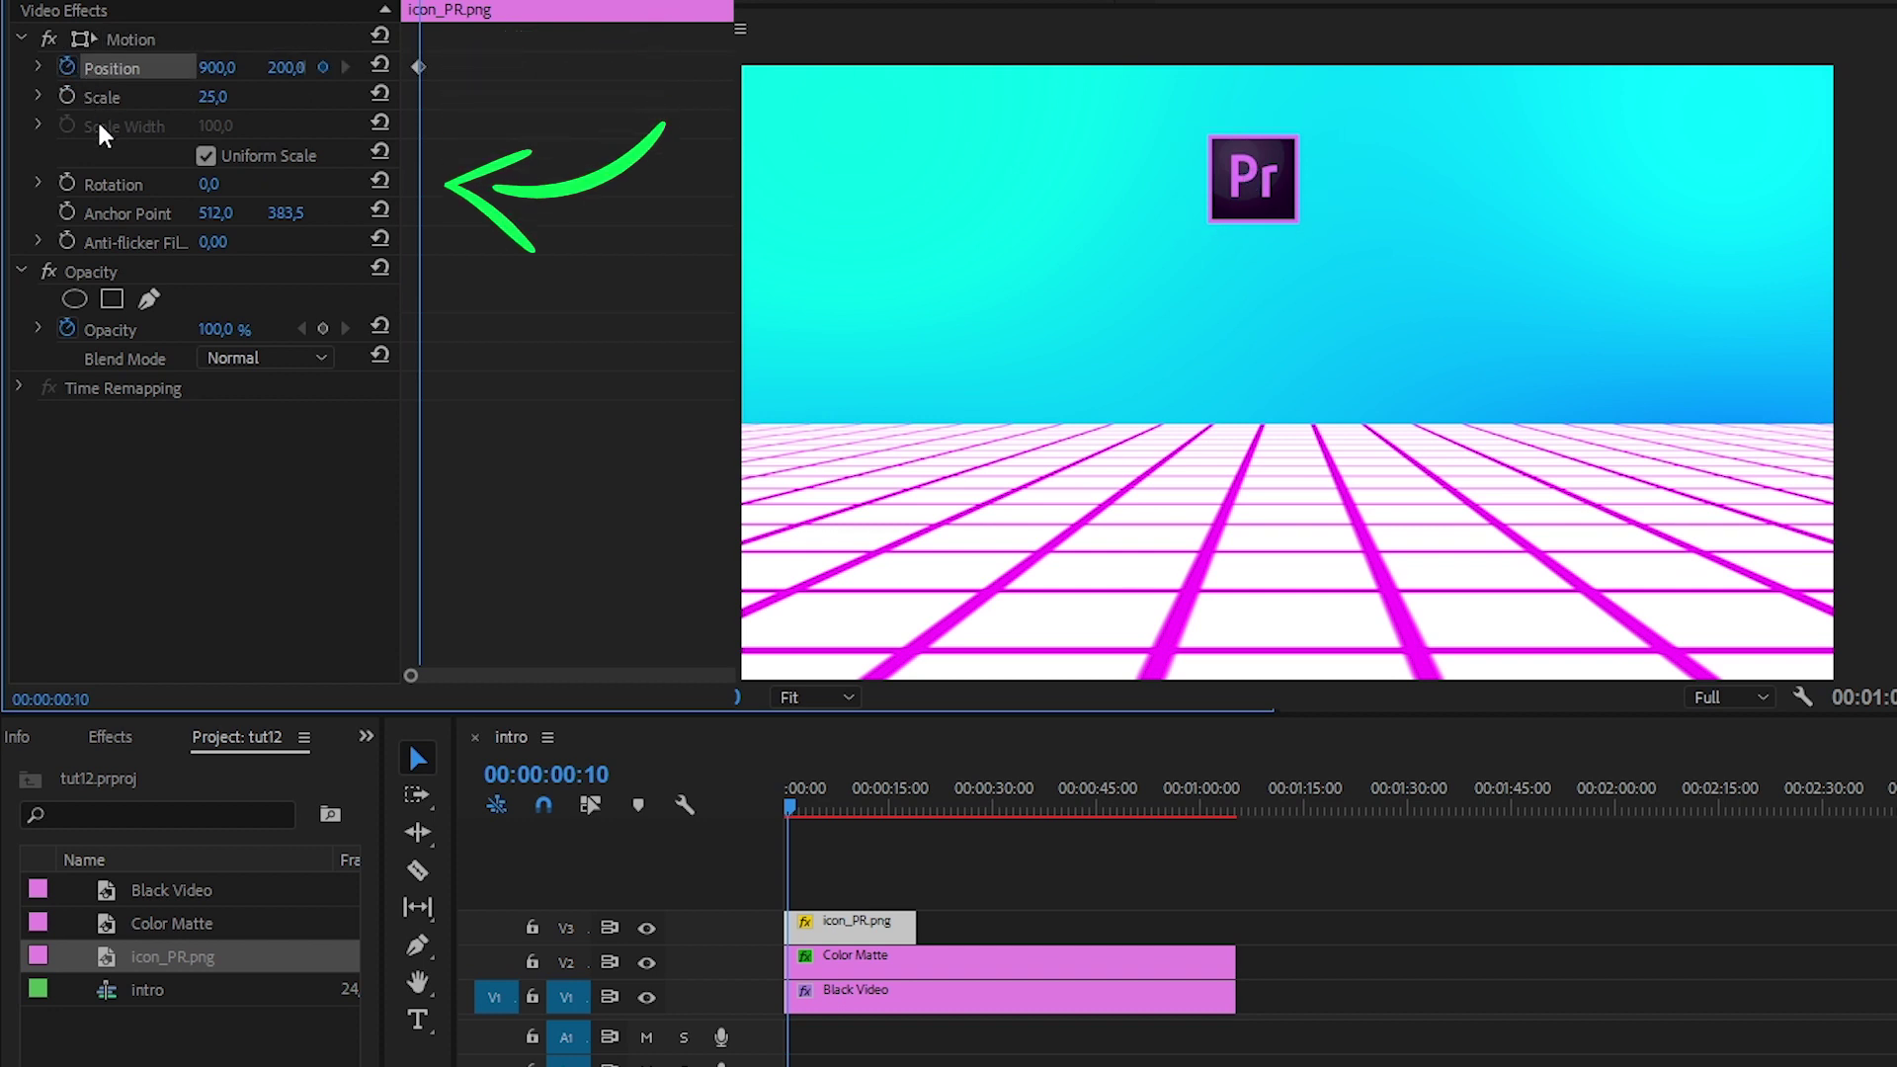
Step: Turn on rotation keyframing for the Premiere icon and set this rotation keyframe to -225°
left_click(67, 182)
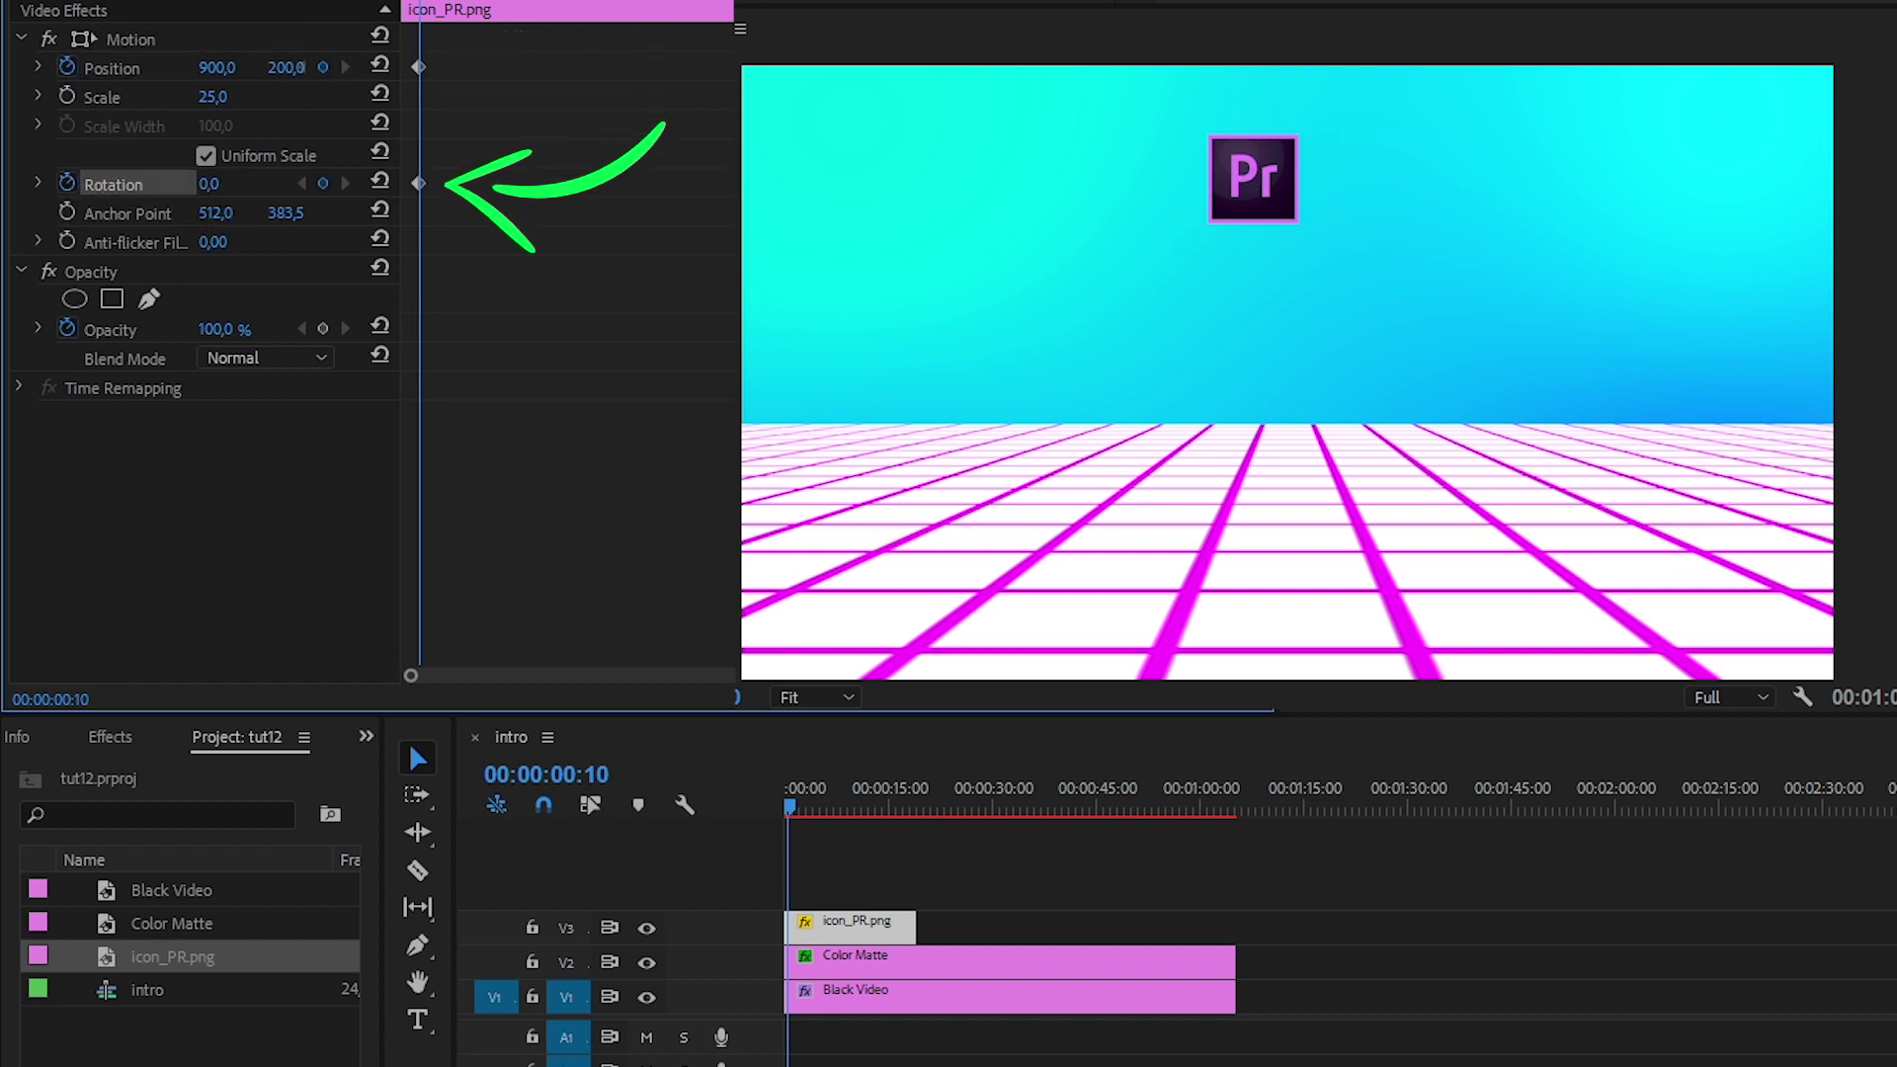
left_click(243, 180)
type("-225")
key("Return")
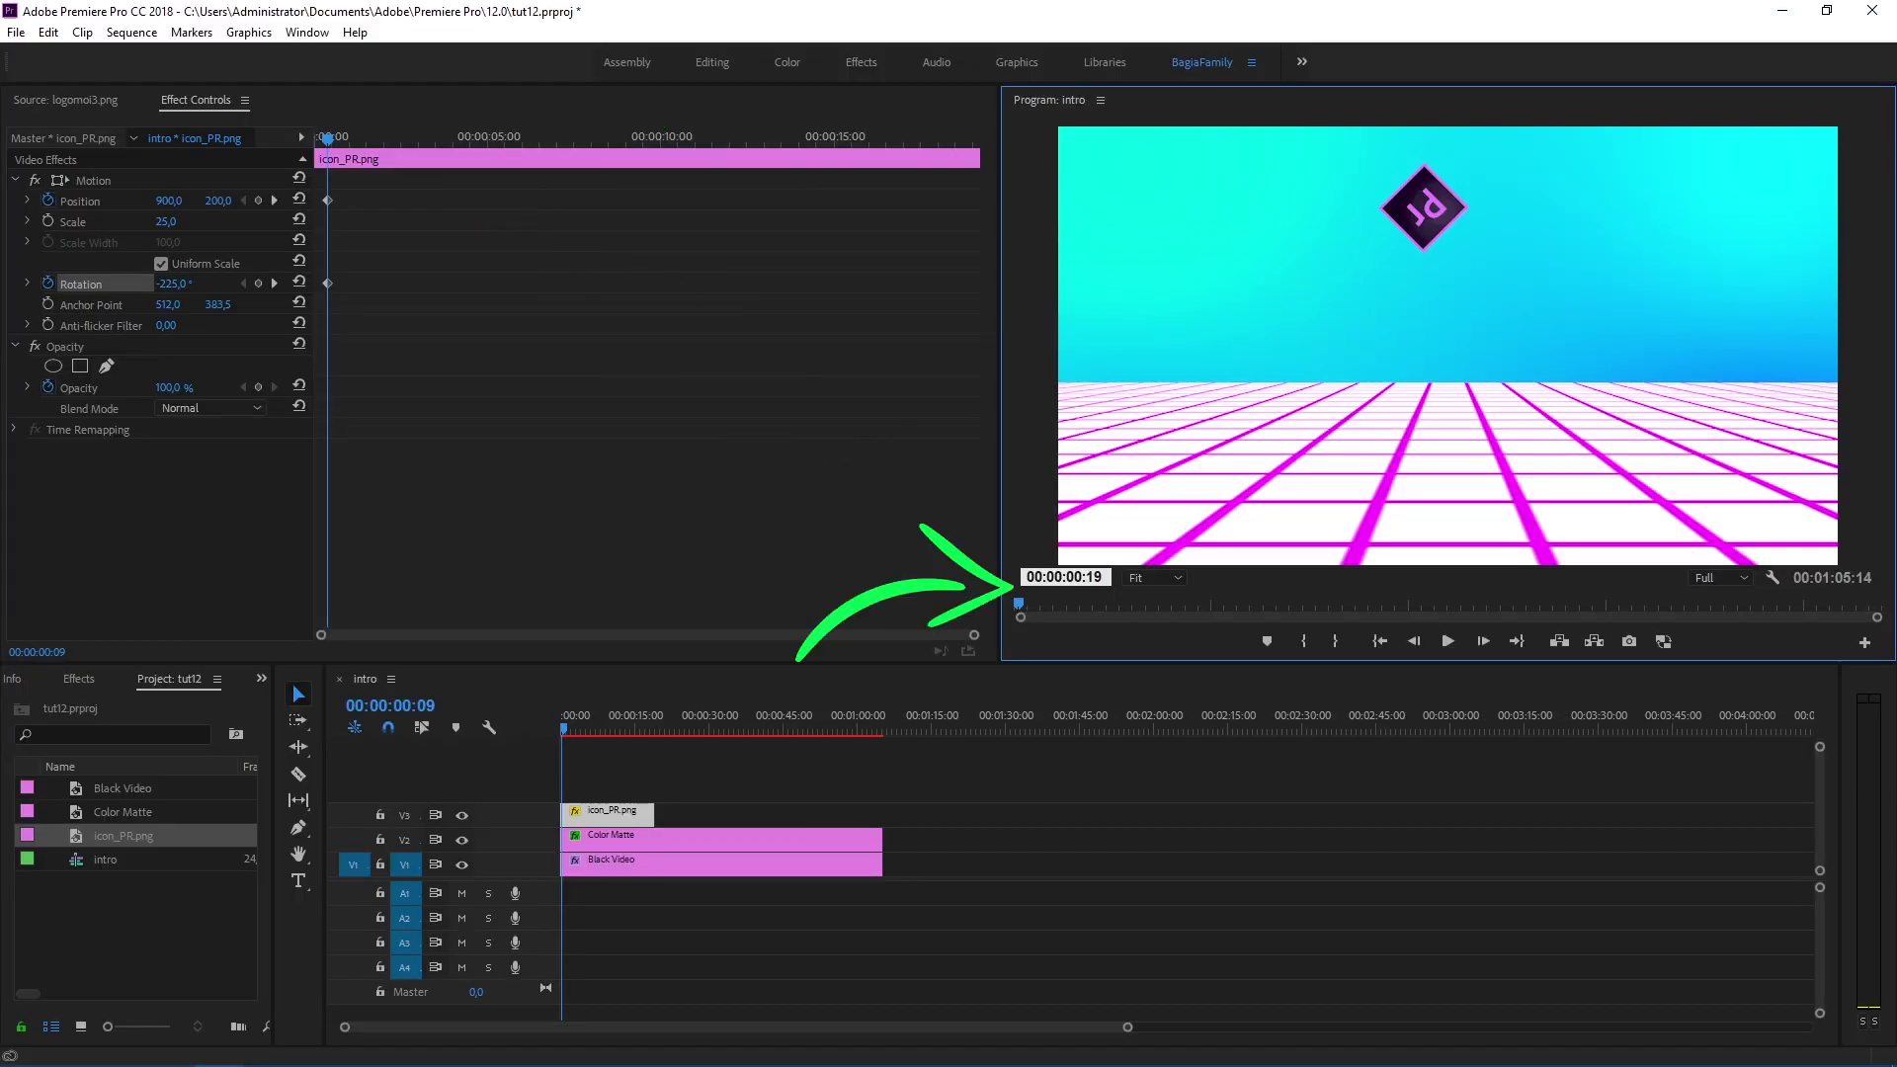
Step: At 00:00:00:19, keyframe the Premiere icon's position at 960, 650 and its rotation at -250°
key("Return")
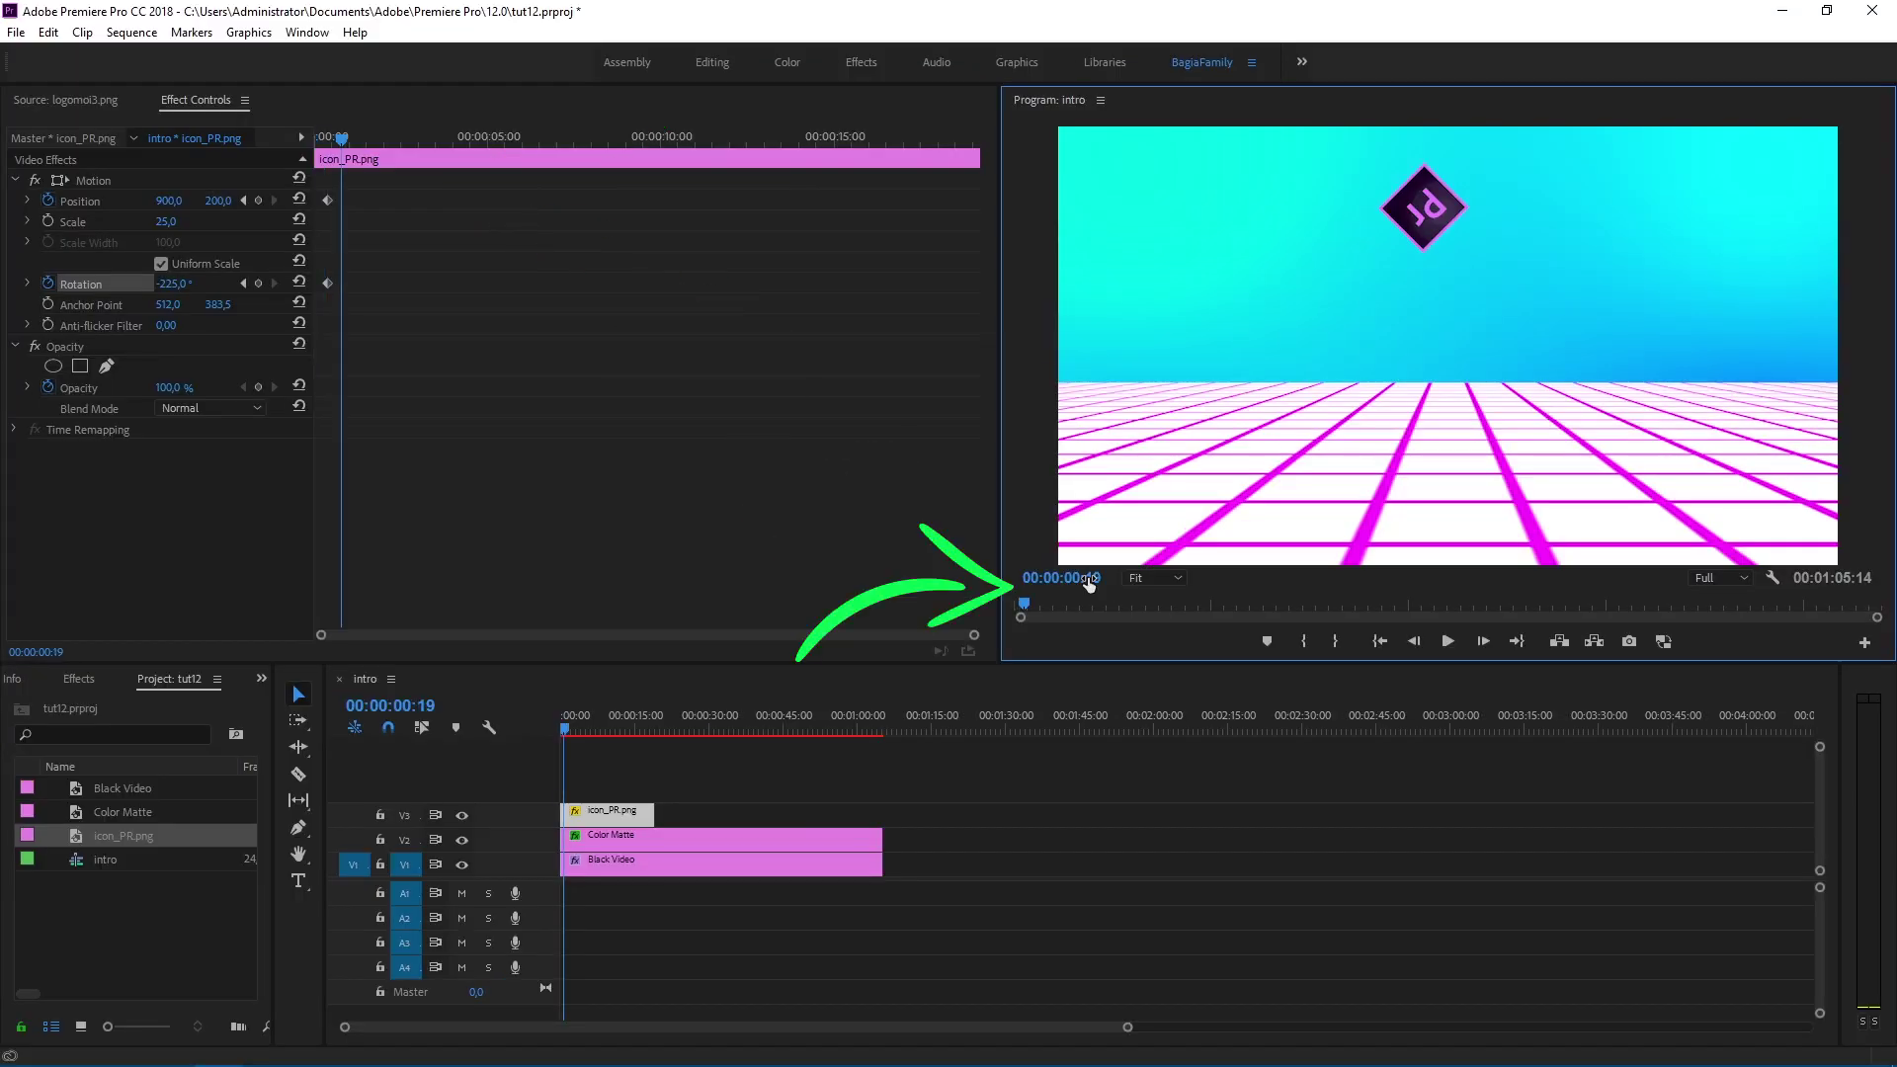
left_click(97, 182)
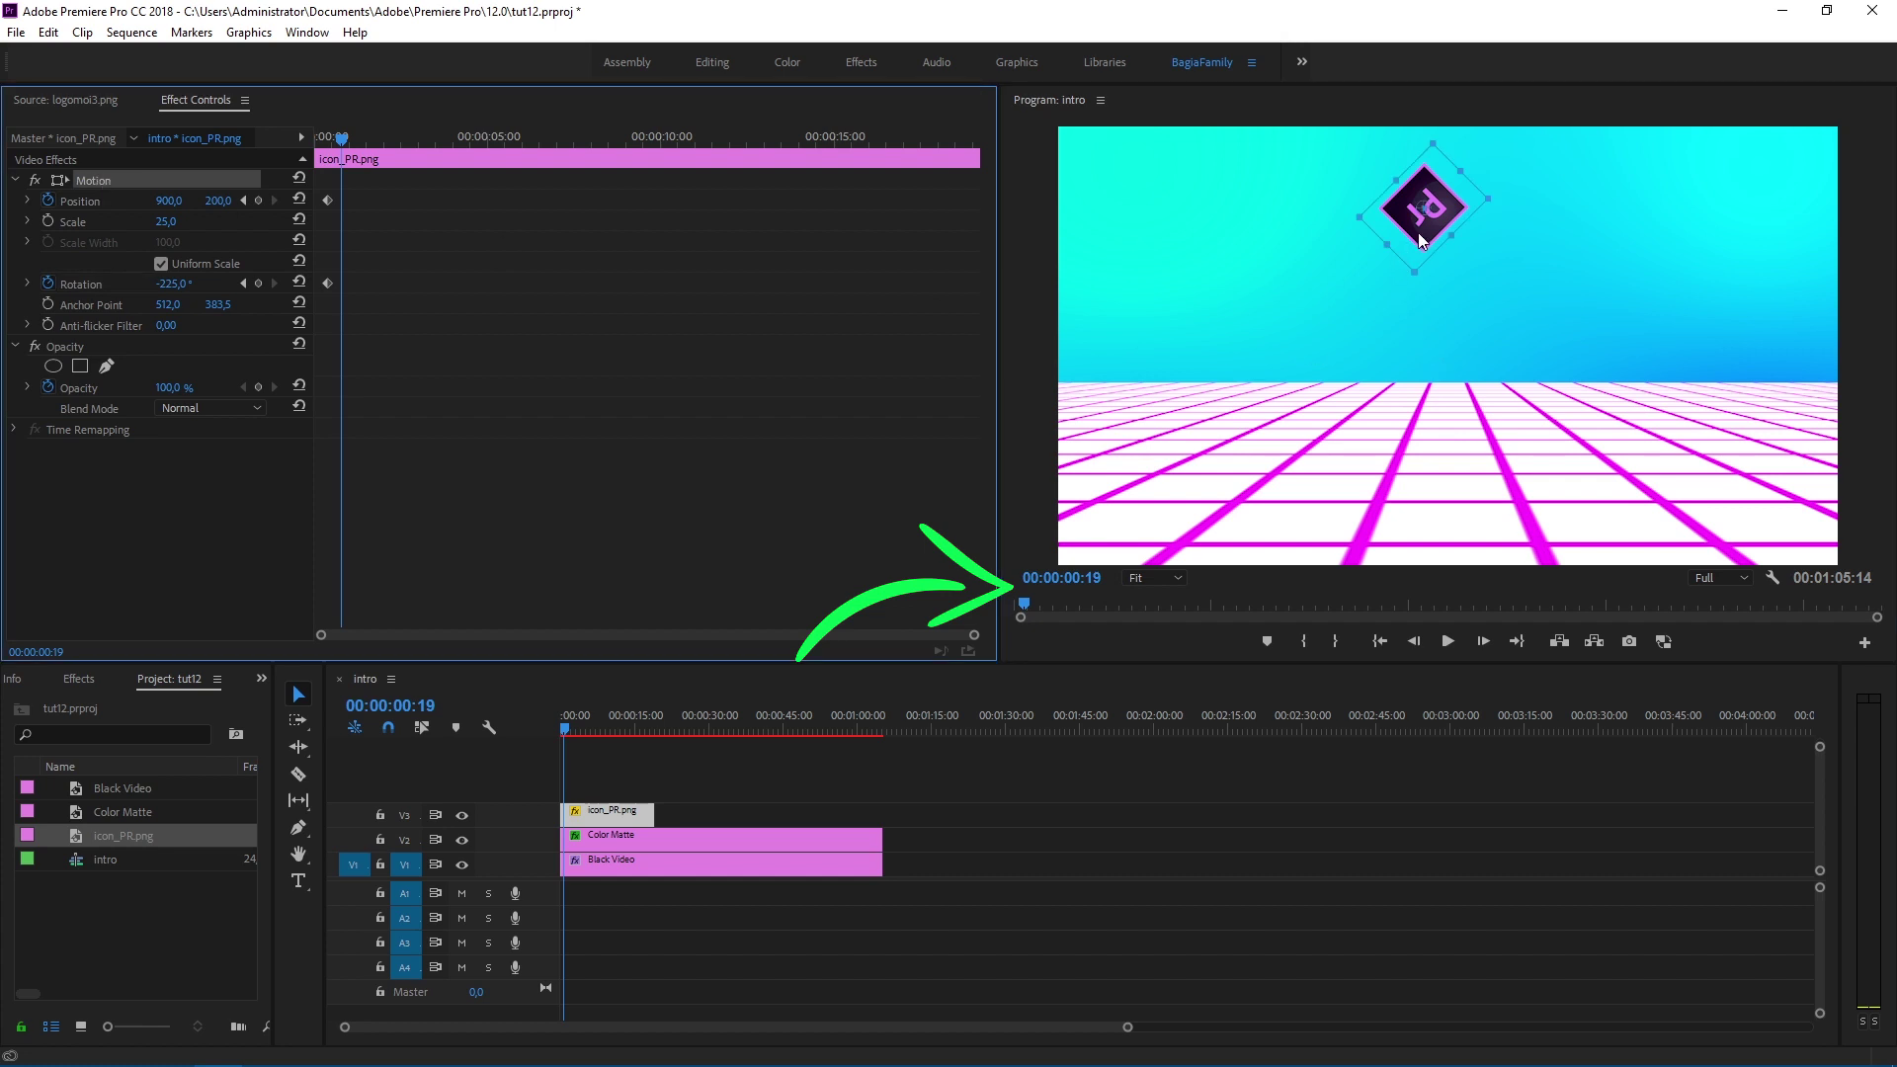
left_click_drag(1419, 240, 1445, 389)
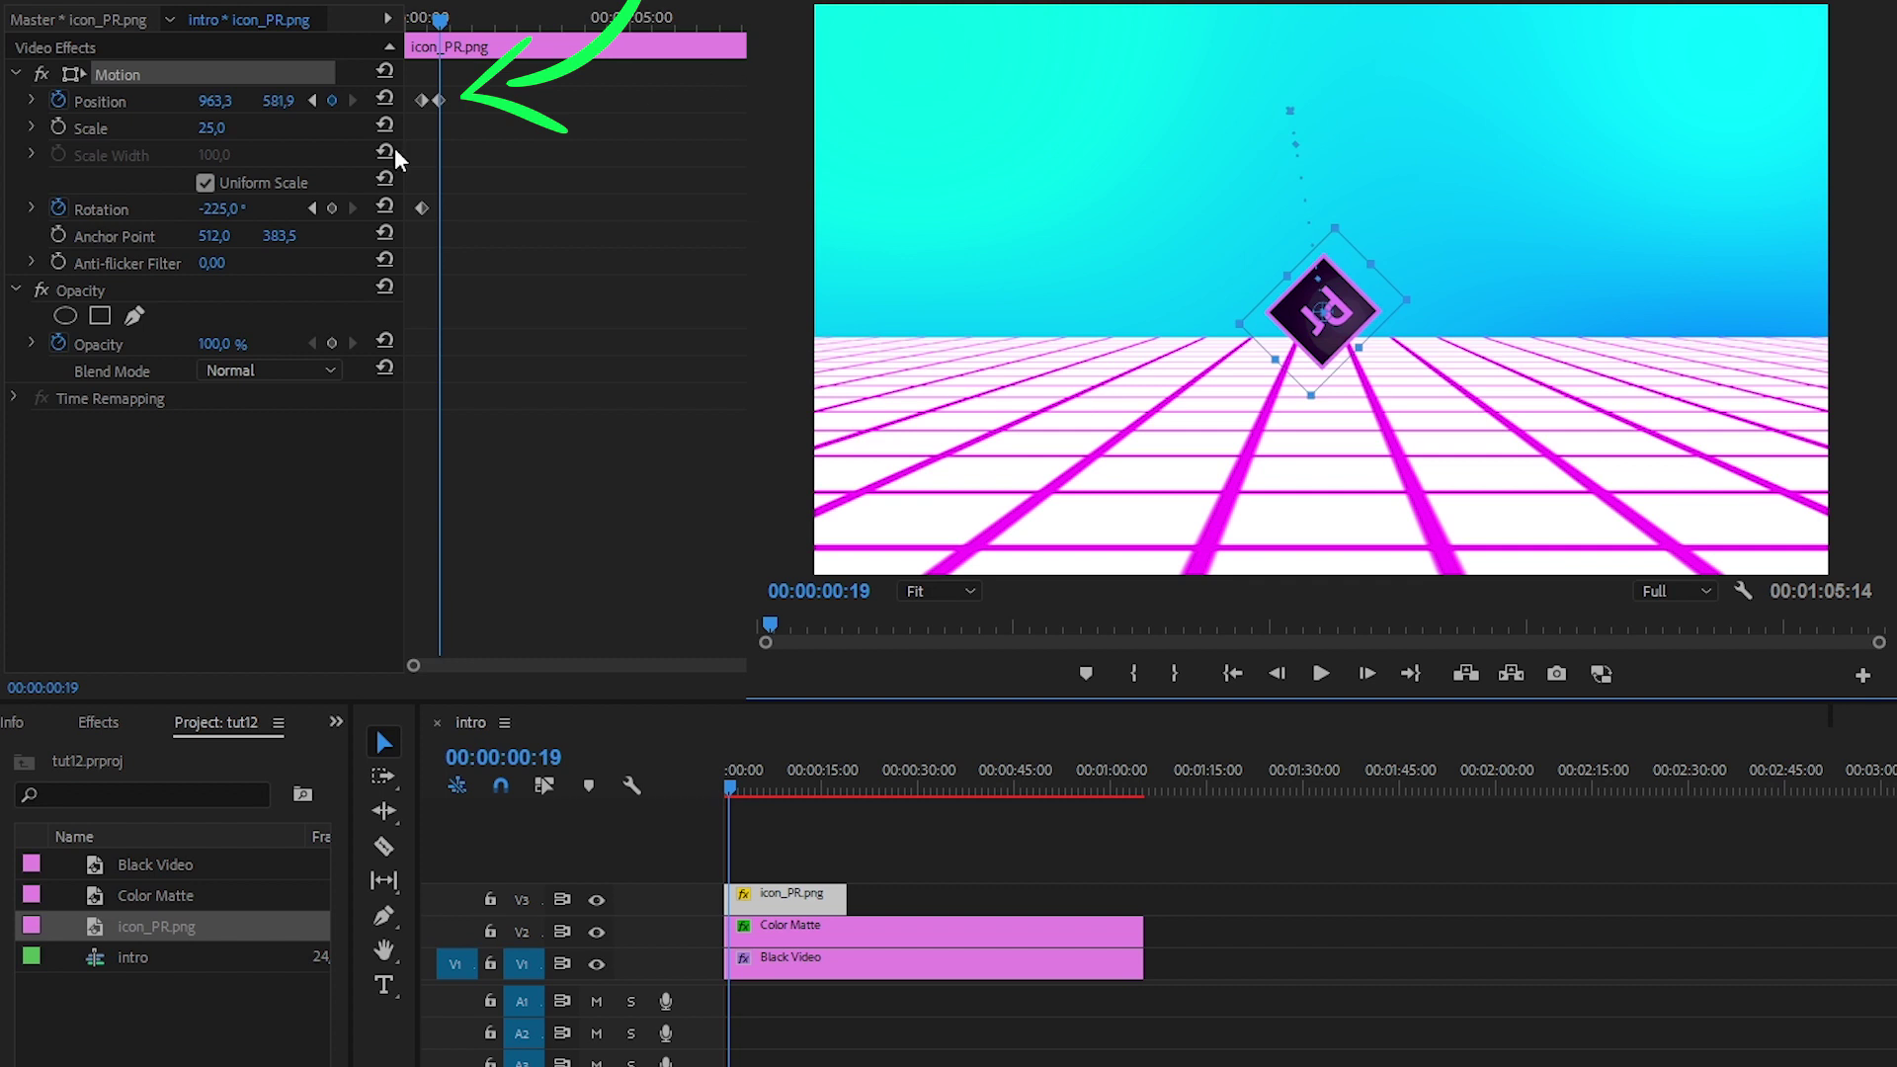
left_click(225, 96)
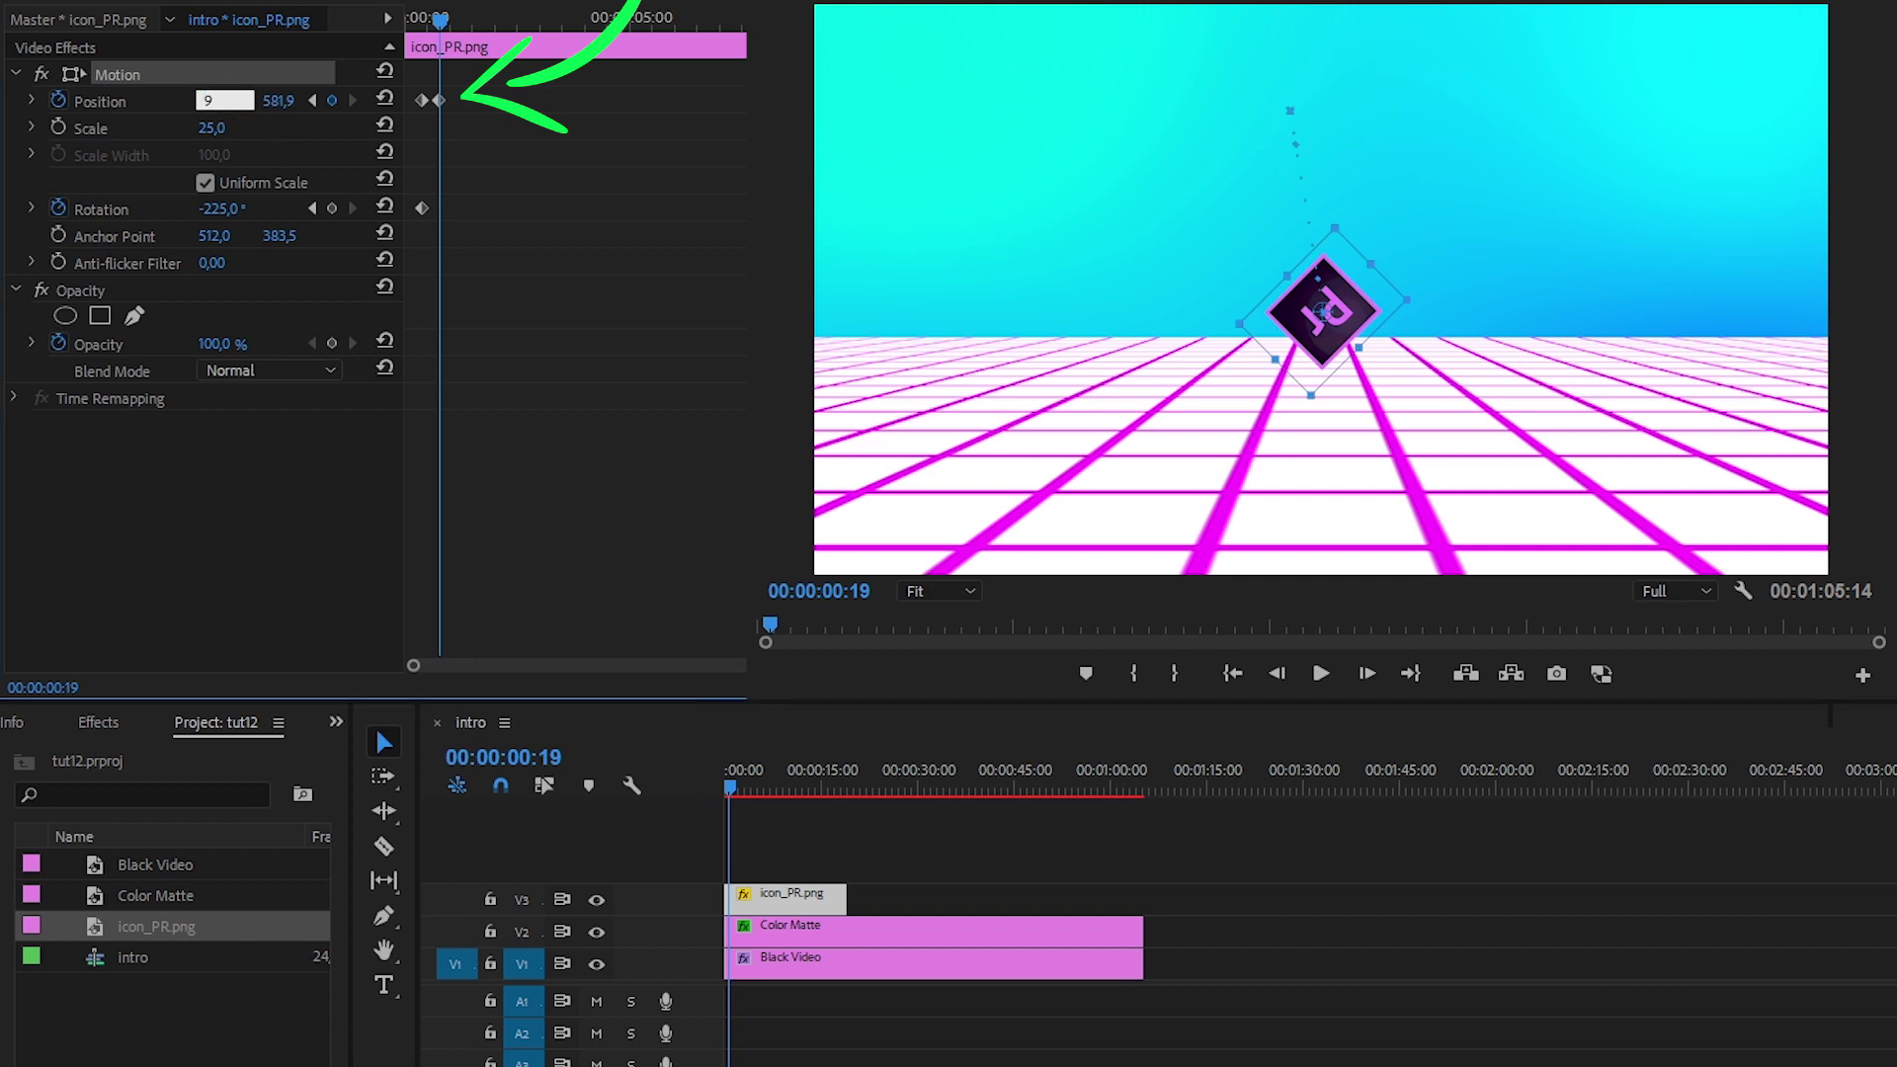
key("Return")
left_click(287, 100)
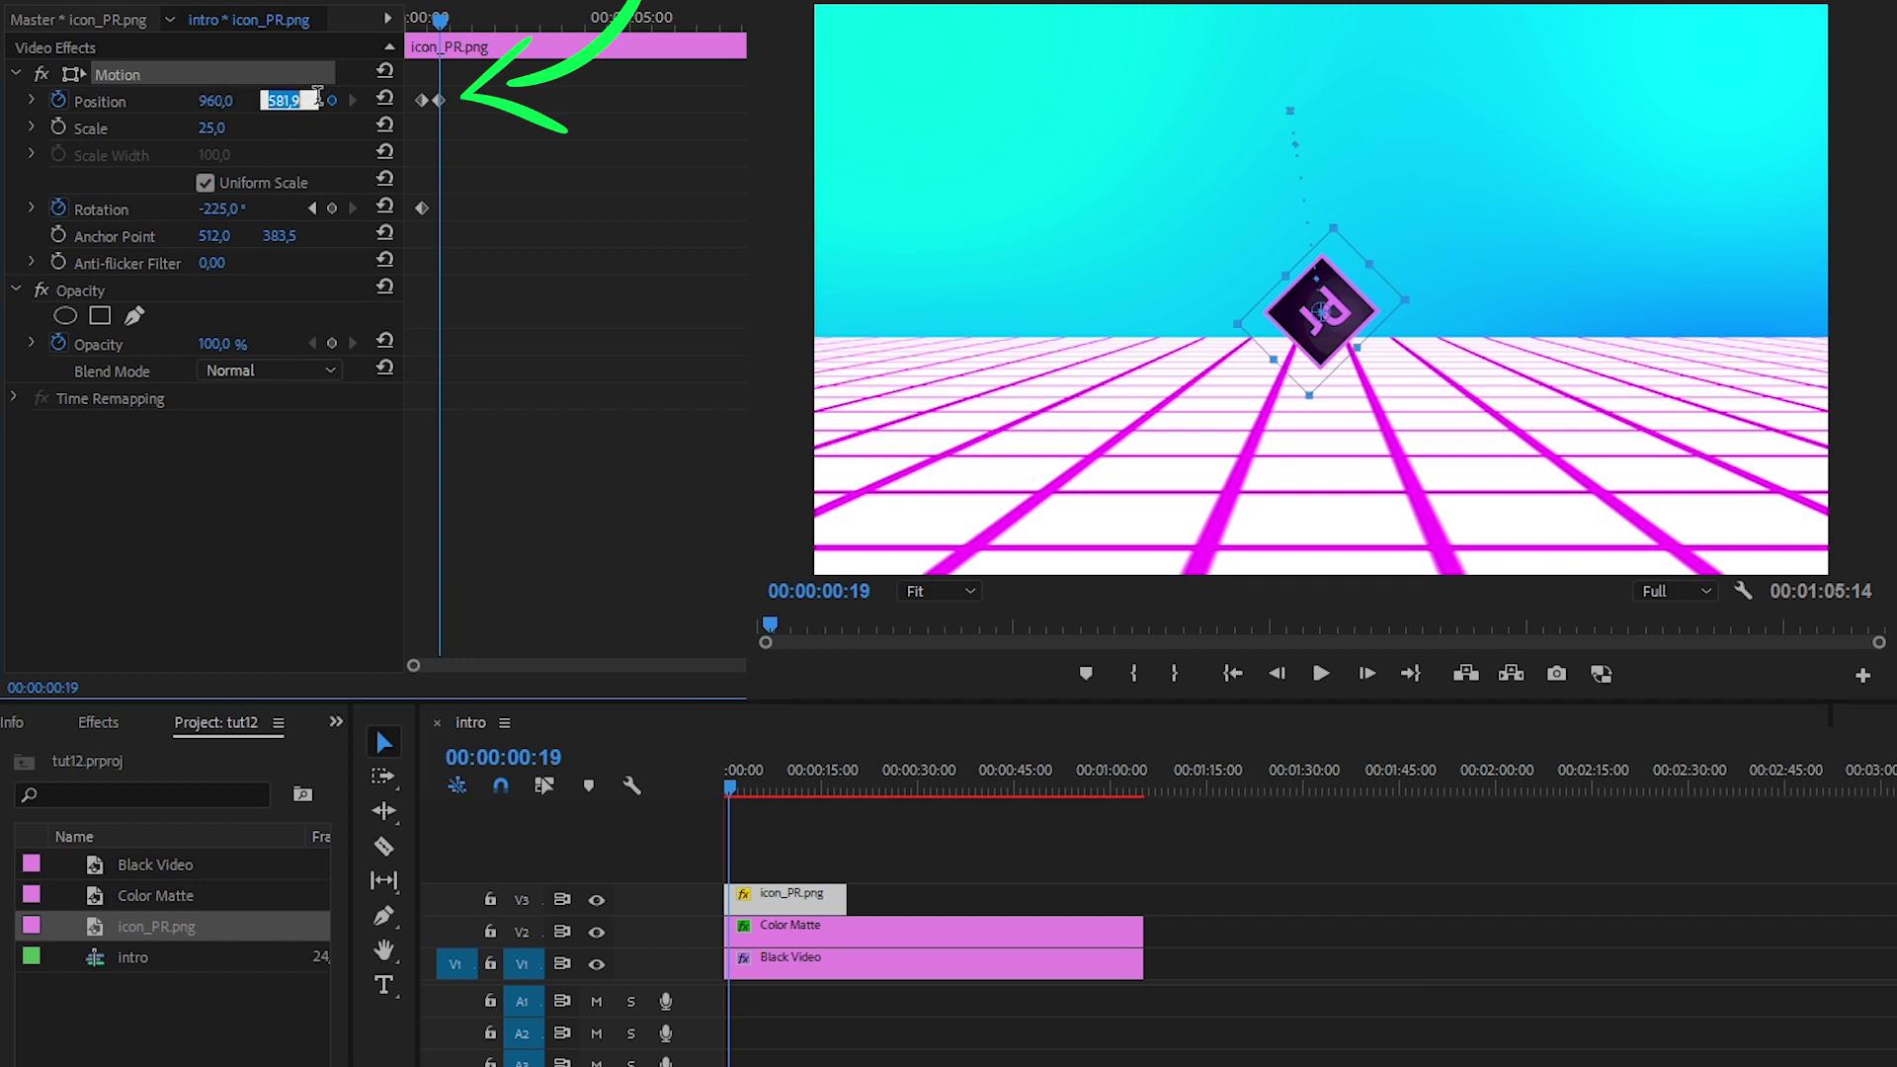
key("Return")
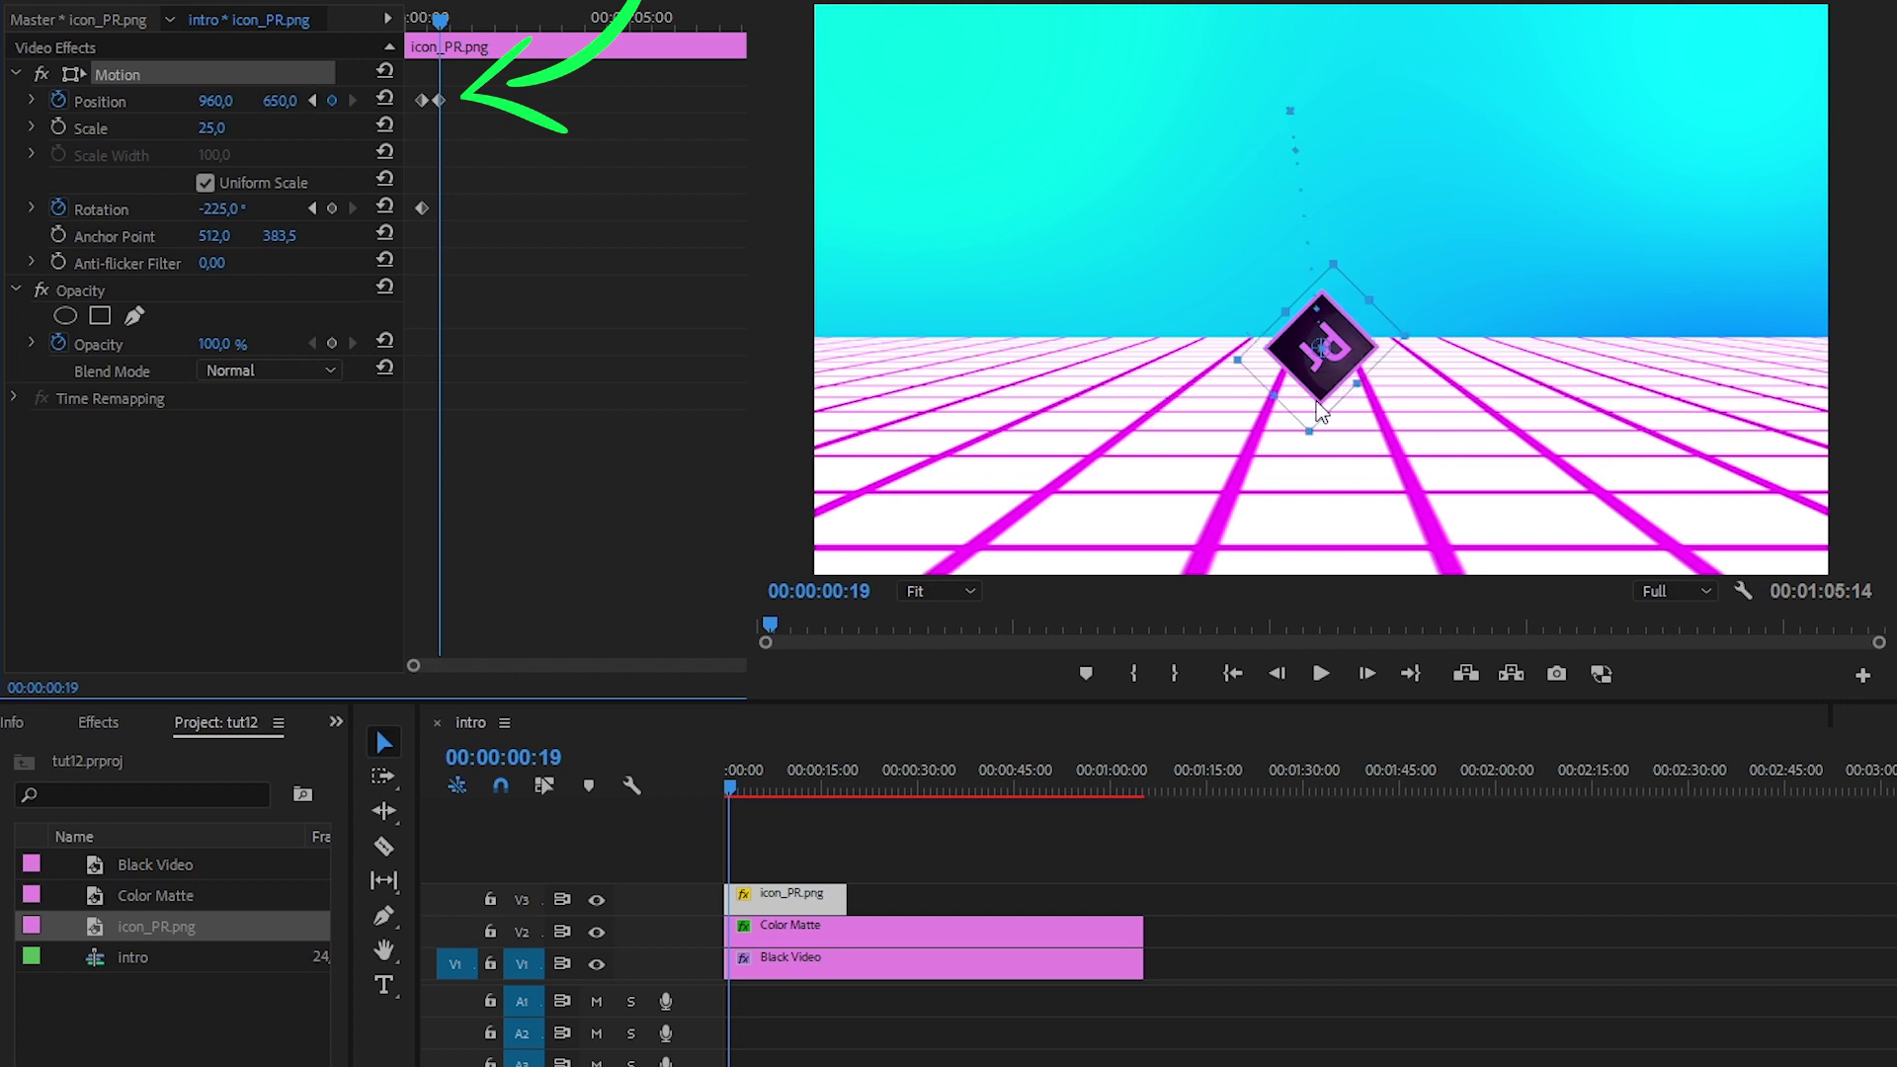
left_click(223, 209)
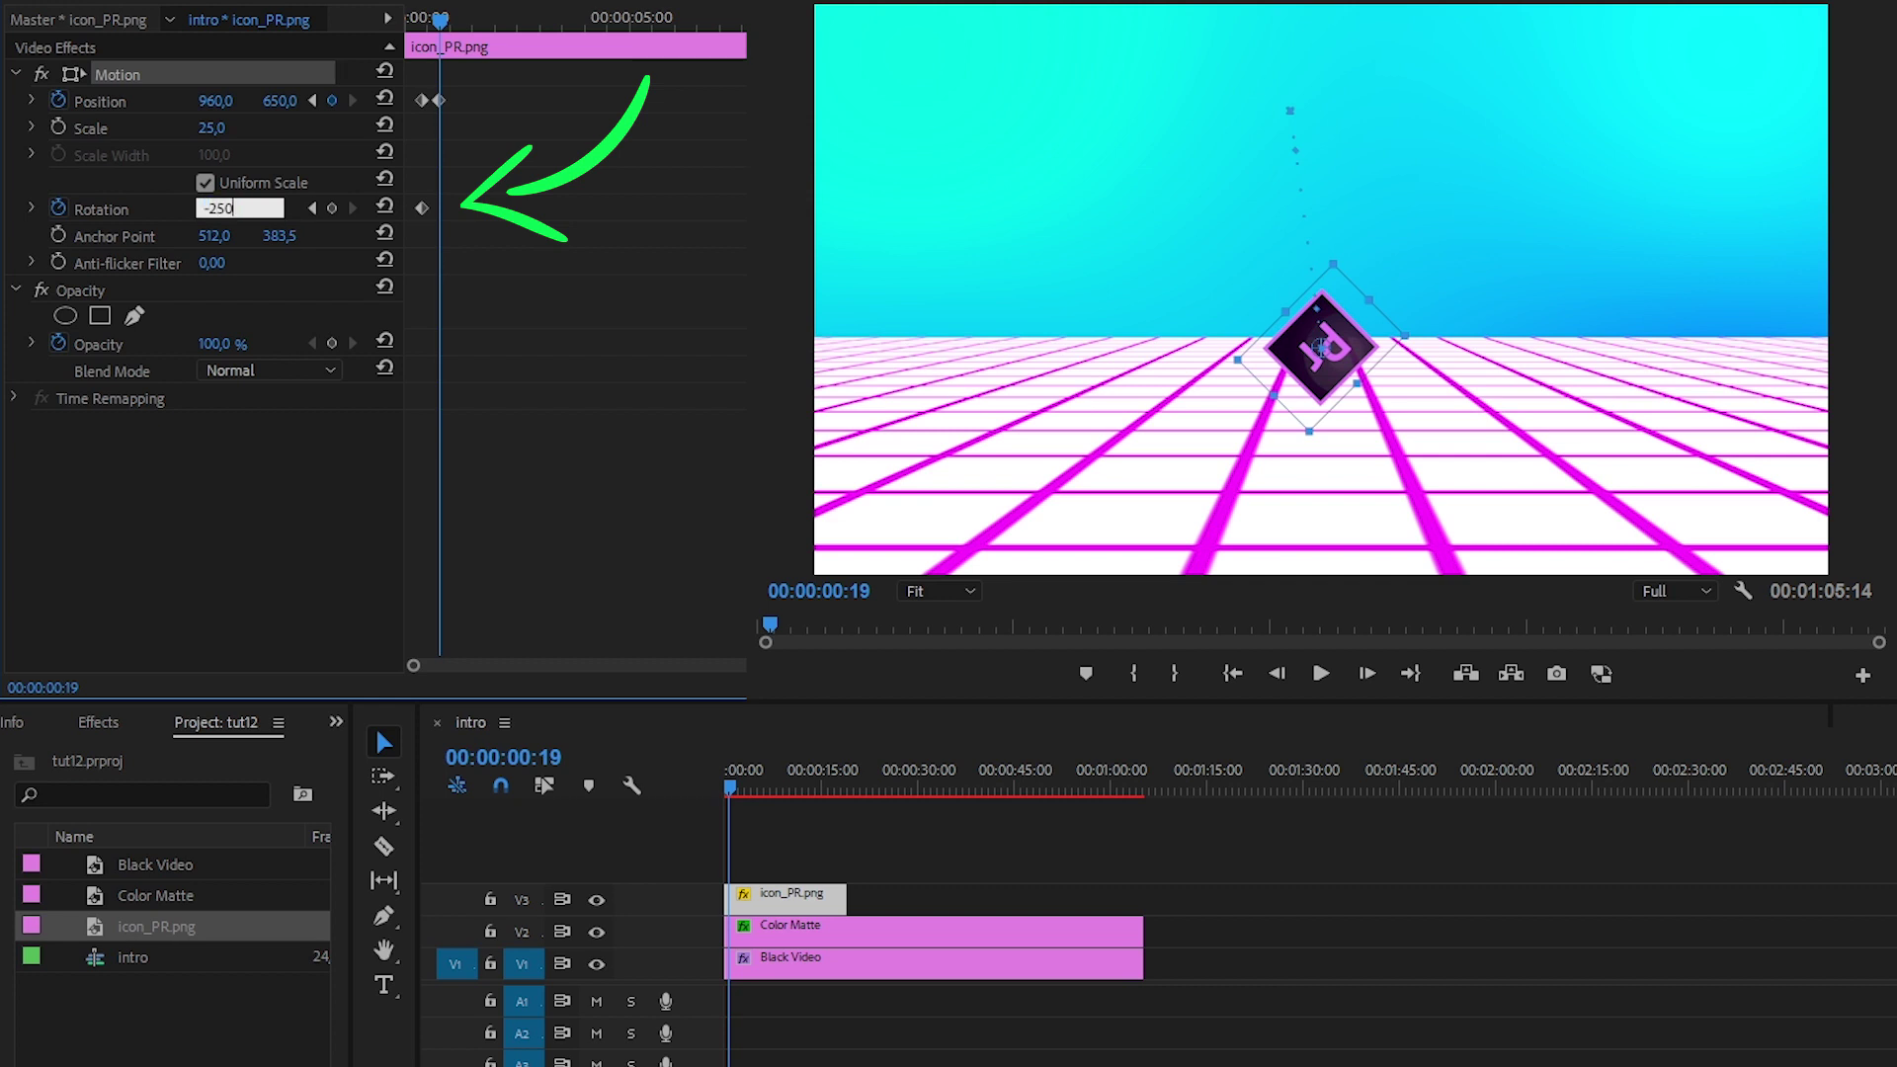
key("Return")
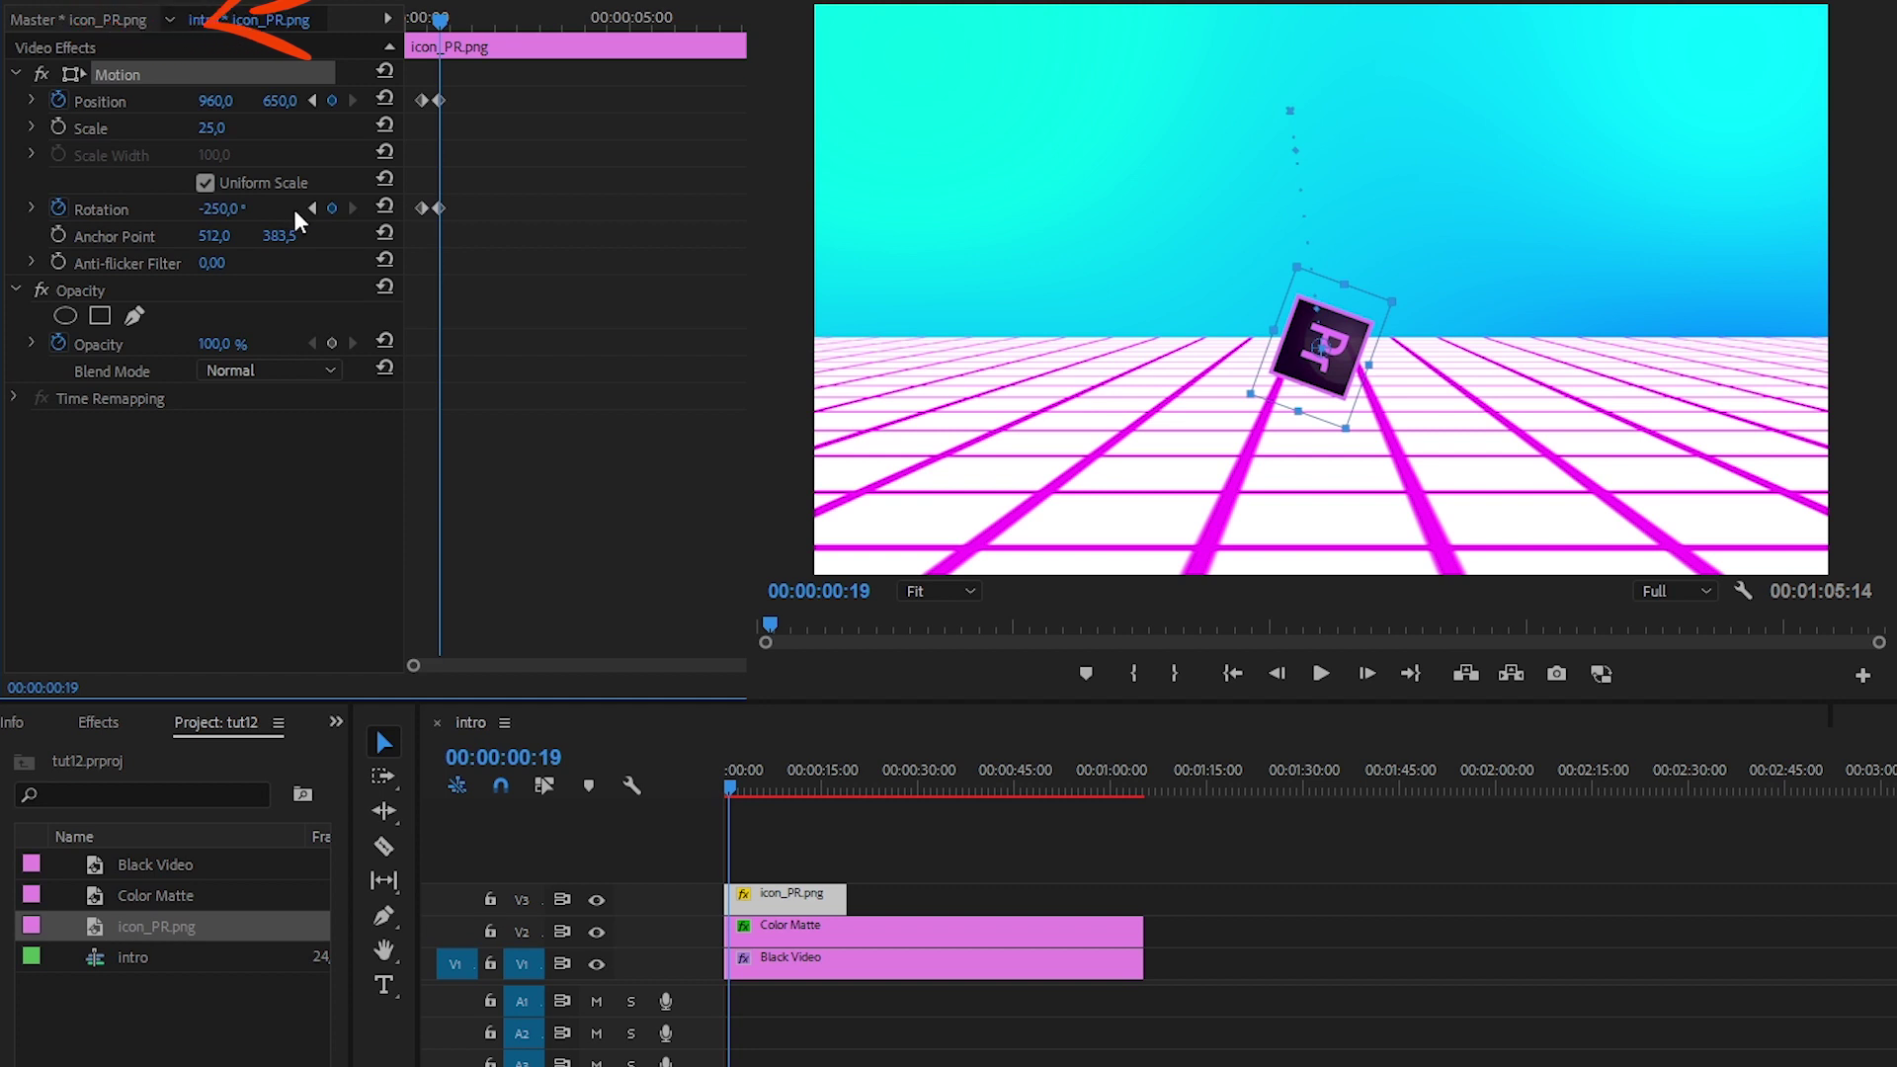
Step: At the start of the sequence, add a rotation keyframe of 0° for the Premiere icon
key("Home")
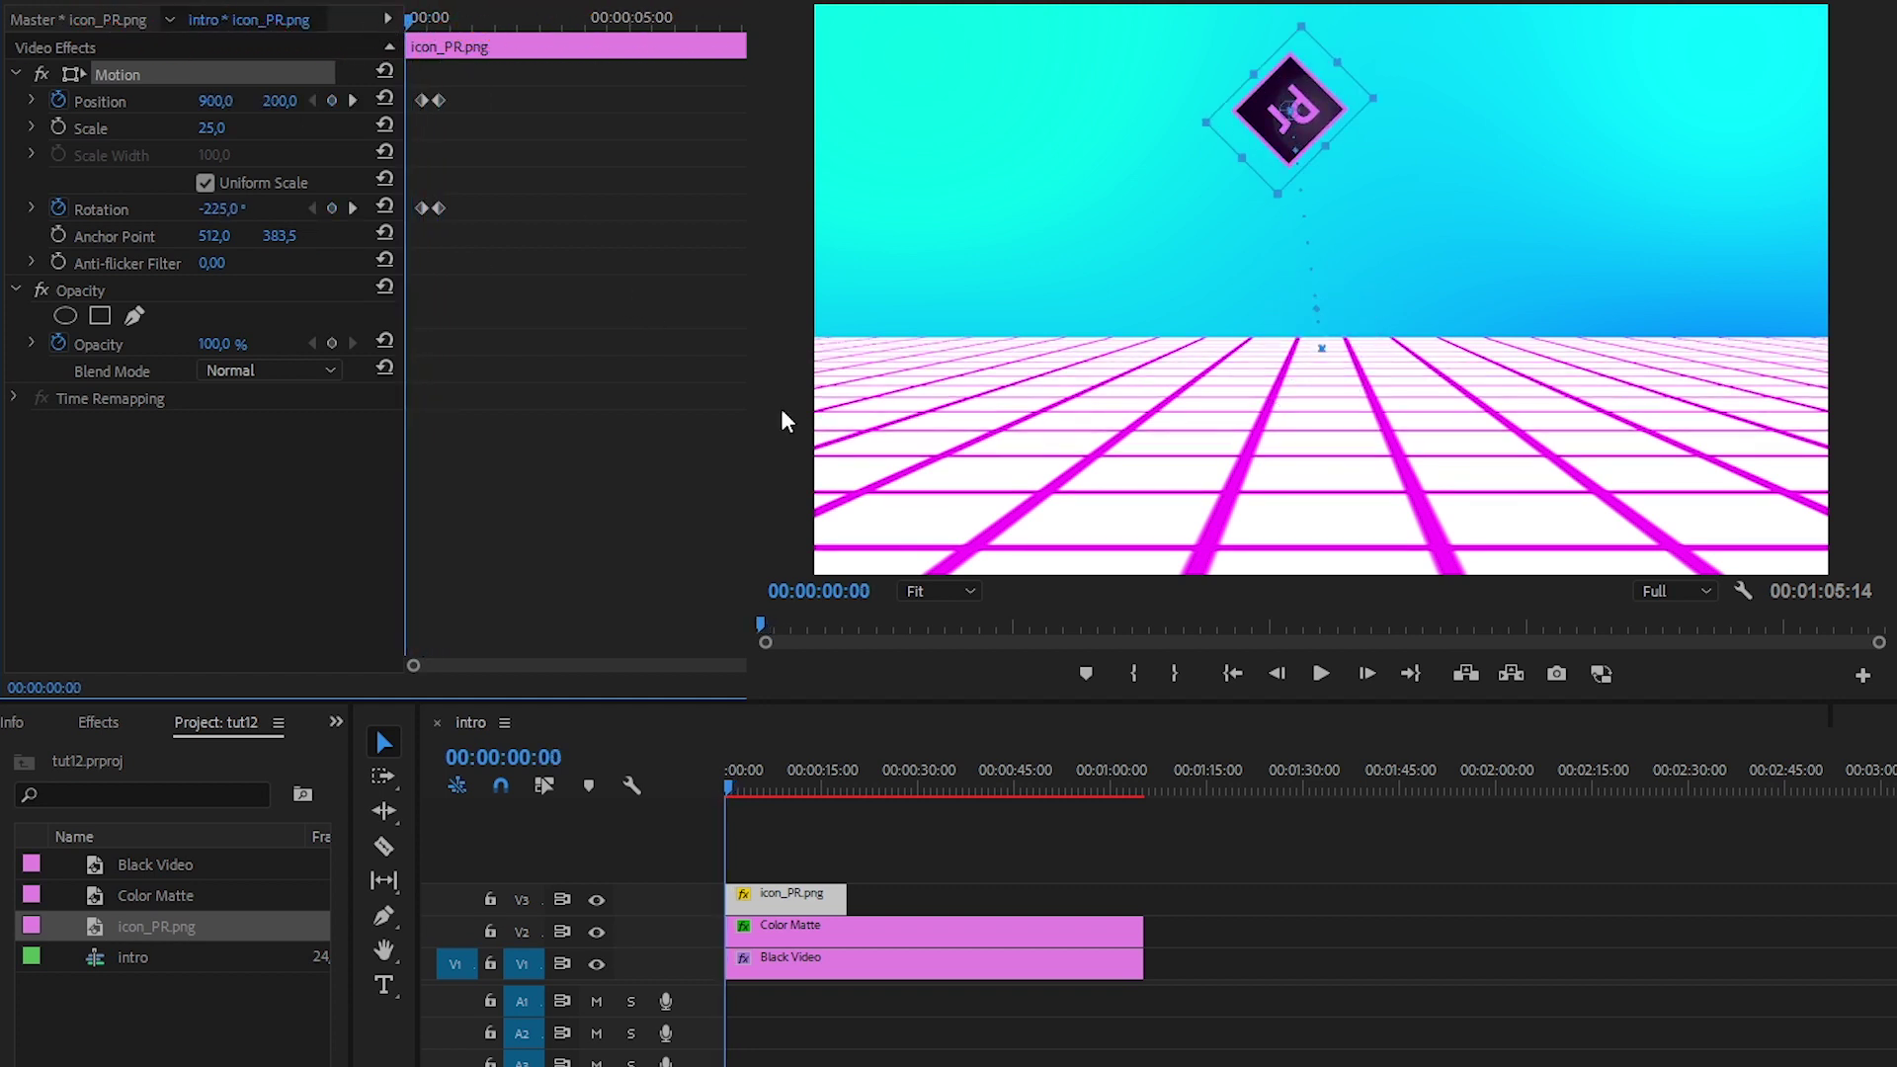
left_click(219, 208)
type("0")
key("Return")
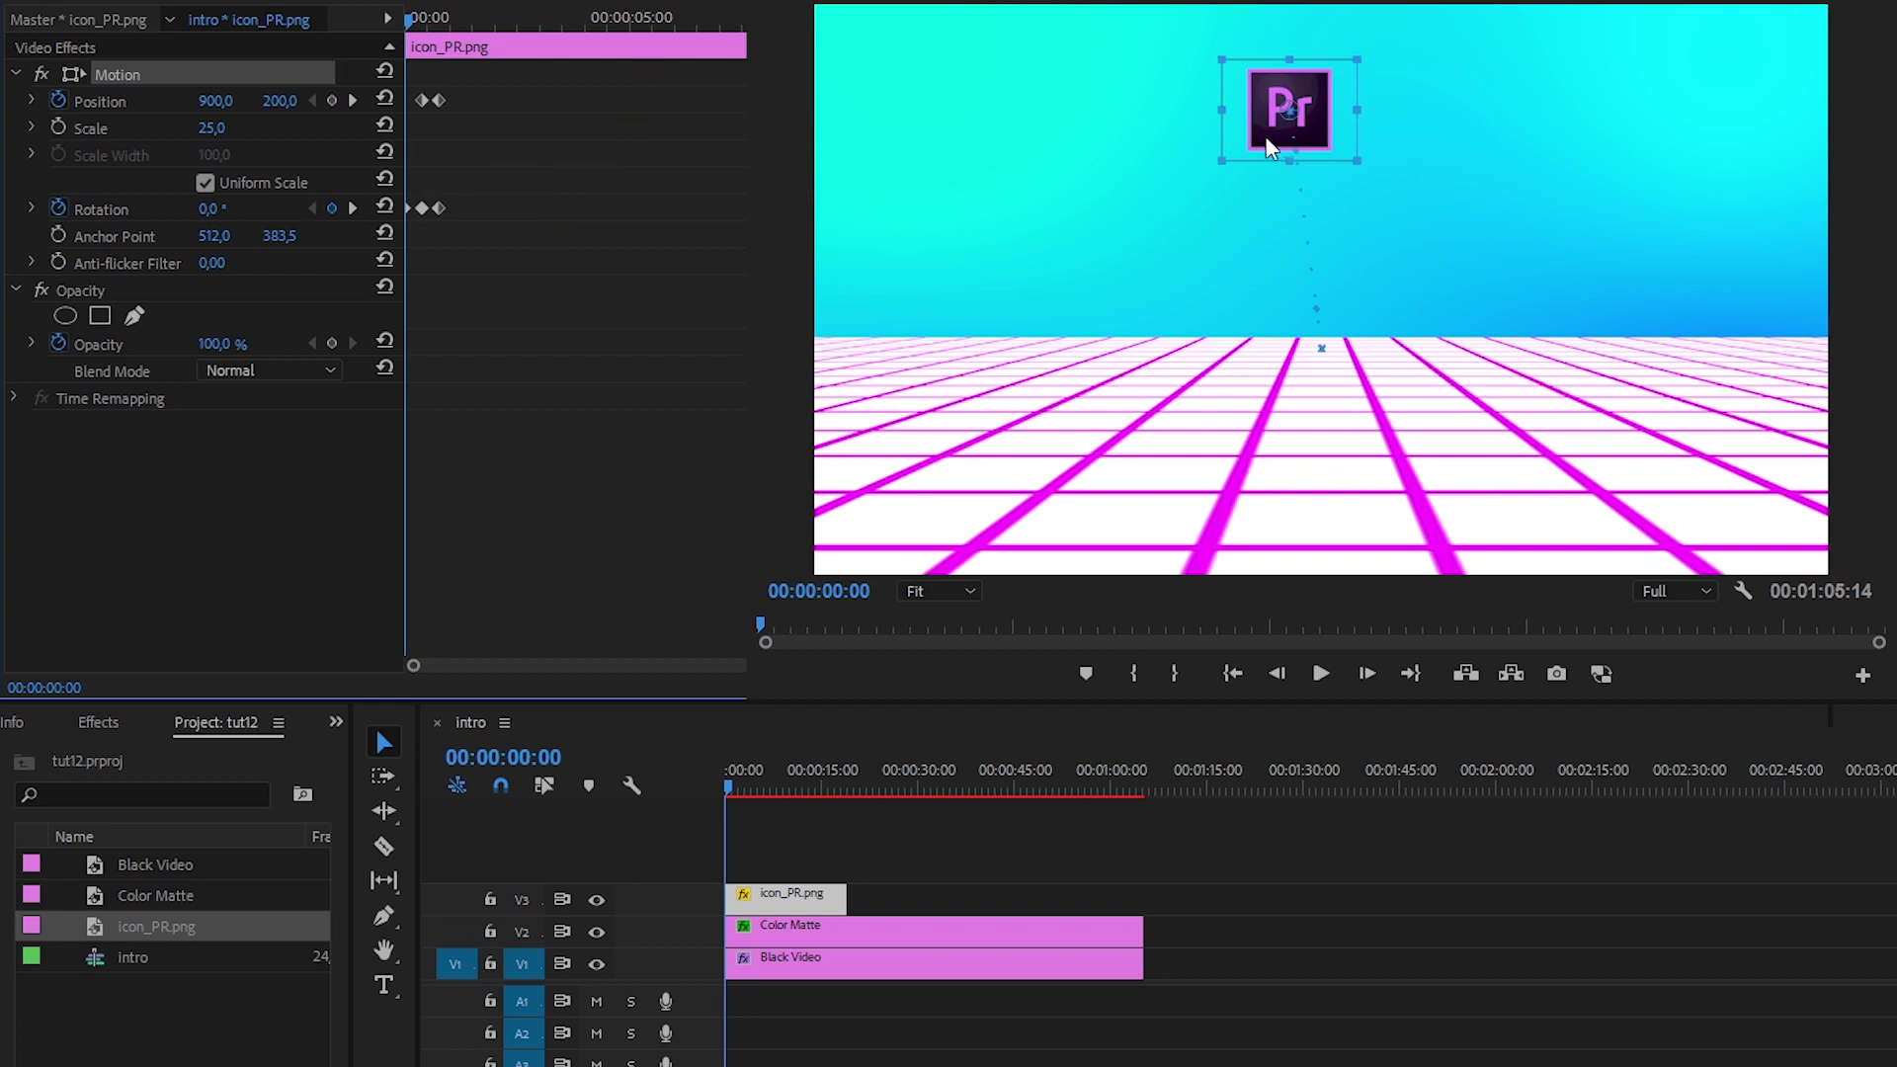
Step: At 00:00:00:00, keyframe the Premiere icon's position below the frame at 700, 1200
left_click_drag(1270, 146, 1129, 644)
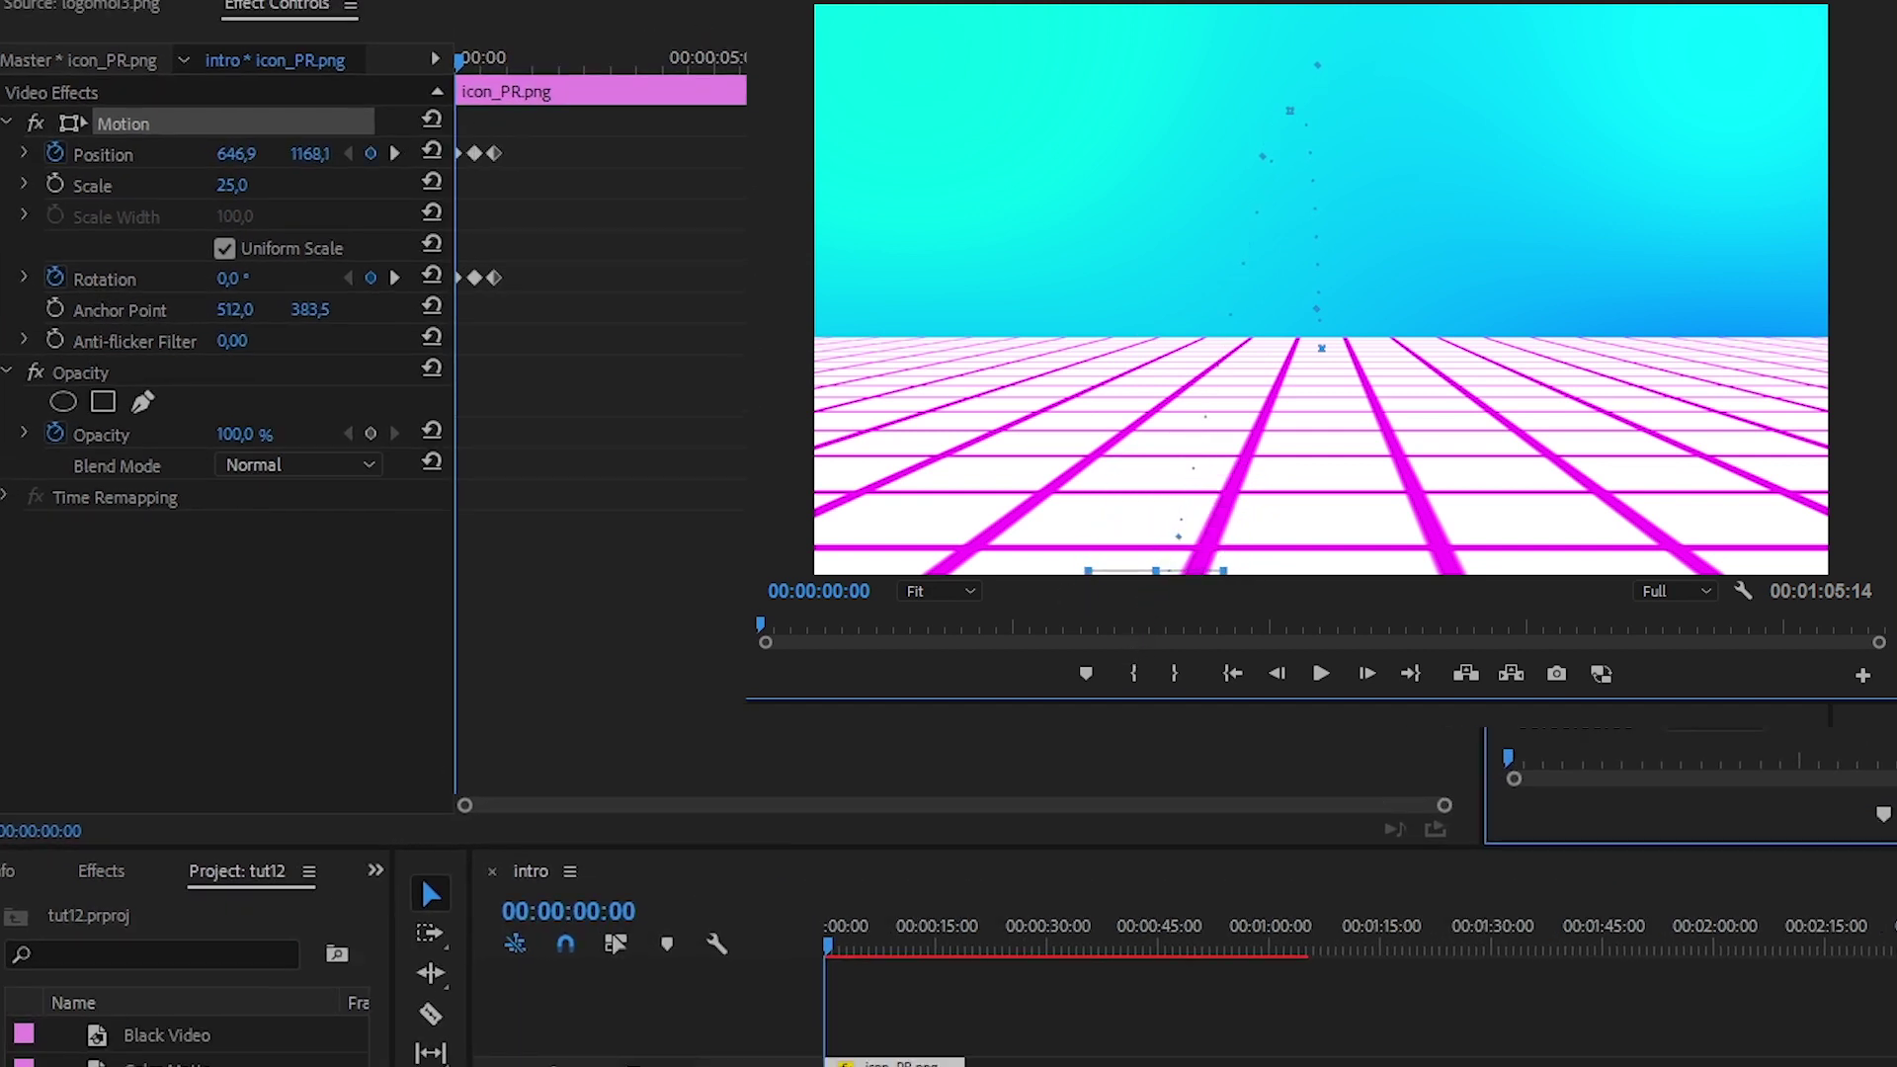
left_click(242, 155)
type("7")
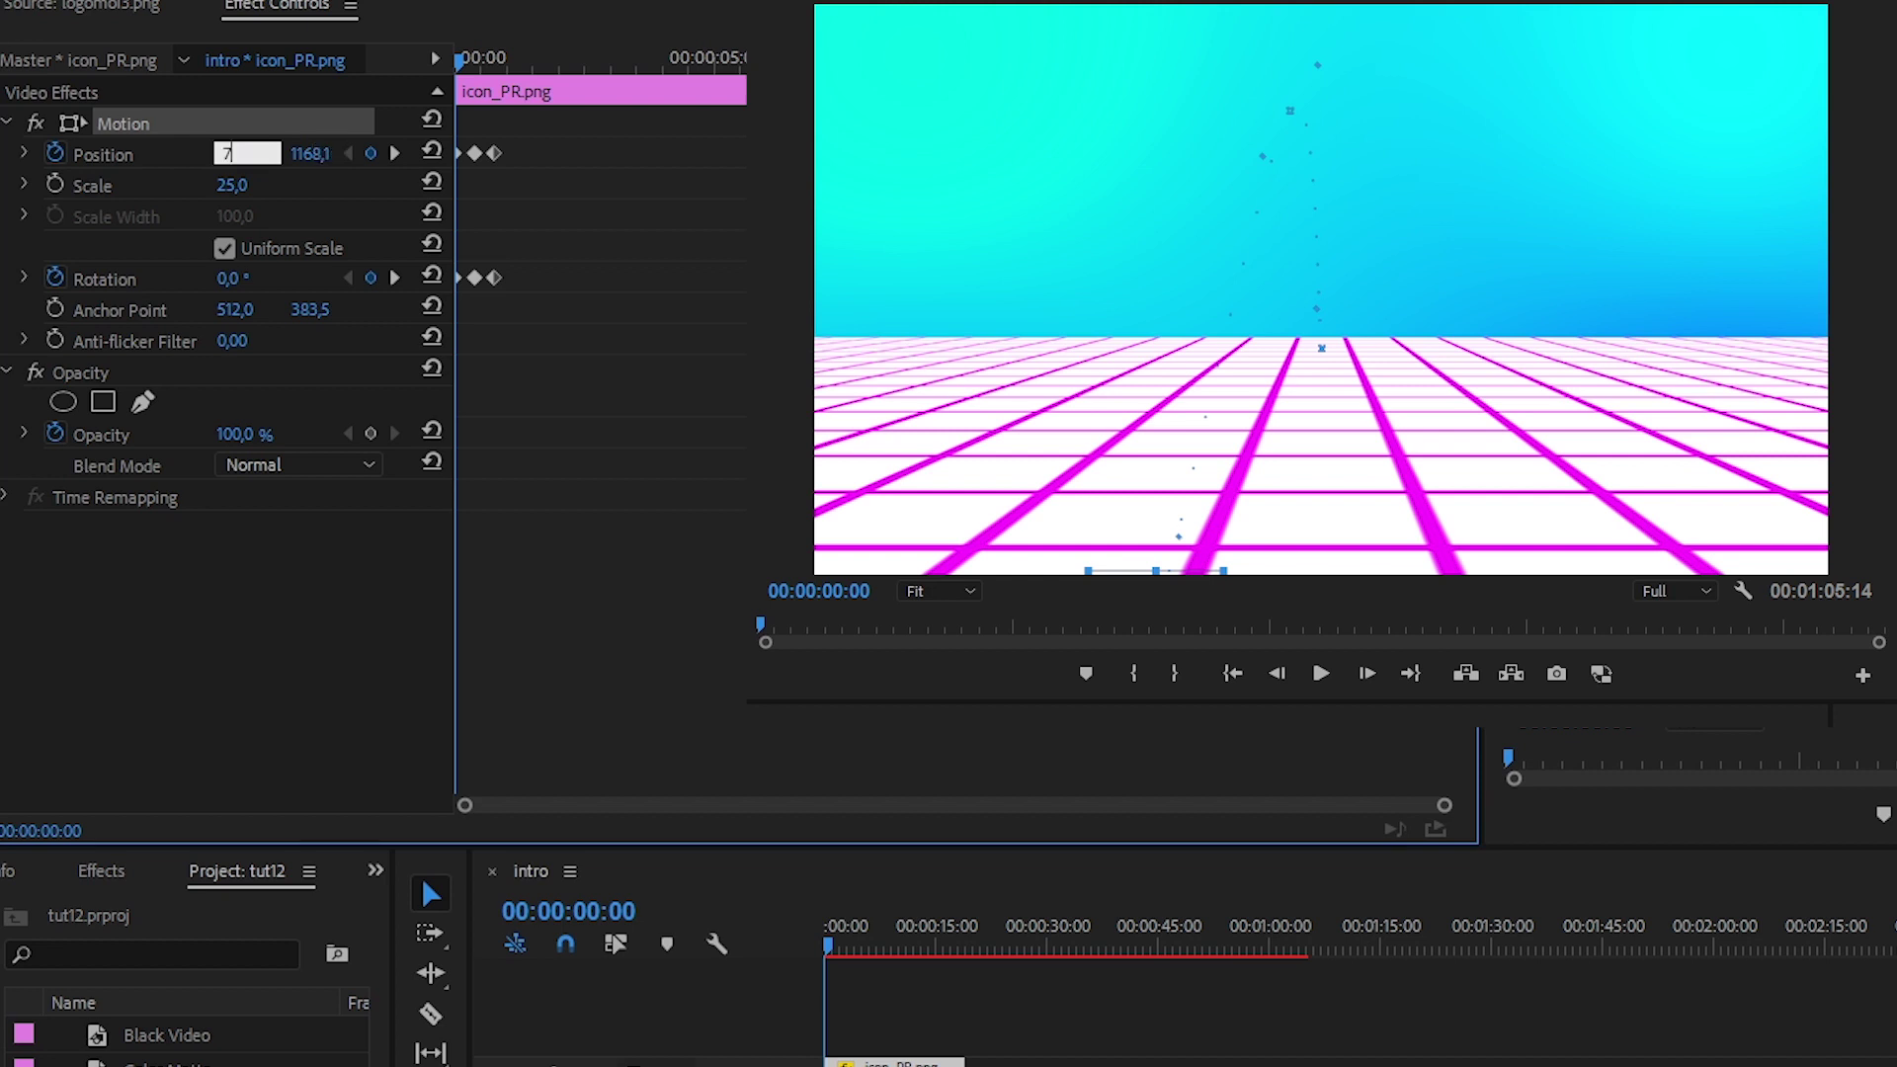
type("00")
key("Return")
left_click(321, 152)
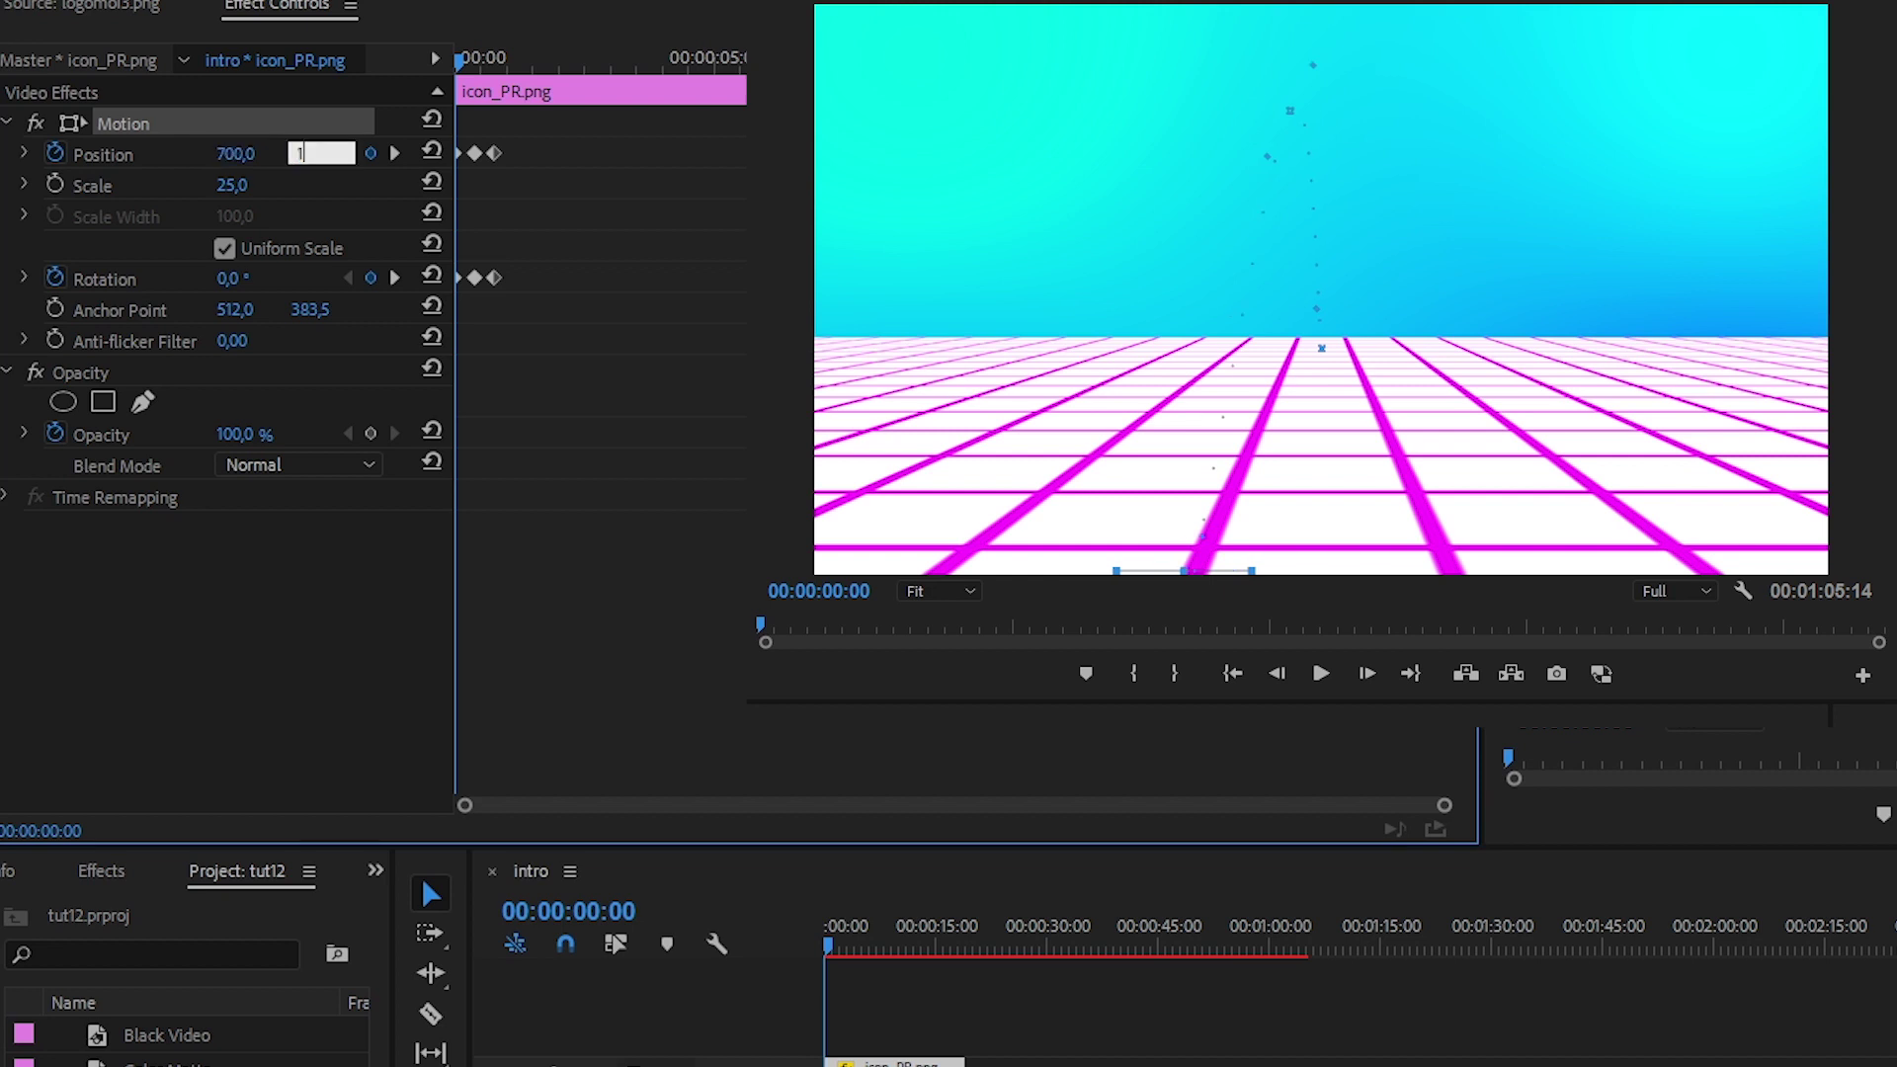
key("Return")
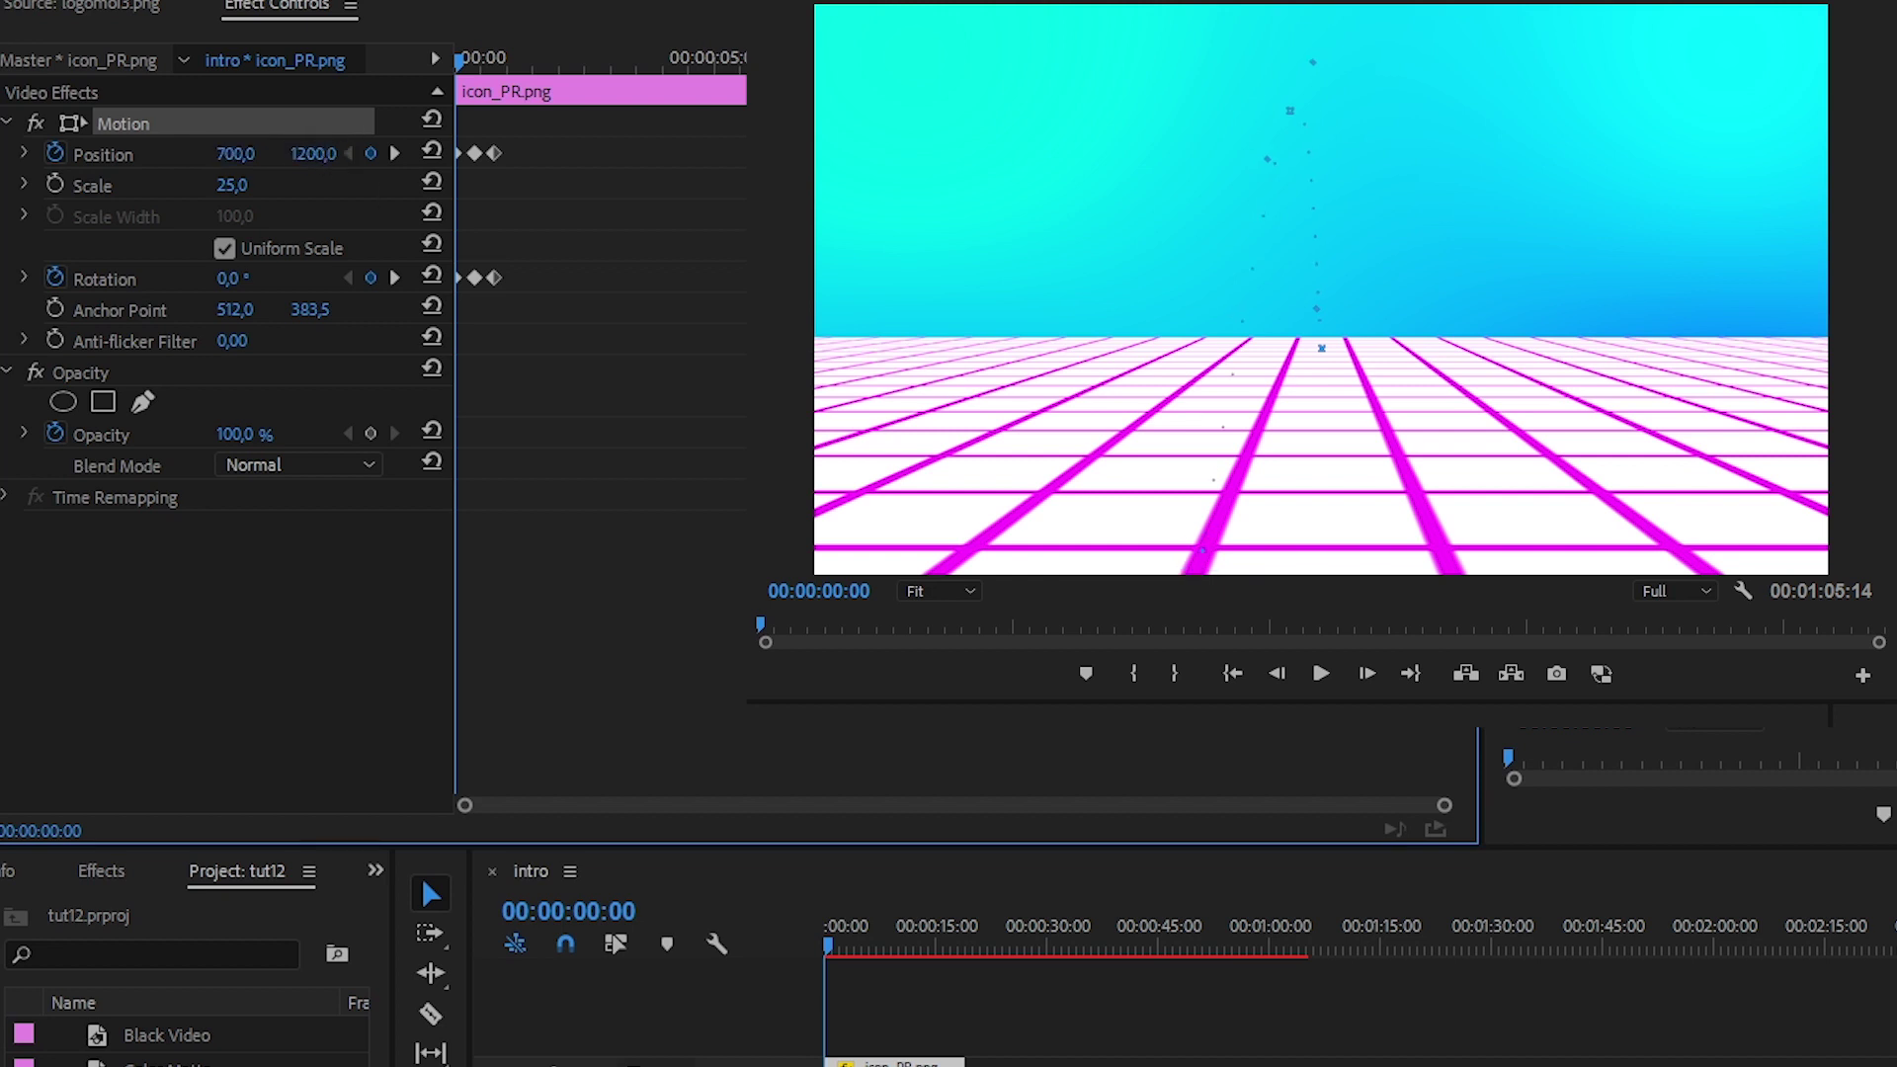
left_click_drag(1444, 805, 1284, 815)
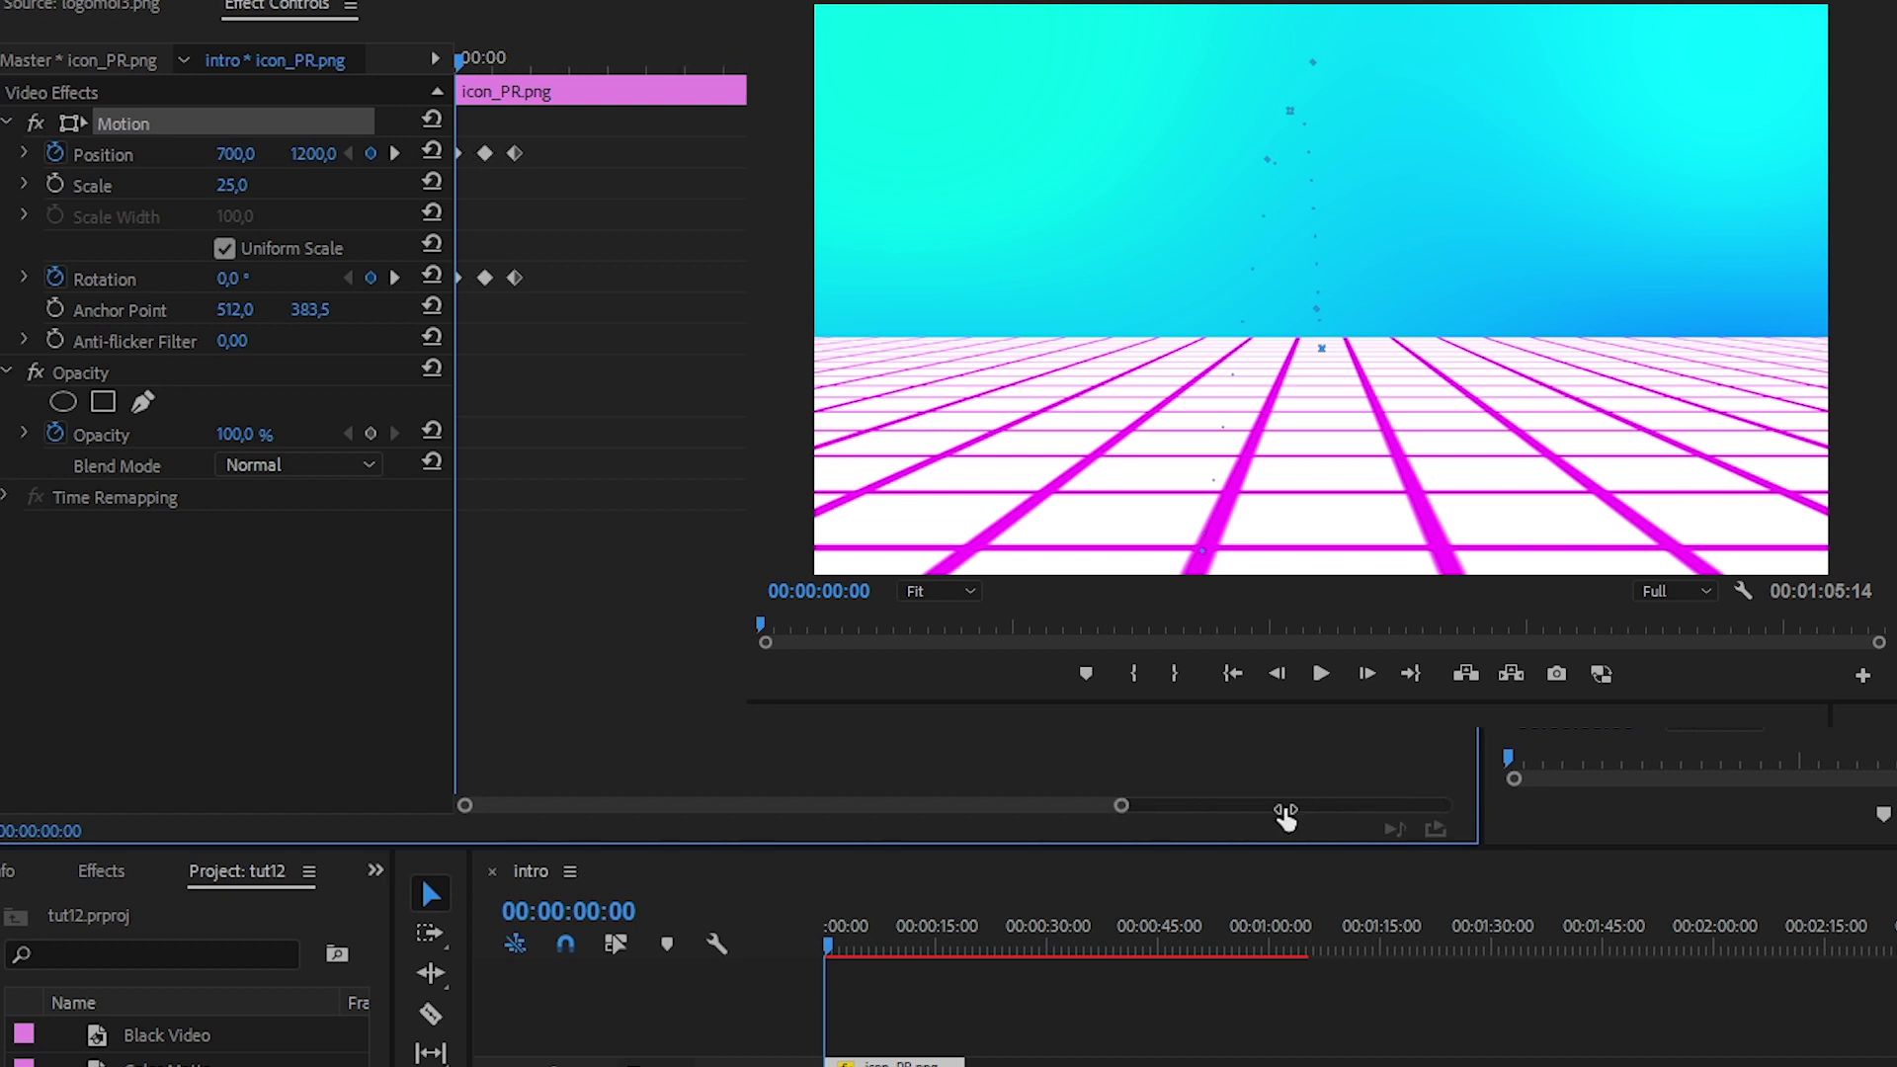
Step: Play back the Premiere icon's fly-in animation and return to the start of the sequence
left_click(1328, 686)
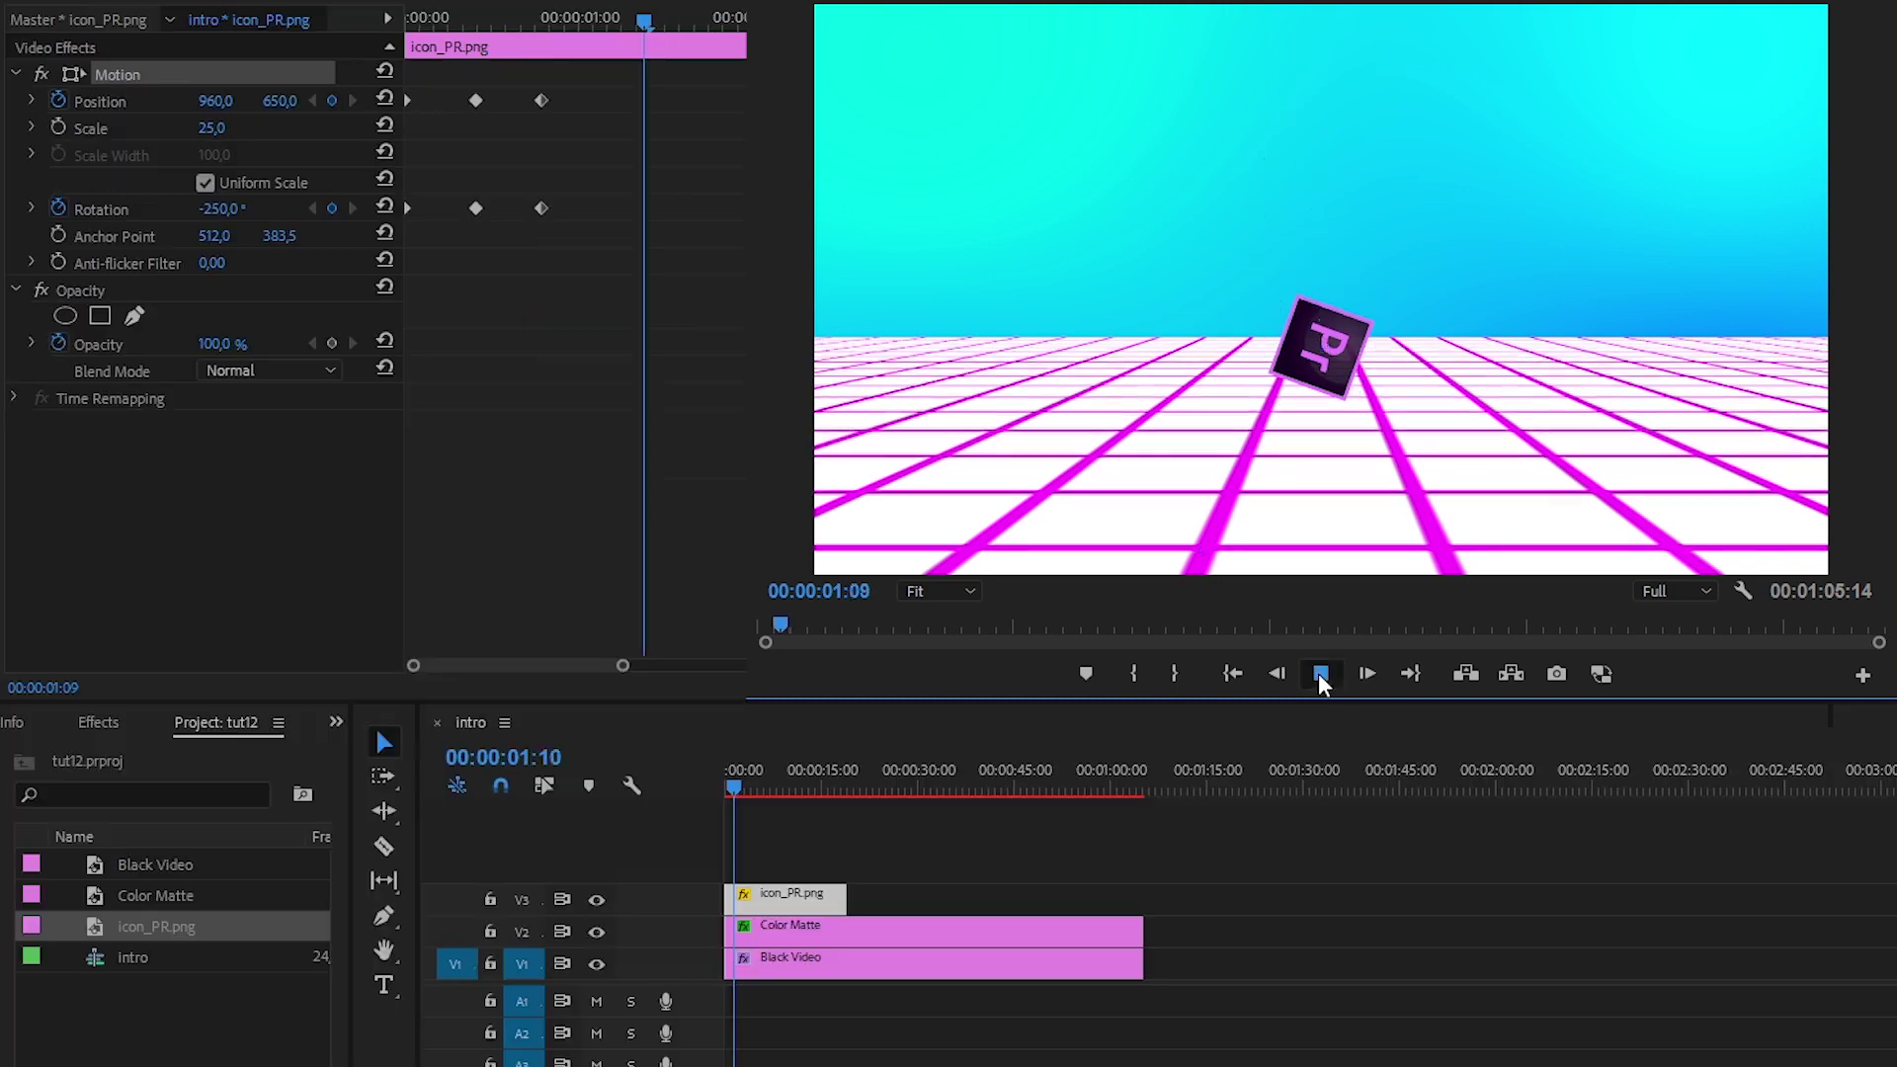
left_click(1321, 674)
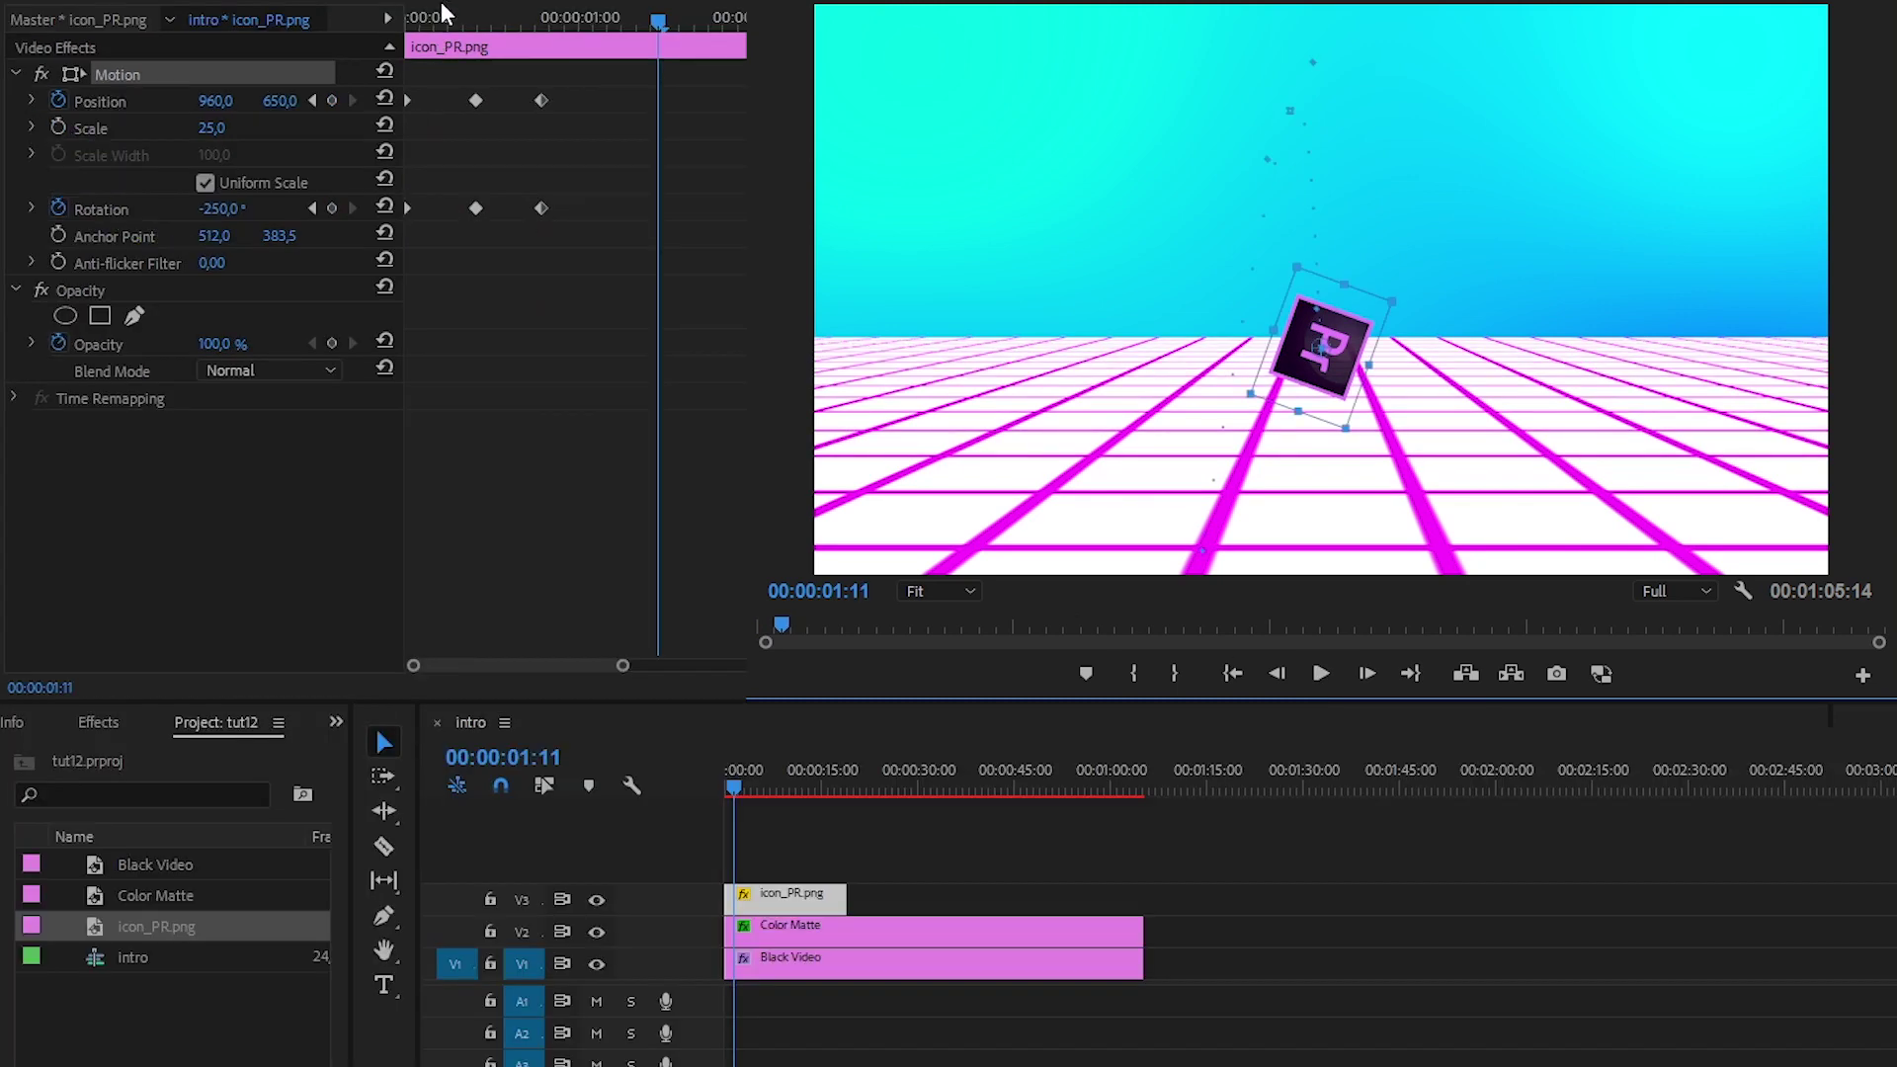
key("Home")
Step: Apply an Ease Out temporal interpolation to the Premiere icon's first Position keyframe
left_click(32, 102)
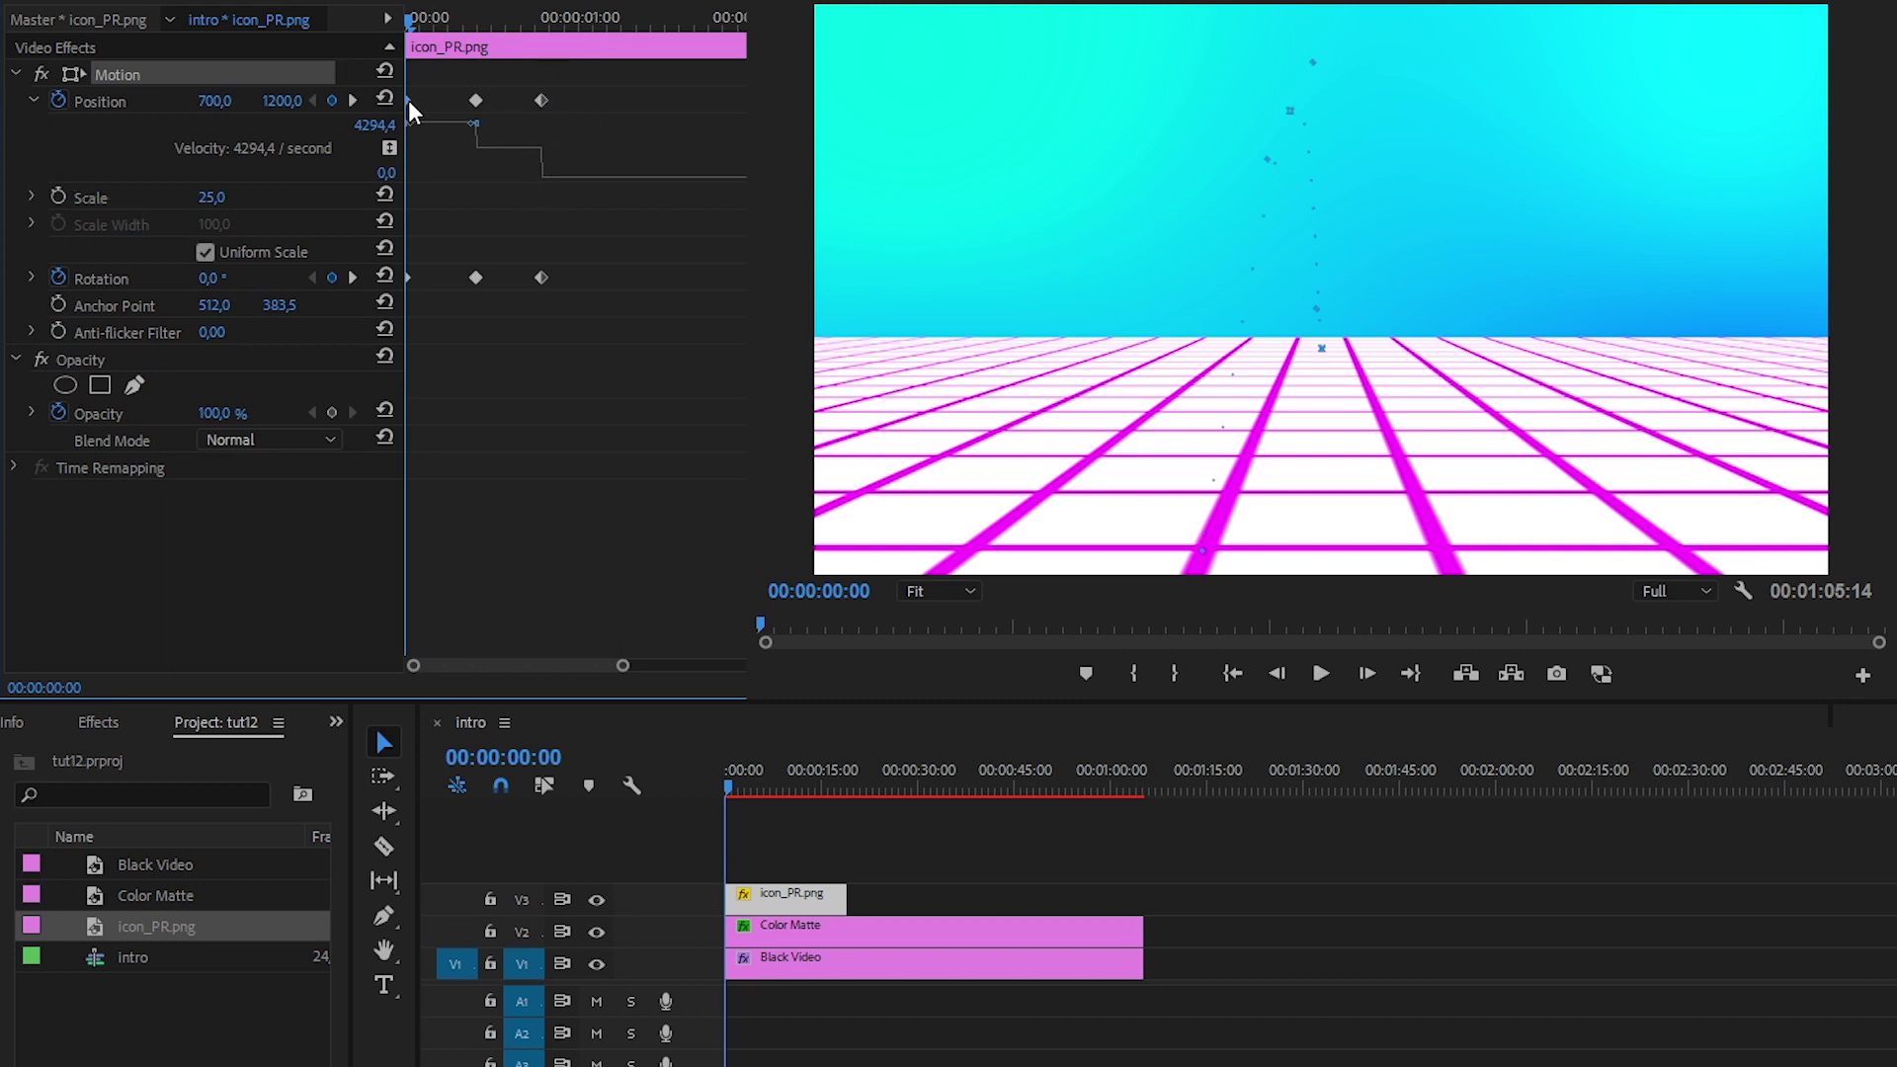
key("grave")
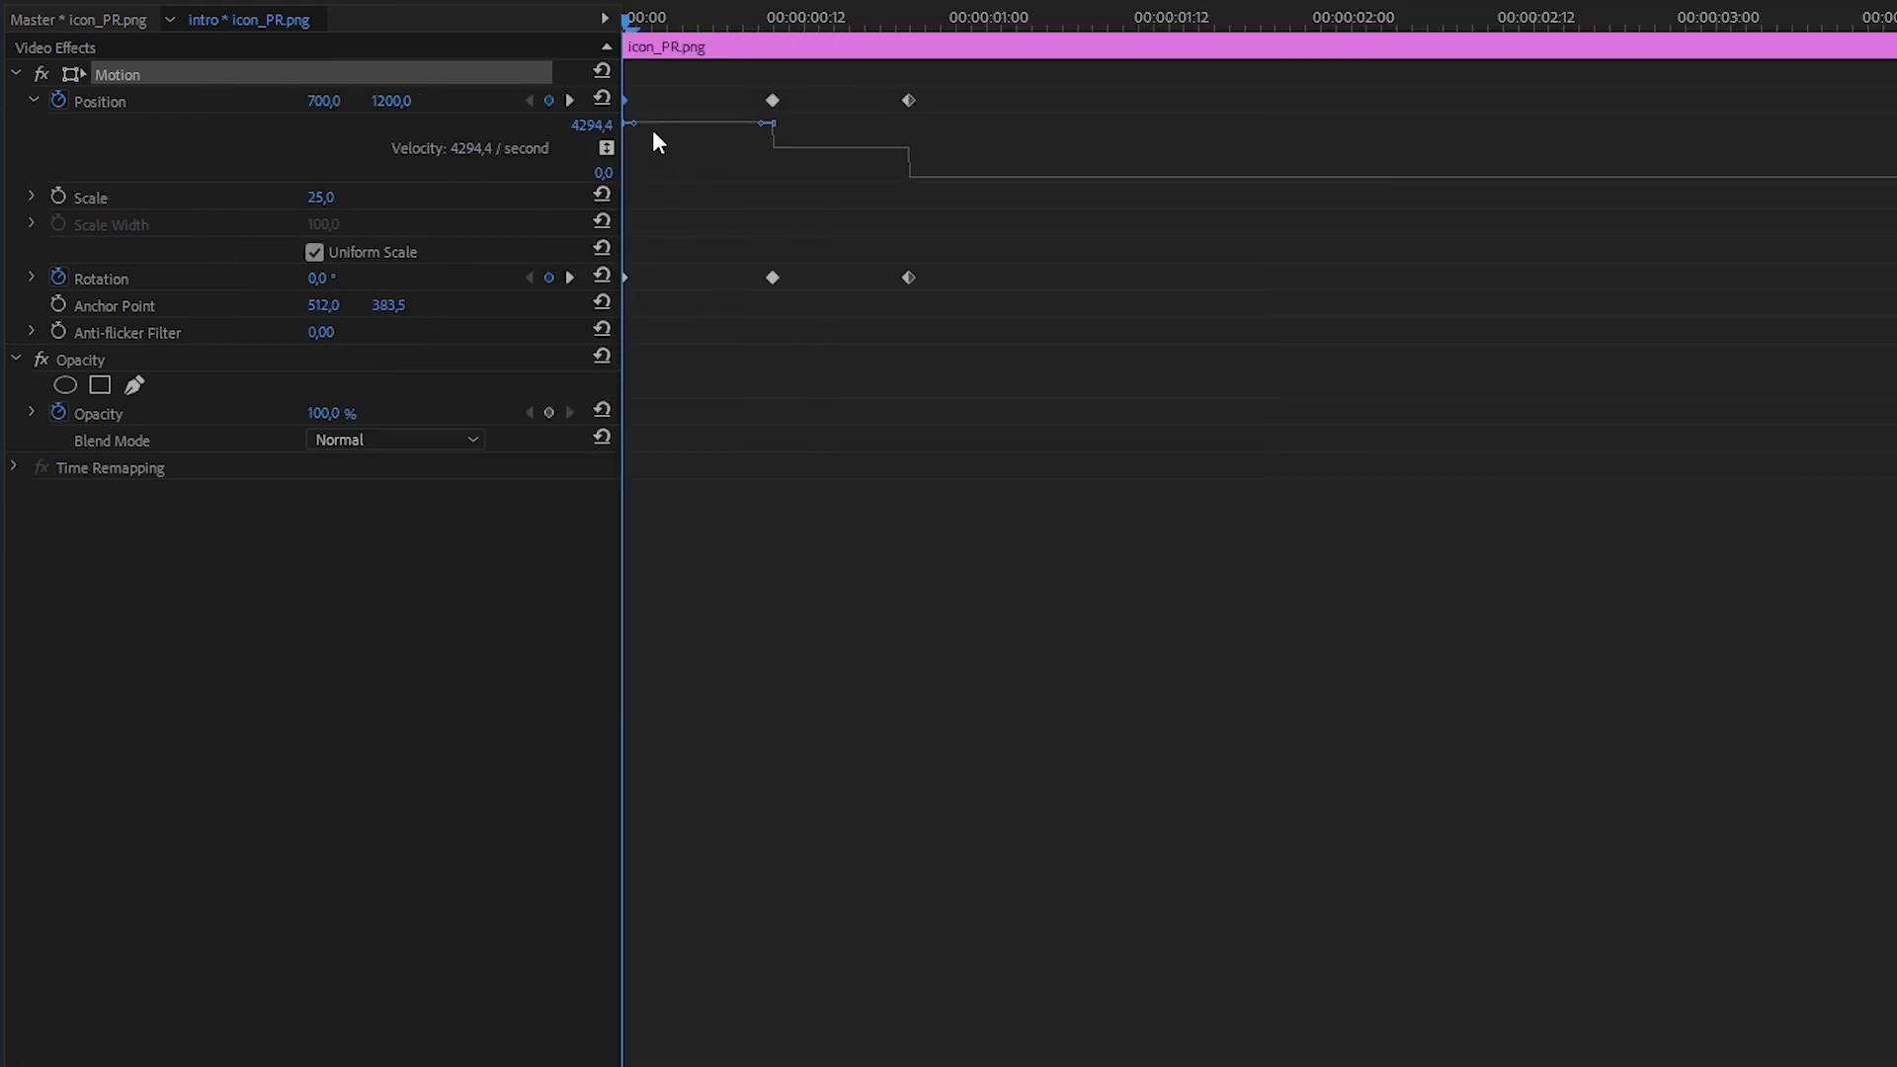
right_click(623, 99)
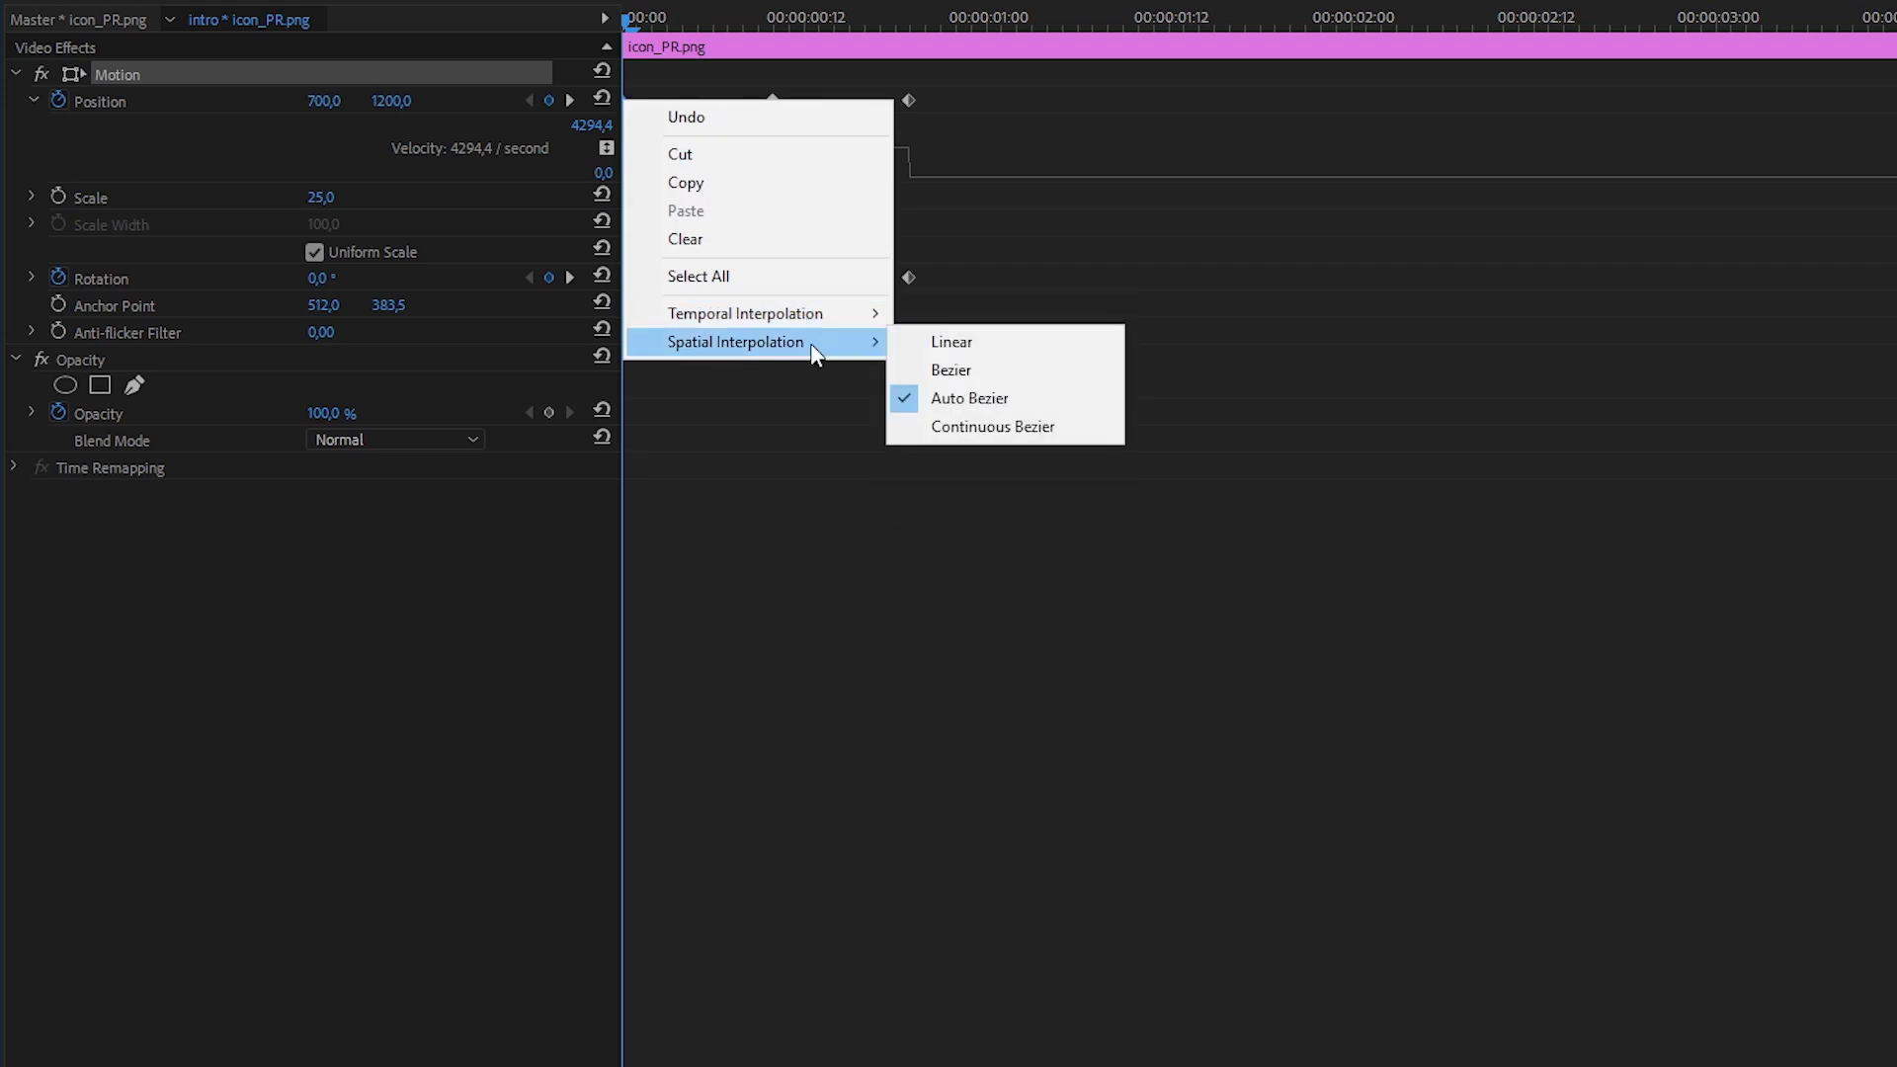
mouse_move(821, 322)
left_click(1015, 490)
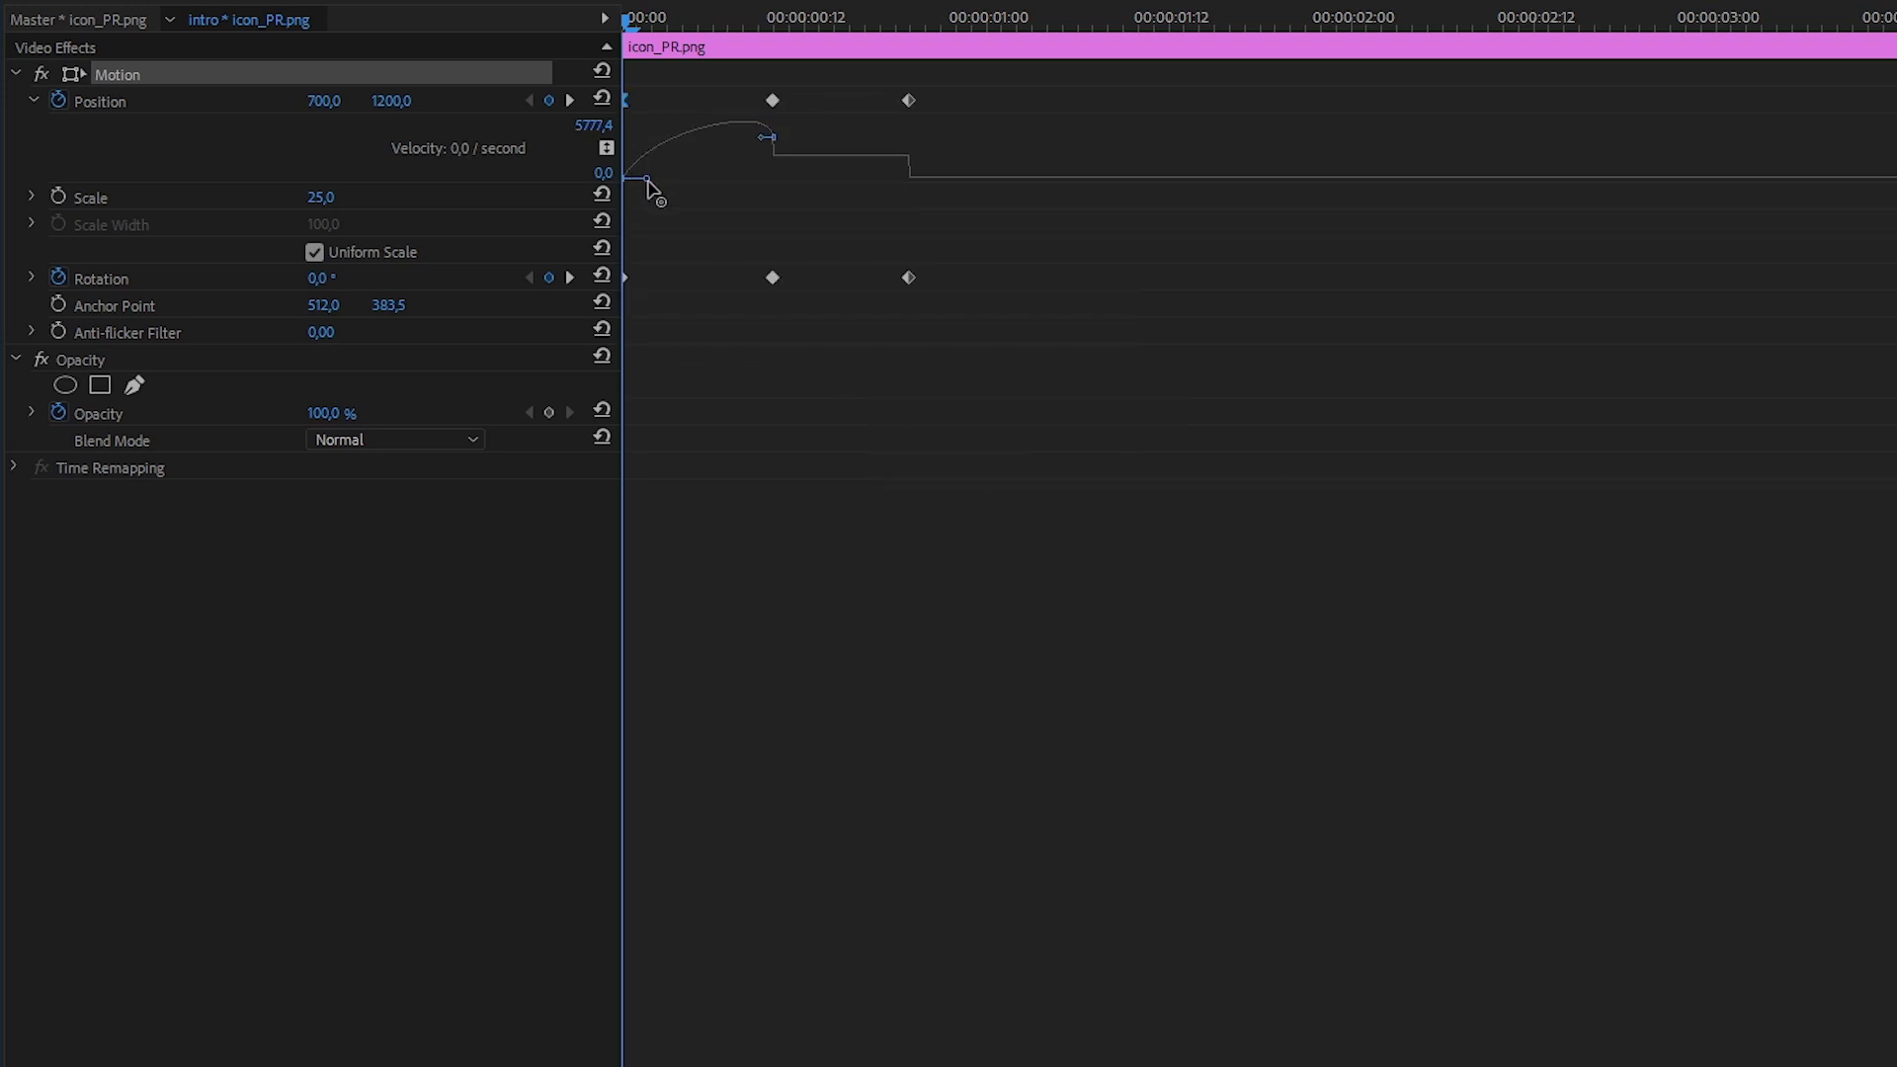
Step: Apply an Ease In temporal interpolation to the Premiere icon's second and third Position keyframes
right_click(771, 100)
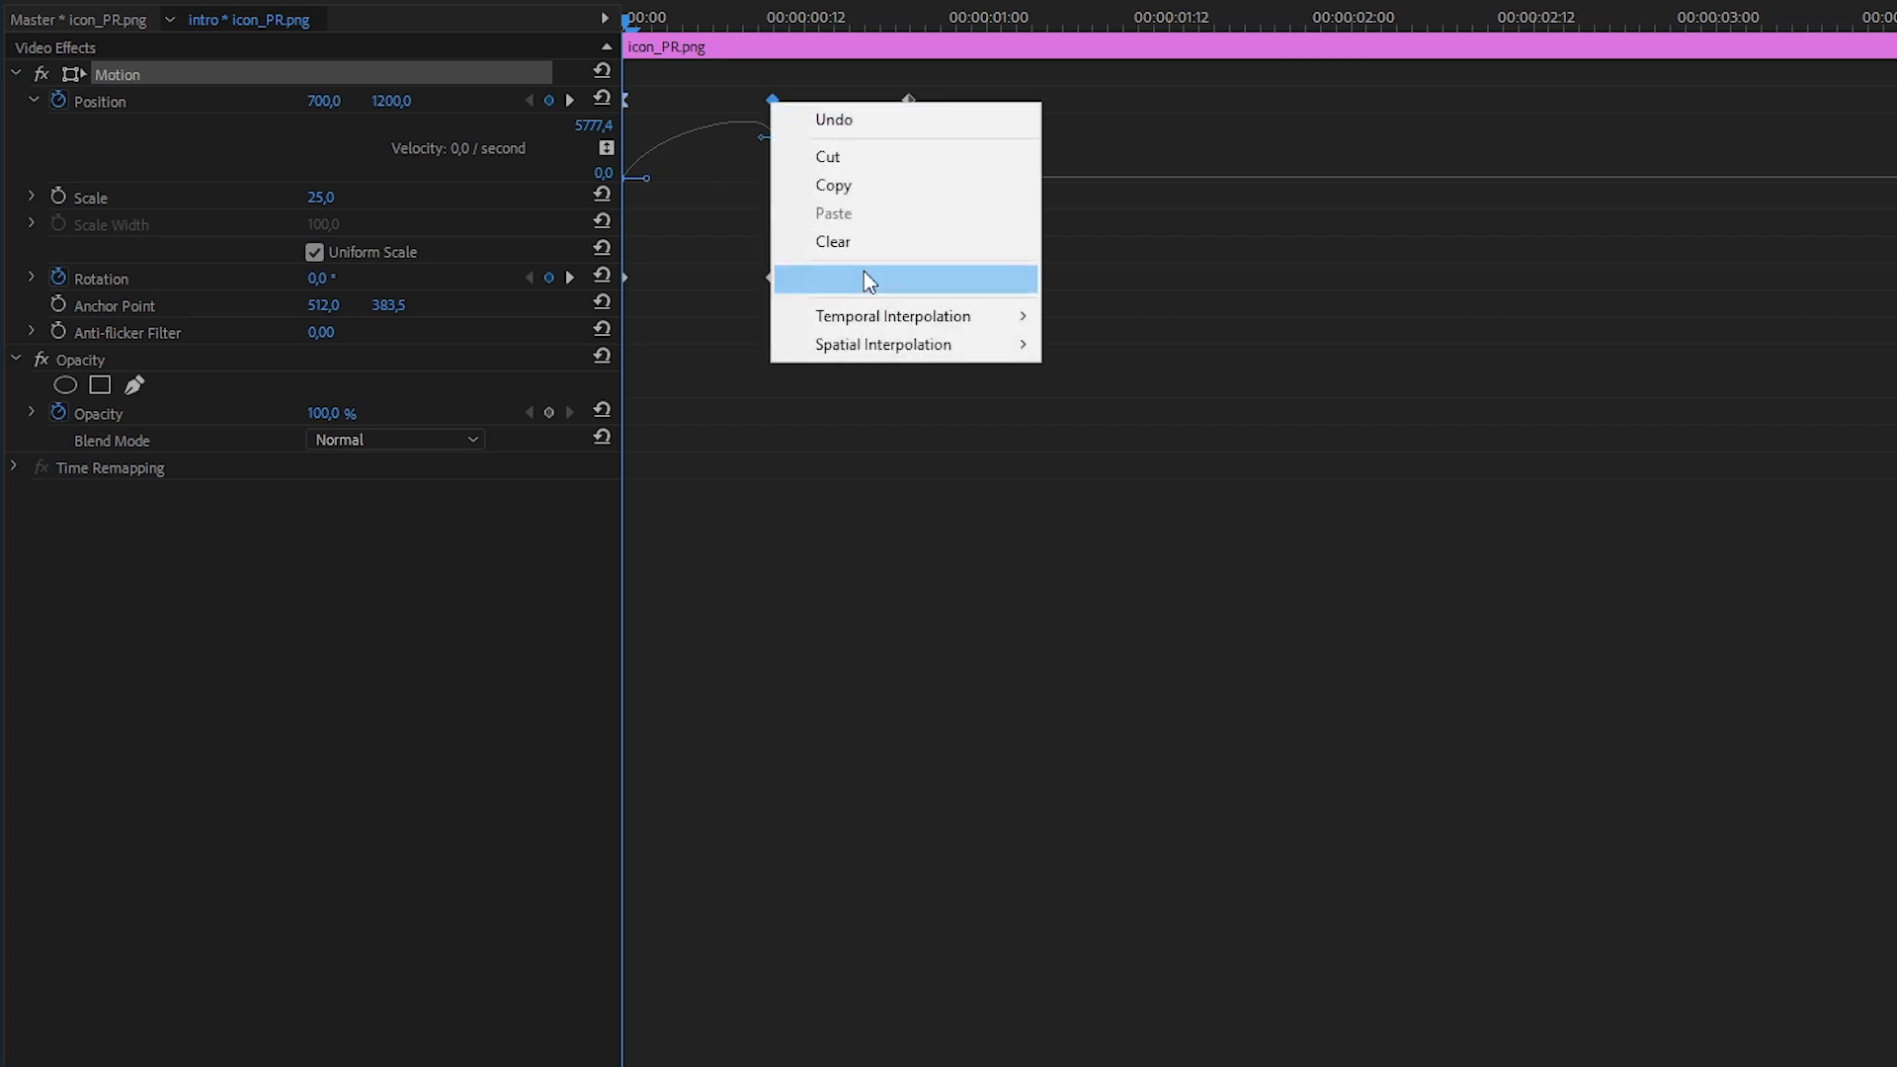
mouse_move(903, 318)
left_click(1143, 470)
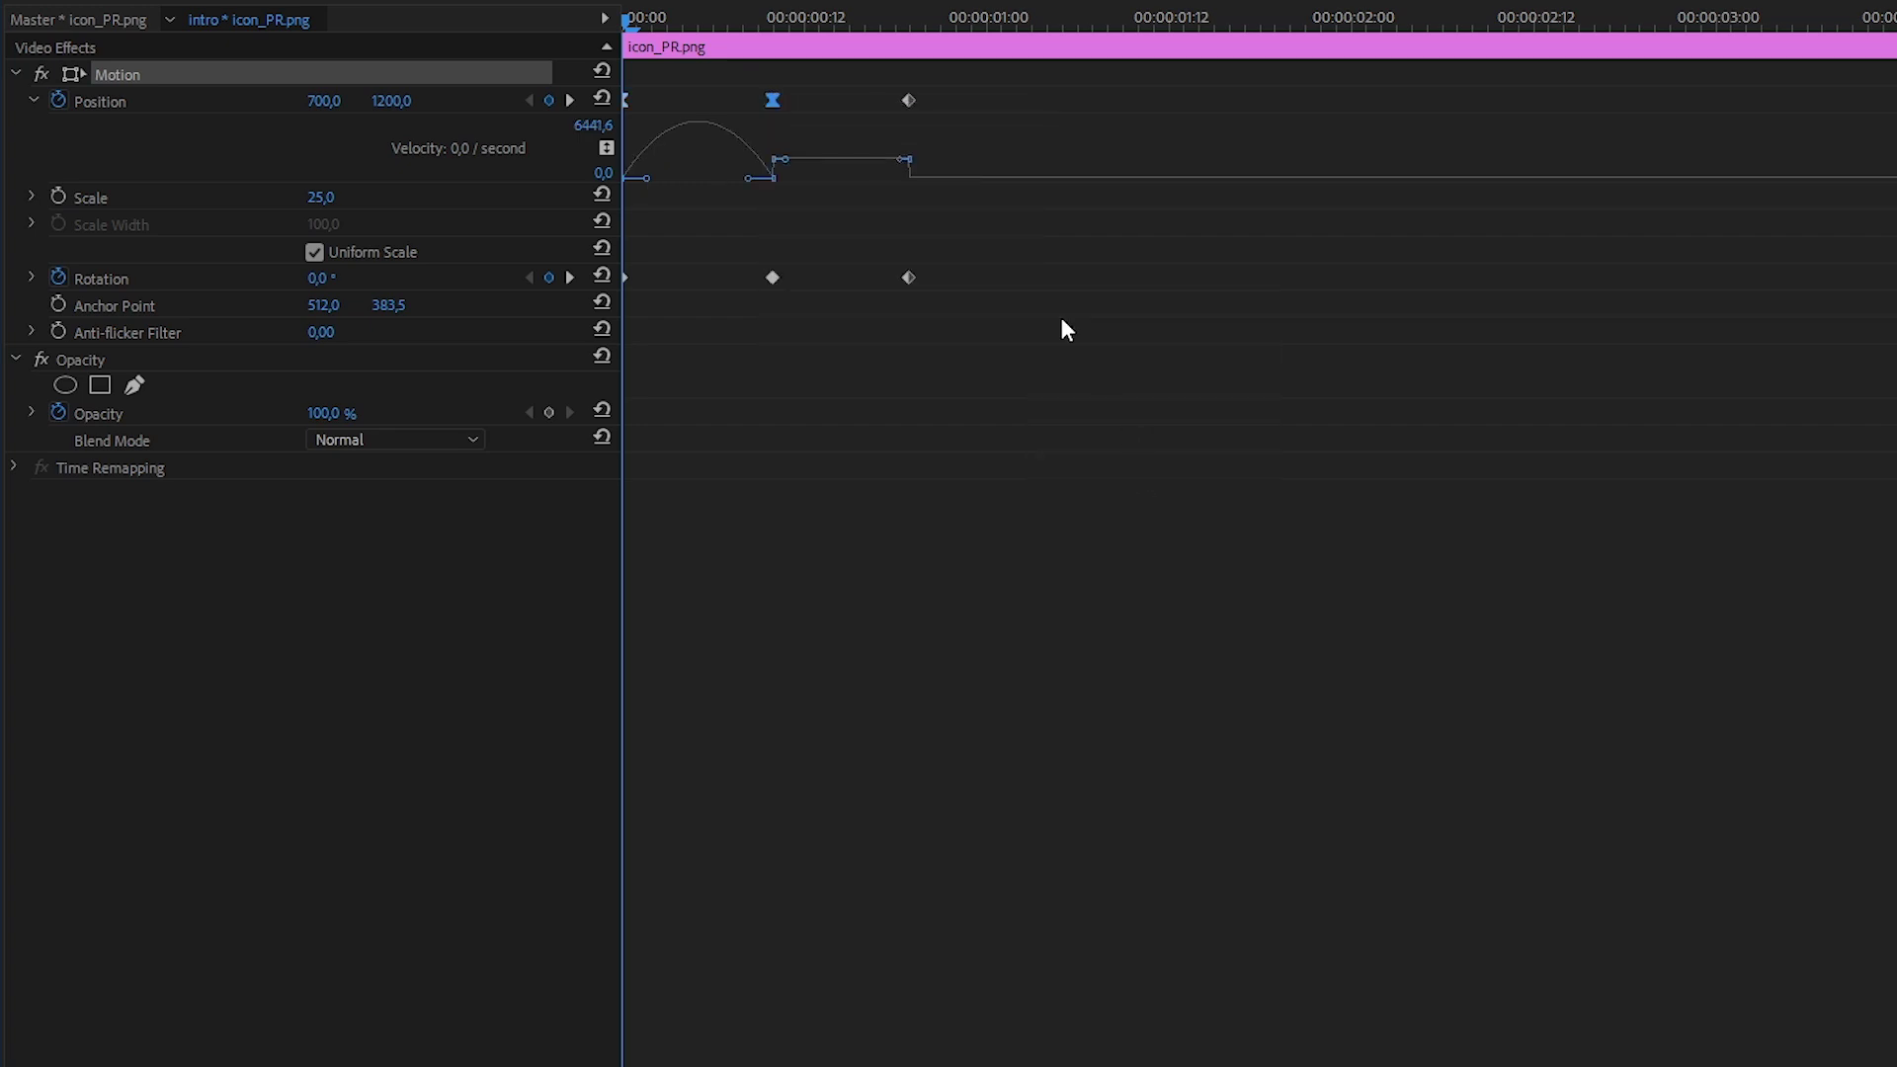
right_click(906, 99)
mouse_move(1027, 306)
left_click(1274, 459)
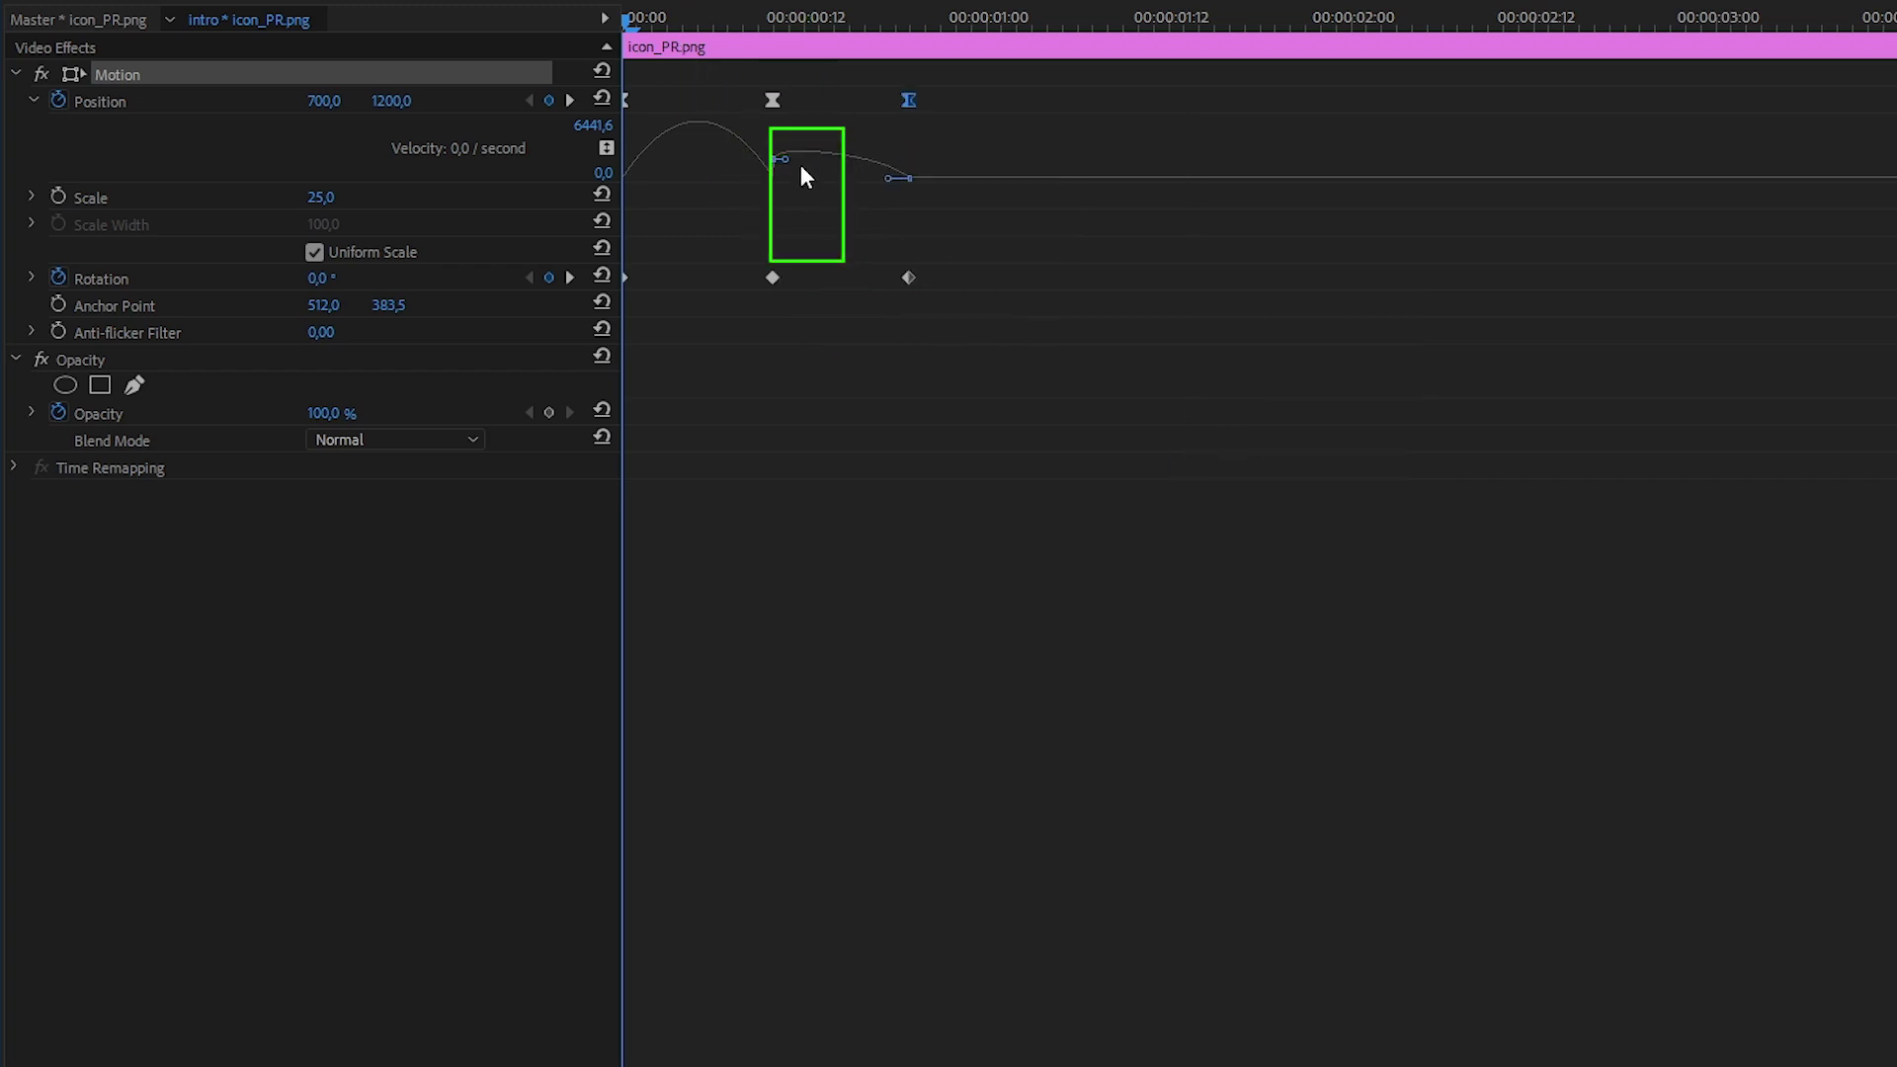
Step: Reshape the Position velocity curve between the second and third keyframes to start from zero and accelerate steeply into the last keyframe
left_click_drag(787, 161, 898, 136)
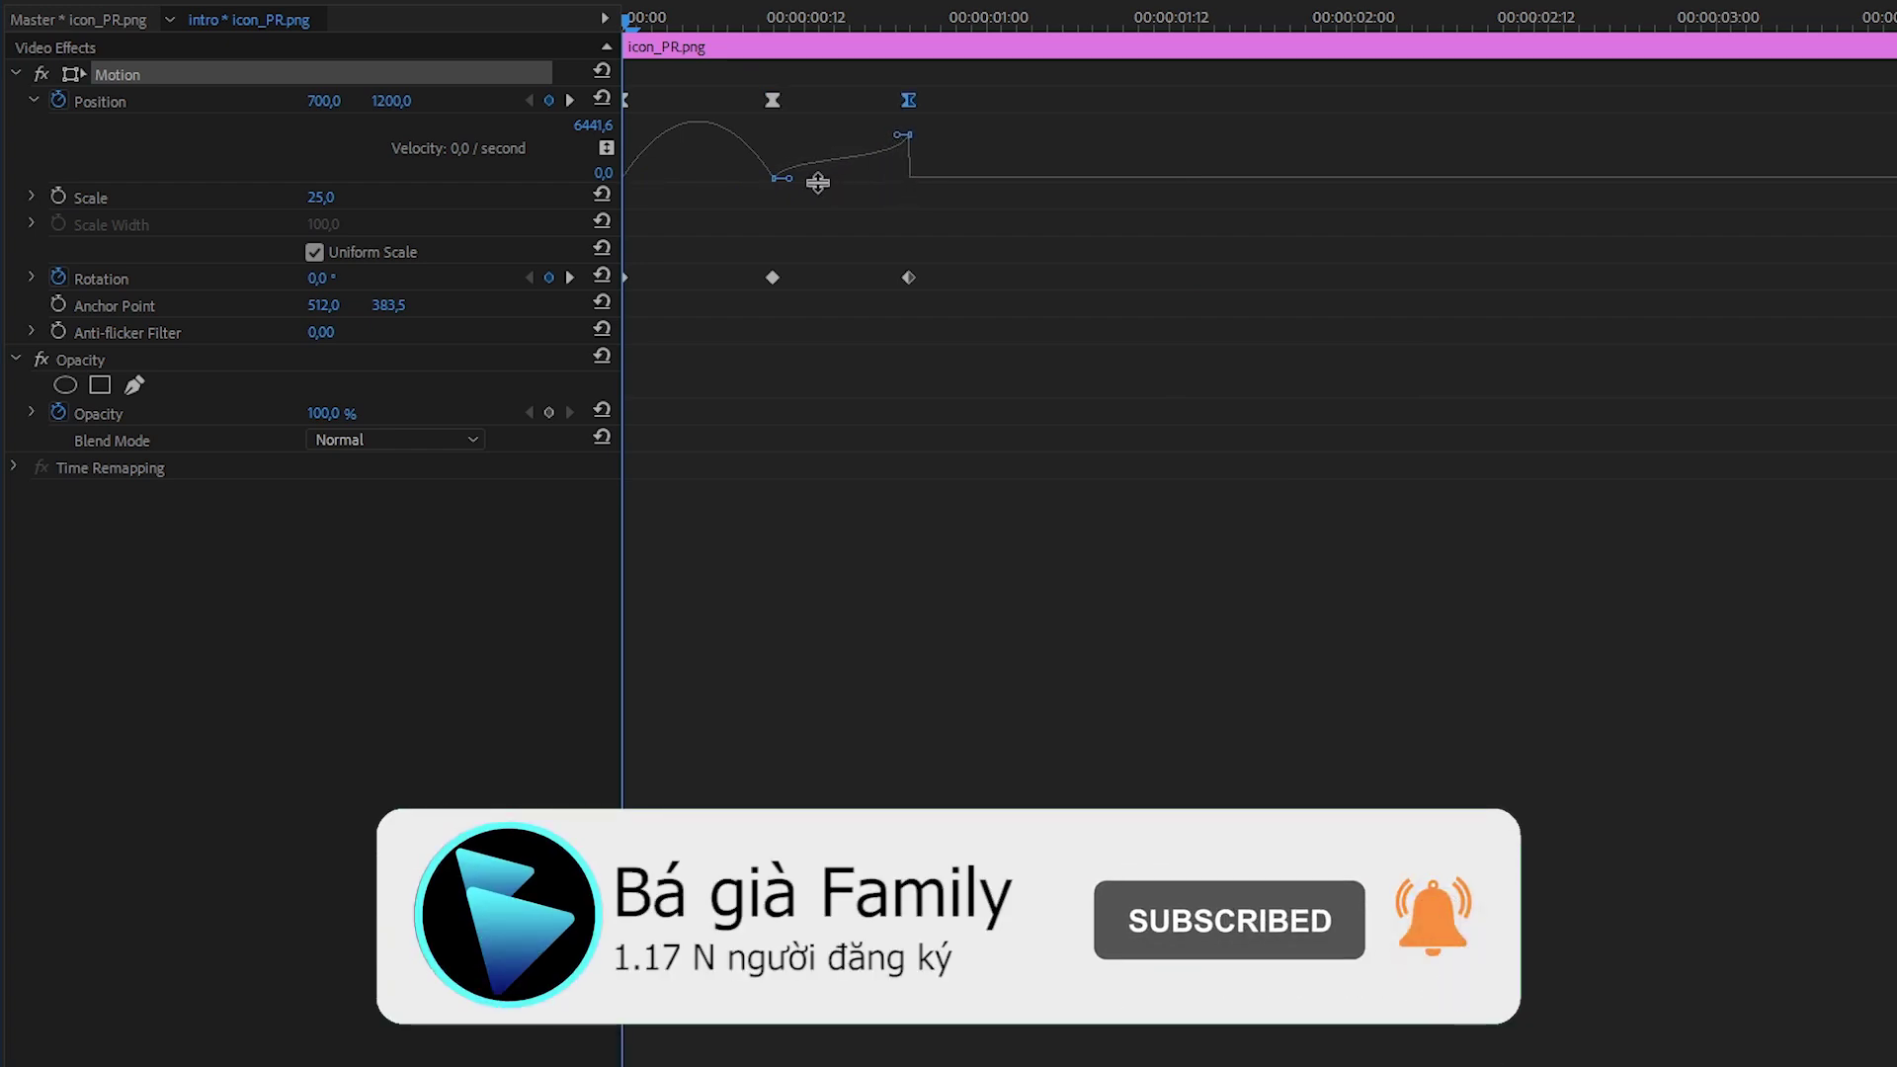
left_click_drag(787, 180, 819, 201)
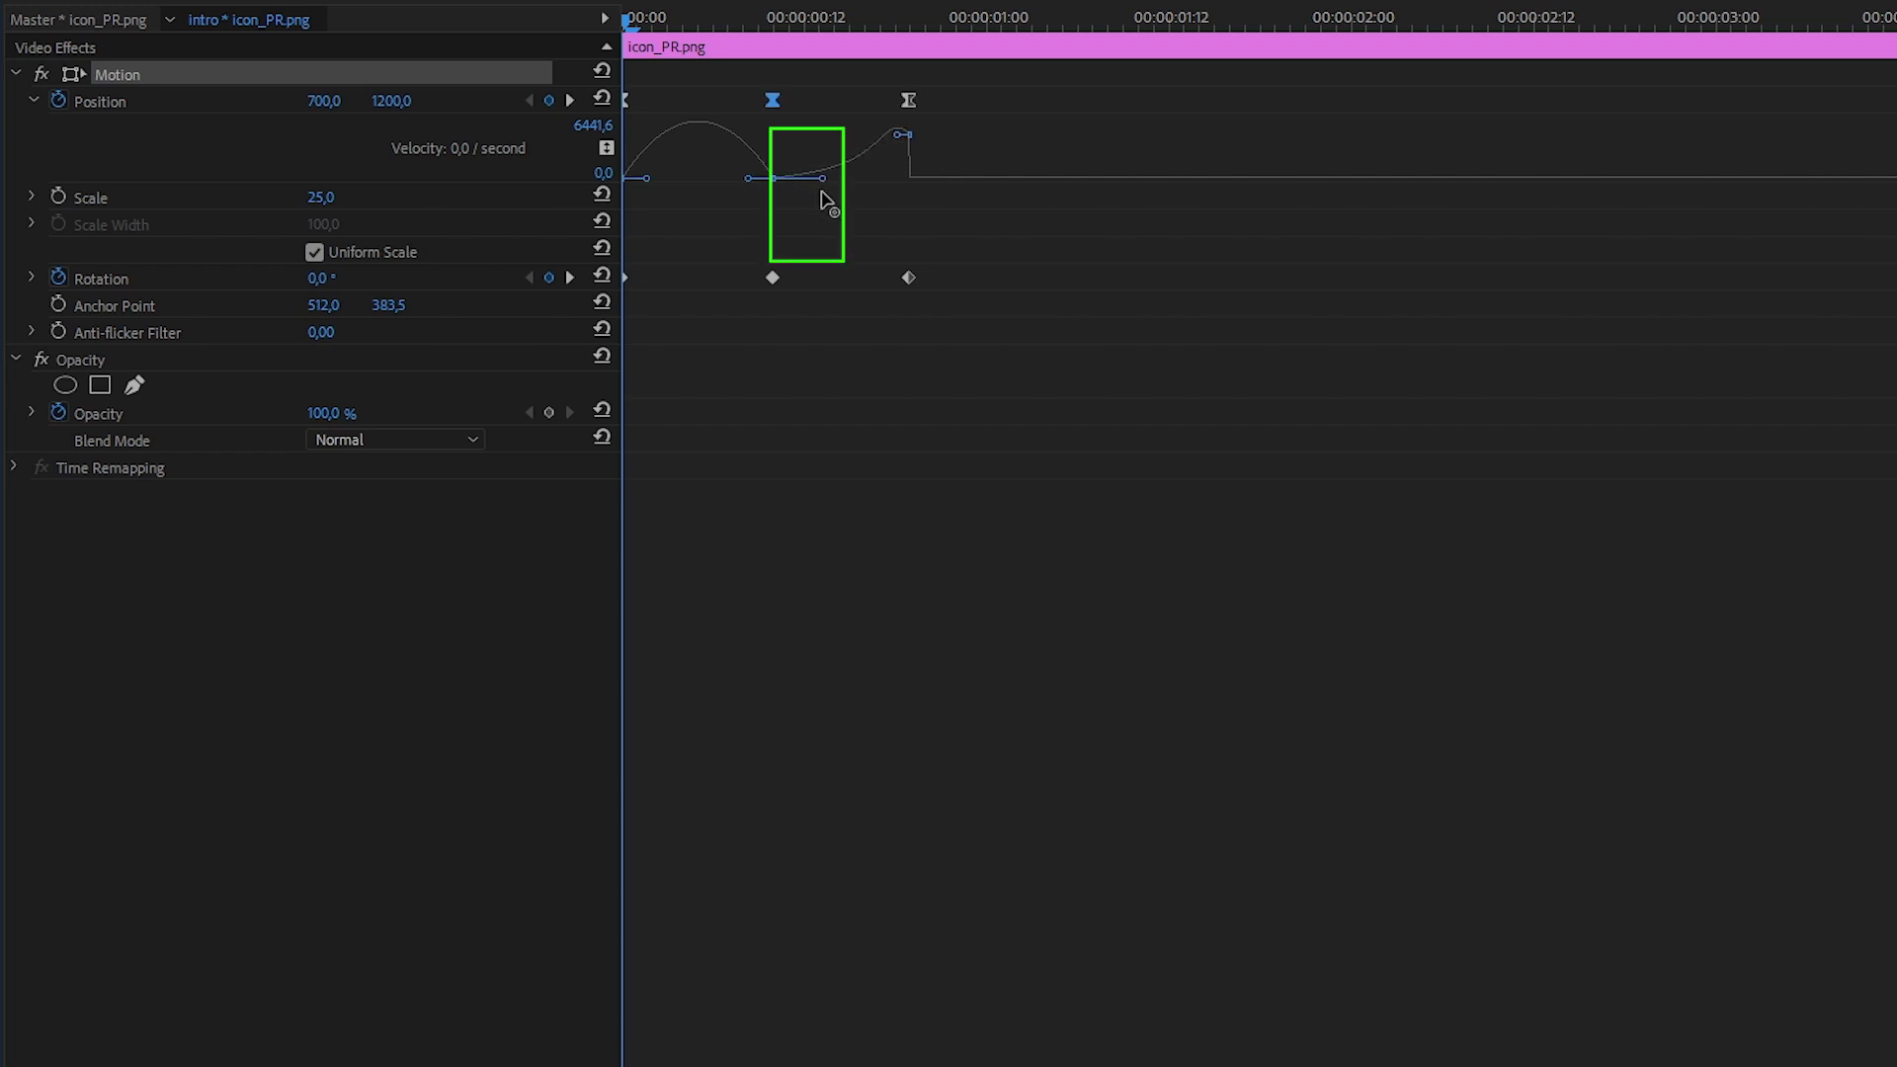
left_click_drag(822, 201, 832, 206)
left_click_drag(891, 139, 905, 139)
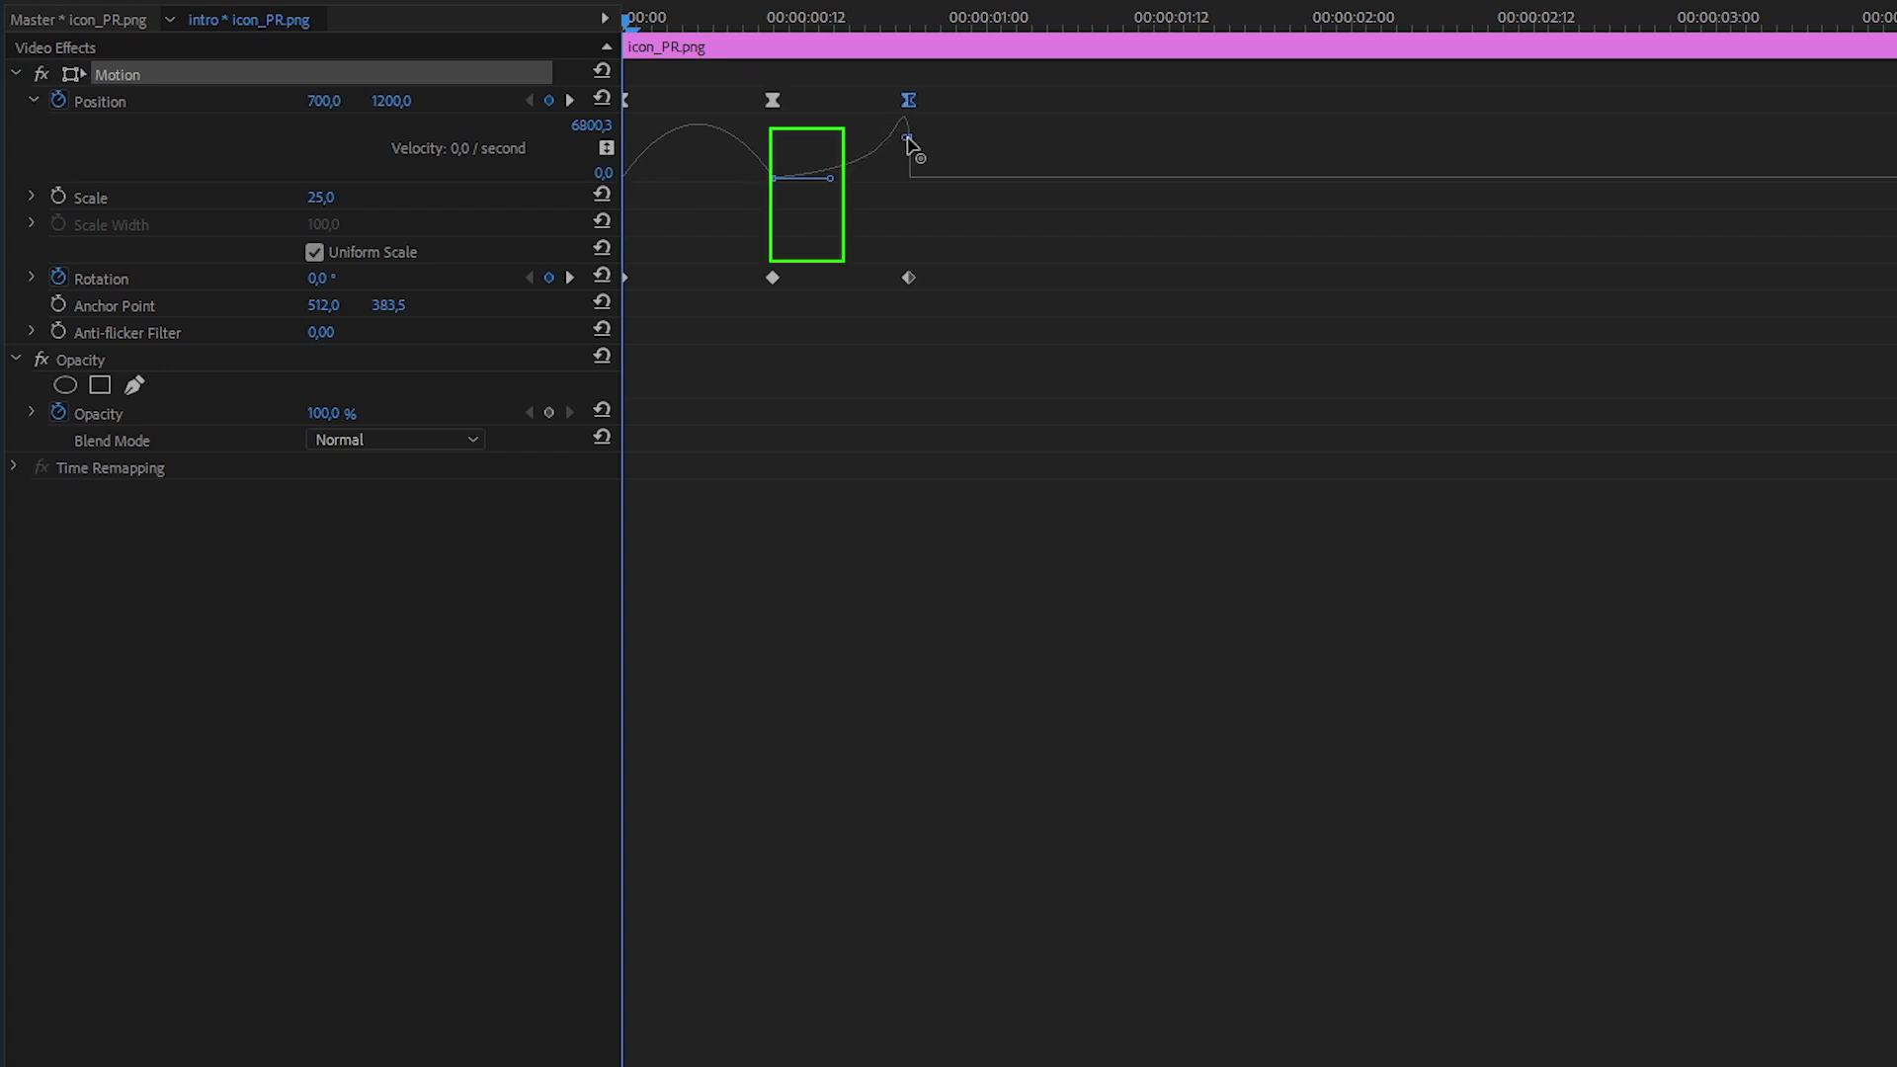
left_click_drag(908, 136, 906, 148)
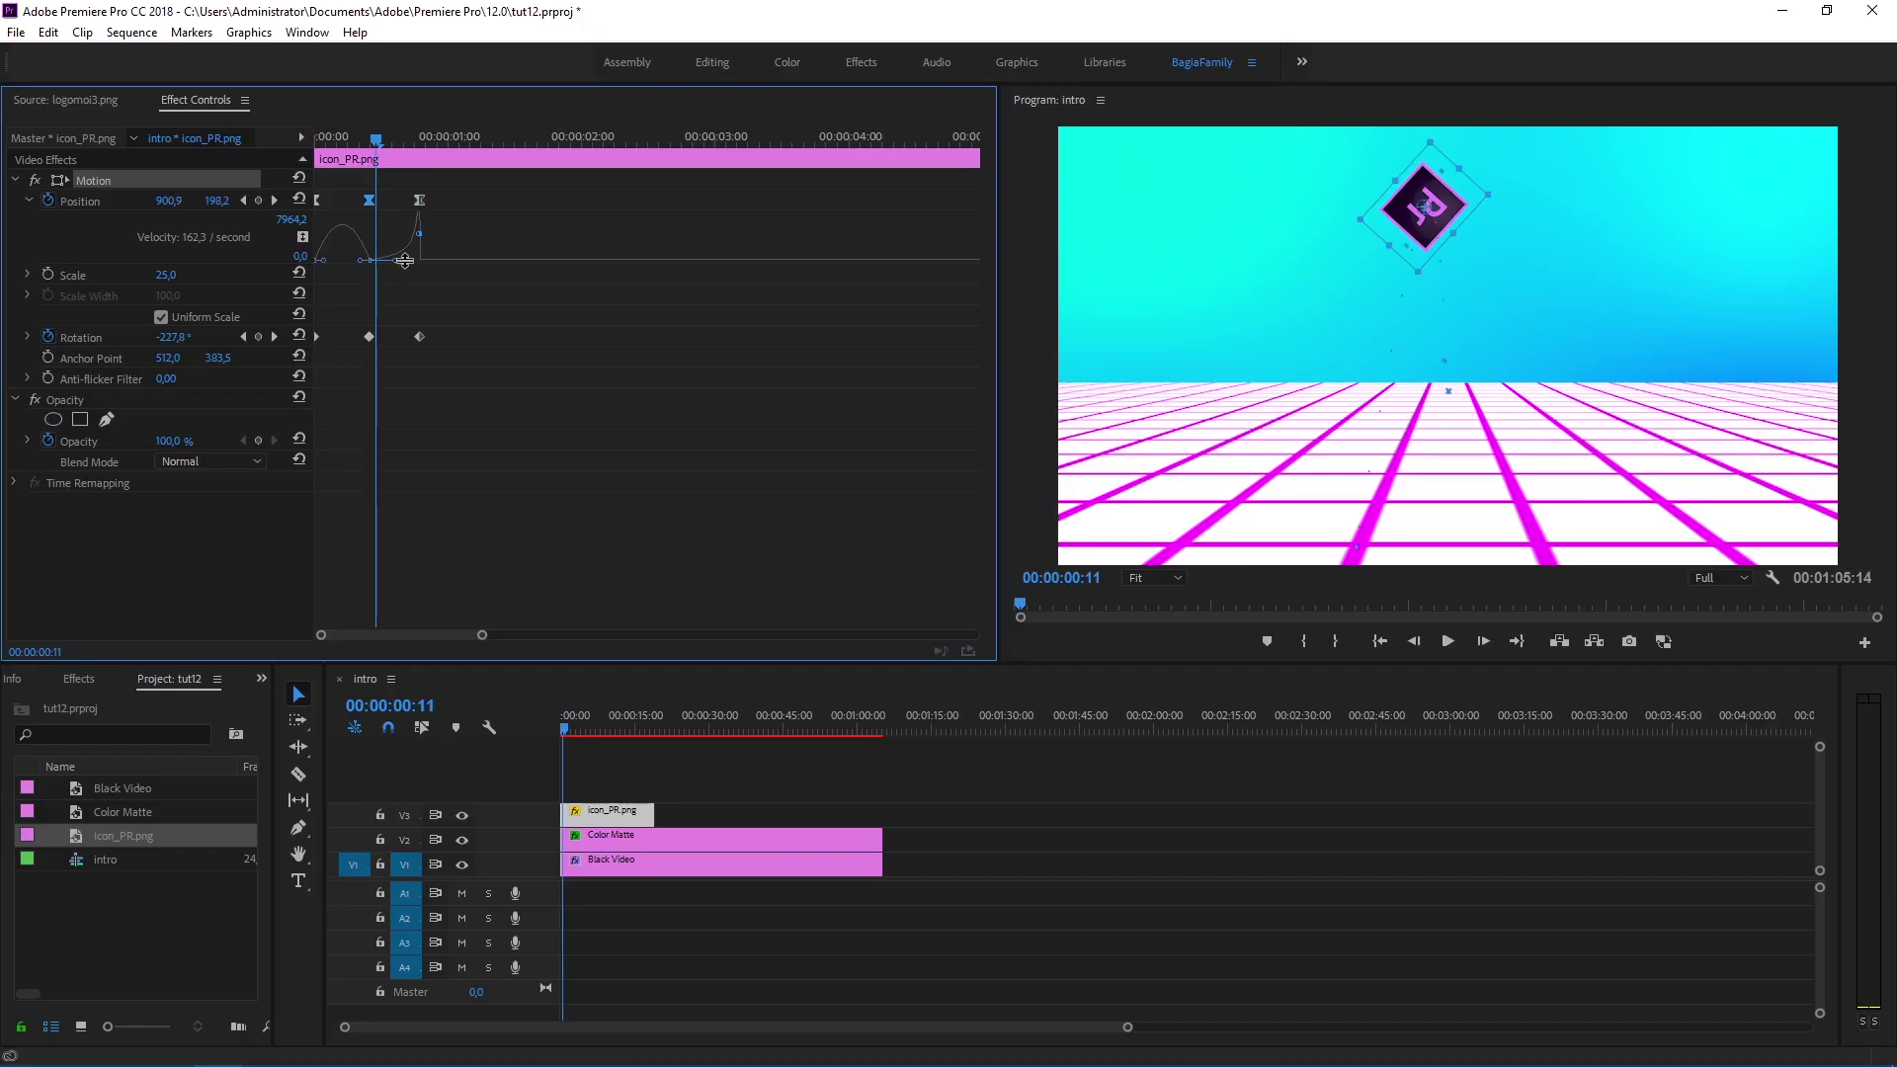
left_click_drag(416, 259, 421, 248)
Step: Play the eased Premiere icon animation from the beginning to check its motion
left_click_drag(375, 148, 317, 146)
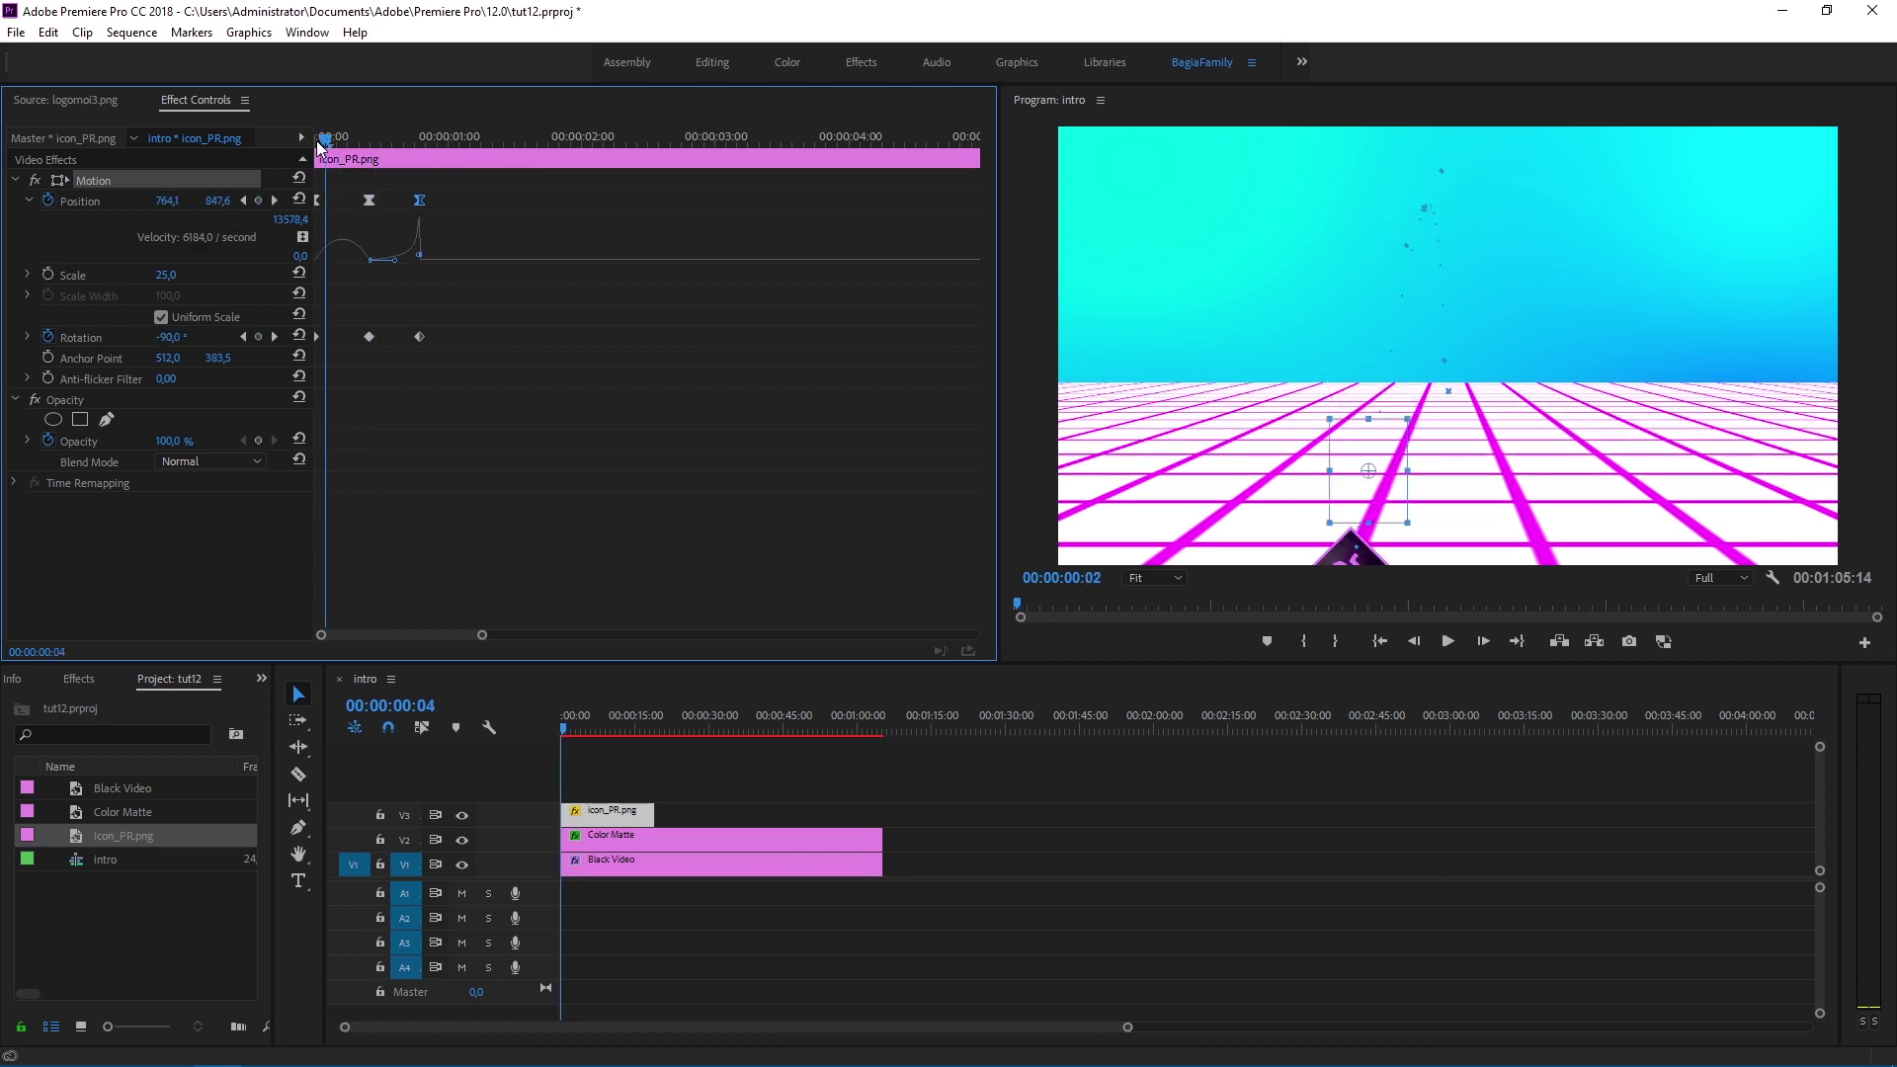
left_click(1444, 642)
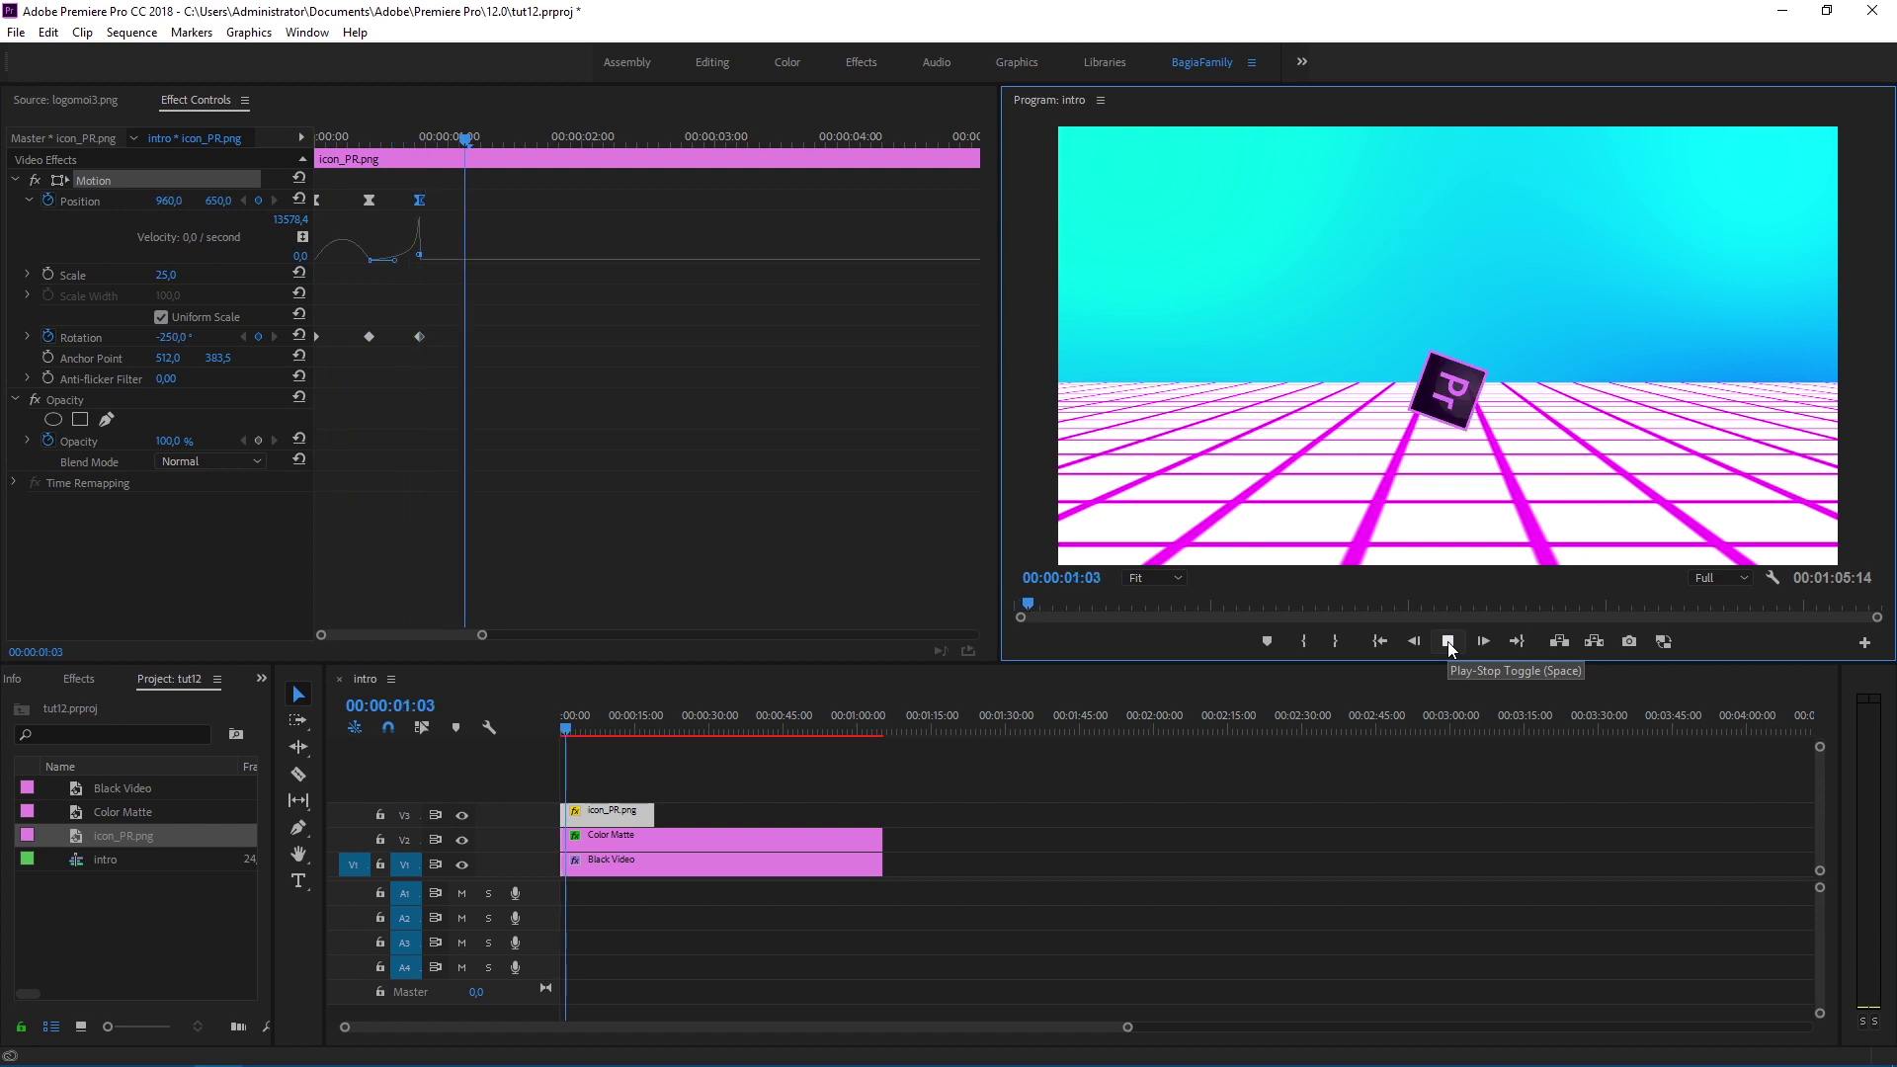
left_click(1449, 644)
Step: Import icon_AE.png from the intro_animate folder and place it above icon_PR.png on track V4 at 00:00:00:20
left_click(421, 148)
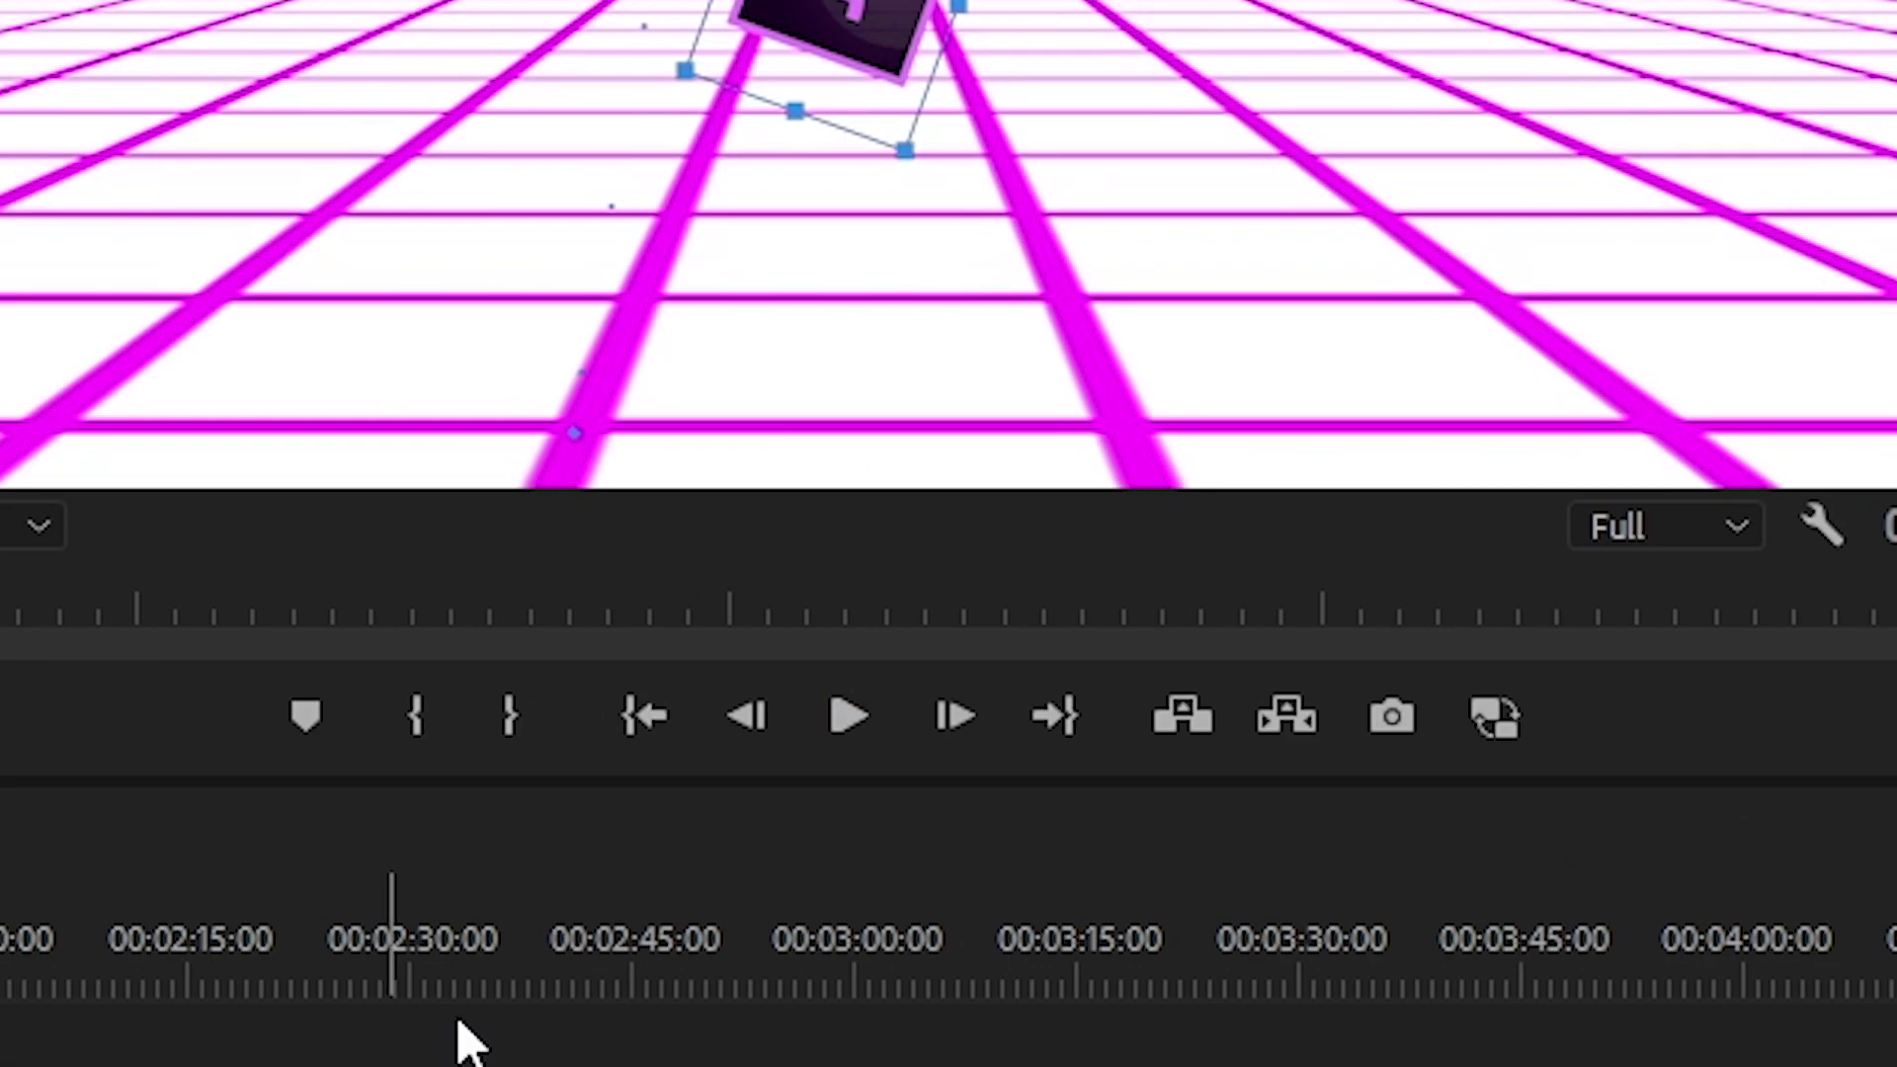
left_click(1485, 640)
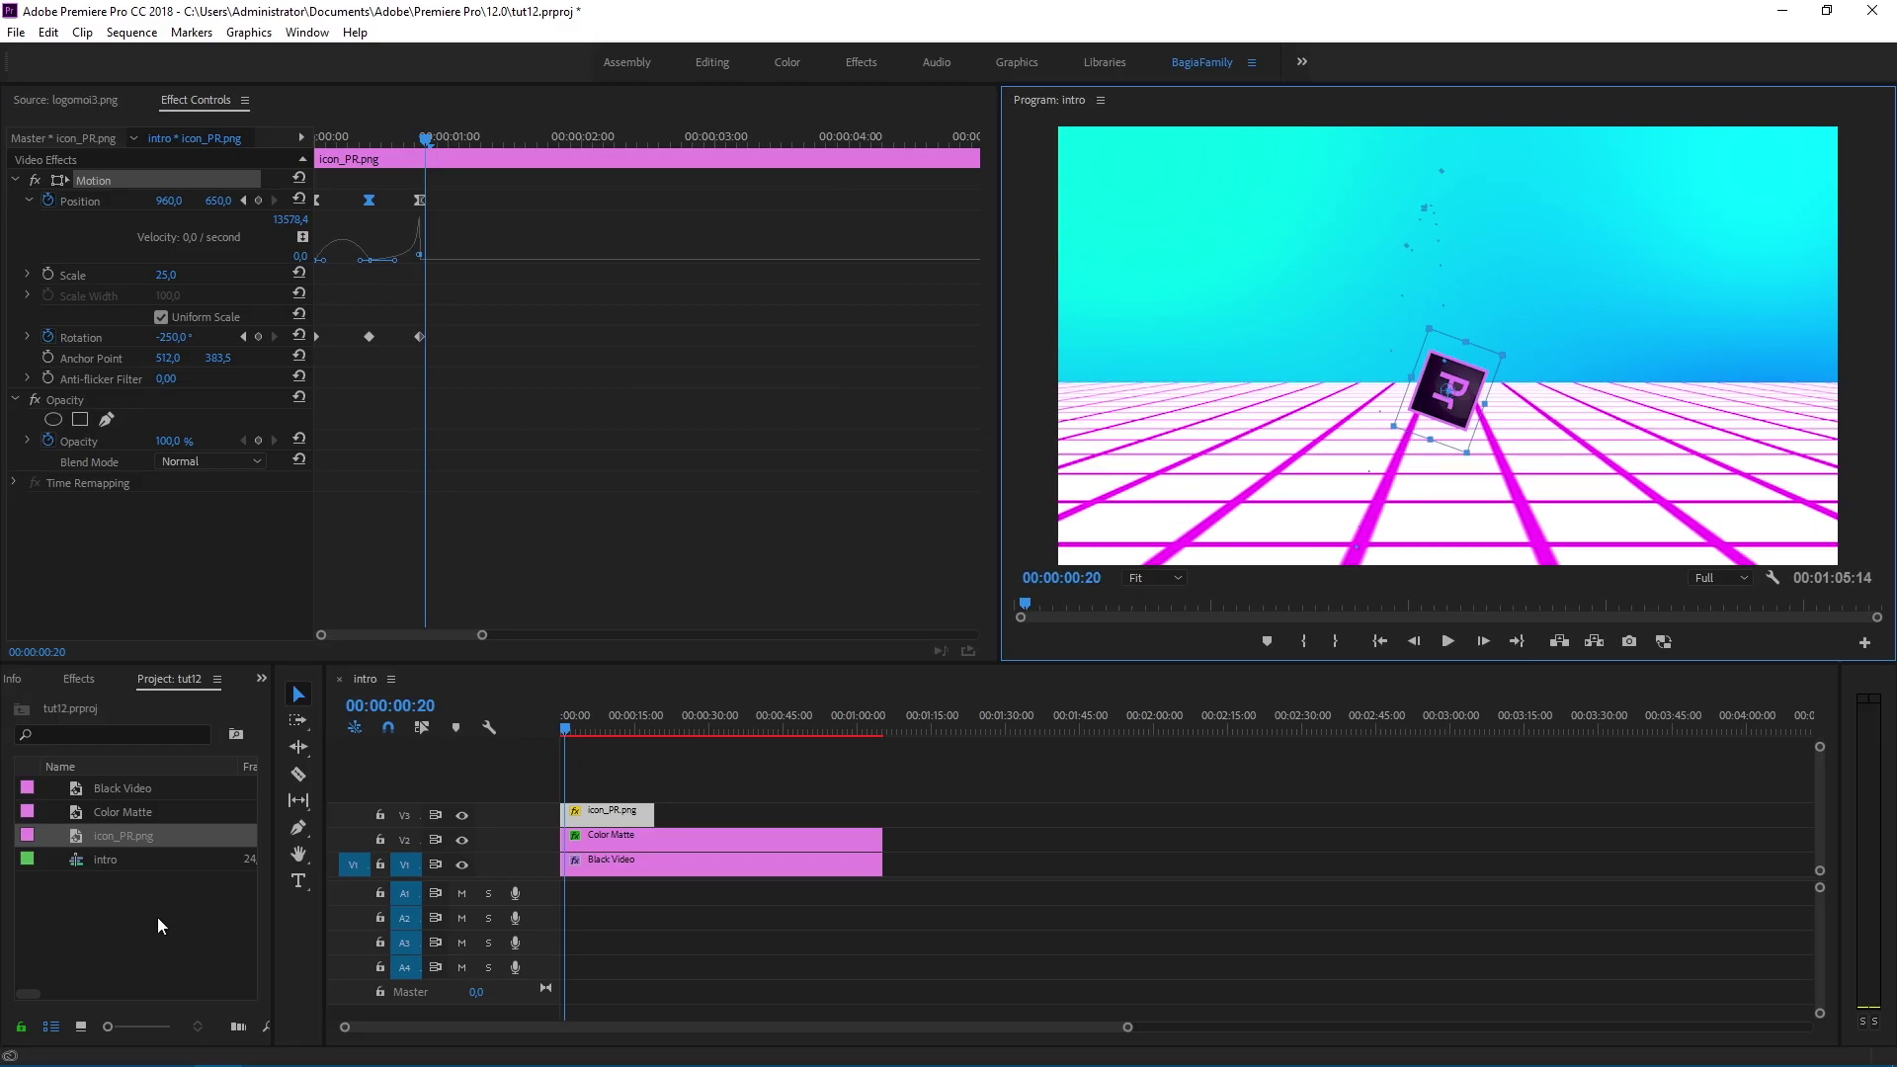
double_click(140, 923)
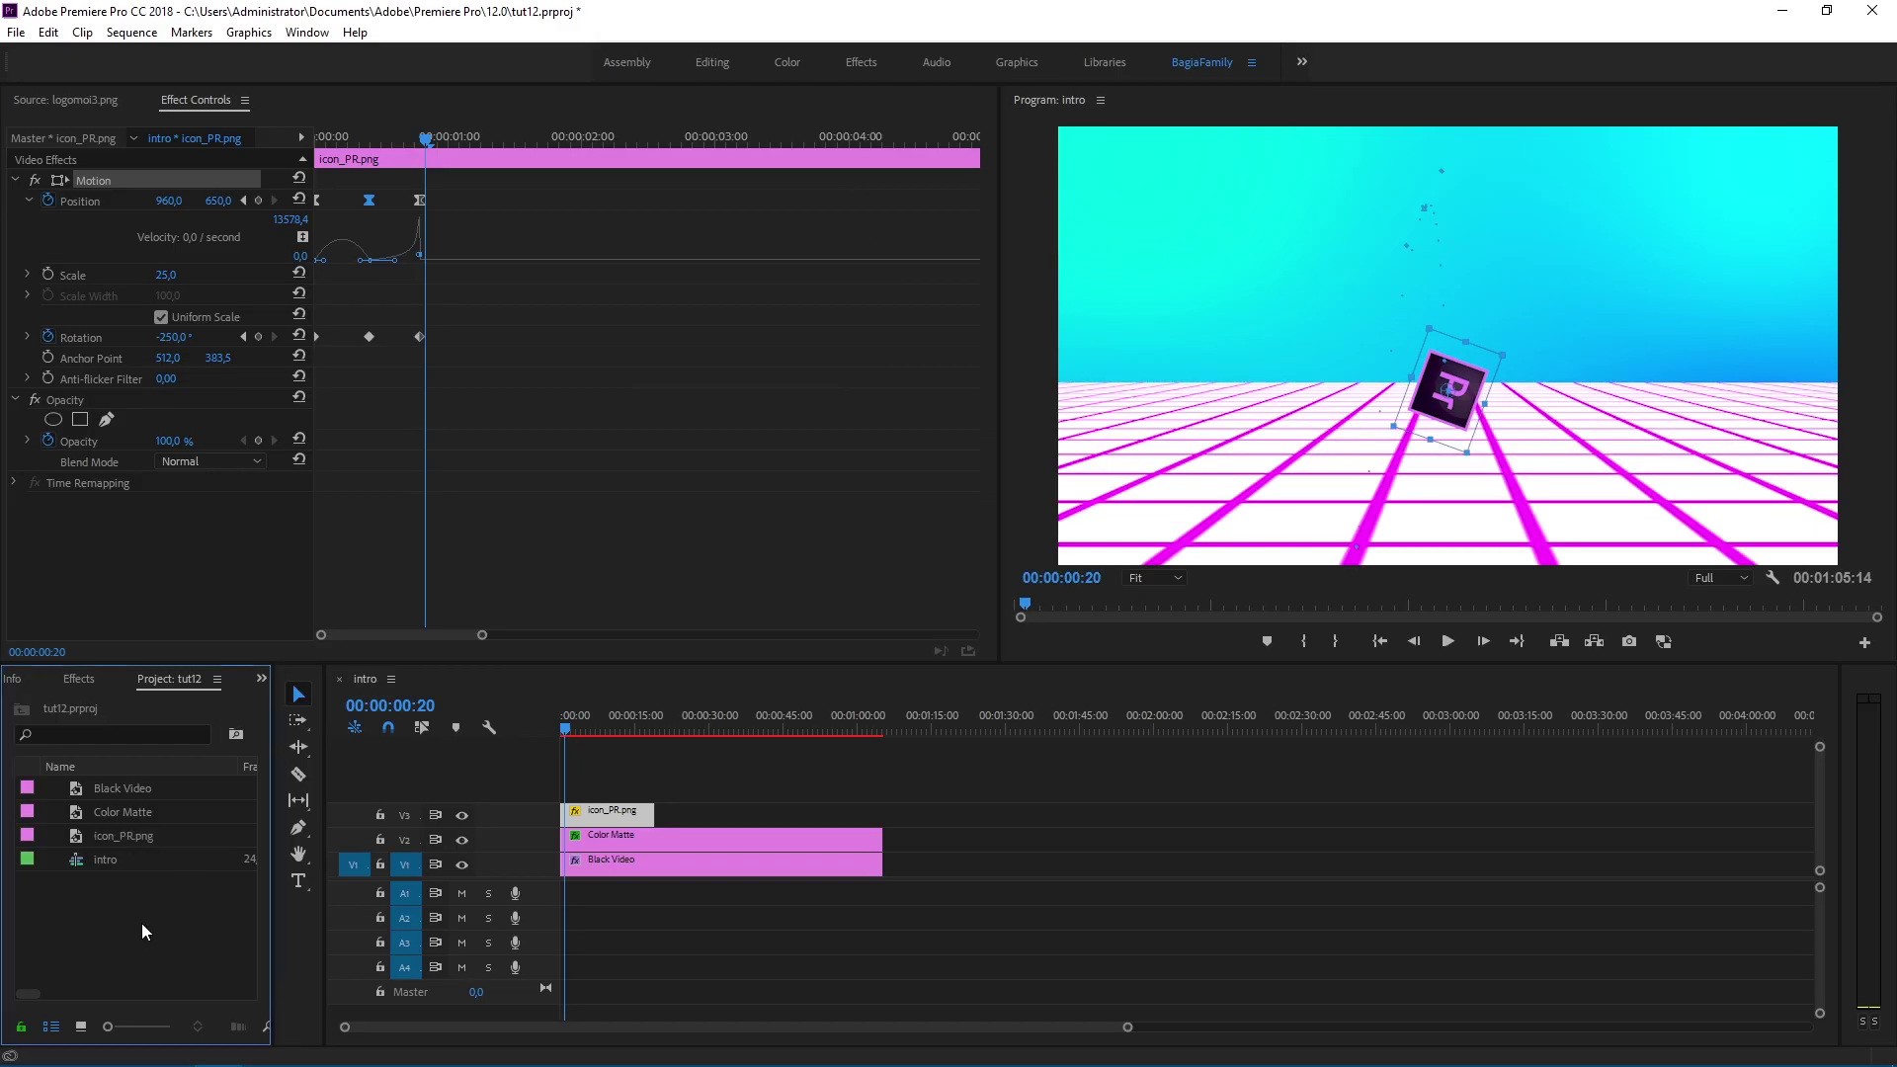
left_click(226, 235)
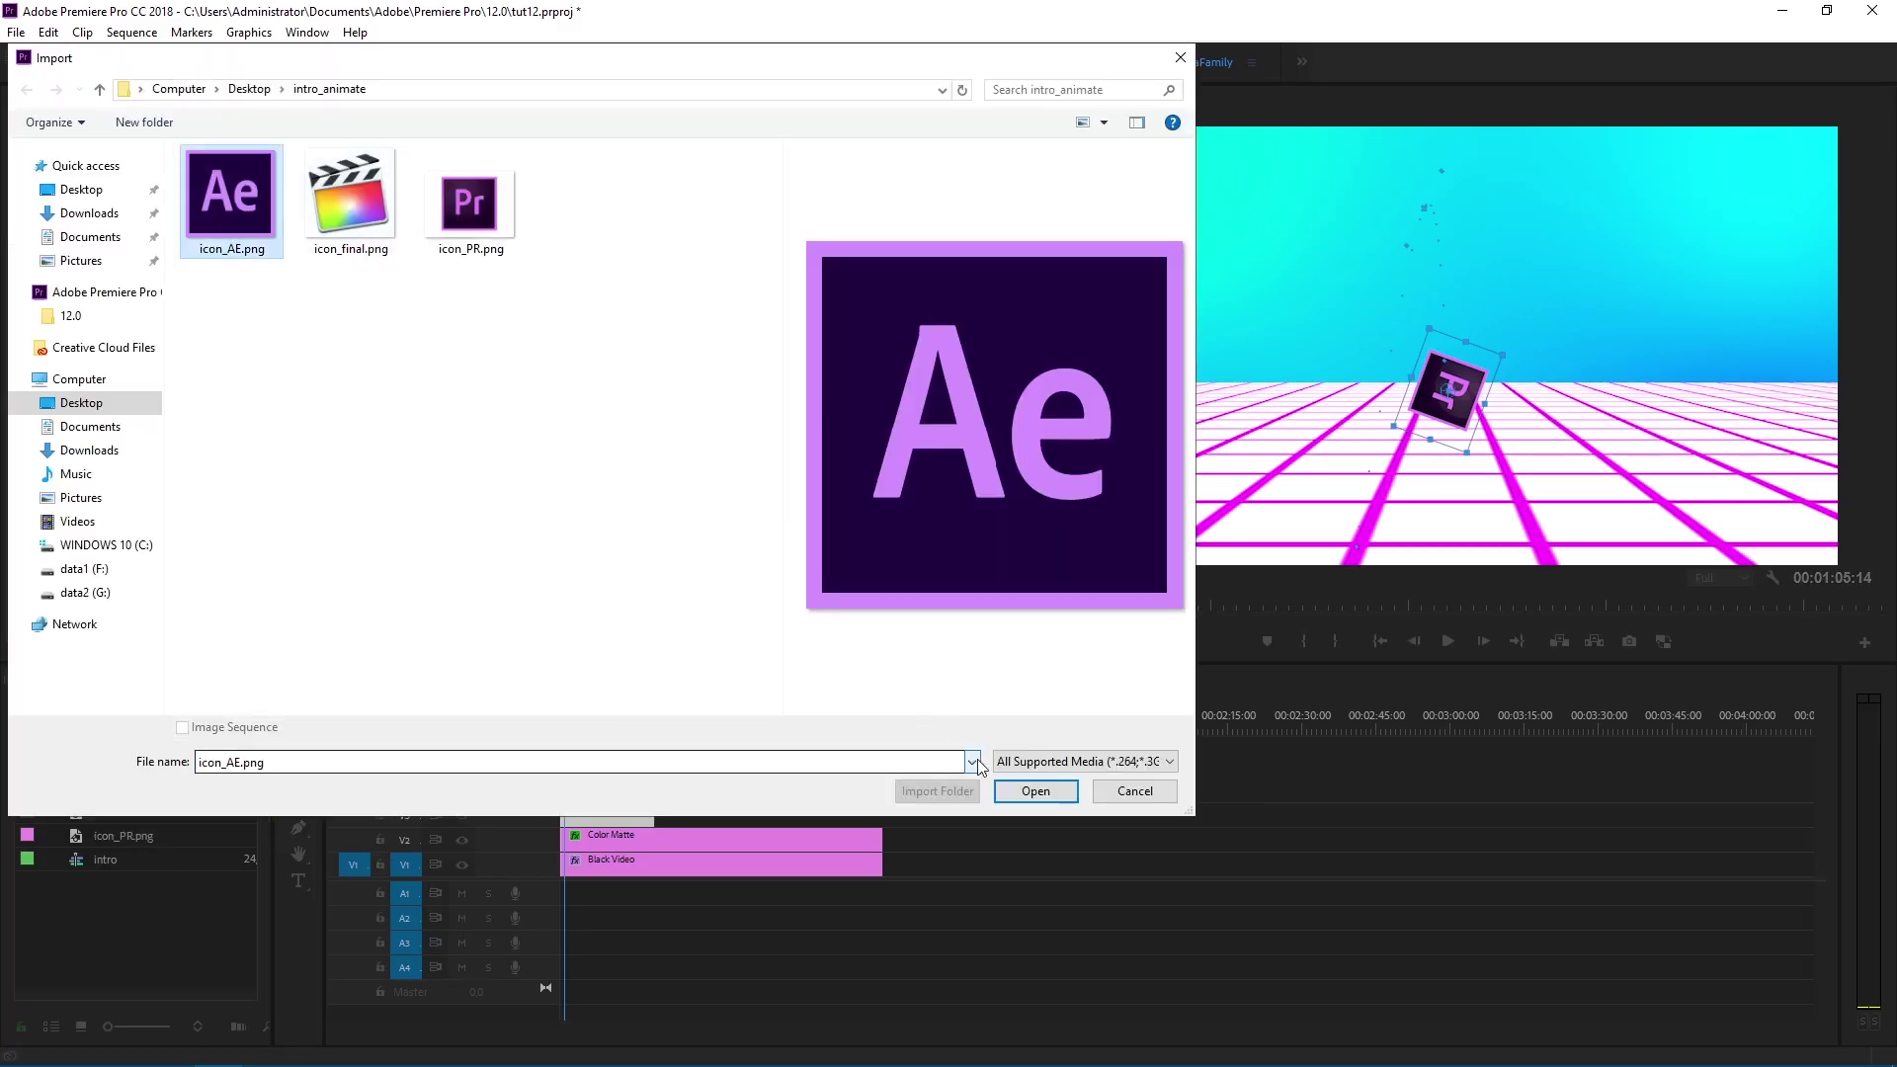
left_click(1033, 791)
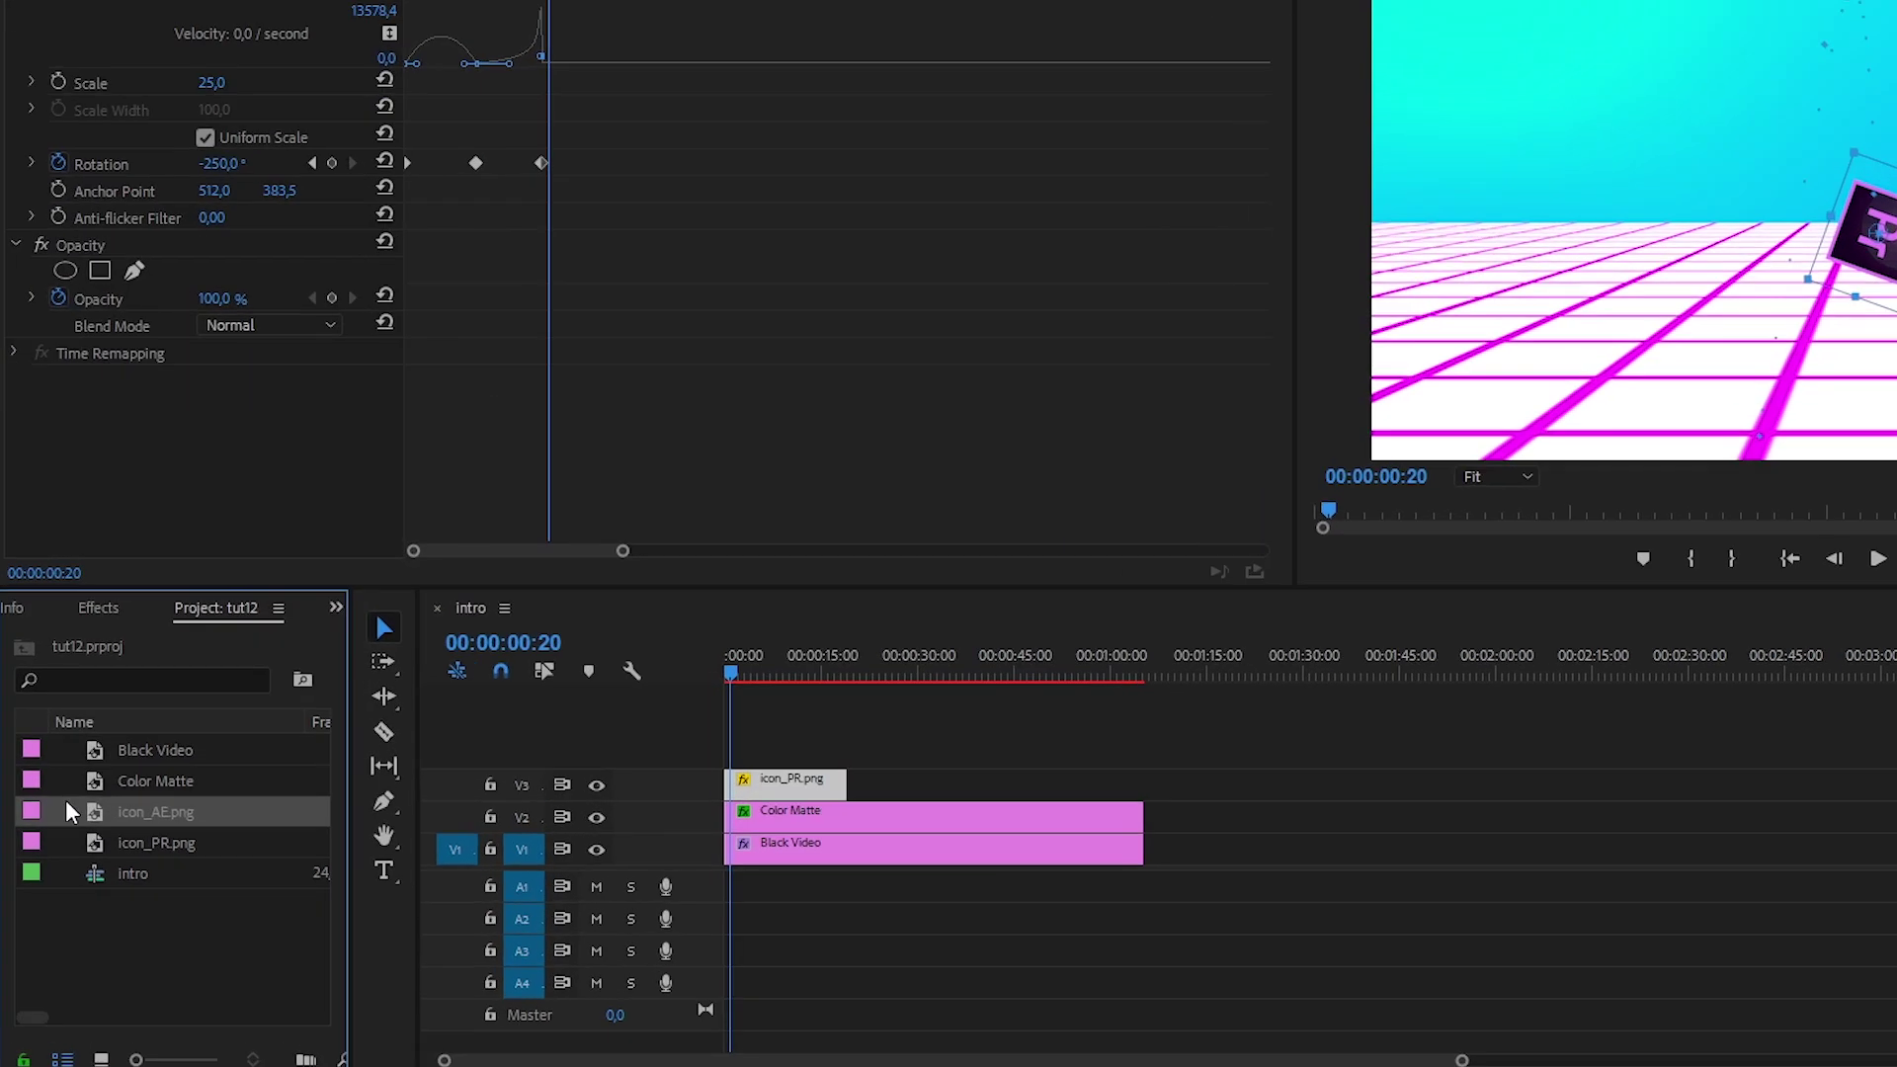
left_click_drag(87, 822, 743, 752)
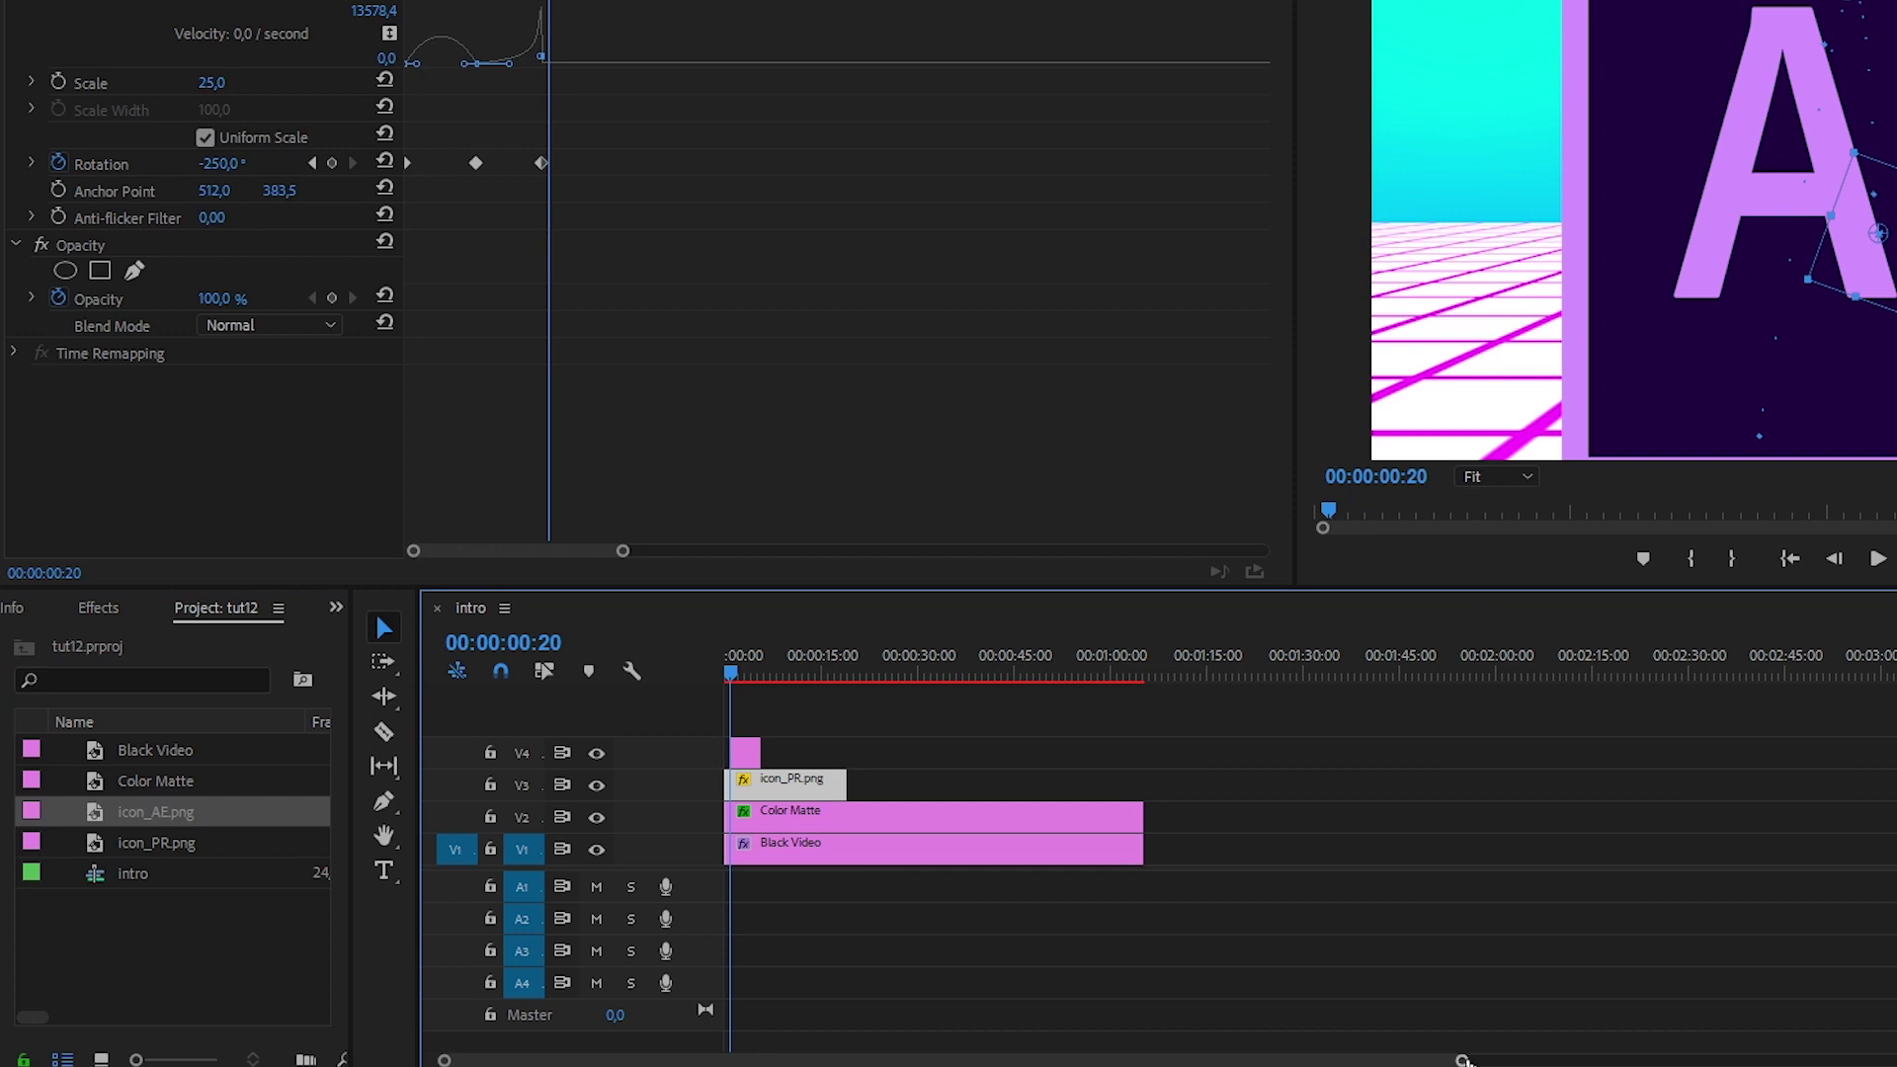
Step: Trim the end of the icon_PR.png clip to 00:00:00:20, where icon_AE.png starts
left_click_drag(1463, 1060, 849, 1060)
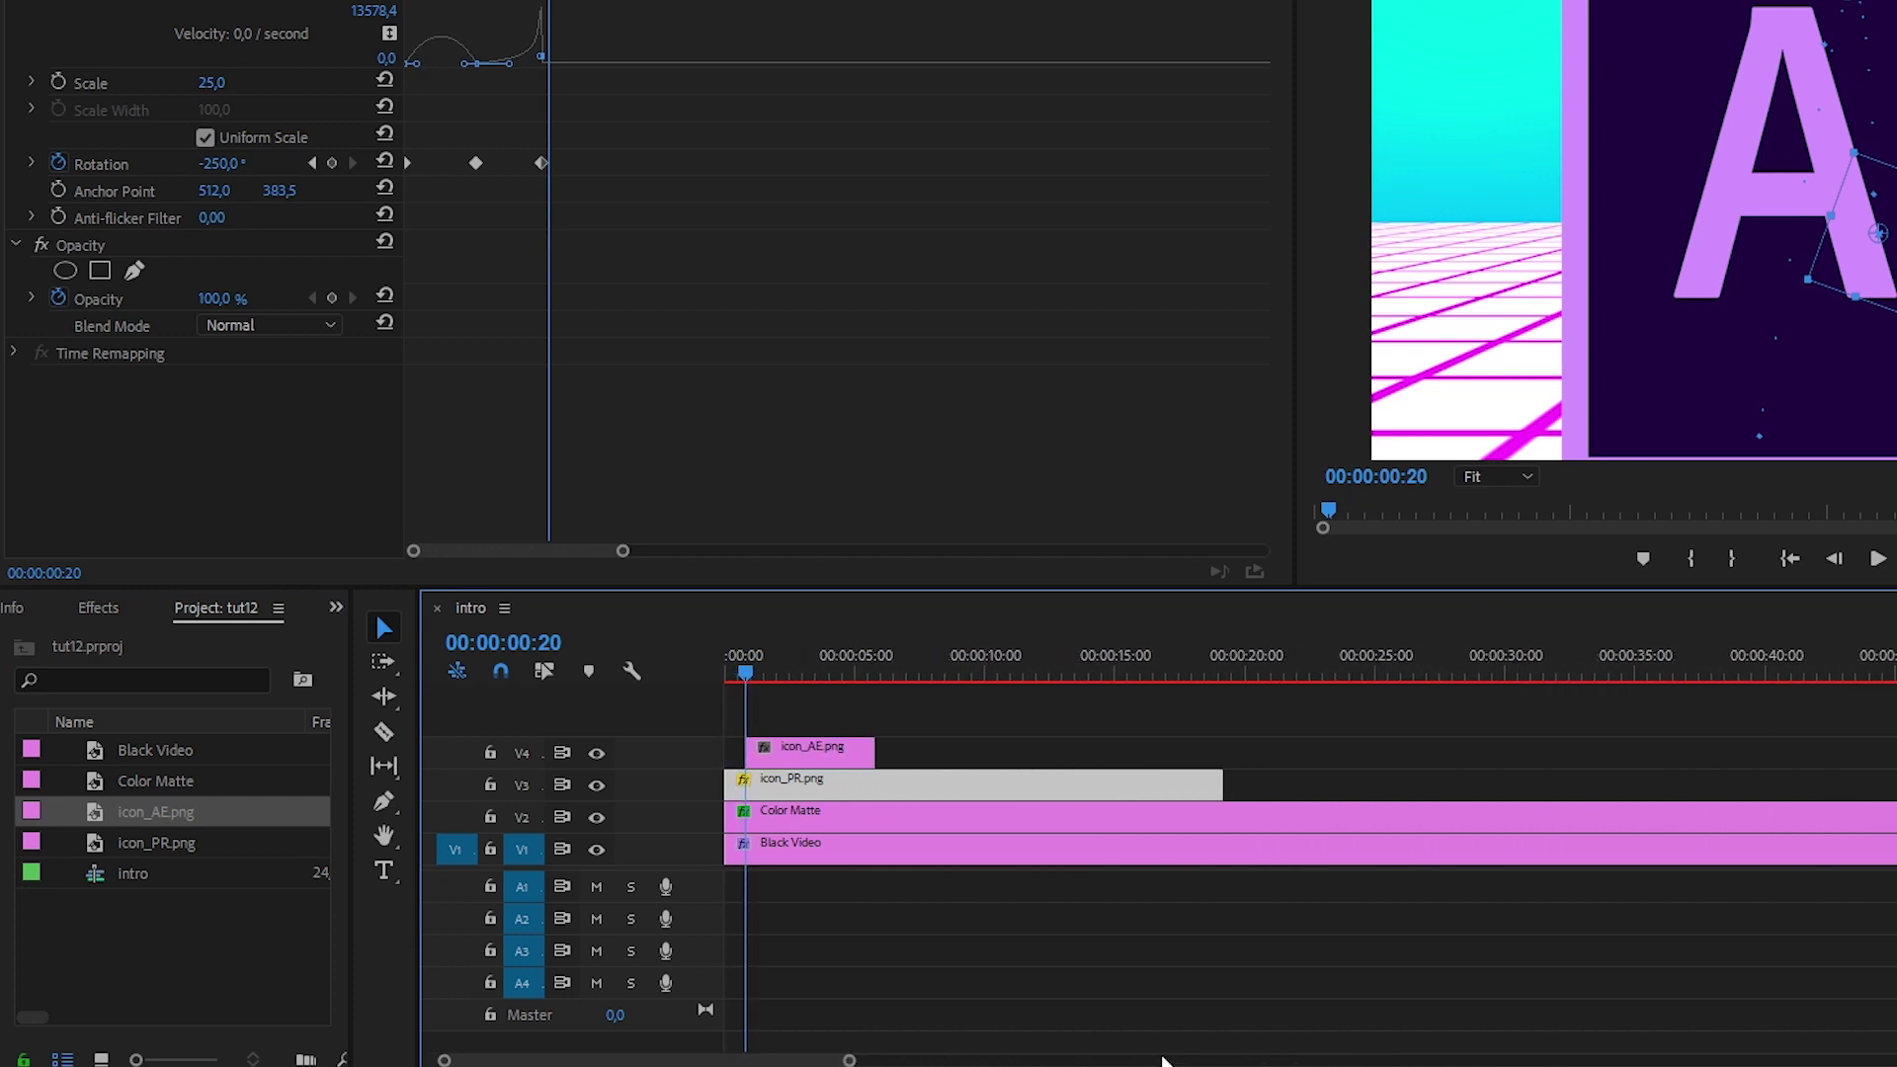
left_click_drag(1222, 781, 744, 795)
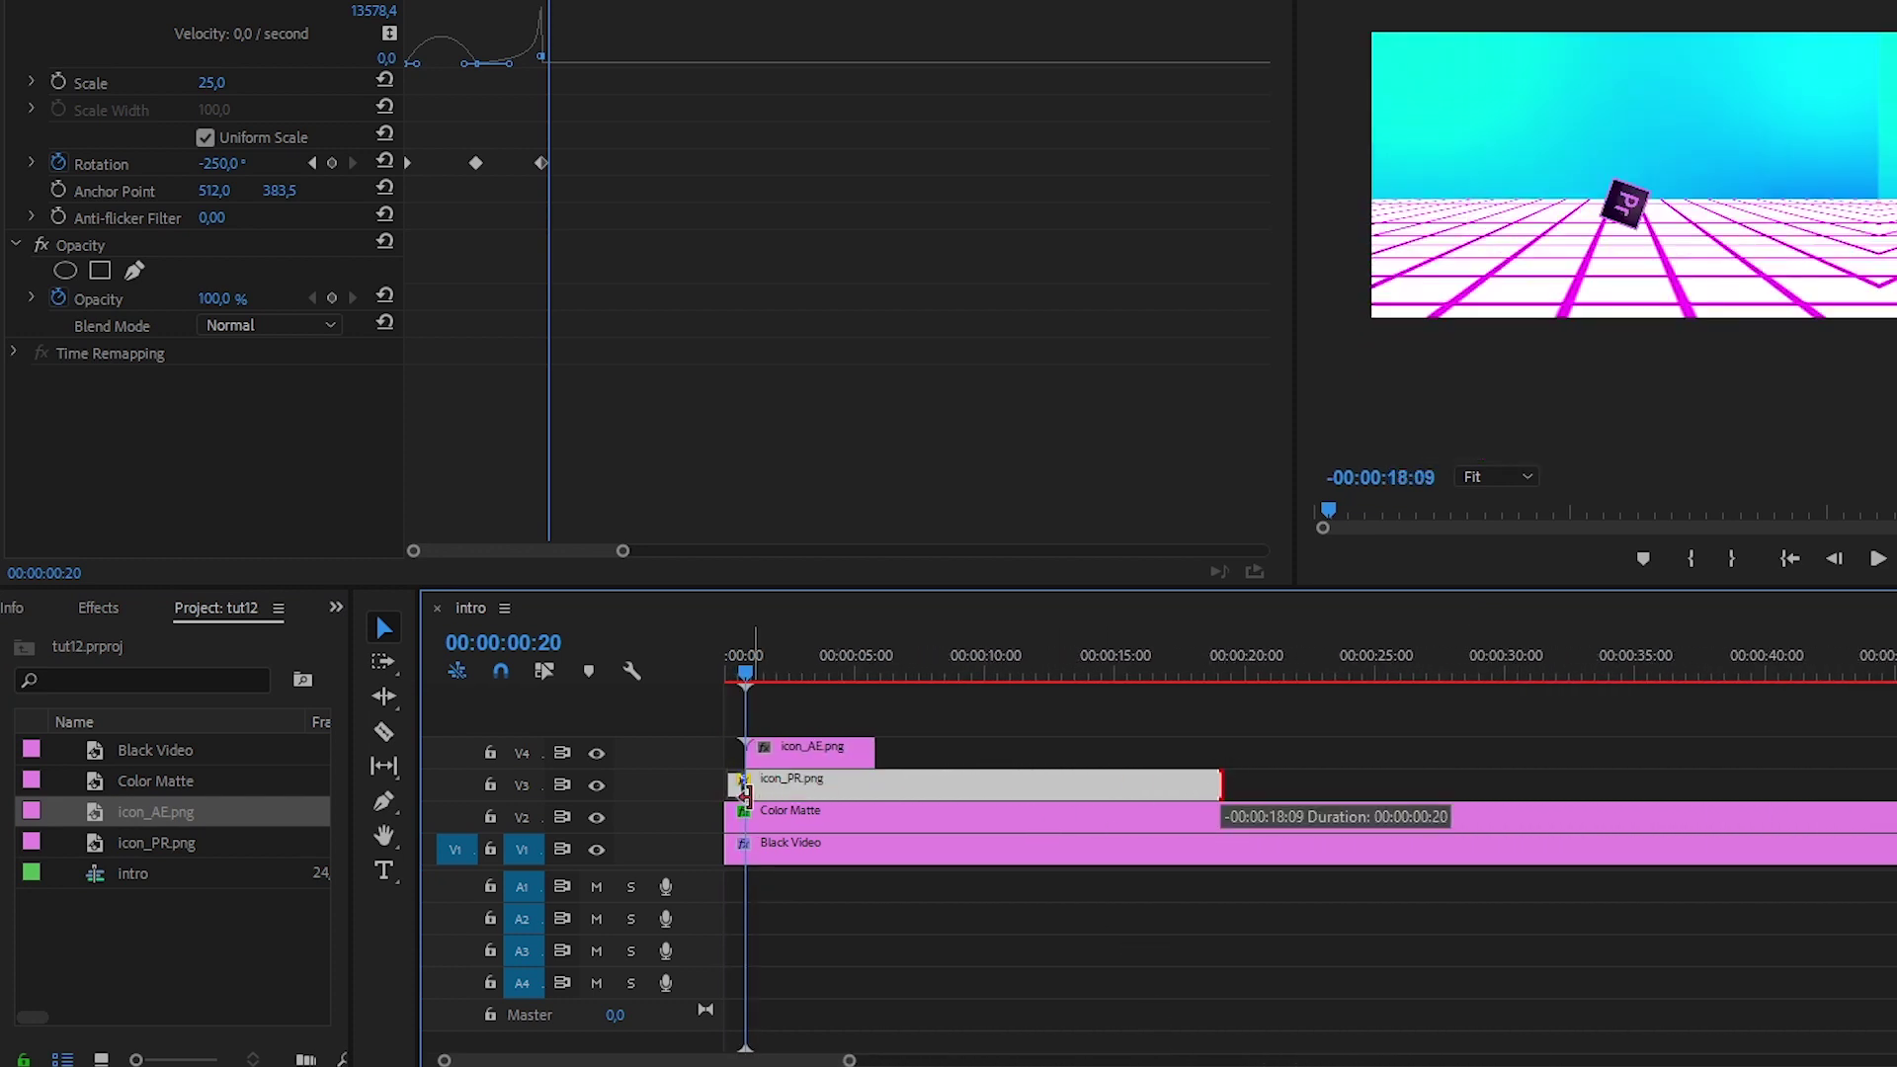
Step: Scale the After Effects icon to 22 and move its clip to track V3 directly behind the icon_PR.png clip
left_click(808, 756)
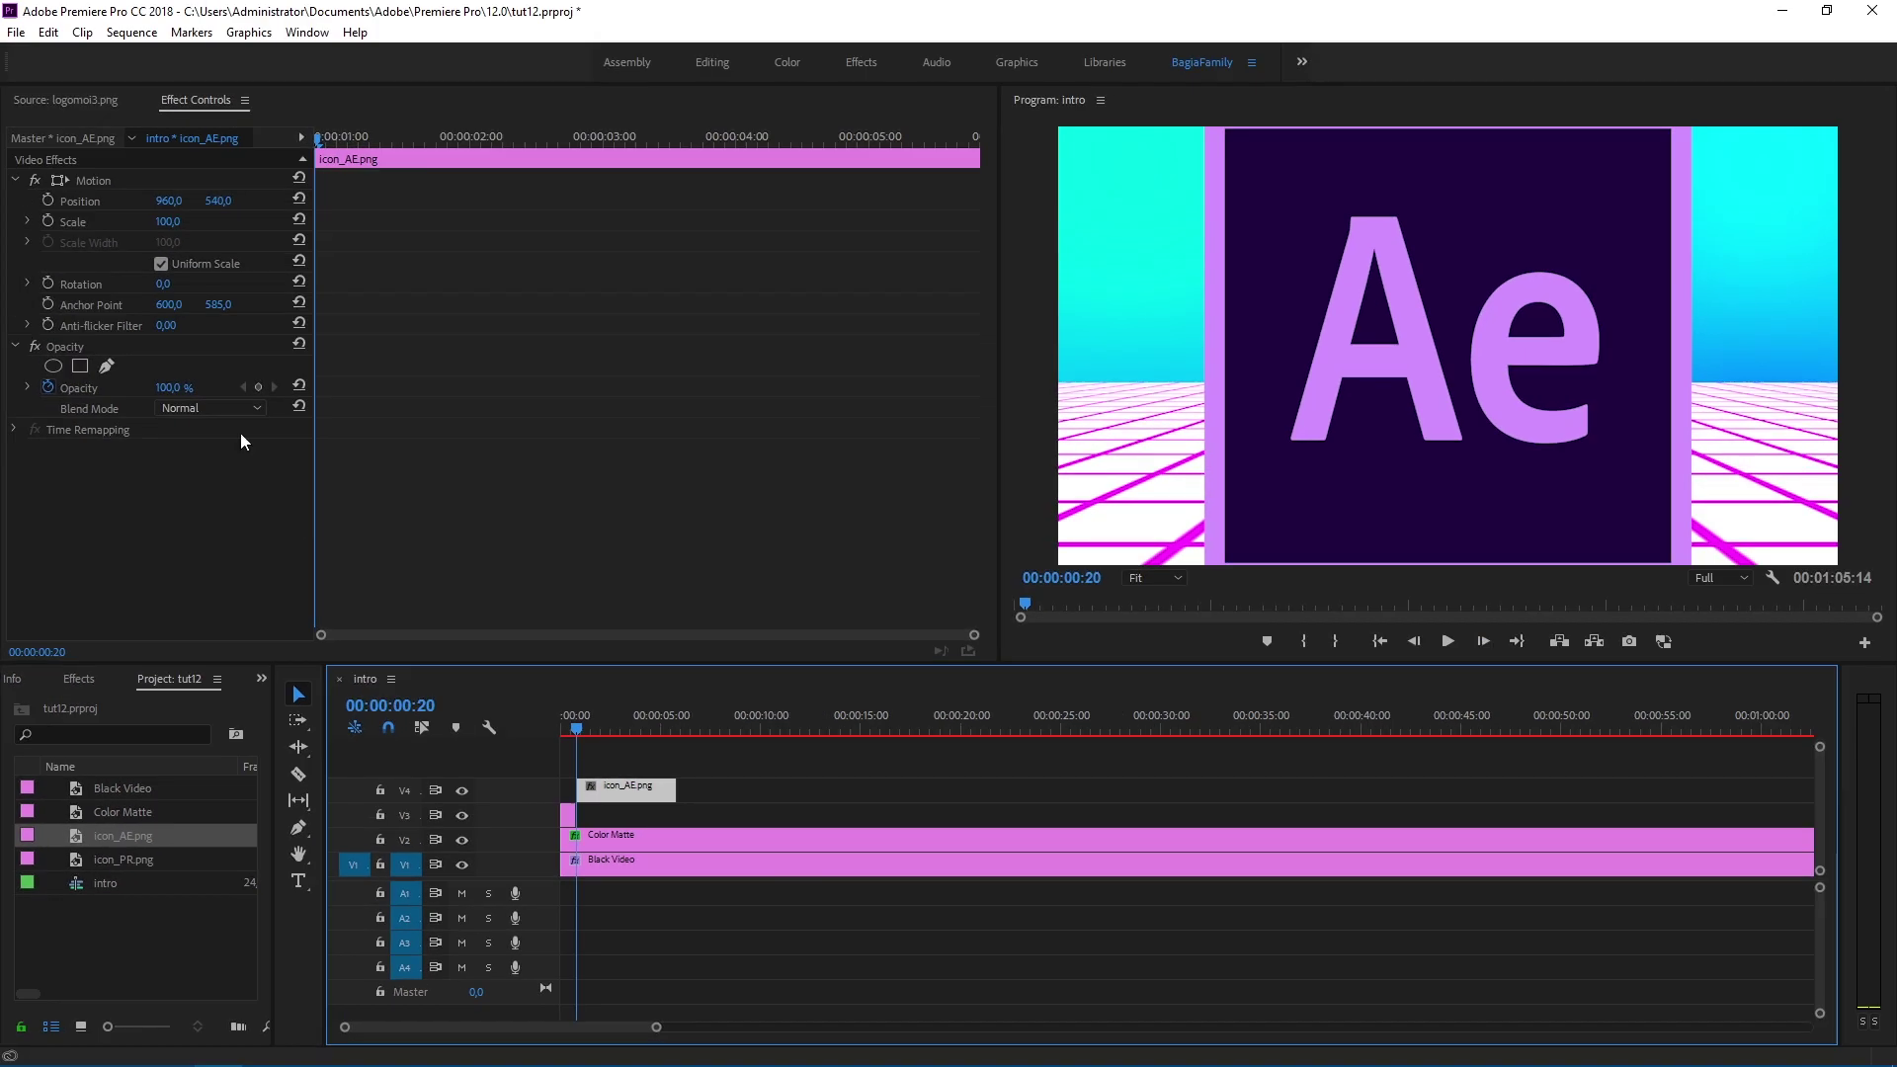
left_click_drag(168, 221, 91, 221)
left_click(656, 790)
key("equal")
left_click_drag(658, 791, 664, 816)
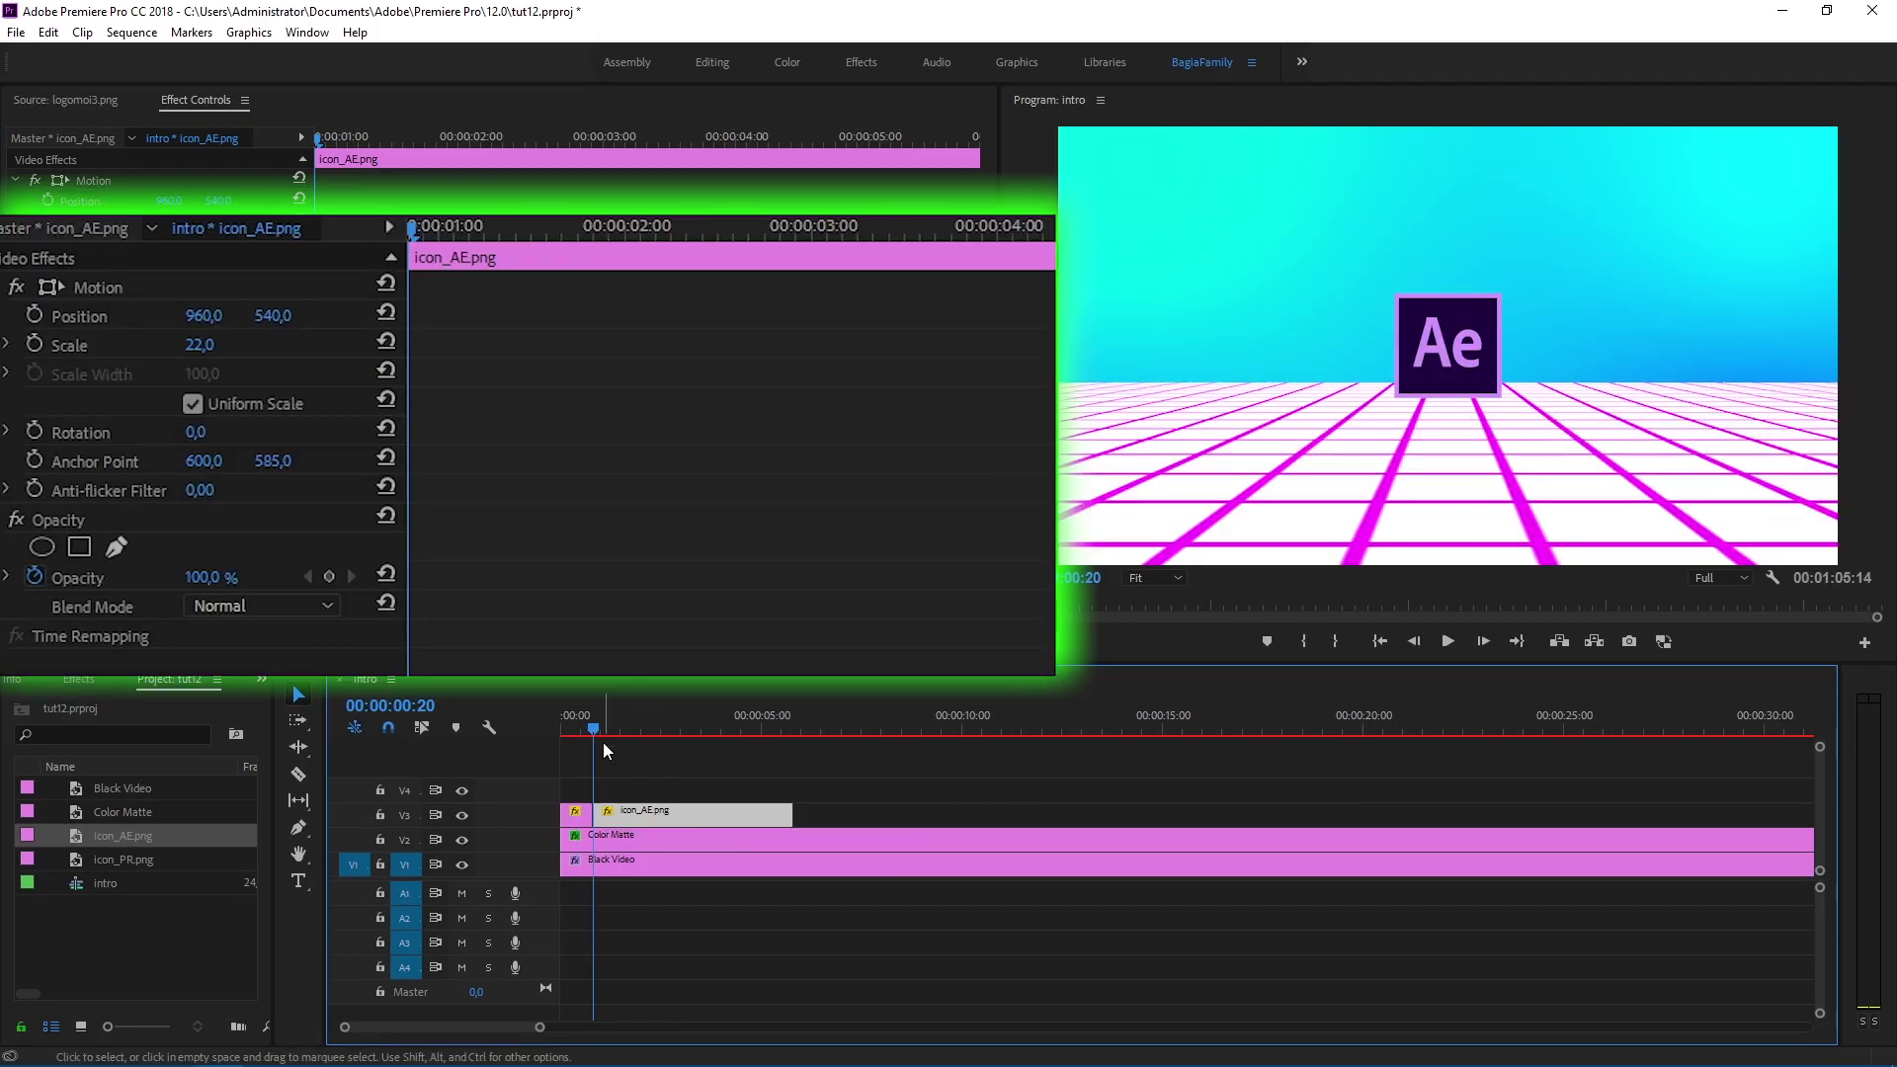
Step: Set the After Effects icon's scale to 17
left_click_drag(598, 729, 595, 729)
left_click(208, 352)
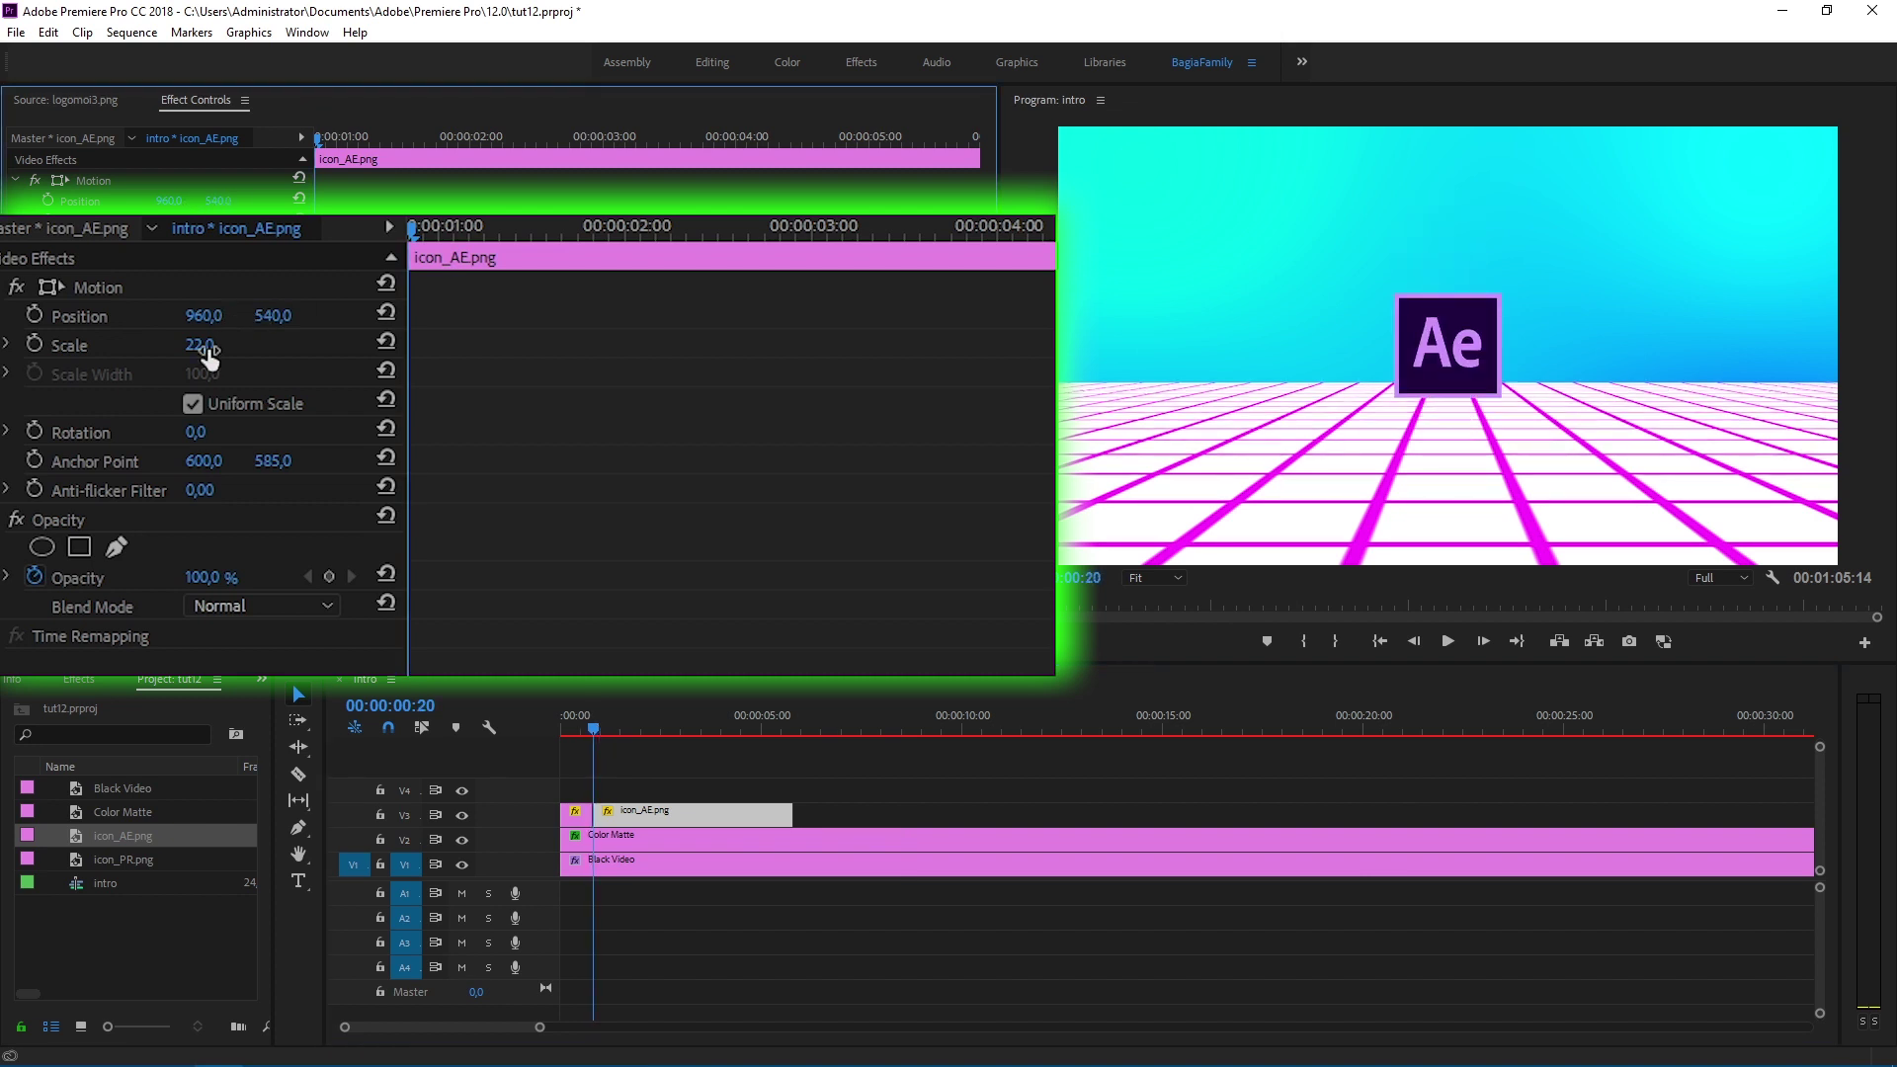
left_click(208, 348)
type("17")
key("Return")
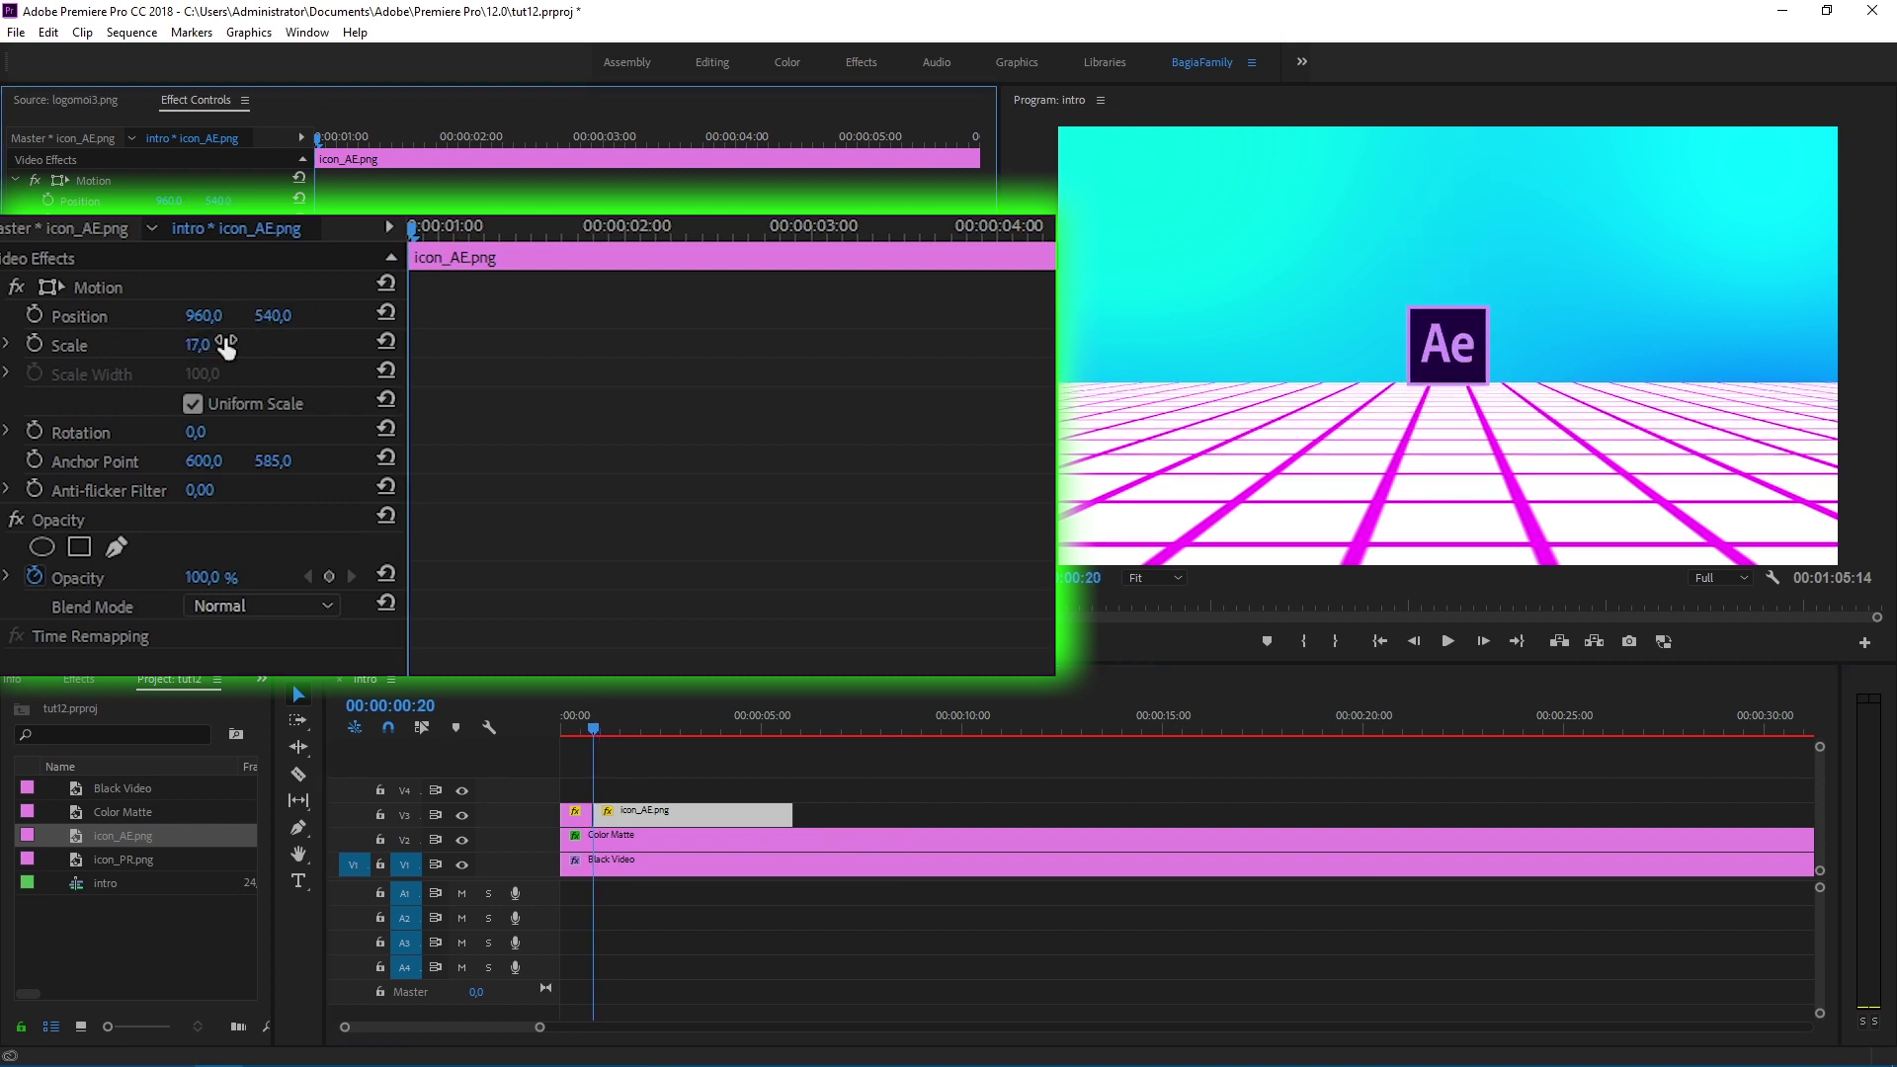
Step: Set the After Effects icon's position to 960, 650 to match the Premiere icon's final position
left_click(583, 820)
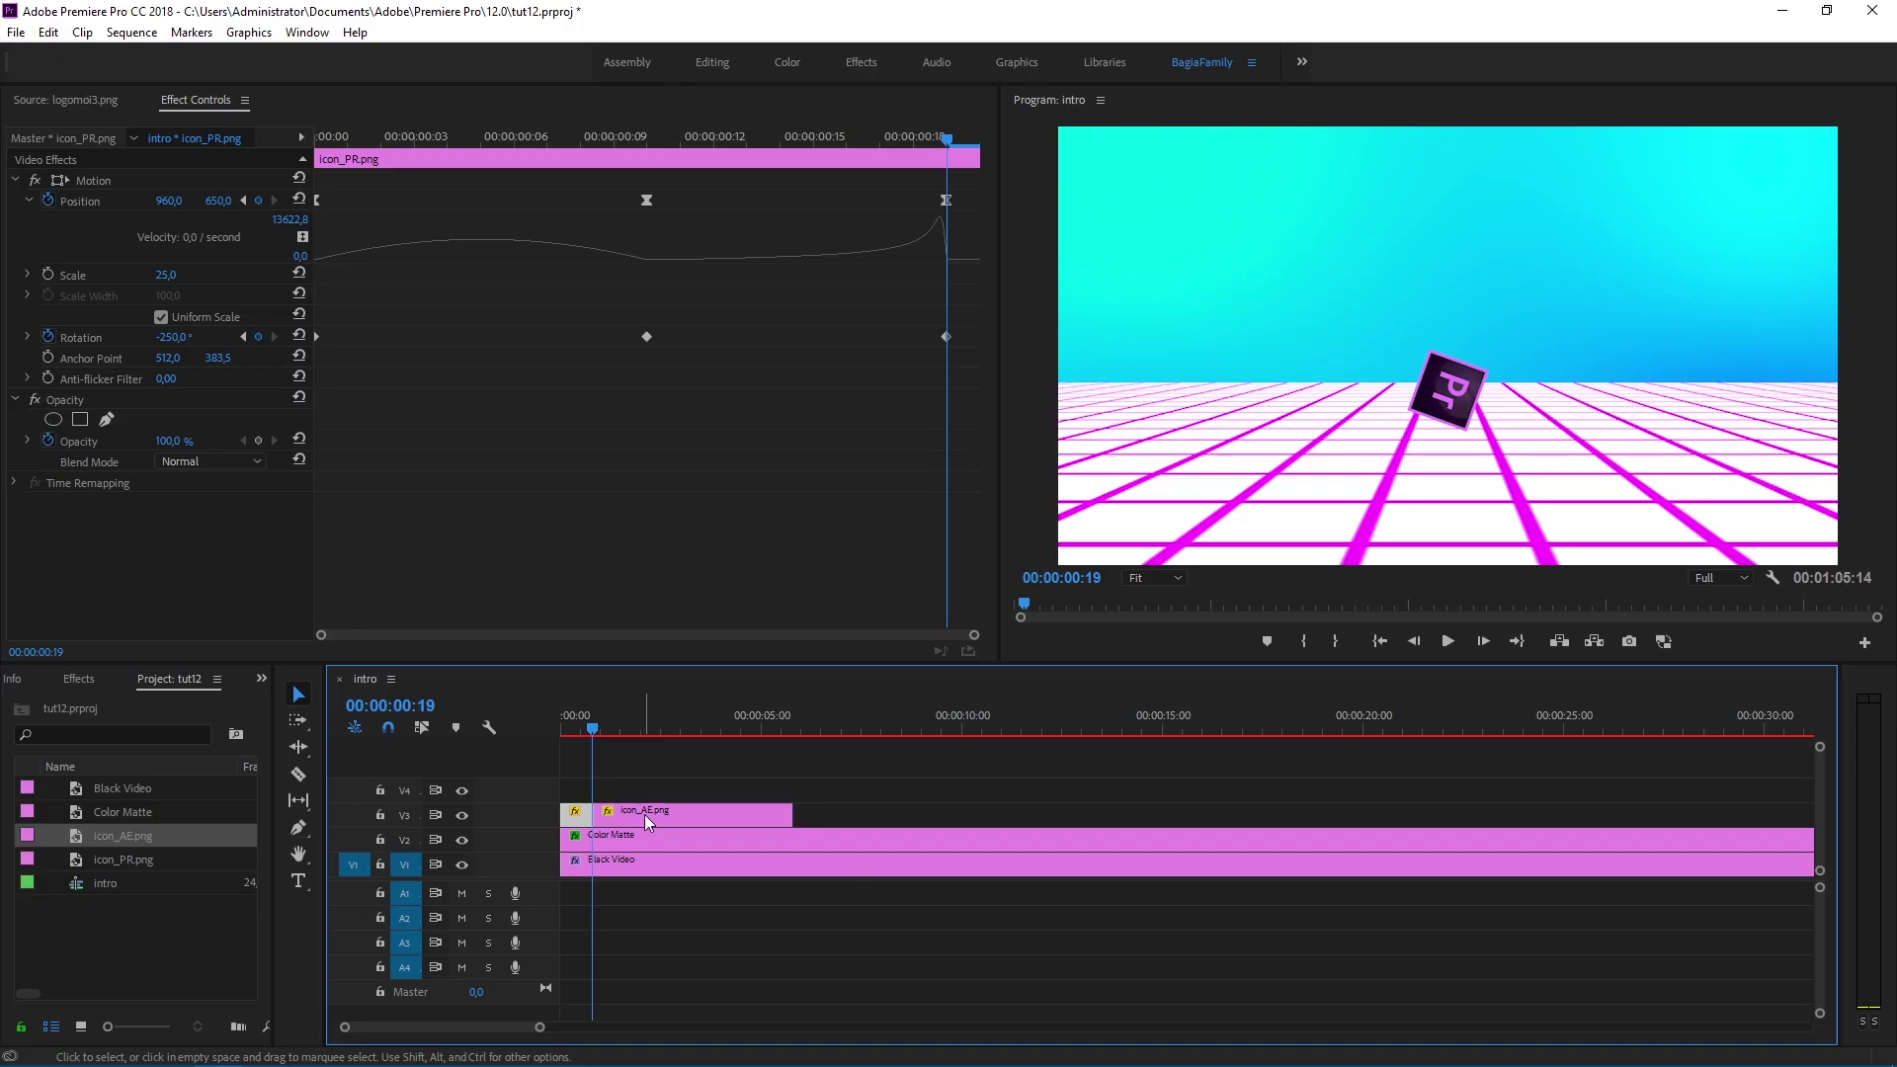
left_click(644, 814)
left_click(595, 726)
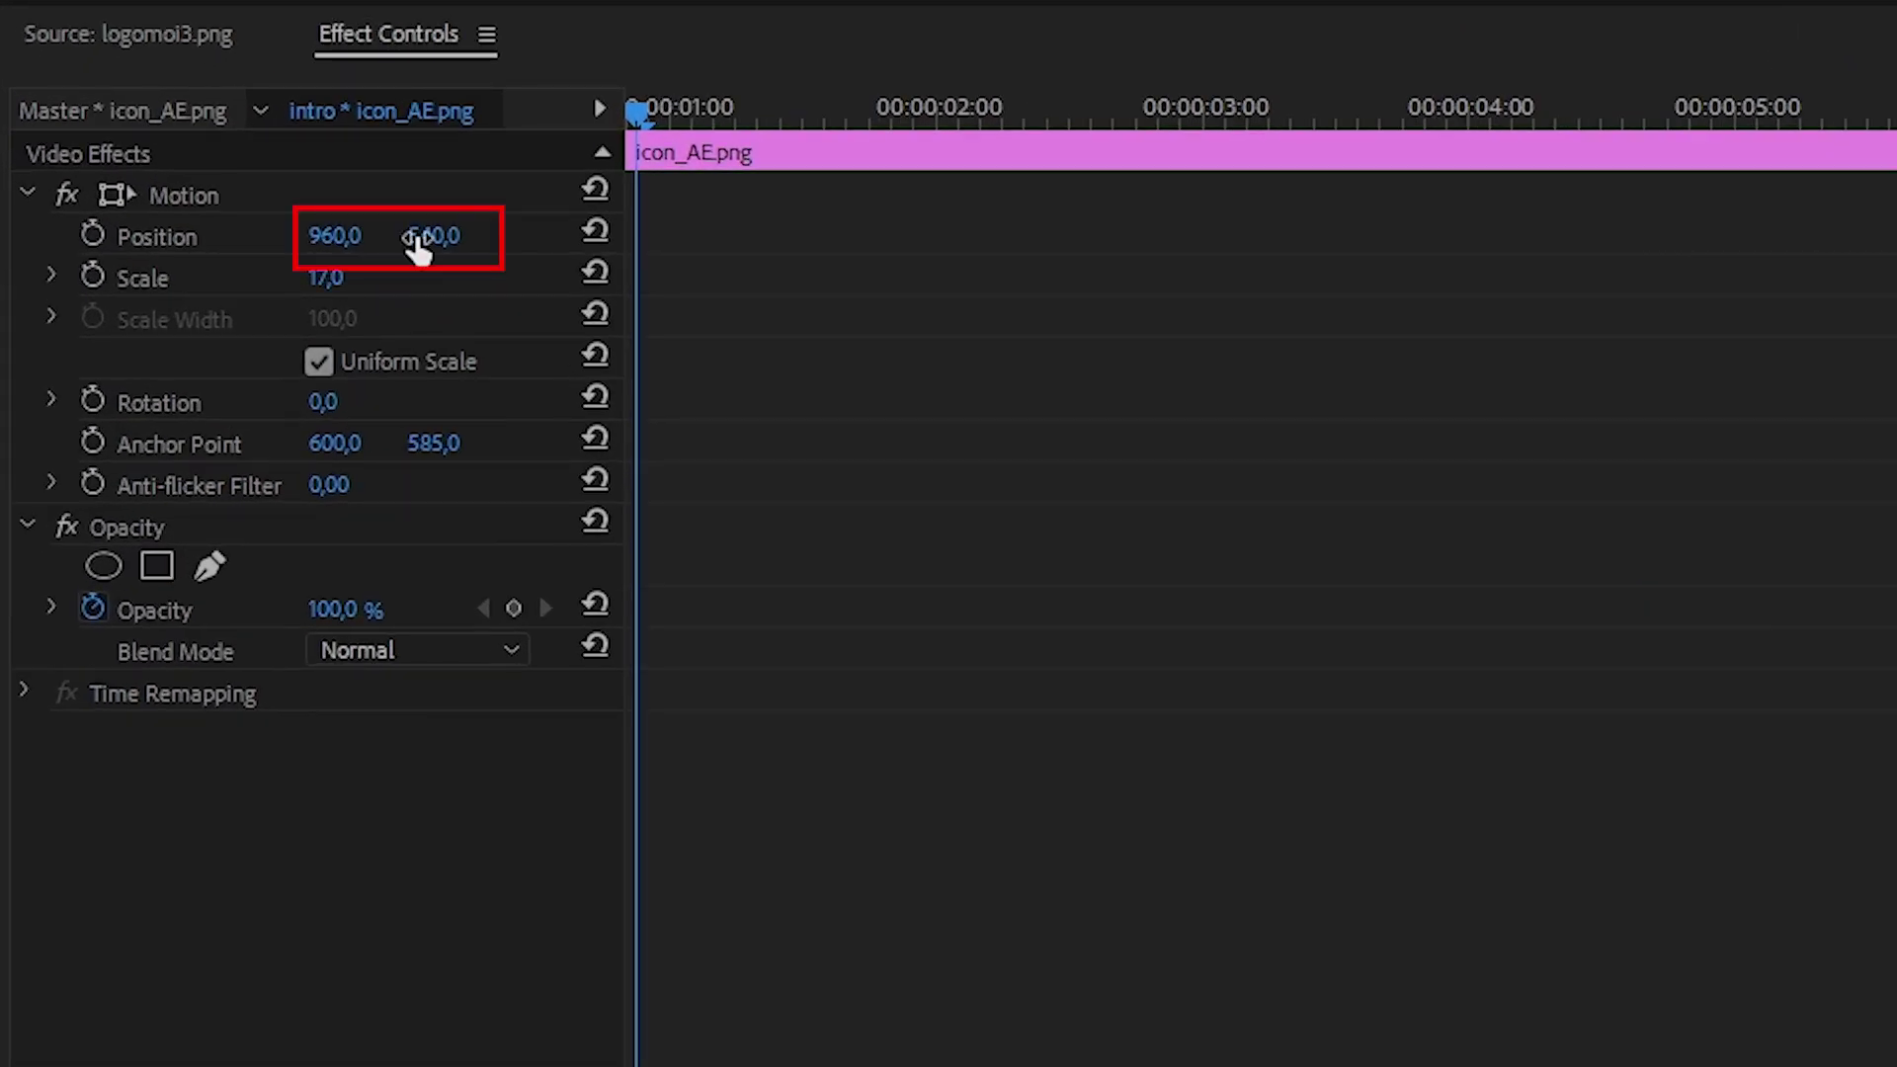
left_click_drag(419, 249, 358, 249)
left_click(432, 236)
type("650")
key("Return")
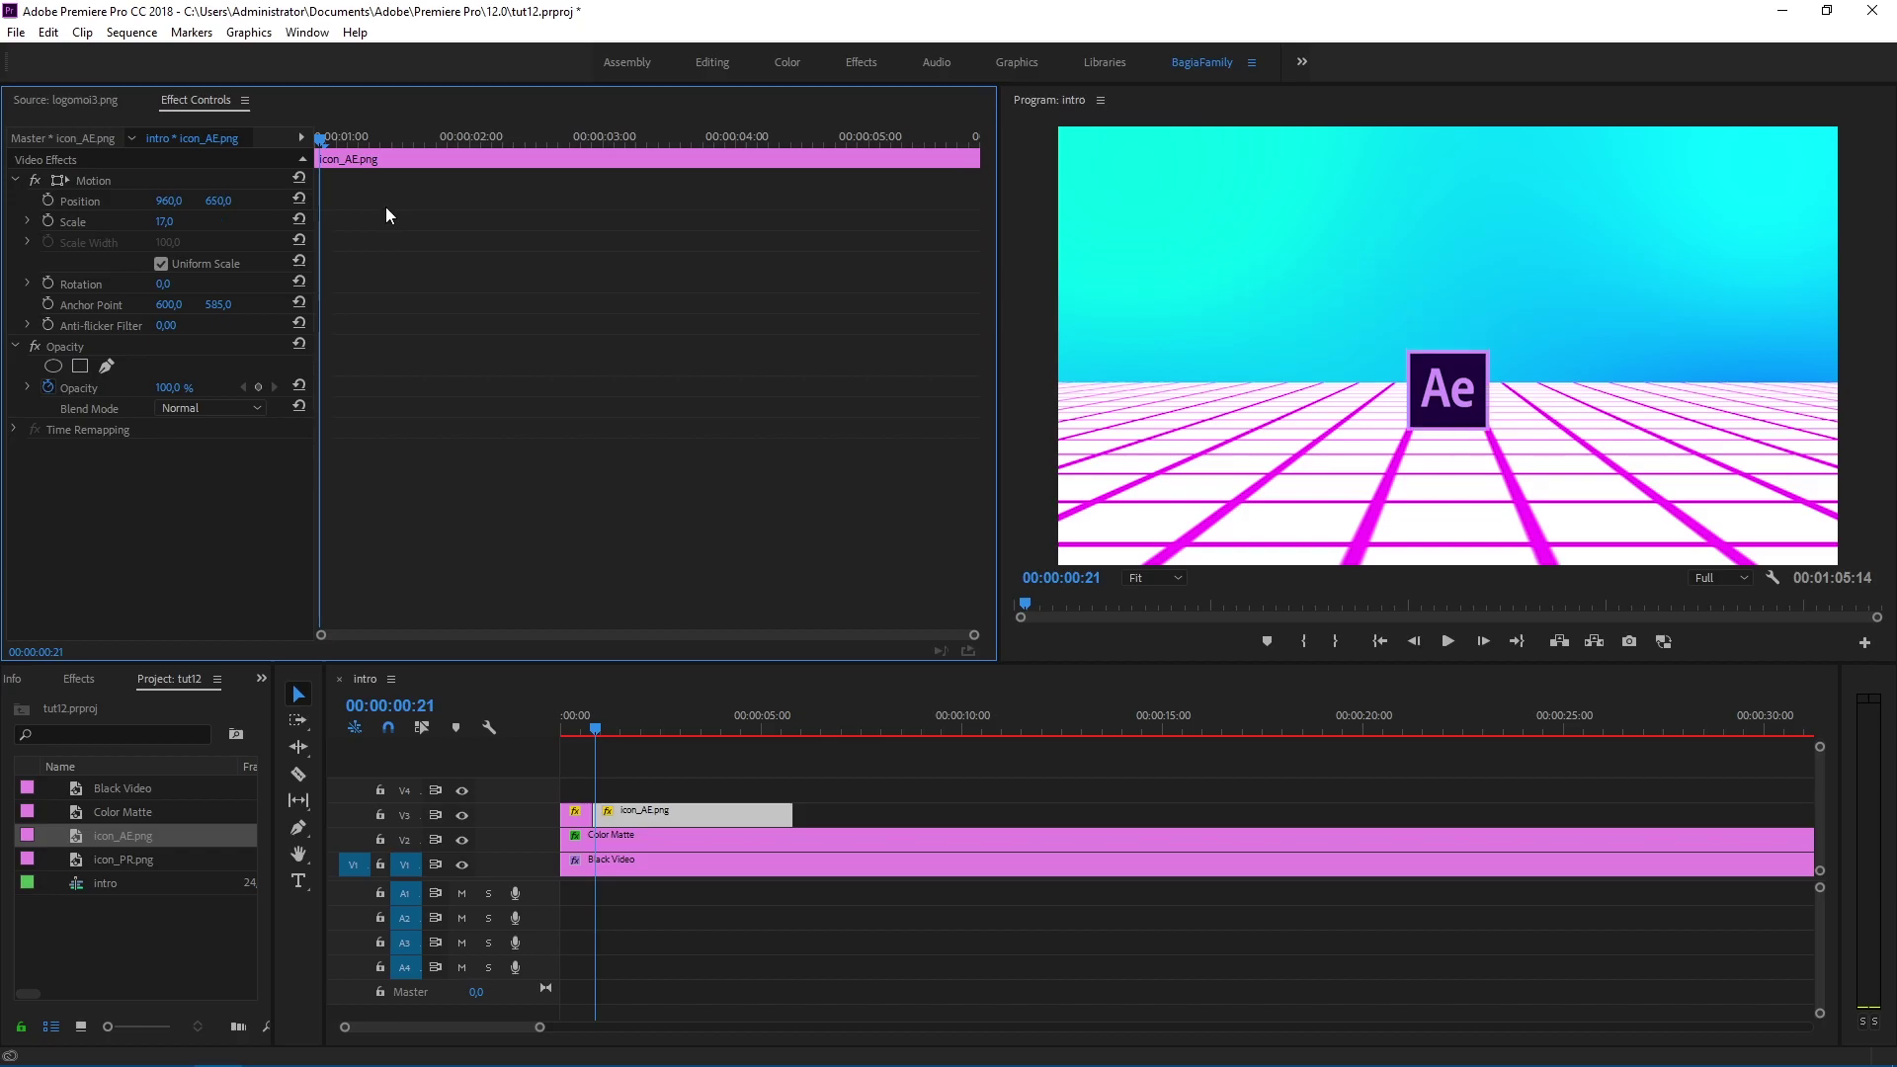
Step: At 00:00:00:20, turn on keyframing for the After Effects icon's position, scale and rotation
key("Left")
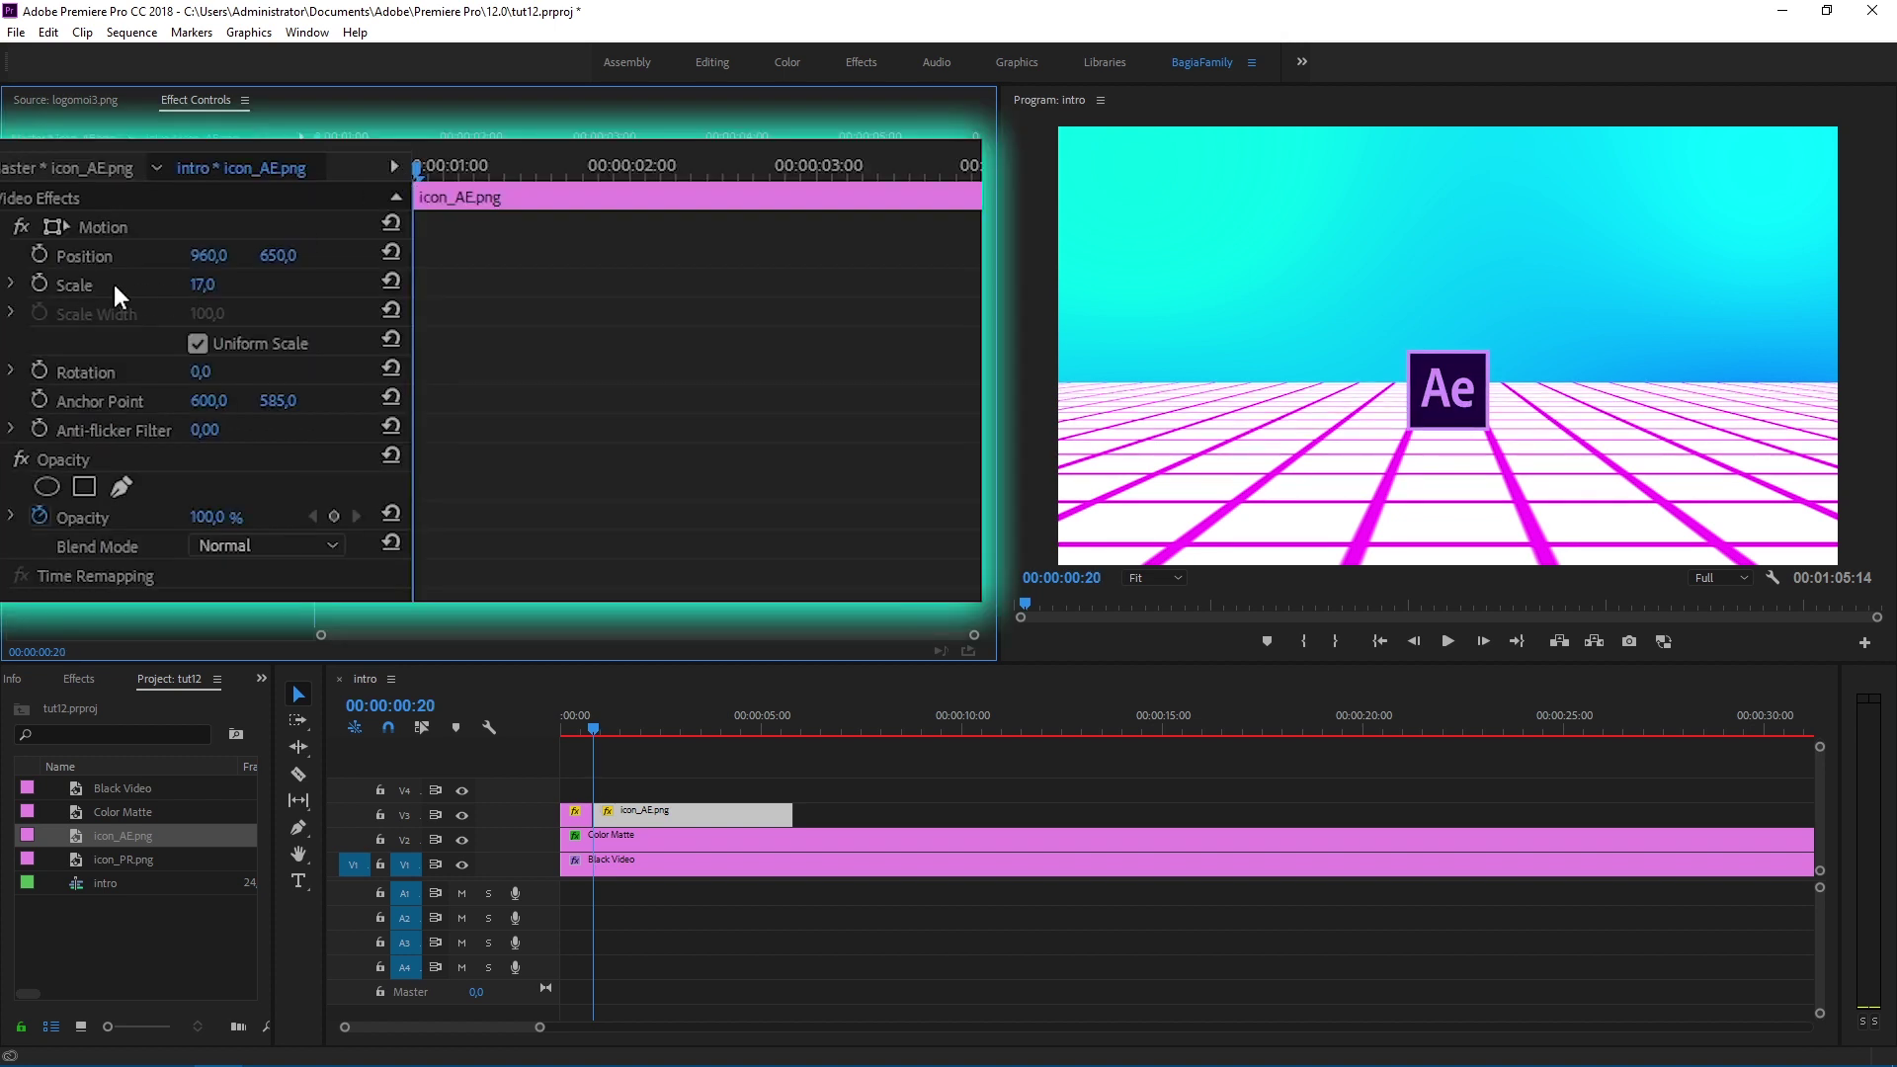
left_click(39, 255)
left_click(41, 282)
left_click(39, 370)
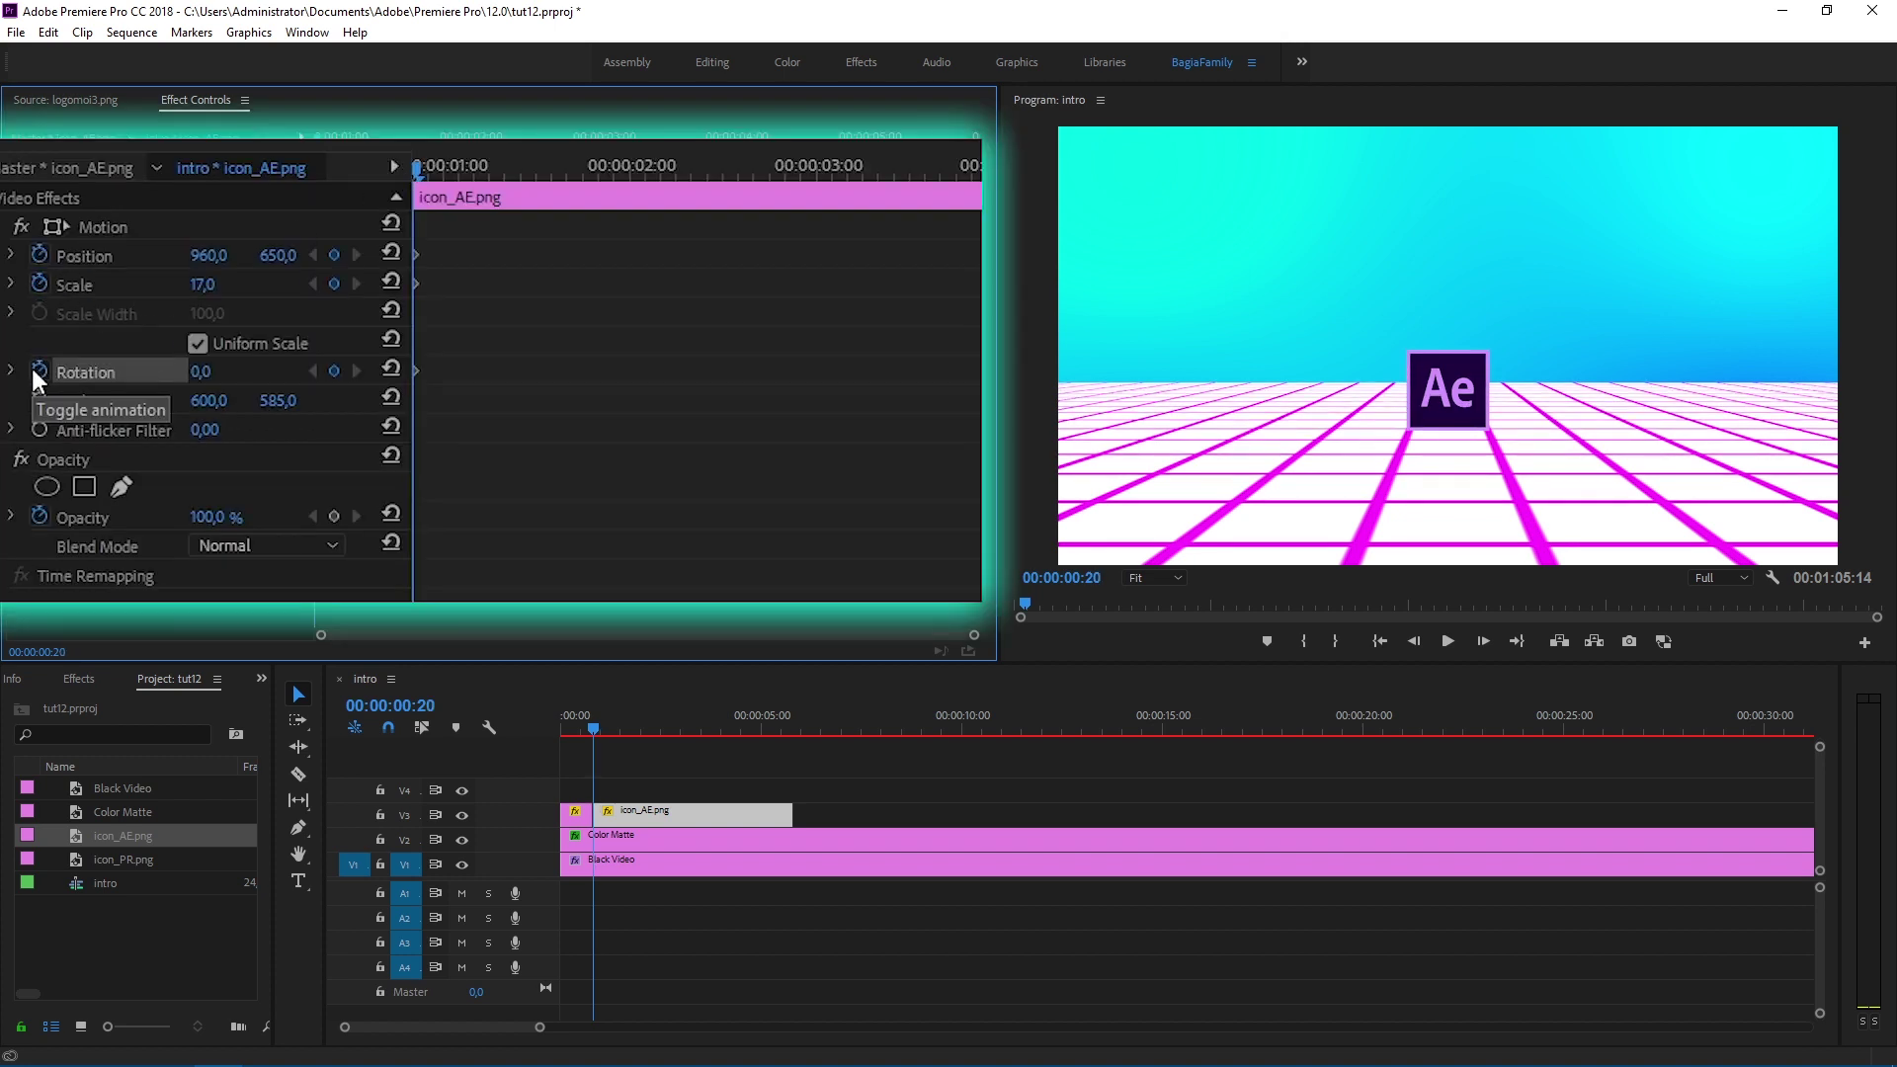
Step: At 00:00:01:05, keyframe the After Effects icon's position at 960, 300 and its rotation at 45°
left_click(482, 174)
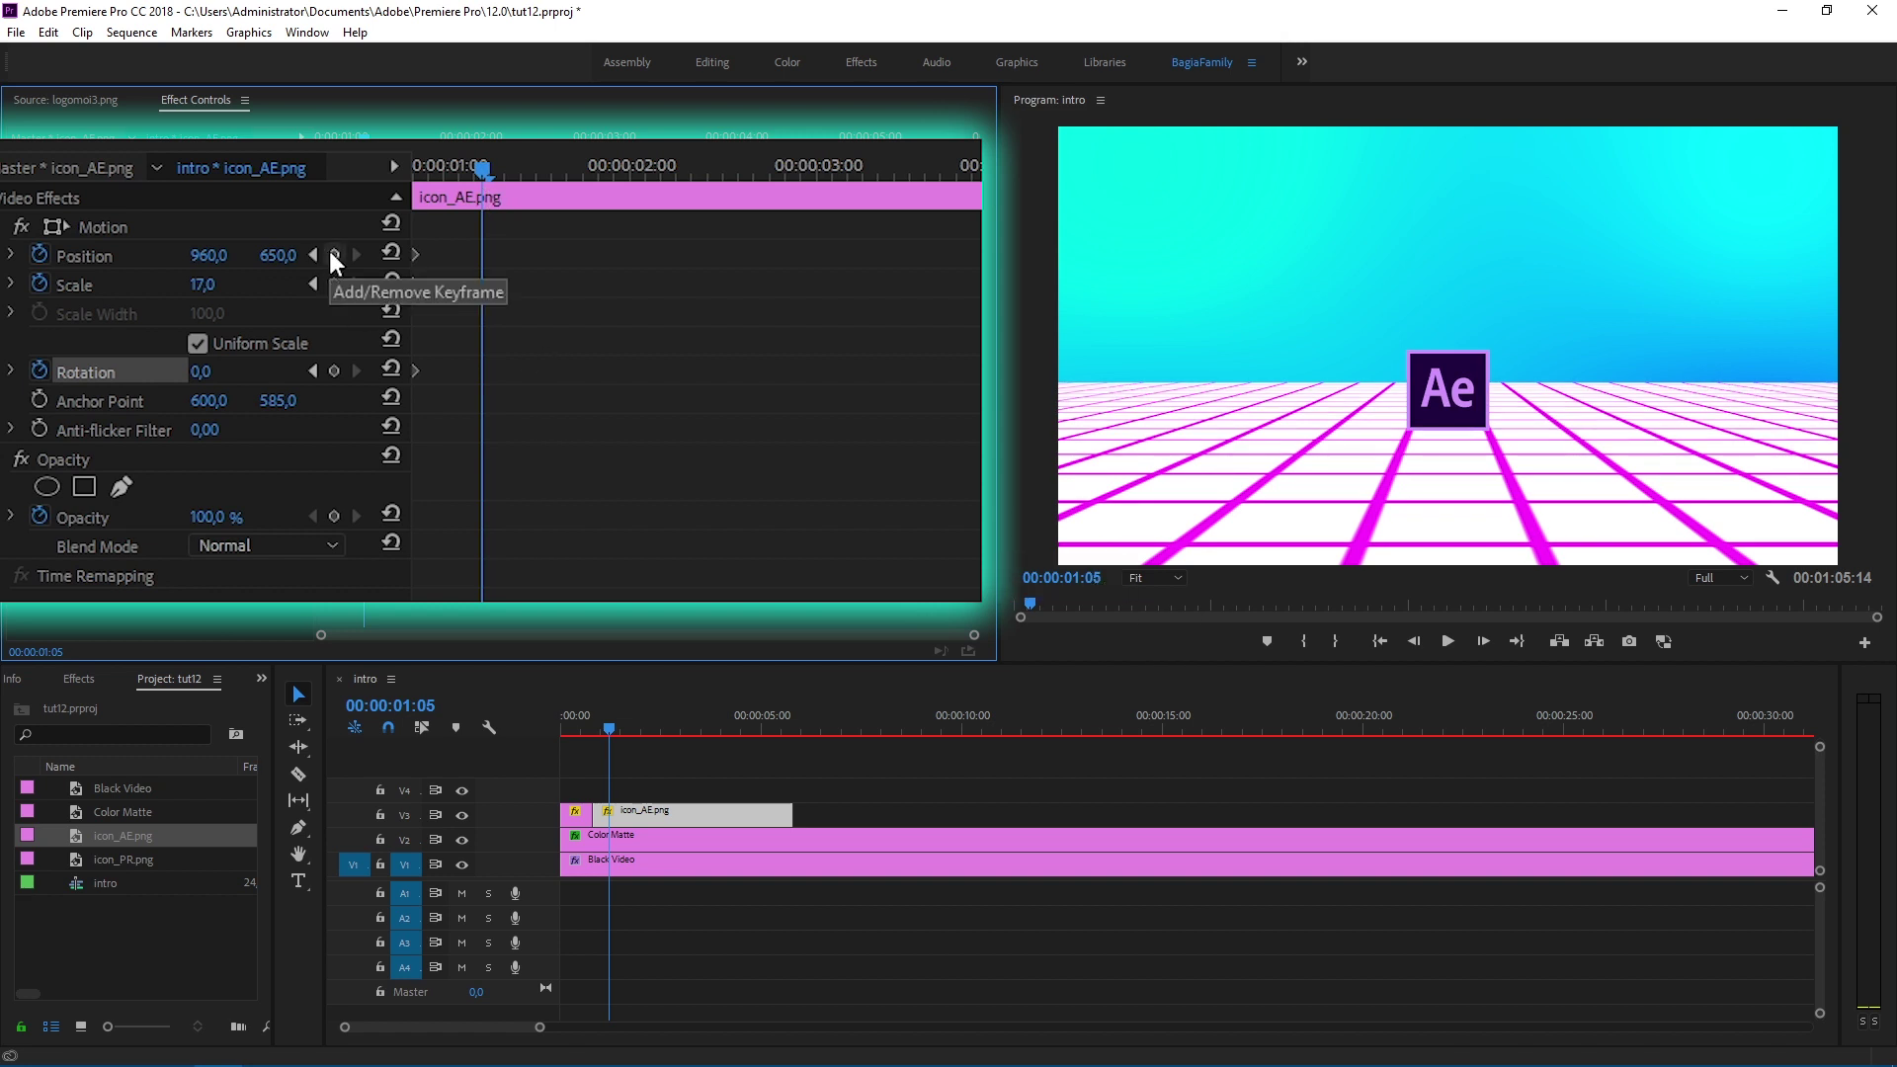
left_click(278, 255)
type("300")
key("Return")
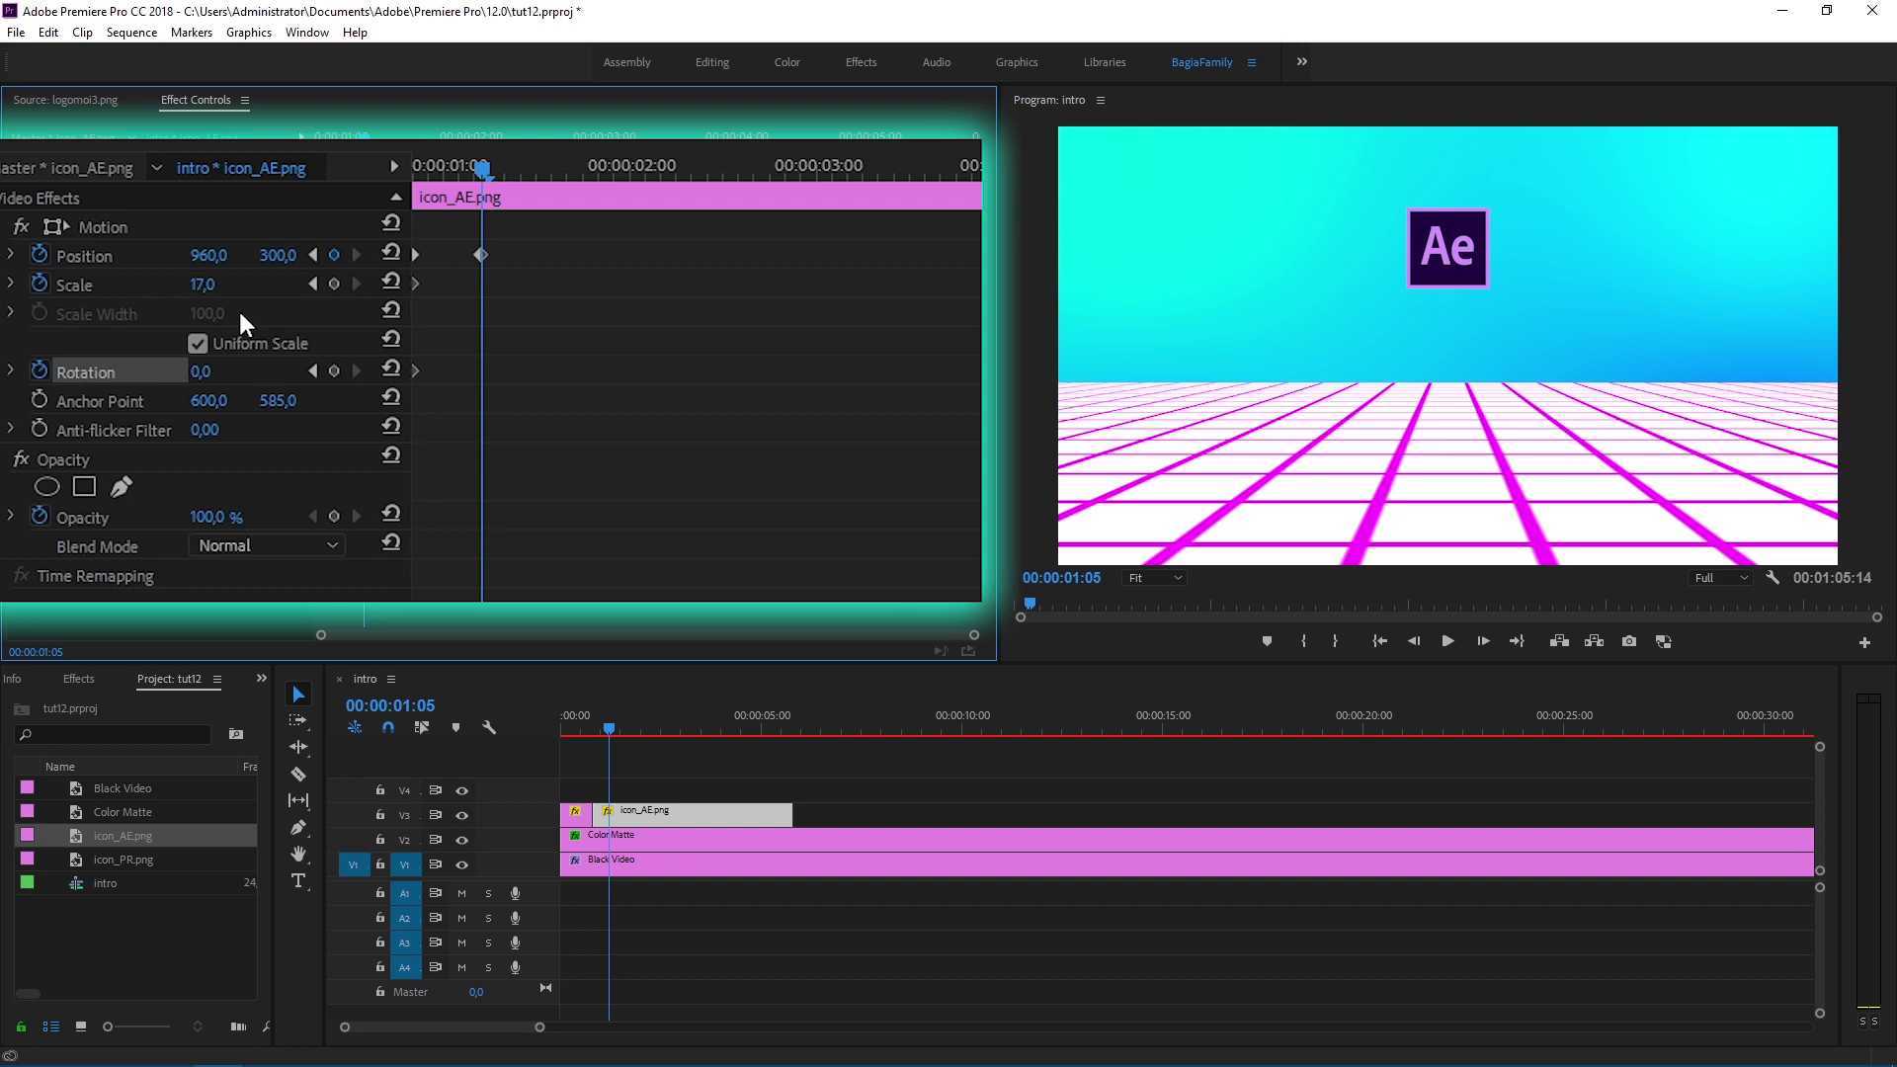
left_click(203, 371)
type("45")
key("Return")
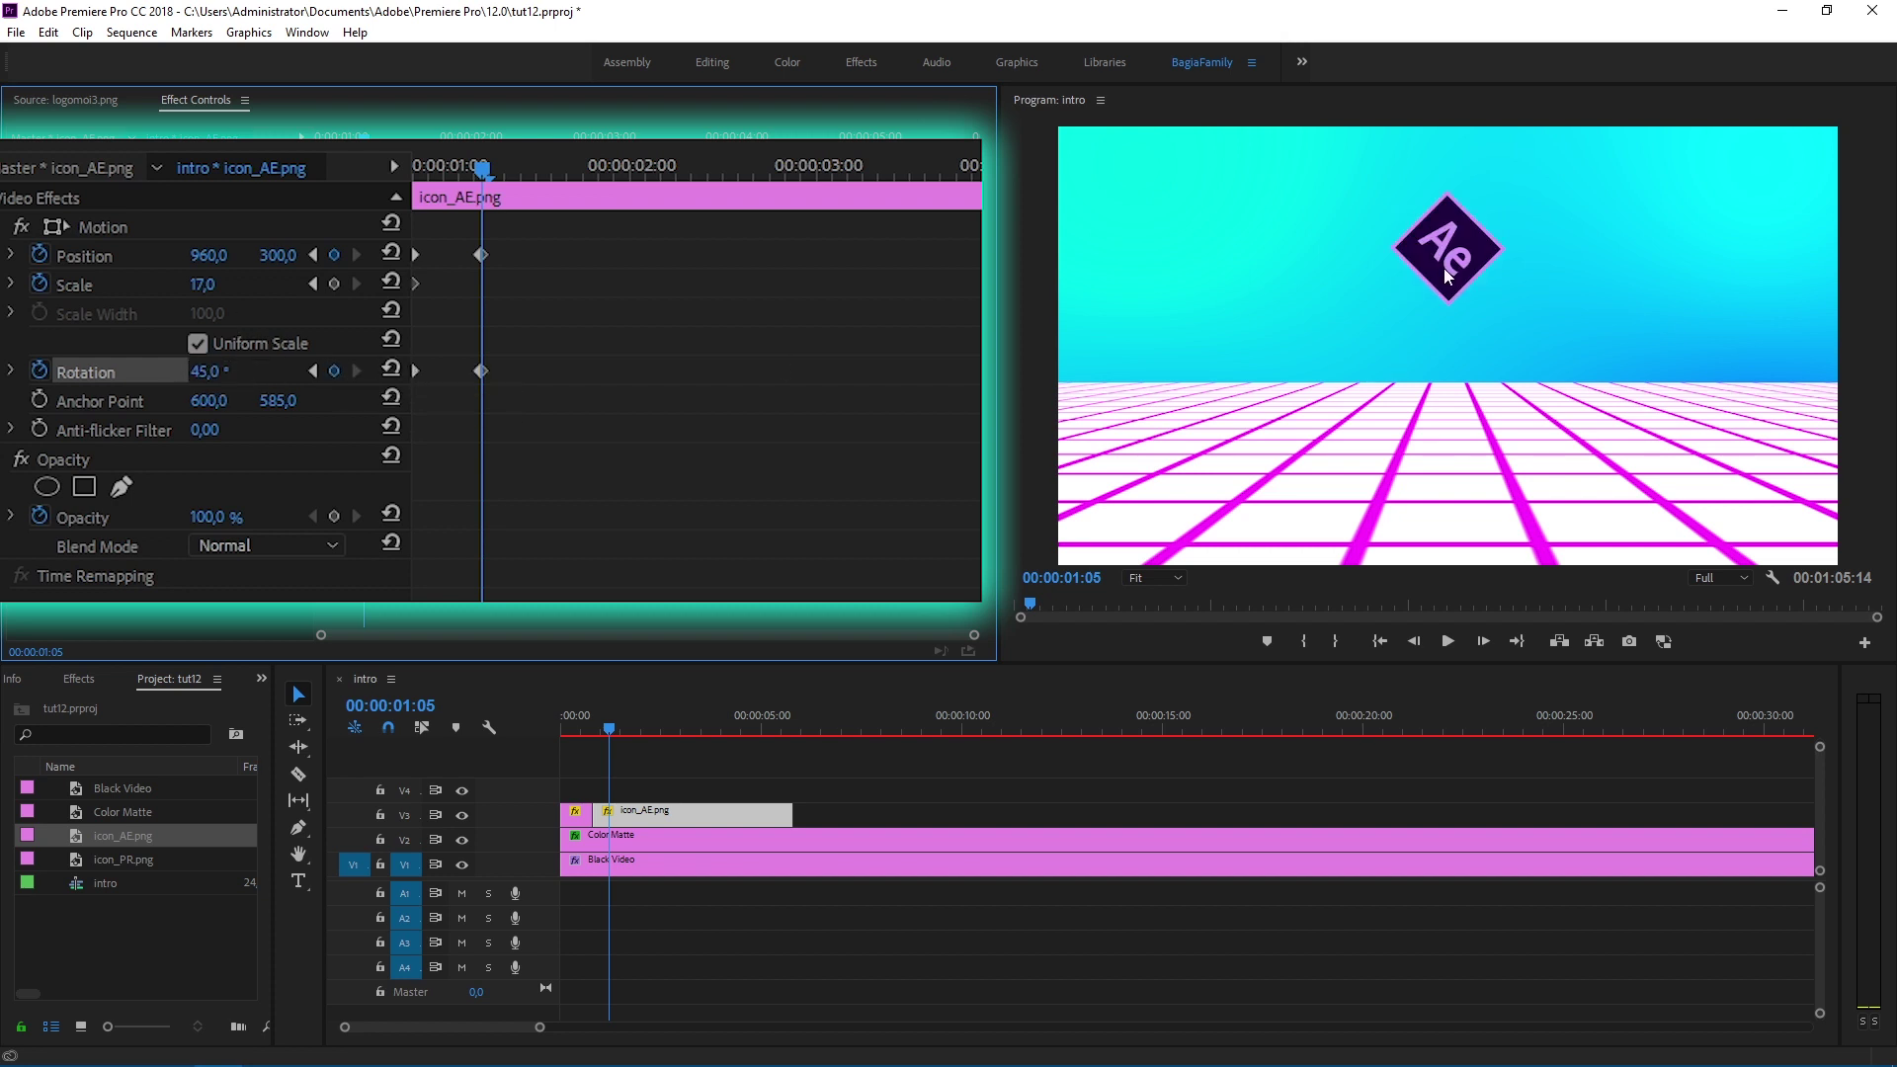
Step: At 00:00:01:12, keyframe the After Effects icon's position at 960, 570 and its rotation at 5°
mouse_move(545, 166)
left_mouse_down()
mouse_move(600, 169)
mouse_move(536, 174)
left_mouse_up()
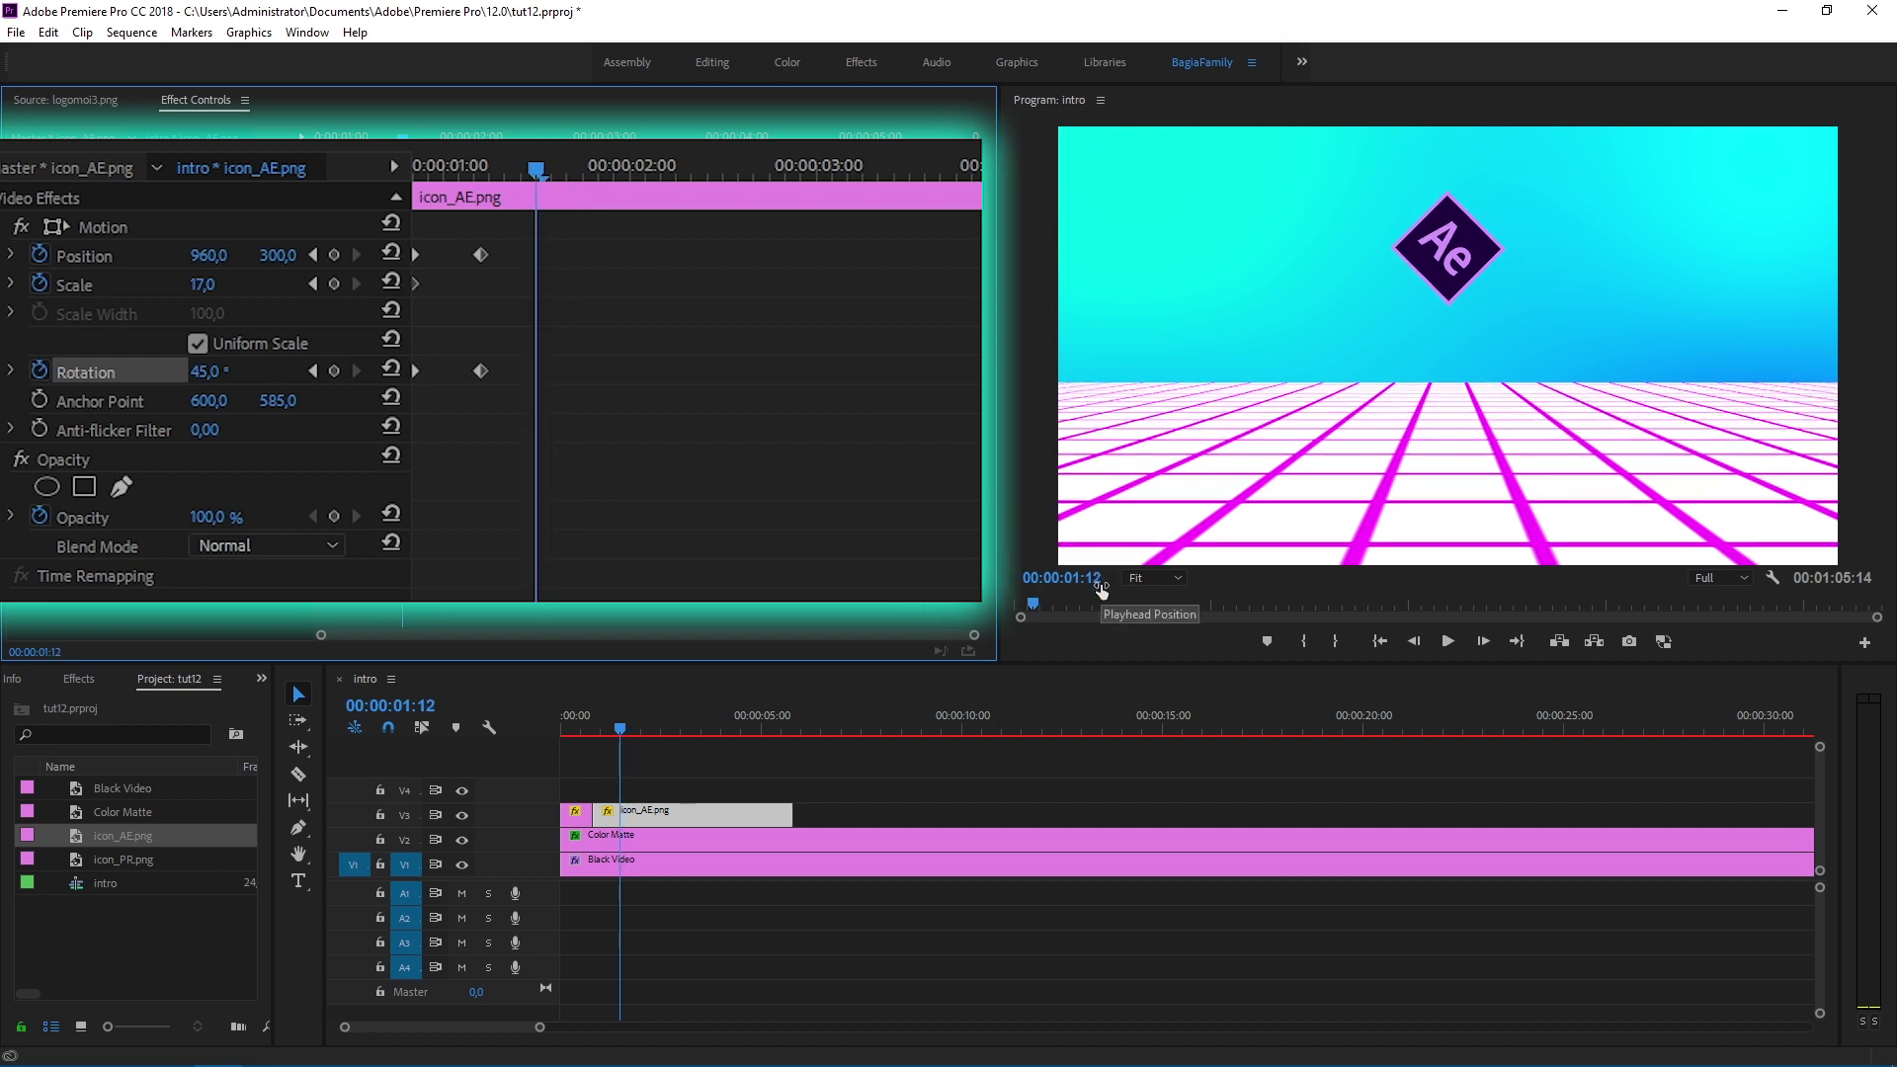
left_click(278, 255)
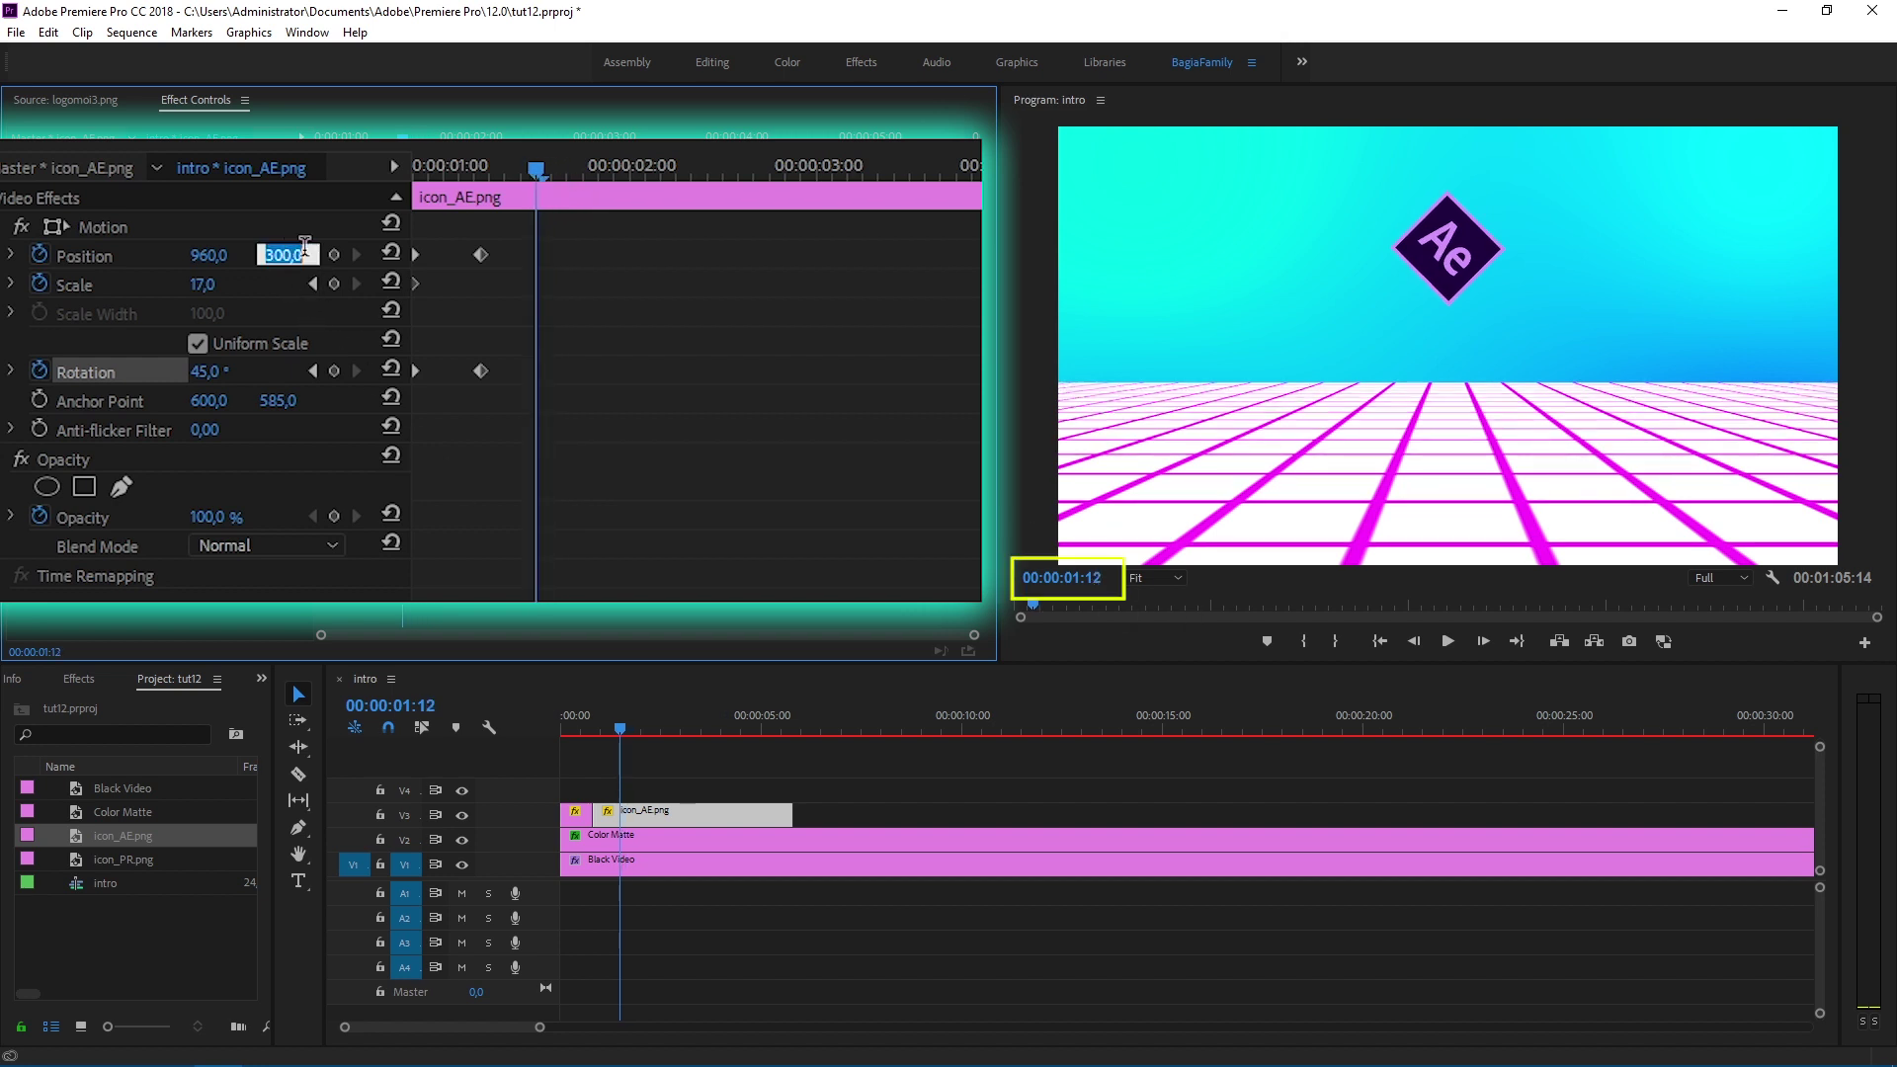
type("570")
key("Return")
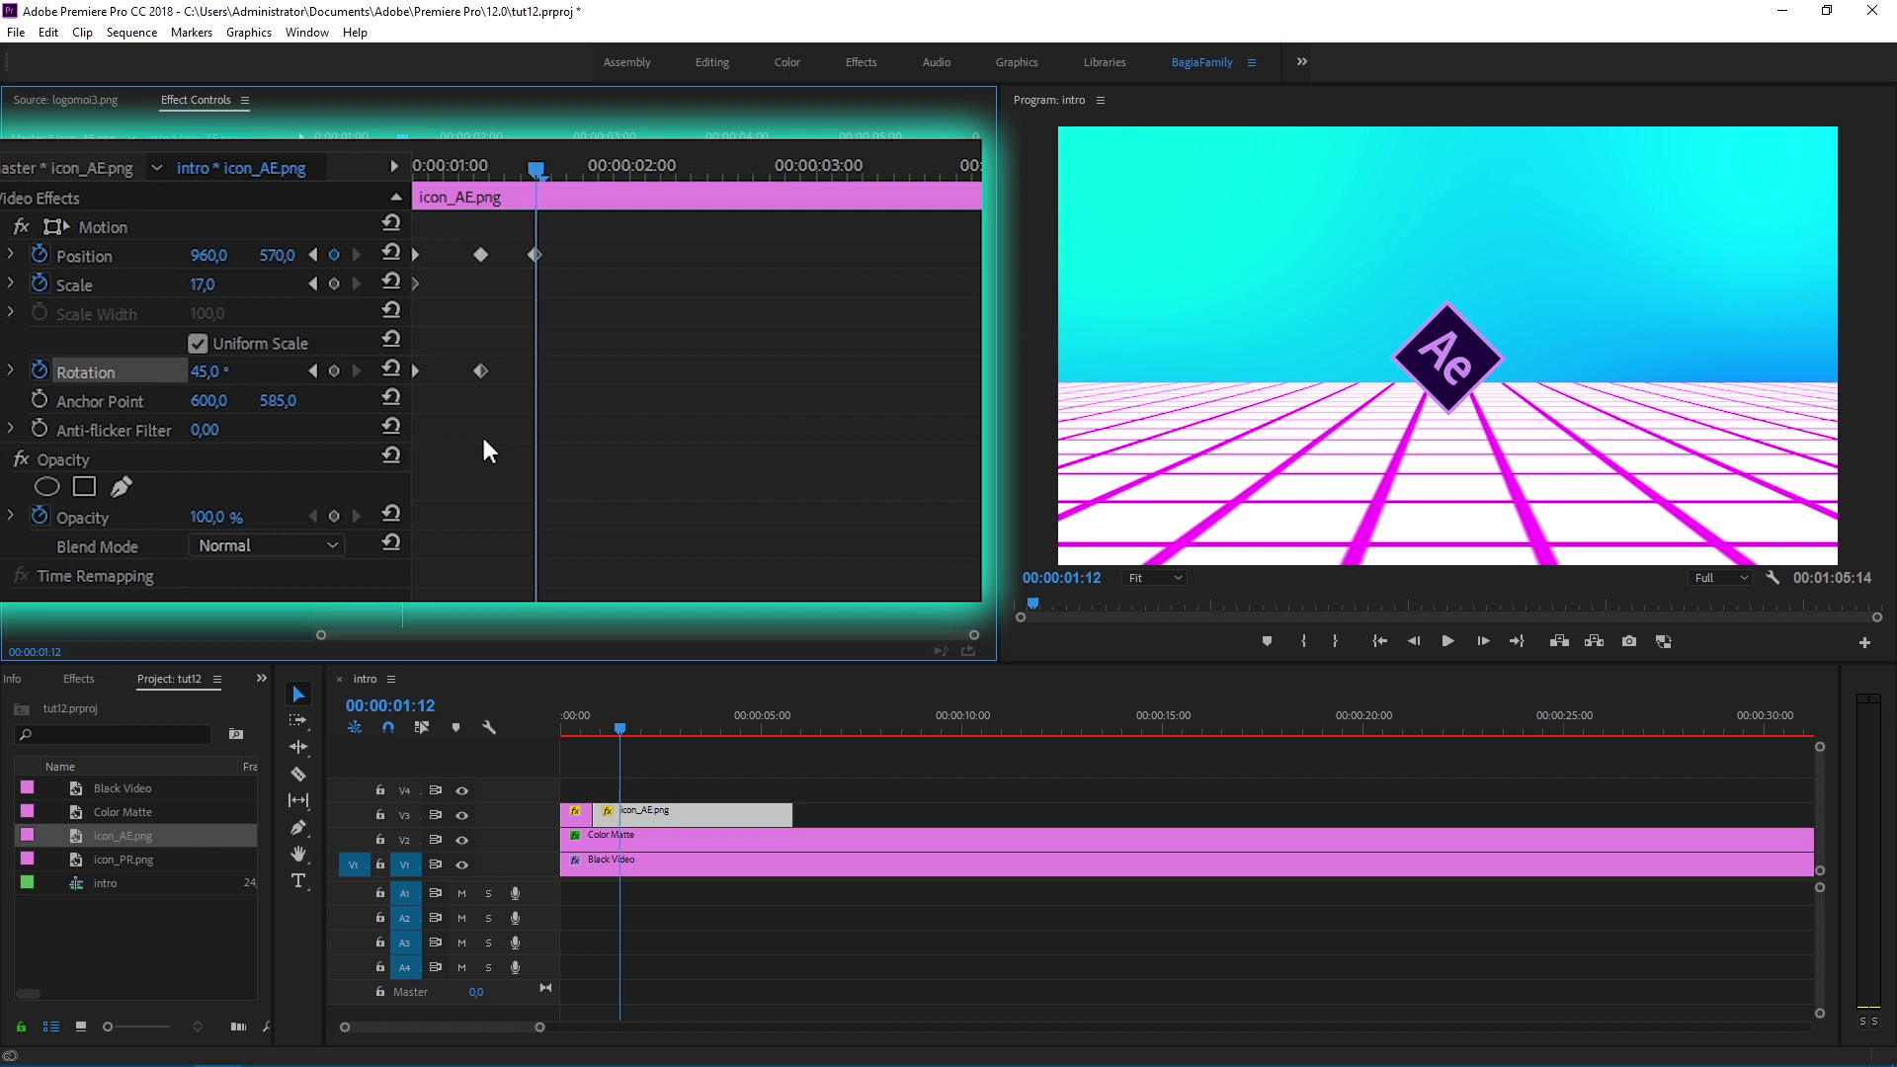
left_click(203, 371)
type("5")
key("Return")
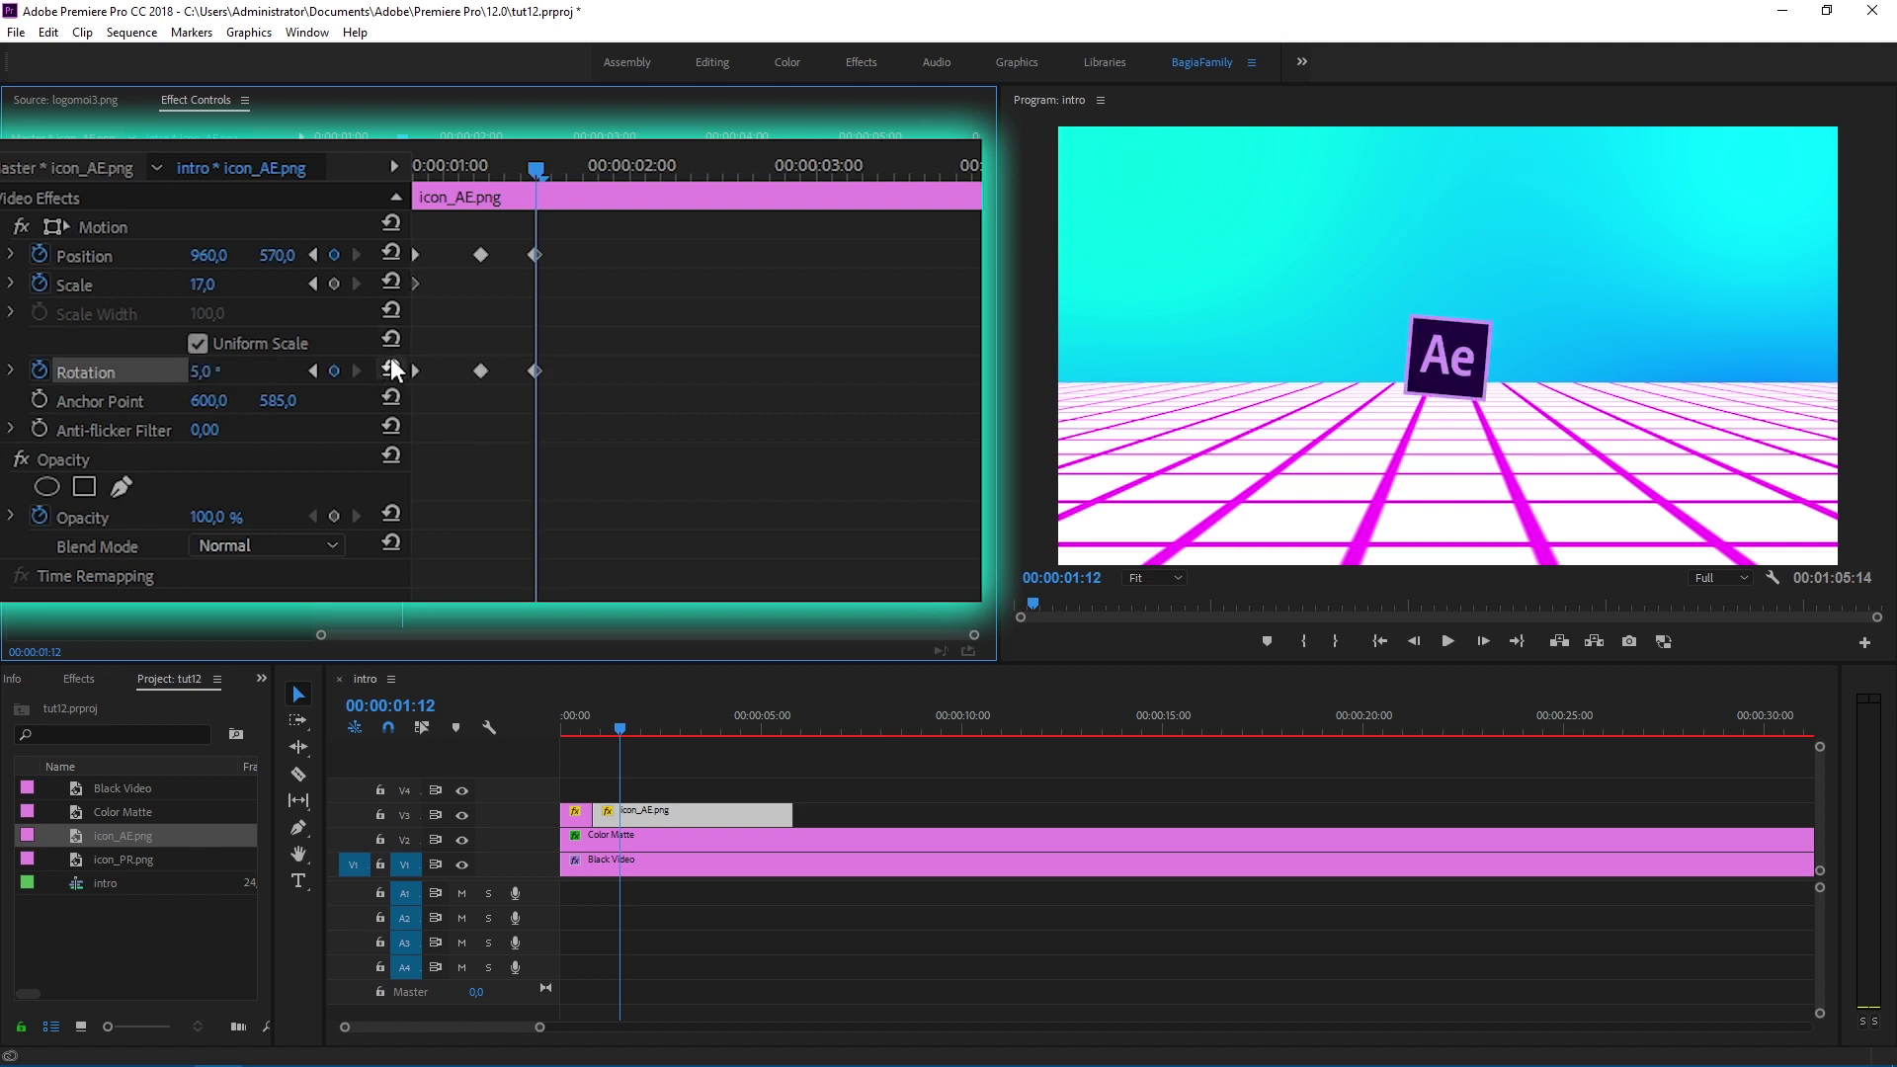
Step: Keyframe the After Effects icon's scale at 1 at 00:00:01:12
left_click(202, 285)
type("1")
key("Return")
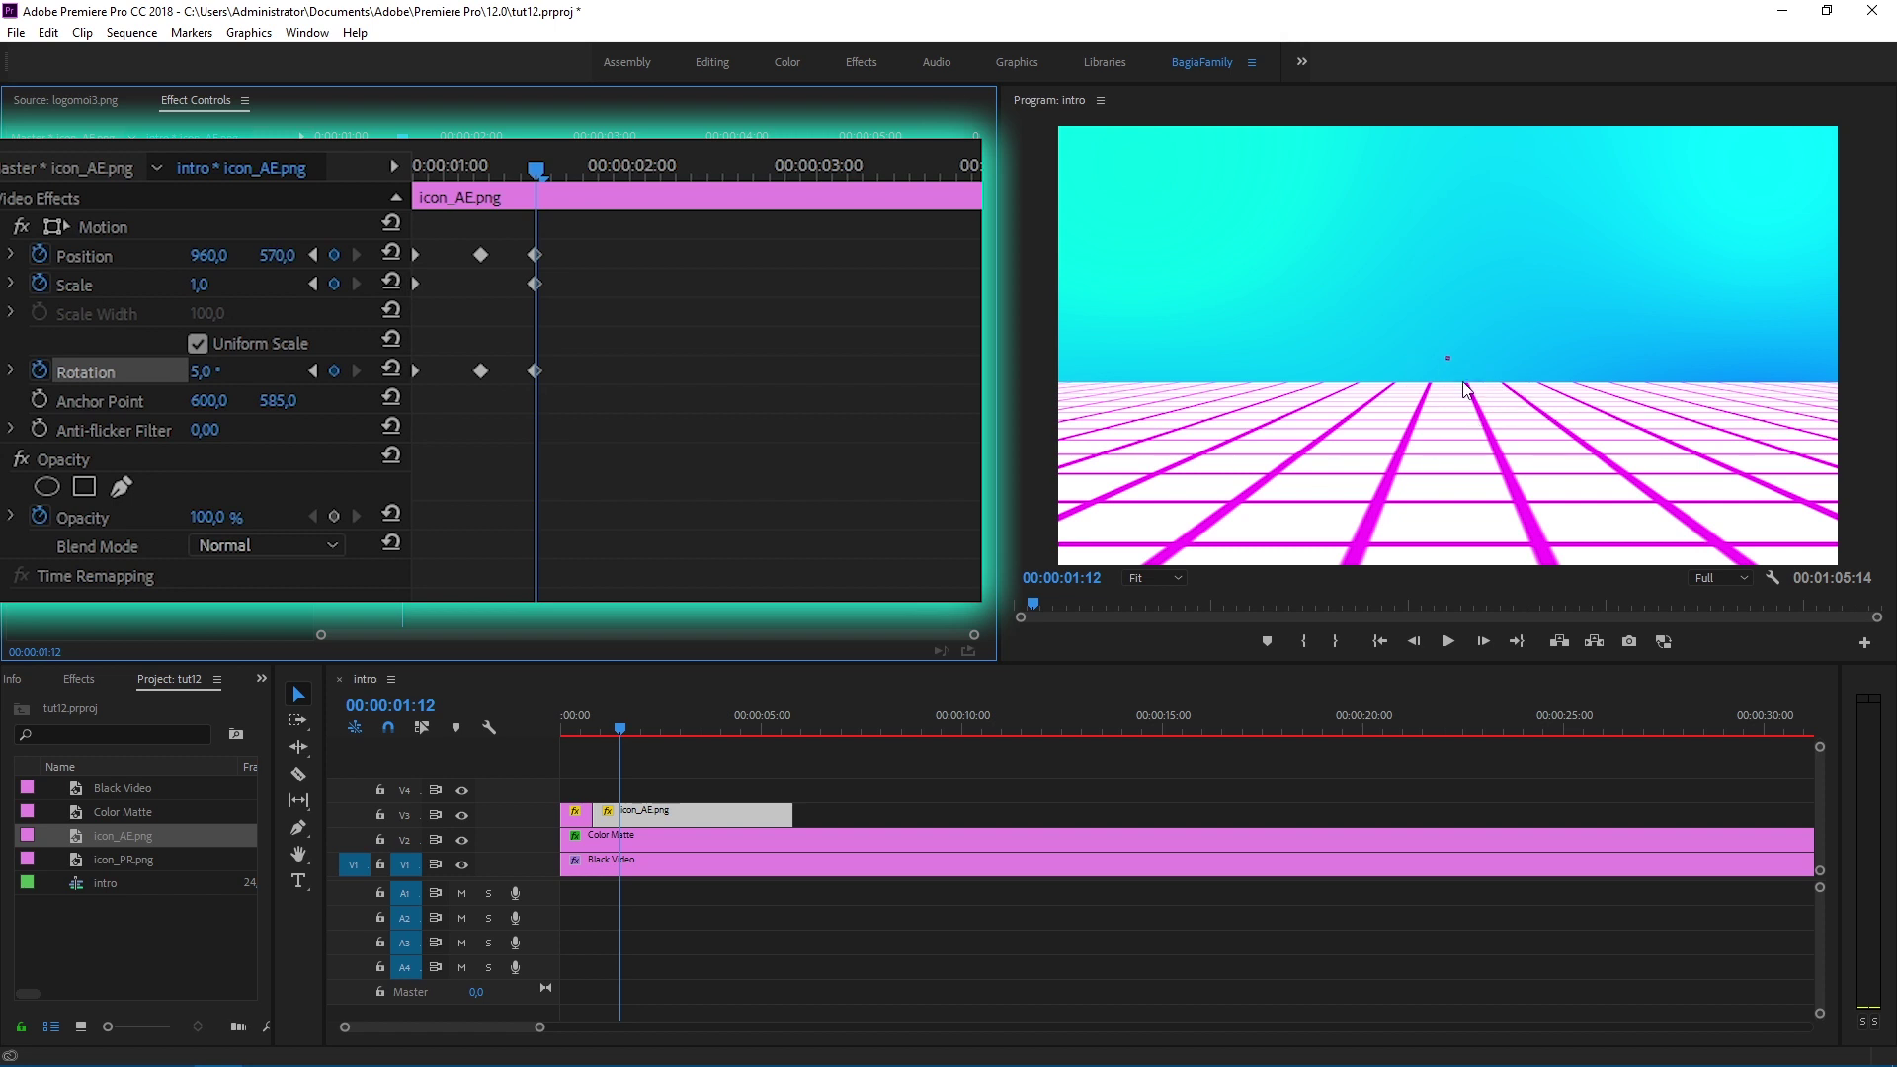
Step: Apply Ease Out to the After Effects icon's first position keyframe and Ease In to its second one
right_click(415, 255)
mouse_move(603, 489)
left_click(839, 678)
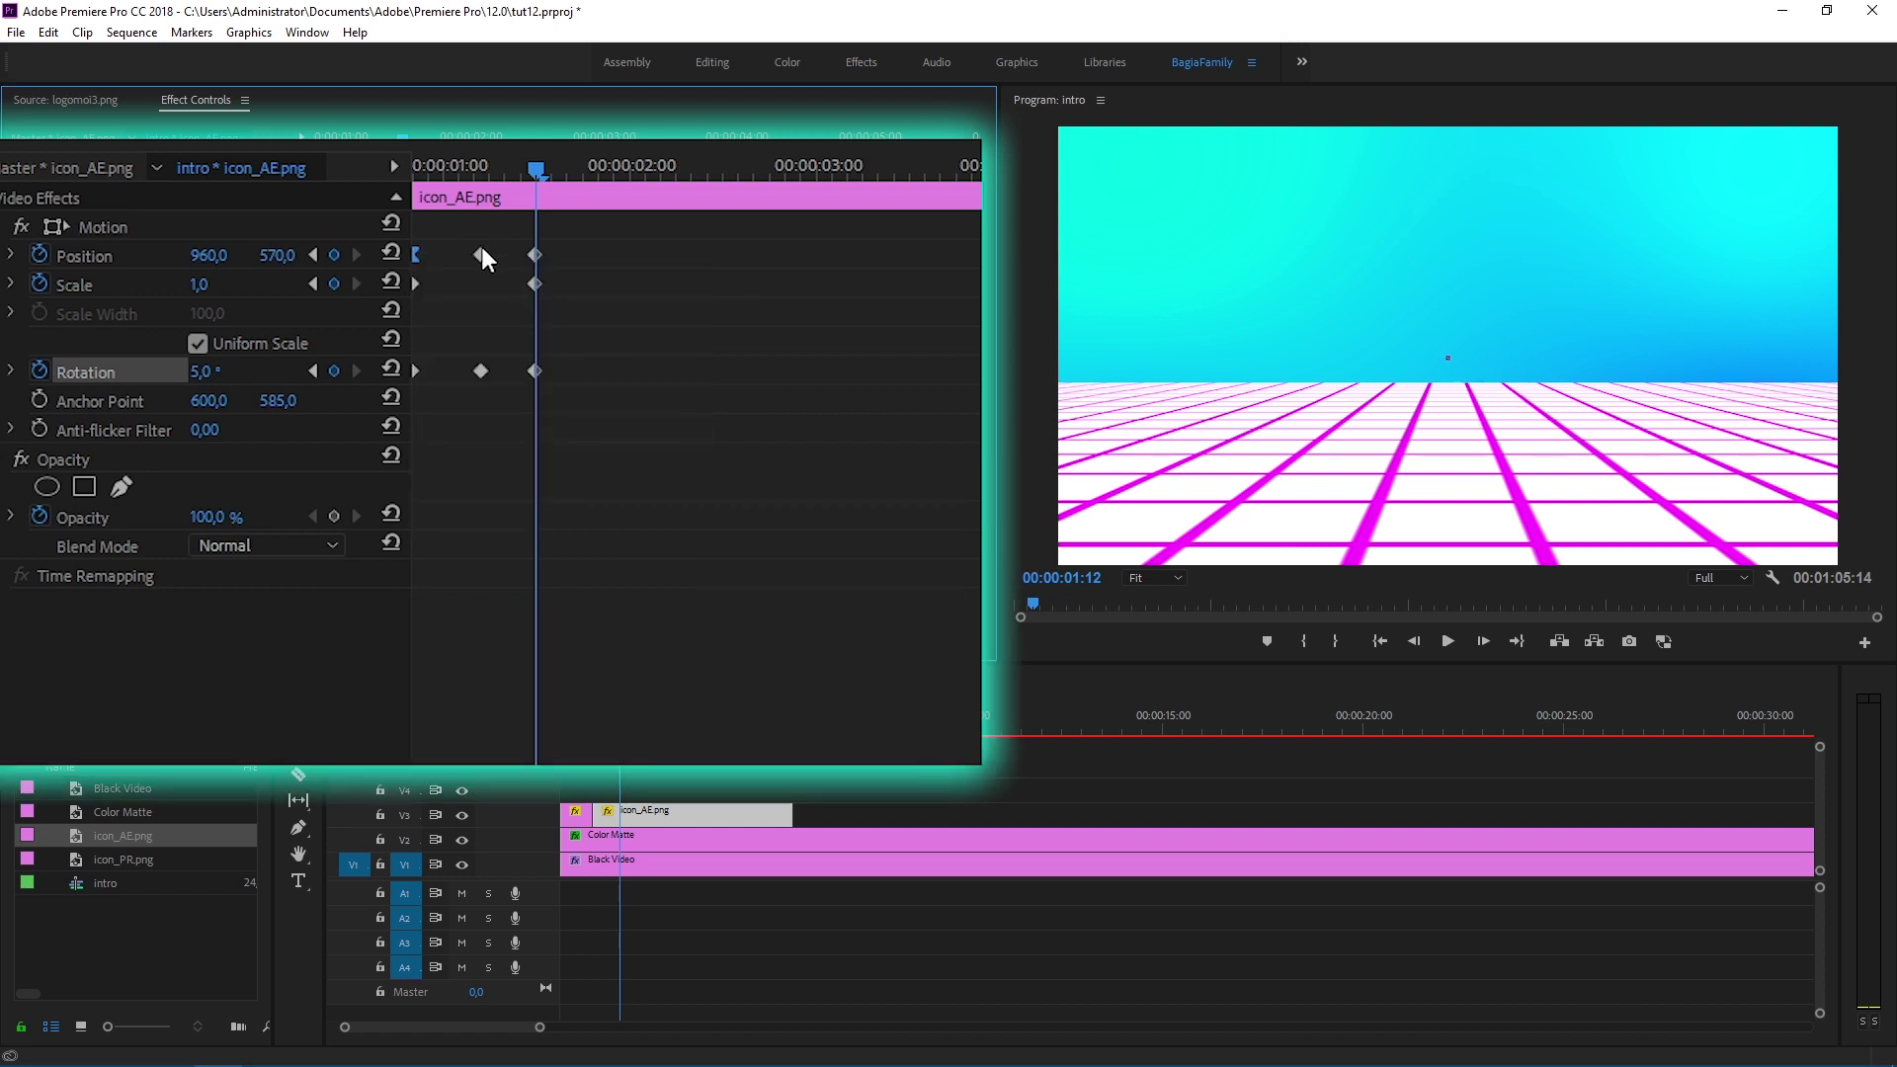
left_click(12, 257)
right_click(482, 257)
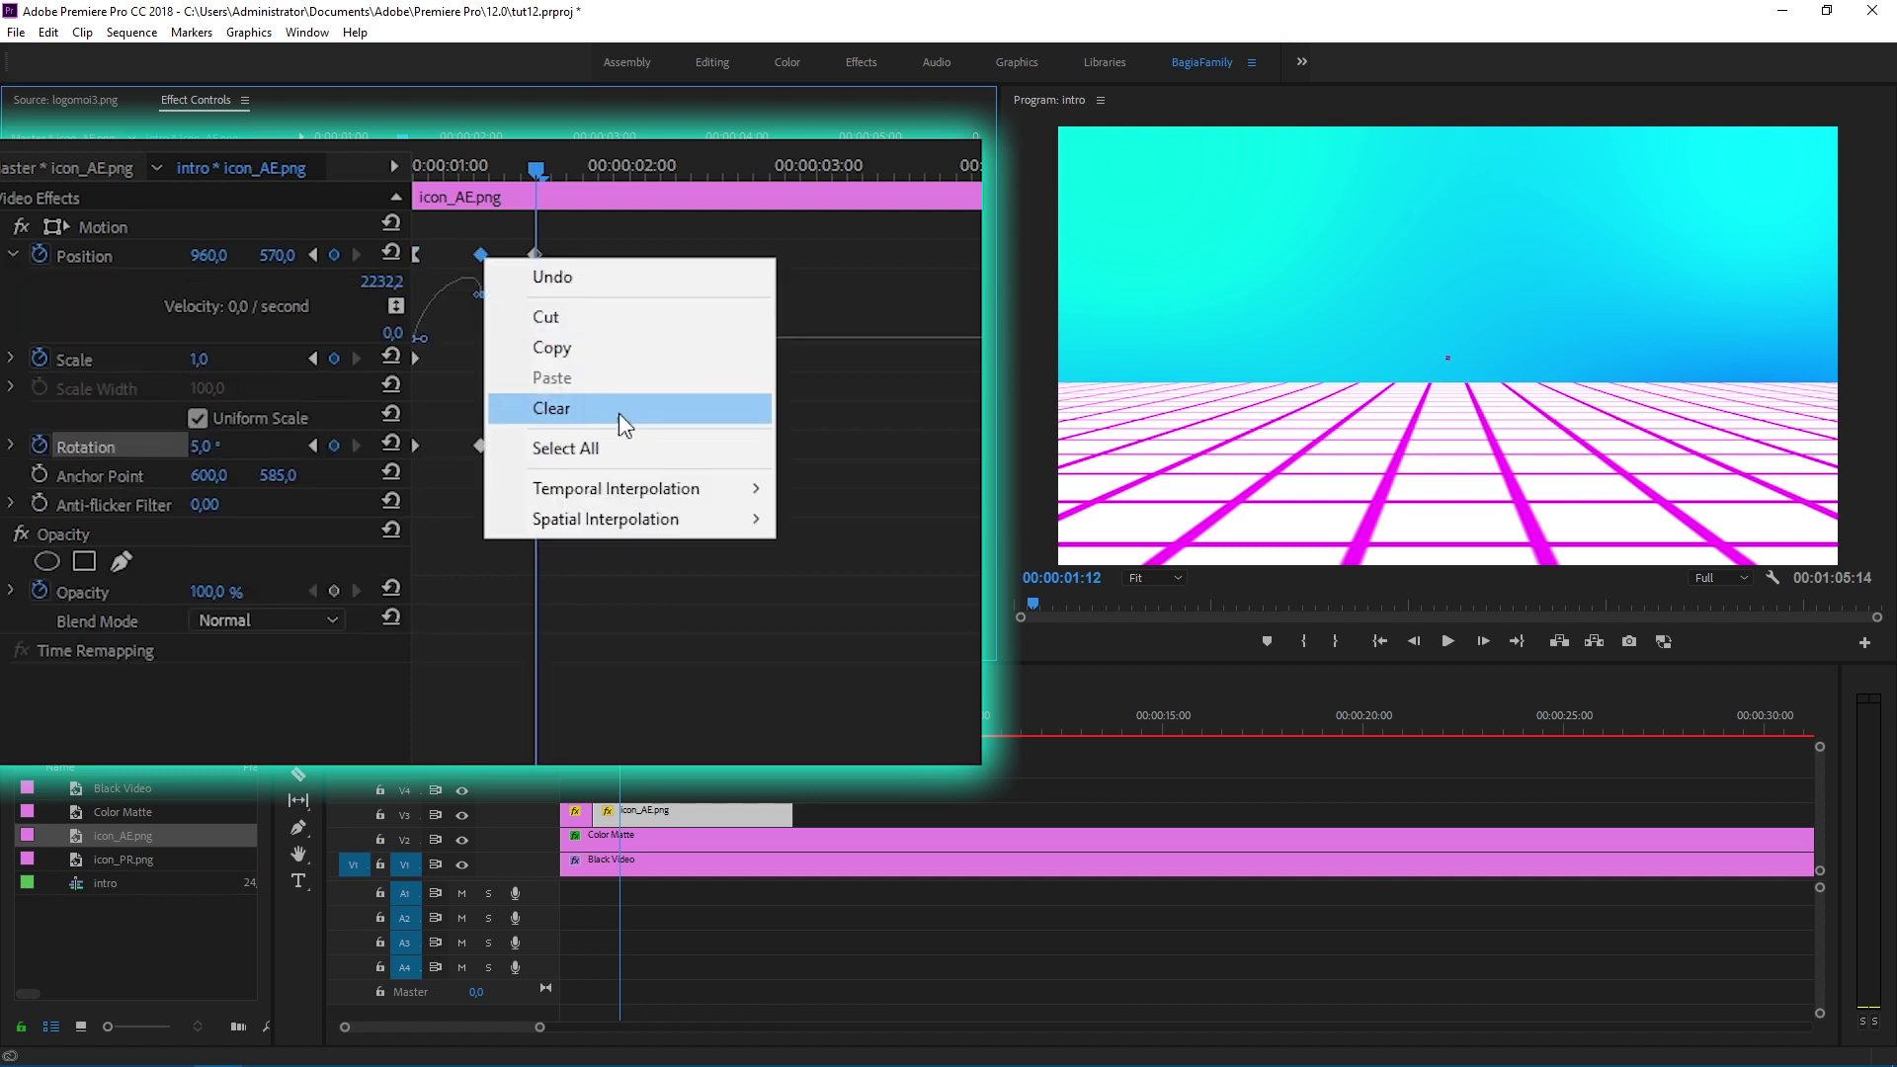
mouse_move(632, 488)
left_click(787, 652)
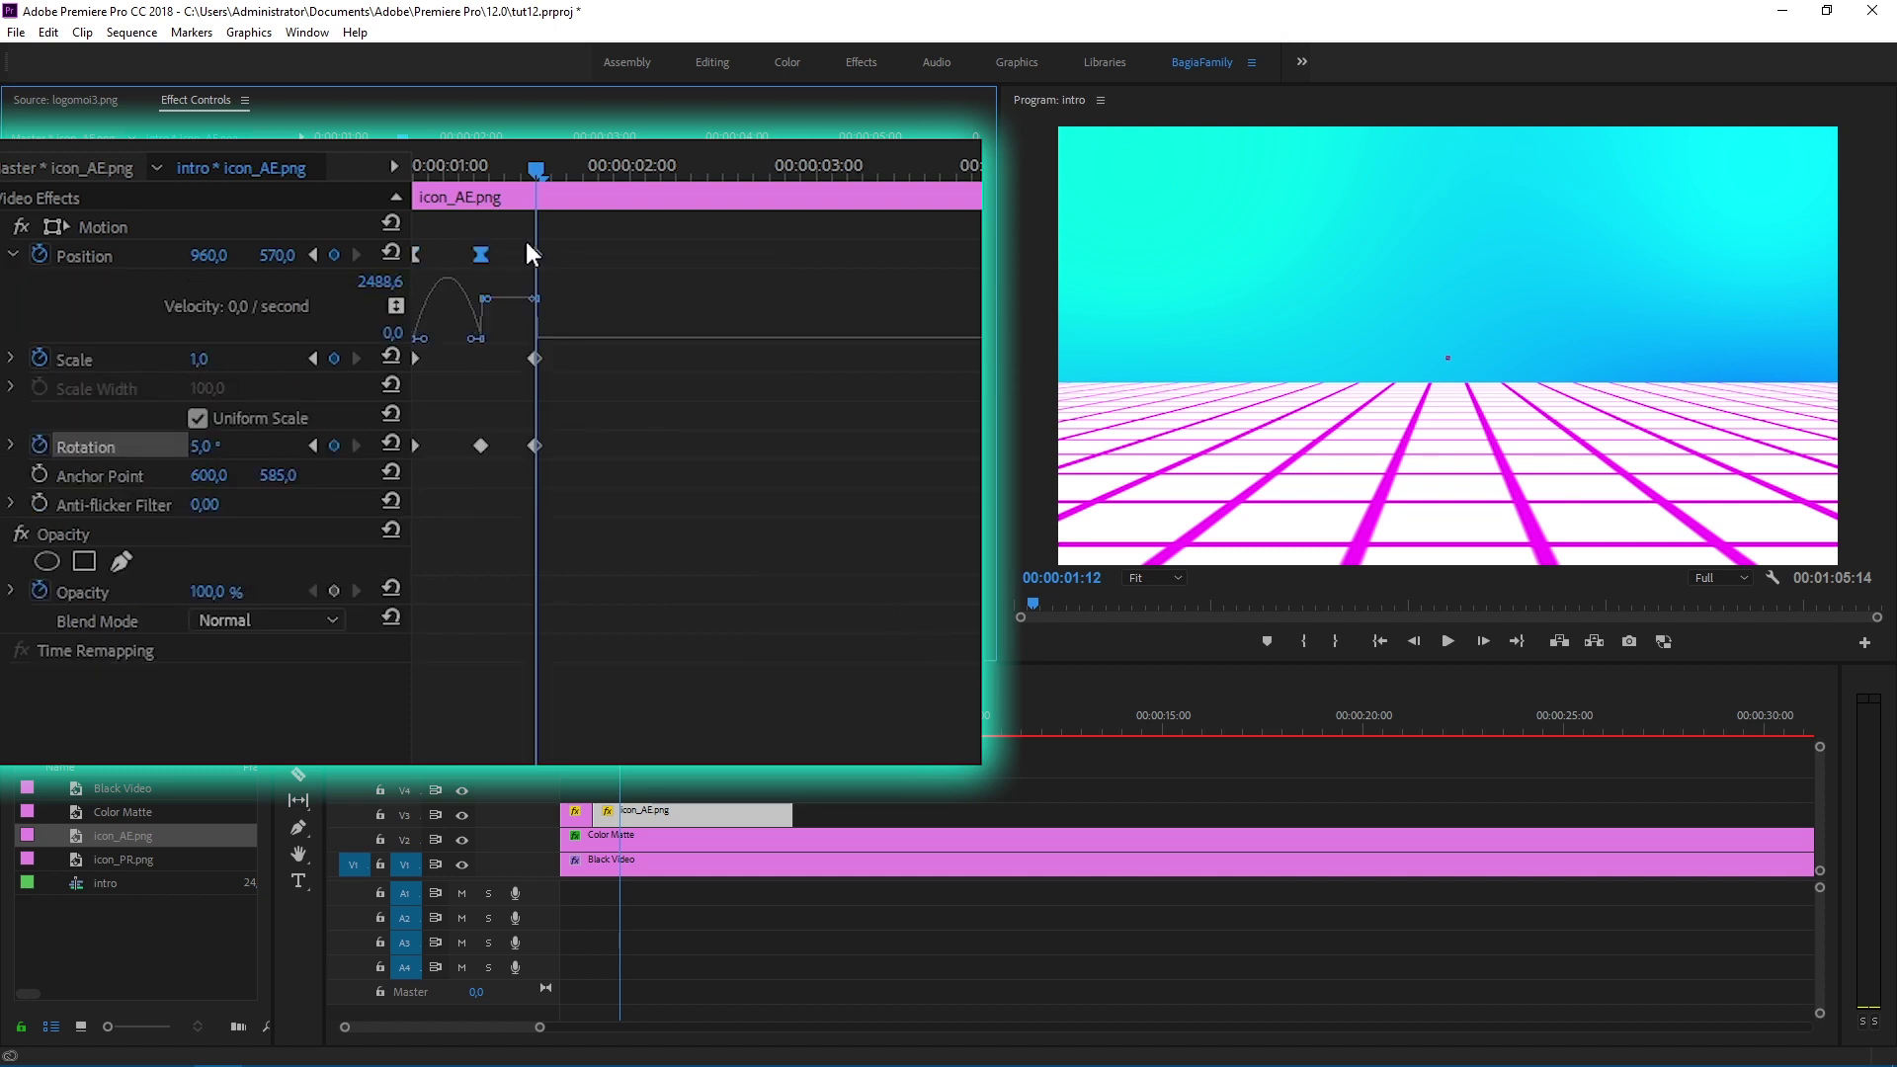
Step: Apply Ease In to the last position keyframe and lower the middle keyframe's outgoing velocity handle to zero
right_click(530, 252)
mouse_move(740, 491)
left_click(940, 647)
left_click_drag(485, 300, 489, 344)
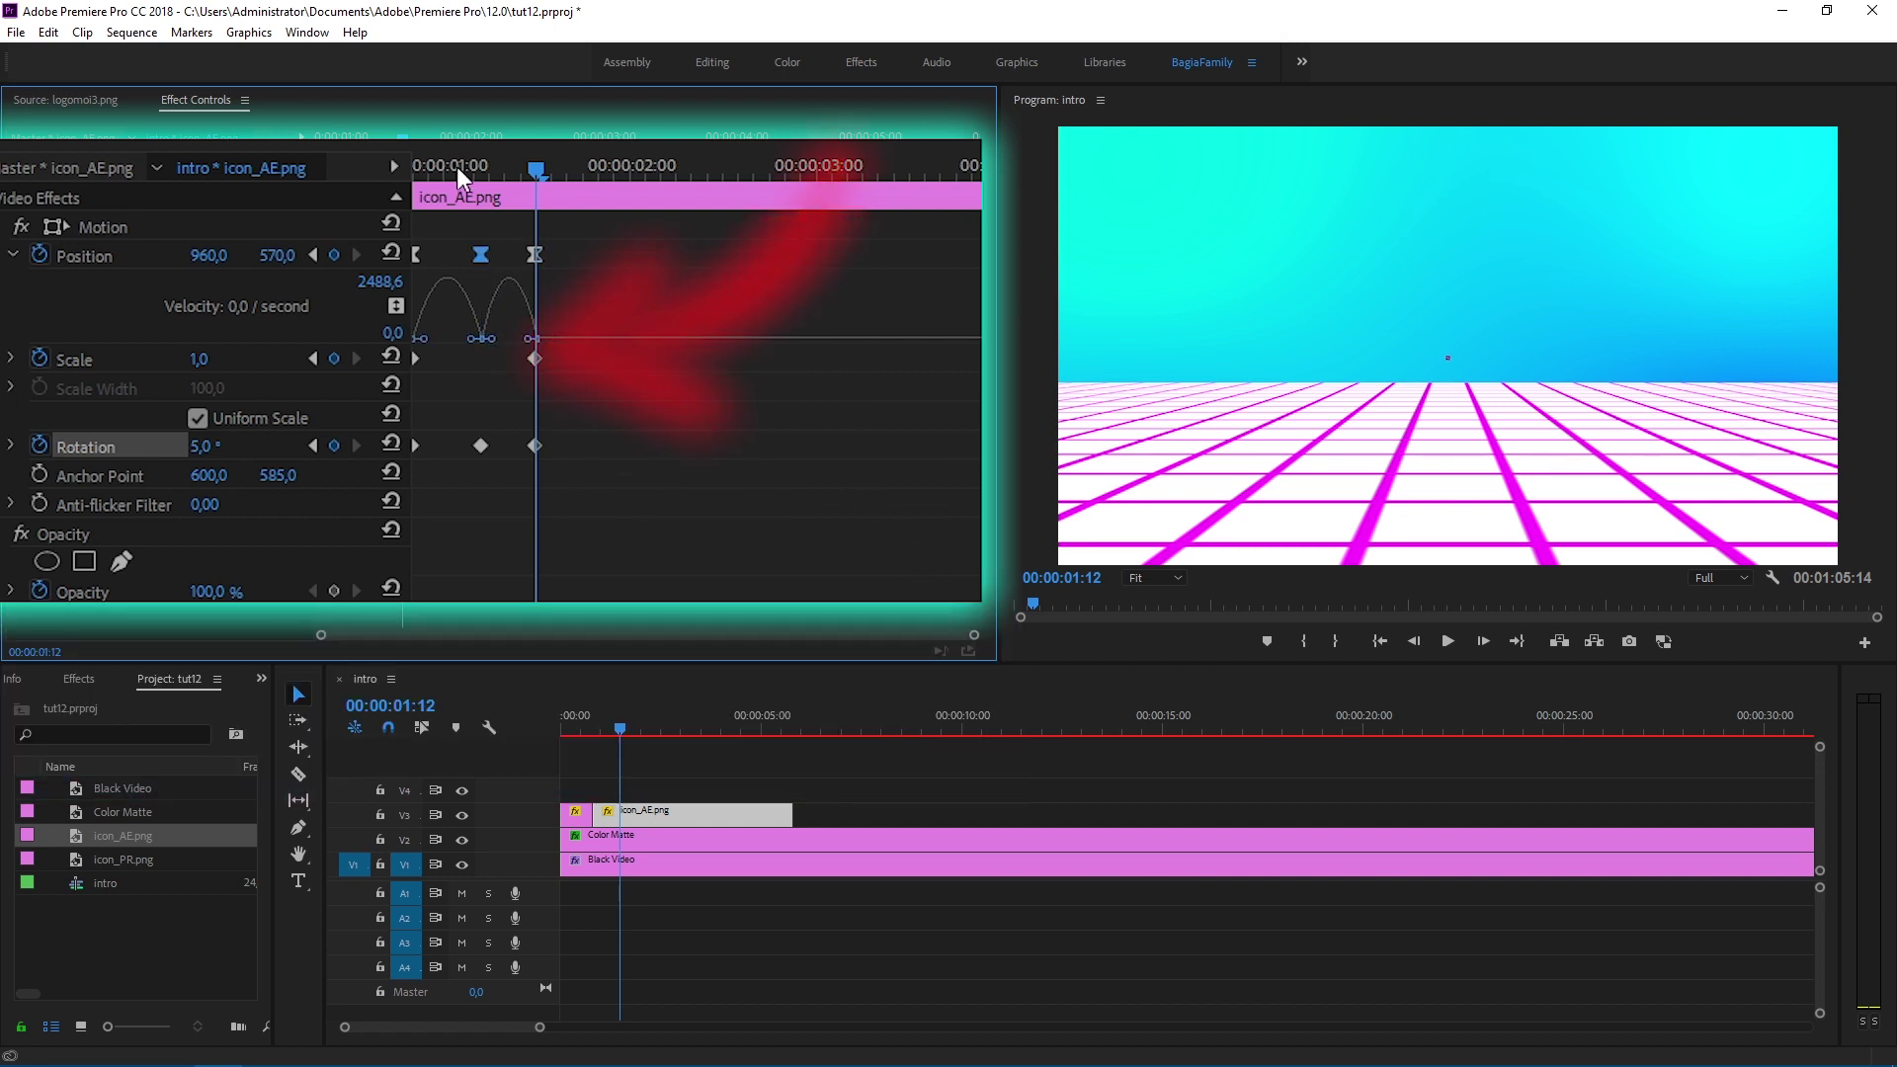
Step: Set the After Effects icon's scale to 8 at 00:00:01:12 and play the animation from the clip's start
mouse_move(457, 166)
left_mouse_down()
mouse_move(439, 162)
mouse_move(536, 168)
left_mouse_up()
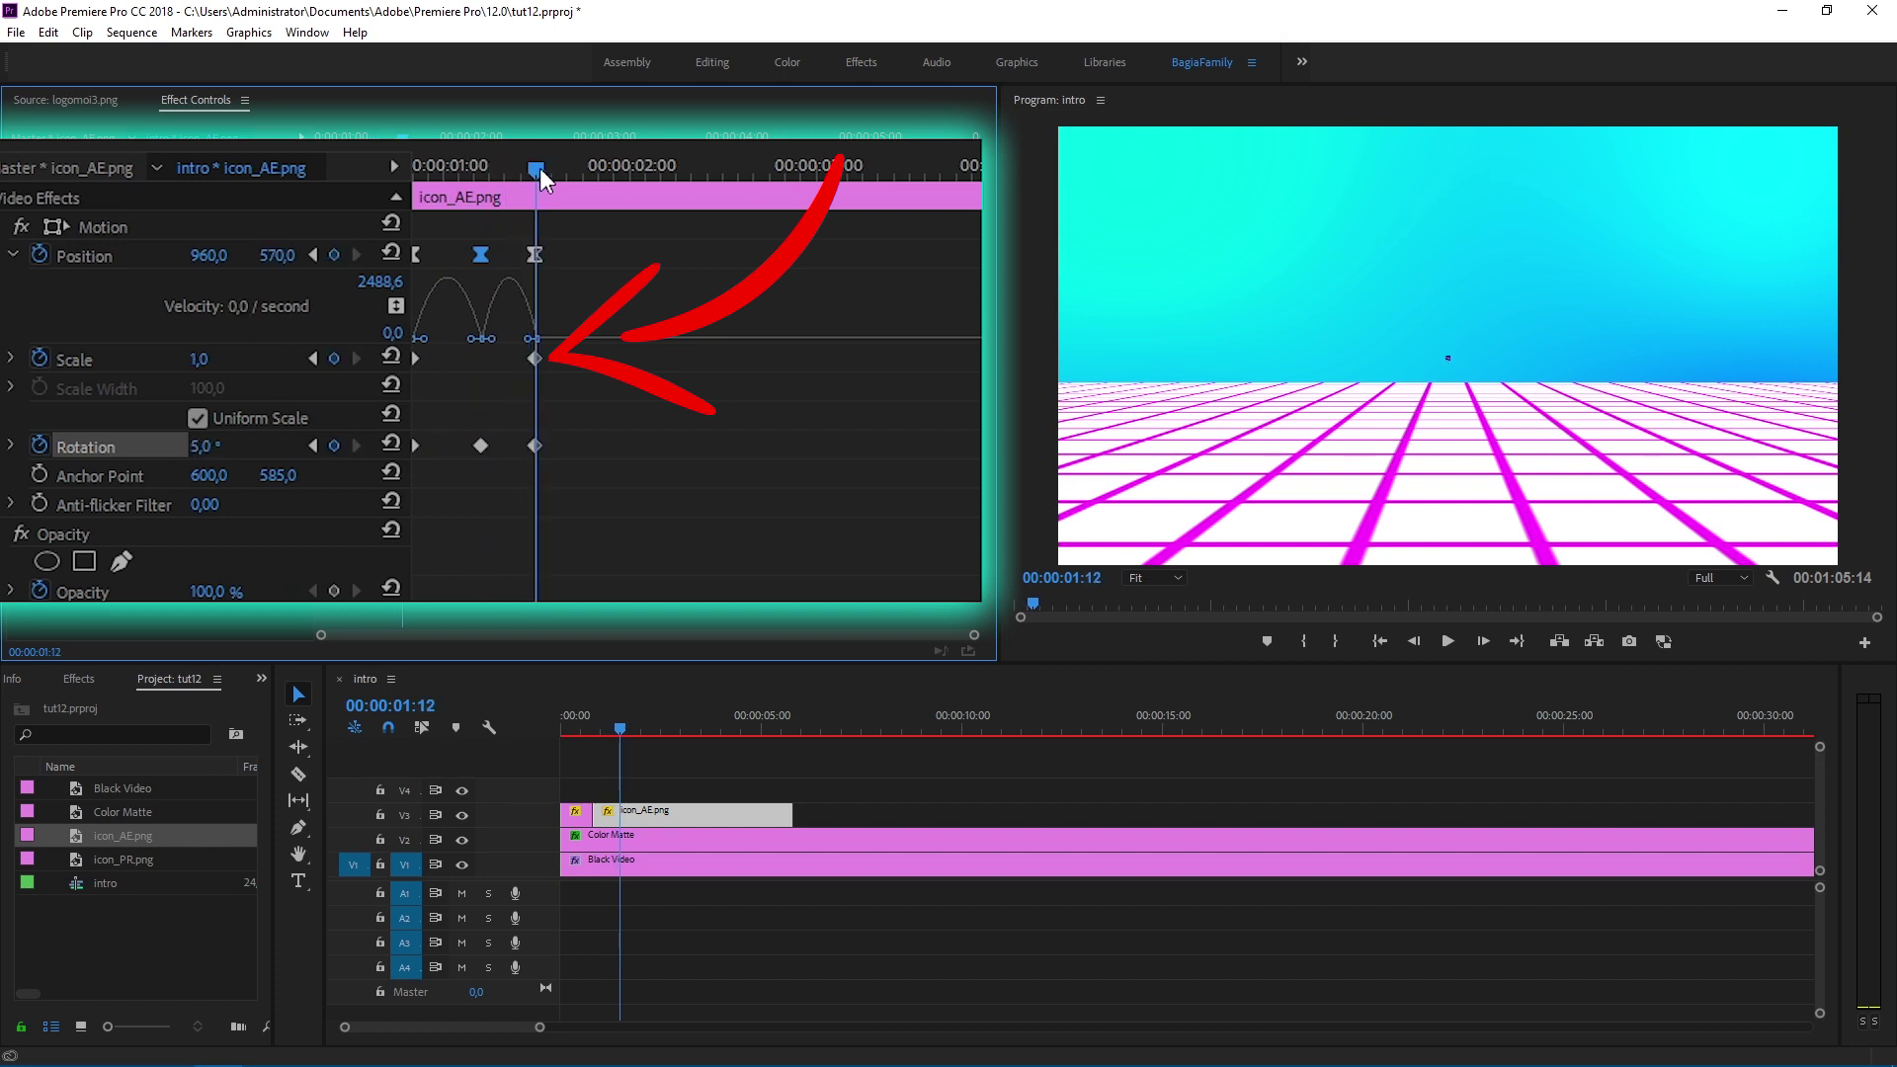
left_click(212, 358)
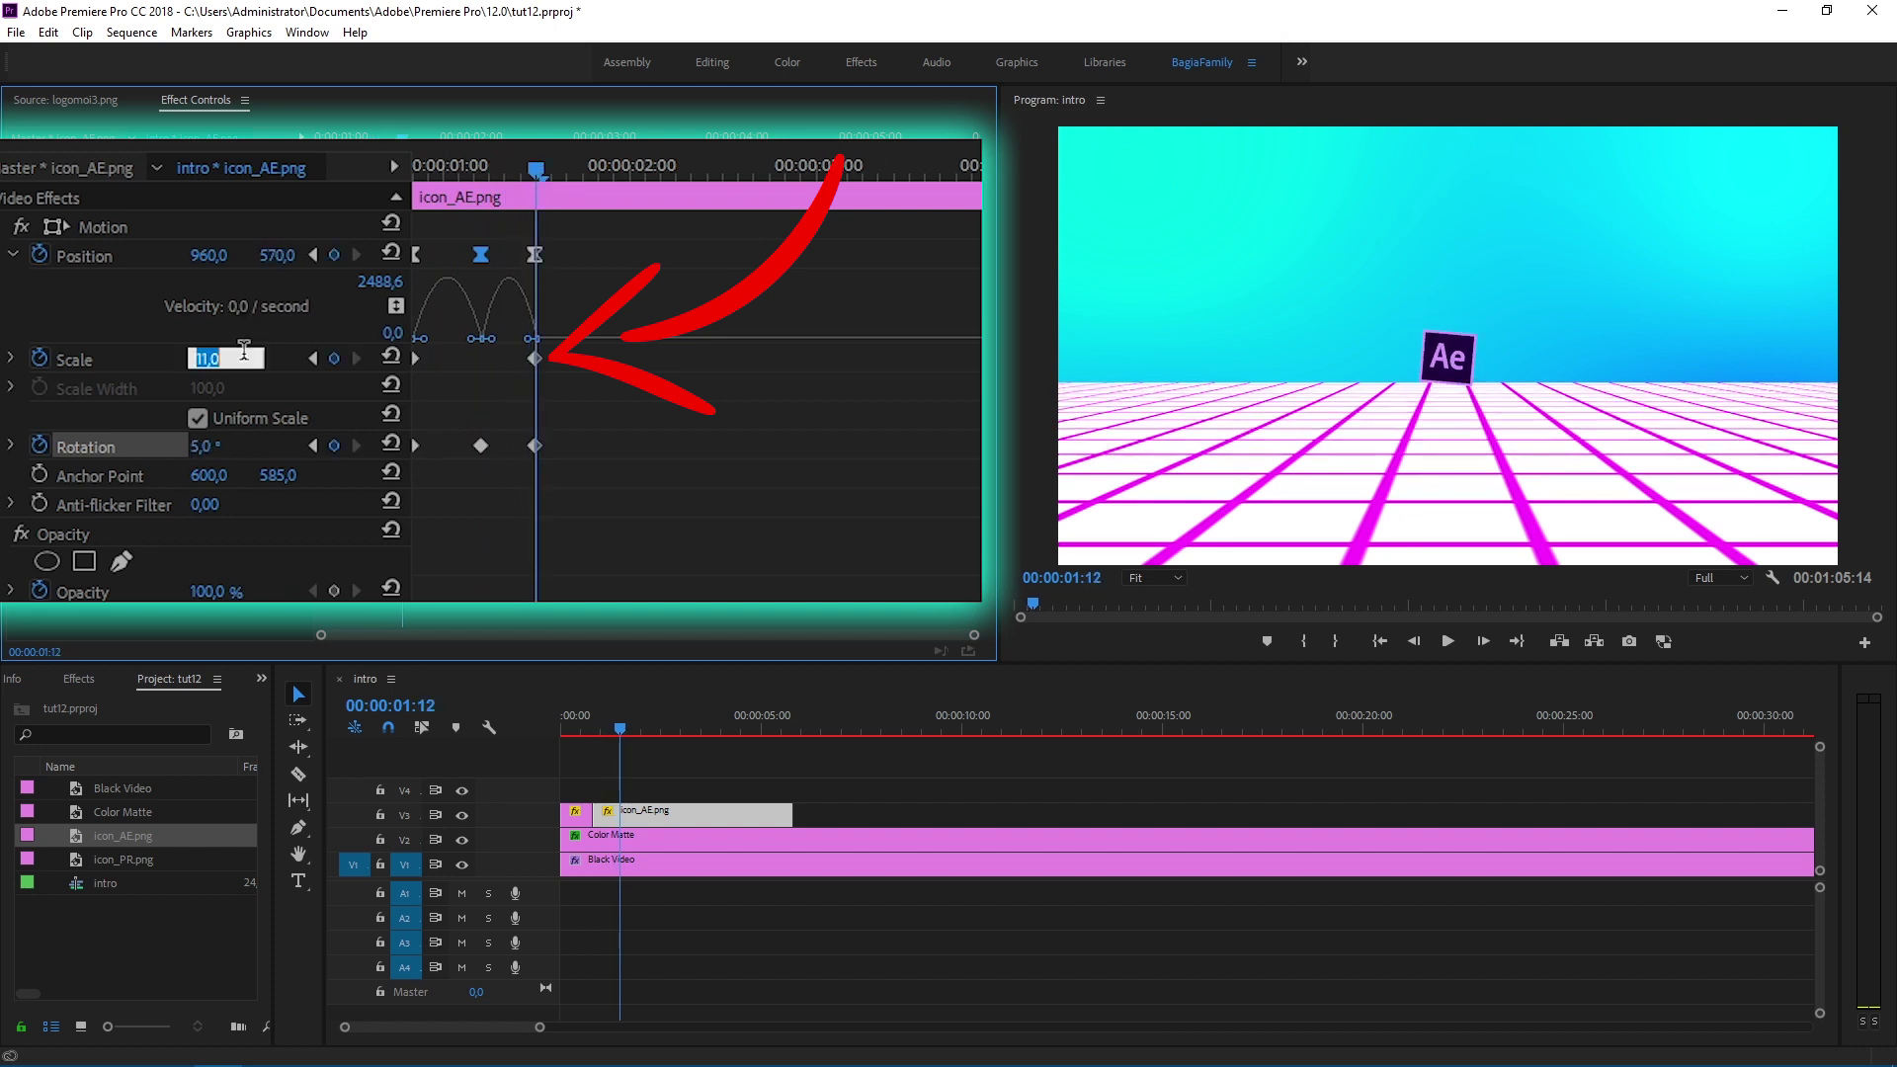
type("8")
key("Return")
left_click_drag(540, 173, 413, 170)
left_click(1444, 643)
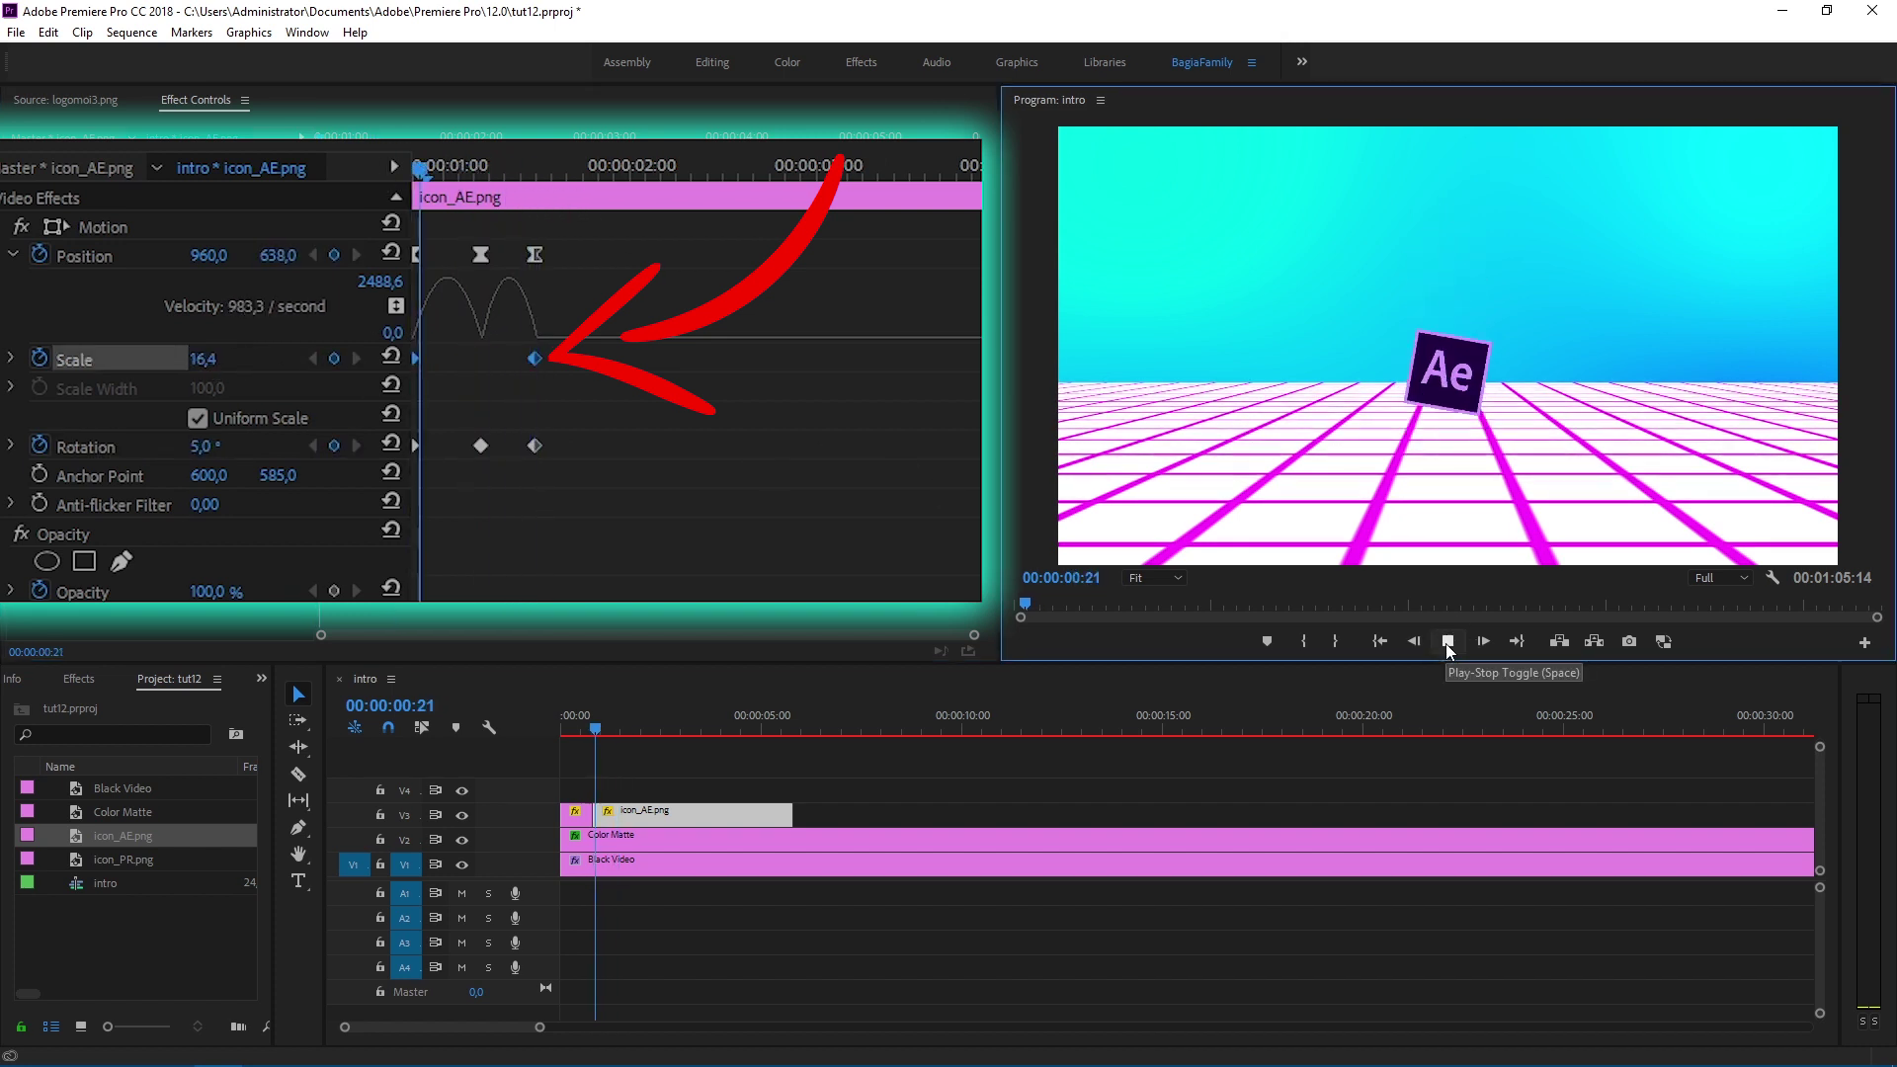
left_click(1448, 643)
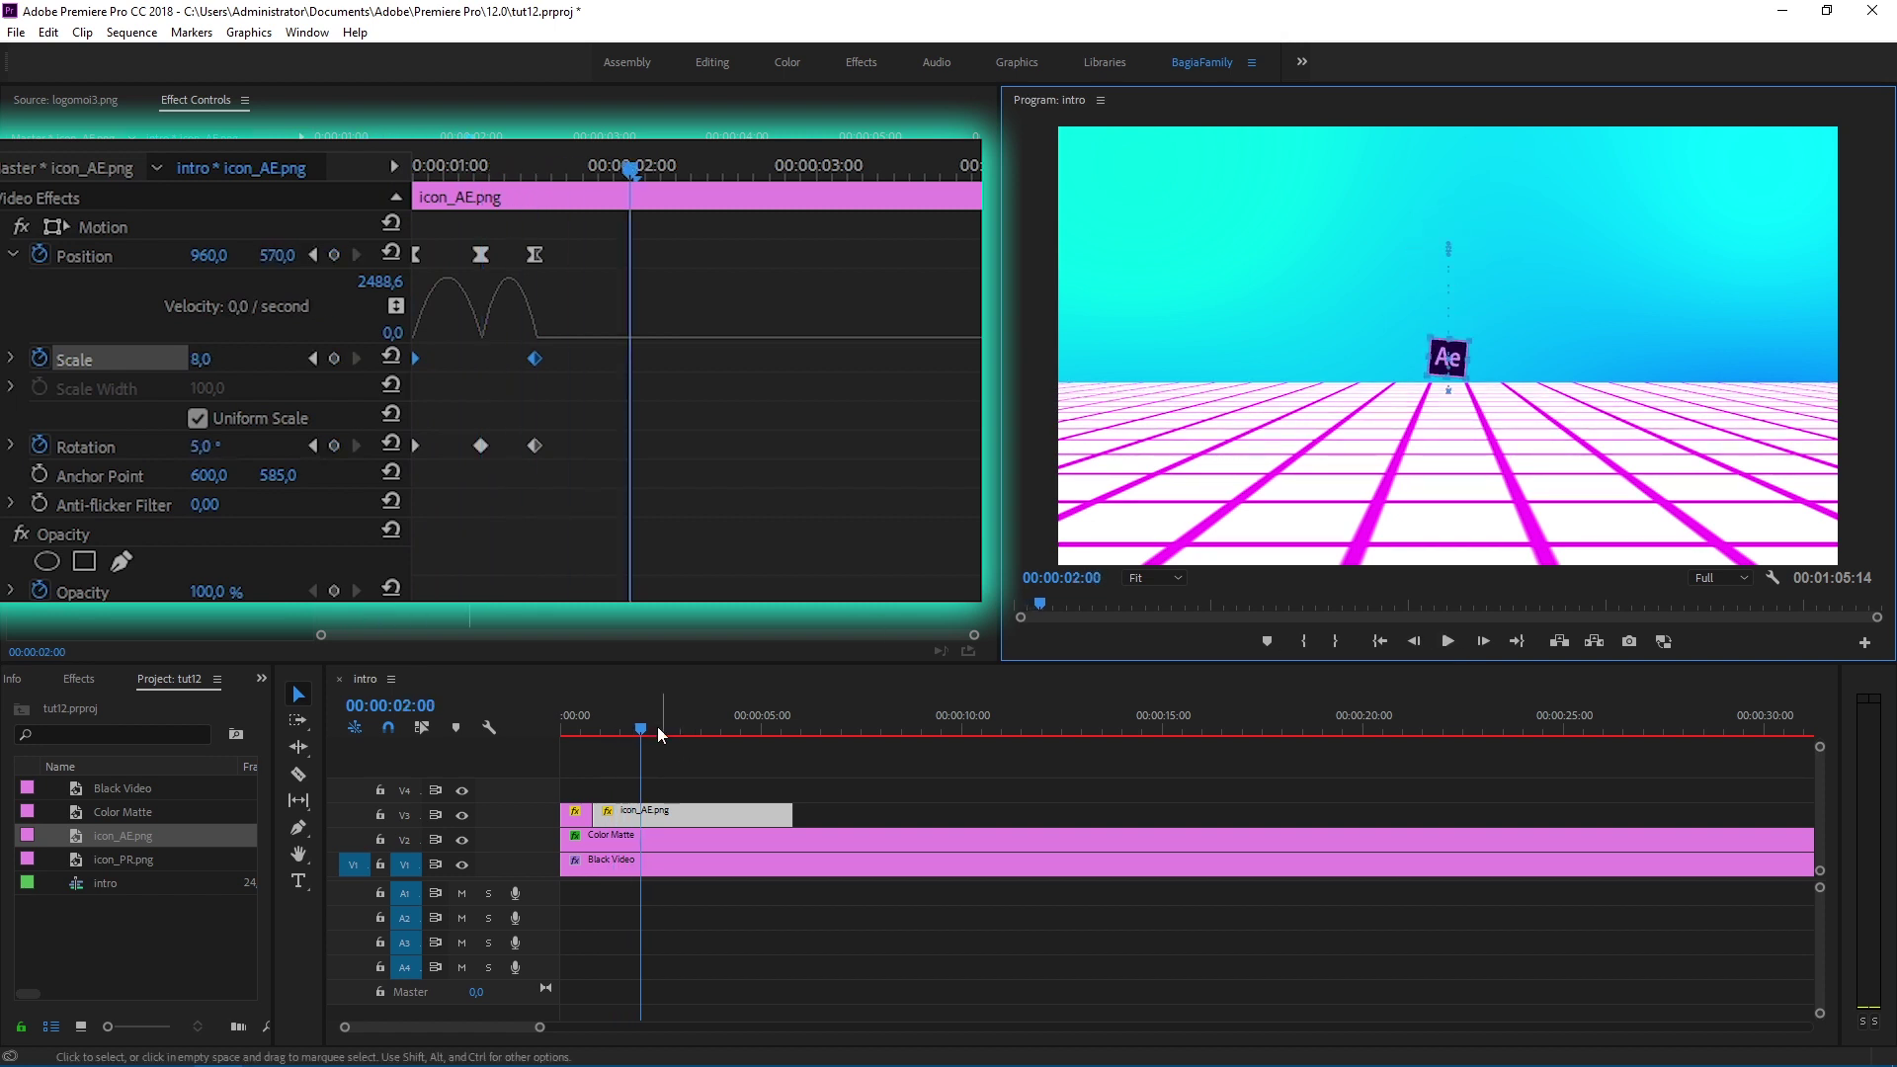
Step: At 00:00:00:21, keyframe the After Effects icon's rotation at one full turn (1x0.0°) and play the clip back
left_click_drag(494, 164, 435, 168)
left_click(314, 446)
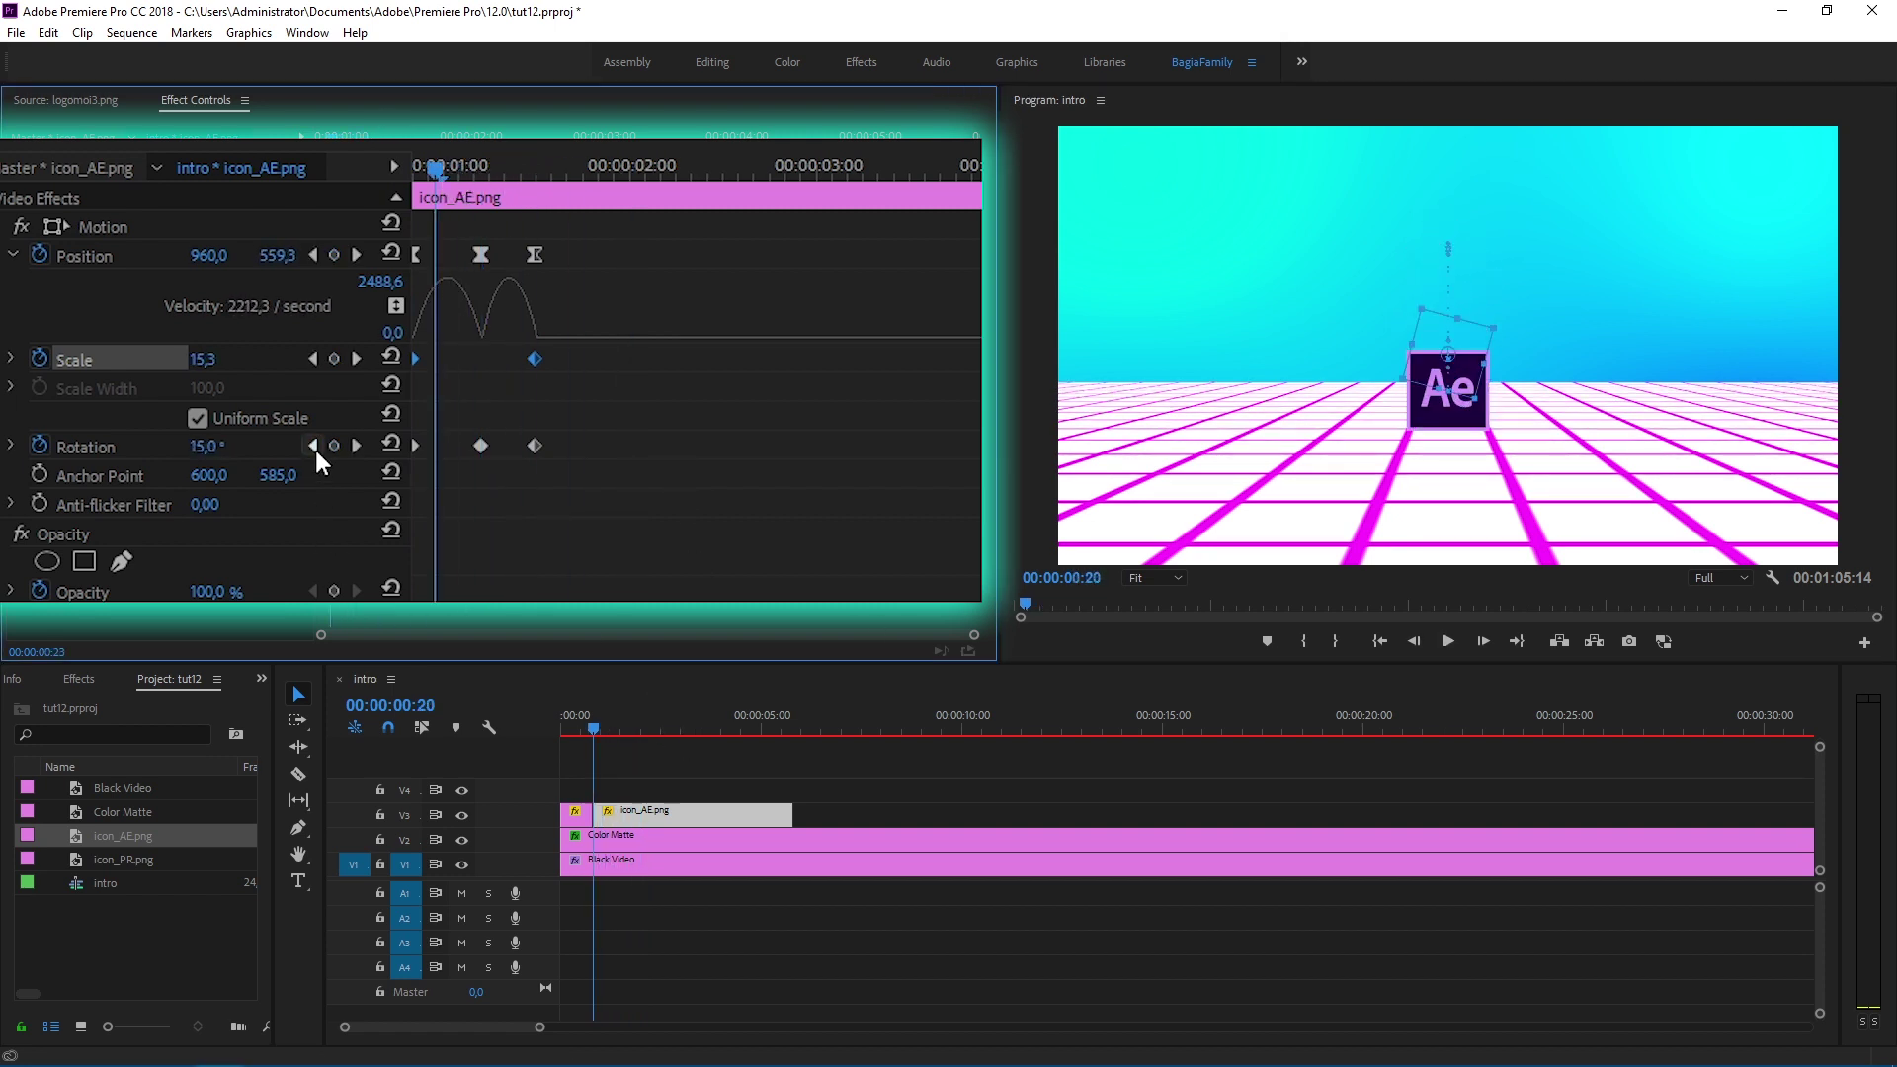
left_click(1484, 640)
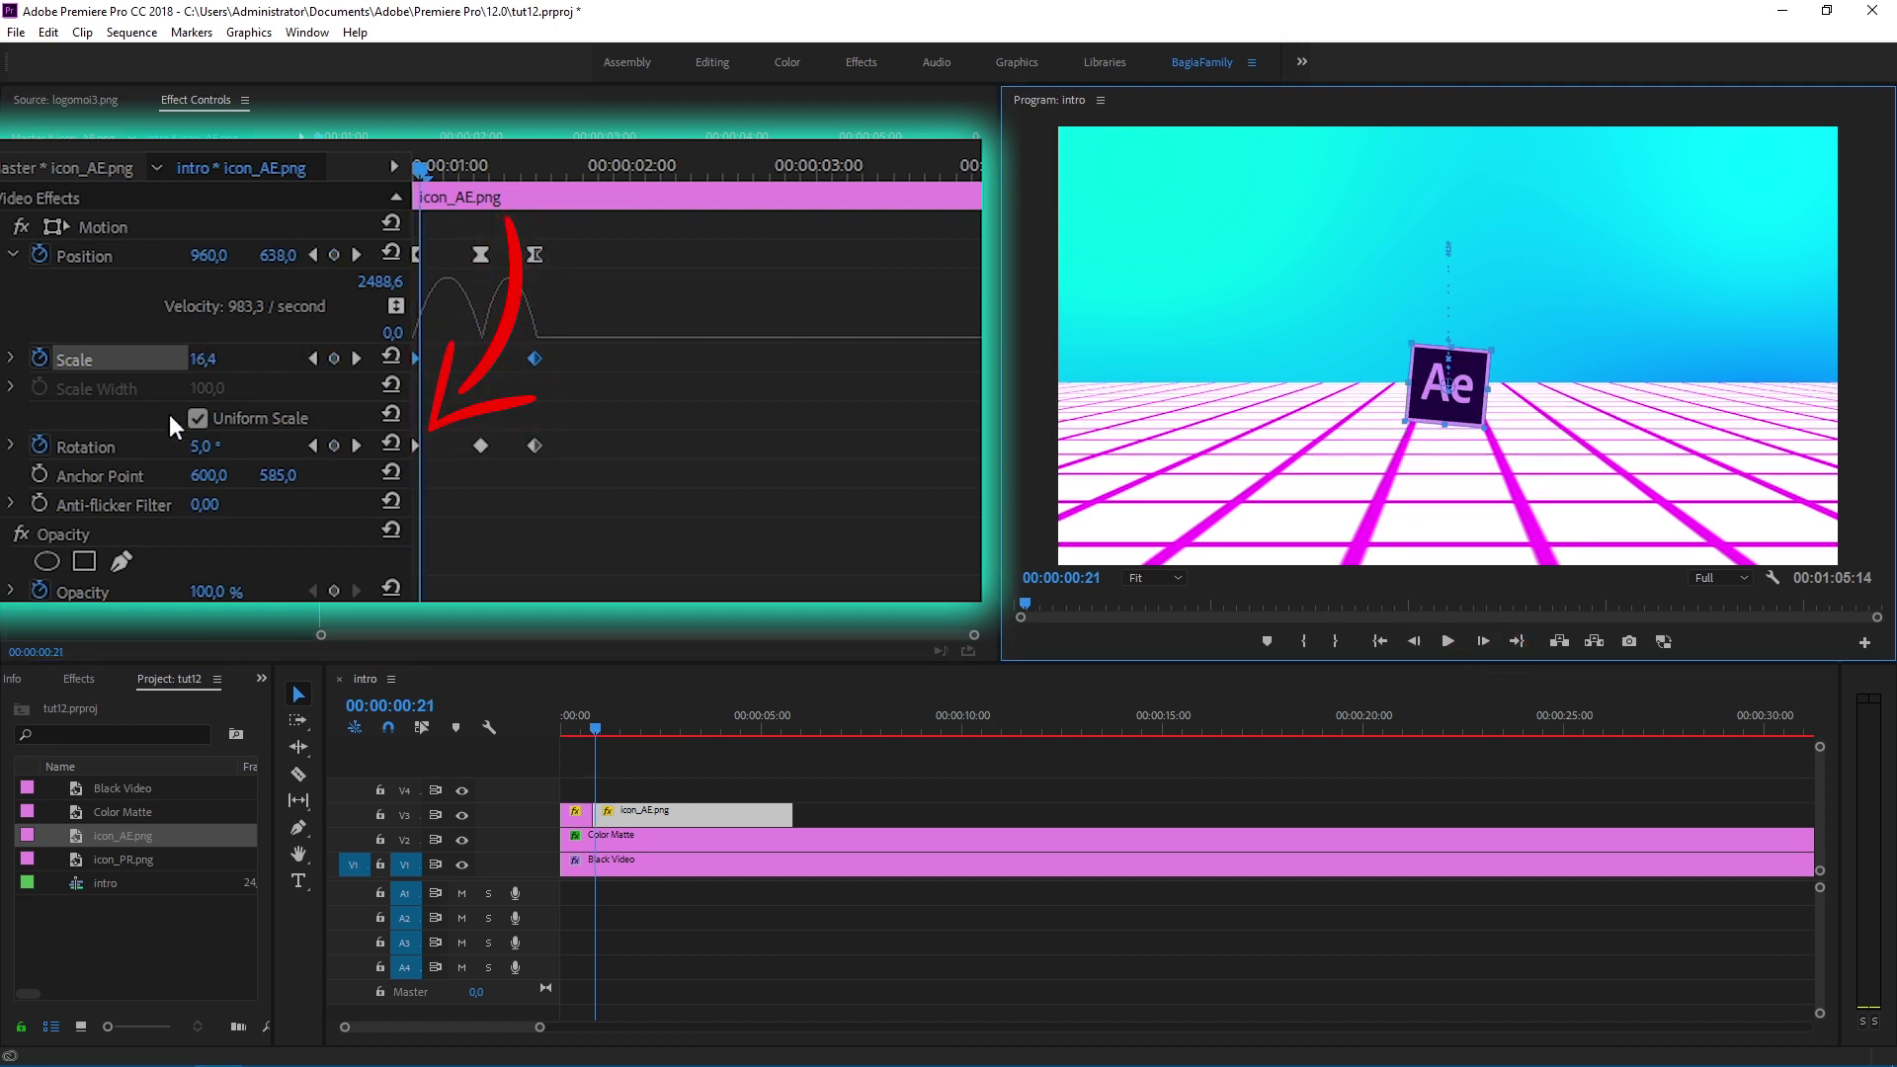
left_click(207, 447)
type("1")
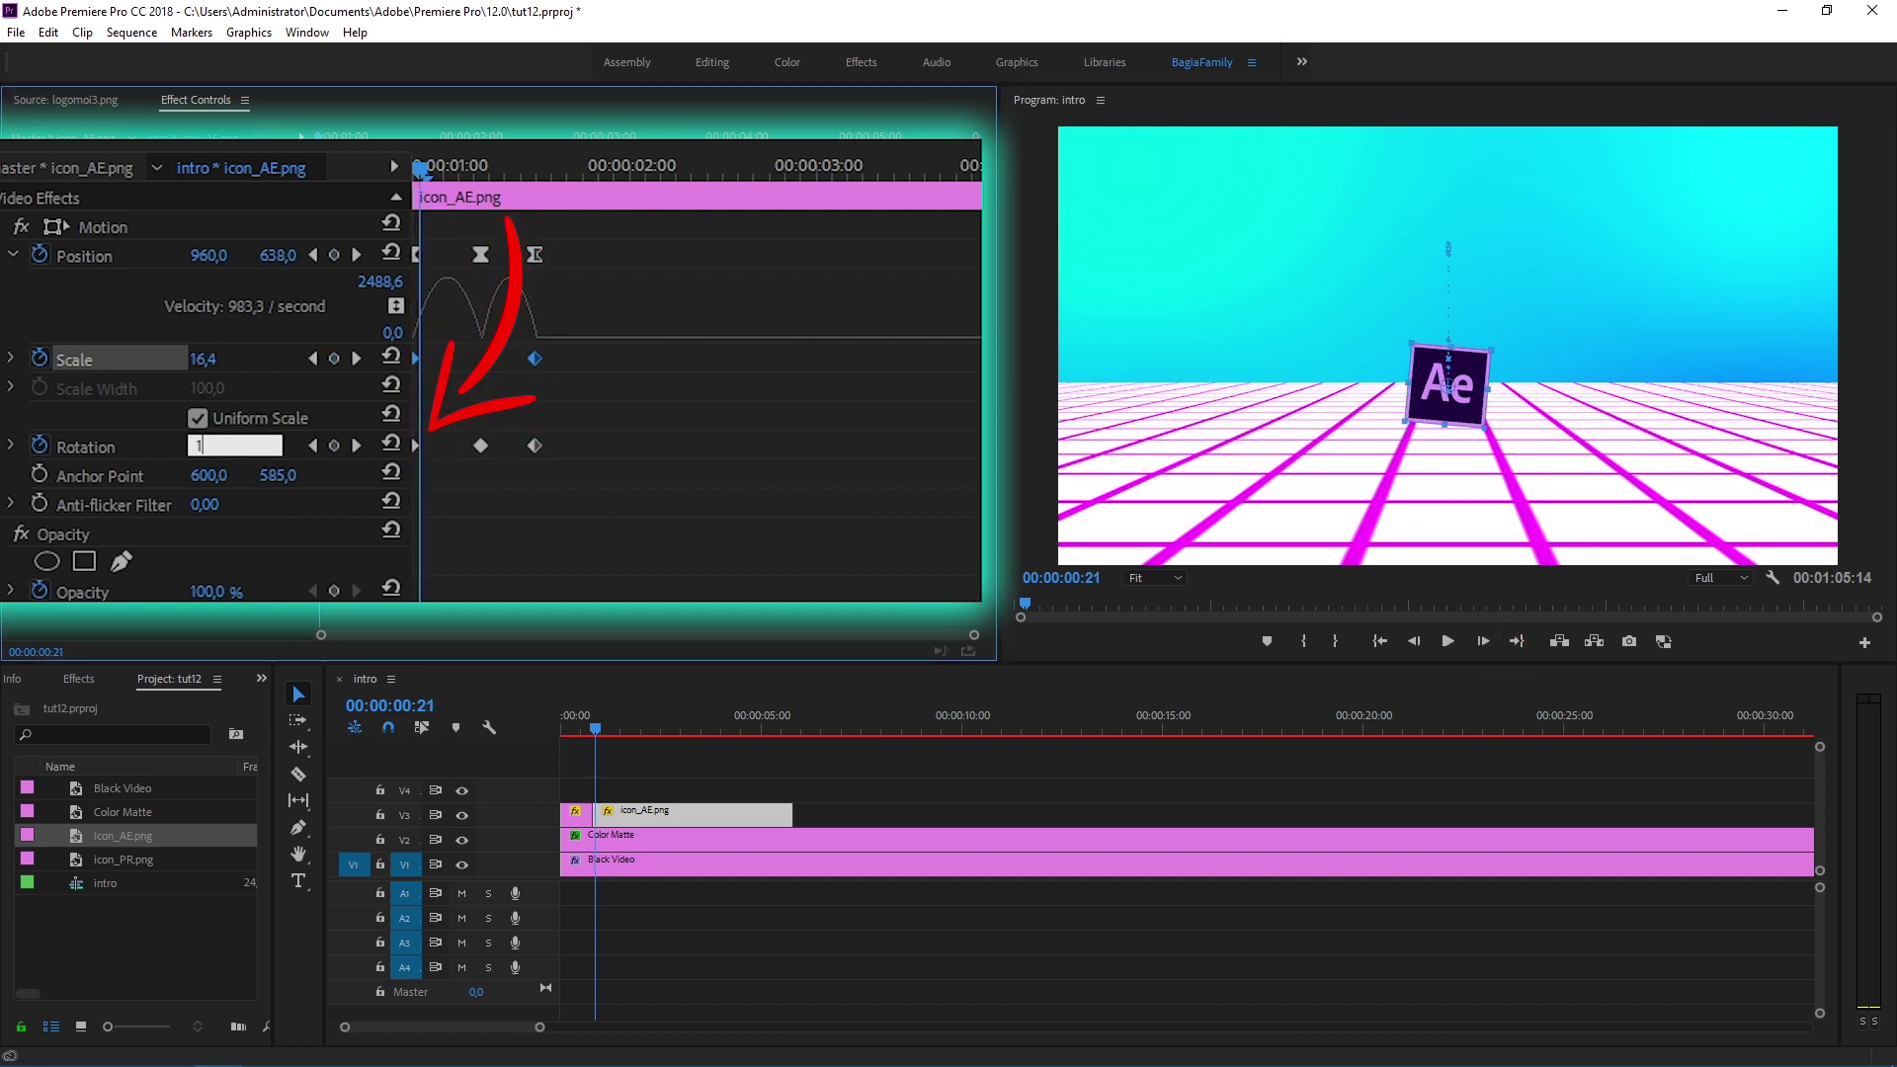
type("x")
key("Return")
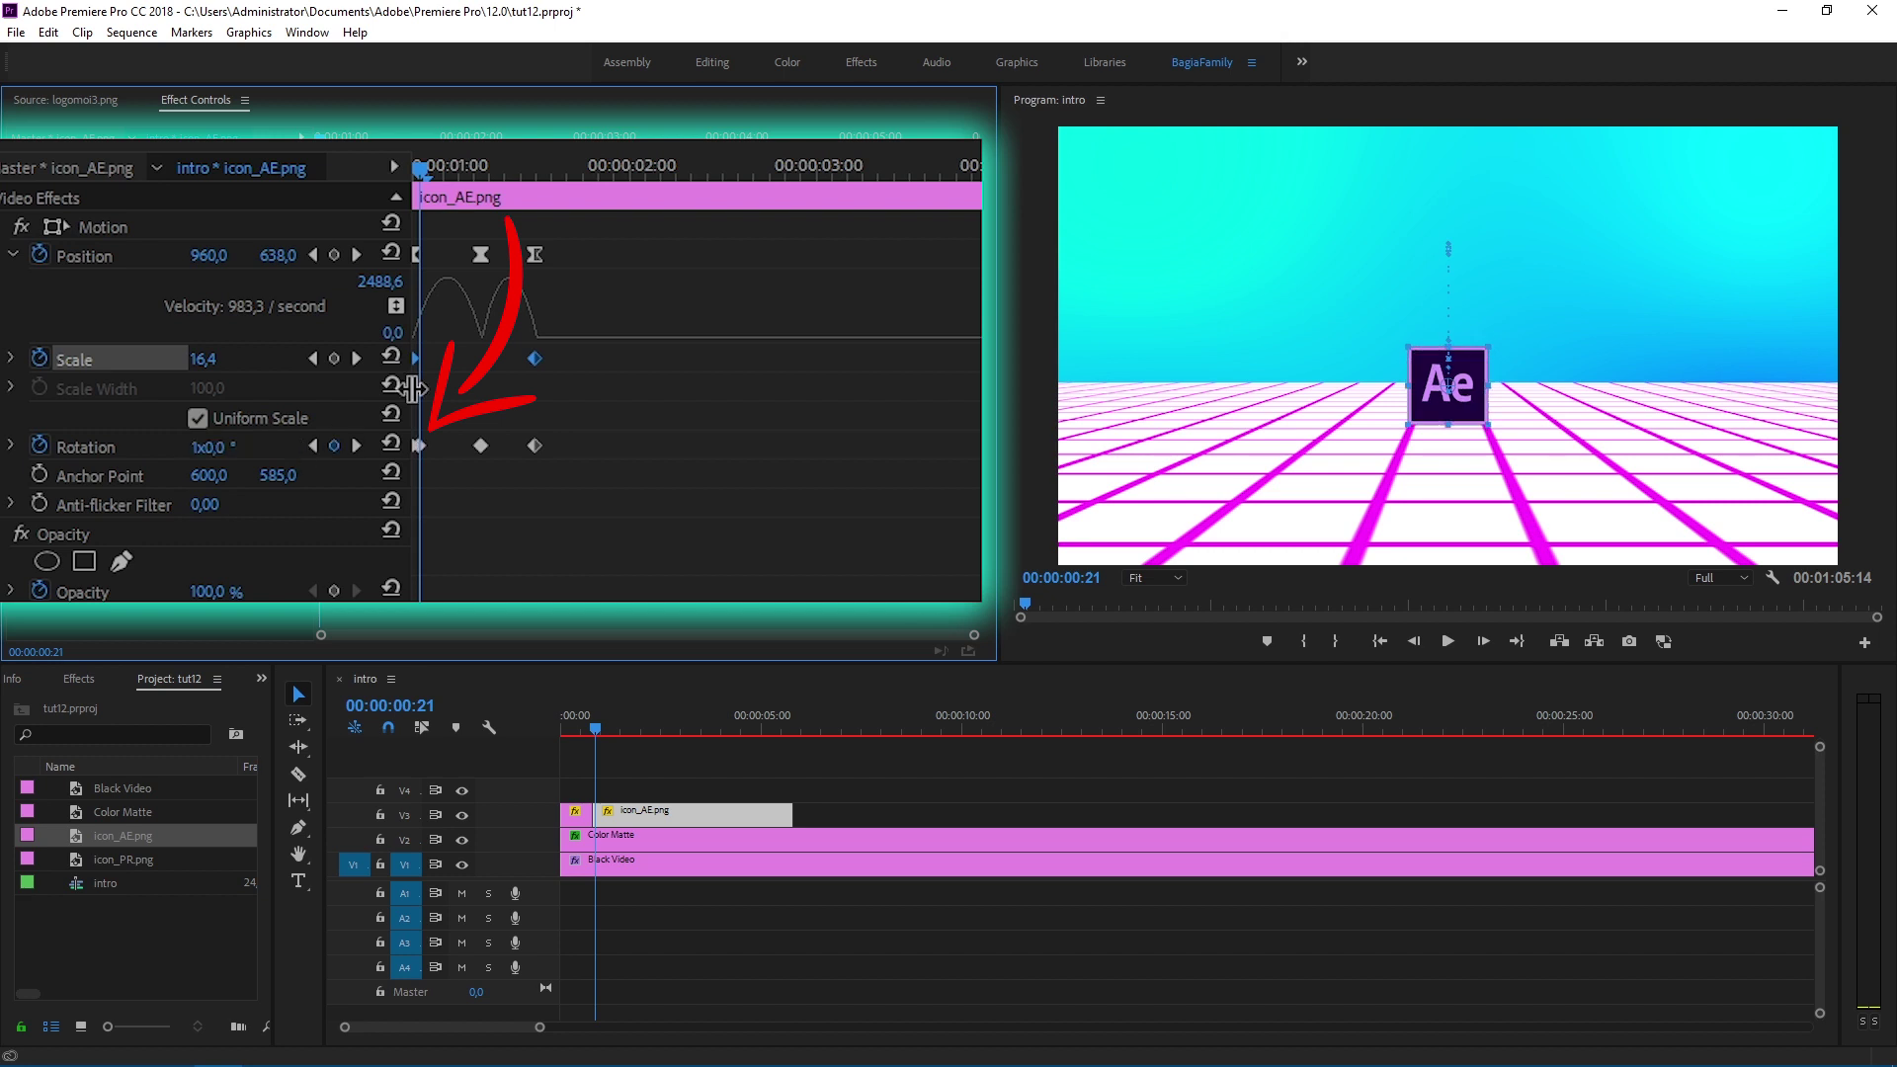
left_click_drag(421, 166, 400, 176)
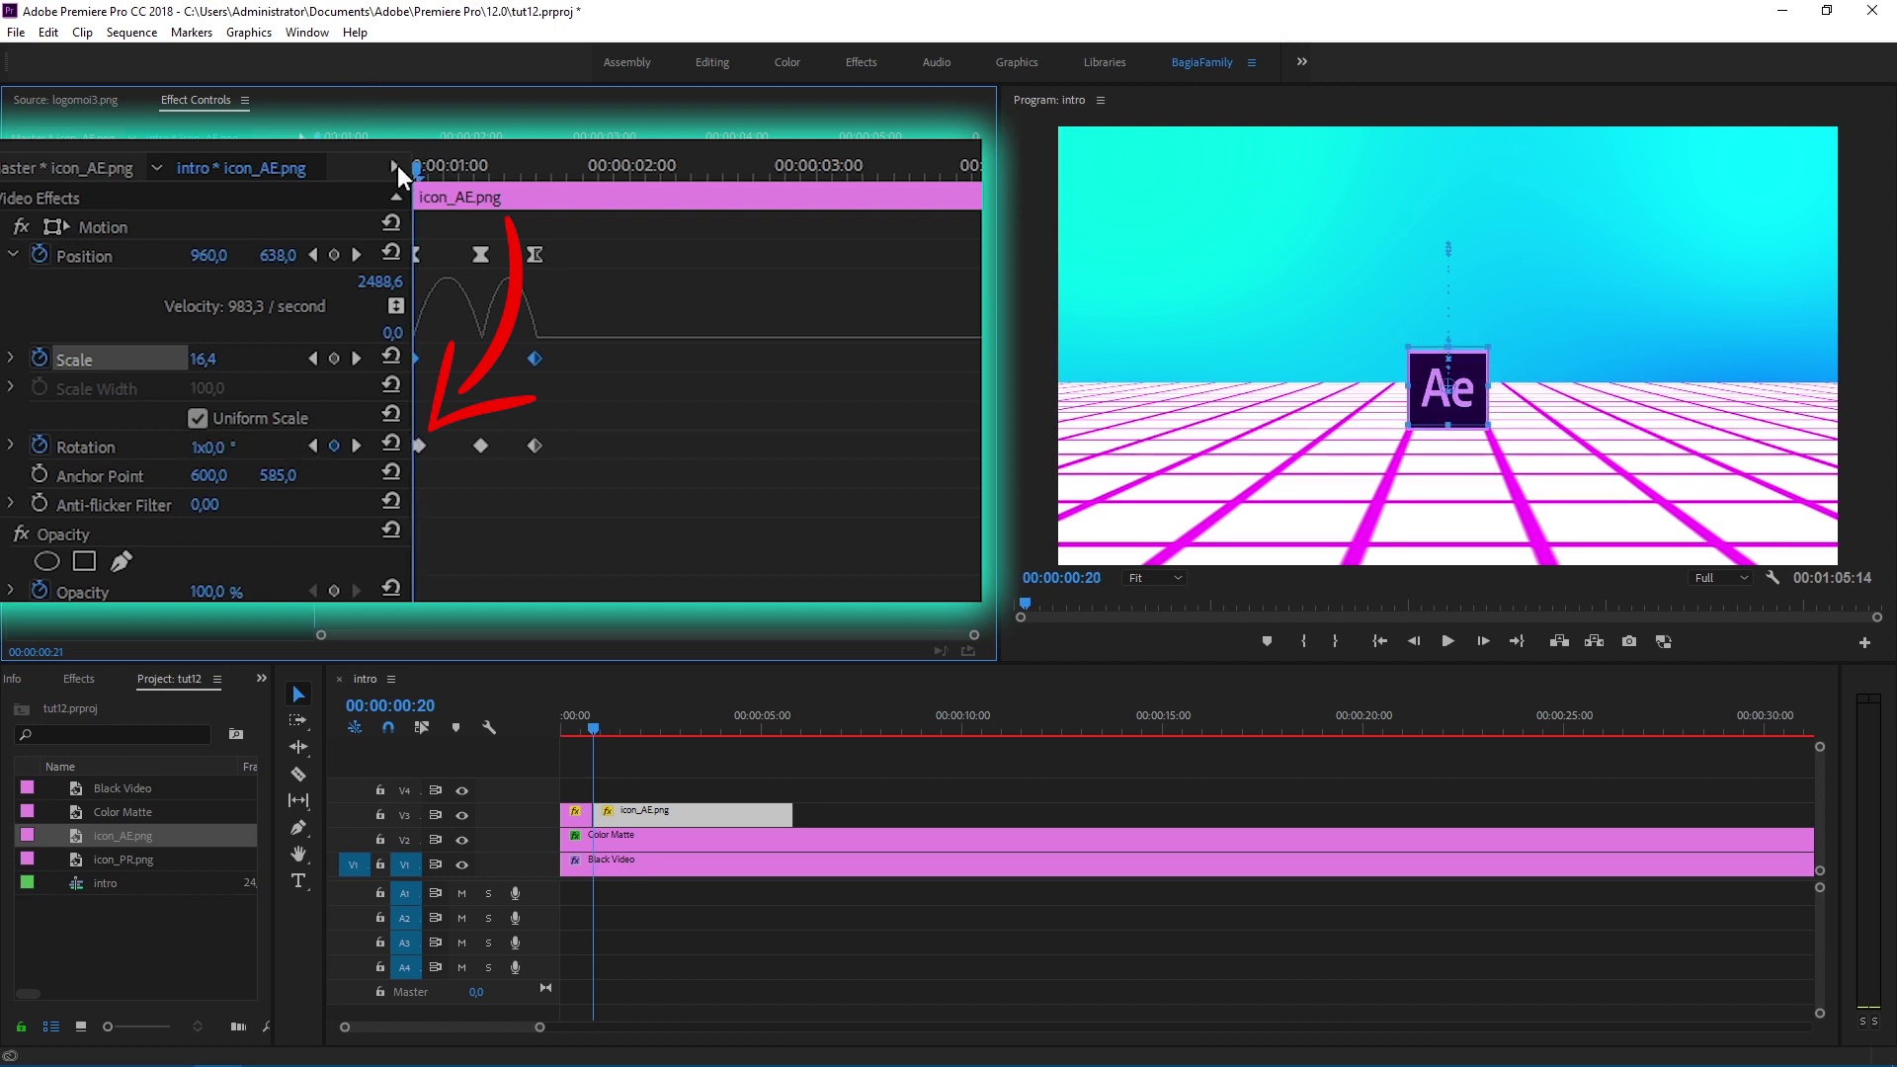
left_click(1448, 640)
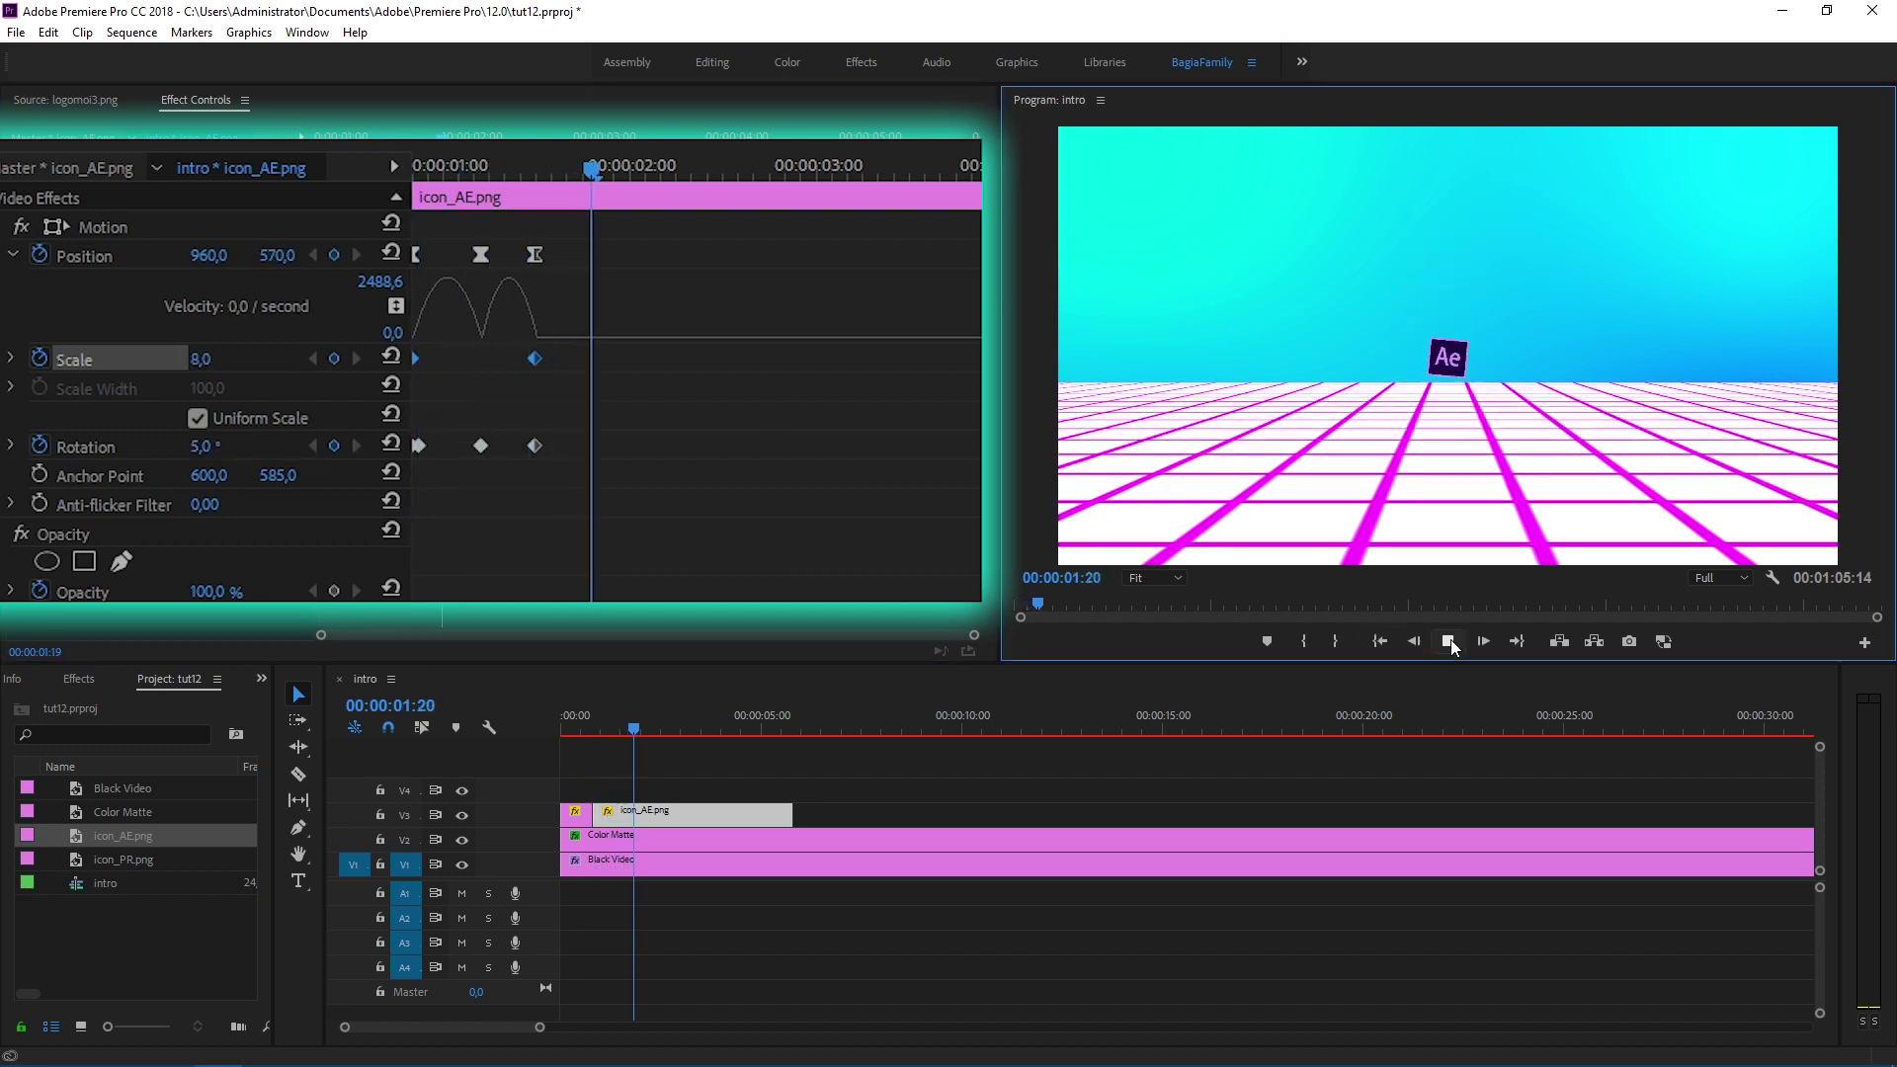
left_click(1448, 640)
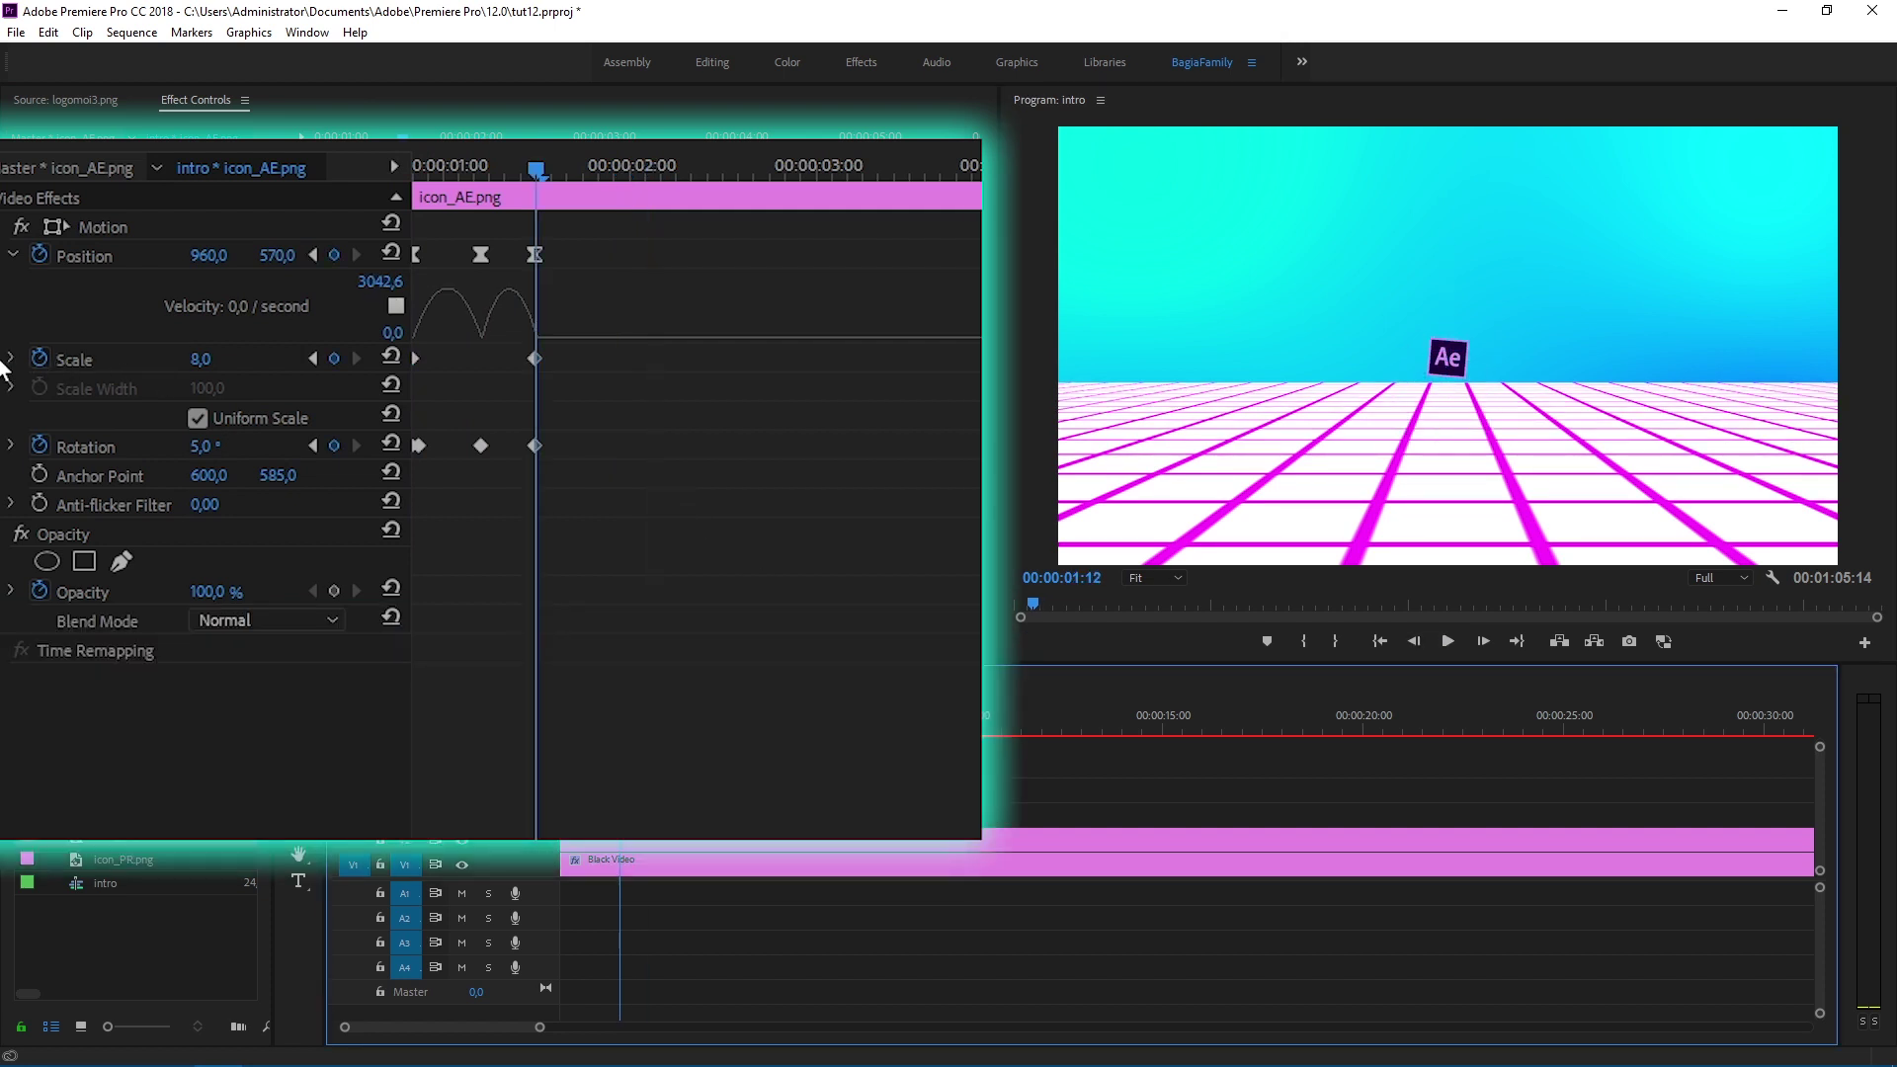
Step: Apply Ease Out to the After Effects icon's first scale keyframe and Ease In to its last one
left_click(10, 358)
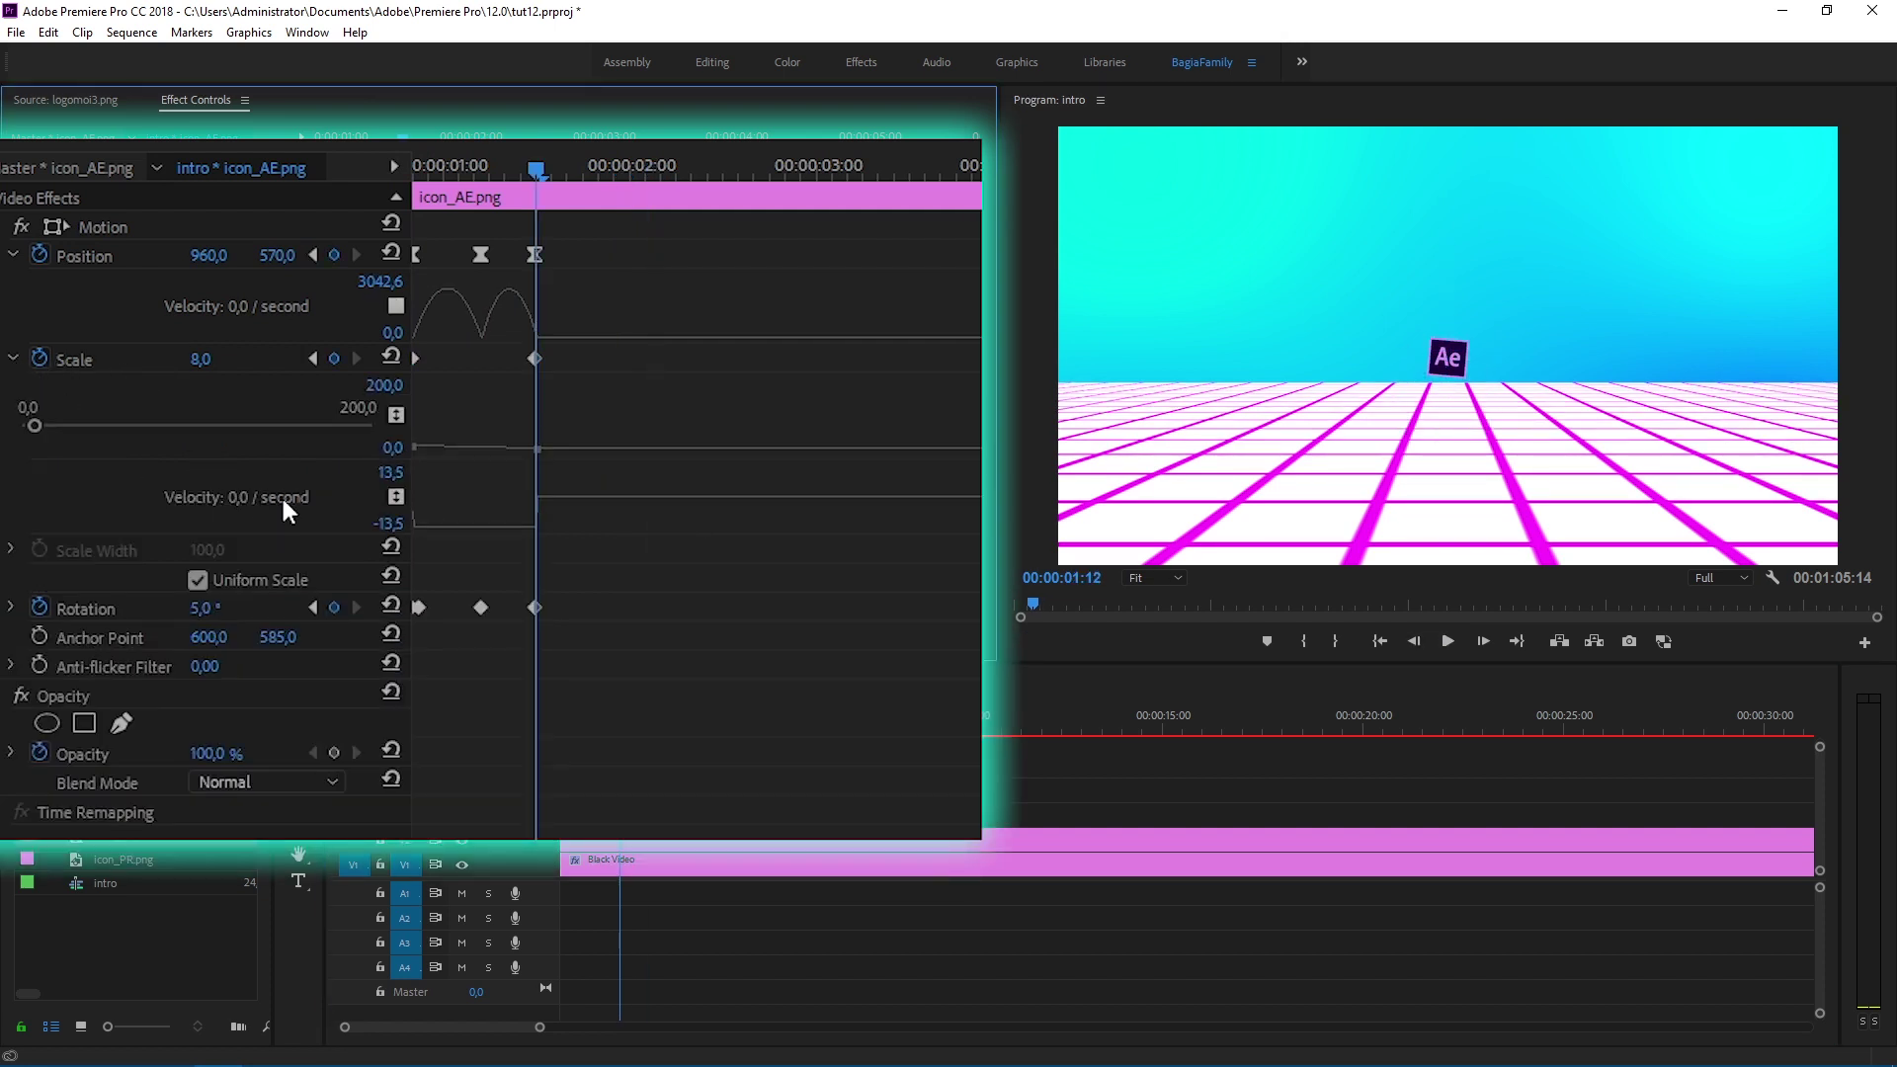
right_click(414, 360)
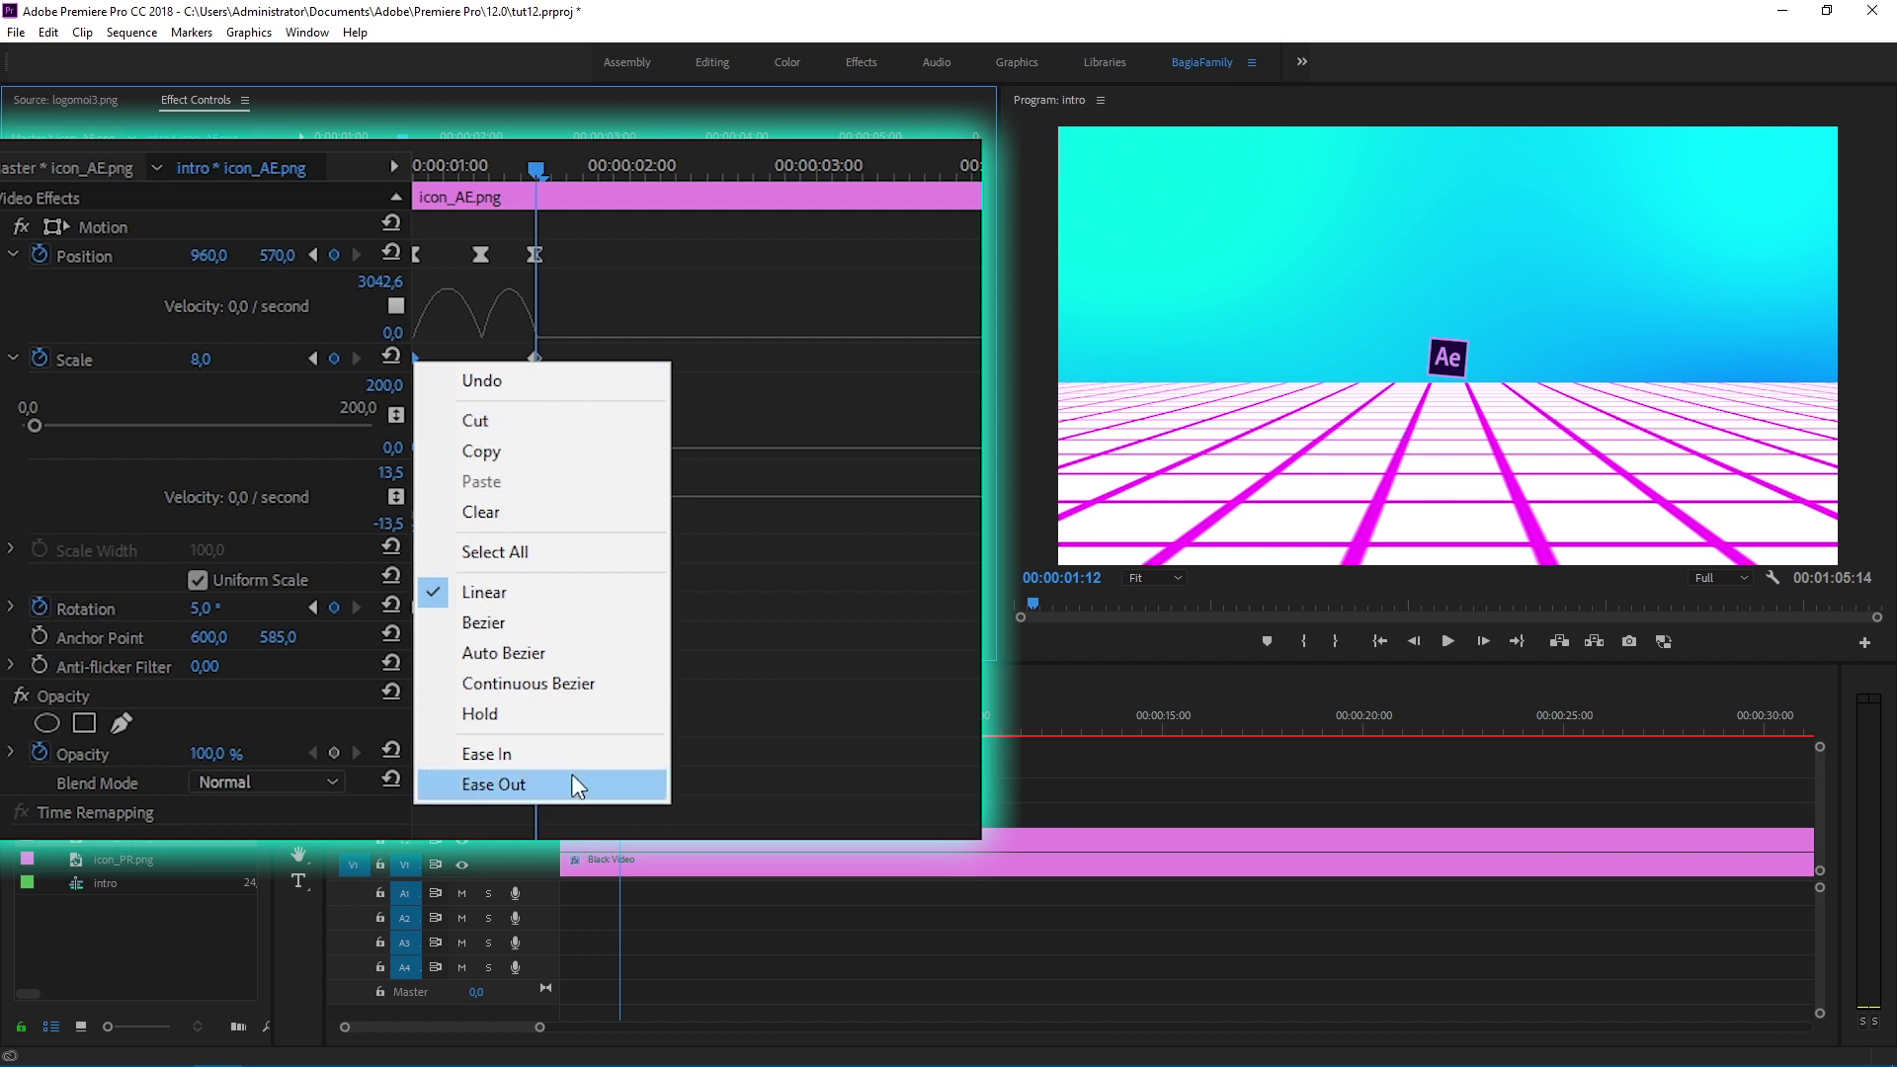
left_click(594, 783)
right_click(536, 357)
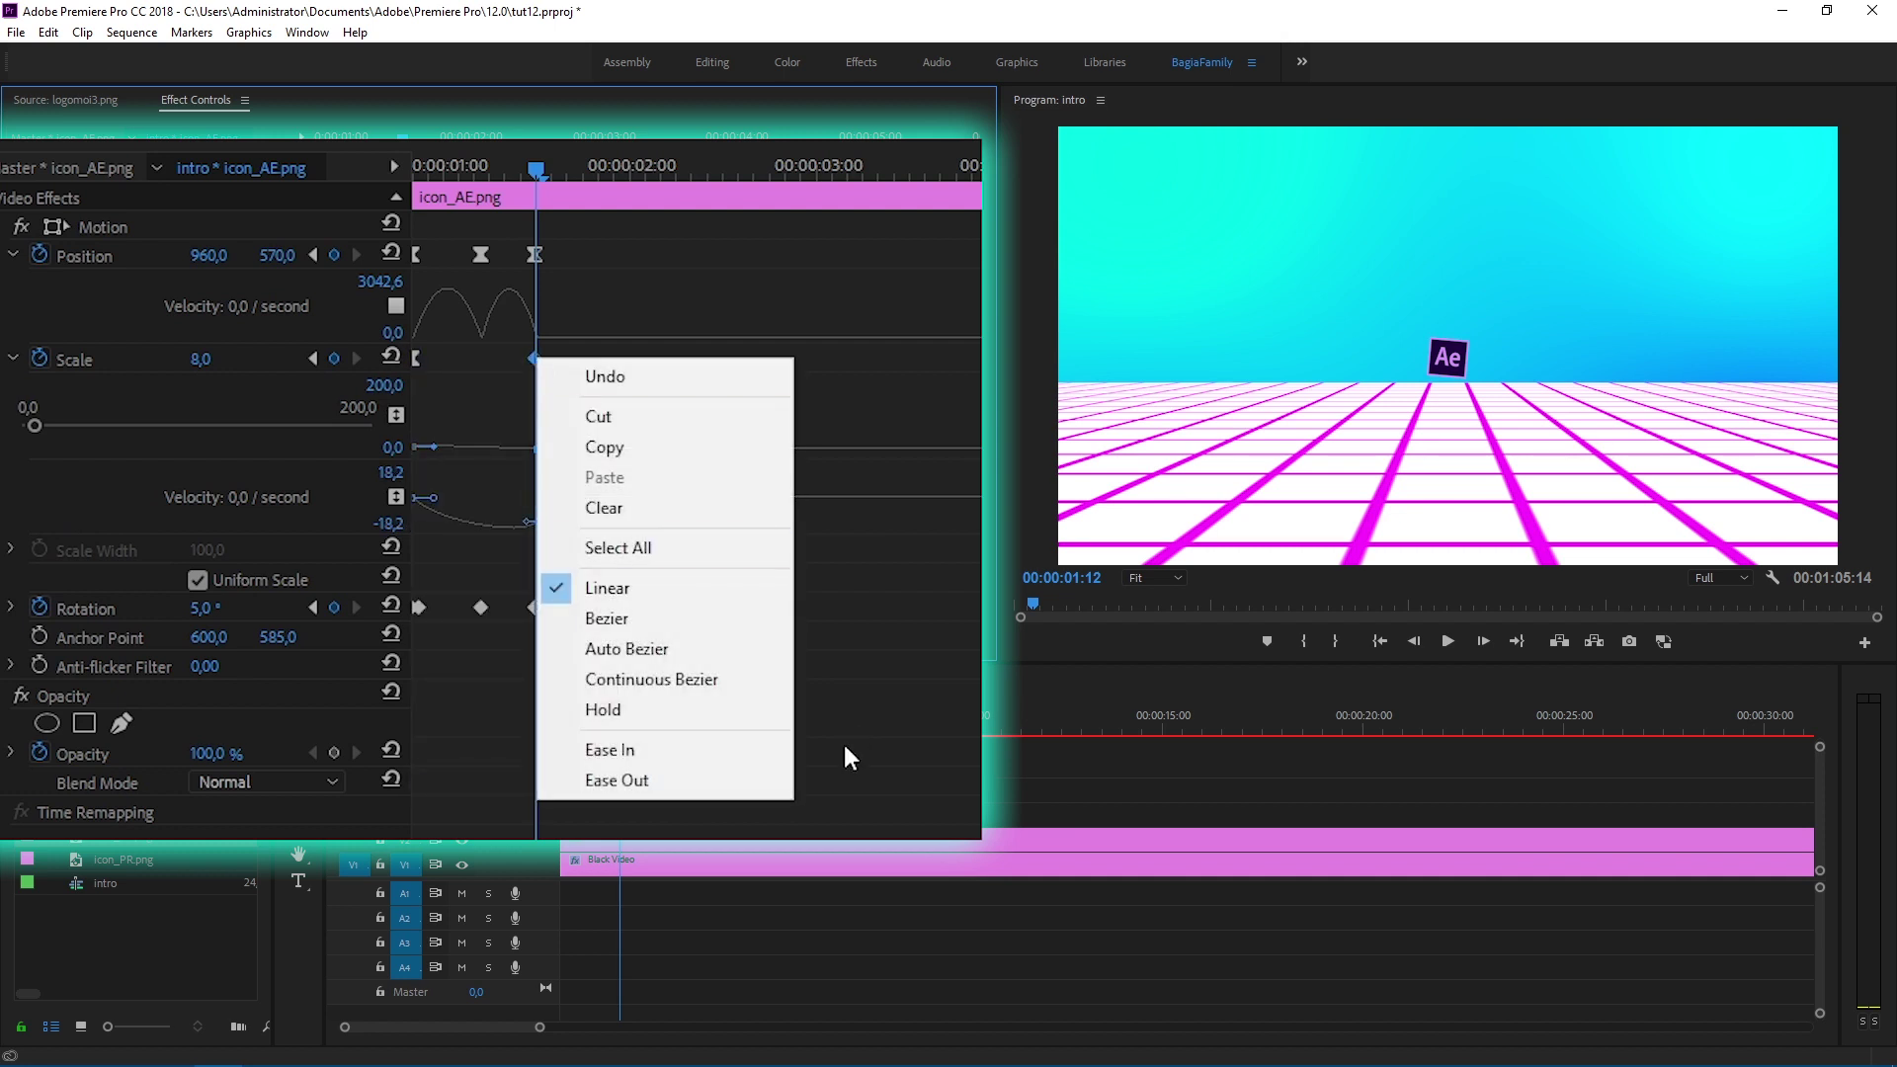
left_click(667, 749)
Step: Reshape the scale curve by raising the first keyframe's handle and lengthening and flattening the last one's, and play the clip from its start
left_click_drag(516, 449, 513, 445)
mouse_move(473, 156)
left_mouse_down()
mouse_move(437, 154)
mouse_move(474, 161)
left_mouse_up()
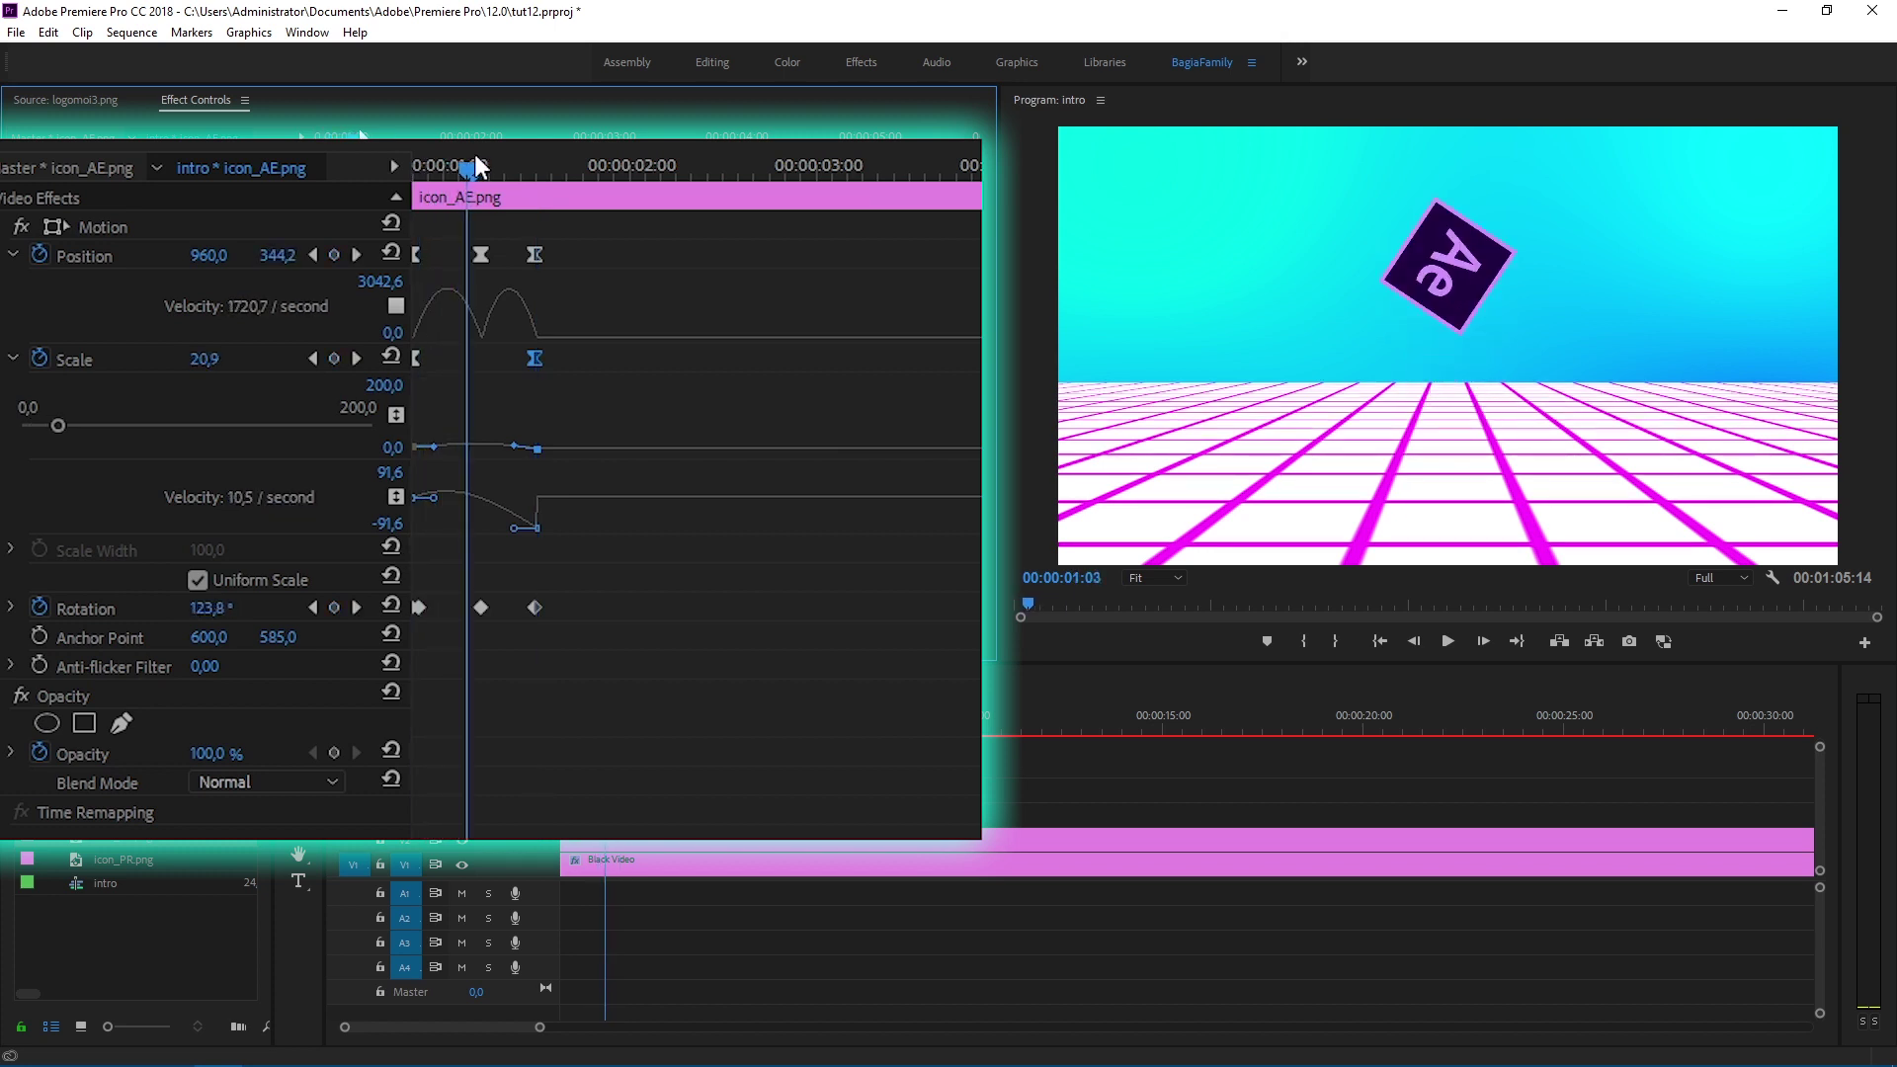
key("grave")
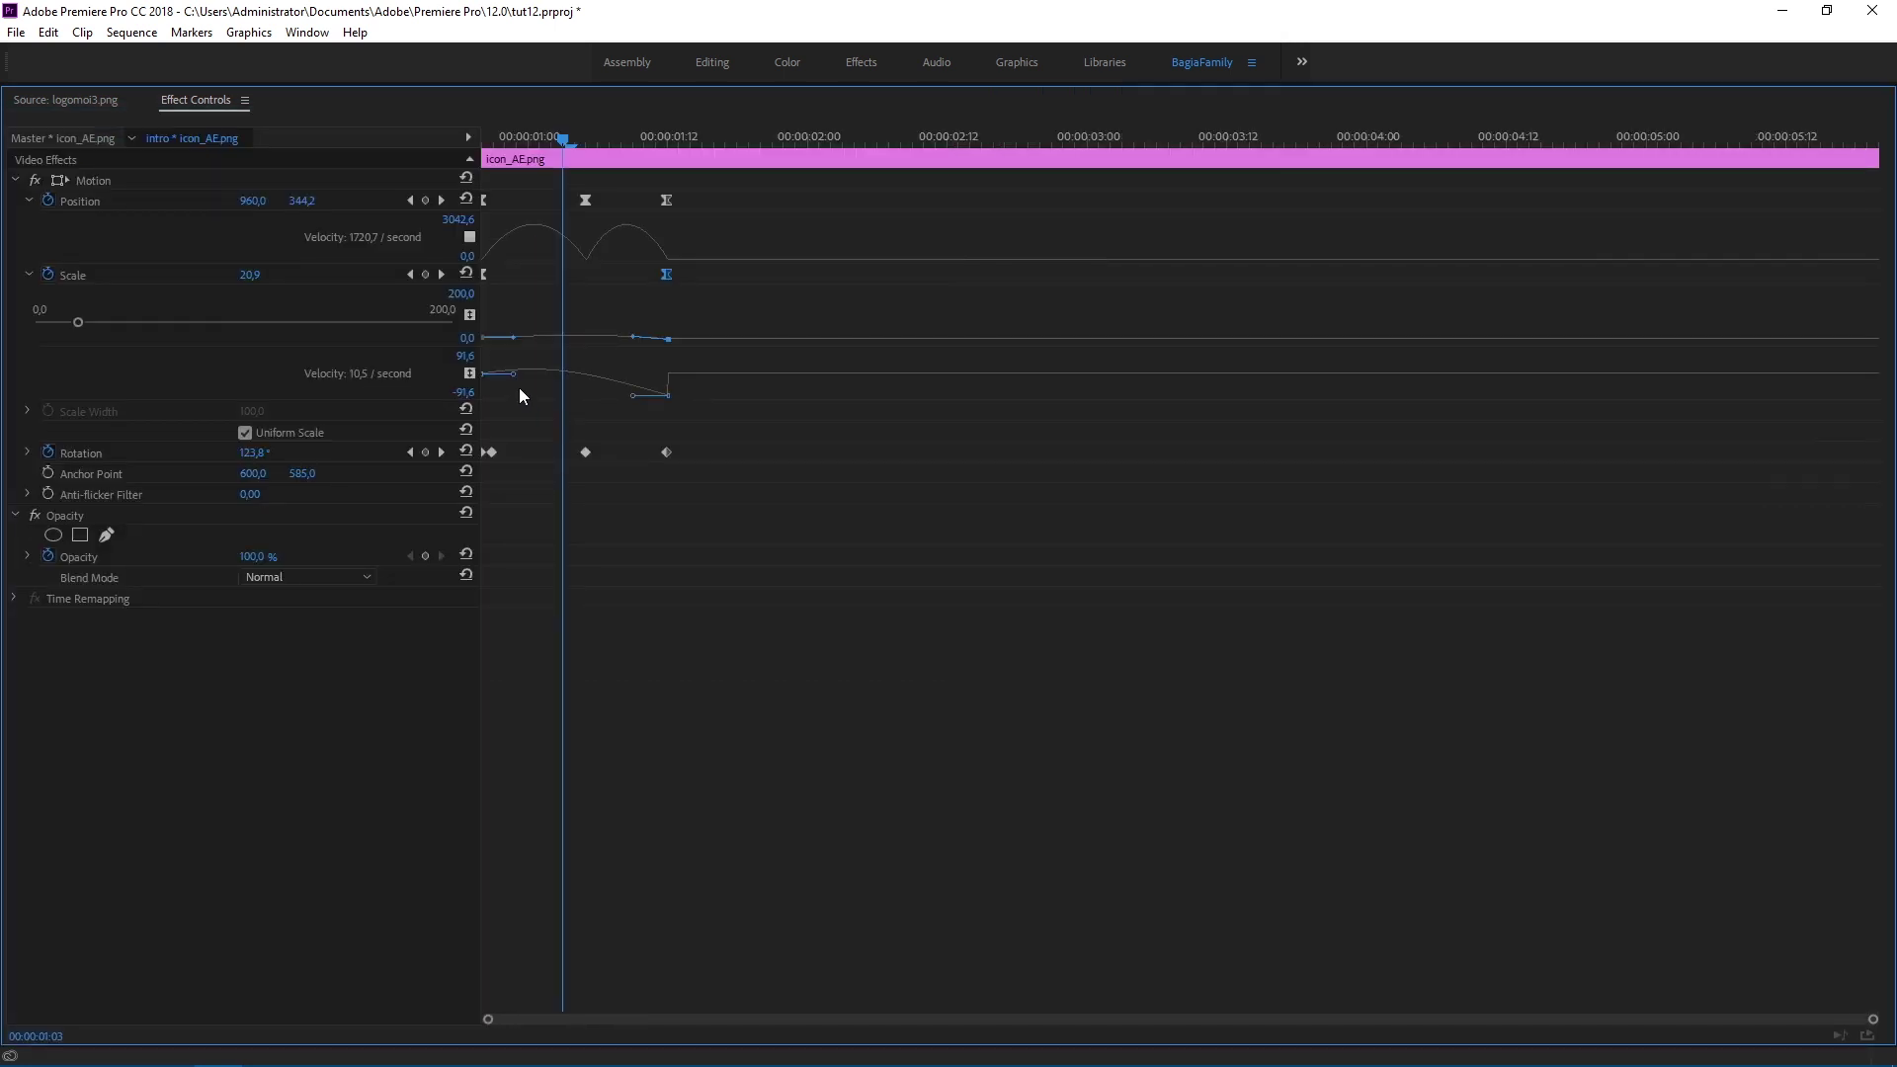
left_click_drag(515, 340, 514, 334)
left_click_drag(633, 338, 622, 341)
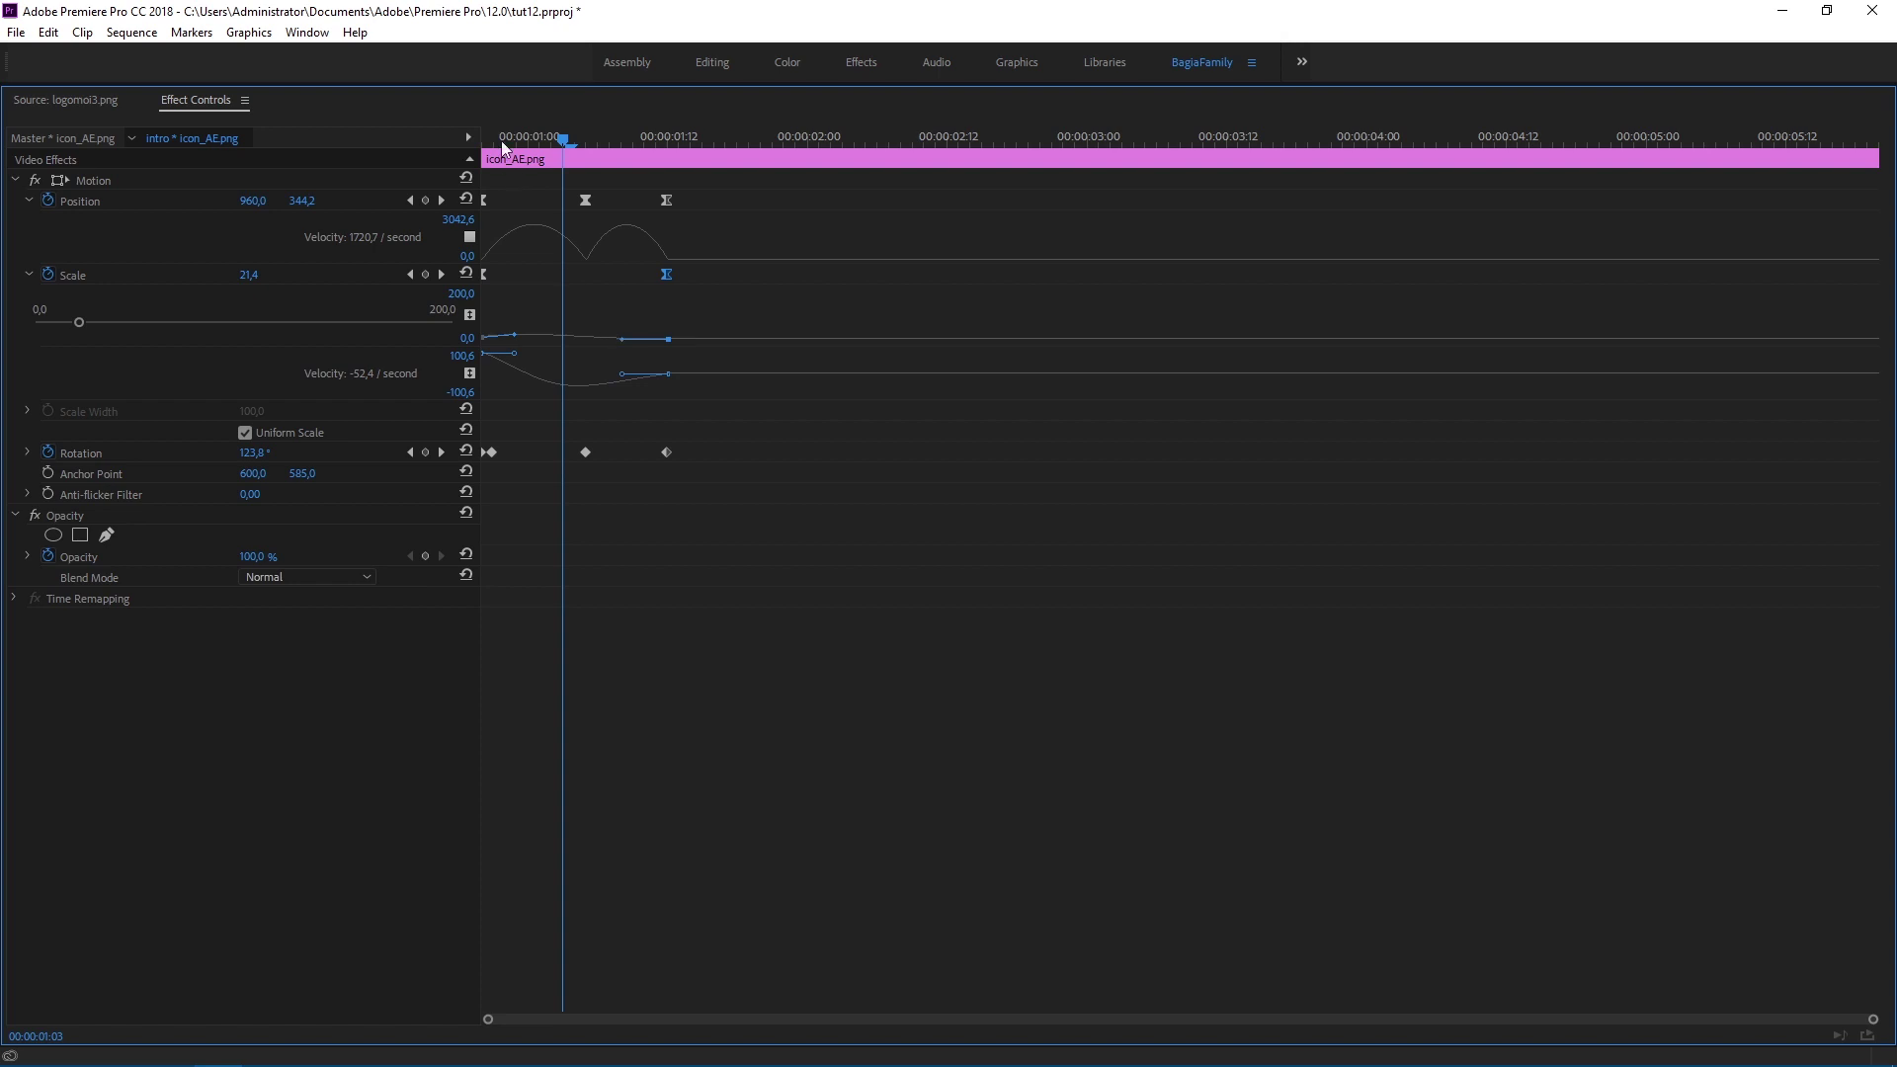
left_click_drag(495, 140, 480, 139)
key("grave")
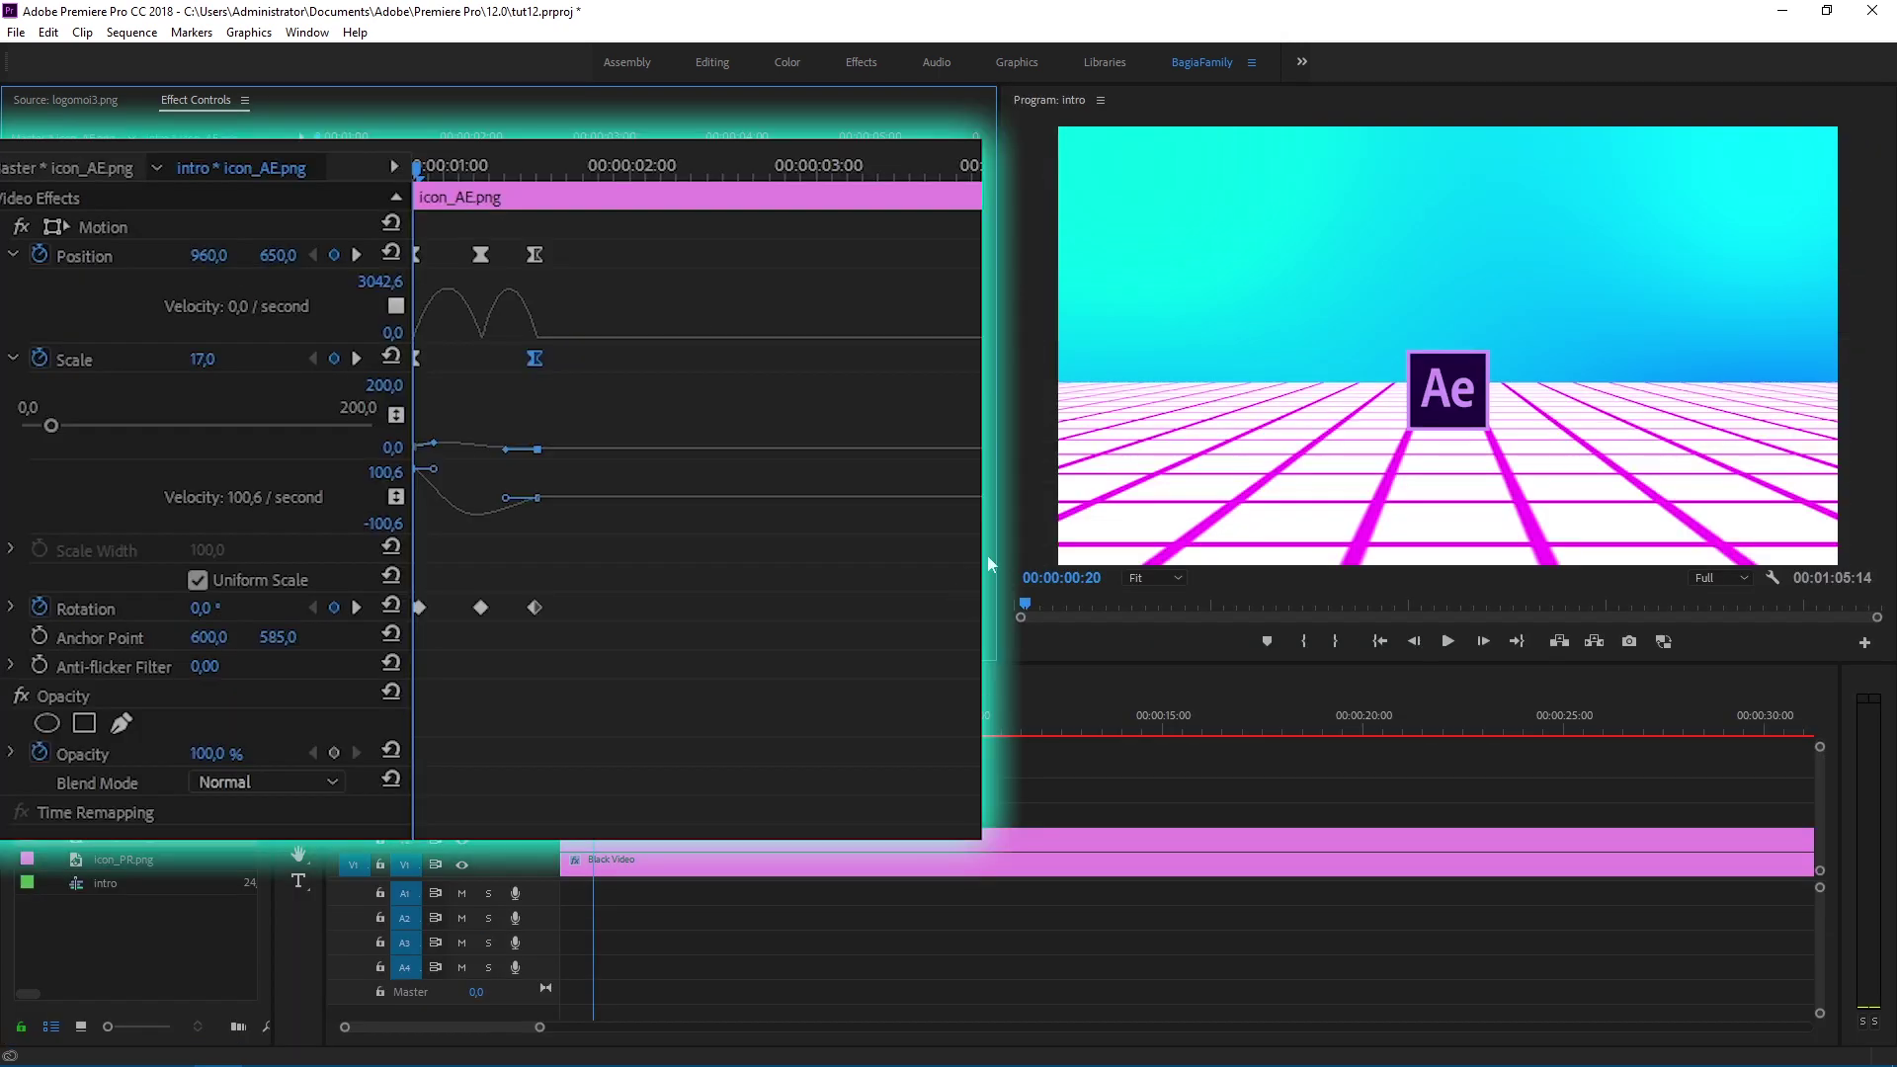
left_click(1447, 641)
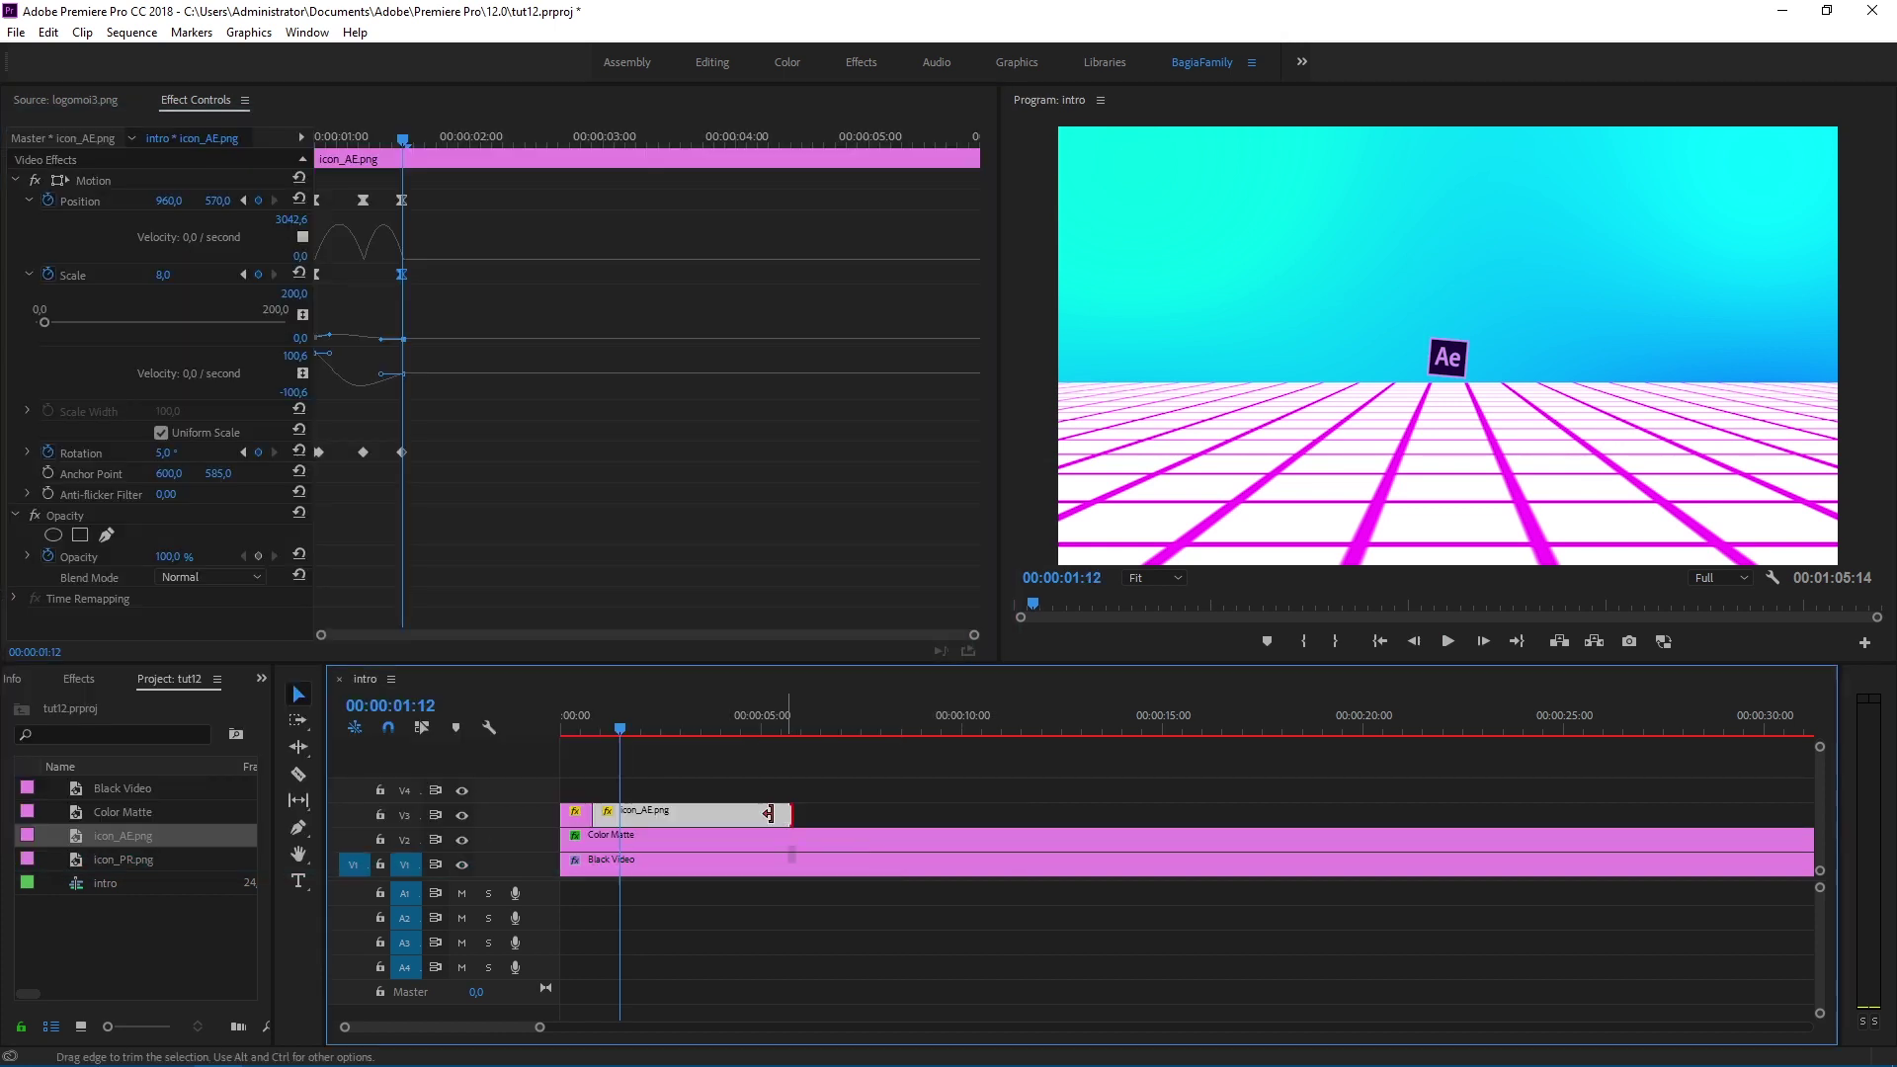
Step: Trim the end of the After Effects icon clip to 00:00:01:12
left_click_drag(790, 815, 615, 826)
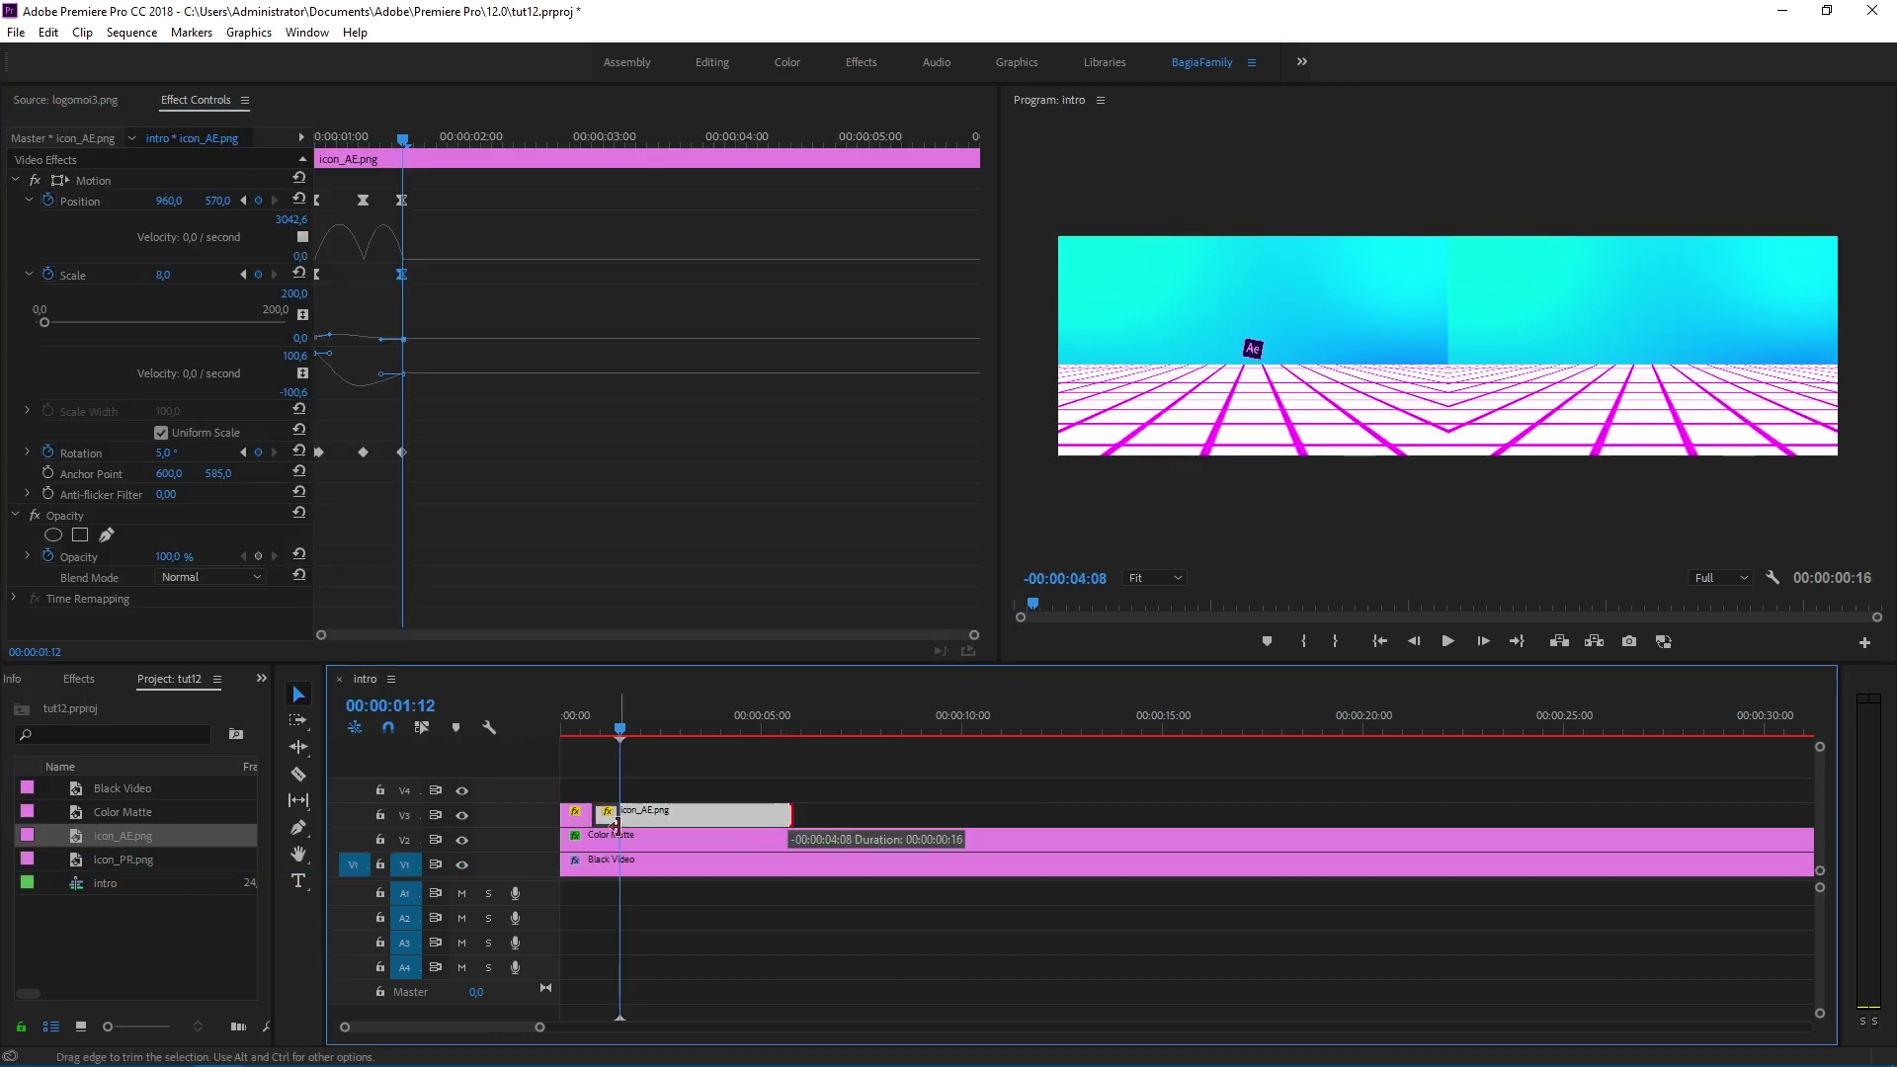
left_click_drag(615, 826, 619, 820)
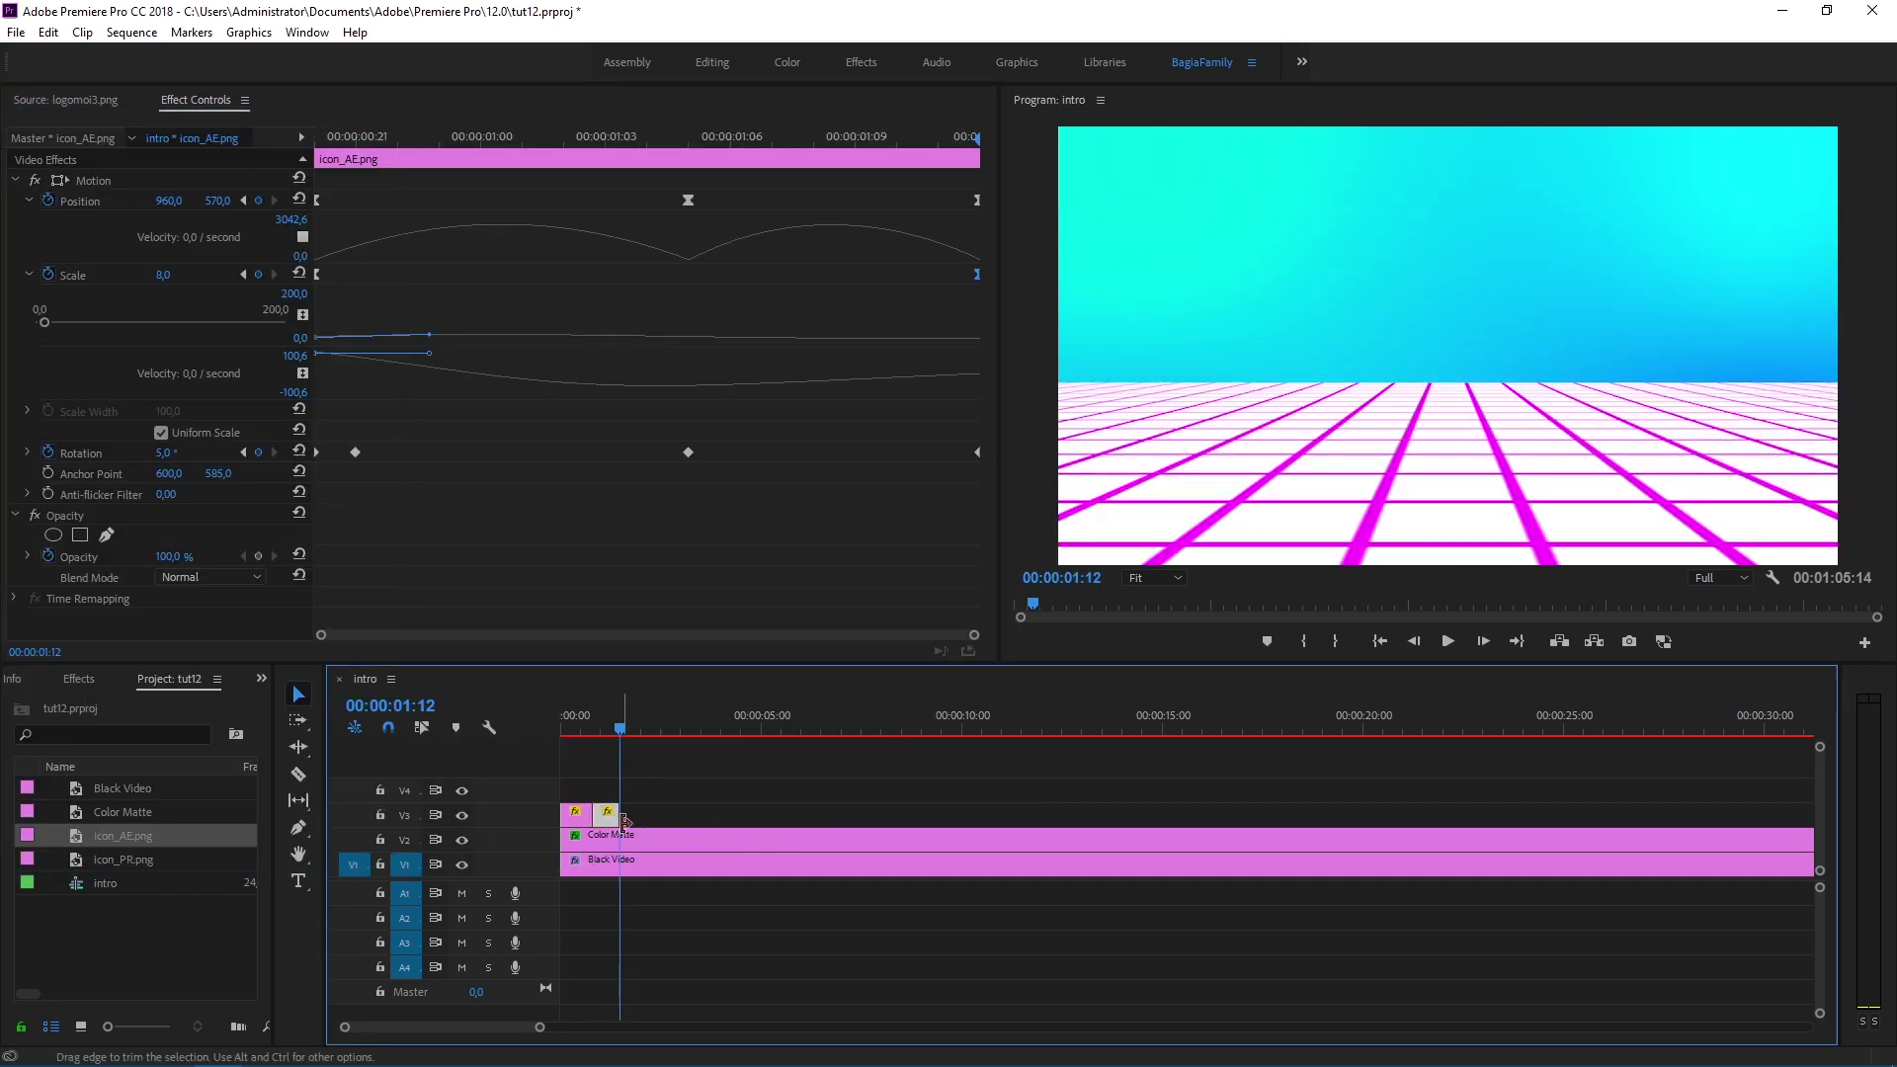
Step: Import icon_final.png from the intro_animate folder and place it on track V3 directly after the After Effects icon clip
double_click(181, 947)
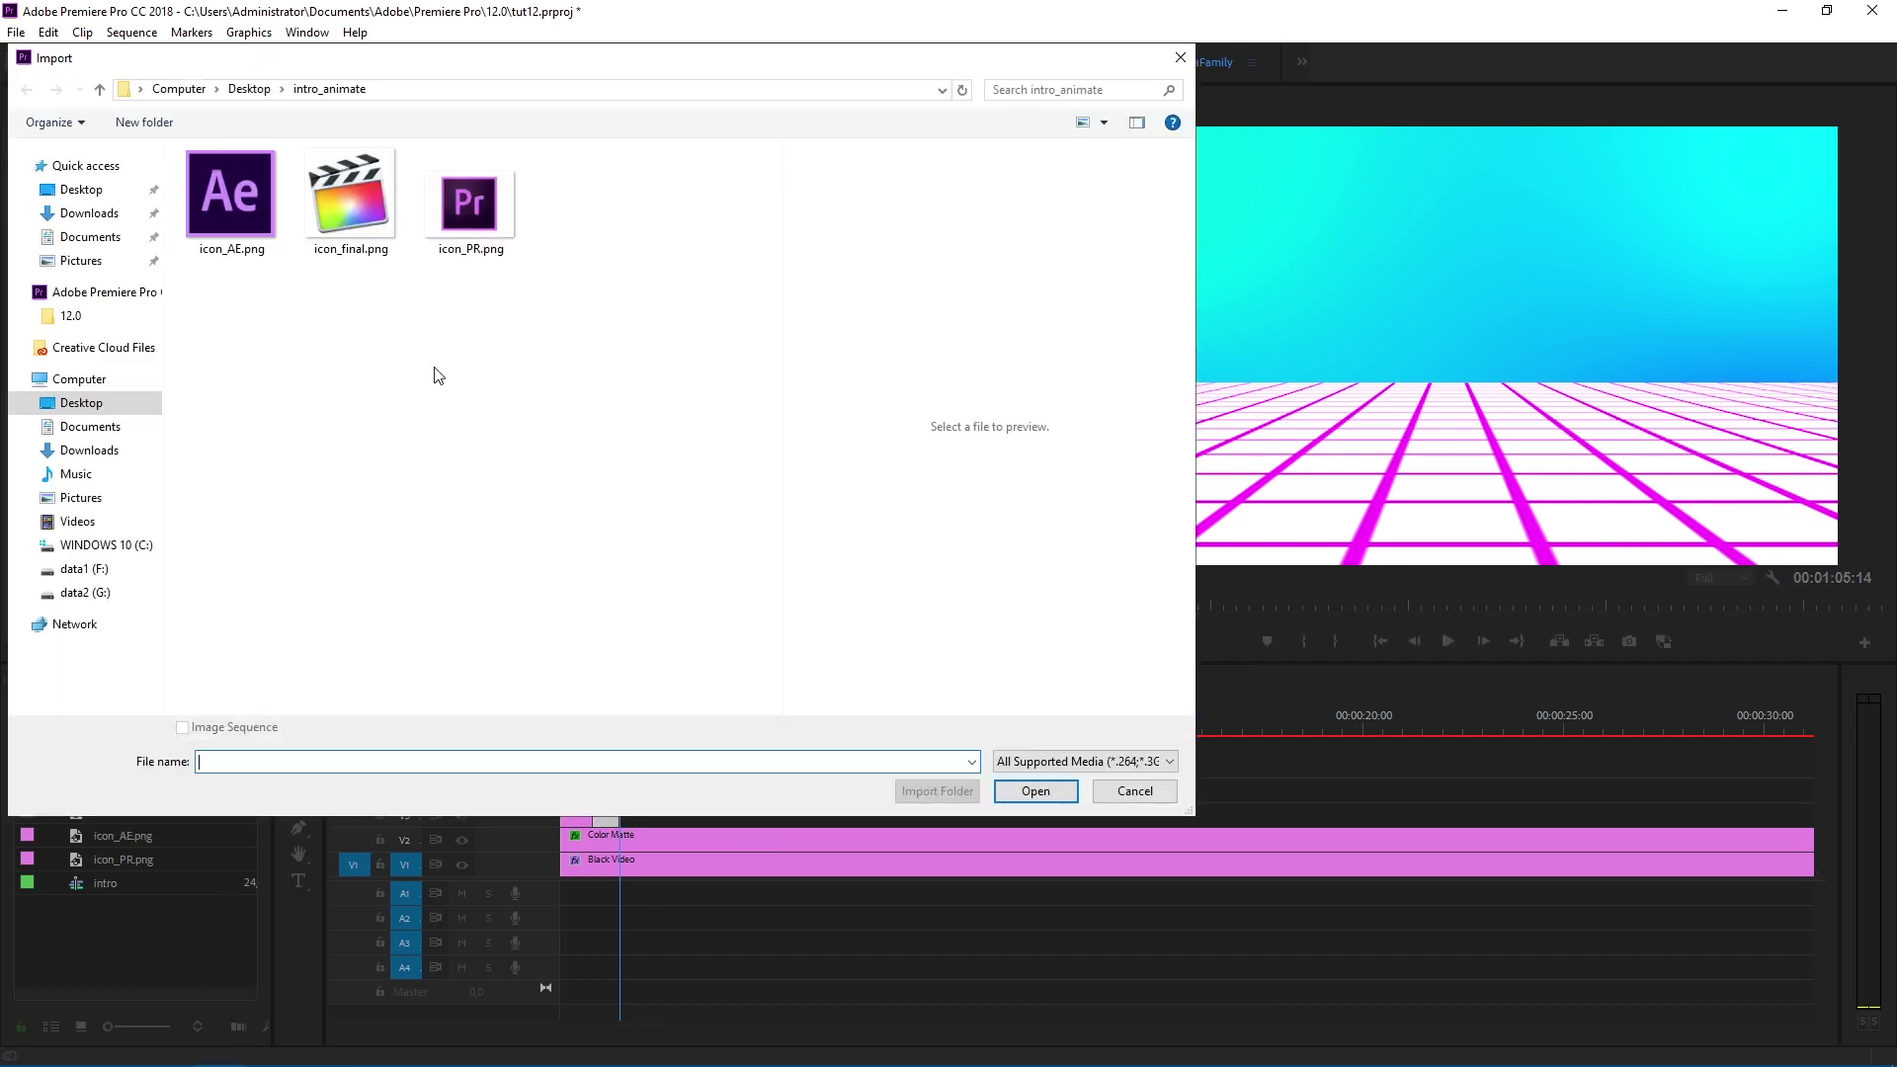
left_click(346, 225)
left_click(1074, 795)
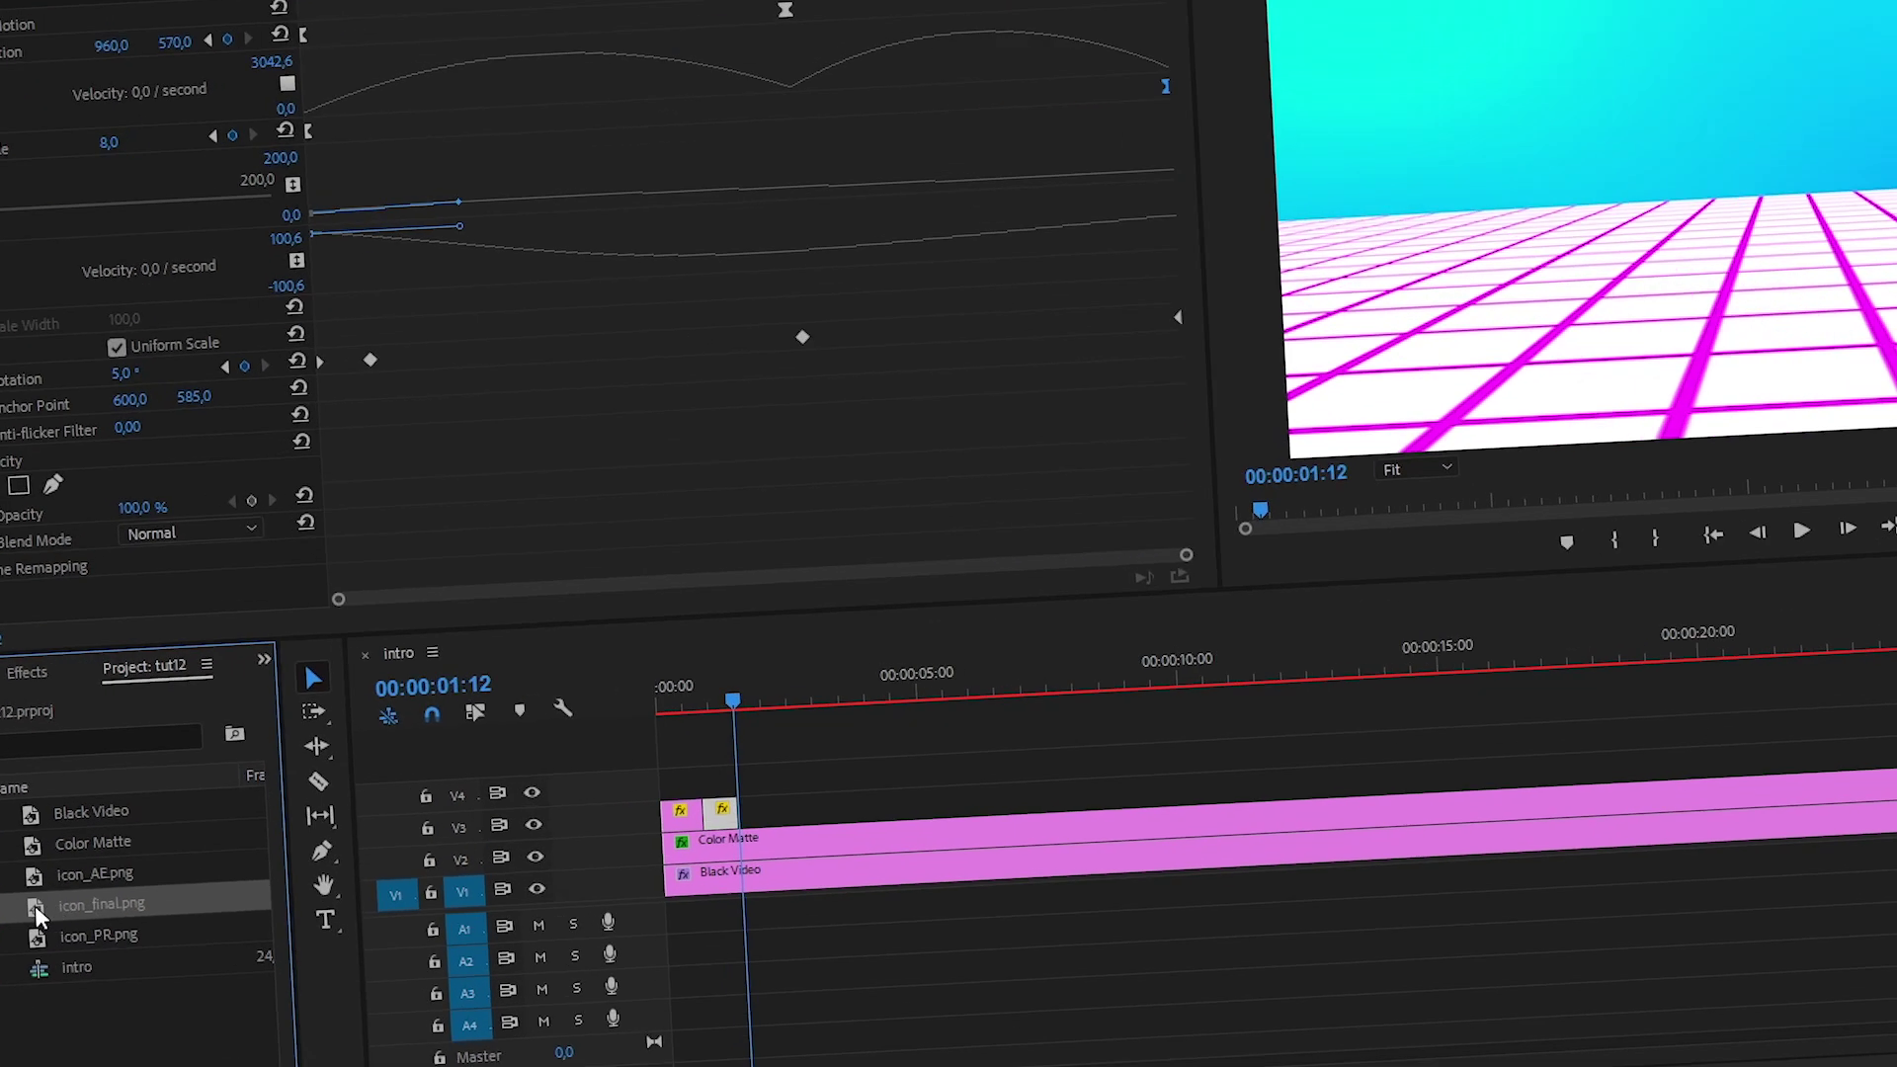
left_click_drag(121, 858, 636, 807)
left_click_drag(758, 803, 758, 826)
left_click(894, 815)
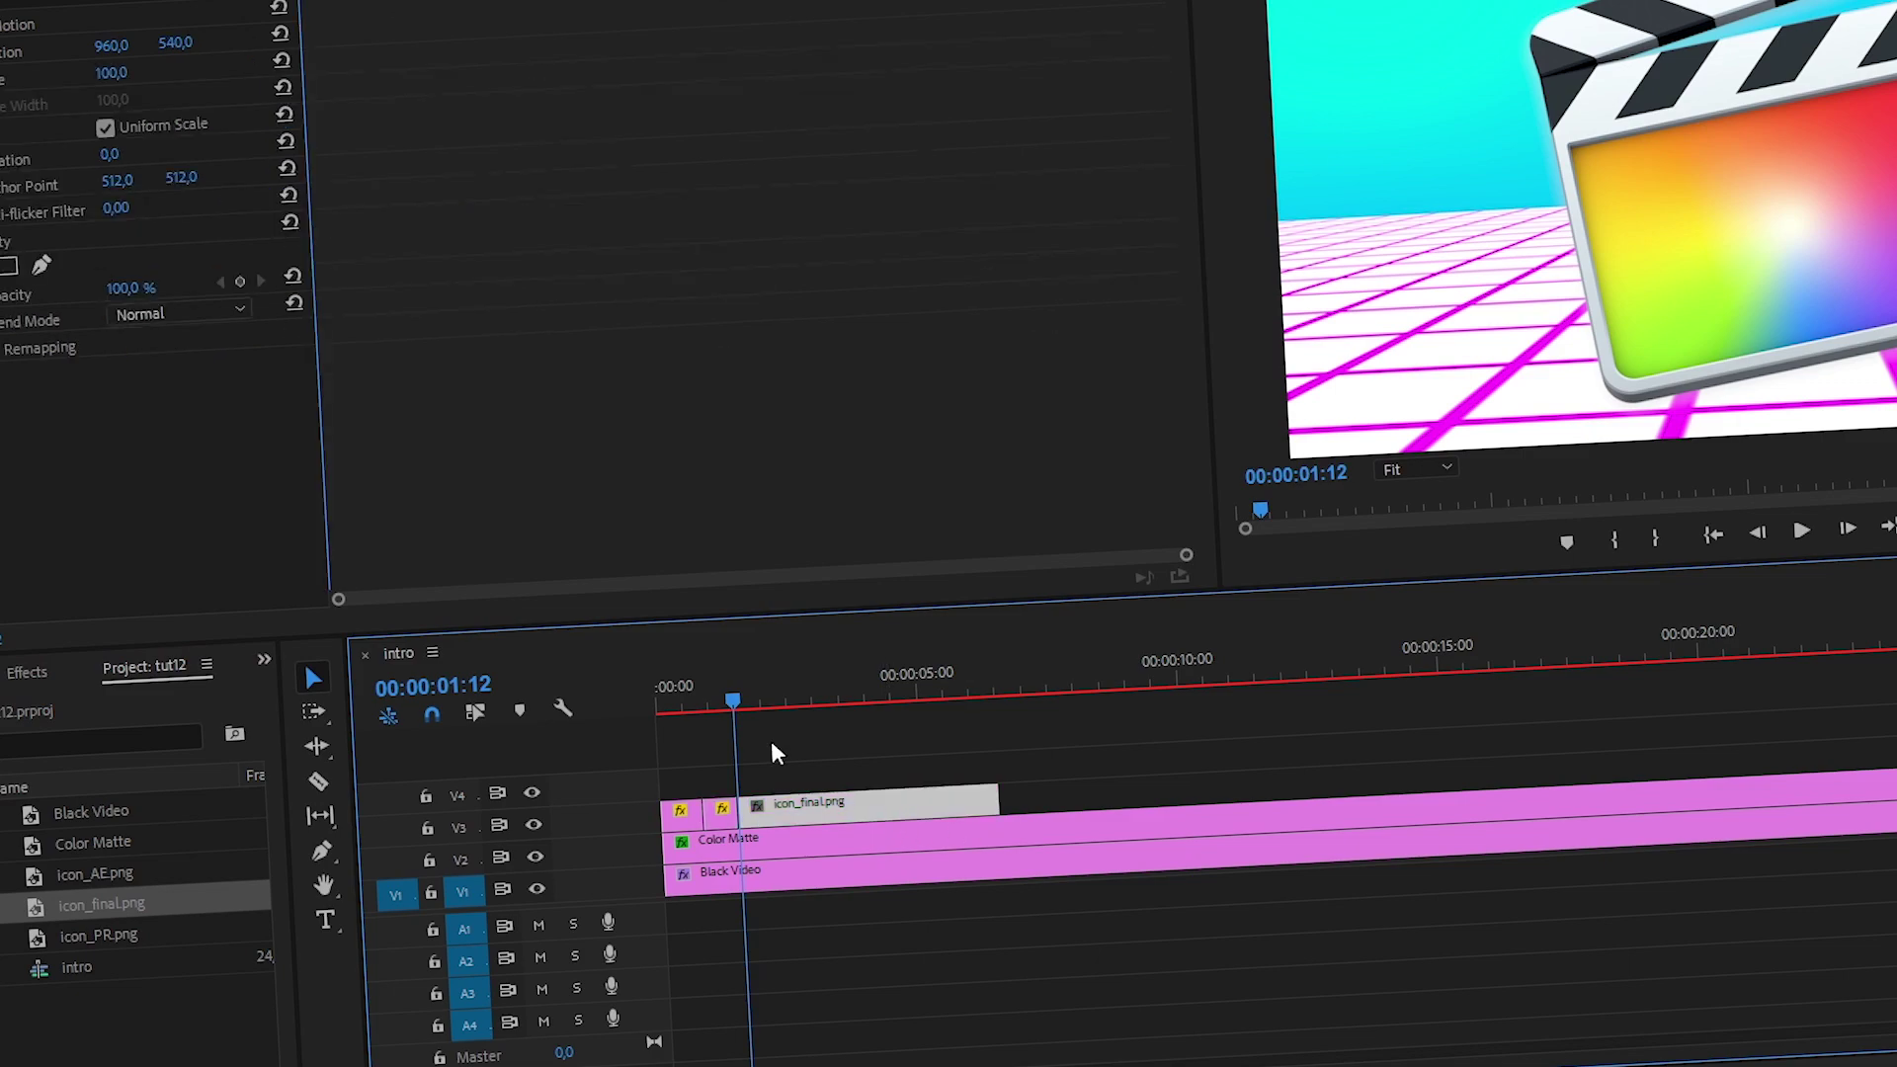
Step: Set the scale of the icon_final.png clip to 15 and its vertical position to 570
left_click_drag(110, 72, 8, 78)
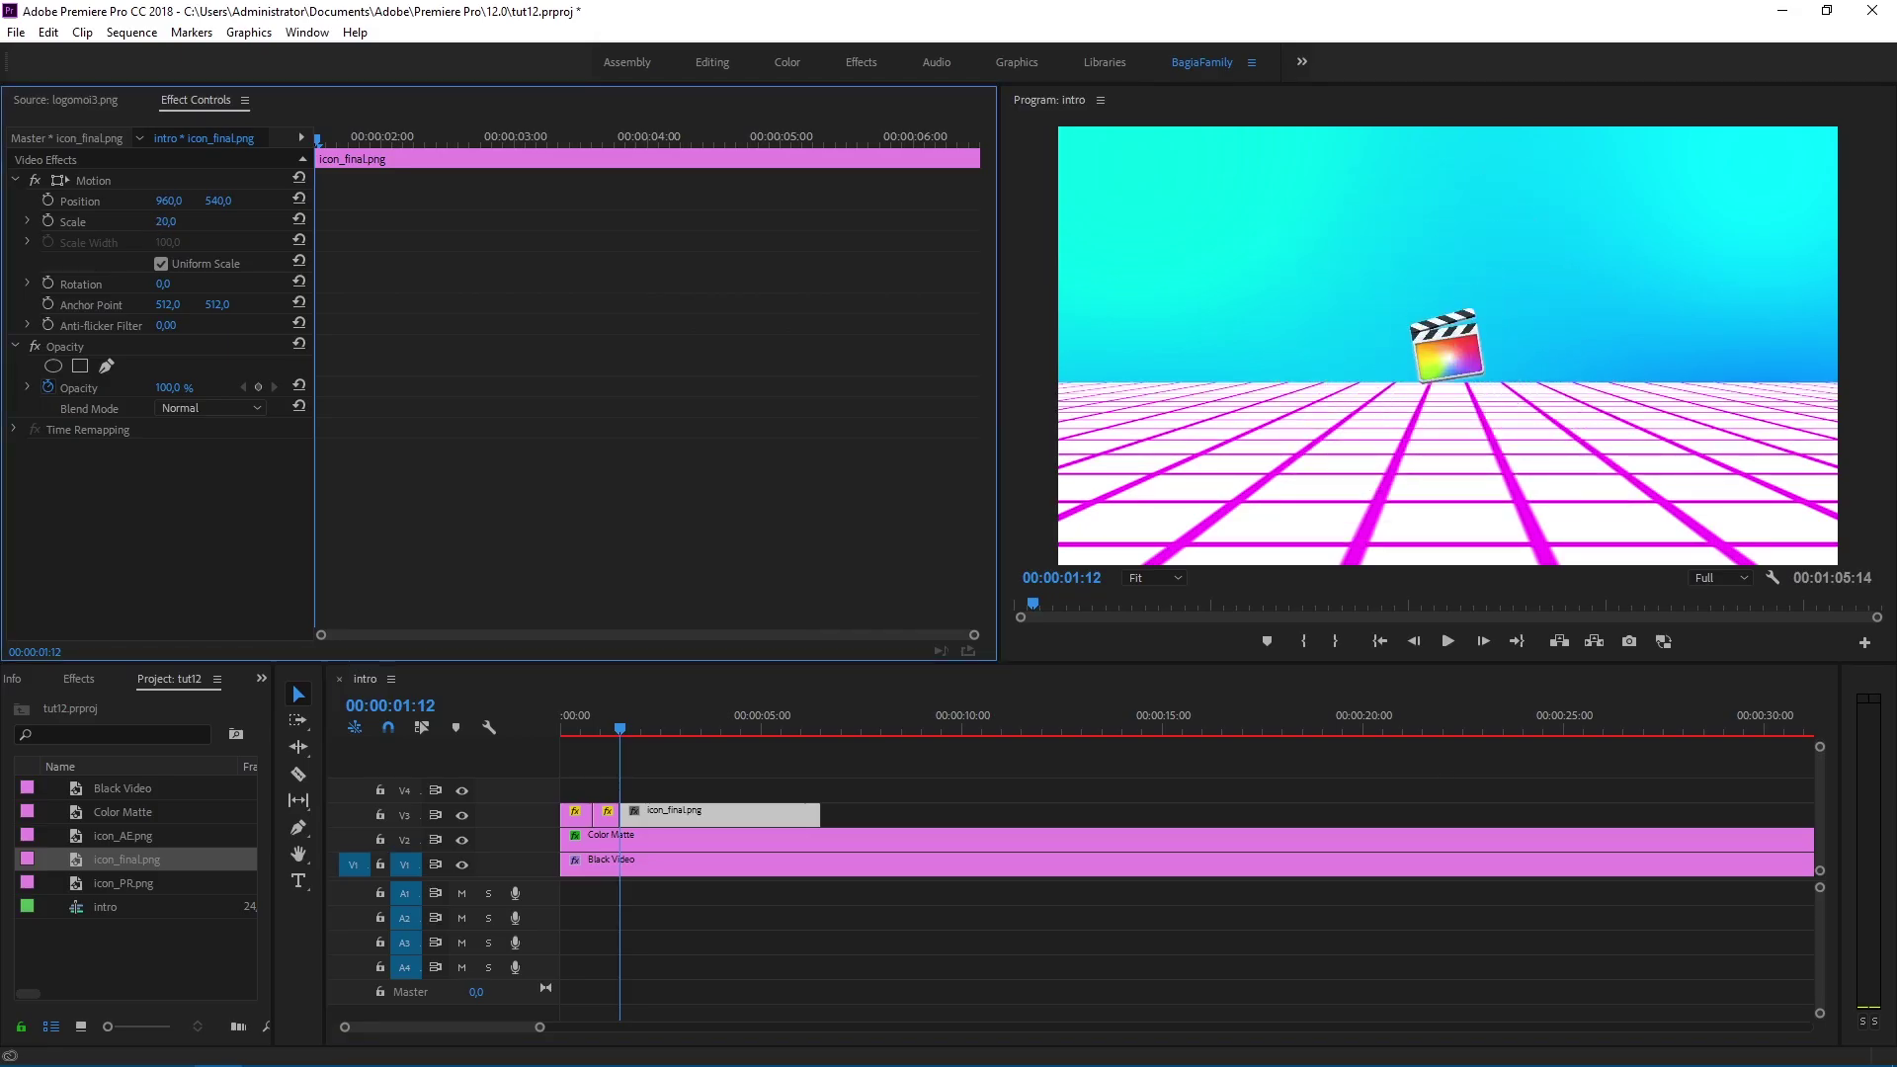
left_click(166, 221)
type("15")
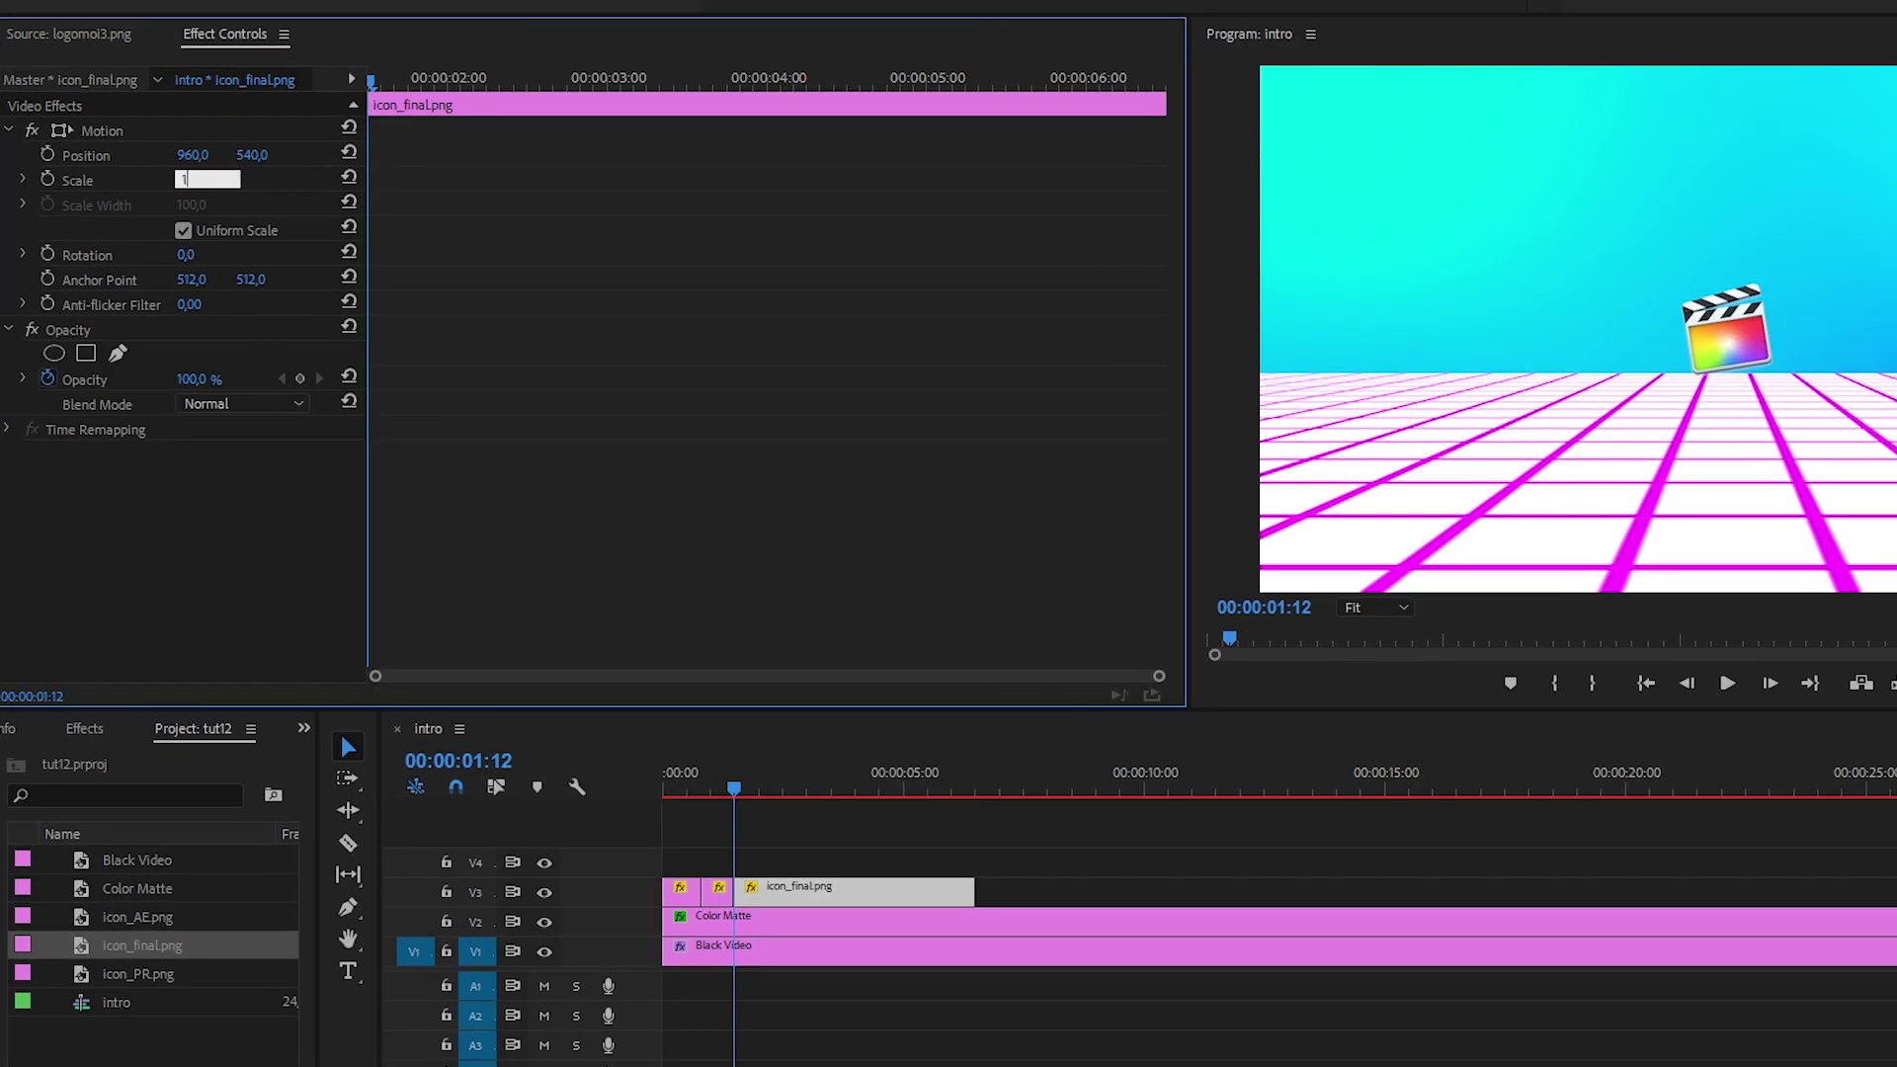
key("Return")
left_click(731, 815)
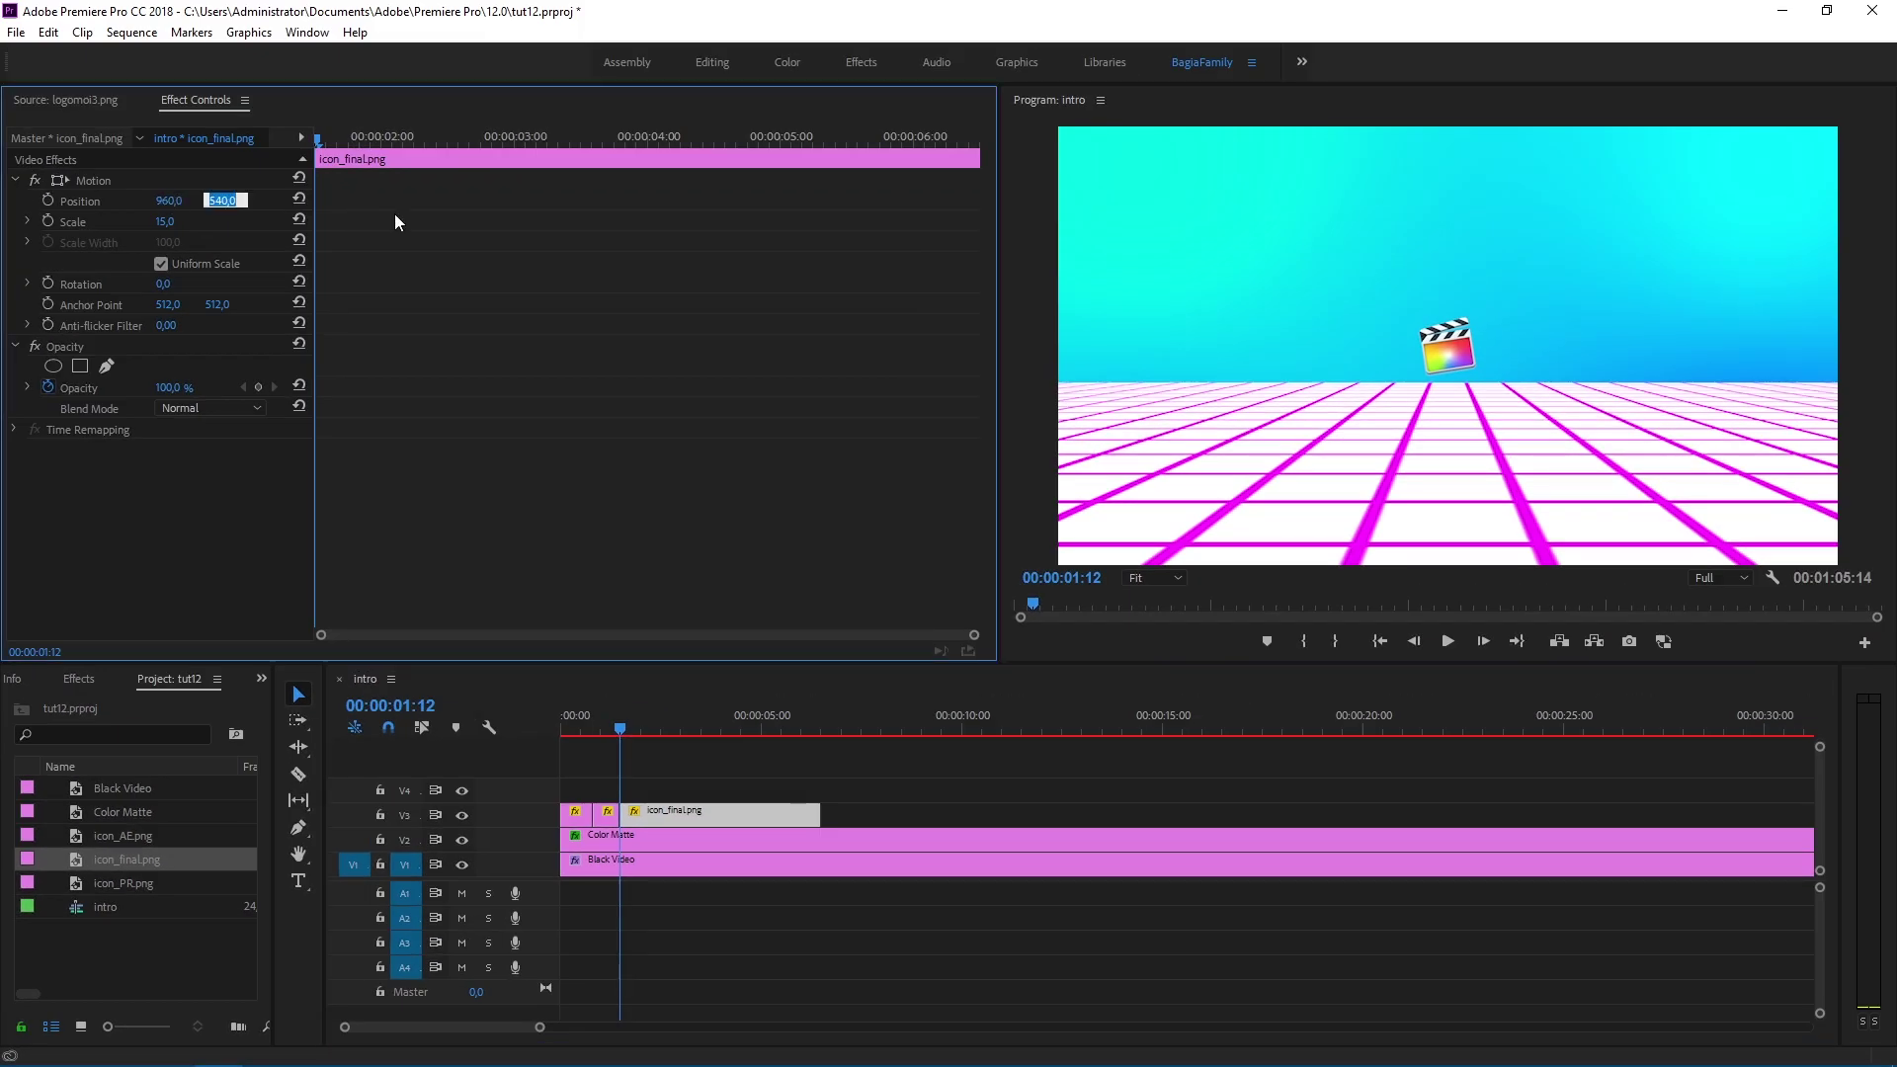
type("570")
key("Return")
Step: Enable position and scale keyframing at the start of the icon_final.png clip and turn off Uniform Scale
left_click(47, 200)
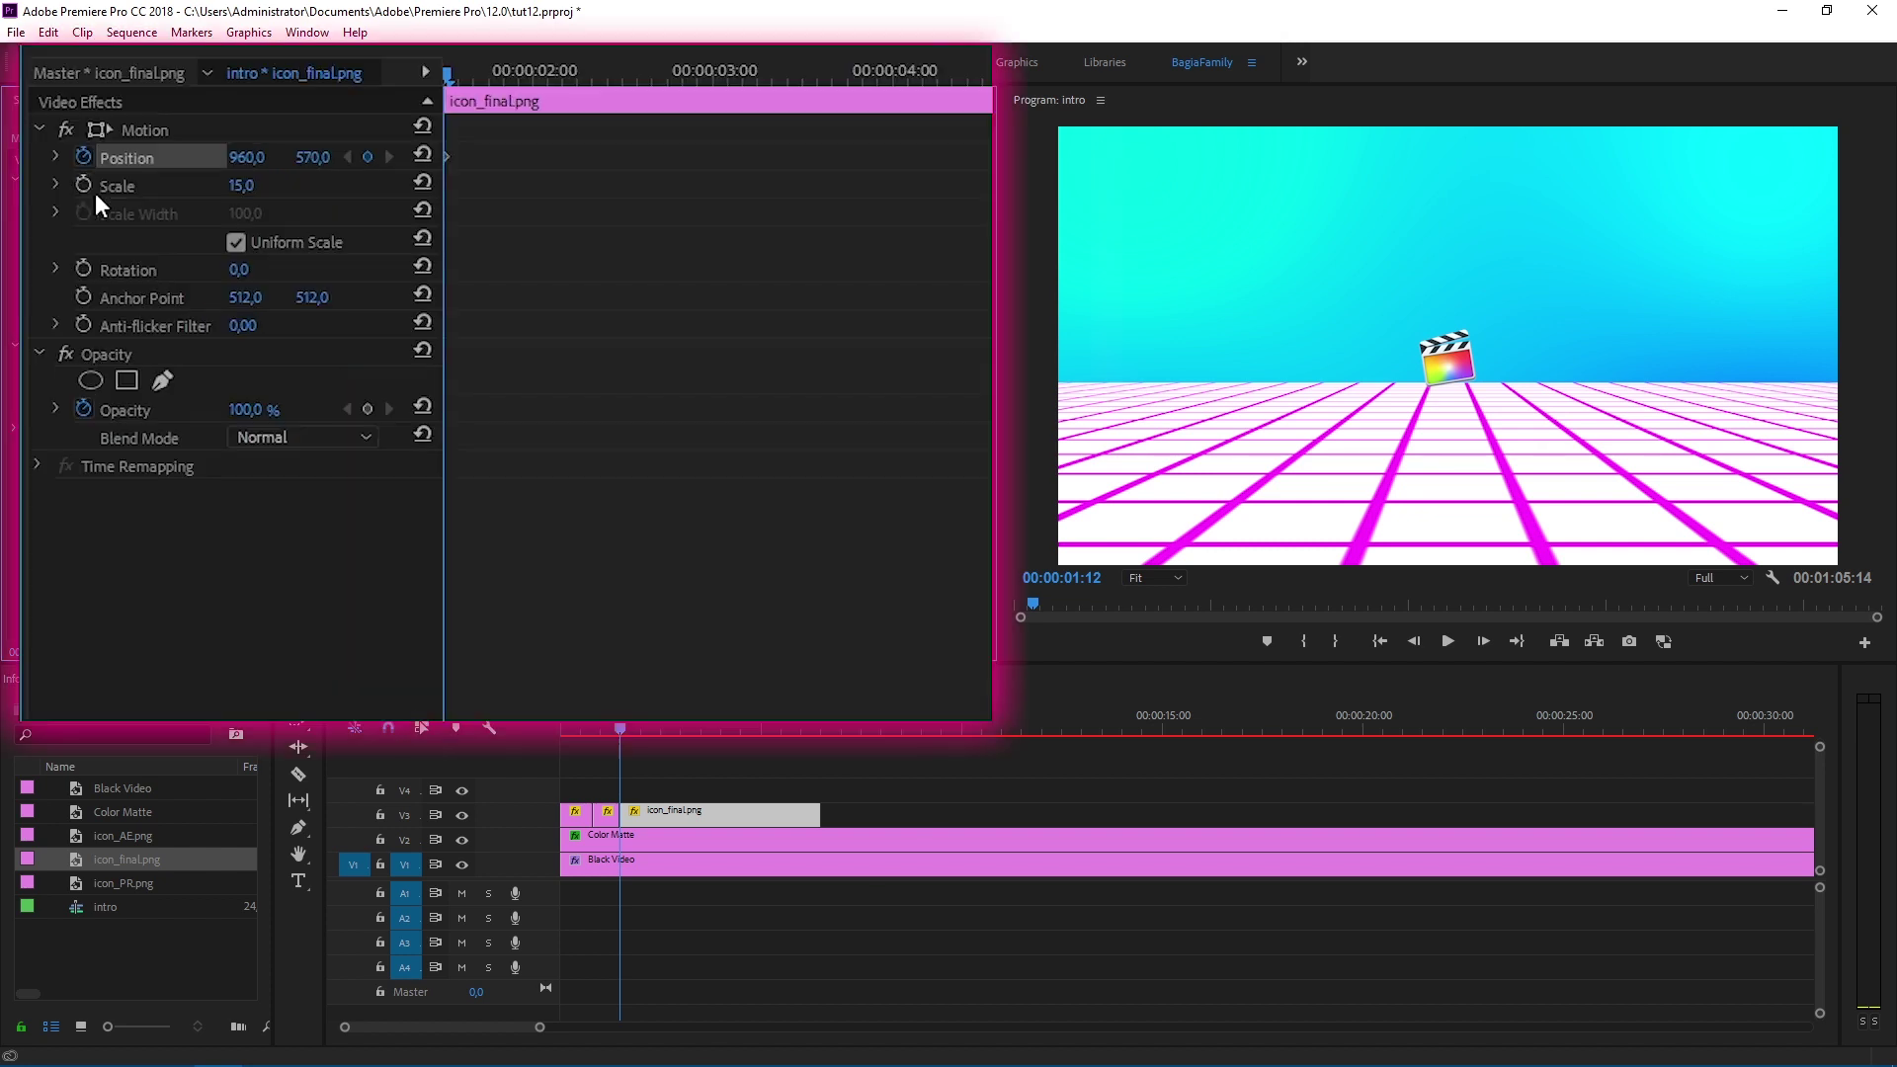
left_click(49, 222)
left_click(193, 265)
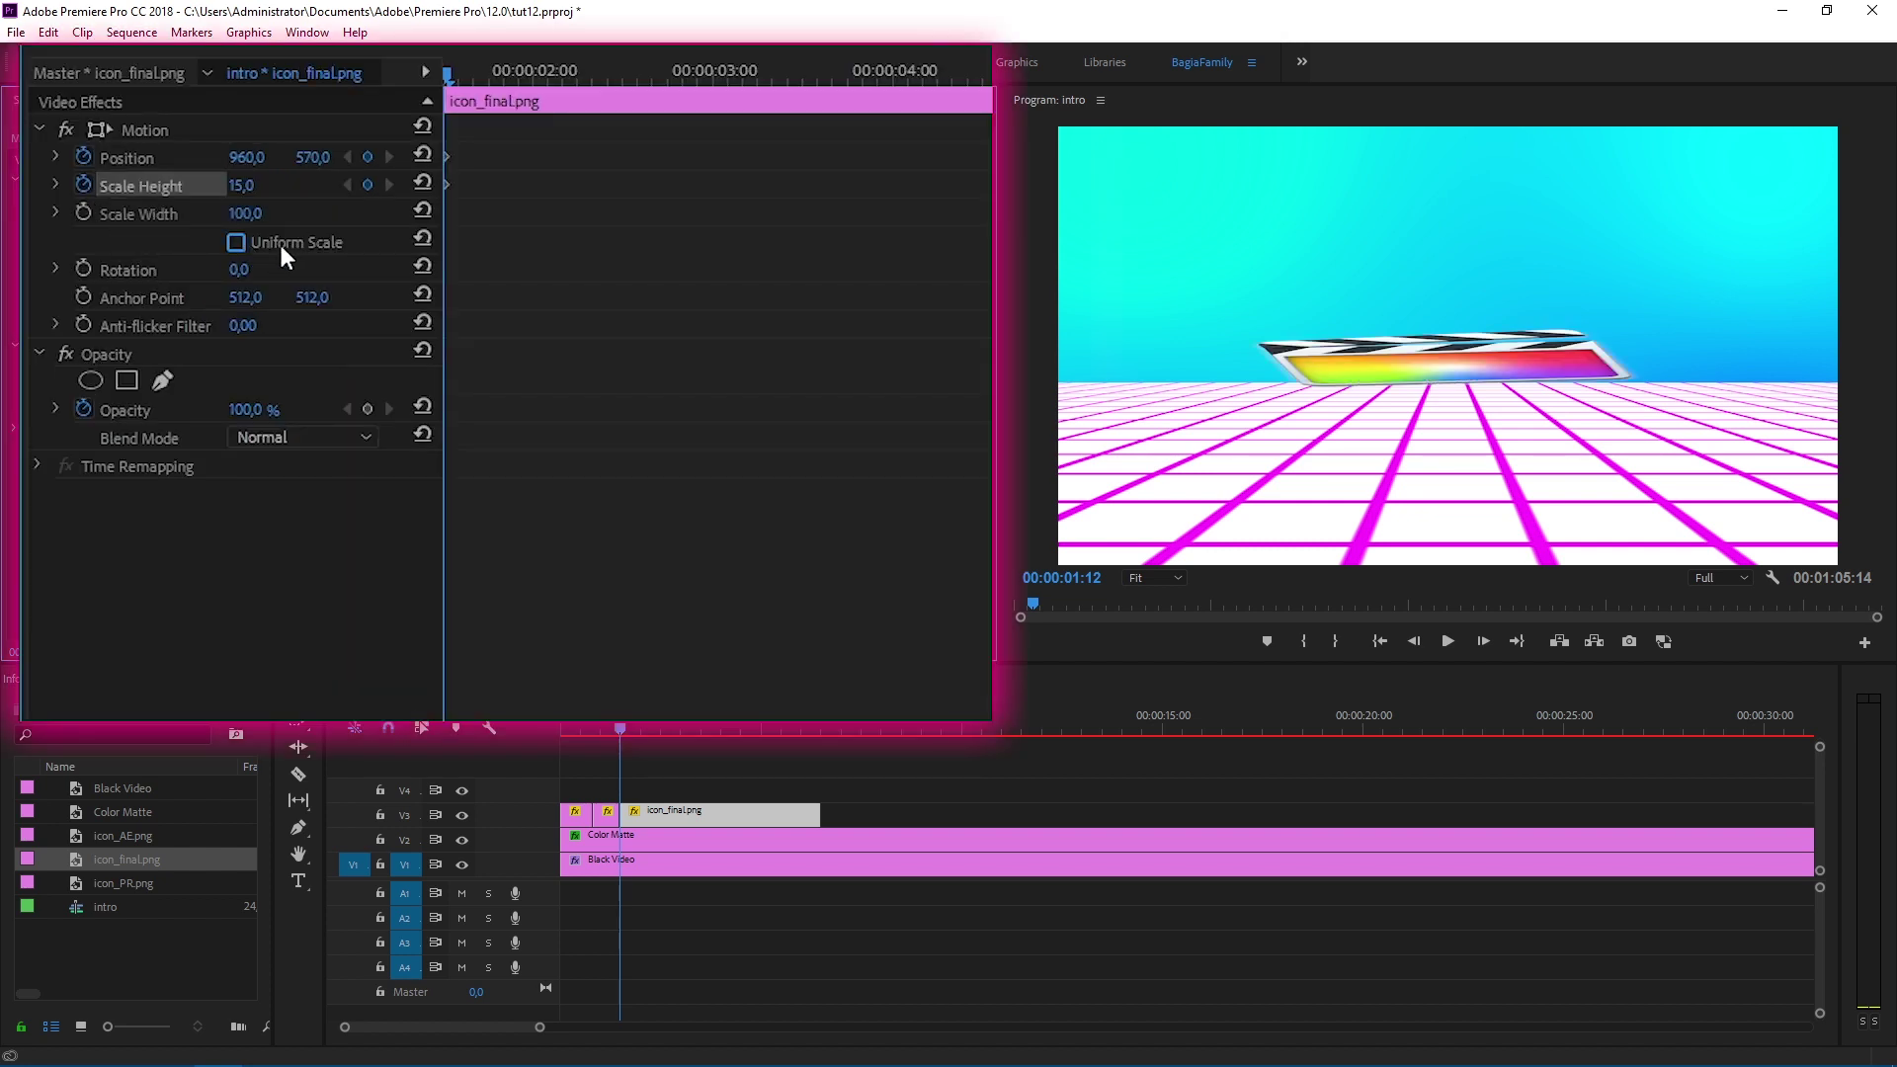
Step: Set the Final Cut icon's scale height to 7 and its scale width to 14
left_click(240, 185)
type("7")
key("Tab")
type("14")
key("Return")
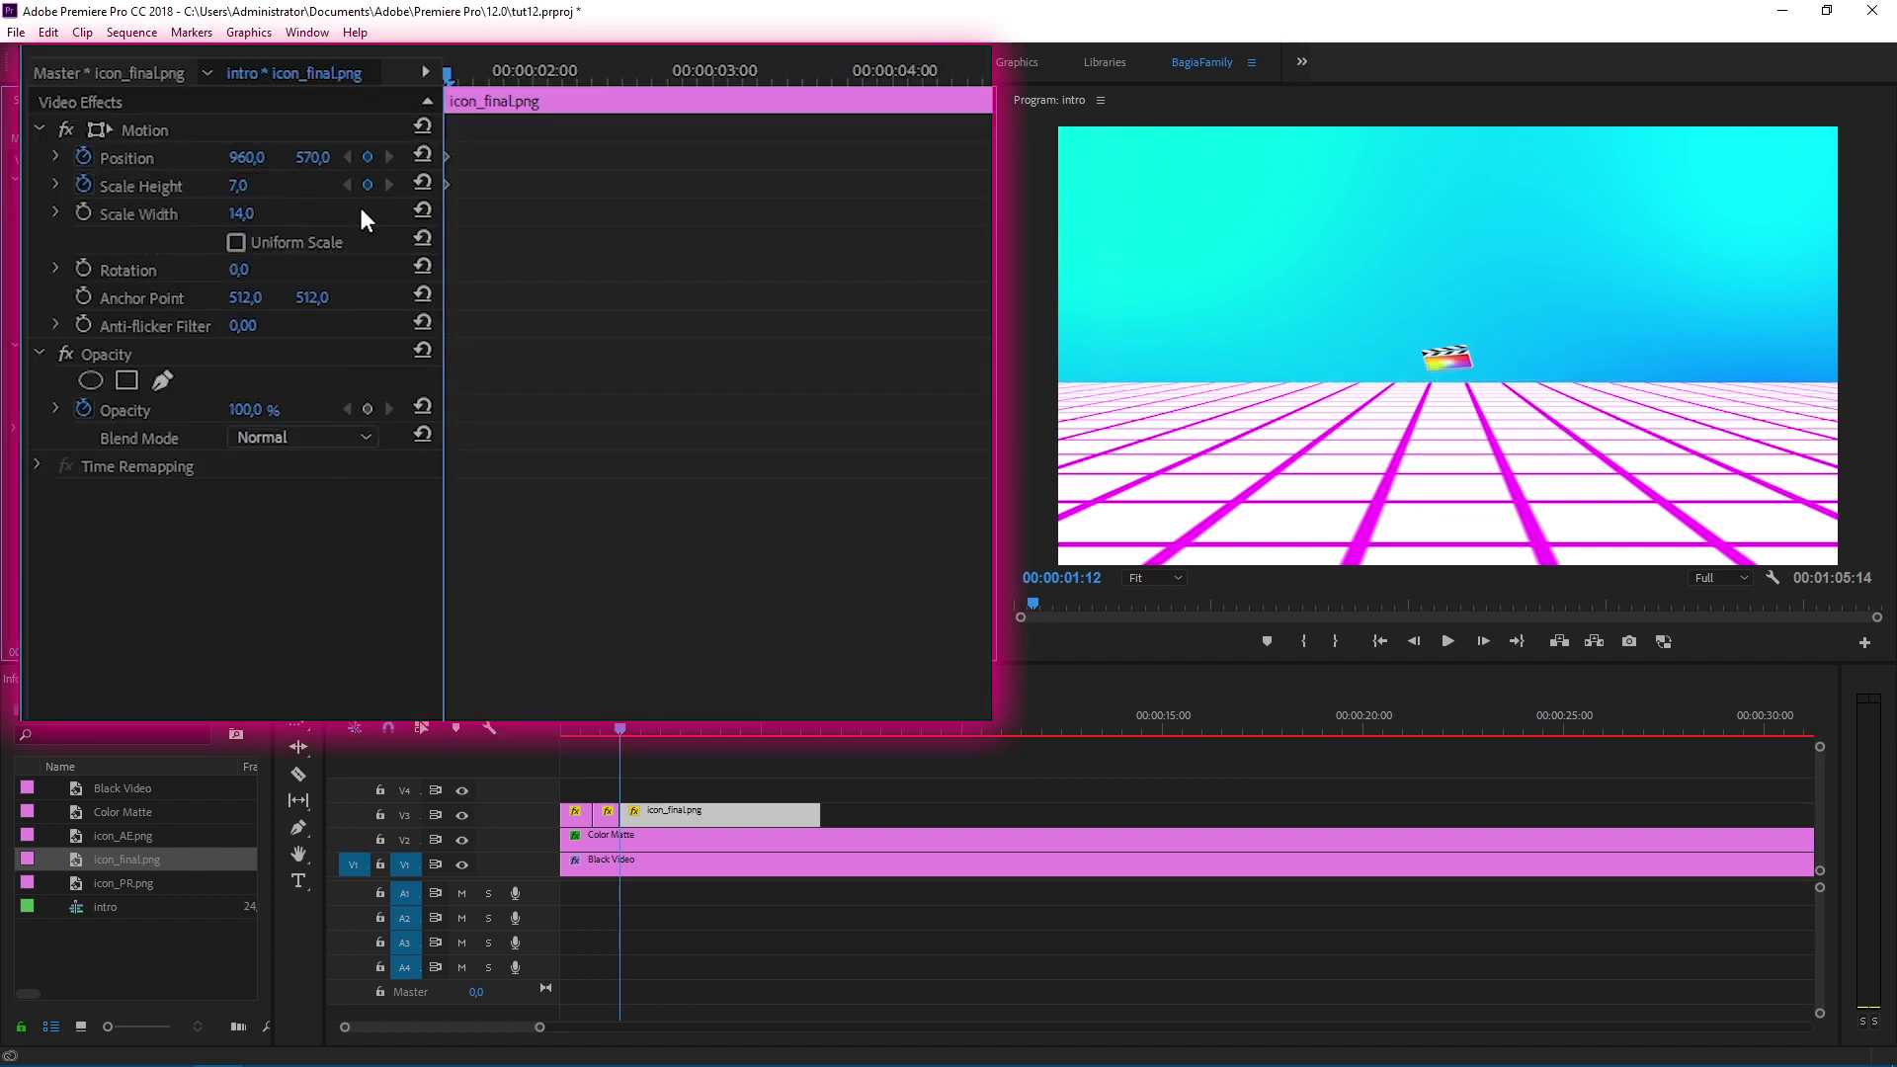
Step: Set the icon's vertical position to 600 at 00:00:01:12 and enable rotation keyframing there
left_click(310, 158)
type("600")
key("Return")
left_click(87, 269)
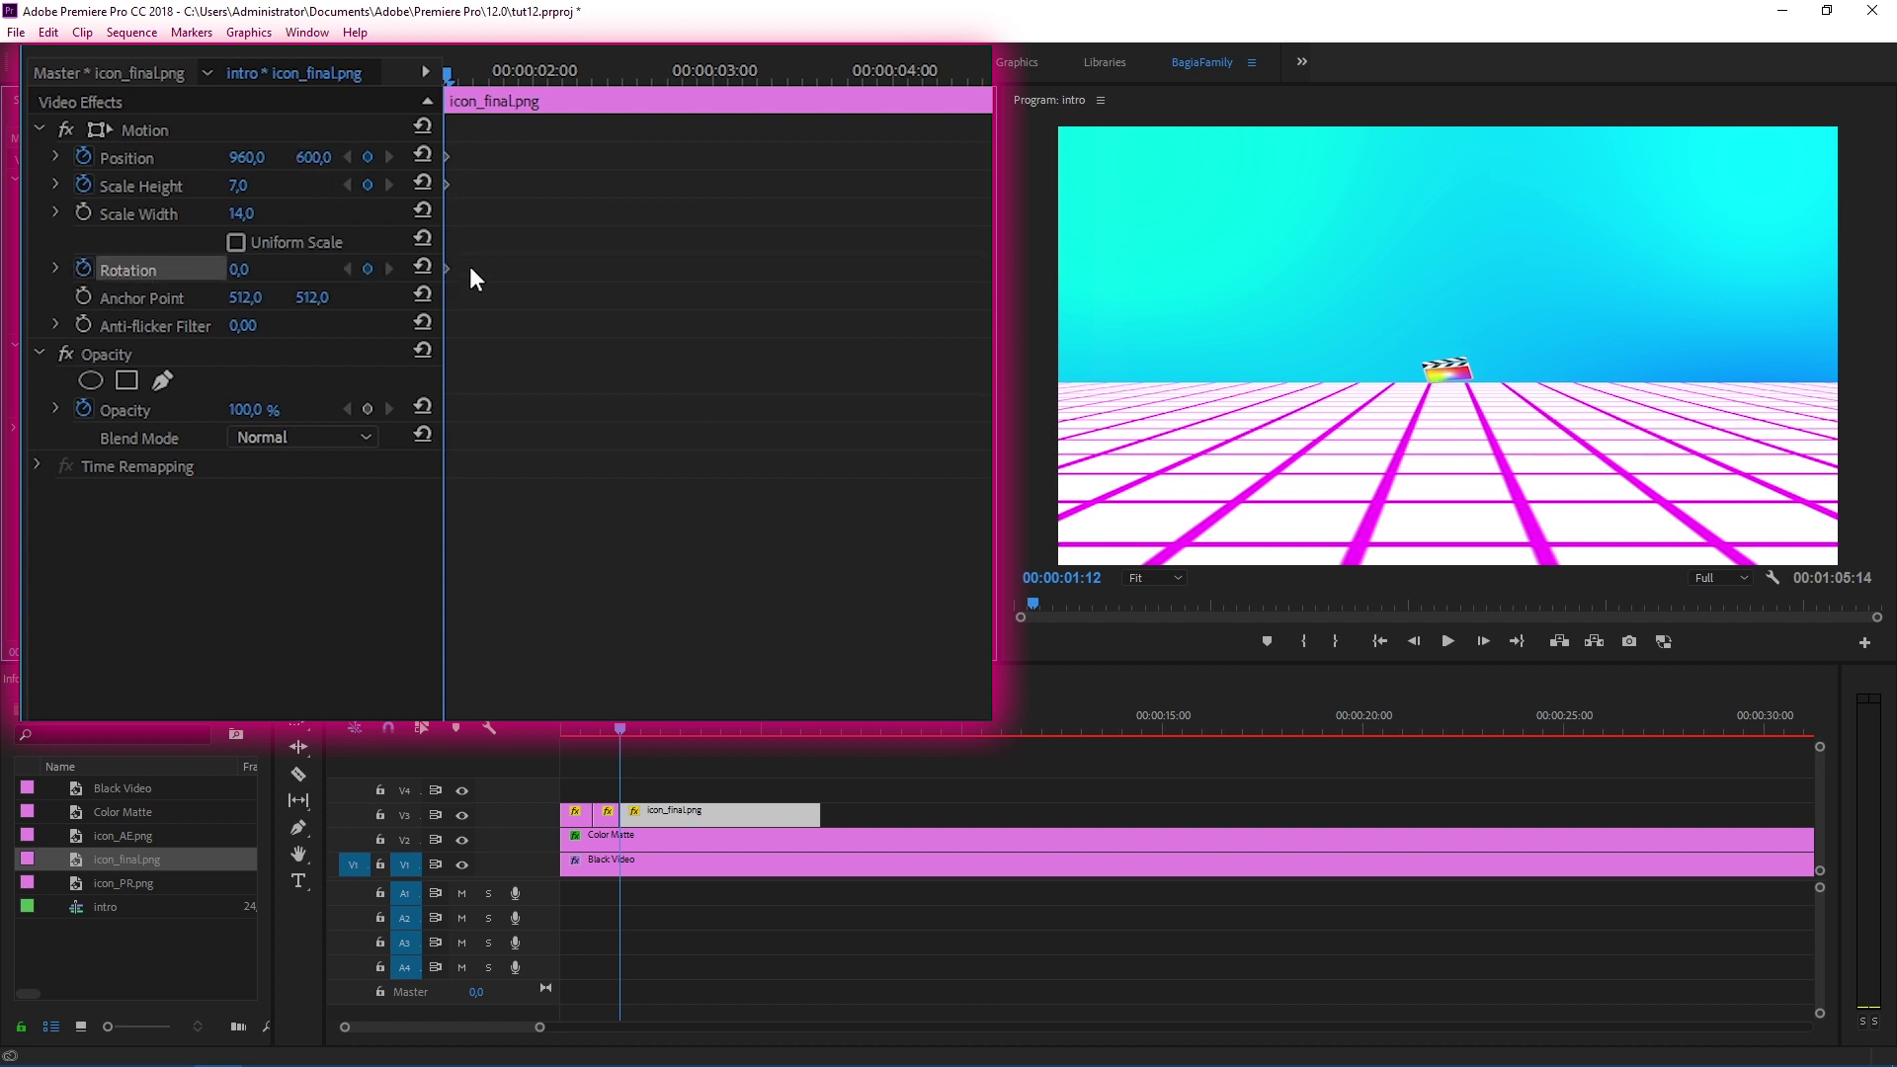
Step: Add a position keyframe at 00:00:01:21 with the icon's vertical position set to 500
left_click_drag(620, 728, 637, 727)
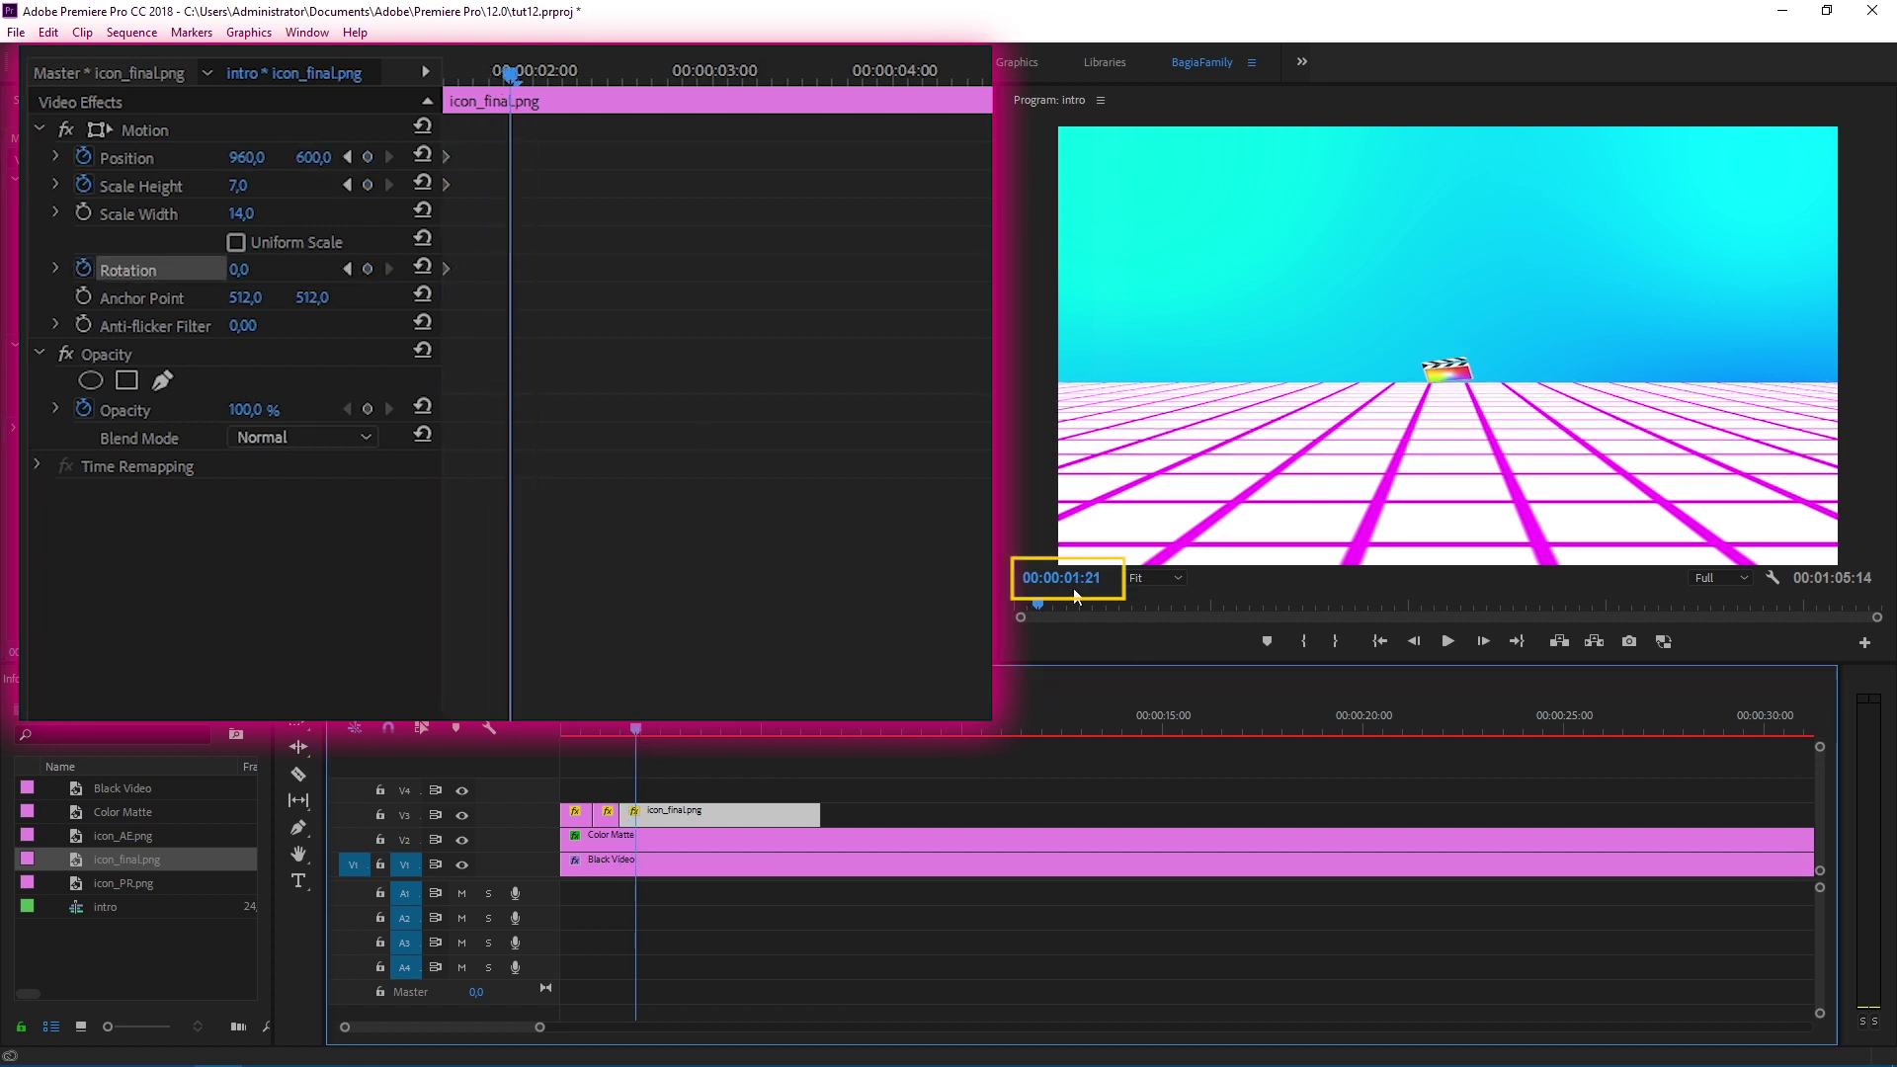
left_click_drag(314, 158, 146, 158)
left_click(322, 157)
type("500")
key("Return")
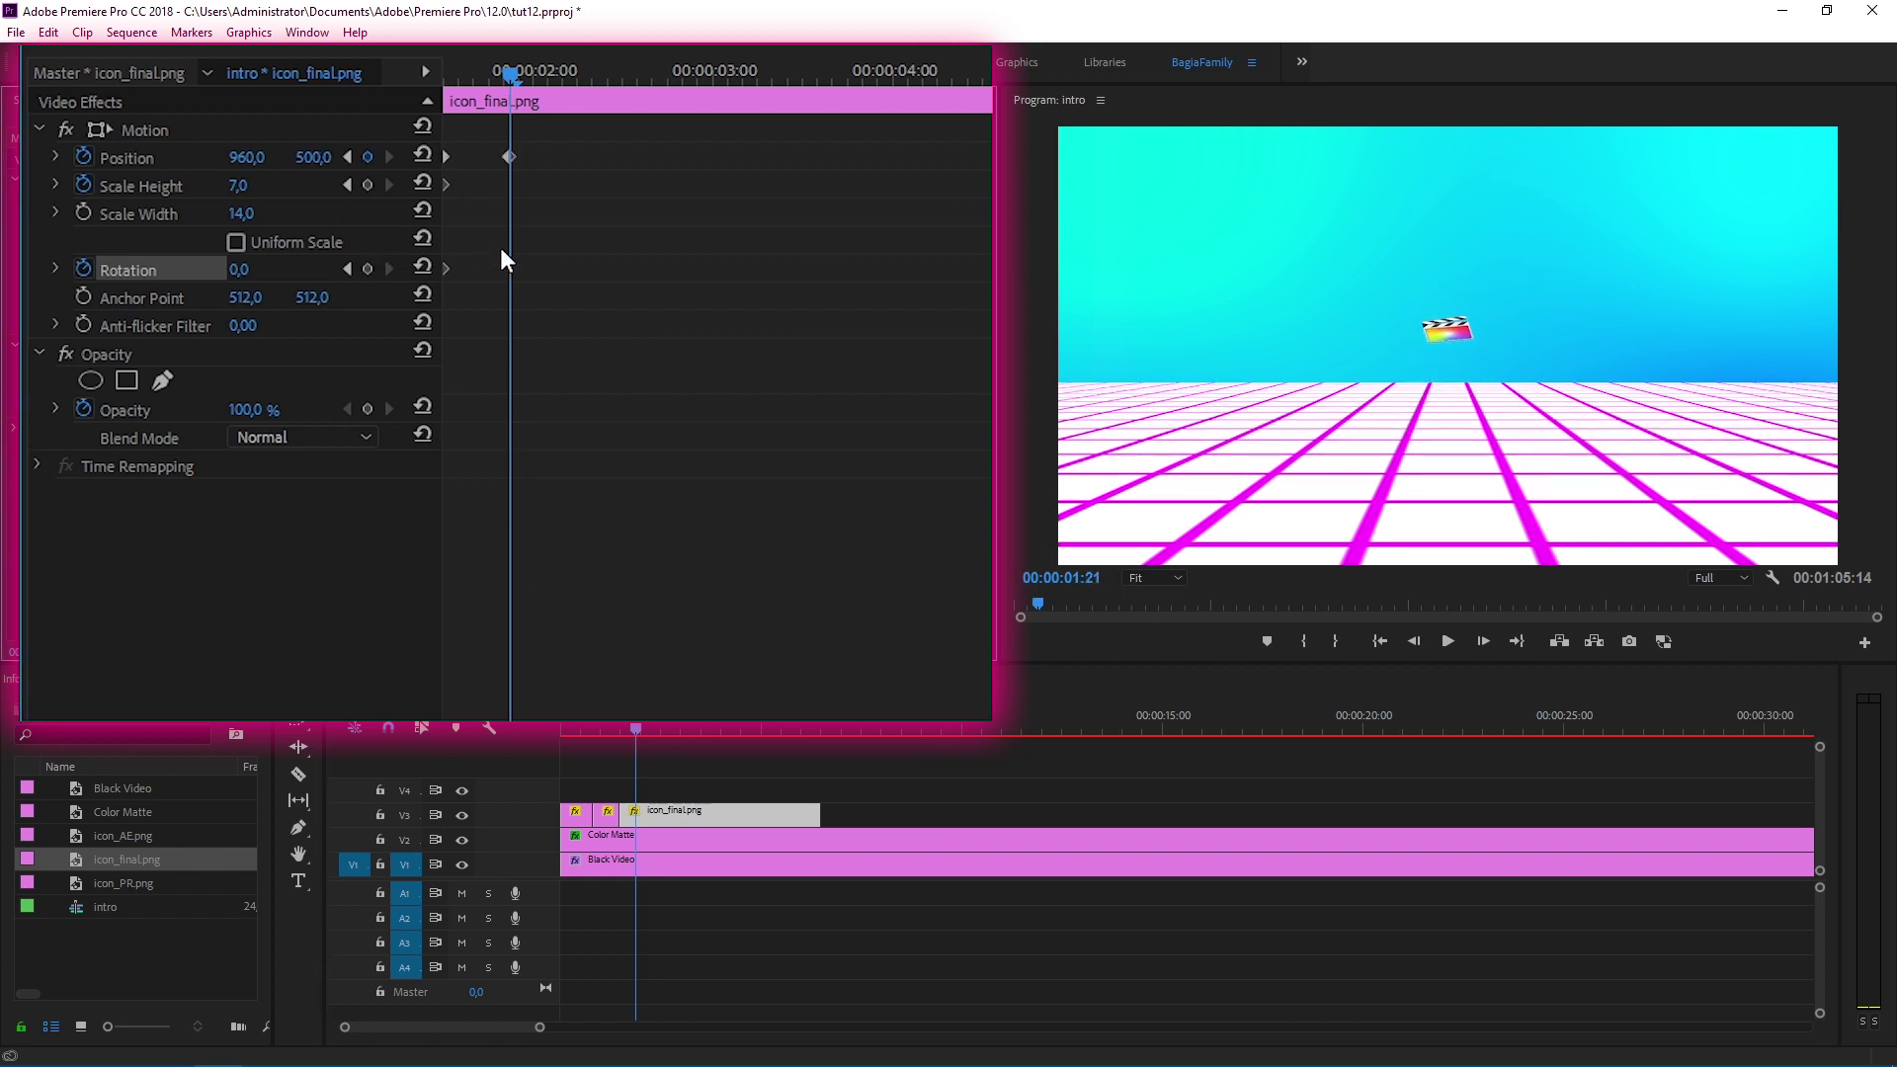
Step: At 00:00:01:21, set the icon's scale height and scale width to 8 and its rotation to 180 degrees
left_click(237, 185)
type("8")
key("Return")
left_click(261, 215)
type("8")
key("Return")
type("180")
key("Return")
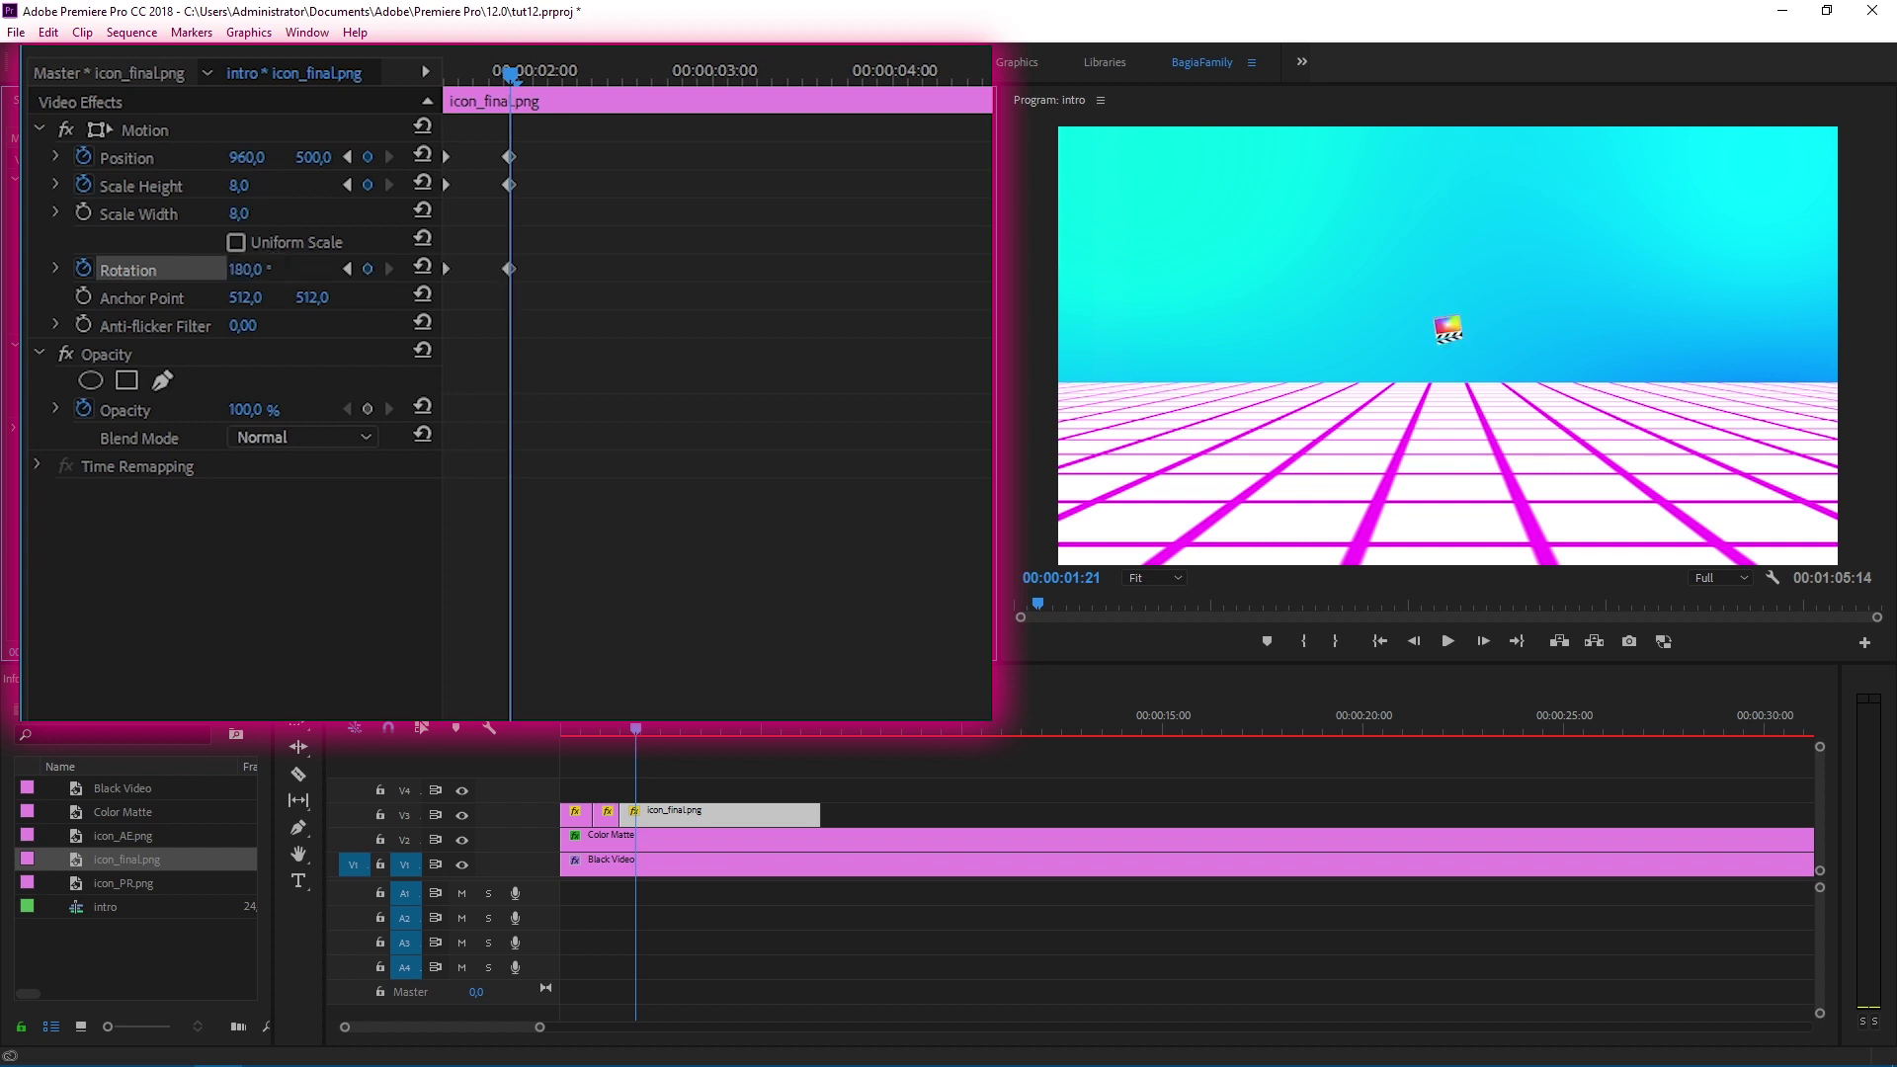
Step: Add a position keyframe at 00:00:02:03 with the icon's vertical position set to 625
left_click(1078, 579)
type("03")
key("Return")
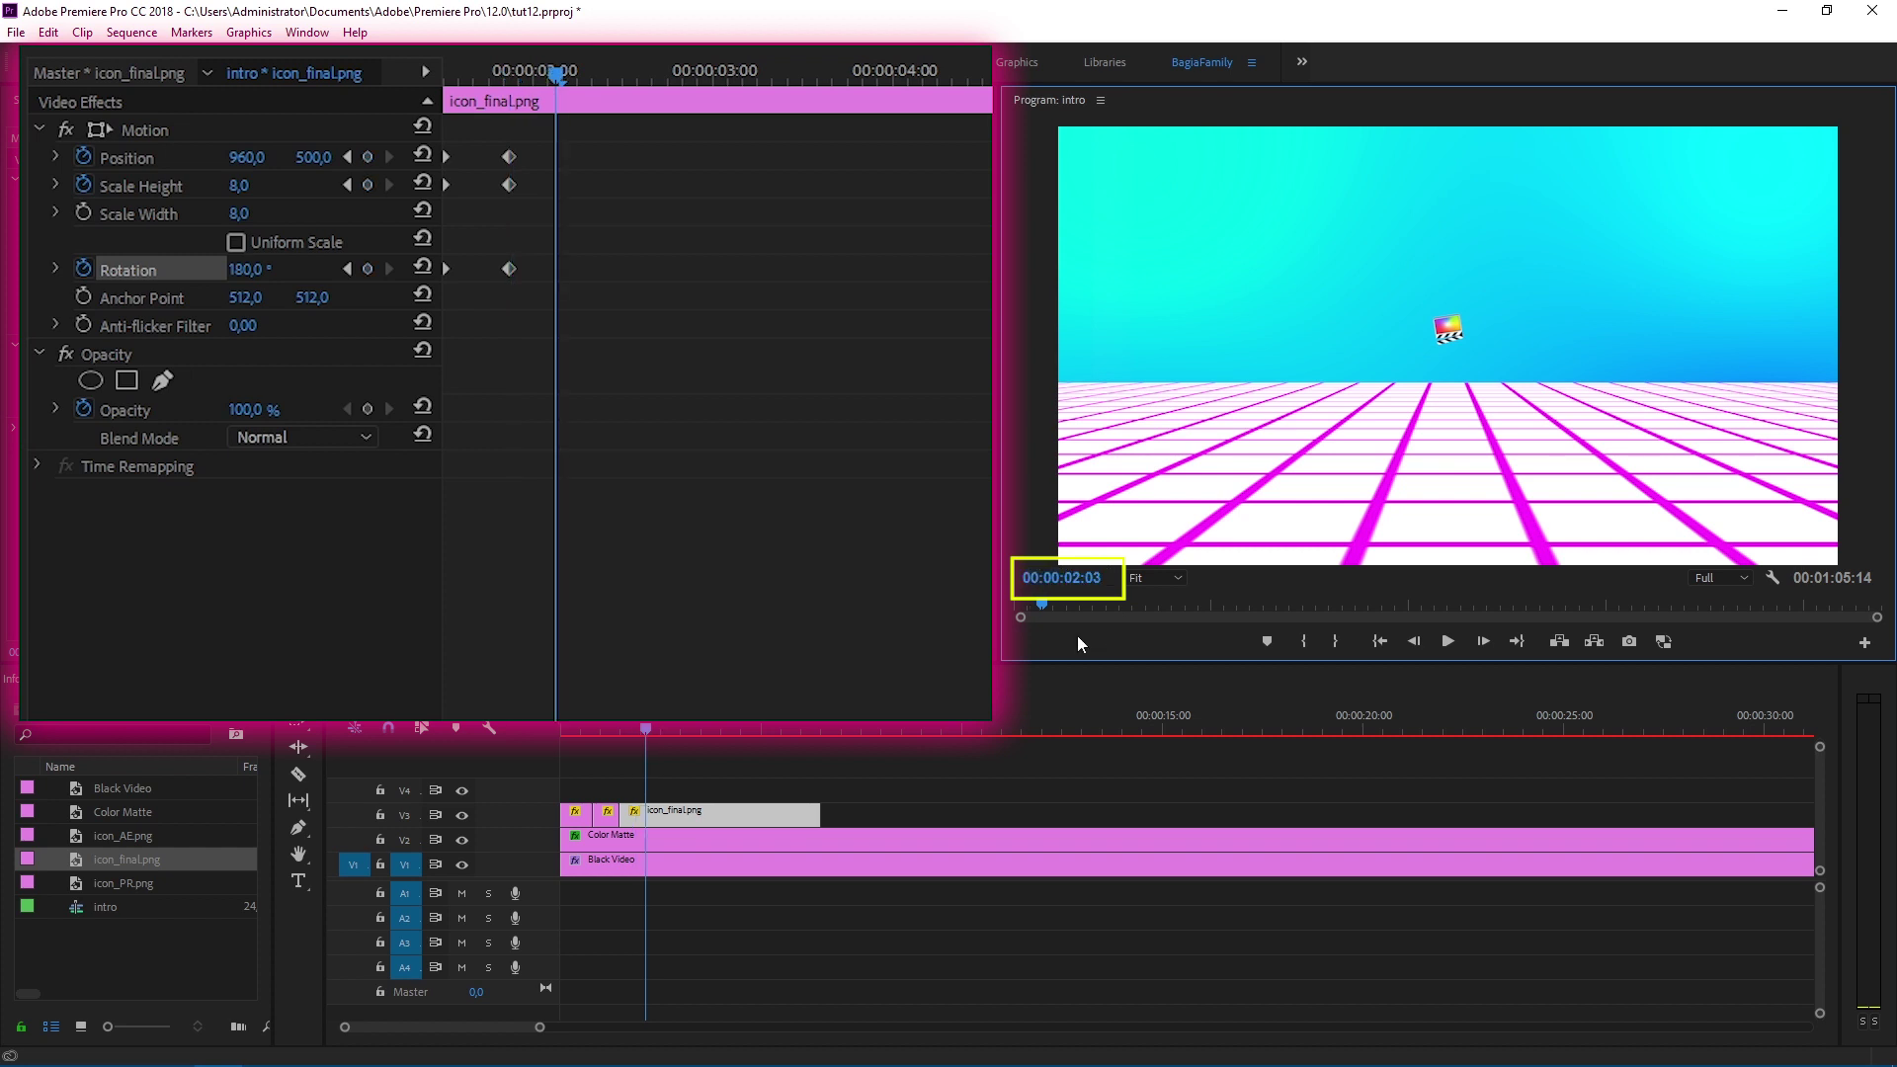
mouse_move(310, 158)
left_mouse_down()
mouse_move(349, 158)
mouse_move(321, 156)
left_mouse_up()
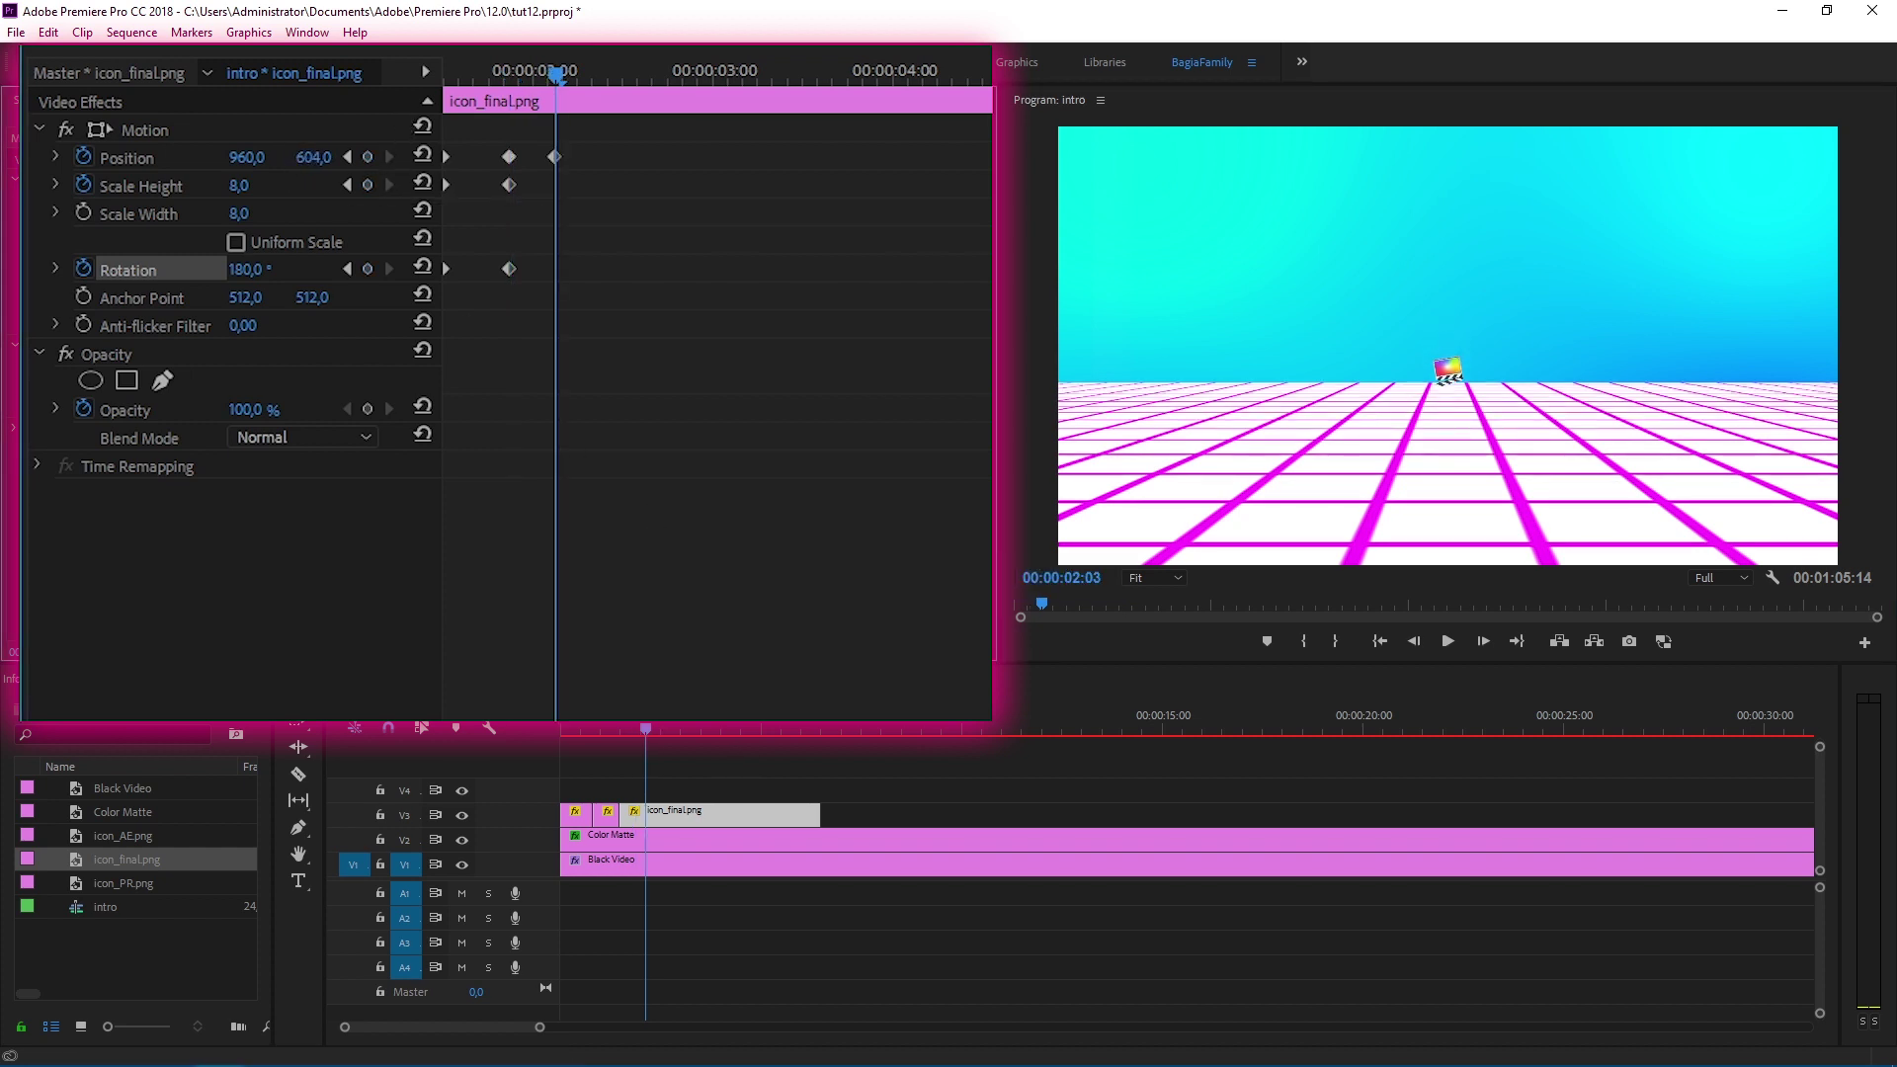
left_click(321, 156)
type("625")
key("Return")
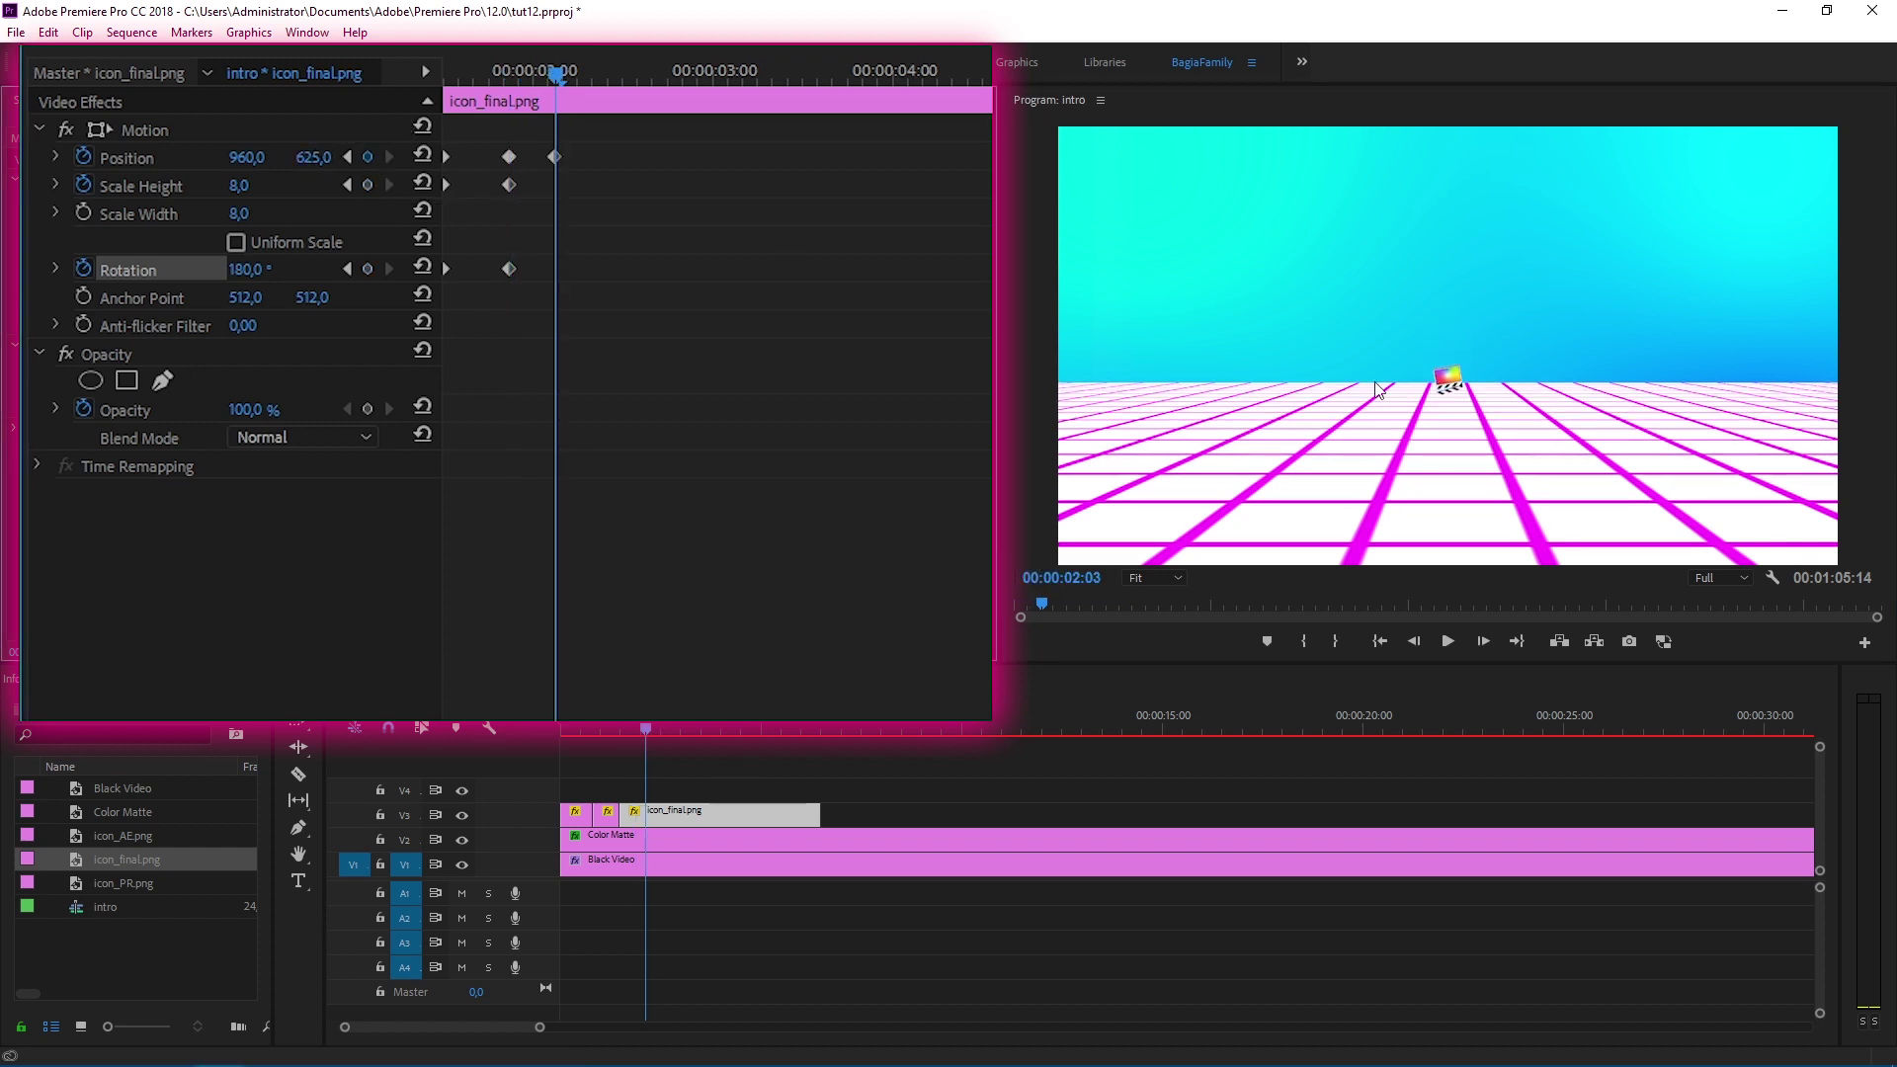
Step: Preview the icon_final.png clip, and apply Ease Out to its first position keyframe and Ease In to the middle and last ones
left_click_drag(556, 71, 444, 69)
left_click(1449, 641)
right_click(447, 156)
mouse_move(593, 378)
left_click(886, 468)
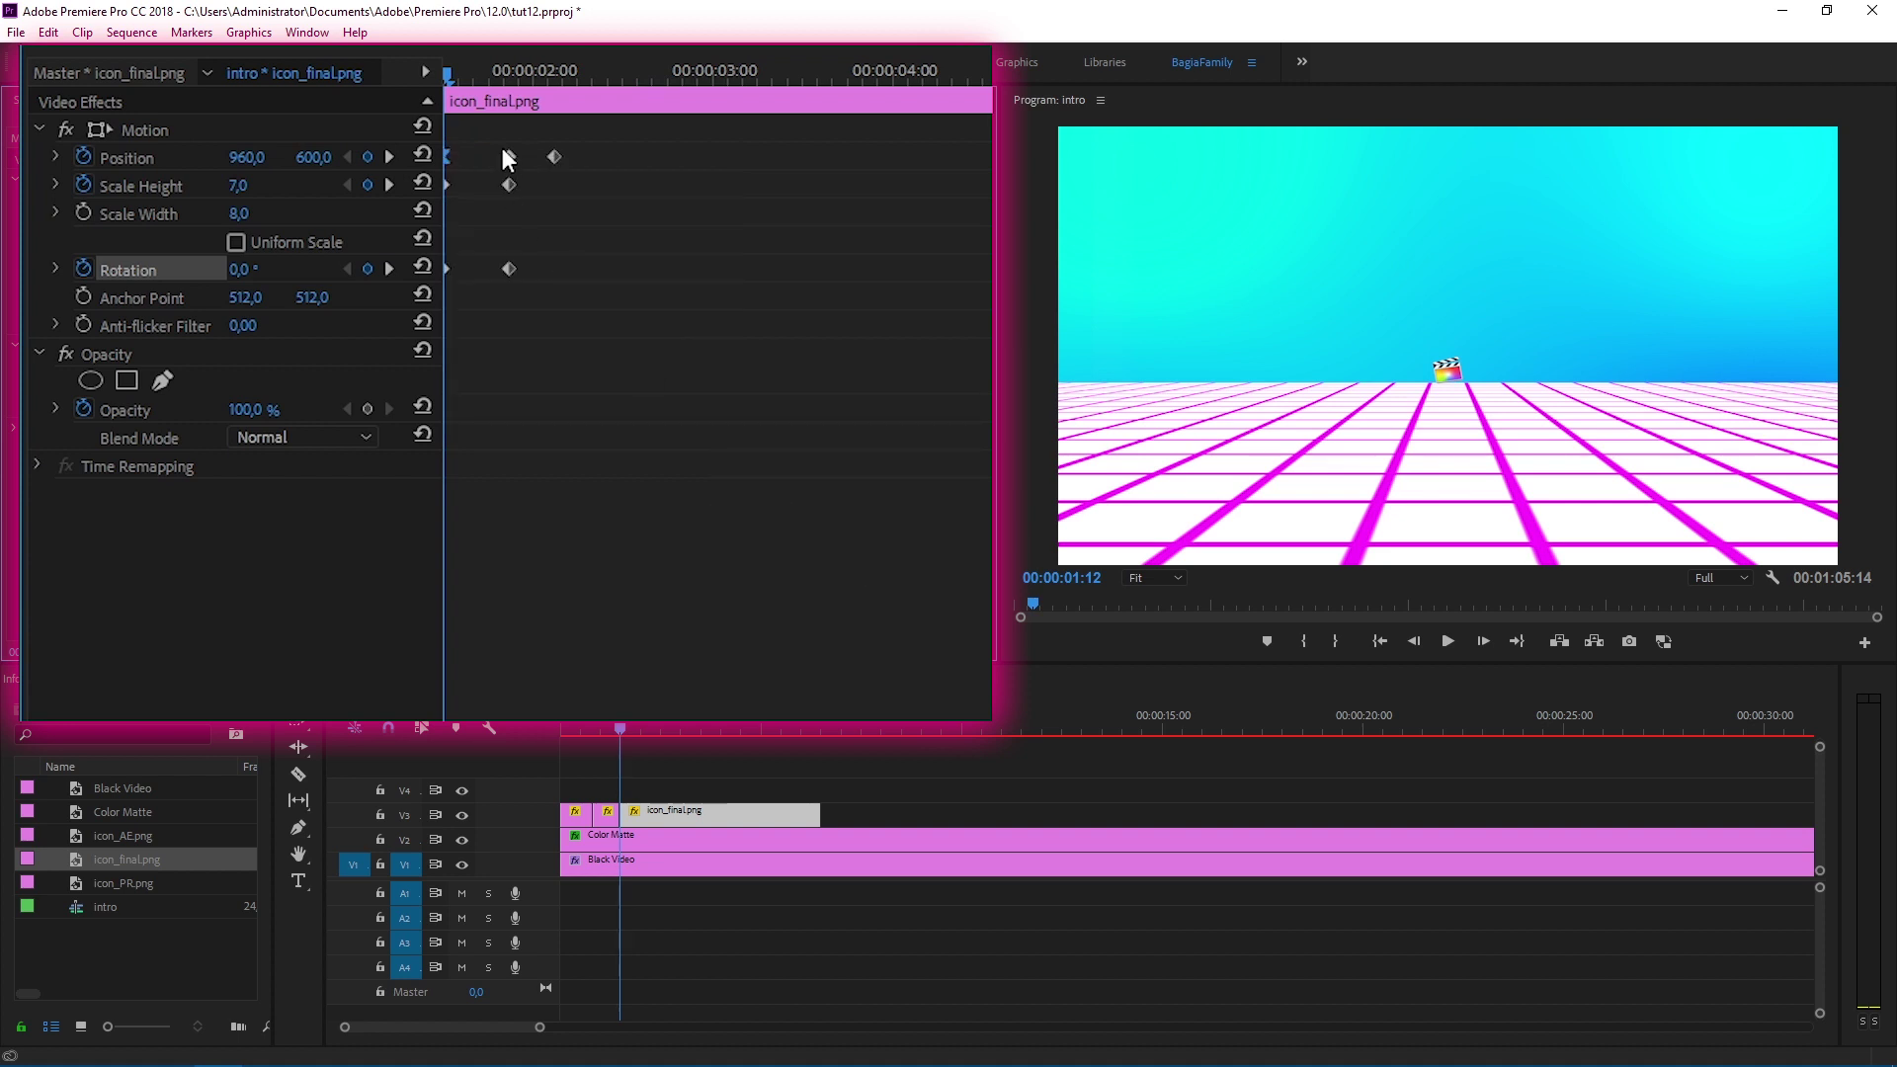
left_click(55, 157)
right_click(509, 155)
mouse_move(691, 377)
left_click(892, 420)
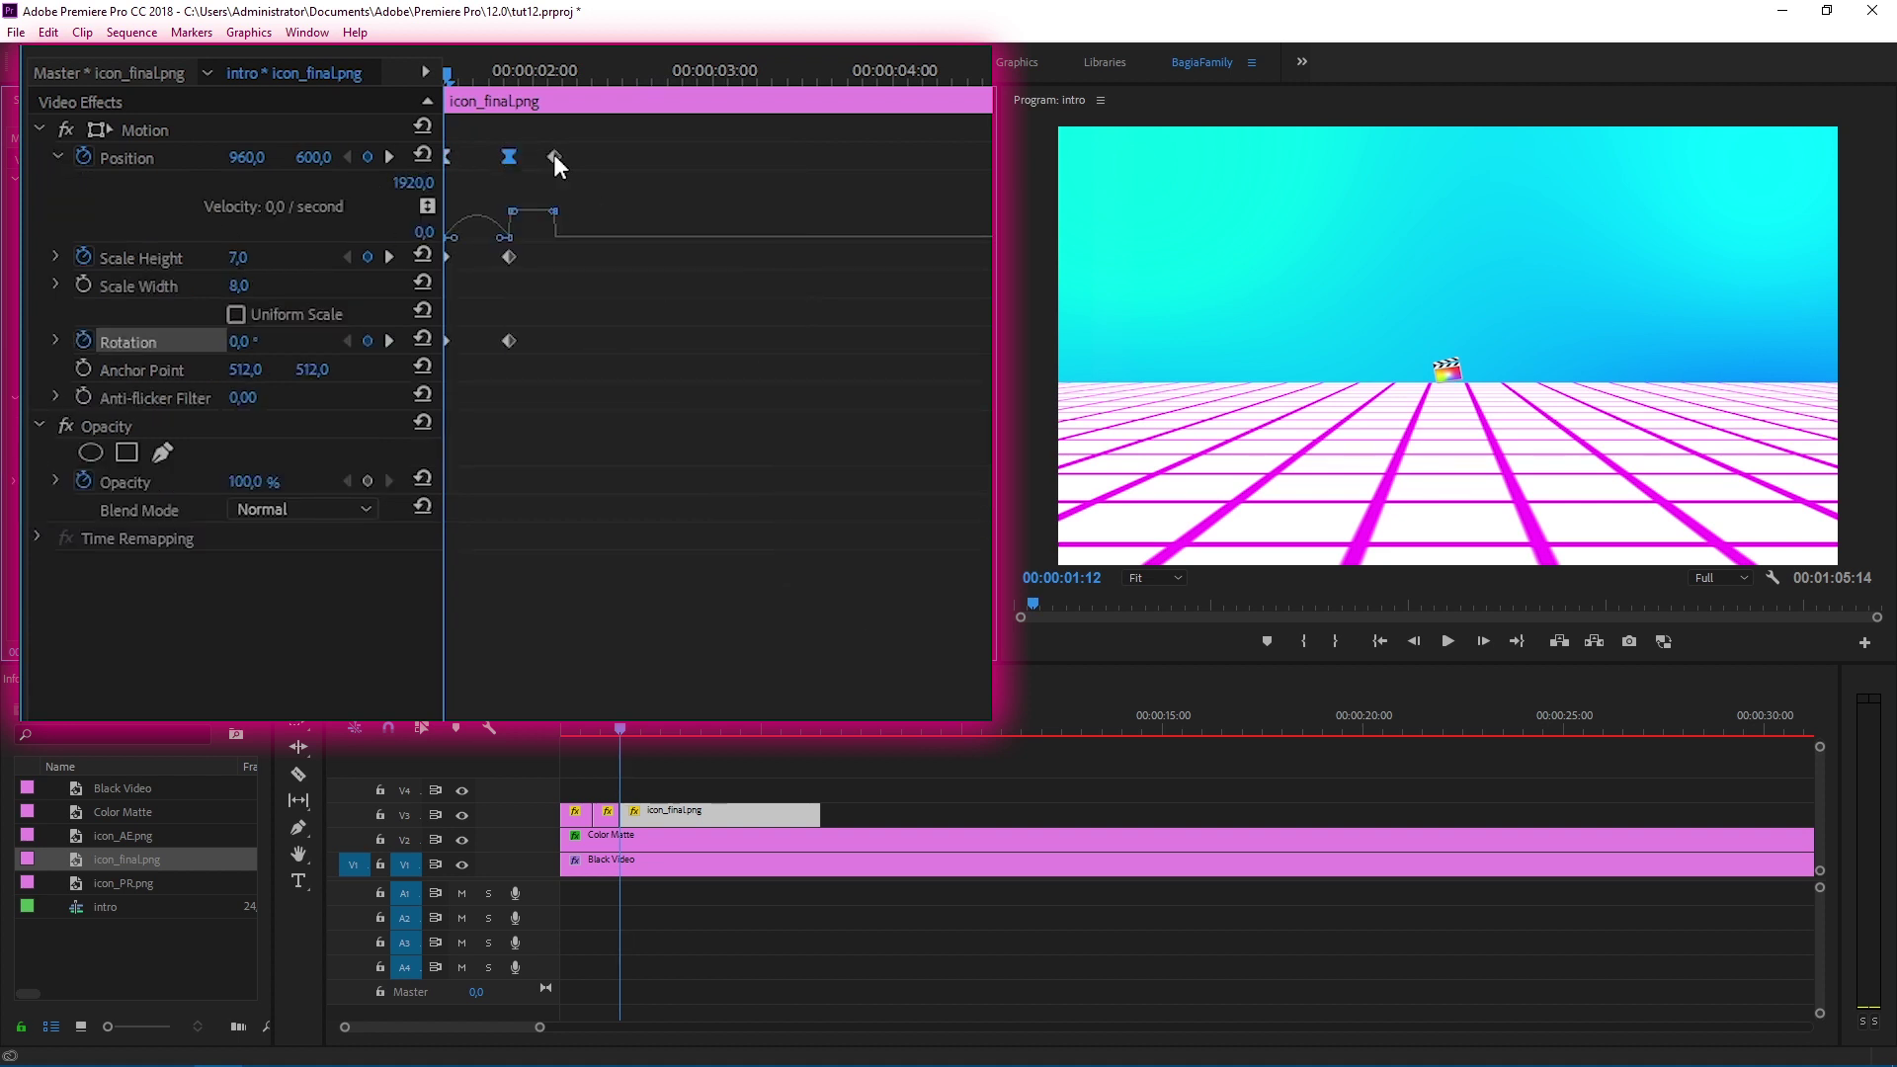
right_click(553, 155)
left_click(850, 406)
Step: Flatten the position velocity curve around the middle keyframe with long handles so it peaks near both ends, and play the clip
key("grave")
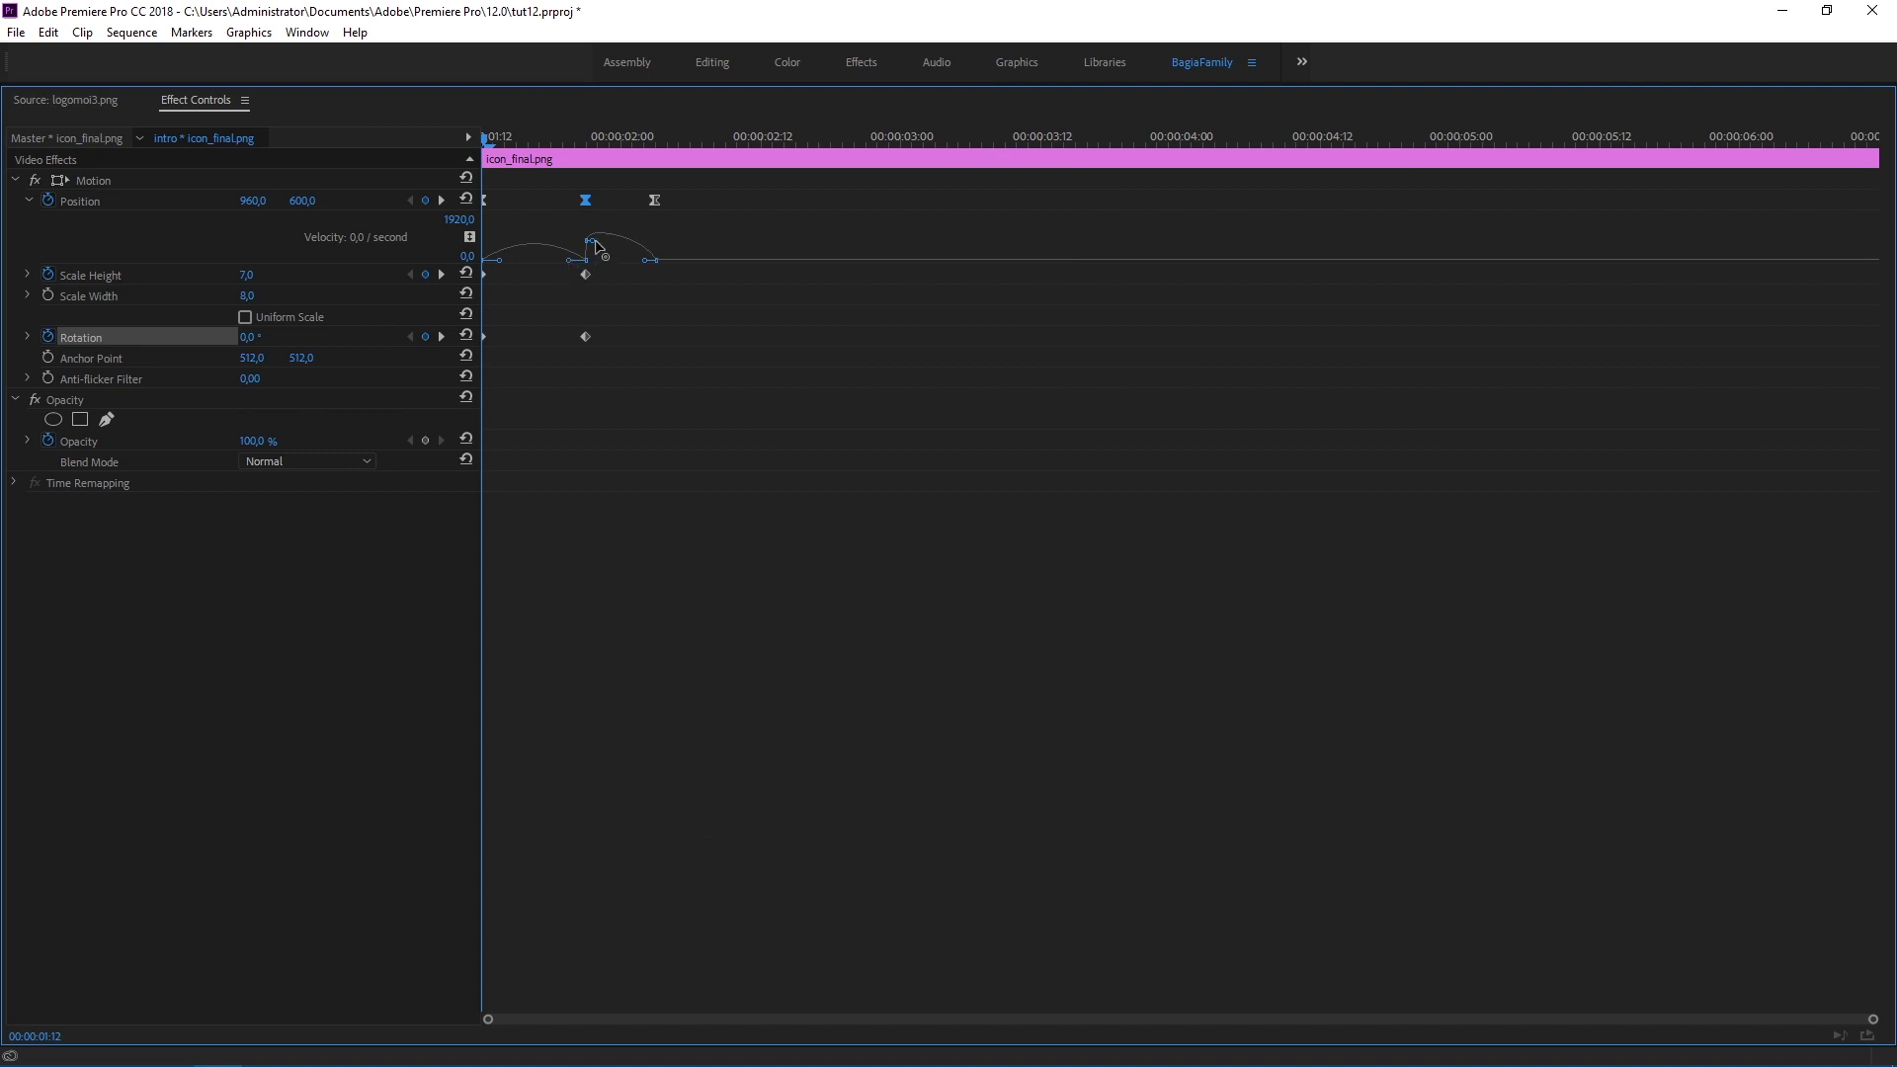
mouse_move(596, 242)
left_mouse_down()
mouse_move(597, 271)
mouse_move(655, 264)
mouse_move(514, 285)
left_mouse_up()
left_click(484, 204)
key("space")
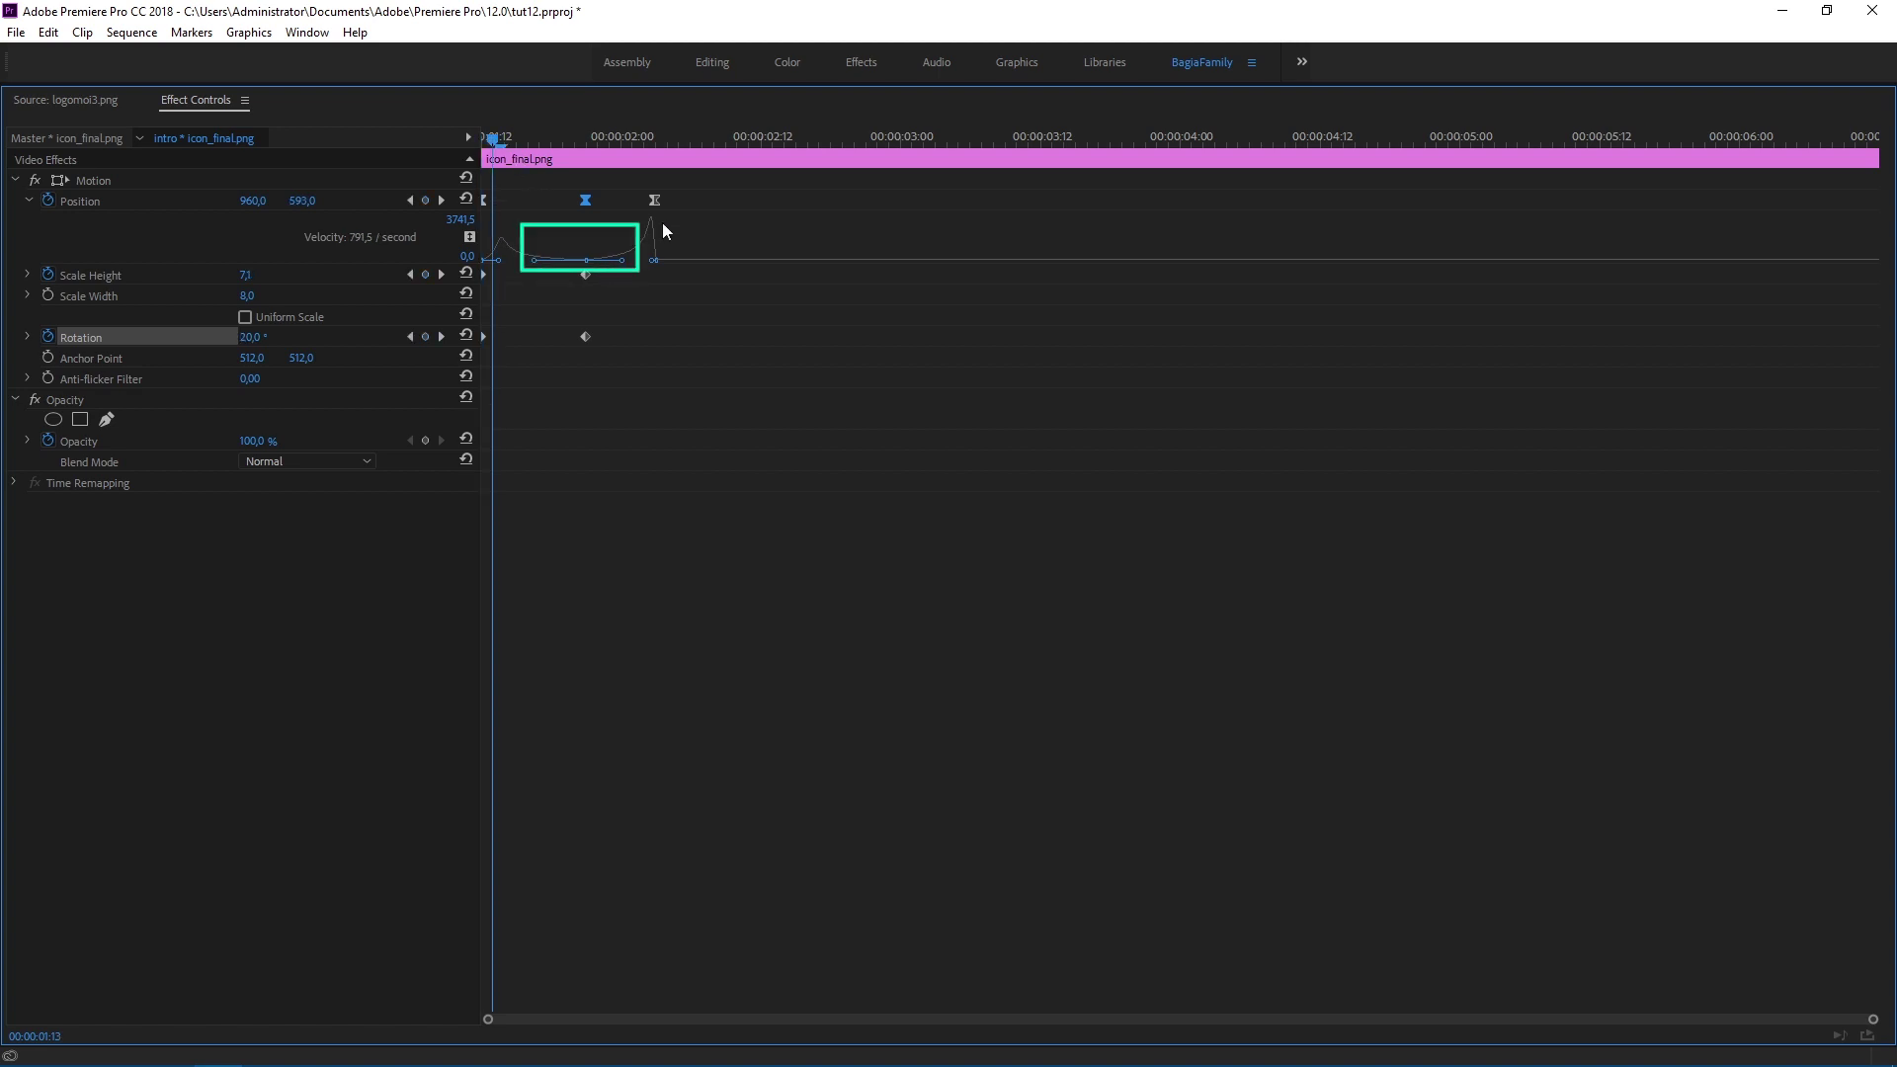
key("grave")
left_click(1444, 642)
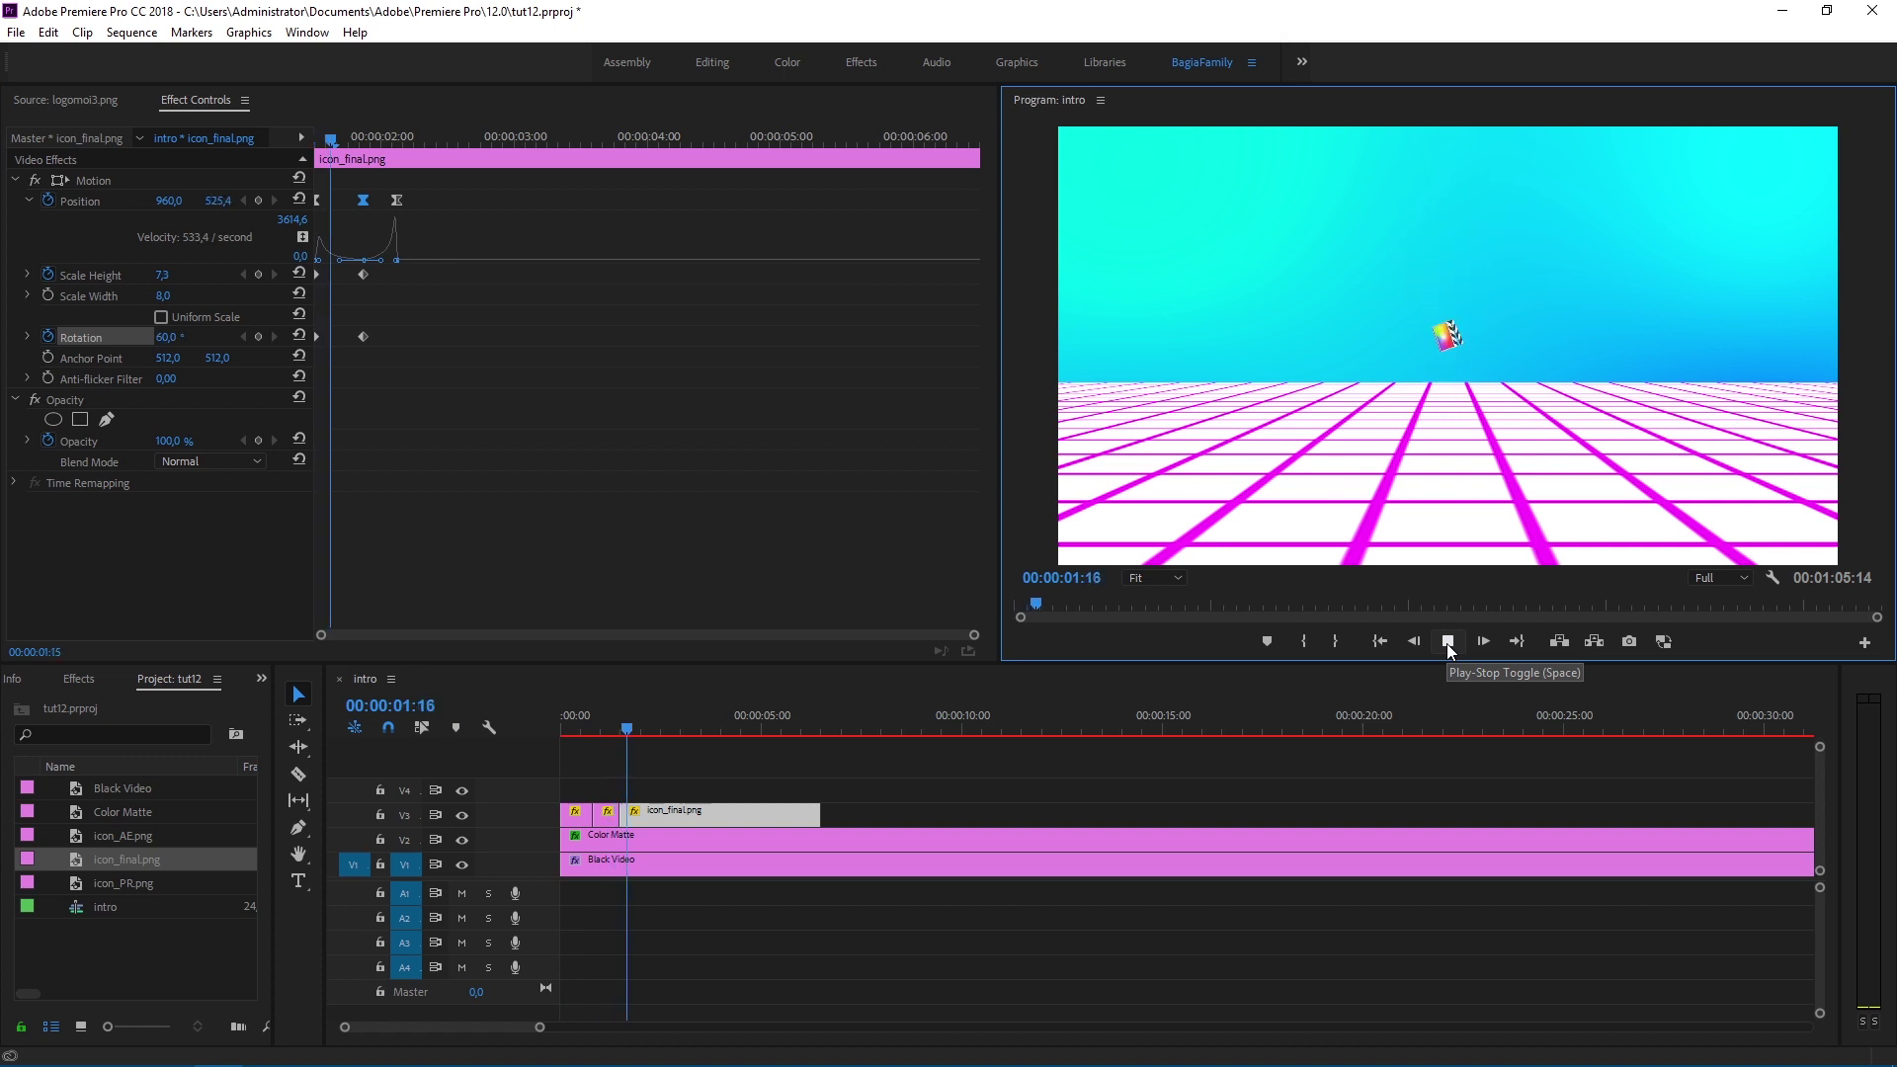
left_click(1446, 643)
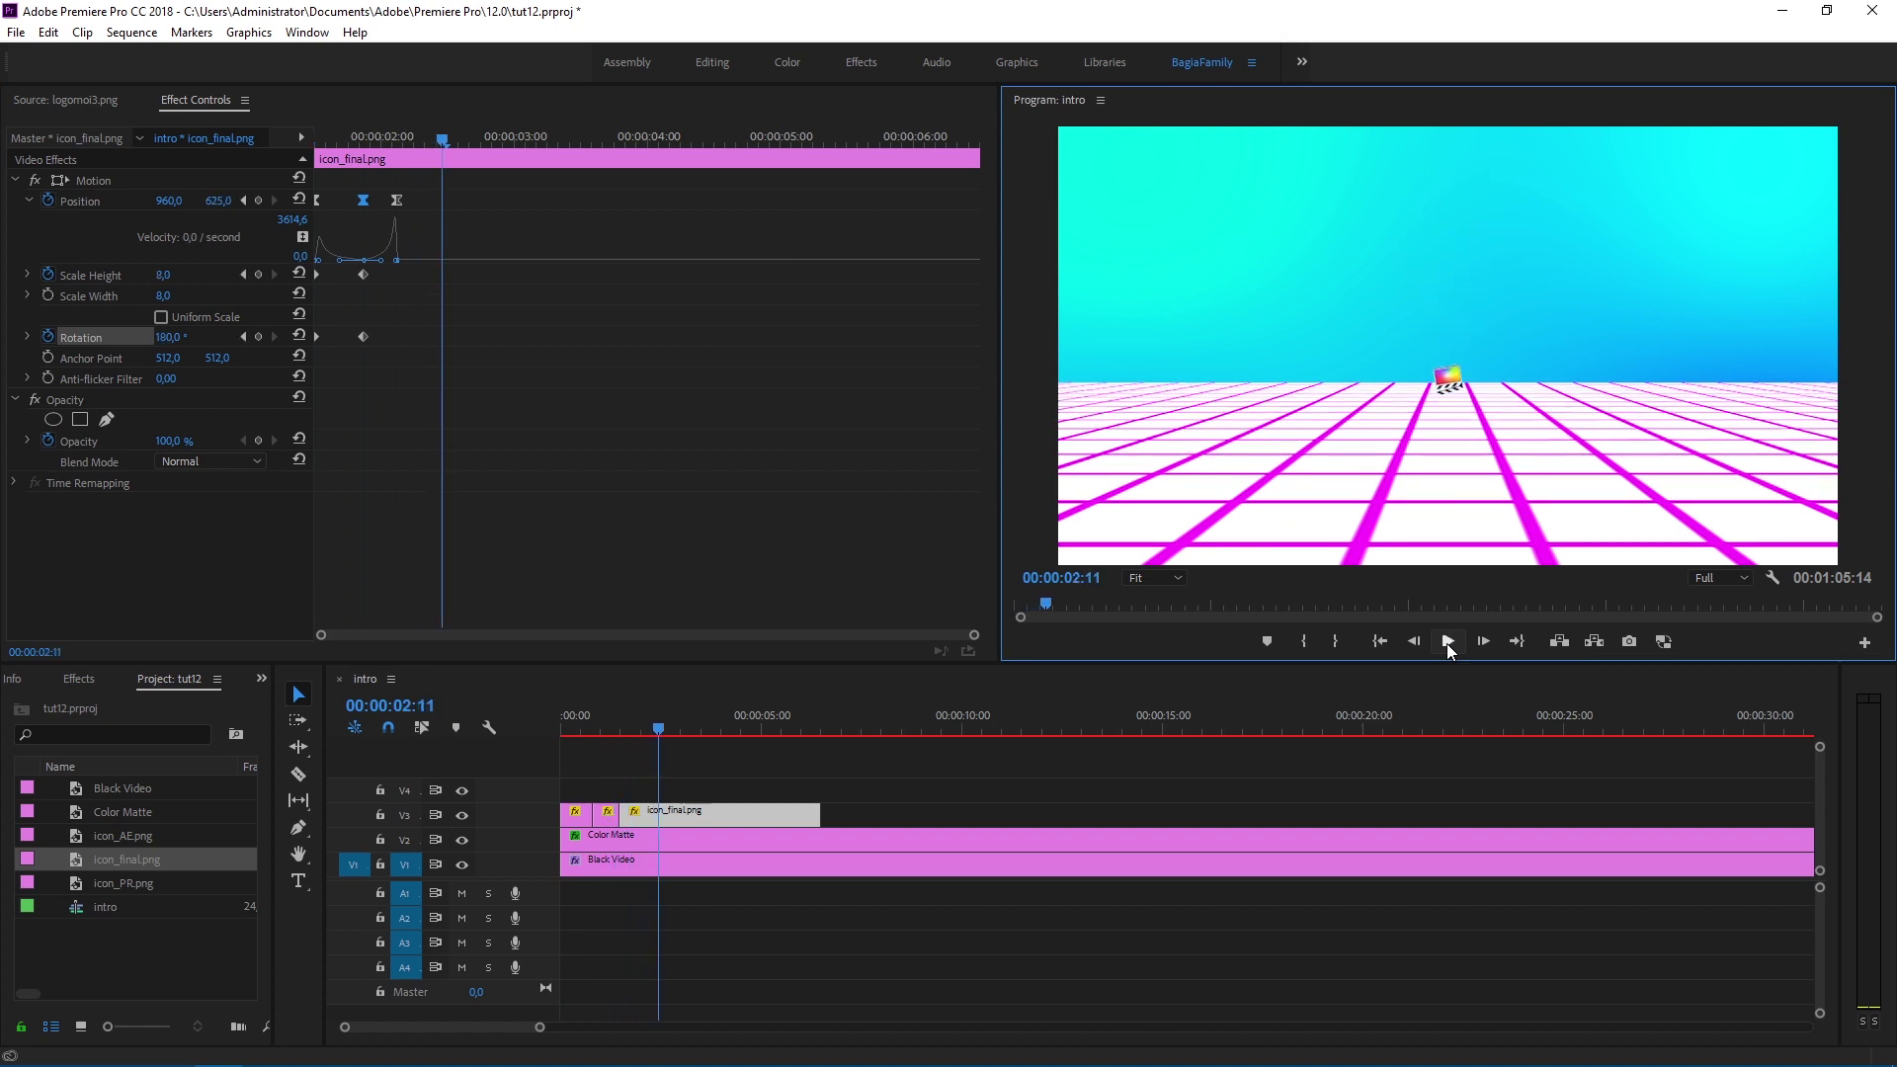
Step: Import khoi.mp4 from the intro_animate folder and place the video of its selected smoke segment on track V4 at the sequence start
right_click(138, 943)
left_click(249, 905)
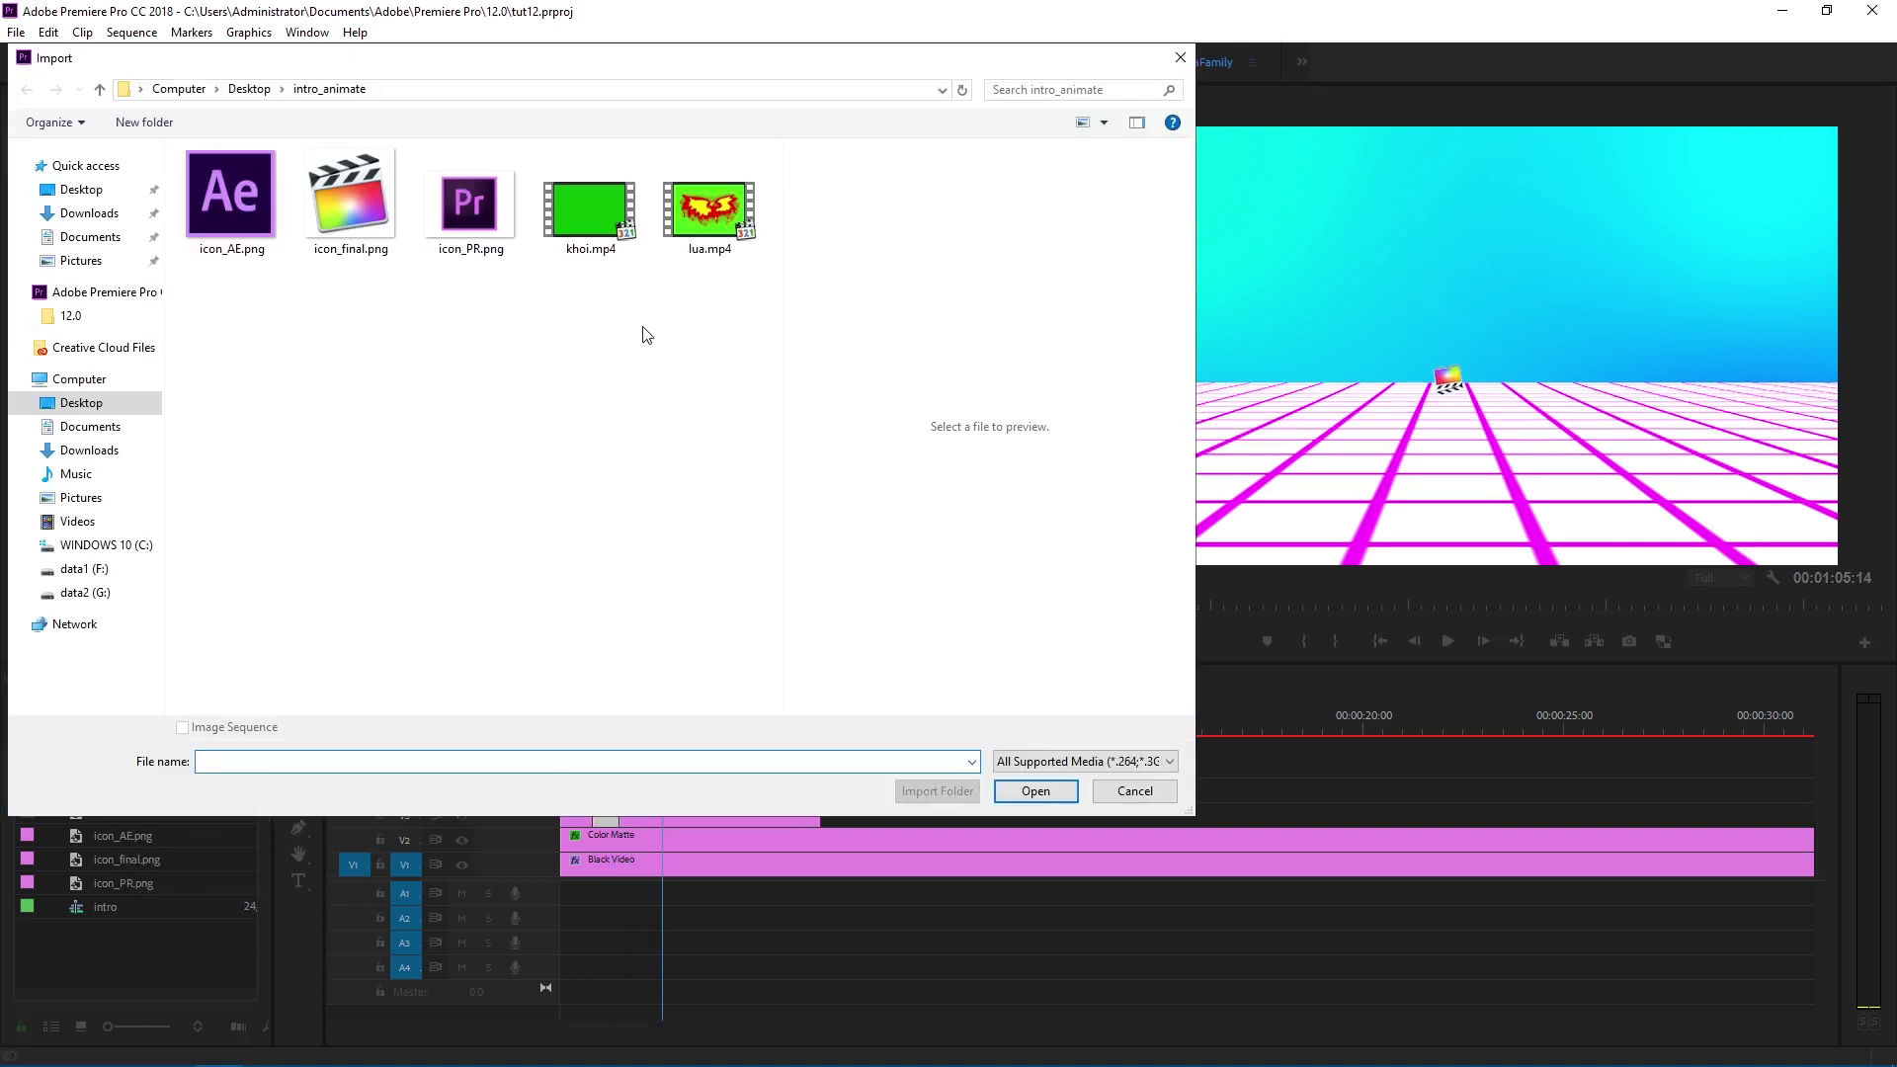
left_click(603, 229)
left_click(1035, 790)
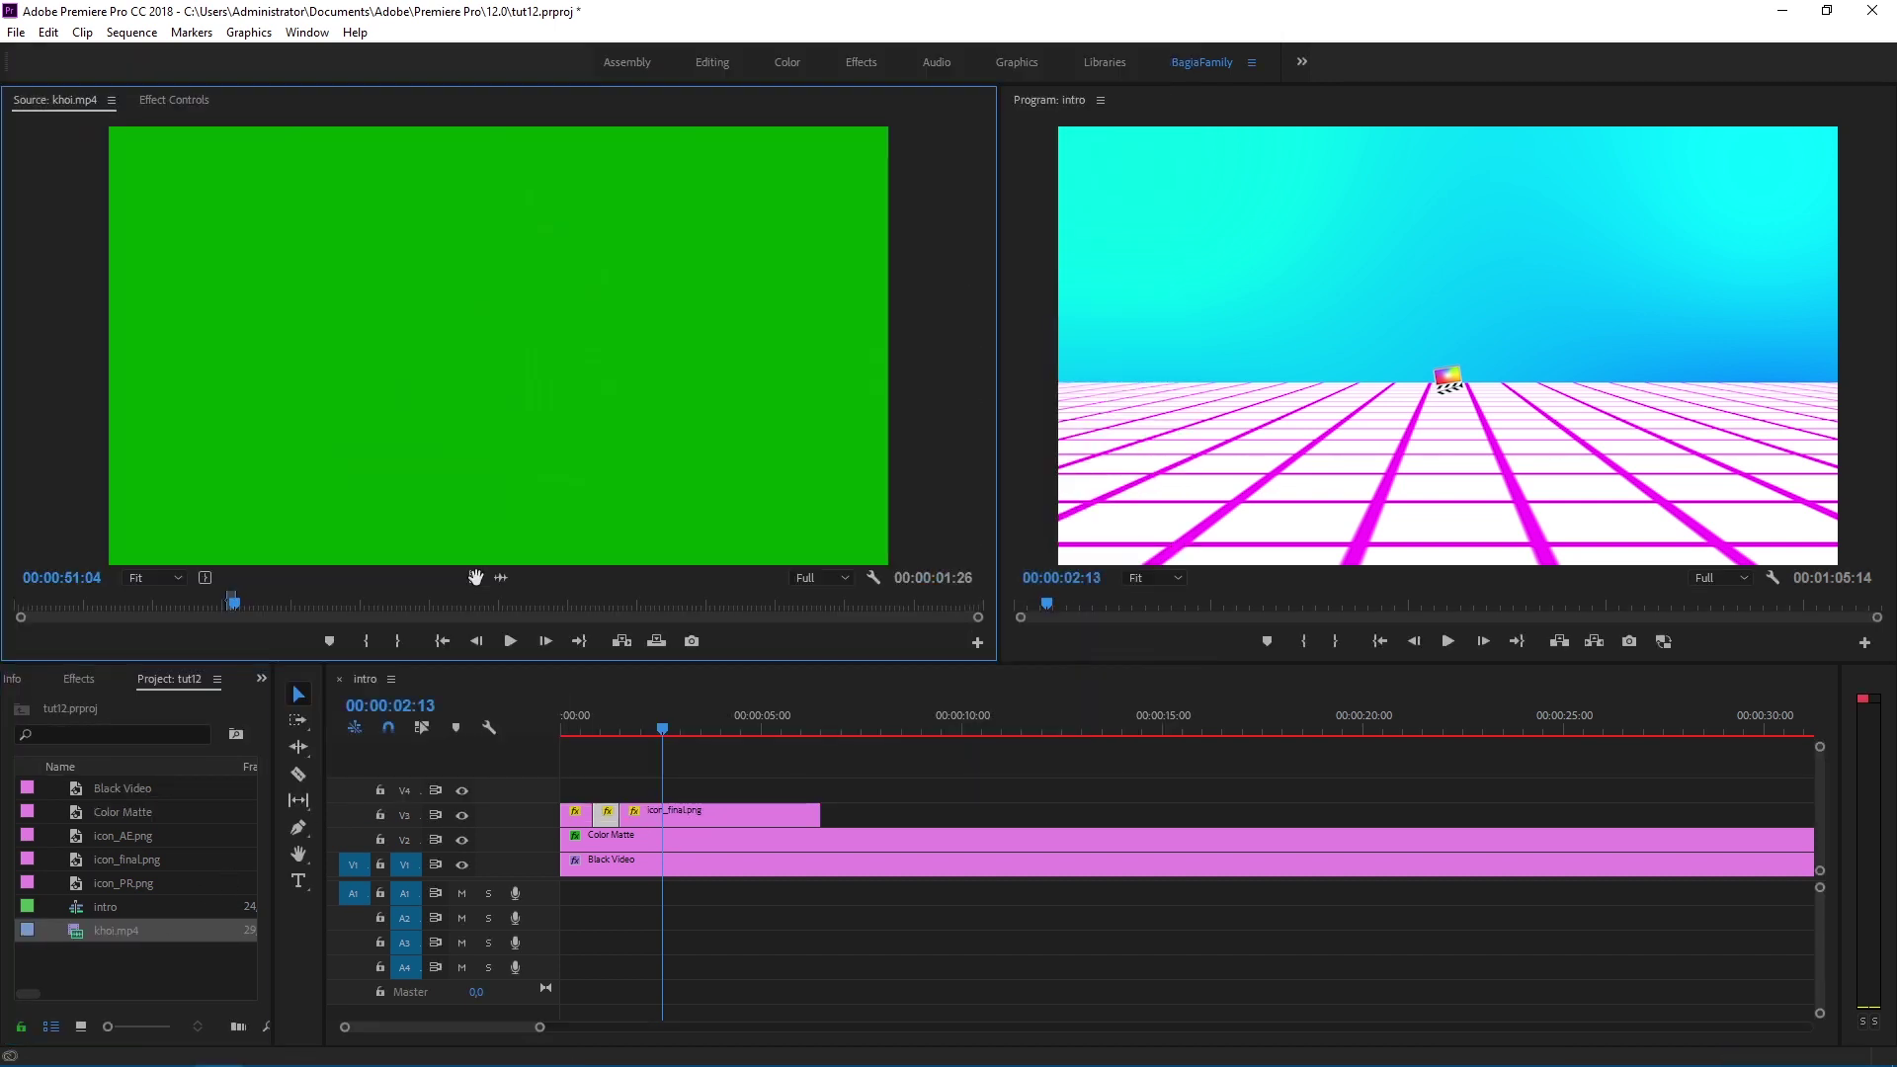
left_click_drag(475, 576, 560, 790)
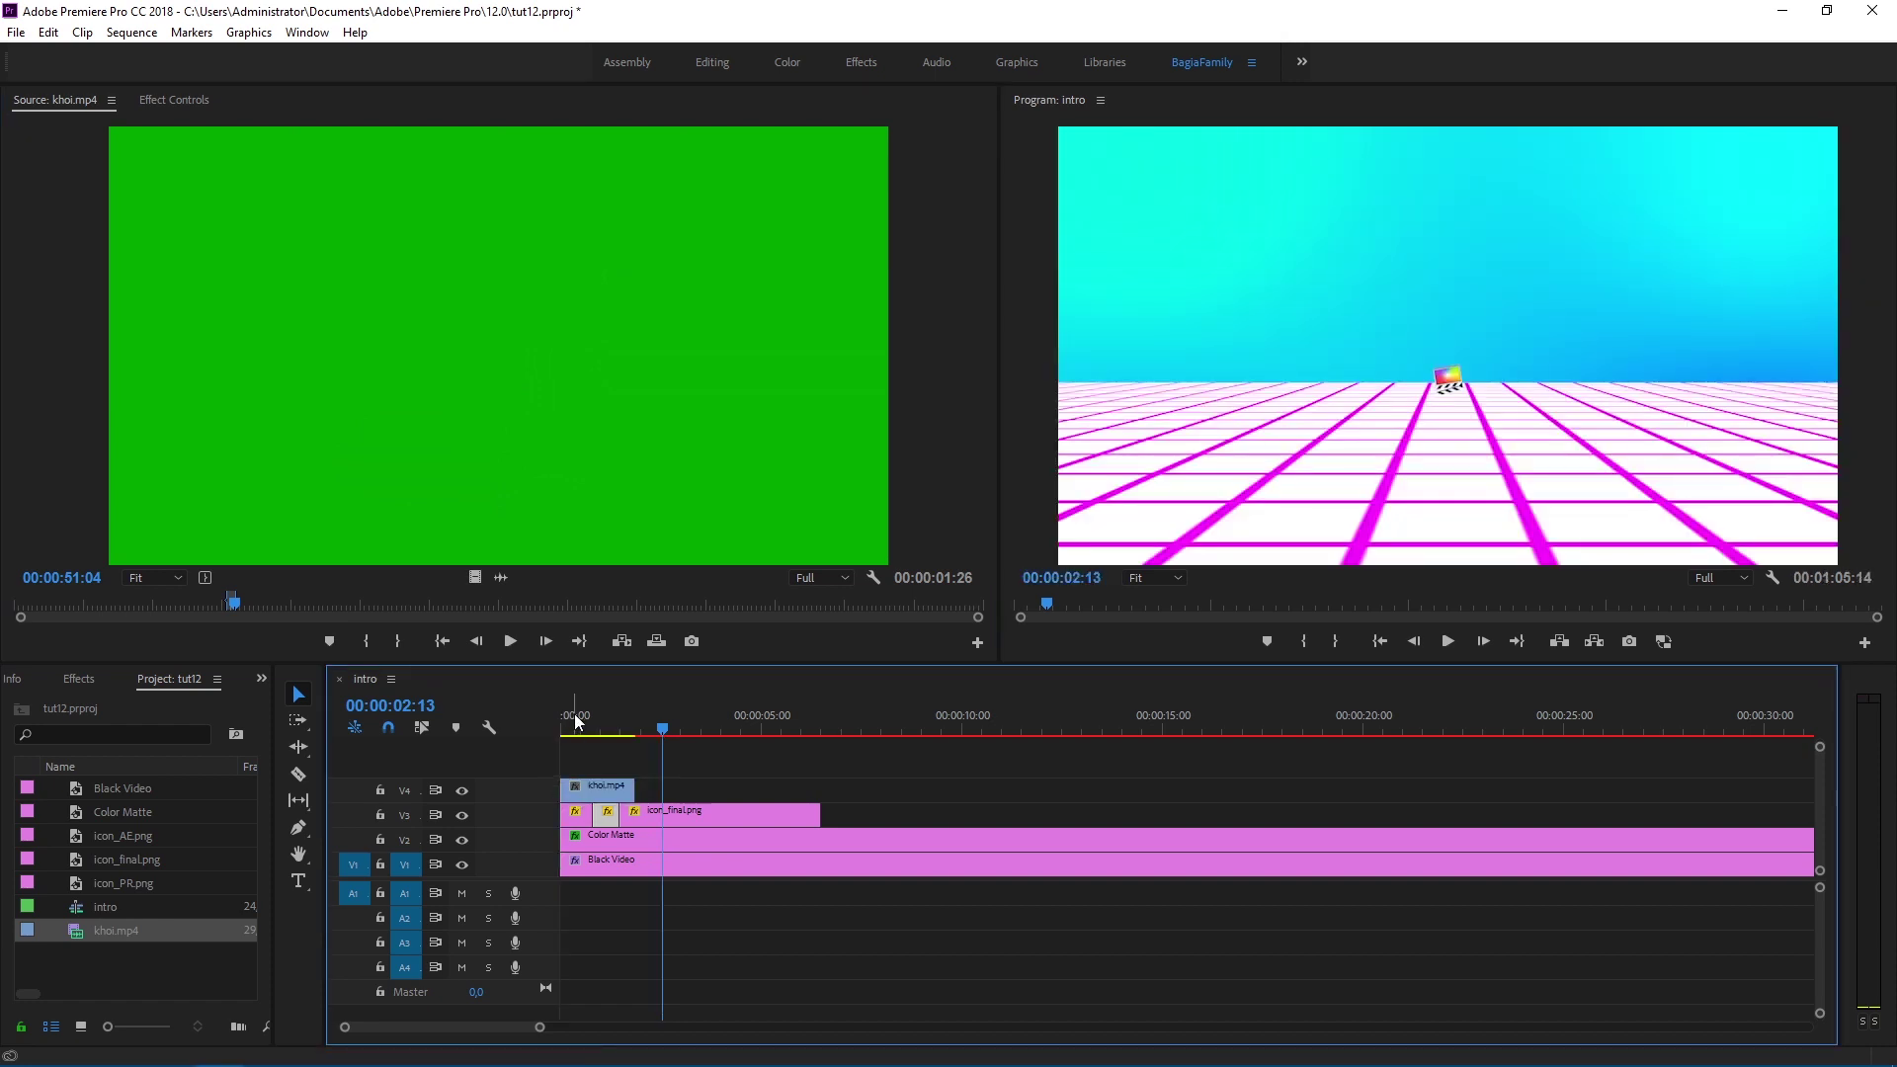
Step: Set the scale of the khoi.mp4 clip to 50, with the playhead at 00:00:00:08
left_click_drag(583, 723, 573, 724)
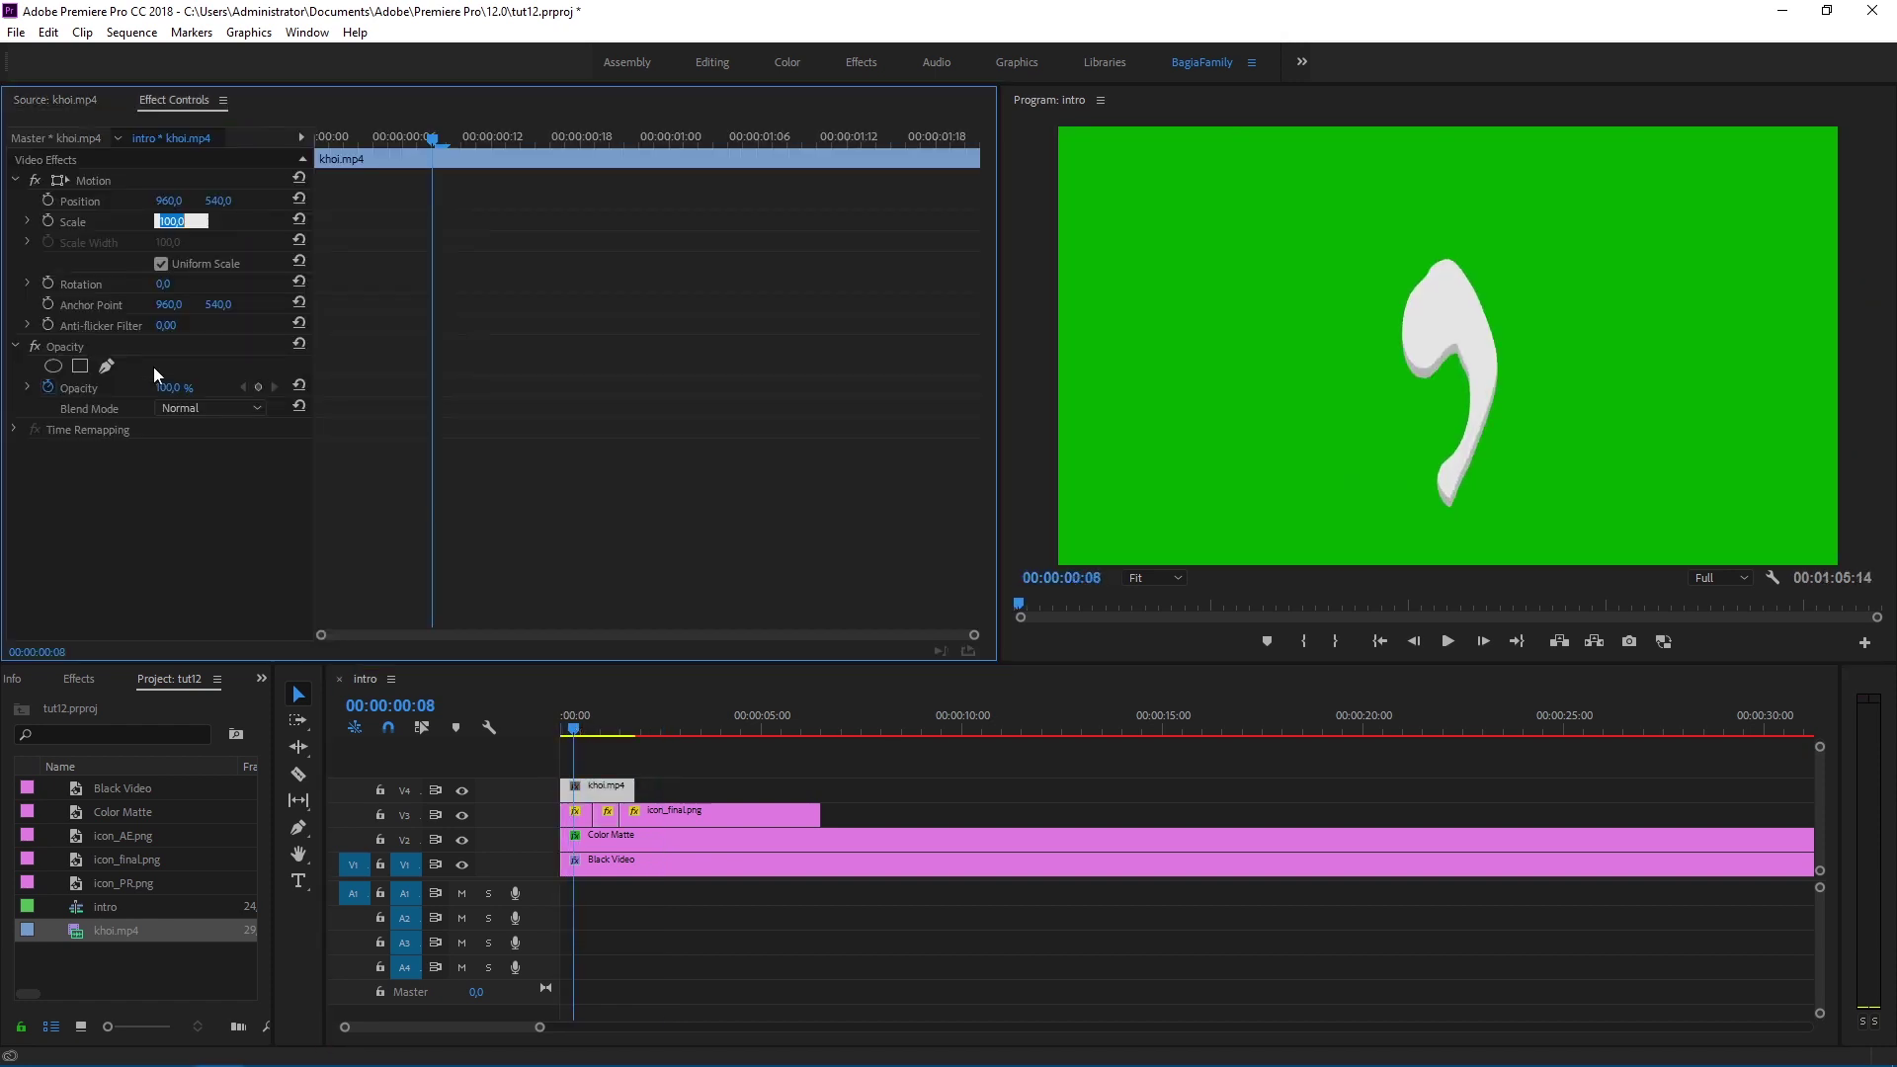
type("50")
key("Return")
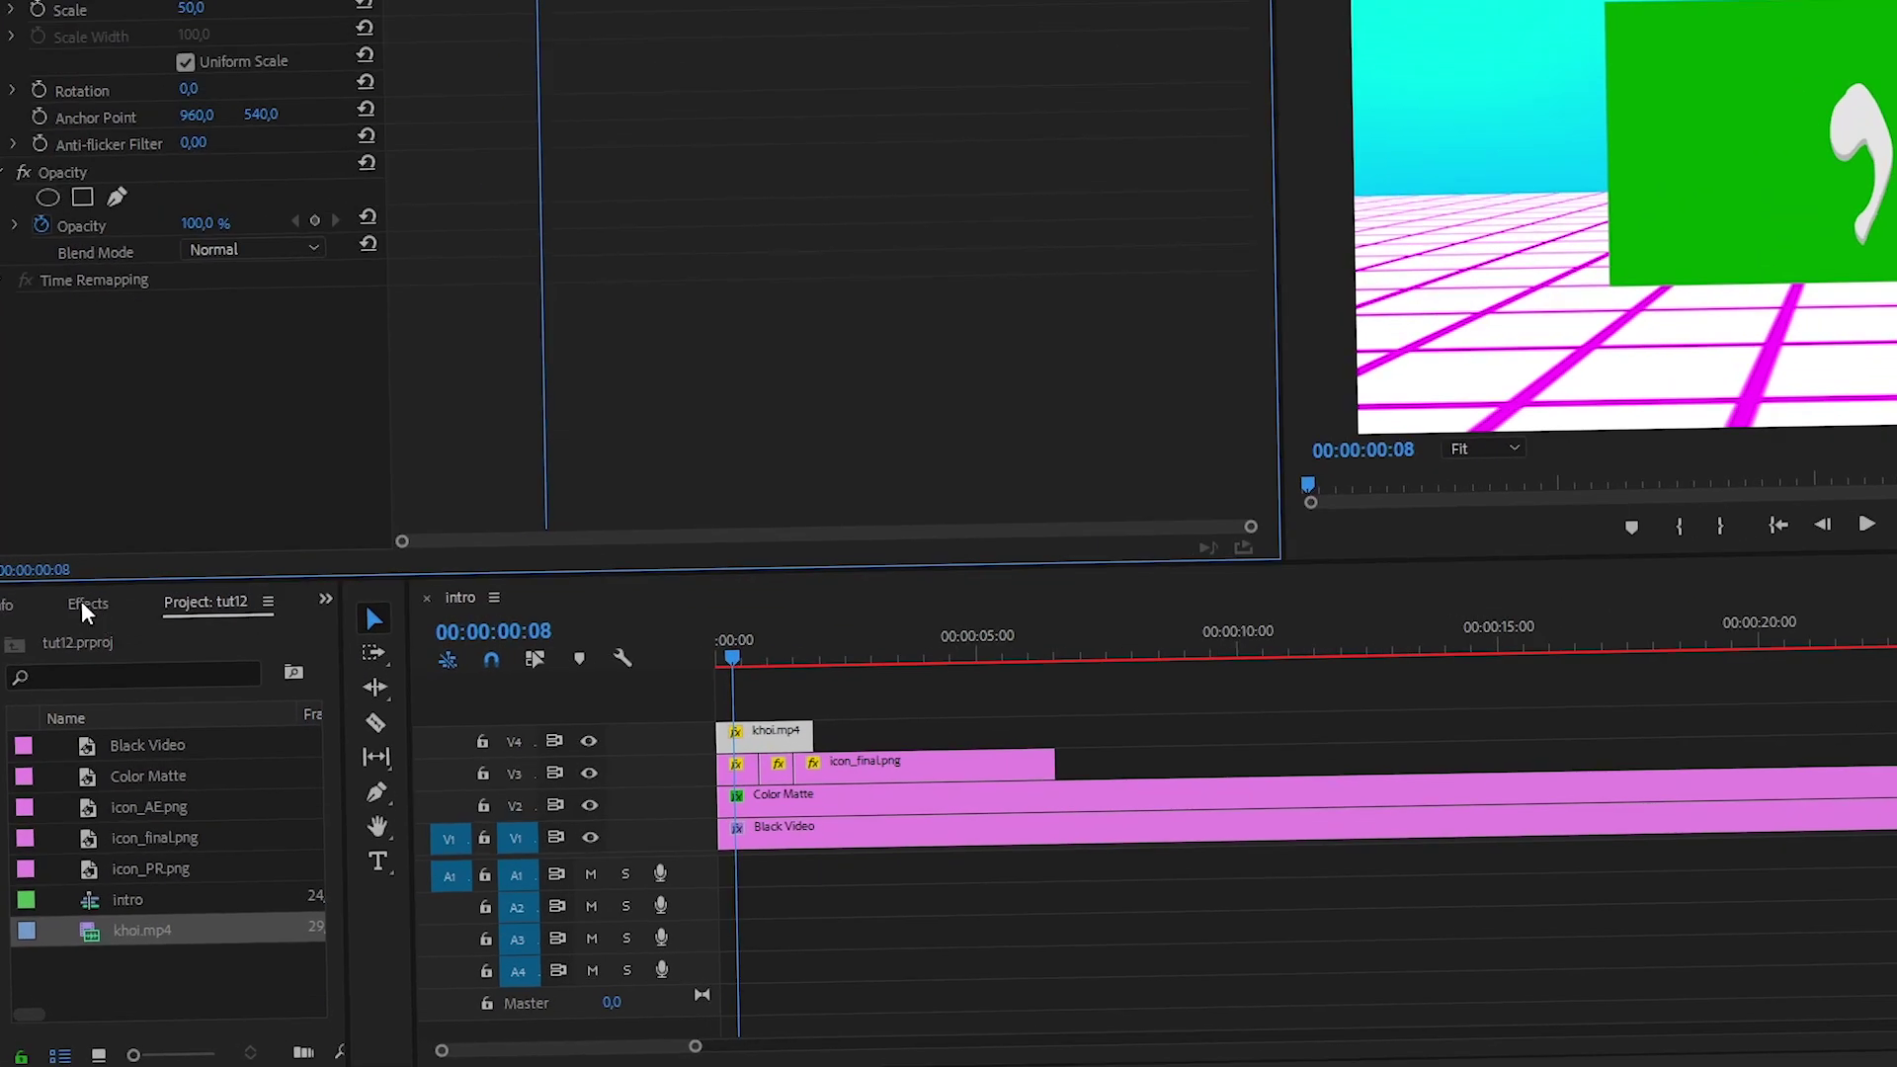
Step: Find the Color Key effect and apply it to the khoi.mp4 clip on track V4
left_click(83, 610)
left_click(111, 637)
type("key")
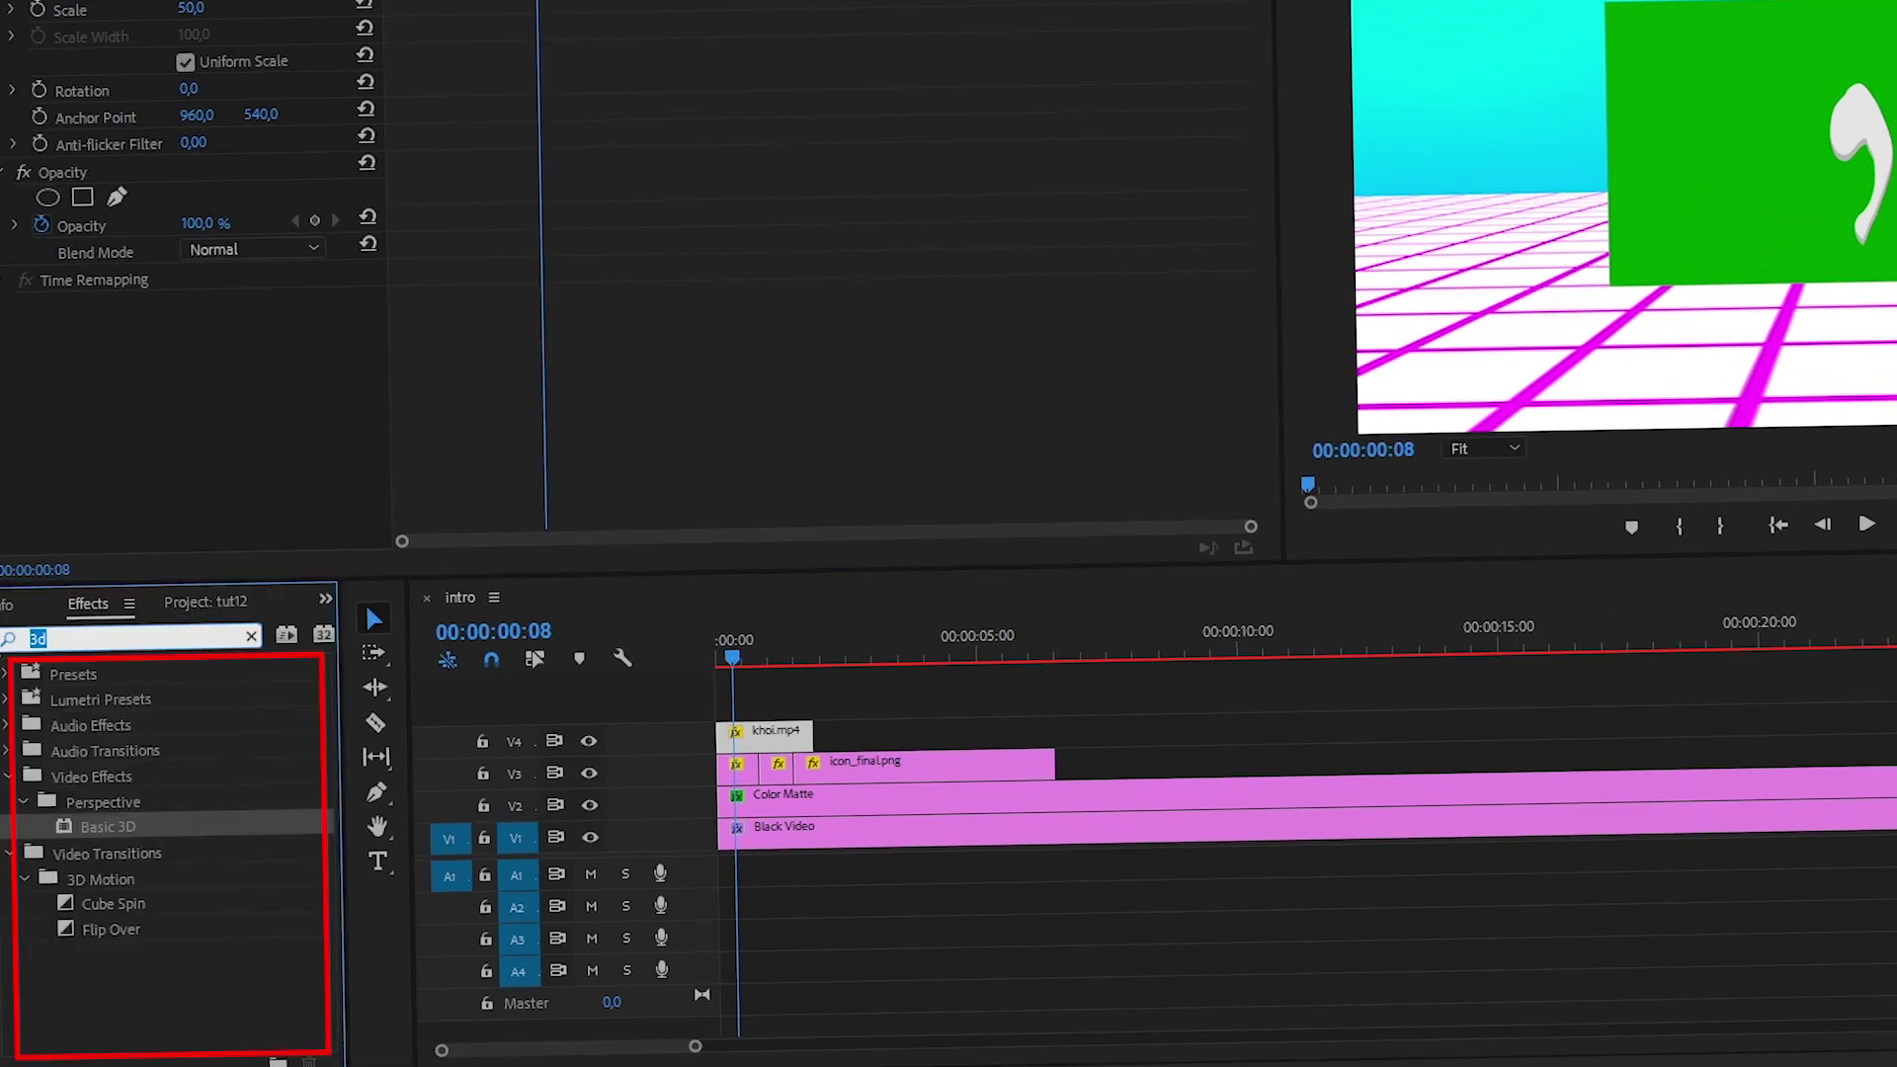
mouse_move(155, 856)
left_mouse_down()
mouse_move(736, 736)
mouse_move(795, 776)
mouse_move(775, 736)
left_mouse_up()
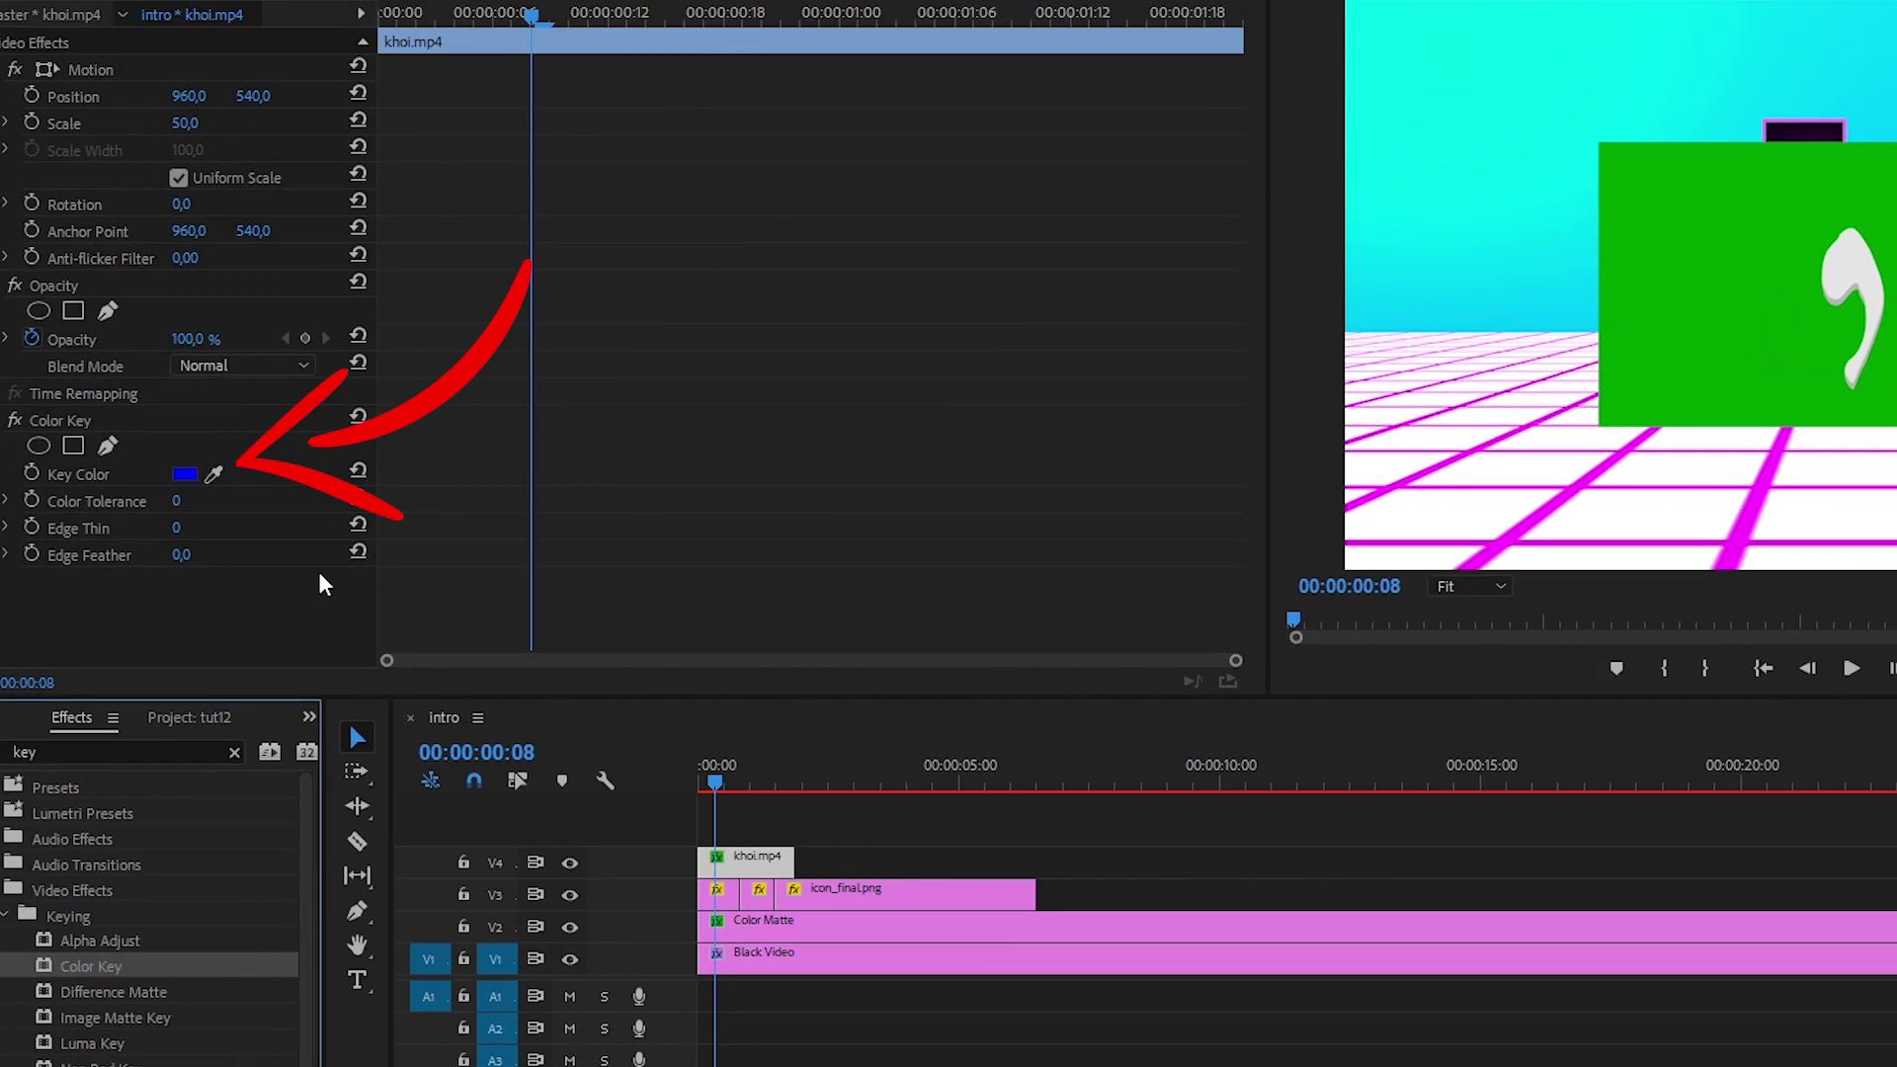
Step: Sample the clip's green background as the key color, and set Color Tolerance to 150 and Edge Thin to 1
left_click(223, 358)
left_click(1336, 234)
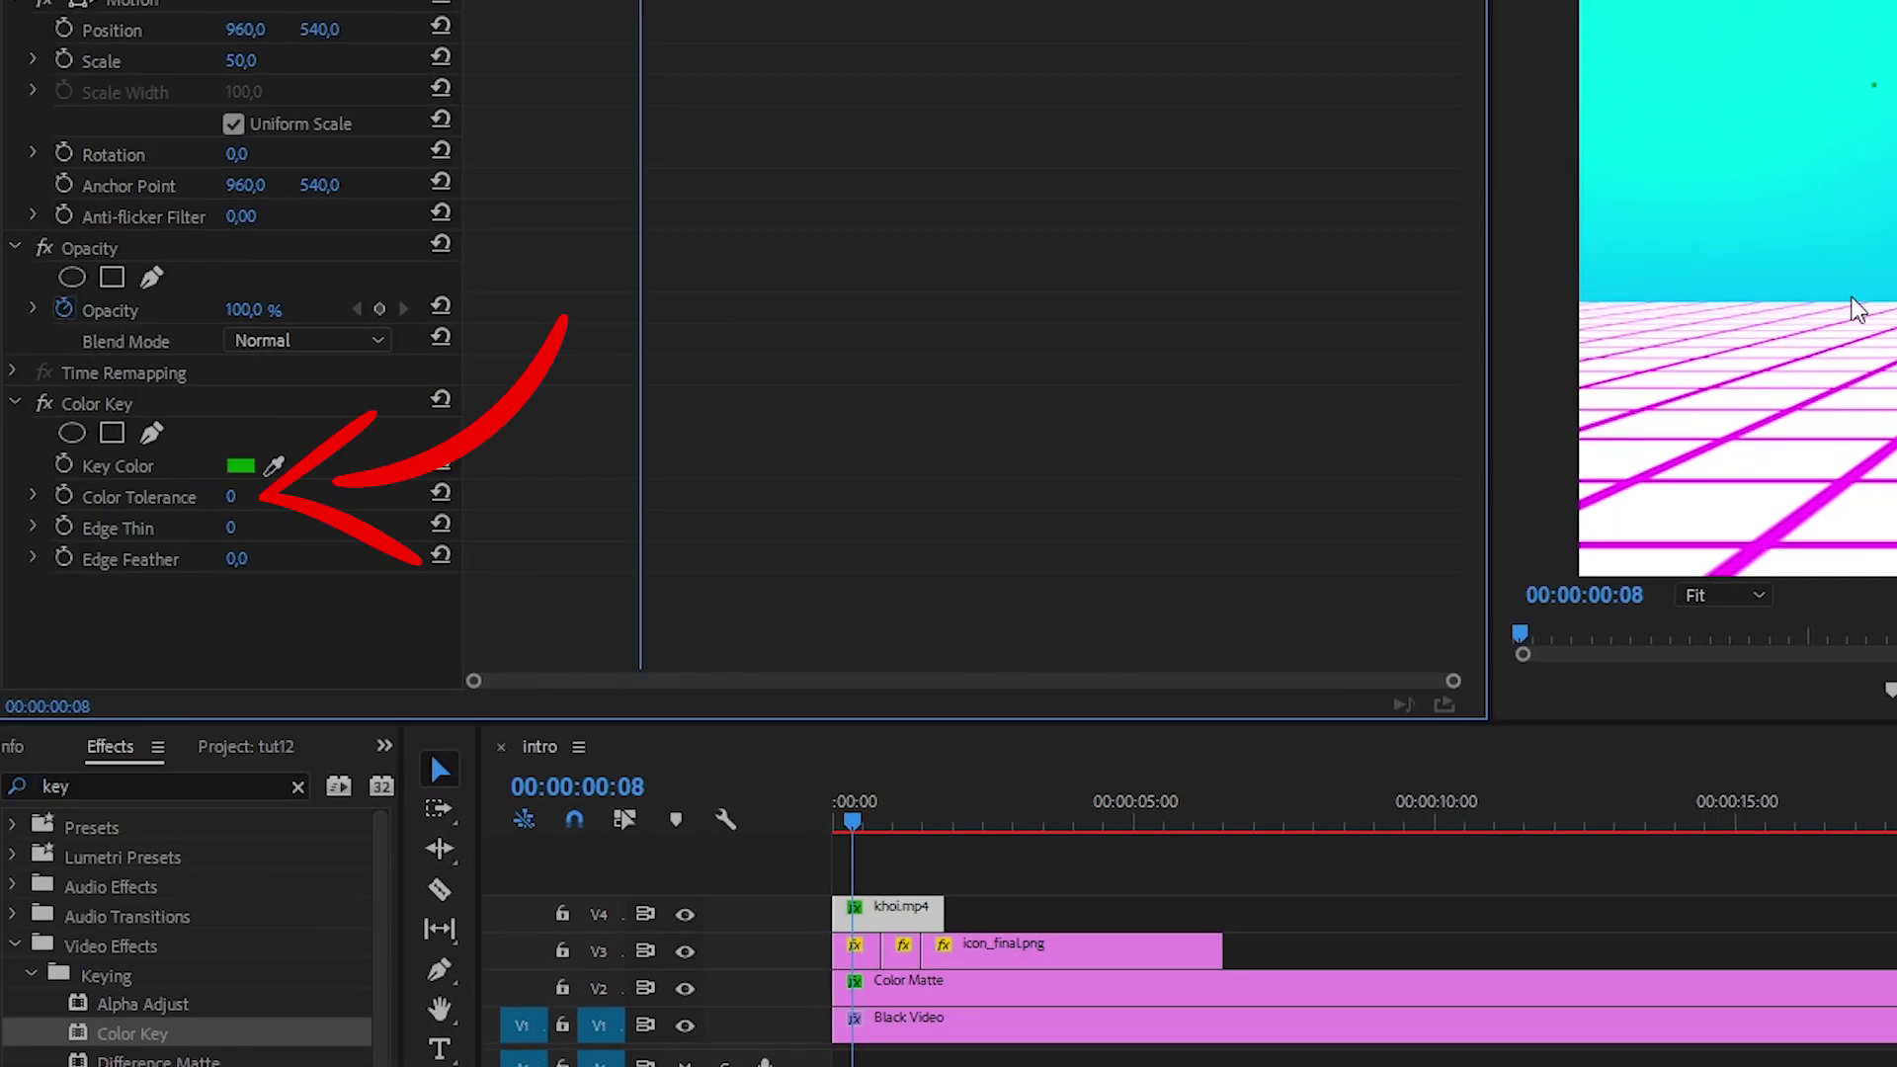
left_click(231, 498)
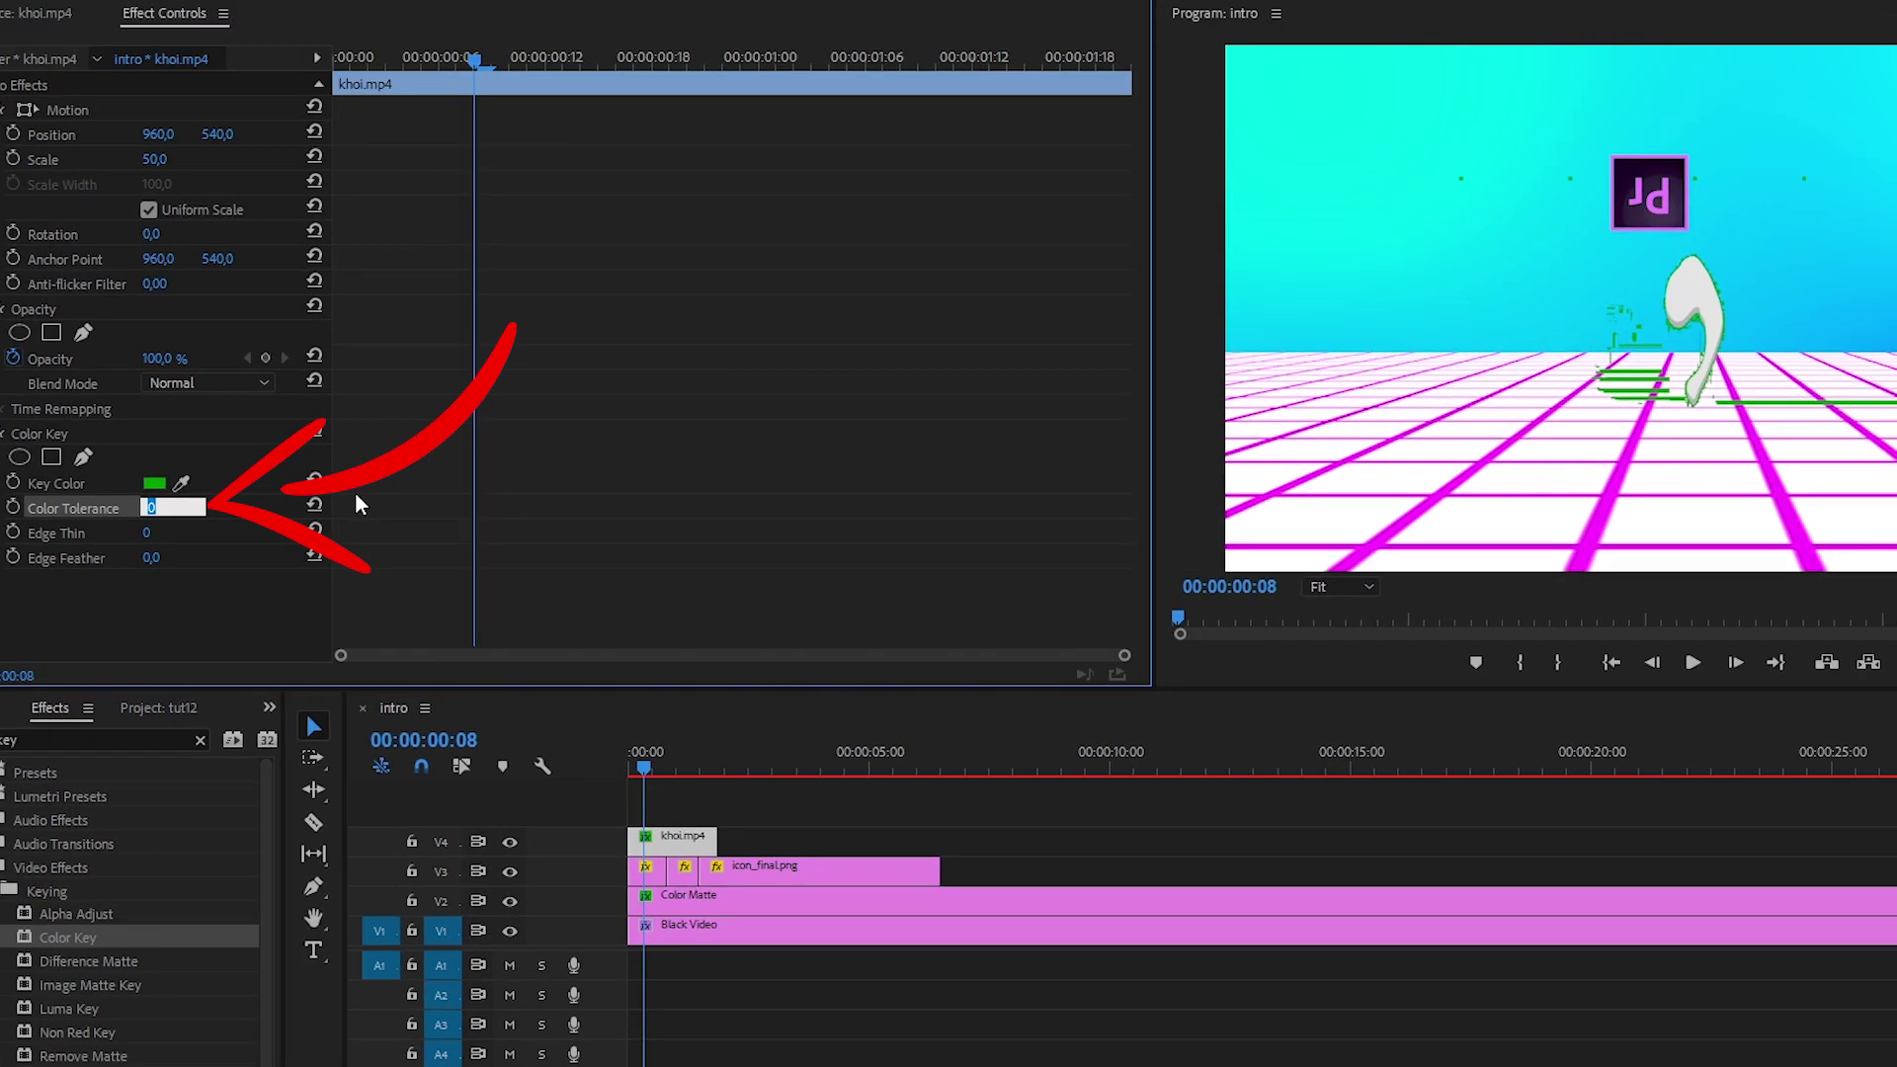
type("150")
key("Return")
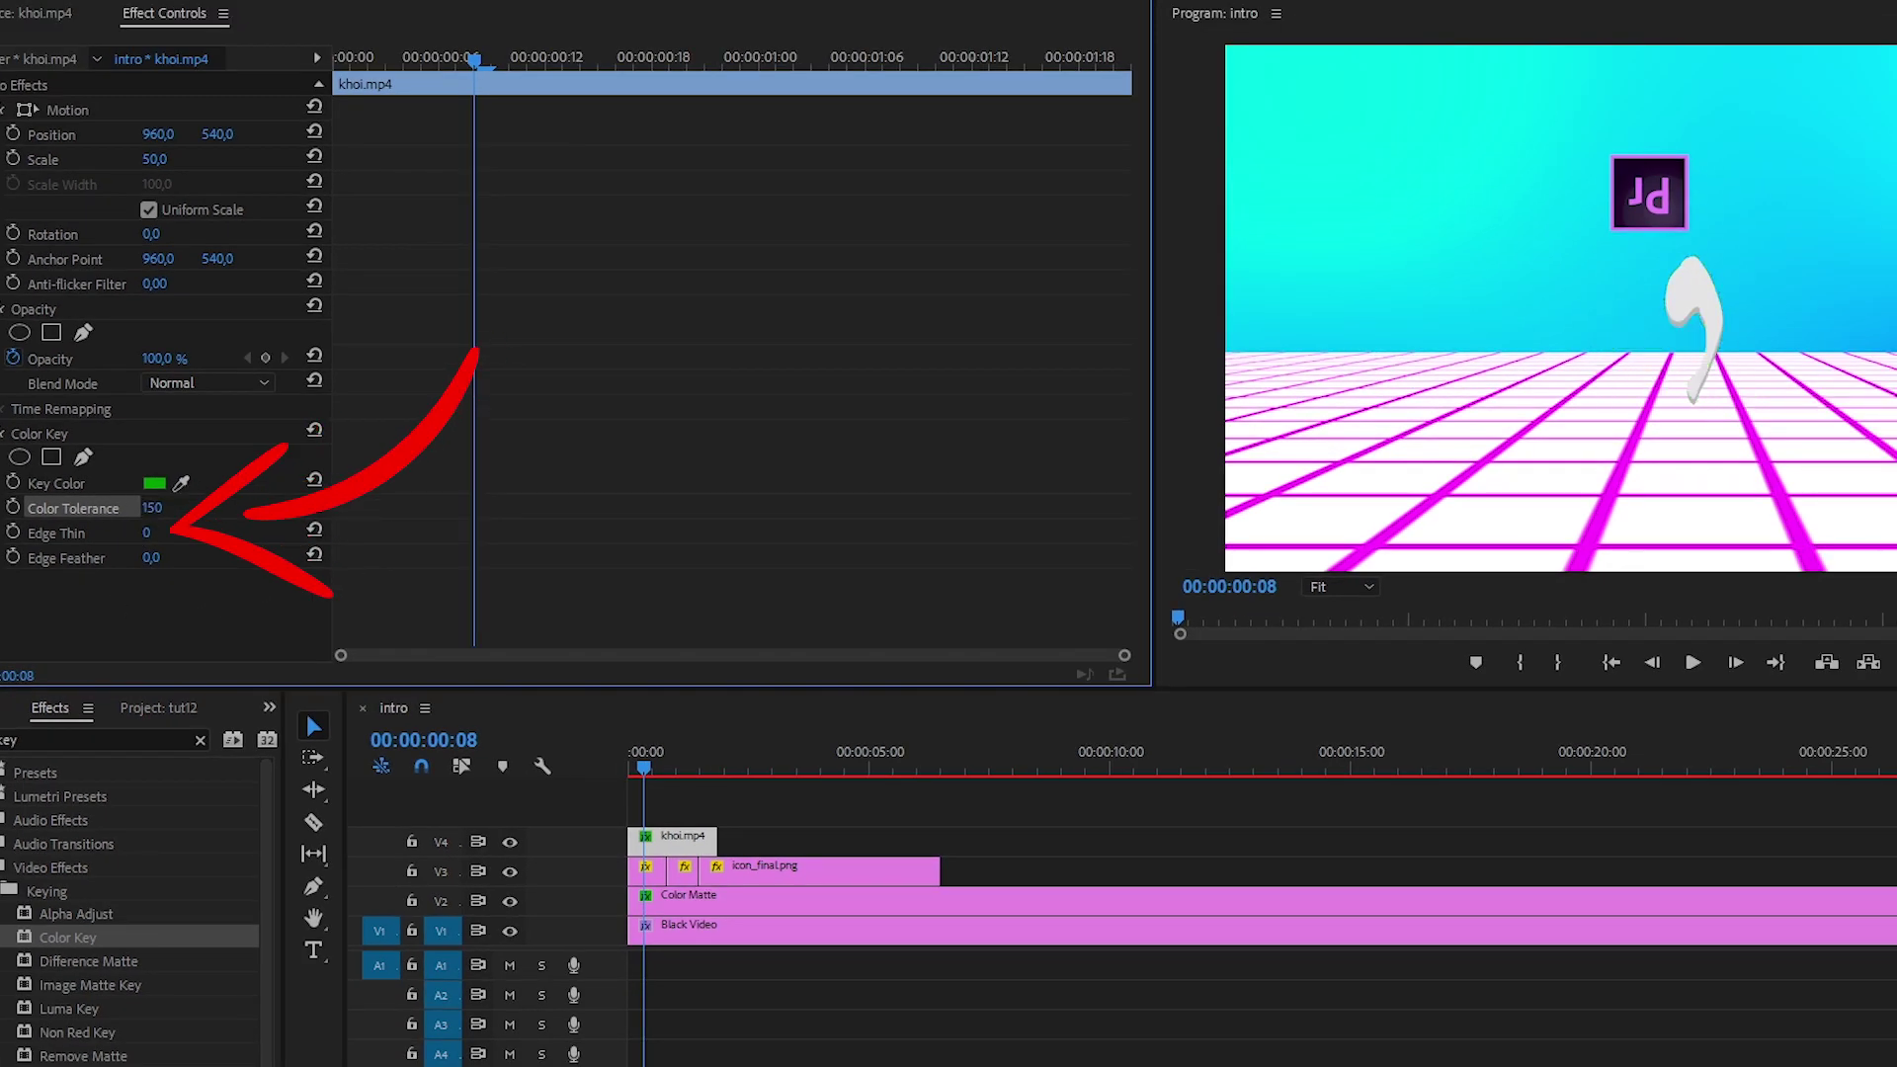
left_click(146, 533)
type("1")
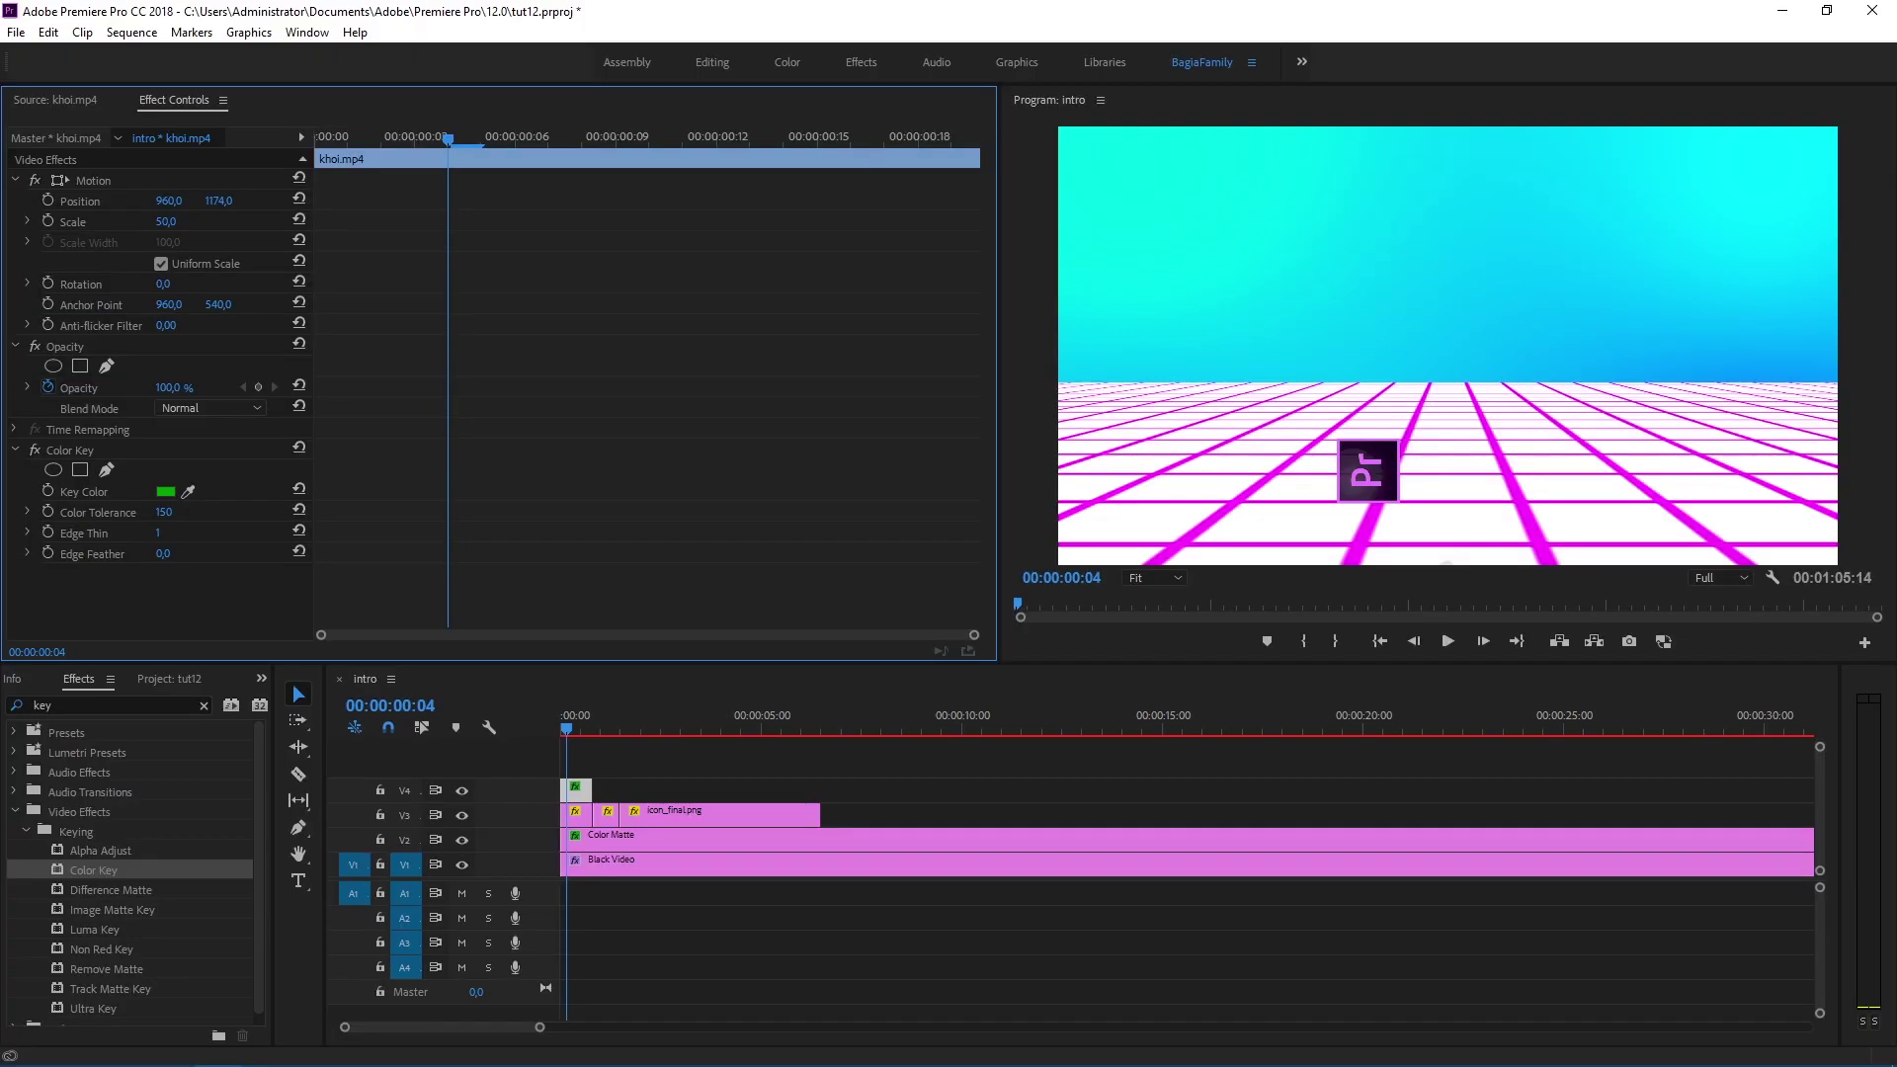
Step: Set the smoke clip's vertical position to 897 and scrub forward through the timeline
left_click_drag(219, 200, 69, 201)
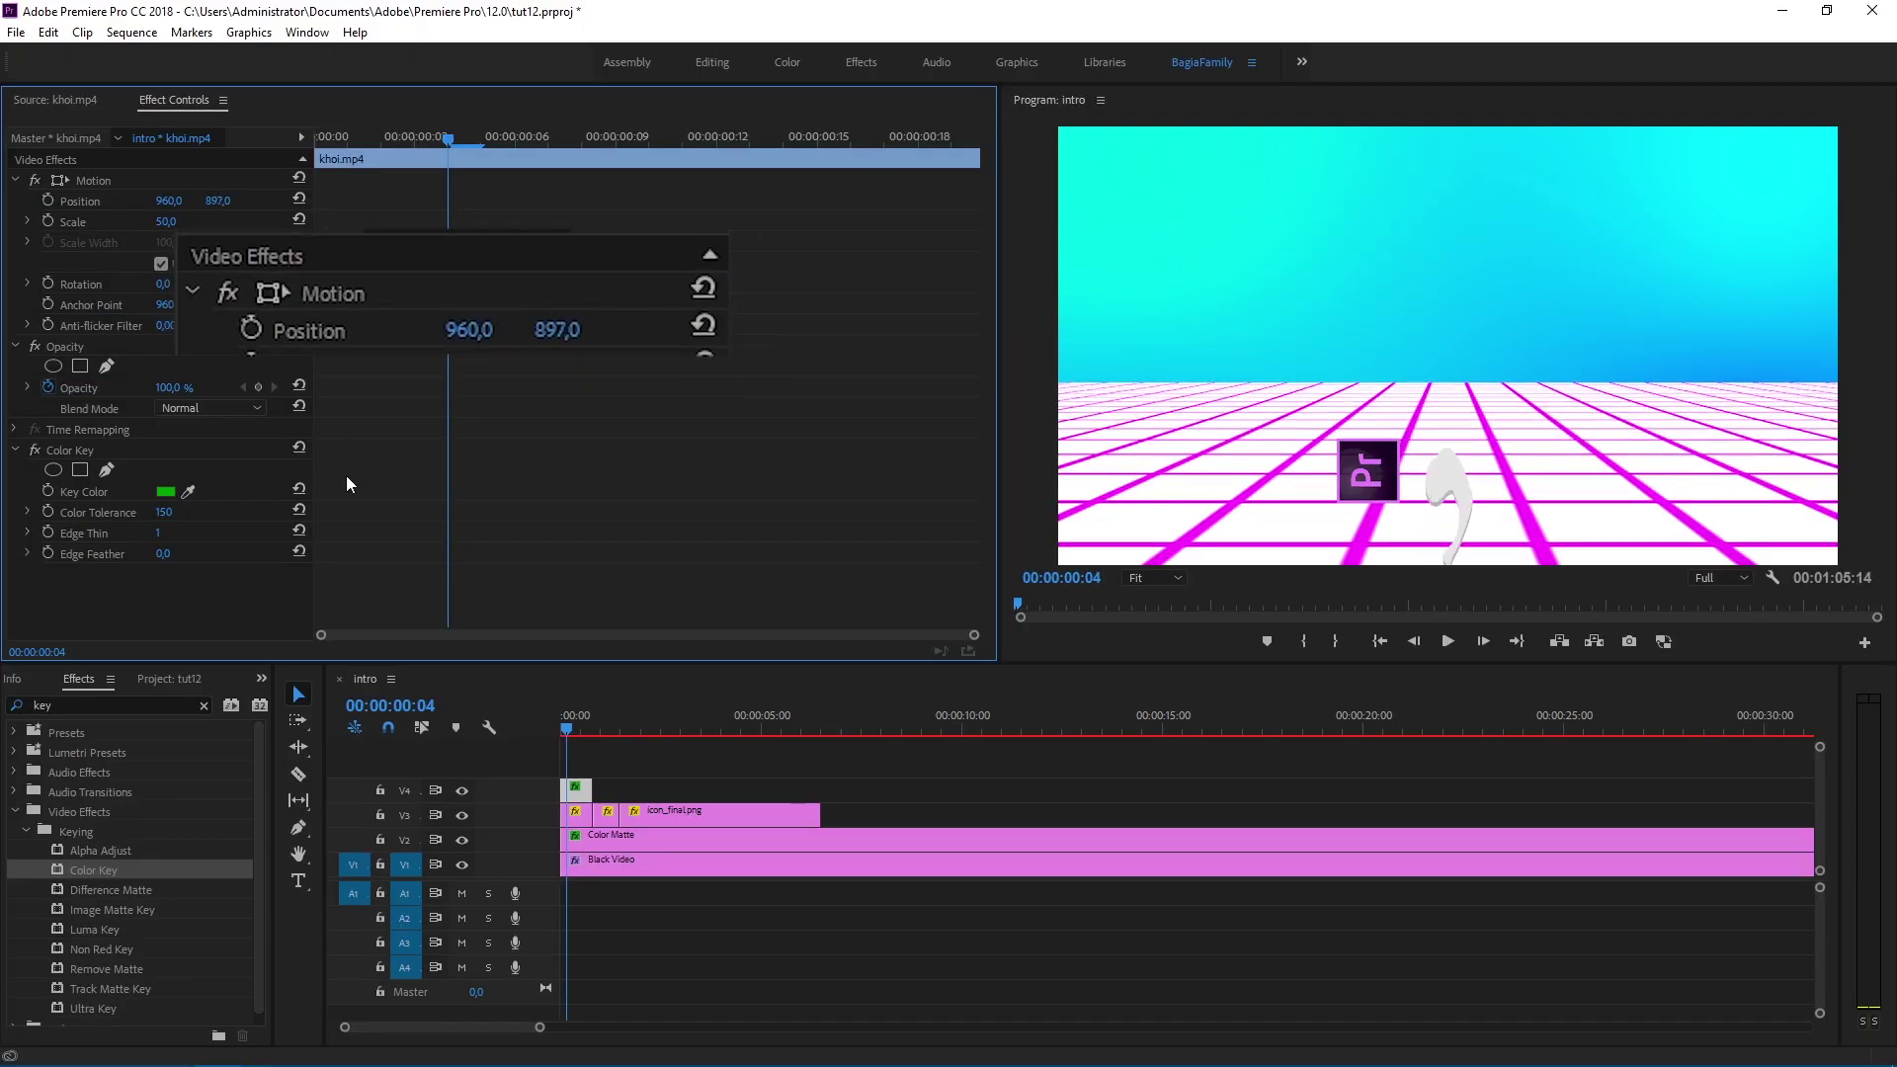
left_click_drag(573, 731, 612, 736)
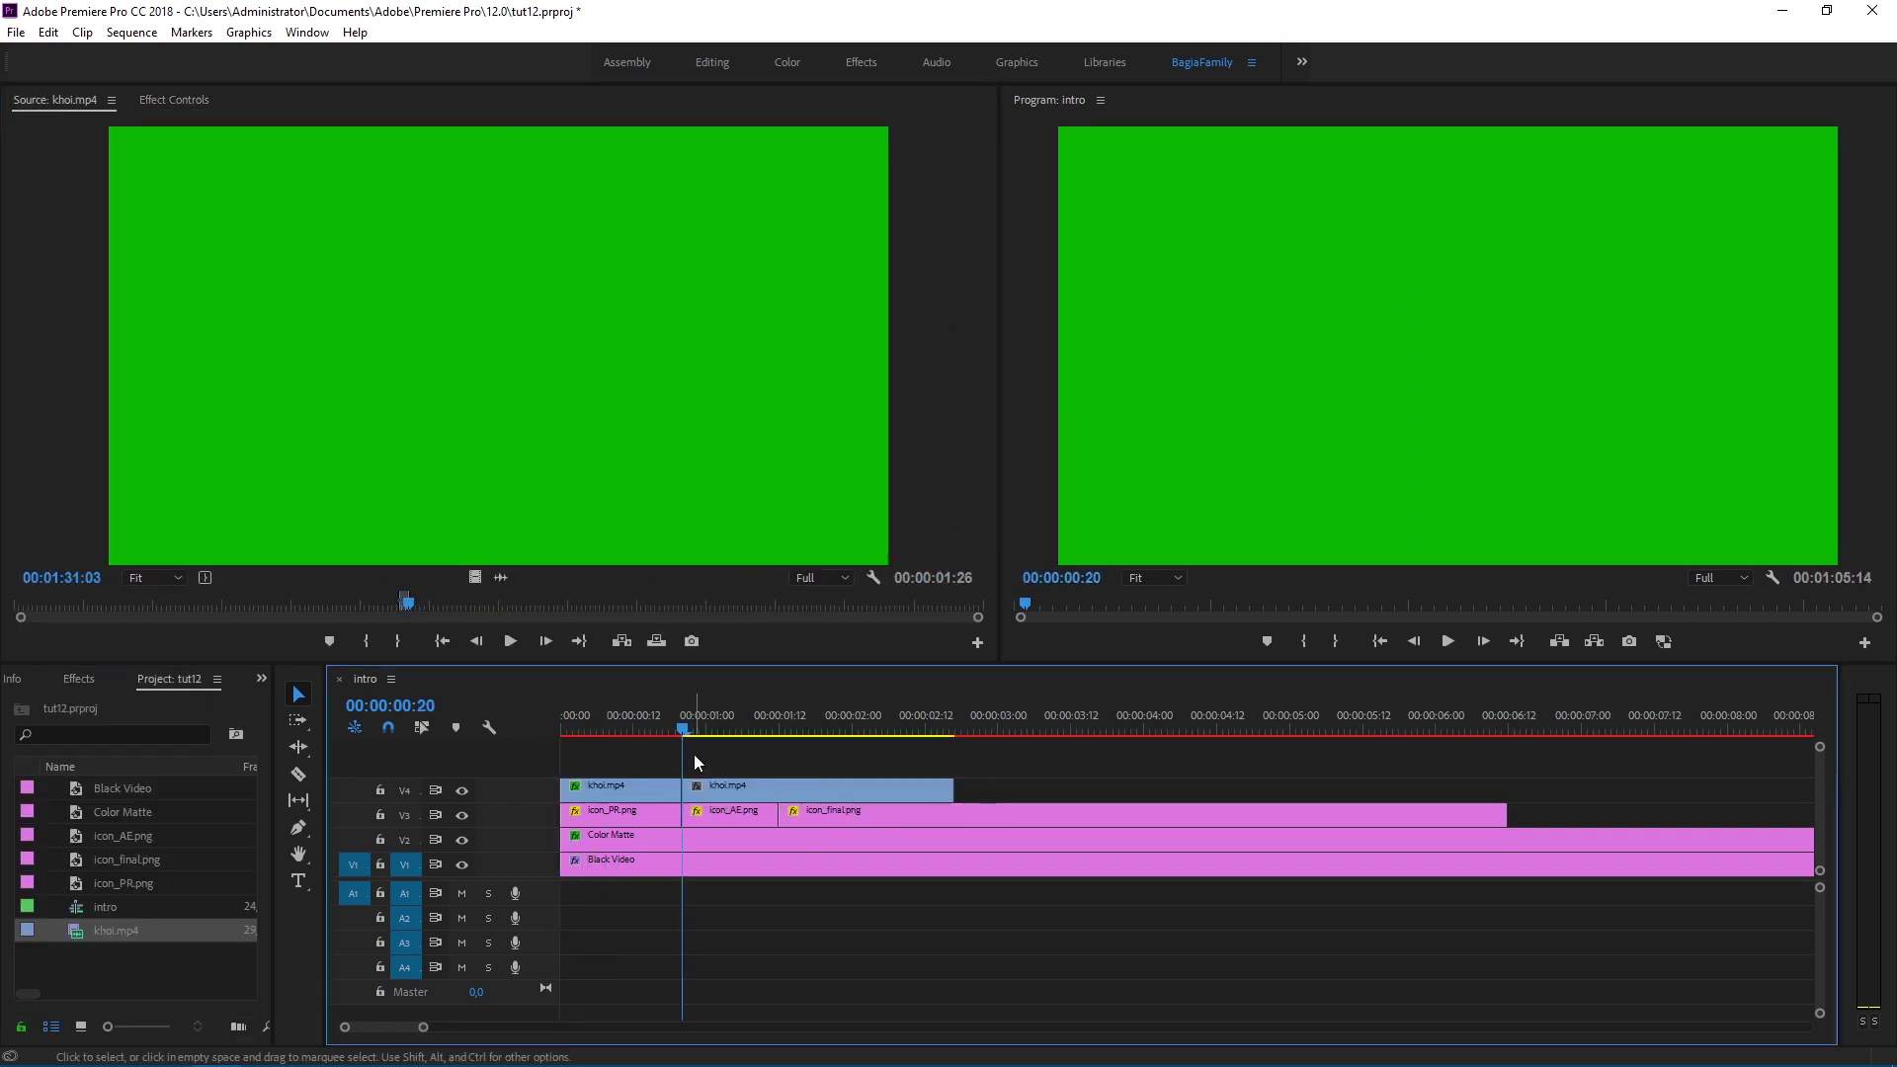
Step: Trim the second khoi.mp4 clip's start at 00:00:01:07, move it back to 00:00:00:20, and trim its end to 00:00:01:12
left_click(694, 731)
left_click_drag(693, 731, 749, 731)
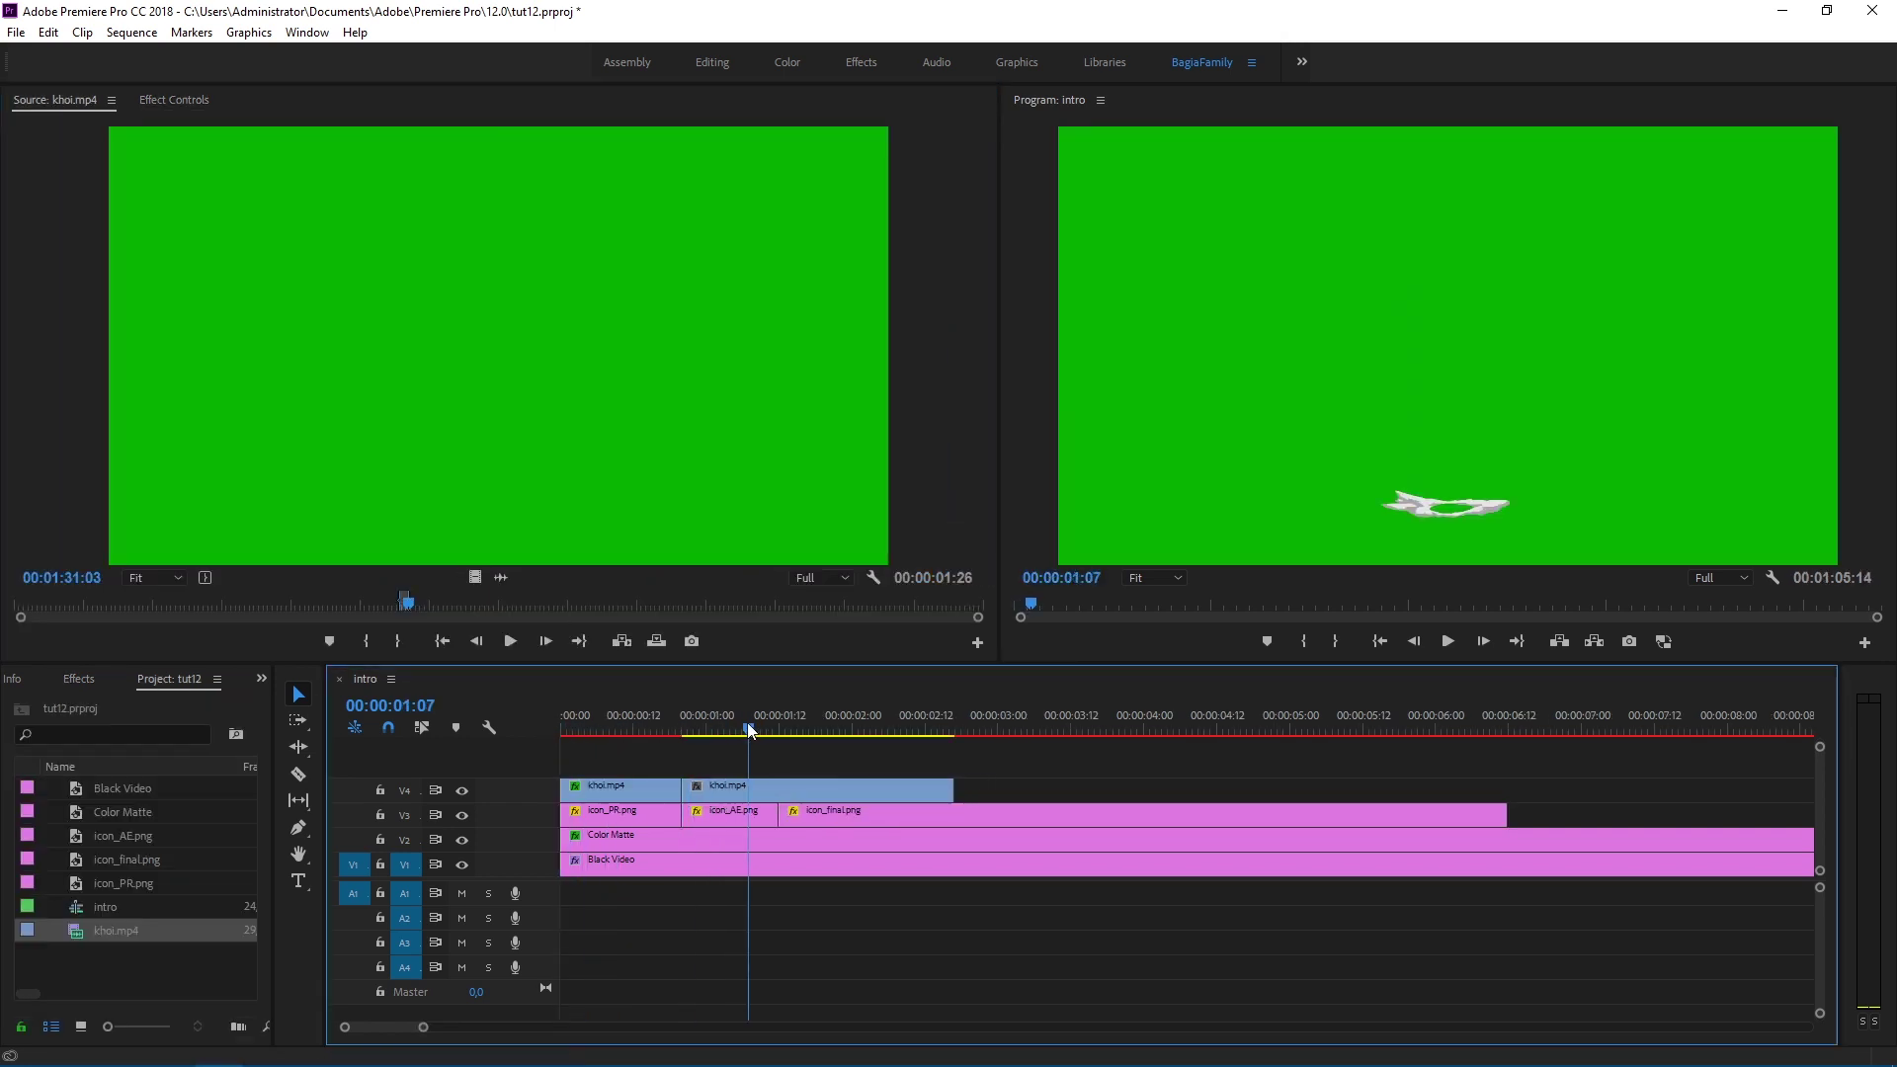
left_click_drag(685, 788, 749, 779)
left_click_drag(841, 789, 781, 730)
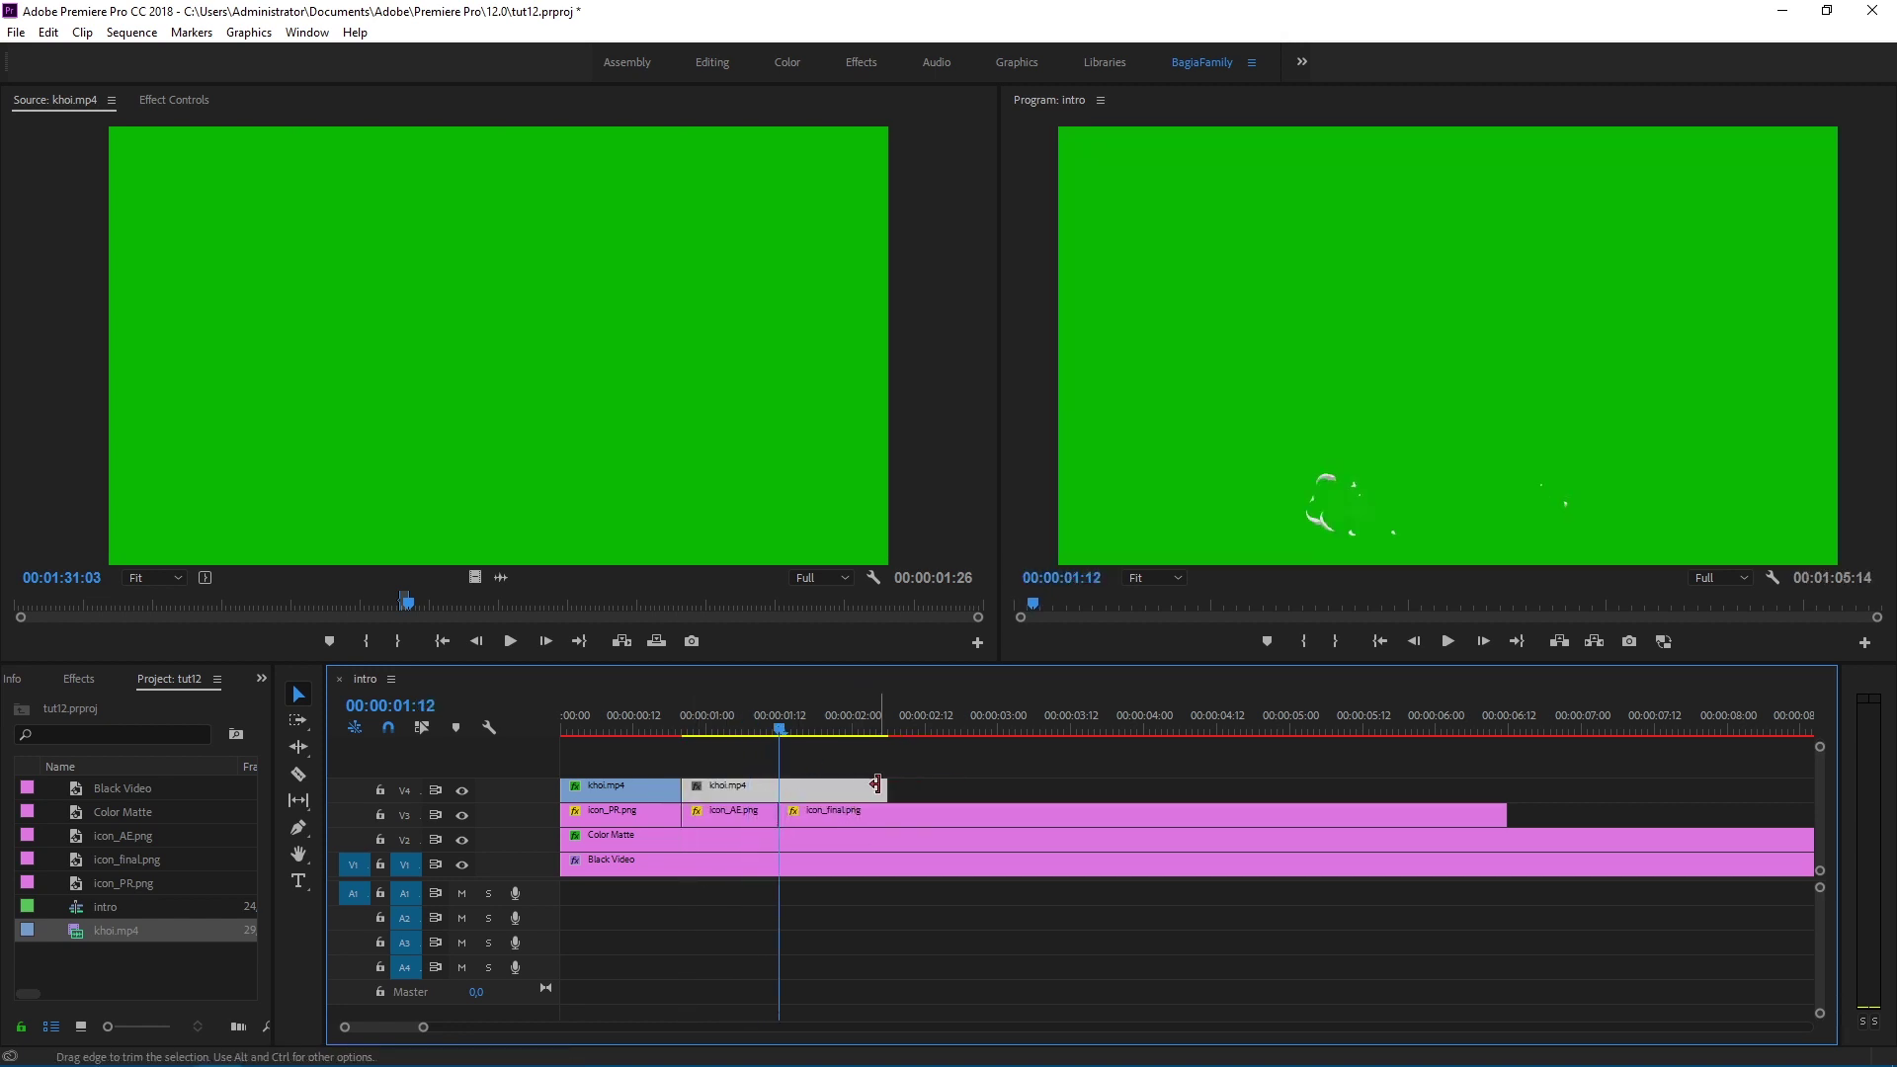
left_click_drag(882, 788, 778, 788)
Step: Apply Color Key to the second khoi.mp4 clip and sample its green background as the key color
left_click(740, 727)
left_click(78, 679)
left_click_drag(94, 869, 728, 787)
left_click(188, 345)
left_click(1336, 296)
Step: Set the second smoke clip's Color Tolerance to 150 and Edge Thin to 1
left_click(163, 366)
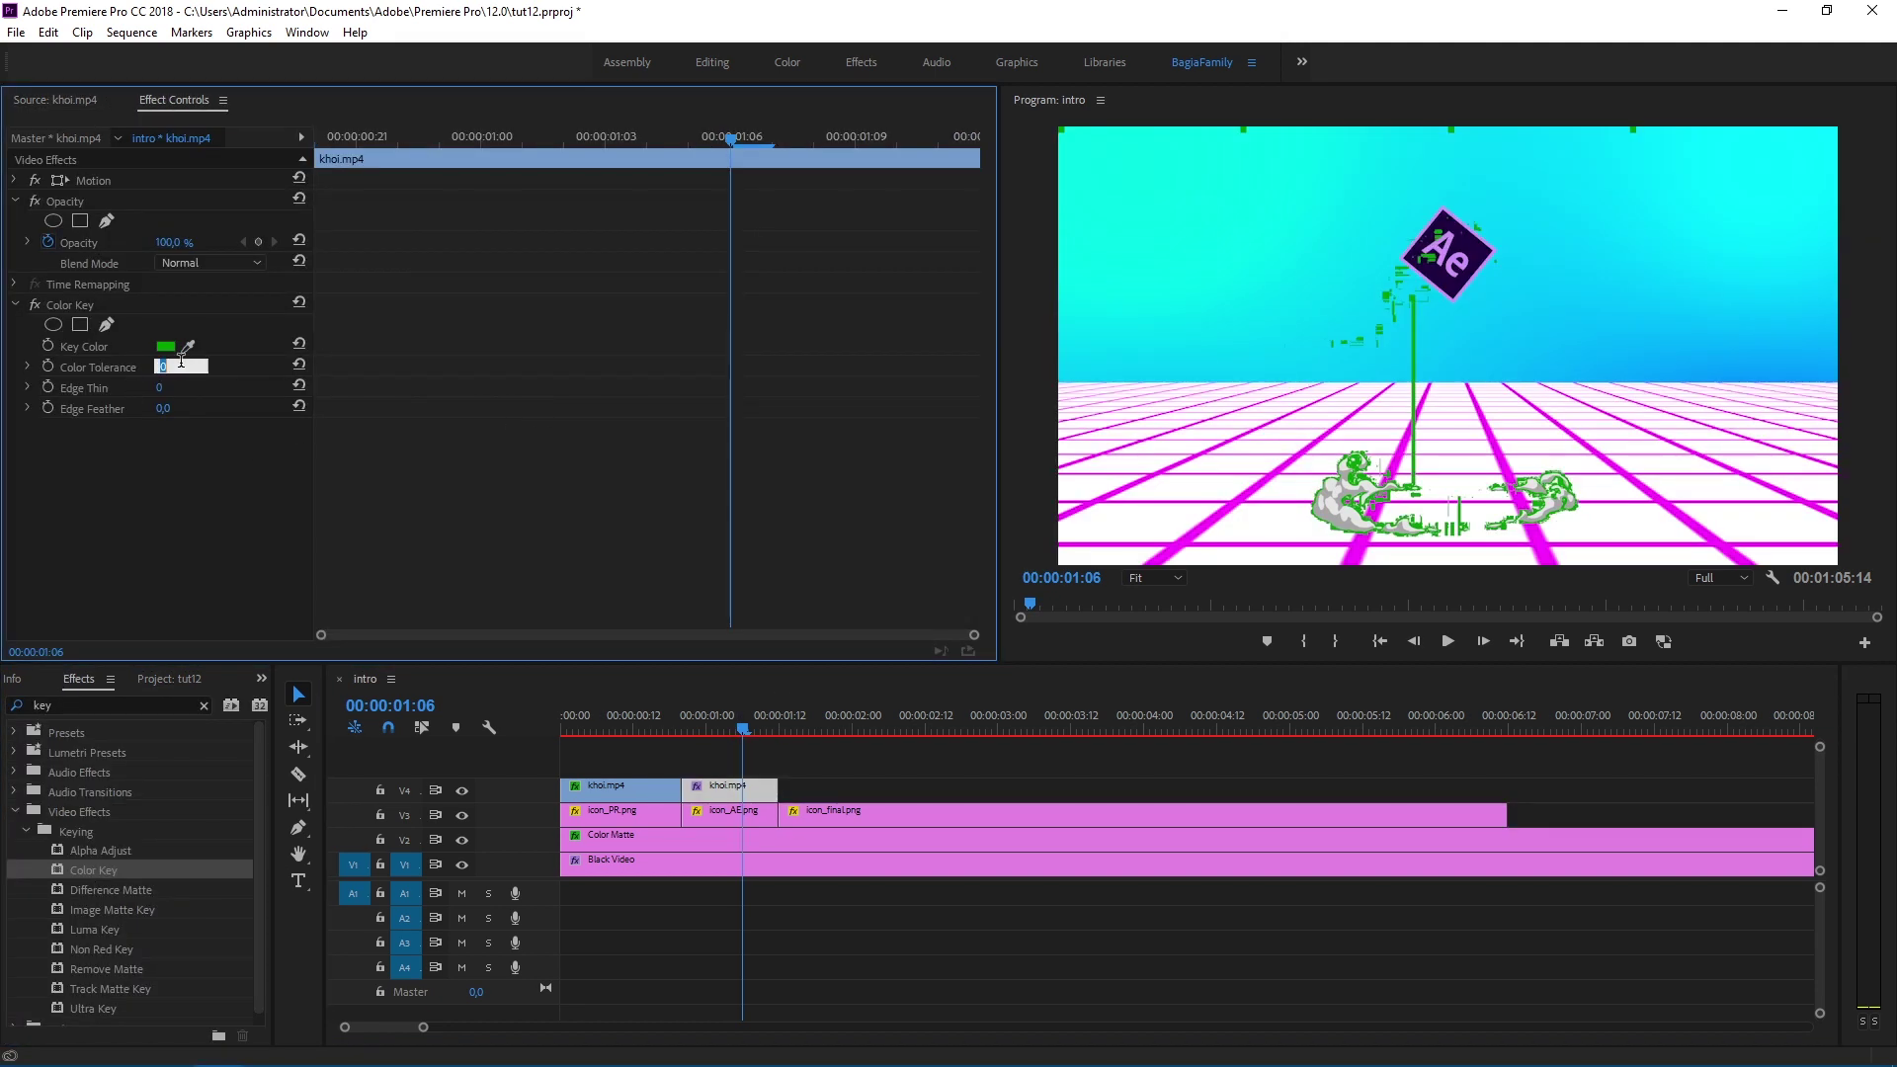
type("150")
key("Return")
type("1")
key("Return")
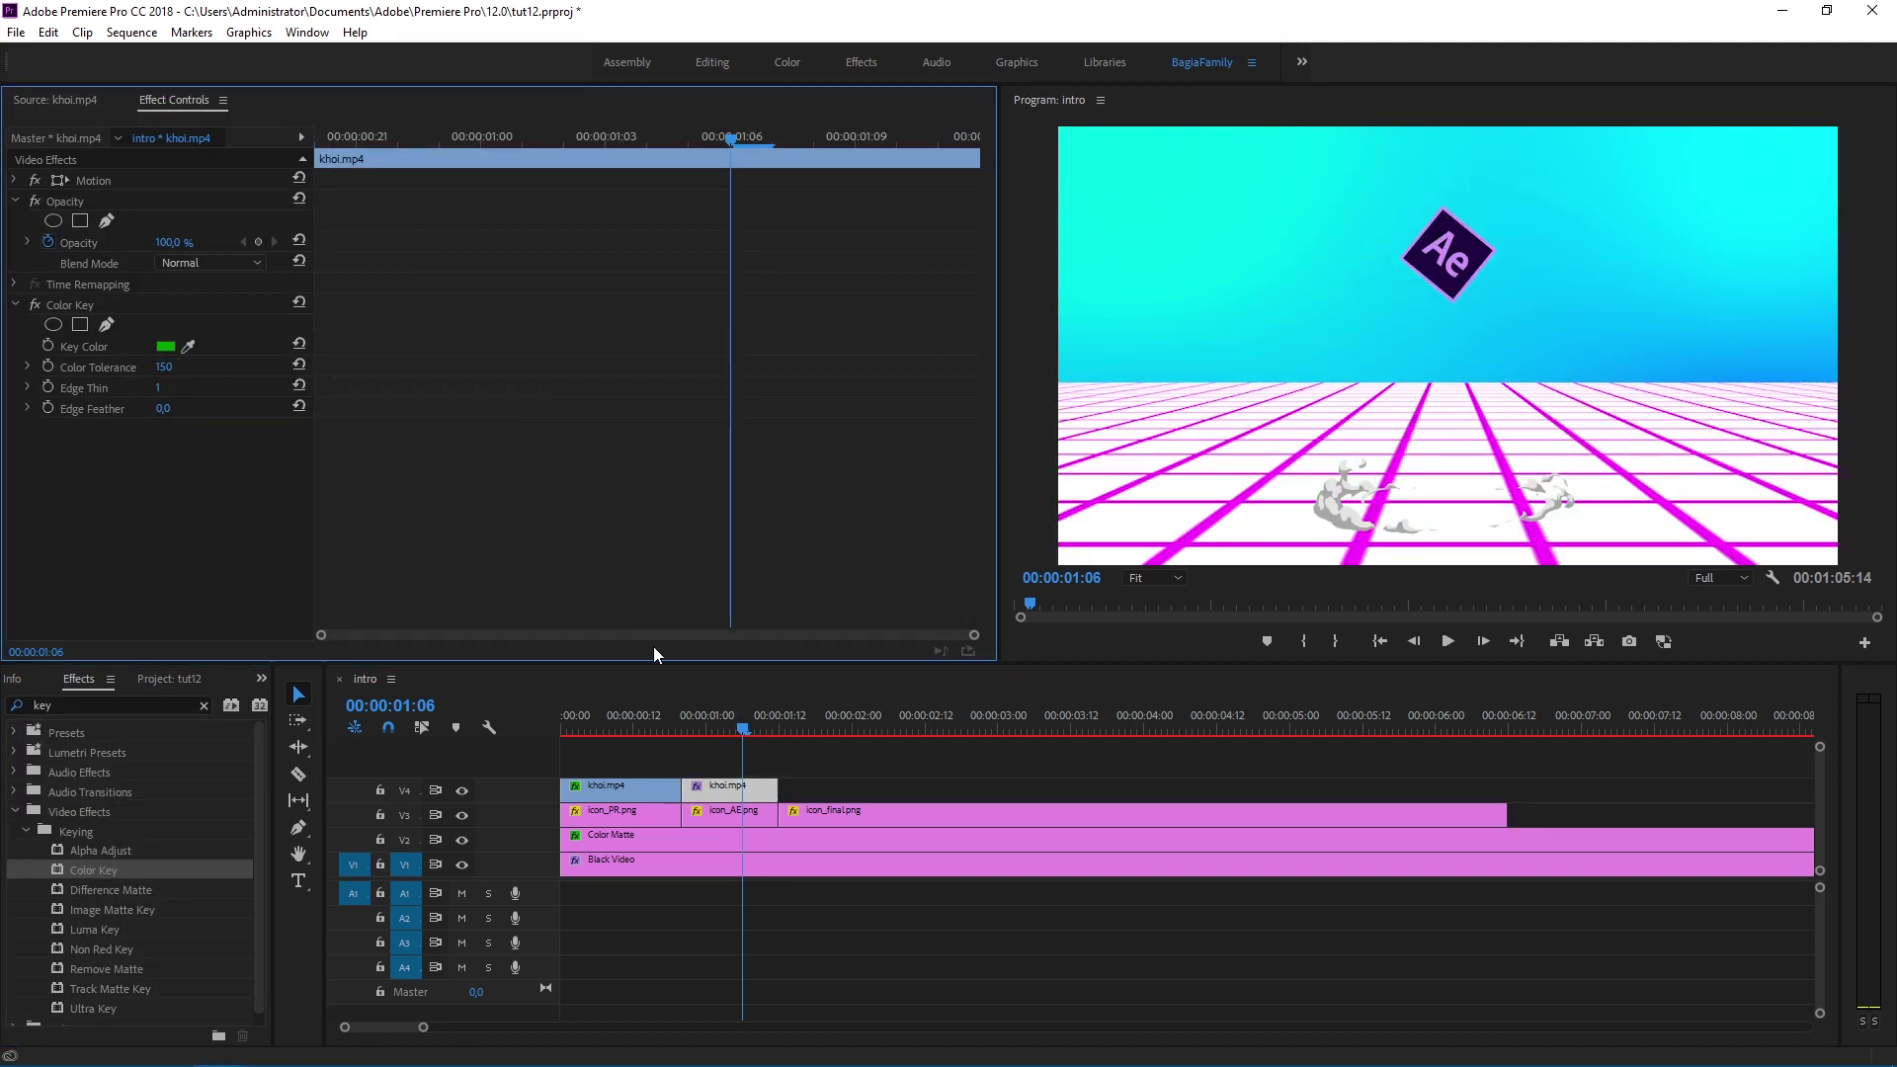
Step: At 00:00:00:20, keyframe the second smoke clip's Scale at 80 and its vertical Position at 450
left_click_drag(690, 730, 682, 736)
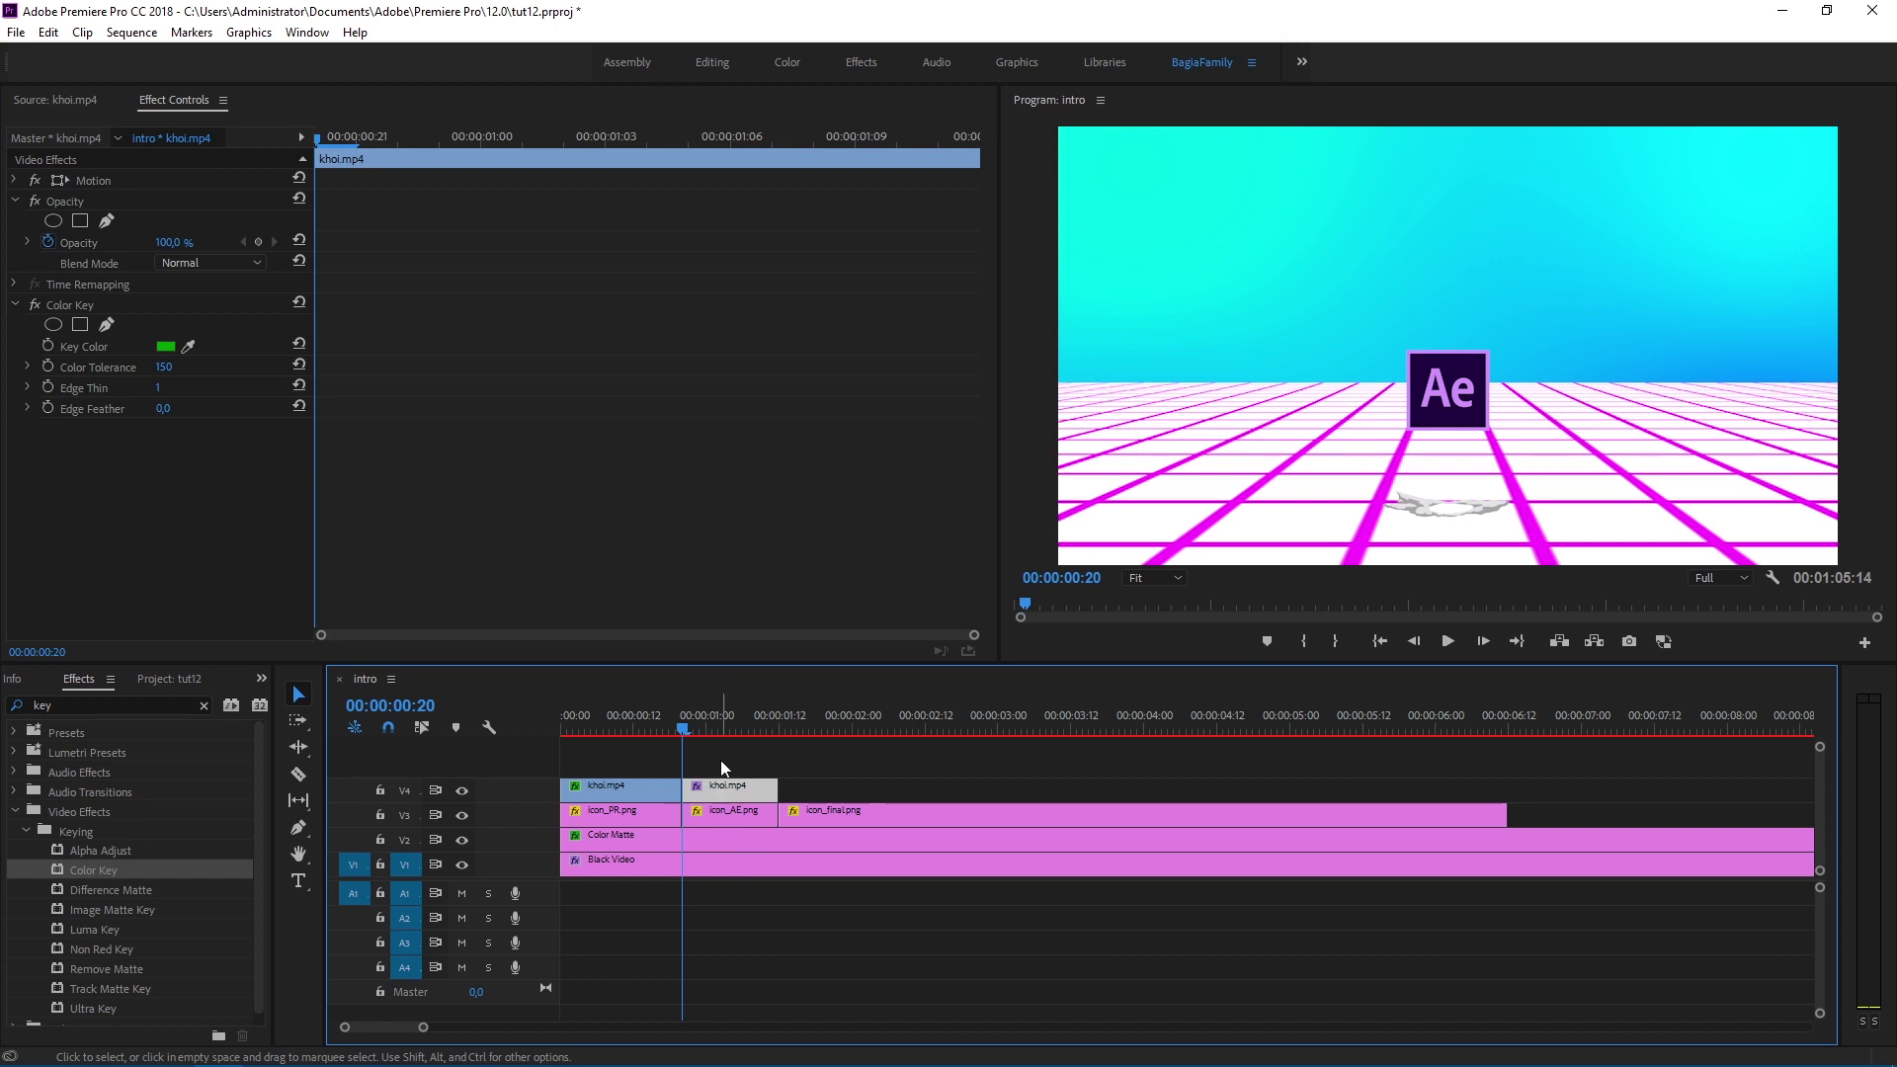
left_click(13, 179)
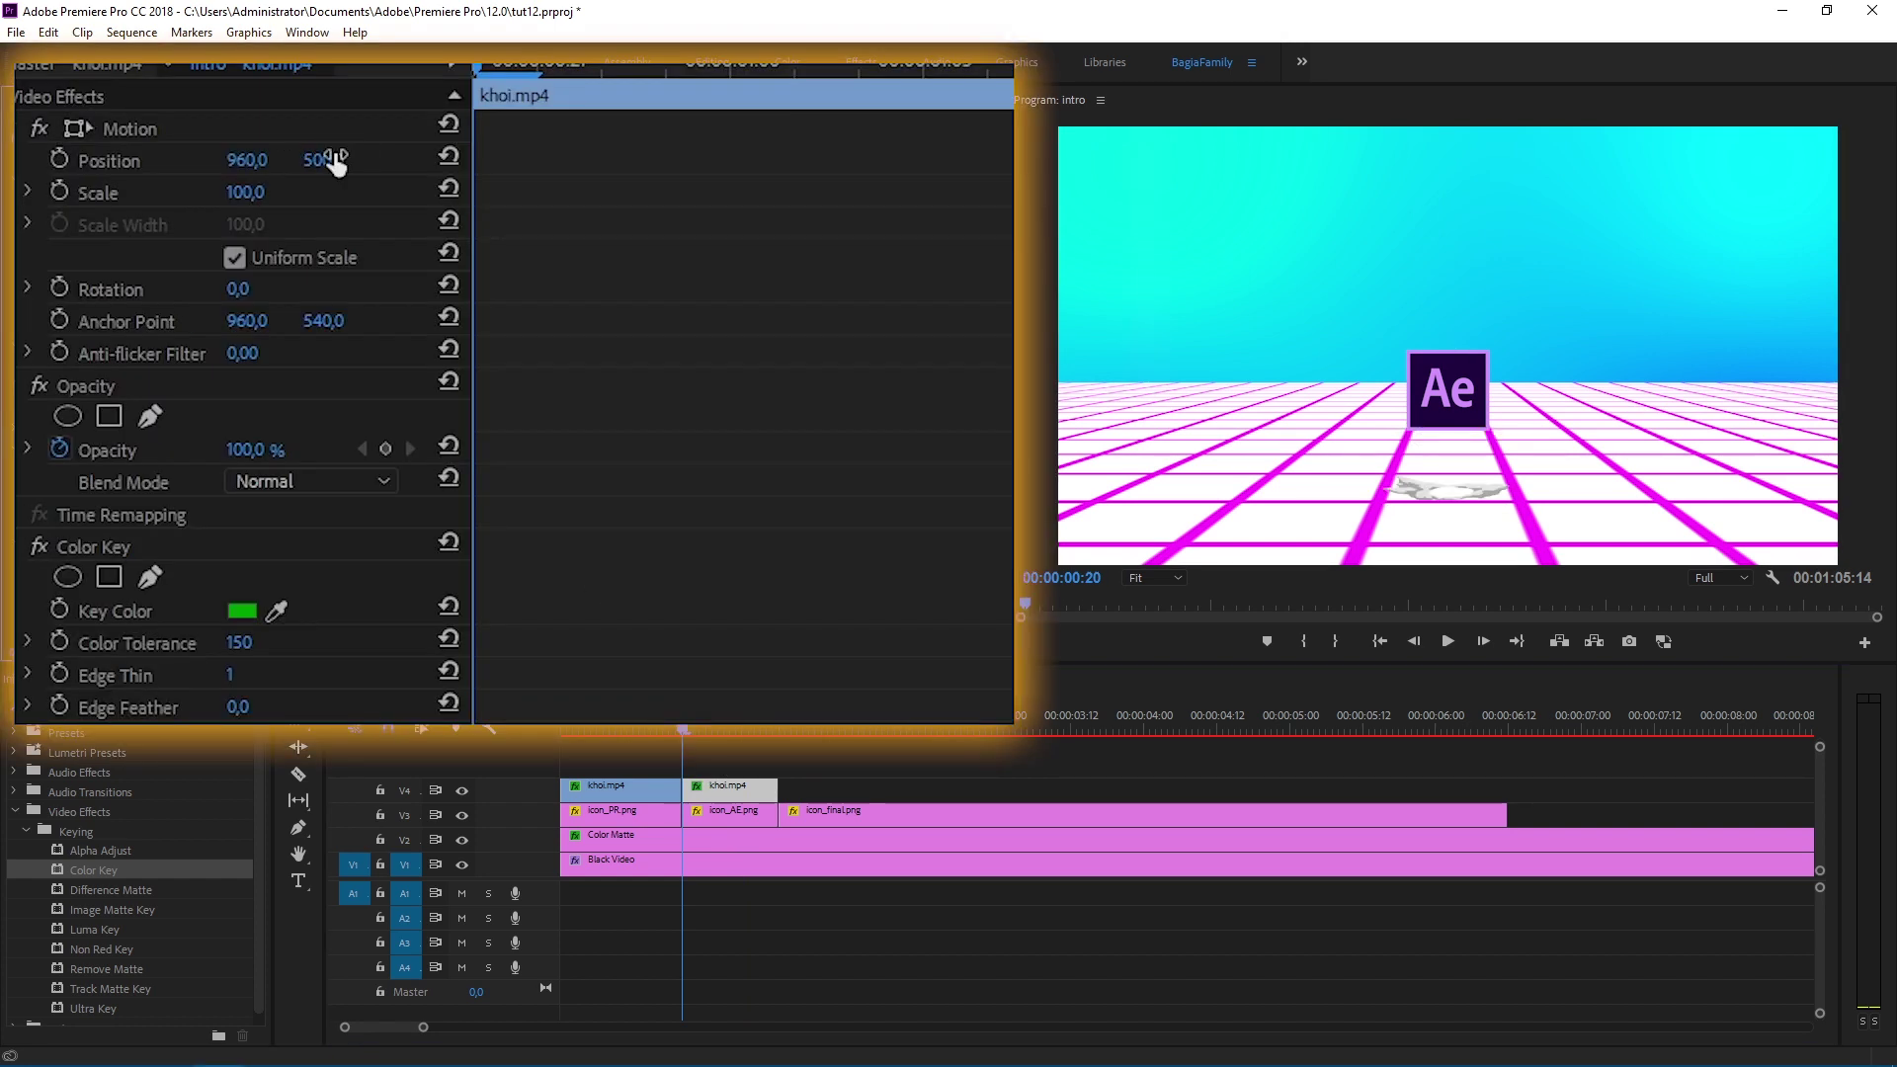
left_click(243, 192)
type("80")
key("Return")
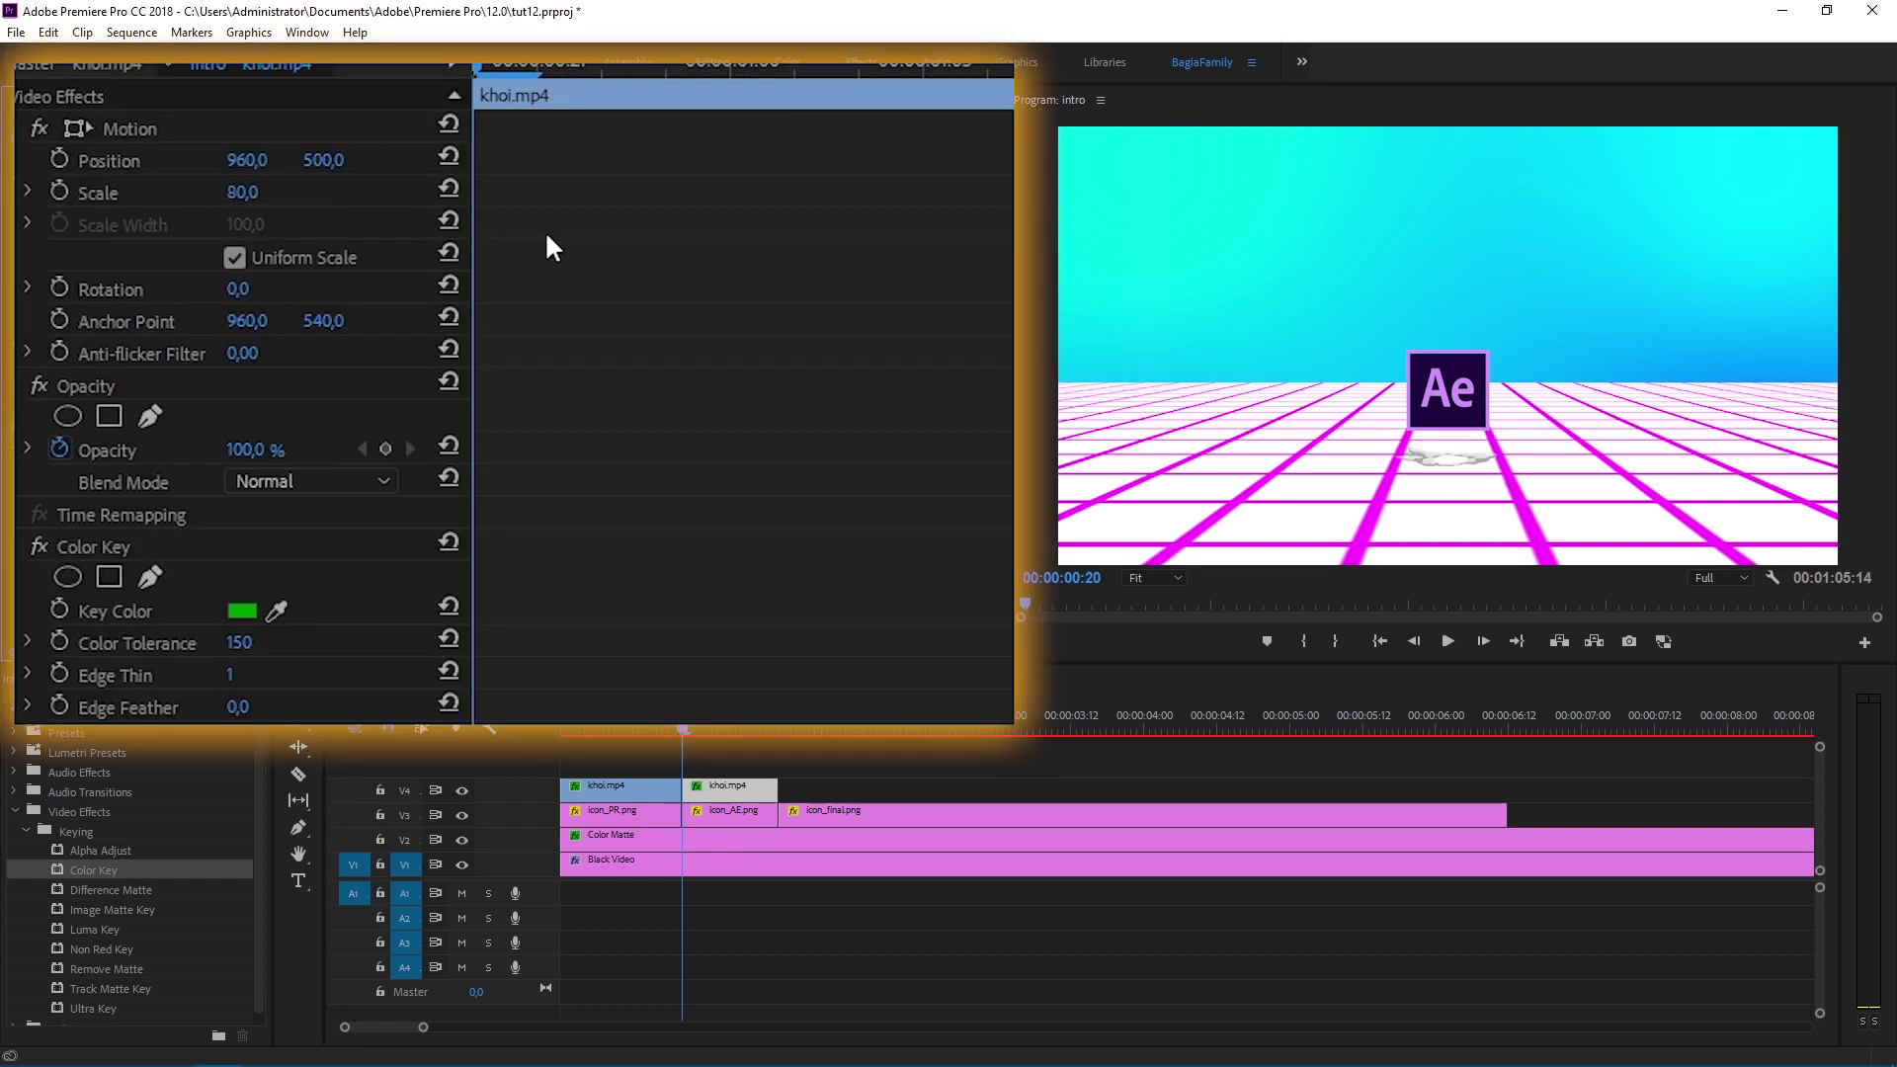
left_click(59, 160)
left_click(59, 192)
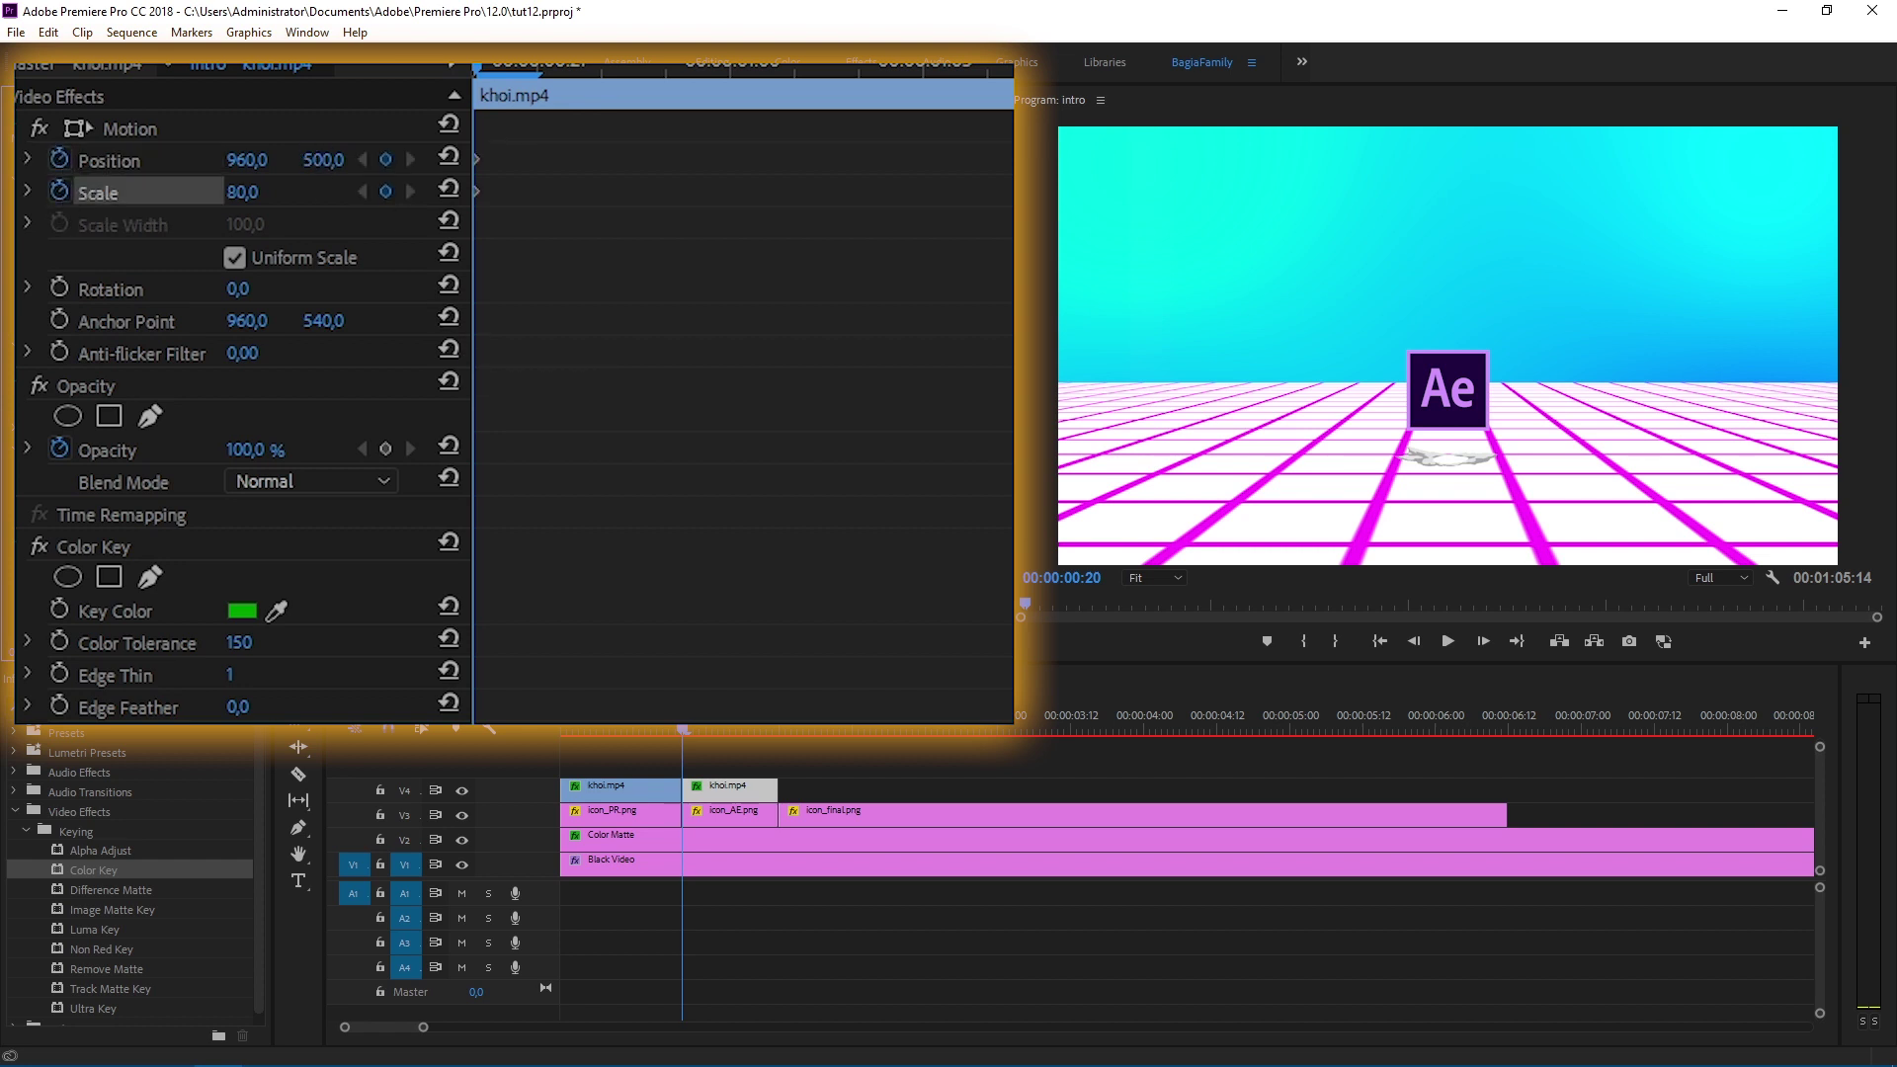
left_click(323, 160)
type("450")
key("Return")
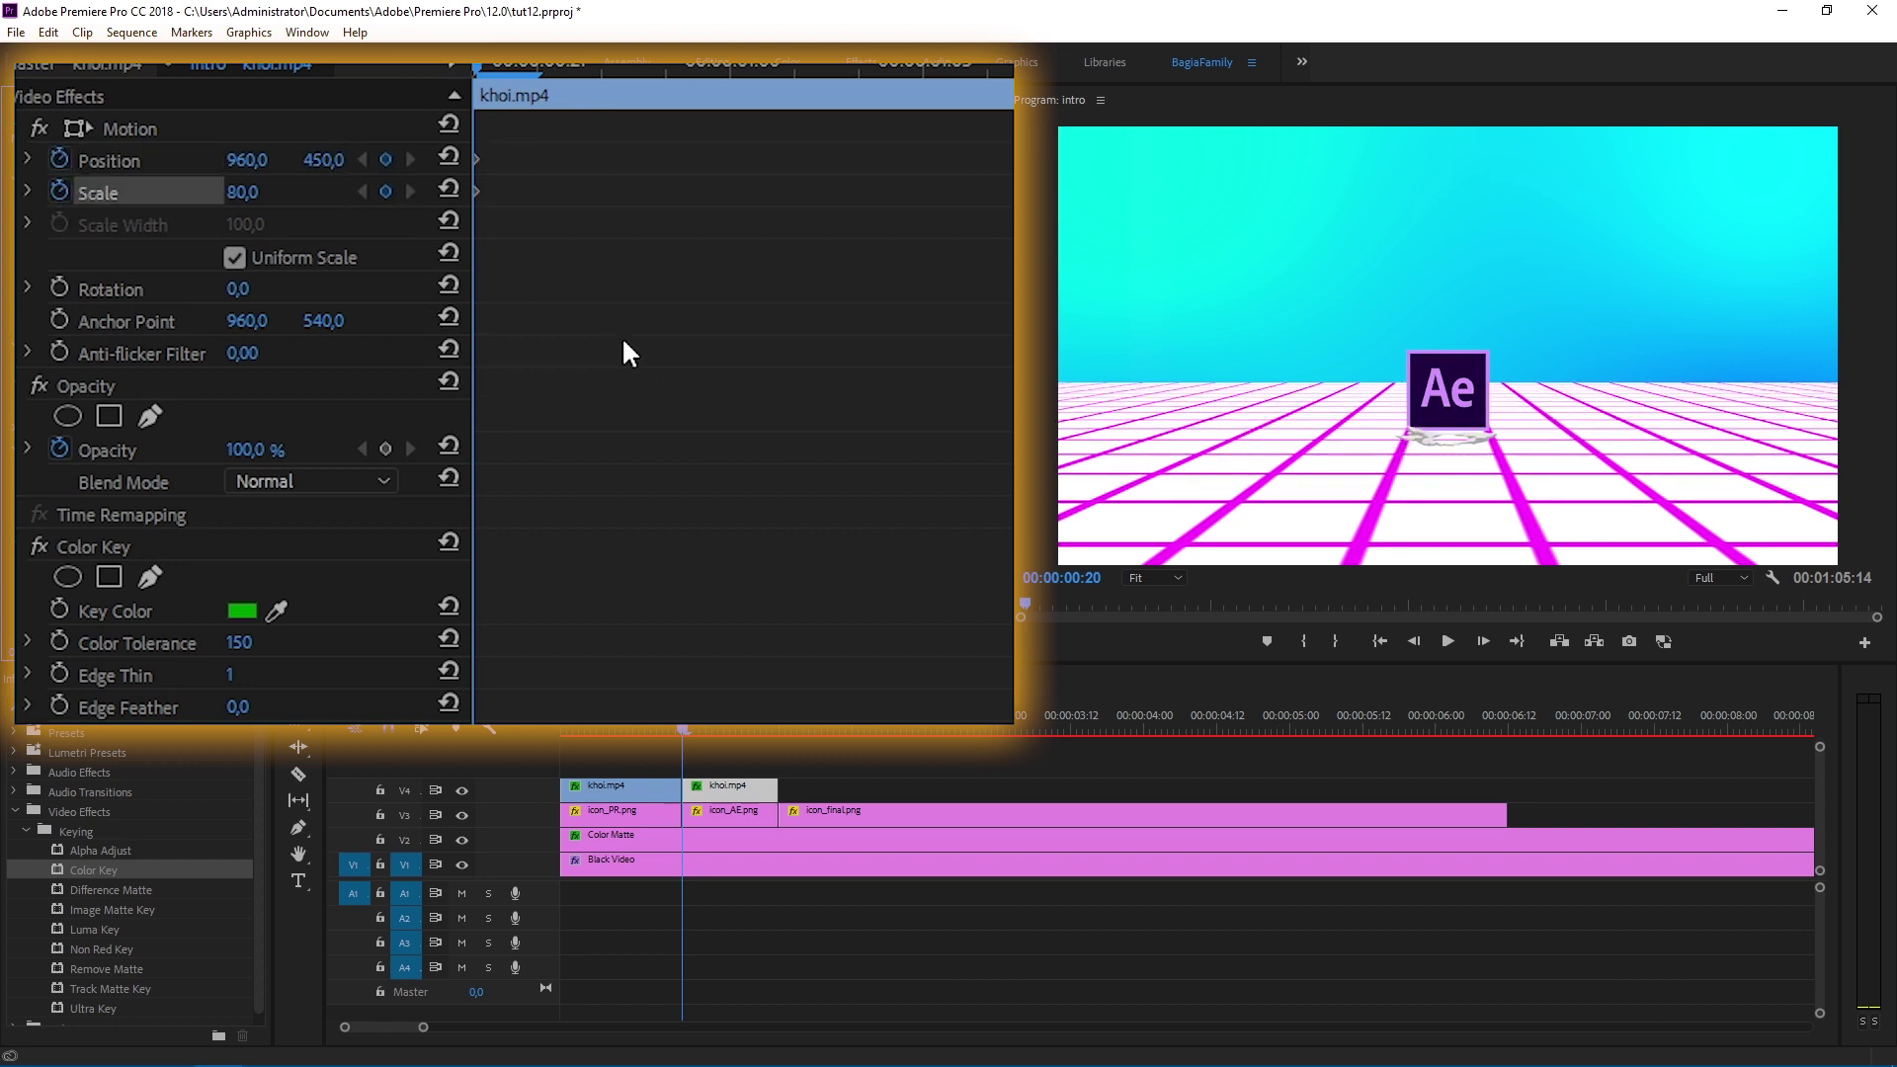
Step: At 00:00:01:05, keyframe the second smoke clip's Scale at 110 and its vertical Position at 500
mouse_move(506, 57)
left_mouse_down()
mouse_move(483, 61)
mouse_move(565, 61)
mouse_move(655, 141)
mouse_move(764, 140)
left_mouse_up()
left_click(1085, 578)
left_click(1097, 578)
key("BackSpace")
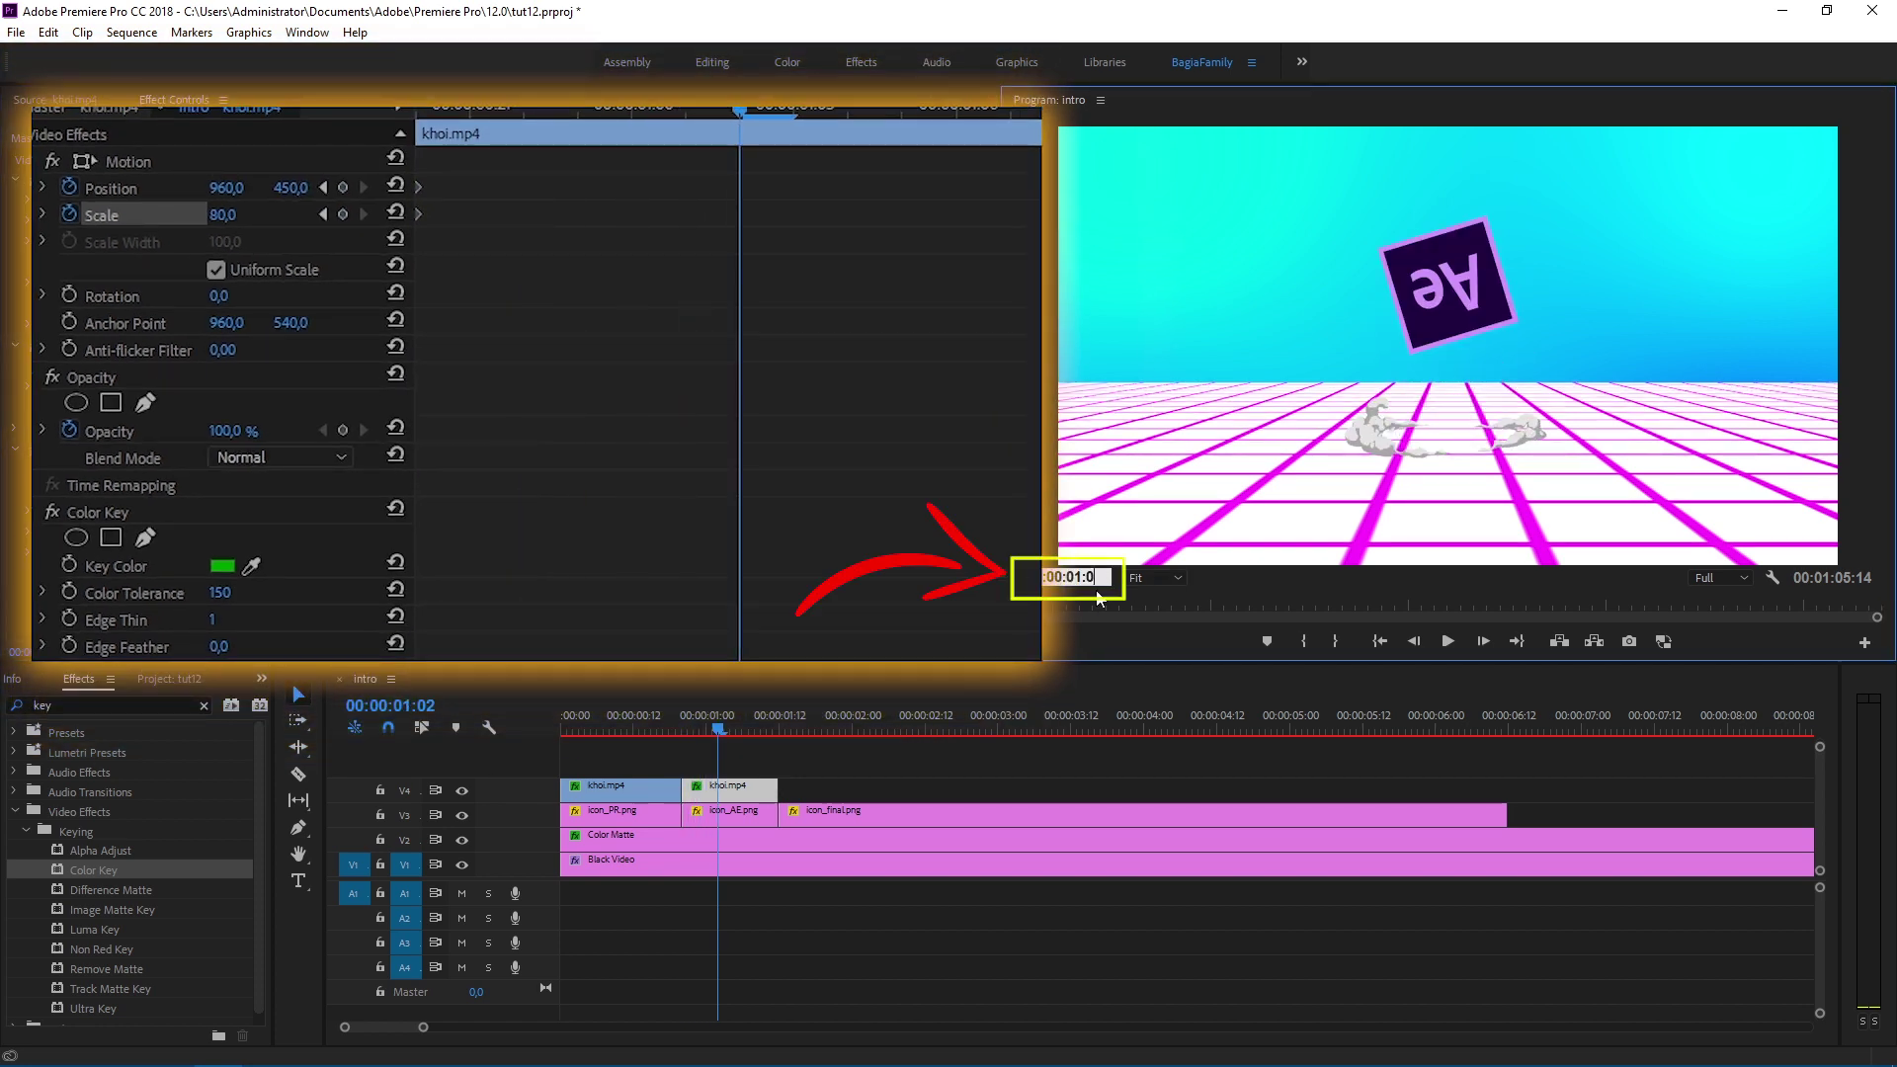
type("5")
key("Return")
left_click(237, 215)
type("110")
key("Return")
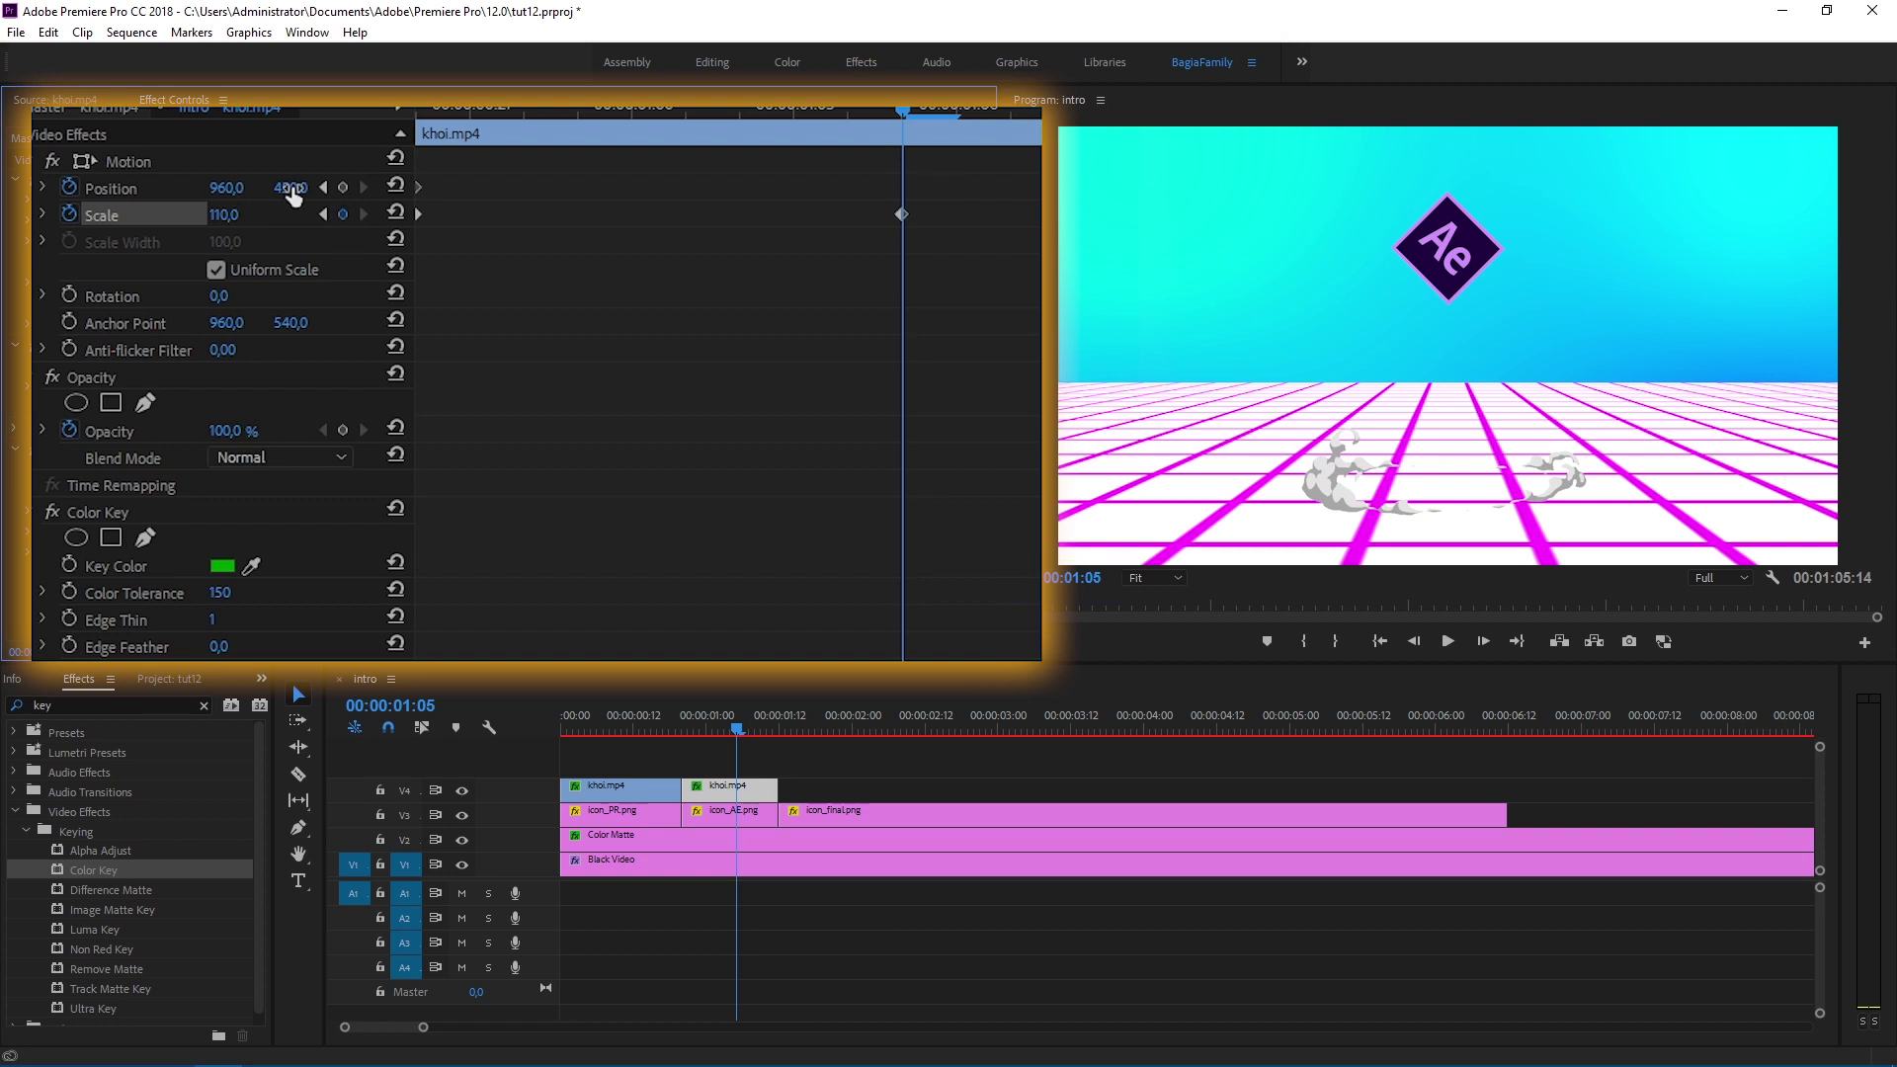
type("500")
key("Return")
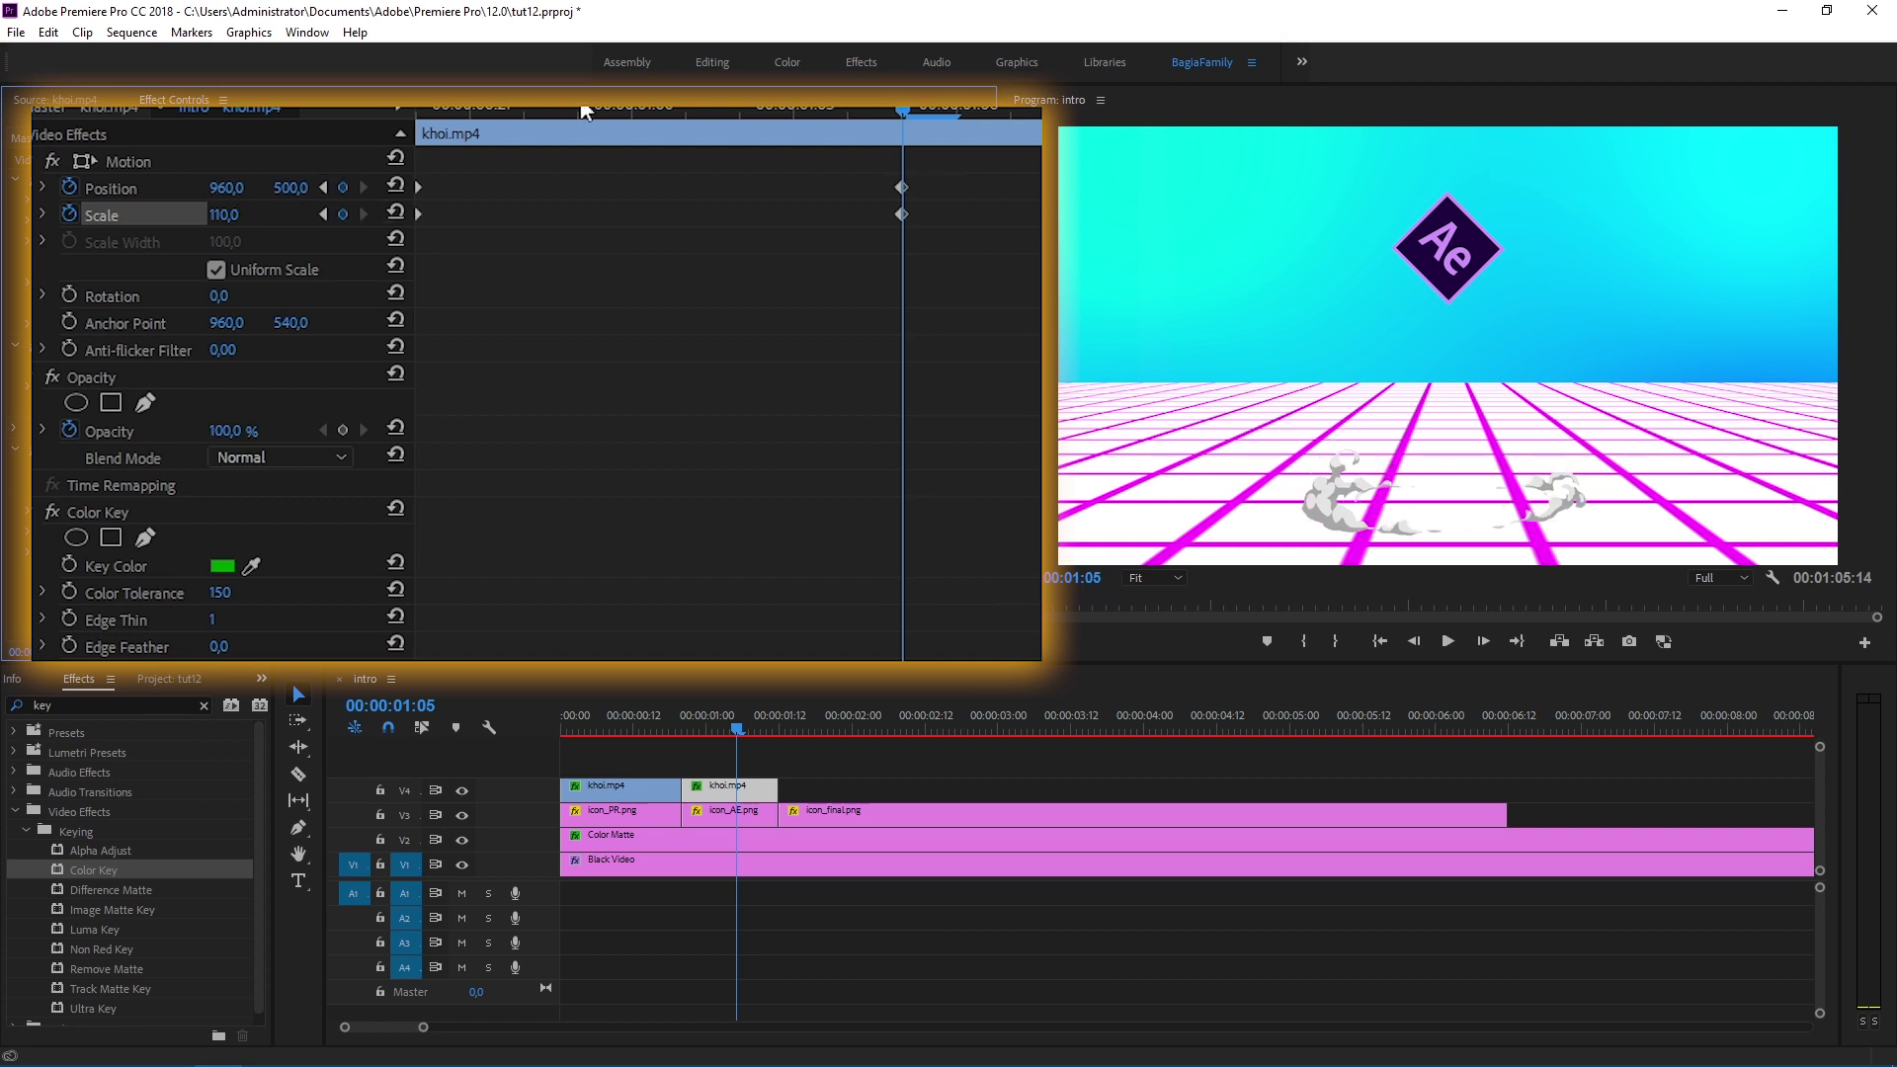
mouse_move(588, 113)
left_mouse_down()
mouse_move(786, 110)
mouse_move(577, 105)
left_mouse_up()
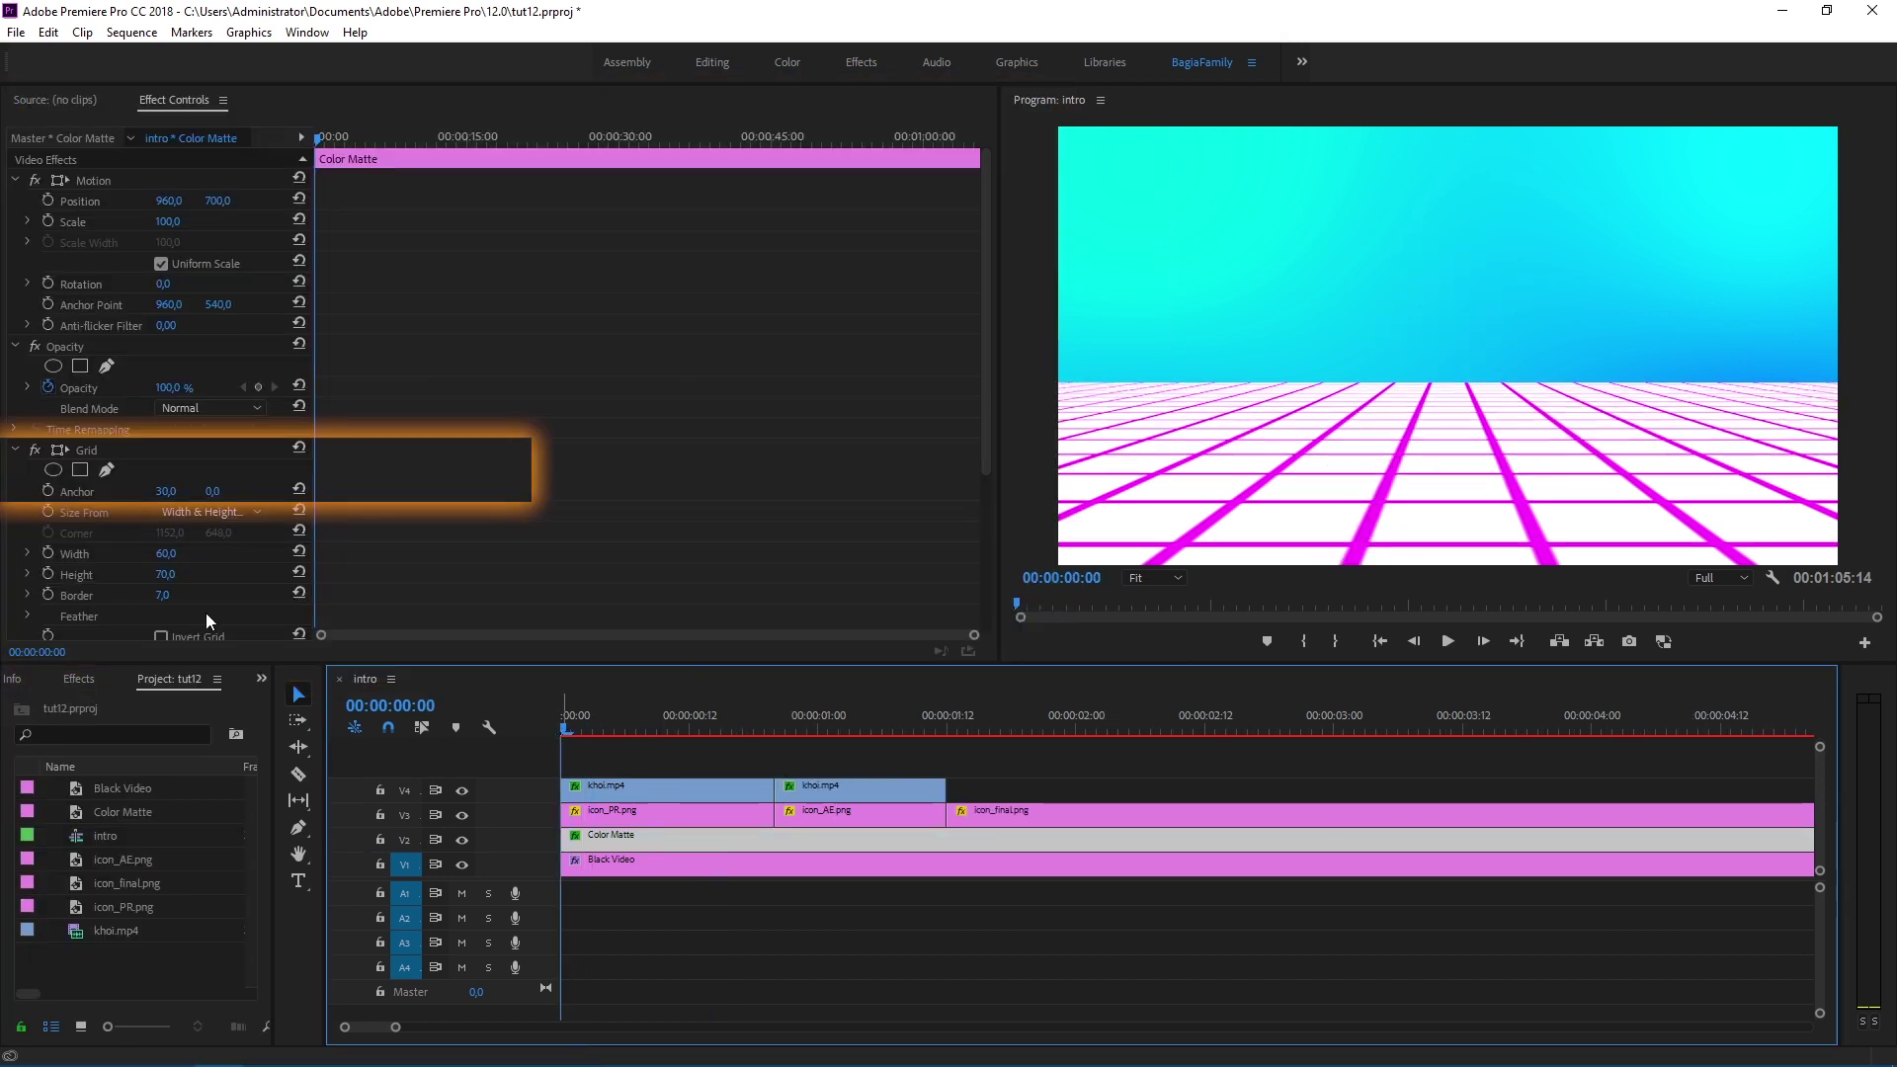
Step: Start keyframing the Color Matte's Grid anchor at 00:00:00:00 and set its vertical value to 50 at 00:00:00:20
left_click(78, 457)
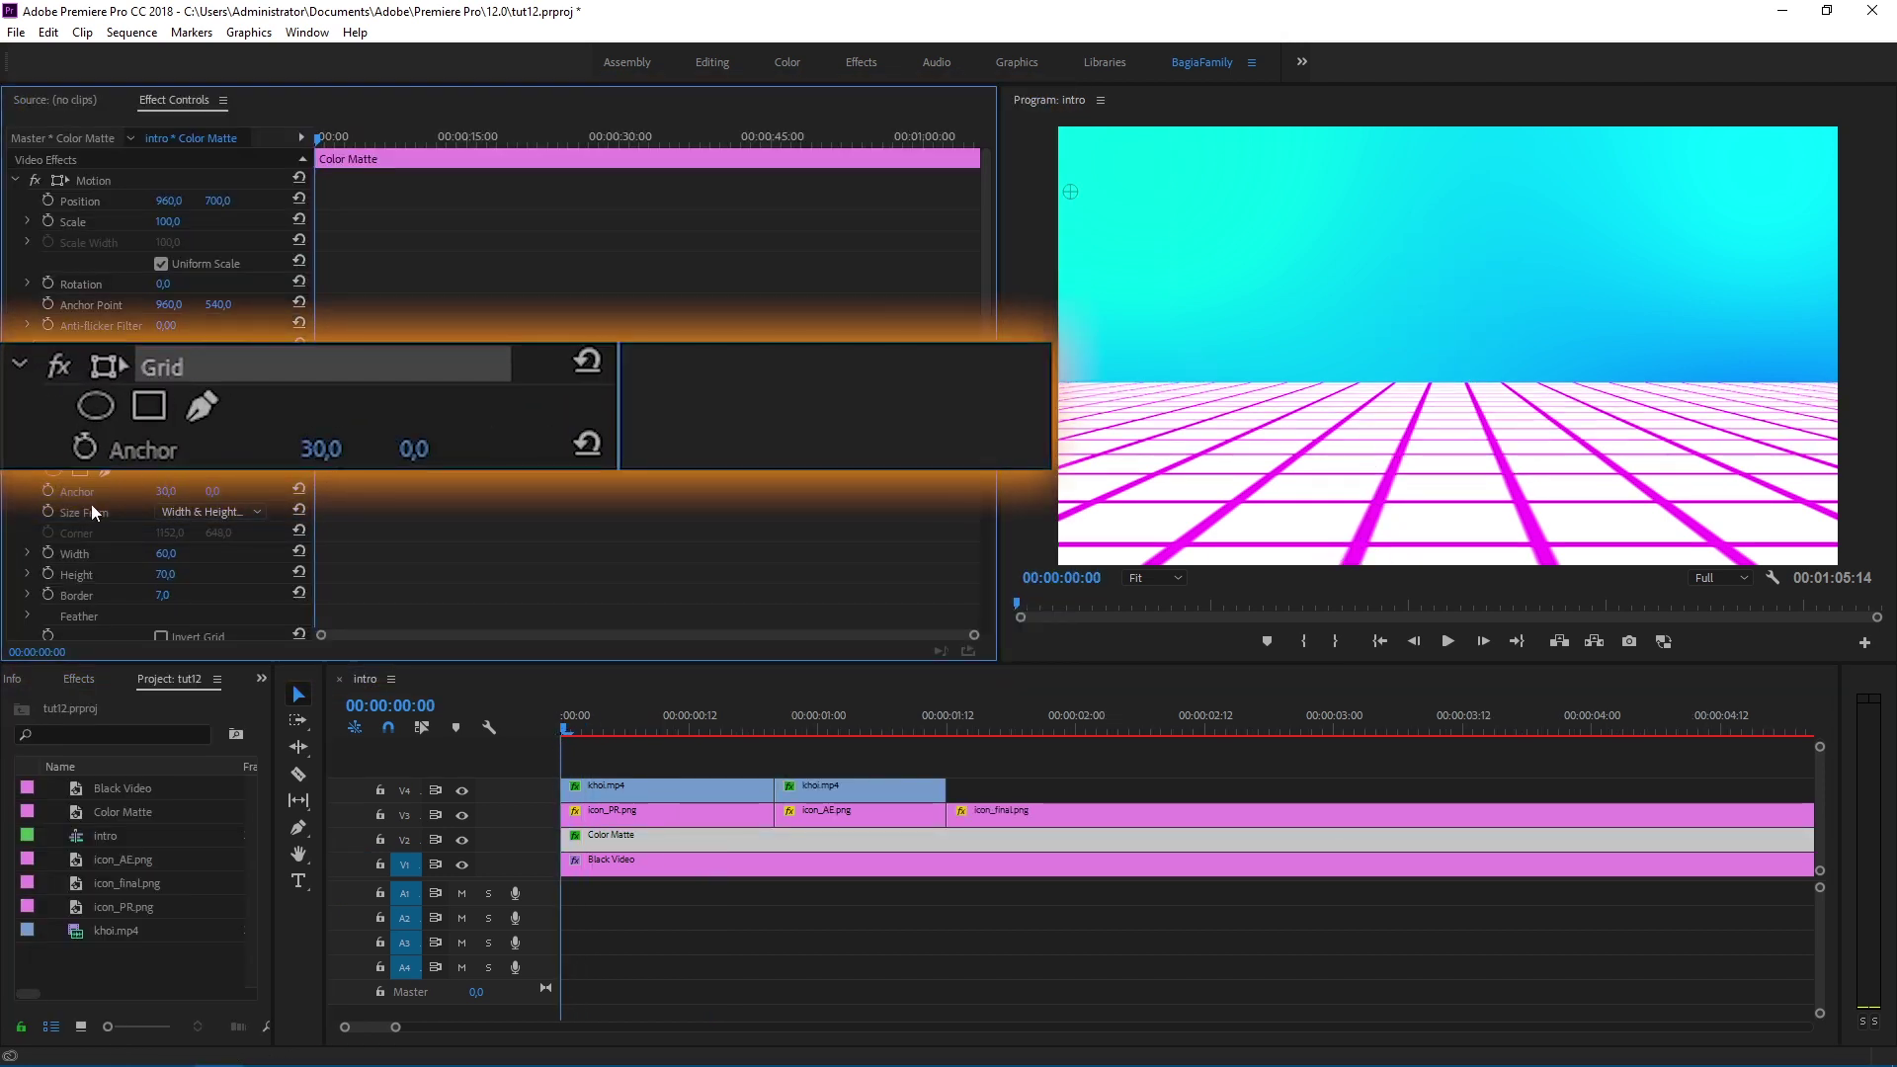
left_click(62, 492)
left_click(48, 491)
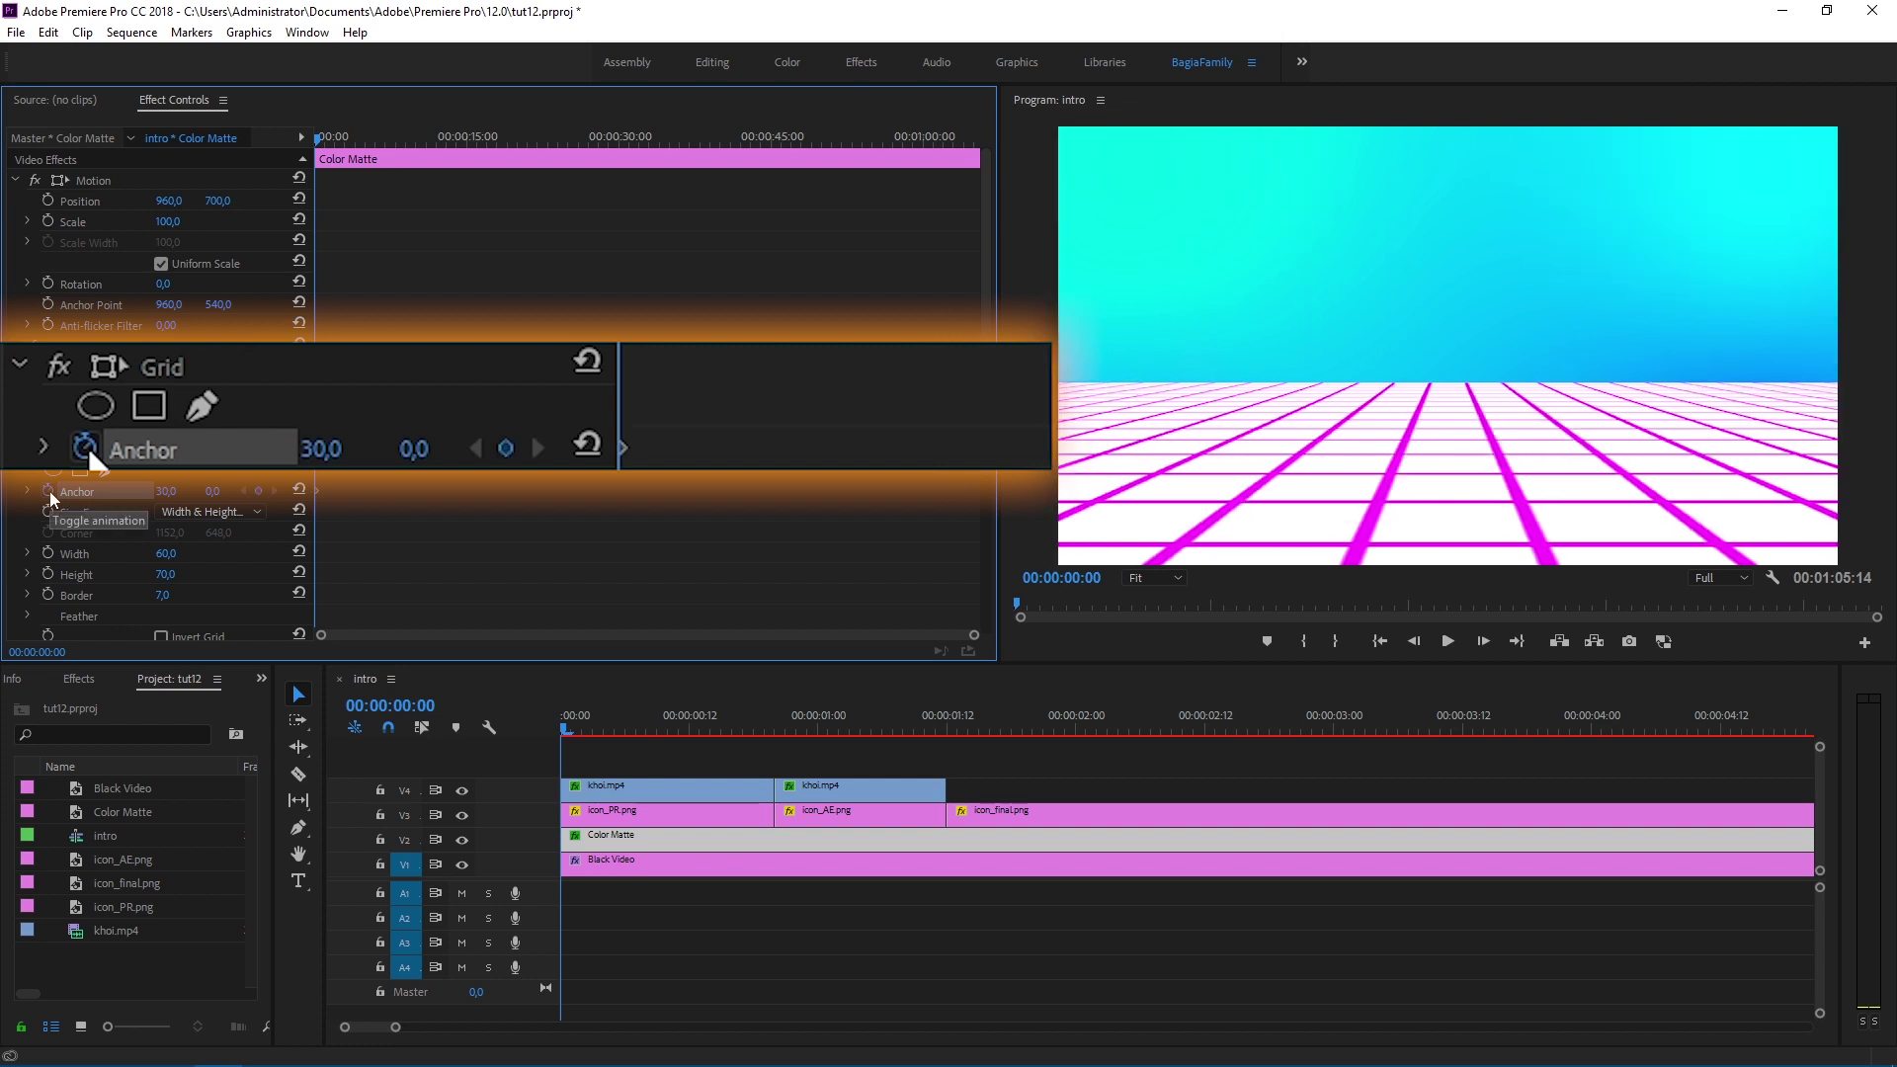
double_click(1087, 576)
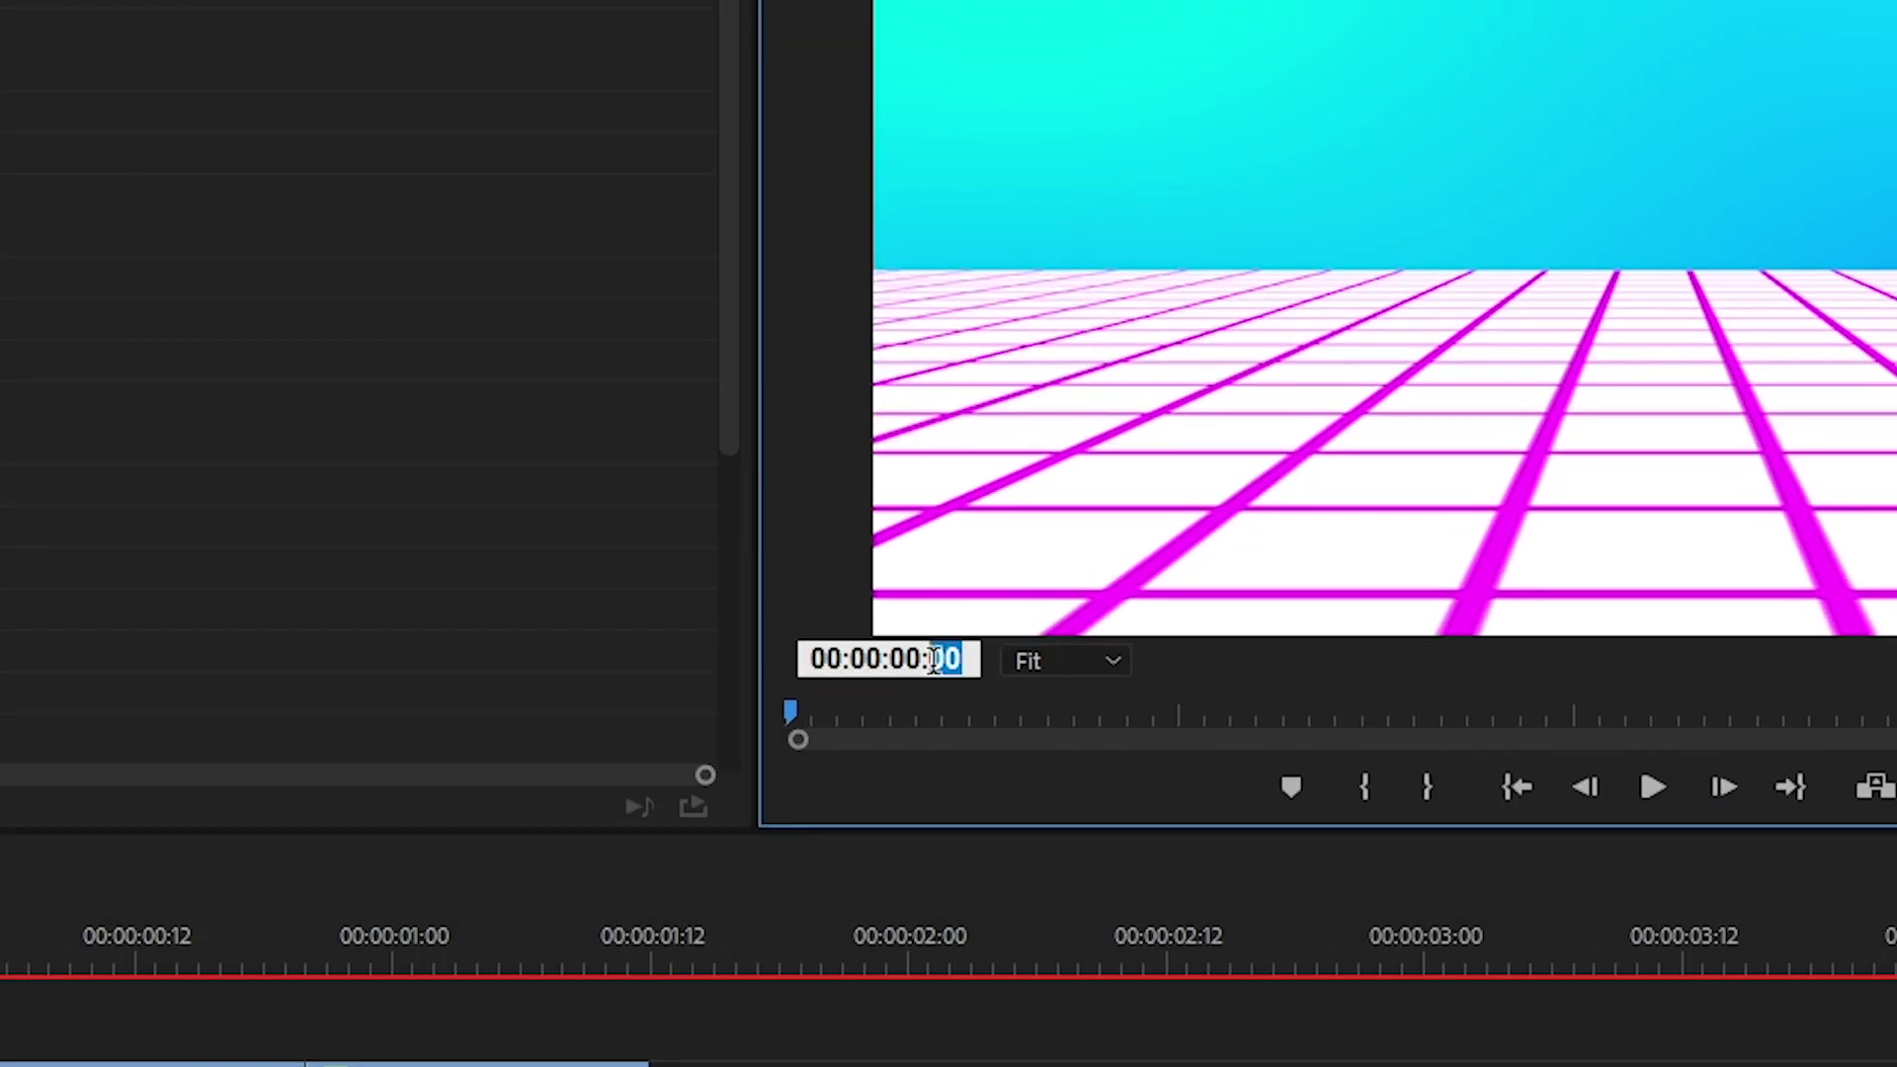
type("20")
key("Return")
left_click(215, 491)
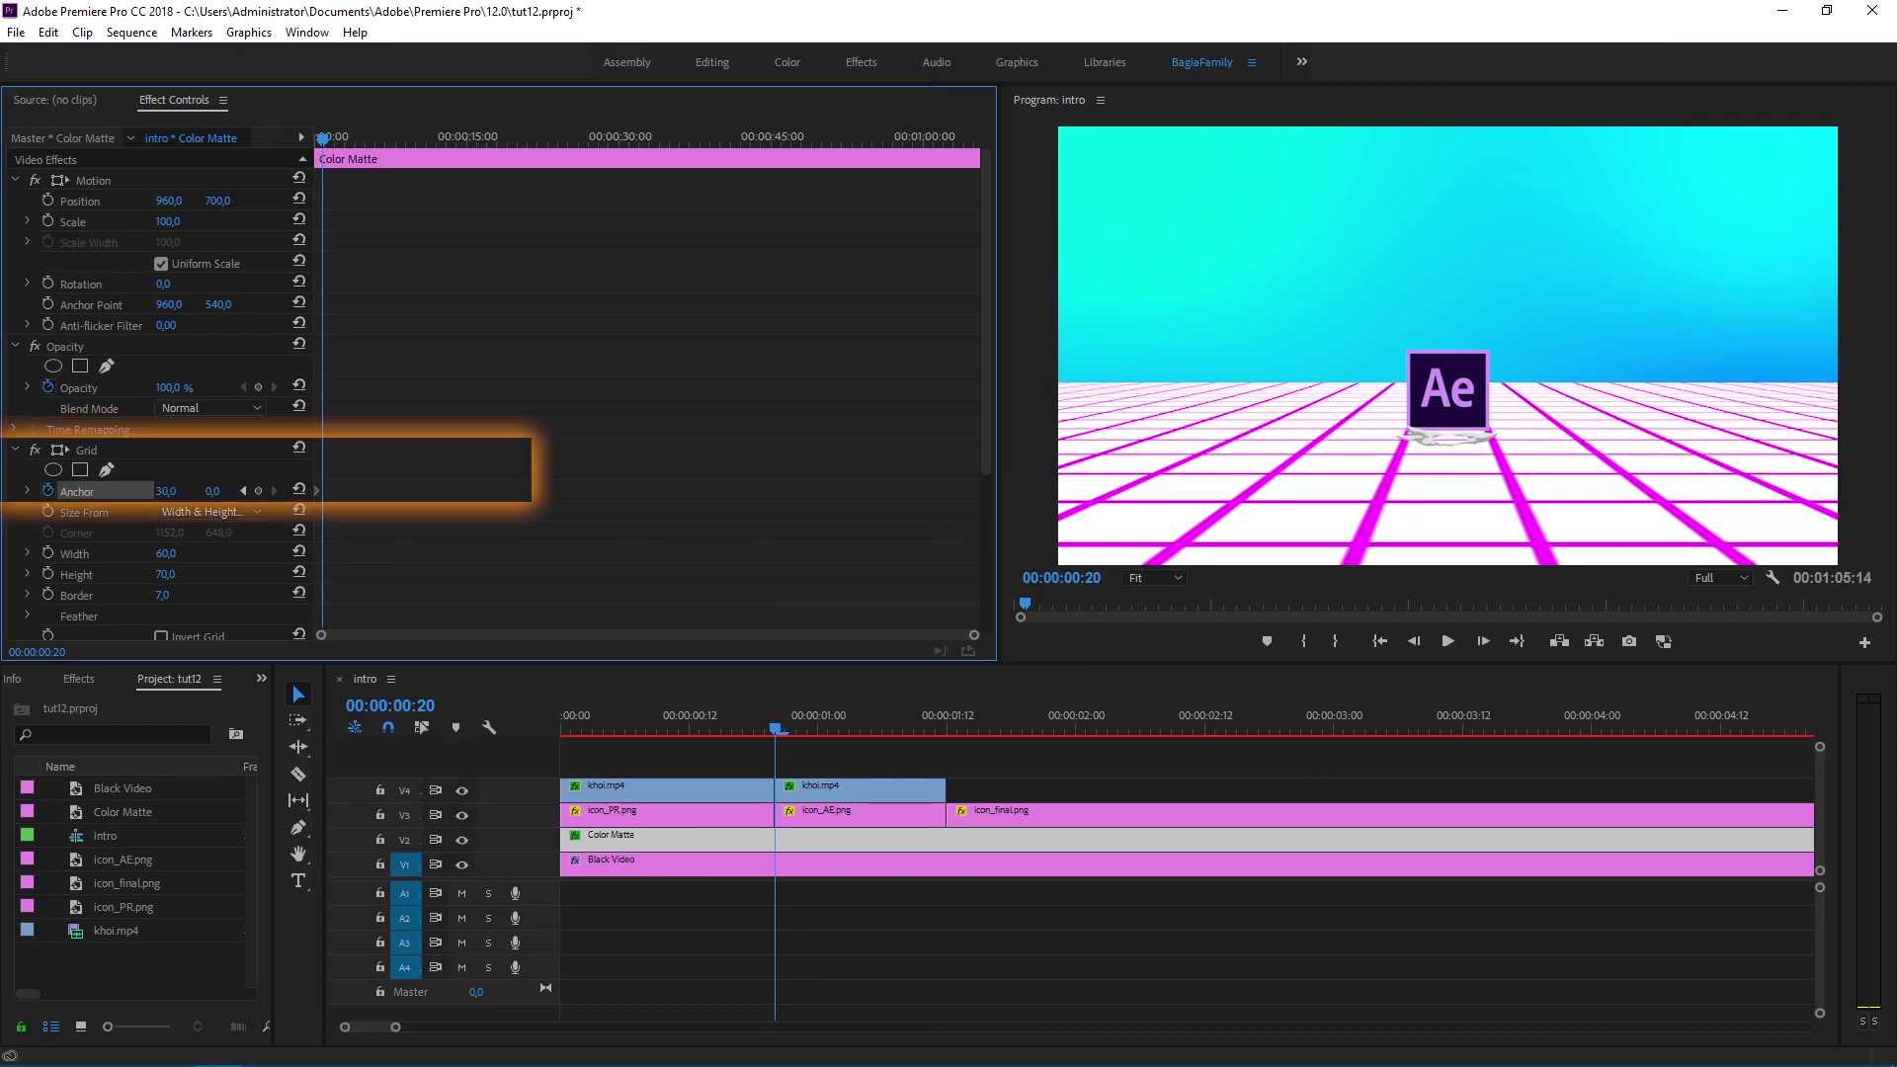
type("50")
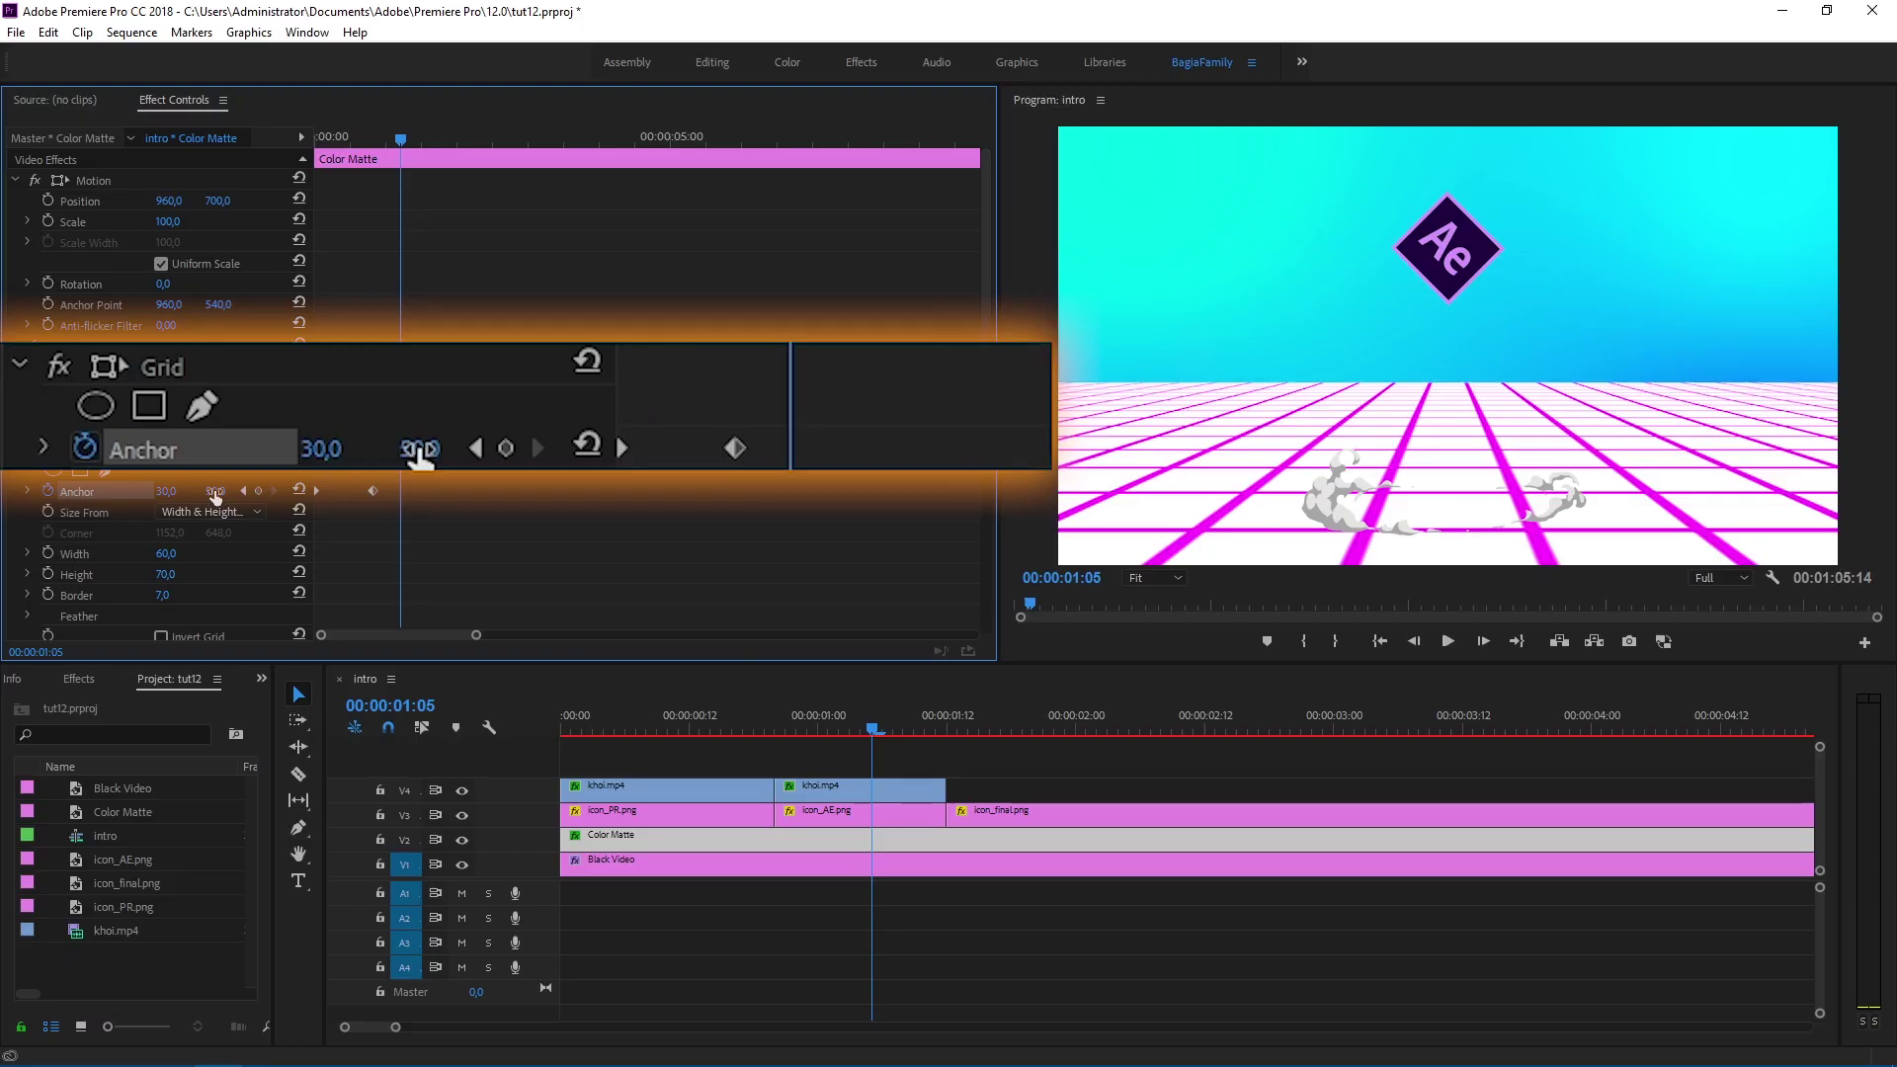
Step: At 00:00:01:05, set the Grid anchor's vertical value to 200
left_click_drag(215, 491, 386, 491)
left_click(219, 491)
type("200")
key("Return")
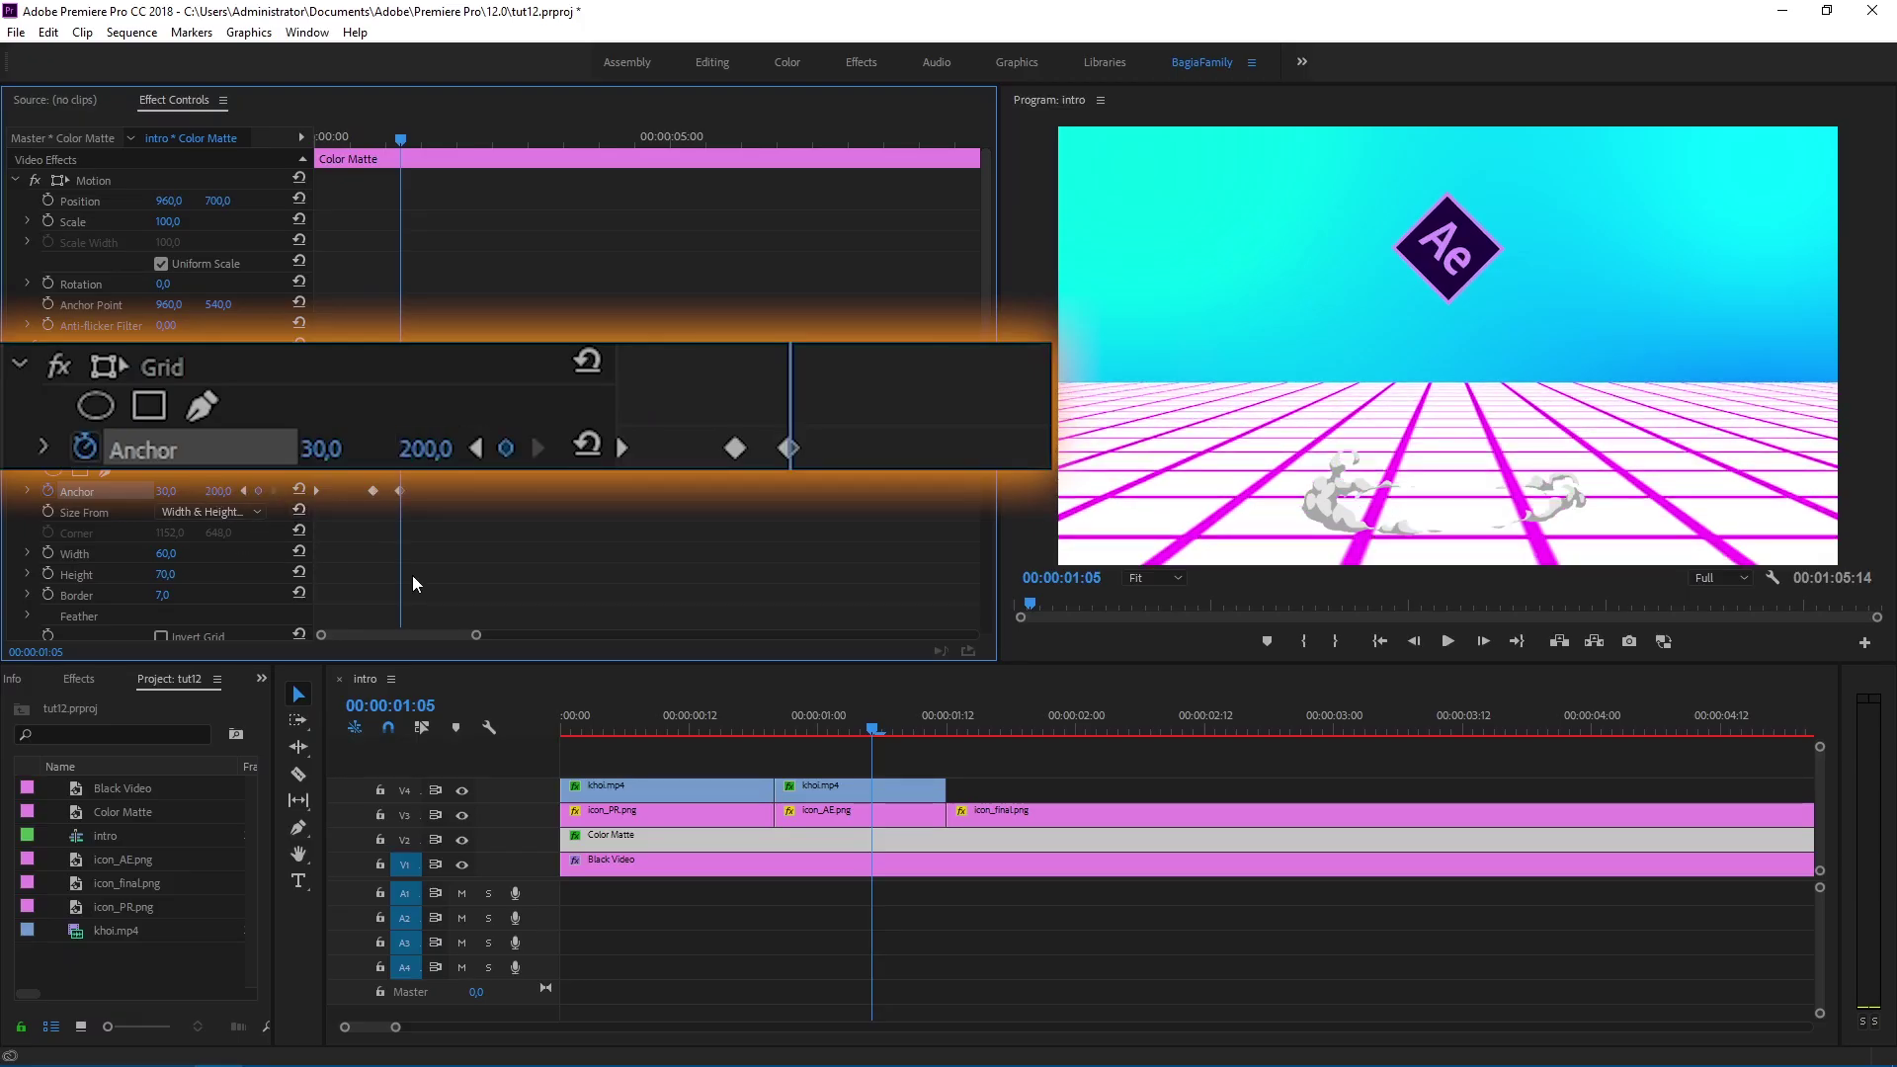
Step: At 00:00:02:04, set the Grid anchor's vertical value to -200
left_click(460, 141)
left_click_drag(460, 142, 470, 143)
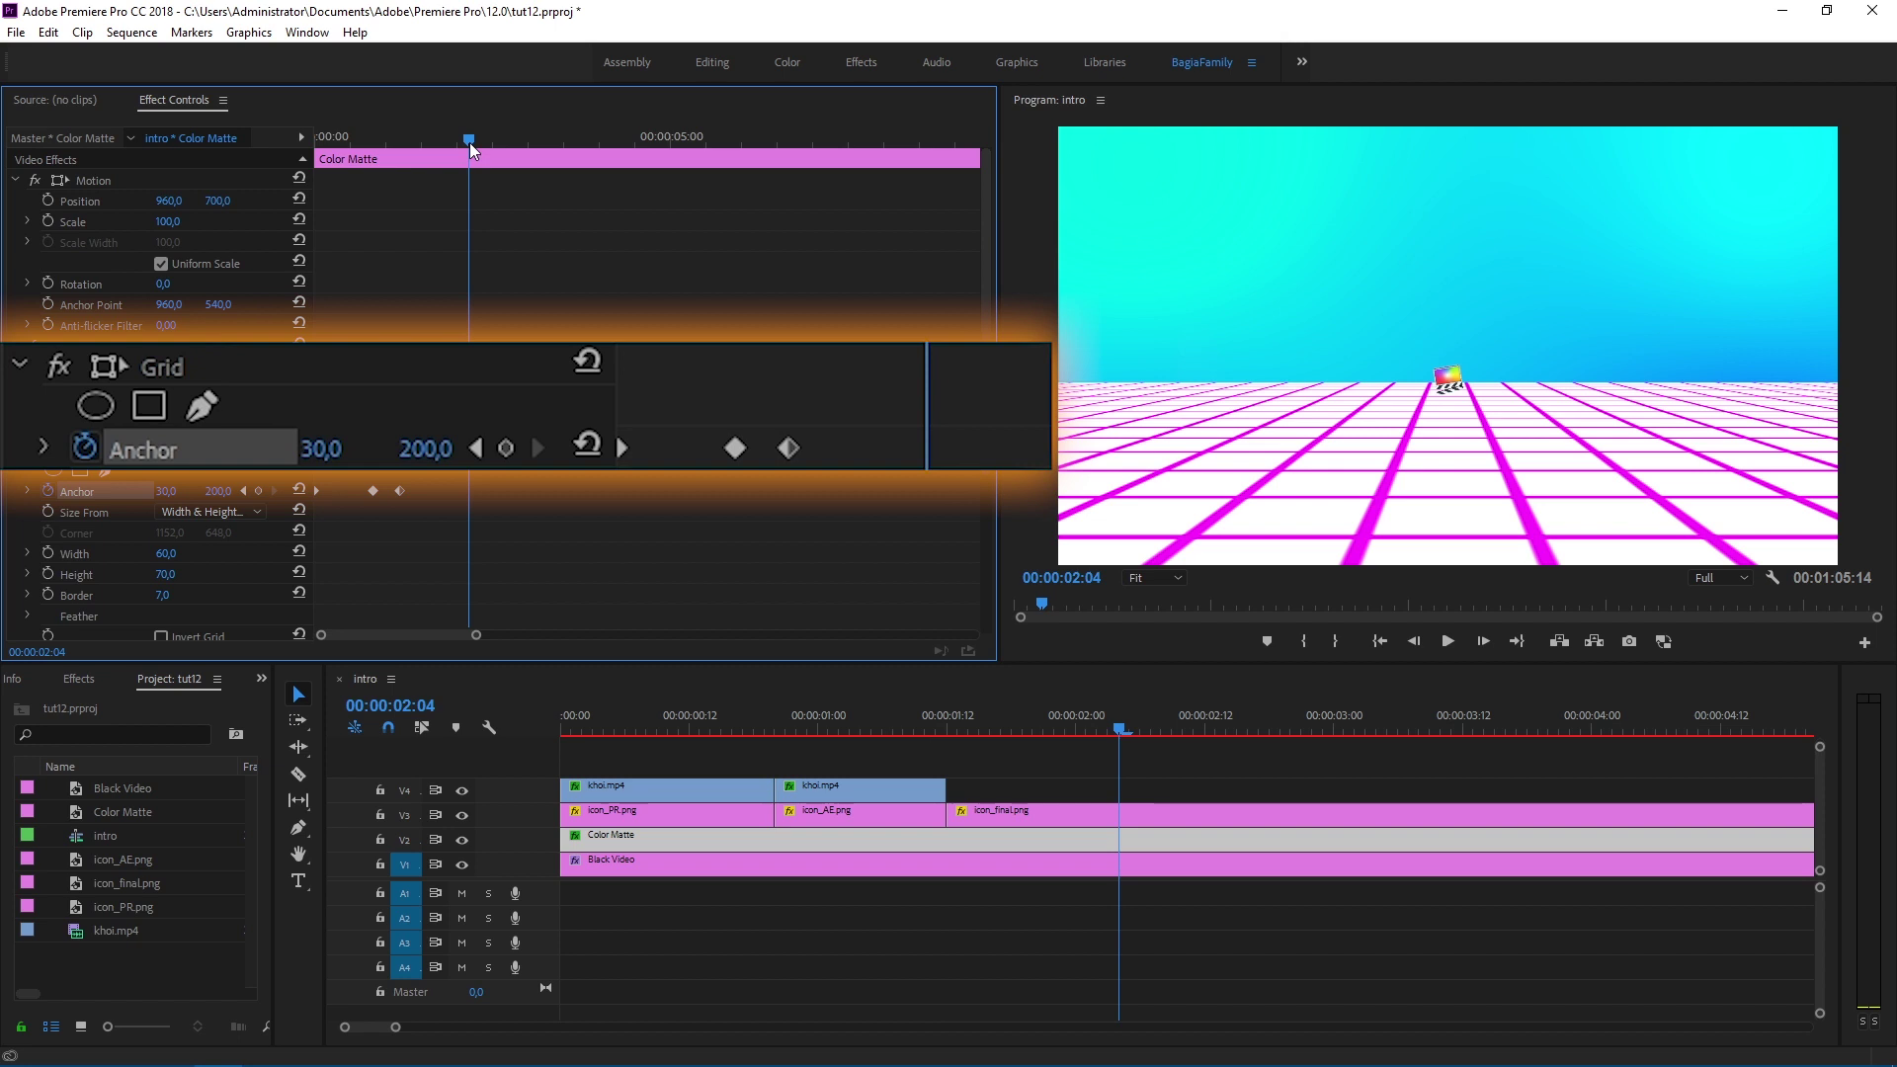
left_click(219, 491)
key("Left")
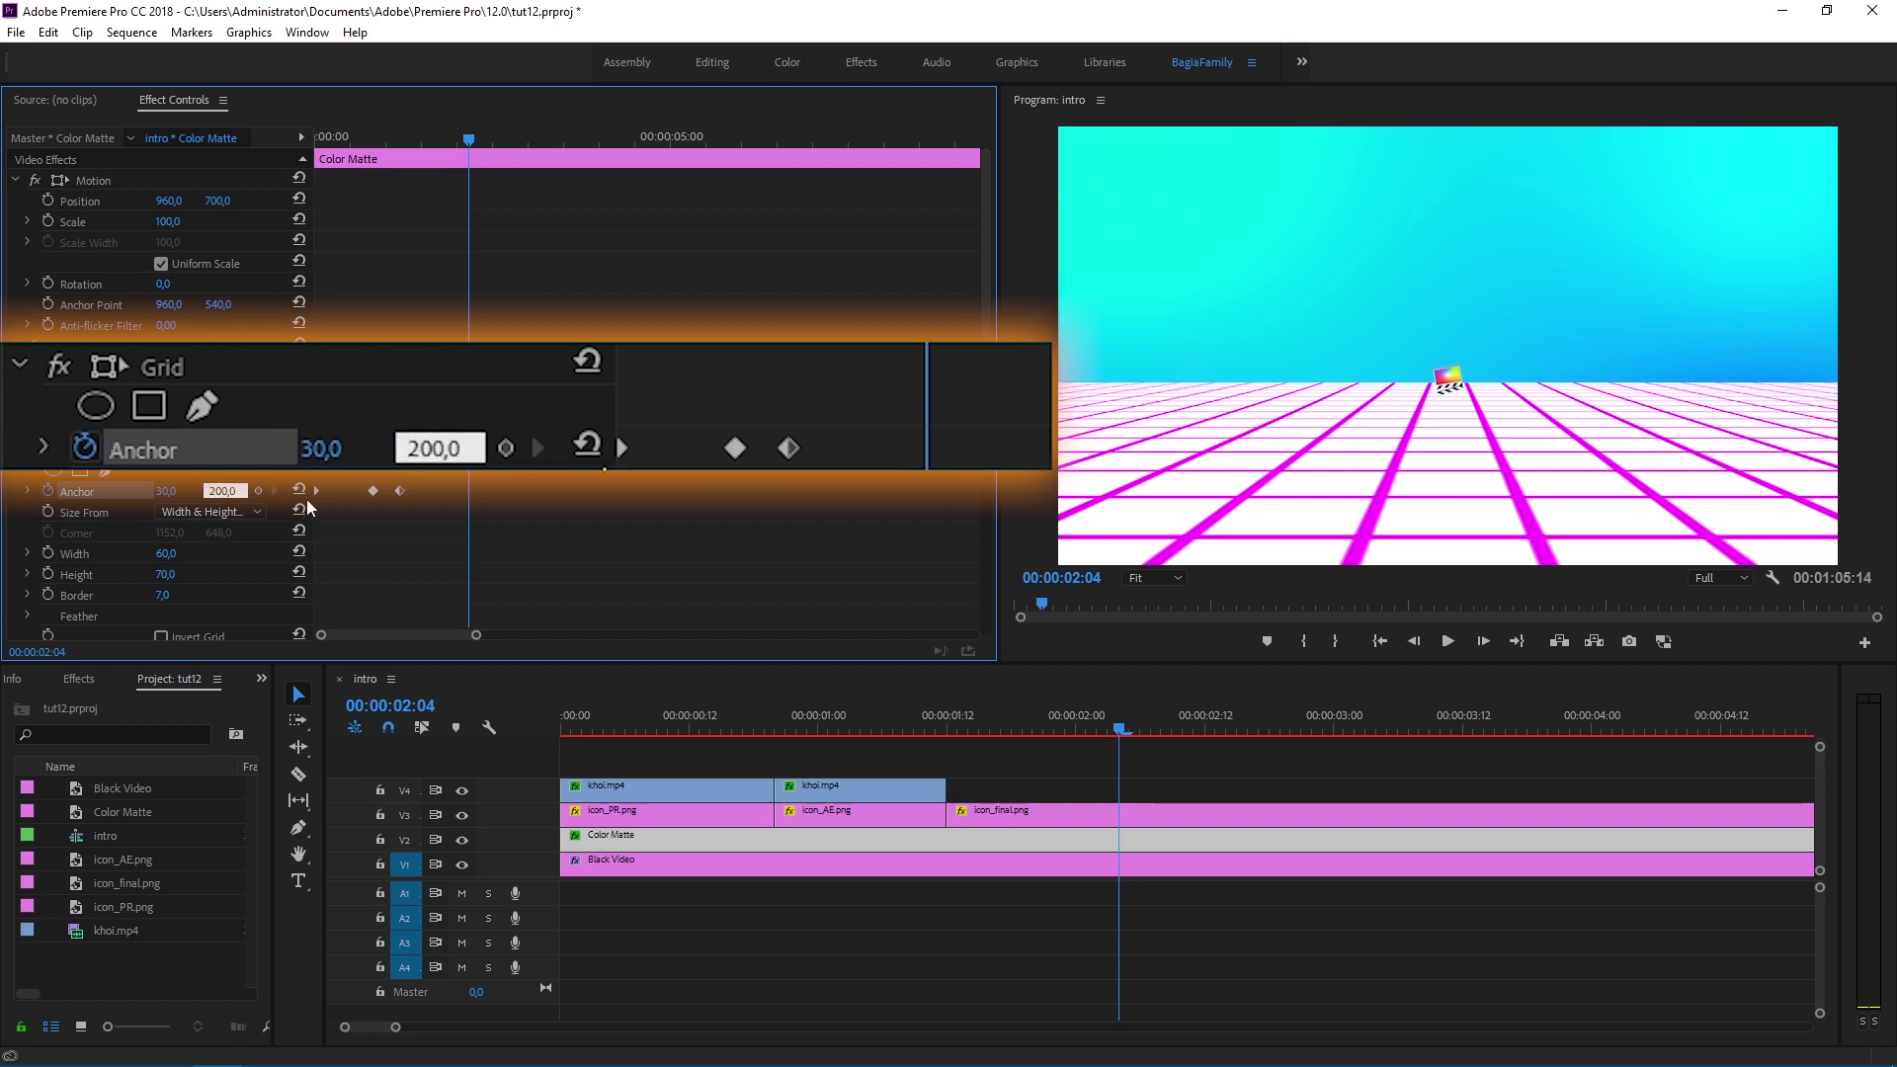
type("-")
key("Return")
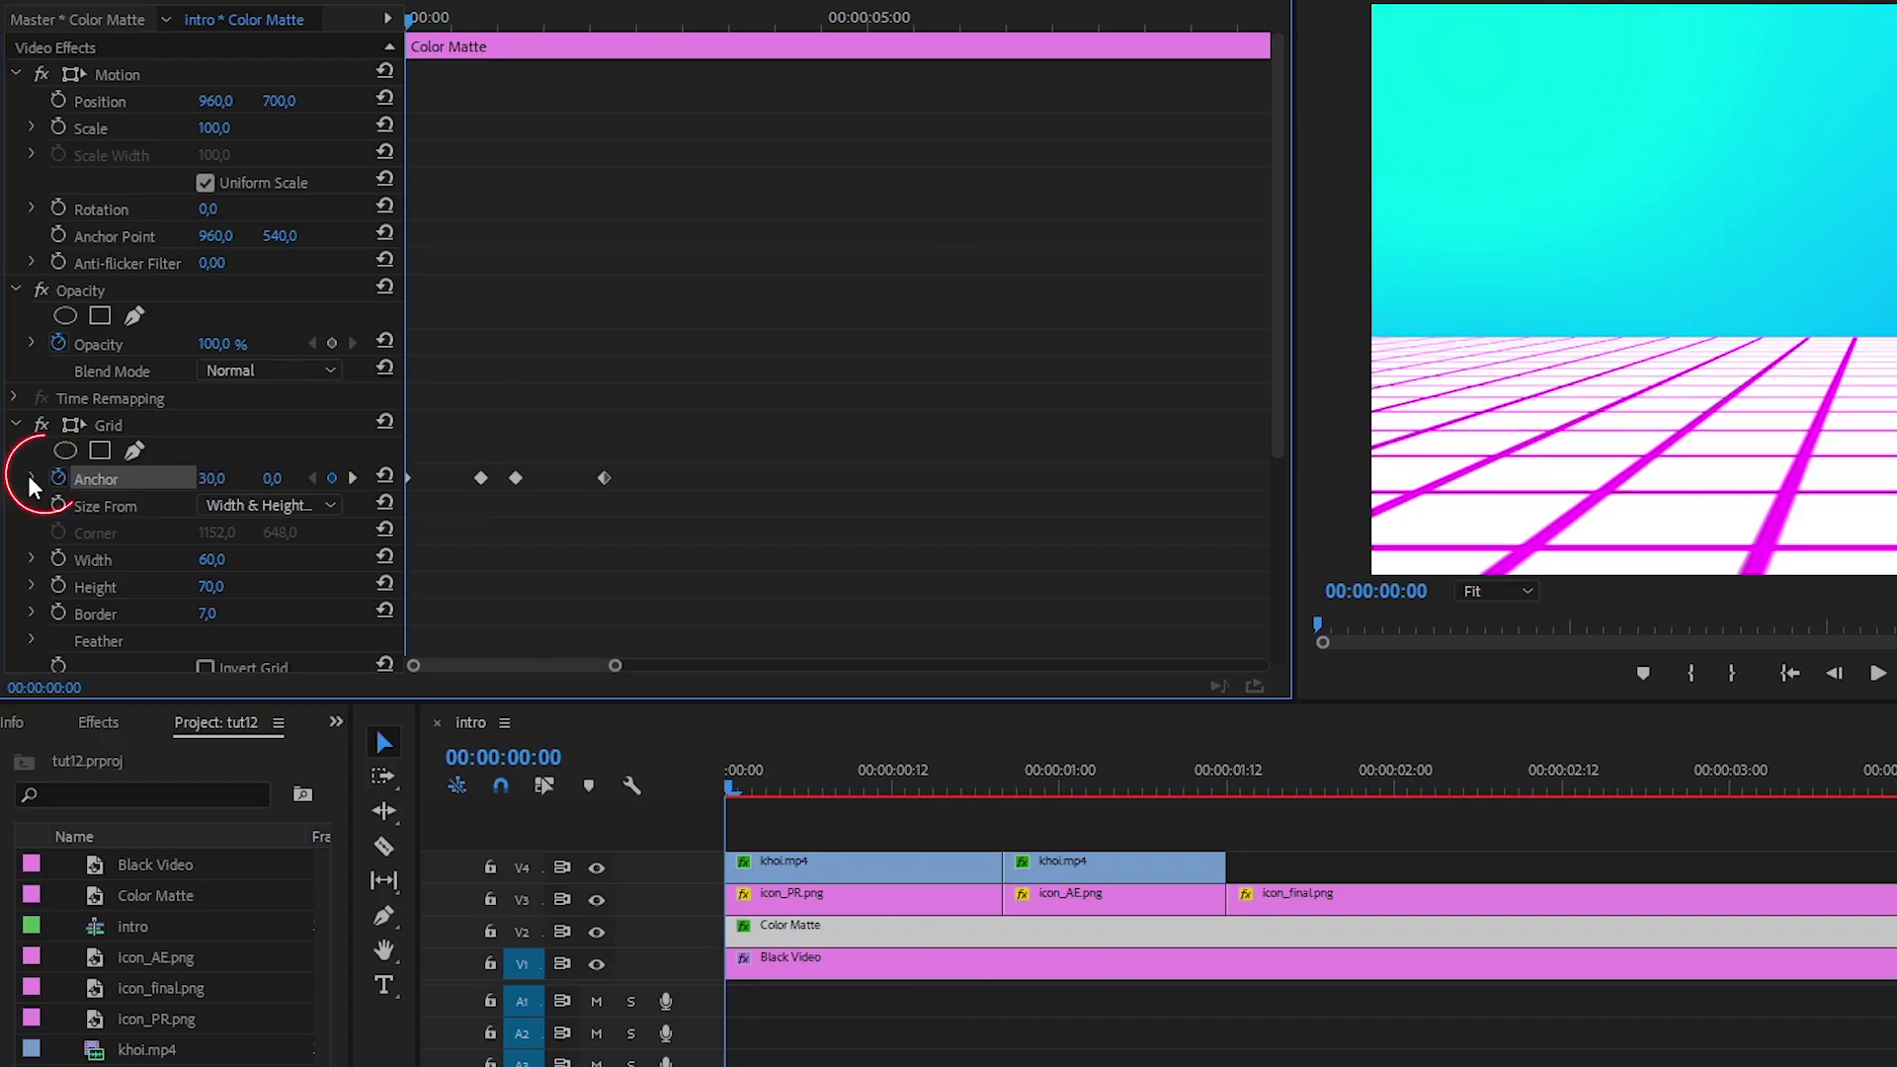
Step: Apply Ease In temporal interpolation to the first three Grid anchor keyframes
left_click(31, 477)
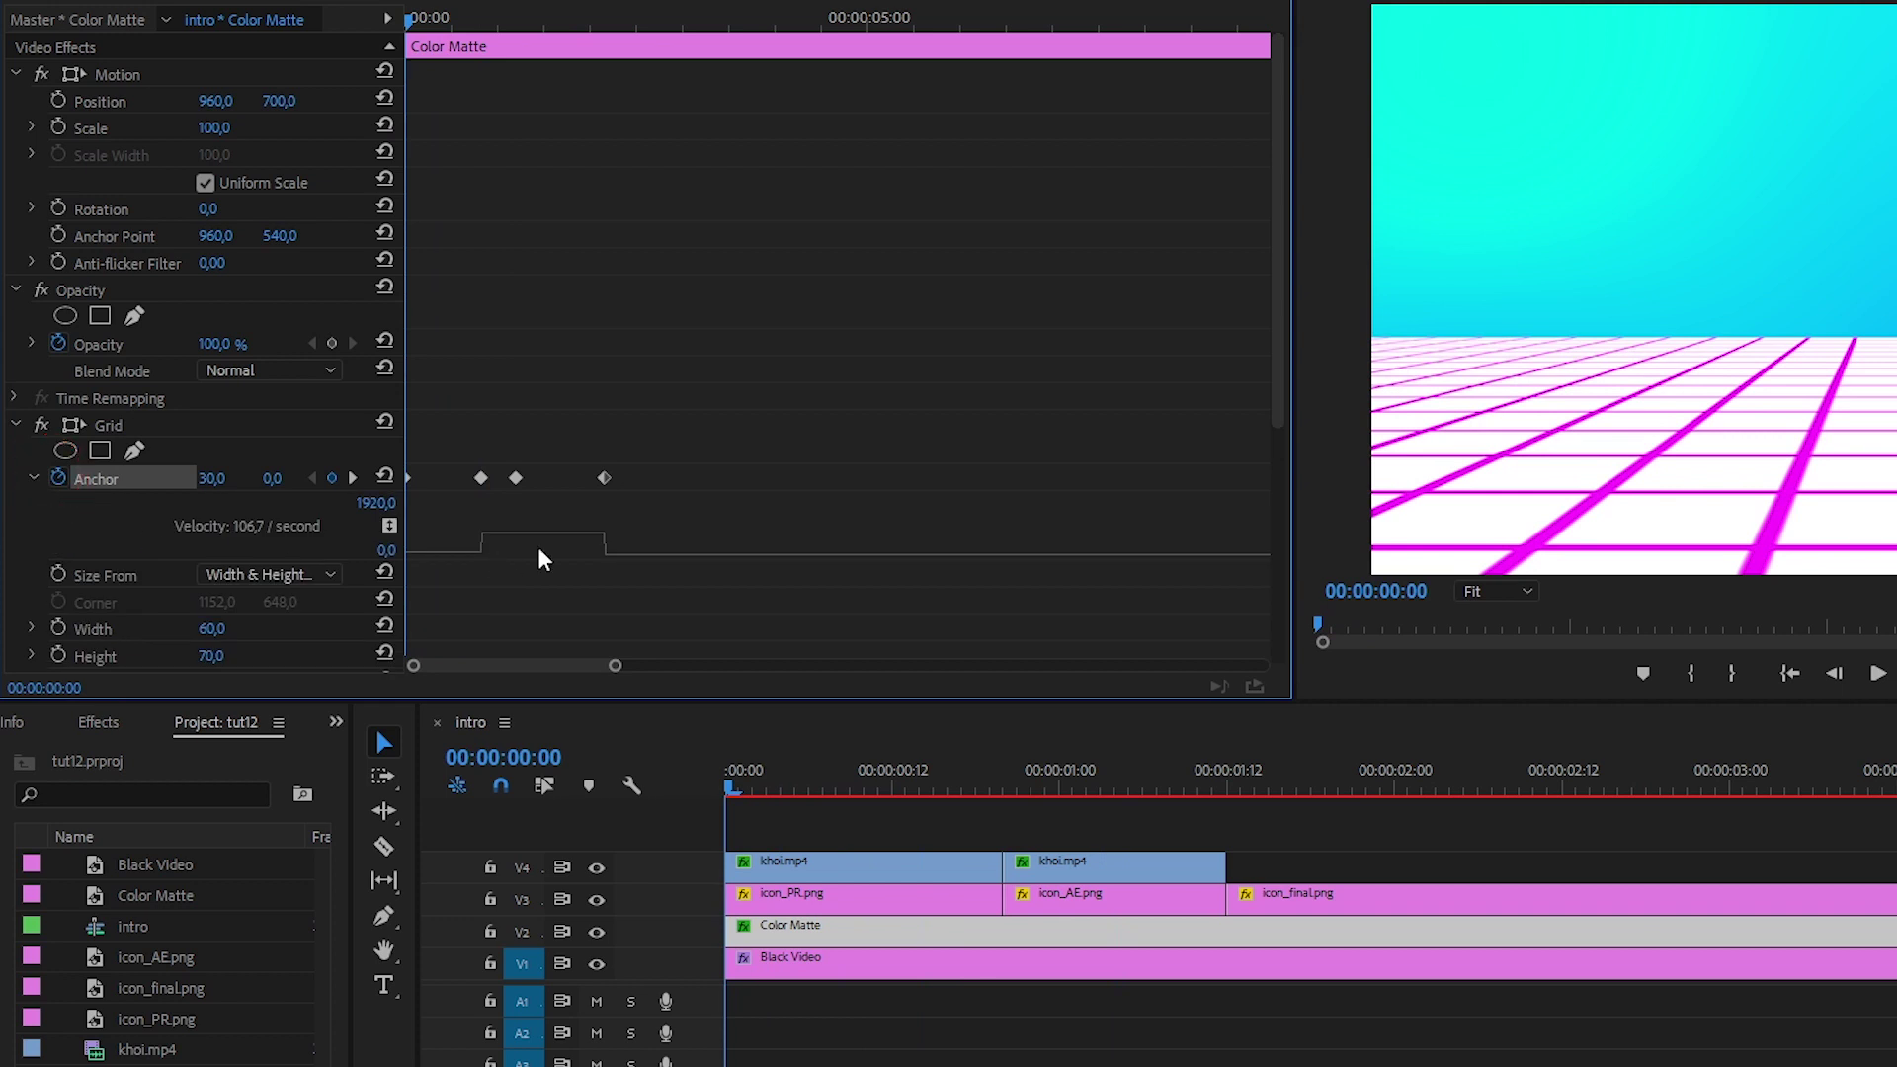
right_click(407, 479)
mouse_move(622, 707)
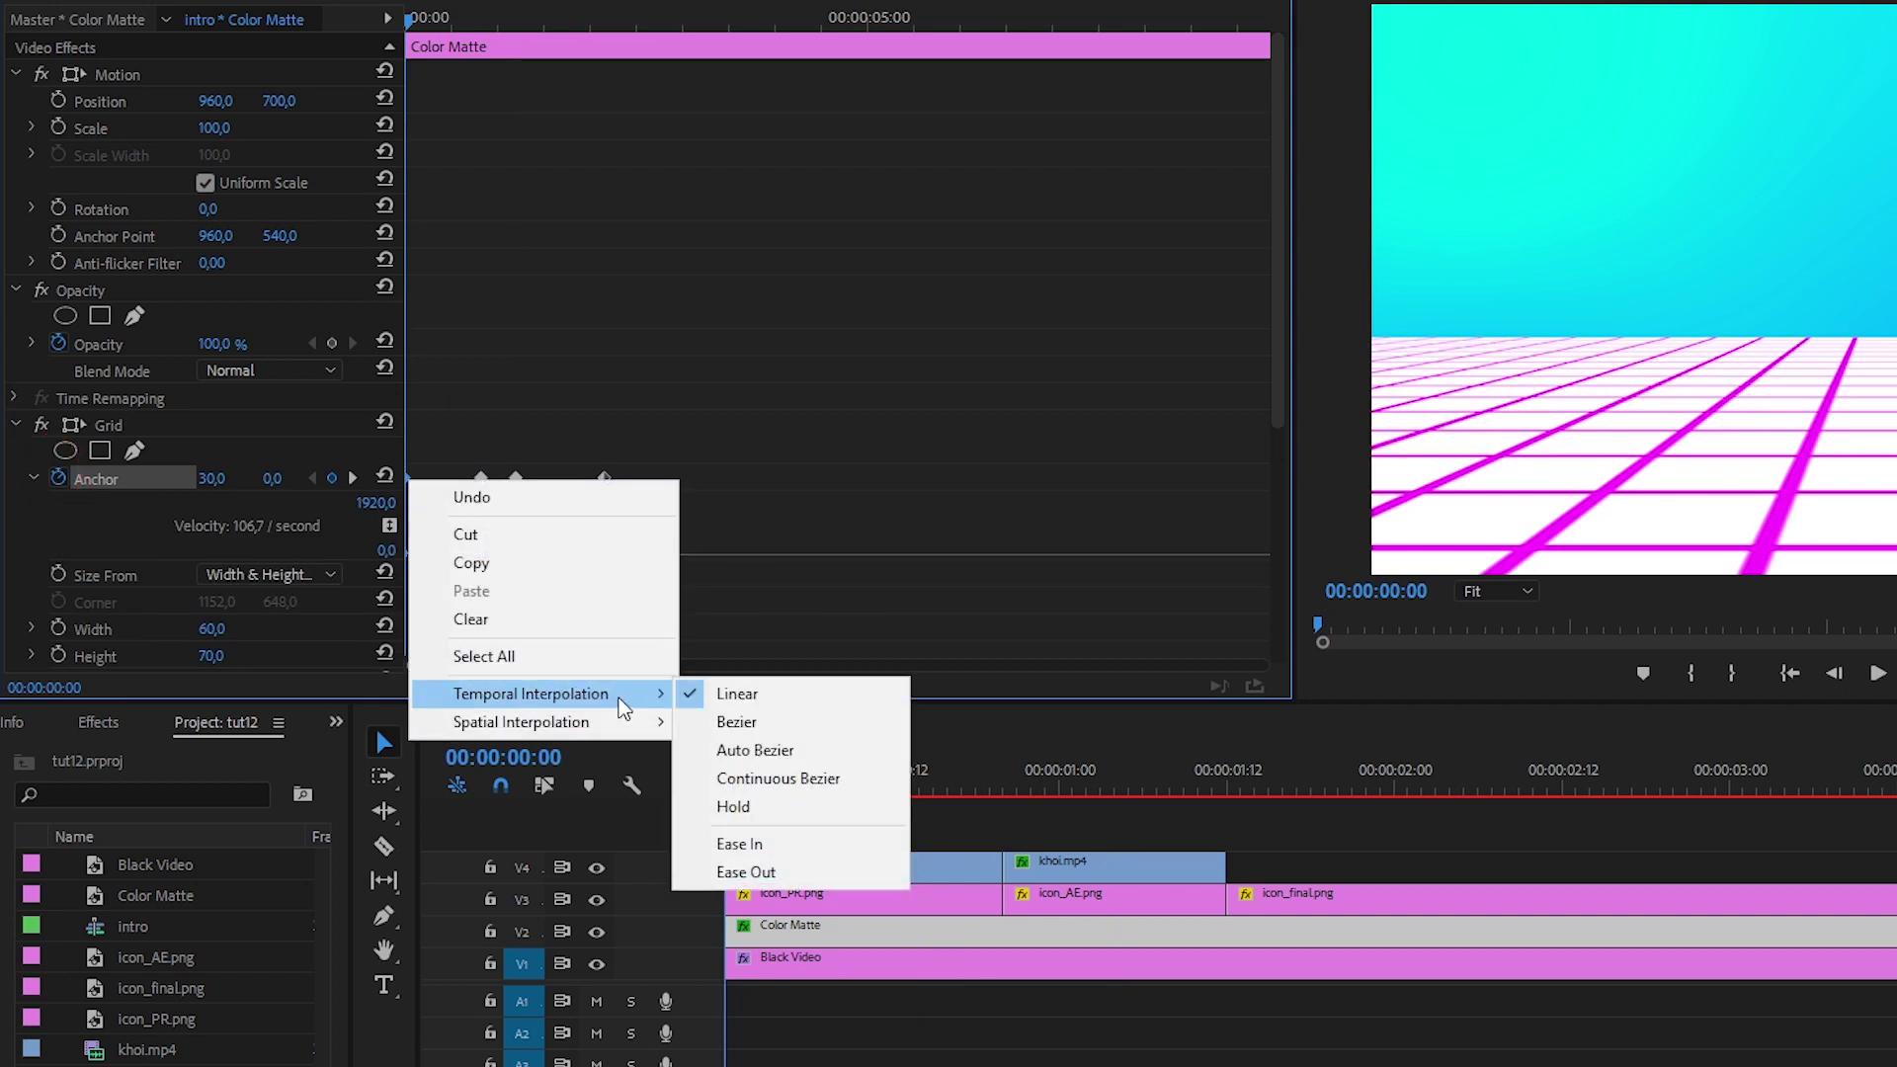
left_click(746, 844)
right_click(481, 478)
mouse_move(696, 697)
left_click(864, 842)
right_click(515, 478)
mouse_move(635, 685)
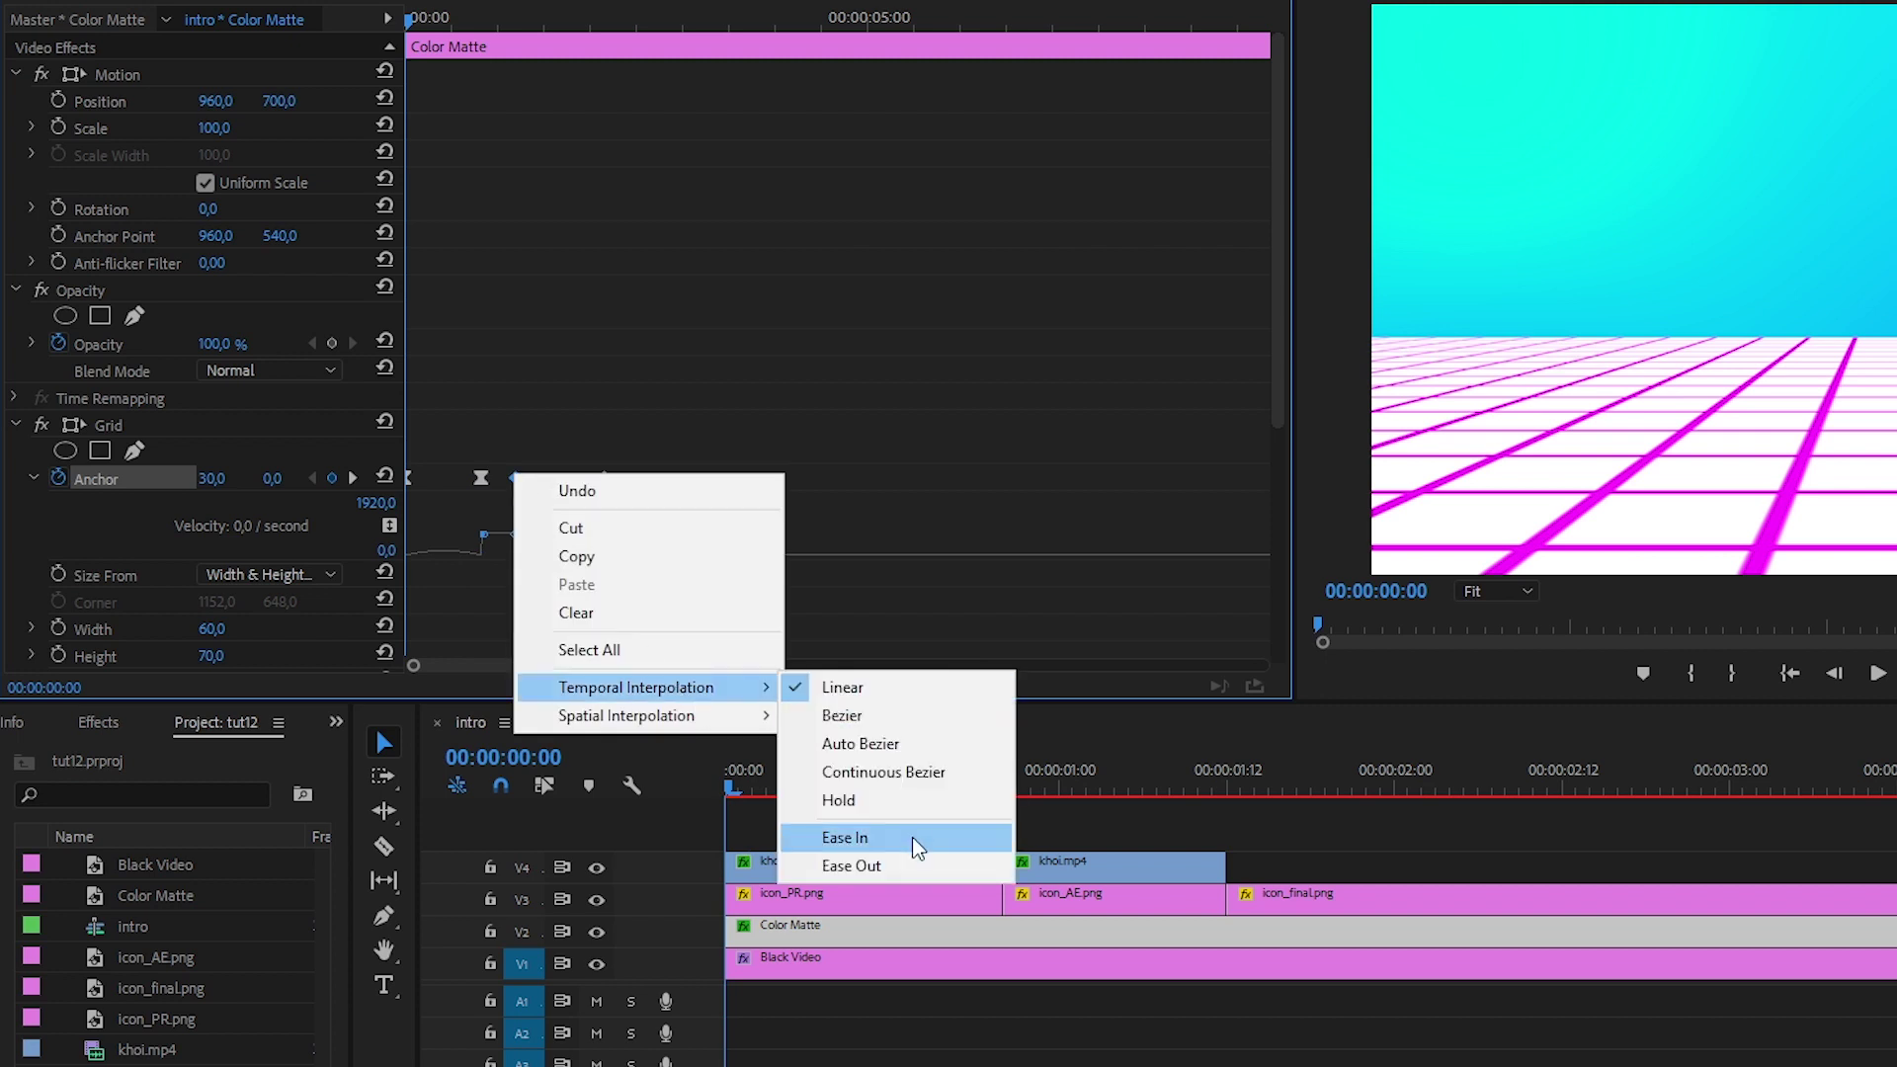
left_click(910, 836)
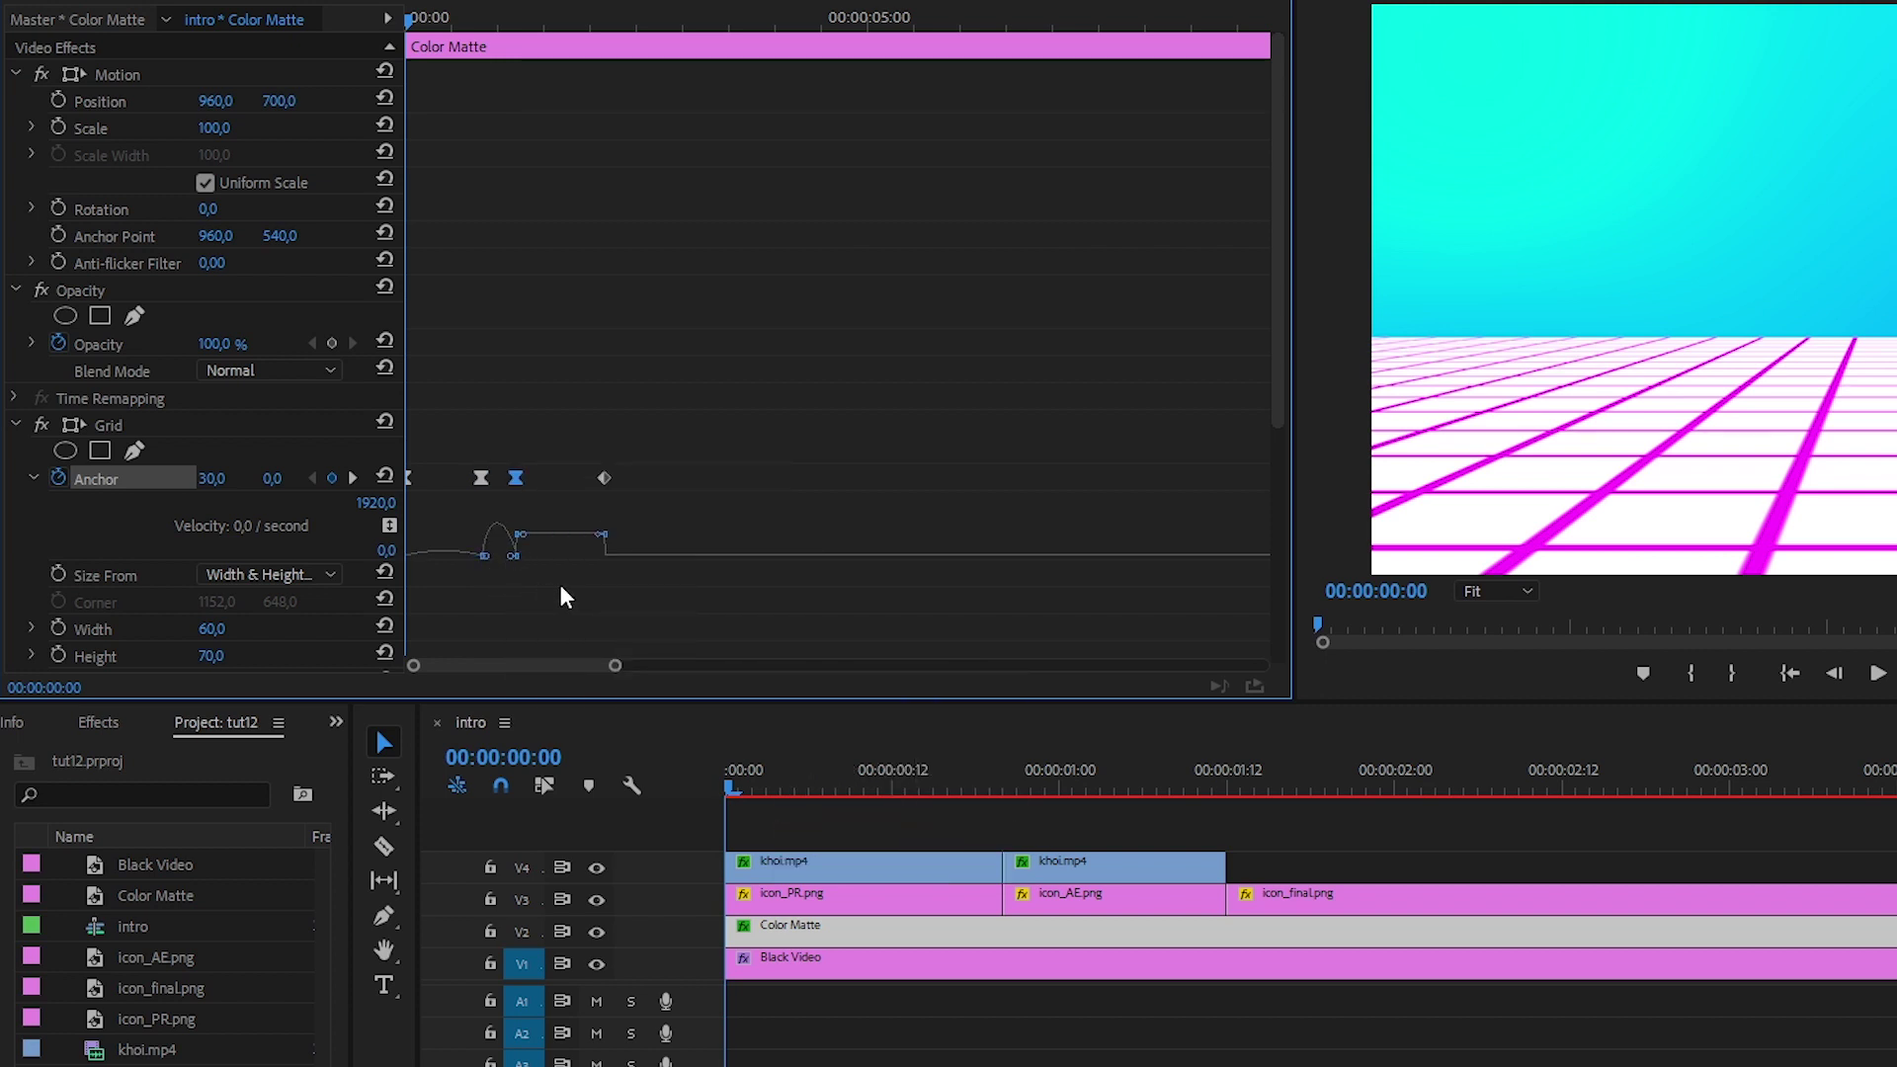
Step: Apply Ease In to the last Grid anchor keyframe and smooth the velocity curve at the second and third keyframes
left_click_drag(520, 534, 539, 558)
right_click(604, 478)
left_click(919, 838)
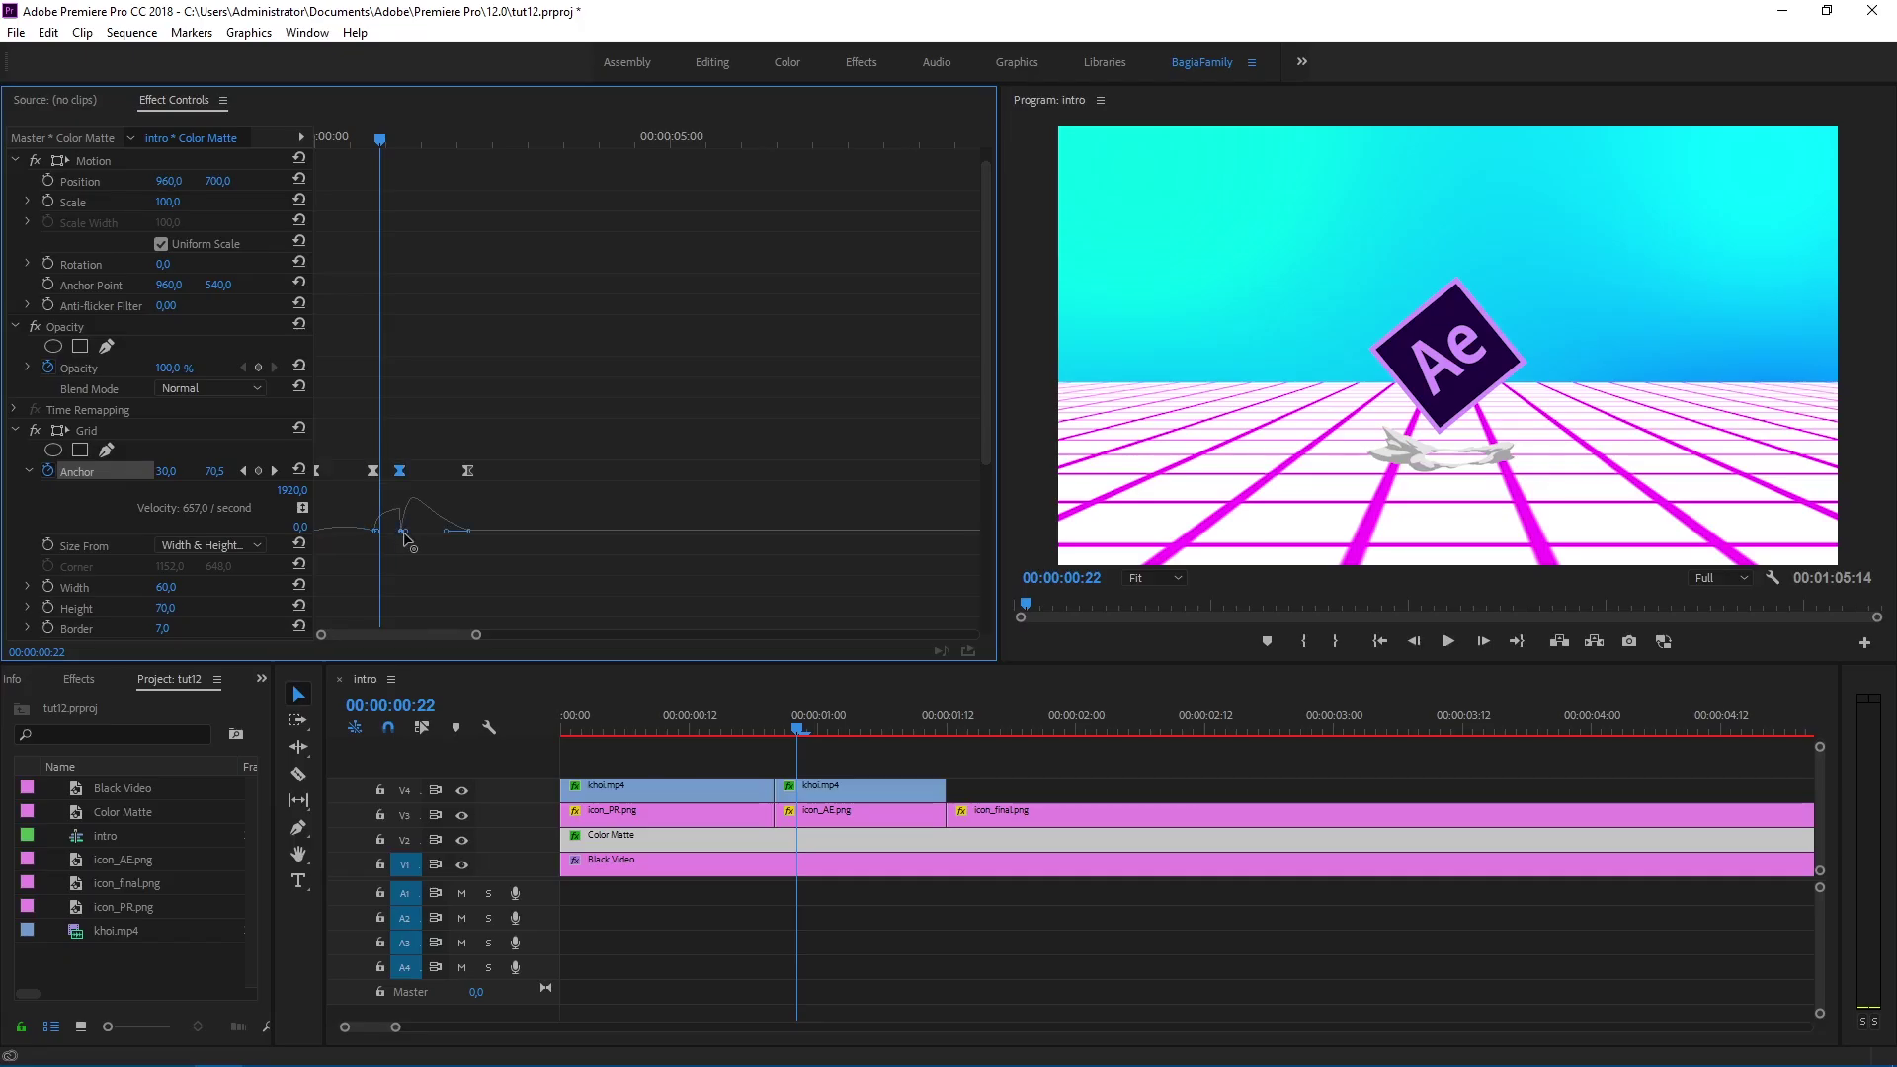
left_click_drag(376, 532, 384, 536)
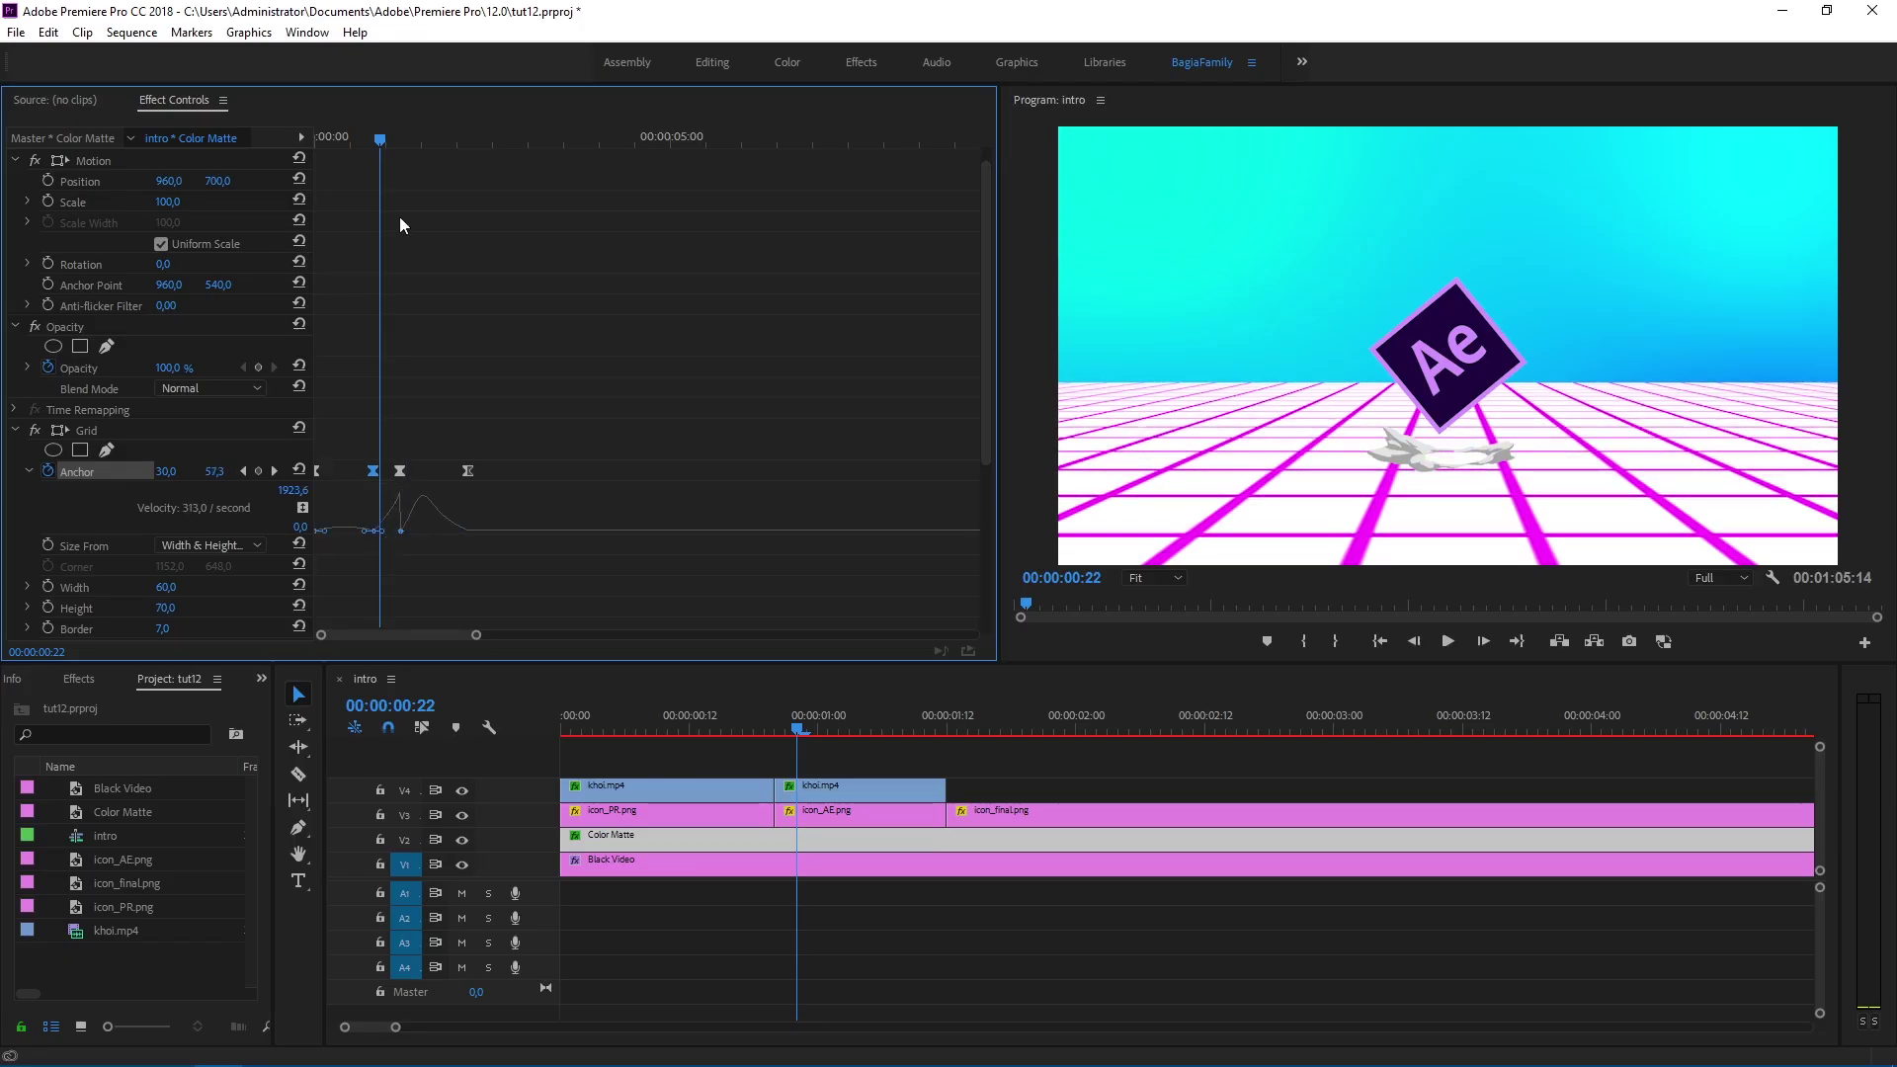
left_click_drag(380, 139, 470, 144)
Step: Import the video Đổi Intro mới choa lóa chiên nghiệp_1080p.mp4 from the intro_animate folder
key("ctrl+i")
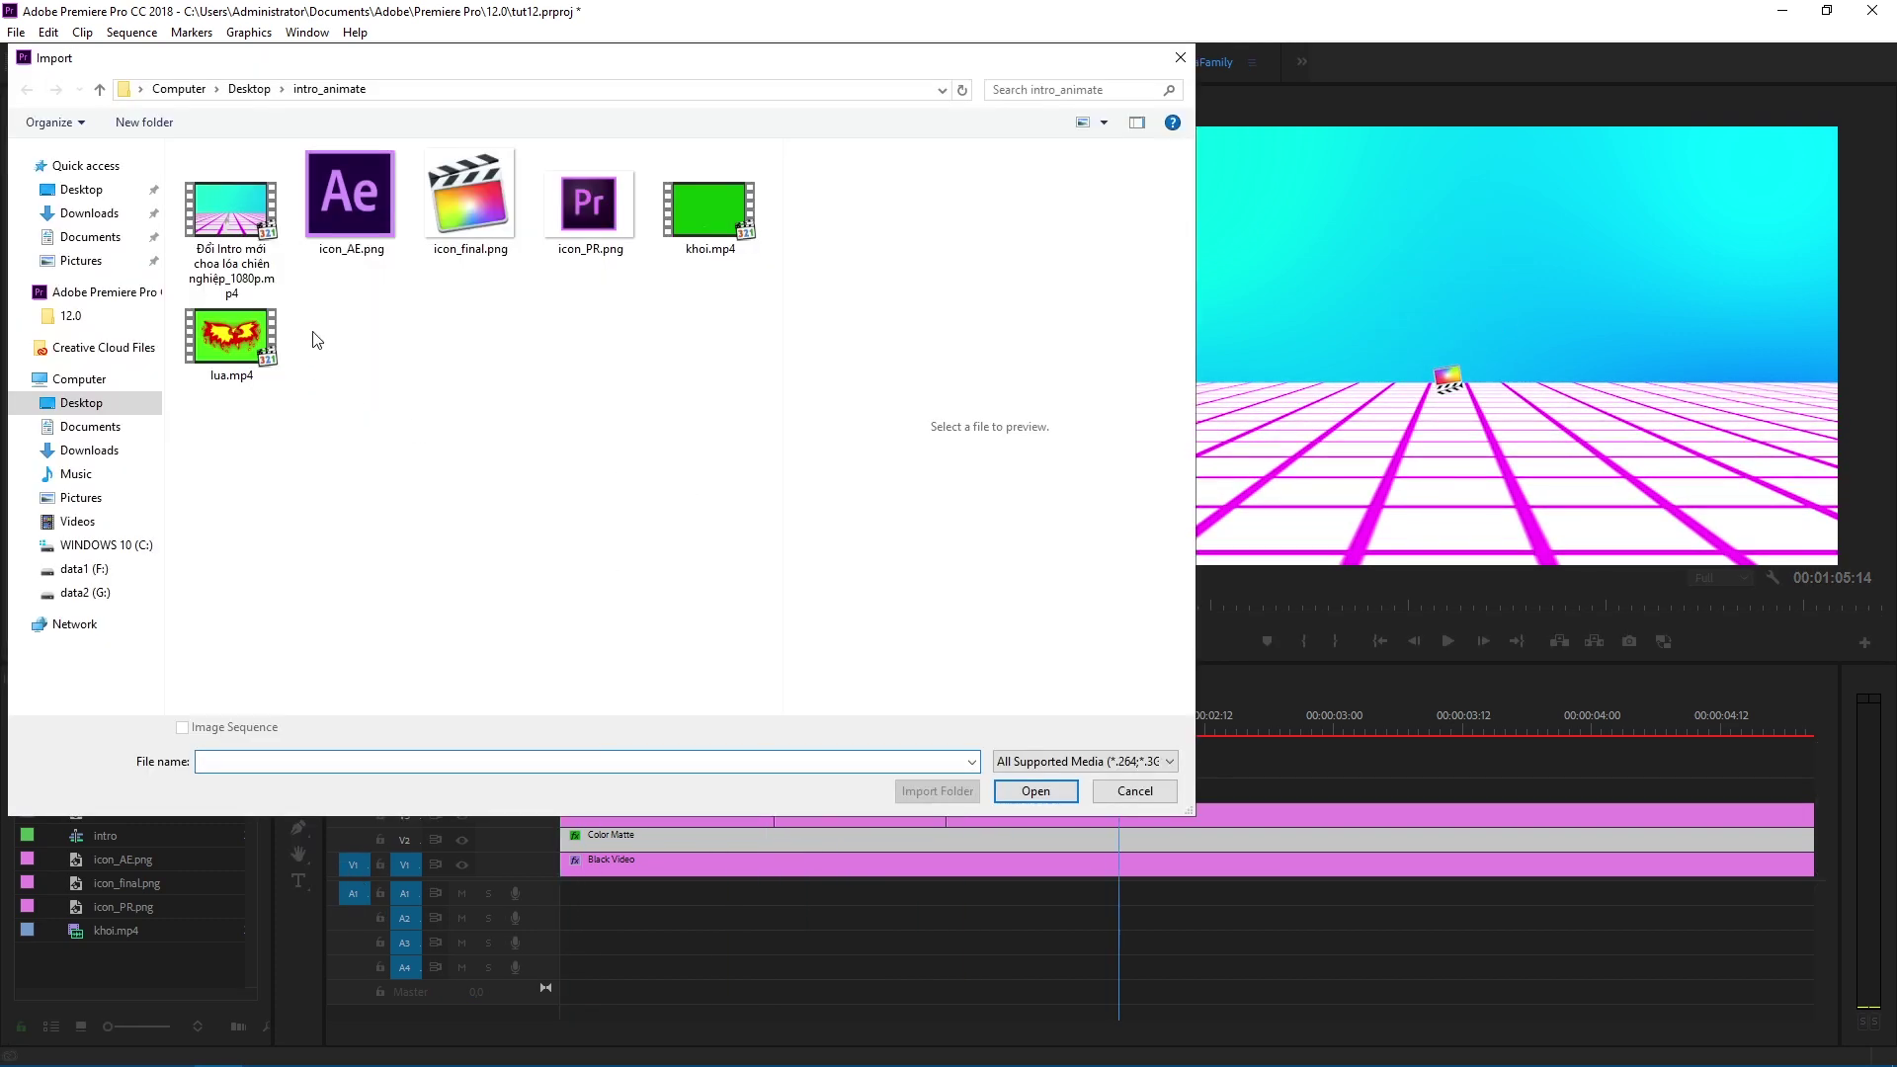
left_click(230, 209)
left_click(1035, 791)
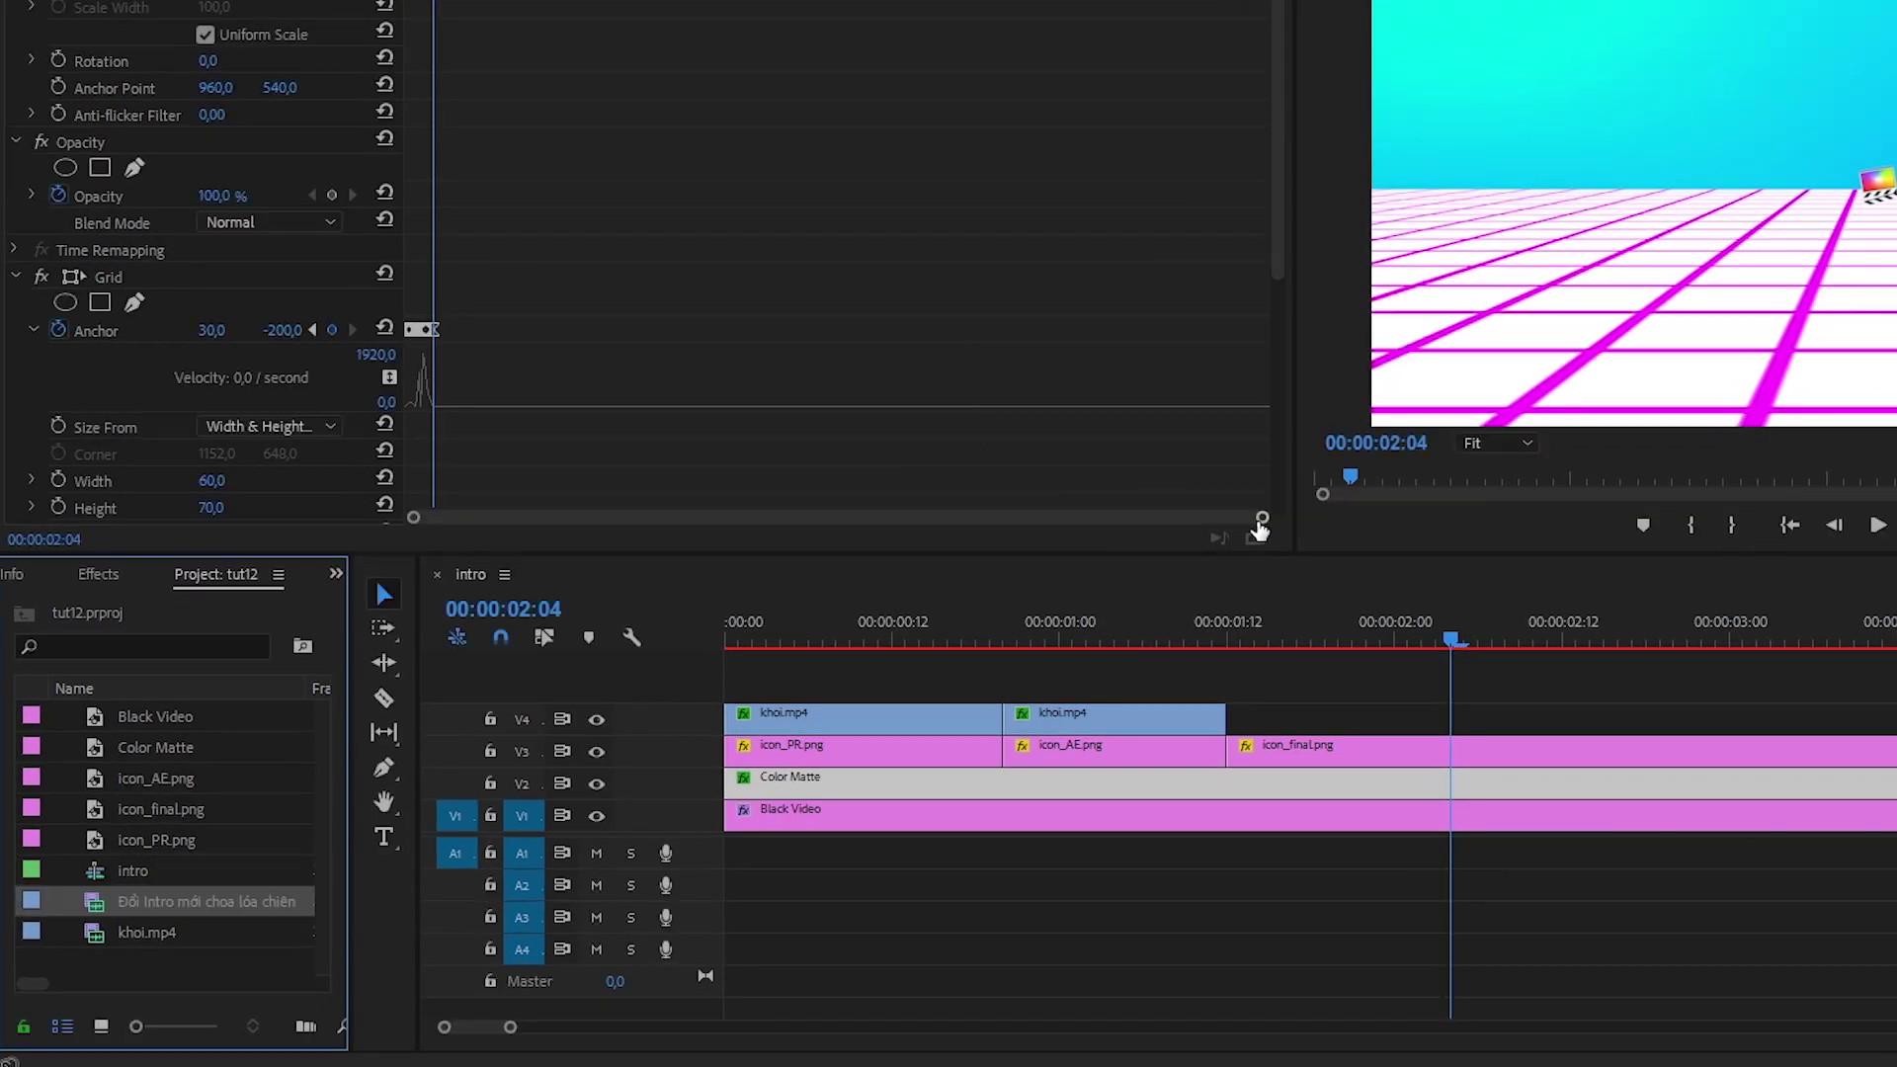
left_click_drag(1261, 518, 893, 526)
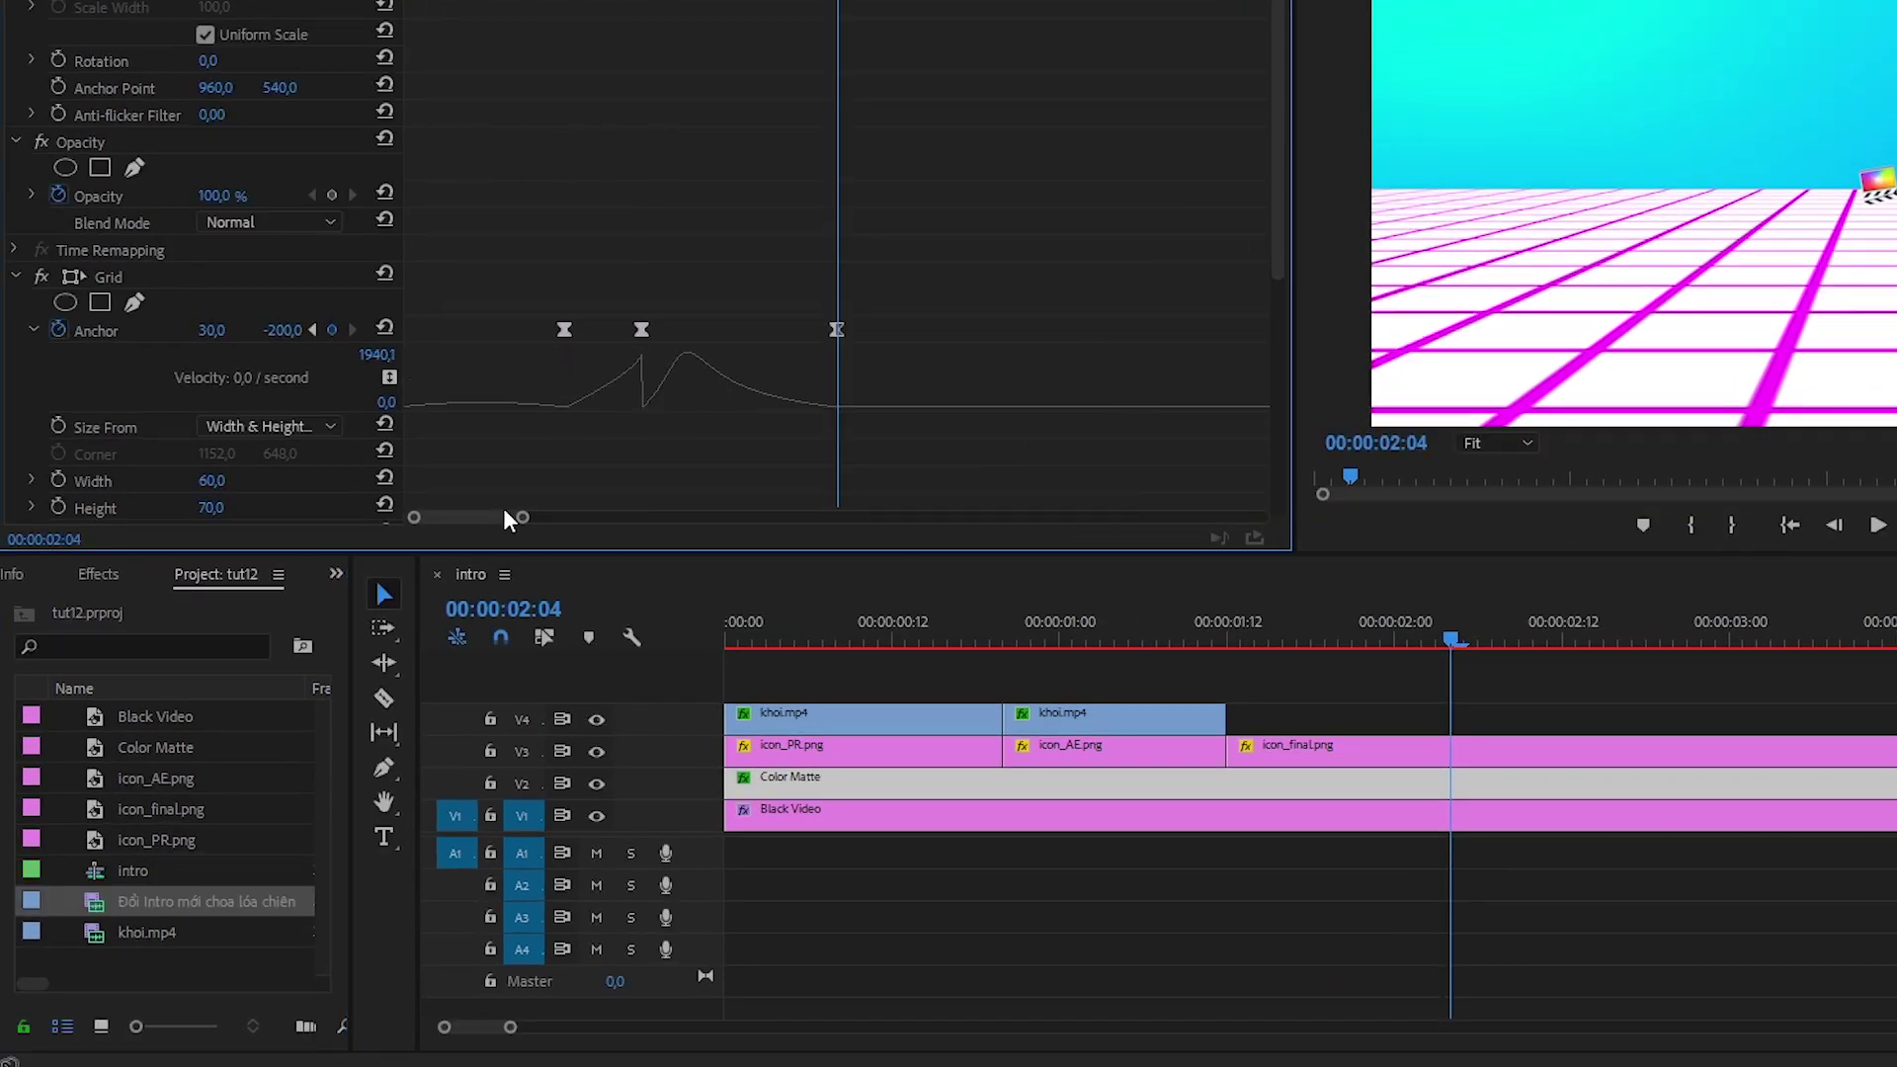
left_click_drag(503, 517, 440, 528)
Step: Place only the audio of the imported intro video on track A1 at the start of the sequence
double_click(87, 904)
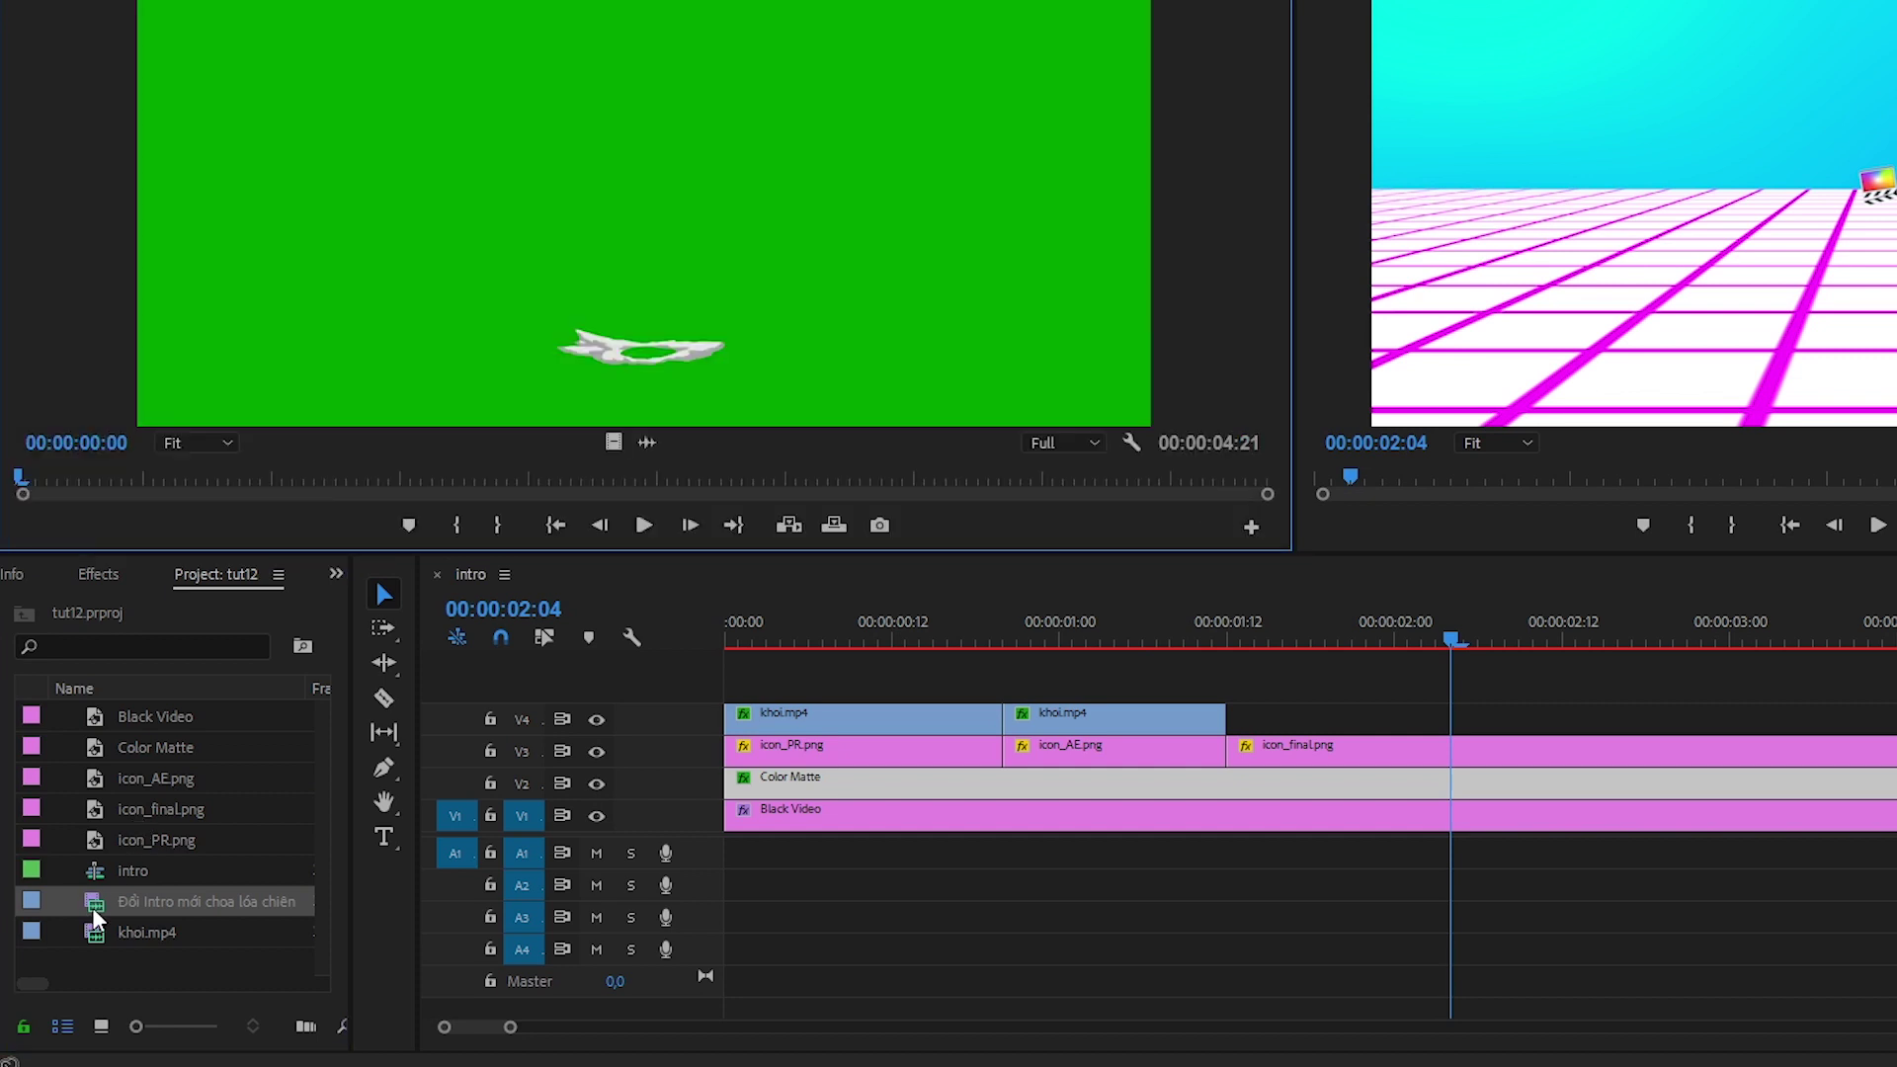
left_click_drag(474, 434, 855, 790)
left_click_drag(787, 875, 736, 854)
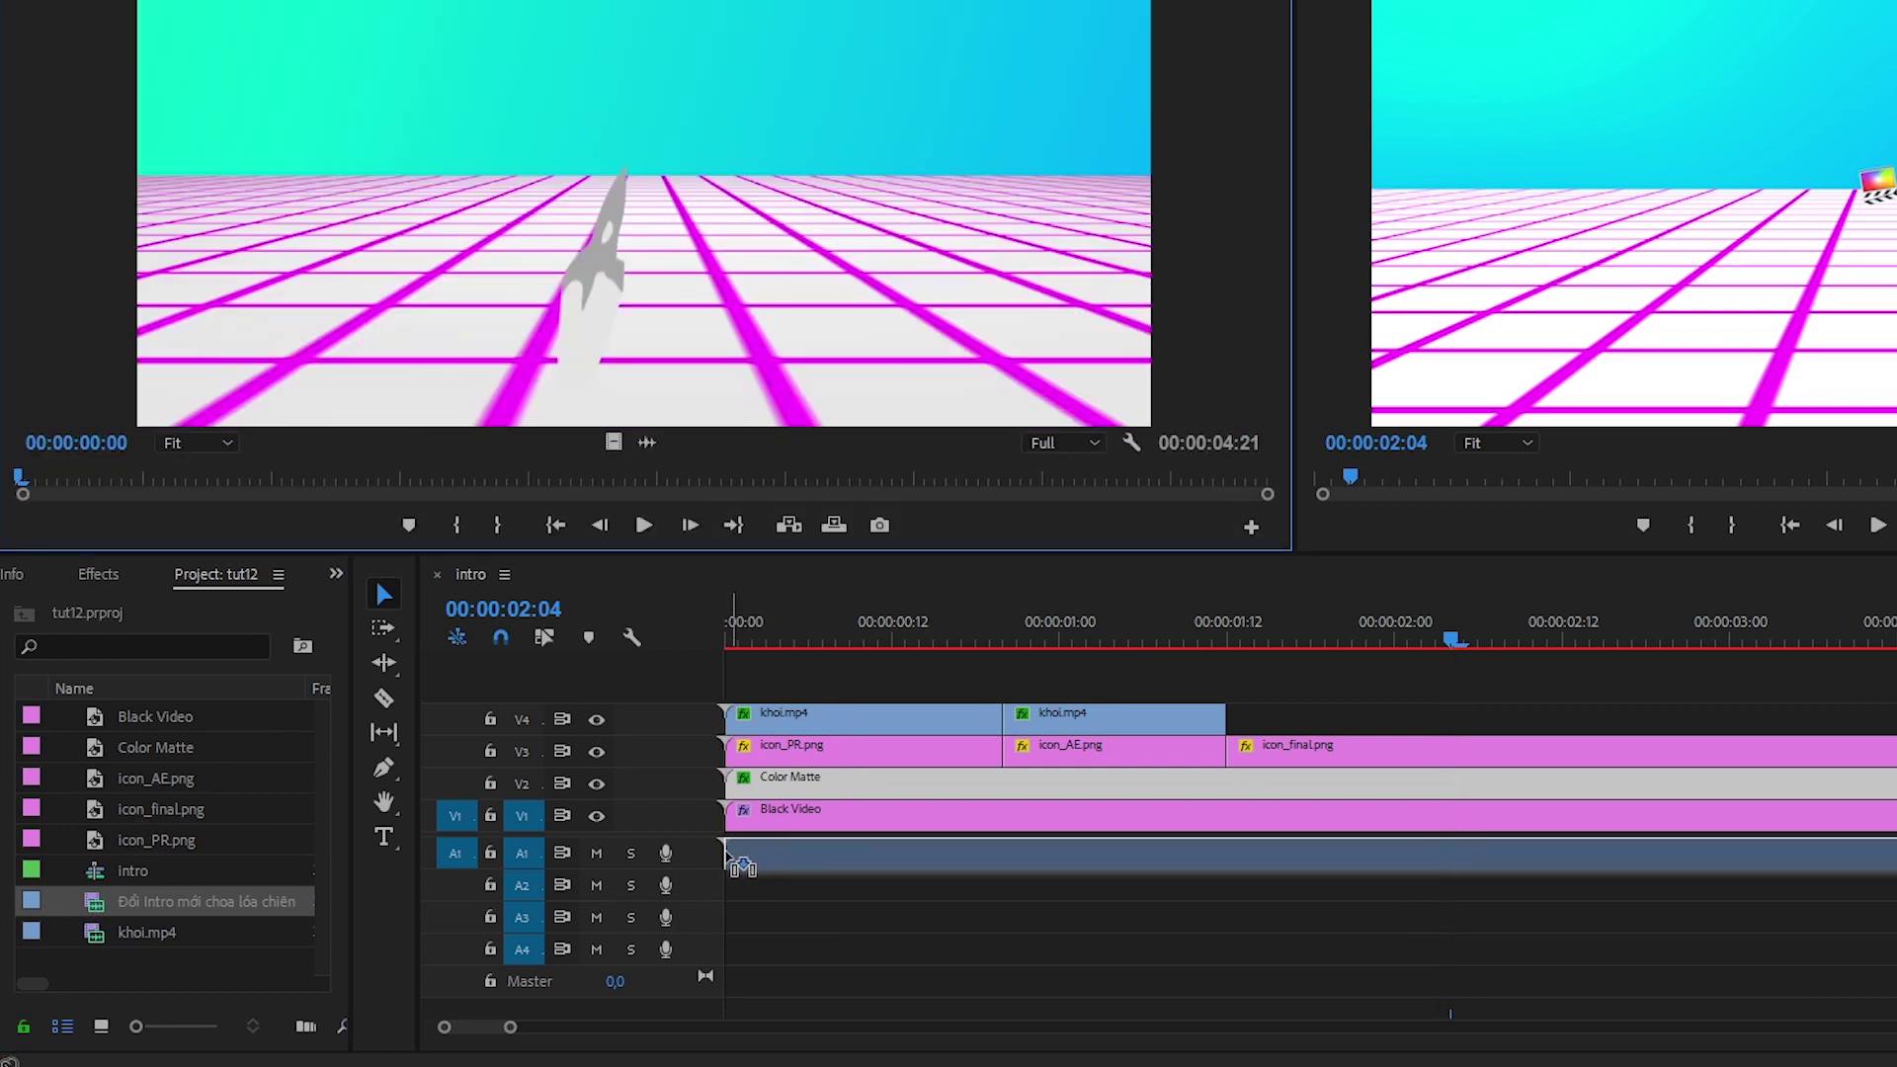
Step: Adjust the gain of the audio clip on track A1 by 5 dB
right_click(850, 854)
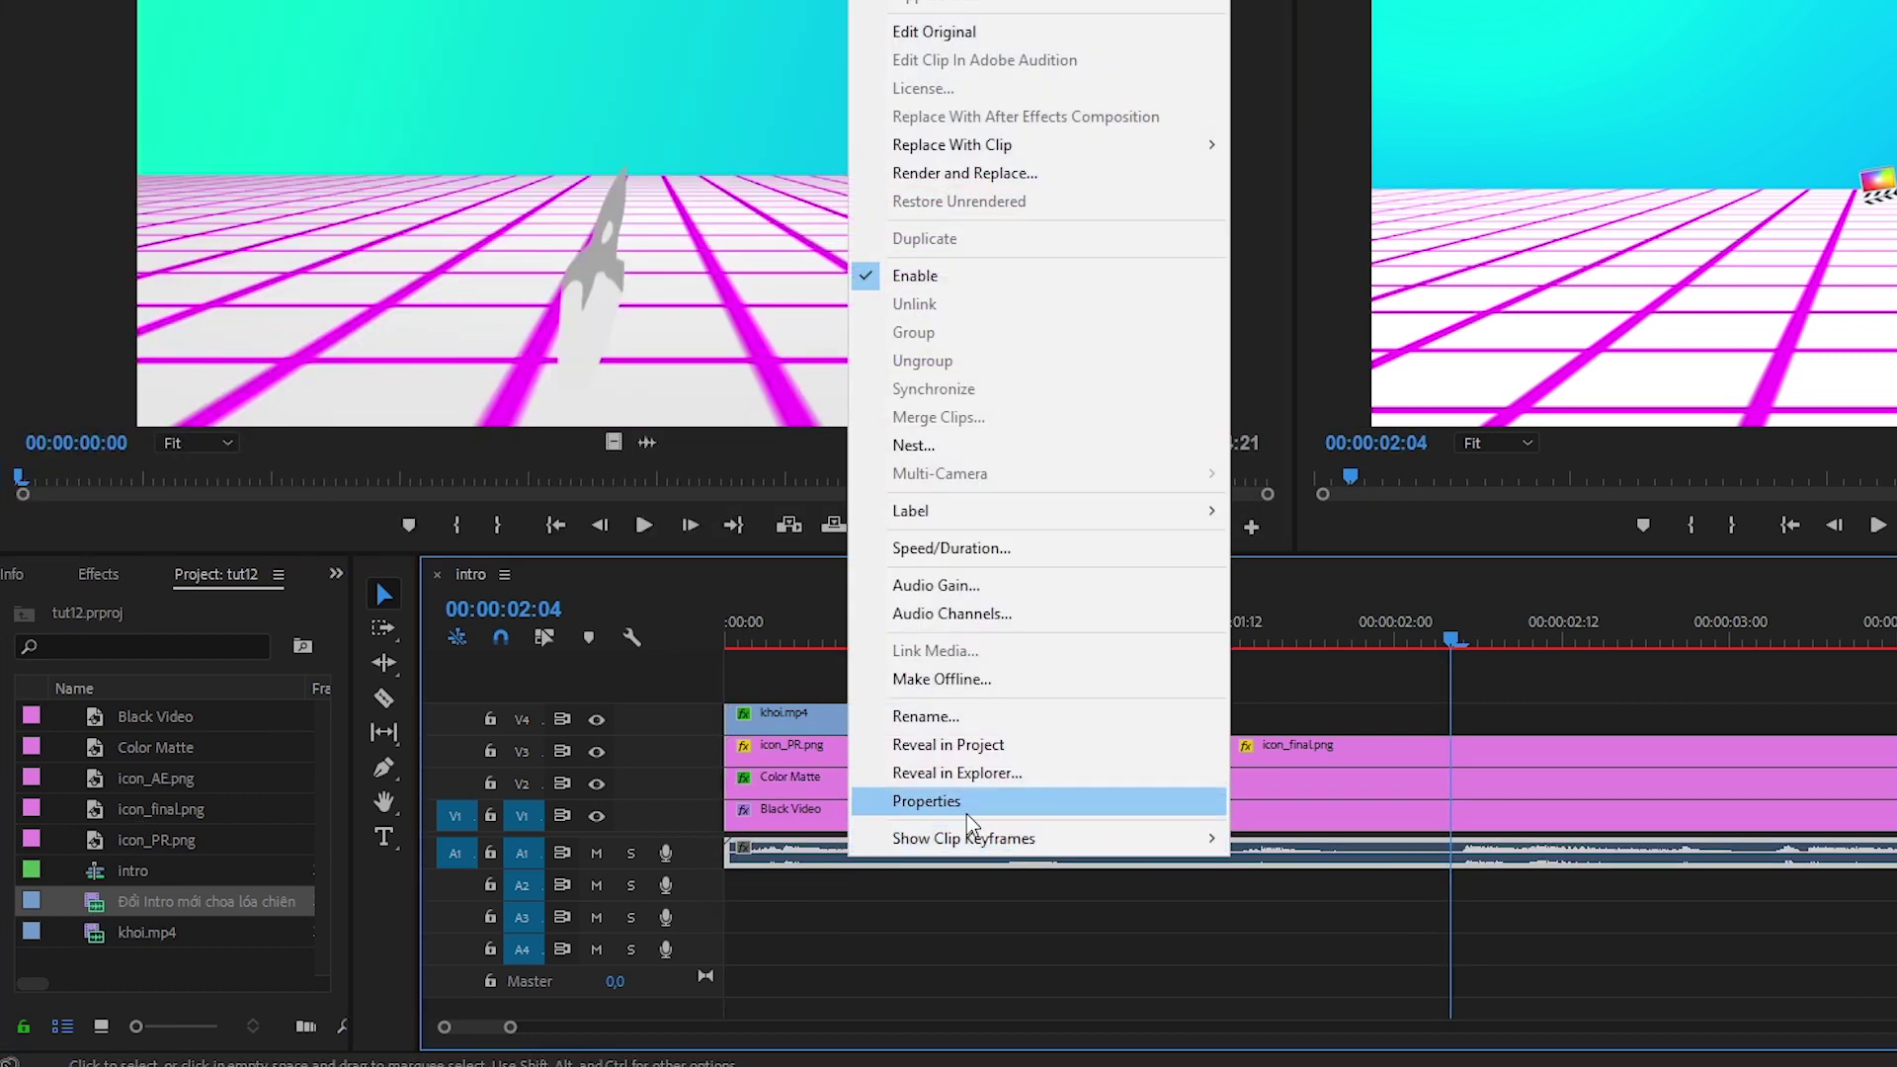
left_click(1016, 587)
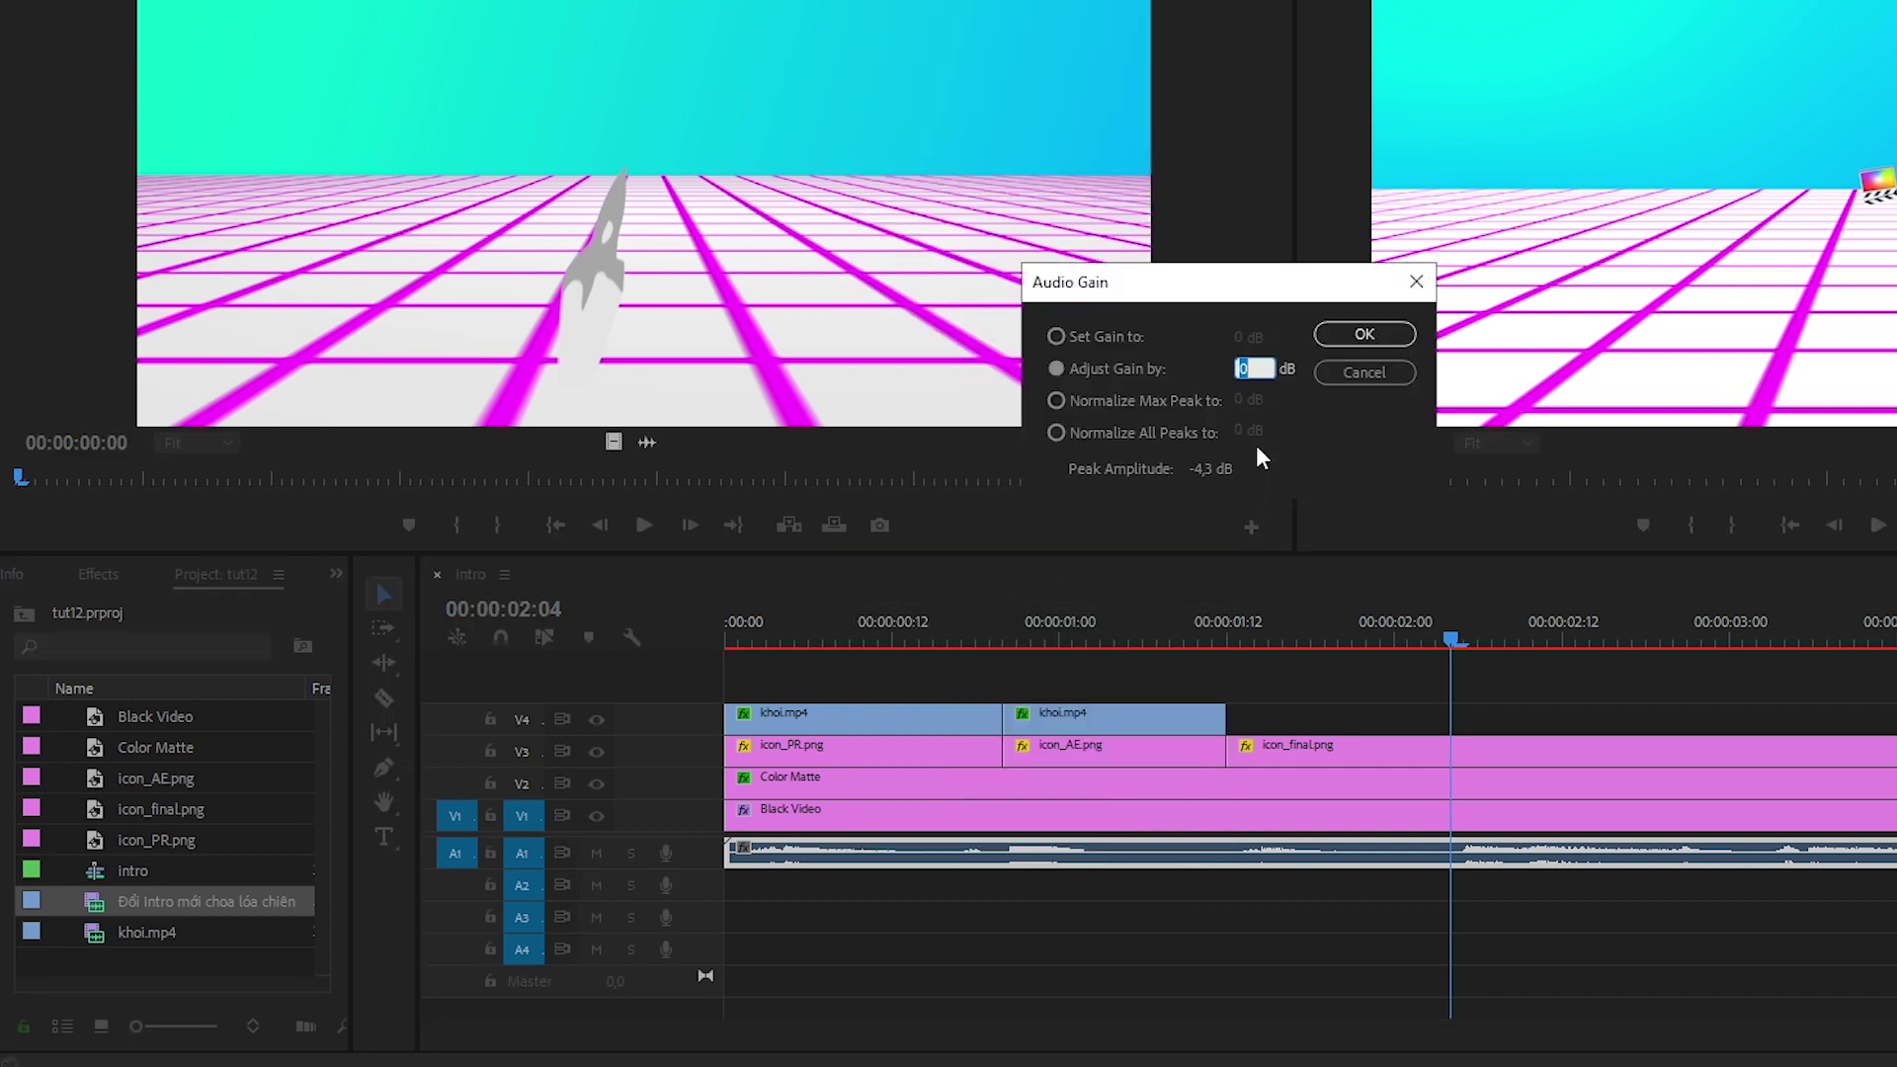
type("5")
key("Return")
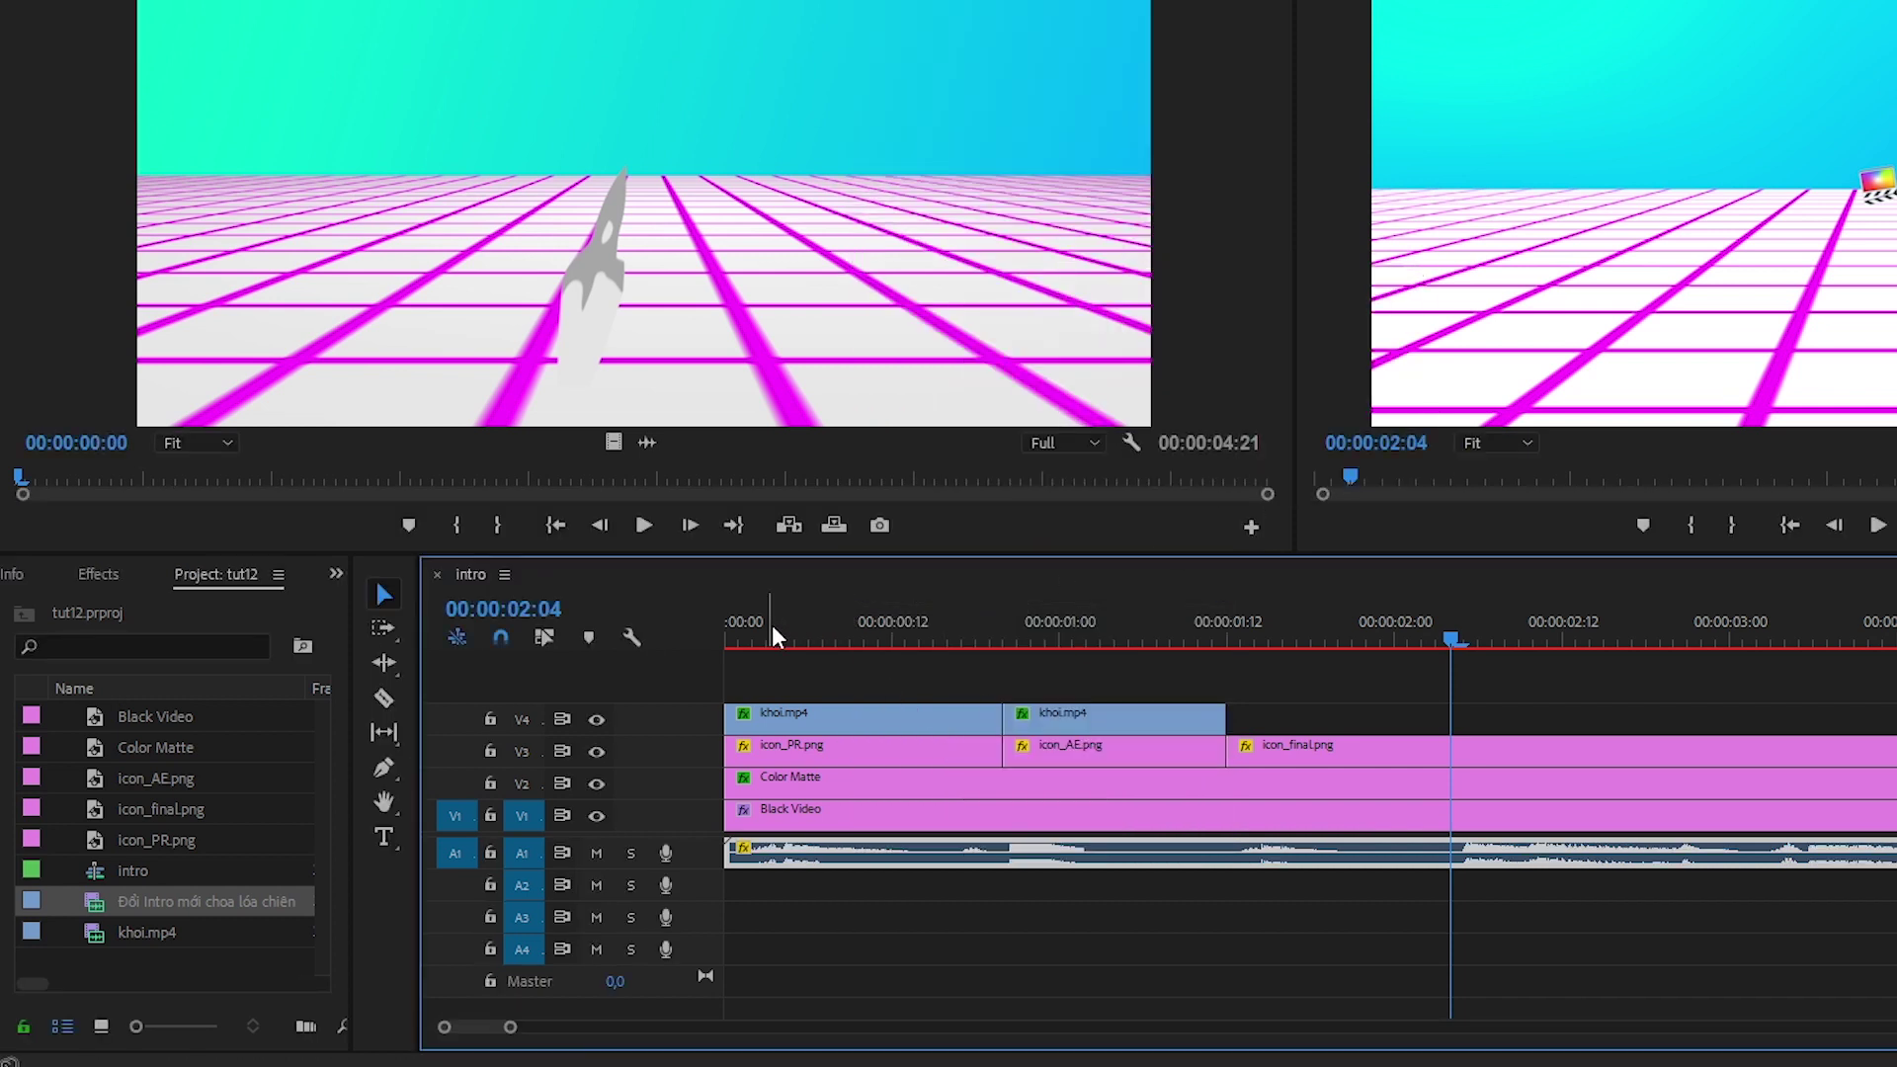
left_click_drag(772, 626, 679, 646)
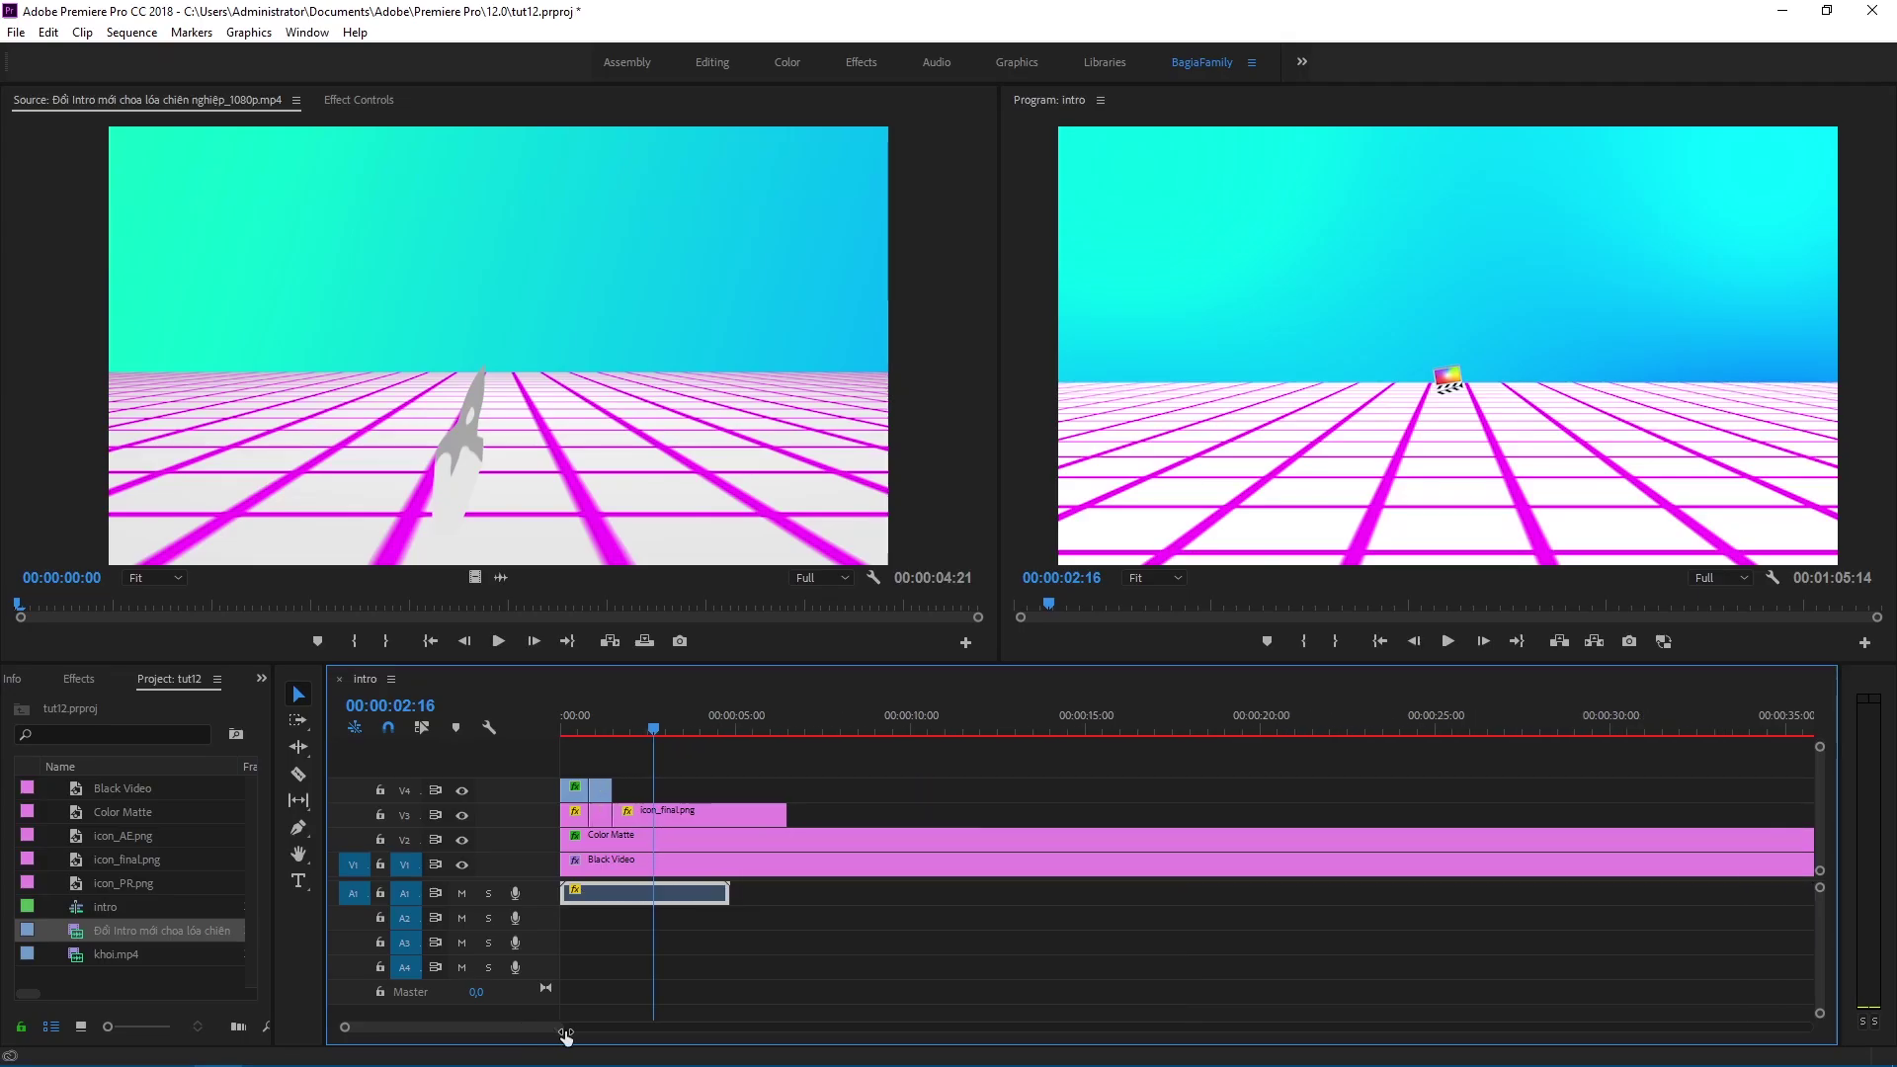
Step: Cut the video clips near the end of the audio on A1 and delete the excess beyond the cut
left_click_drag(745, 731, 733, 742)
left_click_drag(1018, 930, 998, 988)
key("ctrl+k")
key("Delete")
left_click_drag(600, 729, 535, 729)
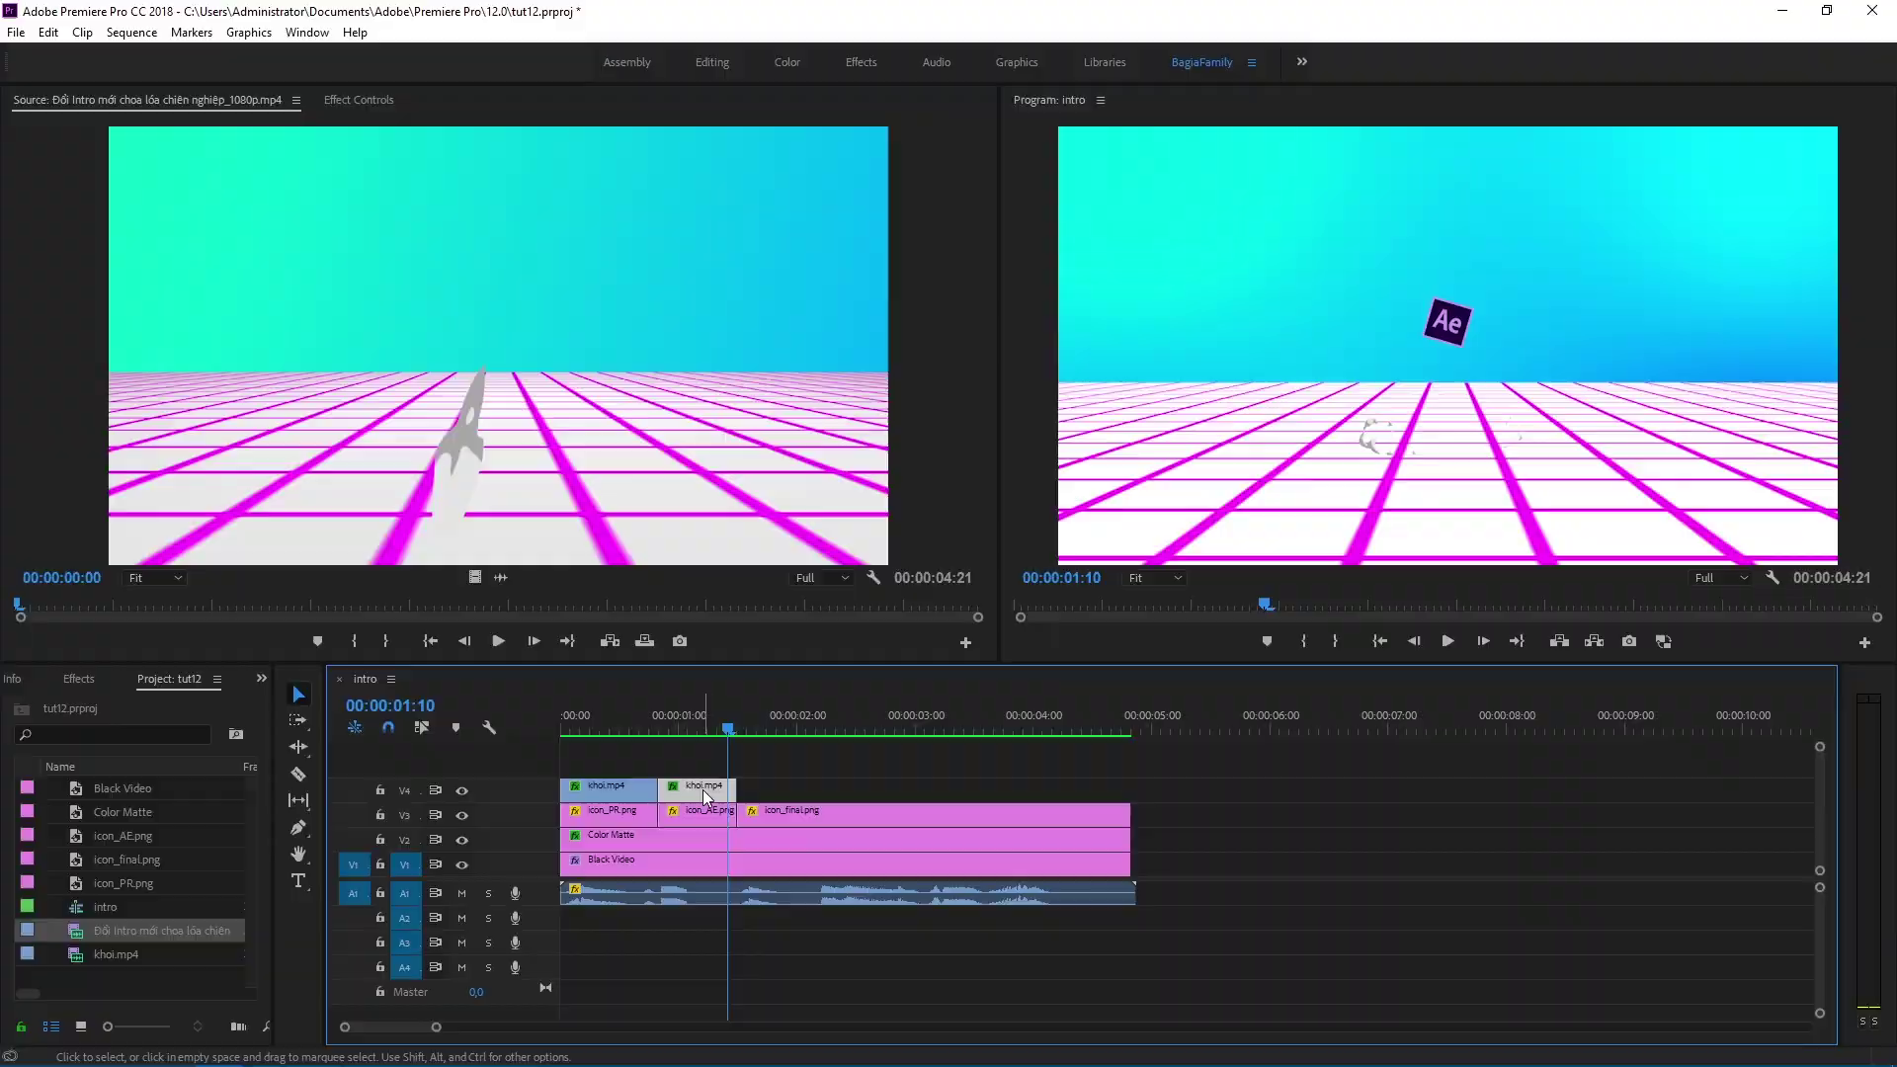
Step: Duplicate the second khoi.mp4 smoke clip on V4 so the copy starts with icon_final.png
left_click_drag(706, 789, 817, 789)
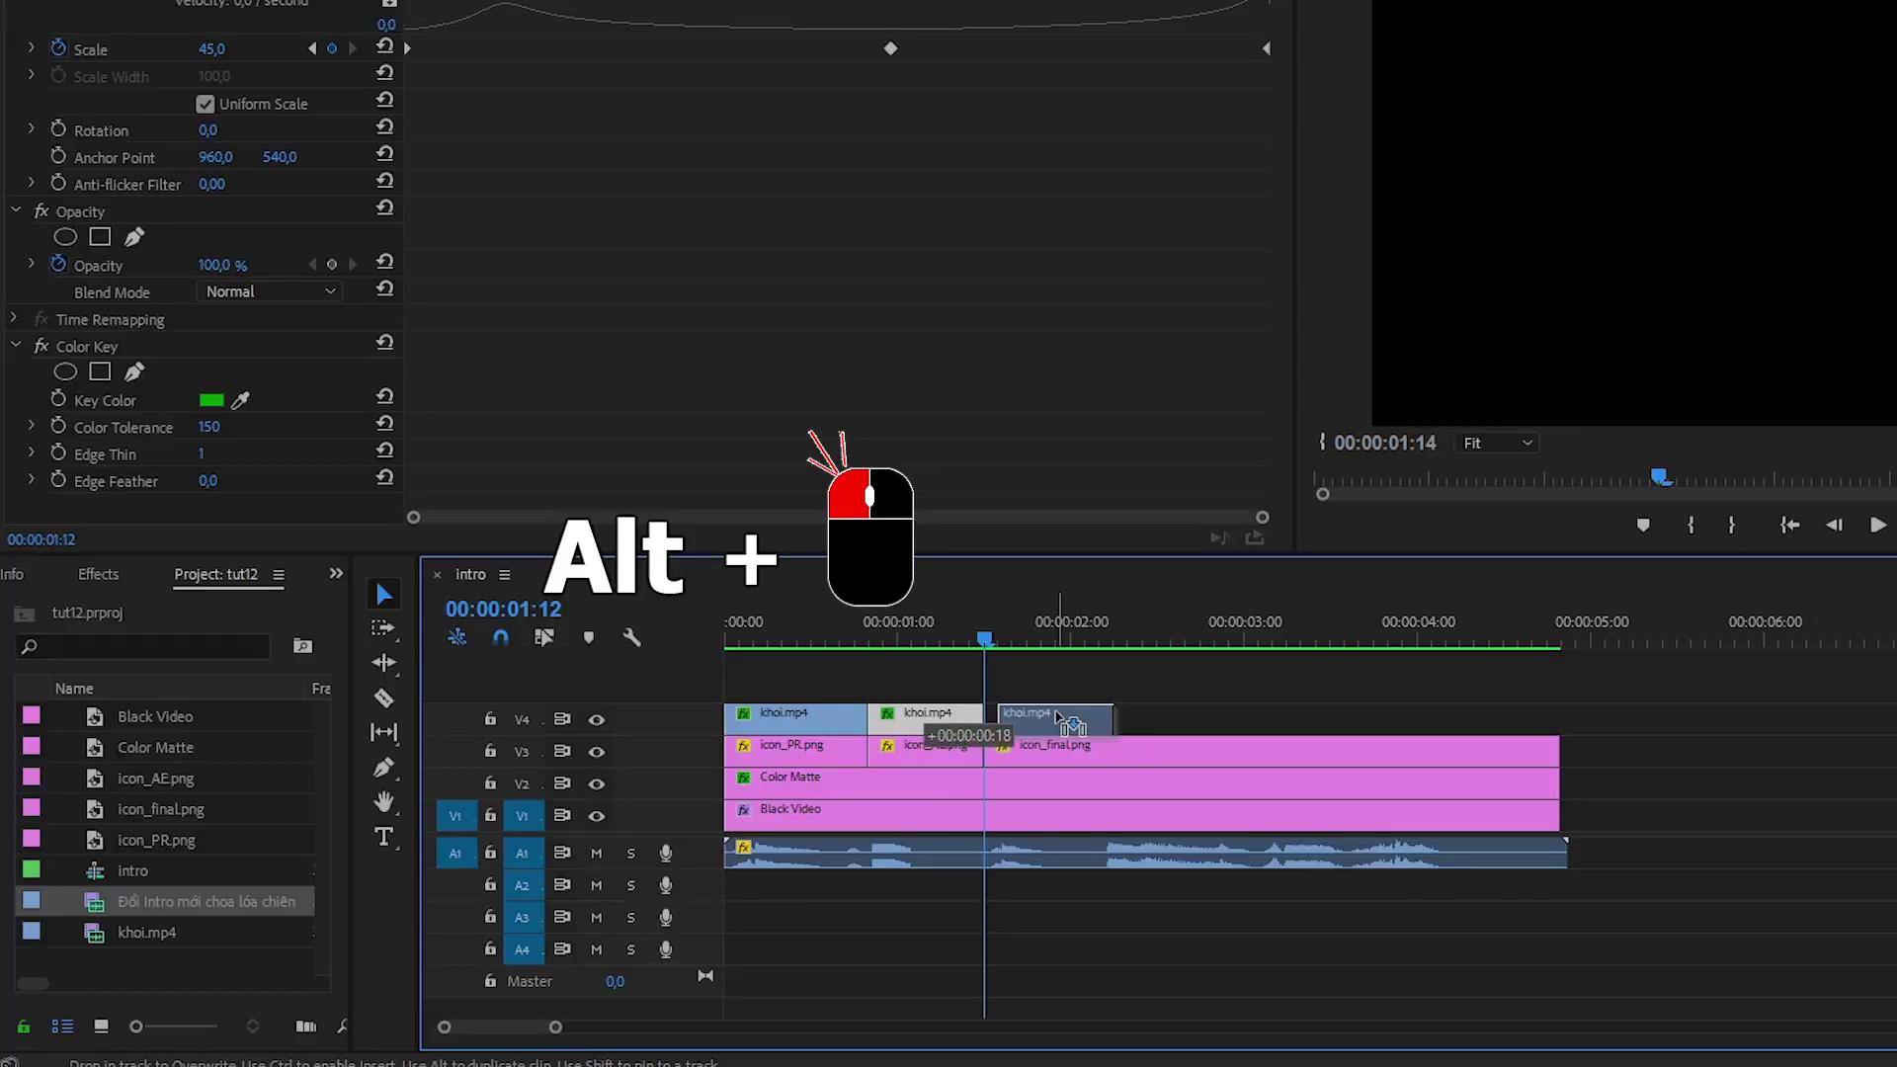
left_click_drag(1057, 716, 1043, 716)
left_click(996, 640)
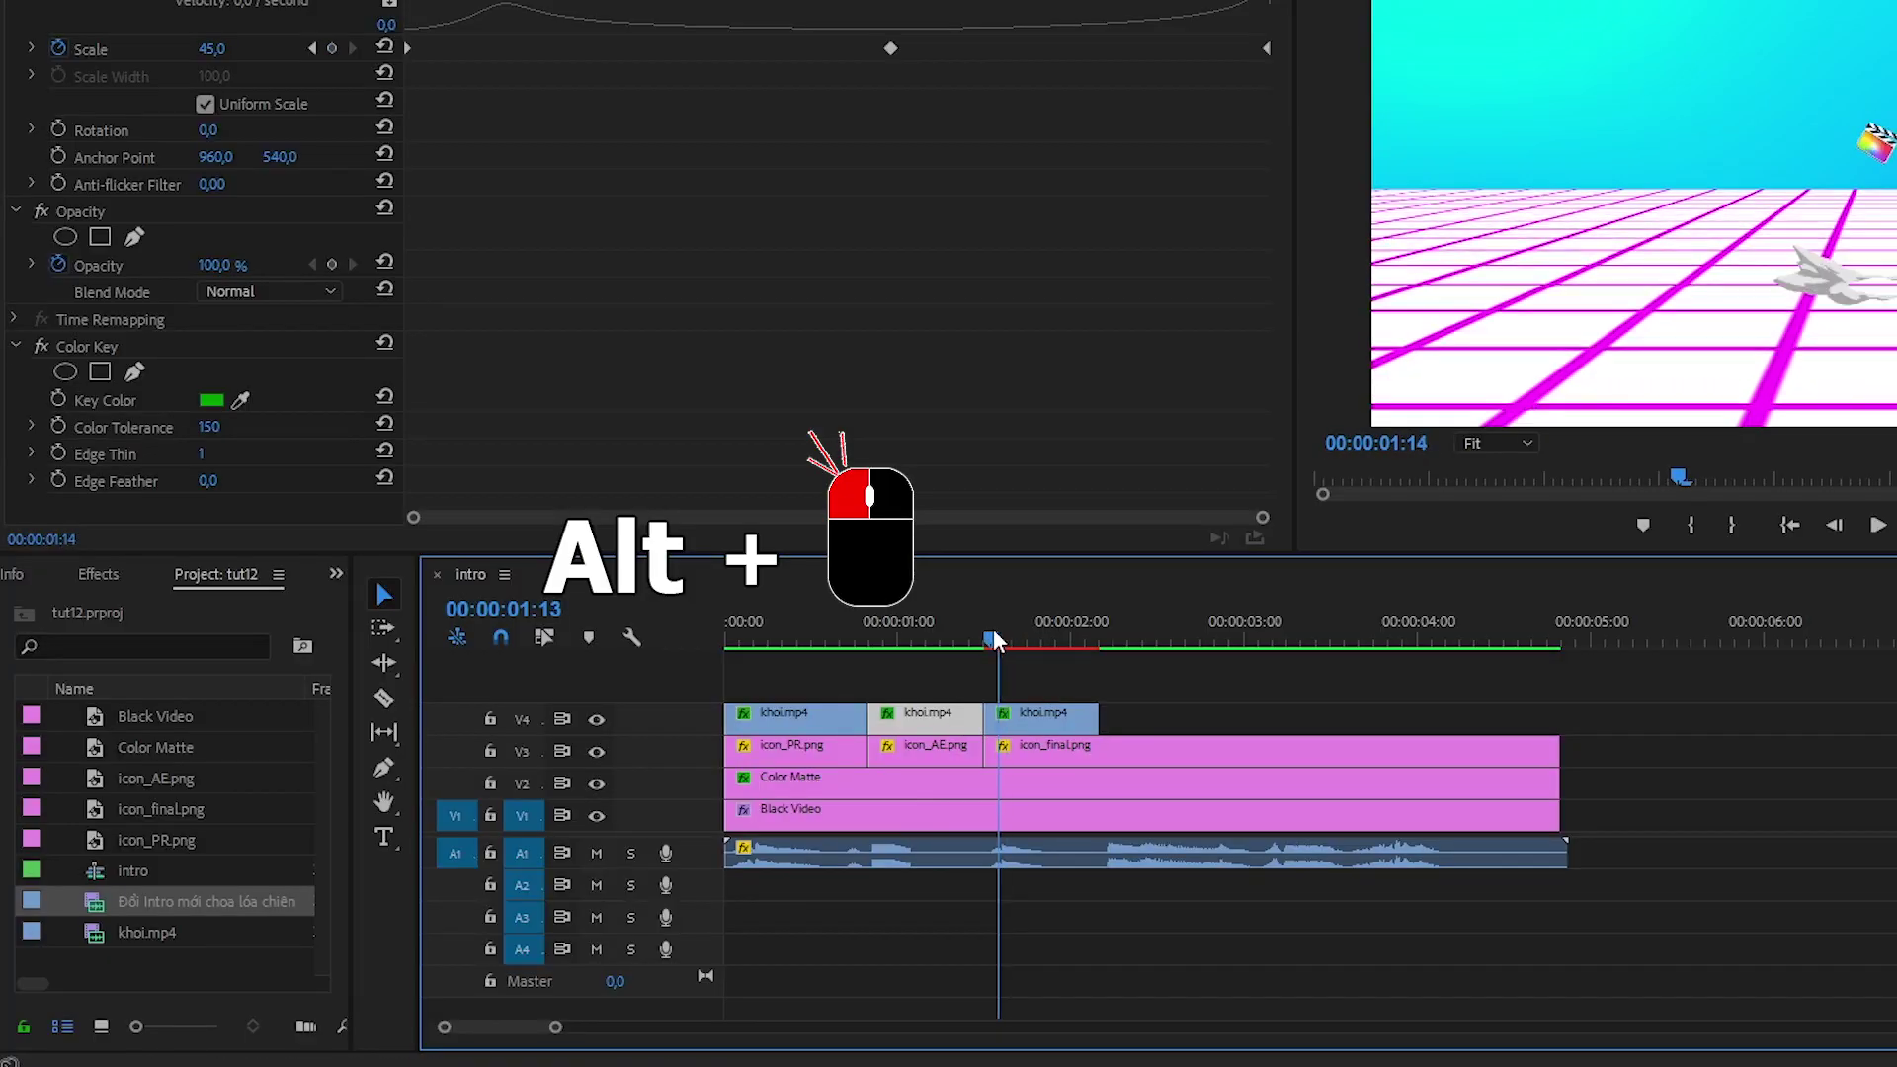
mouse_move(993, 632)
left_mouse_down()
mouse_move(958, 632)
mouse_move(996, 633)
left_mouse_up()
Step: Remove the Position and Scale keyframes and their animation from the copied smoke clip
left_click(1041, 716)
left_click(243, 201)
left_click_drag(217, 201, 162, 201)
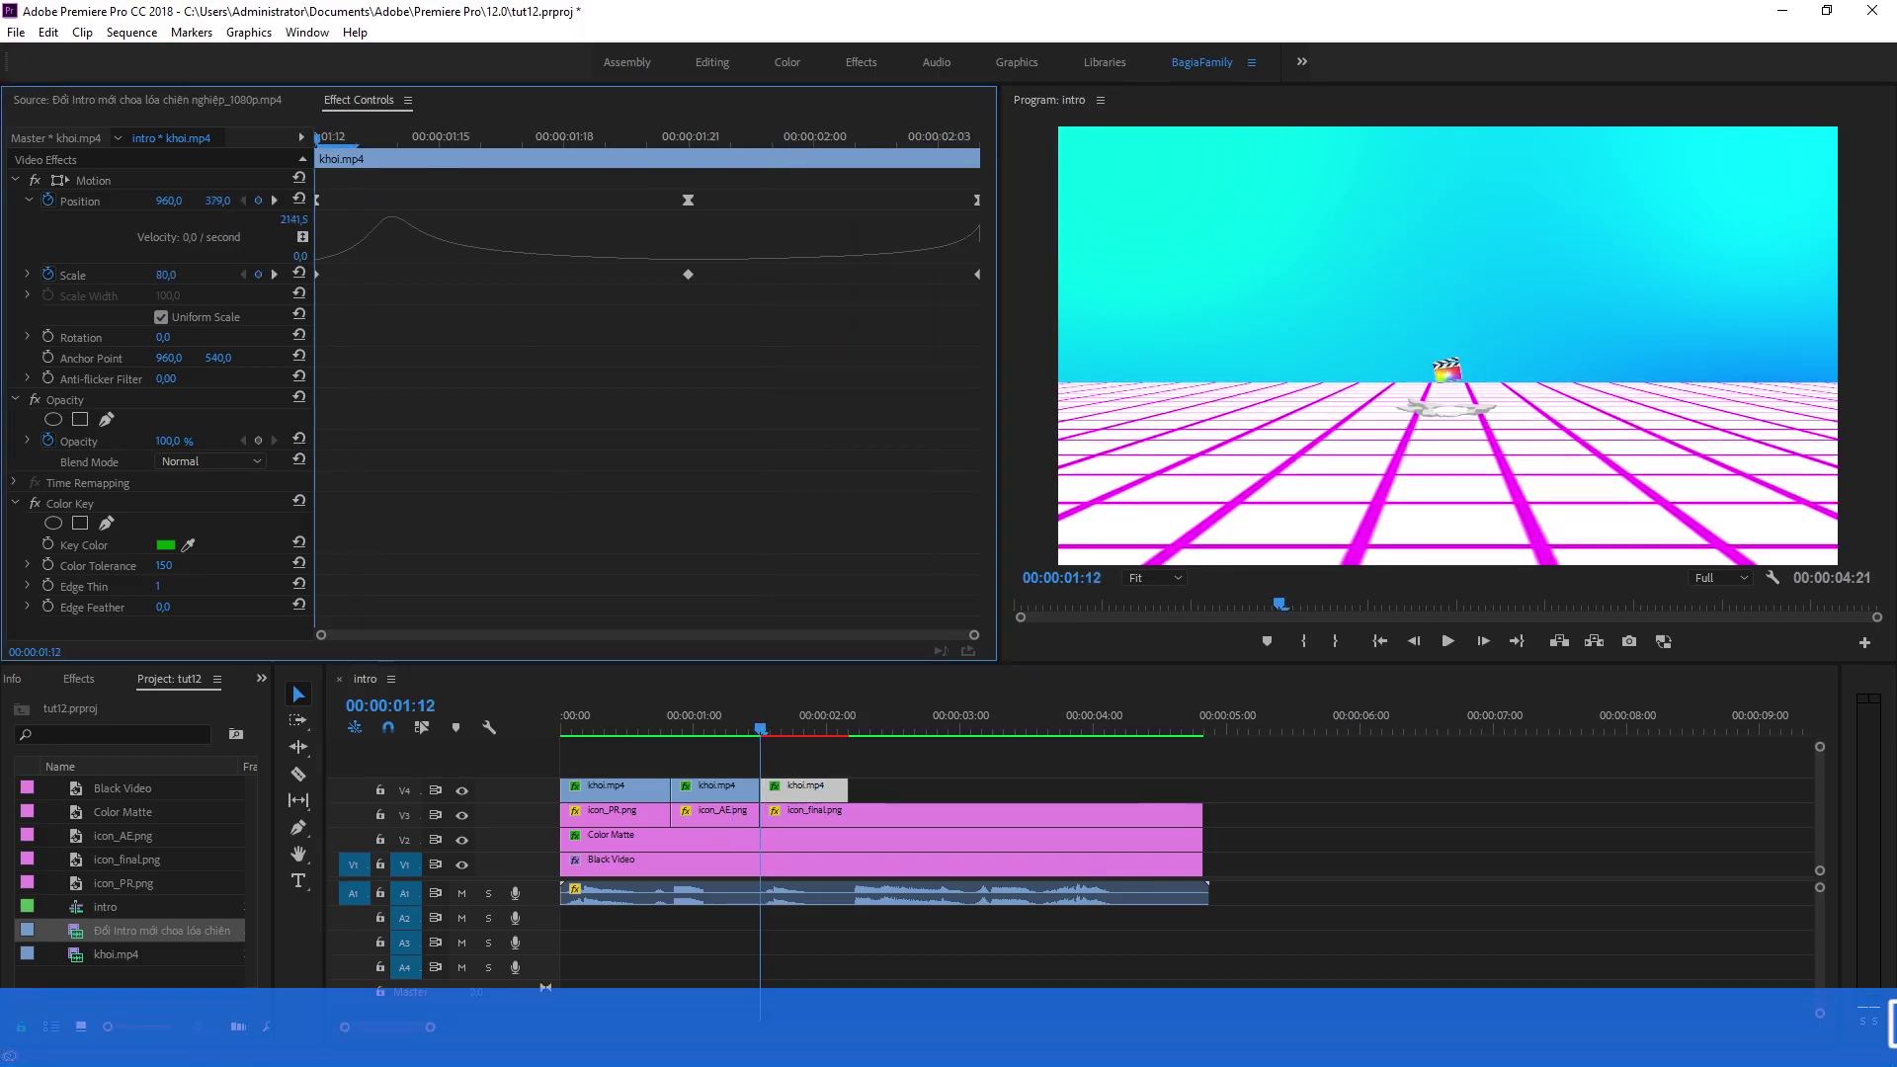
left_click(688, 200)
key("Delete")
left_click(977, 200)
key("Delete")
mouse_move(319, 140)
left_mouse_down()
mouse_move(637, 140)
mouse_move(315, 141)
mouse_move(710, 178)
mouse_move(529, 140)
mouse_move(317, 140)
left_mouse_up()
left_click(81, 200)
key("Delete")
left_click(48, 220)
key("Return")
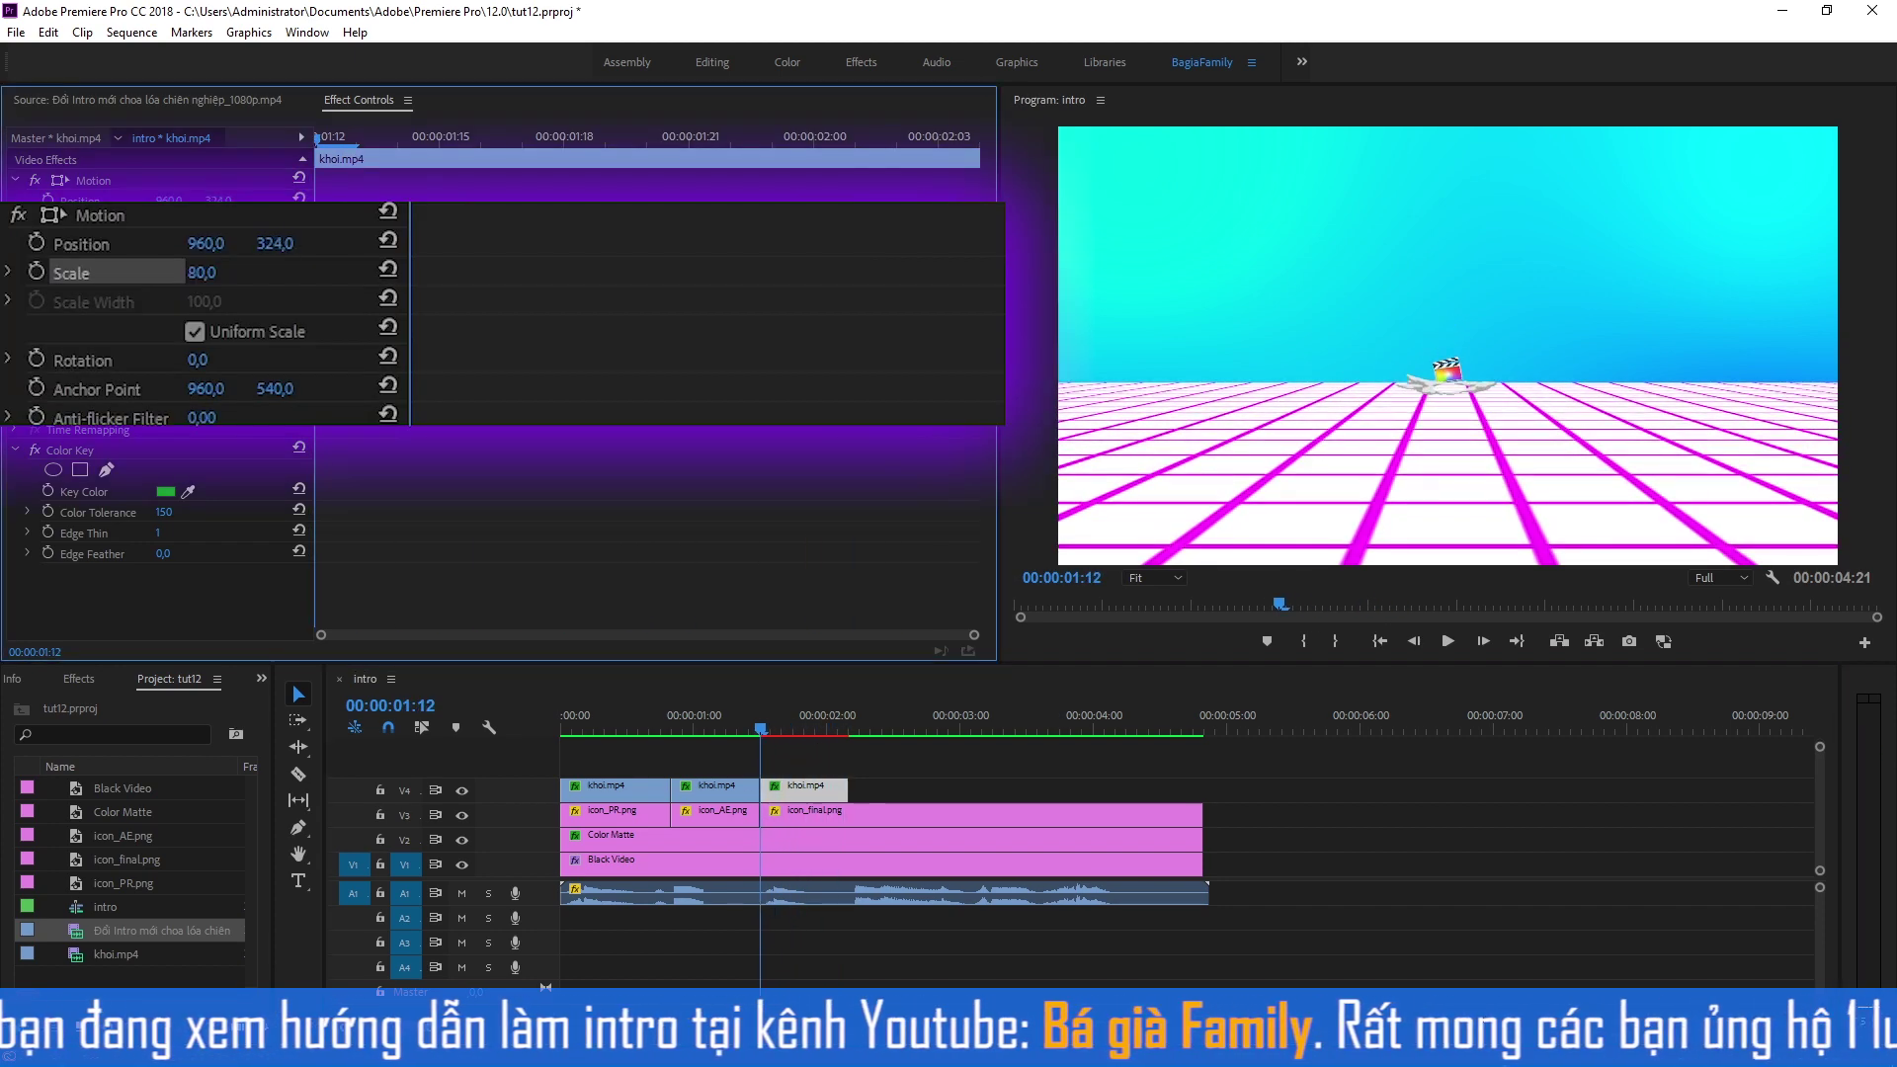
Step: Set the copied smoke clip's vertical Position to 350 and start Position and Scale keyframes at 00:00:01:12
left_click_drag(274, 243, 302, 243)
left_click(275, 243)
type("350")
key("Return")
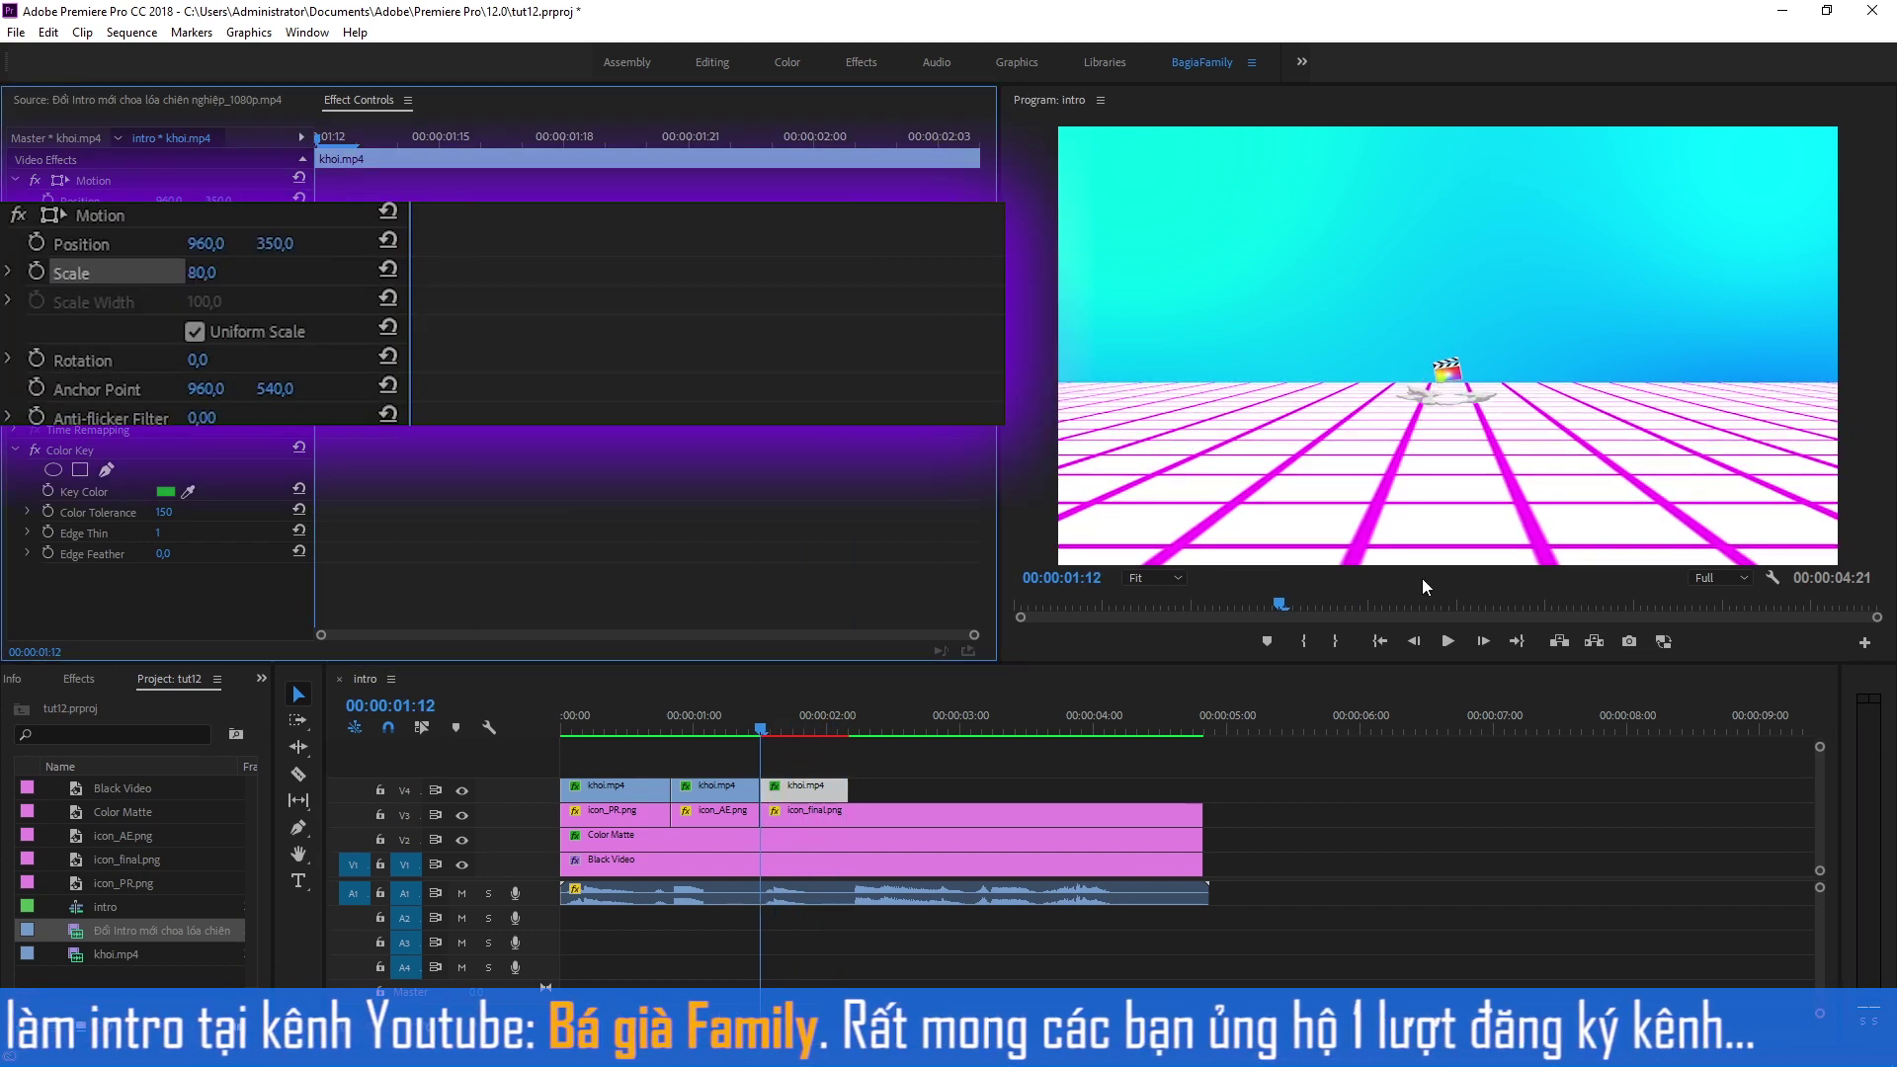
left_click(35, 243)
left_click(35, 273)
Step: Add a Scale keyframe of 65 to the copied smoke clip at about 00:00:01:18
left_click(1304, 605)
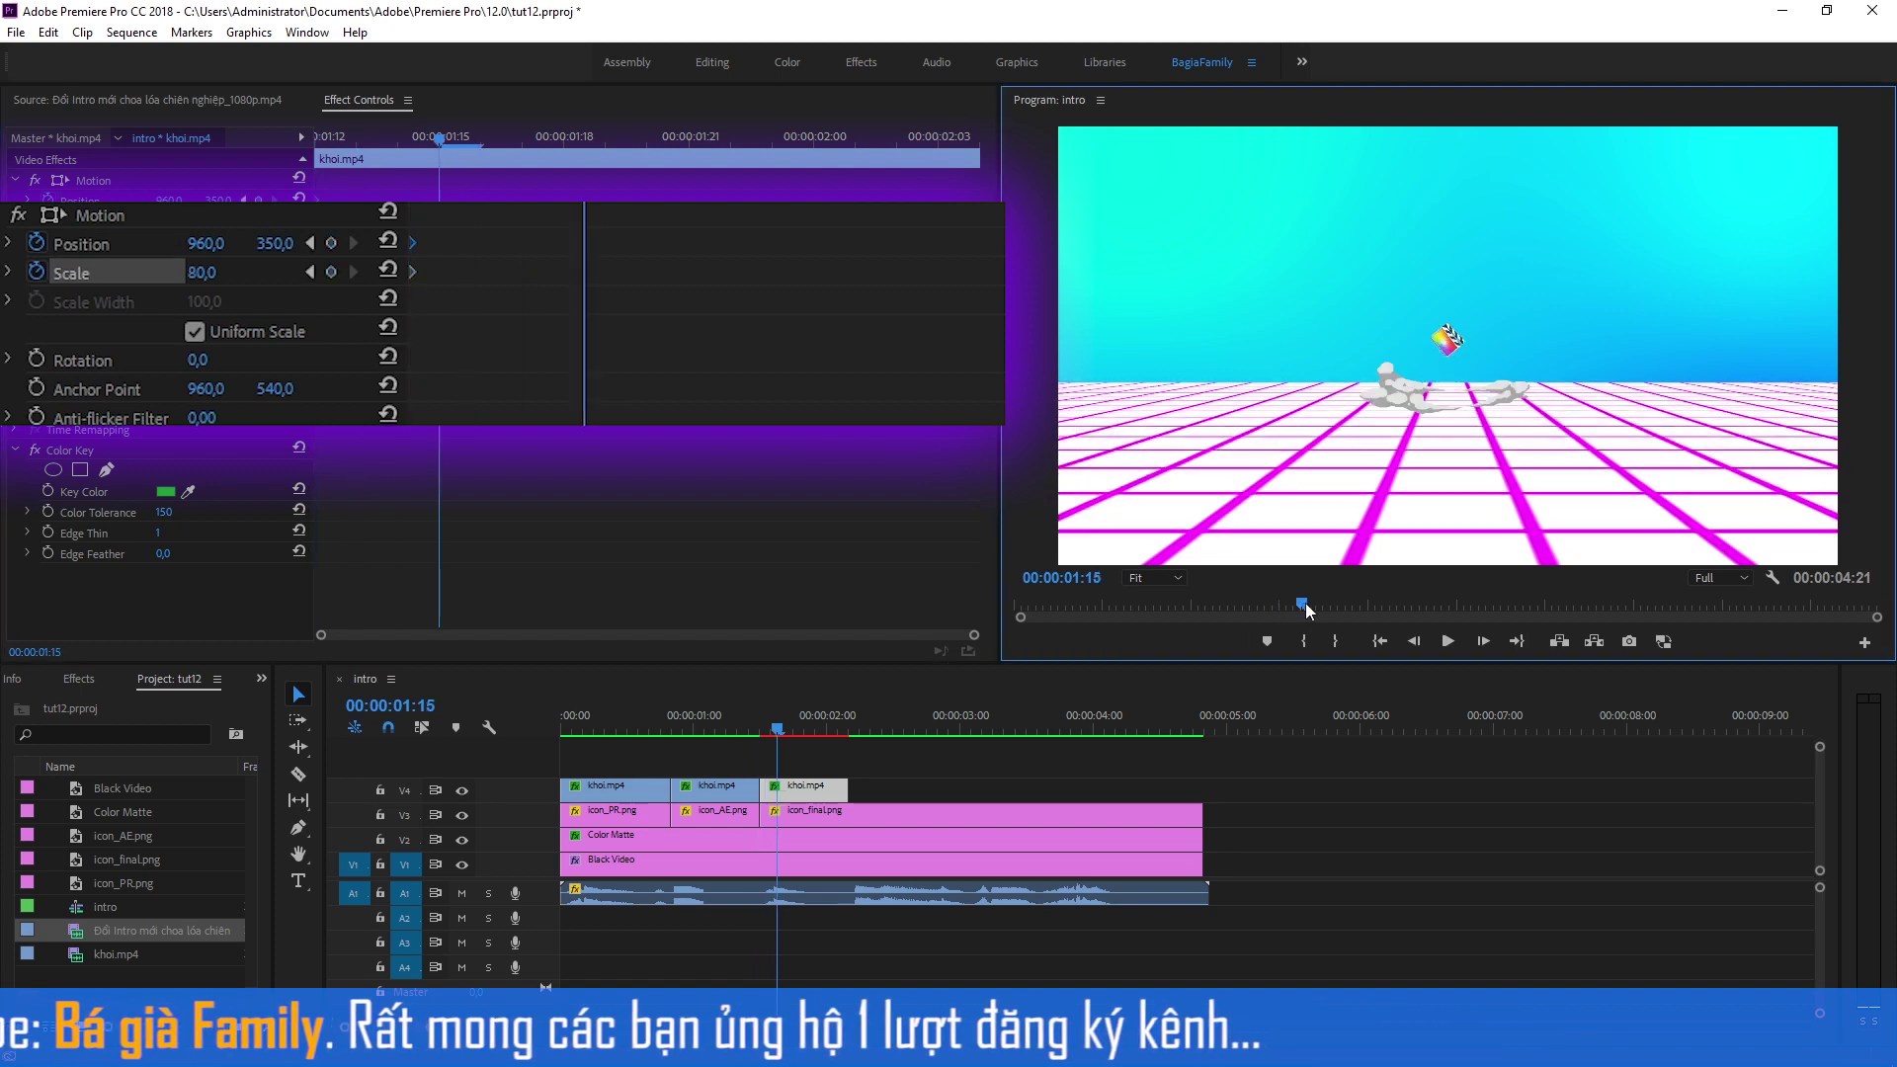
left_click_drag(1305, 602, 1324, 603)
mouse_move(202, 272)
left_mouse_down()
mouse_move(158, 272)
mouse_move(220, 273)
left_mouse_up()
mouse_move(563, 138)
left_mouse_down()
mouse_move(575, 150)
mouse_move(386, 158)
mouse_move(558, 156)
left_mouse_up()
mouse_move(275, 243)
left_mouse_down()
mouse_move(321, 243)
mouse_move(252, 243)
left_mouse_up()
left_click_drag(324, 151, 448, 186)
key("ctrl+z")
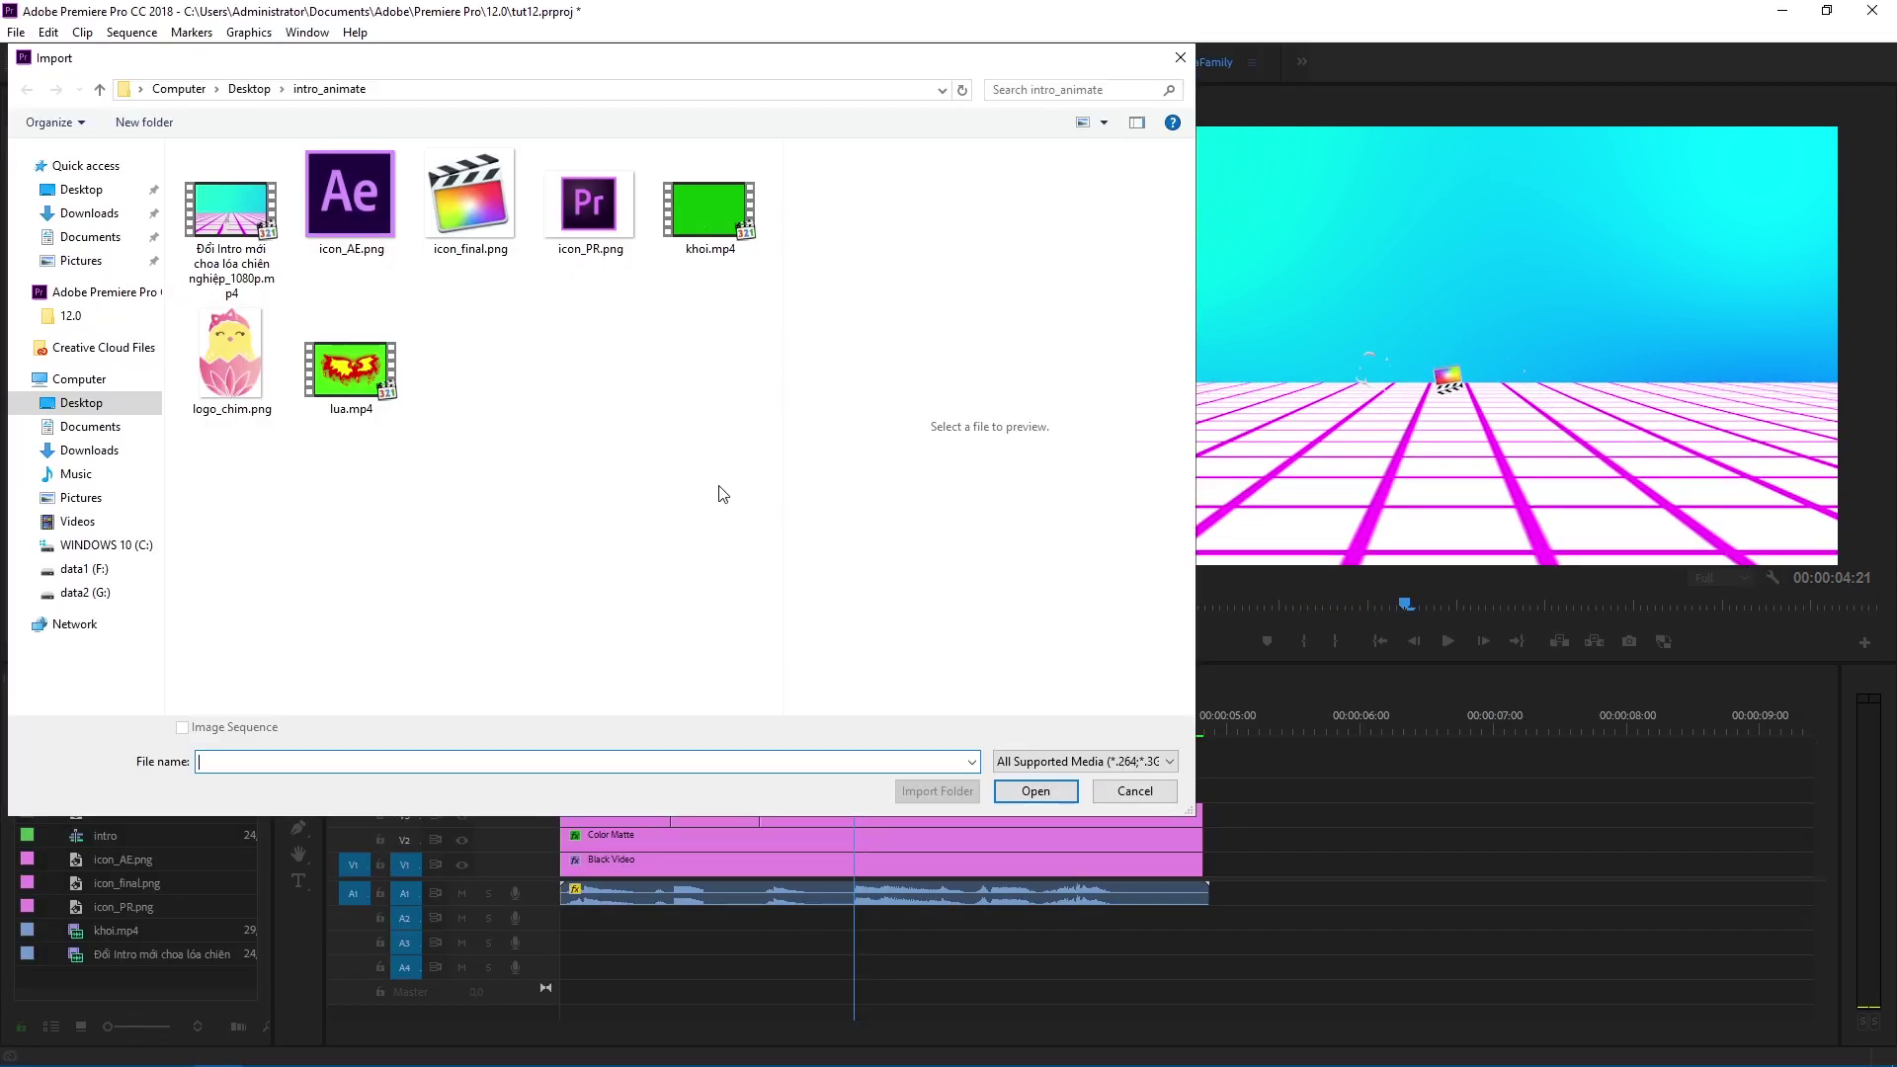
Step: Import logo_chim.png and place it on track V5 starting at 00:00:02:03
left_click(235, 381)
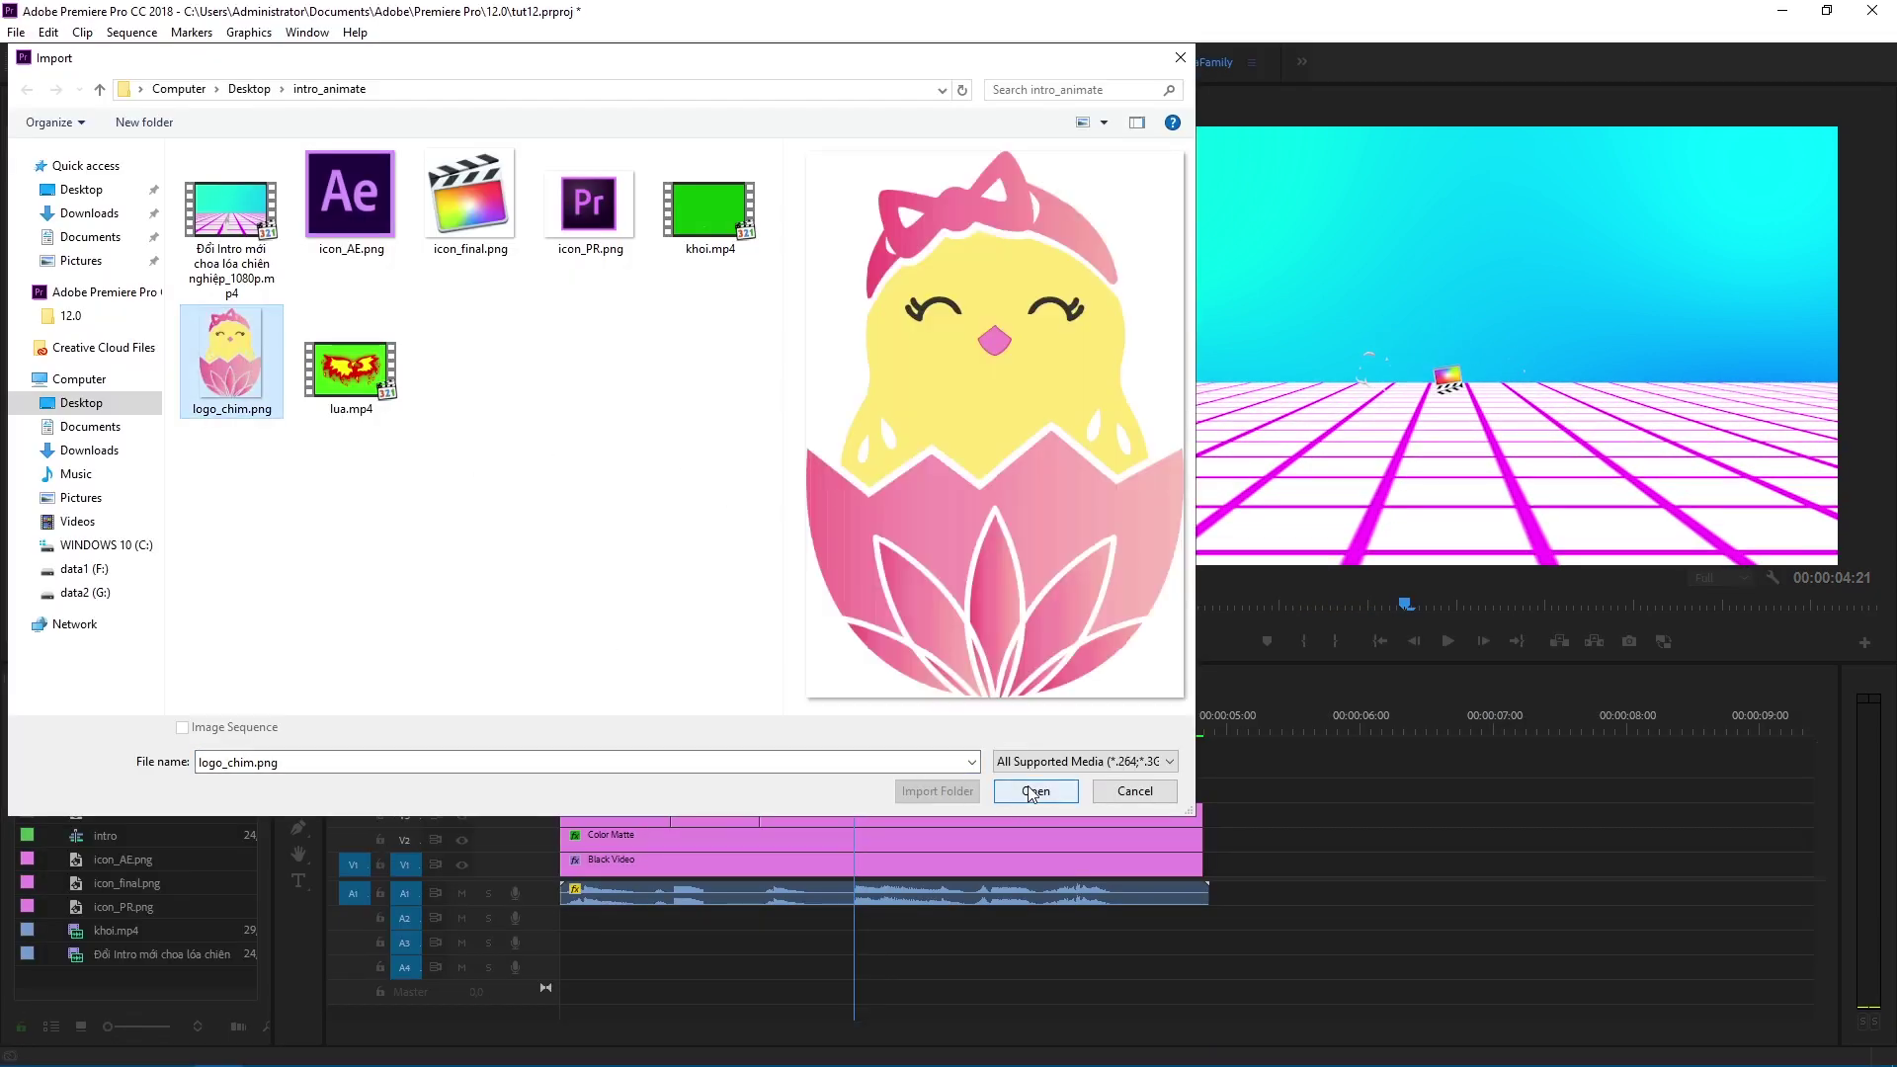
double_click(242, 390)
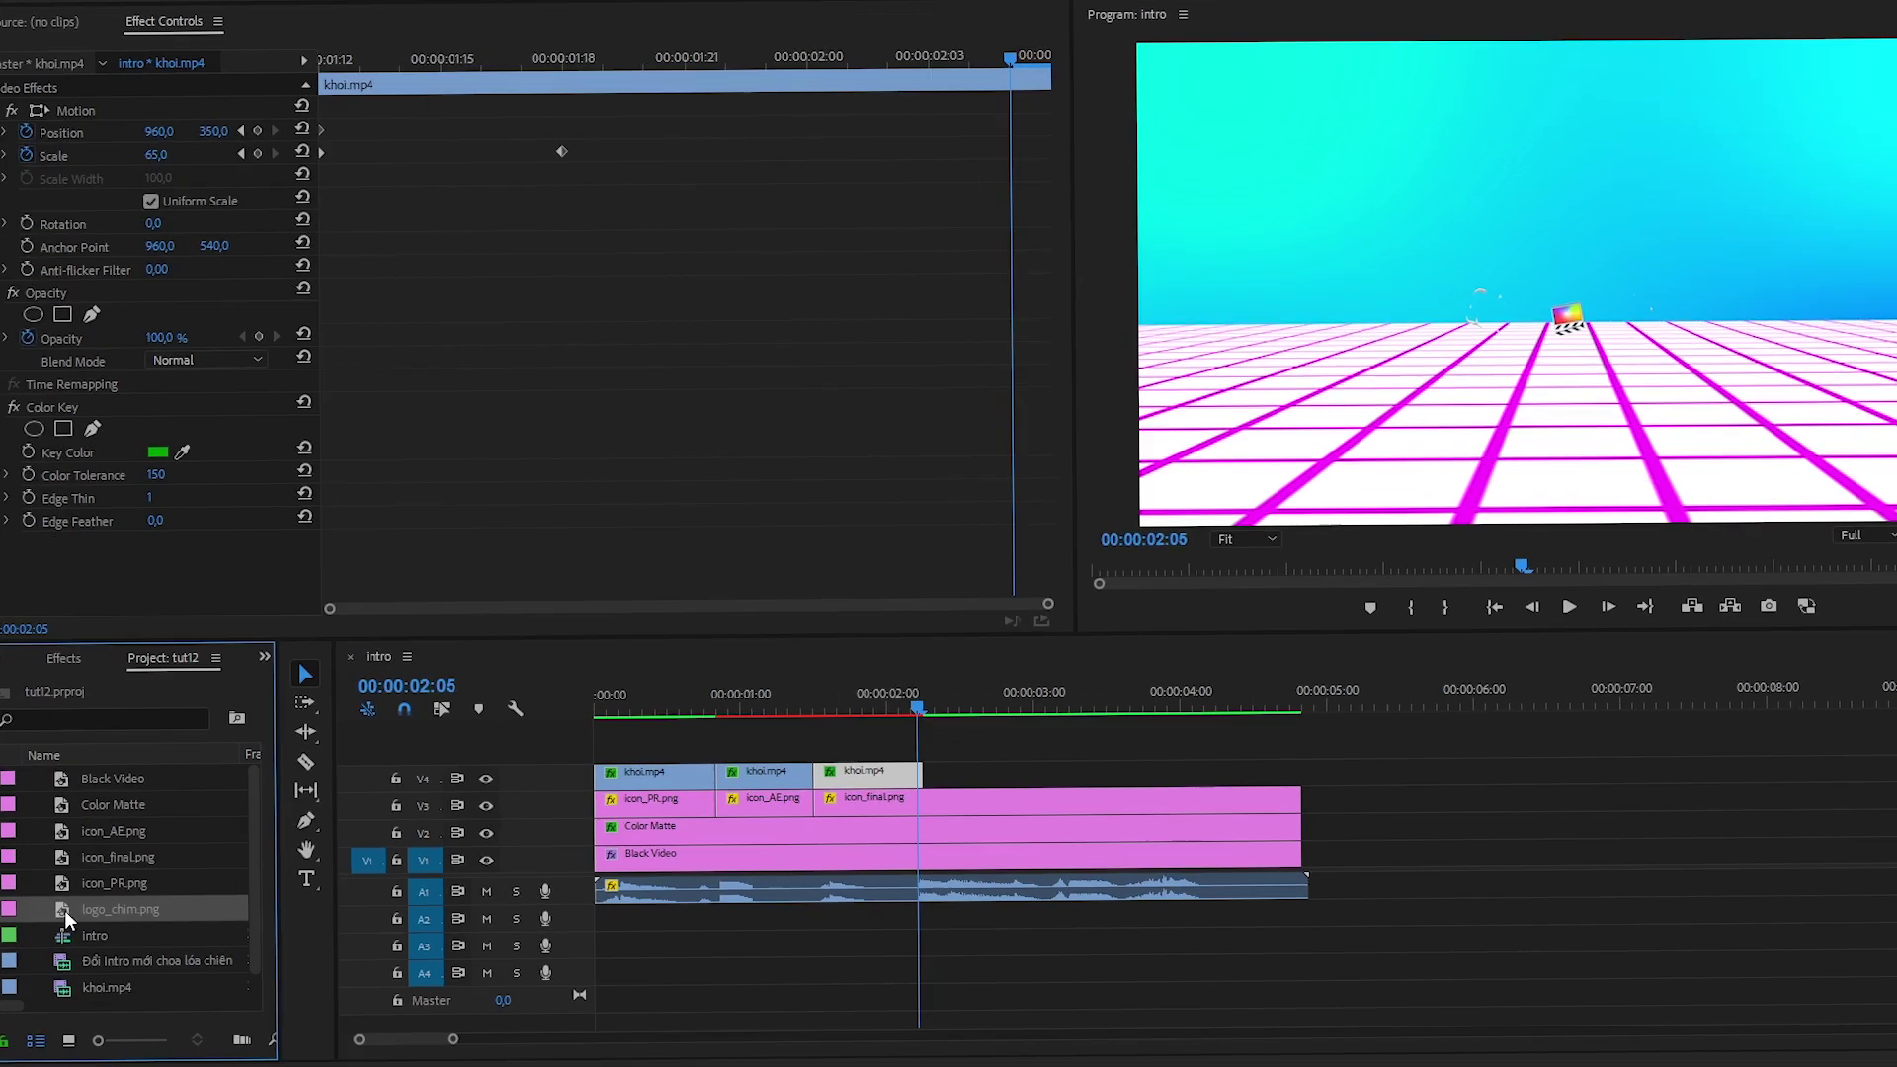
left_click_drag(80, 905, 859, 766)
left_click(849, 728)
left_click_drag(1006, 674, 999, 675)
left_click_drag(1133, 721, 1121, 721)
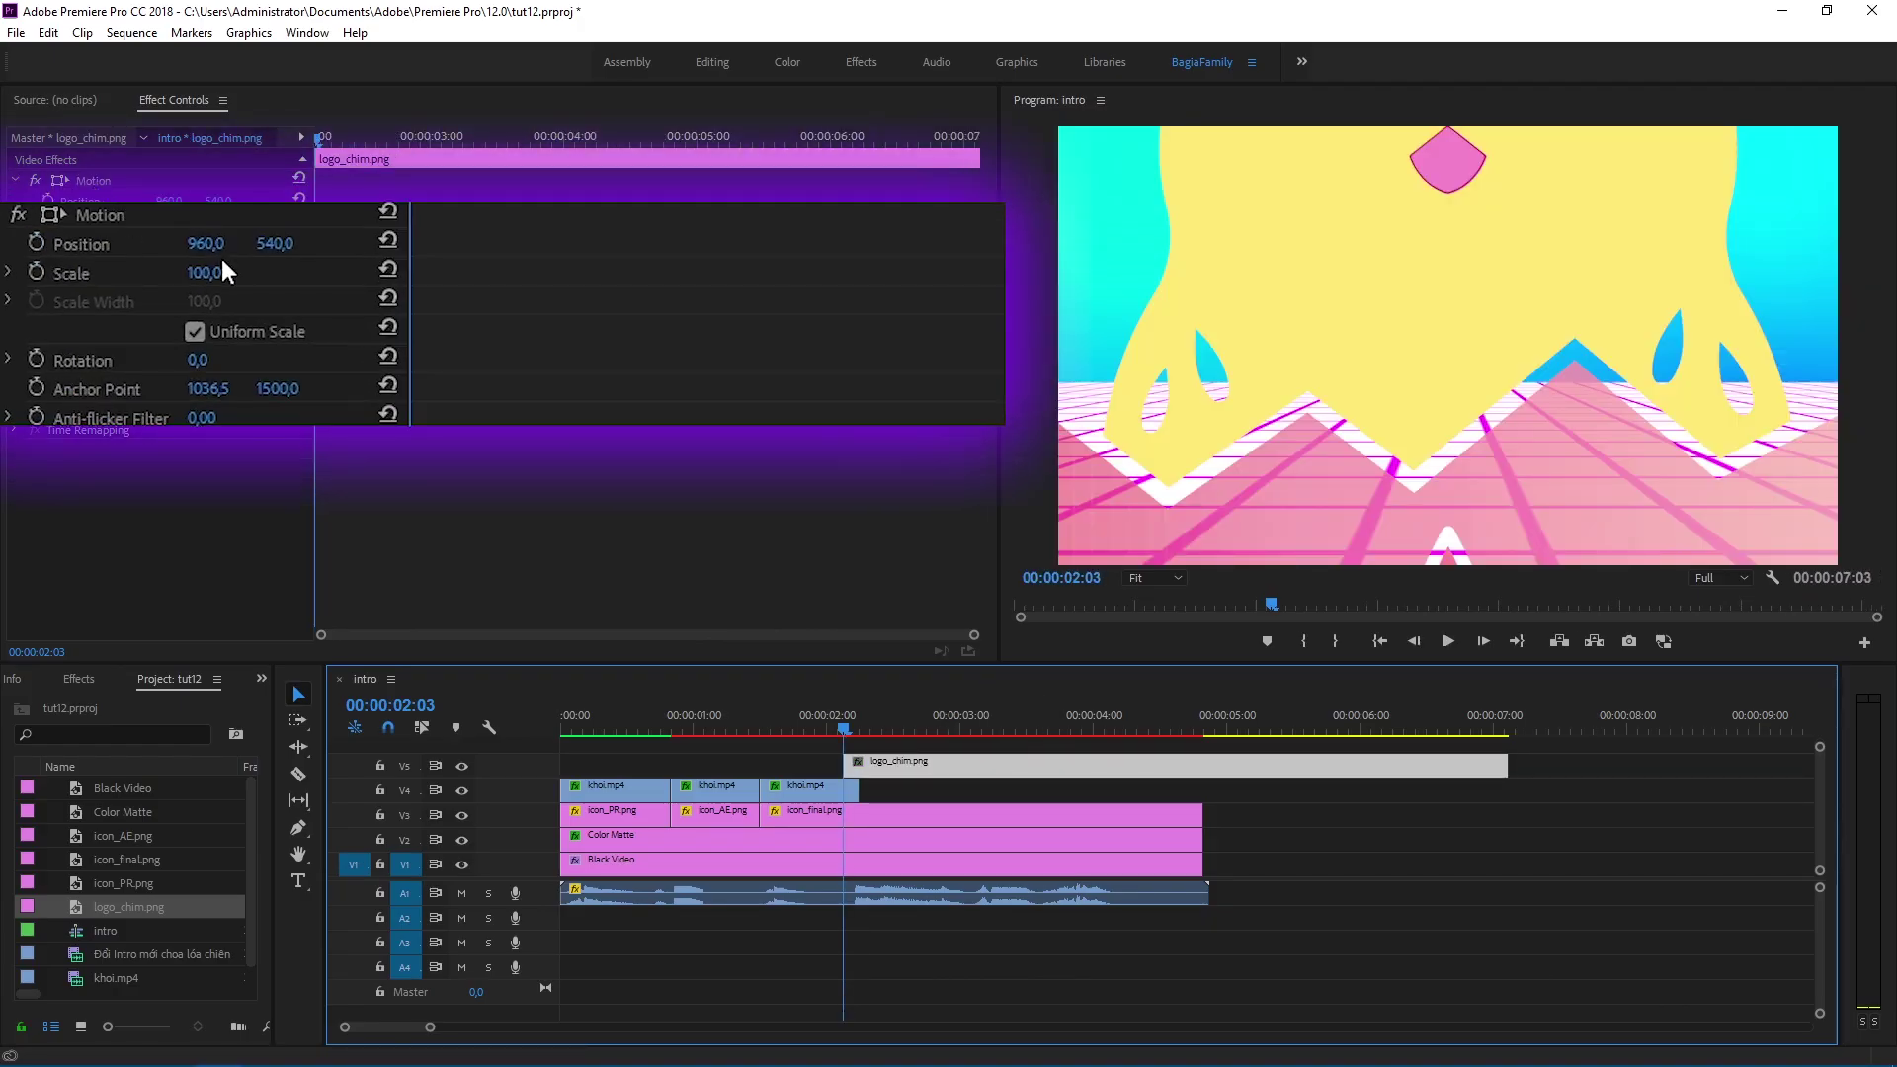
Step: Set the logo_chim.png clip's Scale to 5 and its vertical Position to 580
left_click_drag(172, 221, 94, 221)
left_click_drag(201, 273, 314, 245)
left_click(198, 273)
type("5")
key("Return")
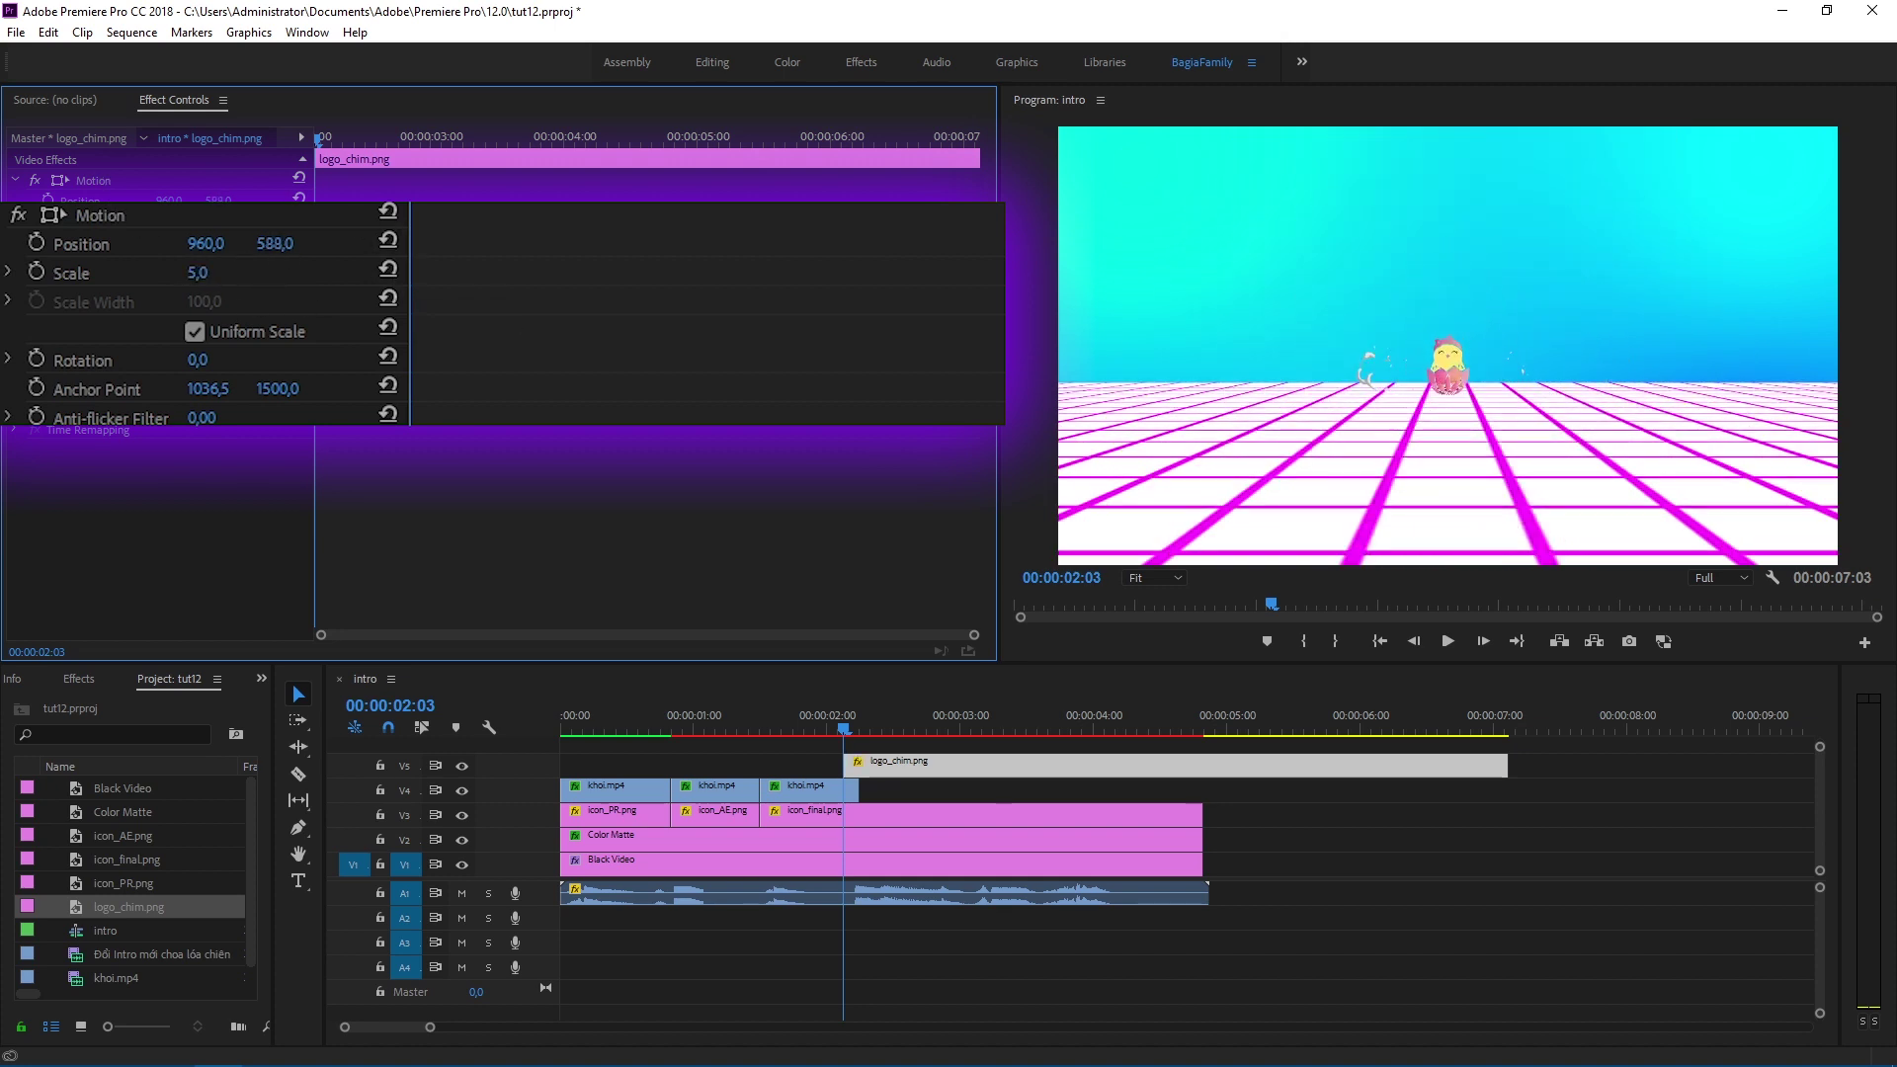
left_click(285, 244)
type("580")
key("Return")
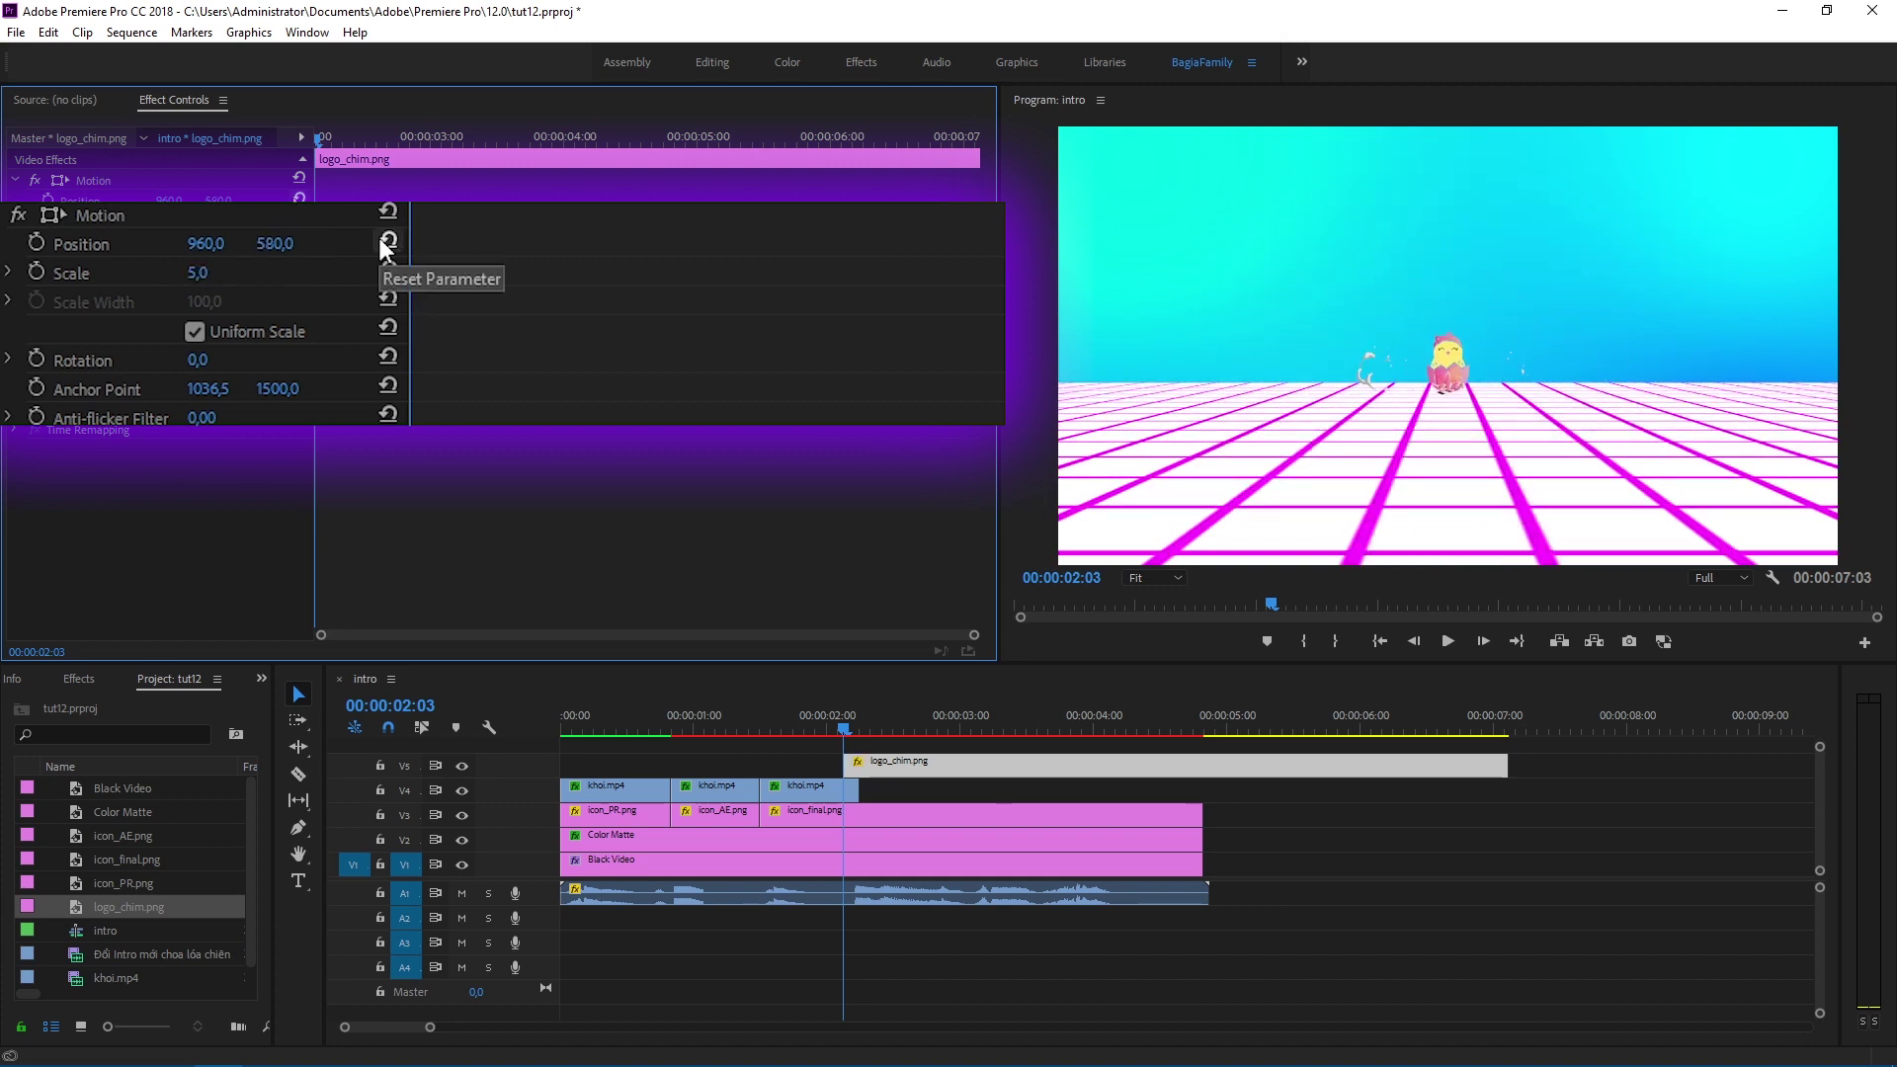
Step: Disable Uniform Scale on the chick logo, set Scale Width to 5, and start Position, Scale Height, Scale Width and Rotation keyframes
left_click(34, 241)
left_click(36, 268)
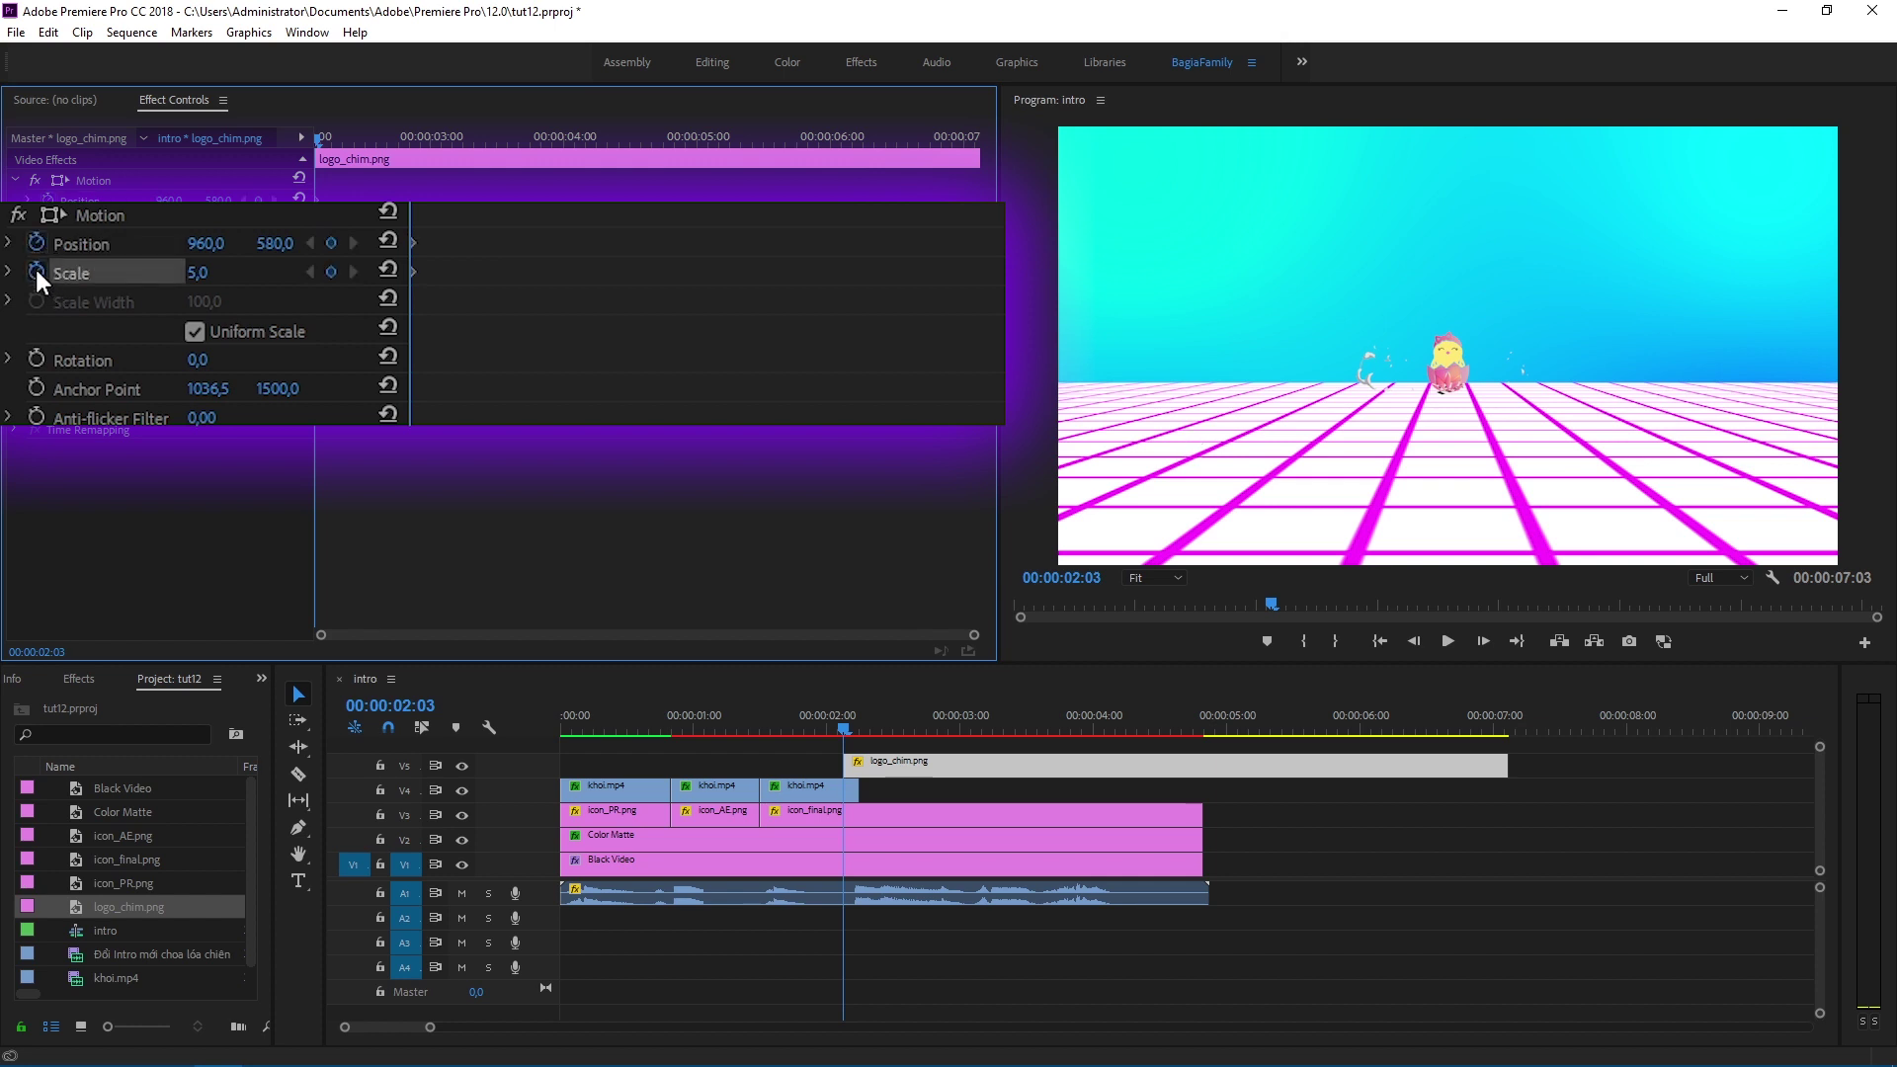
left_click(196, 333)
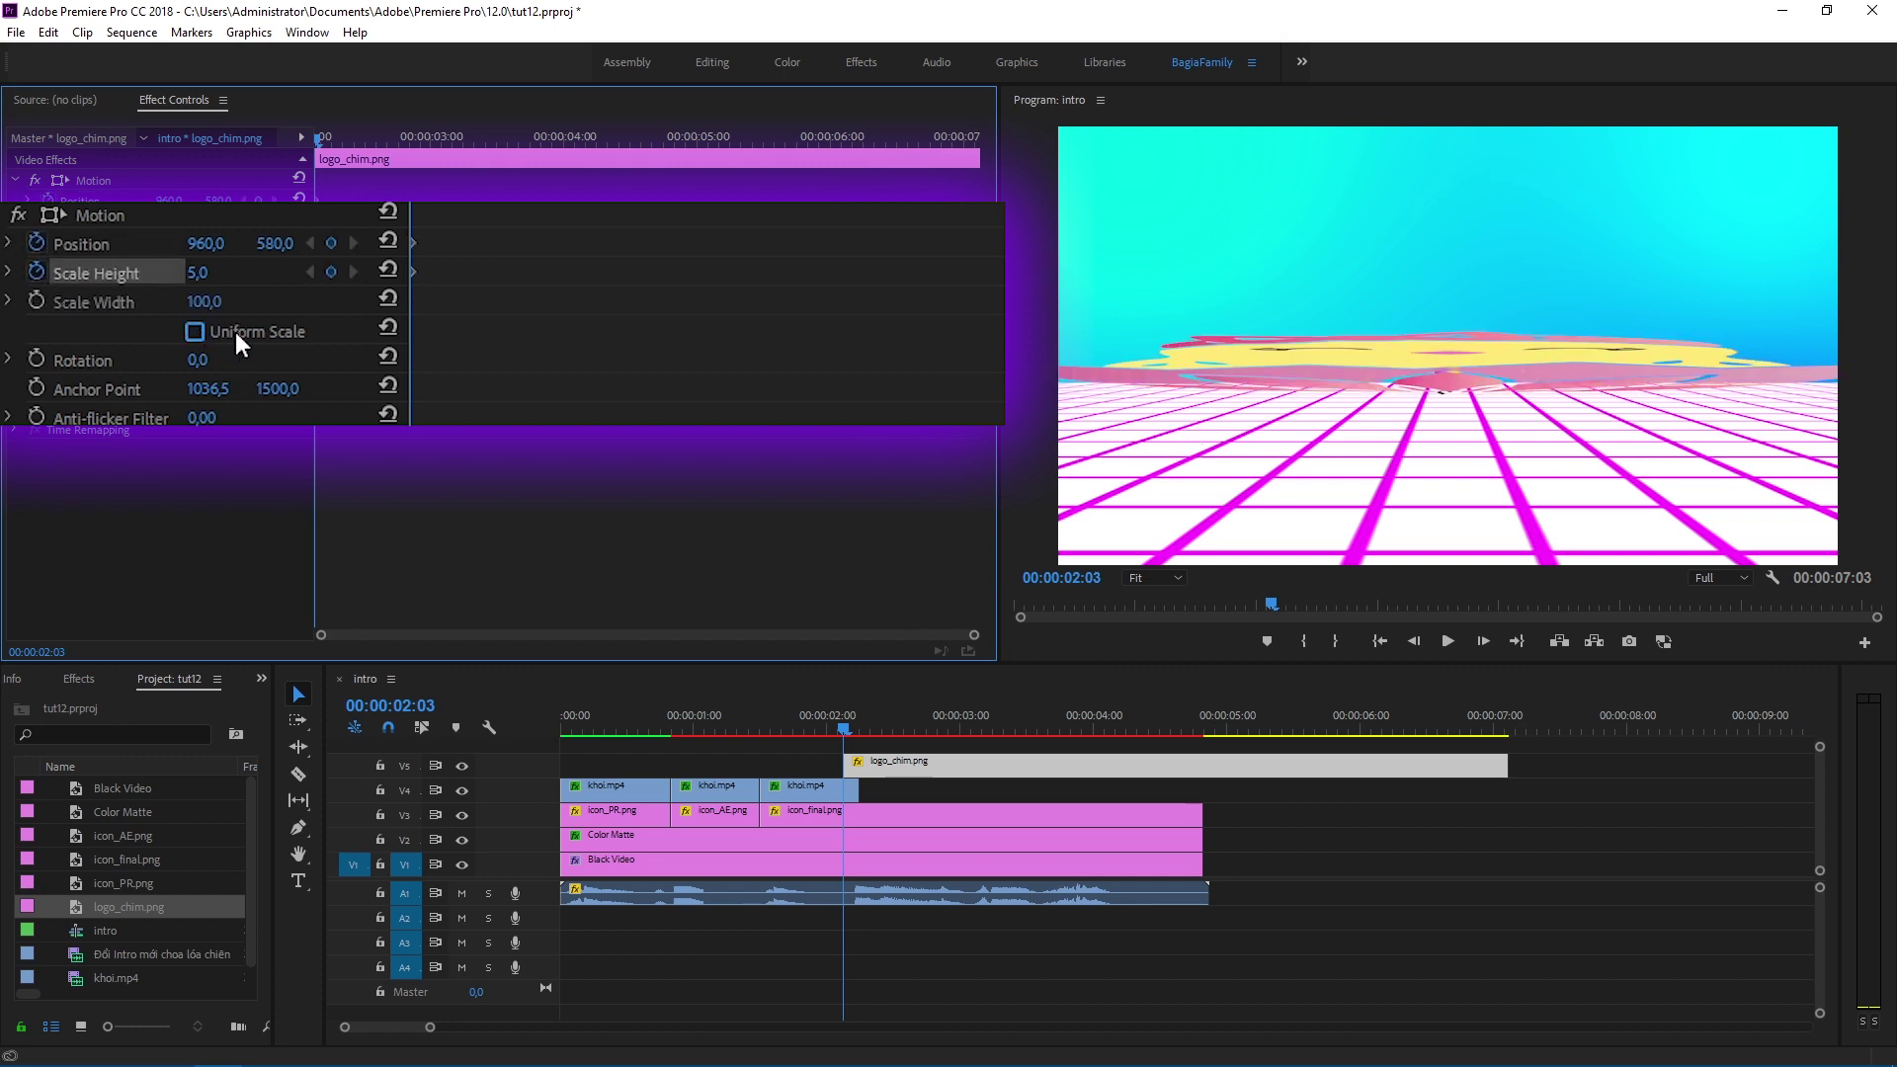
left_click(204, 301)
type("5")
key("Return")
left_click(35, 302)
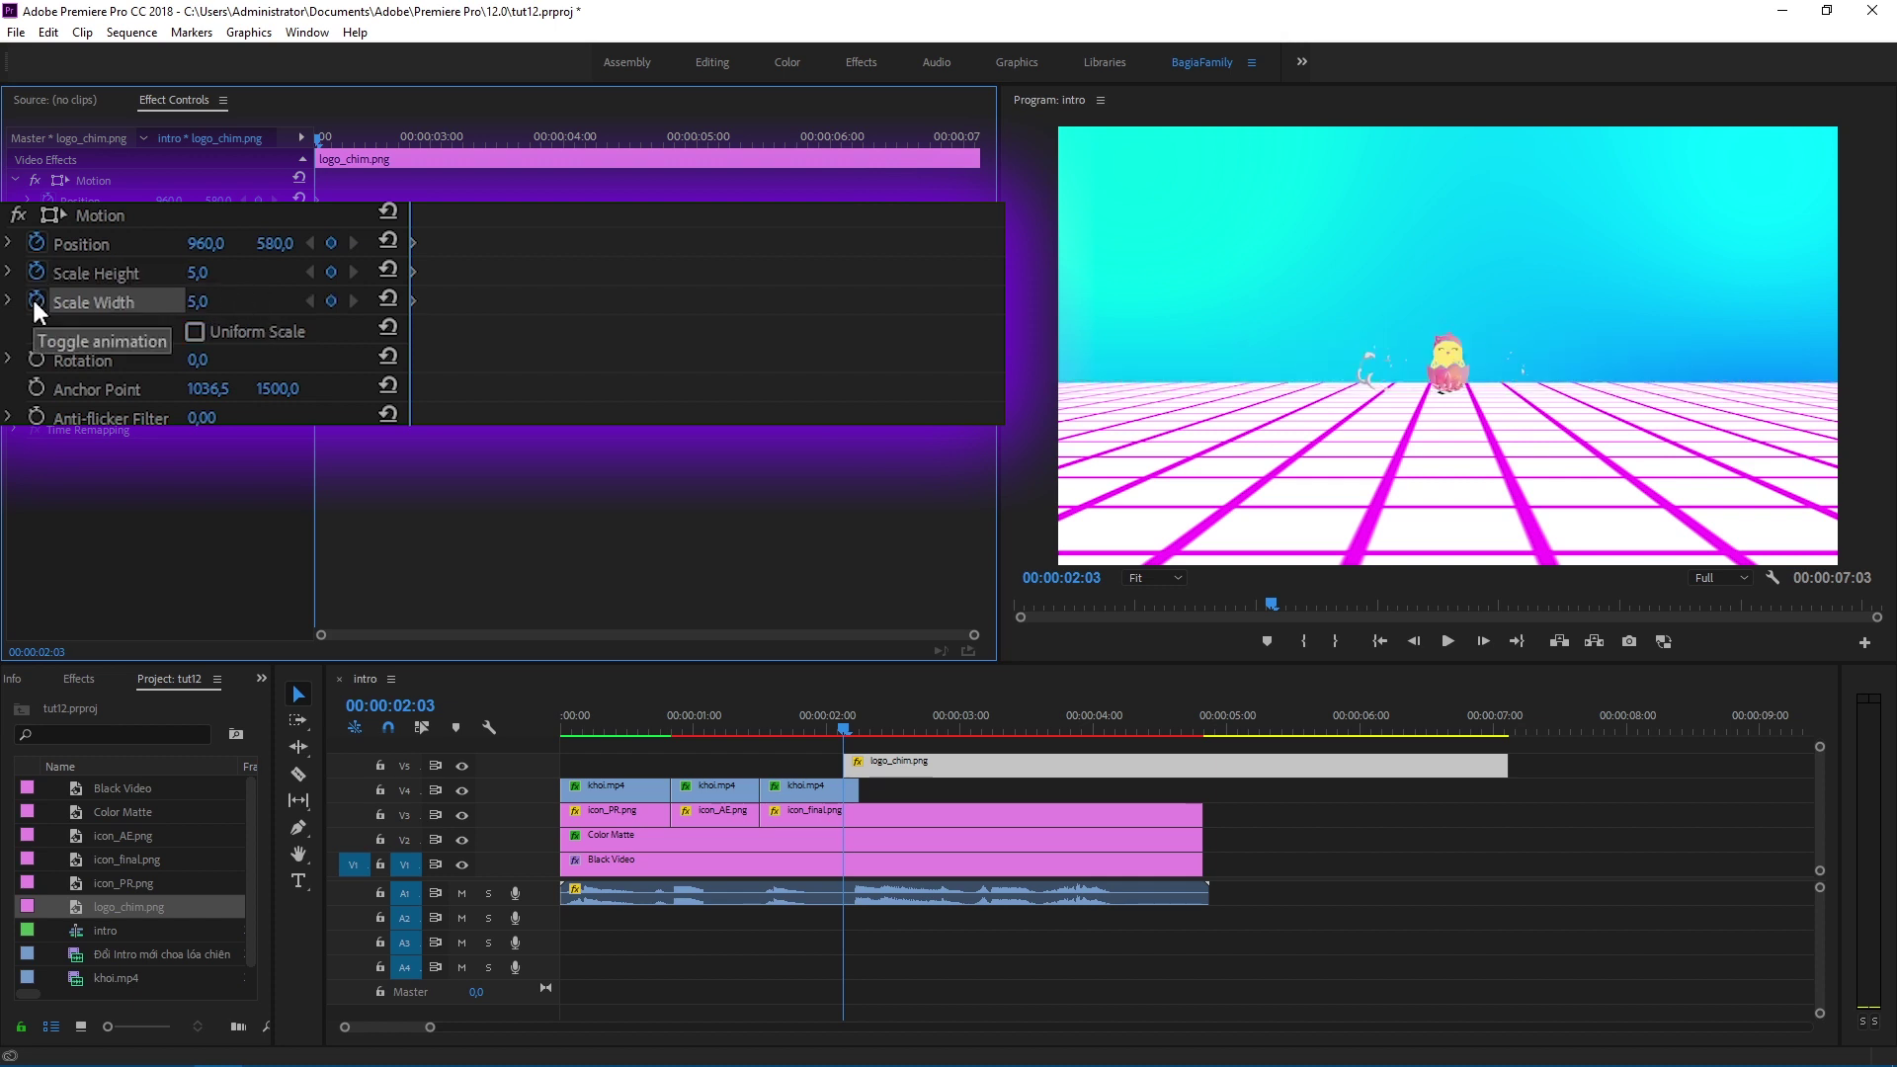
left_click(36, 357)
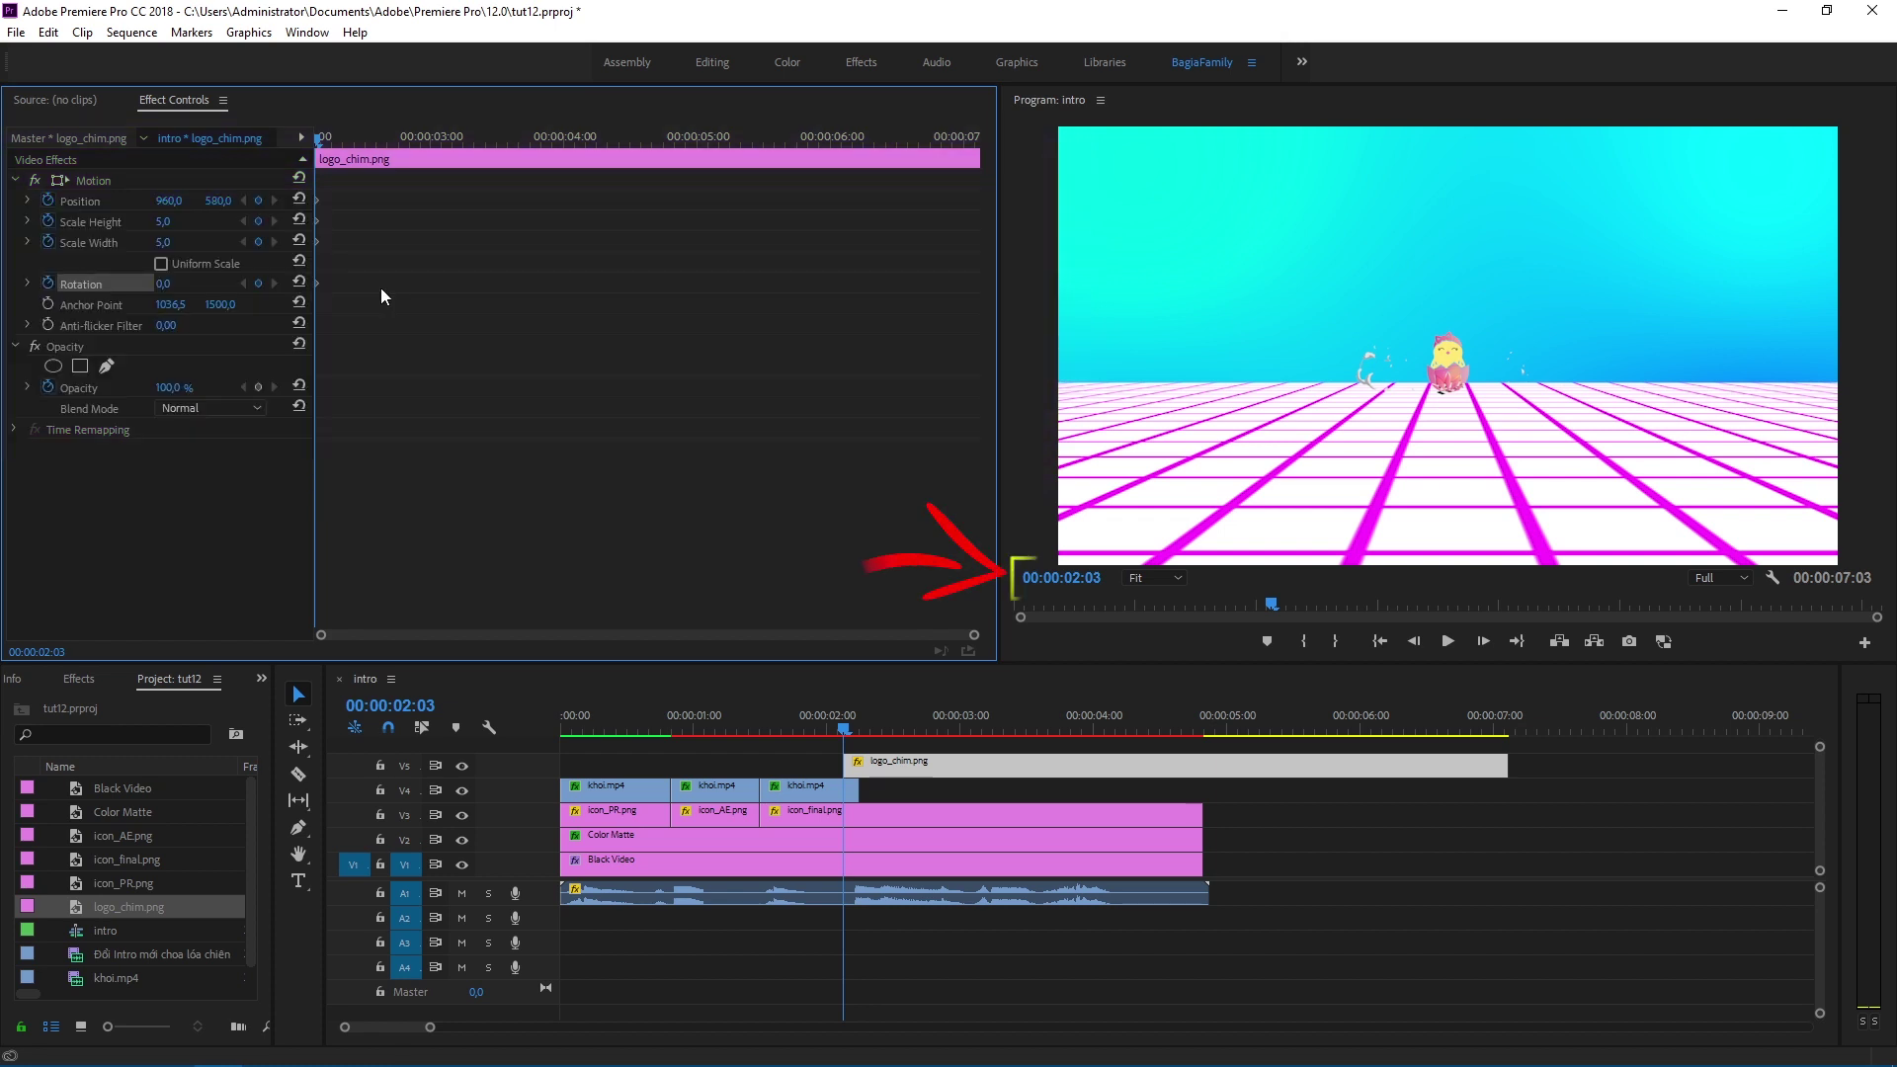
Step: Keyframe the chick logo's vertical Position at 350 at 00:00:02:14
left_click(1104, 576)
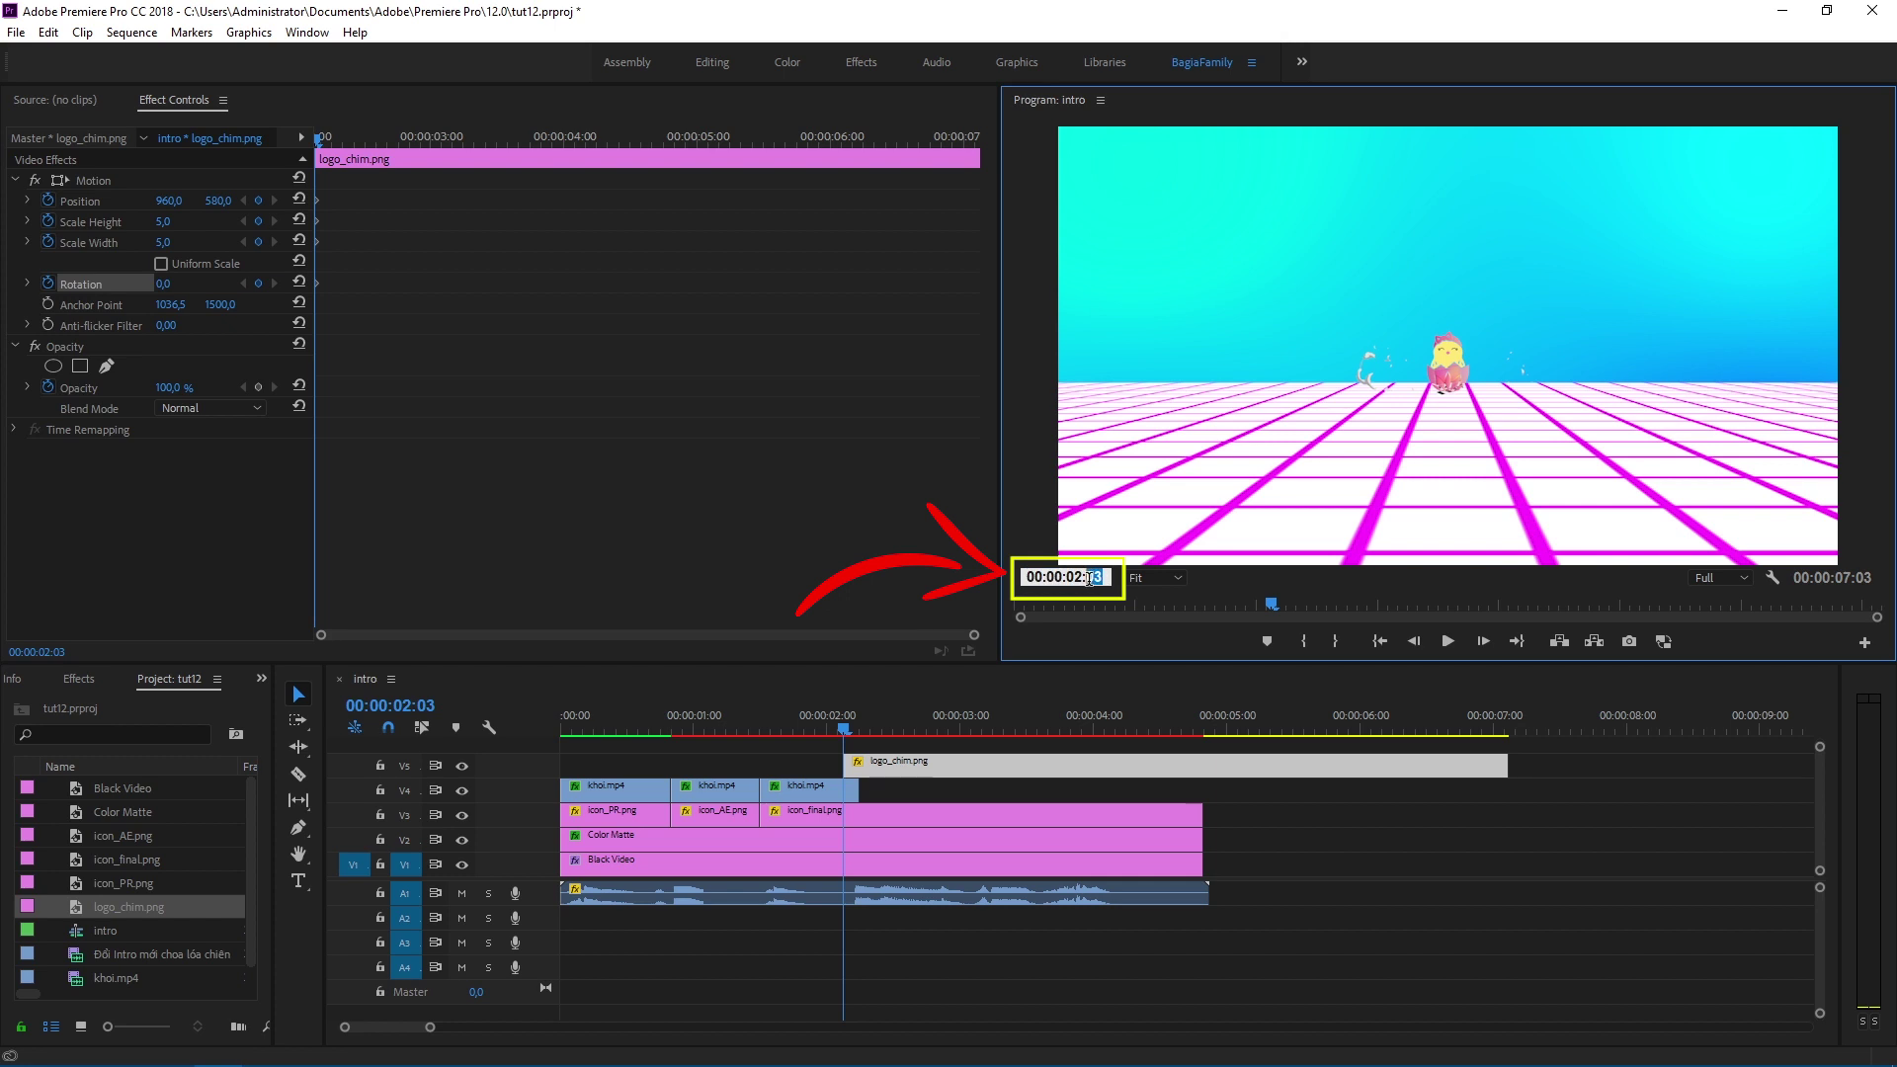
type("14")
key("Return")
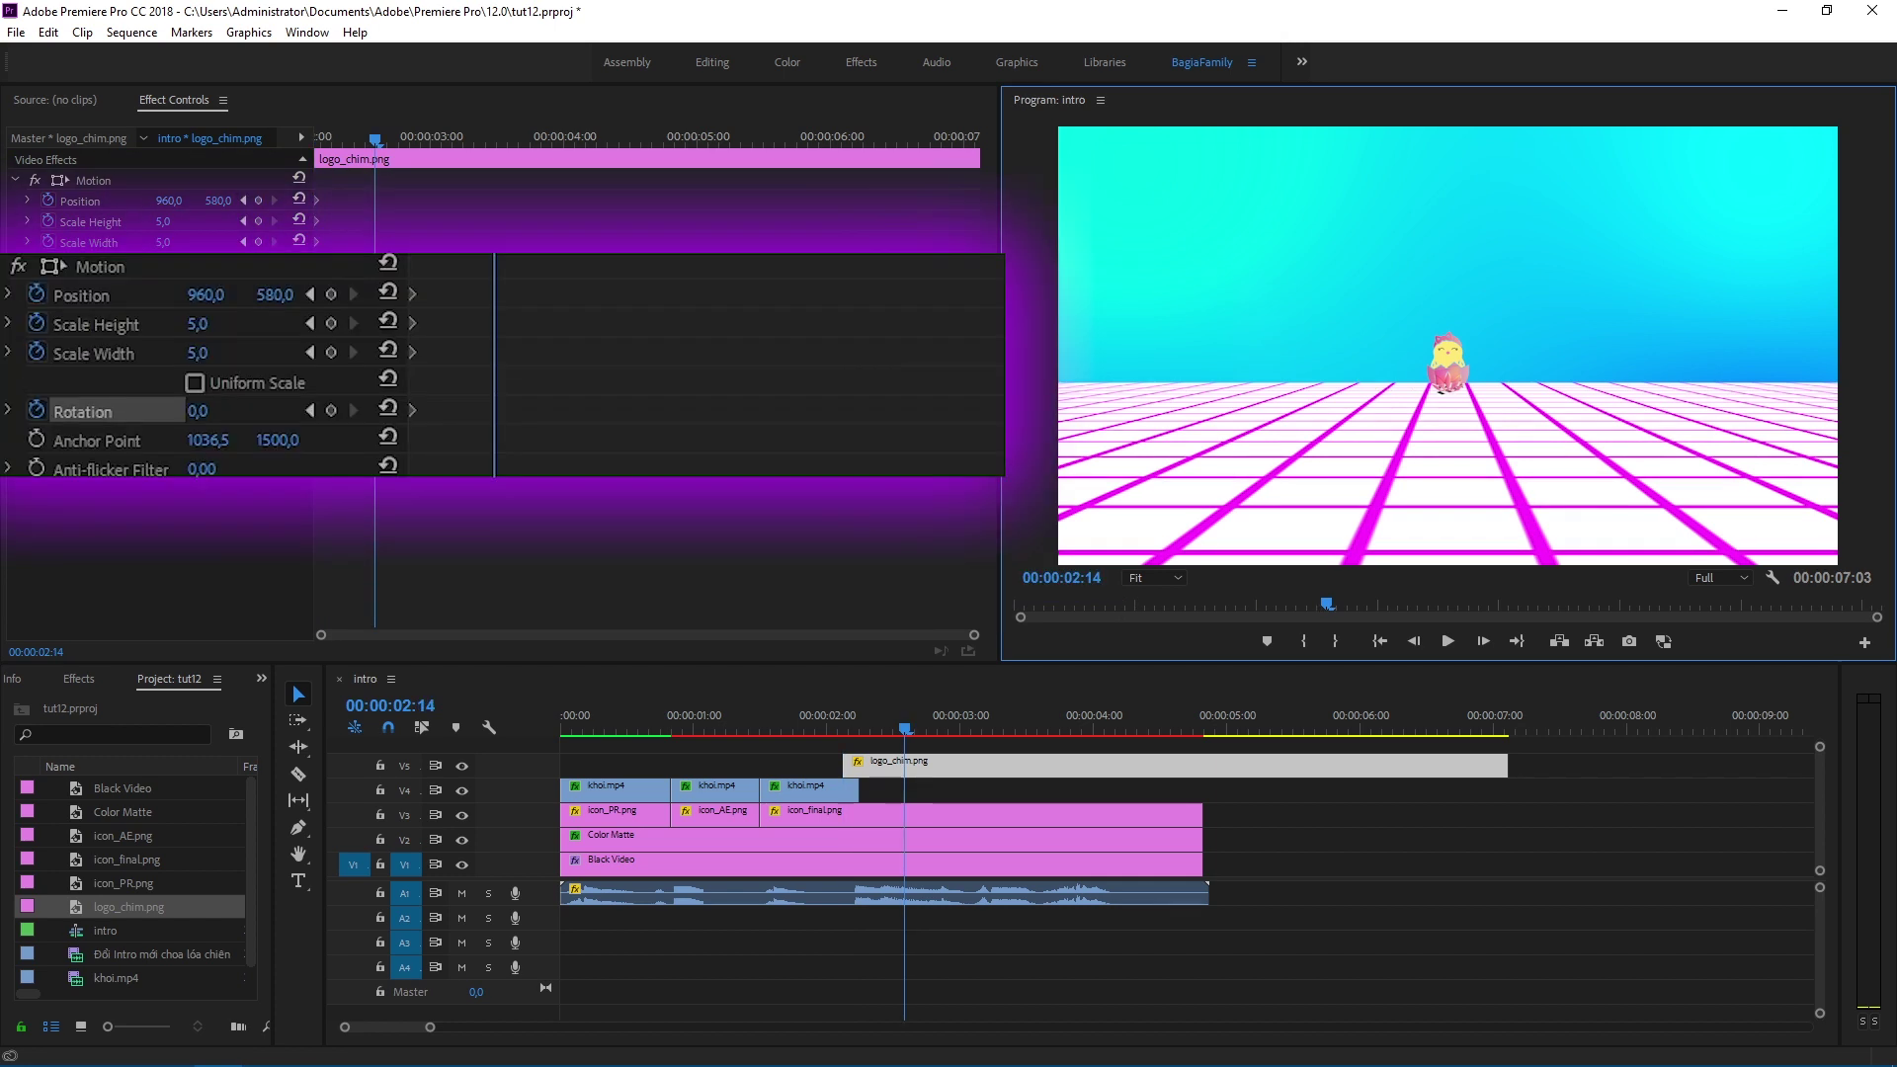
left_click_drag(226, 201, 105, 201)
left_click(225, 197)
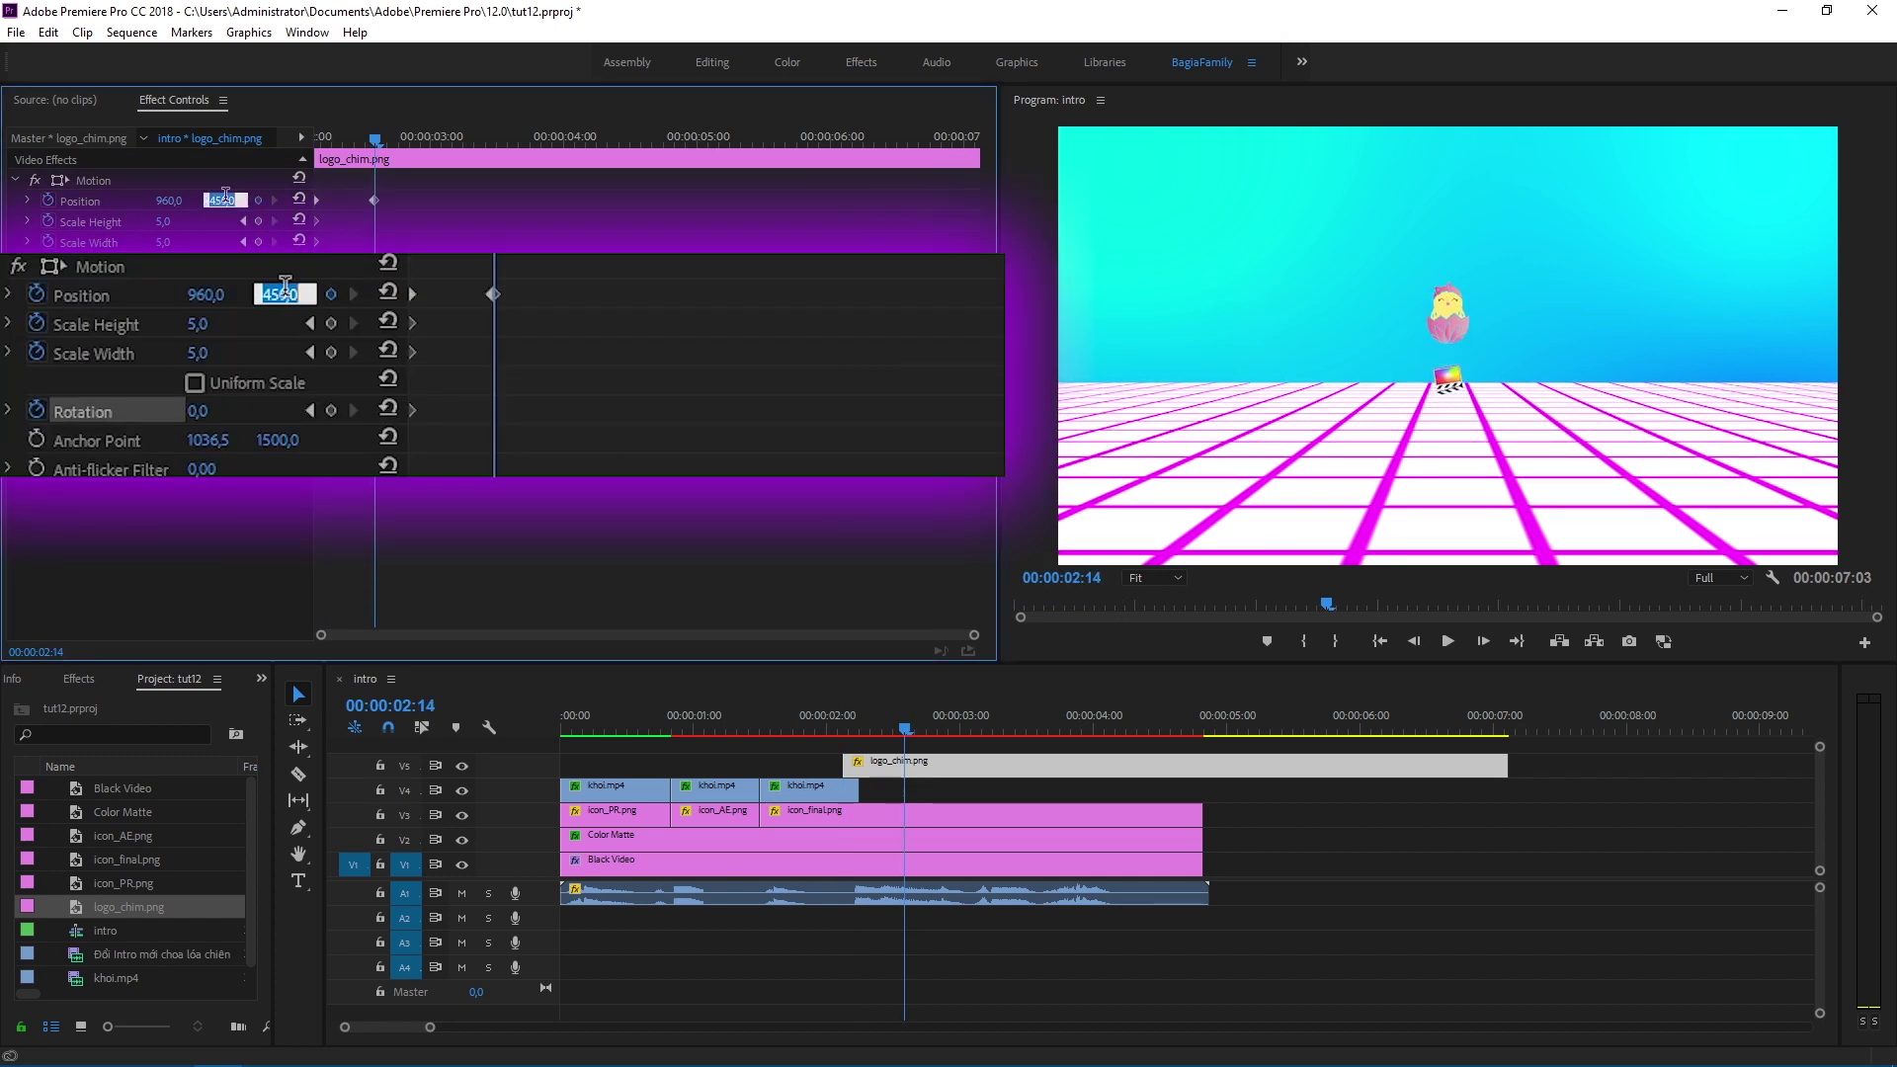
type("350")
key("Tab")
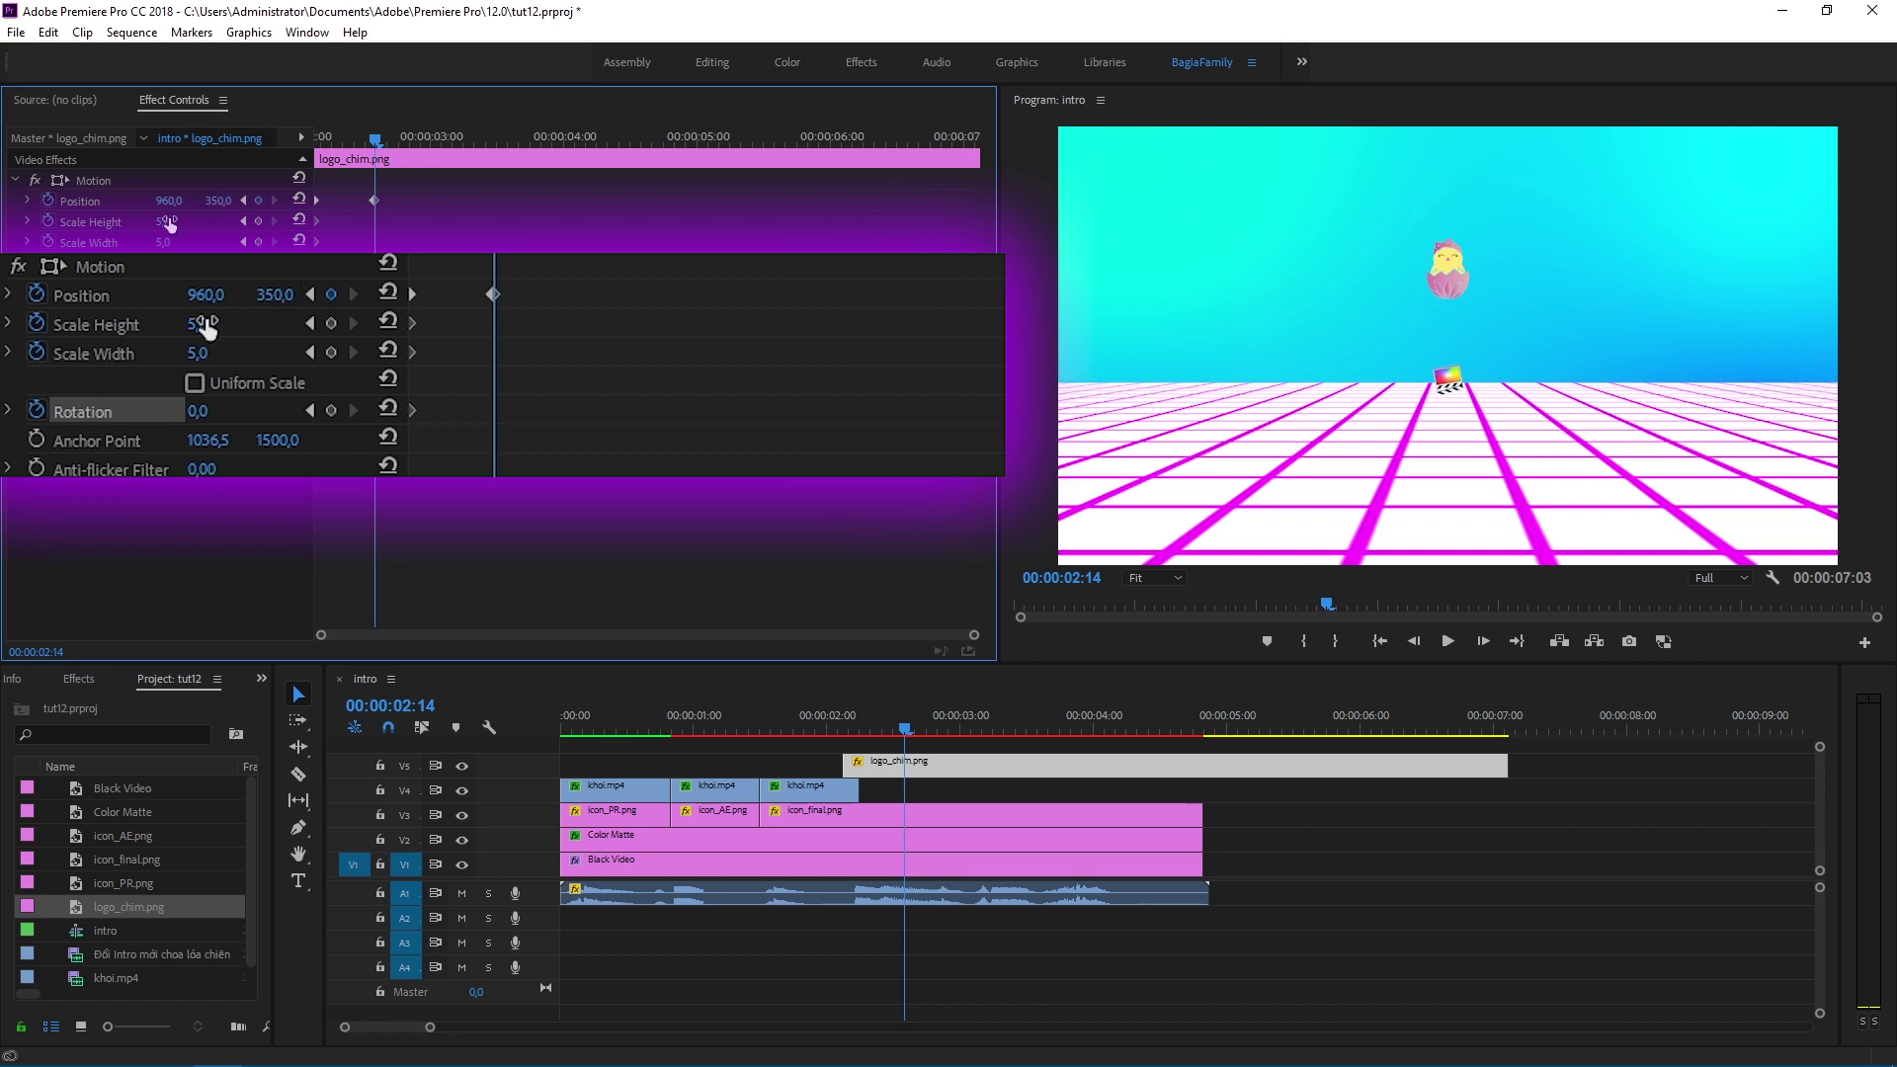
Step: At 00:00:02:14, set the logo_chim.png clip's scale height and width to 10 and its rotation to 345°
type("10")
key("Tab")
type("10")
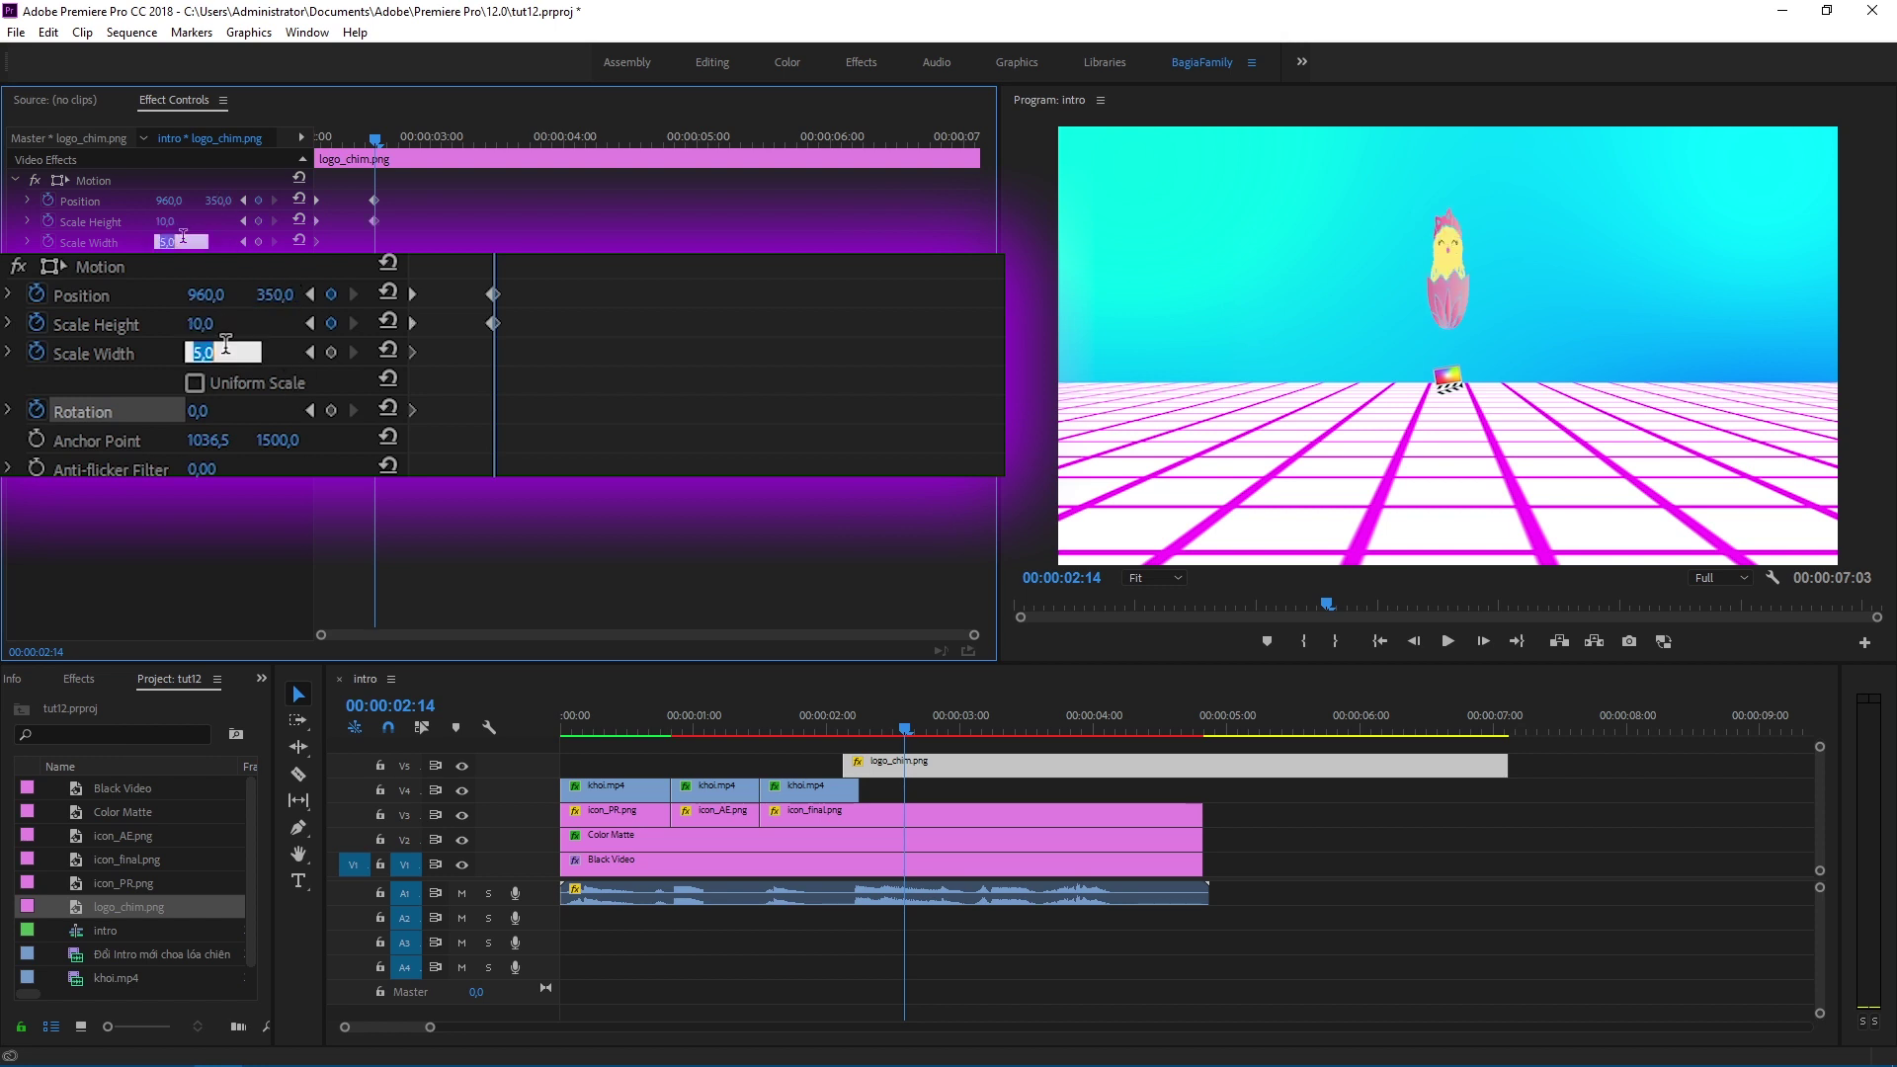
key("Return")
left_click(251, 413)
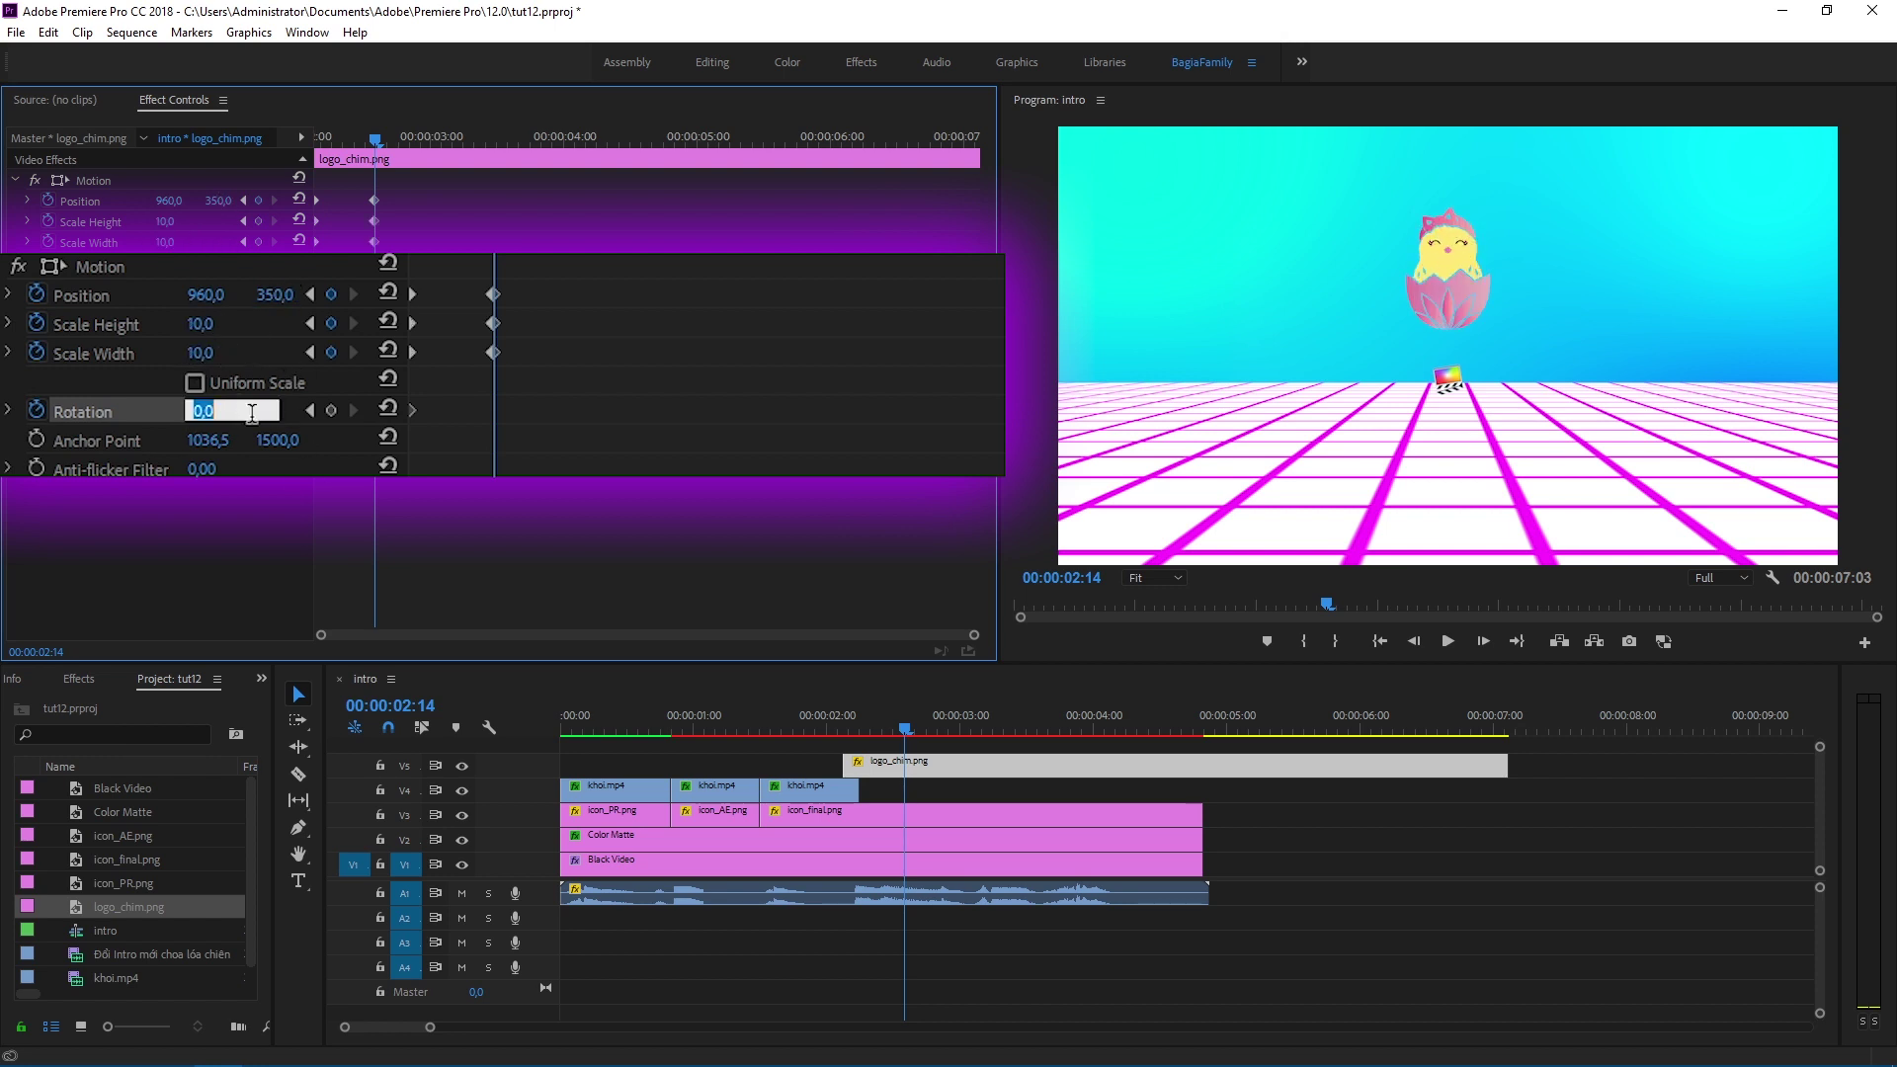
key("Return")
Step: Move the playhead to 00:00:02:21 and keyframe the logo's vertical position at 550
left_click(1087, 579)
left_click_drag(1100, 579, 1084, 579)
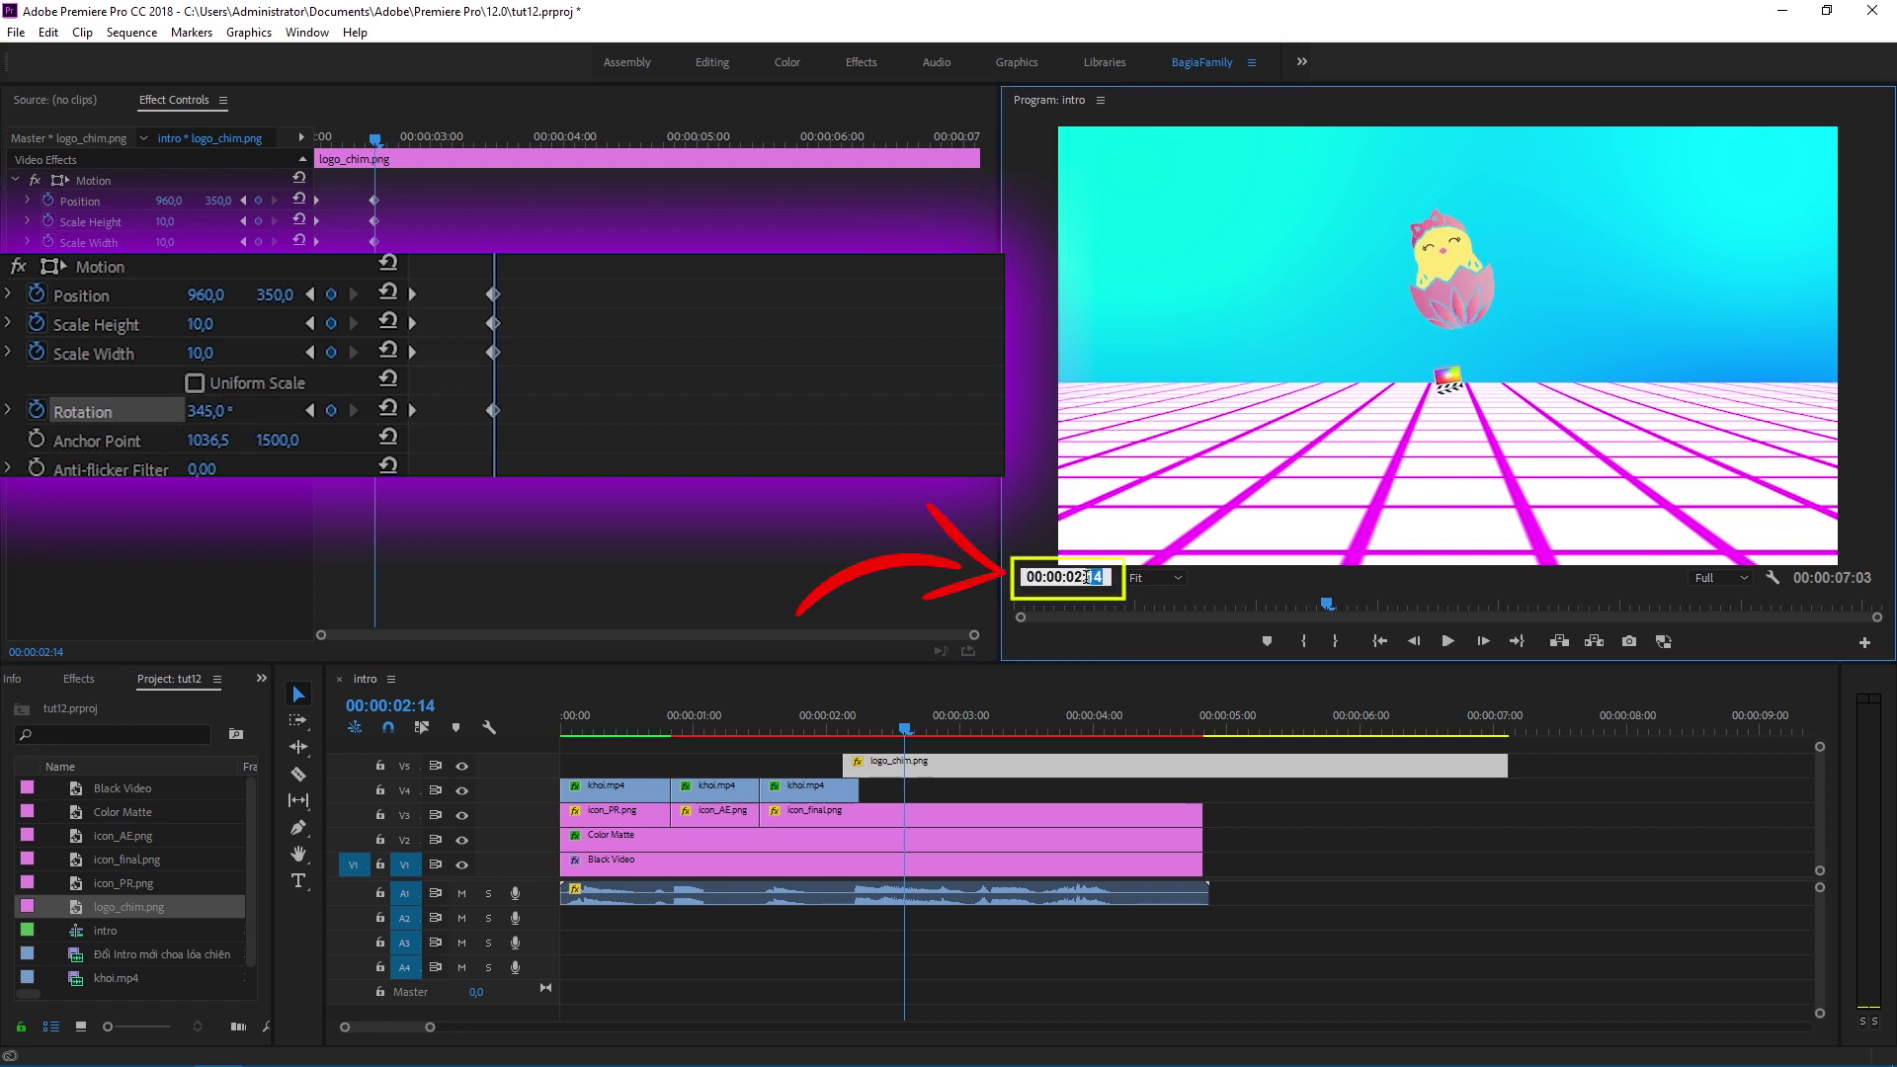
type("21")
key("Return")
left_click_drag(271, 294, 287, 296)
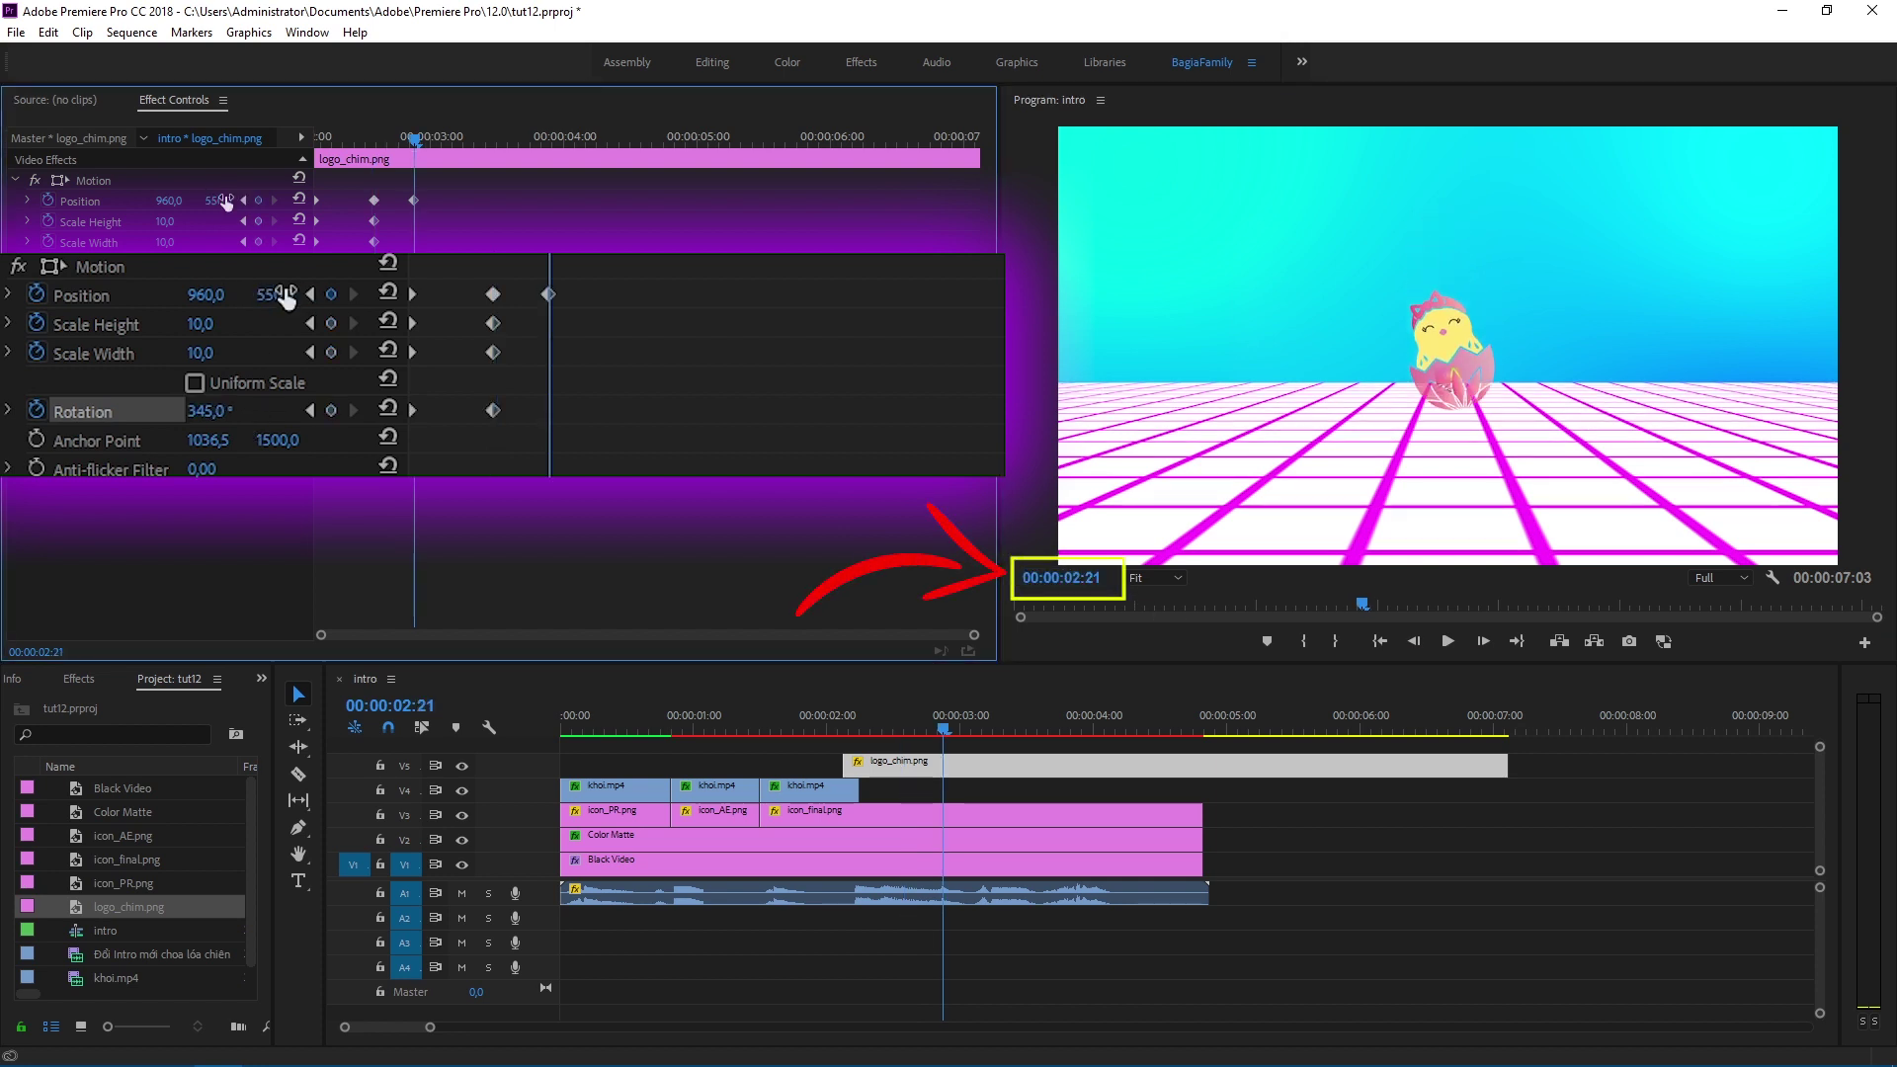
Step: Keyframe the logo's scale width at 7 and its rotation at 360° at 00:00:02:21
left_click(165, 242)
type("7")
key("Return")
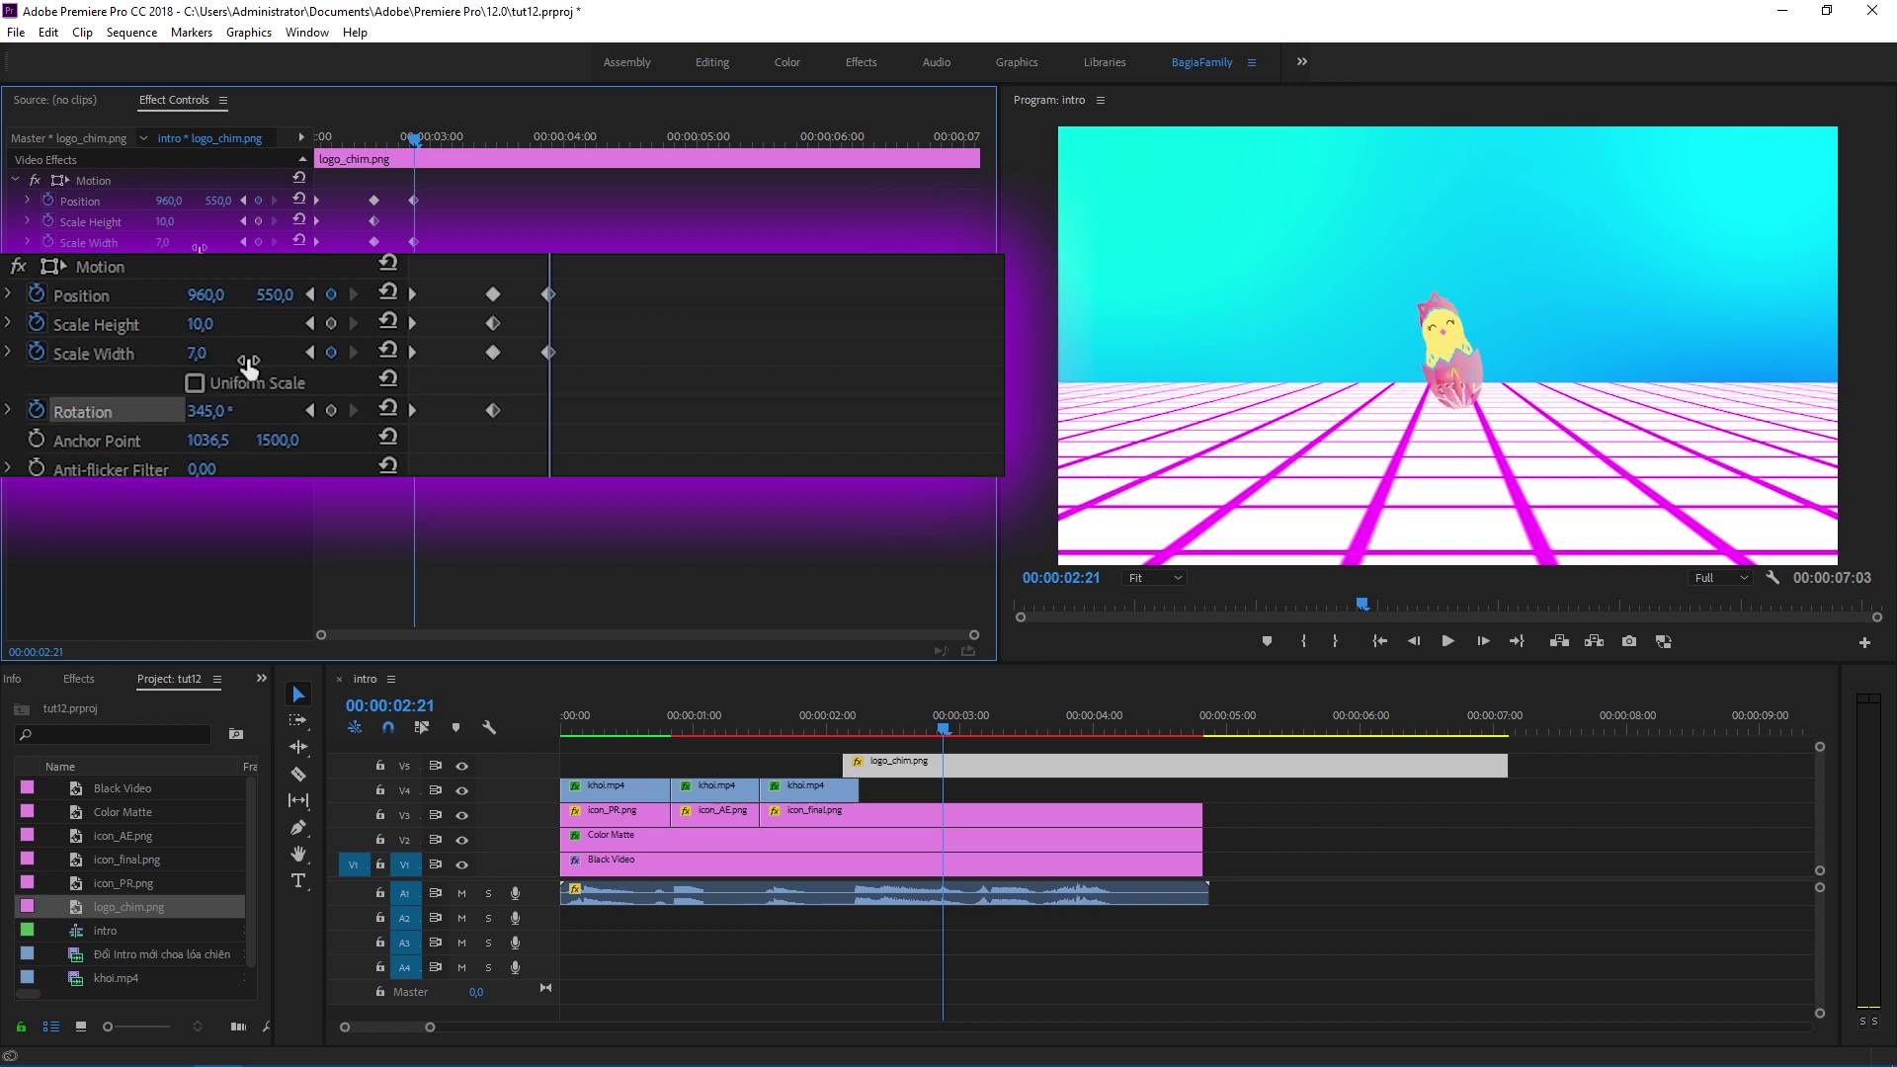
left_click(163, 283)
type("360")
key("Return")
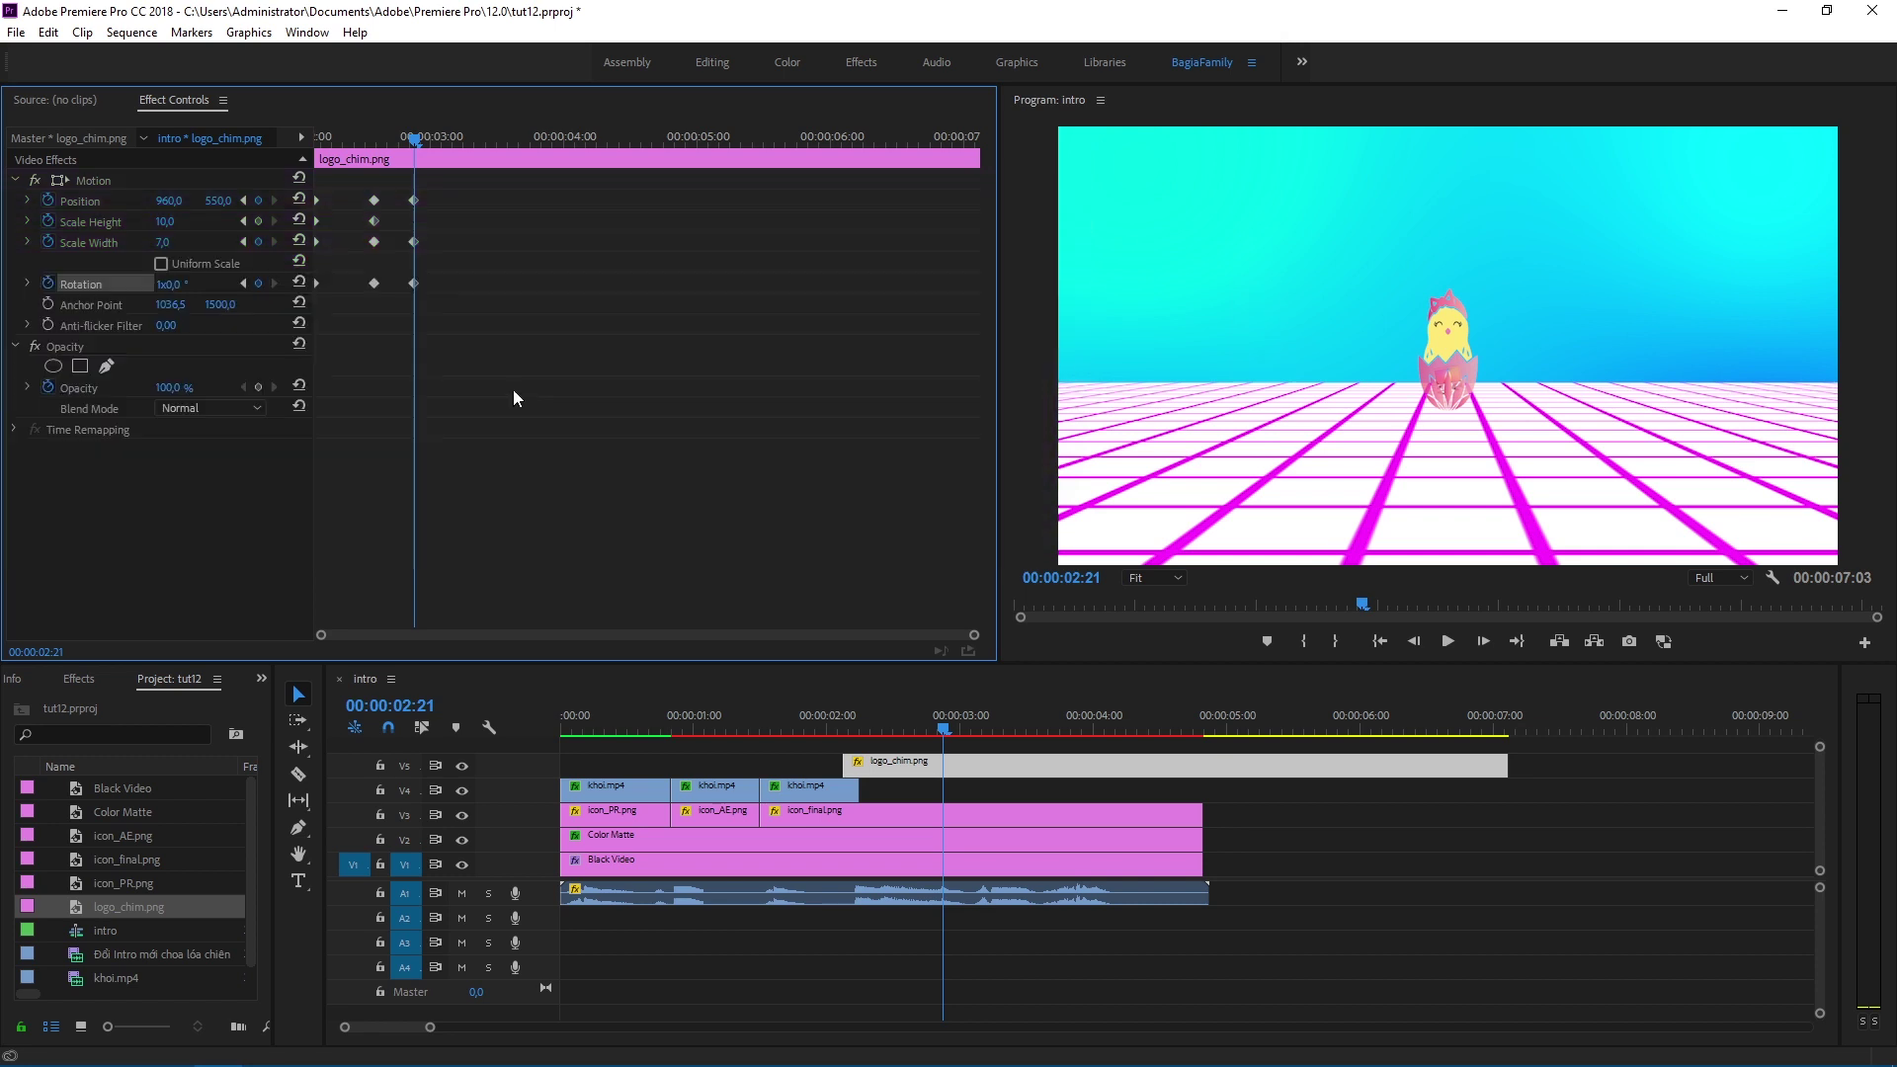
Step: Advance two frames to 00:00:02:23 and keyframe the logo's vertical position at 500 and scale width at 10
key("Right")
key("Right")
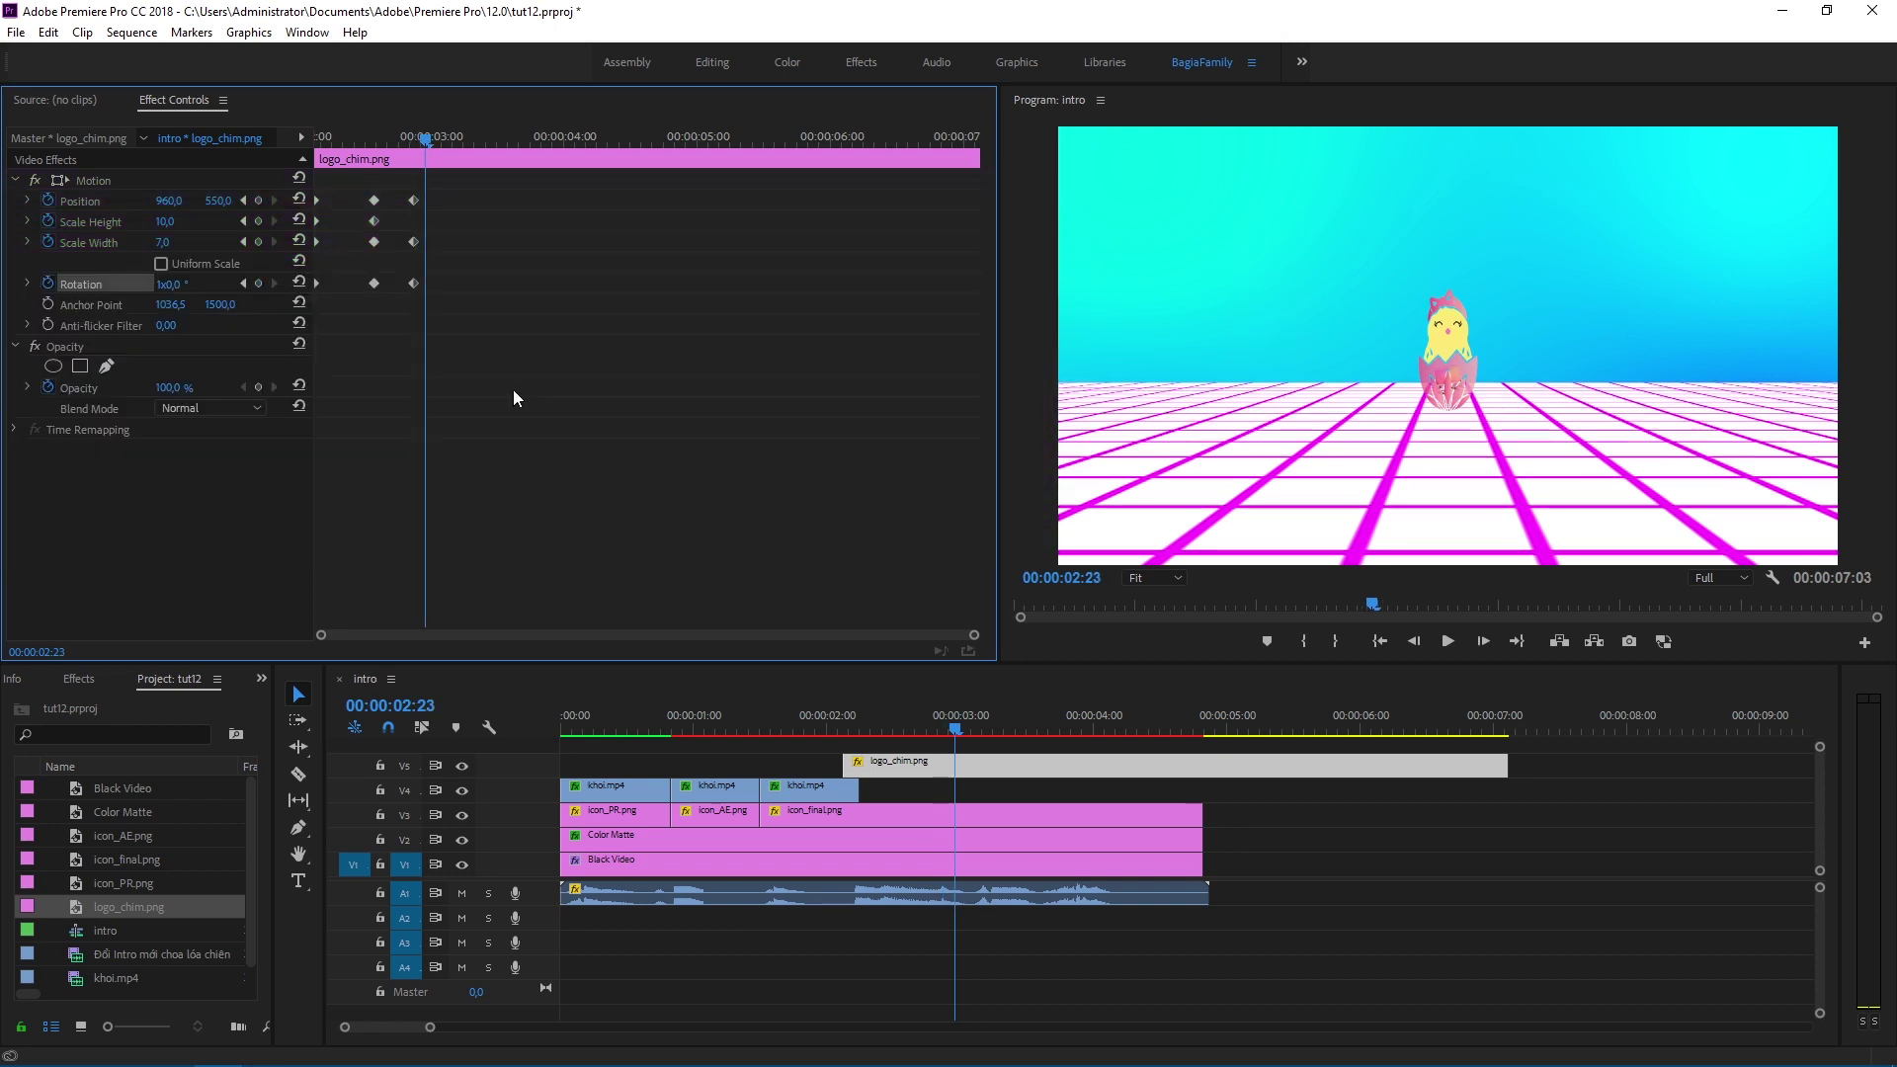
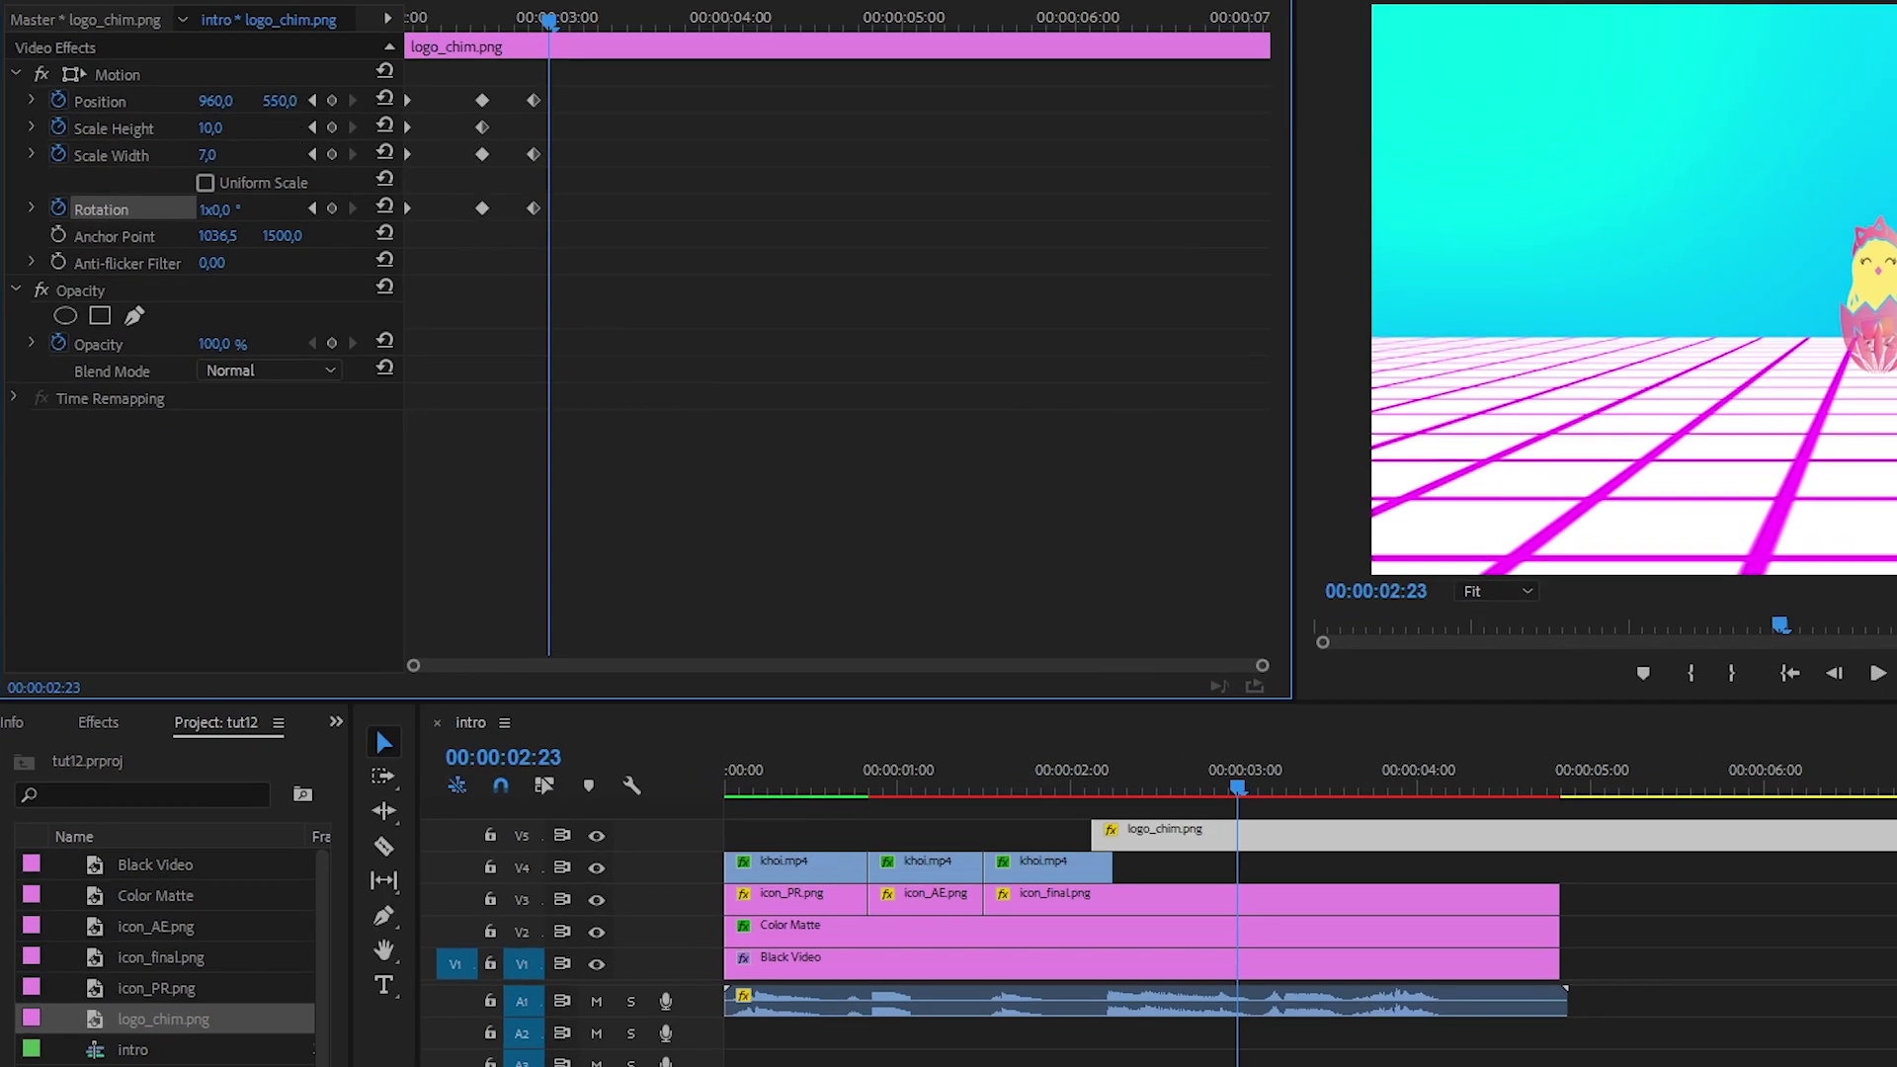
left_click_drag(279, 101, 238, 101)
left_click(279, 101)
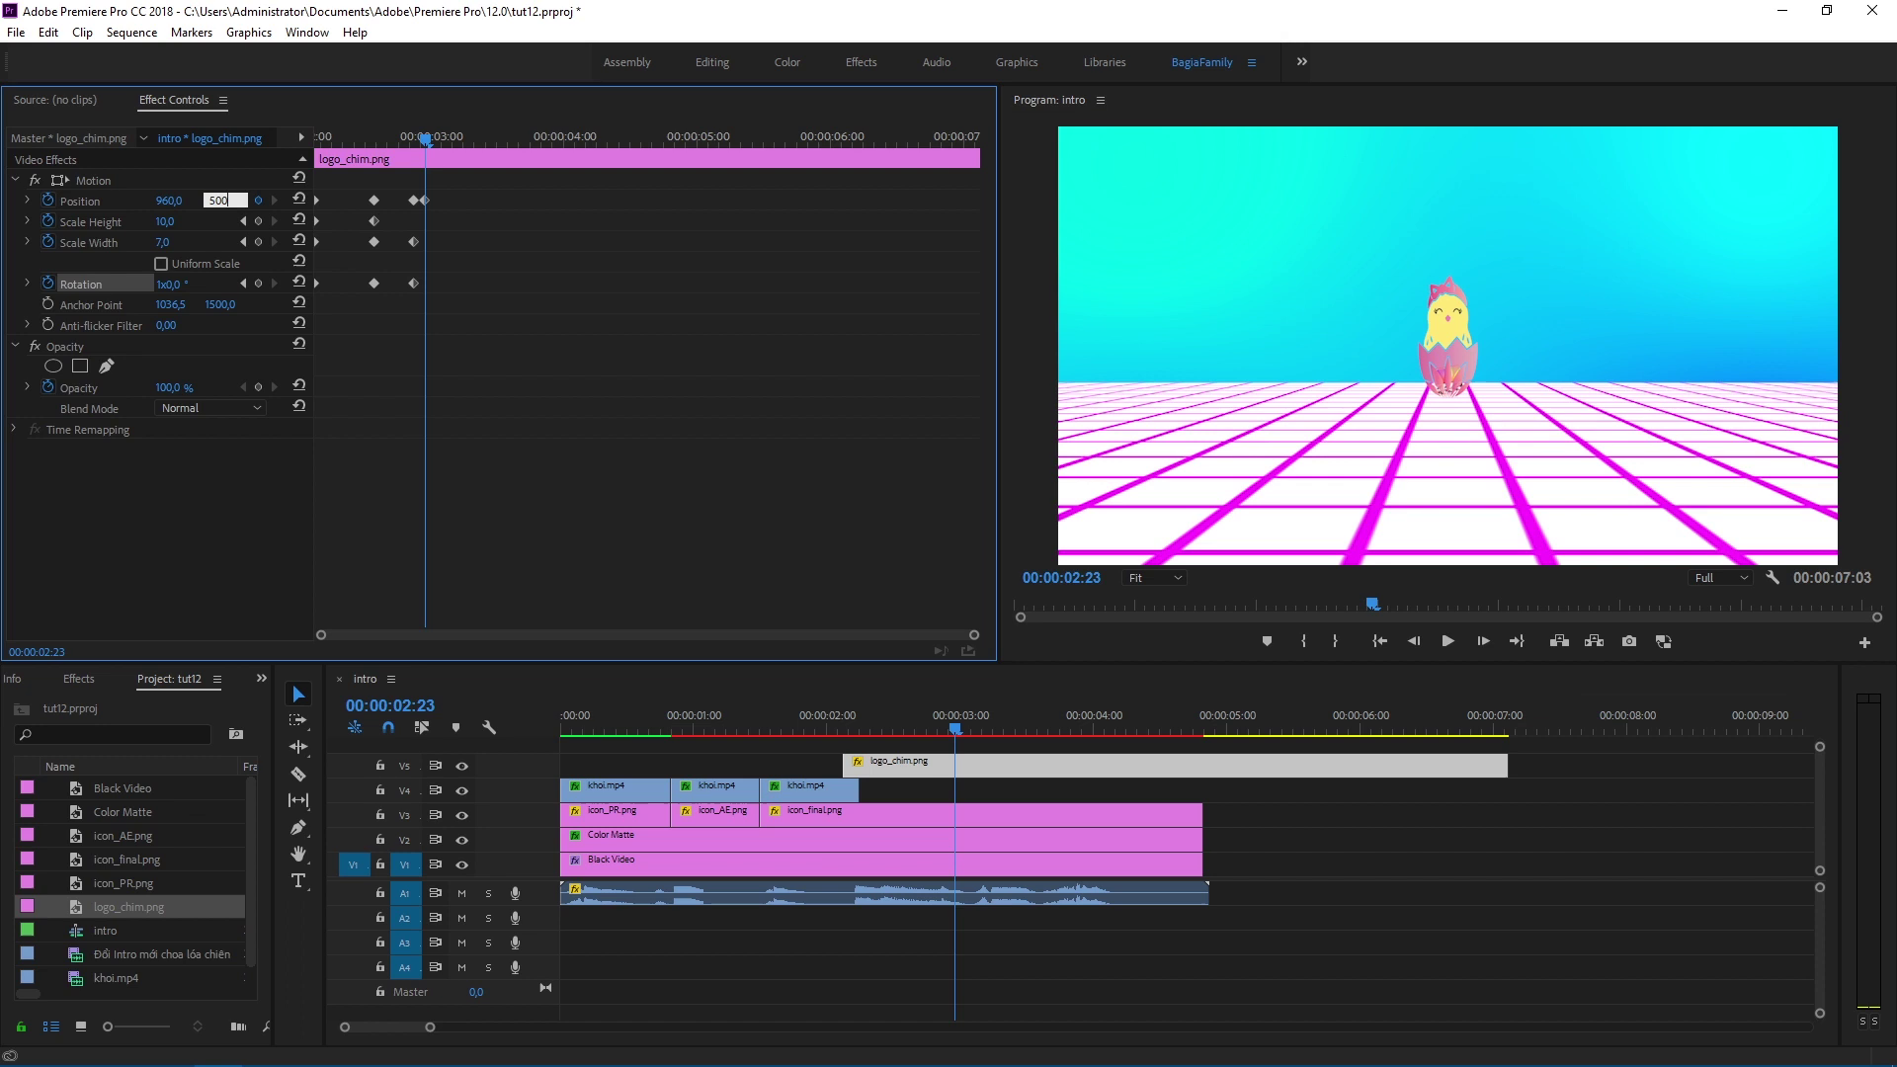
key("Return")
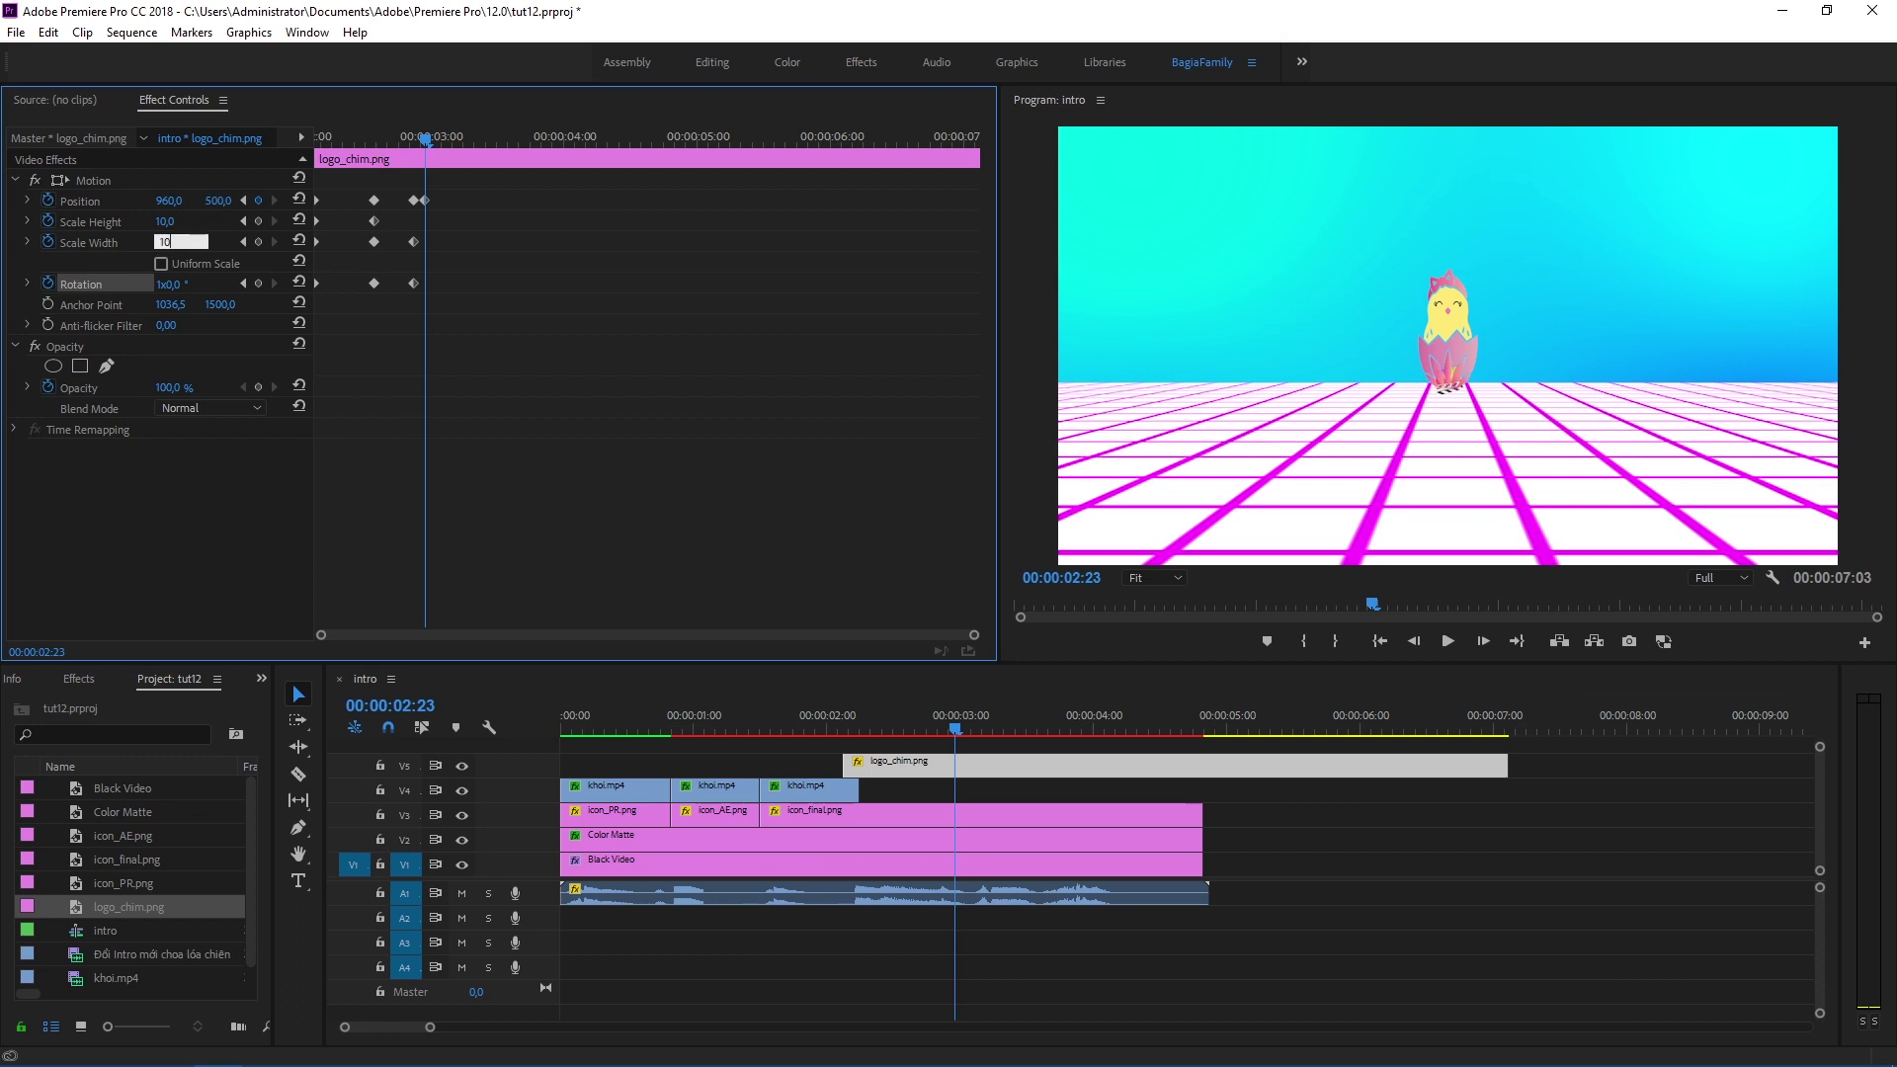
key("Return")
Step: Go to 00:00:03:03 and keyframe the logo's vertical position at 550 and scale width at 7
left_click(1075, 580)
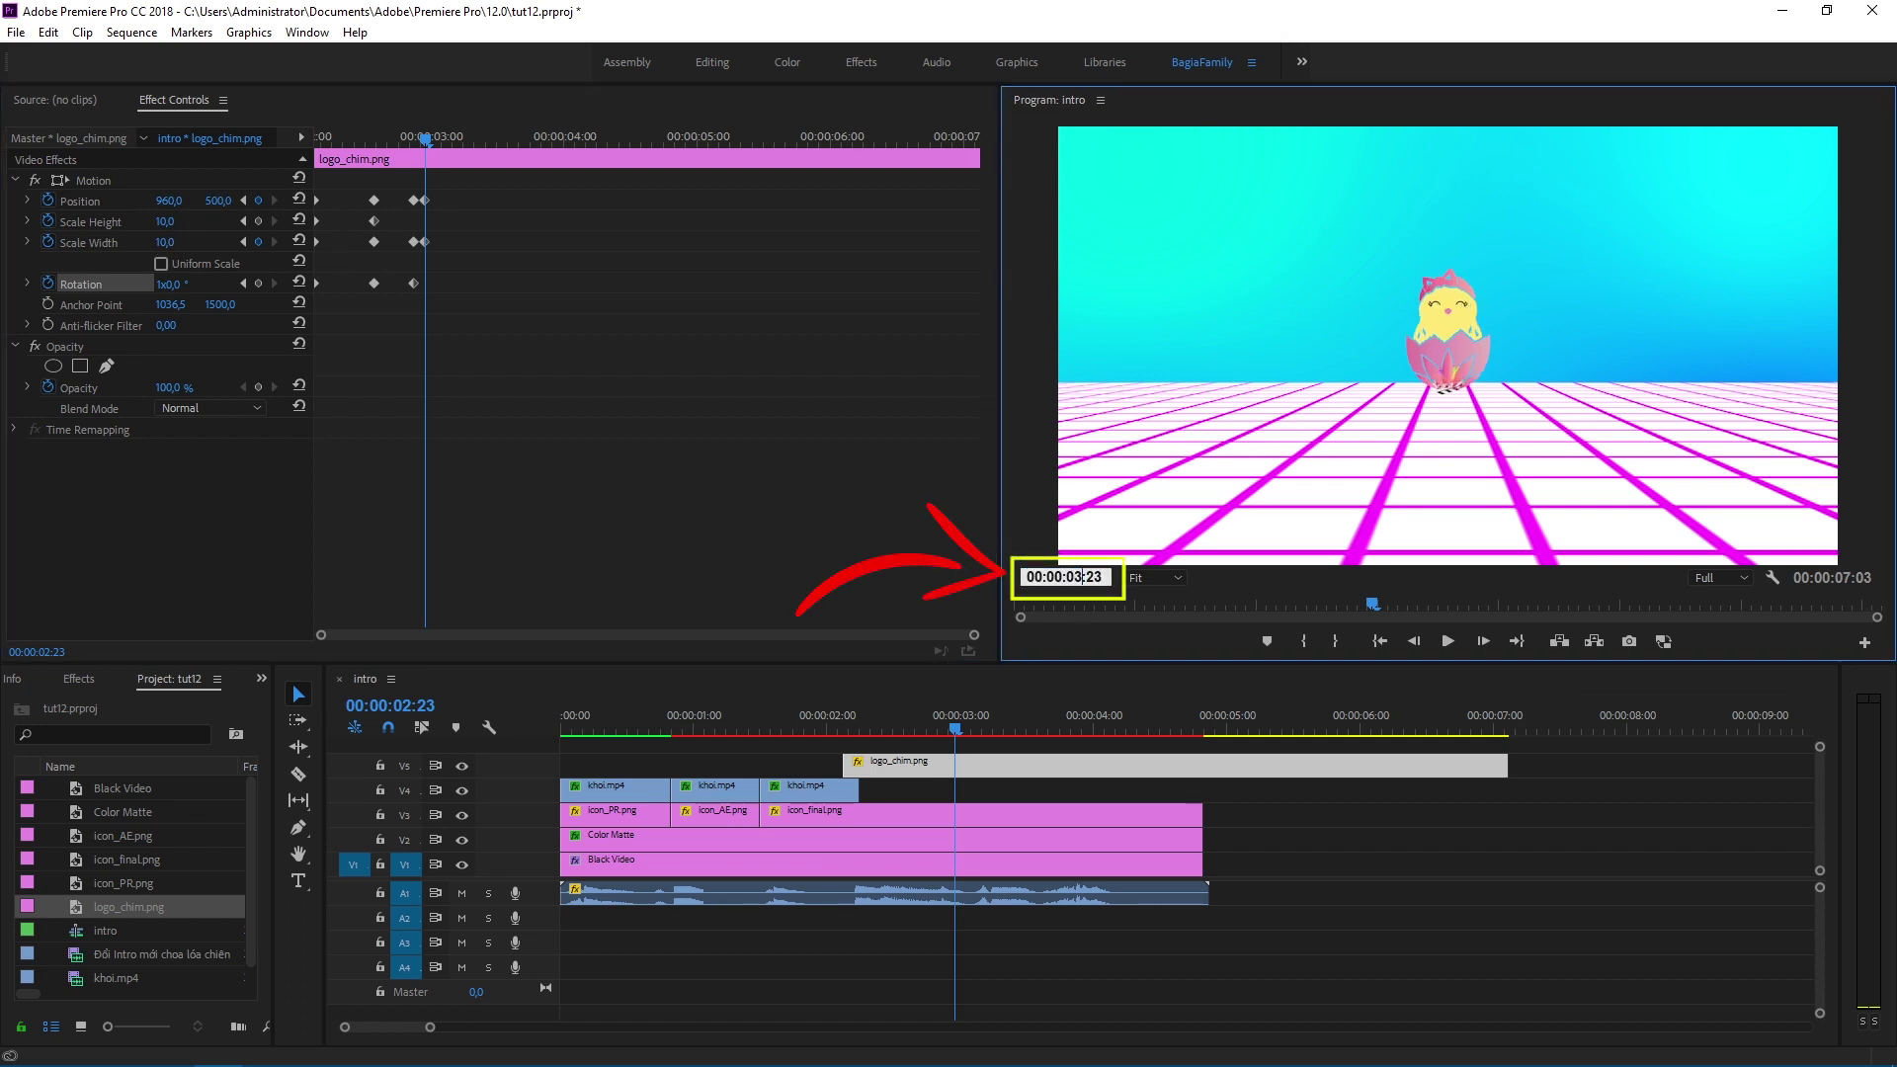
key("Return")
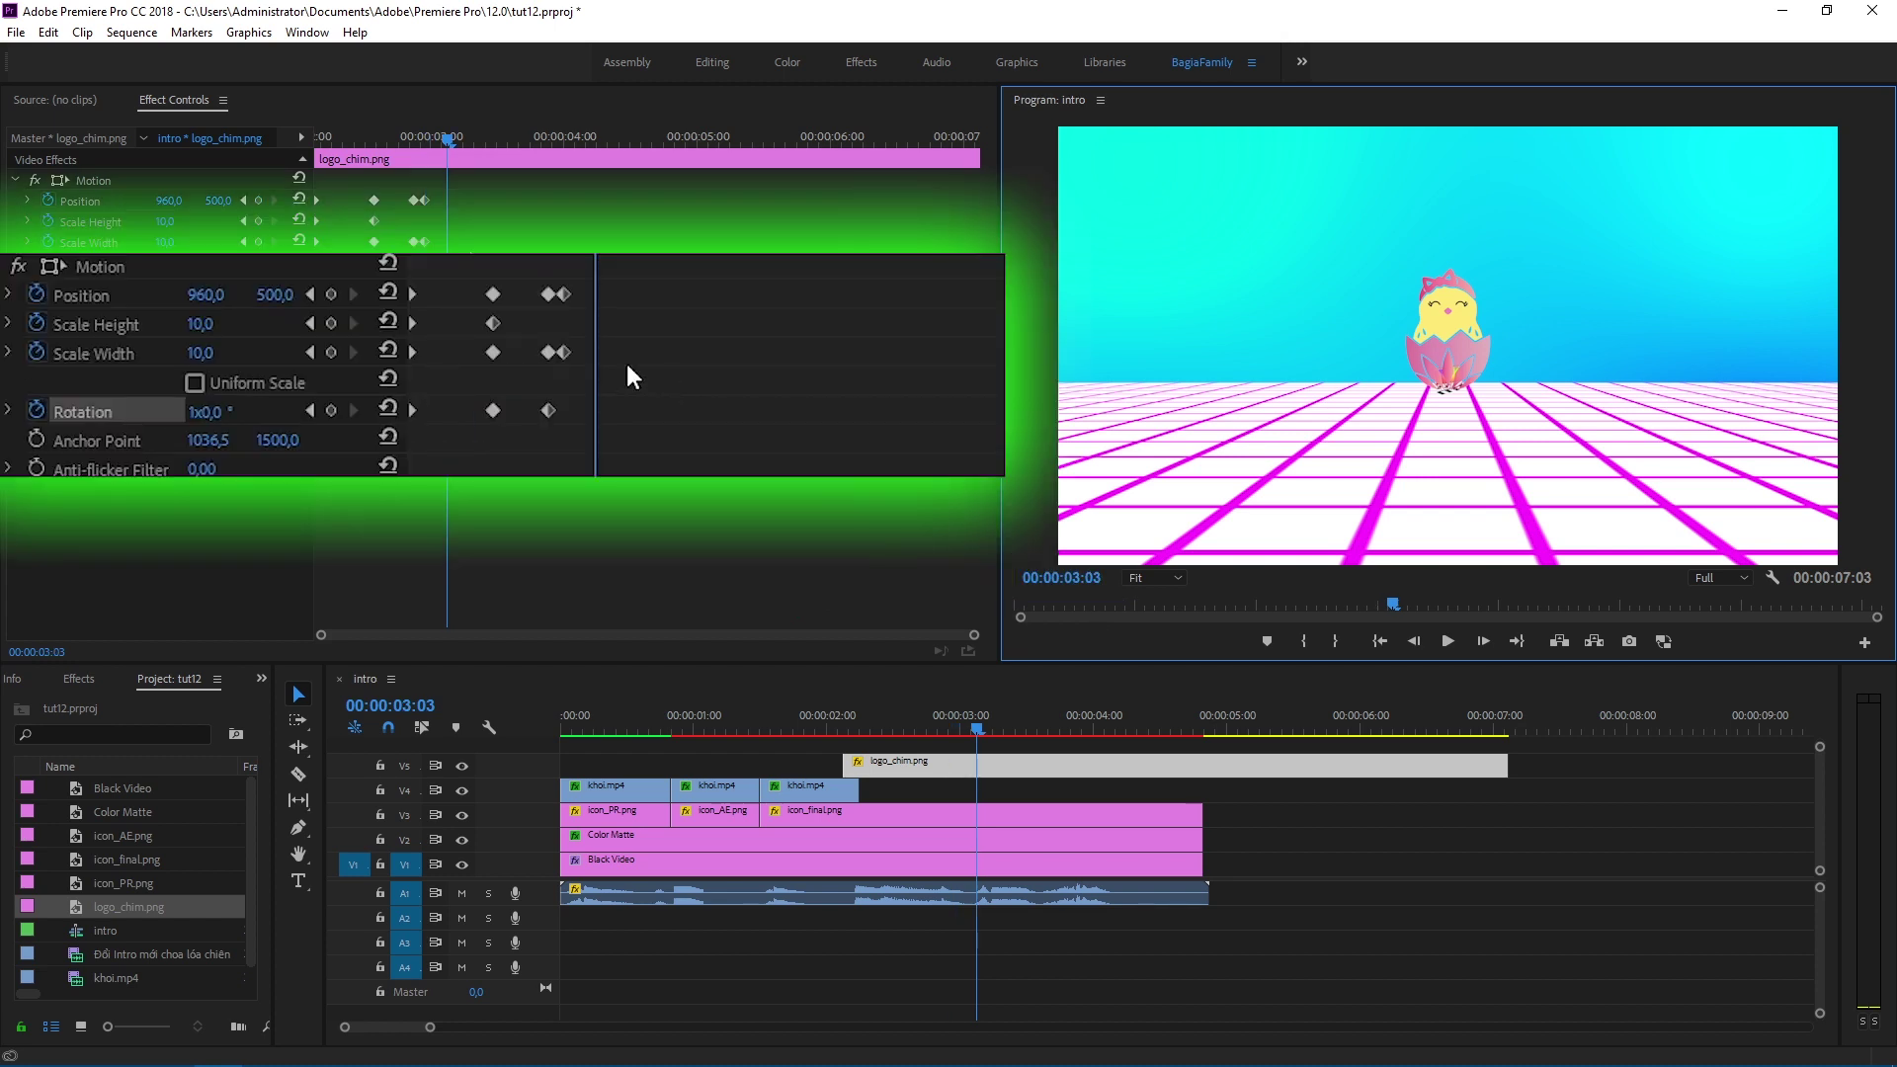
left_click(223, 200)
type("550")
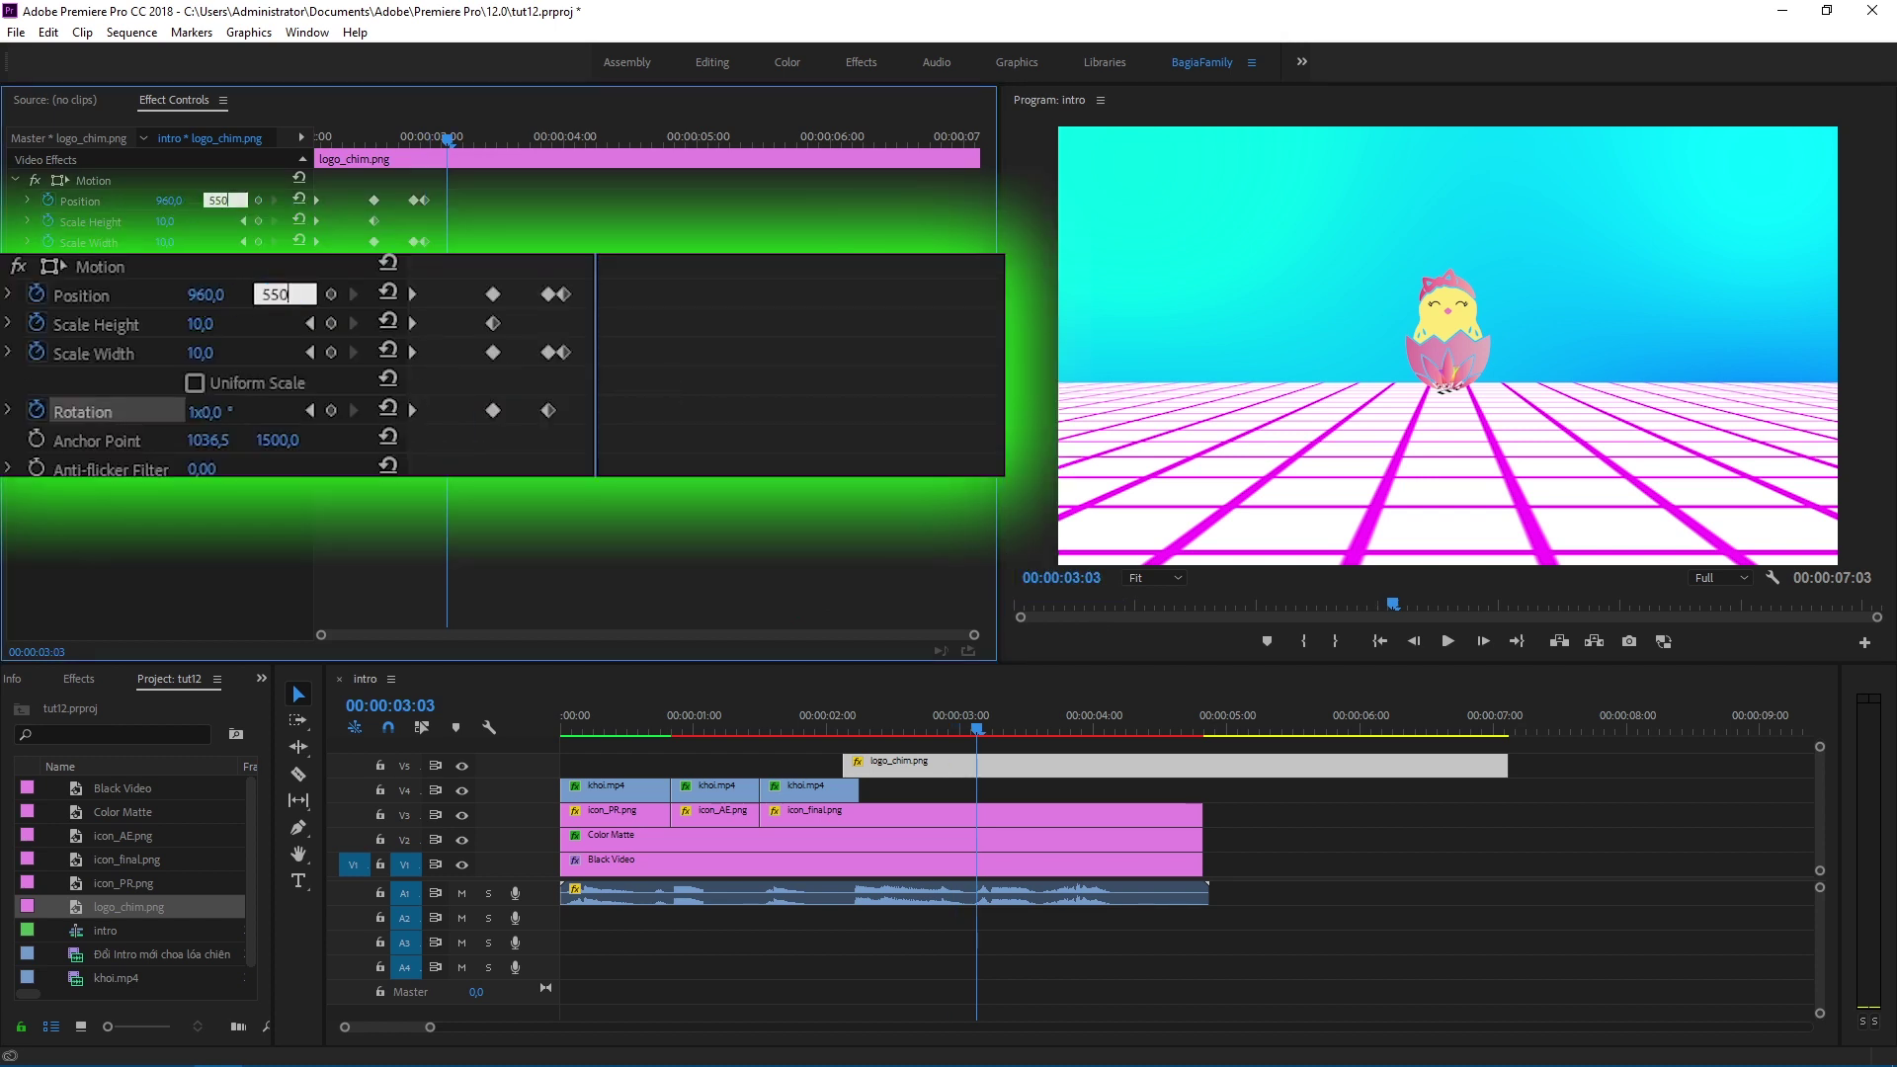
key("Return")
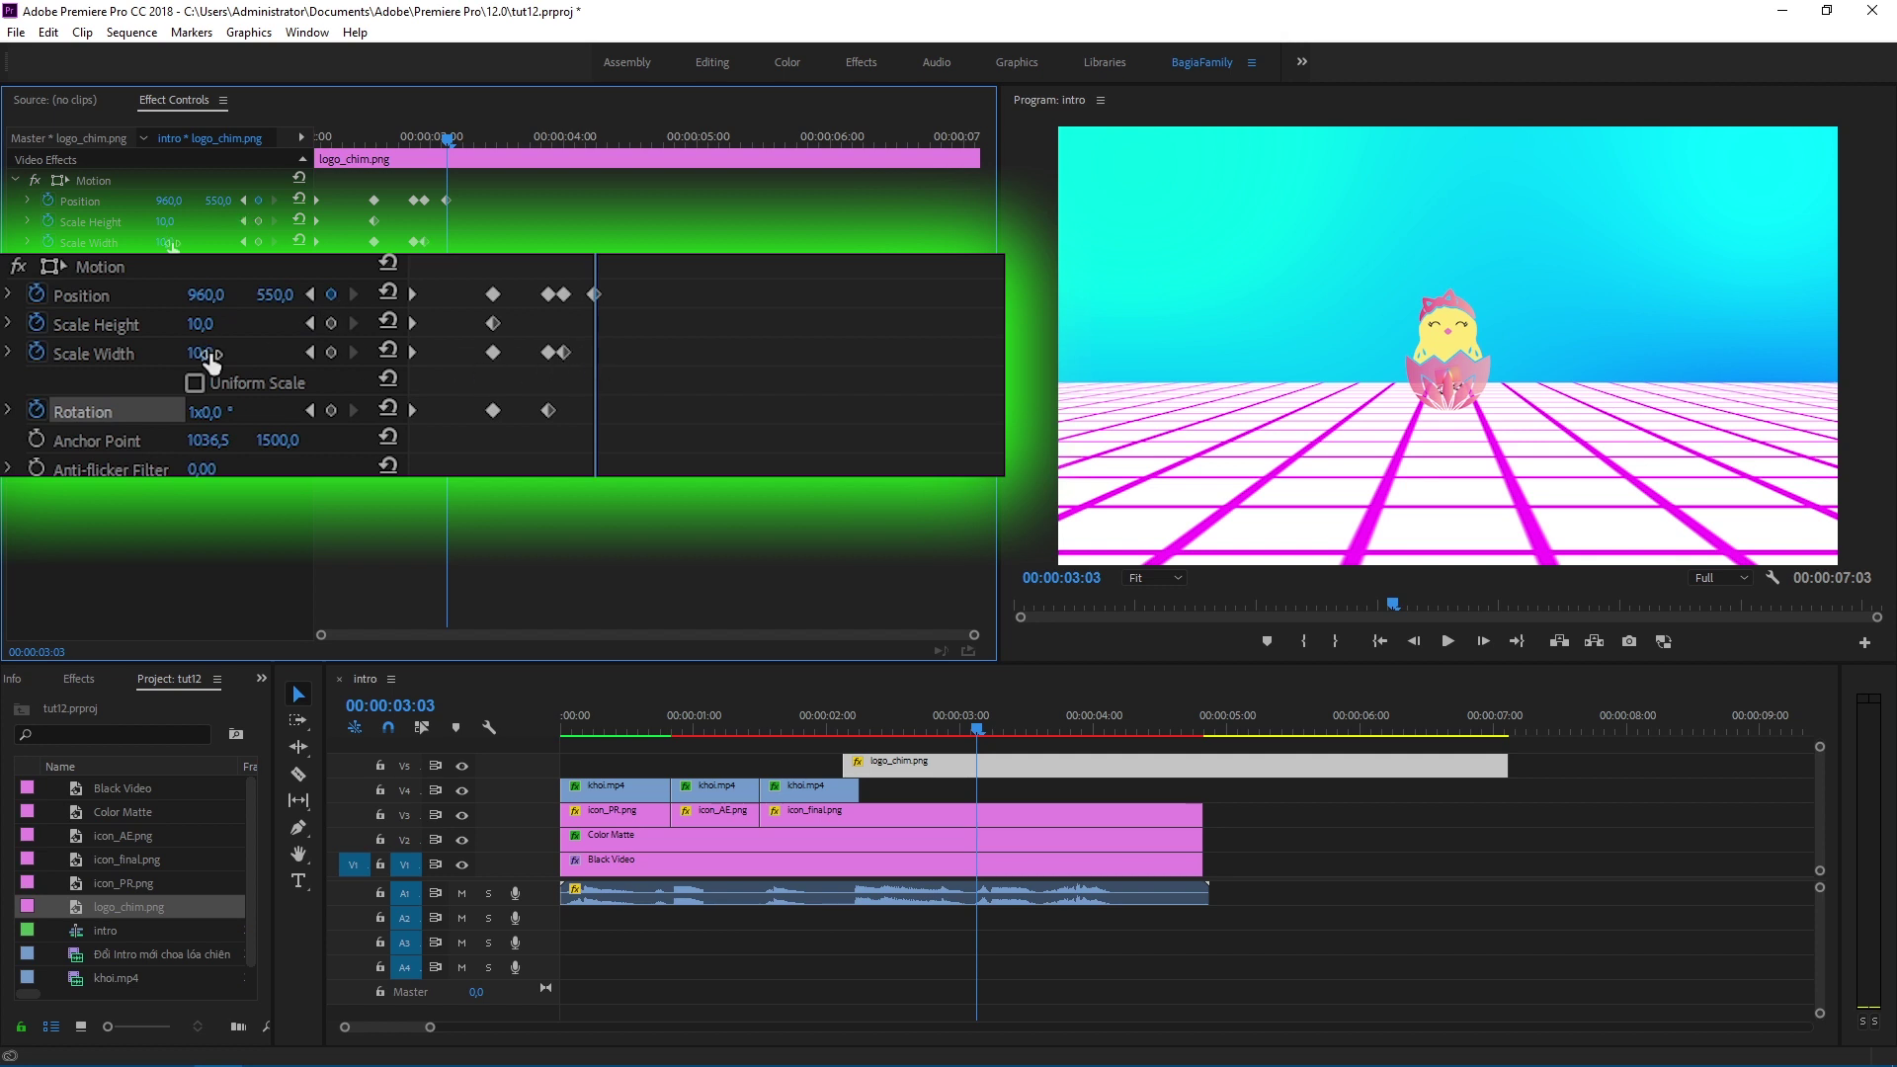
left_click(172, 244)
type("7")
key("Return")
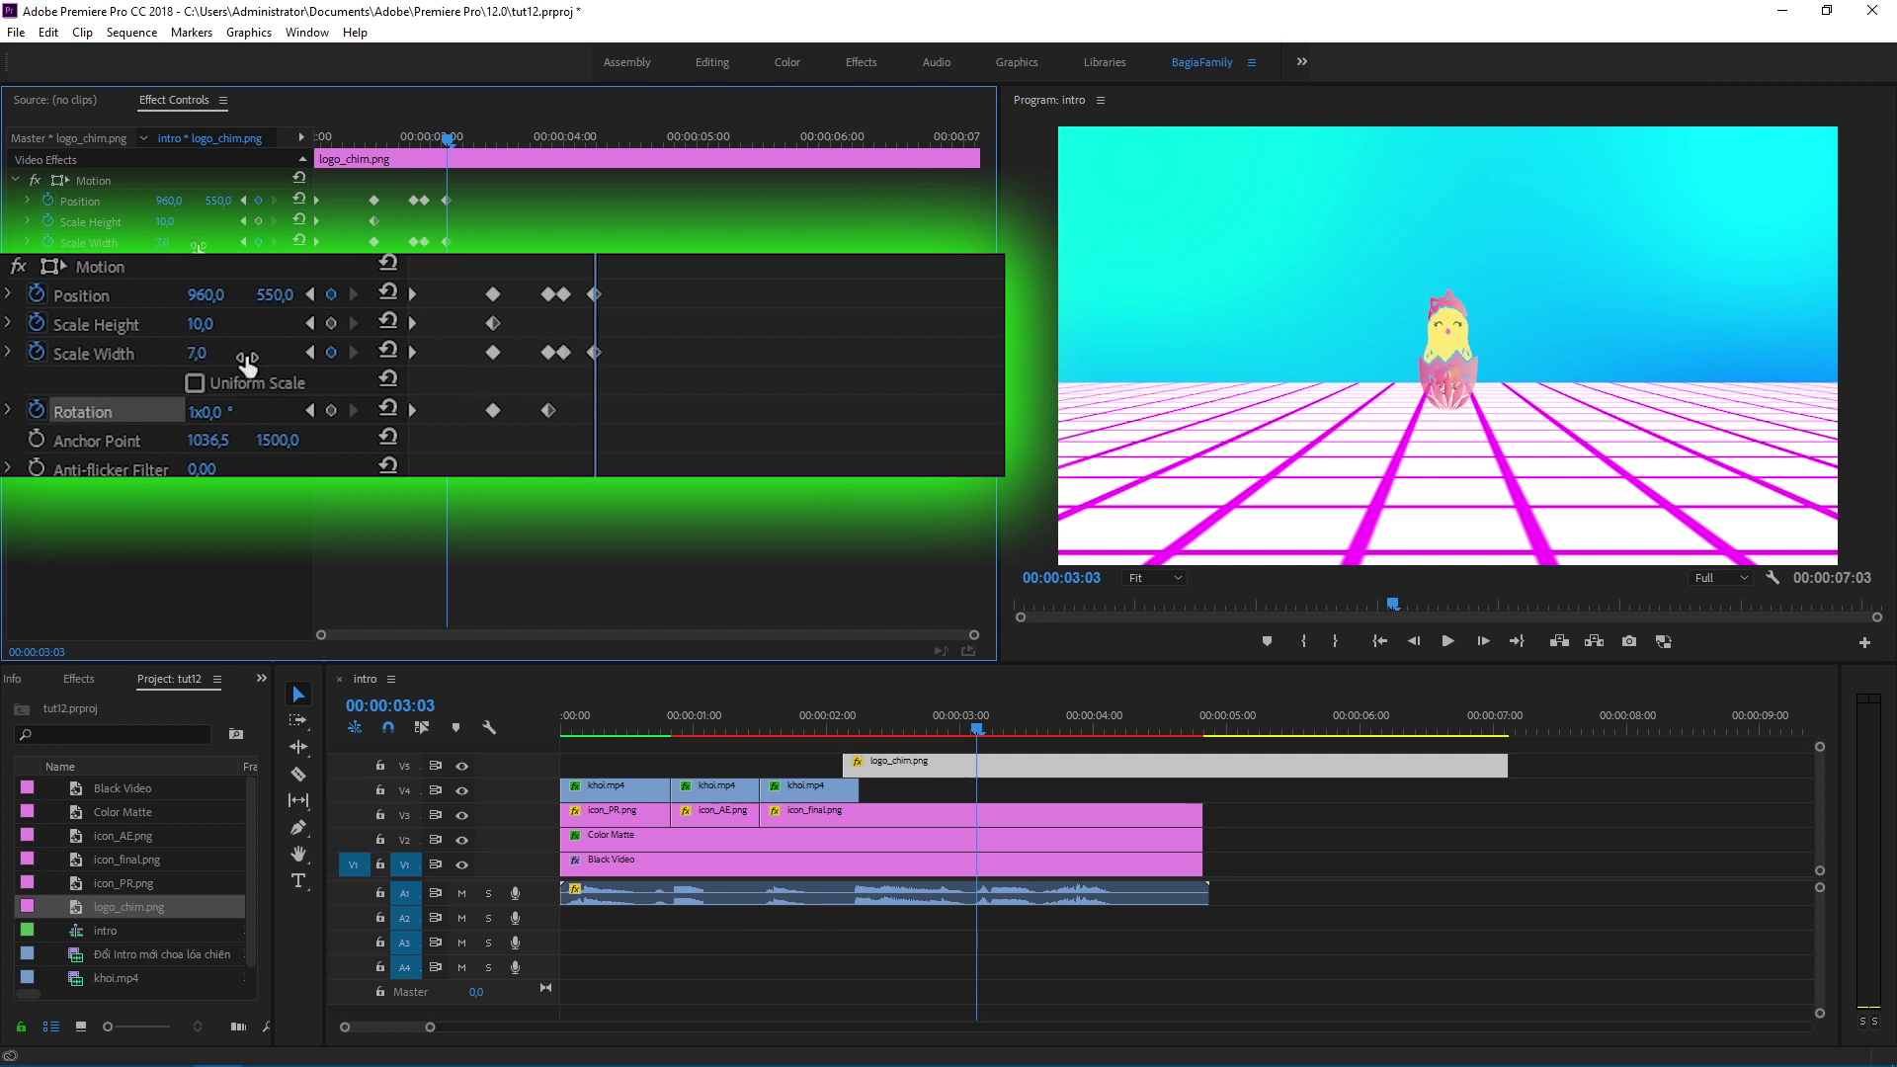
Step: Go to 00:00:03:11 and keyframe the logo's vertical position at 500 and scale width at 10
left_click(1093, 579)
left_click(1095, 578)
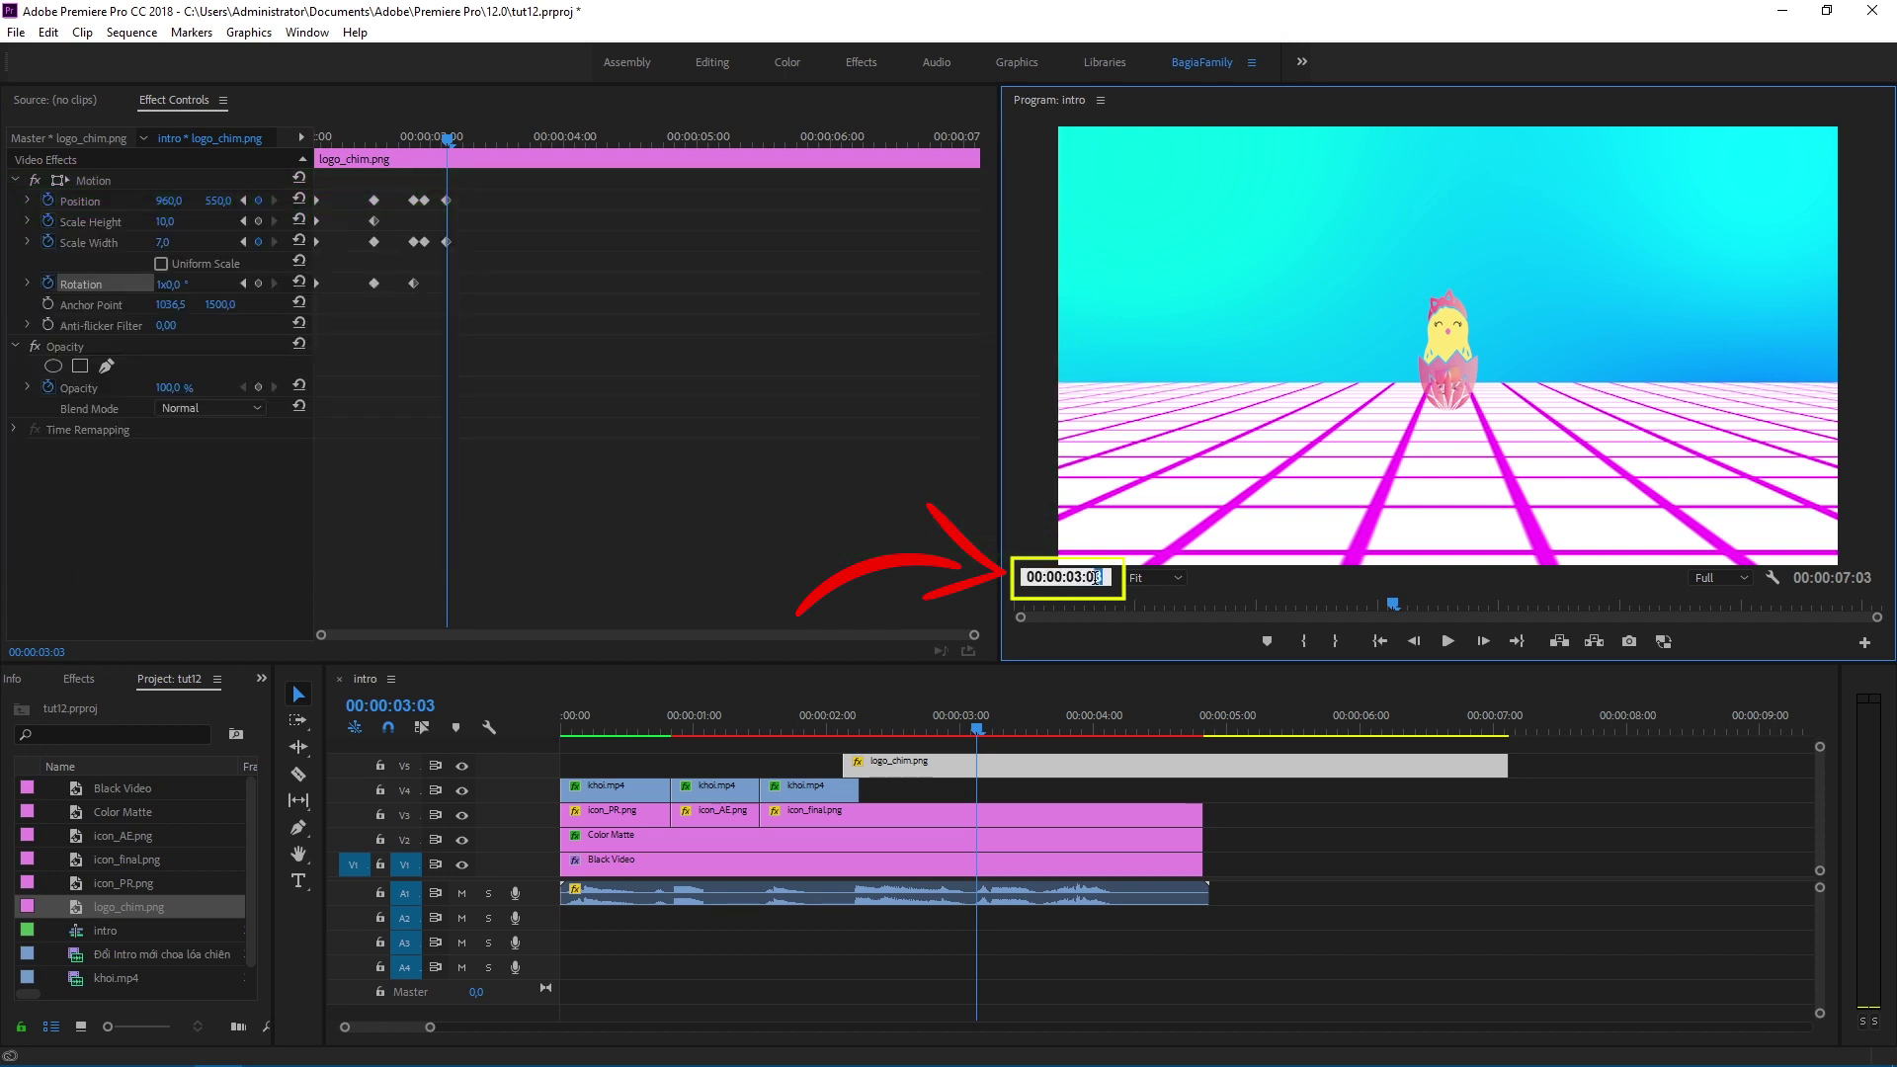
key("Return")
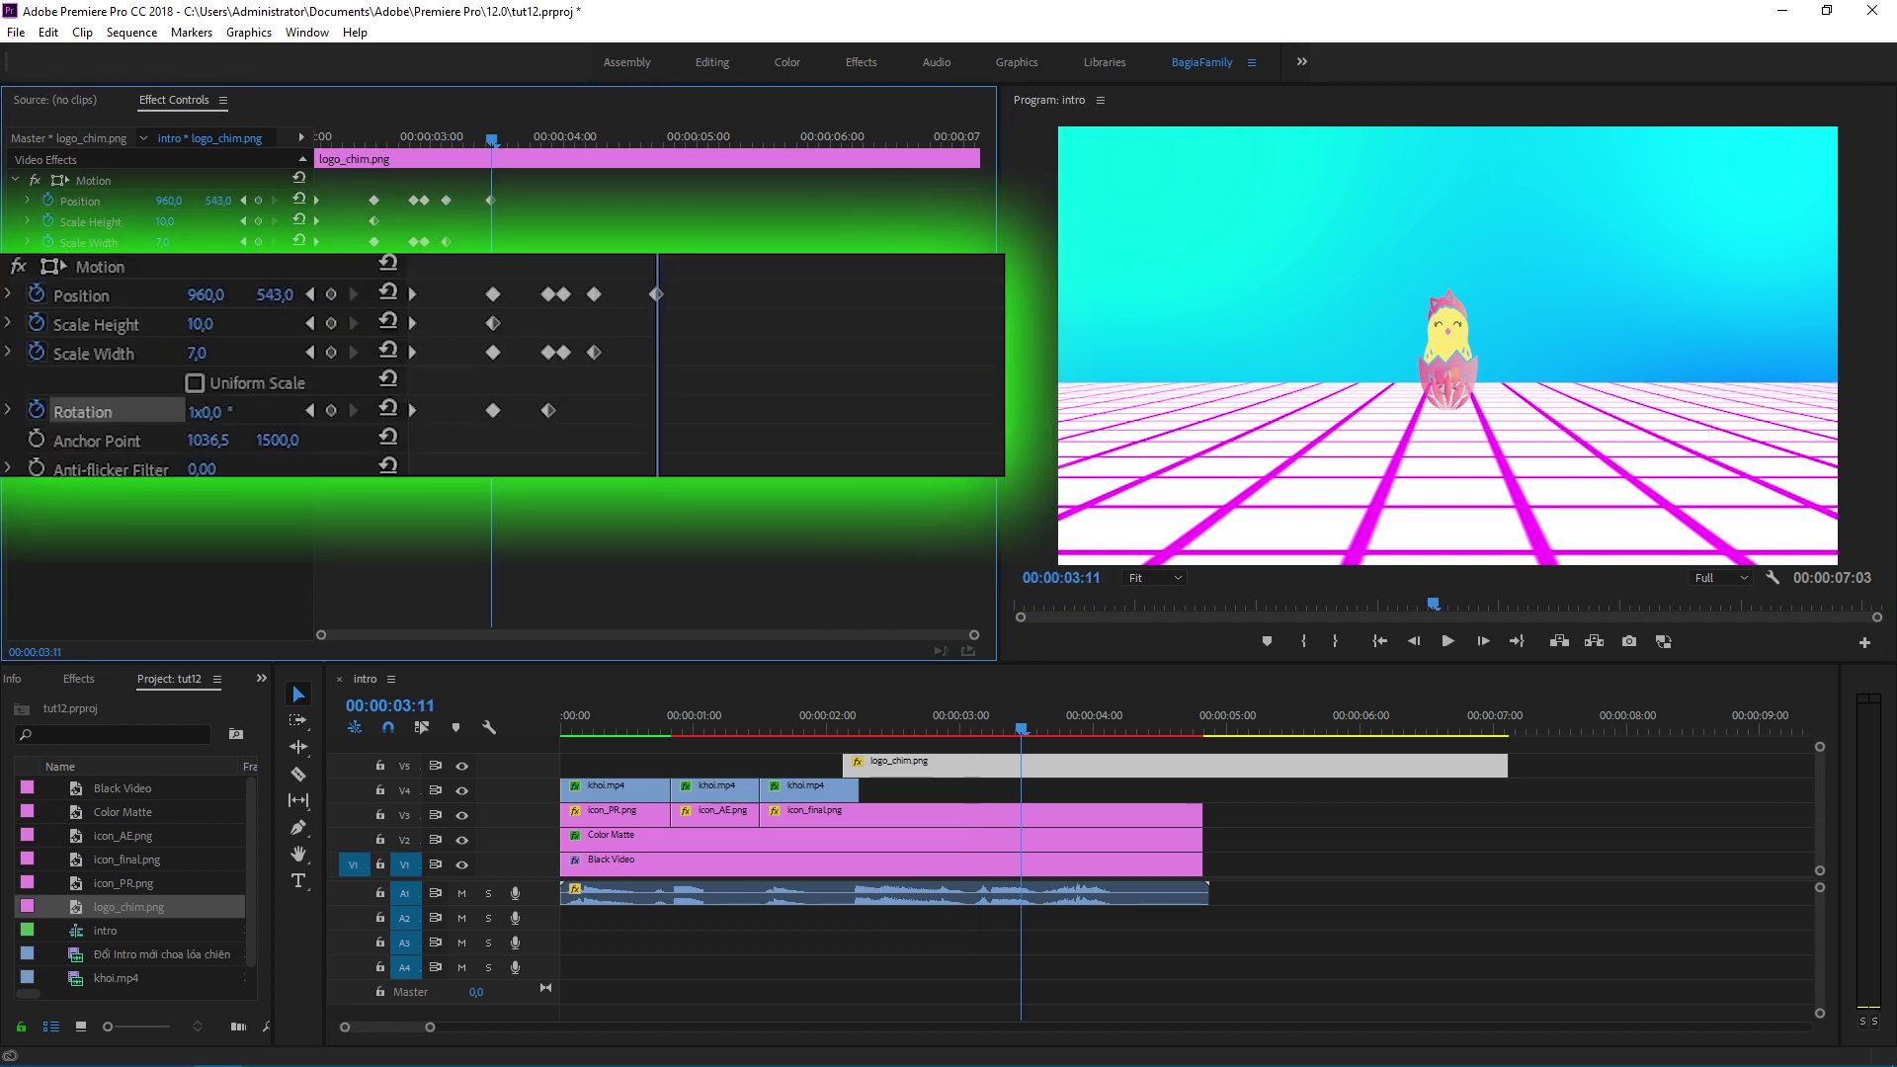
left_click_drag(225, 200, 216, 200)
left_click(225, 196)
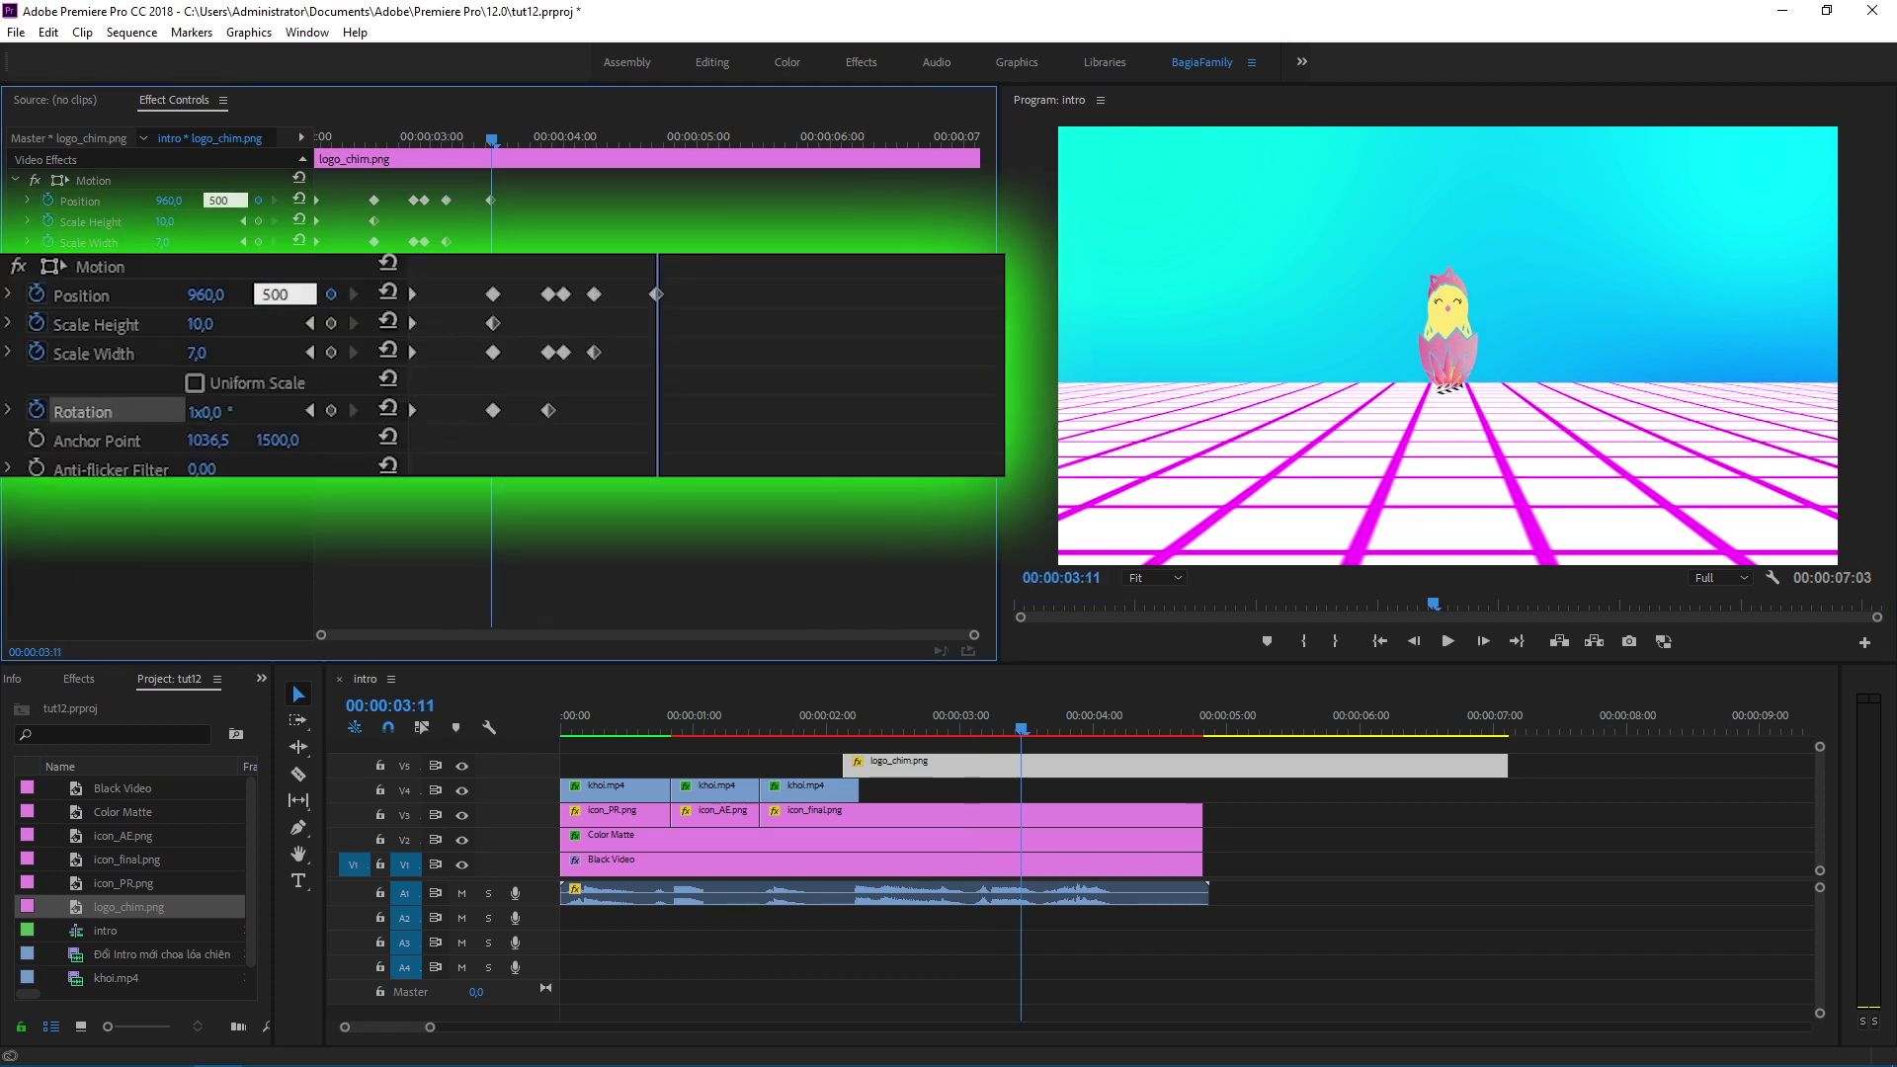
key("Return")
left_click(164, 242)
type("10")
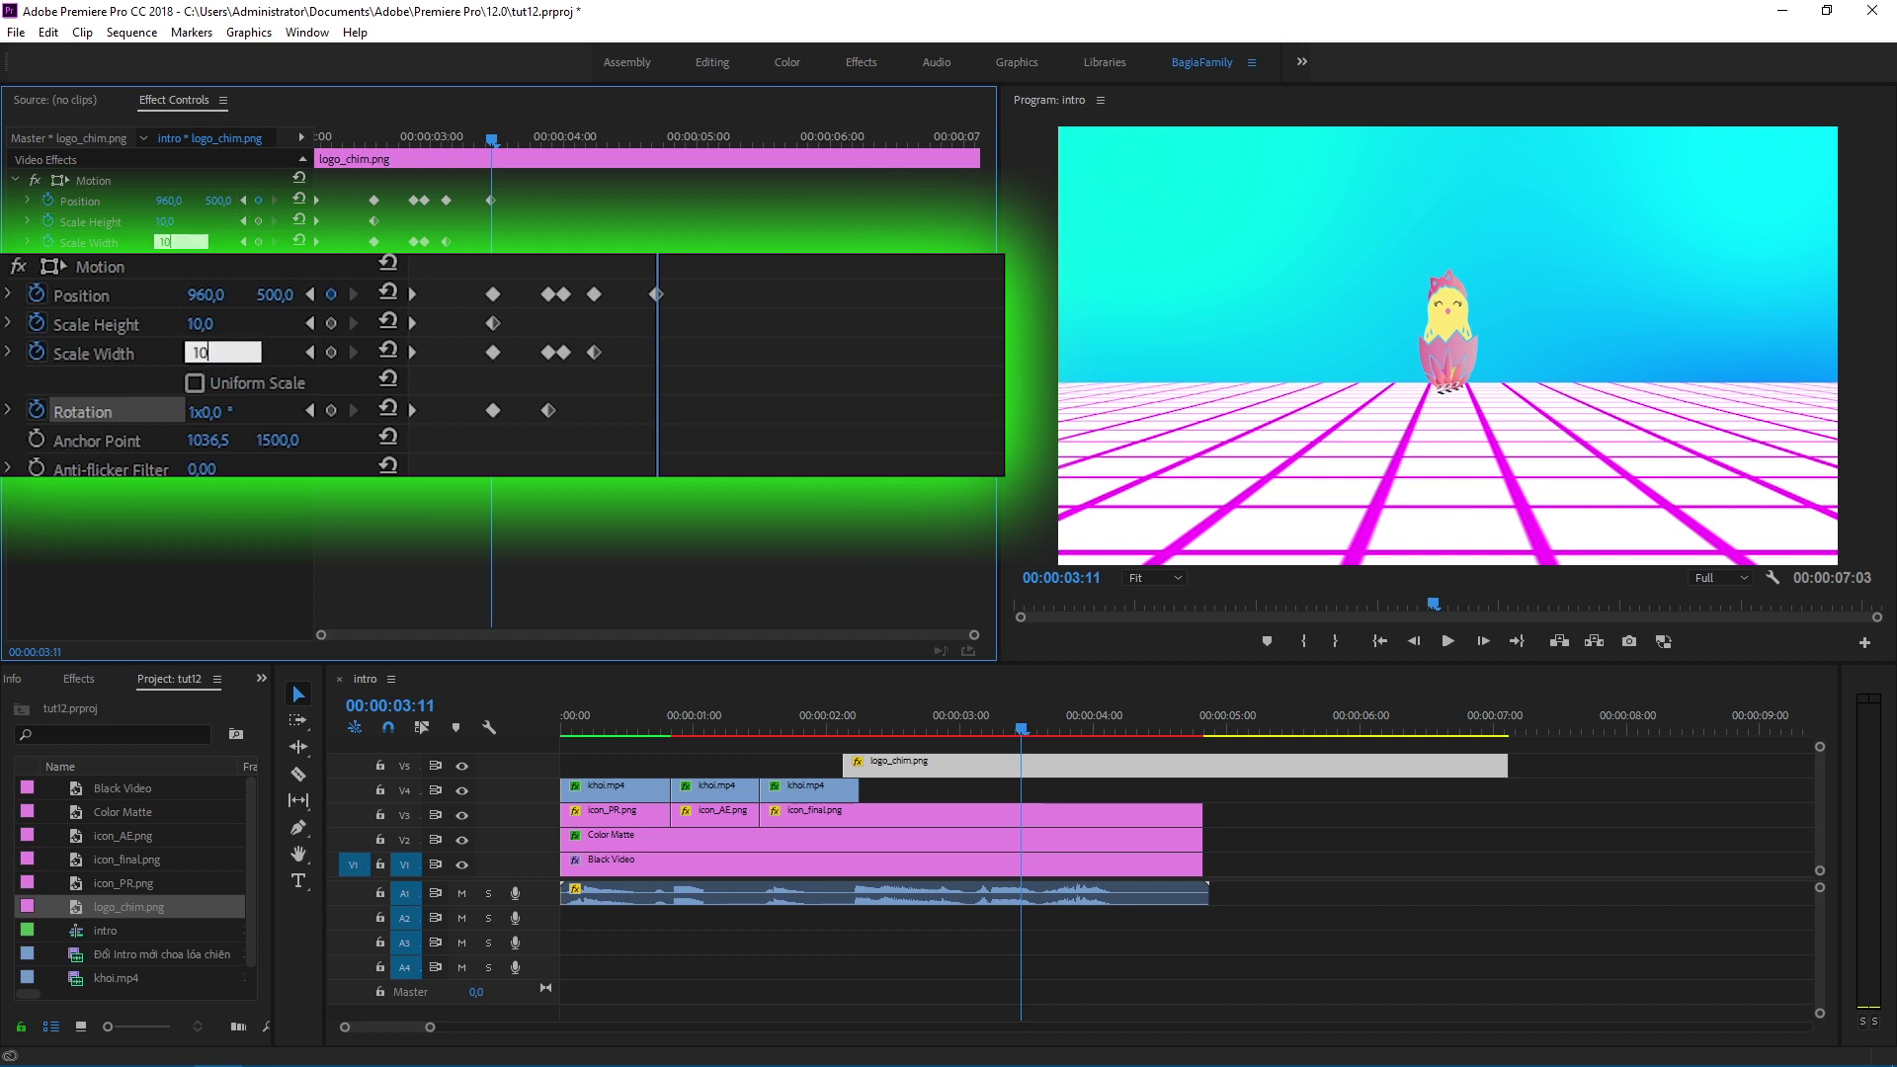
key("Return")
Step: Trim the end of icon_final.png back to 00:00:02:03, where logo_chim.png begins, and play back the transition
left_click_drag(1199, 811, 843, 818)
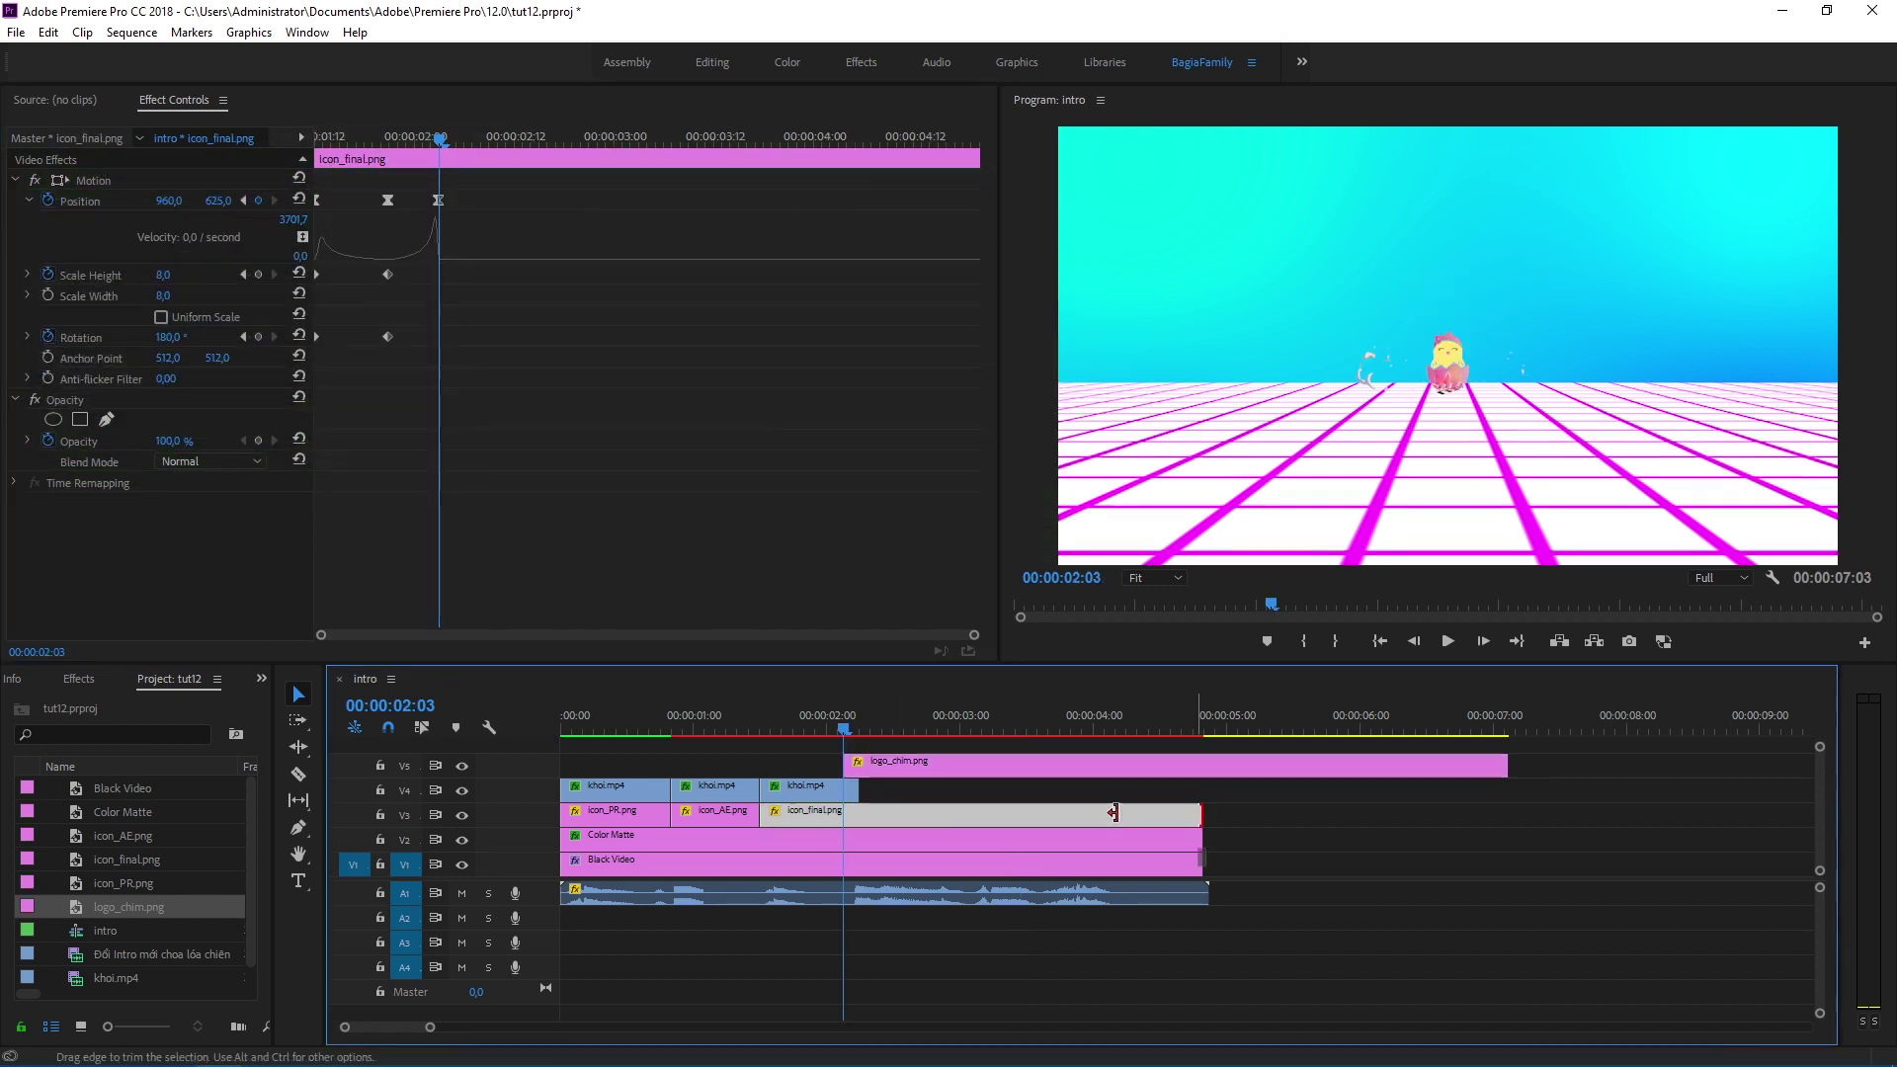
mouse_move(846, 733)
left_mouse_down()
mouse_move(827, 732)
mouse_move(878, 739)
mouse_move(822, 737)
left_mouse_up()
left_click(1447, 641)
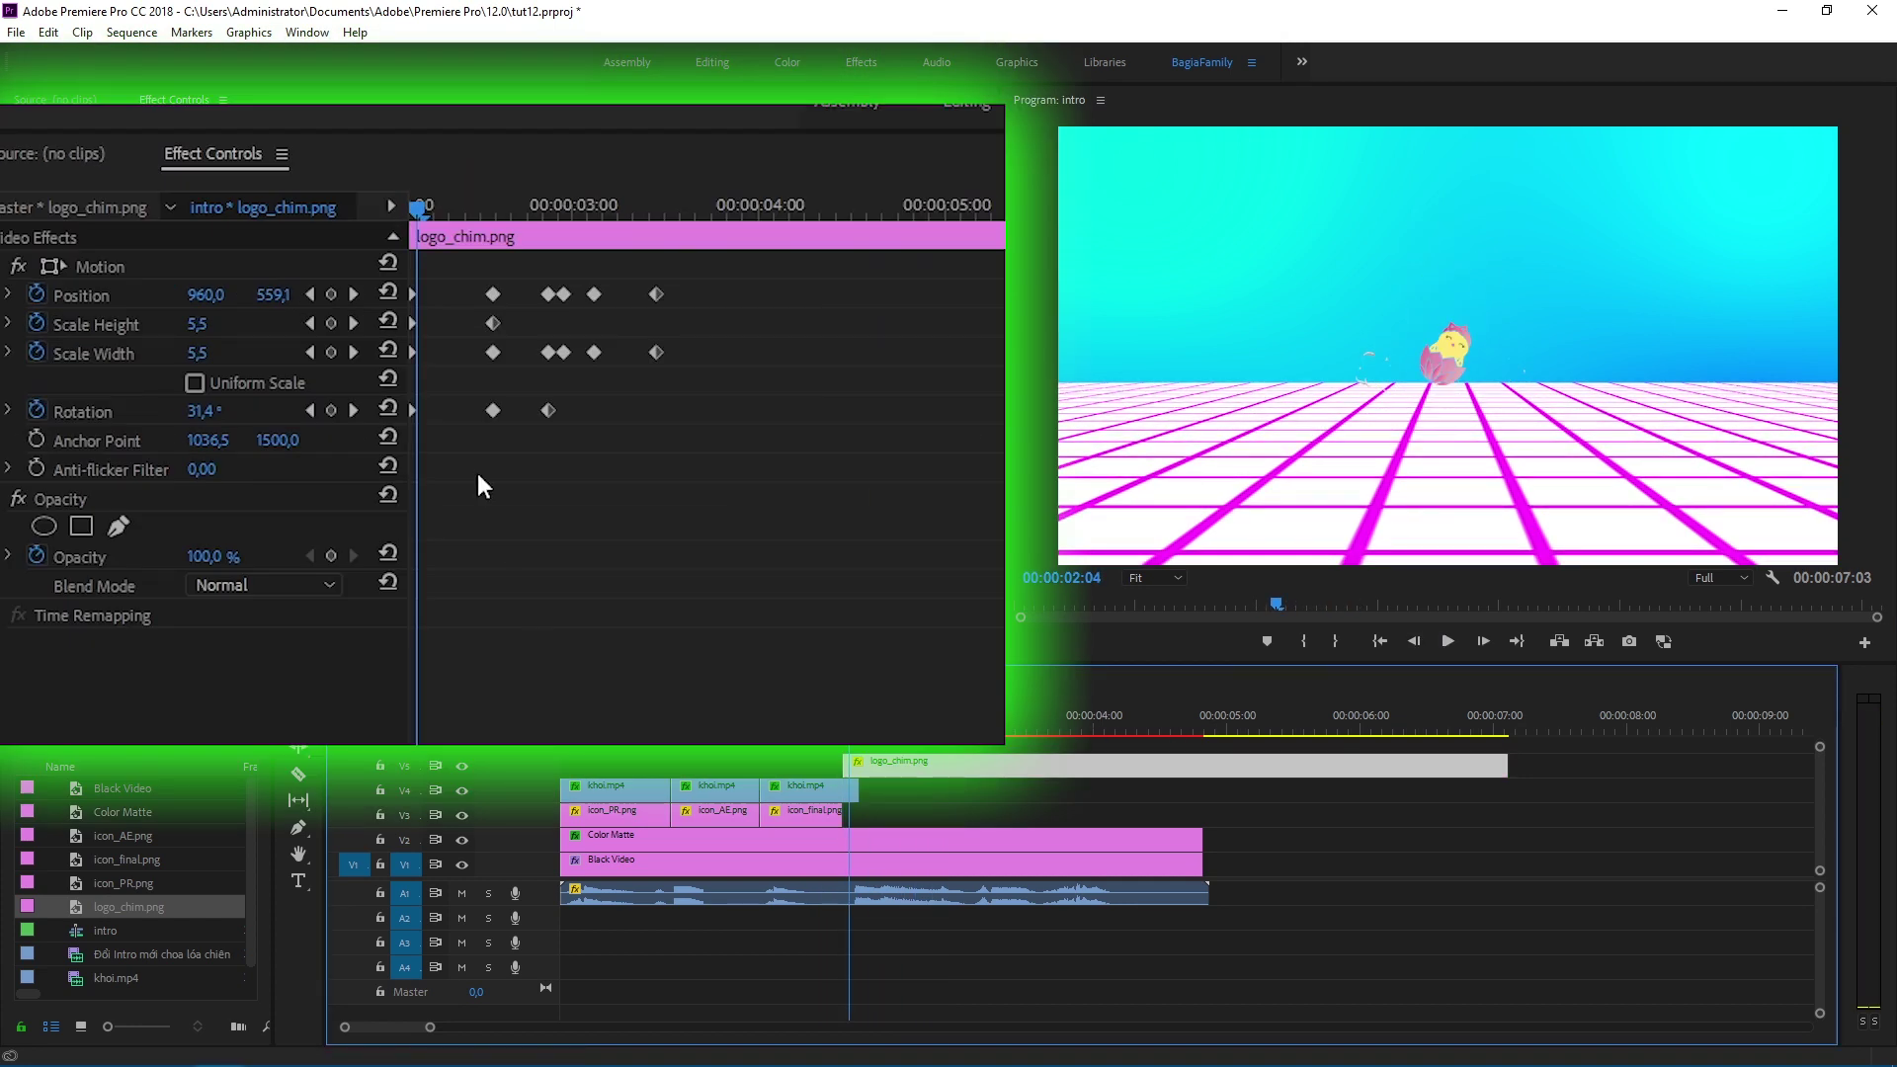
Step: Show the logo's Position velocity graph and ease the motion out of the first Position keyframe
left_click(412, 293)
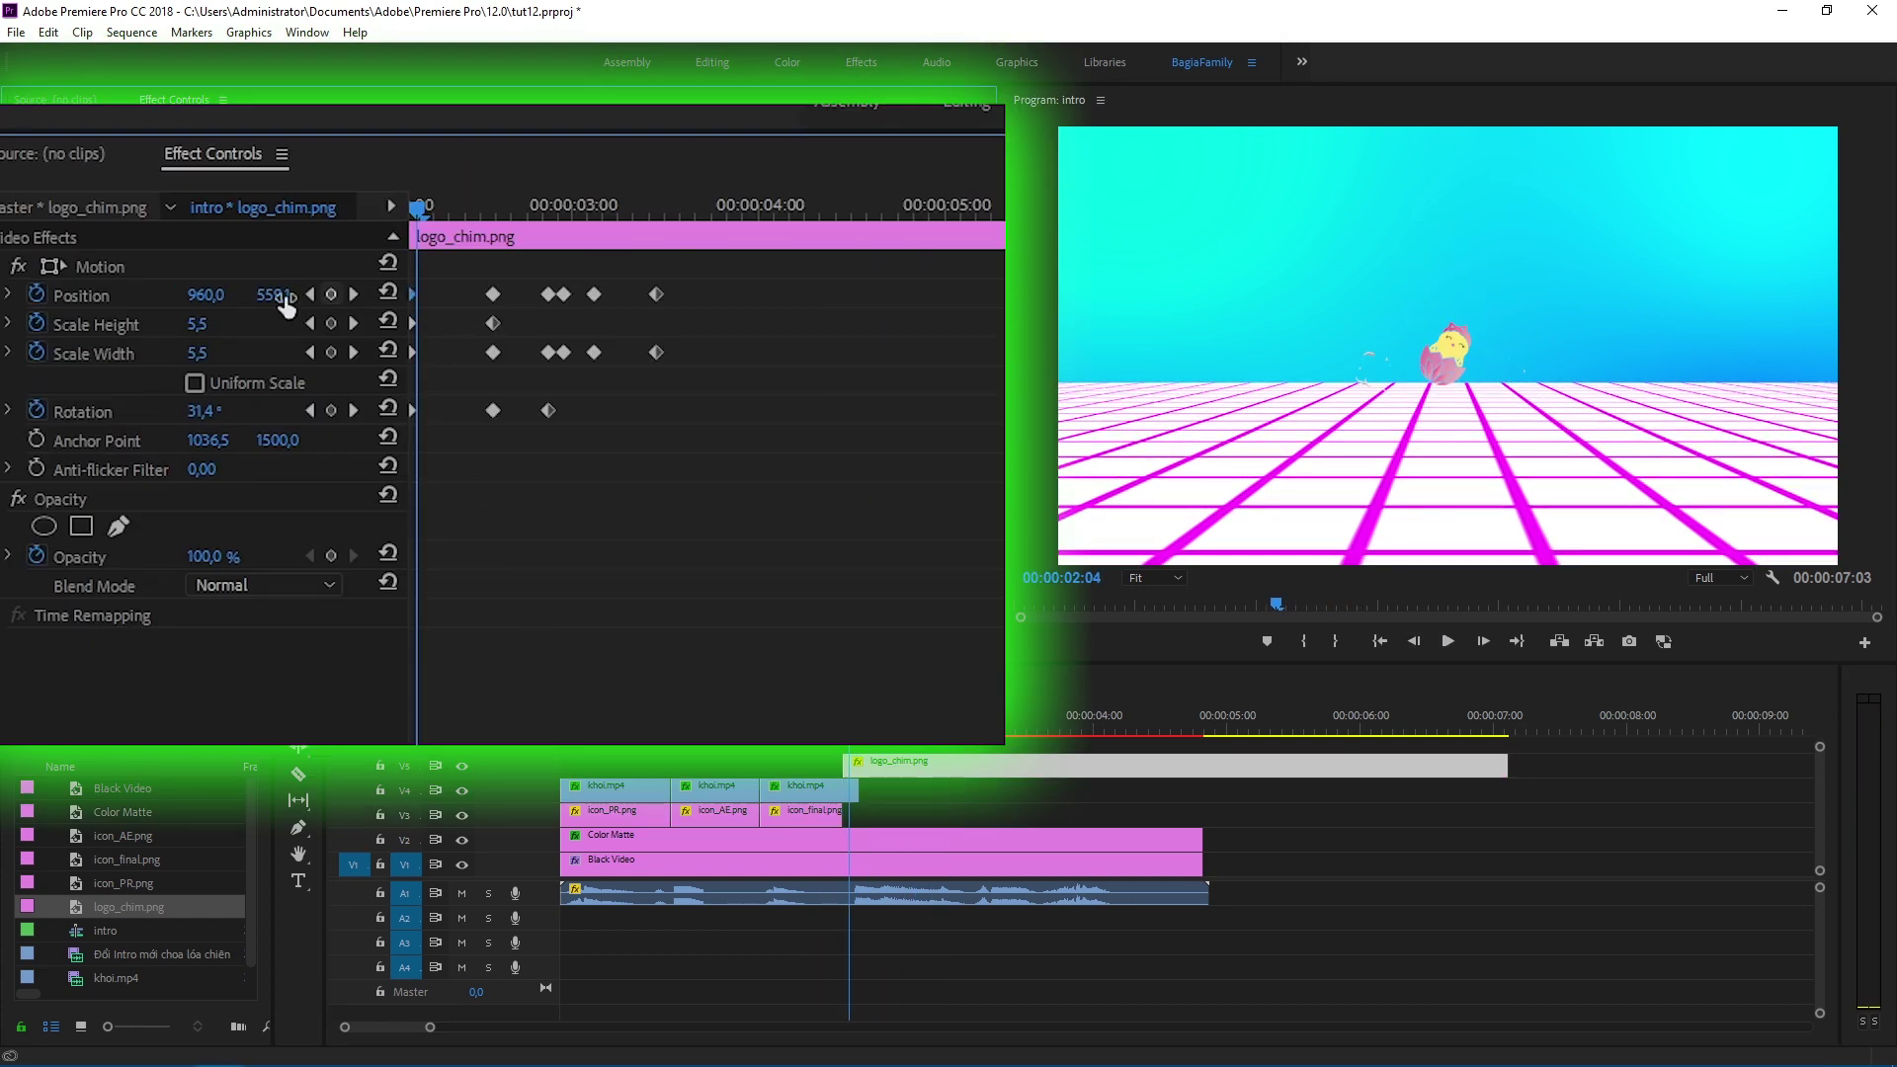
left_click(9, 294)
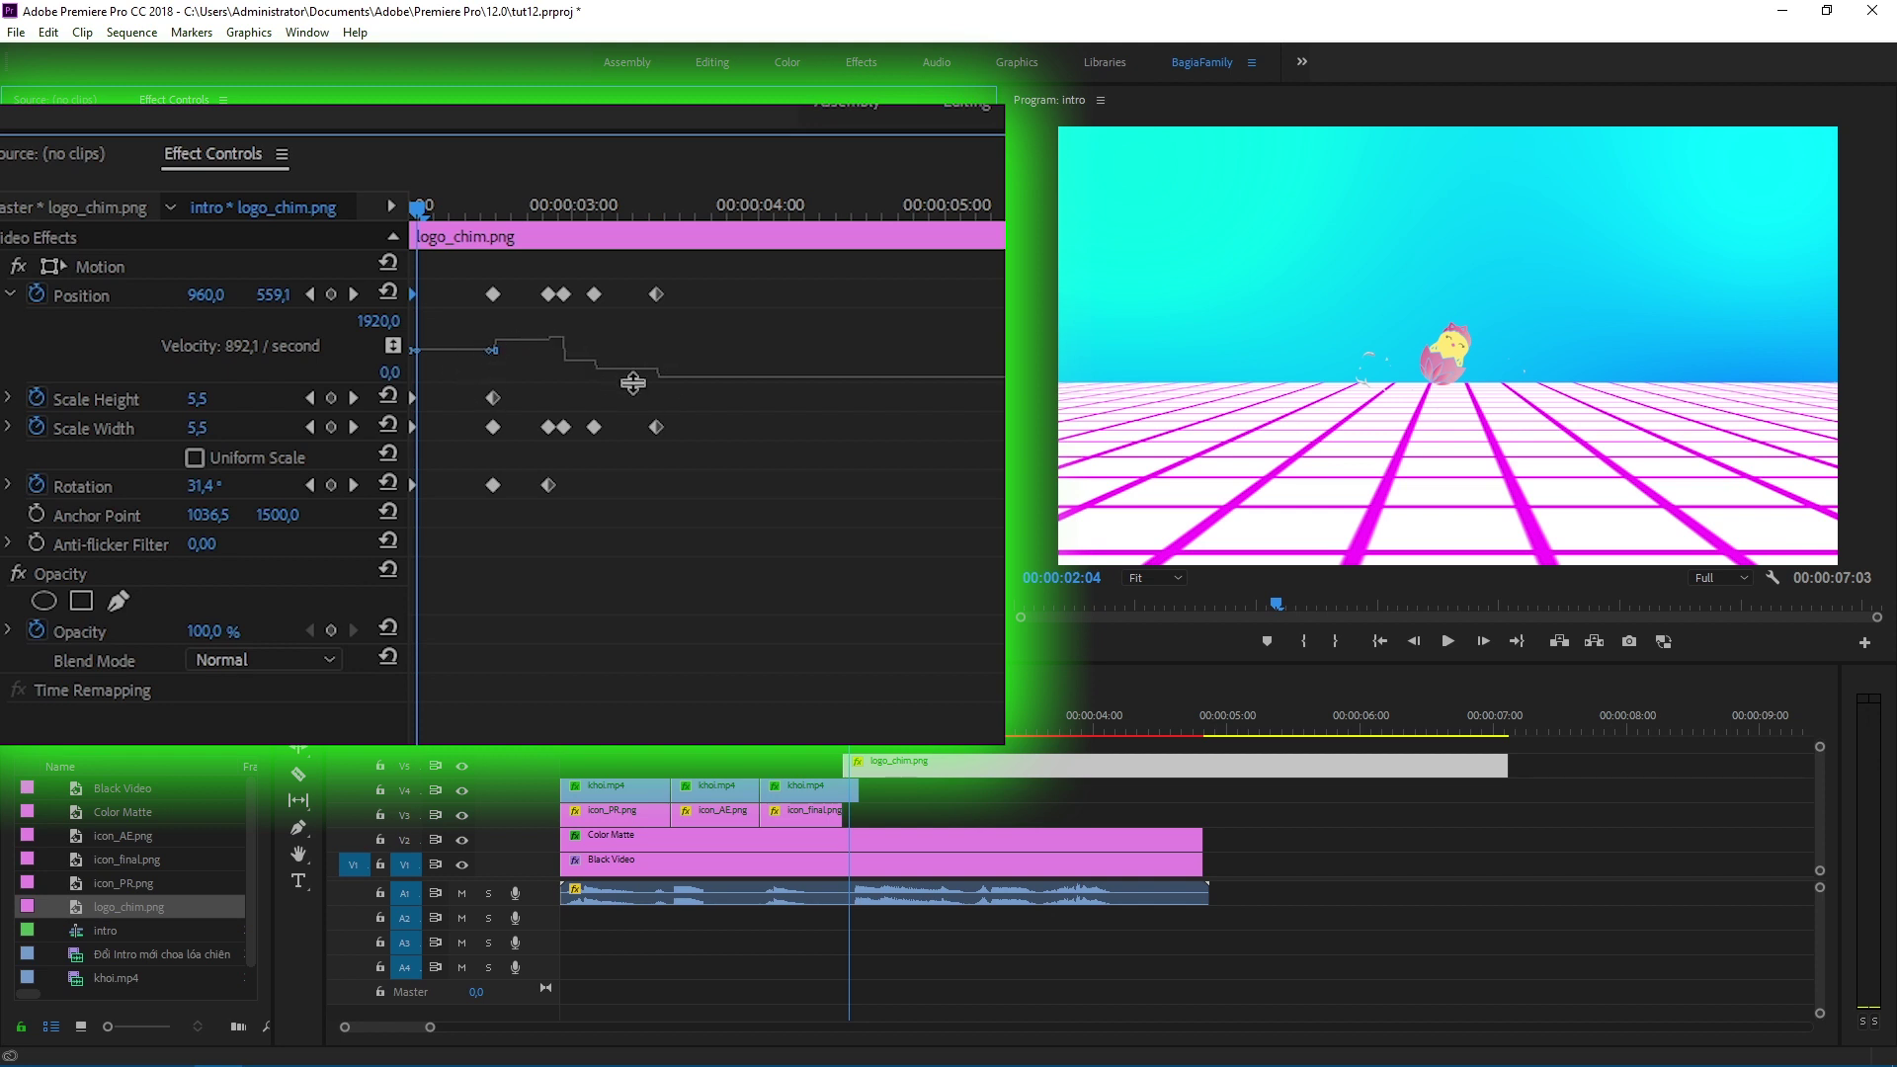
right_click(412, 293)
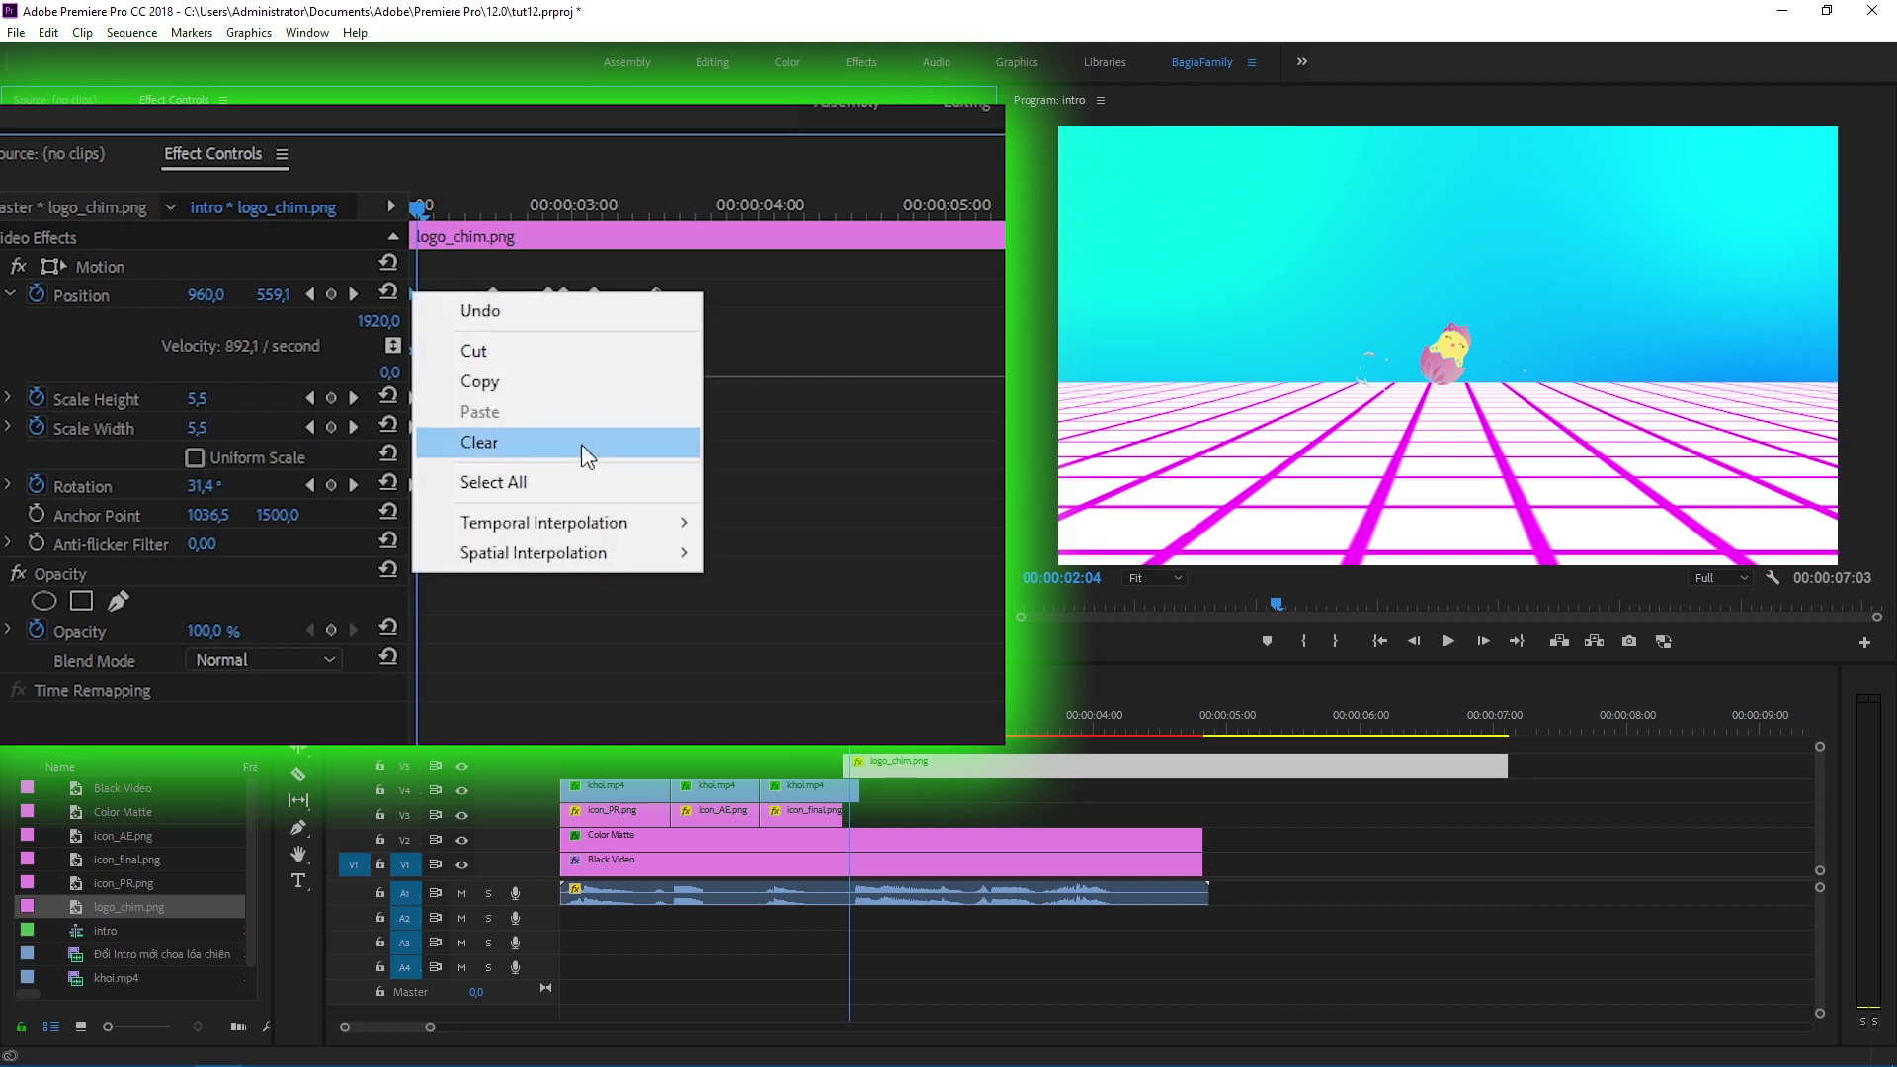
mouse_move(664, 539)
left_click(768, 684)
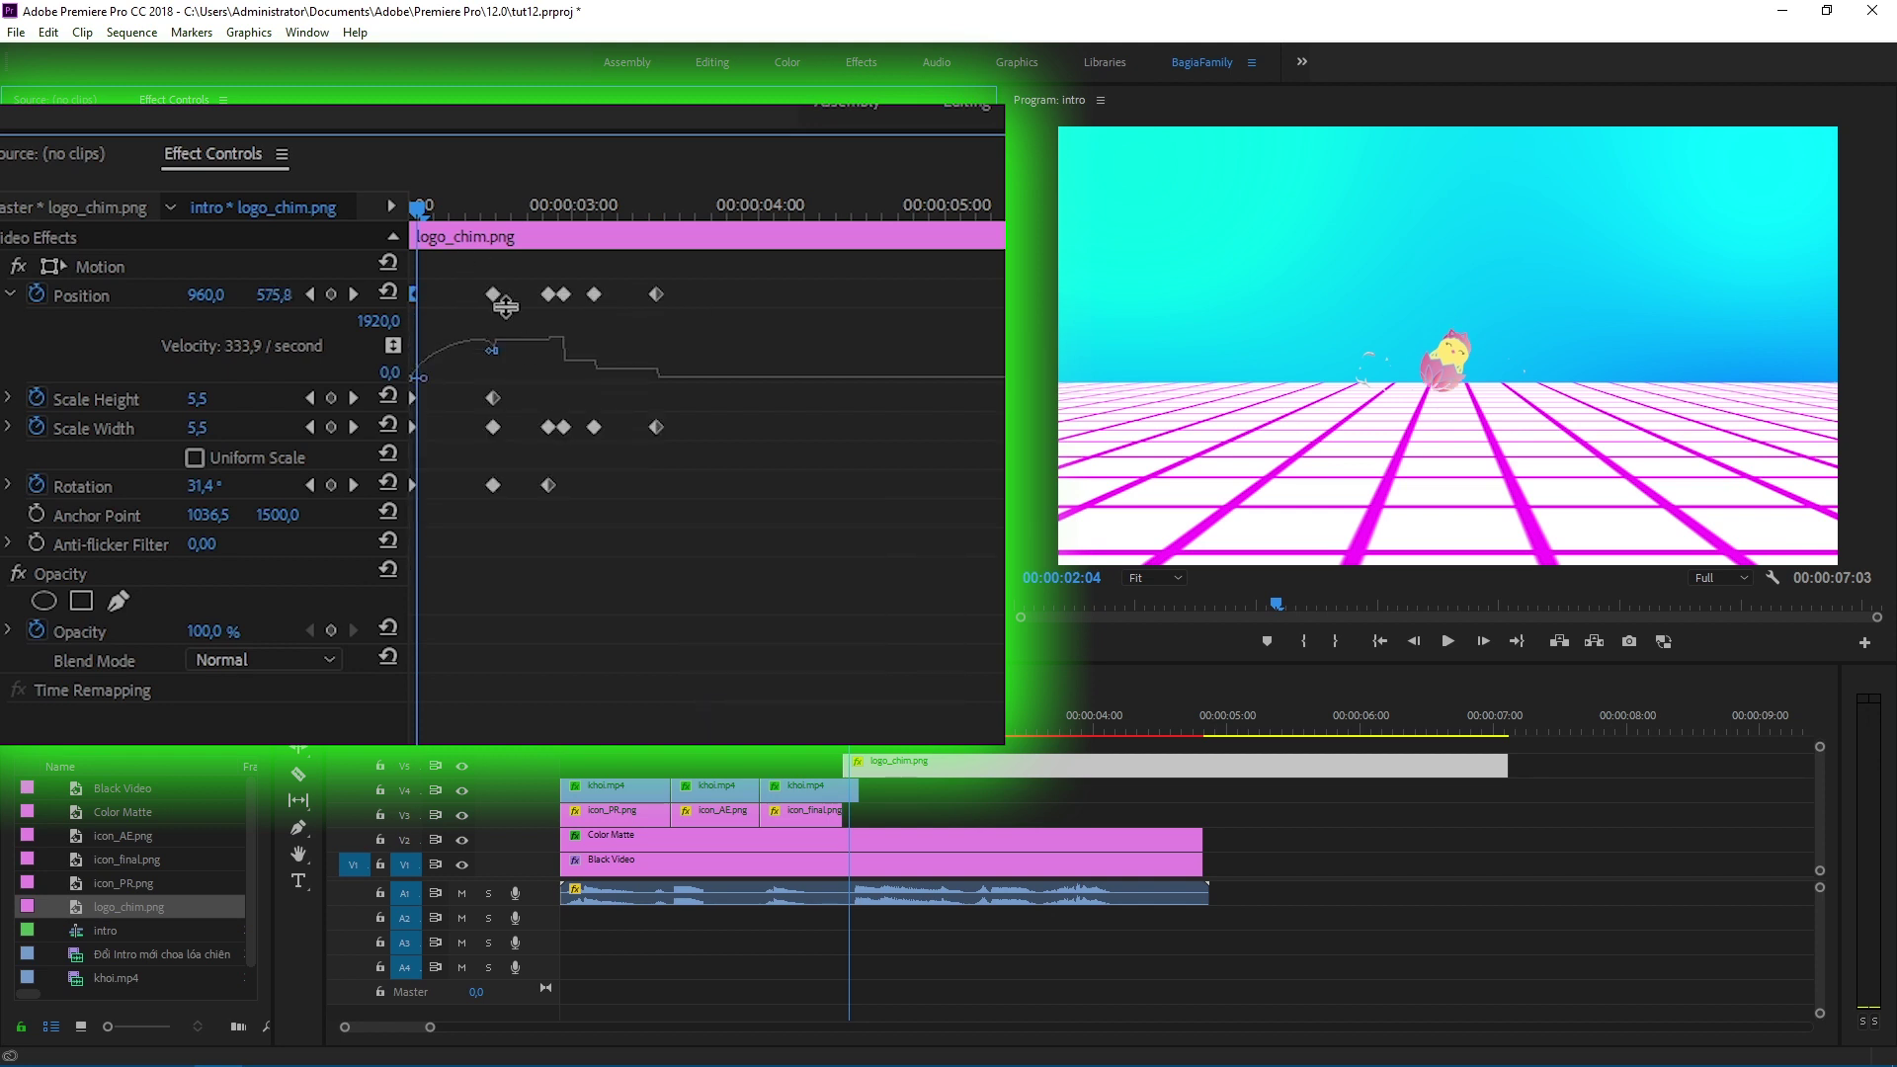
Step: Apply Ease In temporal interpolation to each of the logo's remaining five Position keyframes
right_click(493, 293)
mouse_move(747, 533)
left_click(881, 695)
right_click(548, 294)
mouse_move(810, 531)
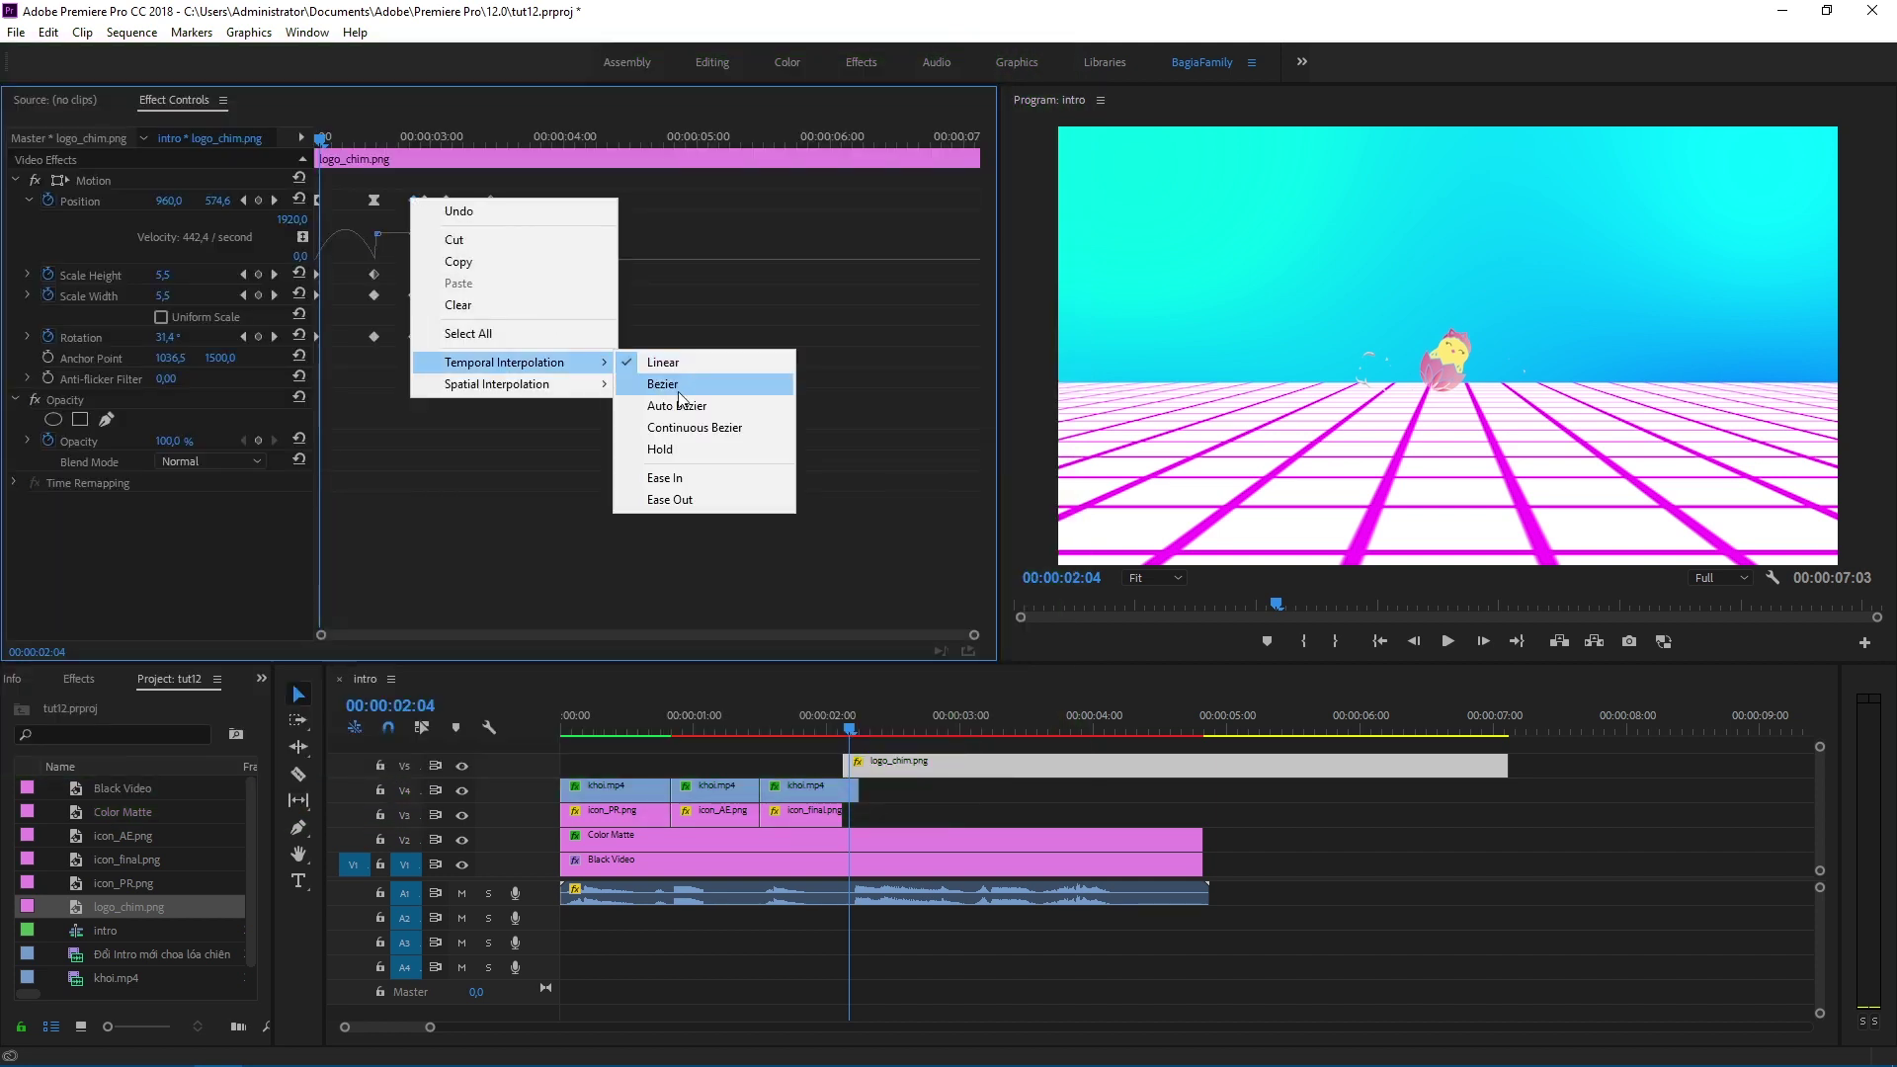
left_click(681, 478)
right_click(426, 200)
mouse_move(534, 362)
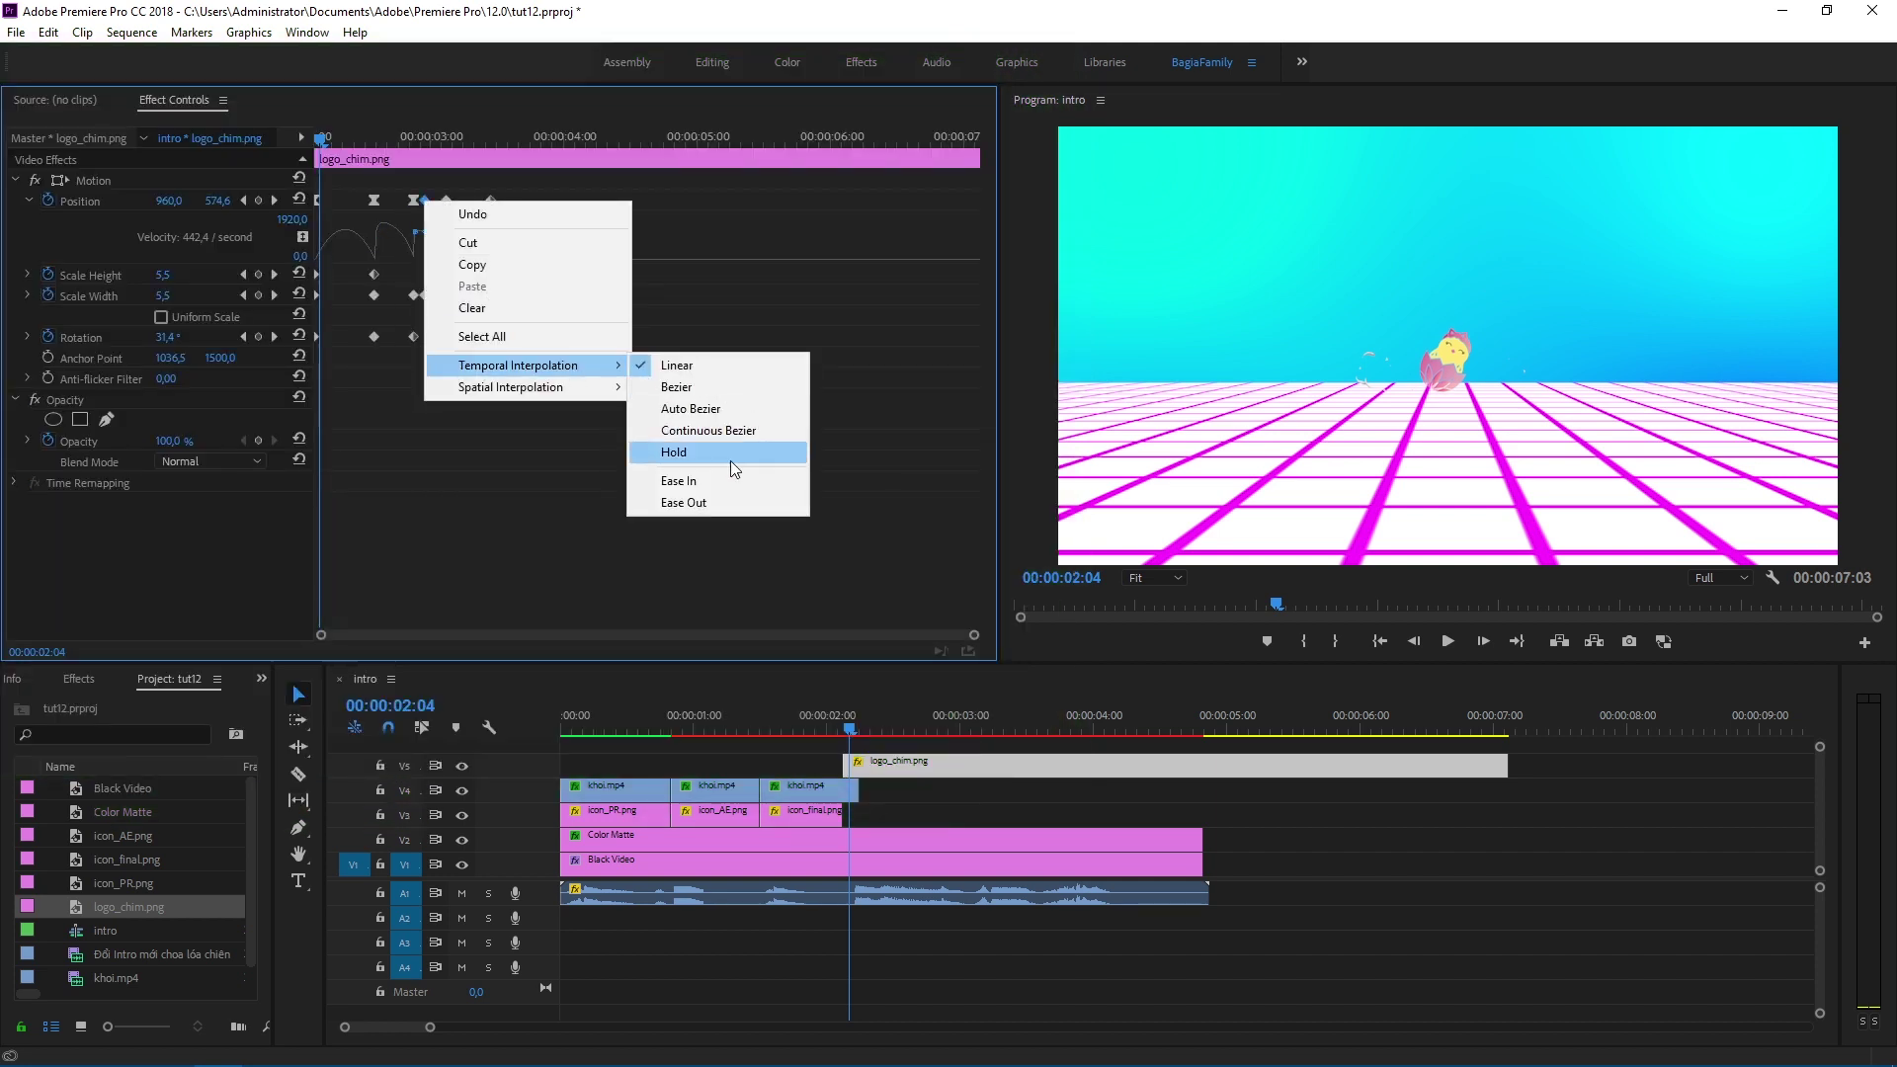
left_click(726, 477)
right_click(446, 200)
left_click(737, 484)
right_click(490, 200)
mouse_move(675, 363)
left_click(766, 478)
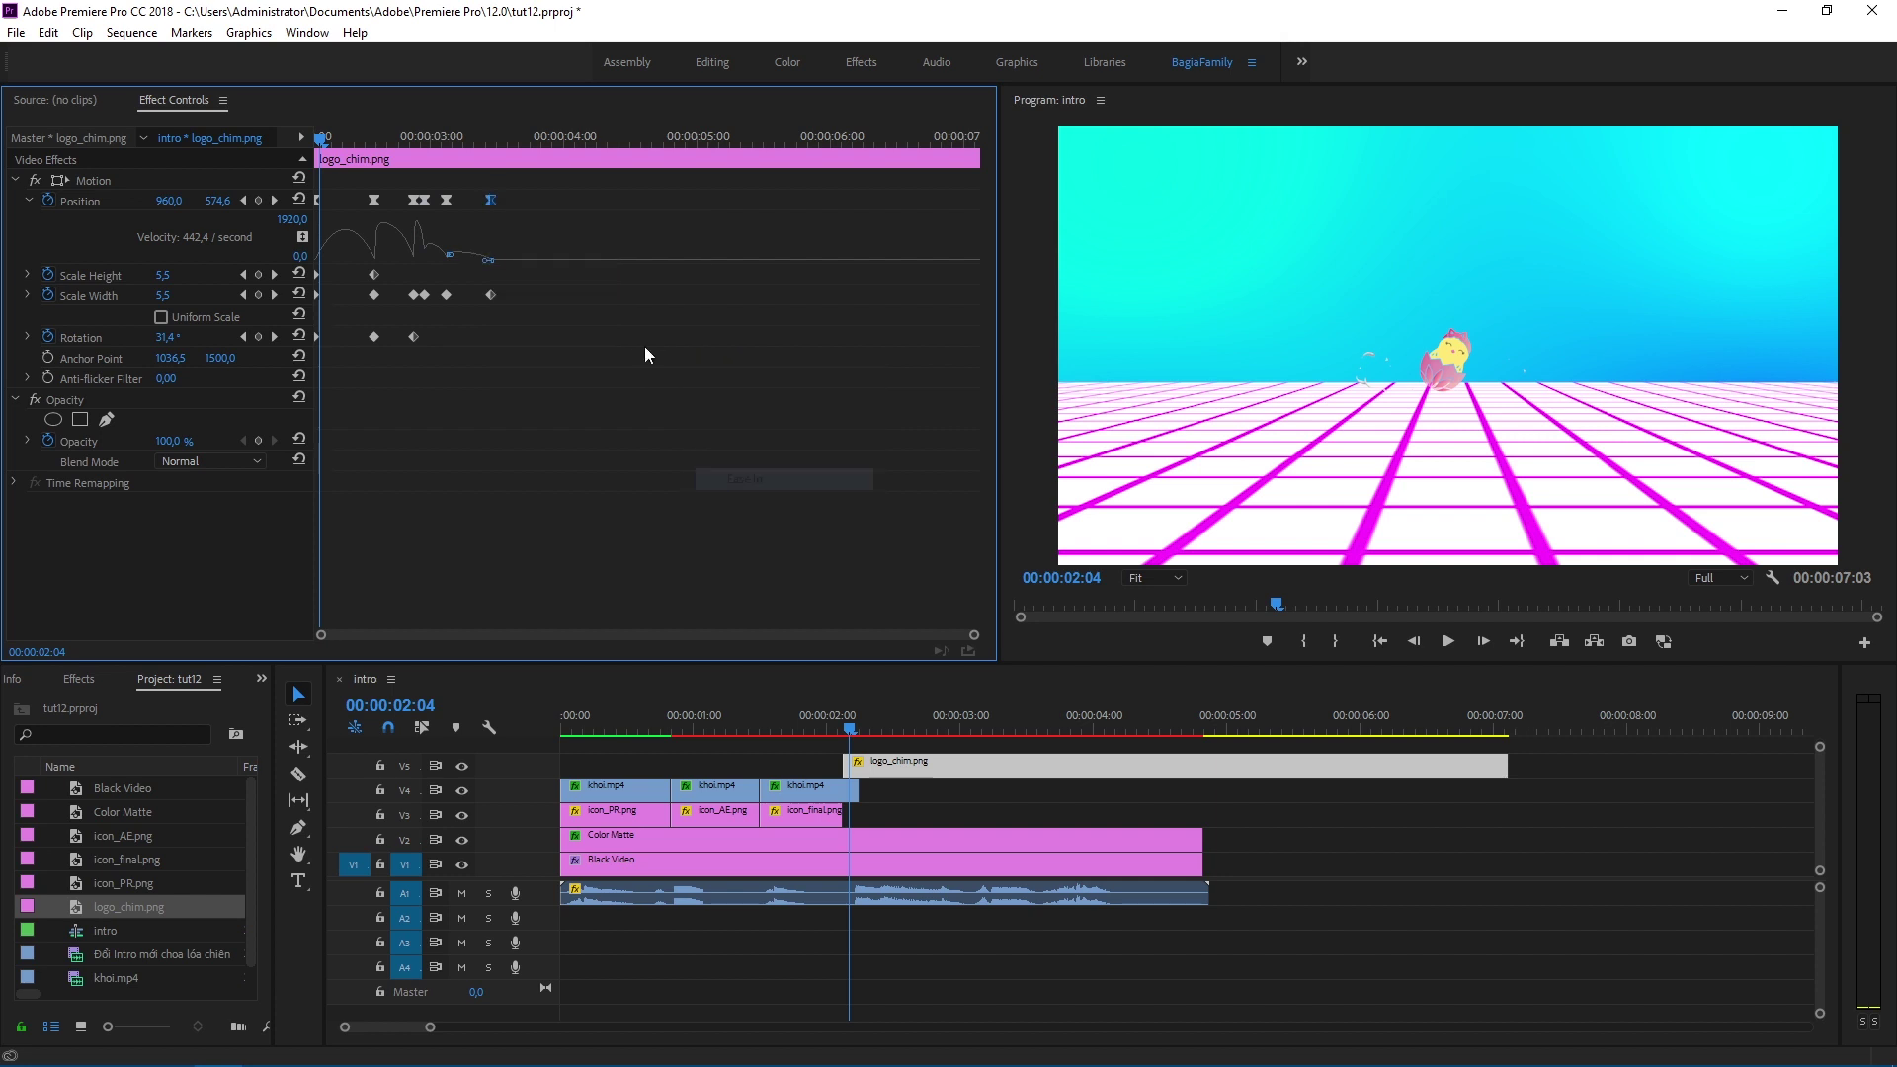
Step: Bring the Position velocity handles down to zero at the logo's bounce keyframes and play back the animation
key("grave")
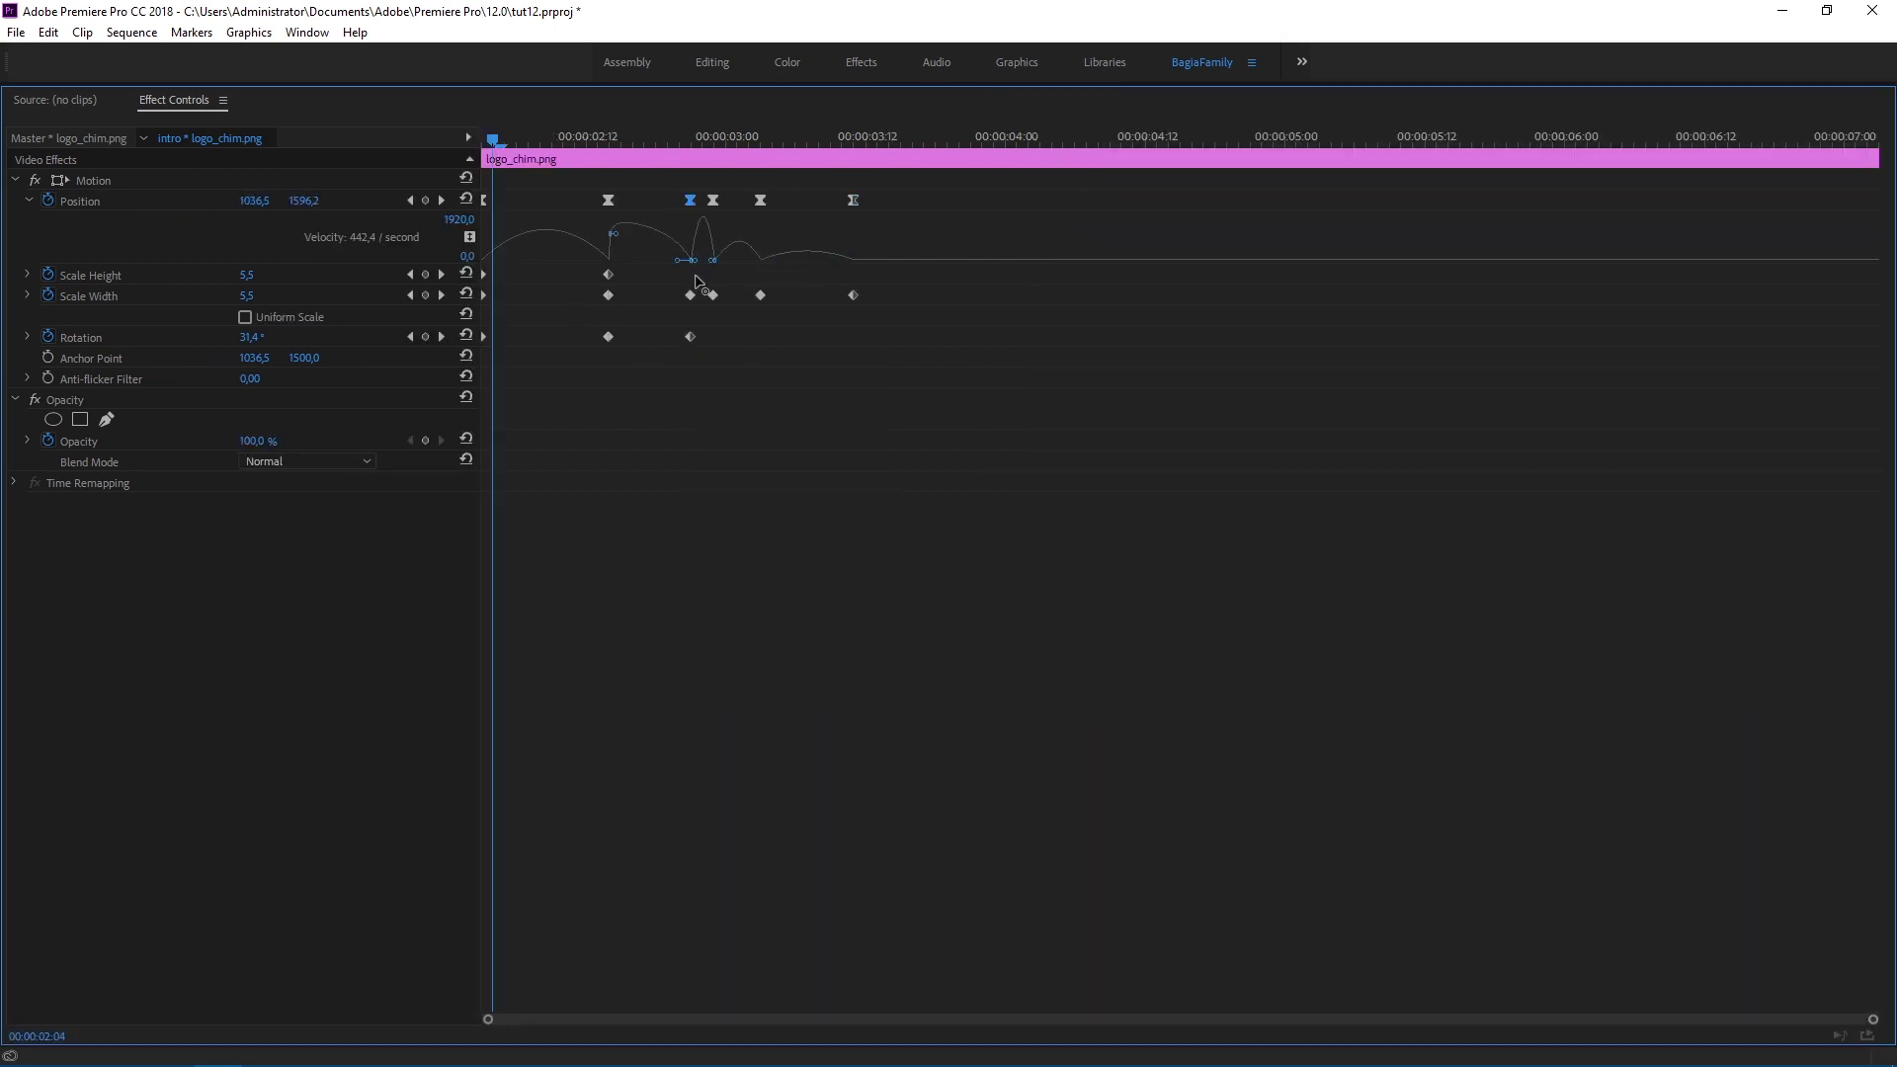
key("grave")
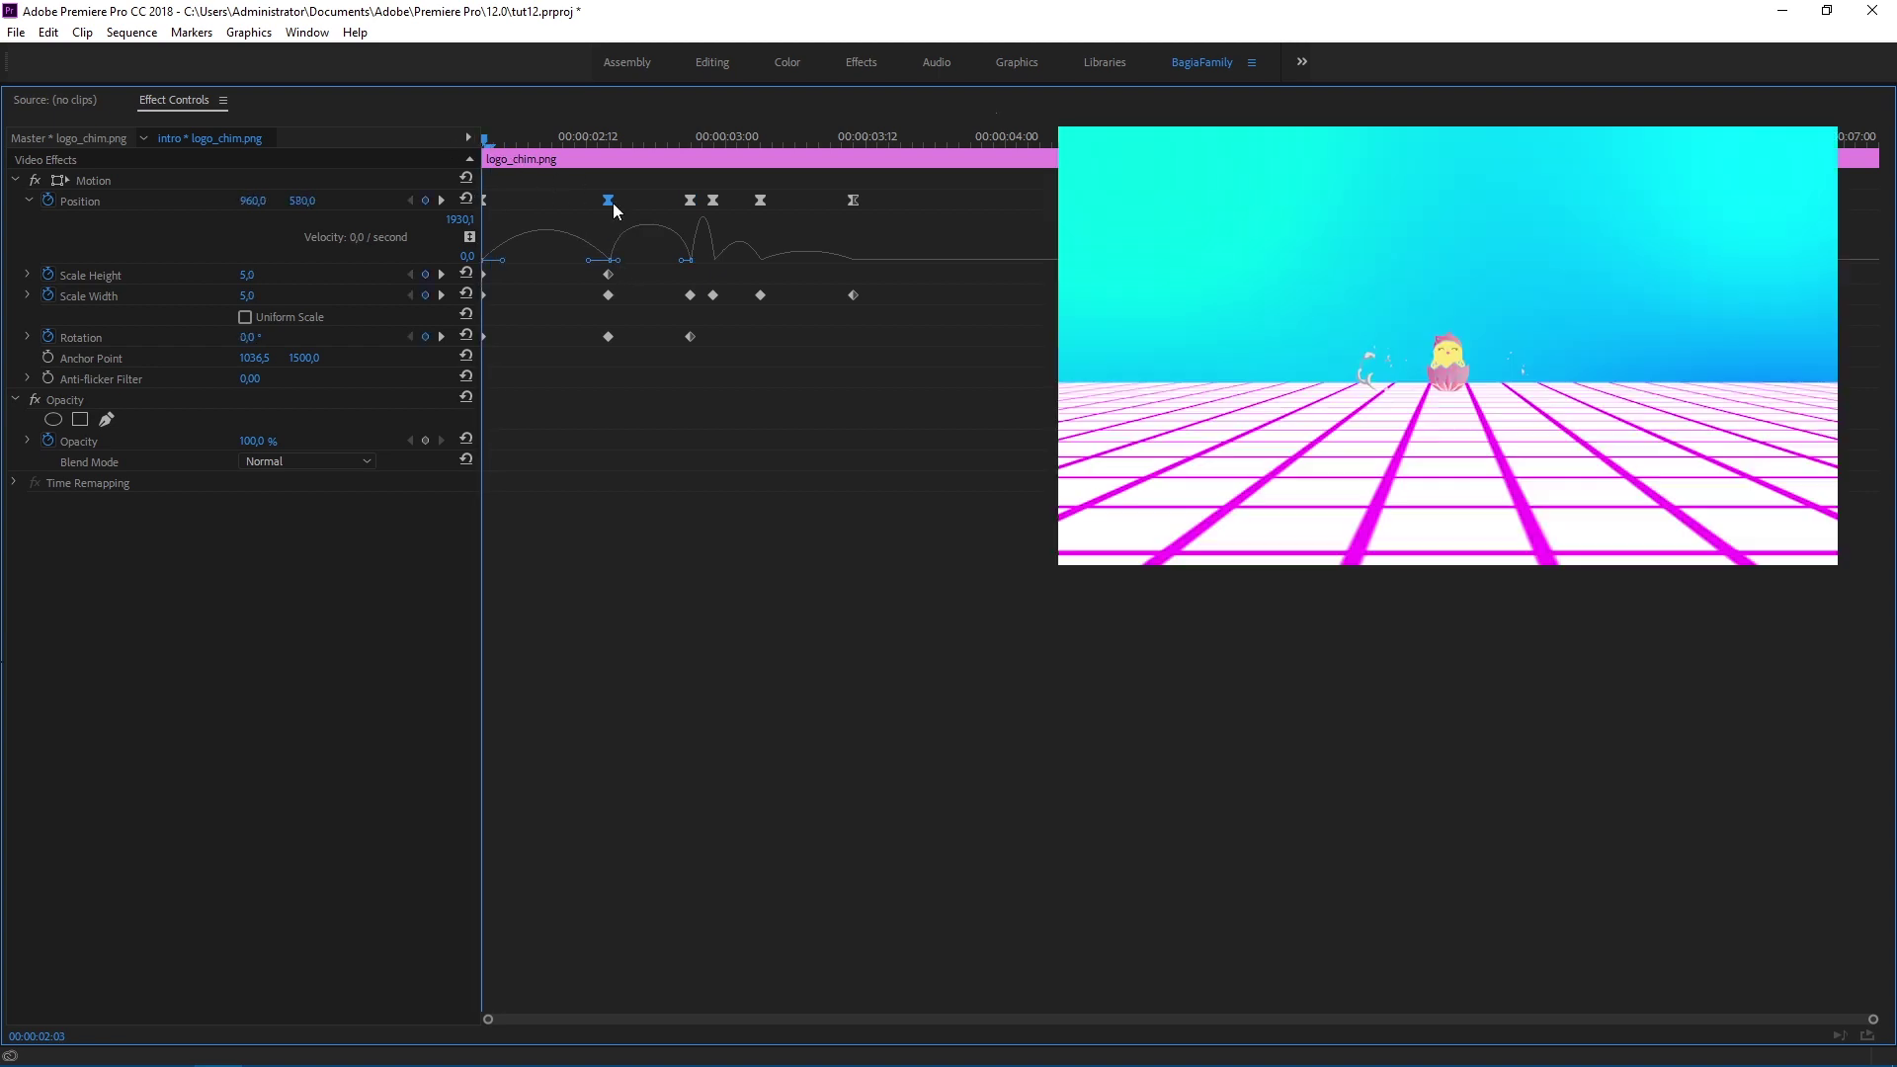
key("space")
left_click(877, 736)
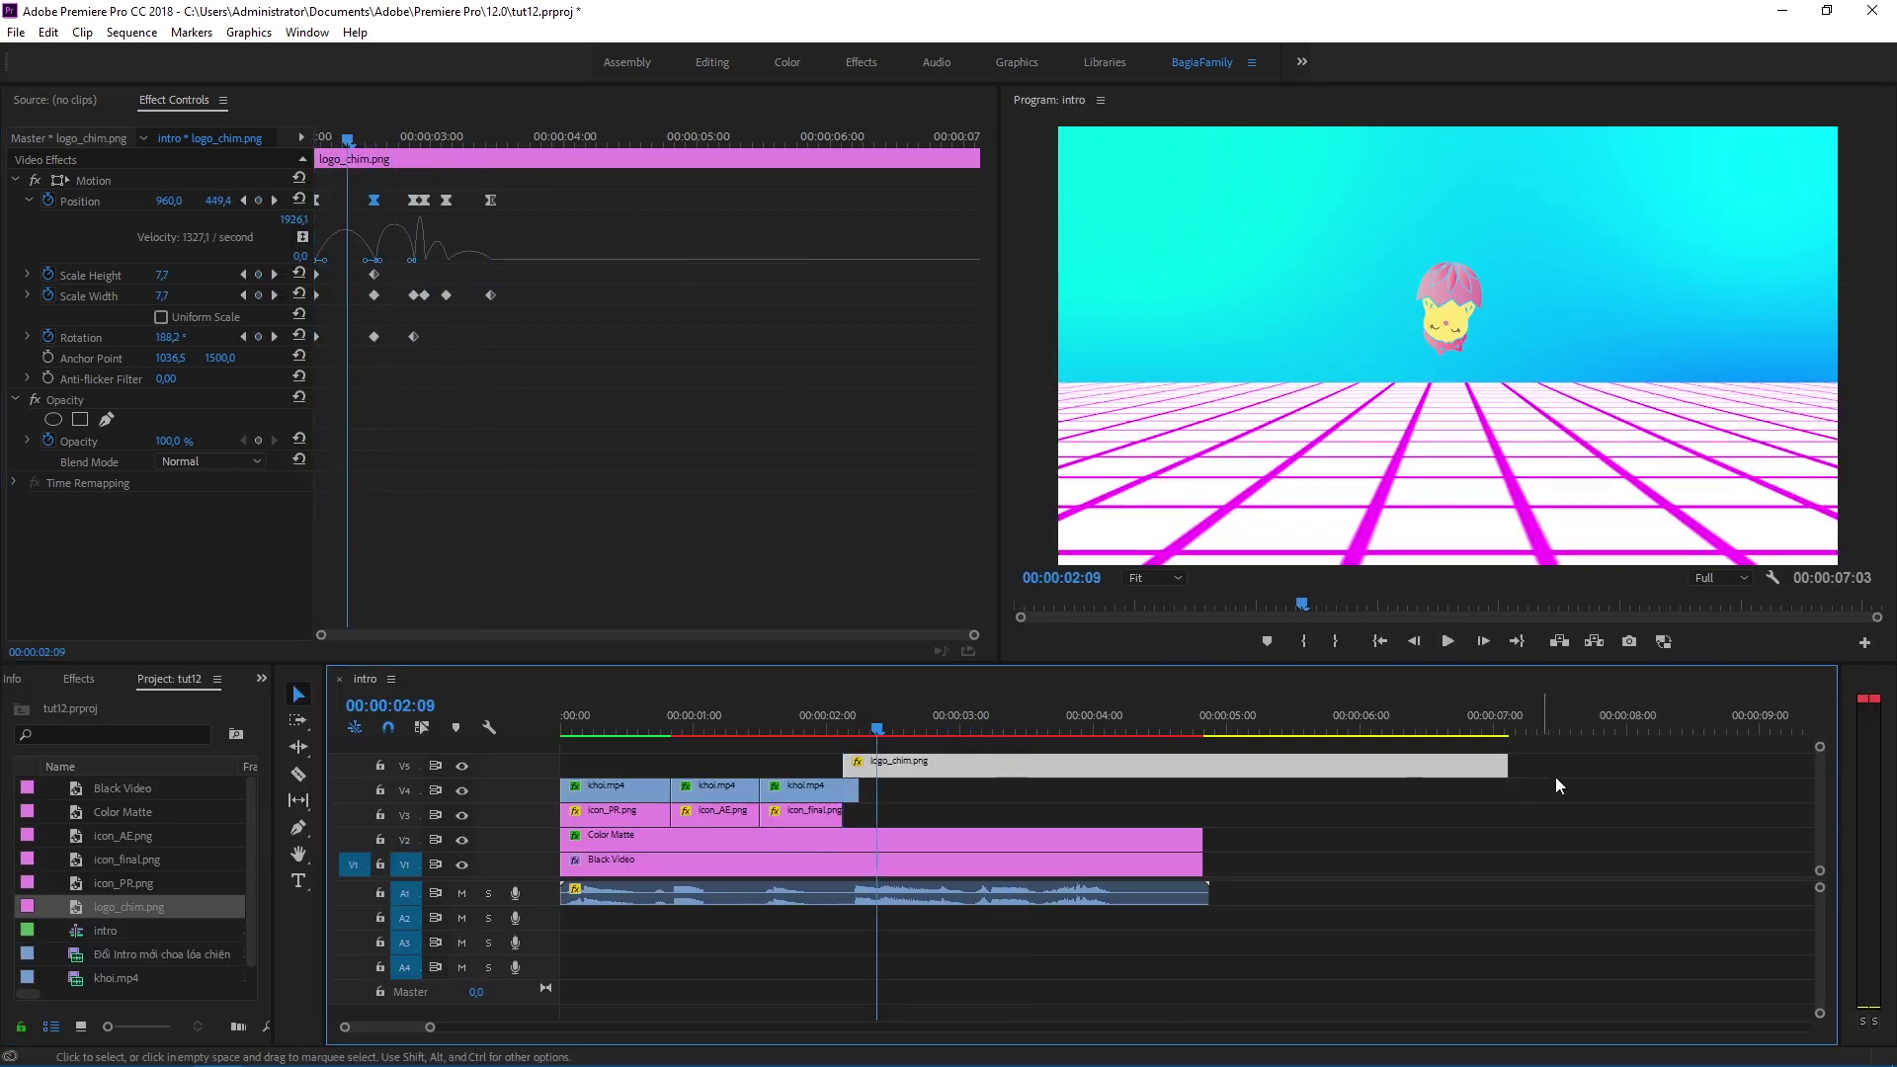
Step: Trim the end of logo_chim.png to match the background clips and place the video of khoi.mp4 on V3 at 00:00:02:04
left_click_drag(1506, 767, 1202, 766)
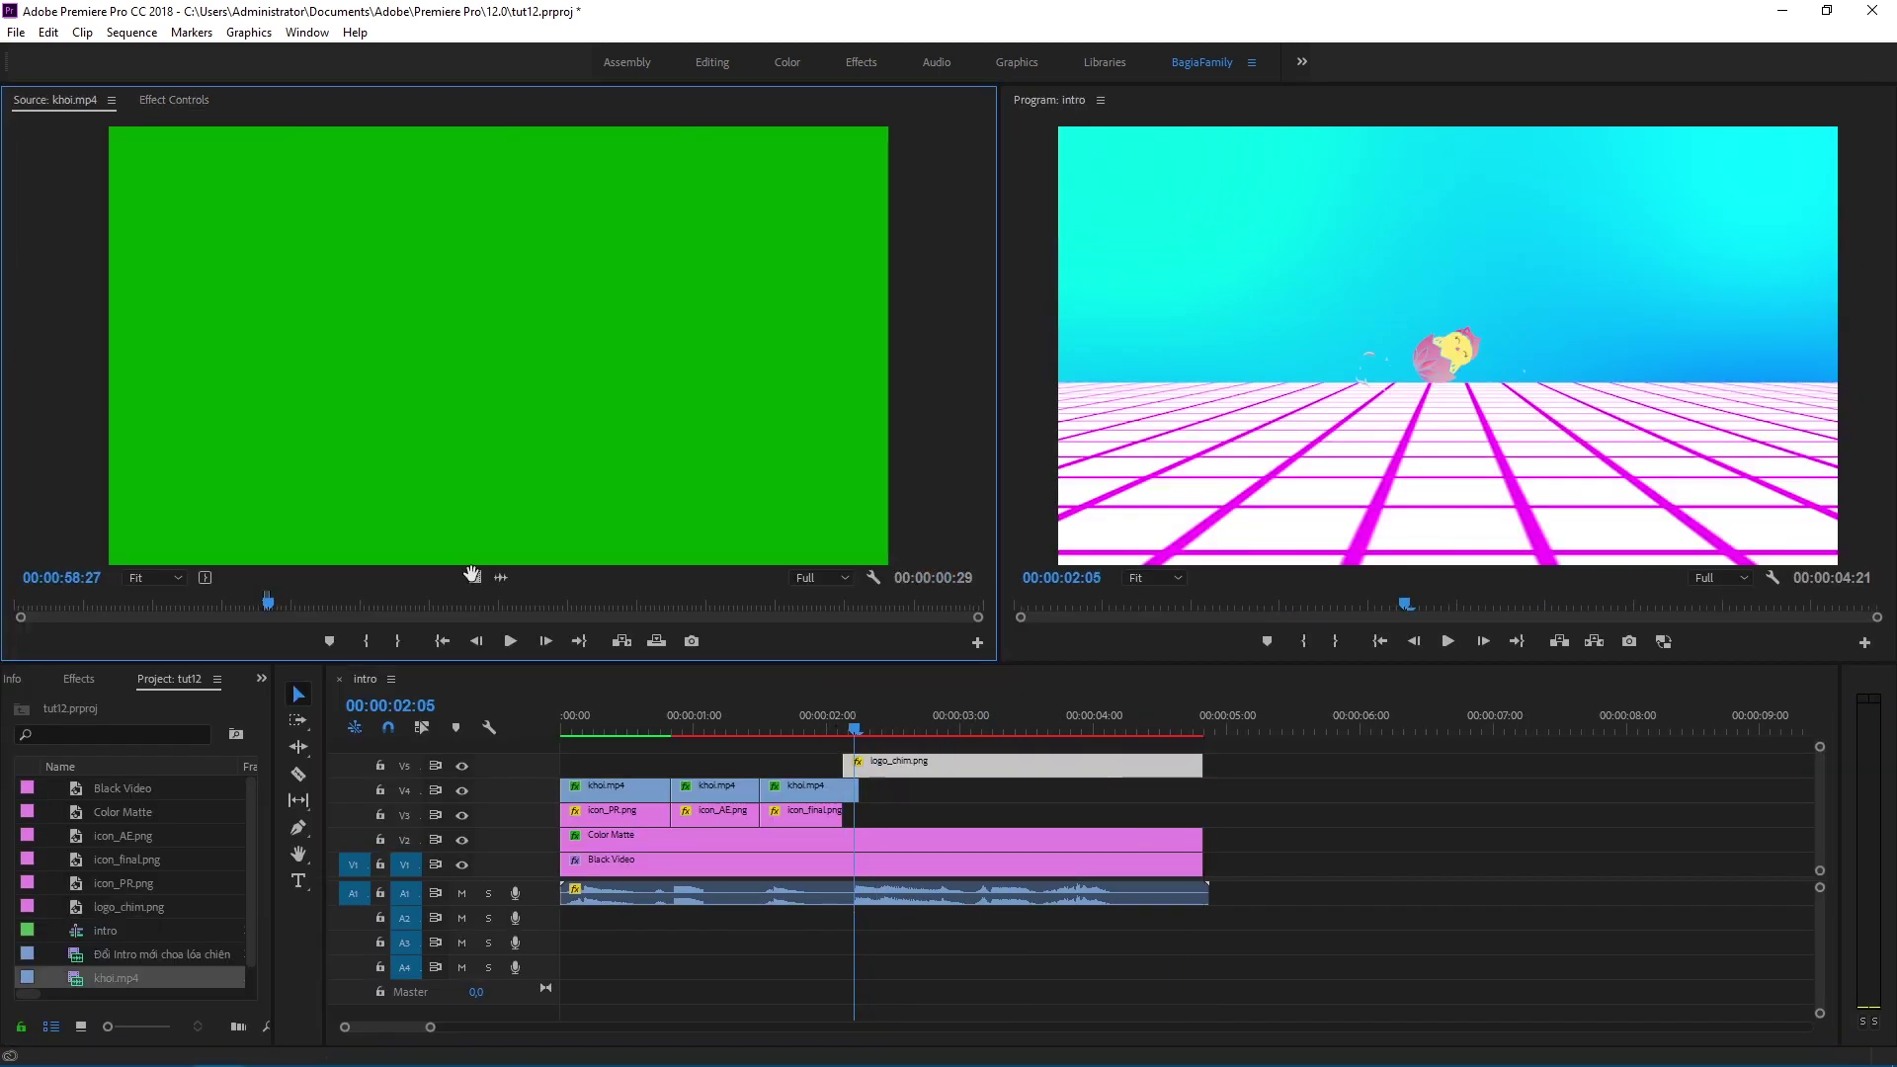
left_click_drag(668, 662, 910, 815)
key("Left")
Step: Search the effects for "color" and apply Color Key to the new khoi.mp4 clip on V3
left_click(78, 679)
left_click(100, 709)
type("color")
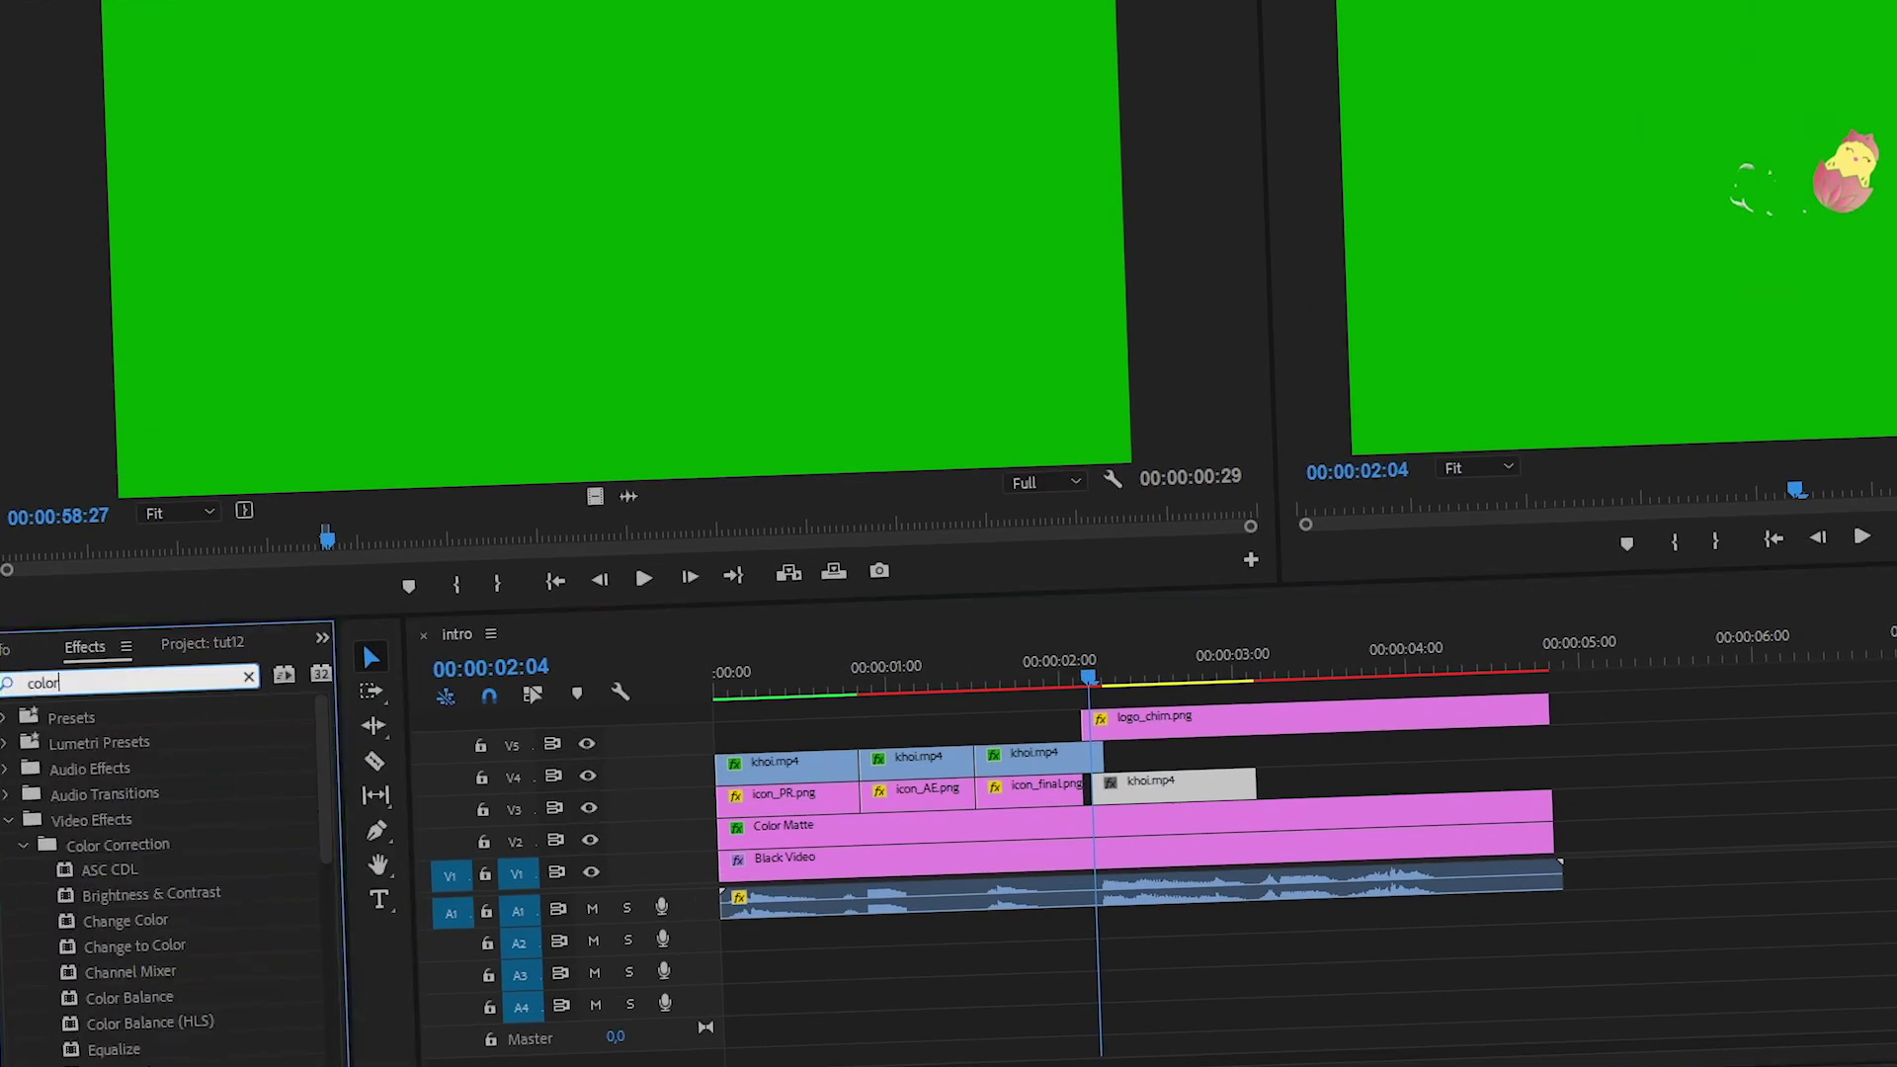
left_click_drag(254, 760, 327, 956)
left_click_drag(116, 936, 1151, 785)
Step: Set the Color Key's key color to the green sampled from the khoi.mp4 background in the program preview
left_click(145, 83)
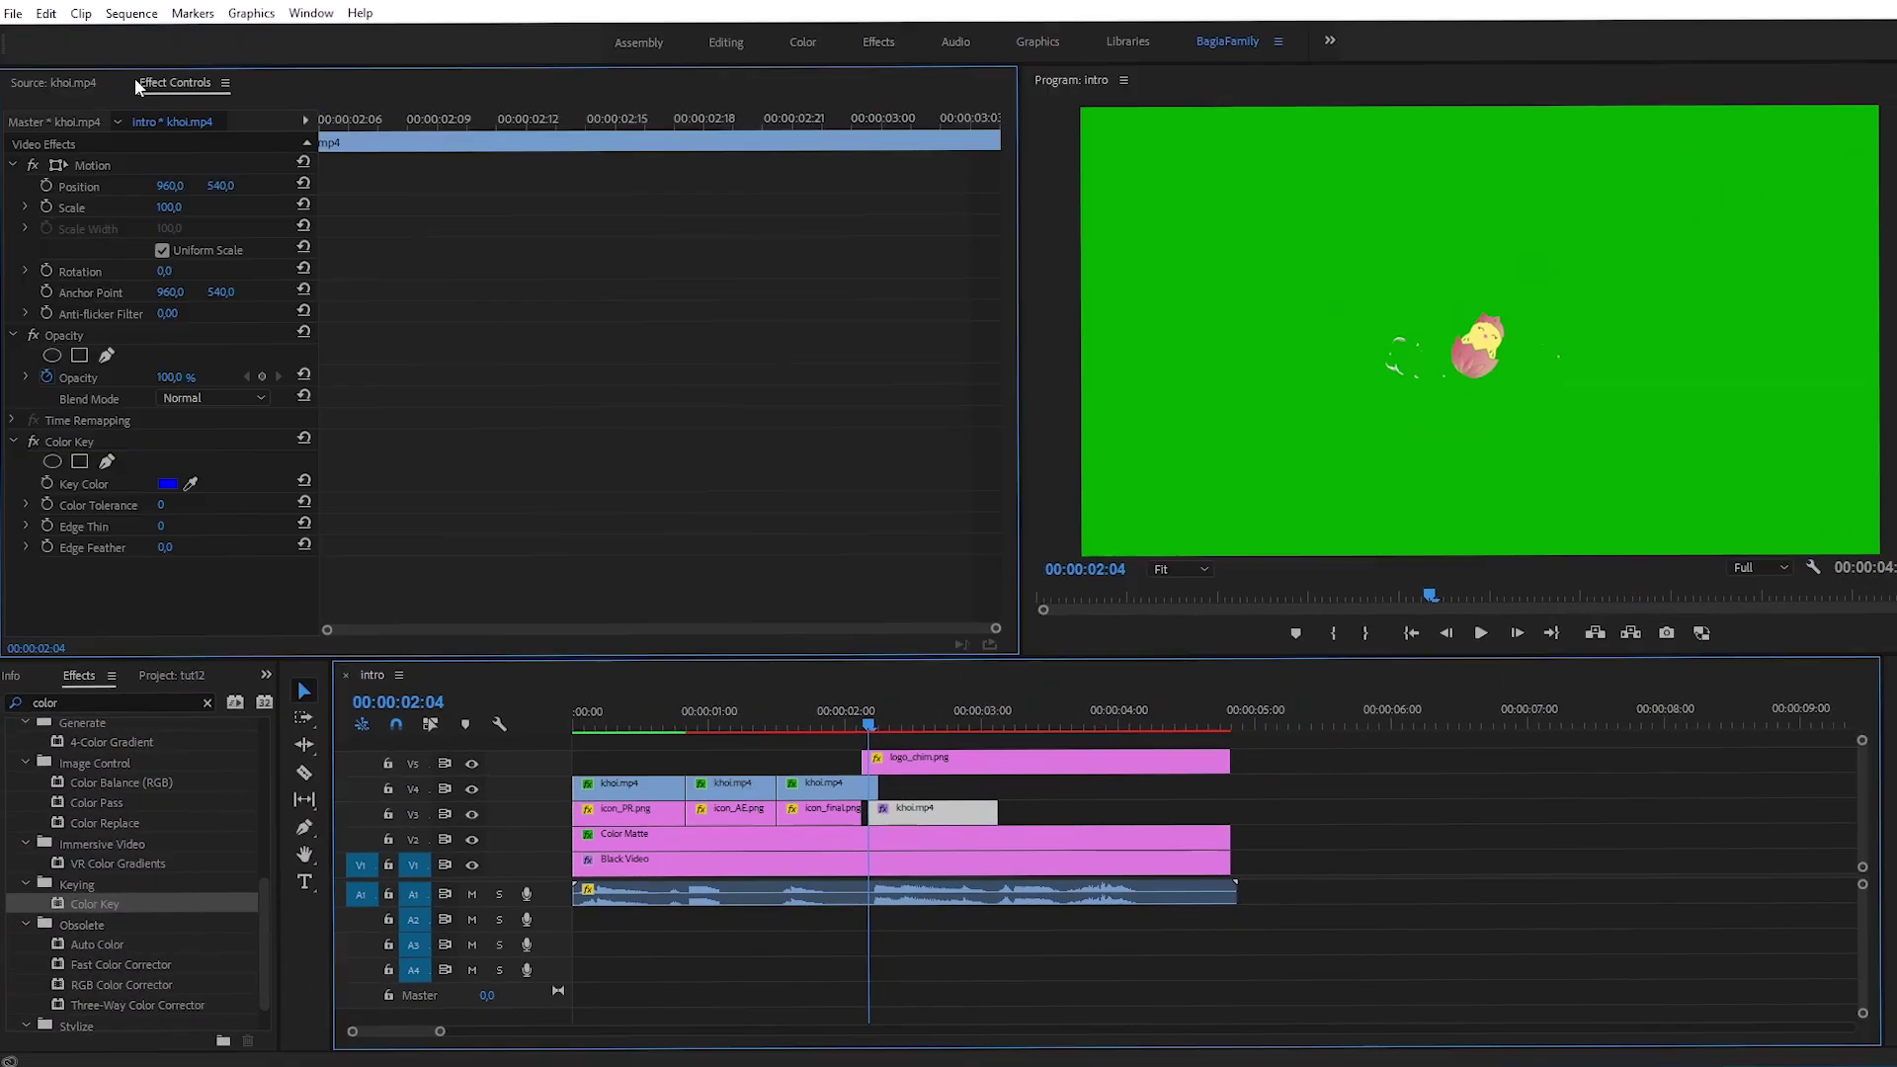
left_click(188, 489)
left_click(1168, 362)
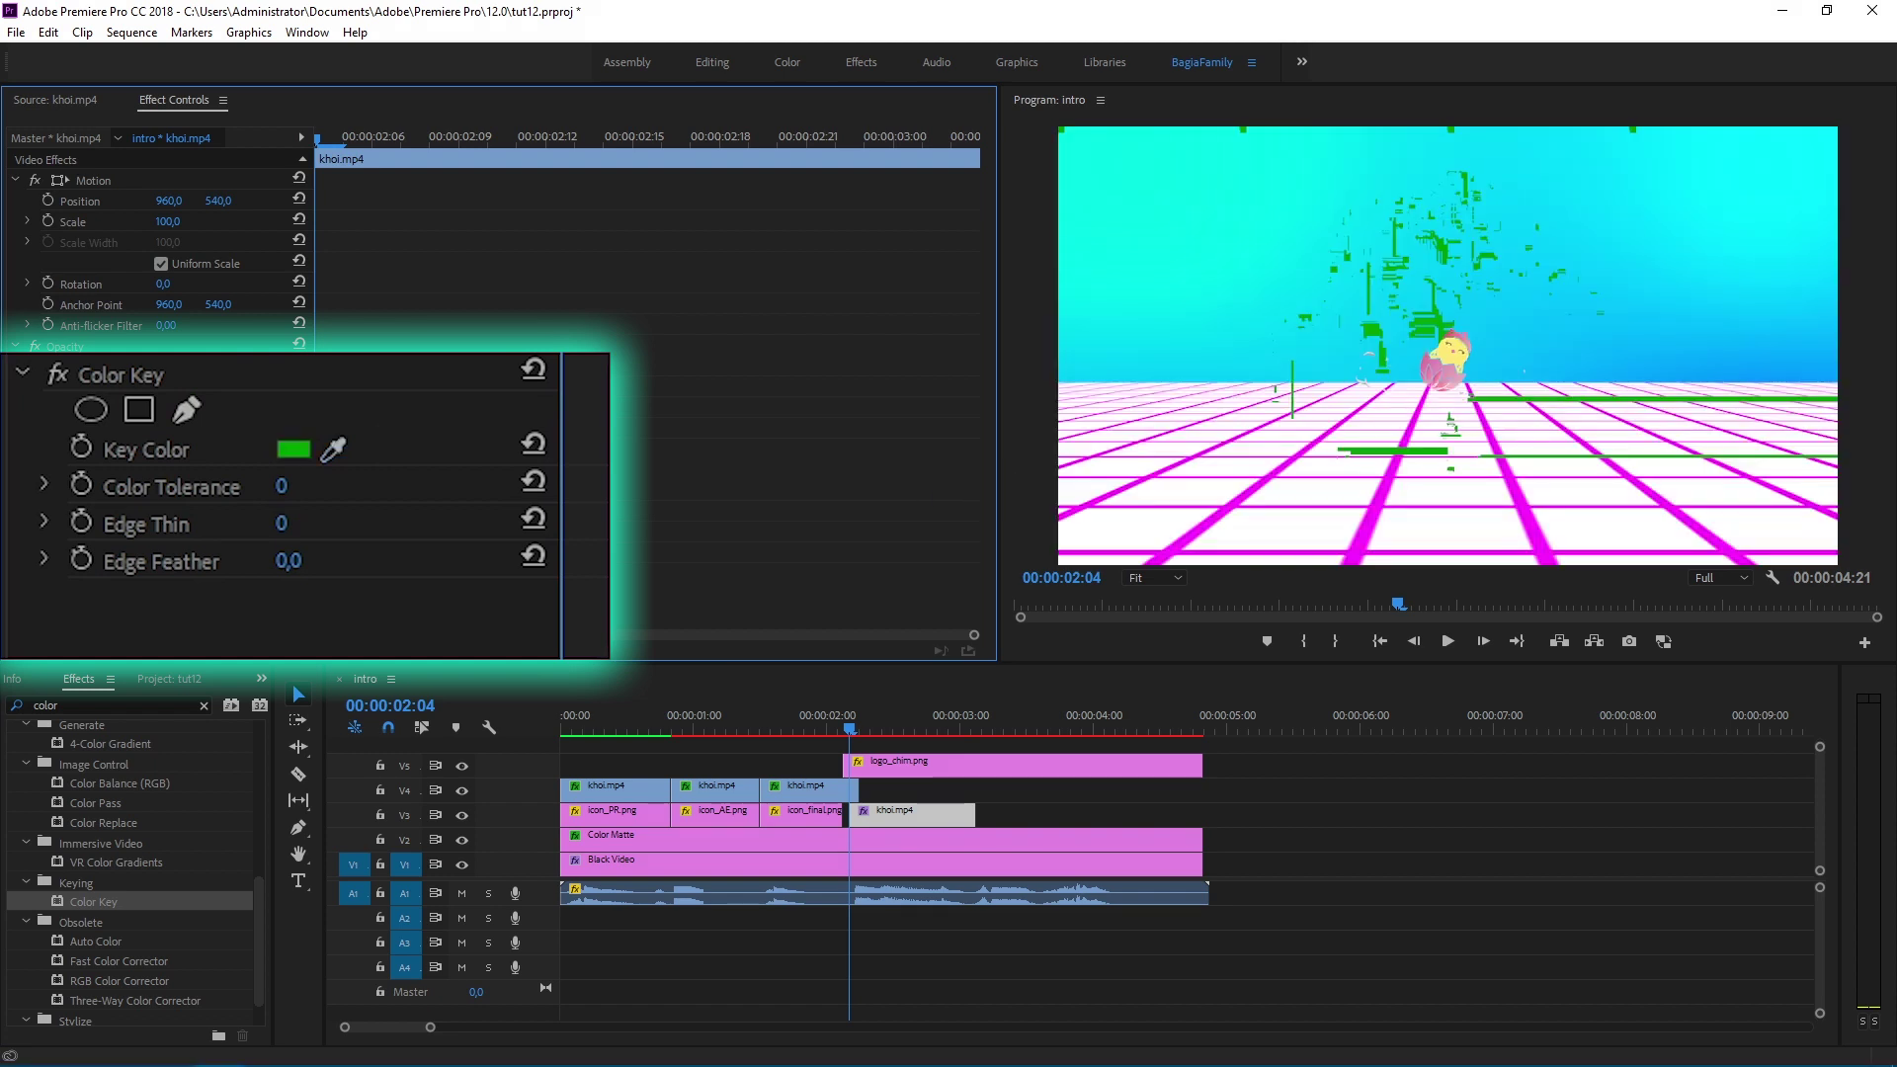
Step: Set the Color Key's Color Tolerance to 150 and Edge Thin to 1 on the V3 khoi.mp4 clip
left_click(282, 485)
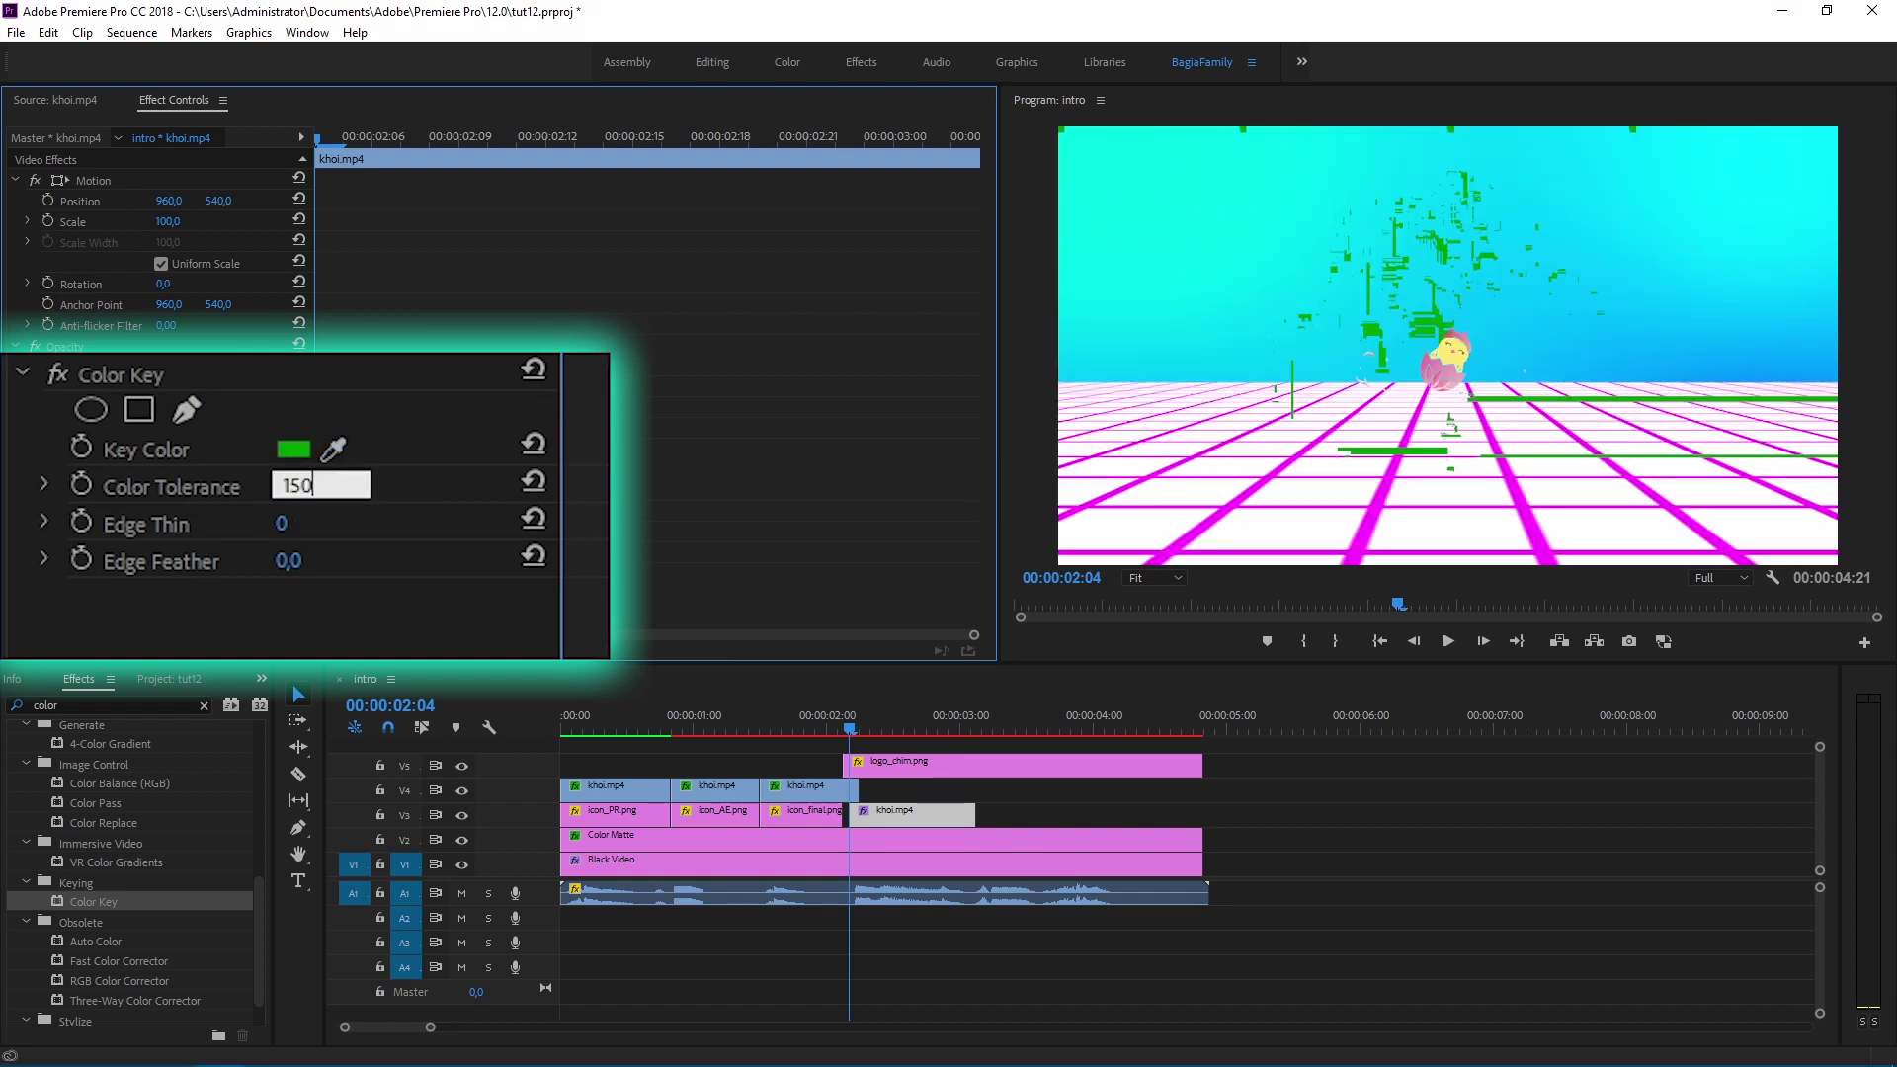
key("Return")
left_click(289, 524)
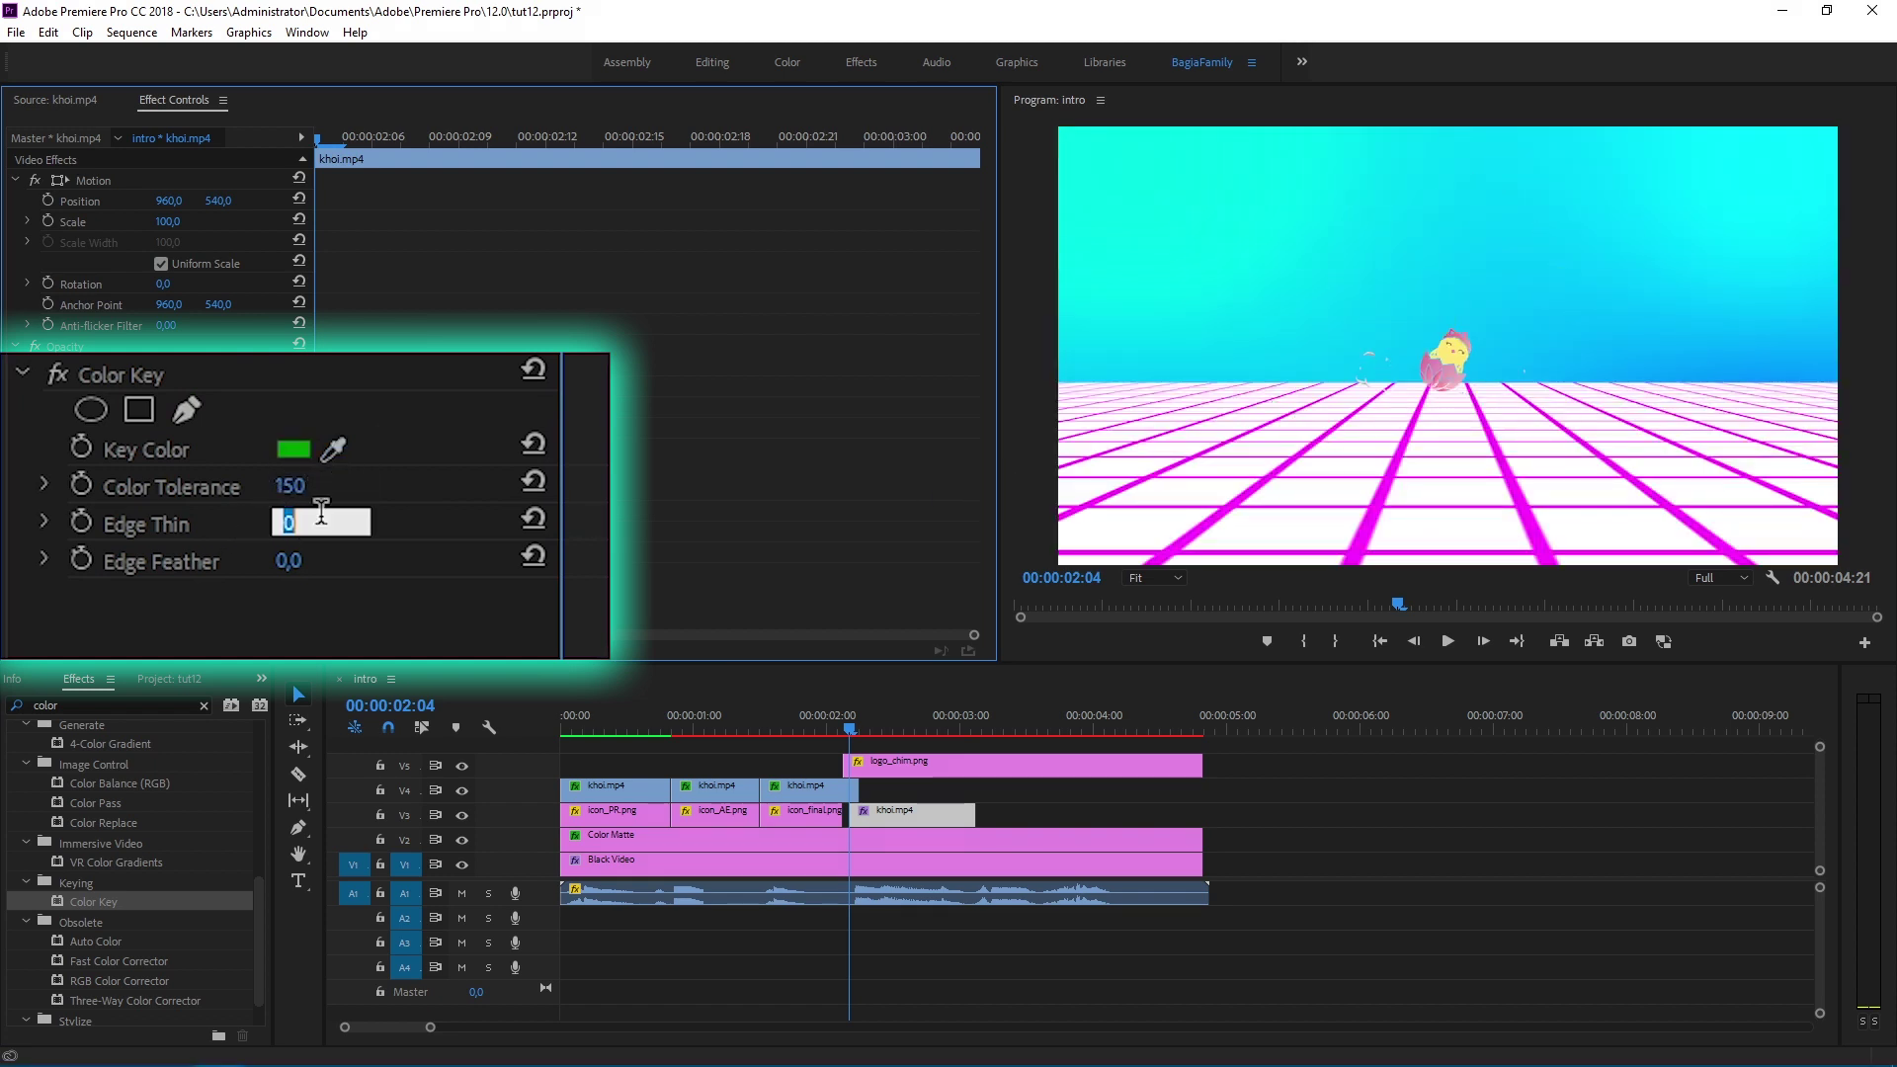
type("1")
key("Return")
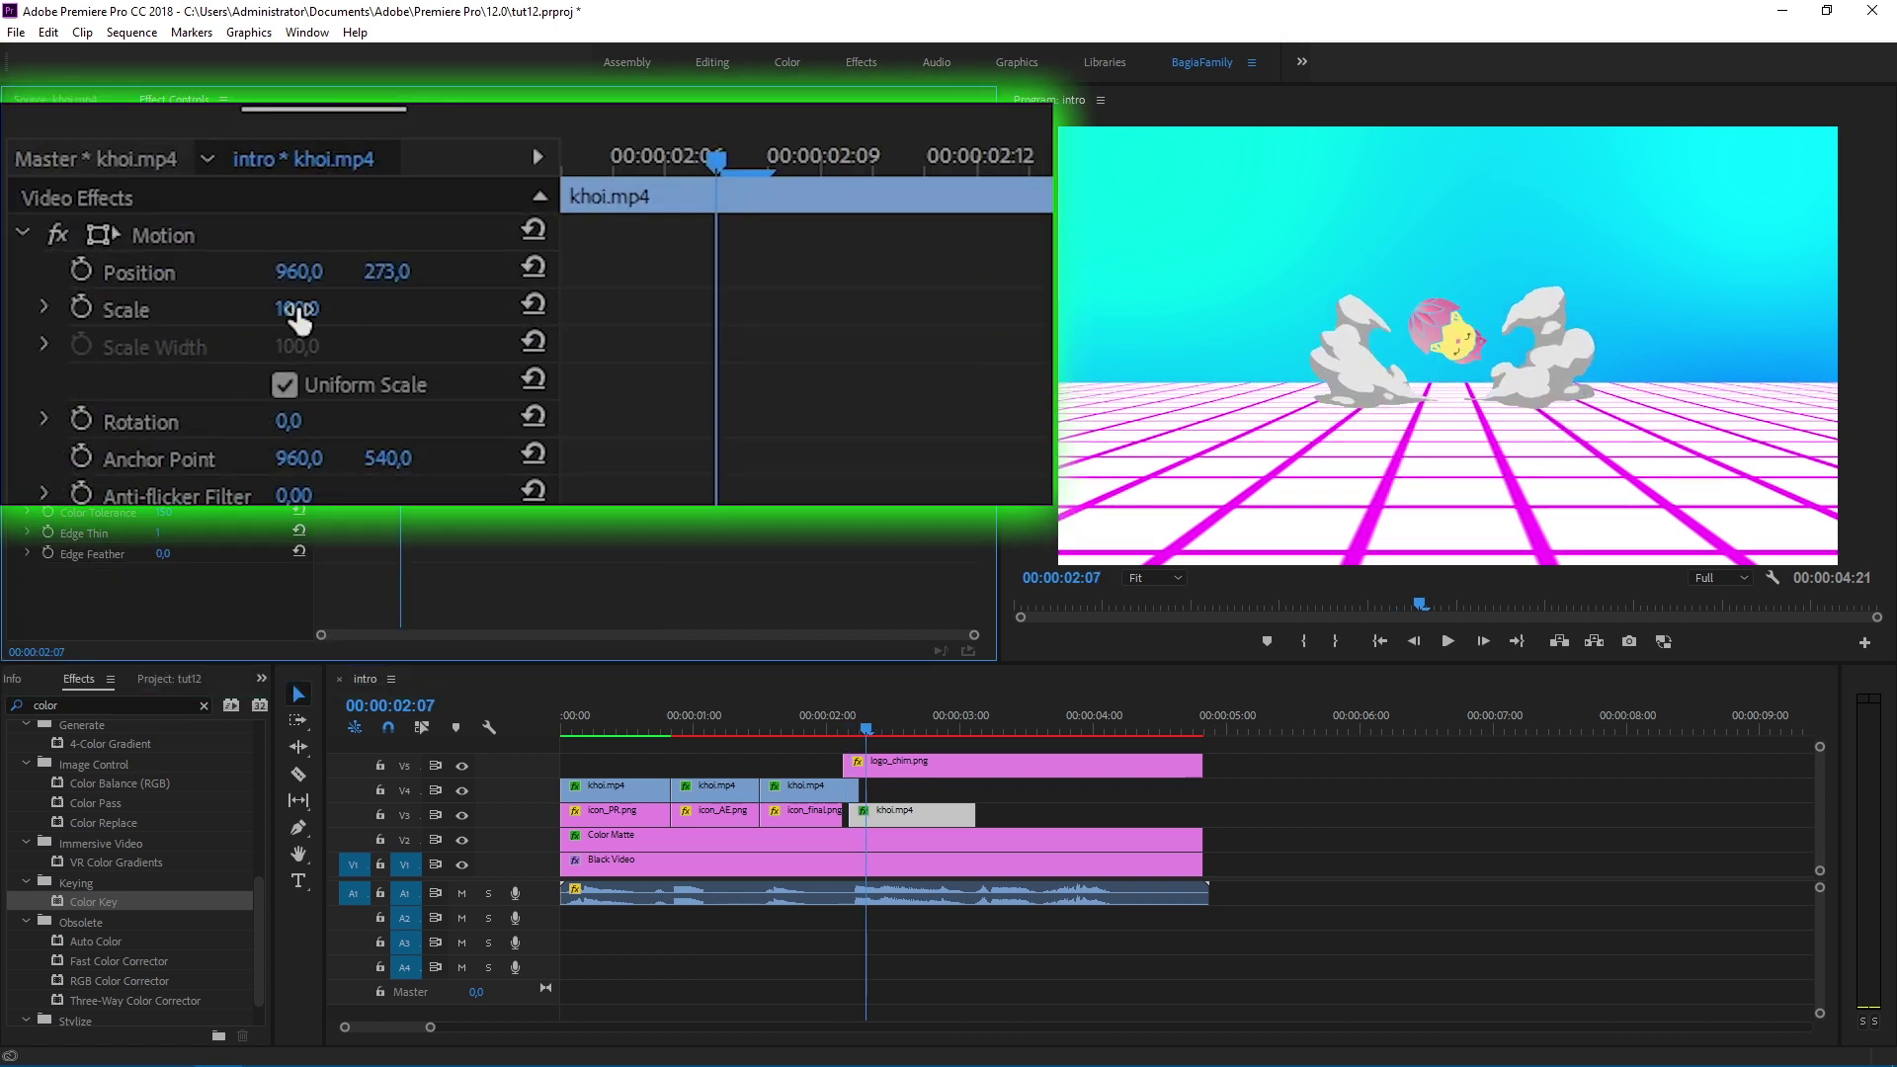
Step: Set the khoi.mp4 clip's Scale to 90 and its vertical Position to 300
left_click(179, 220)
type("90")
key("Return")
left_click(381, 271)
type("300")
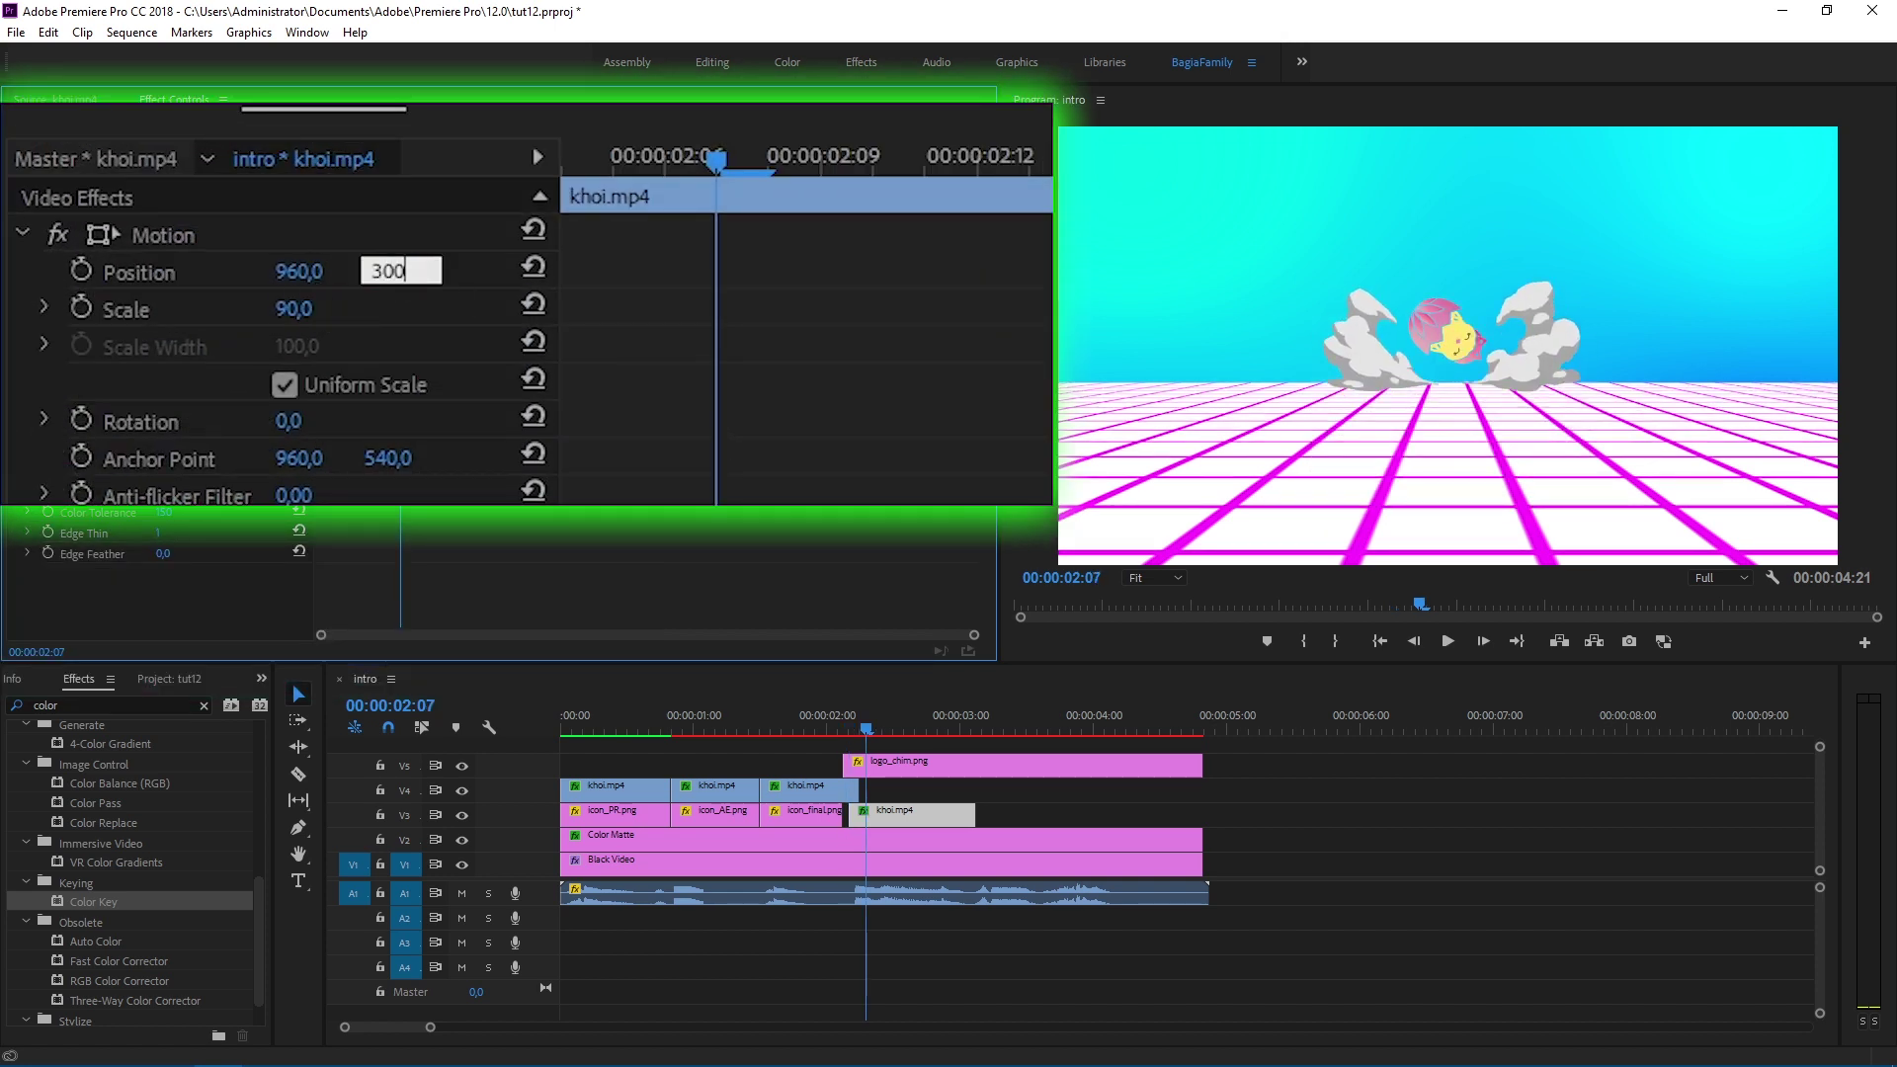
key("Return")
Step: Trim khoi.mp4 so its smoke begins at 00:00:02:04, and enable Position and Scale keyframes at that time
left_click_drag(606, 158, 673, 165)
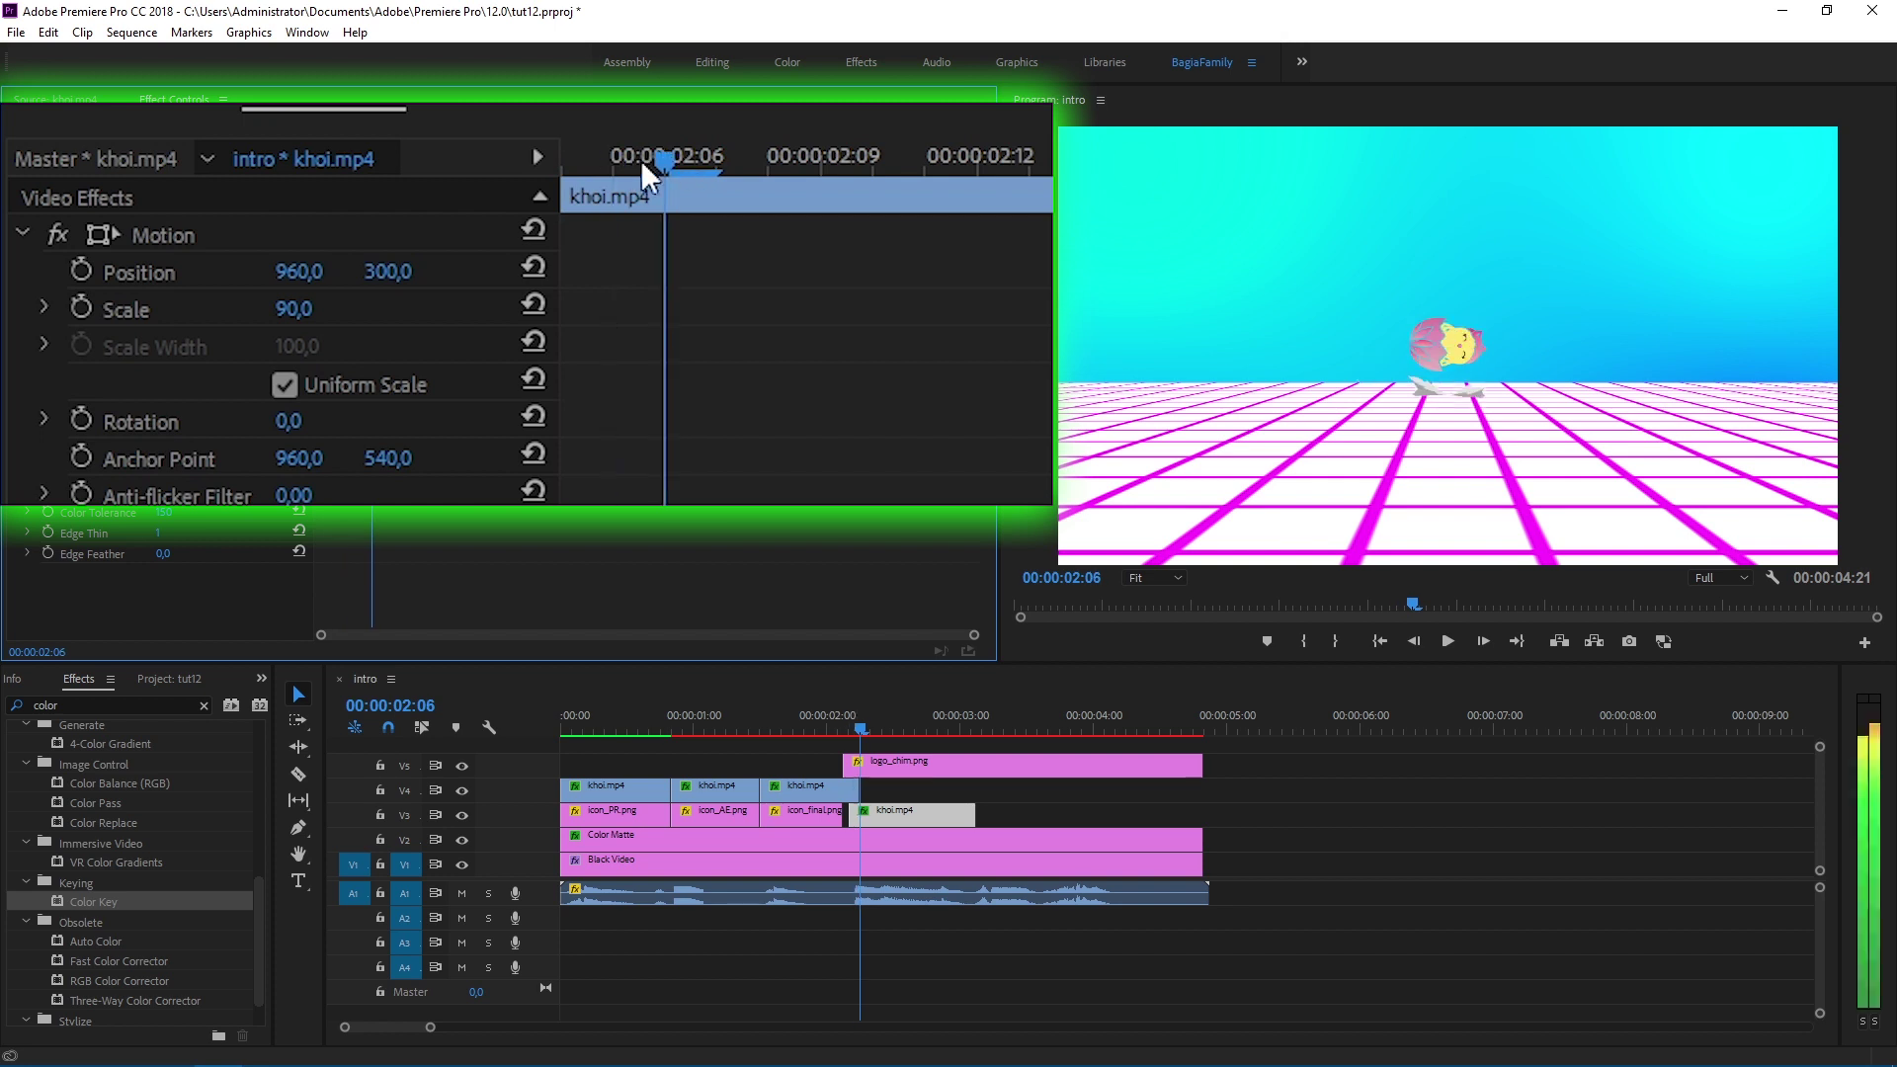
left_click_drag(881, 810, 871, 812)
left_click(848, 729)
left_click(83, 273)
left_click(81, 271)
left_click(81, 308)
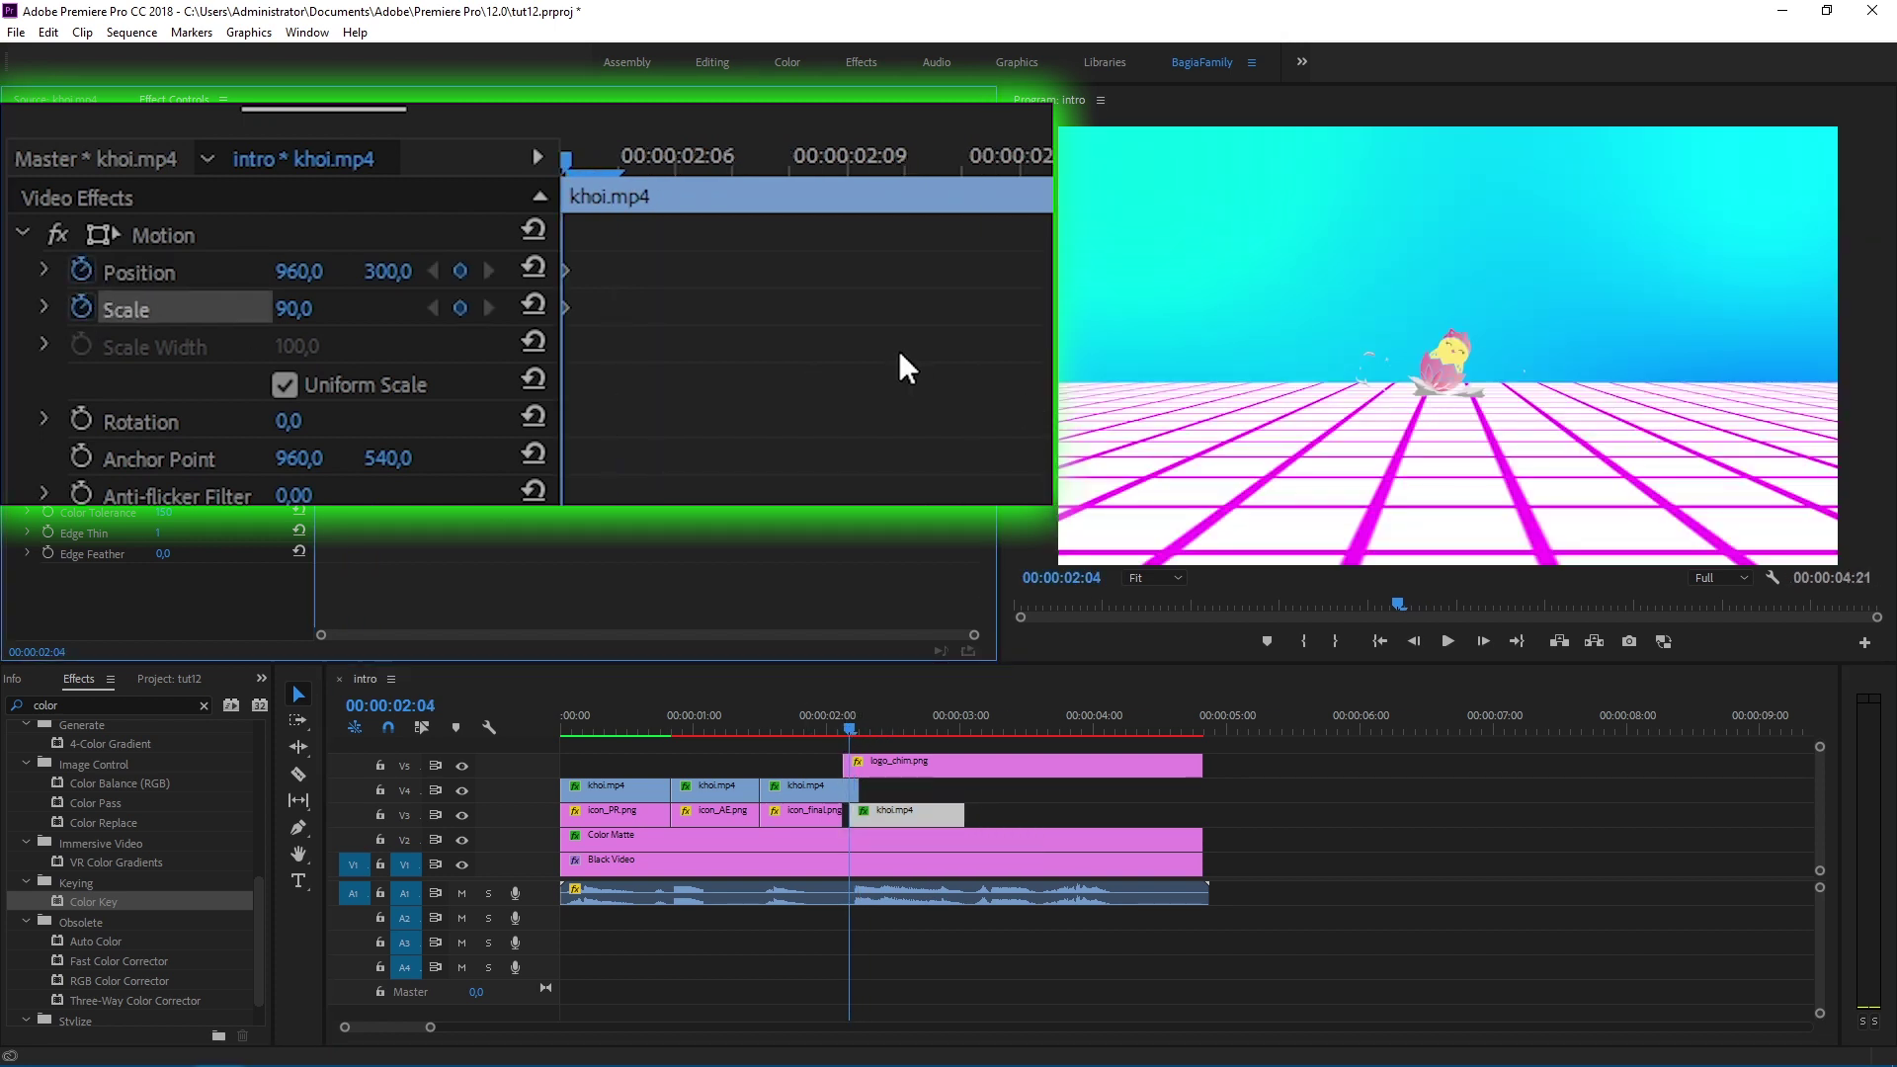
Step: Add a larger Scale keyframe for khoi.mp4 at 00:00:02:15 and preview the growing smoke
left_click(1448, 641)
left_click_drag(862, 719, 883, 720)
left_click(1061, 577)
key("BackSpace")
type("5")
key("Return")
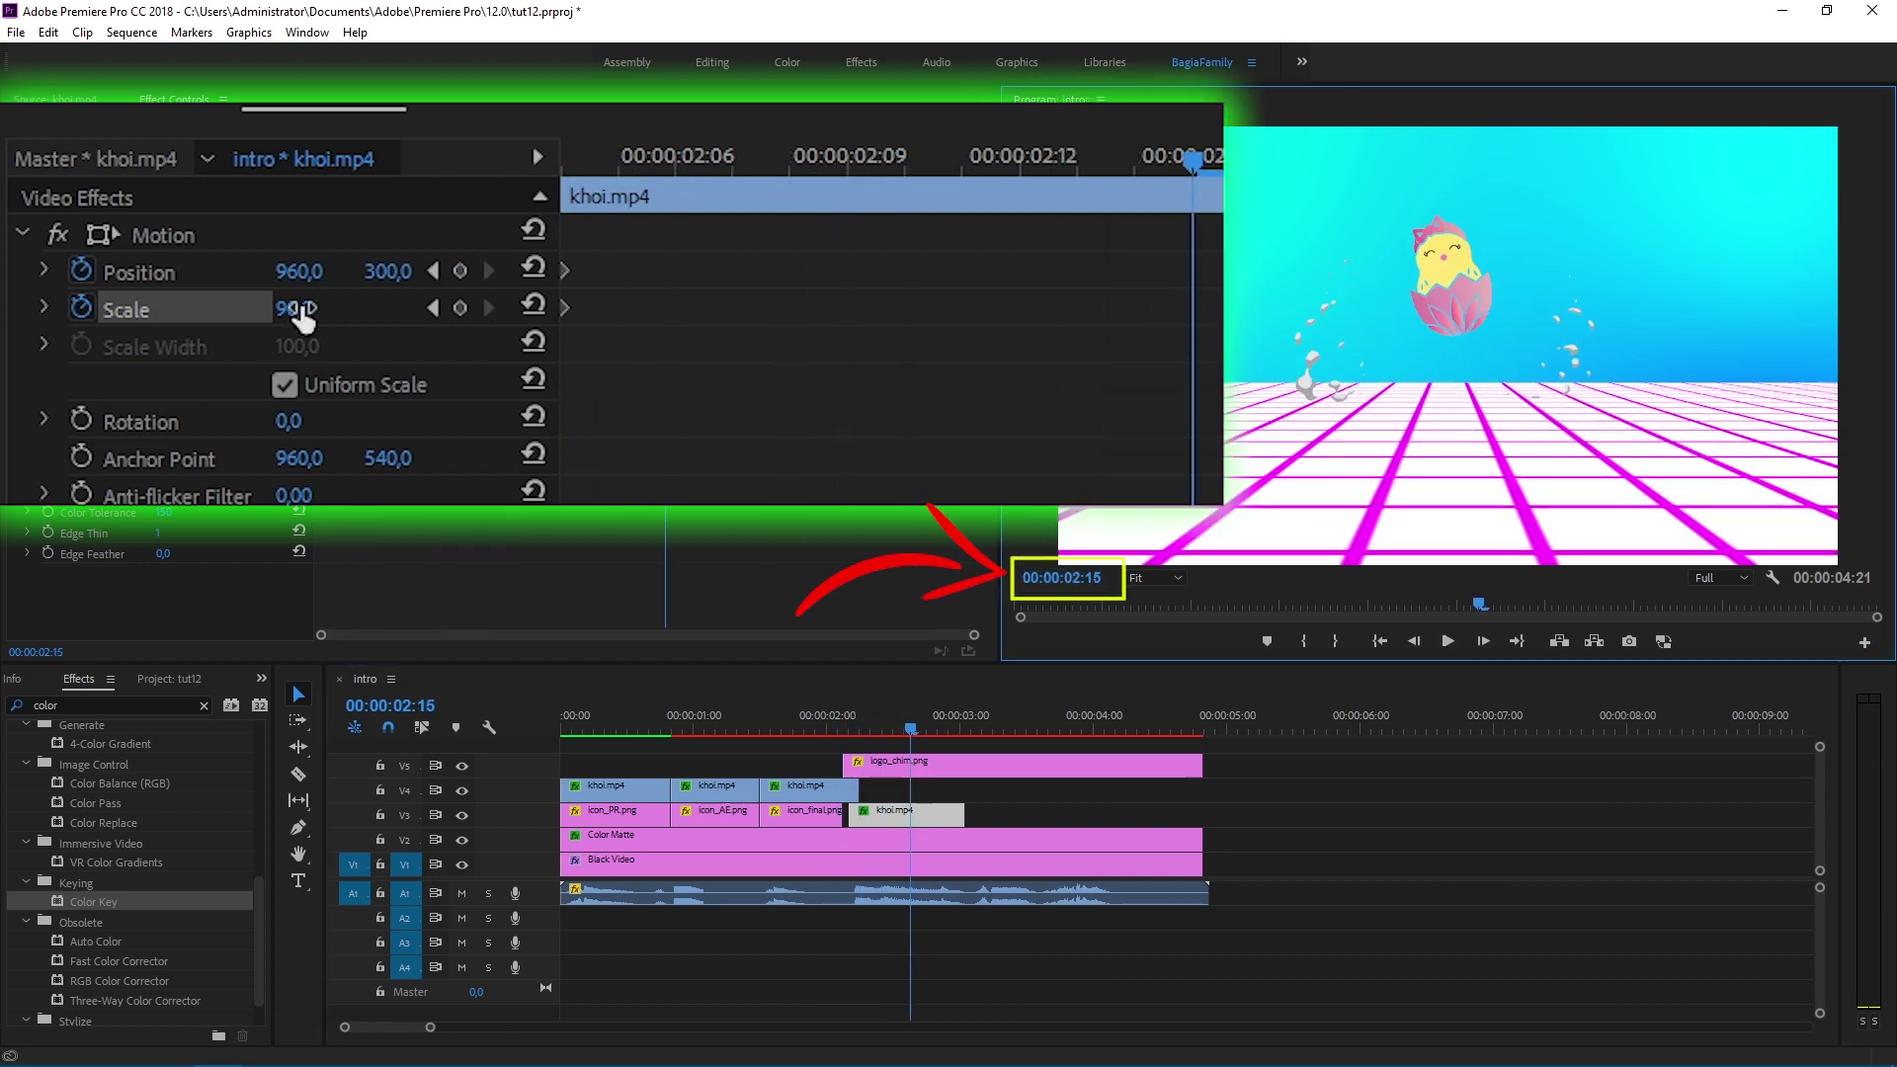
left_click_drag(294, 309, 321, 309)
left_click_drag(593, 158, 1156, 239)
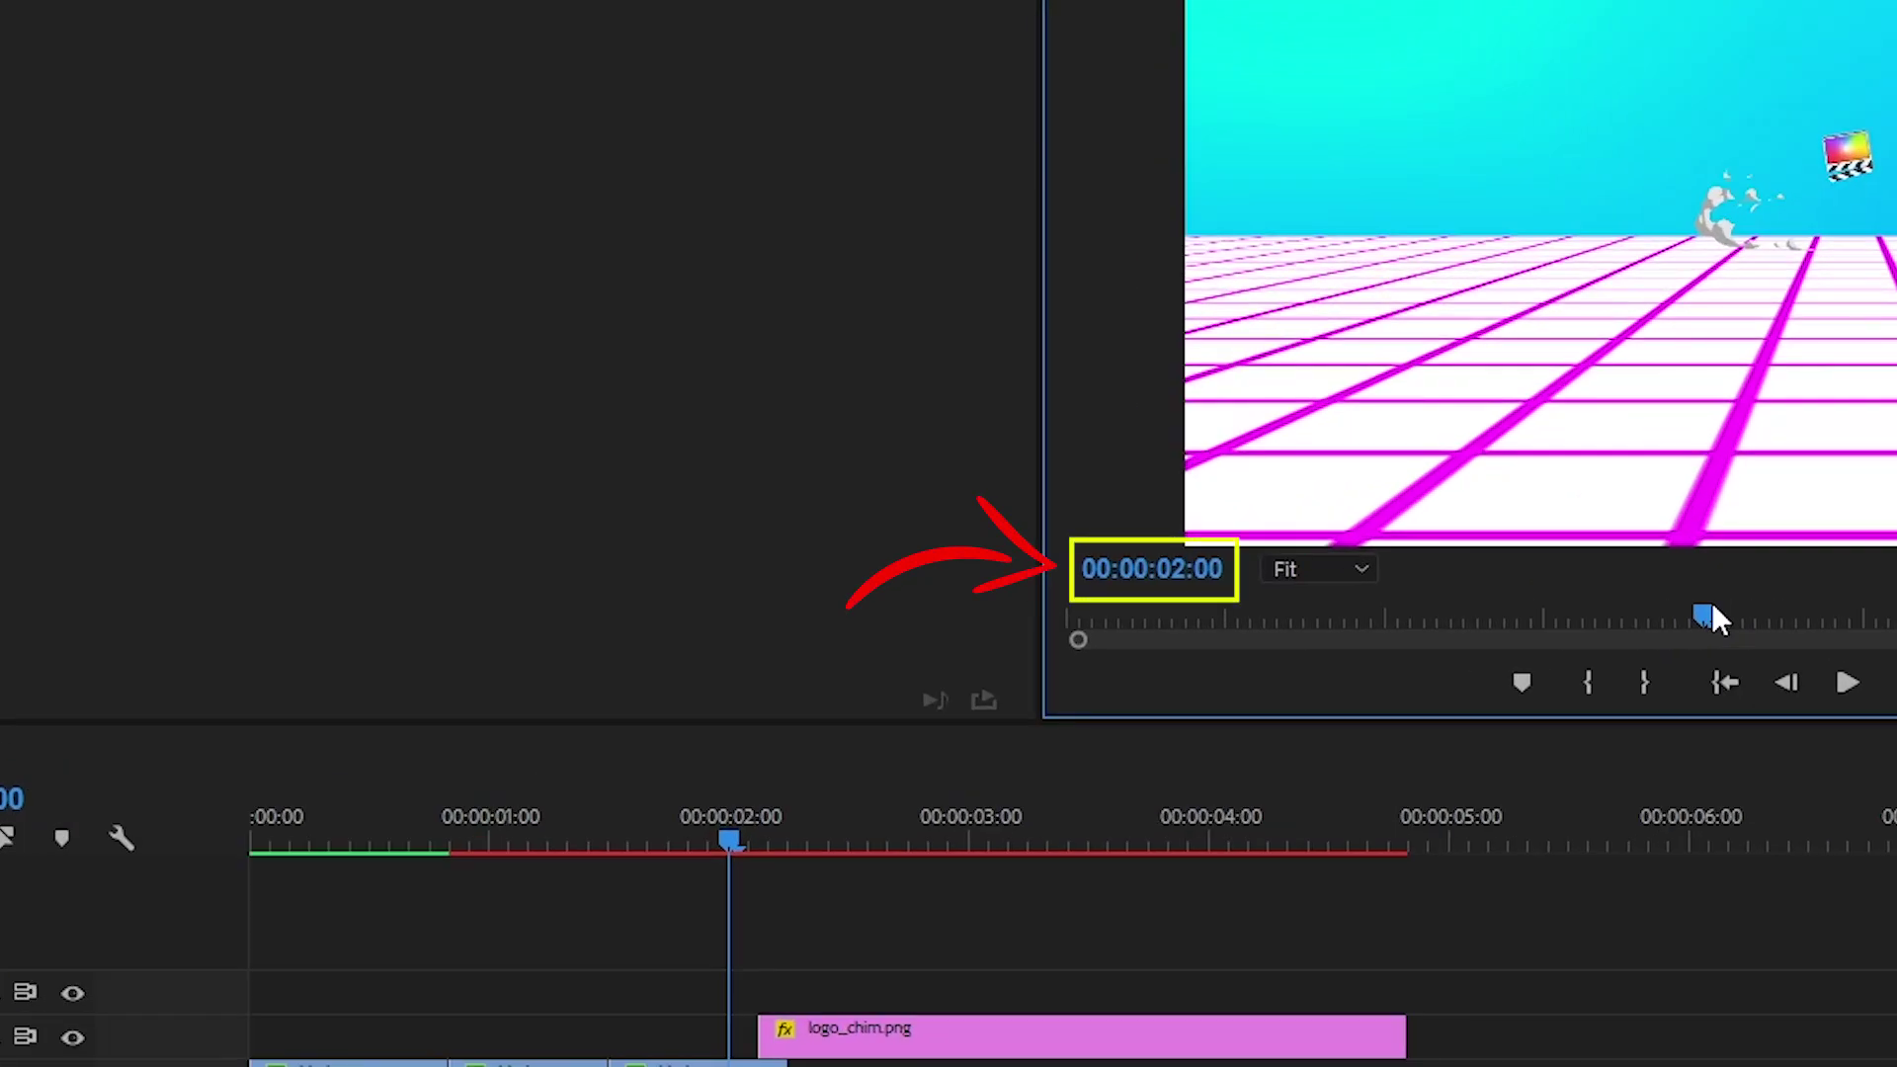
Step: Draw a large red circle over the preview with the Ellipse tool, starting at 00:00:02:01
key("Right")
left_click(89, 734)
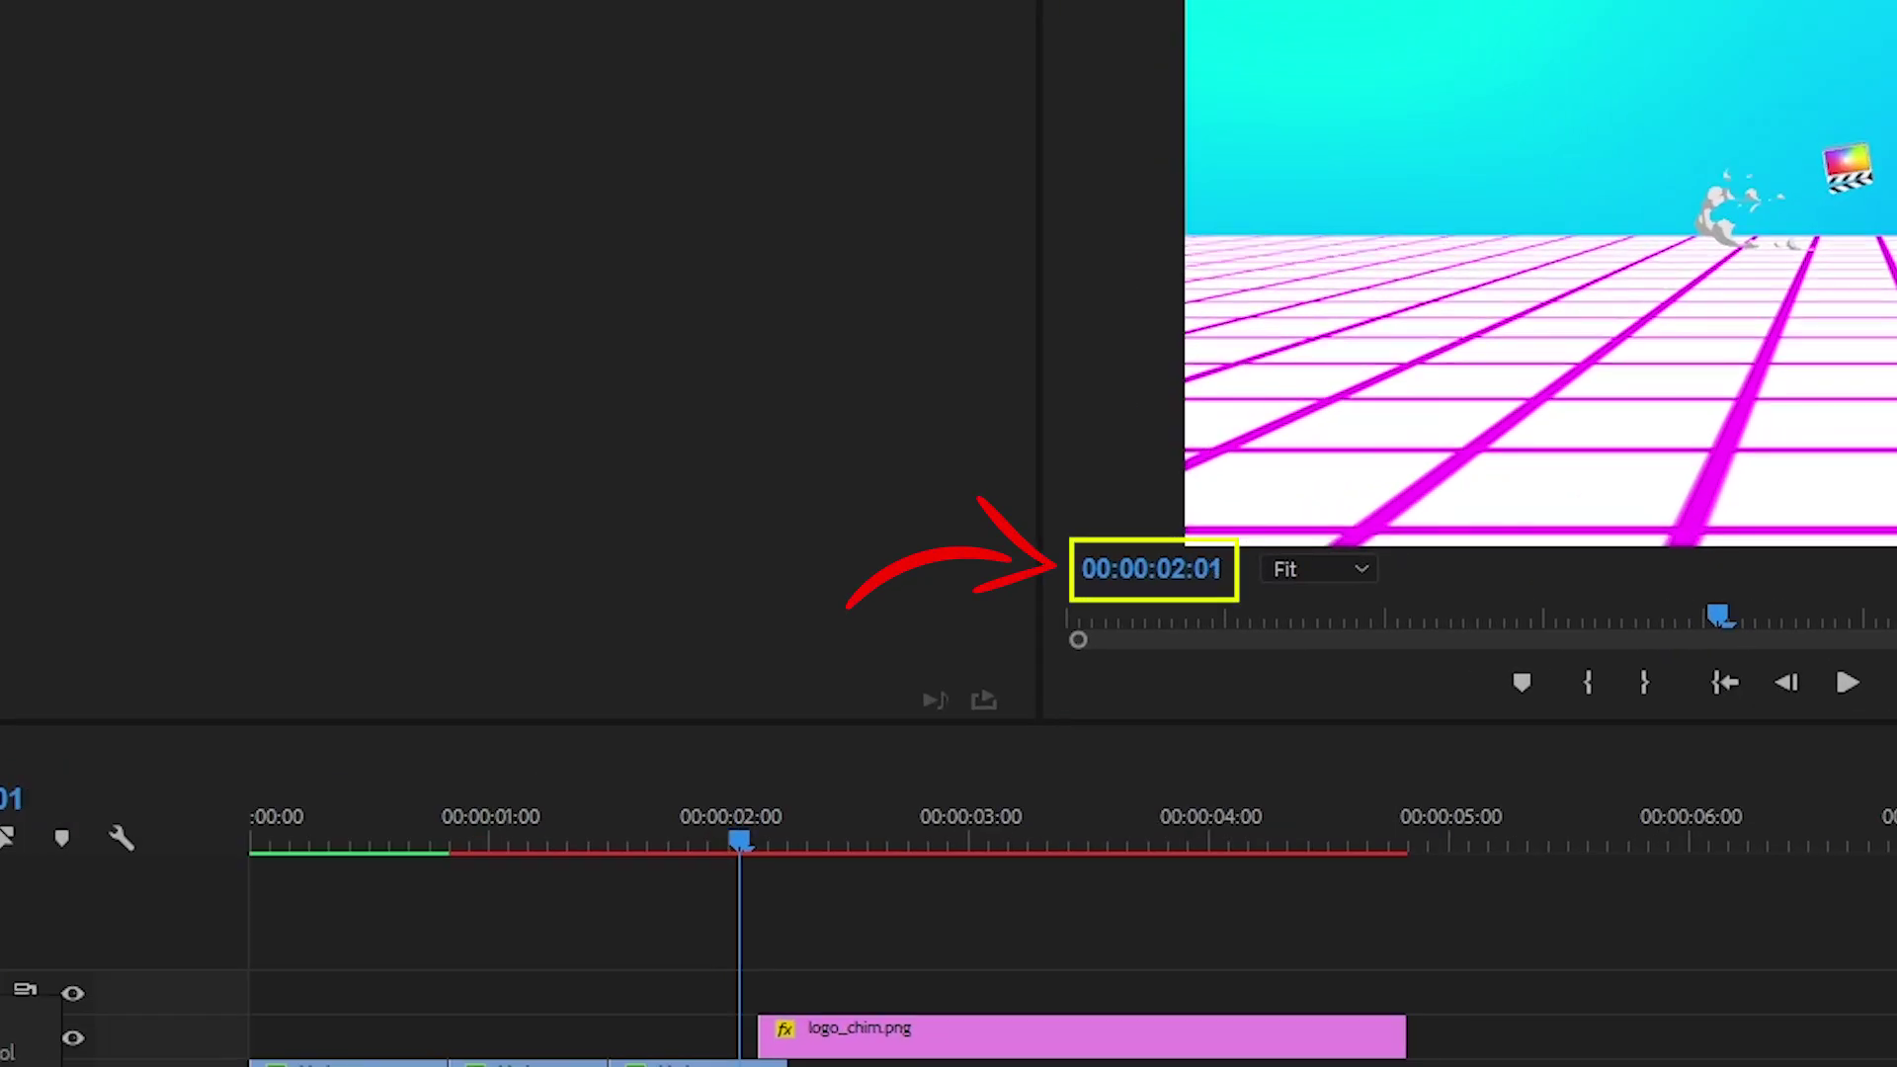
left_click(220, 805)
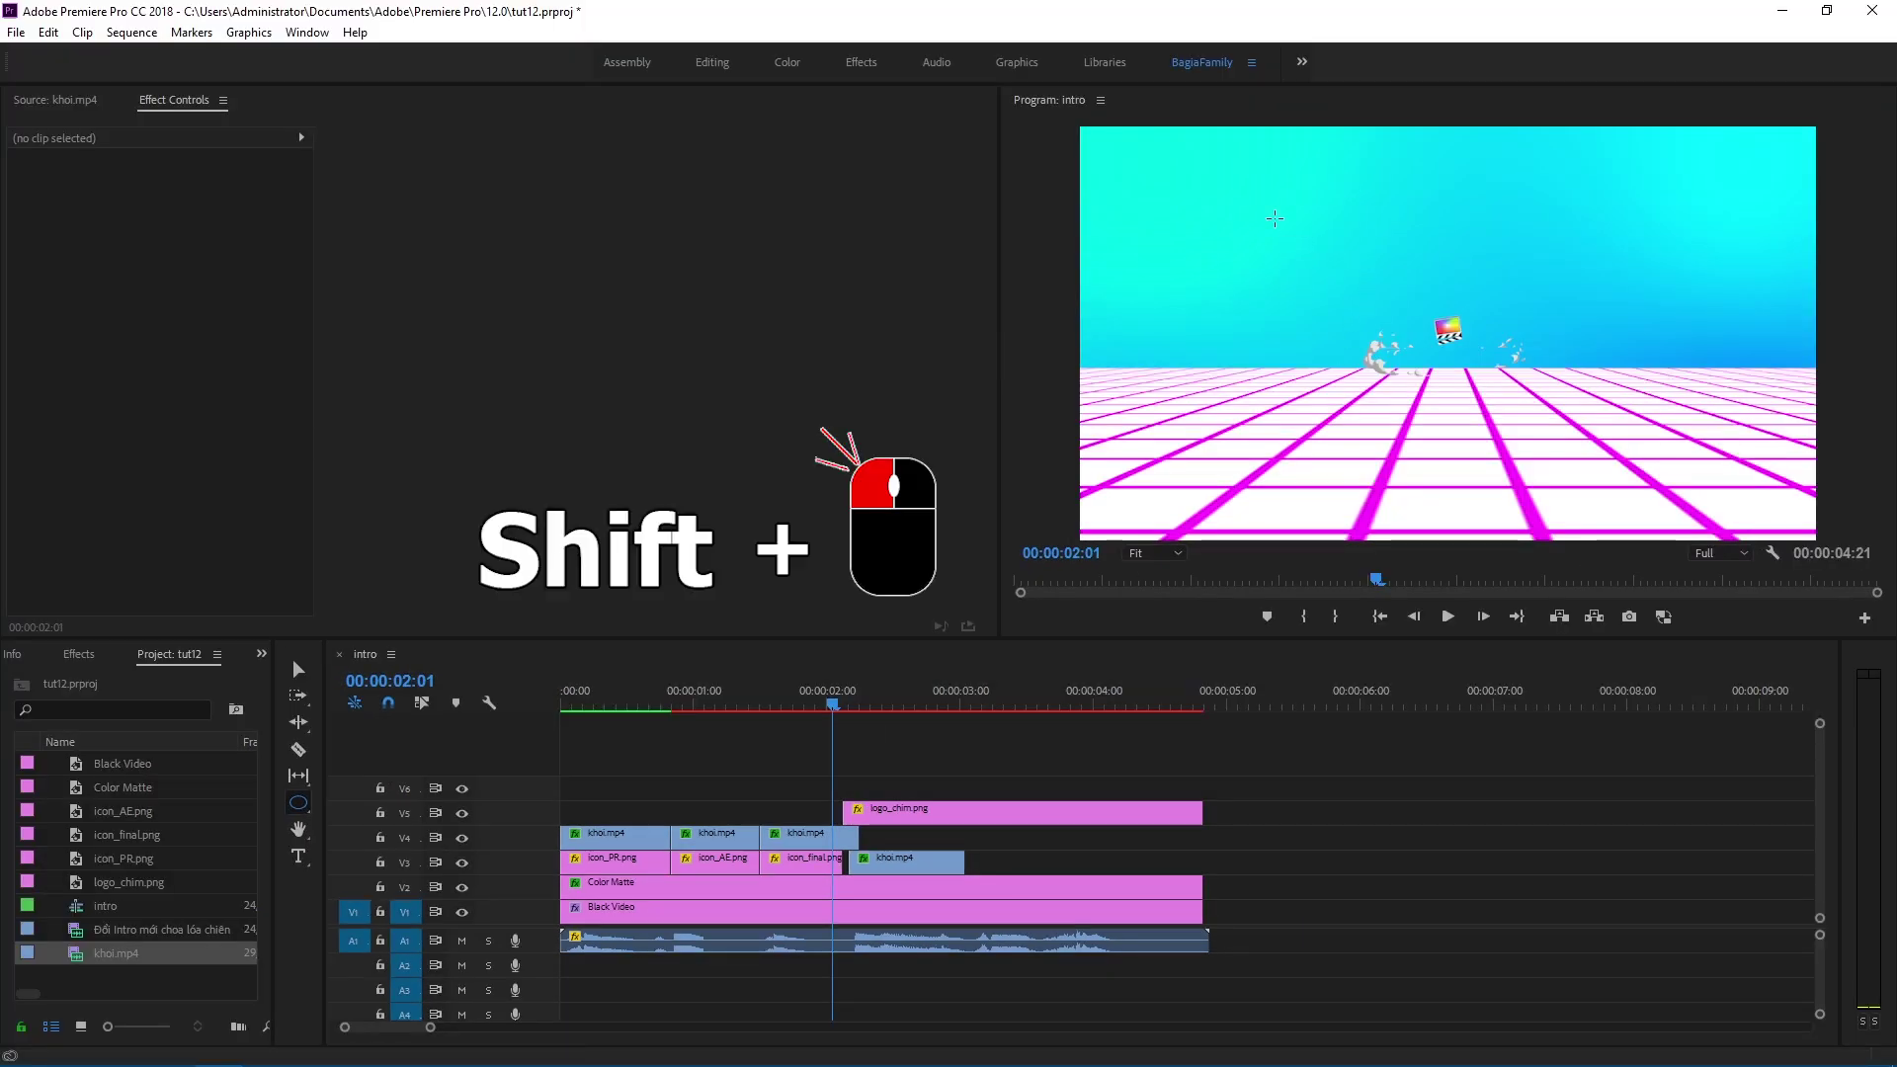
mouse_move(1264, 206)
left_mouse_down()
mouse_move(1414, 340)
mouse_move(1592, 392)
left_mouse_up()
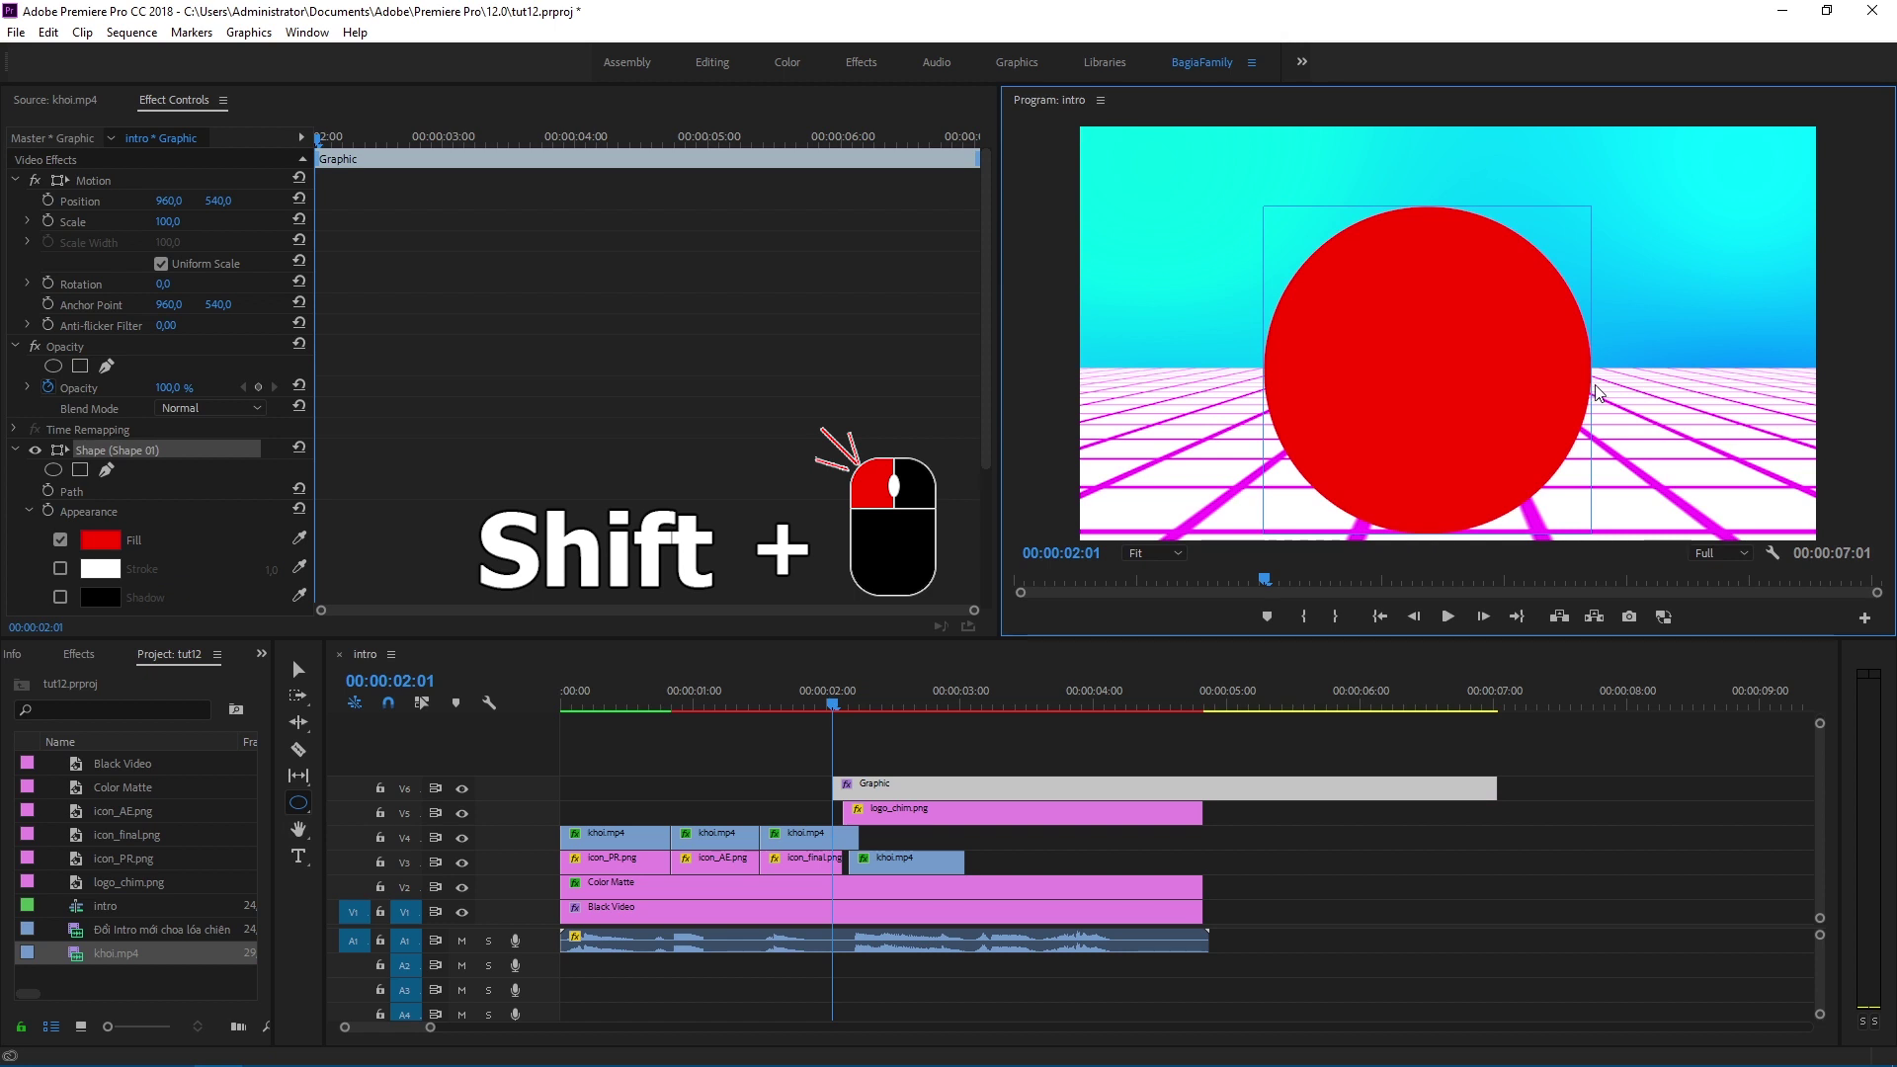
Step: Set the circle shape's Scale to 300, Anchor Point to 266, -283 and Position to 479.4, 179.8
left_click_drag(170, 492, 278, 542)
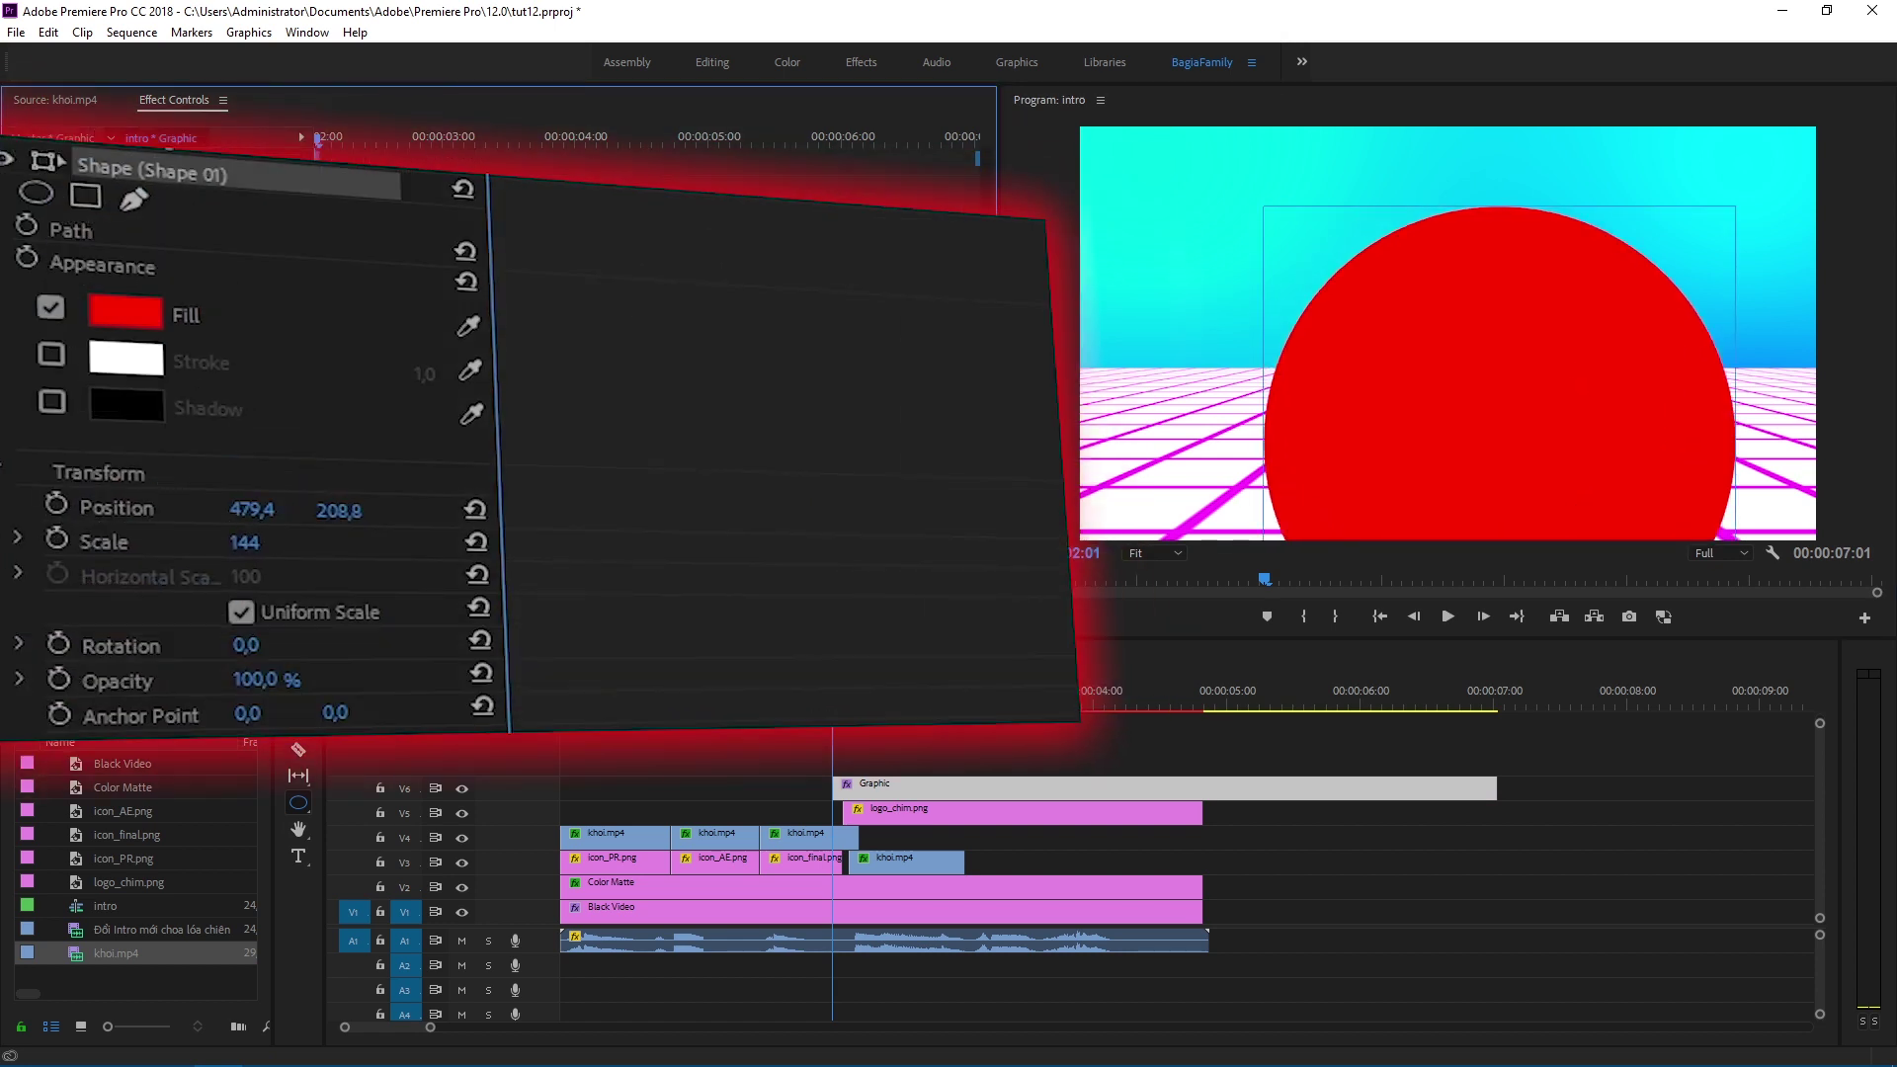
left_click_drag(335, 712, 535, 712)
mouse_move(261, 716)
left_mouse_down()
mouse_move(386, 717)
mouse_move(279, 713)
left_mouse_up()
left_click_drag(247, 544, 299, 543)
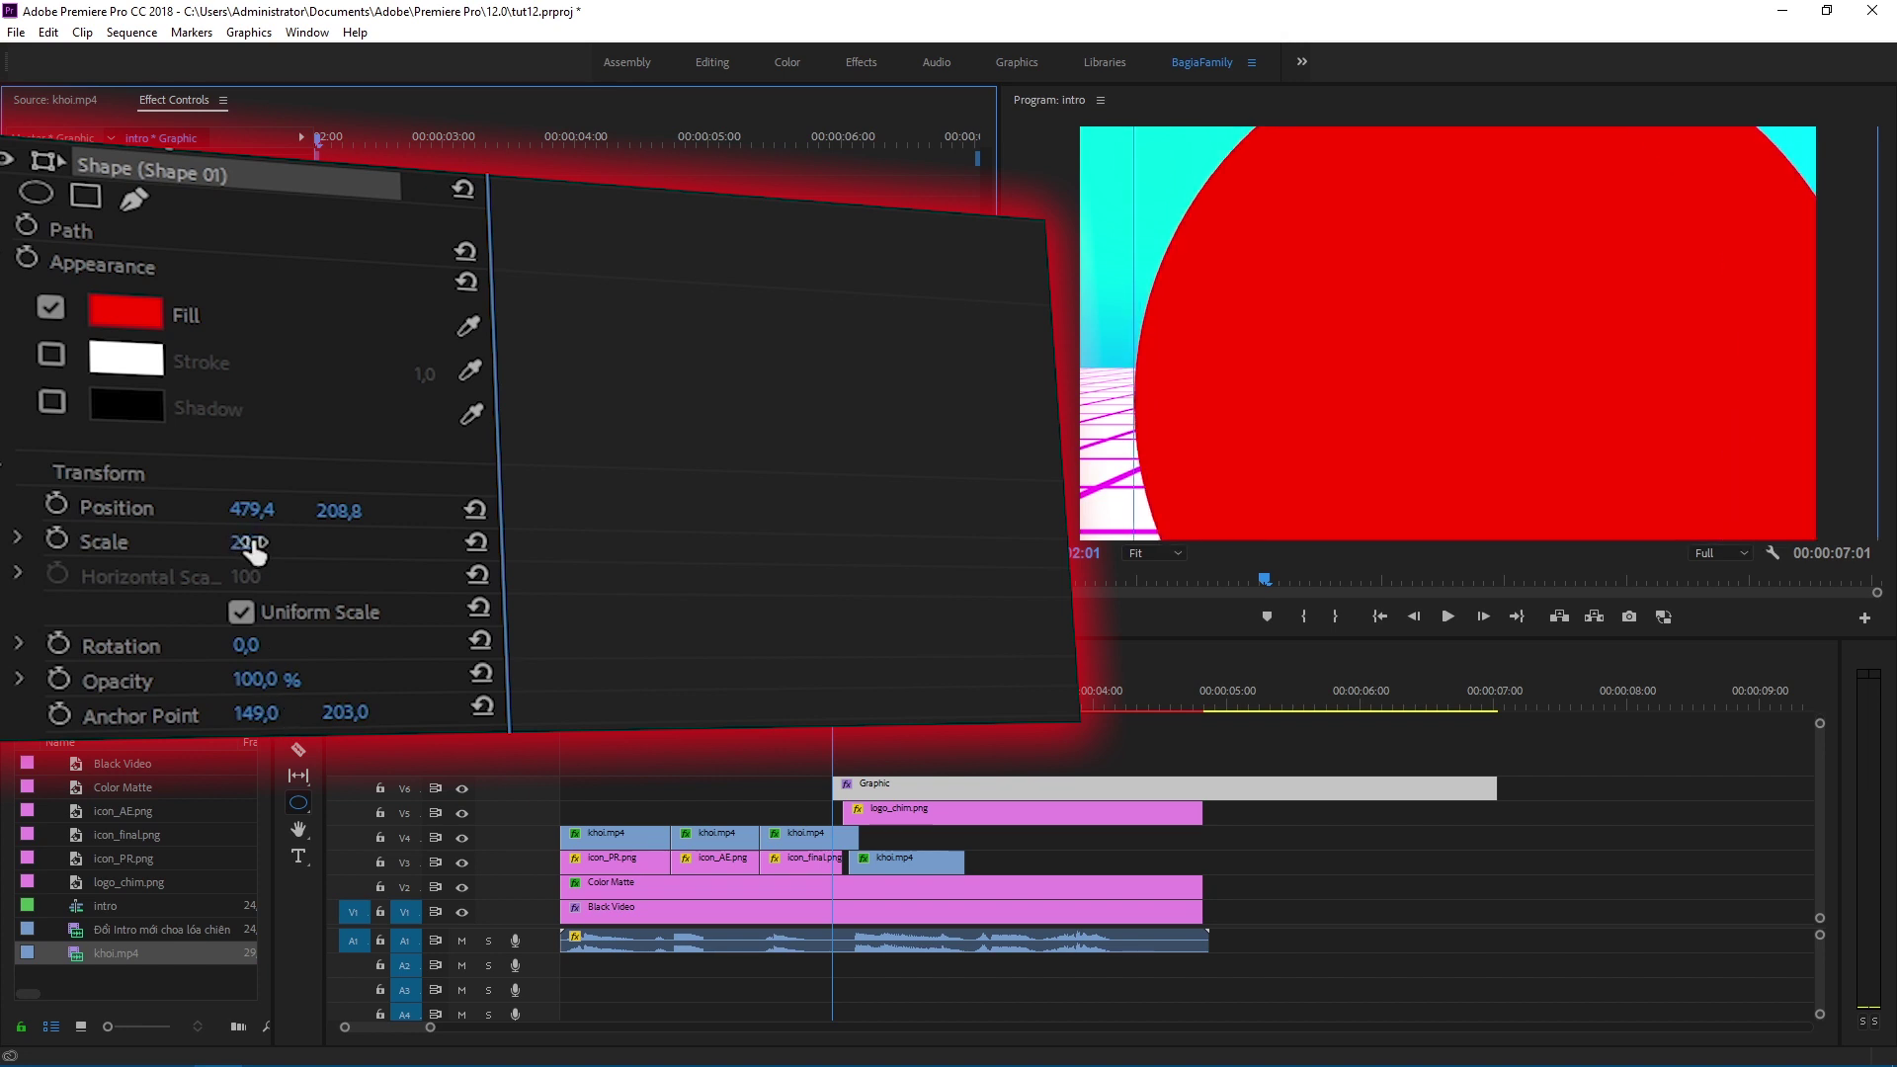
left_click(250, 544)
type("300")
left_click(364, 649)
left_click_drag(256, 712, 2, 712)
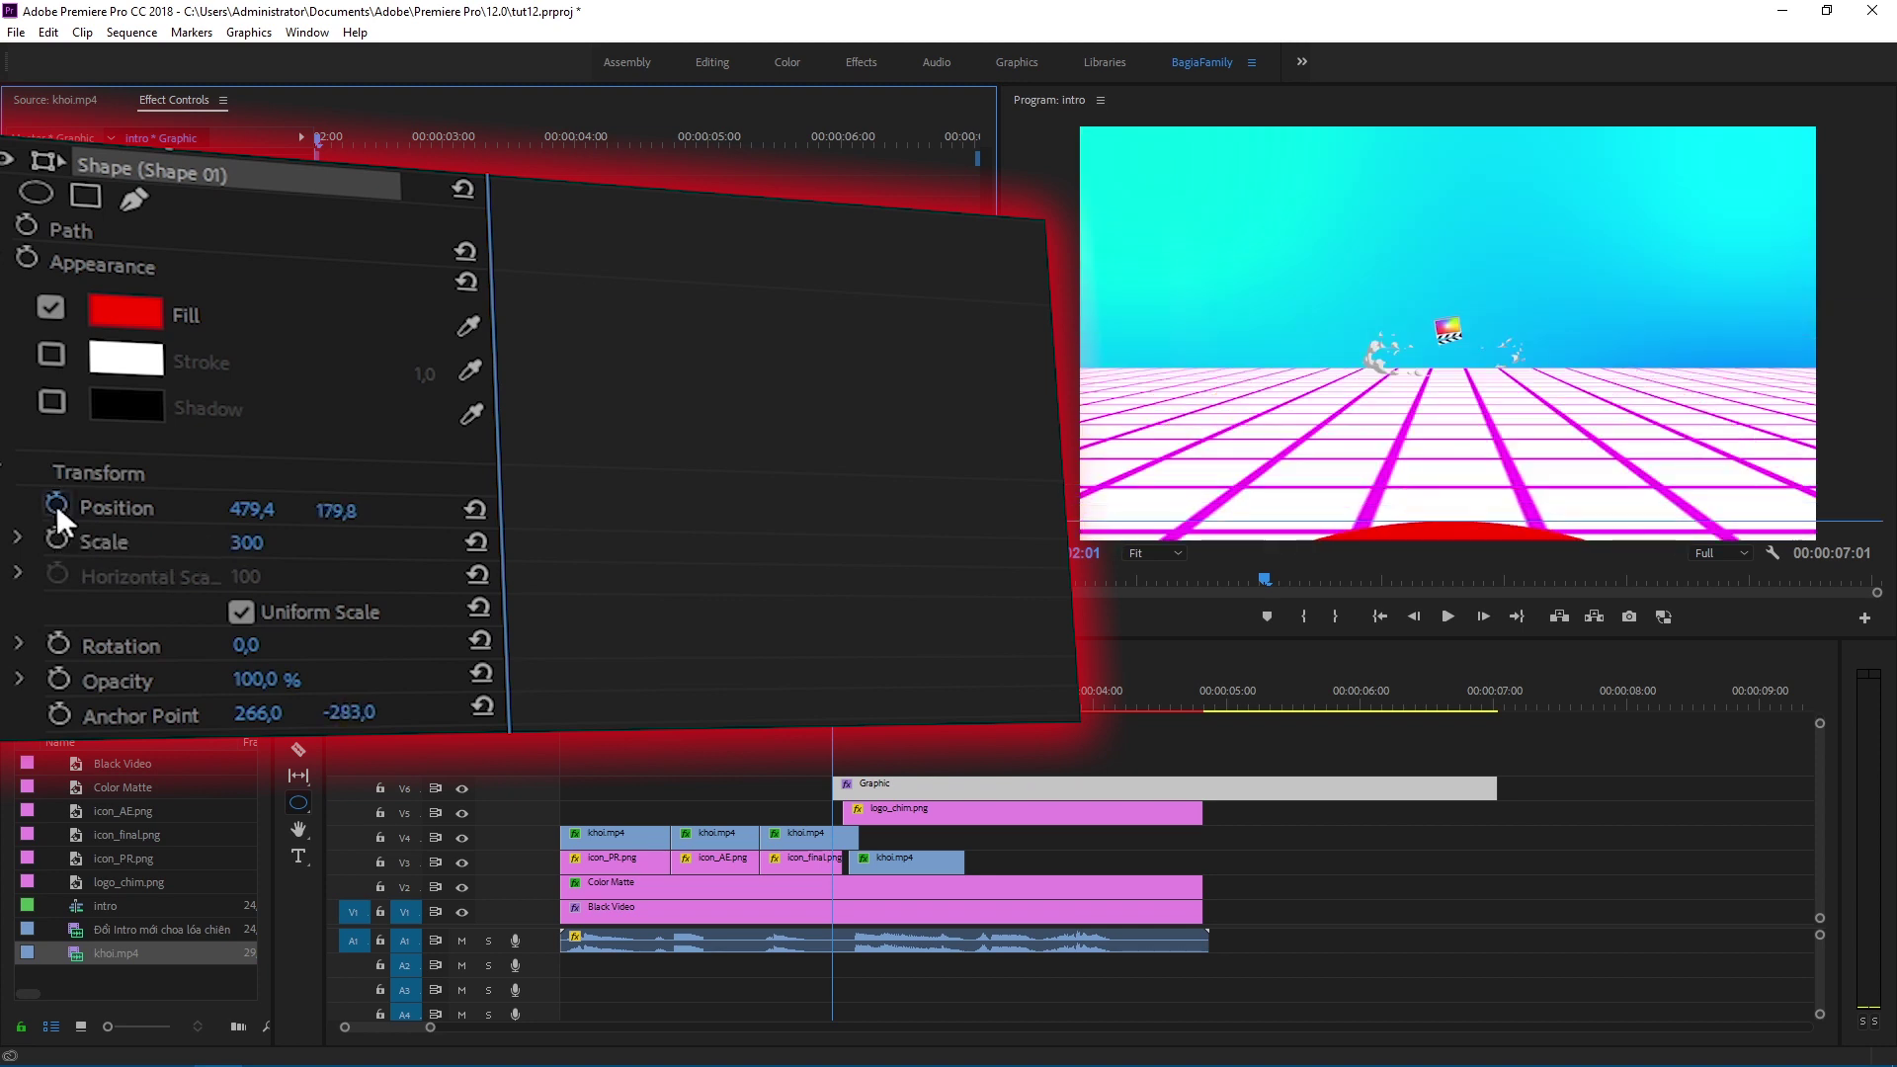
Step: Keyframe the circle's Position at 00:00:02:01 and set it to 479.4, -1328.2 at 00:00:02:08 to fill the frame
left_click(57, 507)
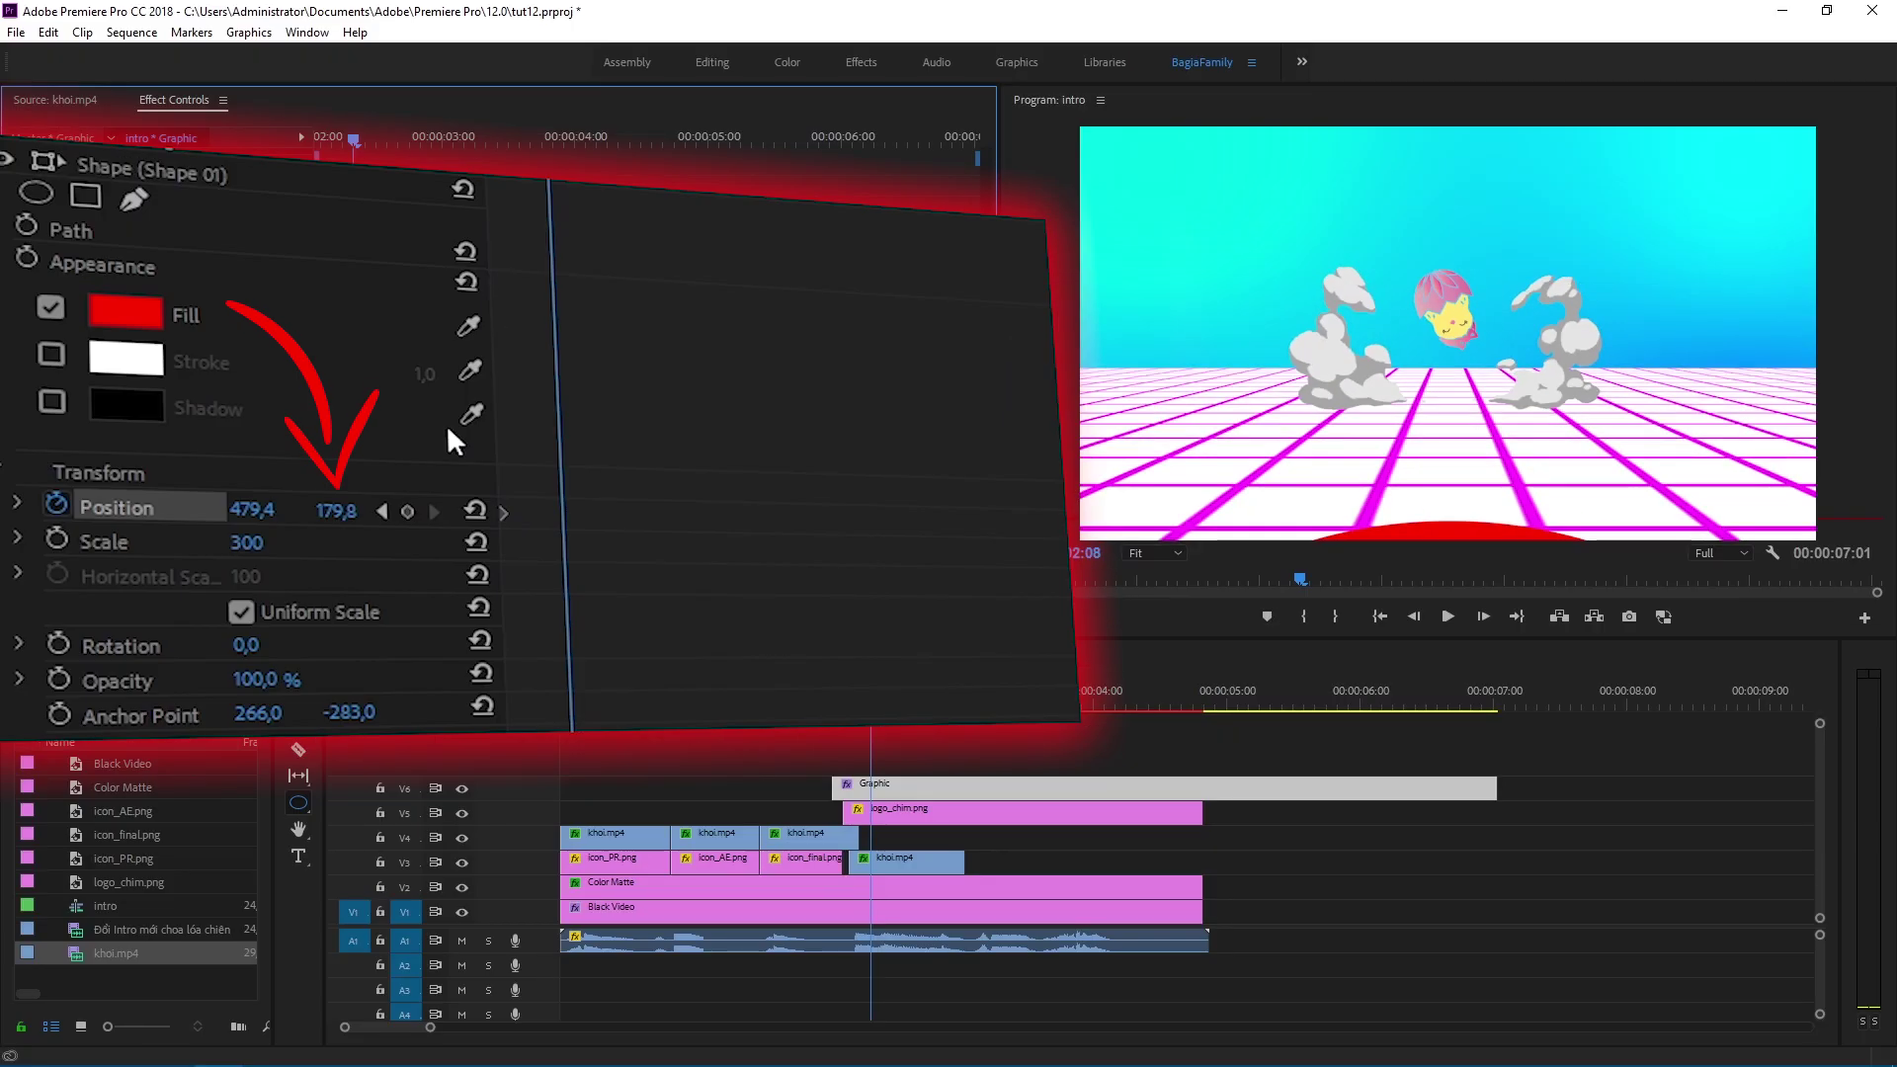
left_click_drag(335, 512, 2, 513)
left_click_drag(223, 510, 163, 510)
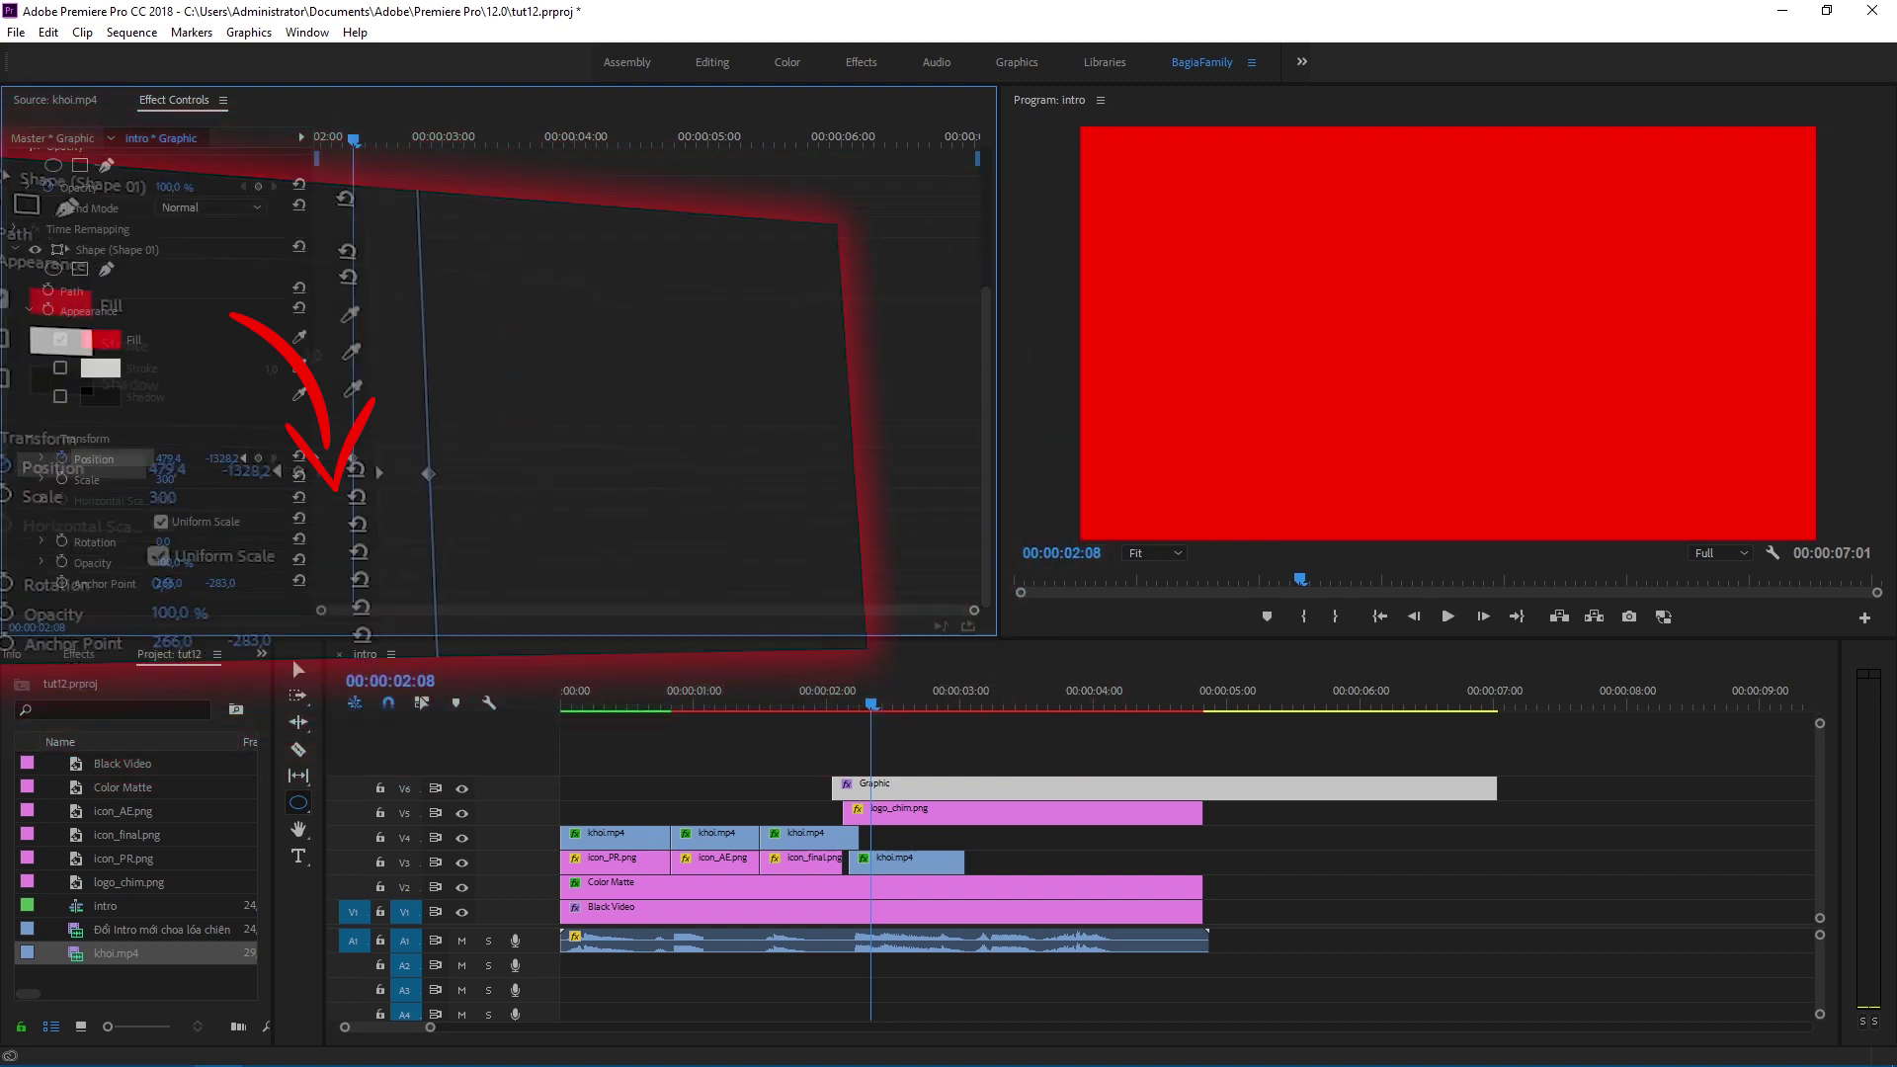
Step: Restack the tracks with the Graphic clip on V5, khoi.mp4 on V6 and logo_chim.png on V7, and preview the result
left_click(915, 810)
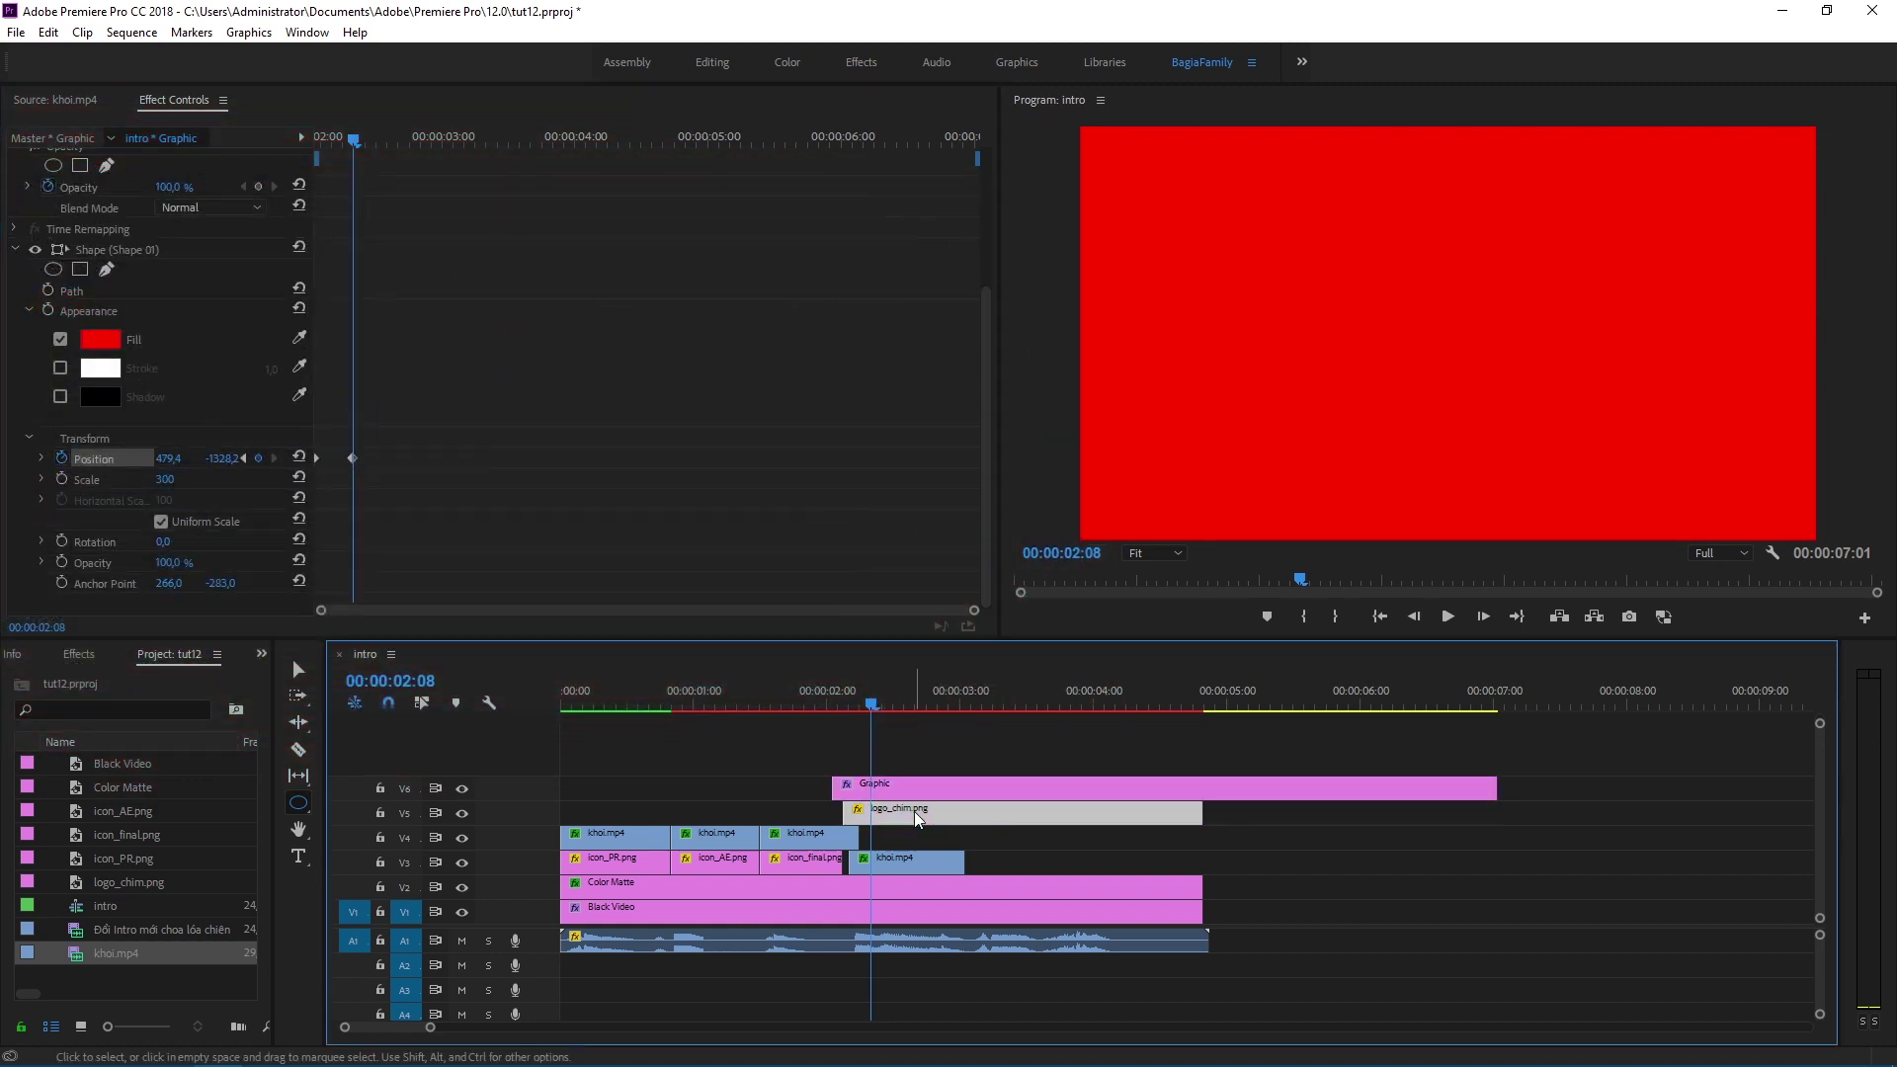
left_click_drag(915, 810, 889, 850)
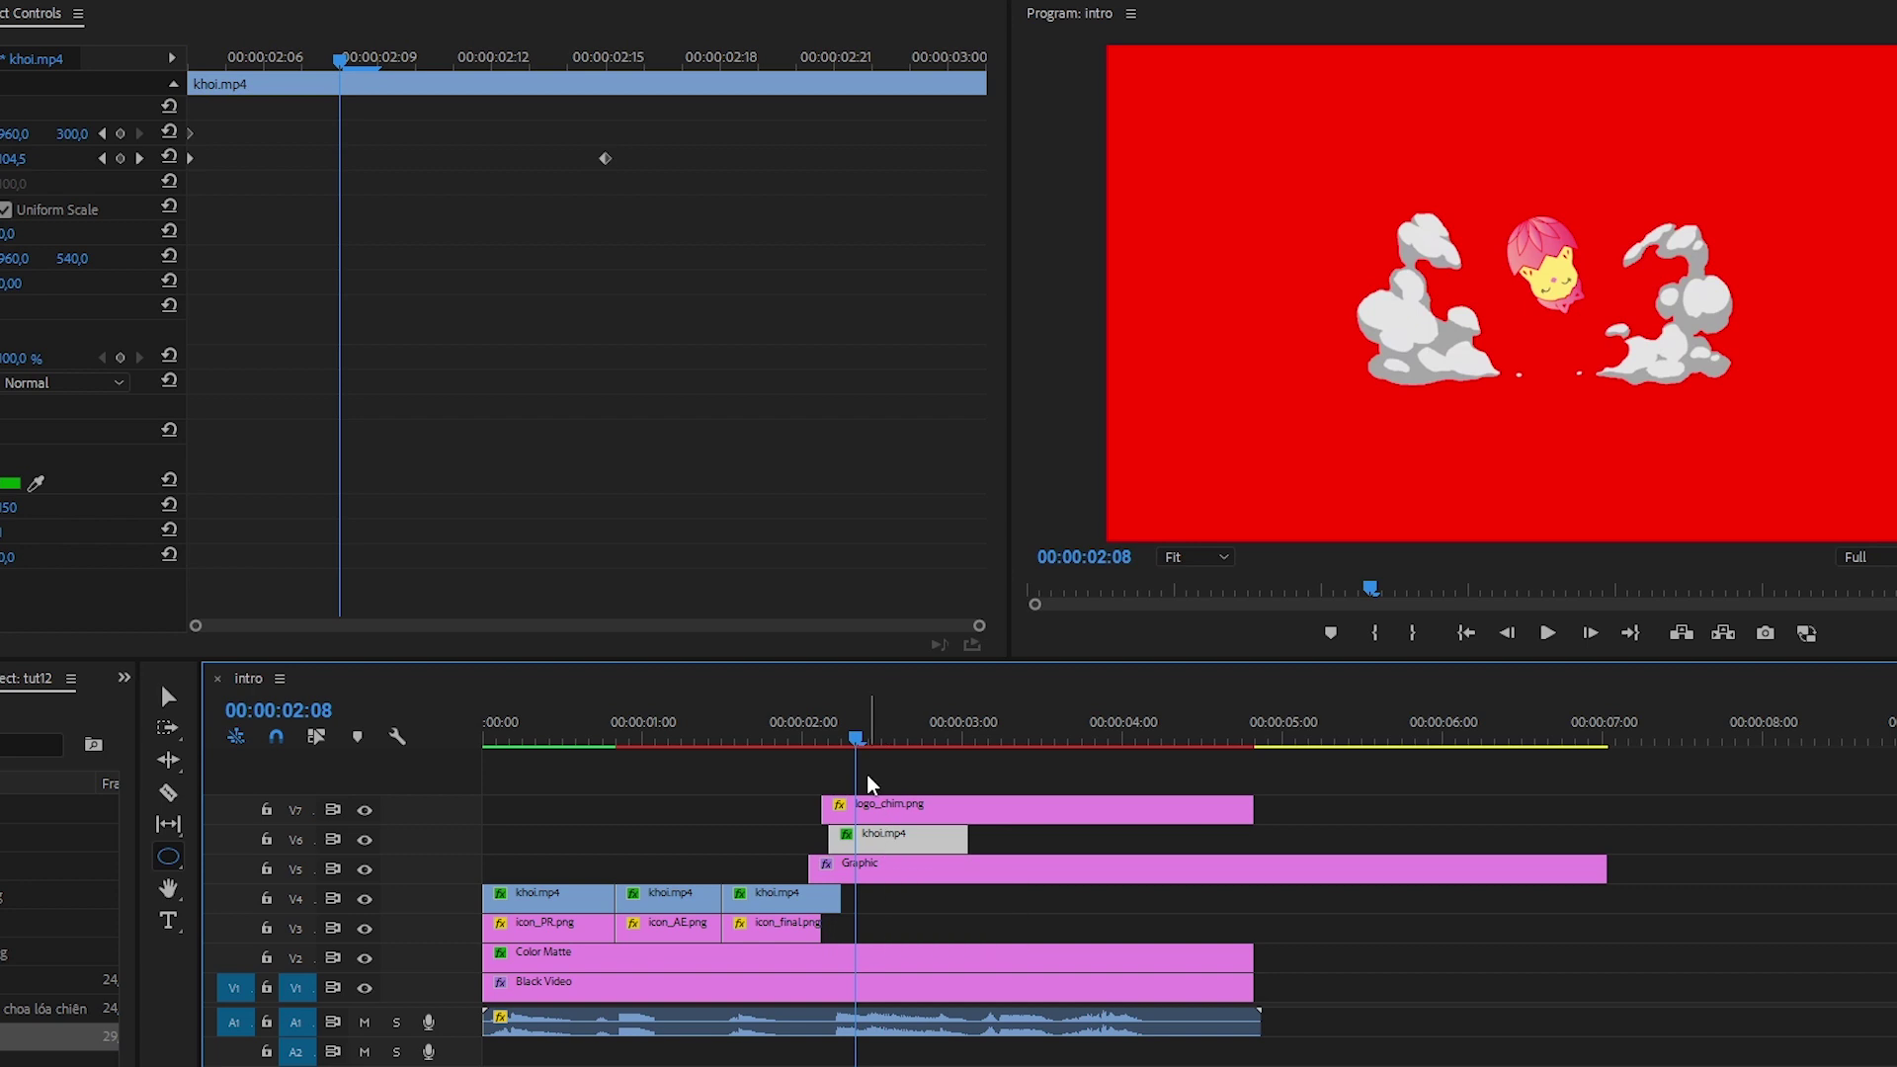
mouse_move(849, 738)
left_mouse_down()
mouse_move(796, 756)
mouse_move(869, 745)
left_mouse_up()
Step: Rename the Graphic clip hinhtron_do and trim its end to about the end of logo_chim.png
left_click(927, 877)
right_click(945, 873)
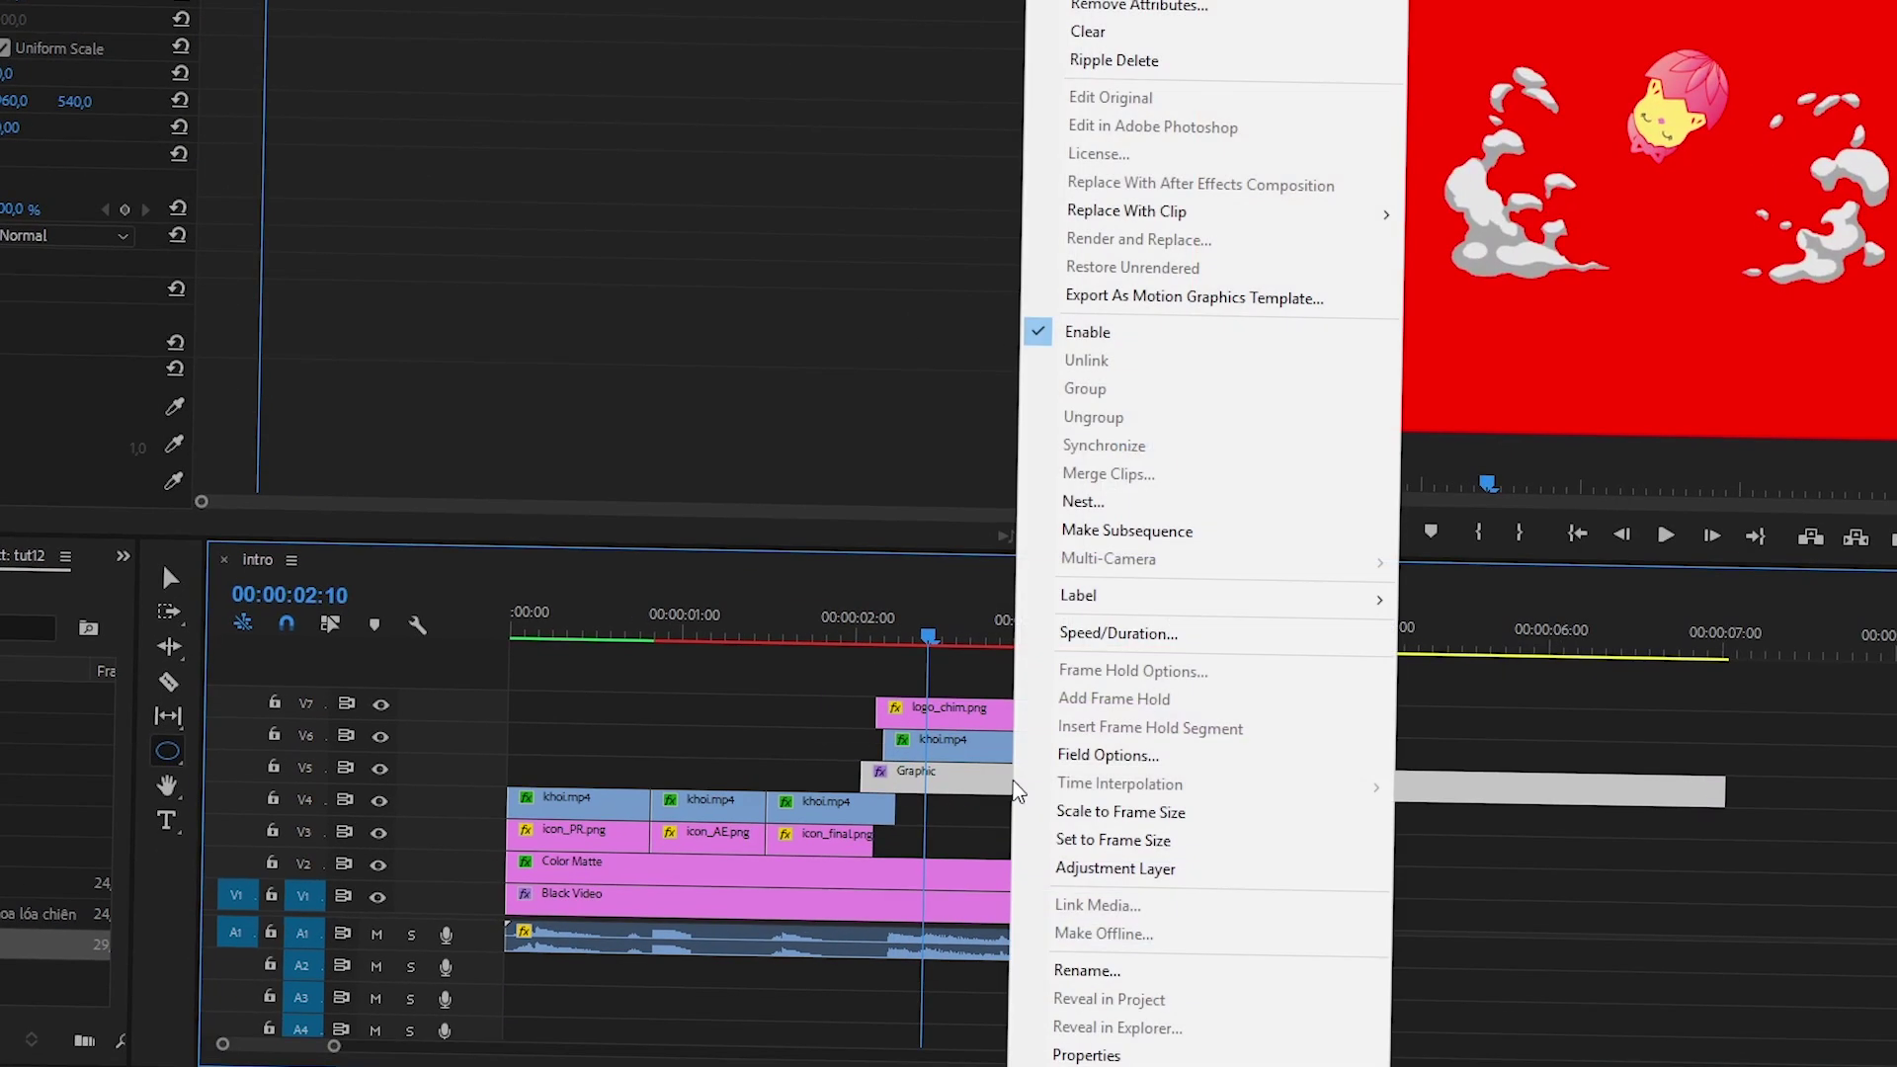
left_click(1172, 980)
type("hinh")
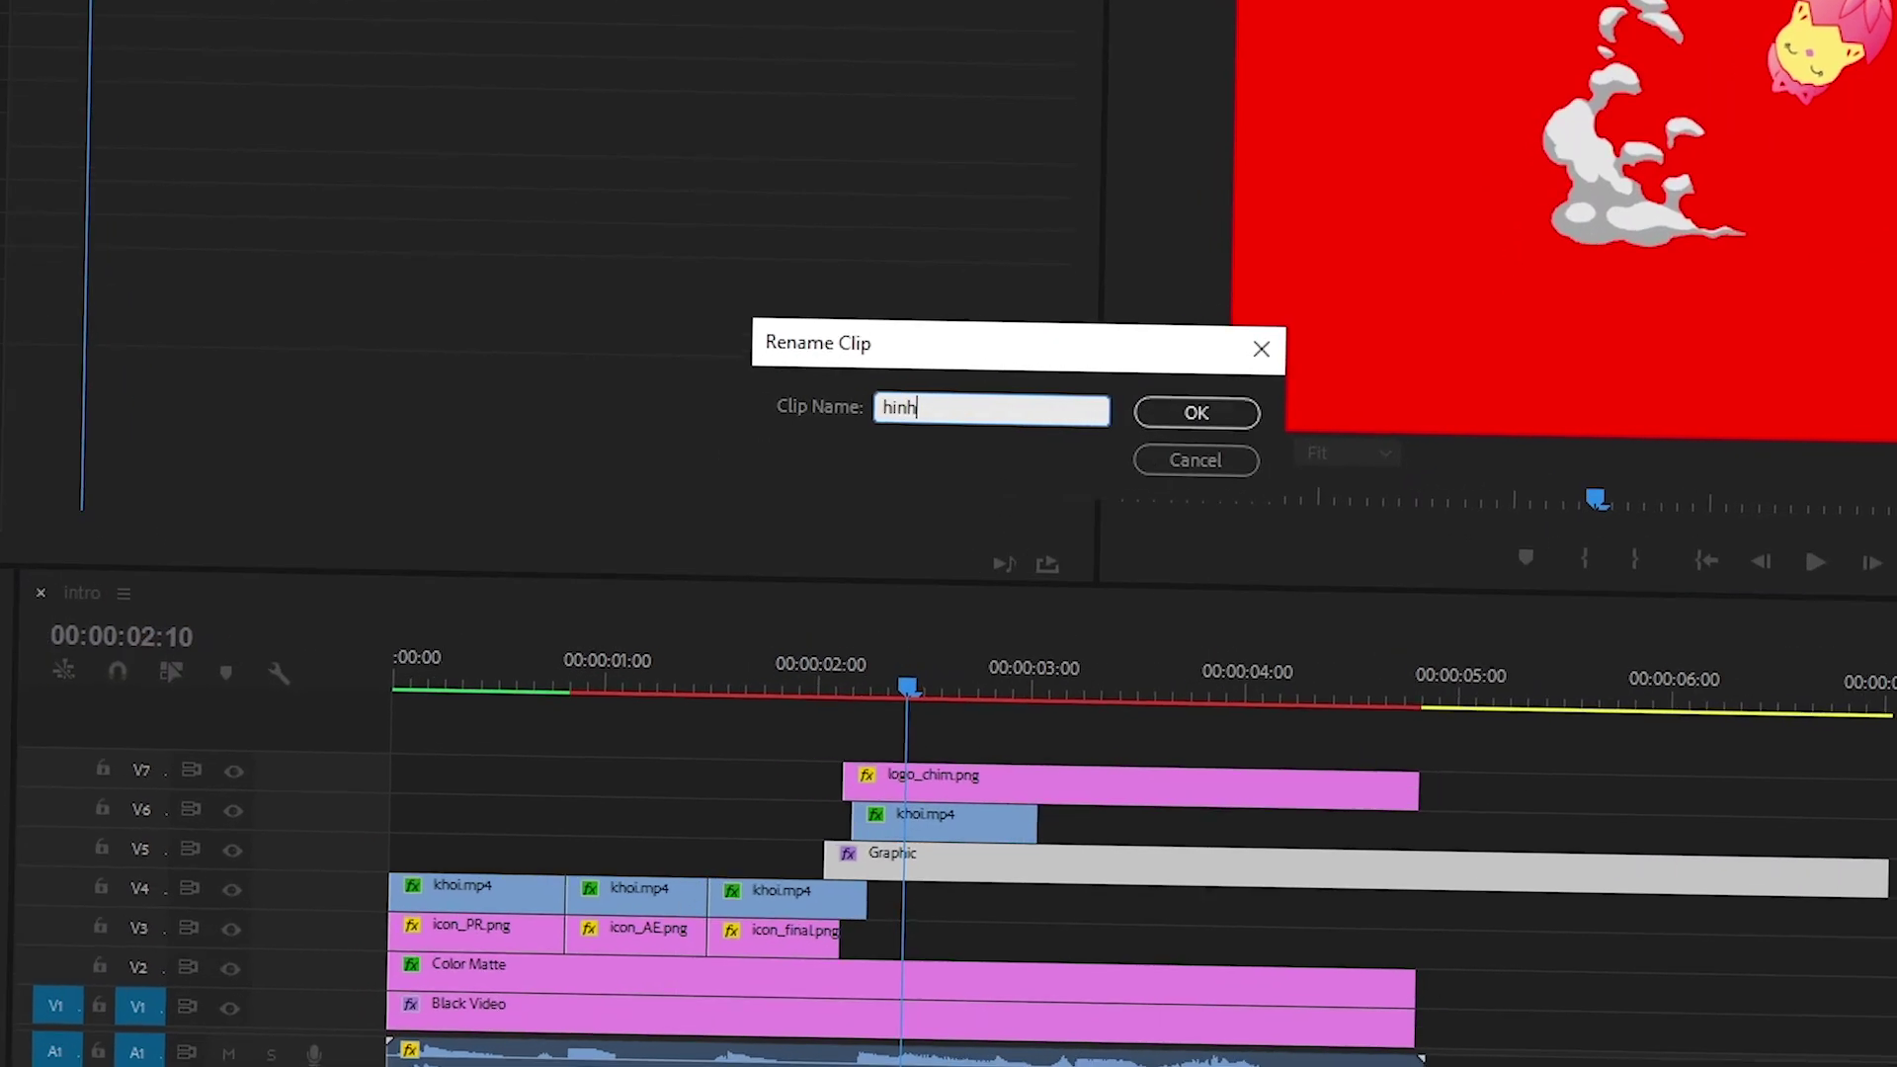
type("tron_do")
key("Return")
left_click_drag(1882, 870, 1426, 870)
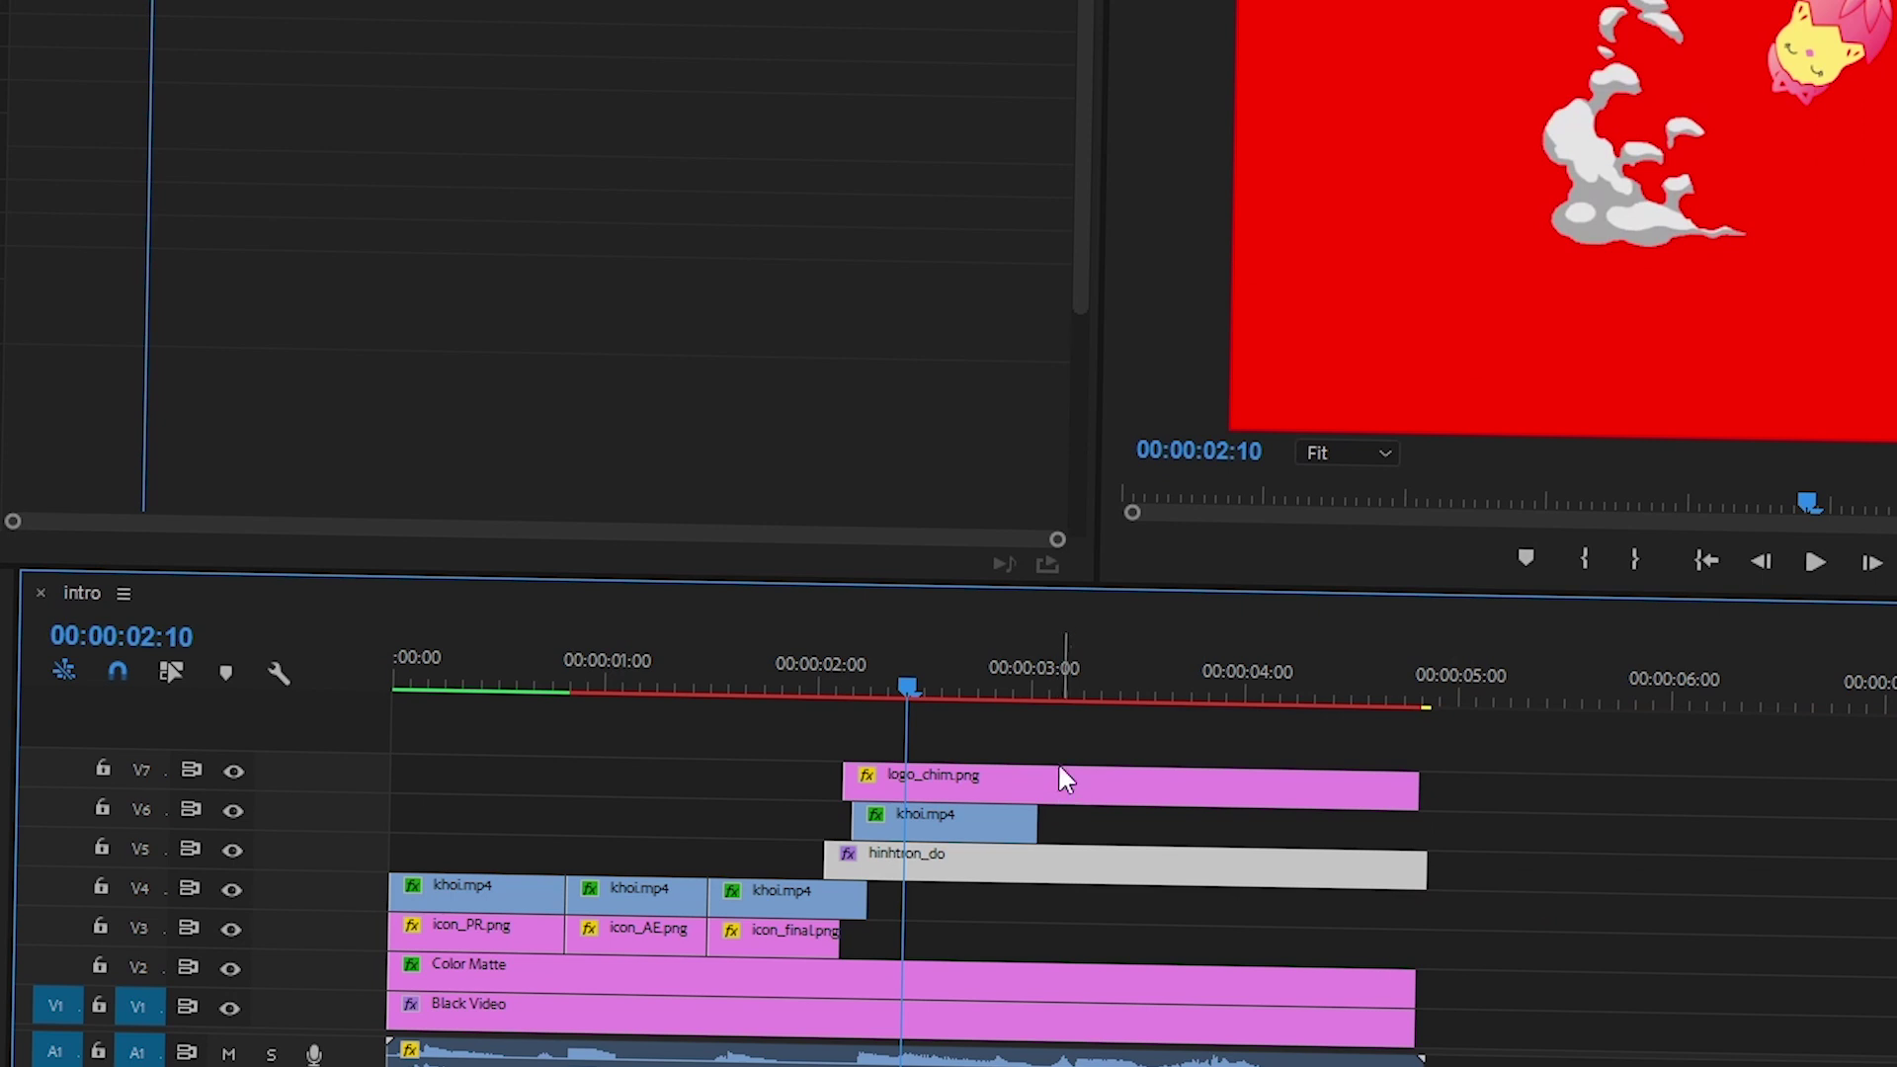
Step: Move khoi.mp4 to V7 and logo_chim.png to V8, and duplicate hinhtron_do onto V6 starting at 00:00:02:10
left_click_drag(1059, 757, 898, 729)
left_click(936, 805, "alt")
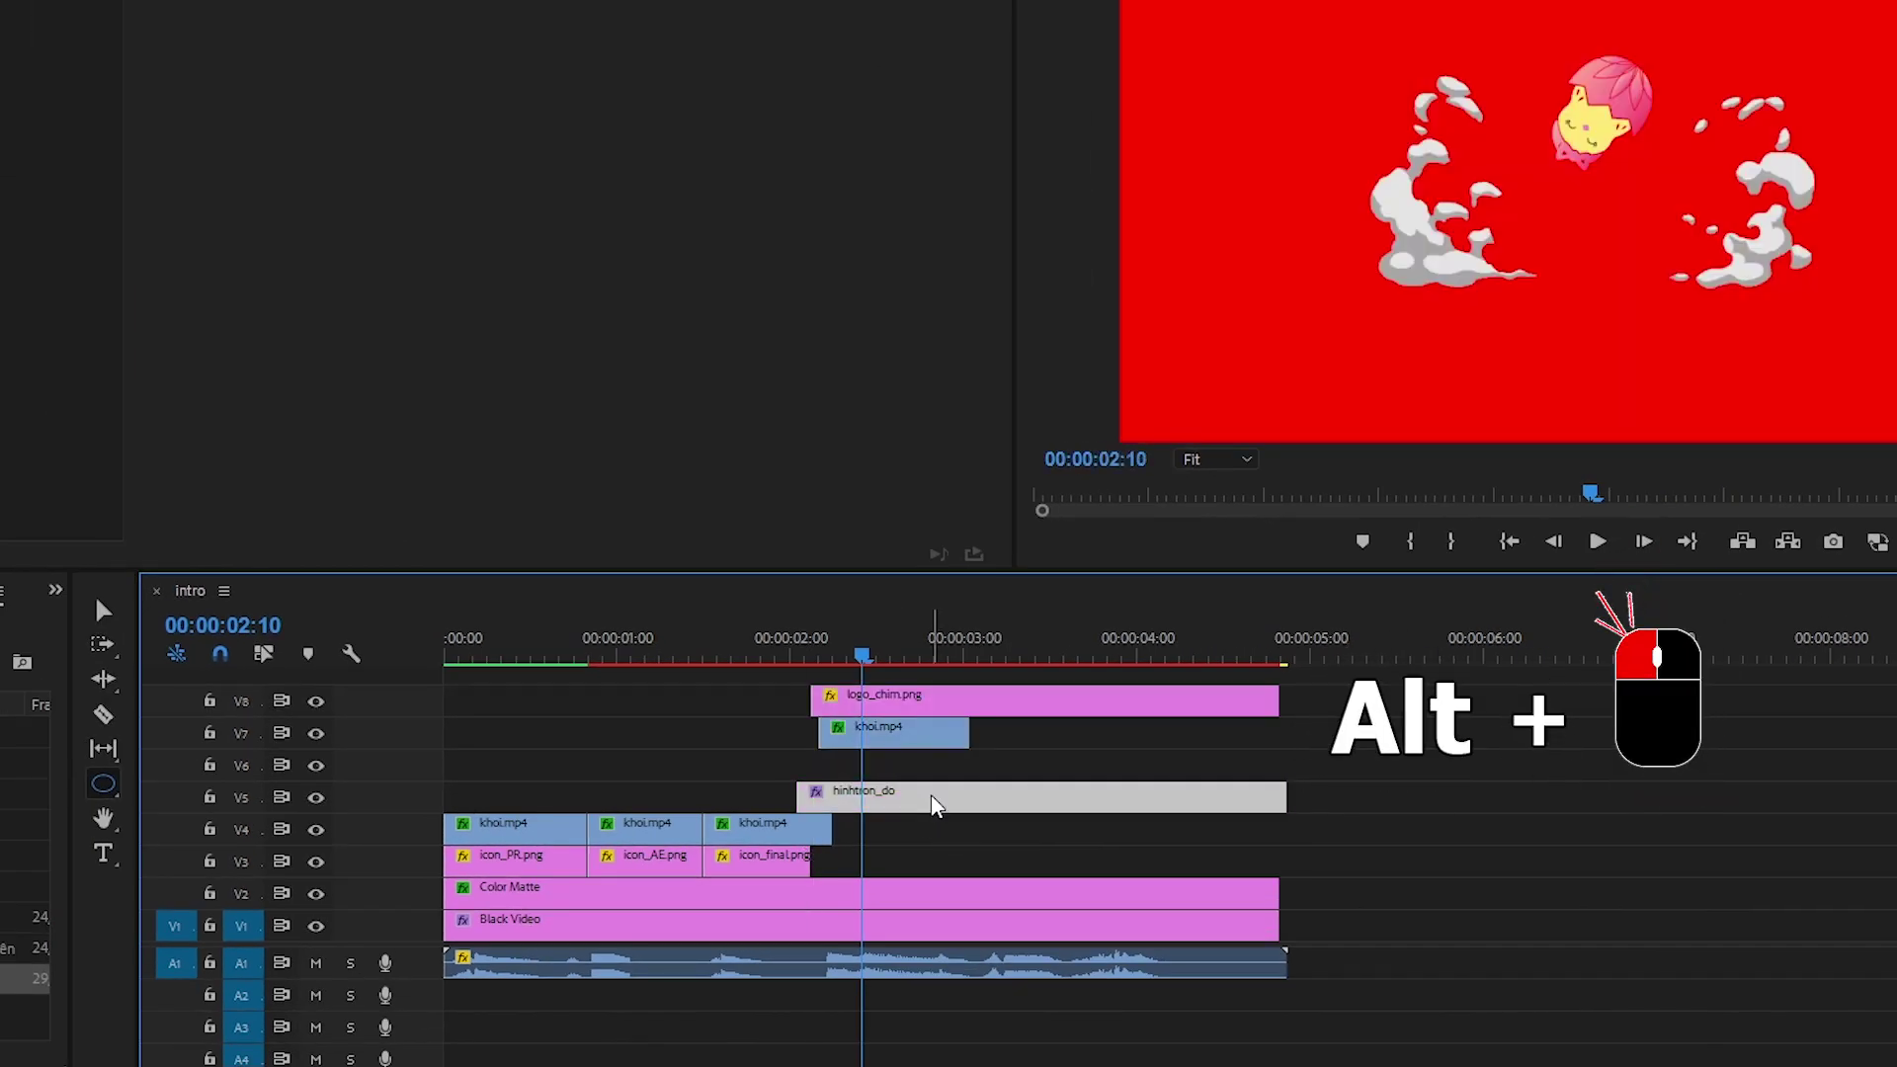
left_click_drag(933, 752, 936, 721)
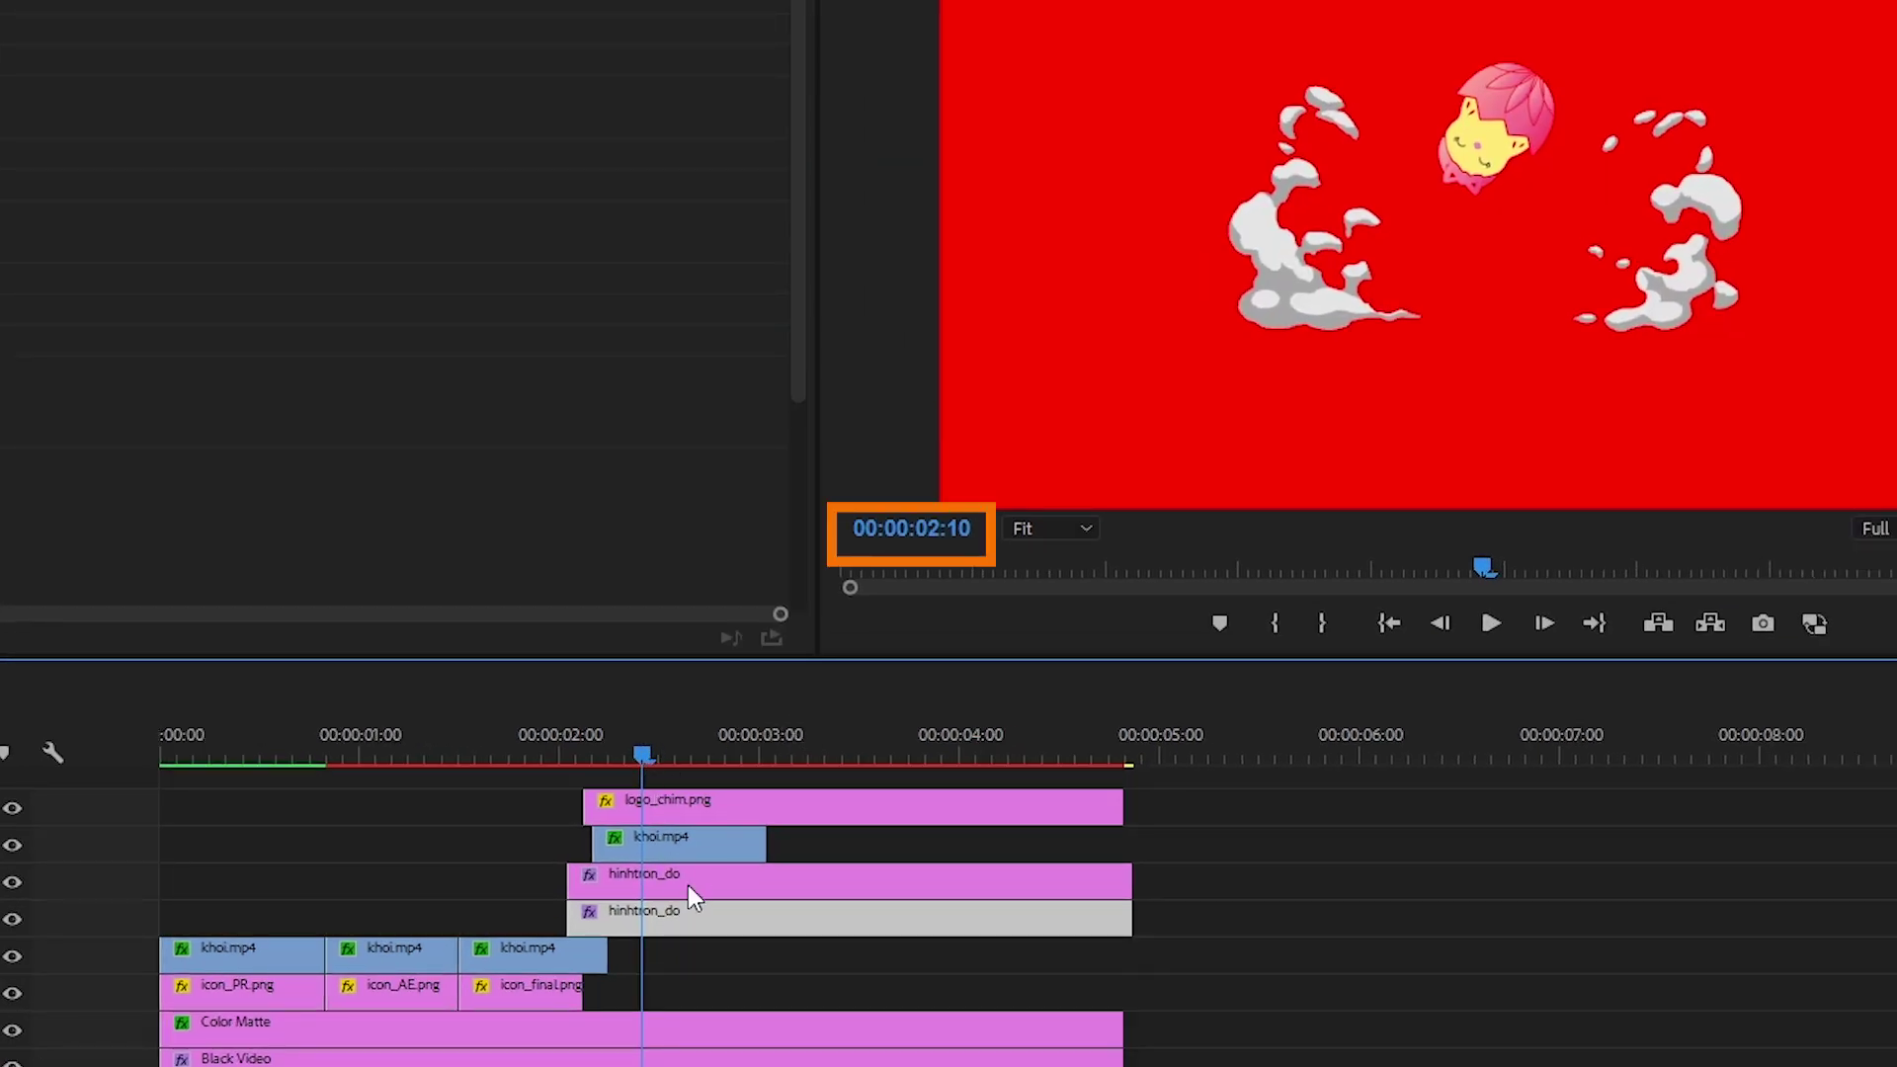
left_click_drag(660, 879, 746, 881)
Step: Rename the V6 copy hinhtron_xanh with its end trimmed to match hinhtron_do, and save the project
right_click(751, 879)
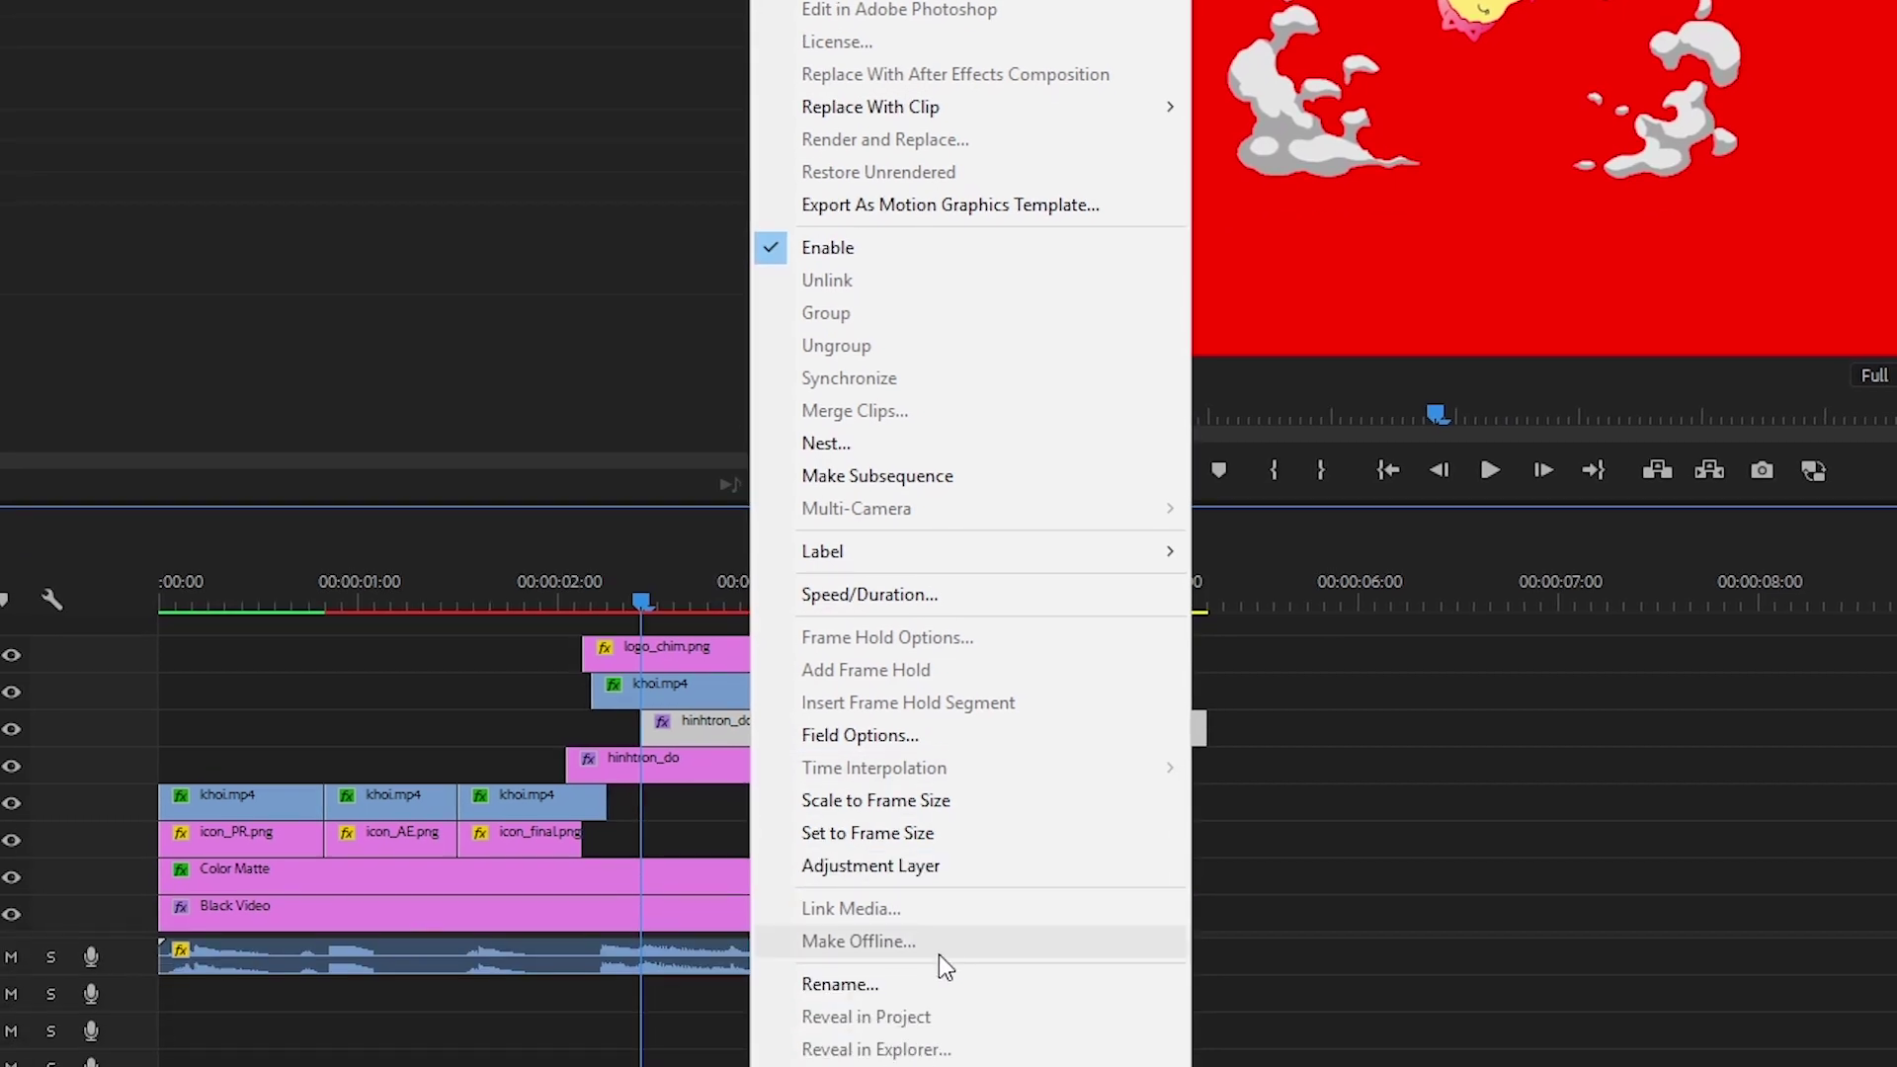
left_click(935, 983)
left_click(699, 329)
key("BackSpace")
key("BackSpace")
type("xanh")
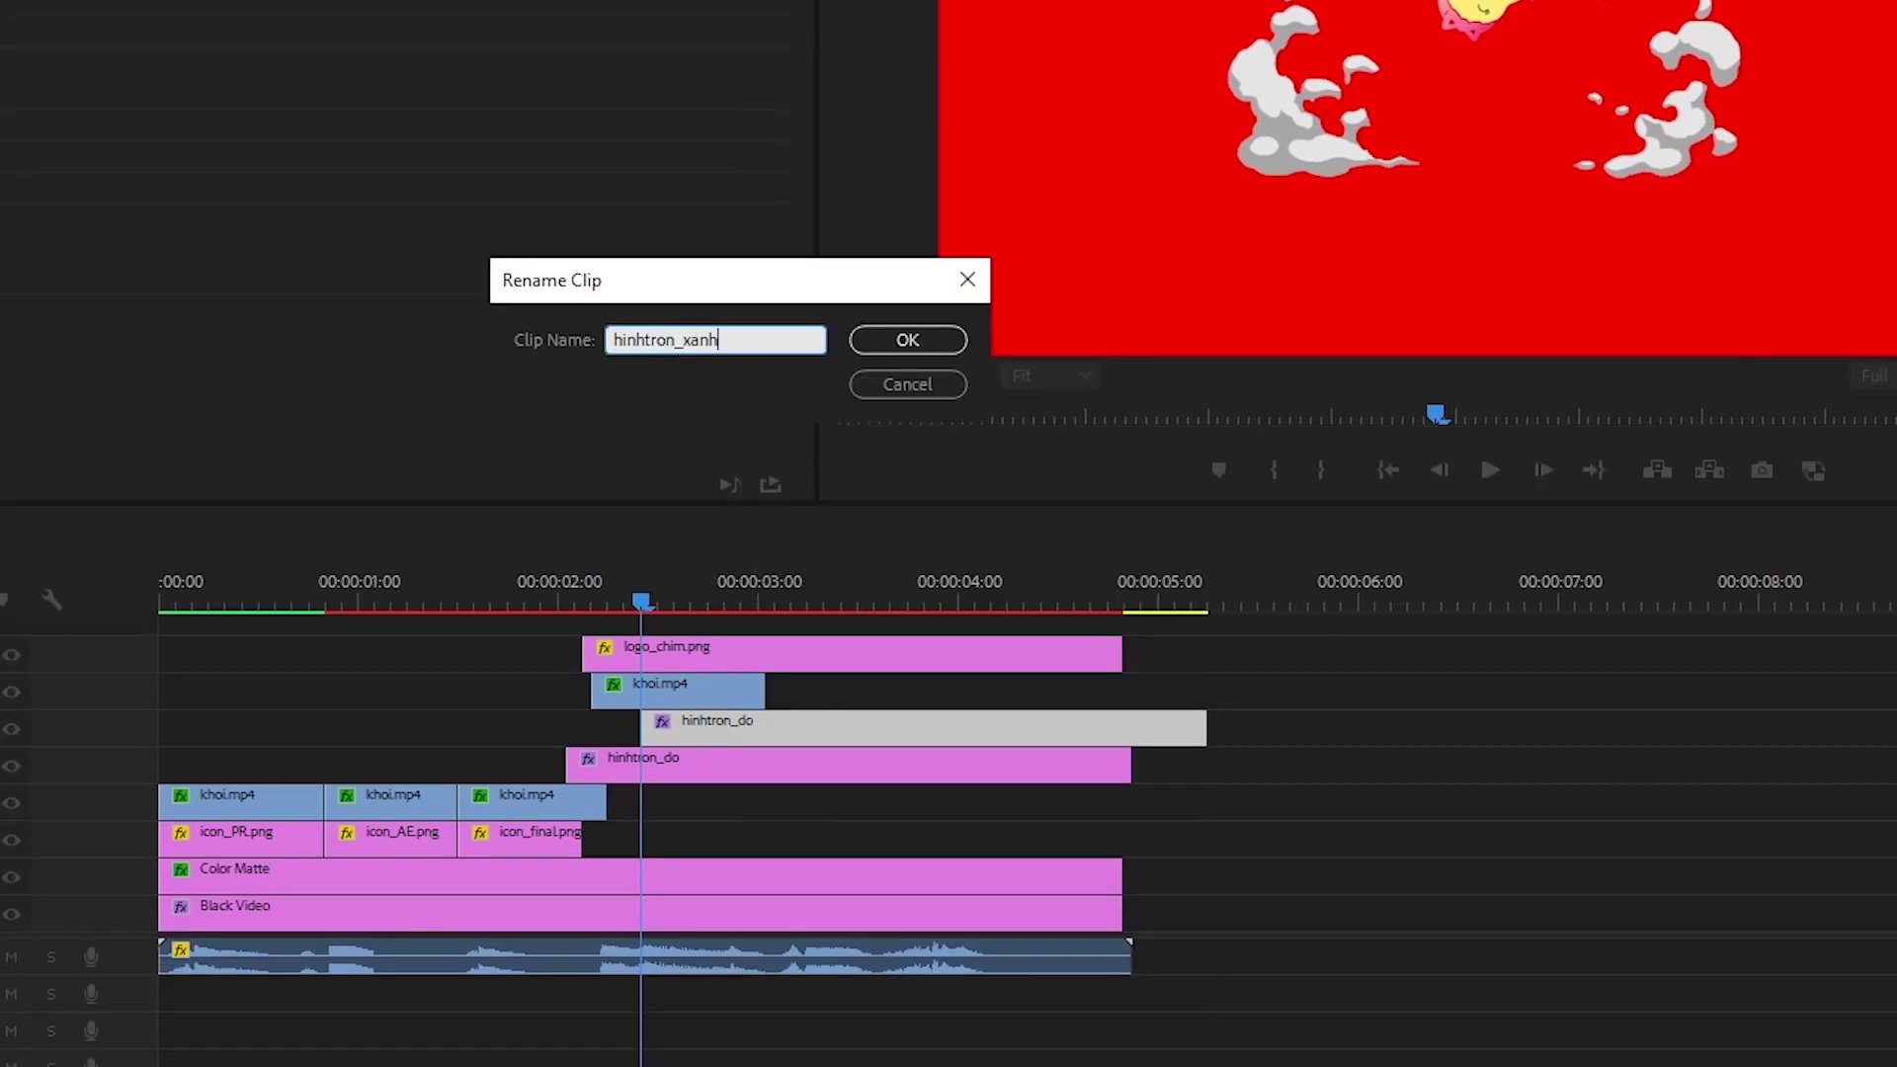
key("Return")
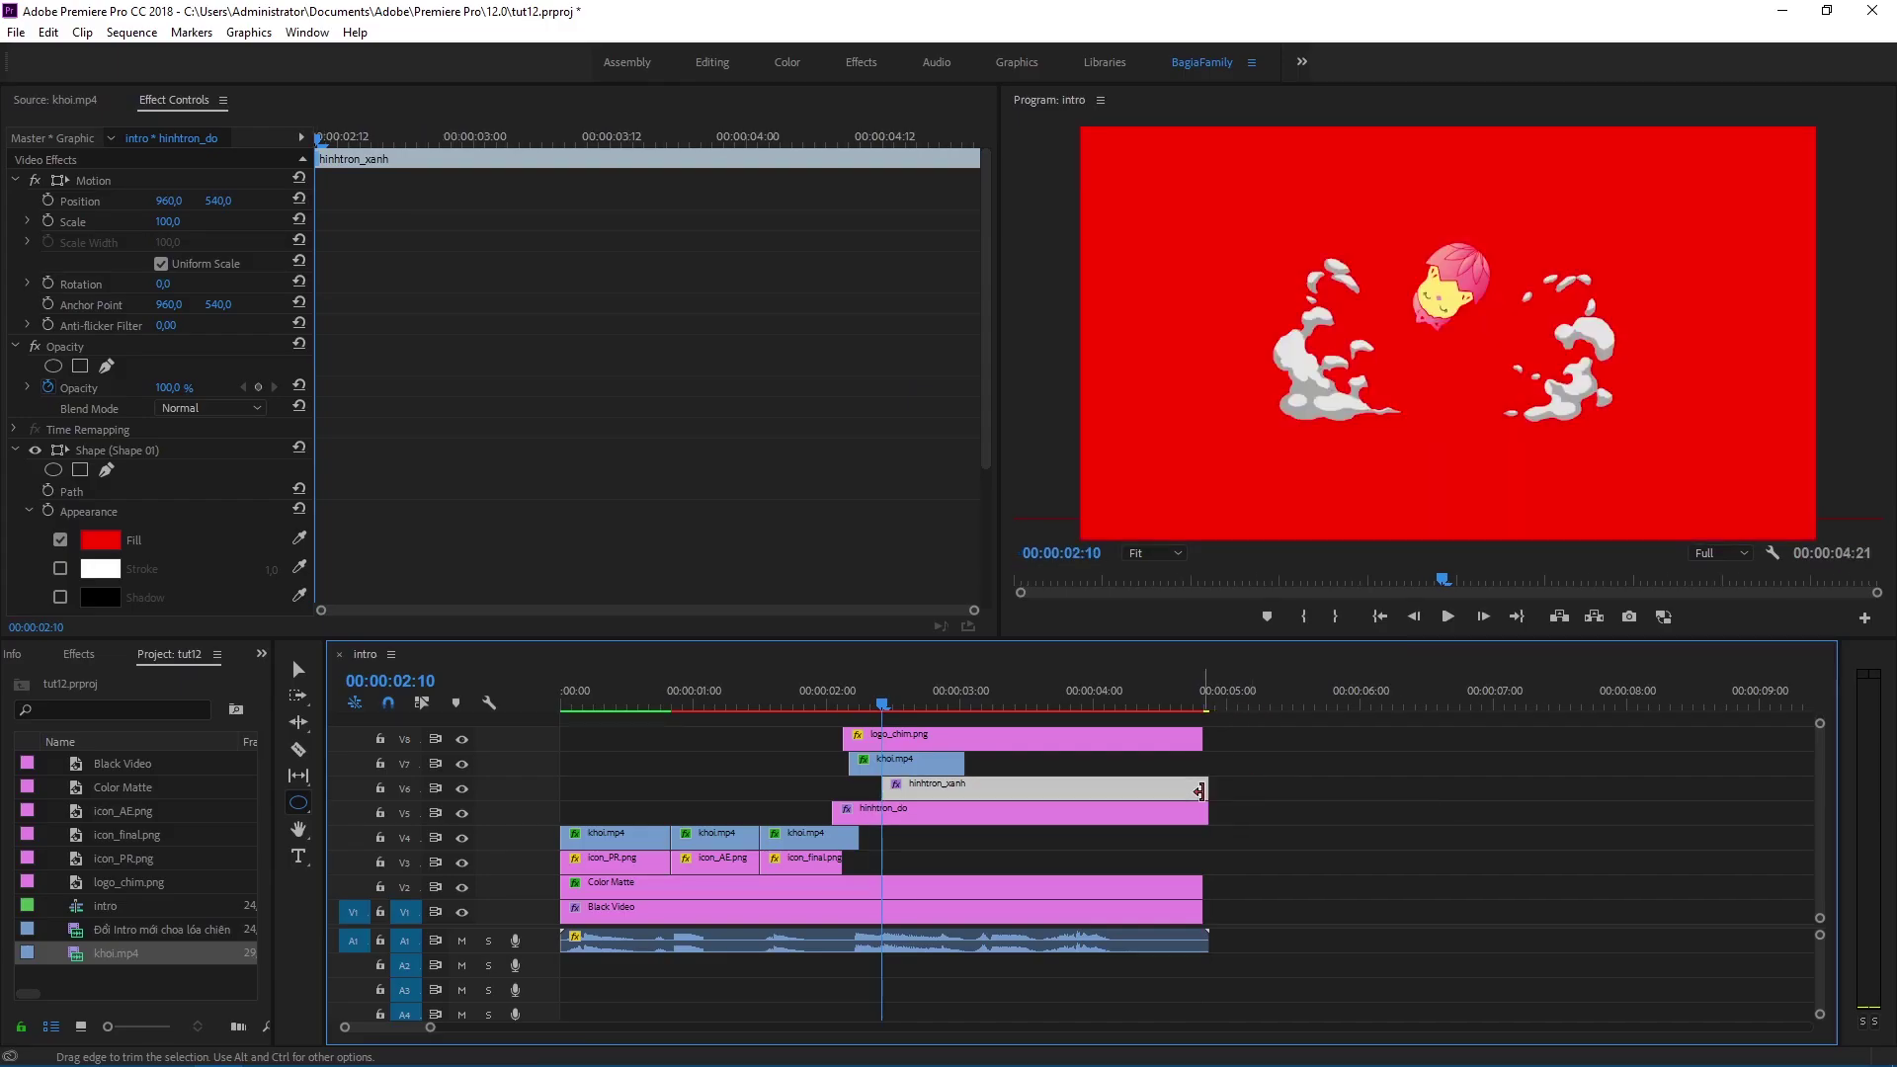
key("ctrl+s")
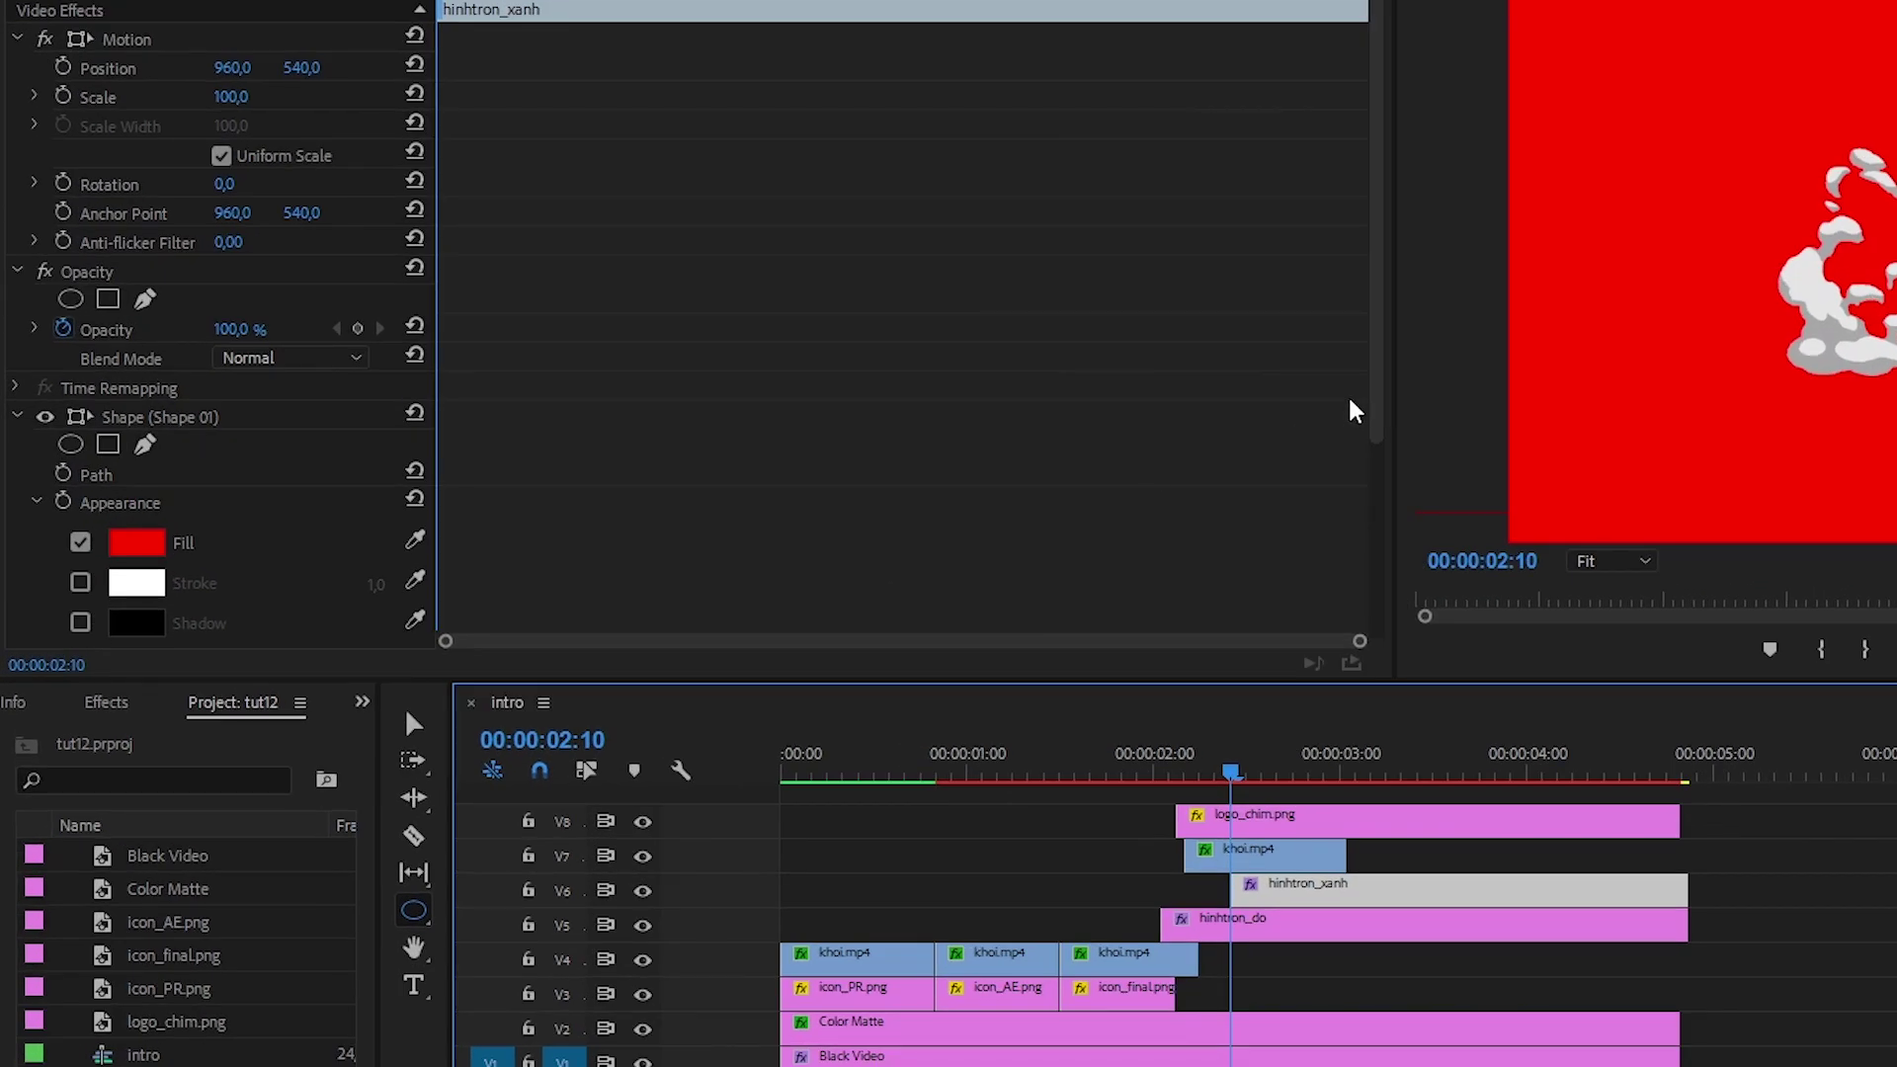
Step: Change the fill color of the hinhtron_xanh circle to bright cyan blue
scroll(1354, 410, "down", 5)
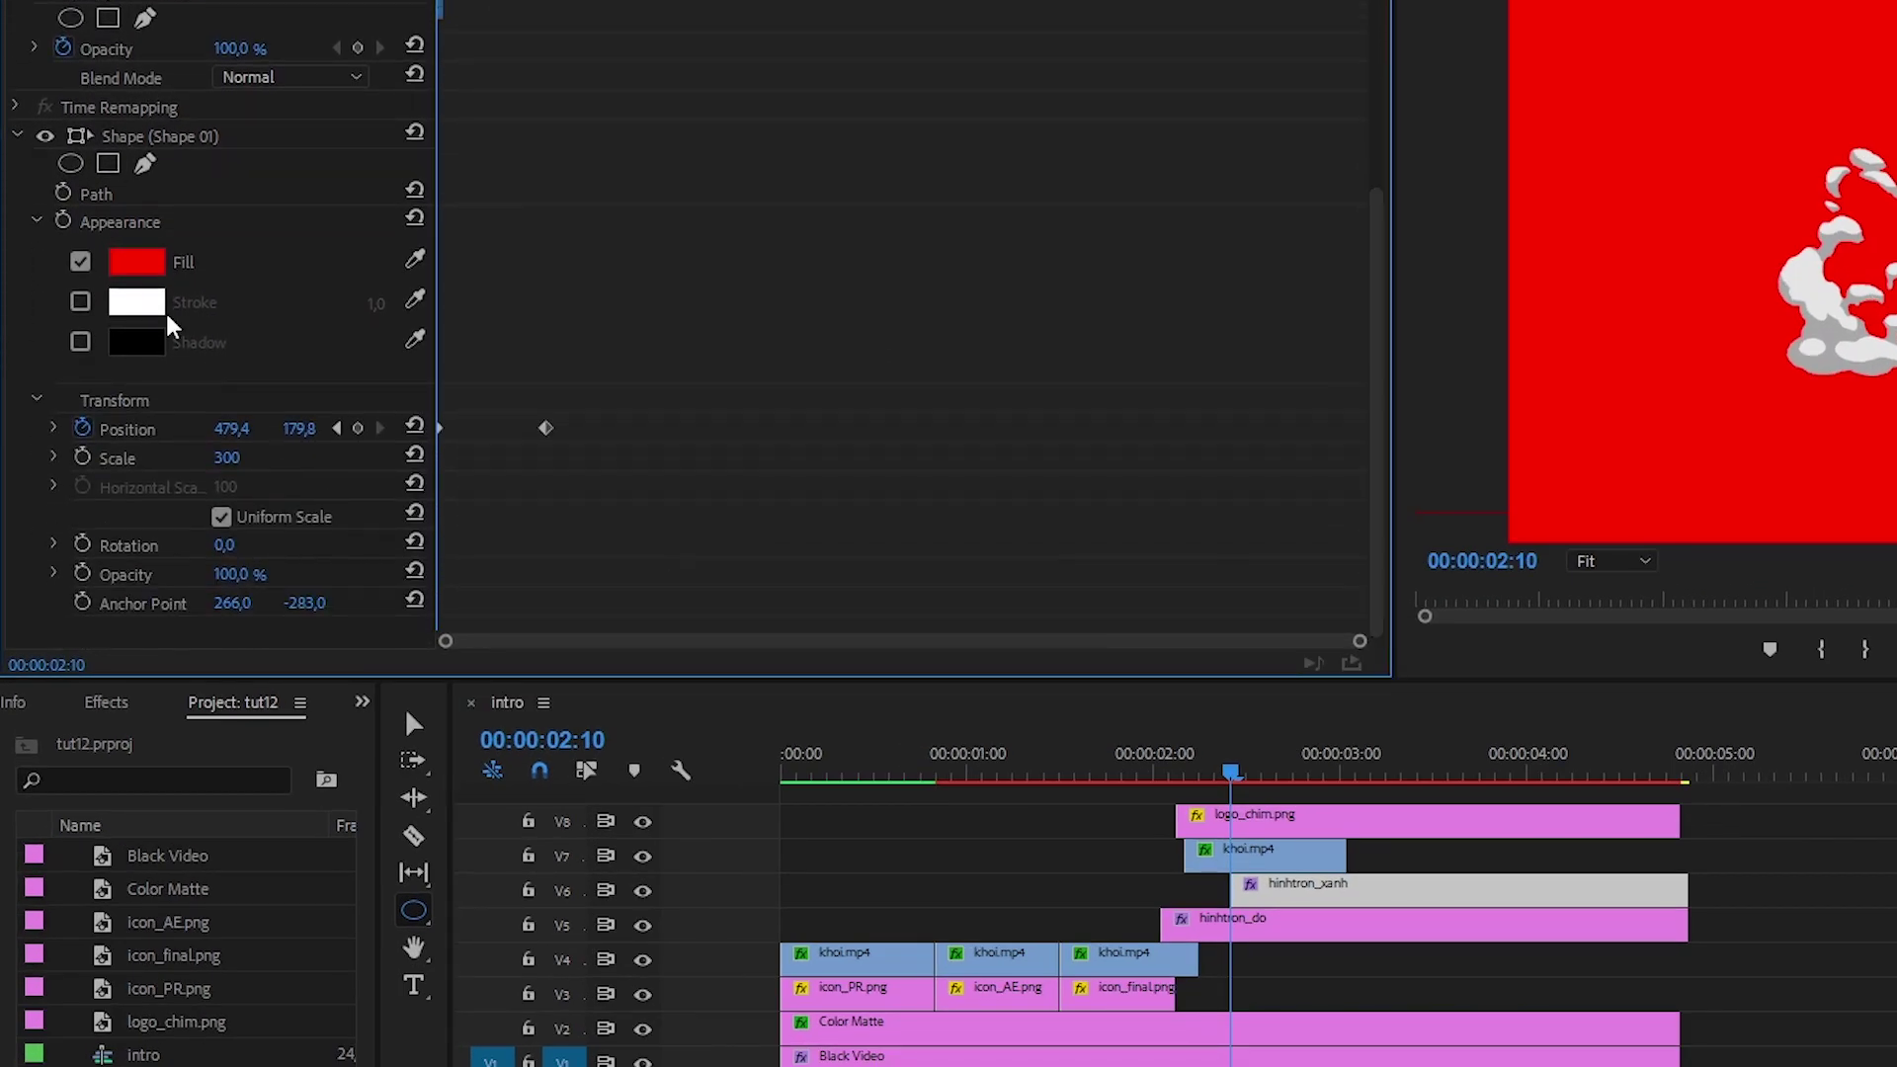
left_click(136, 262)
left_click(1401, 616)
left_click(1401, 603)
left_click(1629, 399)
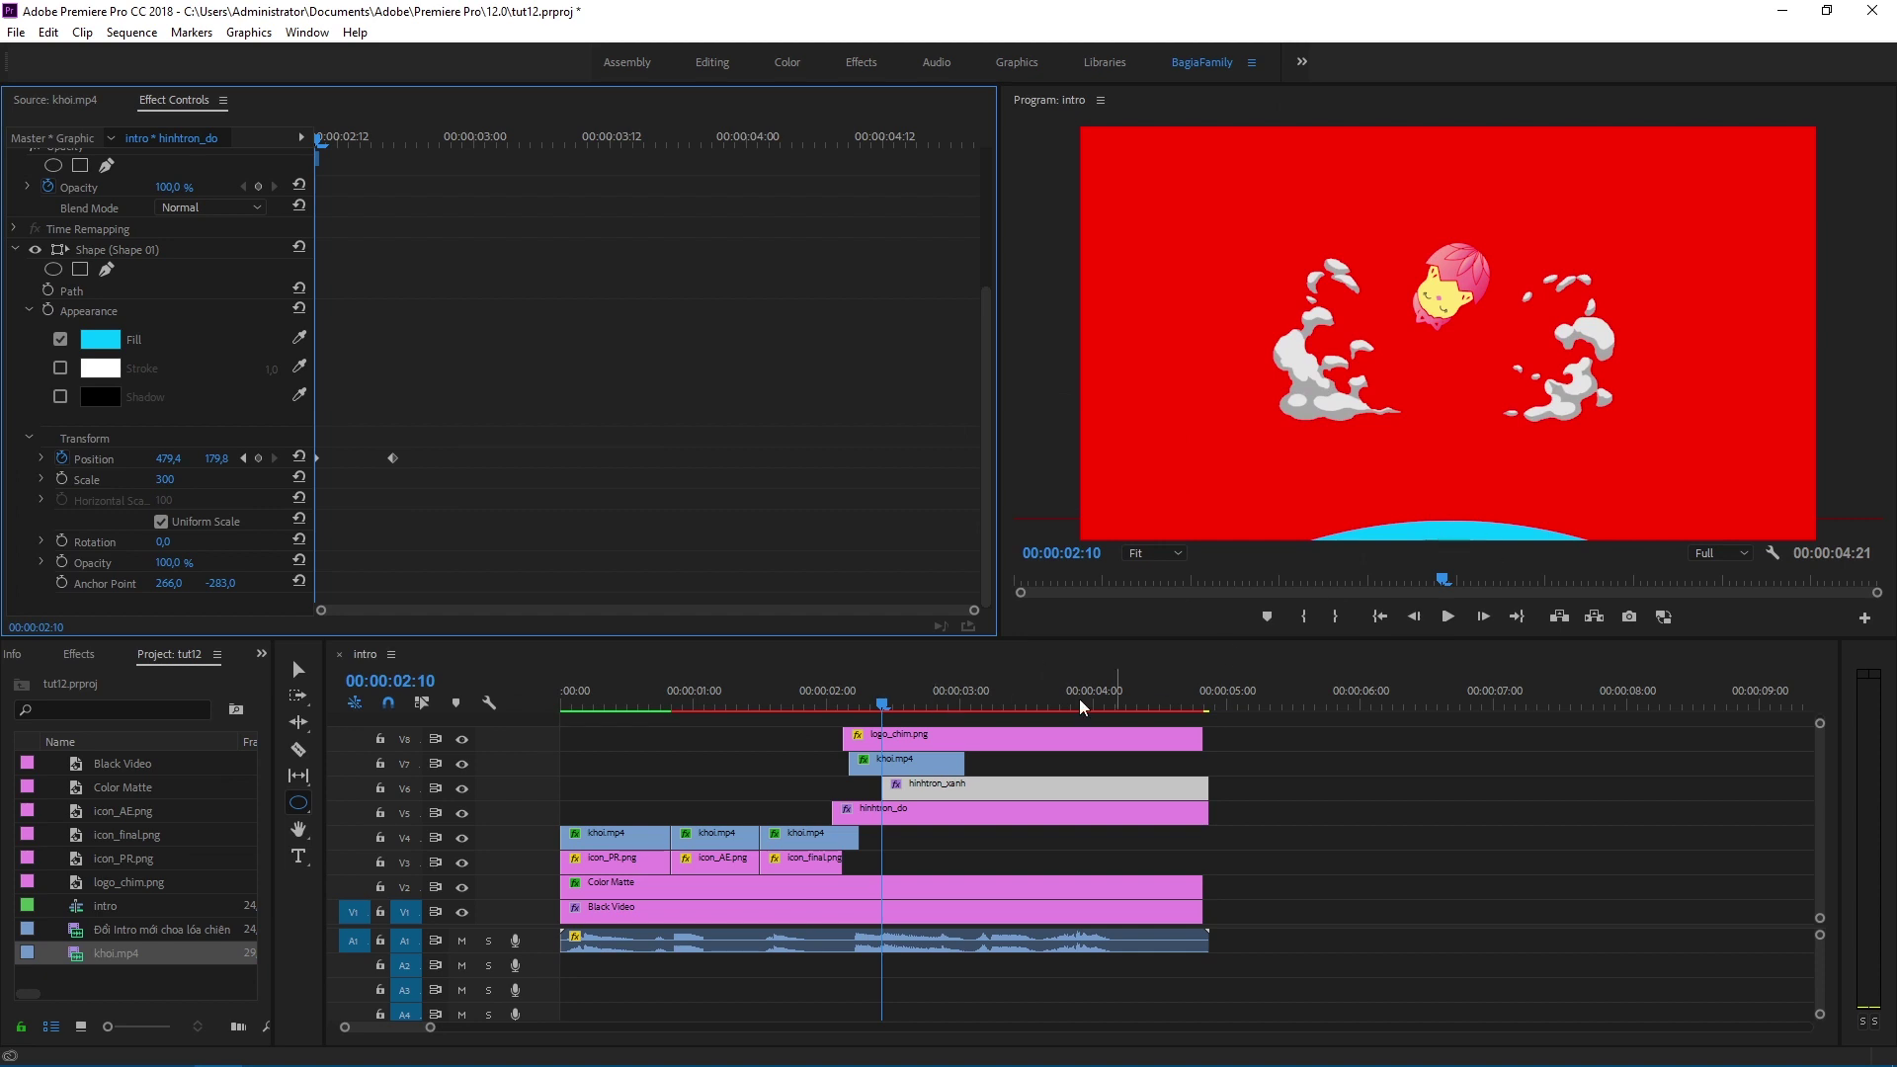
Step: Move the second Position keyframe of hinhtron_xanh to 00:00:02:14 so the circle rises faster
left_click_drag(890, 705, 905, 708)
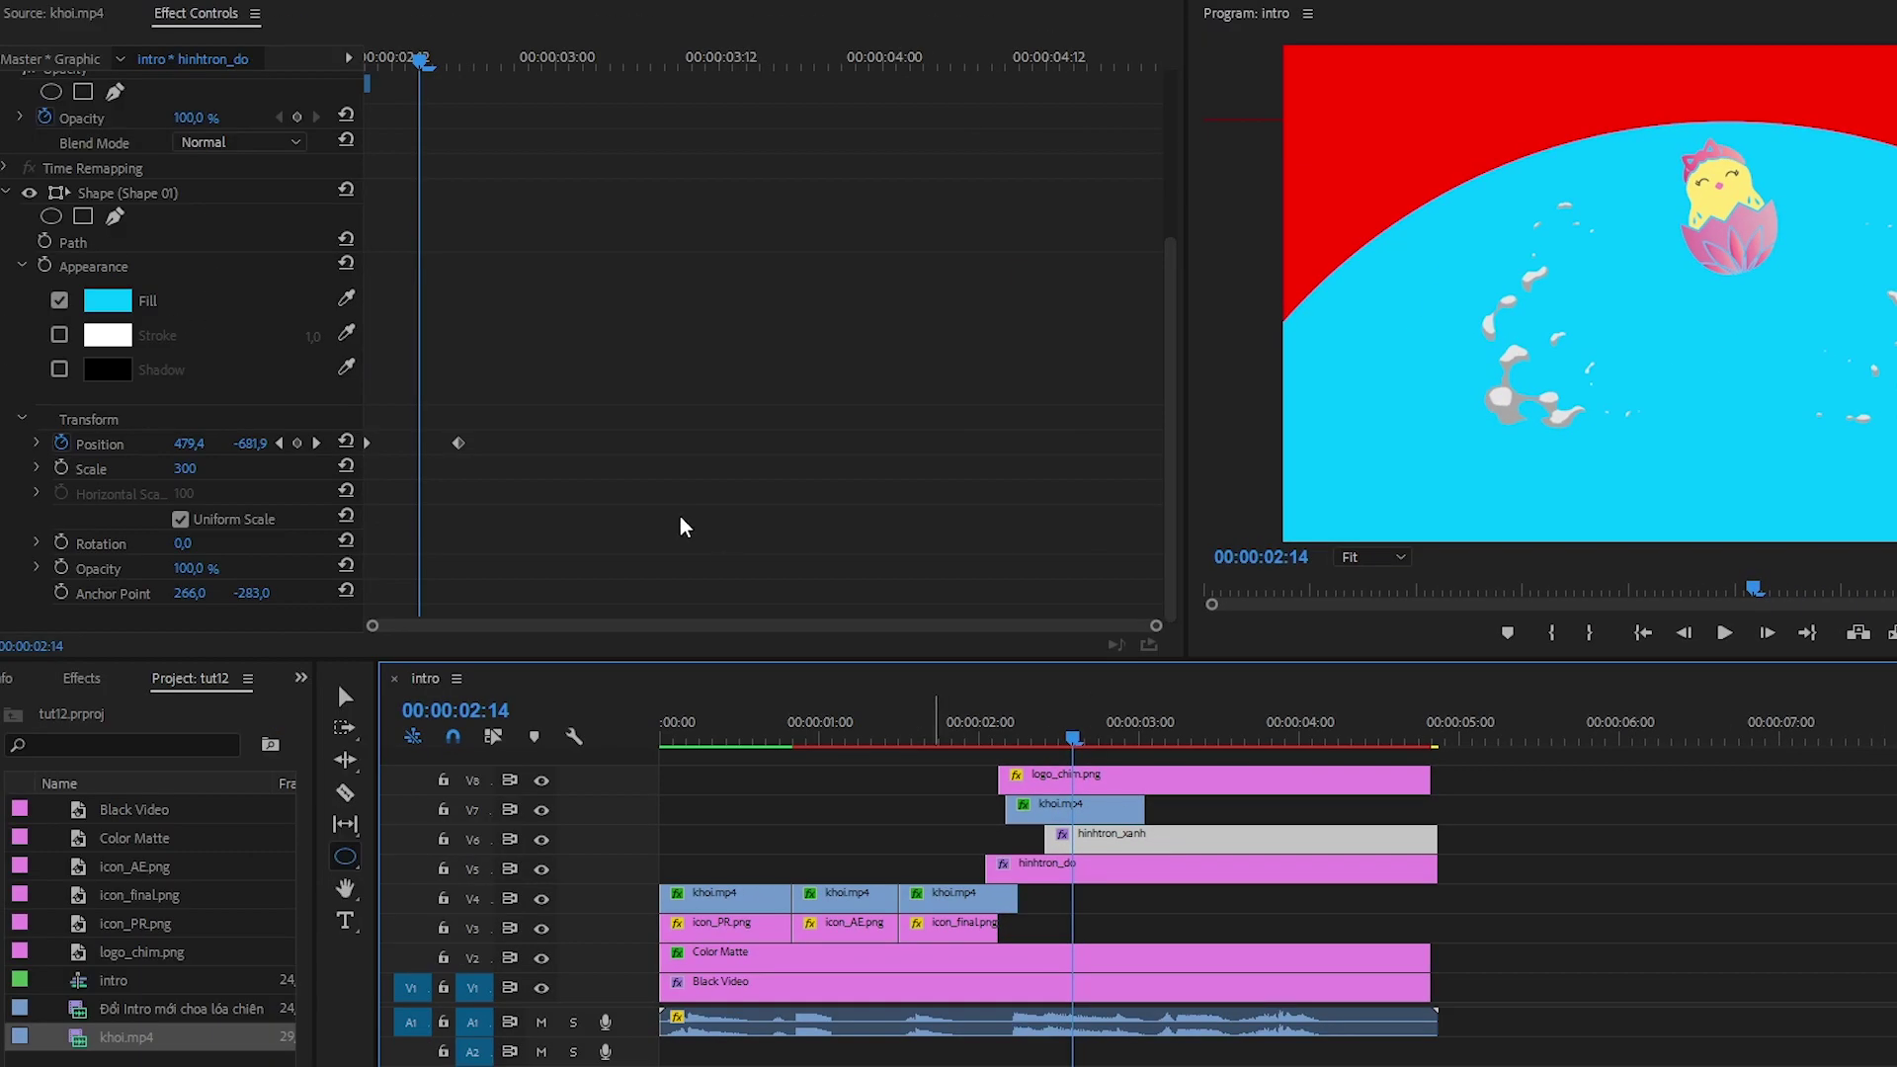
left_click(457, 444)
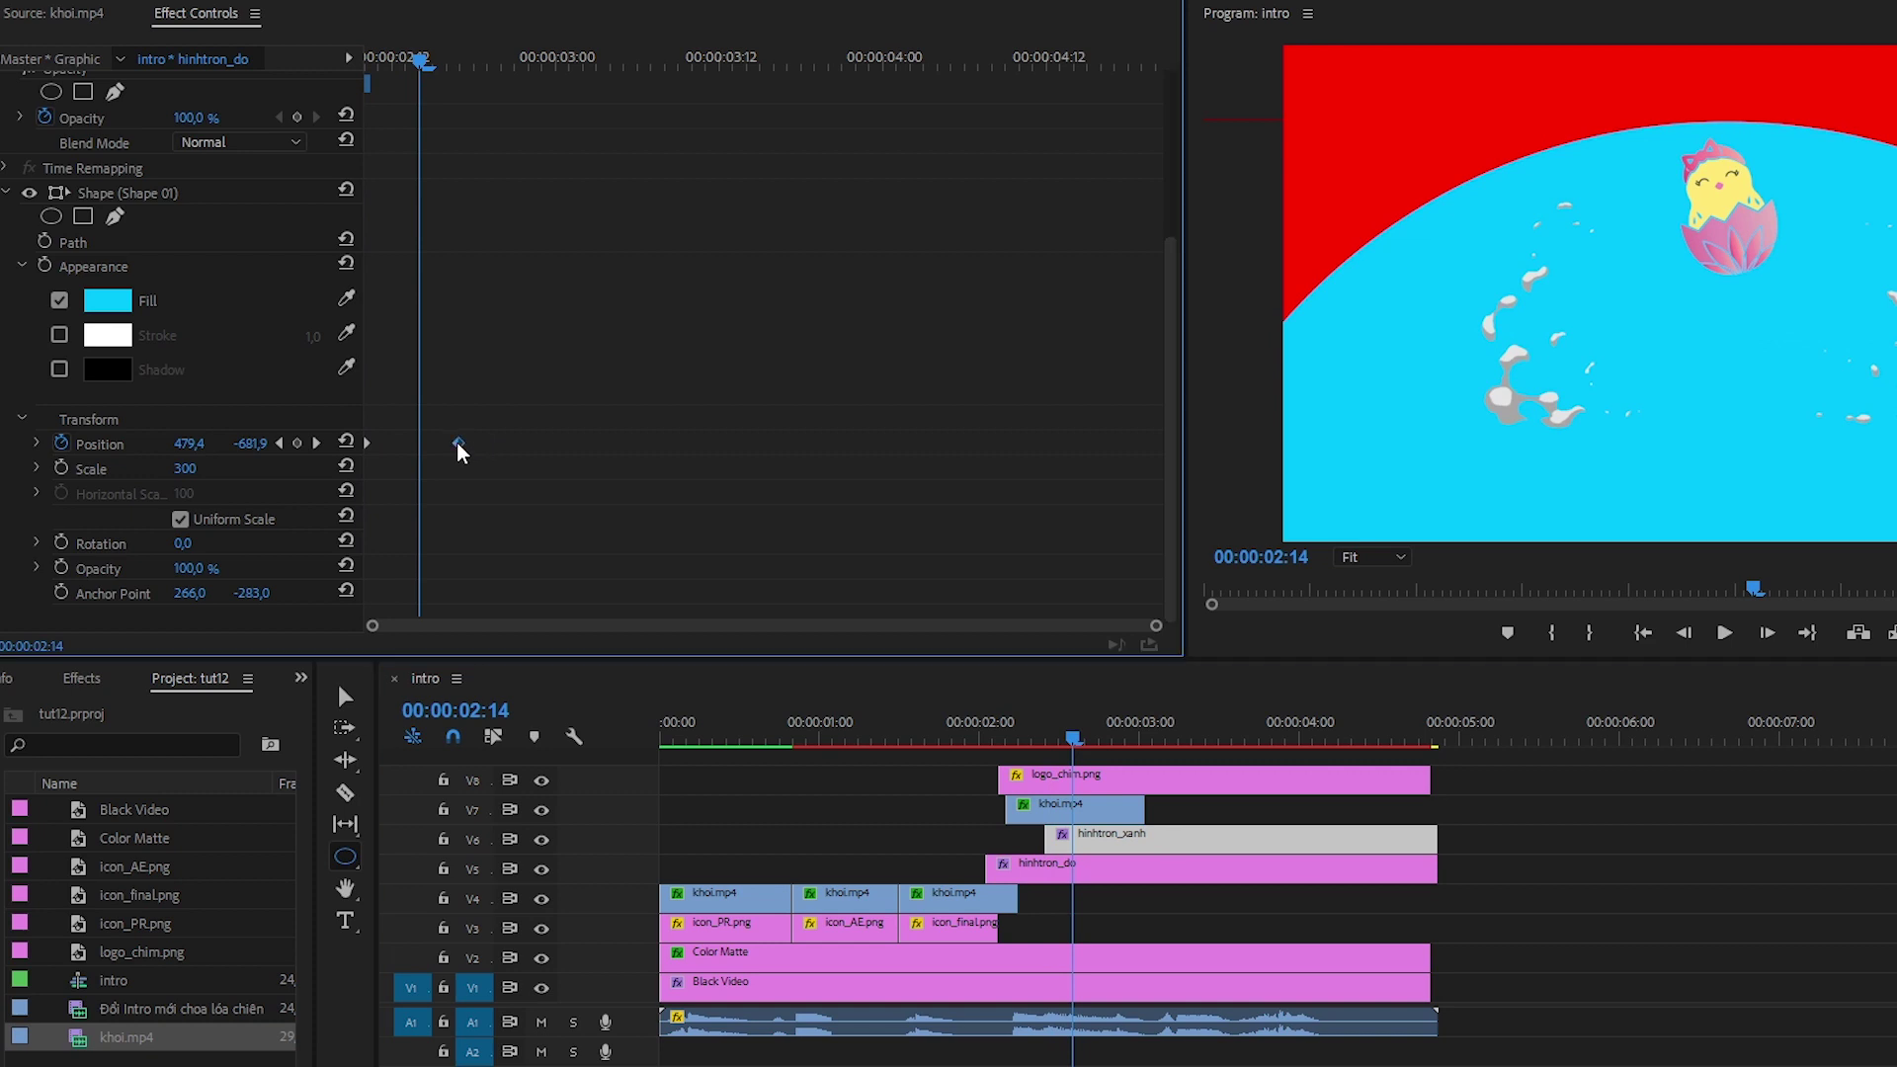
left_click_drag(457, 445, 427, 445)
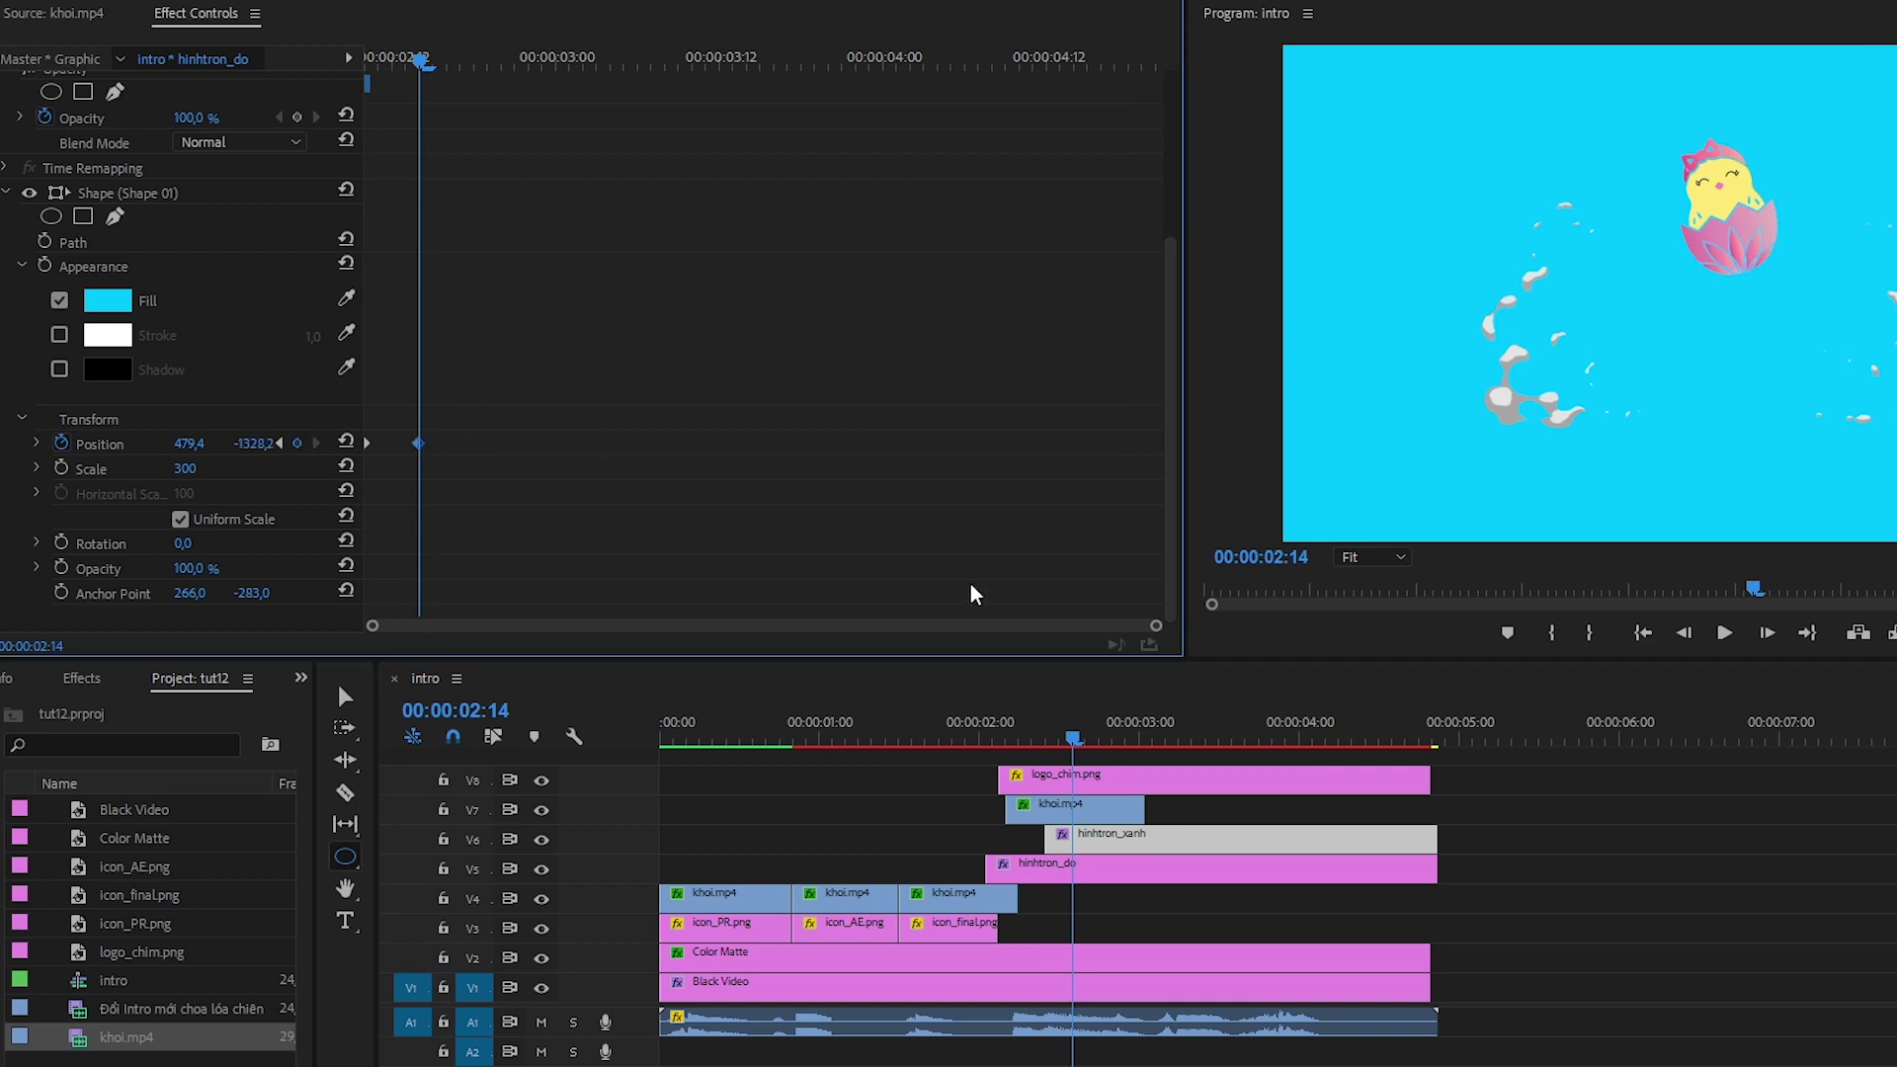
left_click(1352, 664)
Step: Apply the 4-Color Gradient effect to hinhtron_xanh and set Color 1 to cyan
left_click(81, 678)
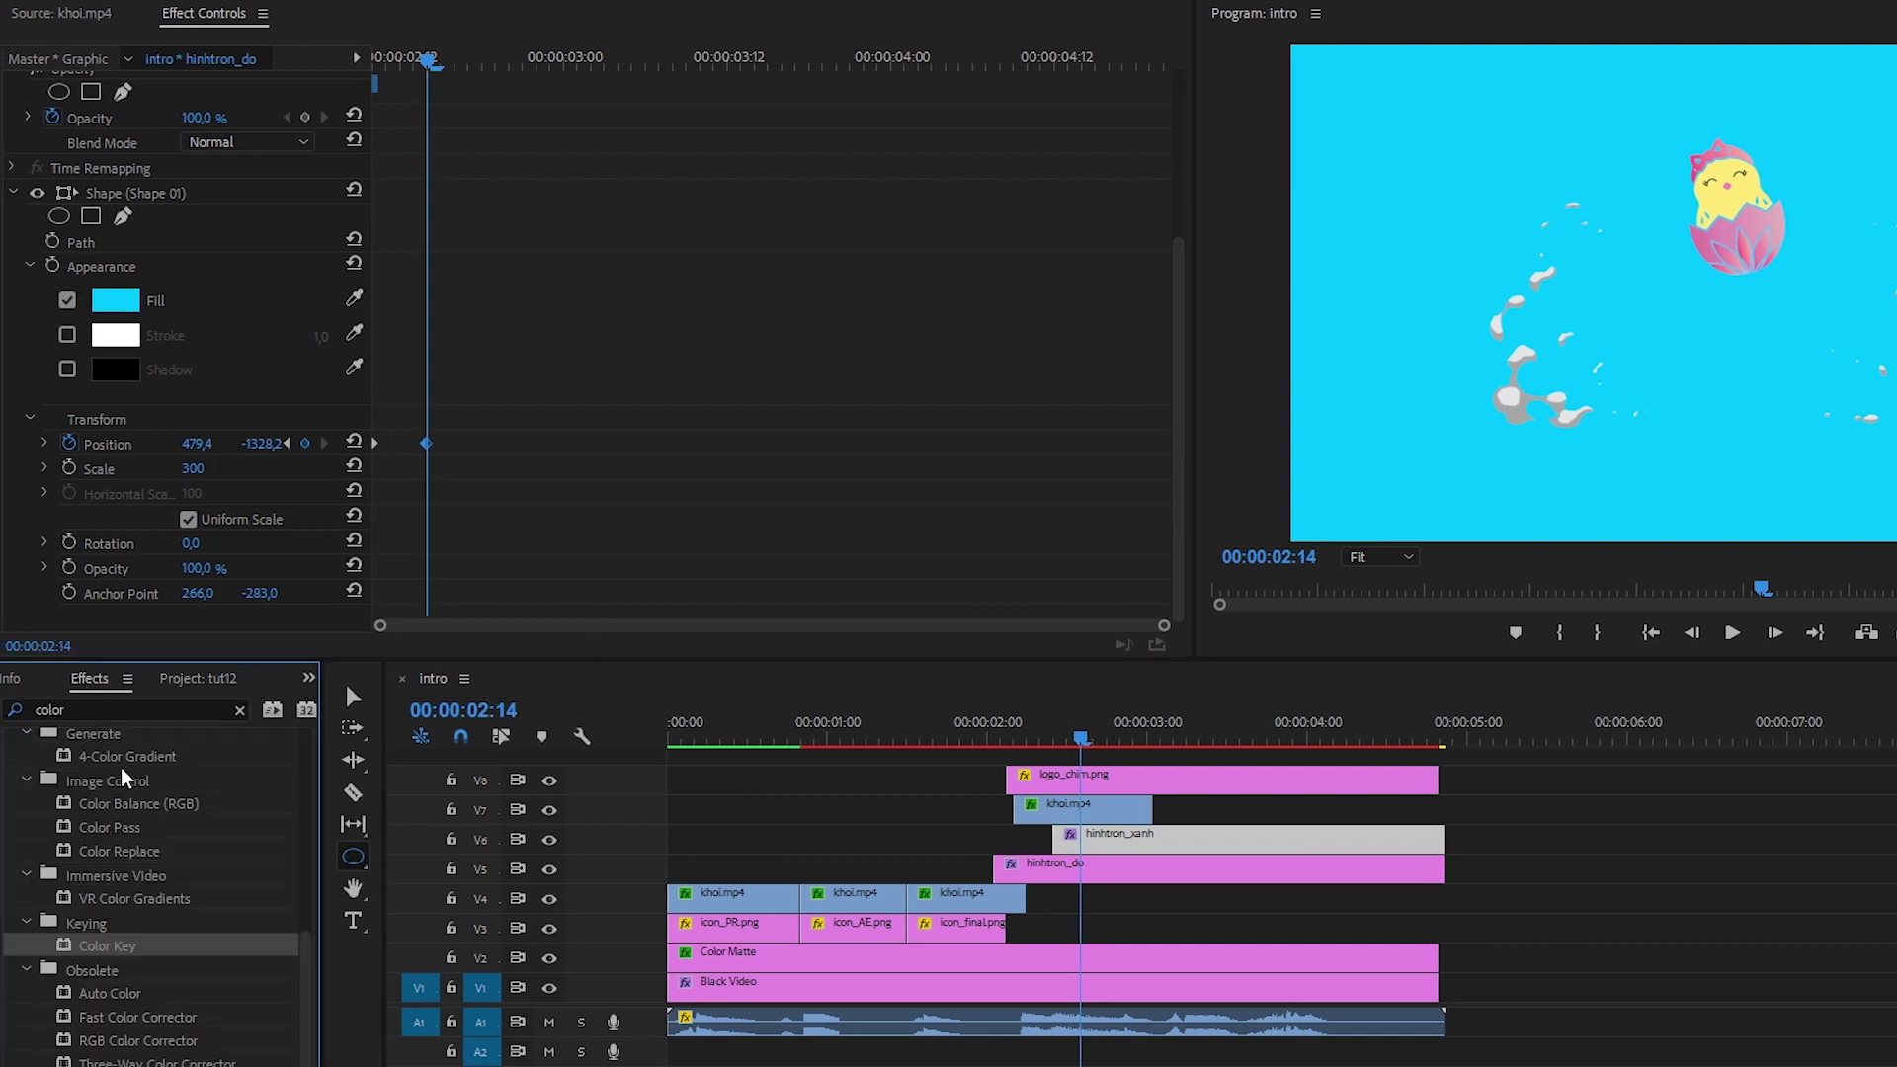
left_click_drag(141, 768, 1057, 867)
scroll(197, 395, "down", 5)
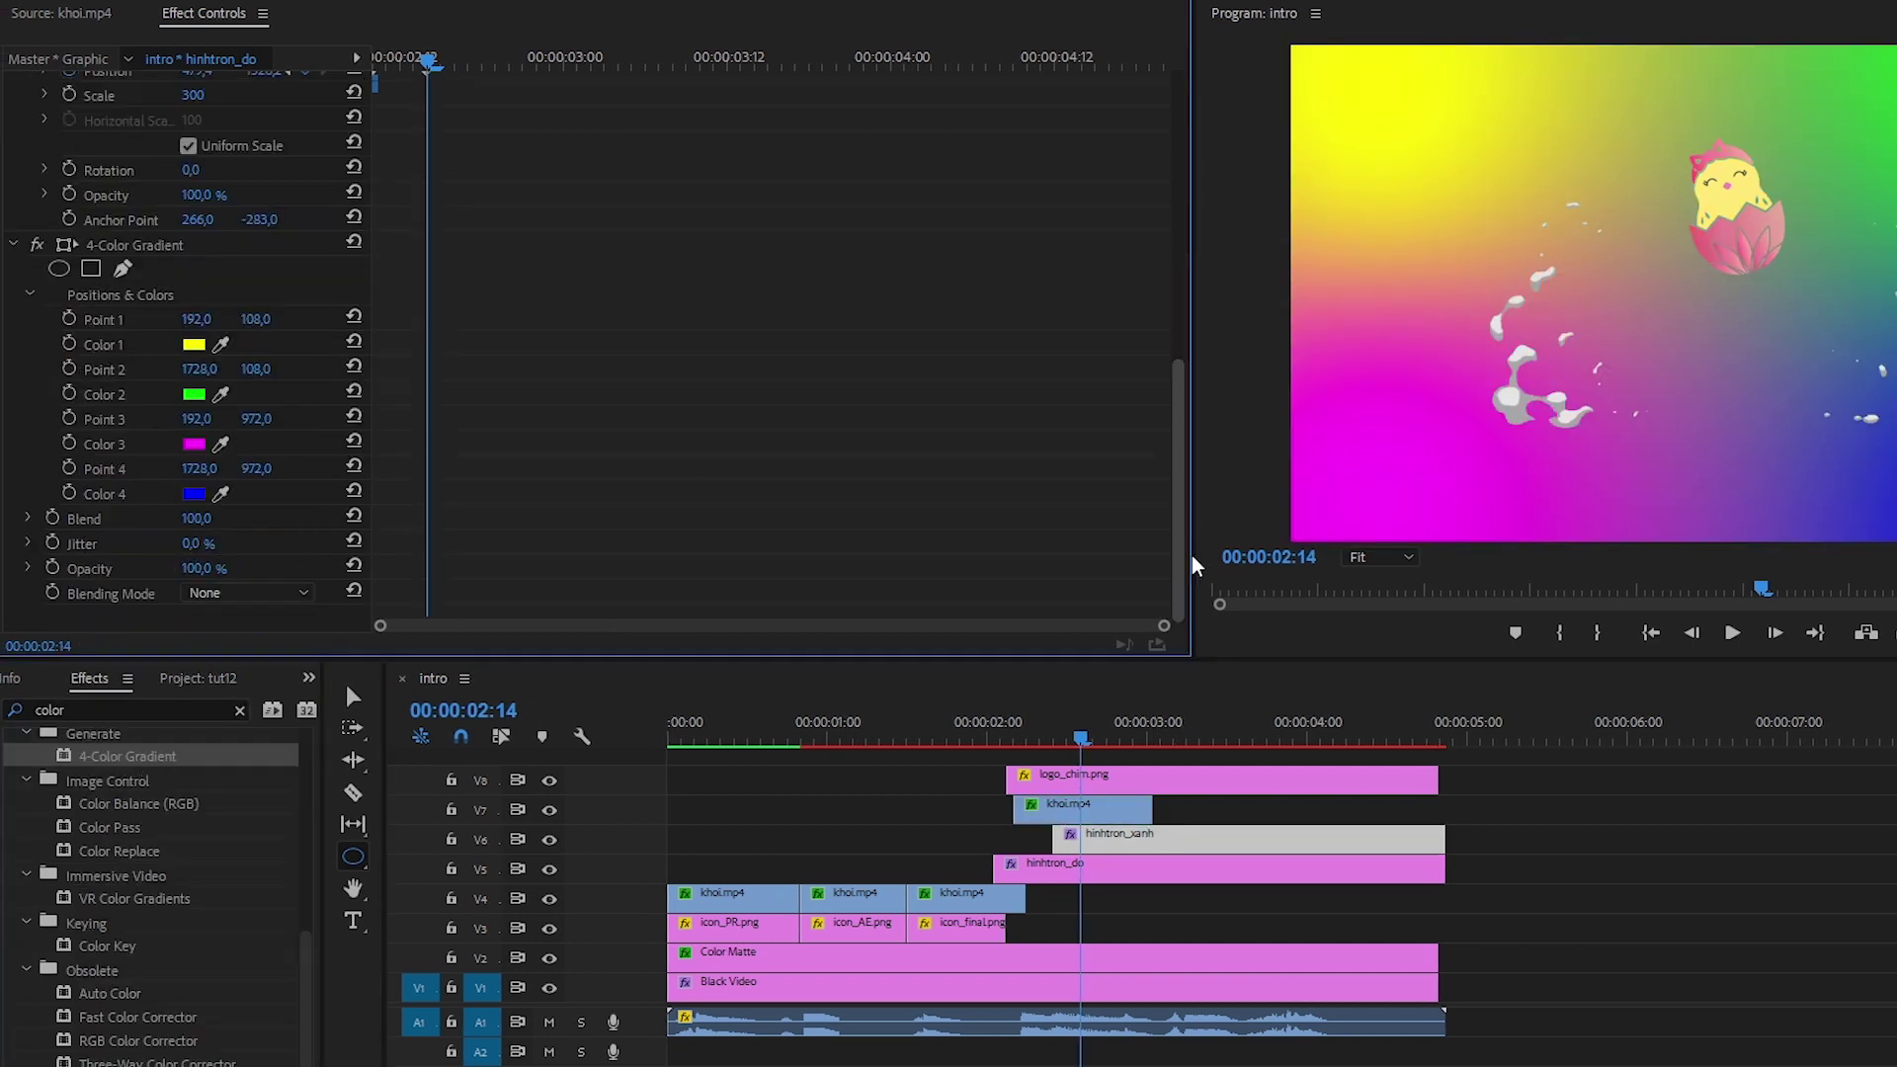
left_click(194, 345)
left_click(1197, 592)
left_click(1394, 419)
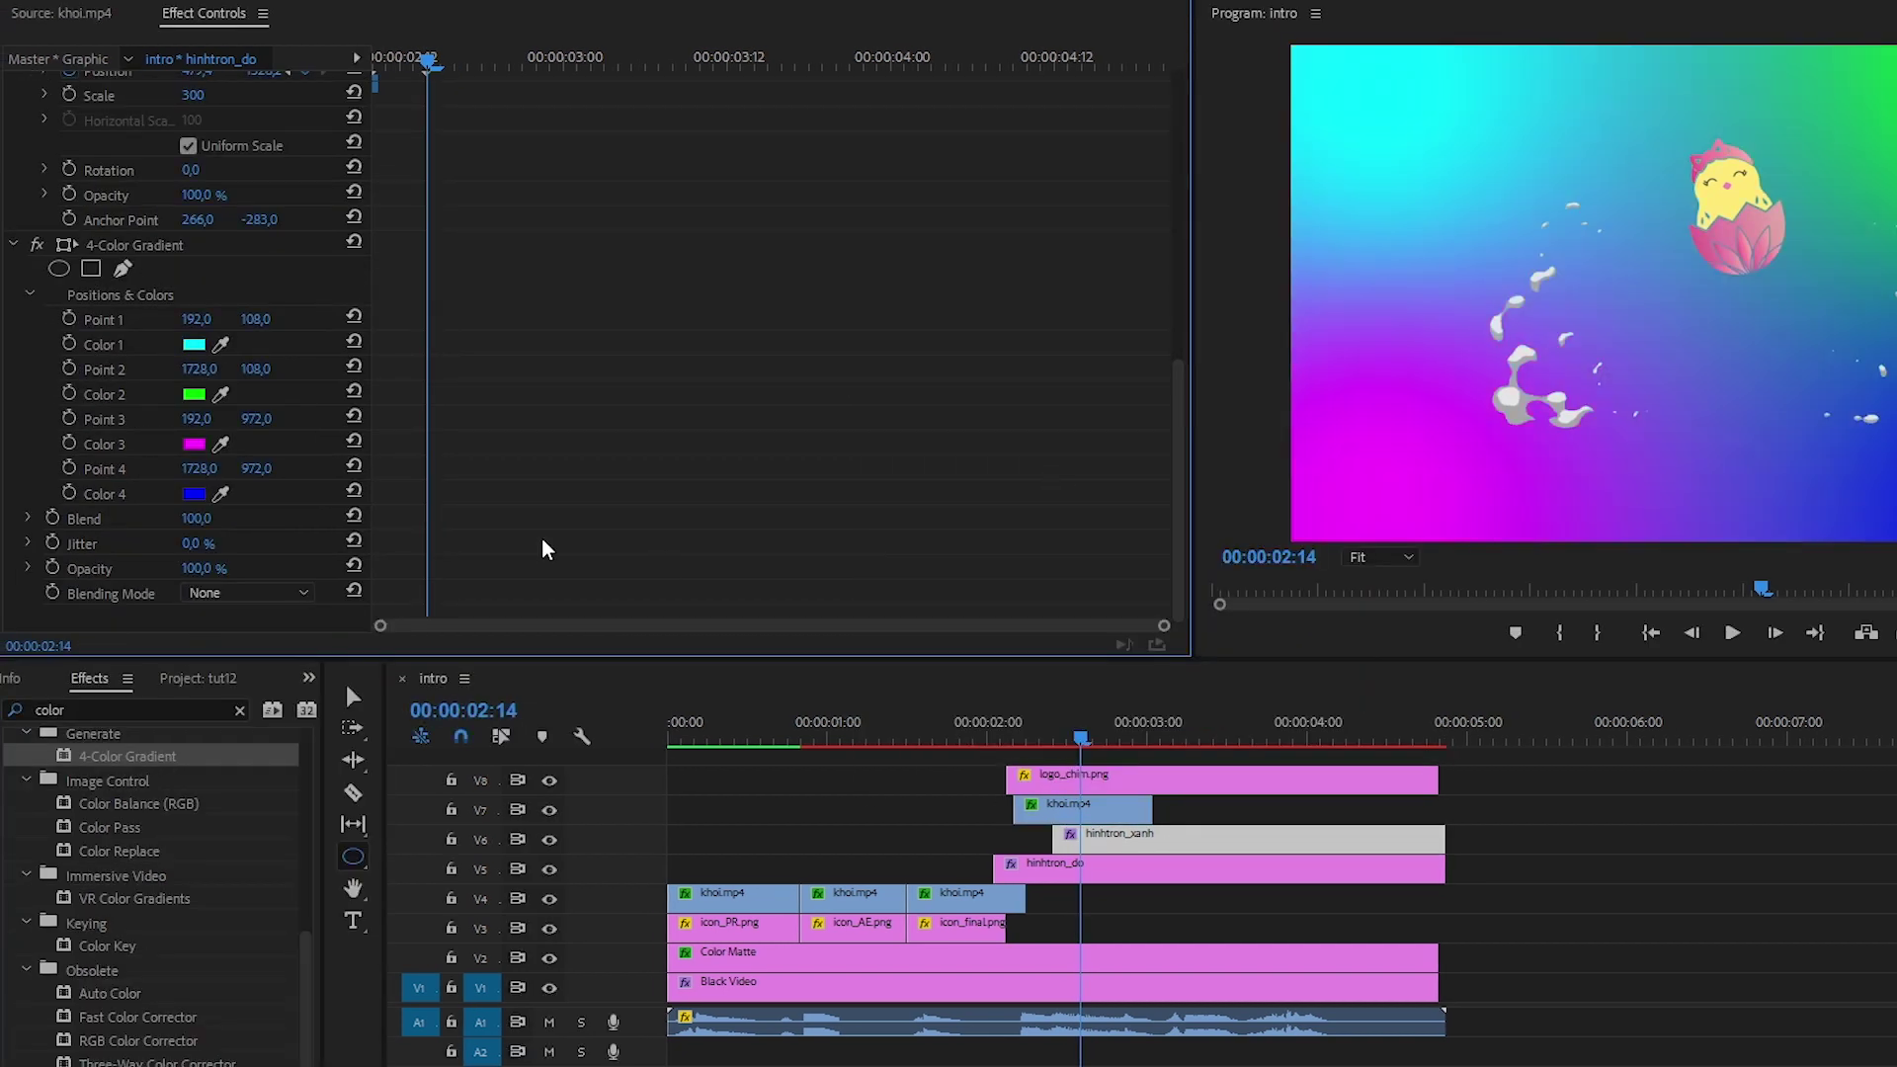
Step: Set Color 2 of the 4-Color Gradient on hinhtron_xanh to light sky blue and Color 3 to a deeper azure blue
left_click(194, 394)
left_click(1005, 586)
left_click(1166, 436)
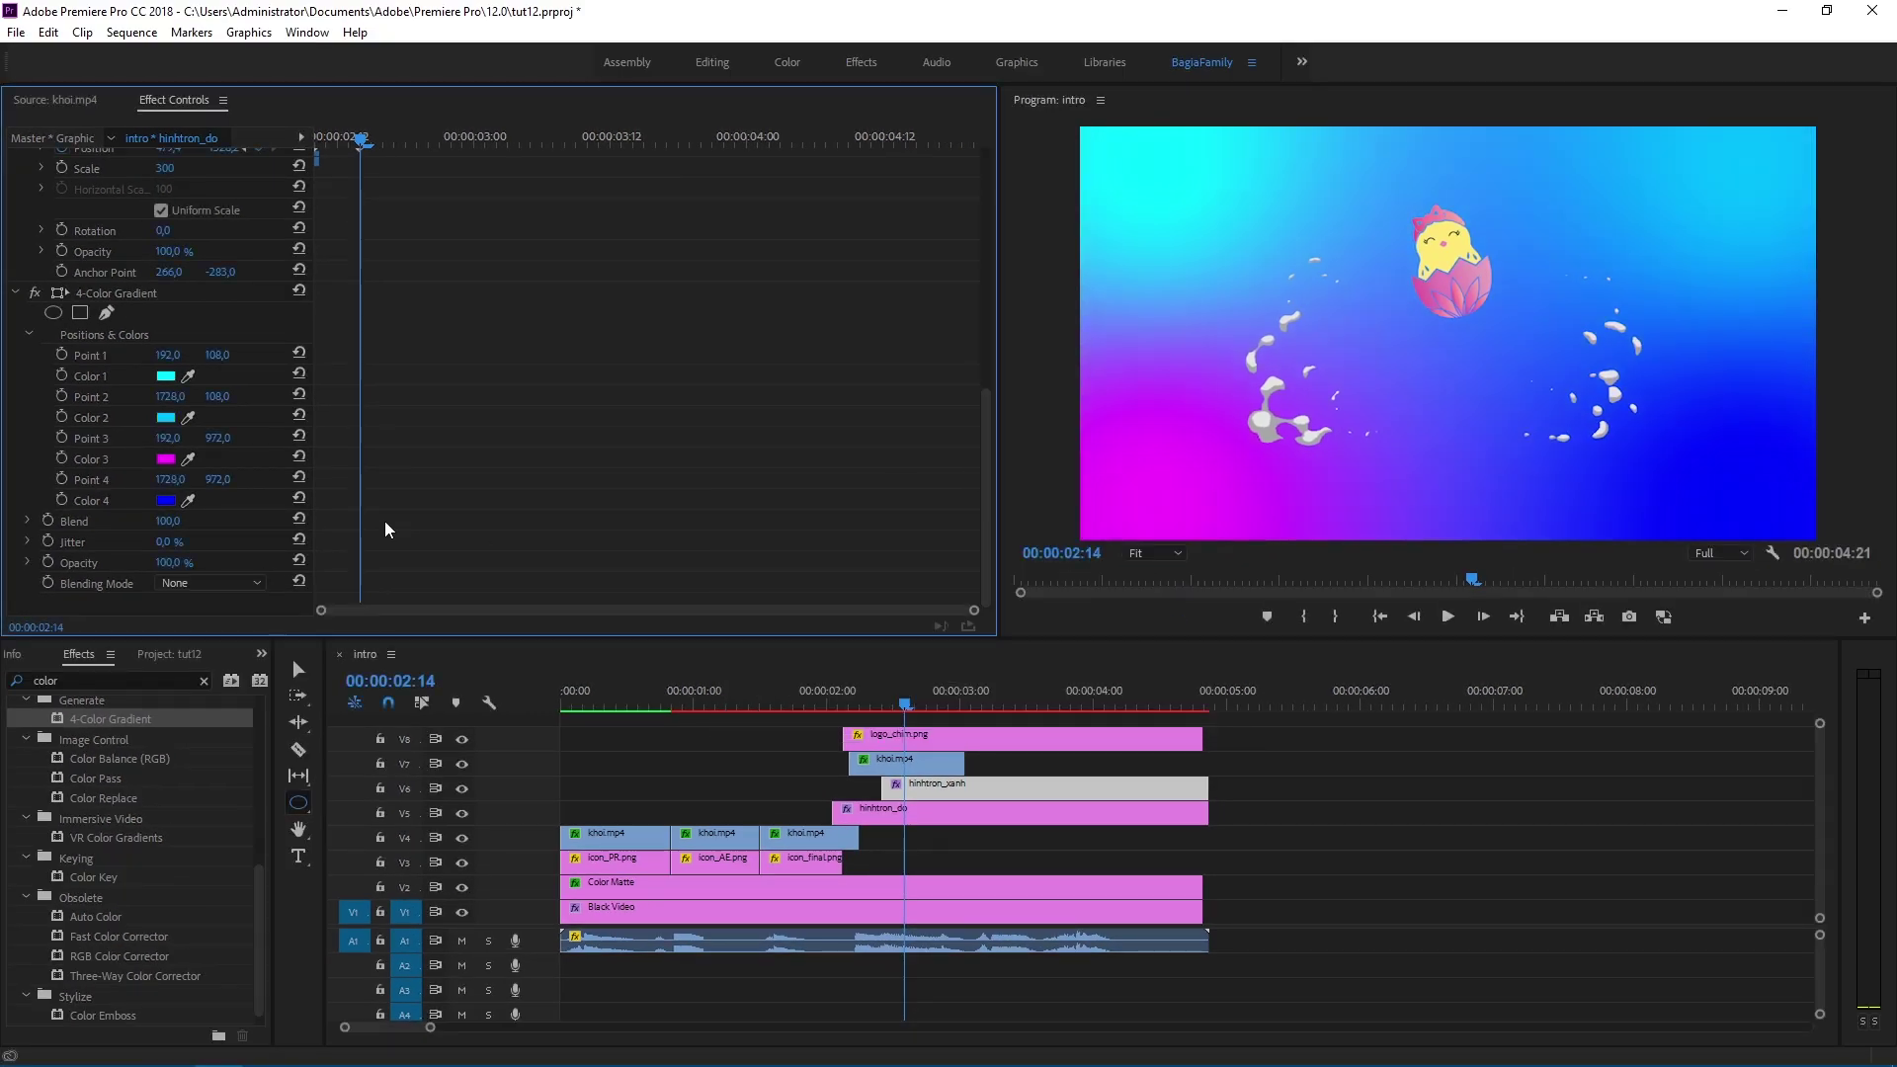
left_click(166, 458)
left_click(1004, 591)
left_click(1166, 436)
Step: Set Color 4 of the gradient to azure blue and fine-tune Color 3 to a similar blue
left_click(166, 499)
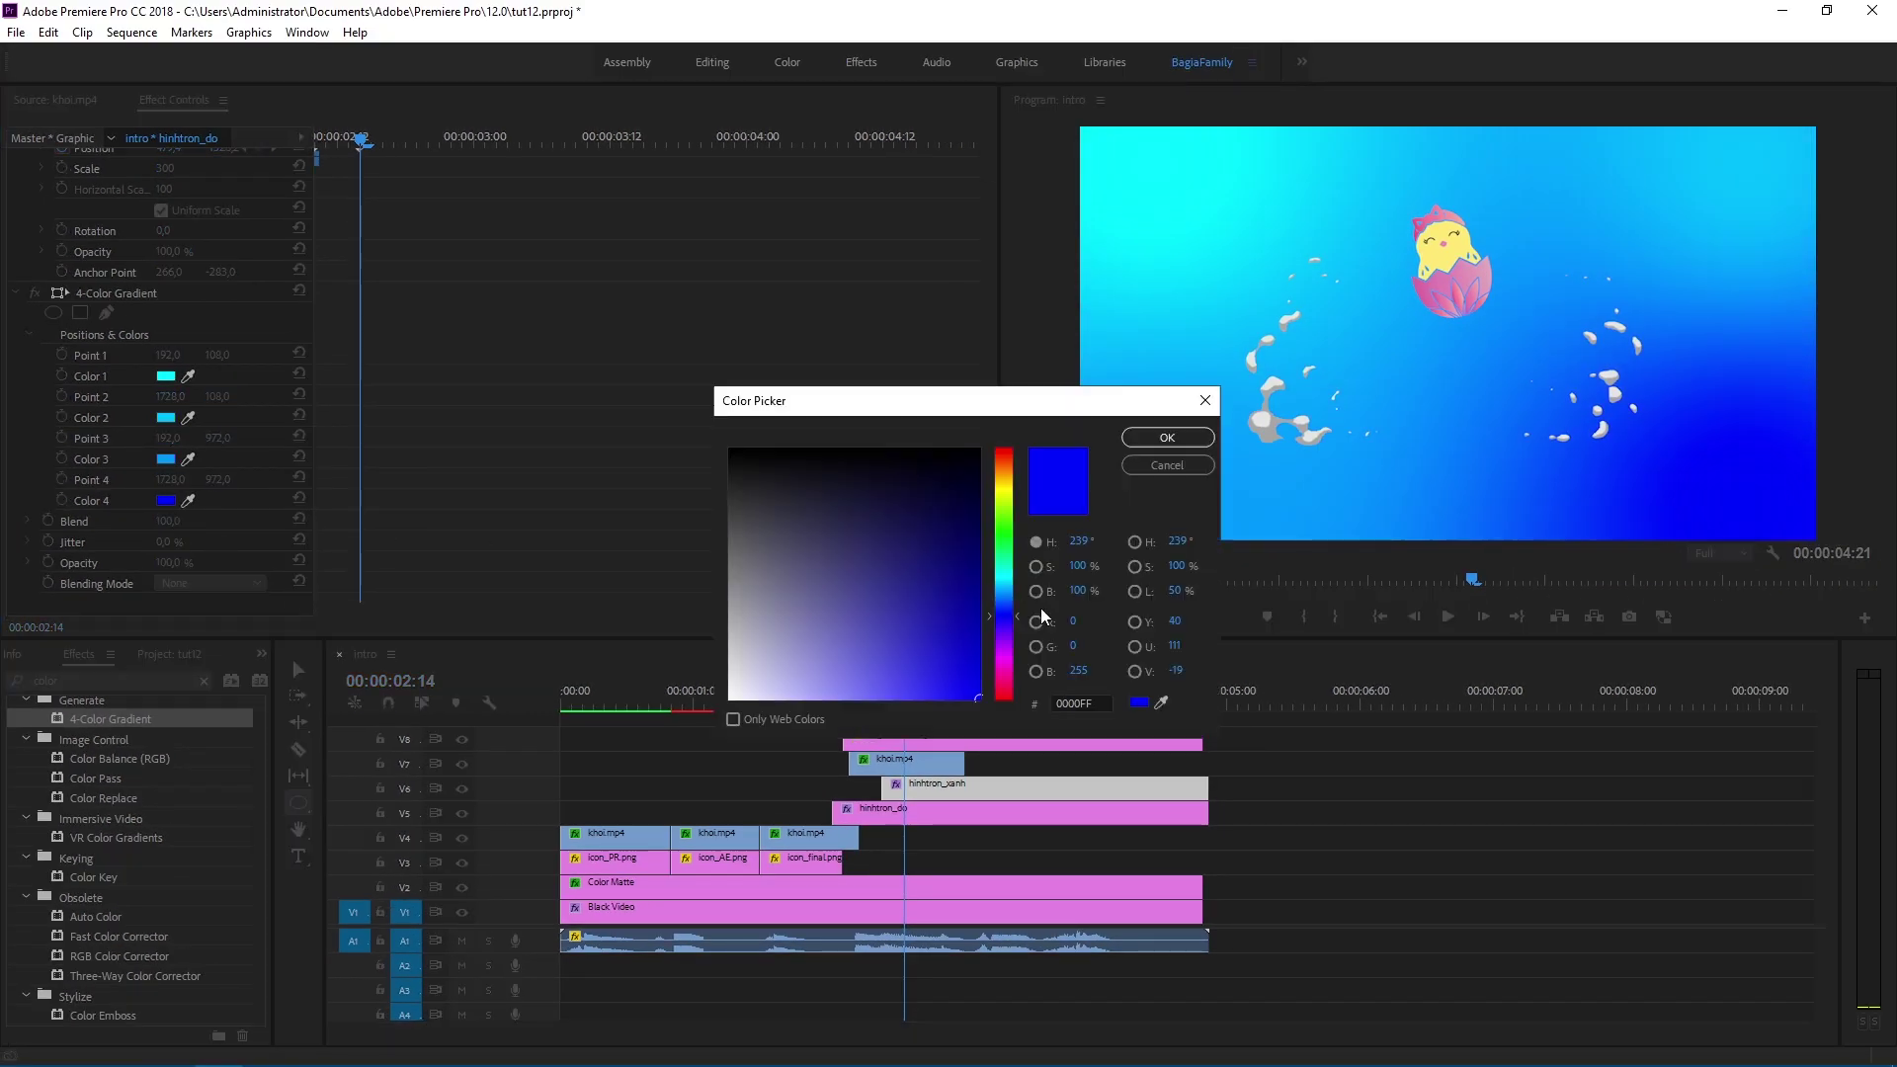
left_click(1004, 590)
left_click(1171, 442)
mouse_move(889, 707)
left_mouse_down()
mouse_move(857, 708)
mouse_move(922, 705)
mouse_move(903, 707)
left_mouse_up()
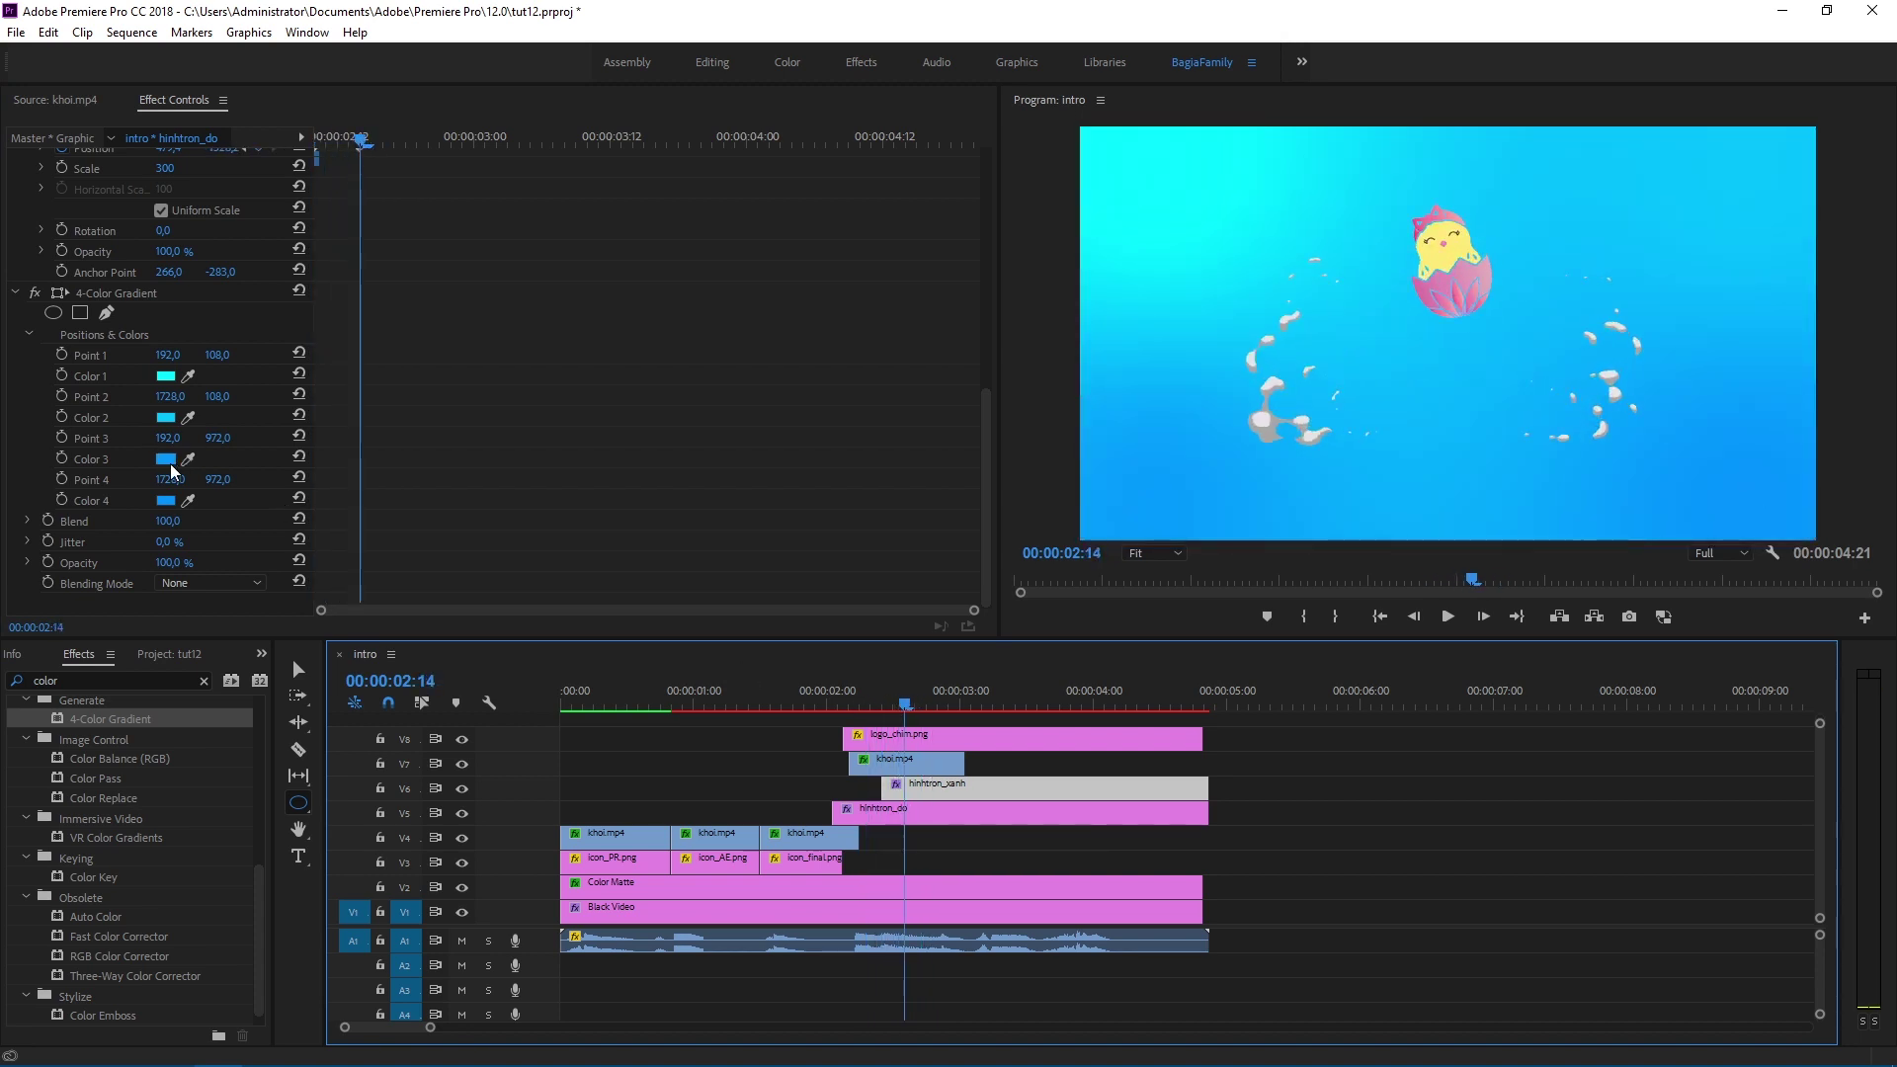
left_click(166, 458)
left_click(1004, 583)
key("Return")
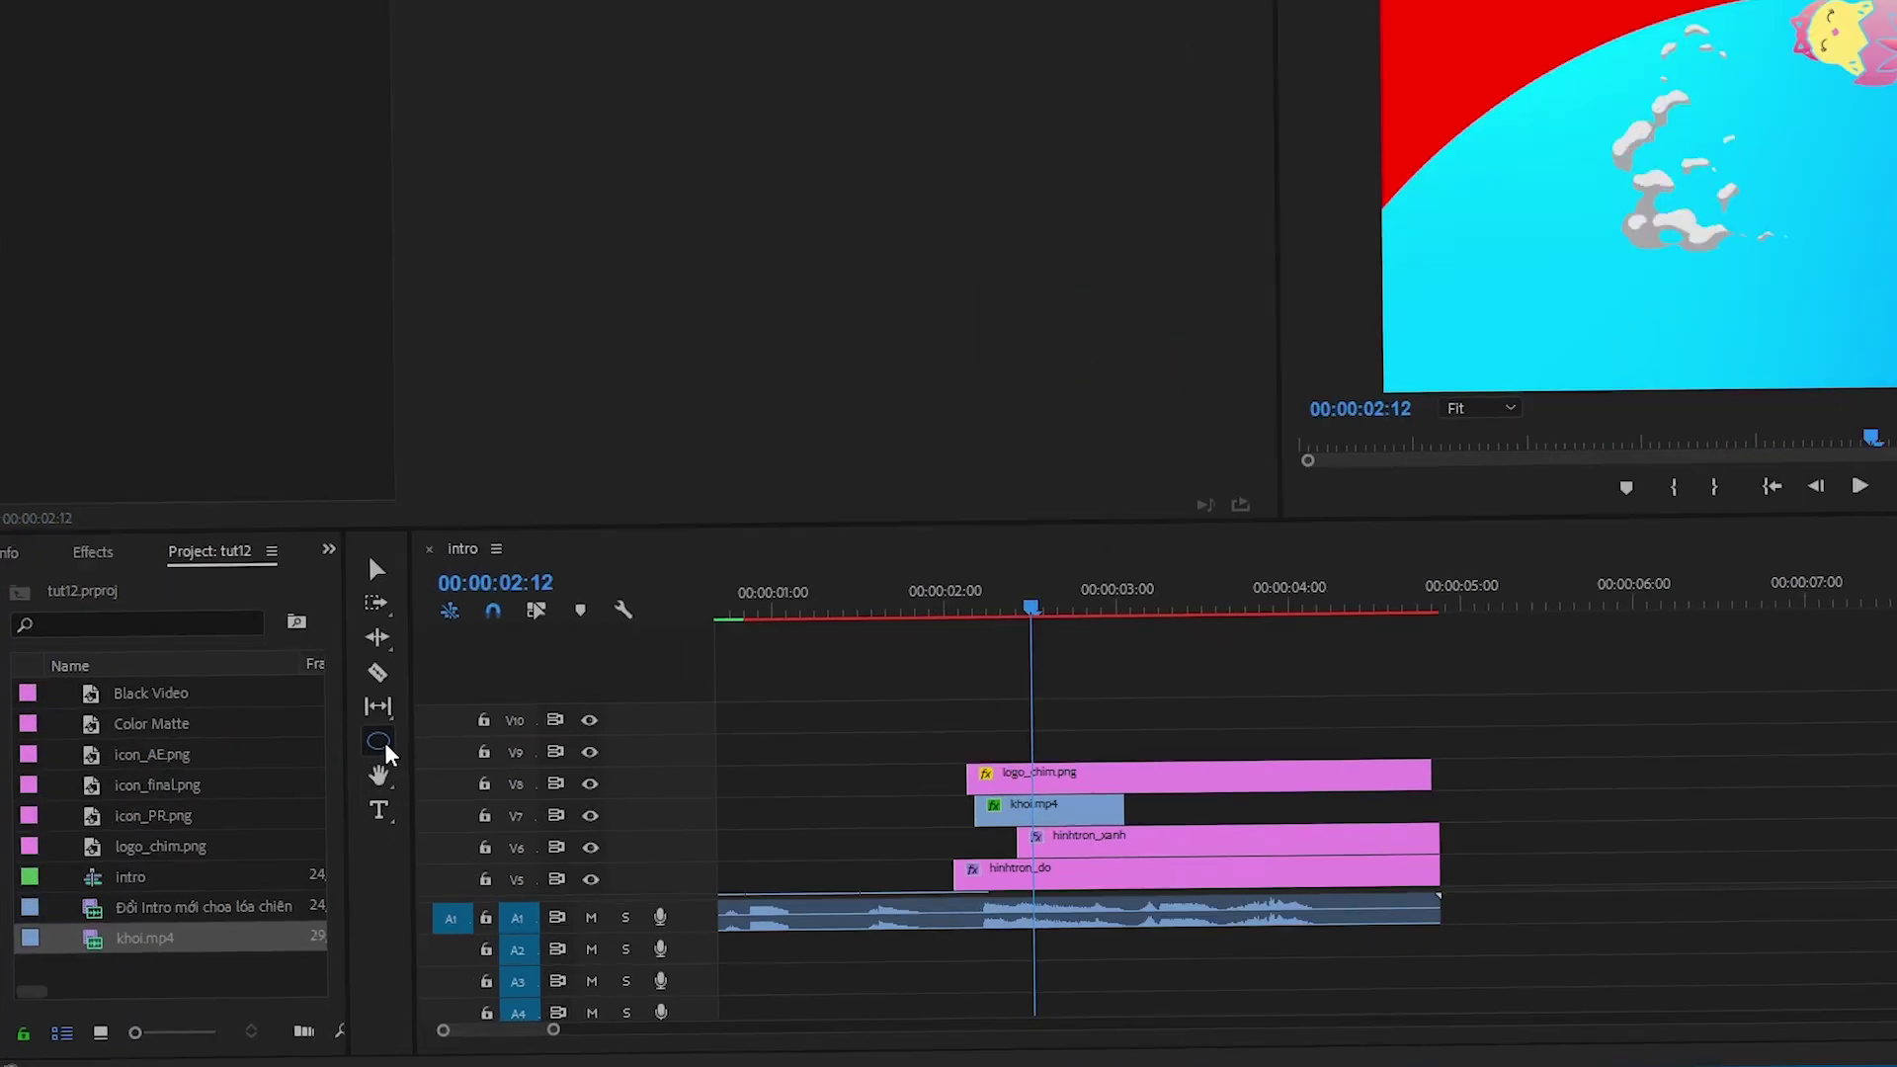
Step: Draw a square over the frame's center at 00:00:02:12 and fill it with purple CC00FF
left_click(297, 802)
left_click(509, 727)
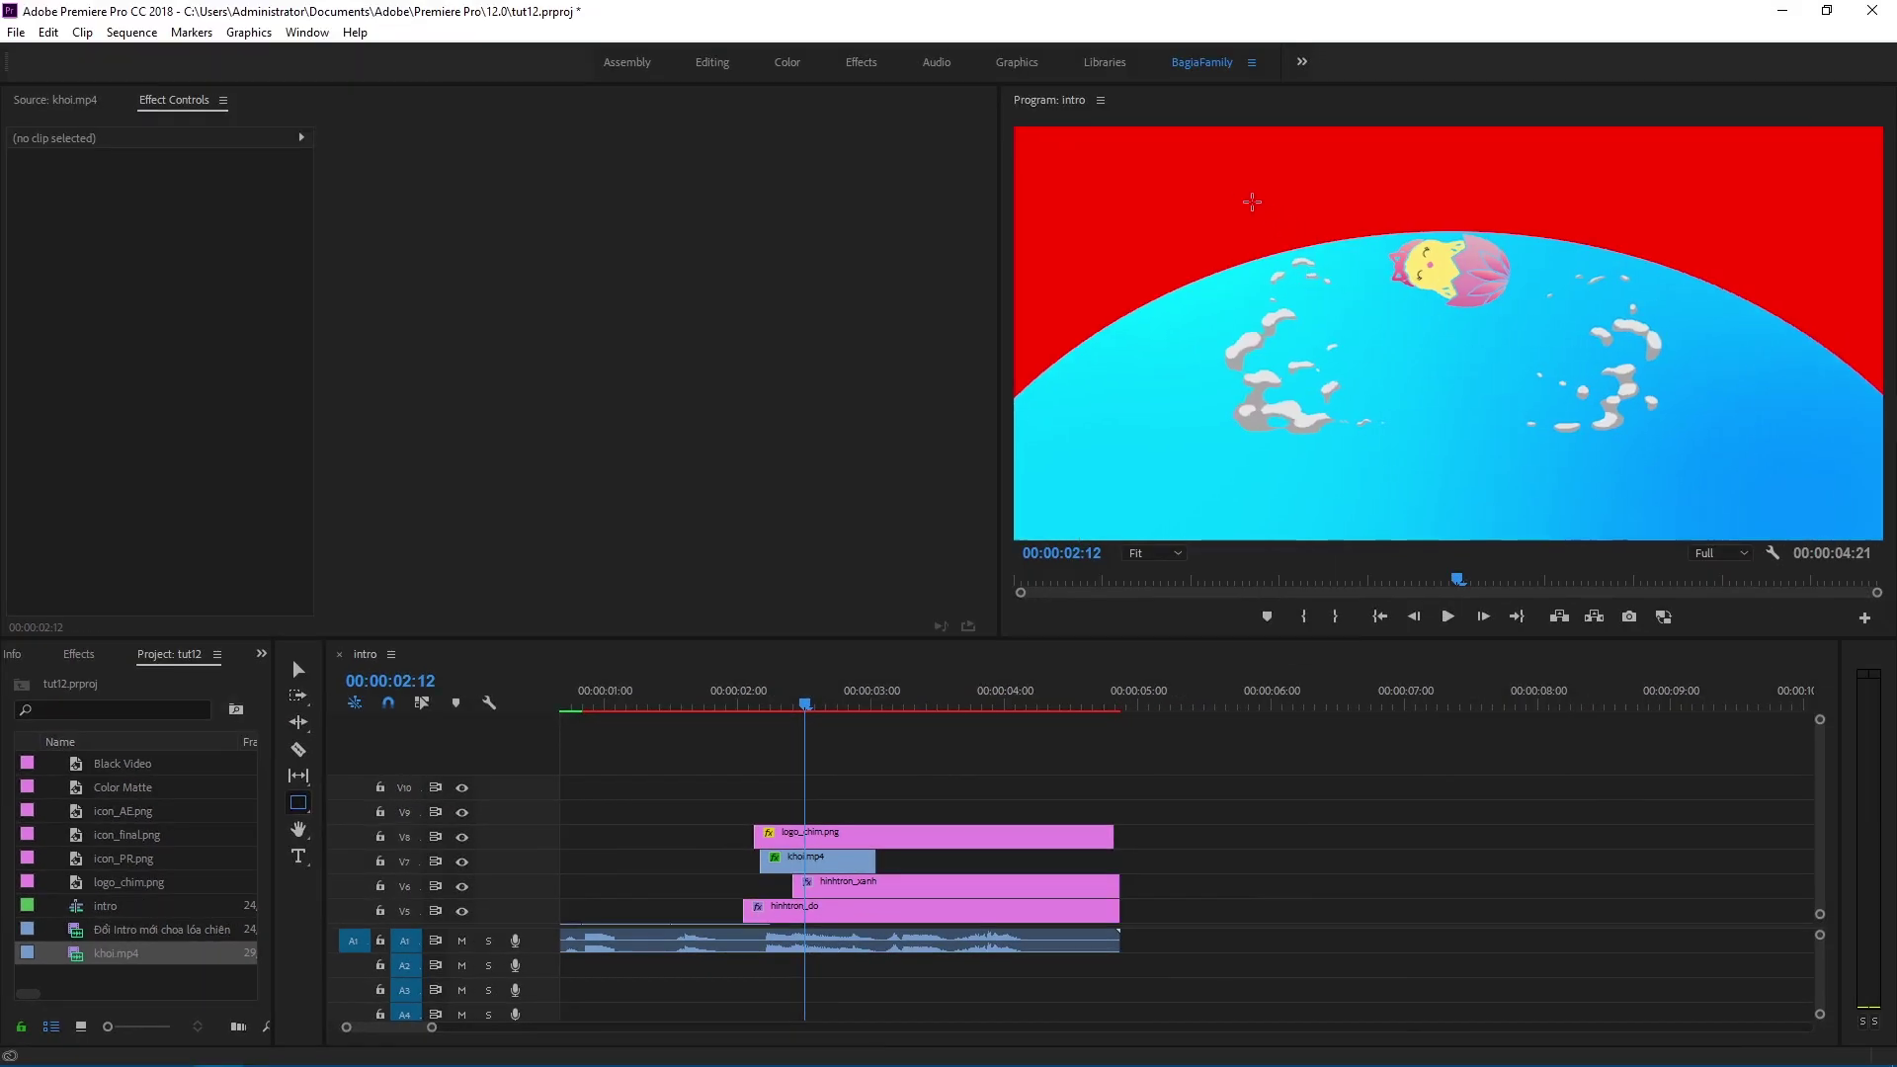
mouse_move(1242, 191)
left_mouse_down()
mouse_move(1484, 435)
mouse_move(1468, 417)
left_mouse_up()
left_click(100, 539)
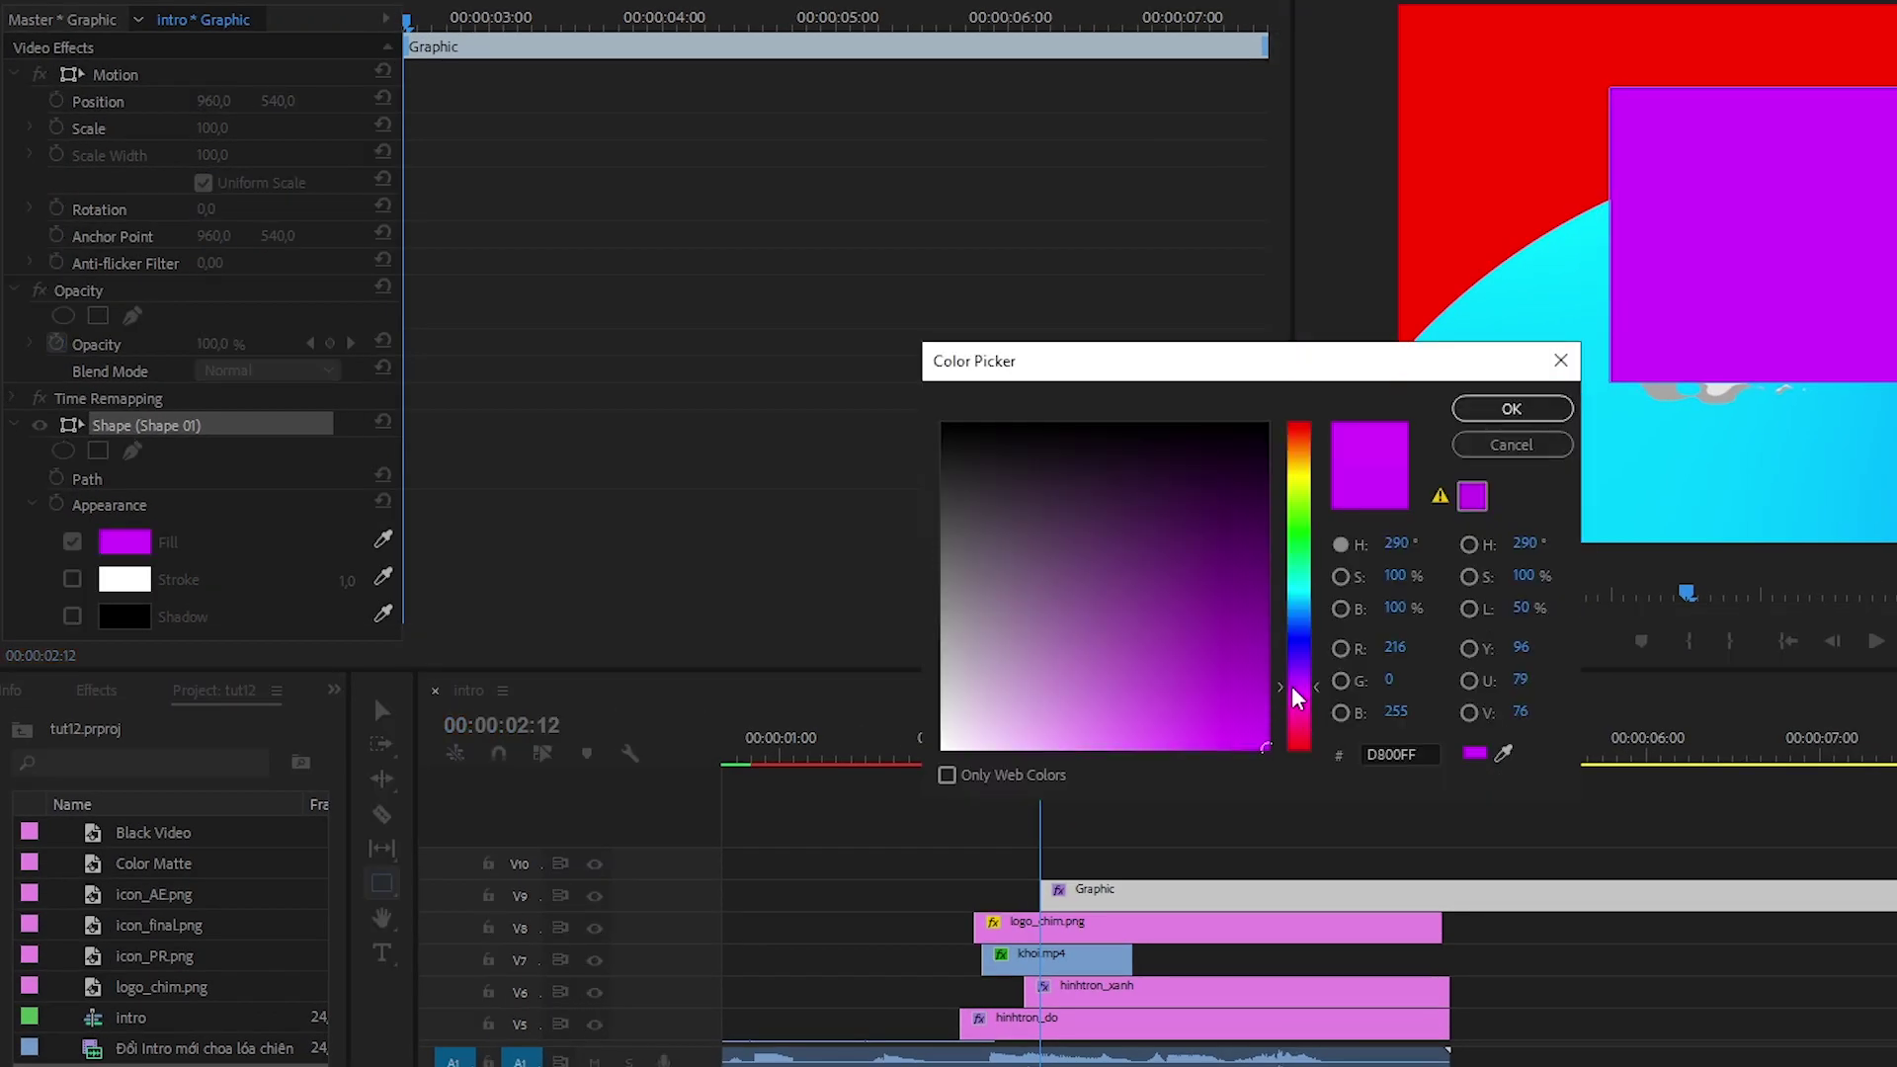
left_click_drag(1297, 698, 1295, 690)
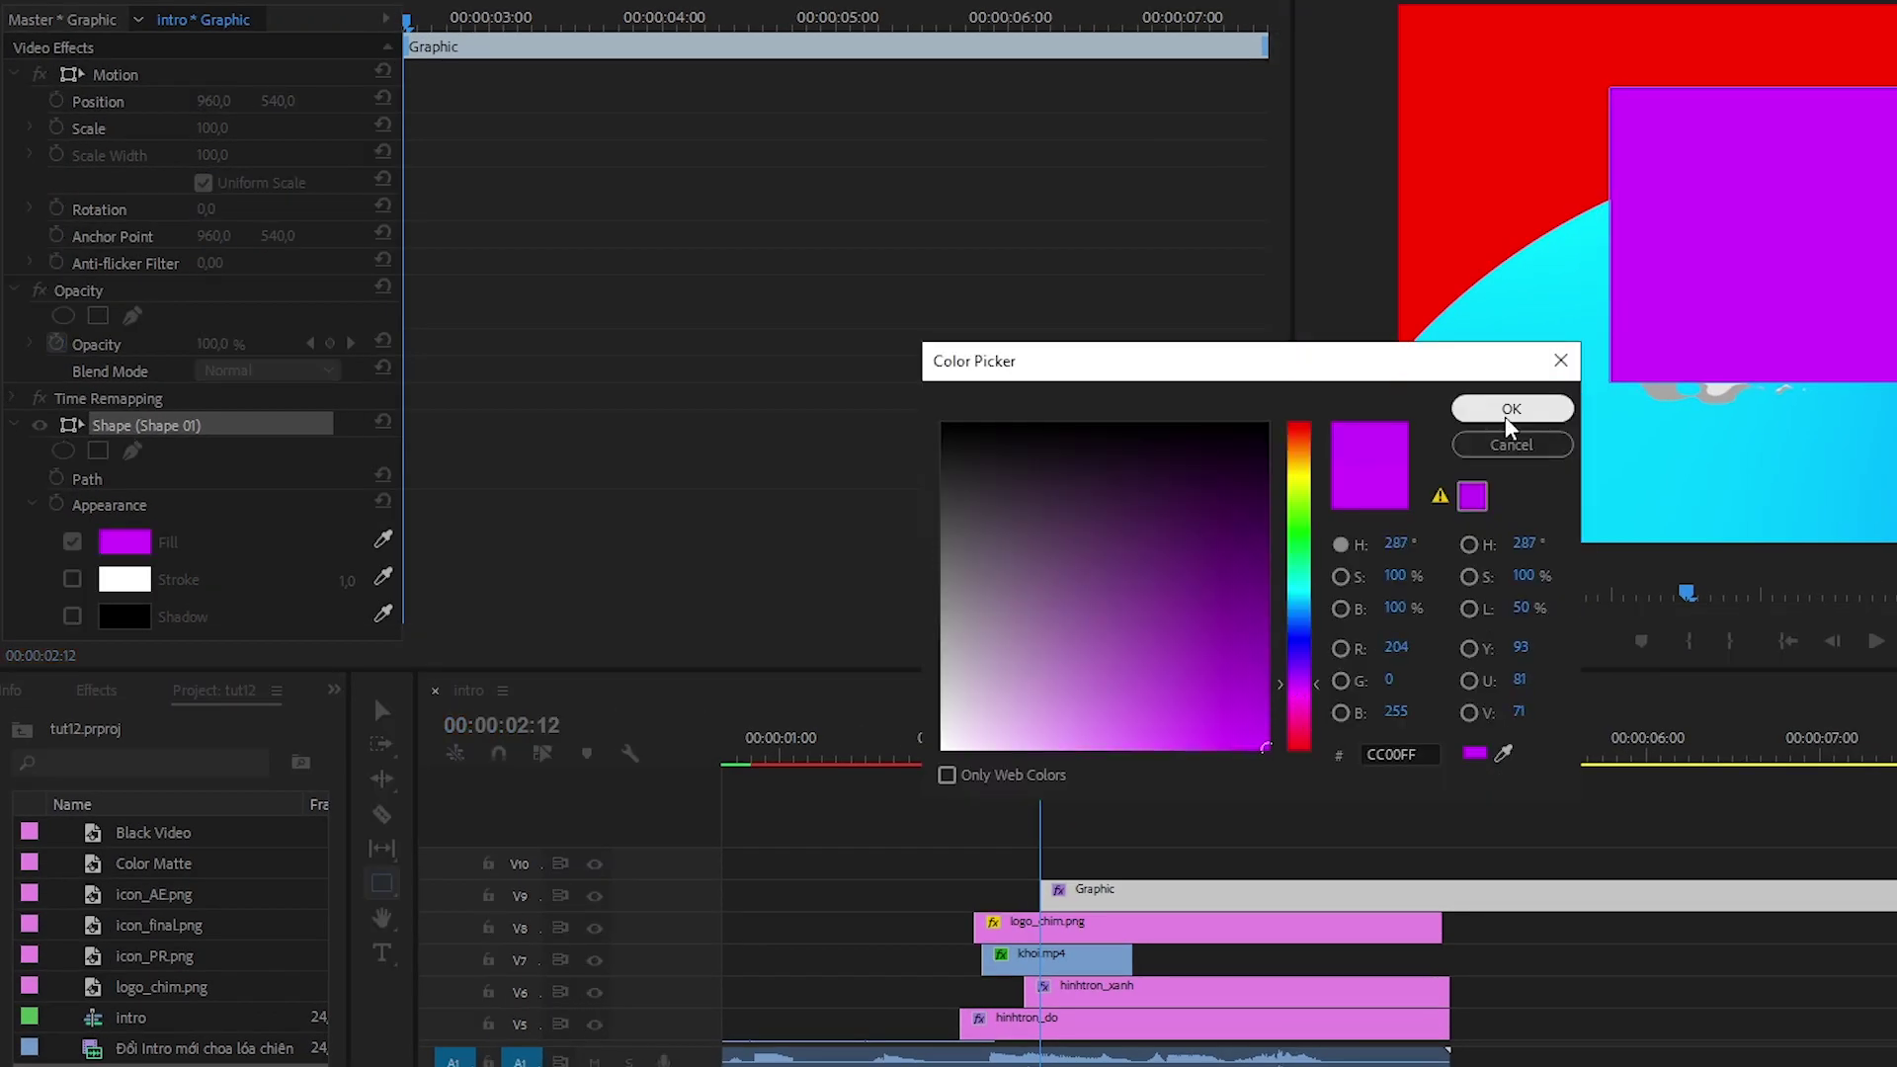
left_click(1511, 408)
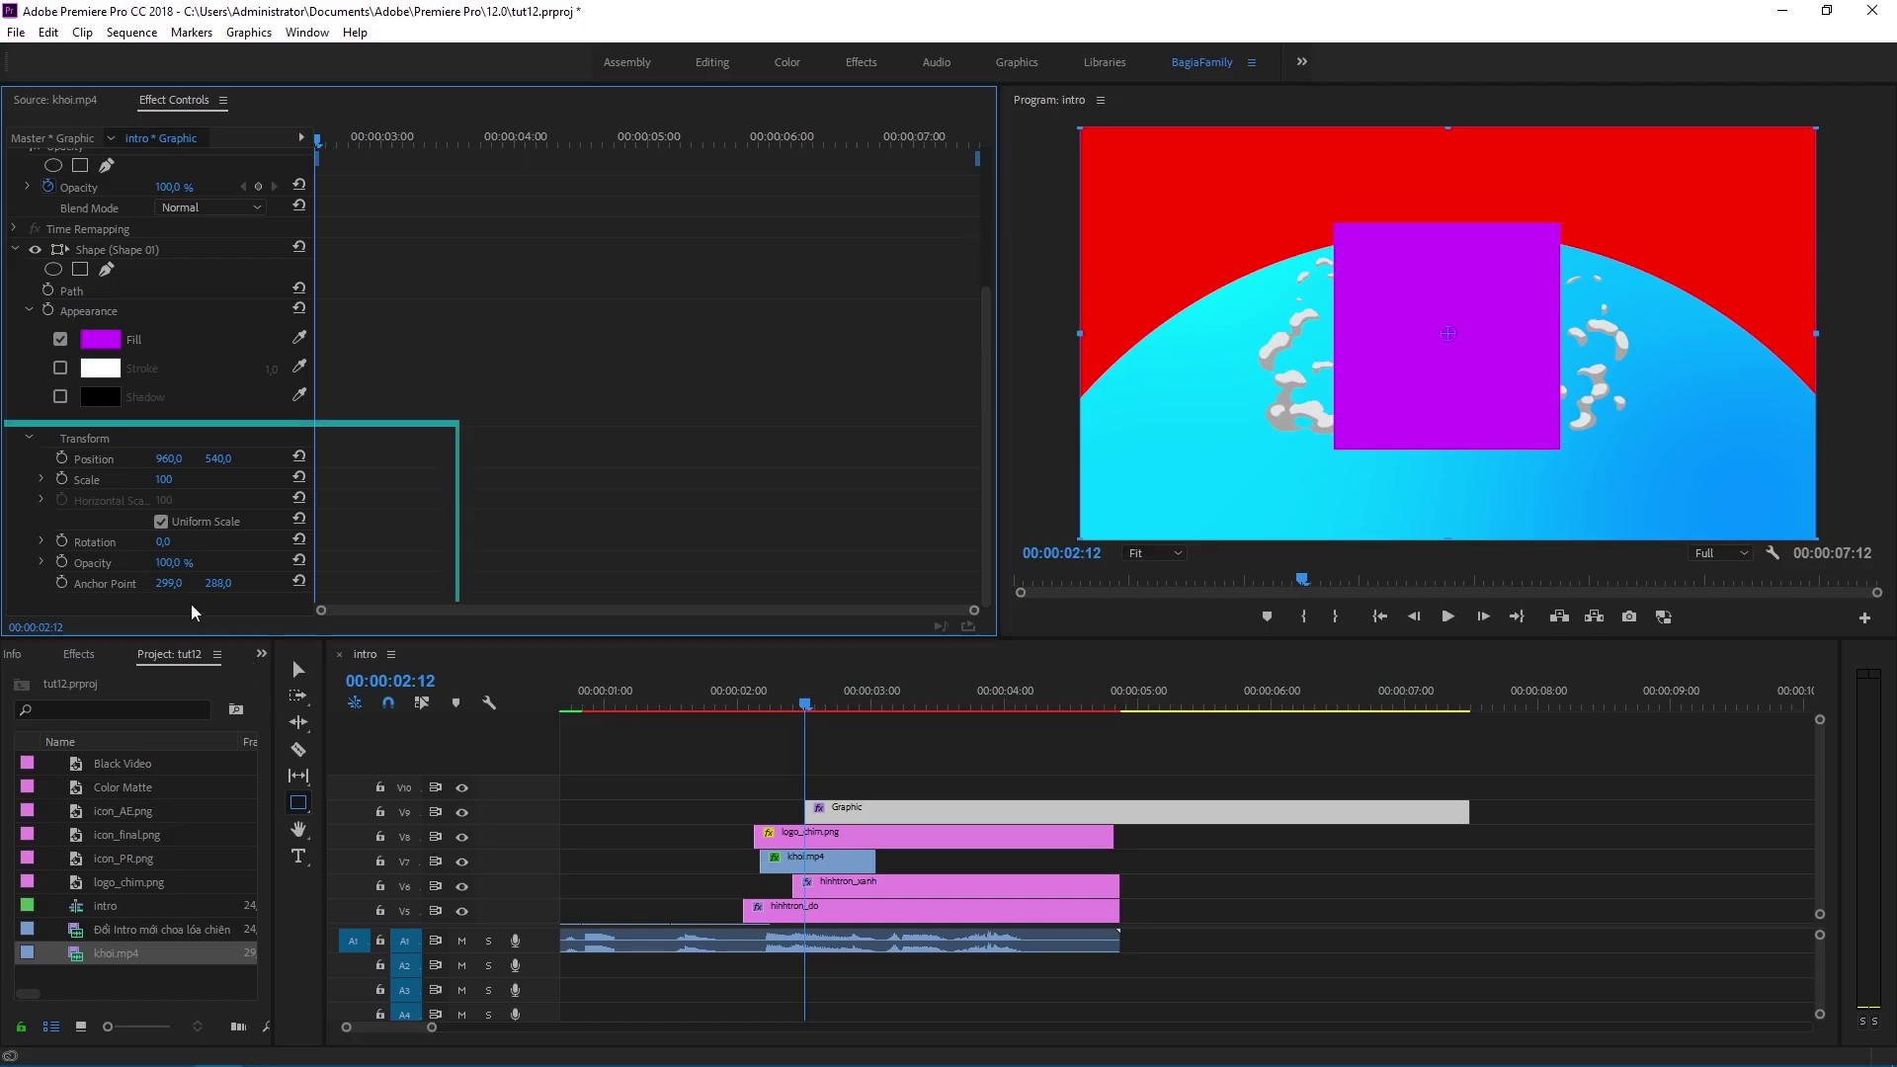
Step: Set the square's anchor point to 290, 290 and rotate it 45° into a diamond
left_click(169, 583)
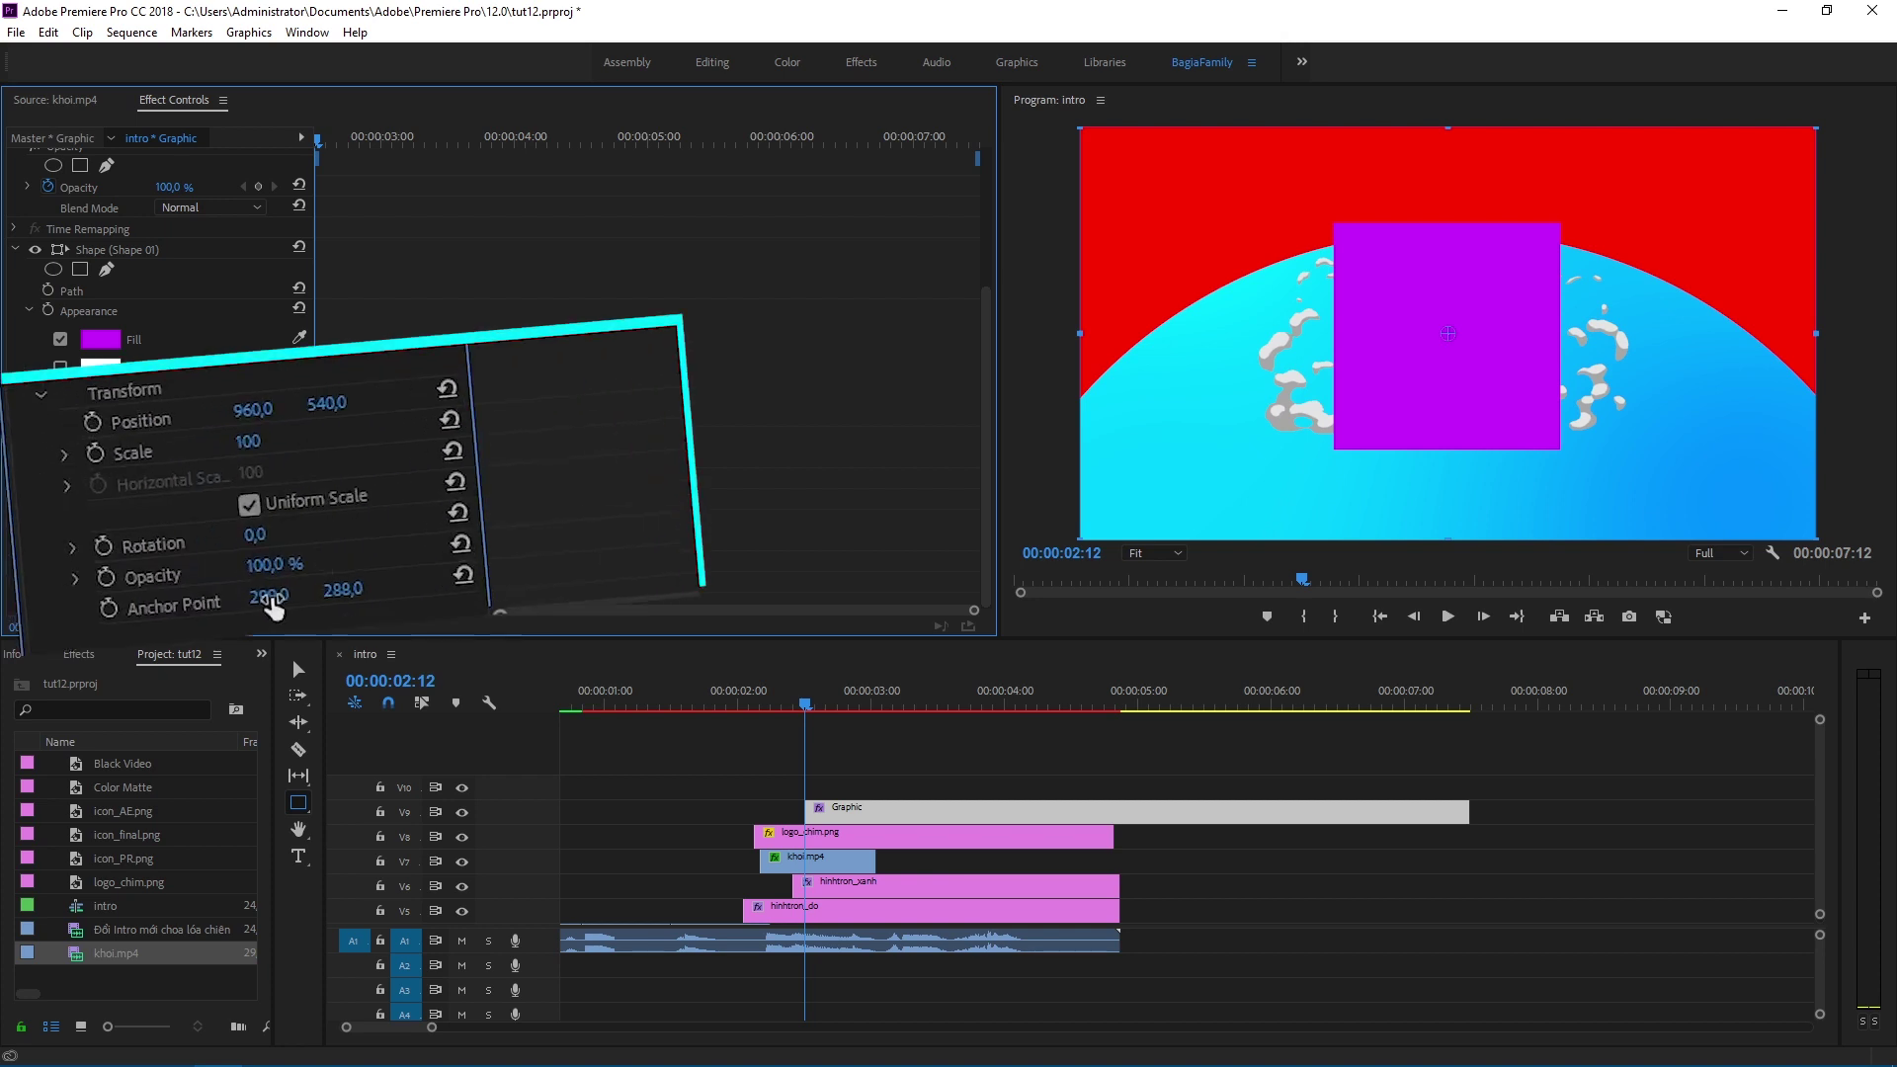
key("Return")
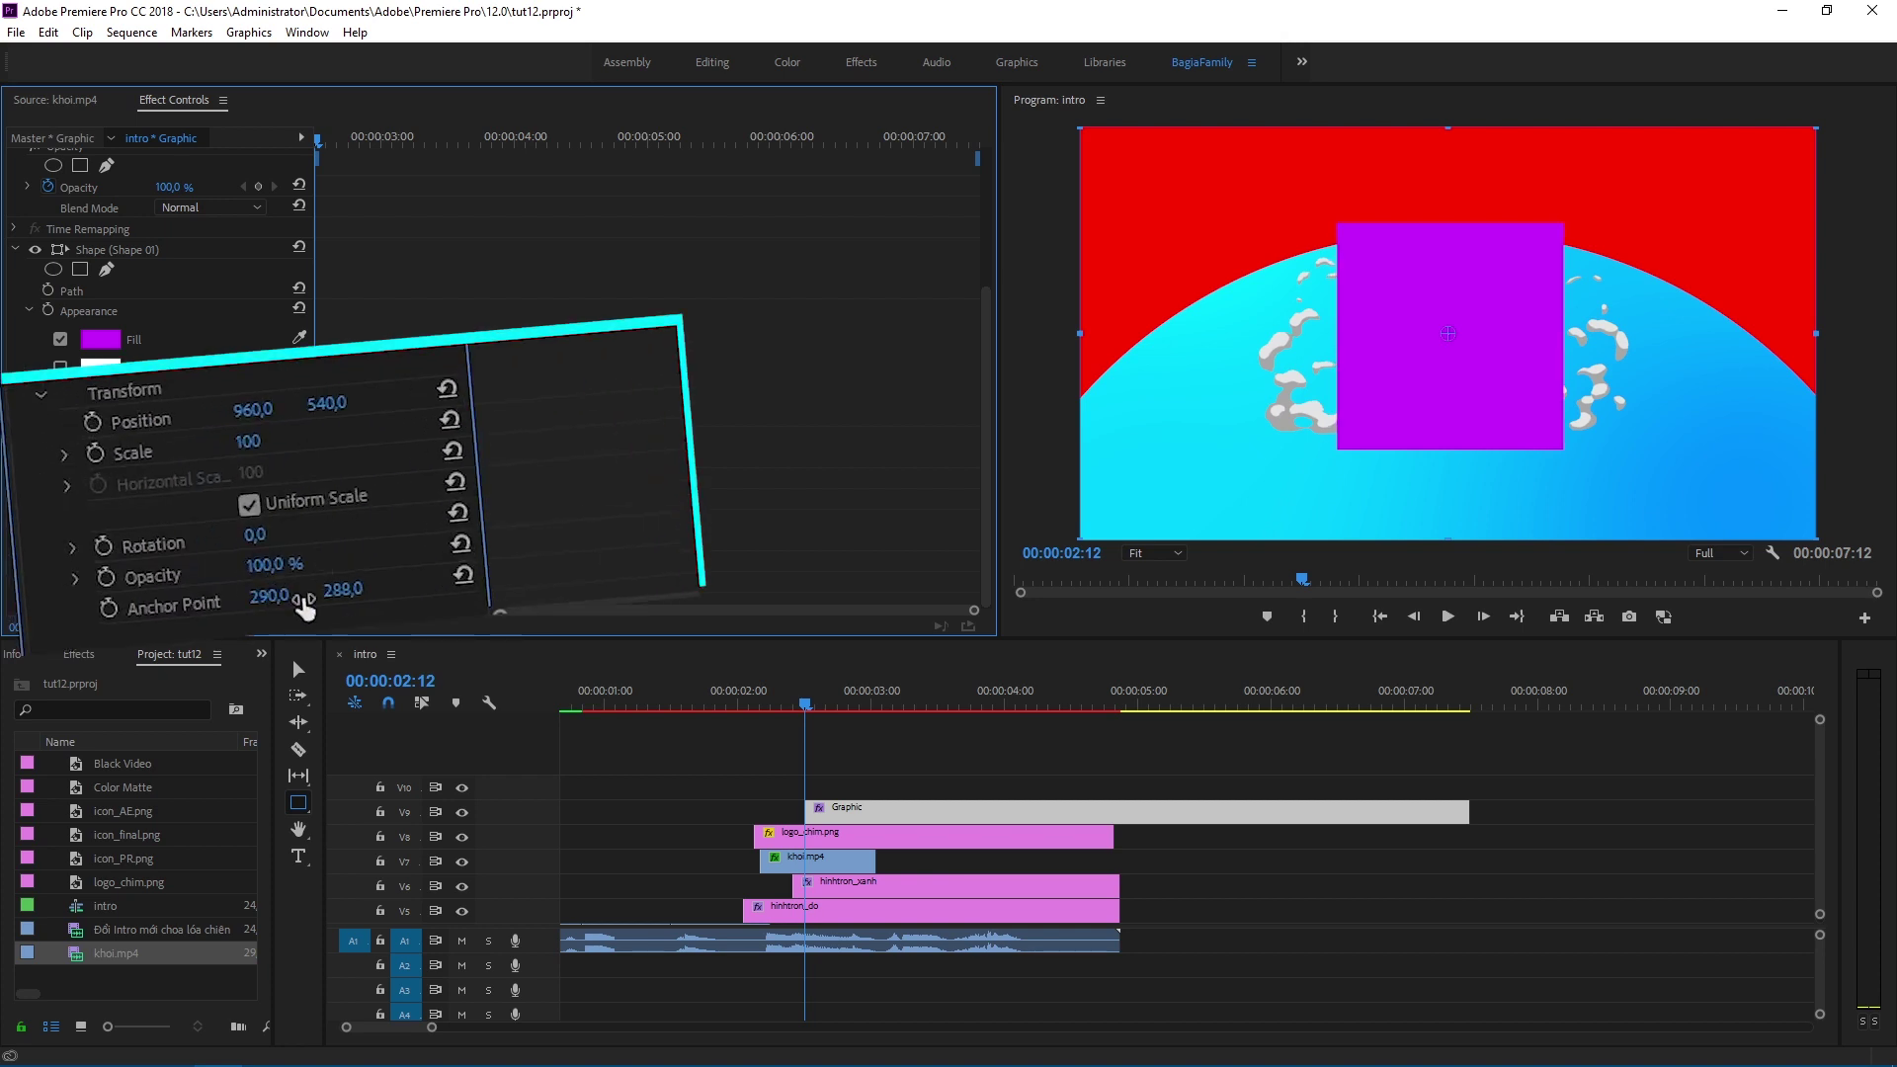
left_click(345, 588)
type("290")
key("Return")
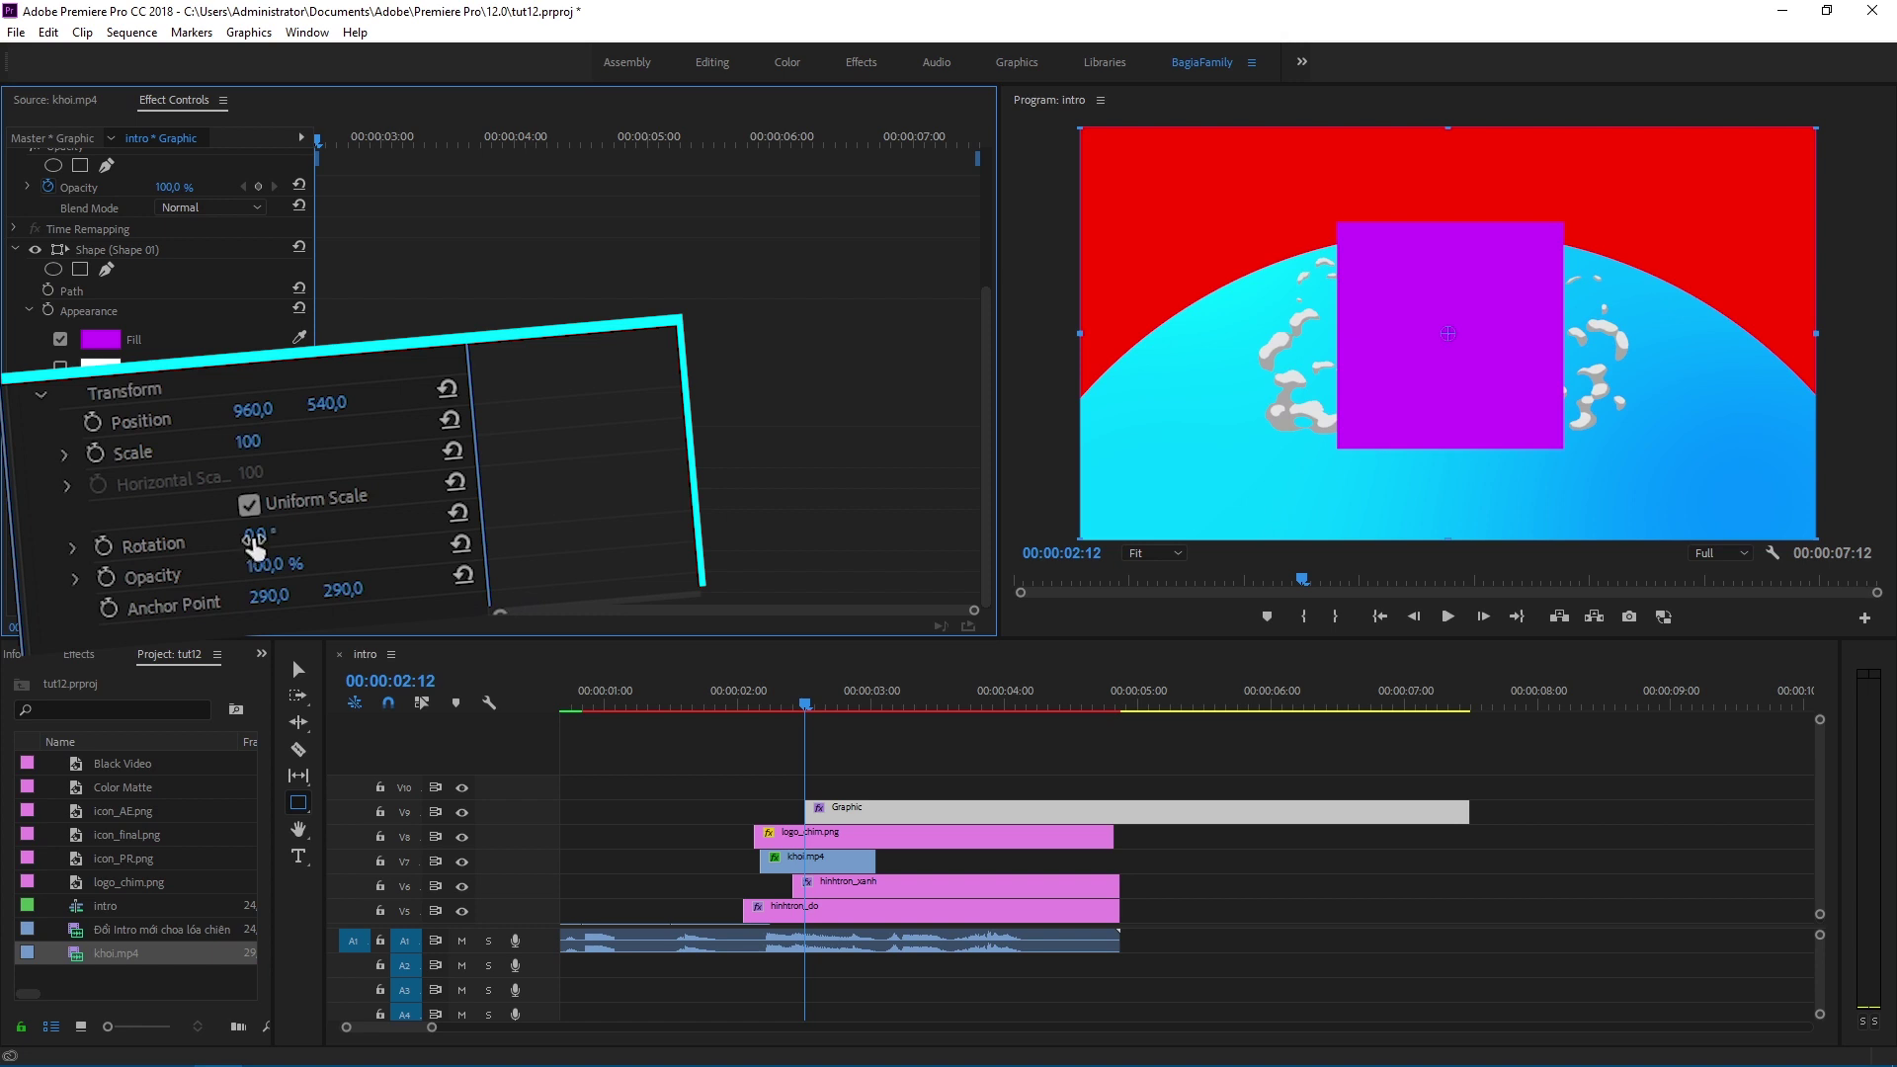
left_click(254, 539)
type("45")
key("Return")
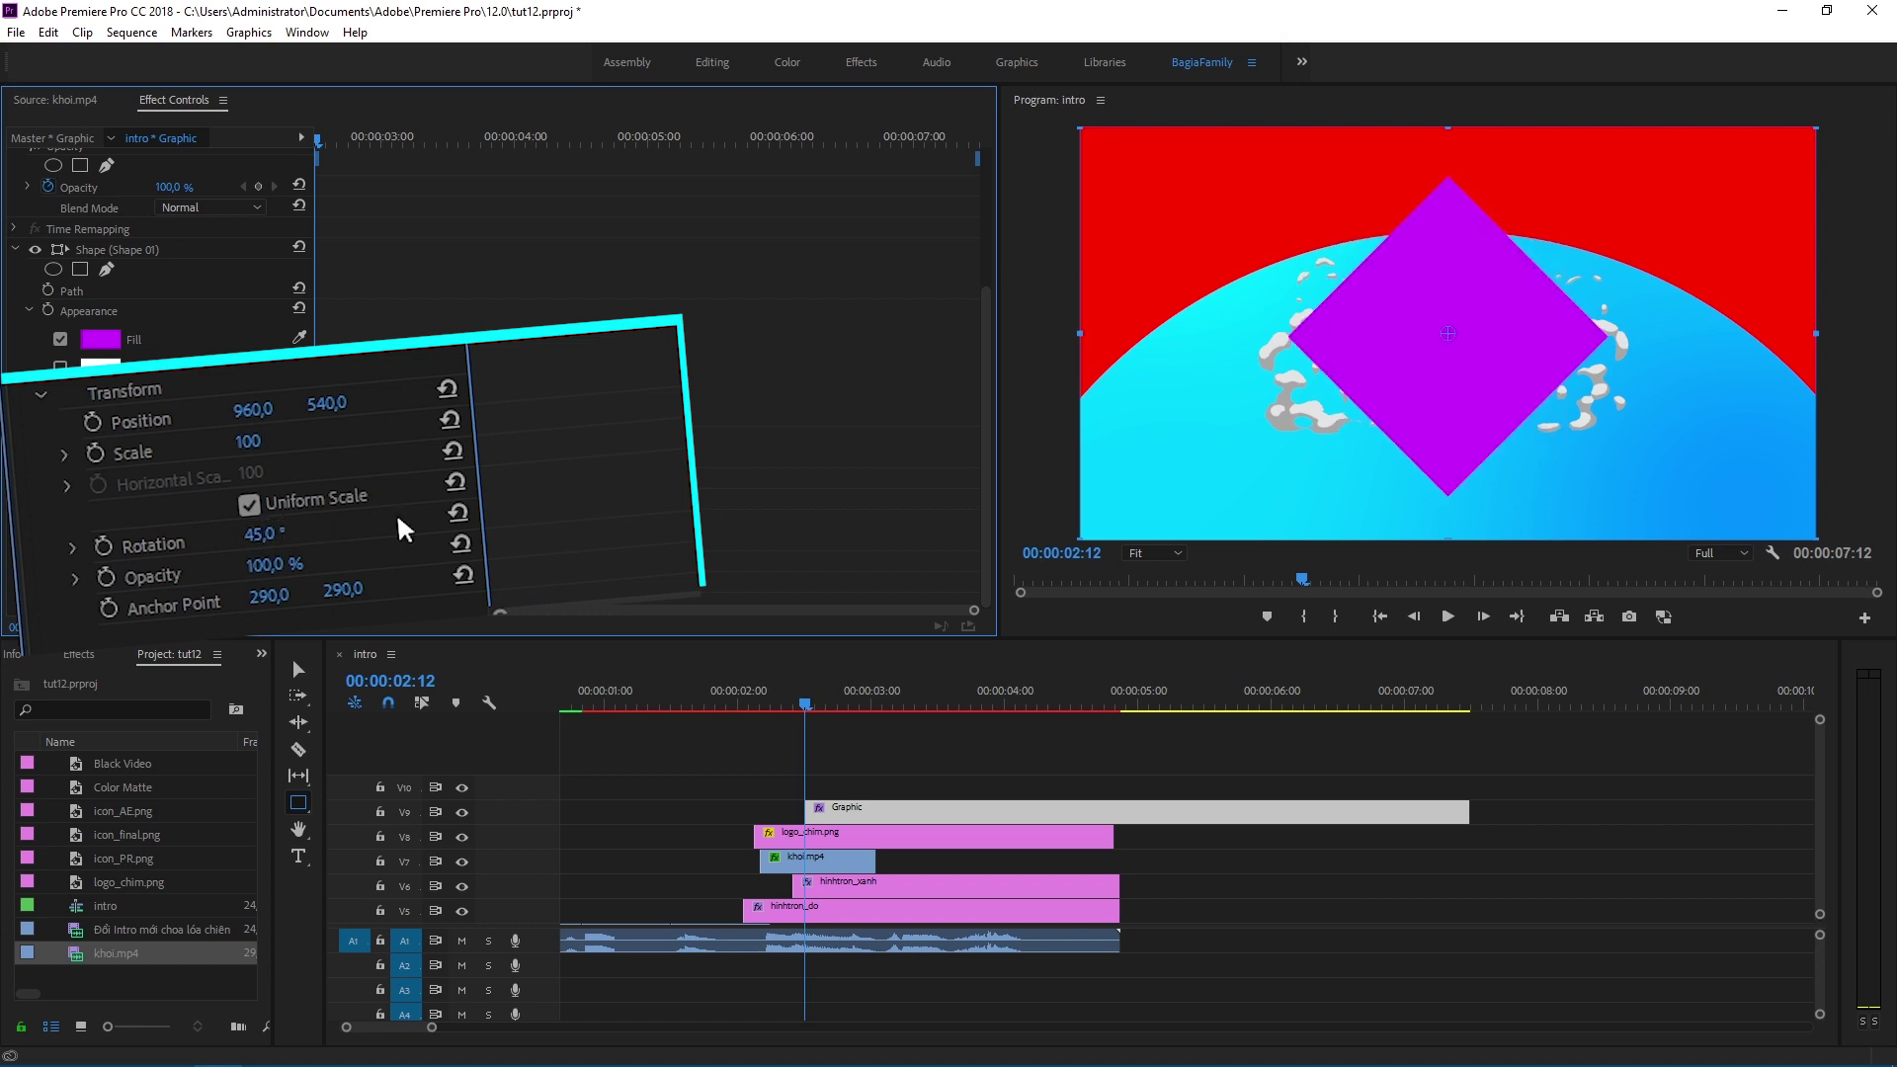
Step: Keyframe the diamond's shape Scale from 30 at 00:00:02:12 to 350 at 00:00:02:21
left_click(95, 453)
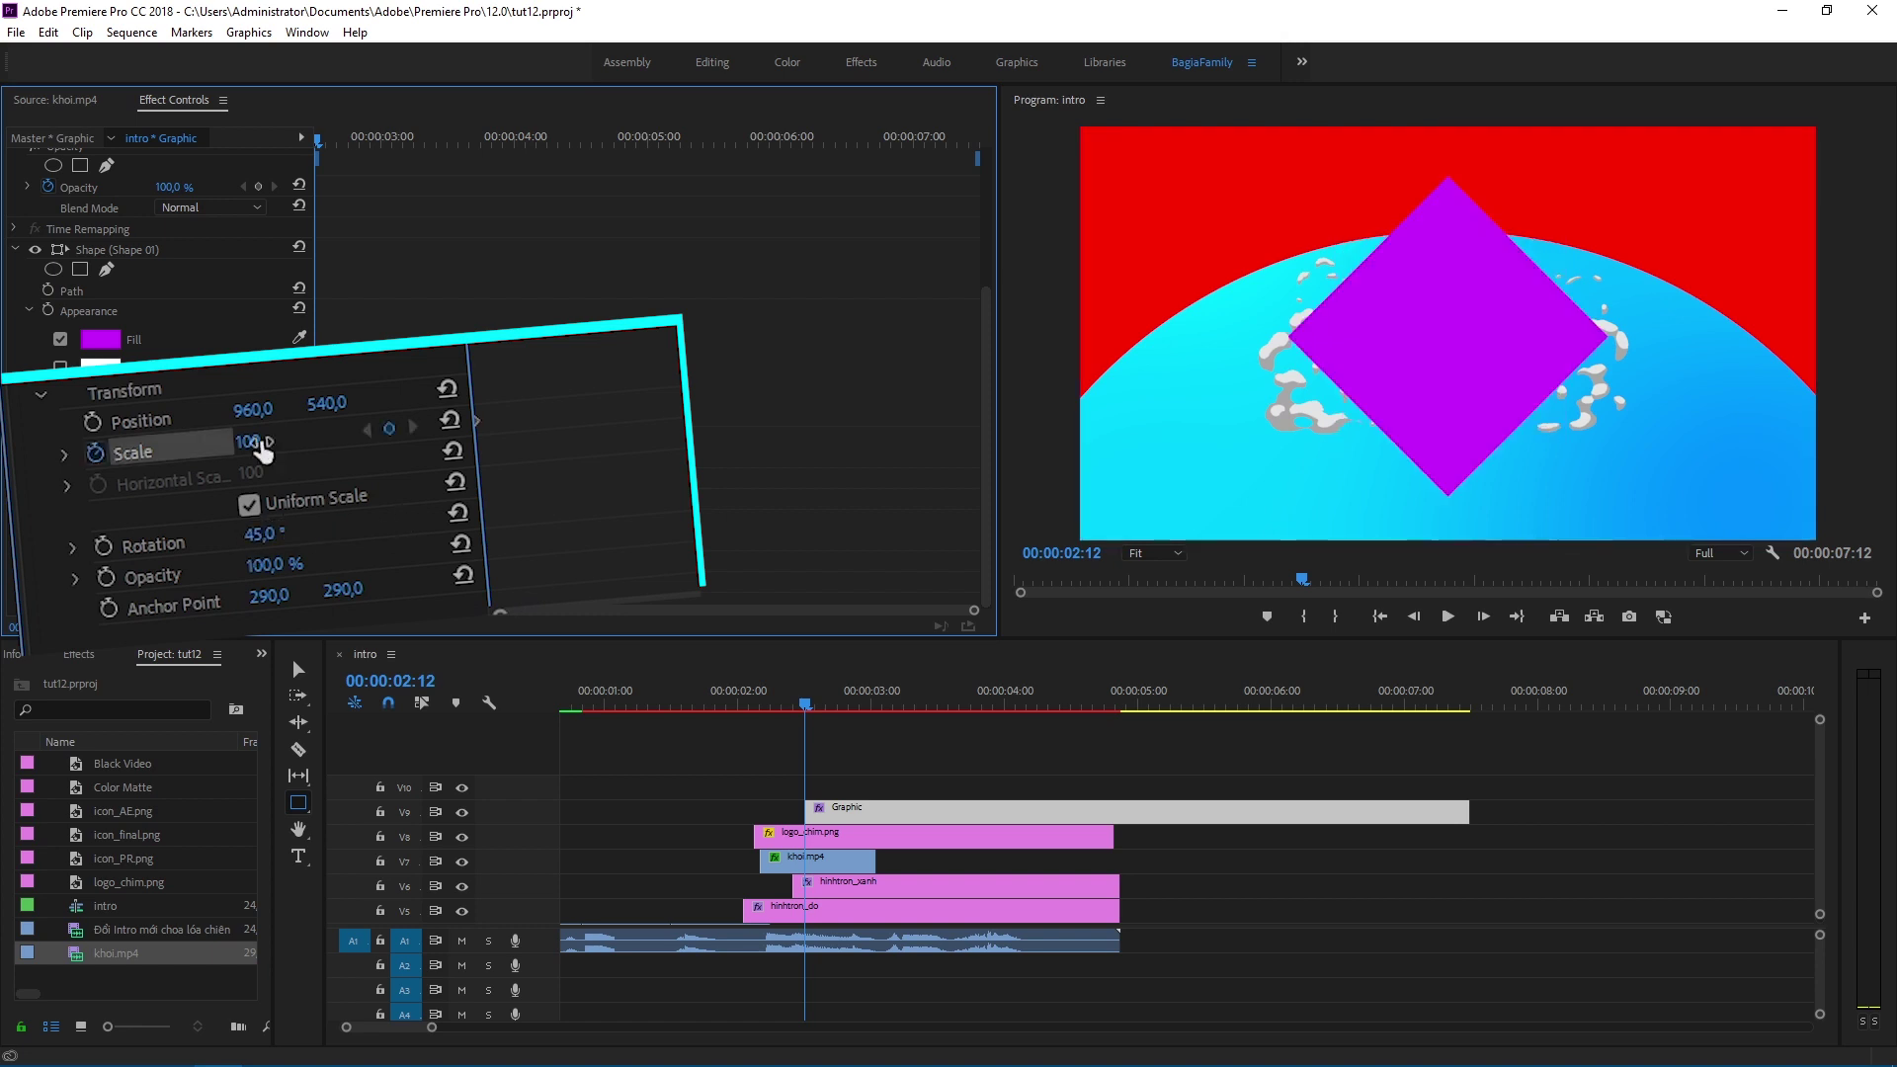
left_click(252, 441)
key("Return")
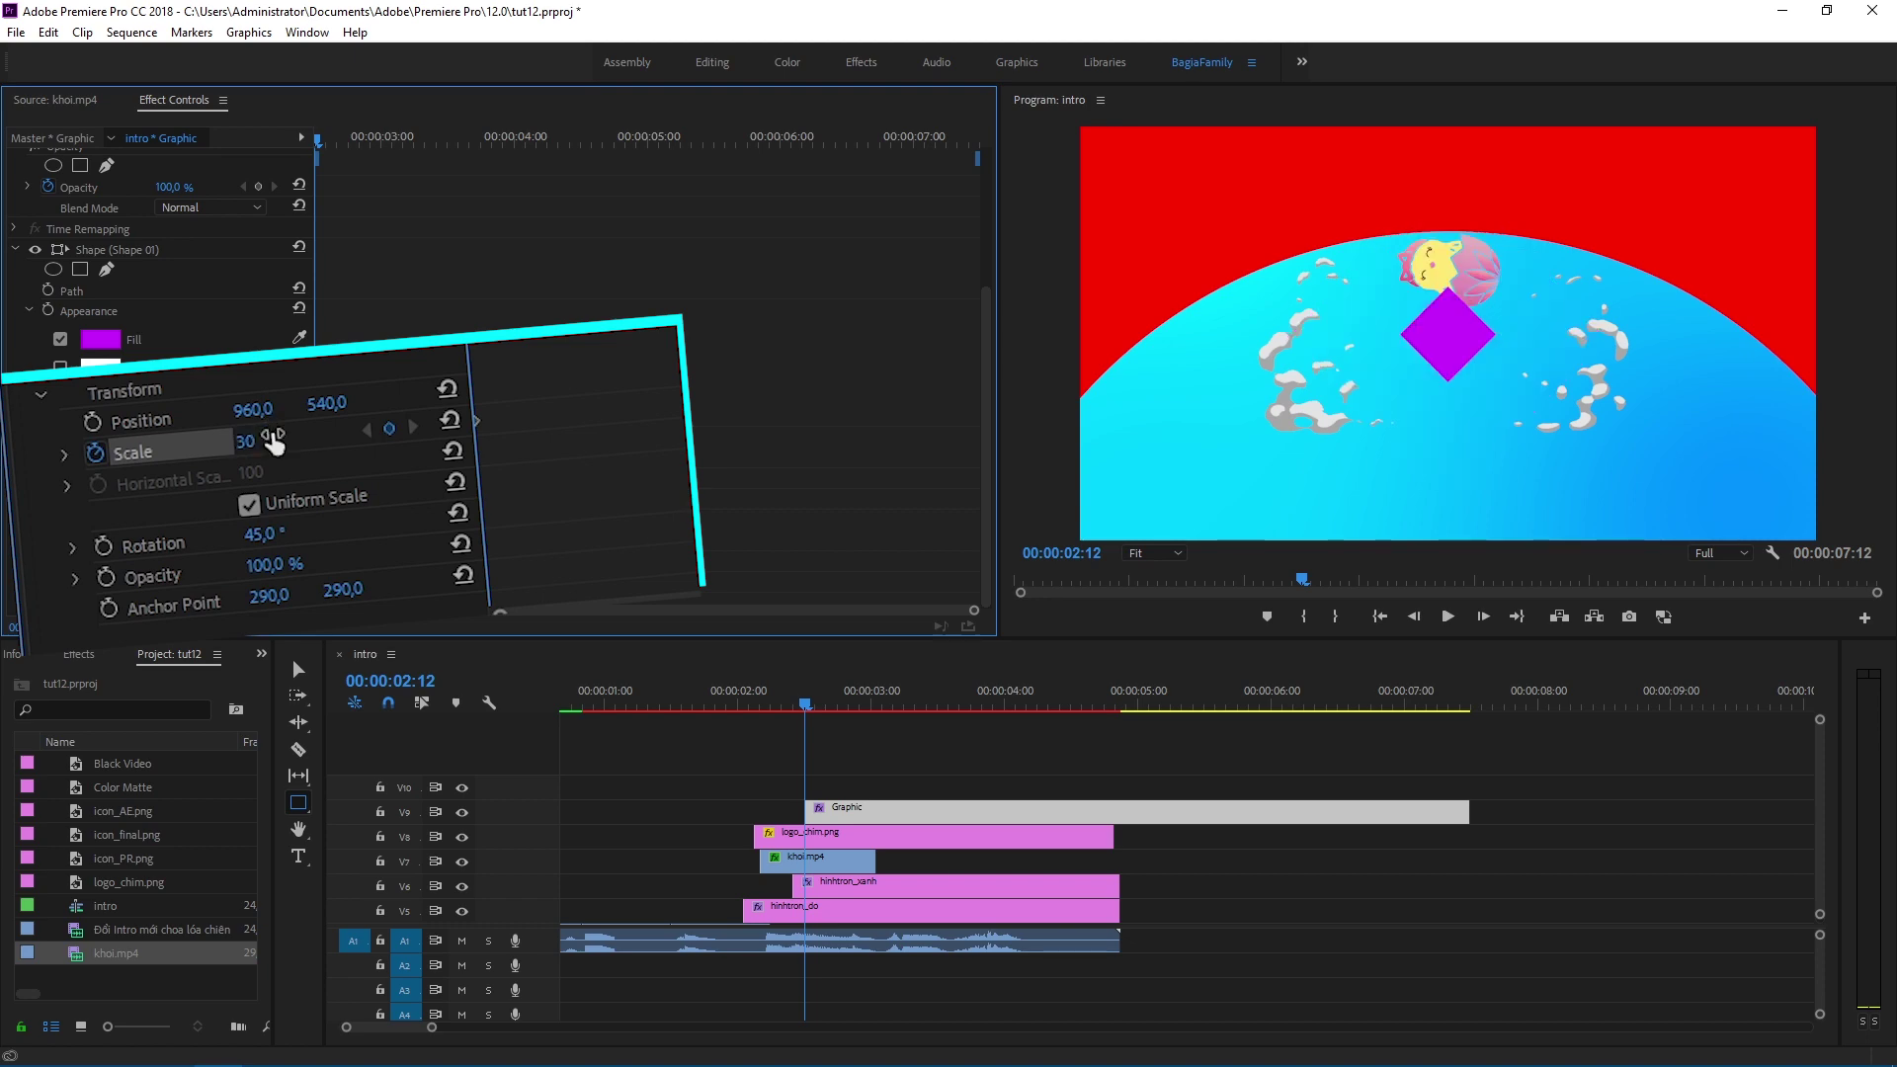
left_click_drag(317, 140, 366, 148)
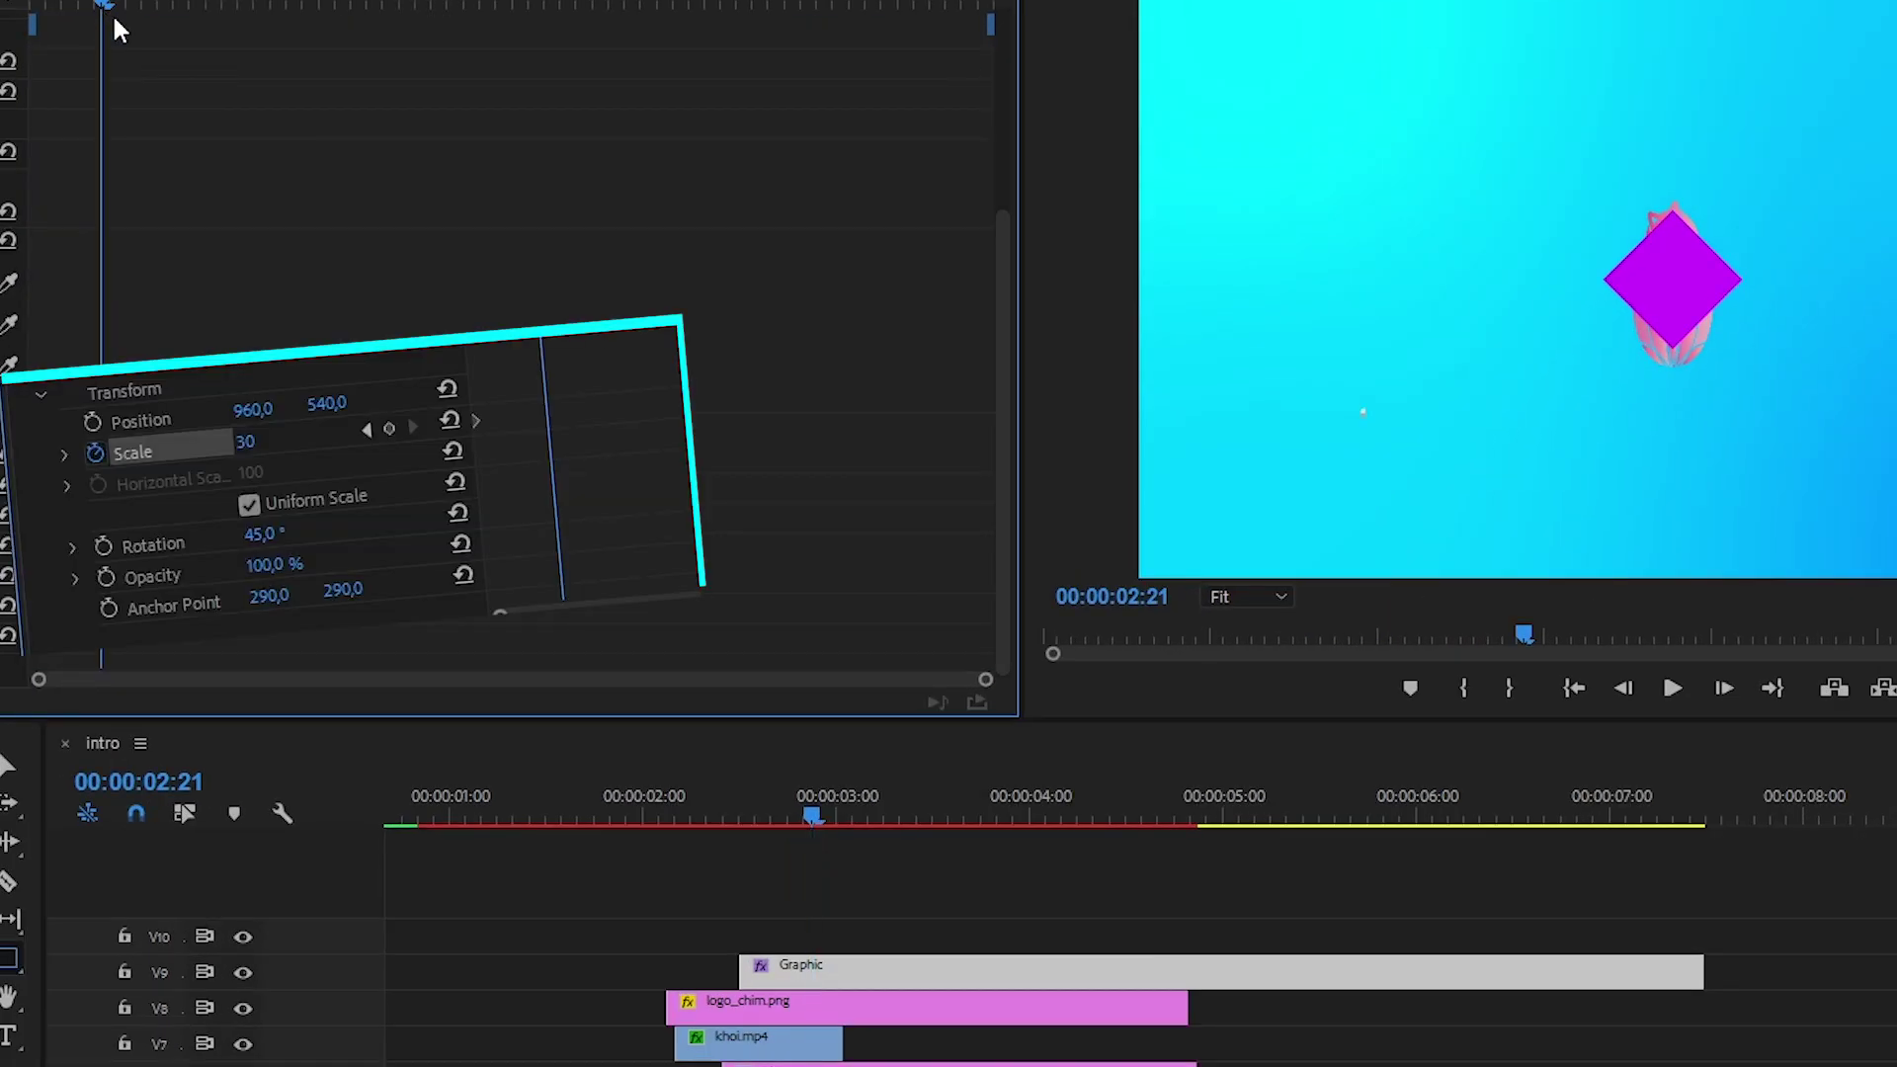
left_click_drag(259, 441, 610, 441)
left_click(261, 438)
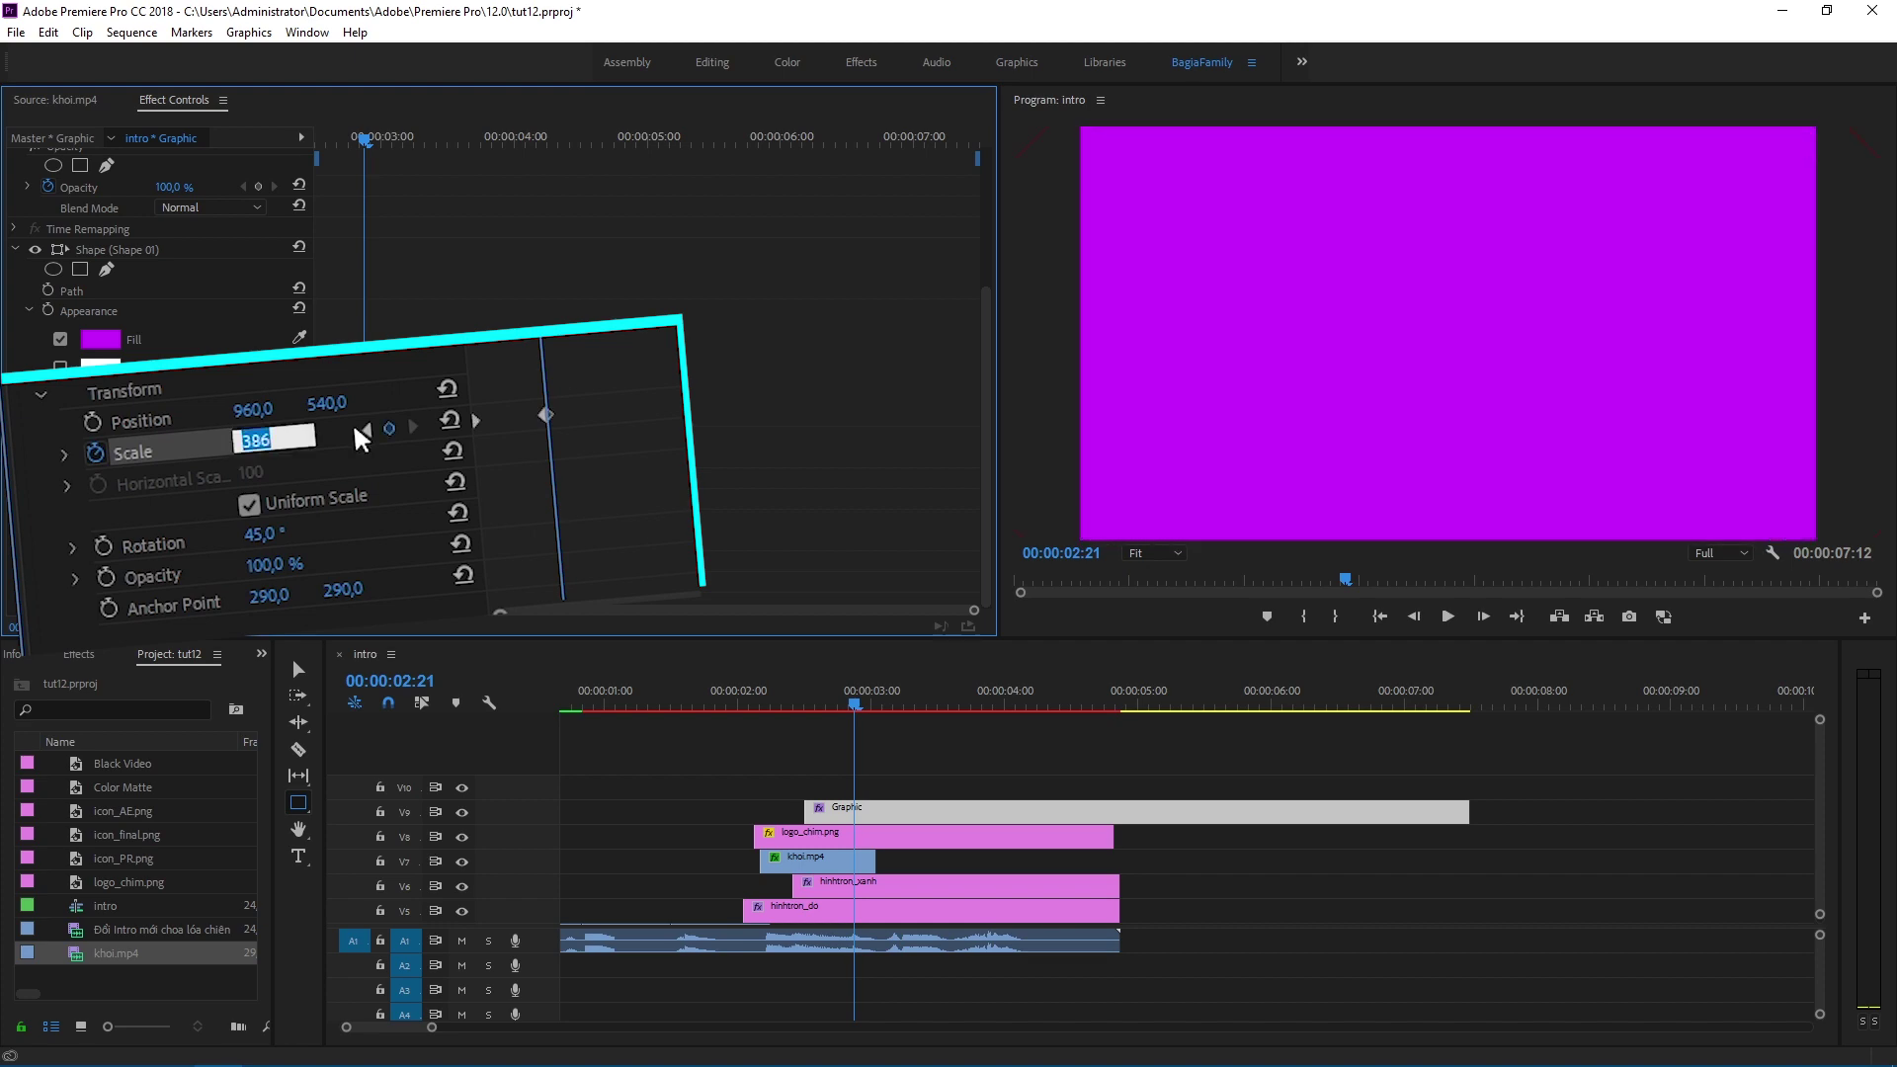
type("350")
key("Return")
Step: Rename the diamond's graphic clip hinhthoi_hong
right_click(921, 813)
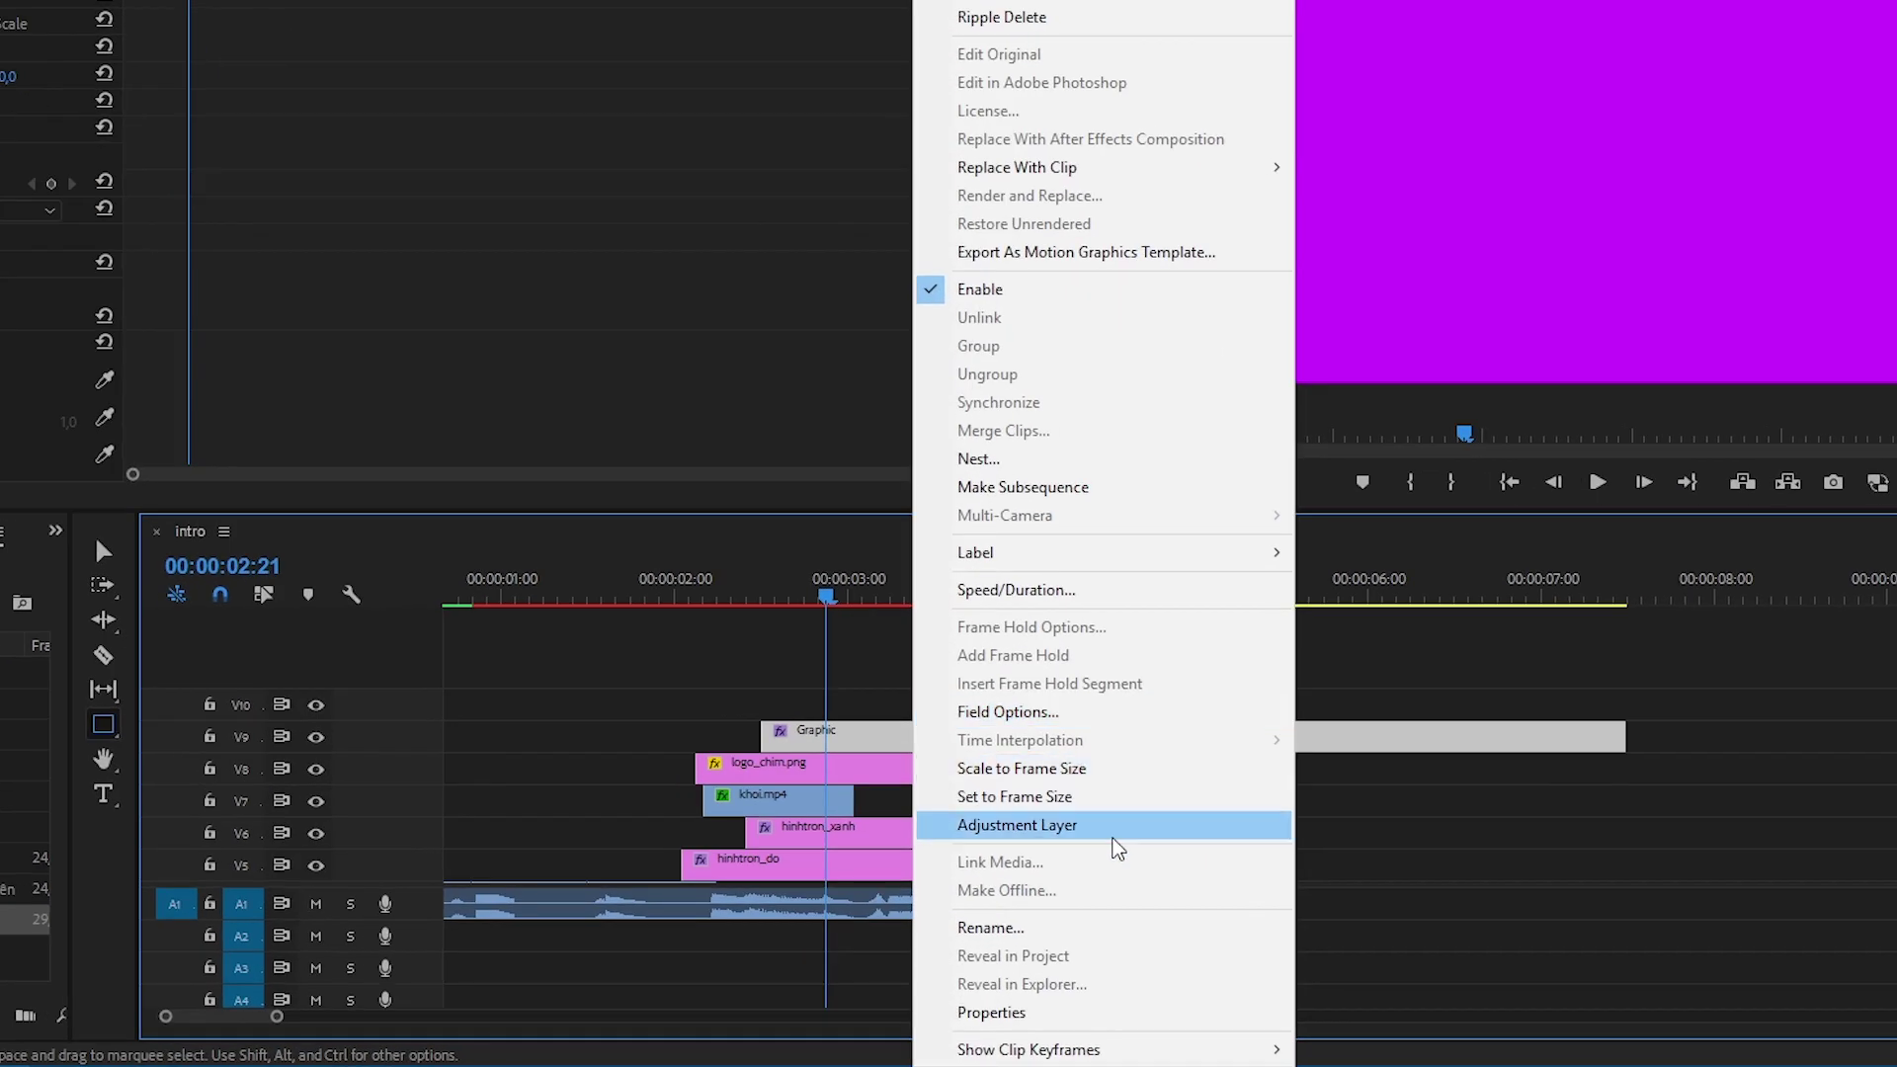
left_click(1067, 958)
type("hinhth")
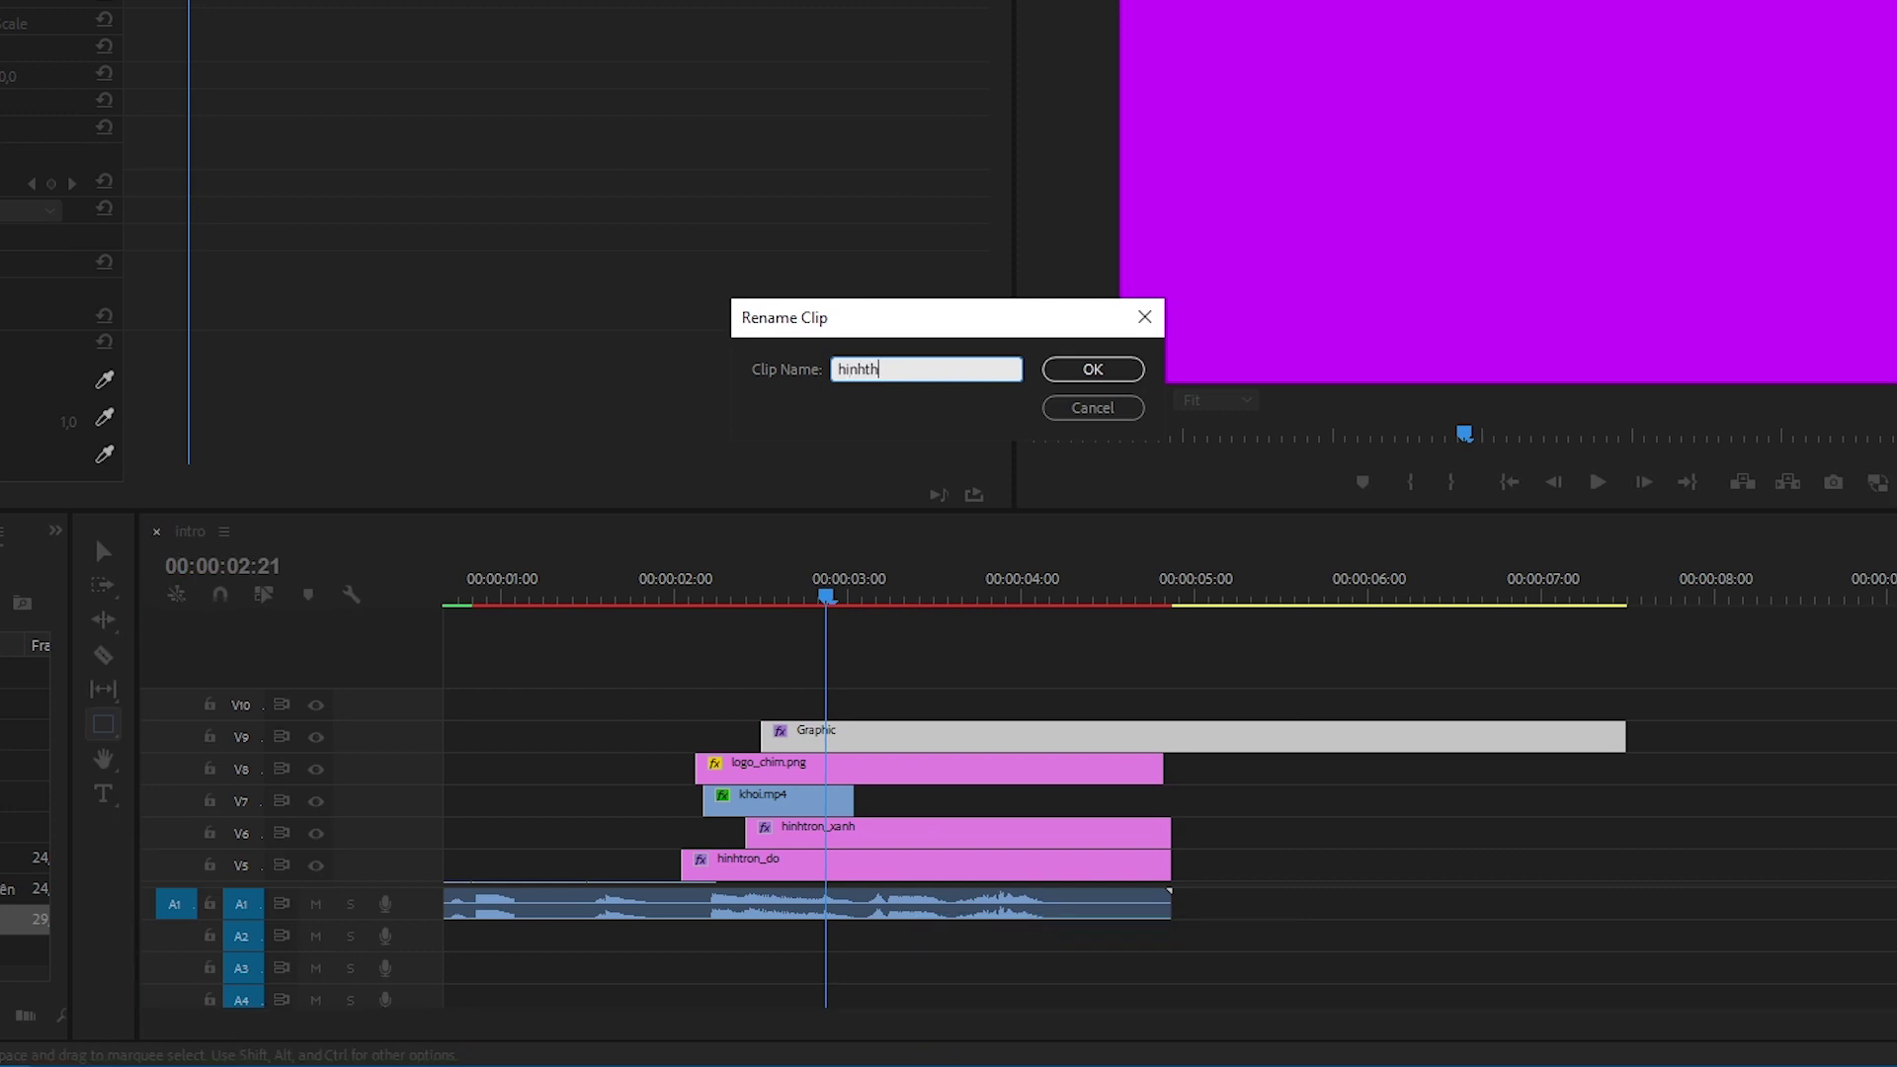
type("oi_hong")
key("Return")
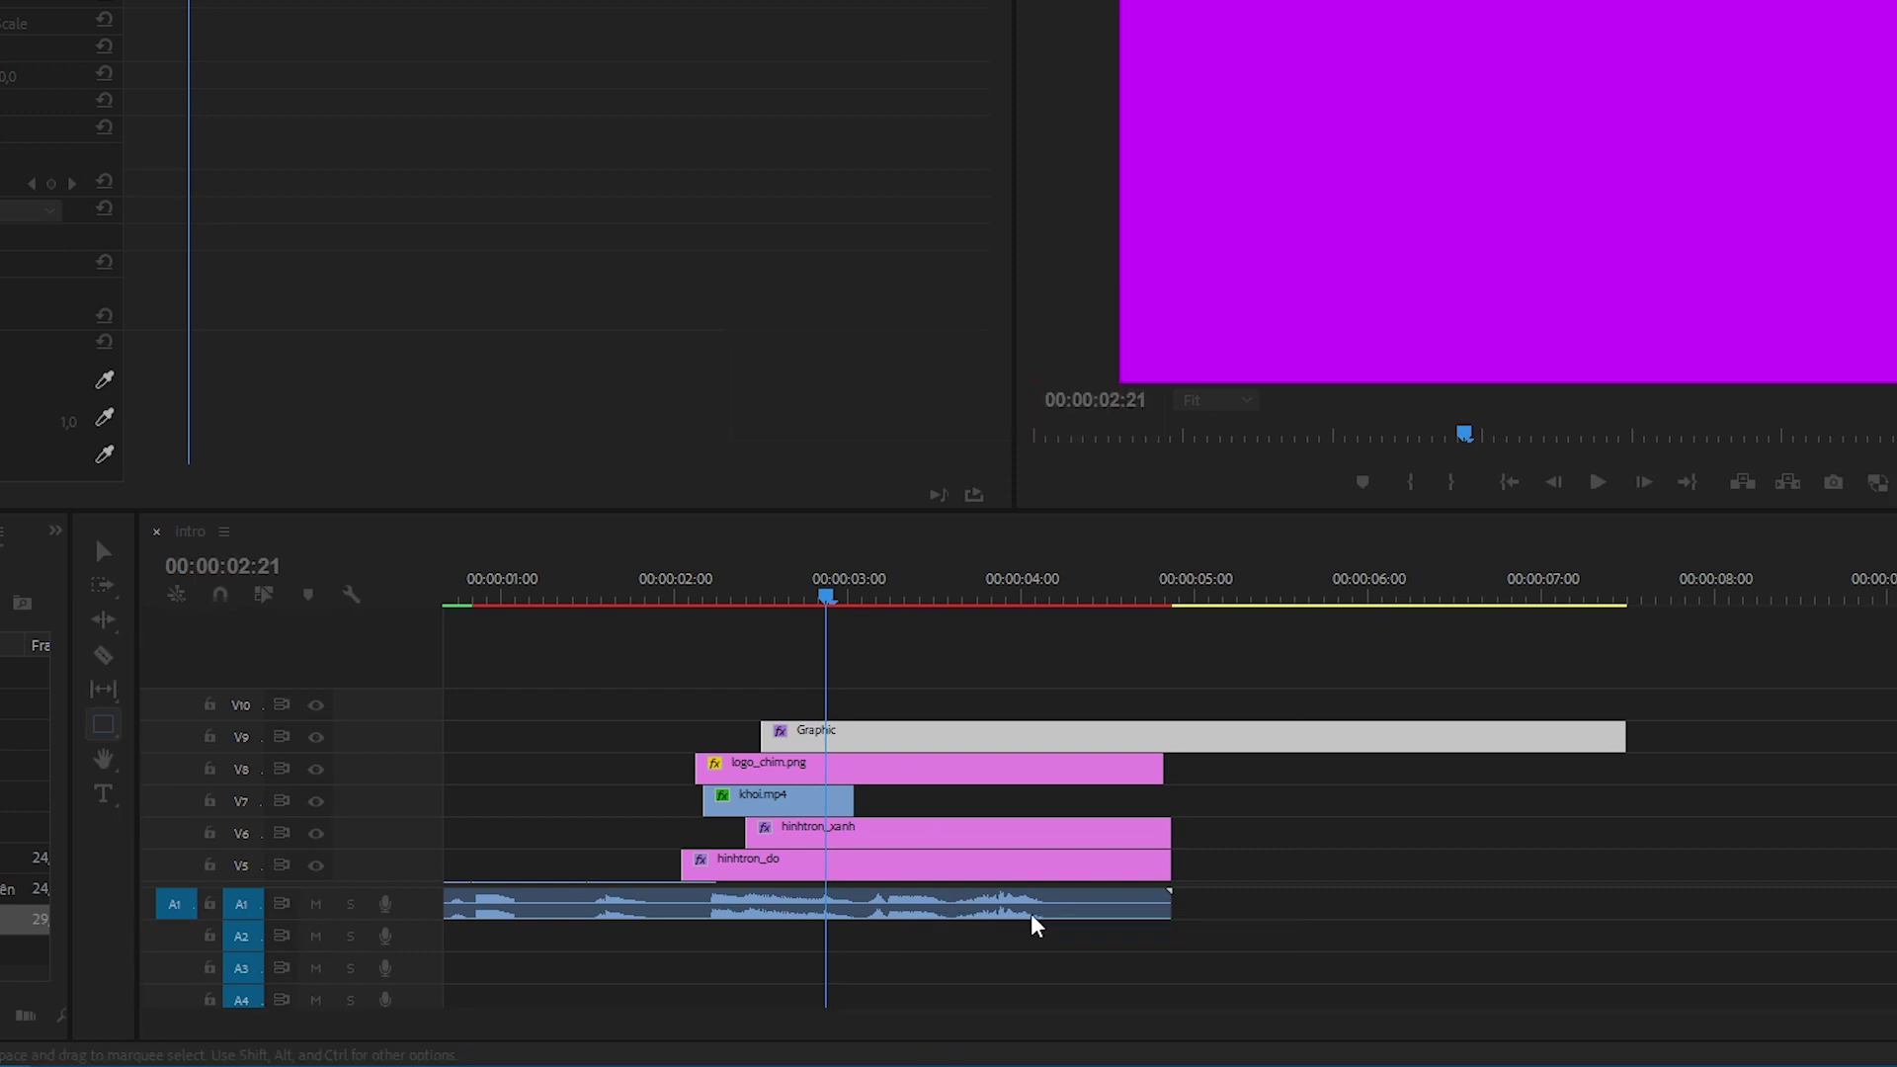
Step: Trim hinhthoi_hong to end with the circle clips and move logo_chim.png and khoi.mp4 above it to V11 and V10
left_click_drag(1467, 812, 1116, 814)
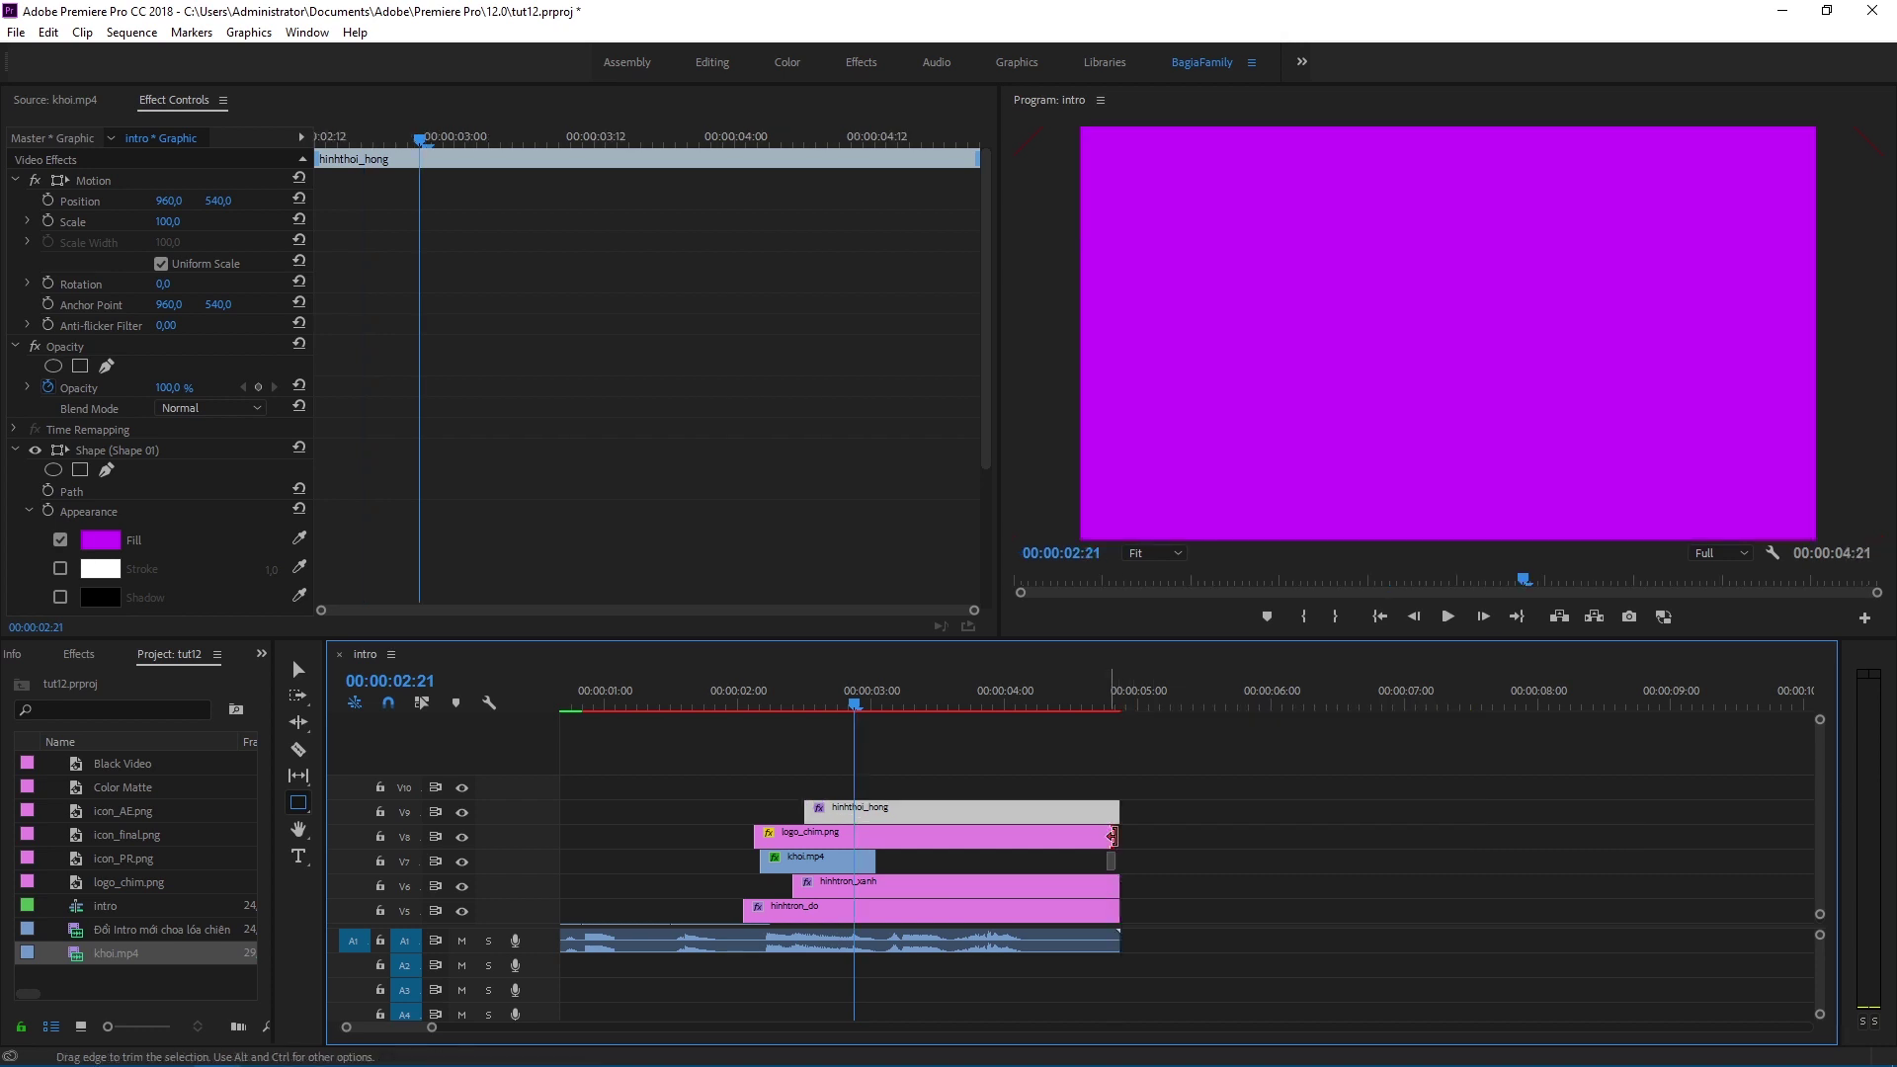
left_click_drag(915, 868, 769, 709)
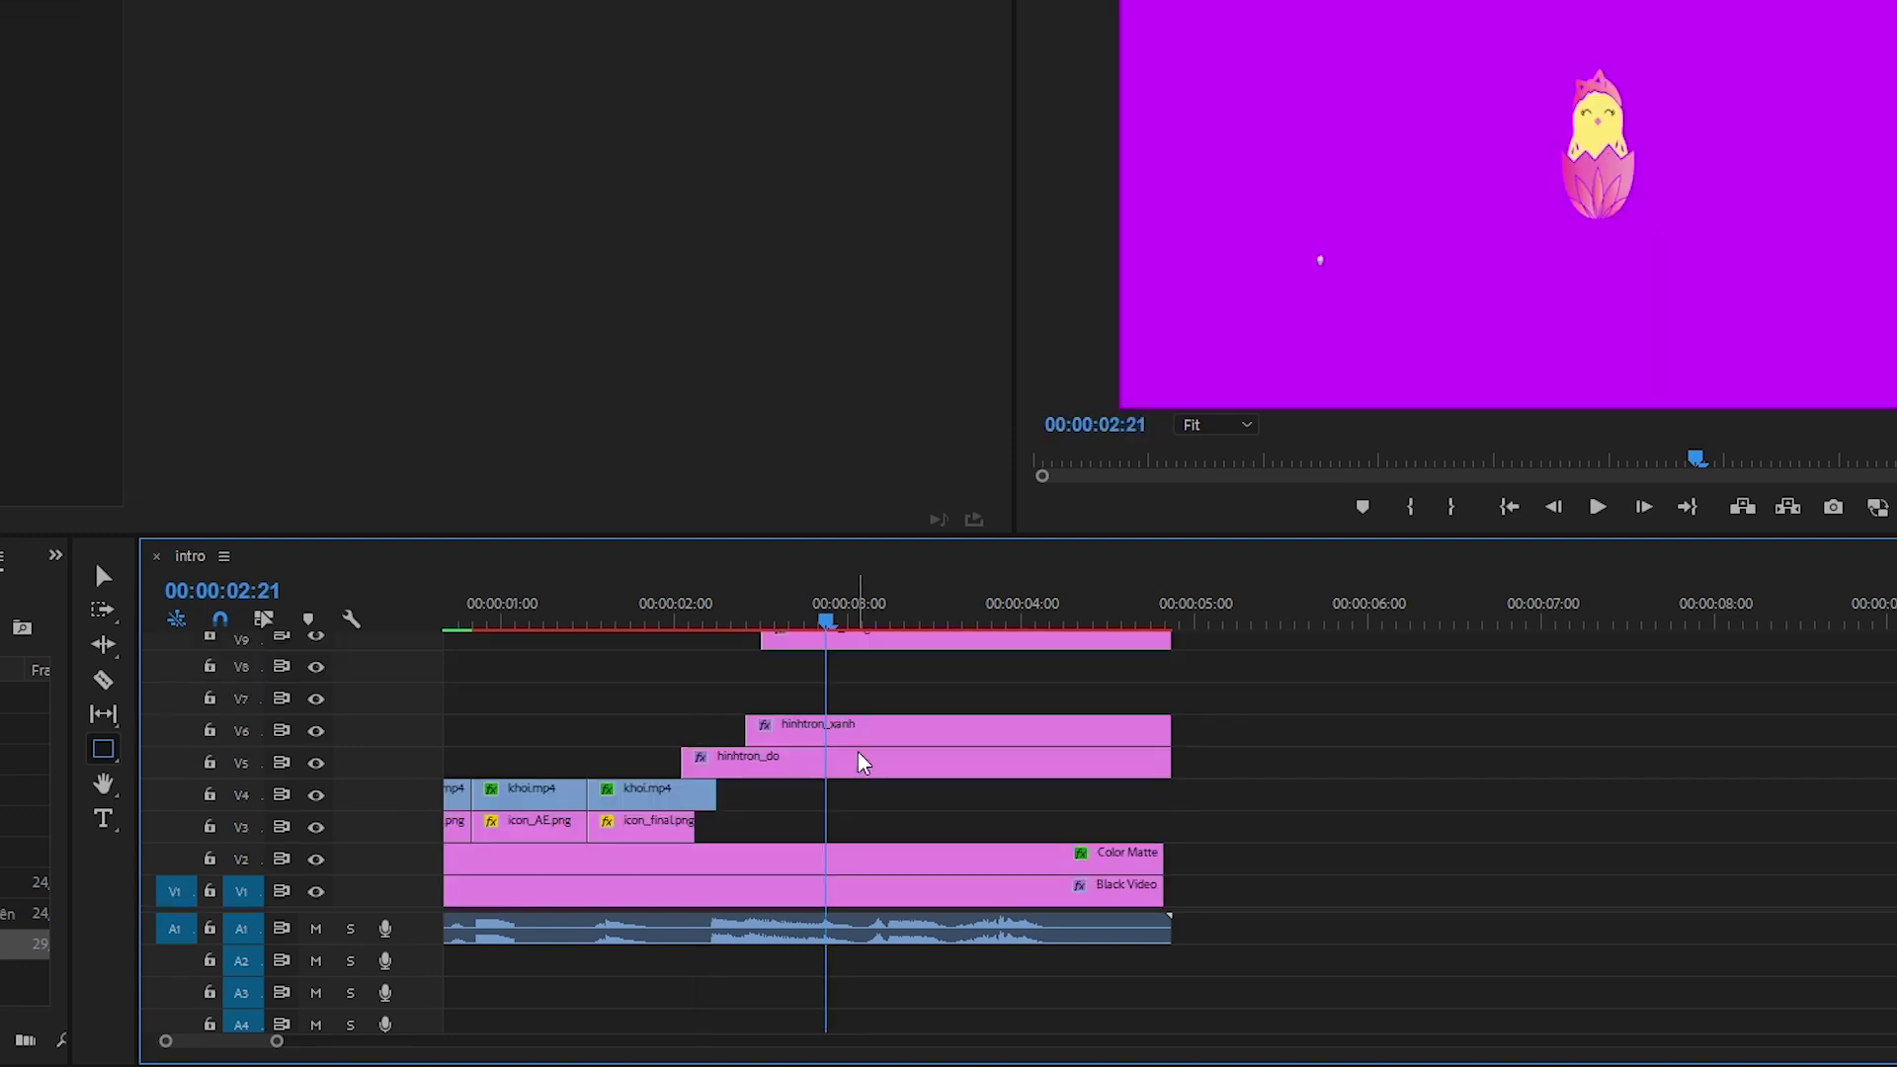
scroll(862, 761, "up", 2)
Step: Set the first Scale keyframe of hinhthoi_hong at 00:00:02:12 to 25 and change its fill to magenta FF00C6
left_click_drag(826, 622, 761, 626)
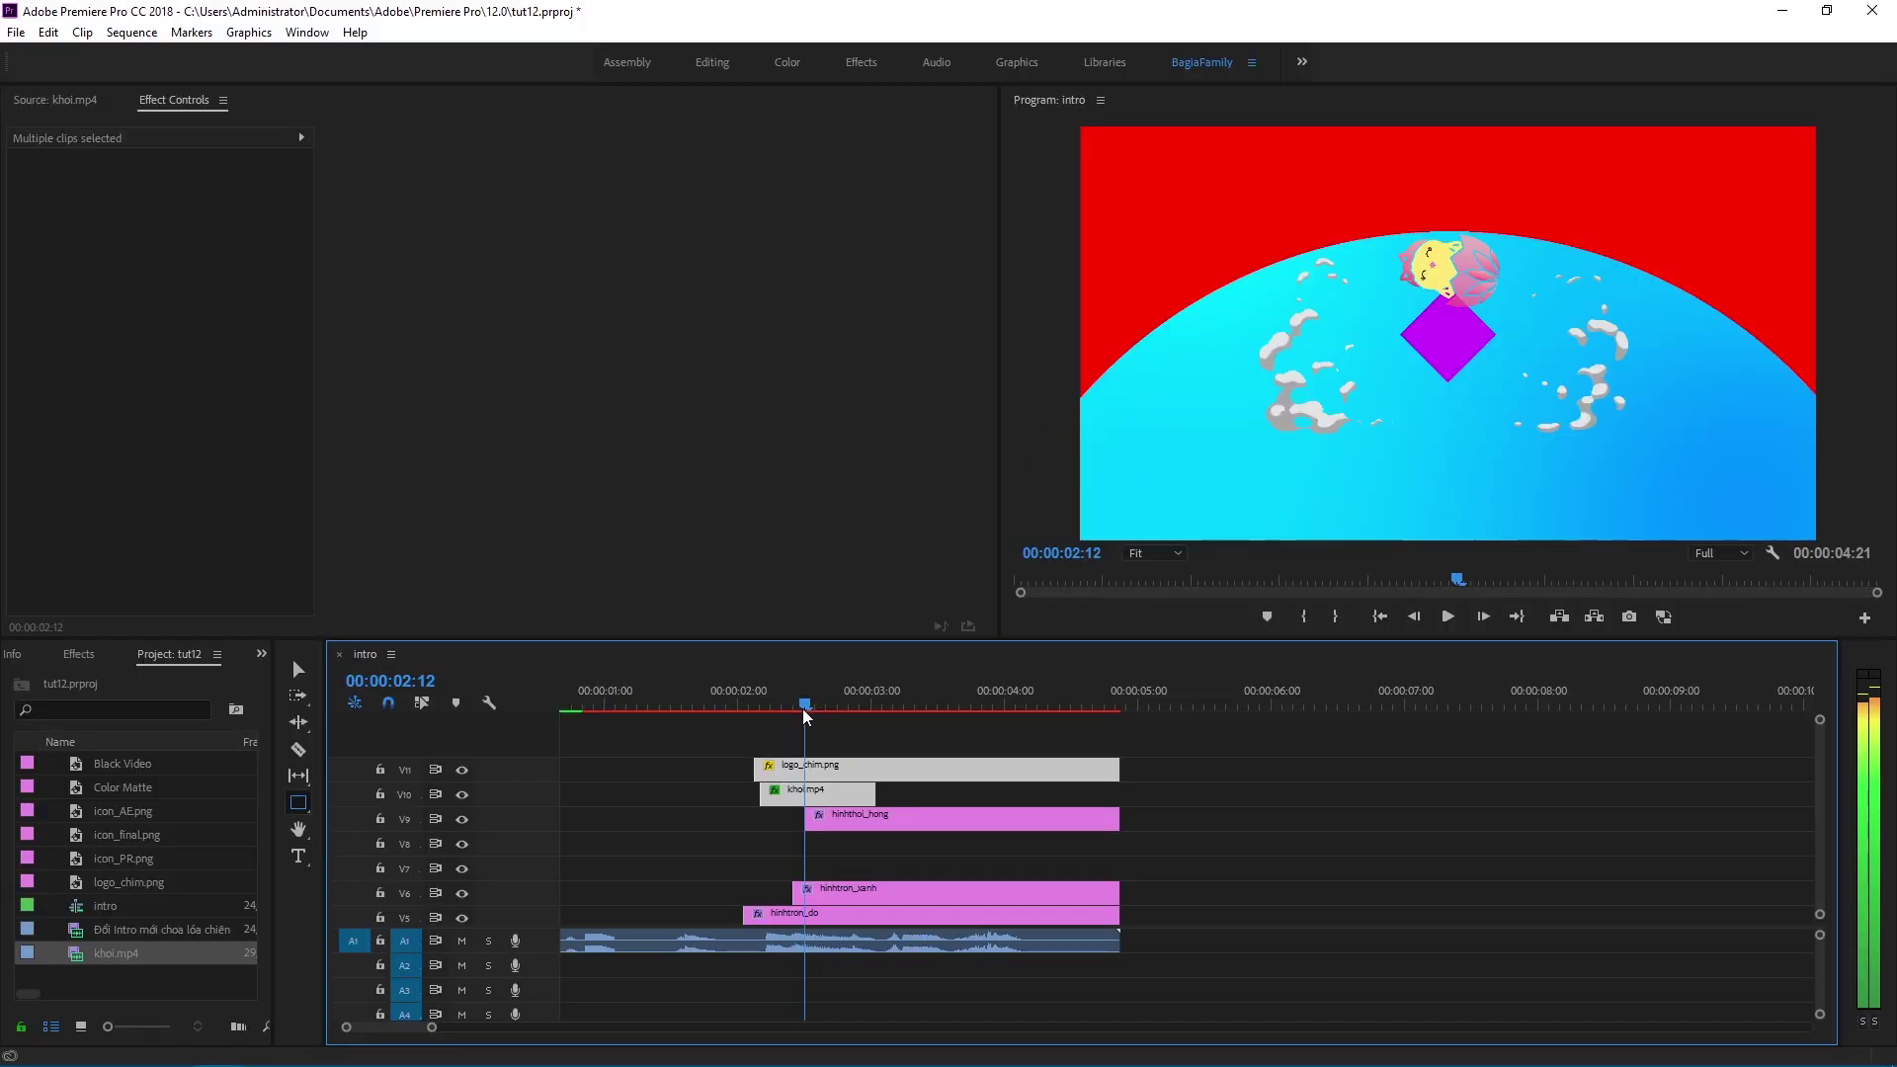
left_click(843, 819)
scroll(115, 553, "down", 3)
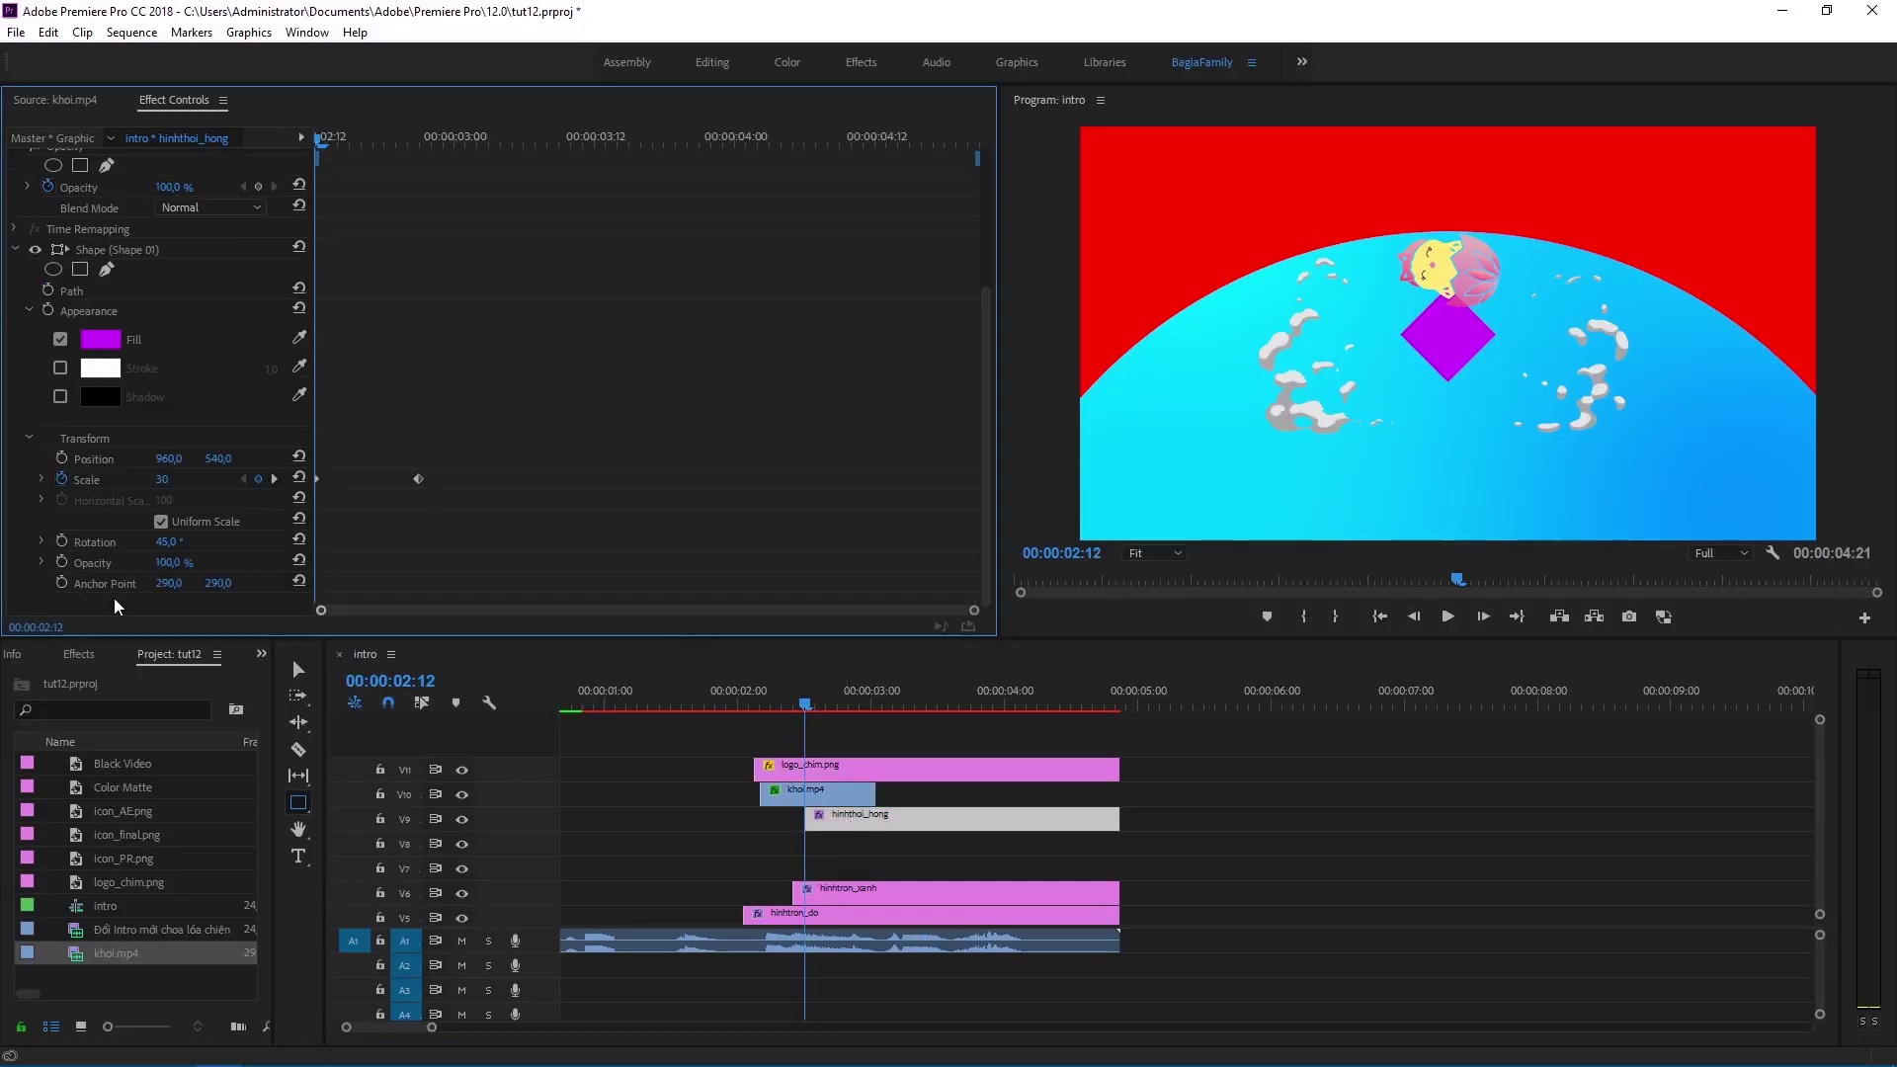
left_click(176, 479)
type("25")
key("Return")
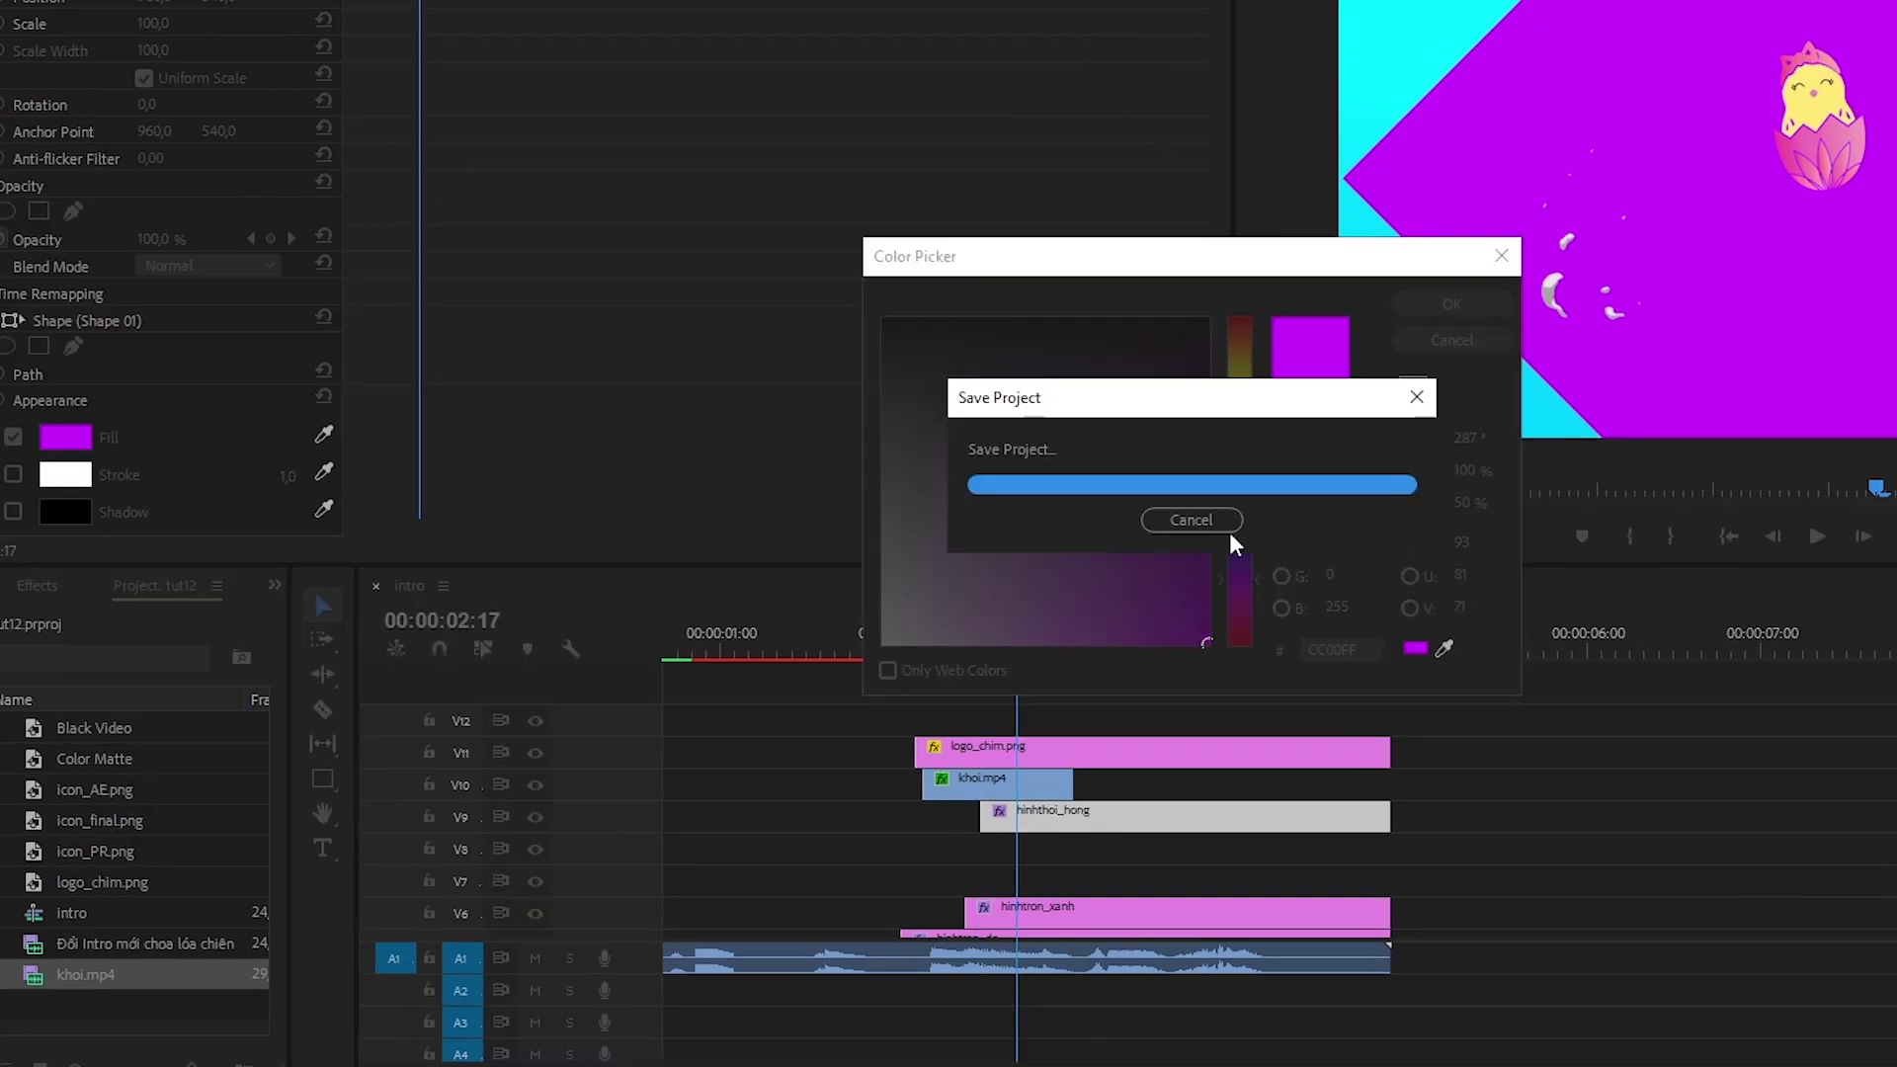
left_click_drag(1231, 584, 1231, 602)
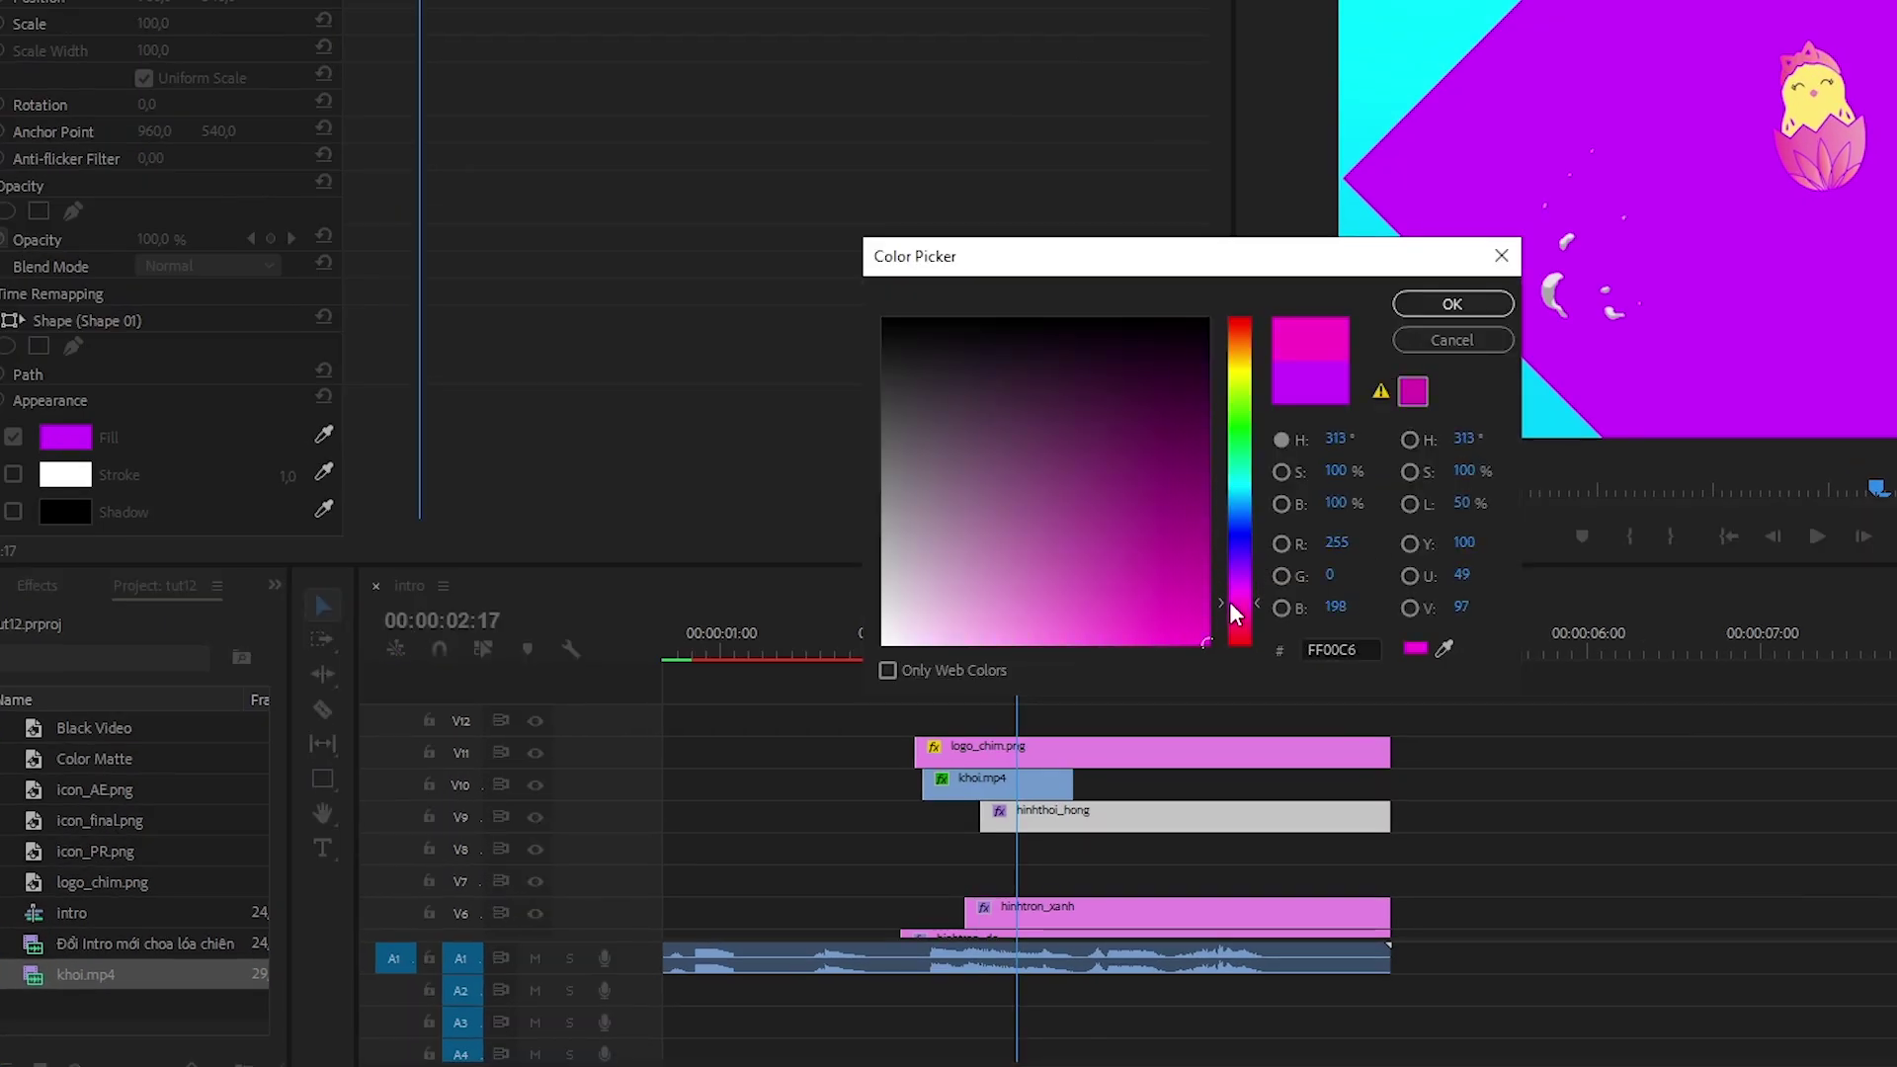
left_click(1425, 302)
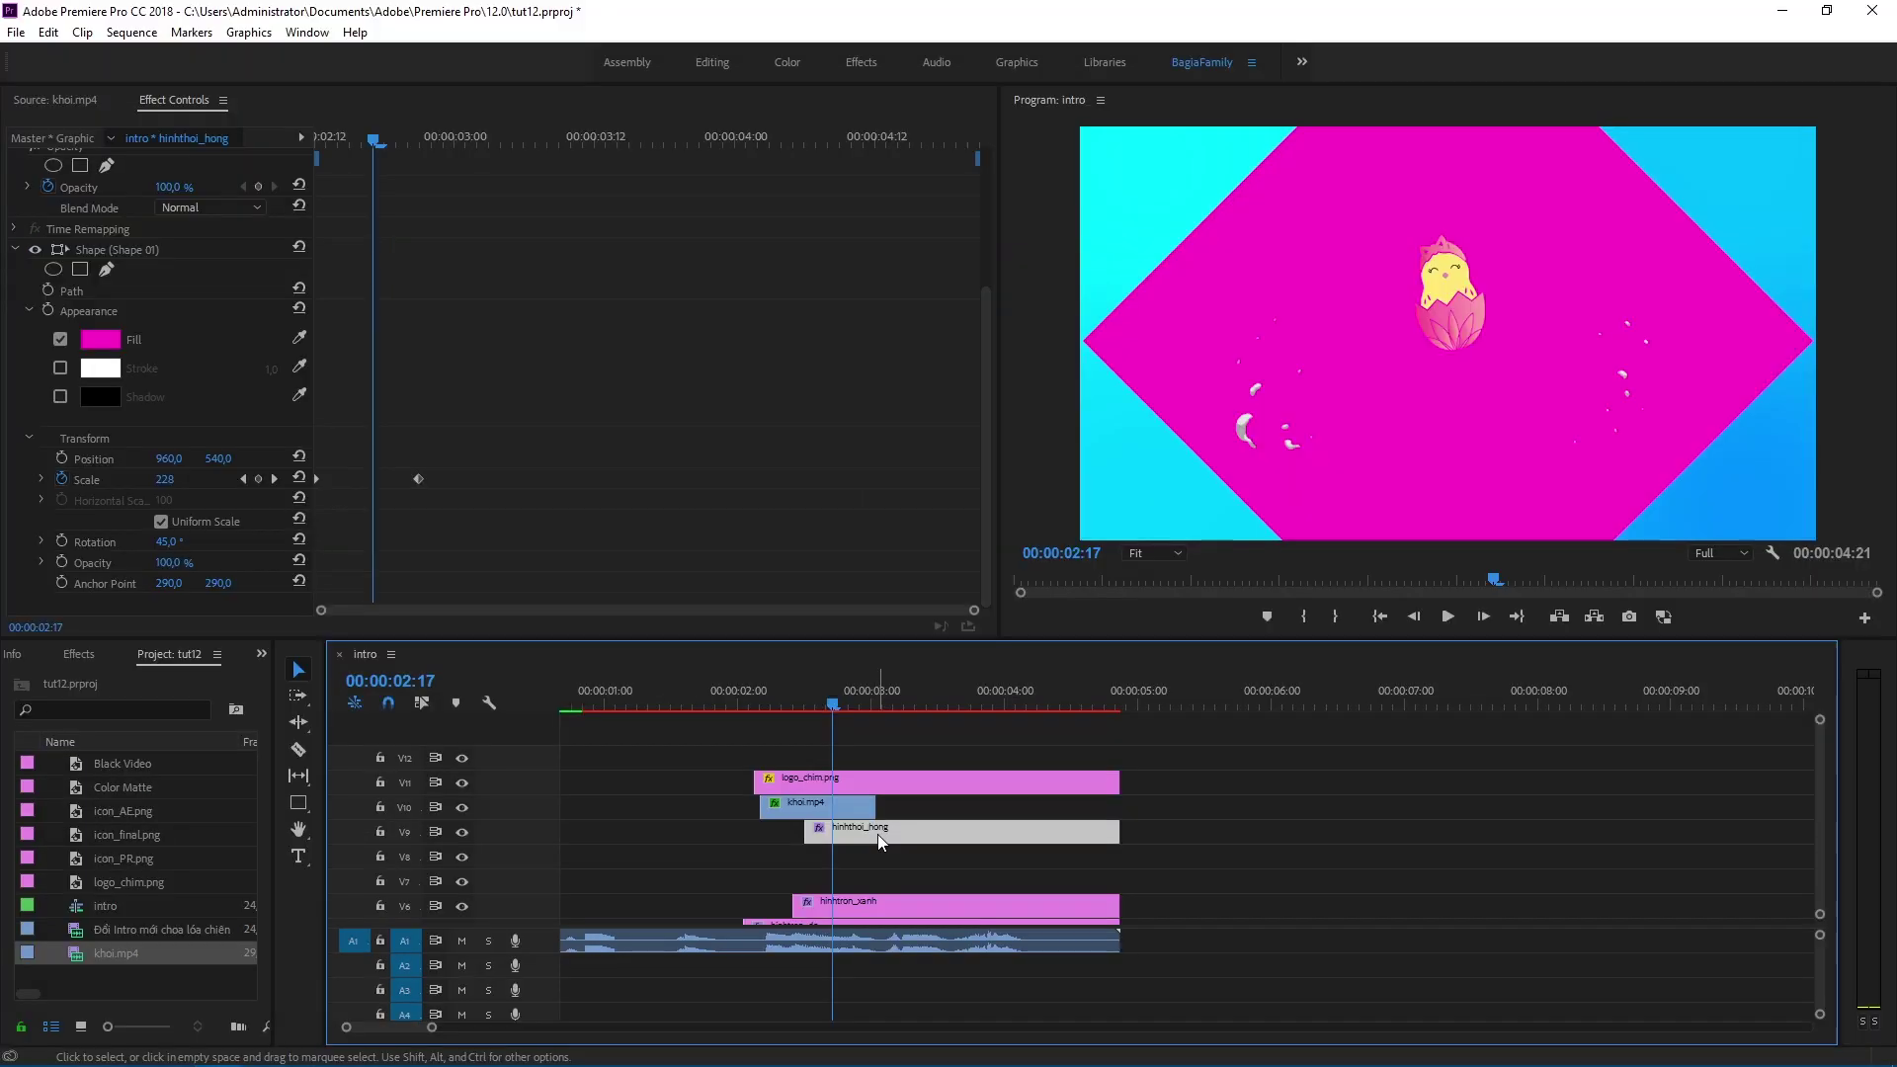
Step: Move hinhthoi_hong down to V7 and duplicate it onto V8
left_click_drag(1074, 819, 1090, 882)
left_click_drag(877, 874, 879, 861)
left_click(913, 851)
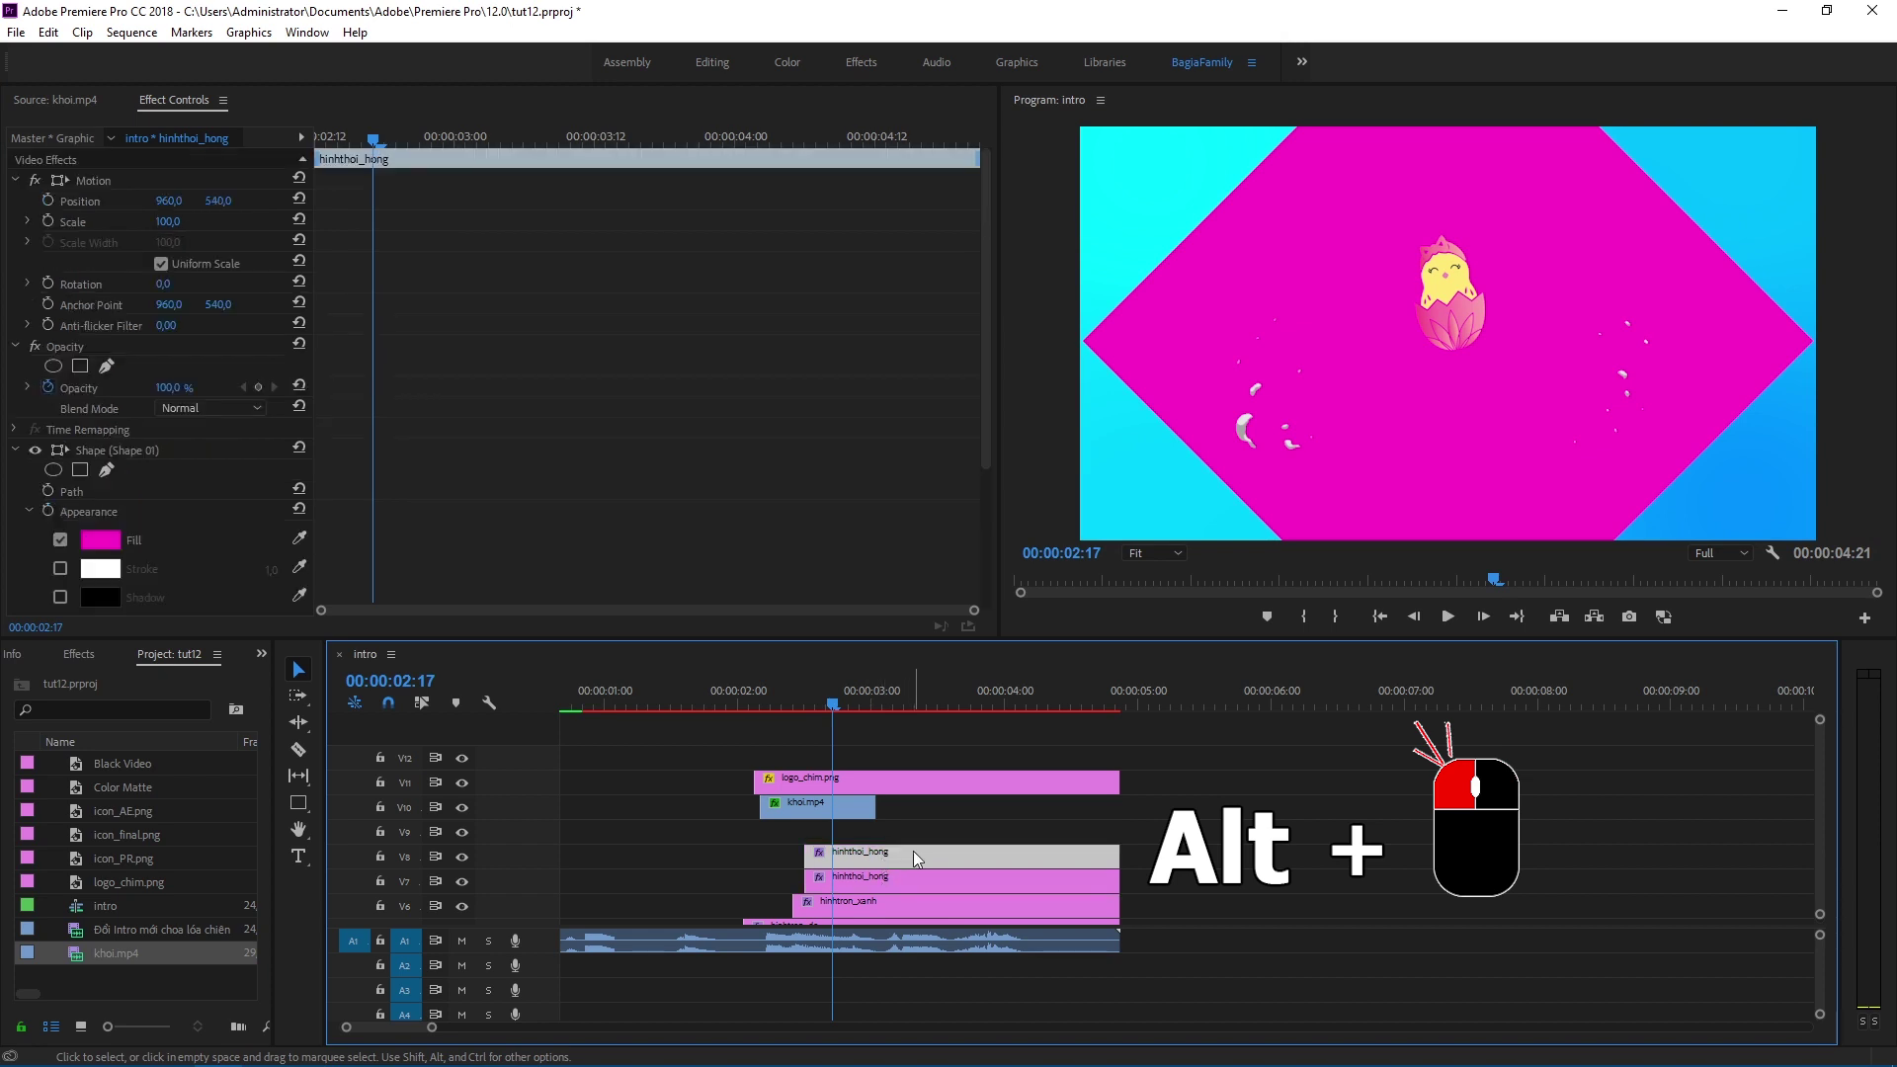
Step: Rename the duplicated diamond clip on V8 hinhthoi_tim
right_click(913, 851)
left_click(1027, 957)
left_click(918, 530)
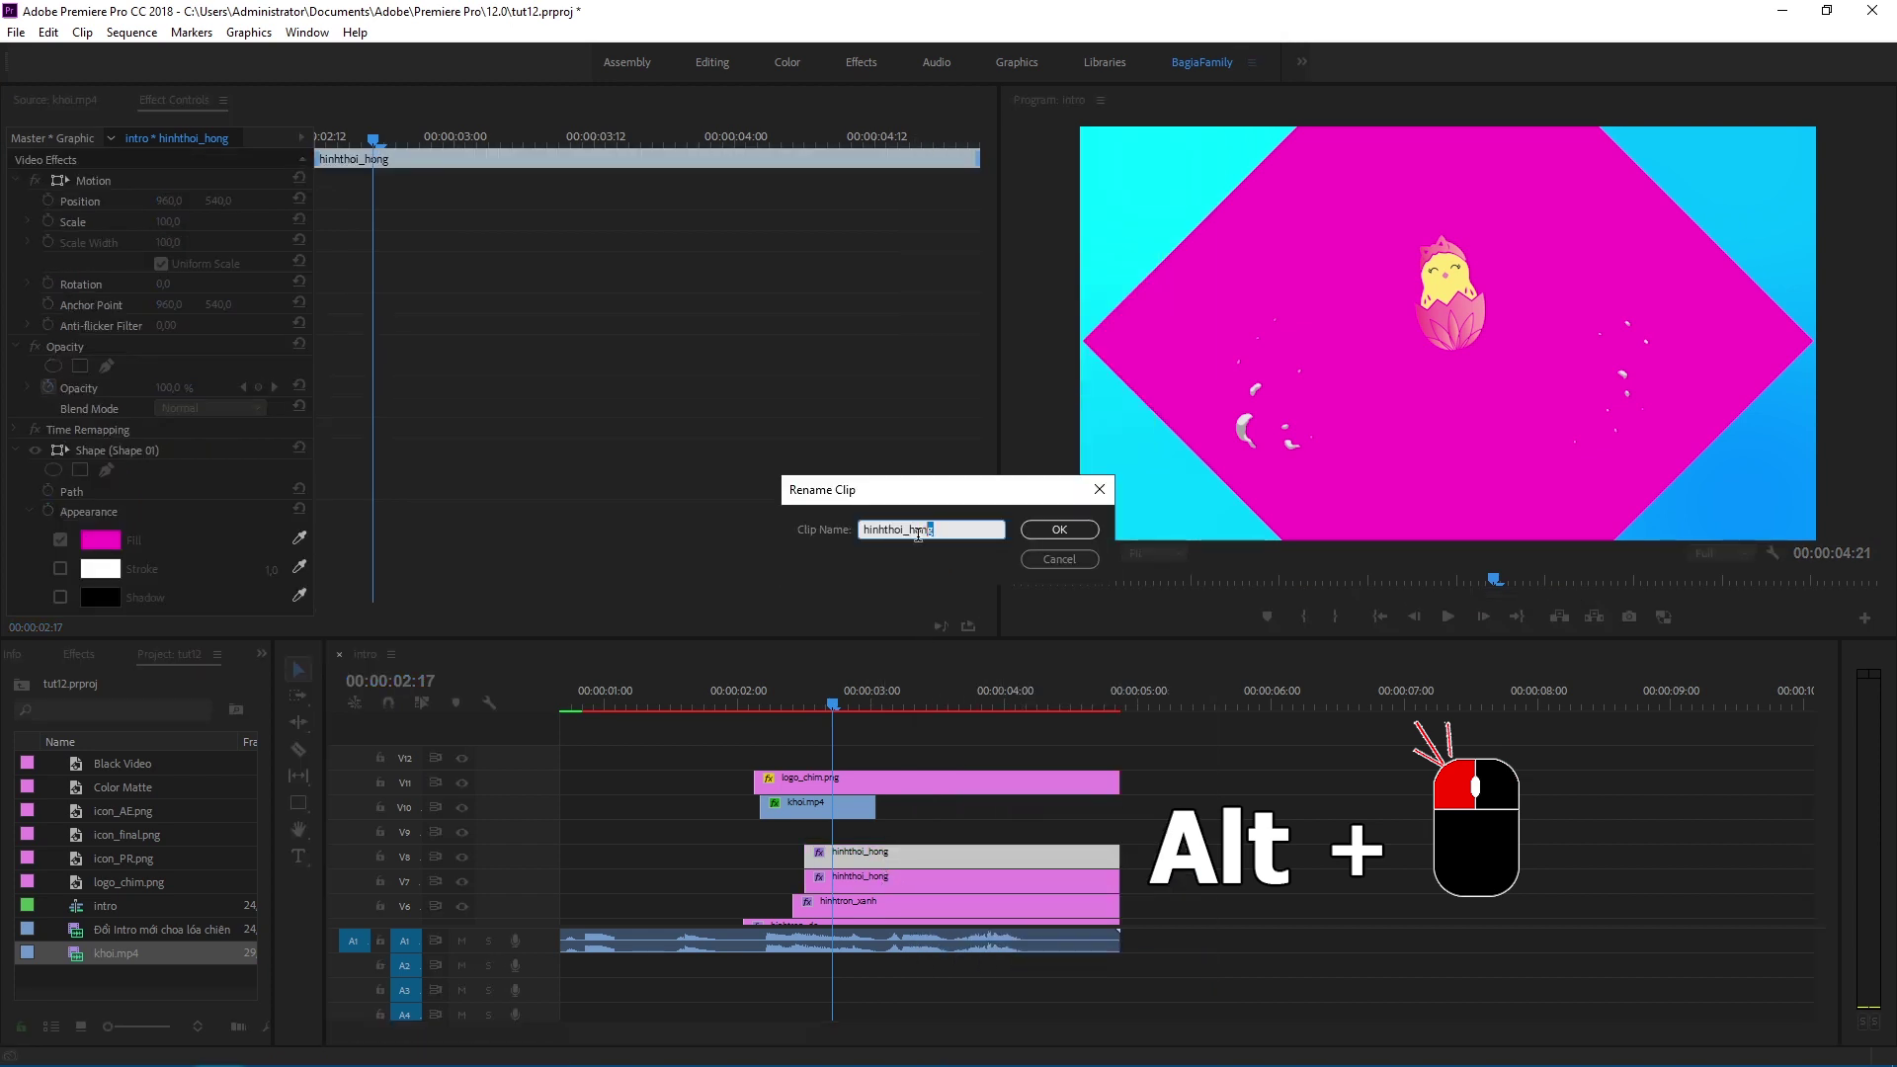
type("tim")
key("Return")
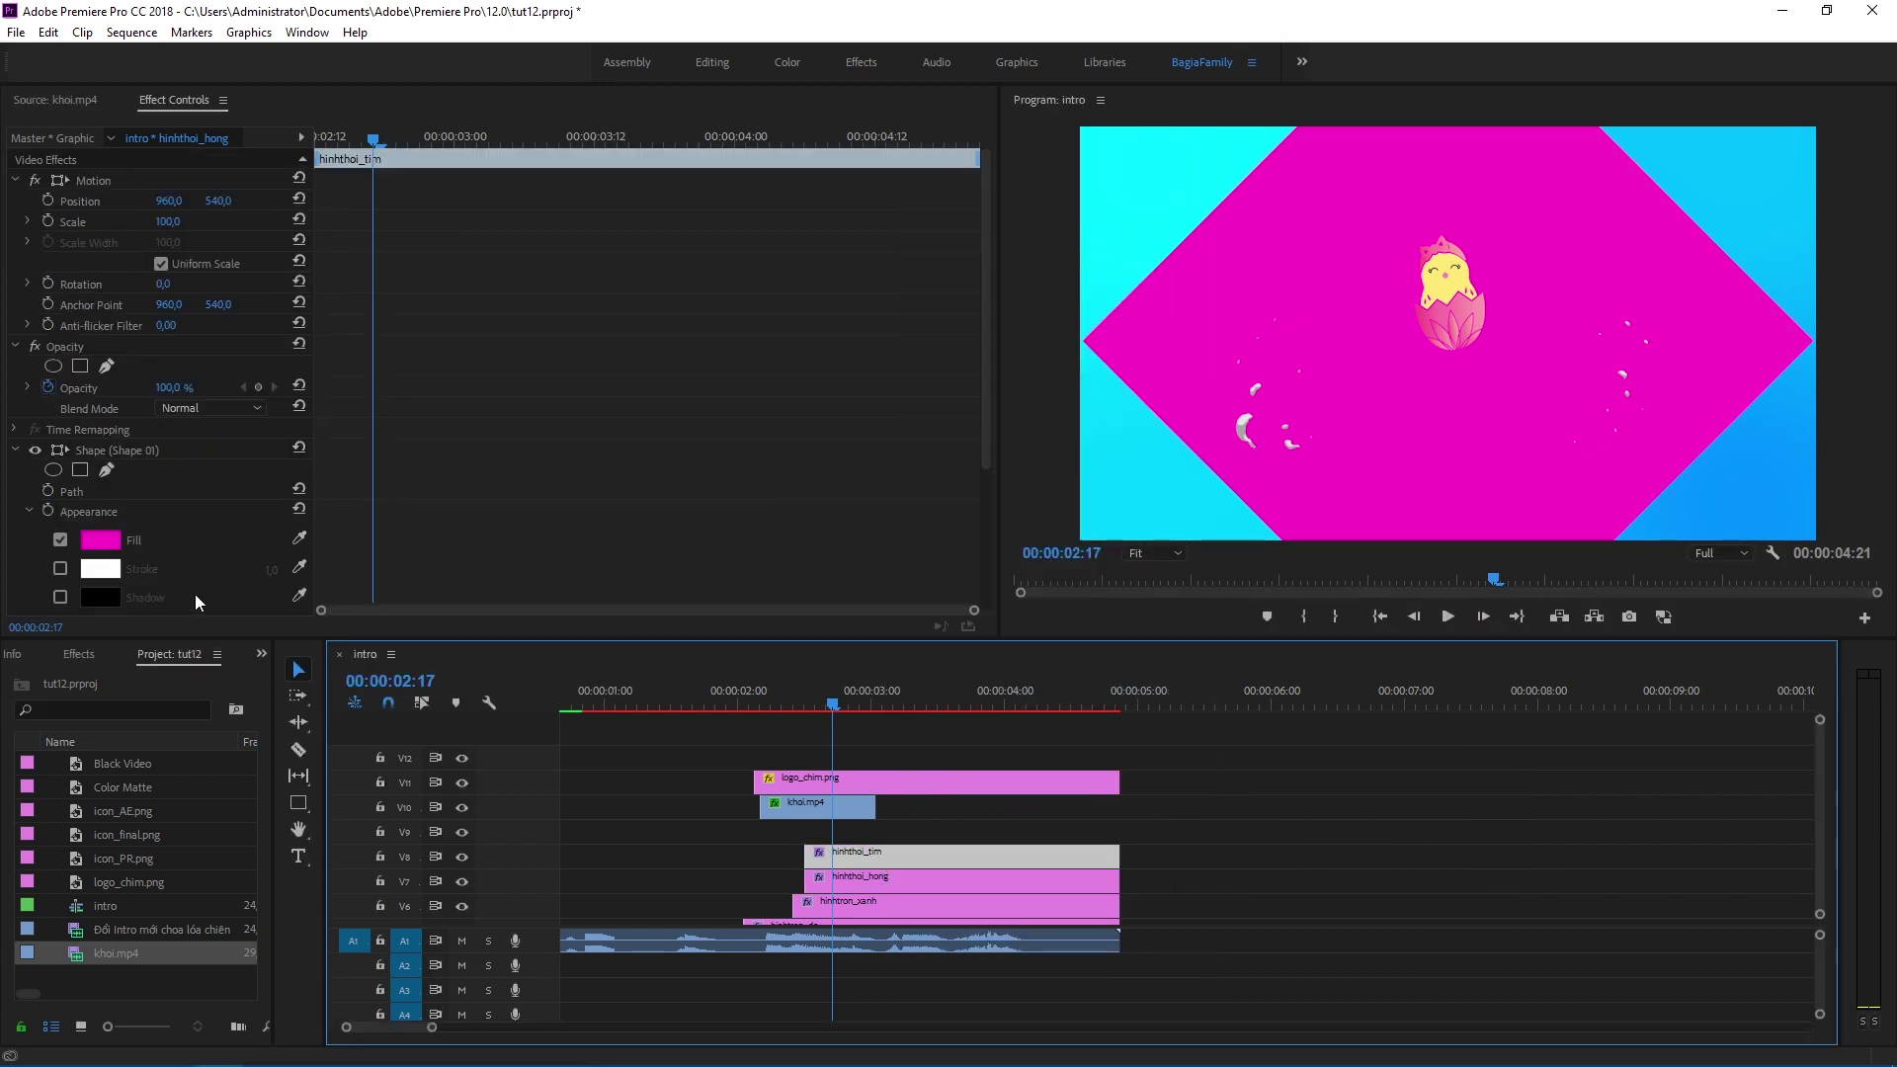
Step: Change the fill color of hinhthoi_tim to dark purple 51009C
left_click(101, 541)
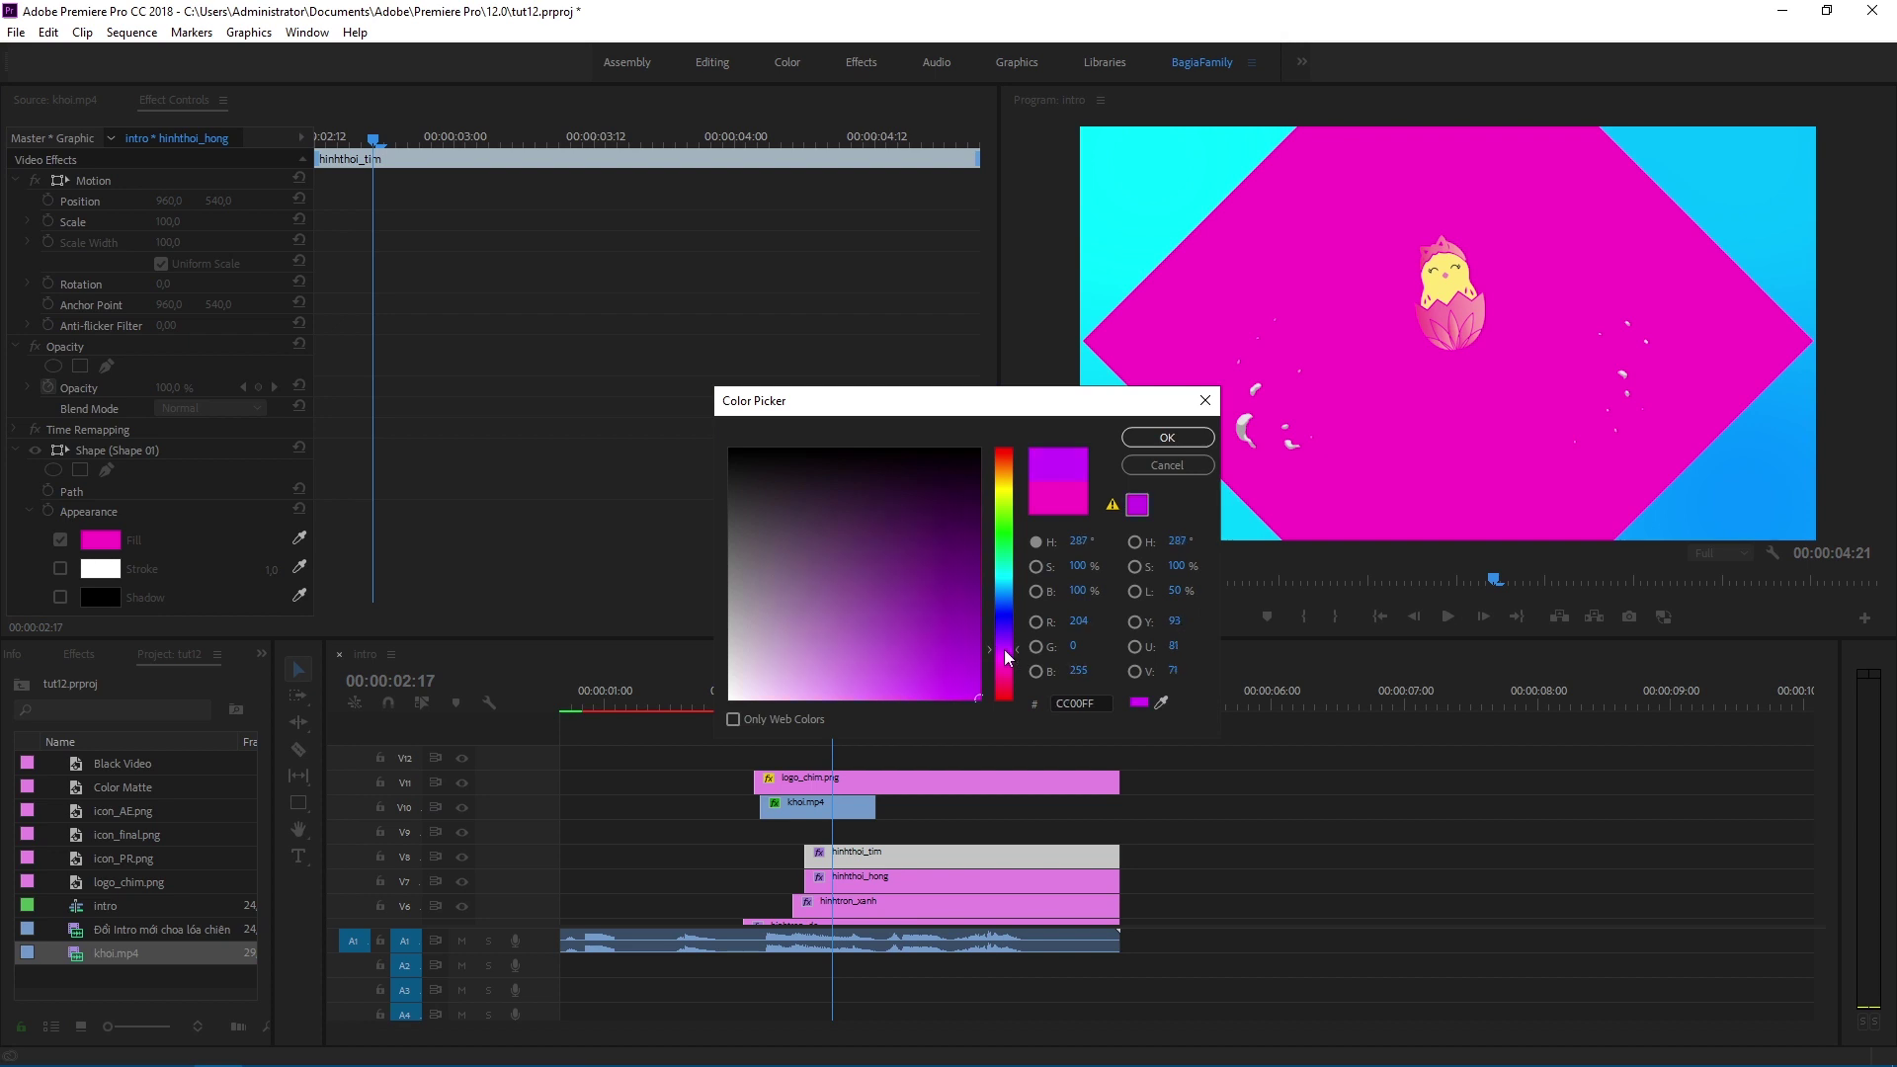
left_click_drag(1007, 657, 1008, 637)
left_click(960, 608)
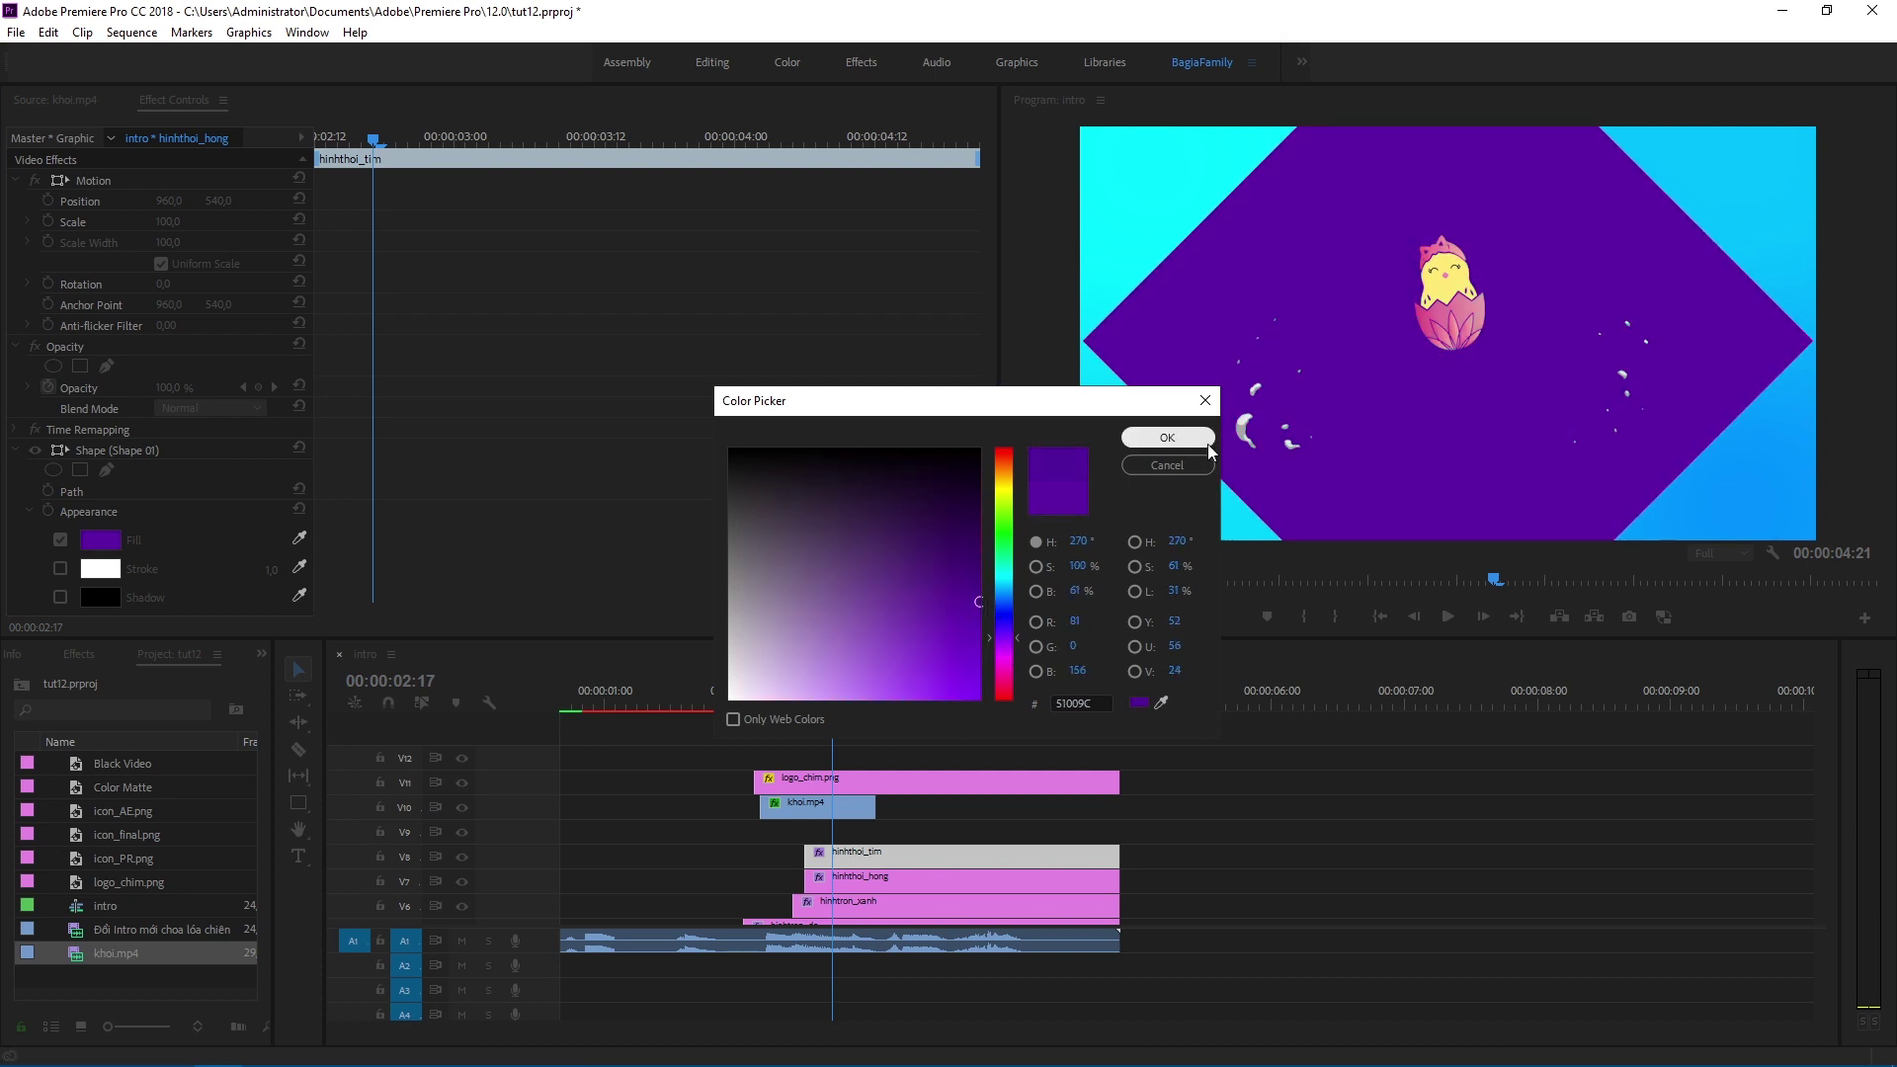
left_click(1167, 436)
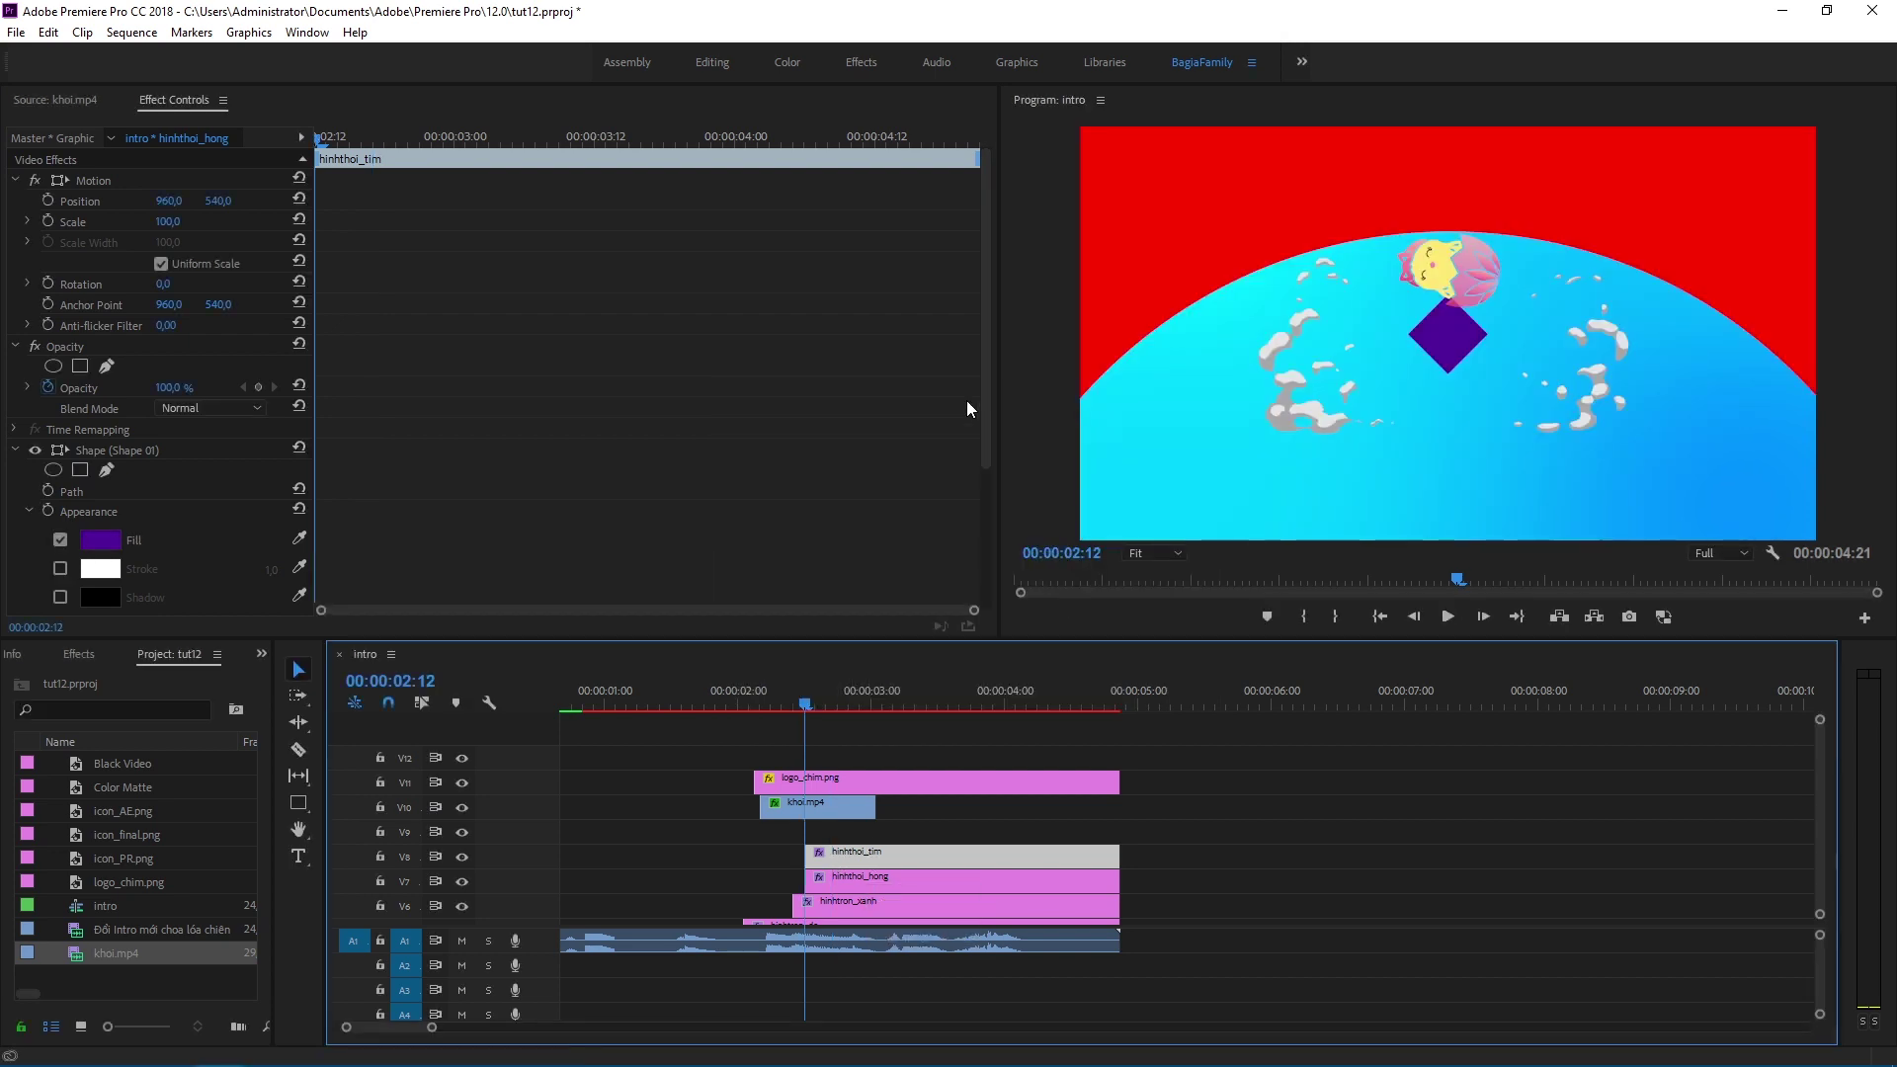
Step: Set the first Scale keyframe of hinhthoi_tim at 00:00:02:12 to 2 and check the enlarged preview
left_click_drag(985, 409, 988, 547)
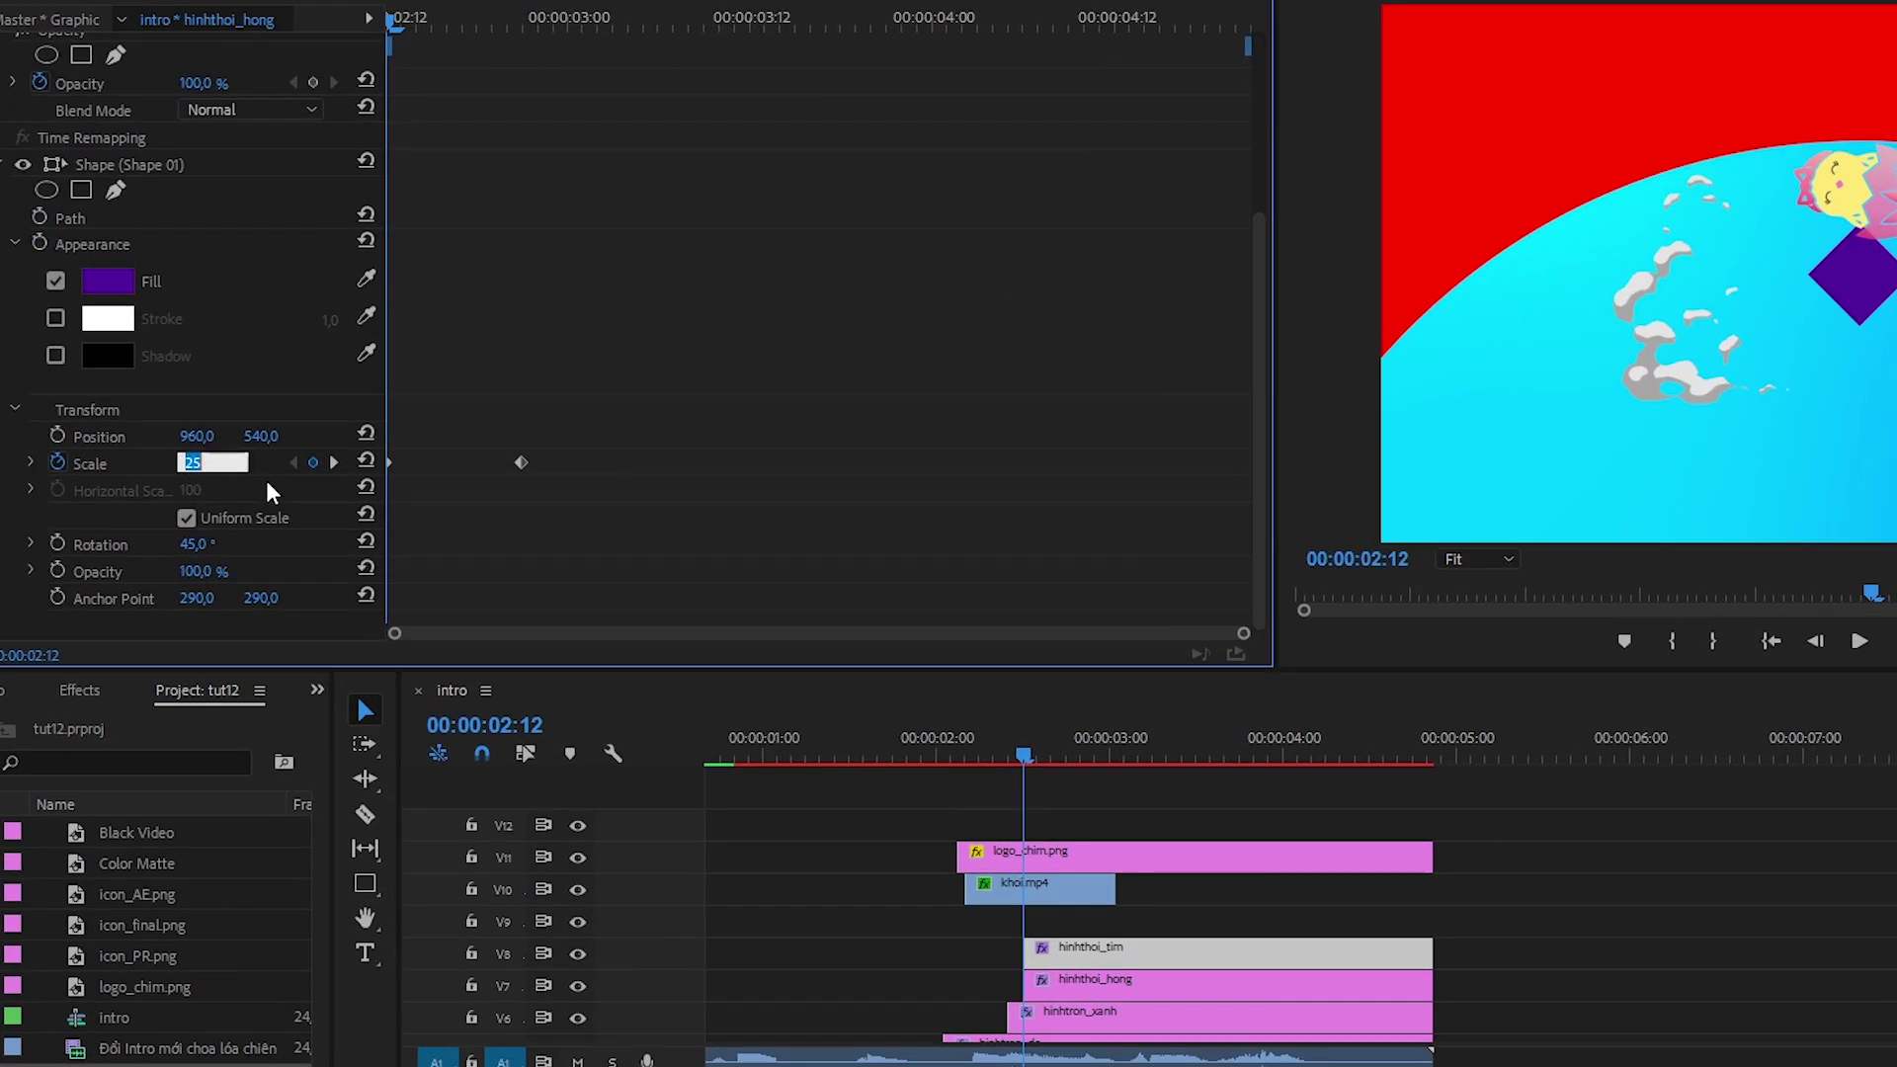
type("2")
key("Return")
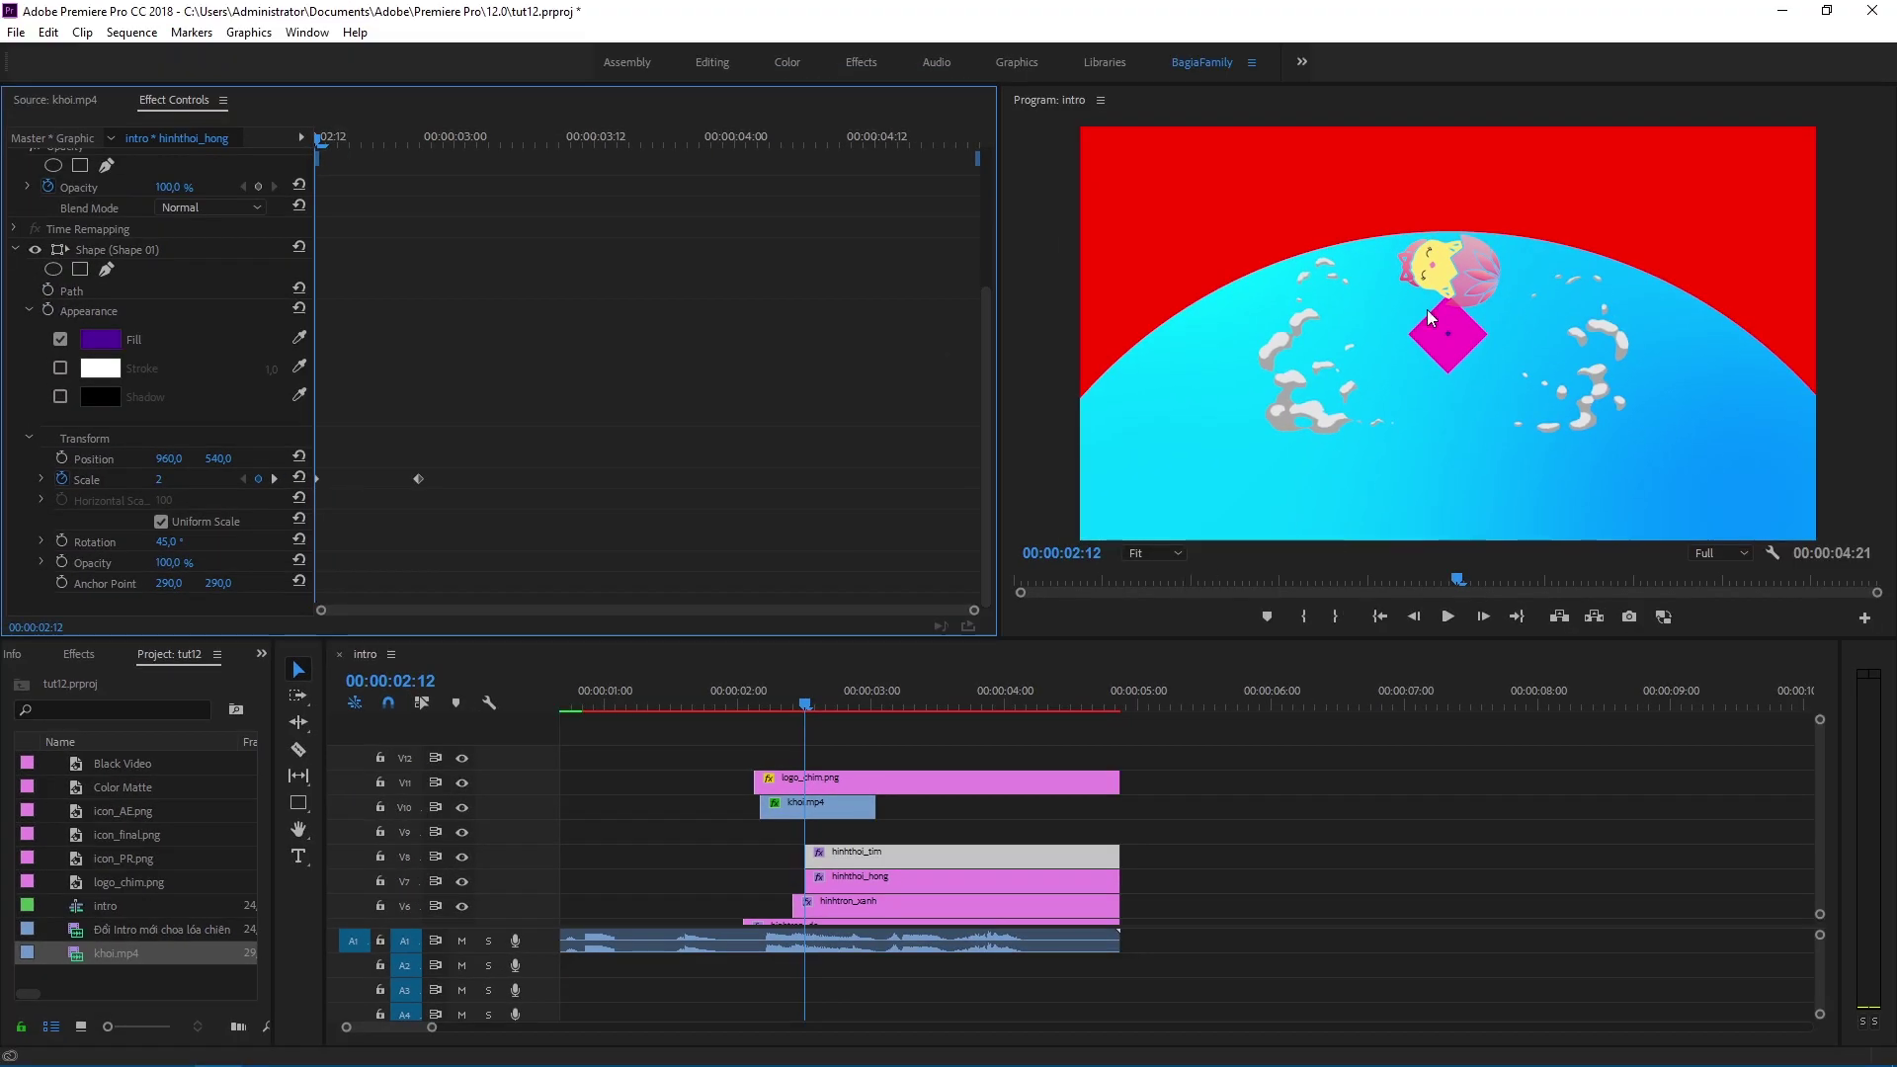
key("grave")
key("grave")
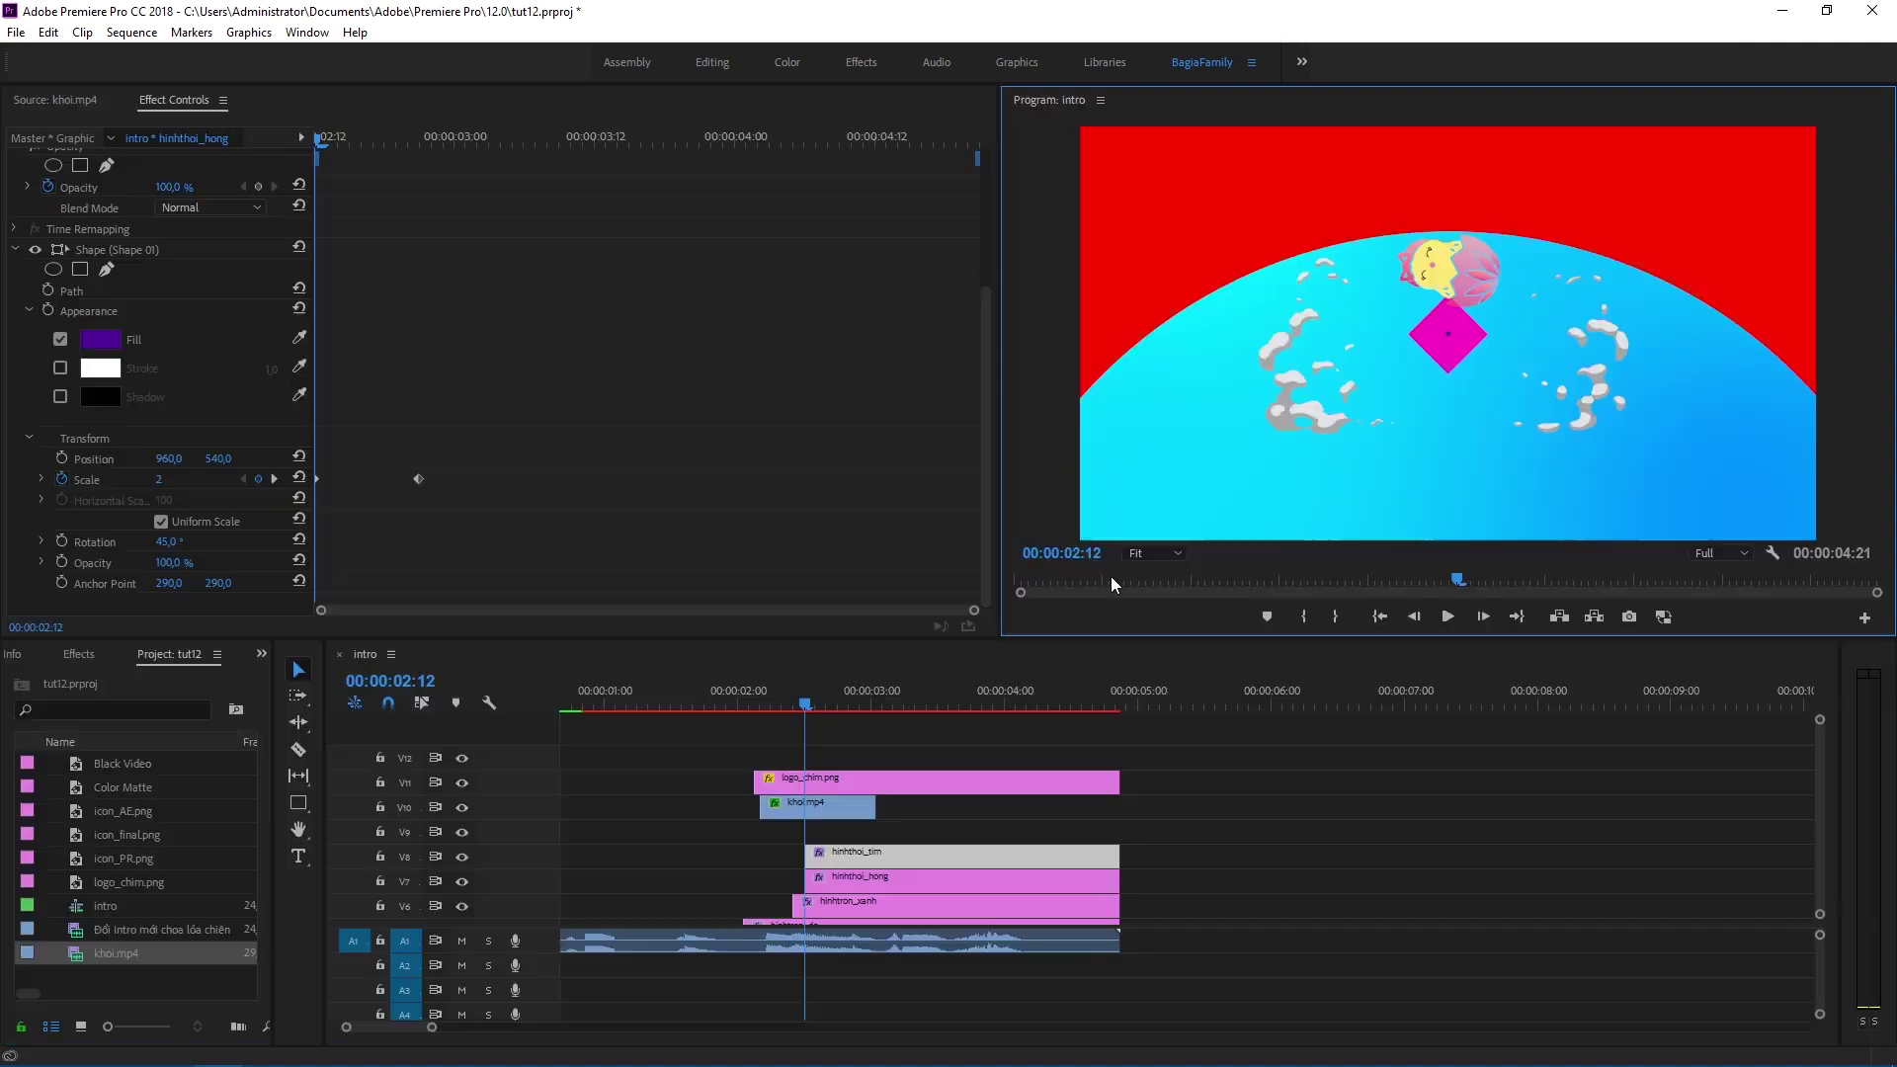
Step: Set a Scale keyframe of 90 for hinhthoi_tim at 00:00:02:21
left_click(1077, 568)
type("21")
key("Return")
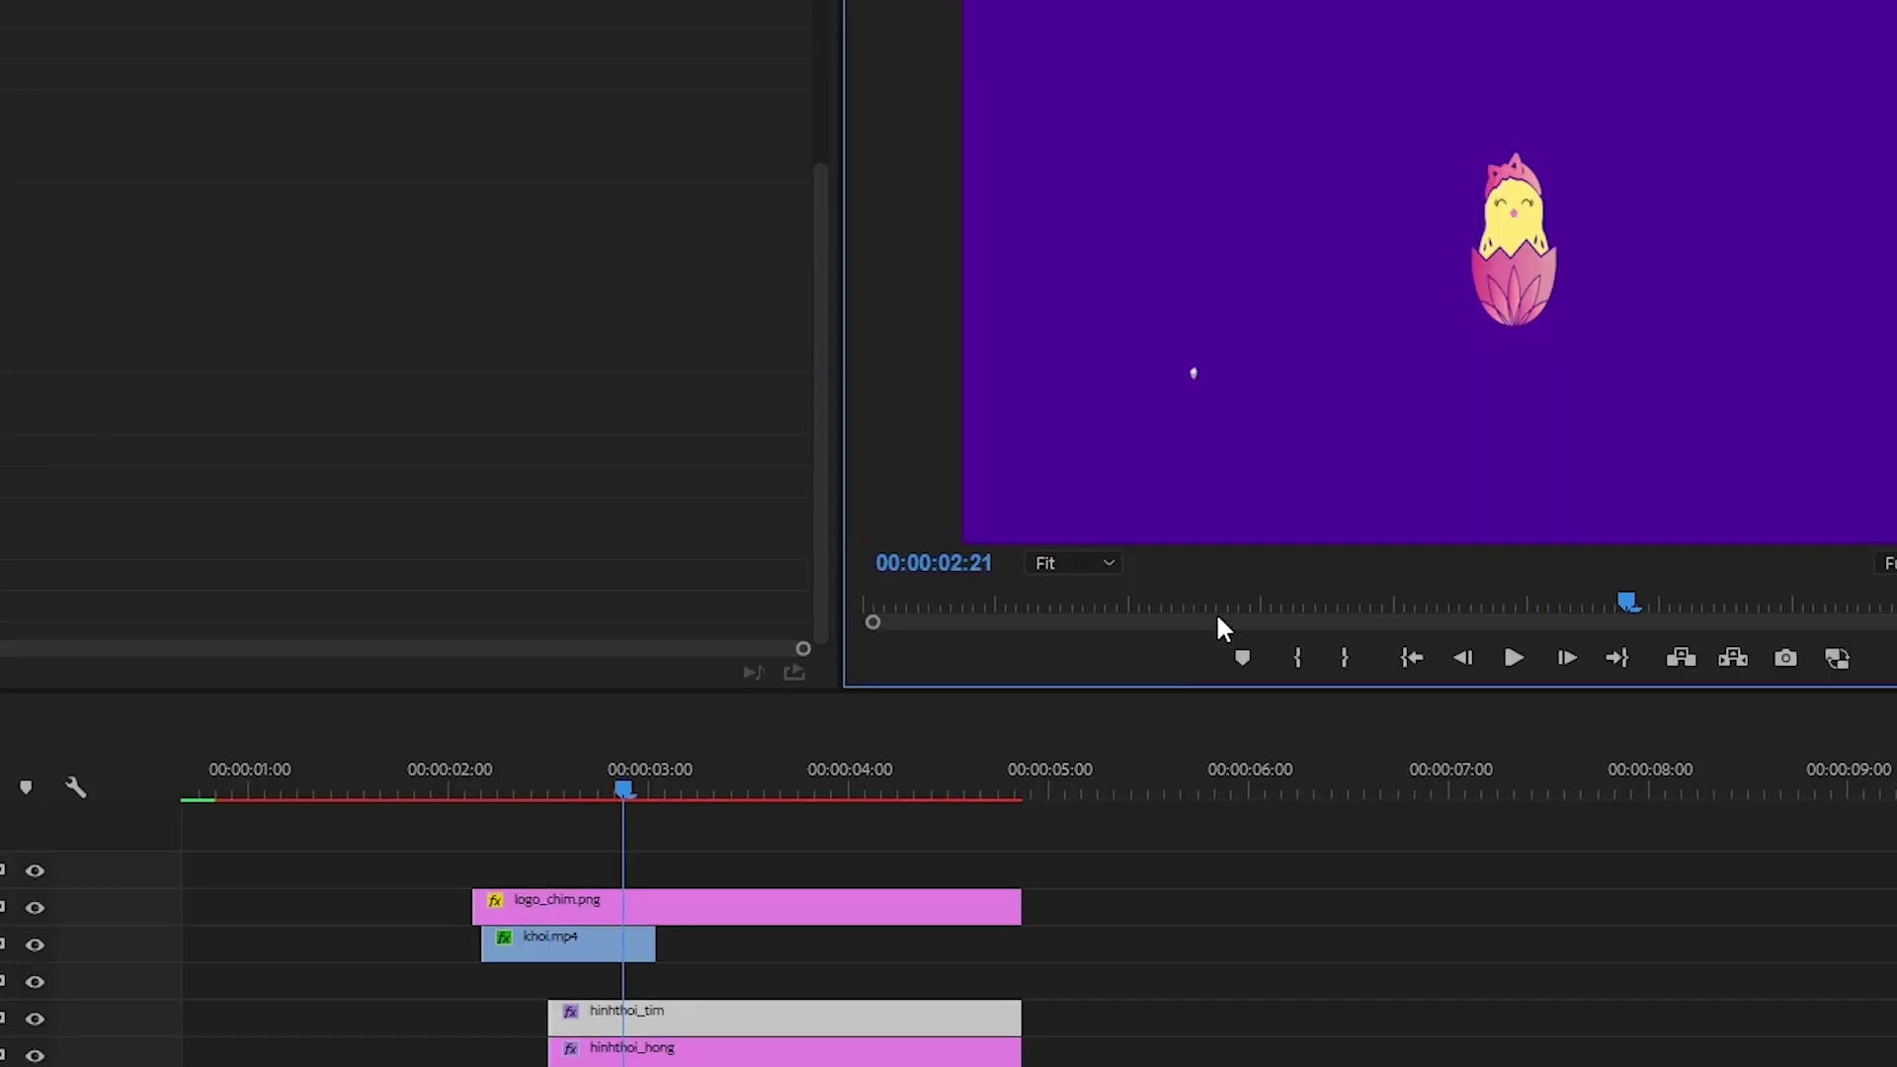
left_click(214, 463)
type("90")
key("Return")
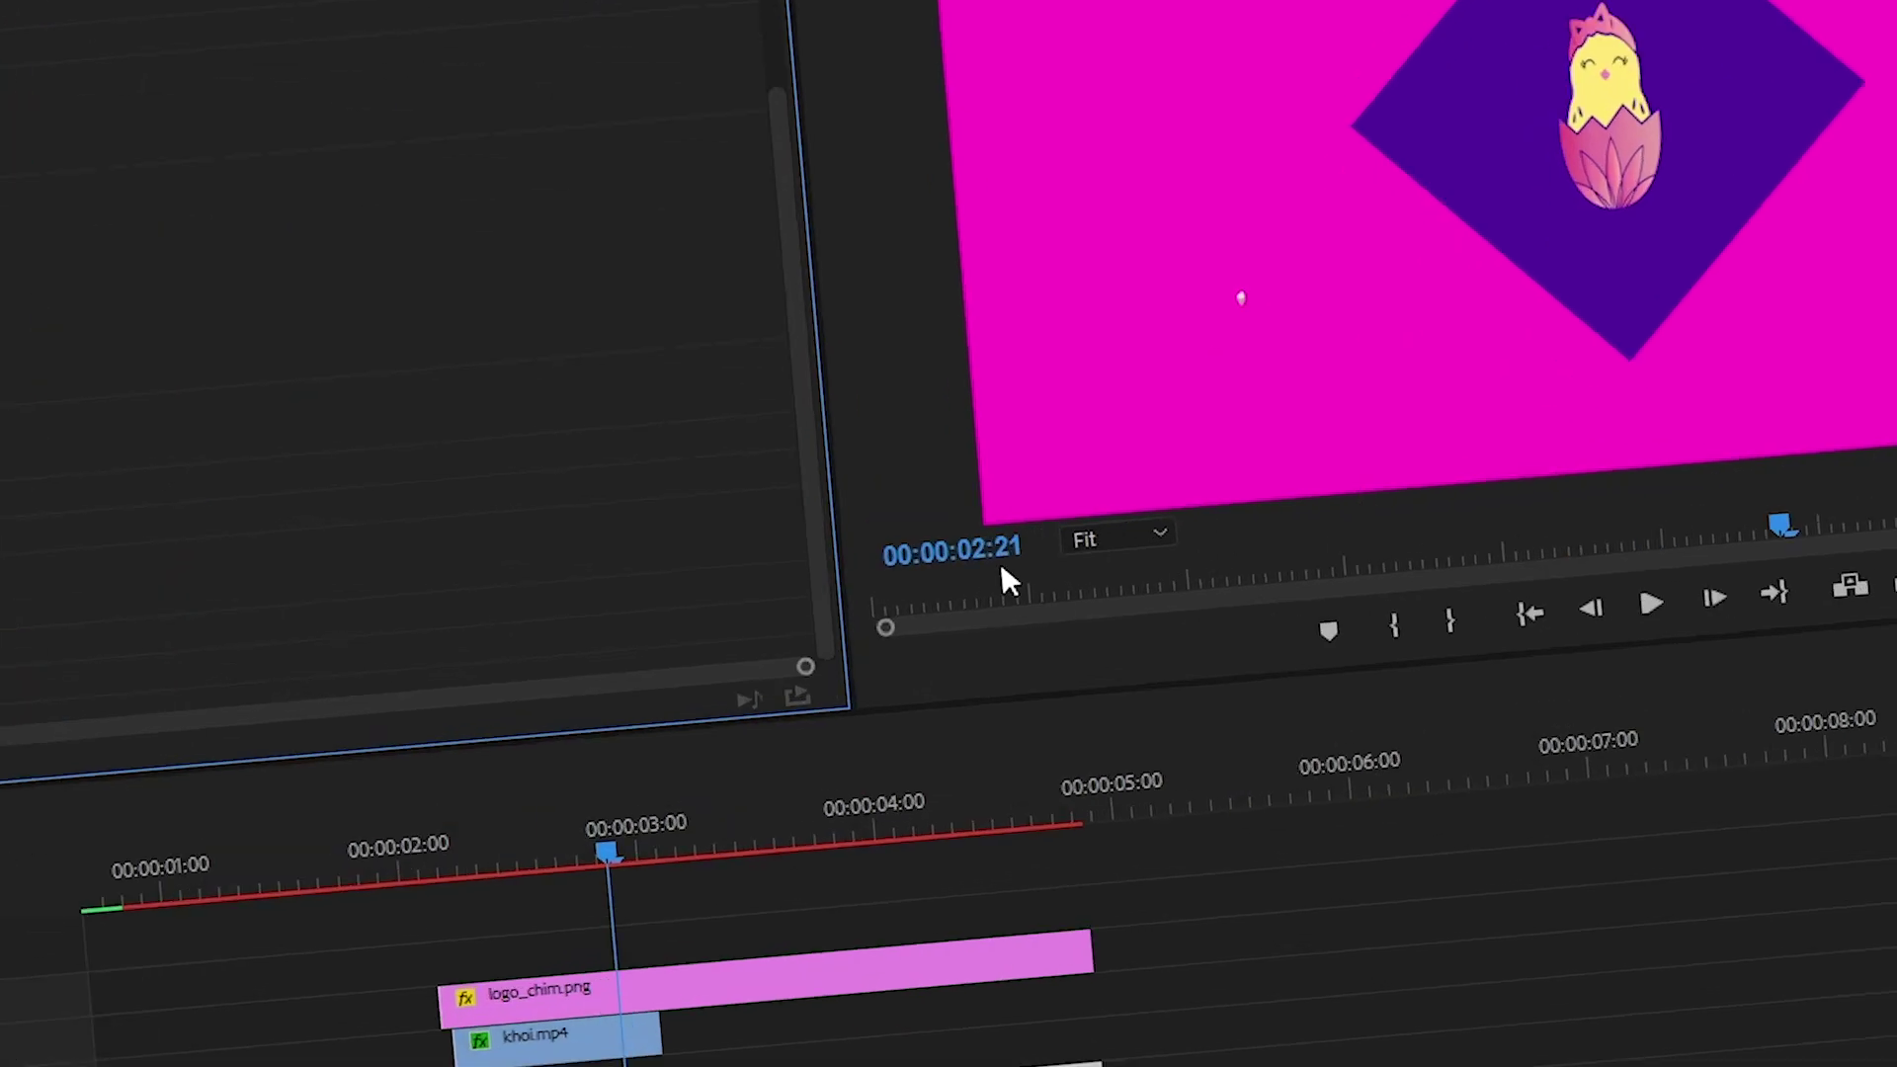
Step: Set a Scale keyframe of 300 for hinhthoi_tim at 00:00:03:02
left_click(1072, 553)
left_click_drag(987, 543, 995, 547)
type("02")
key("Return")
left_click(165, 470)
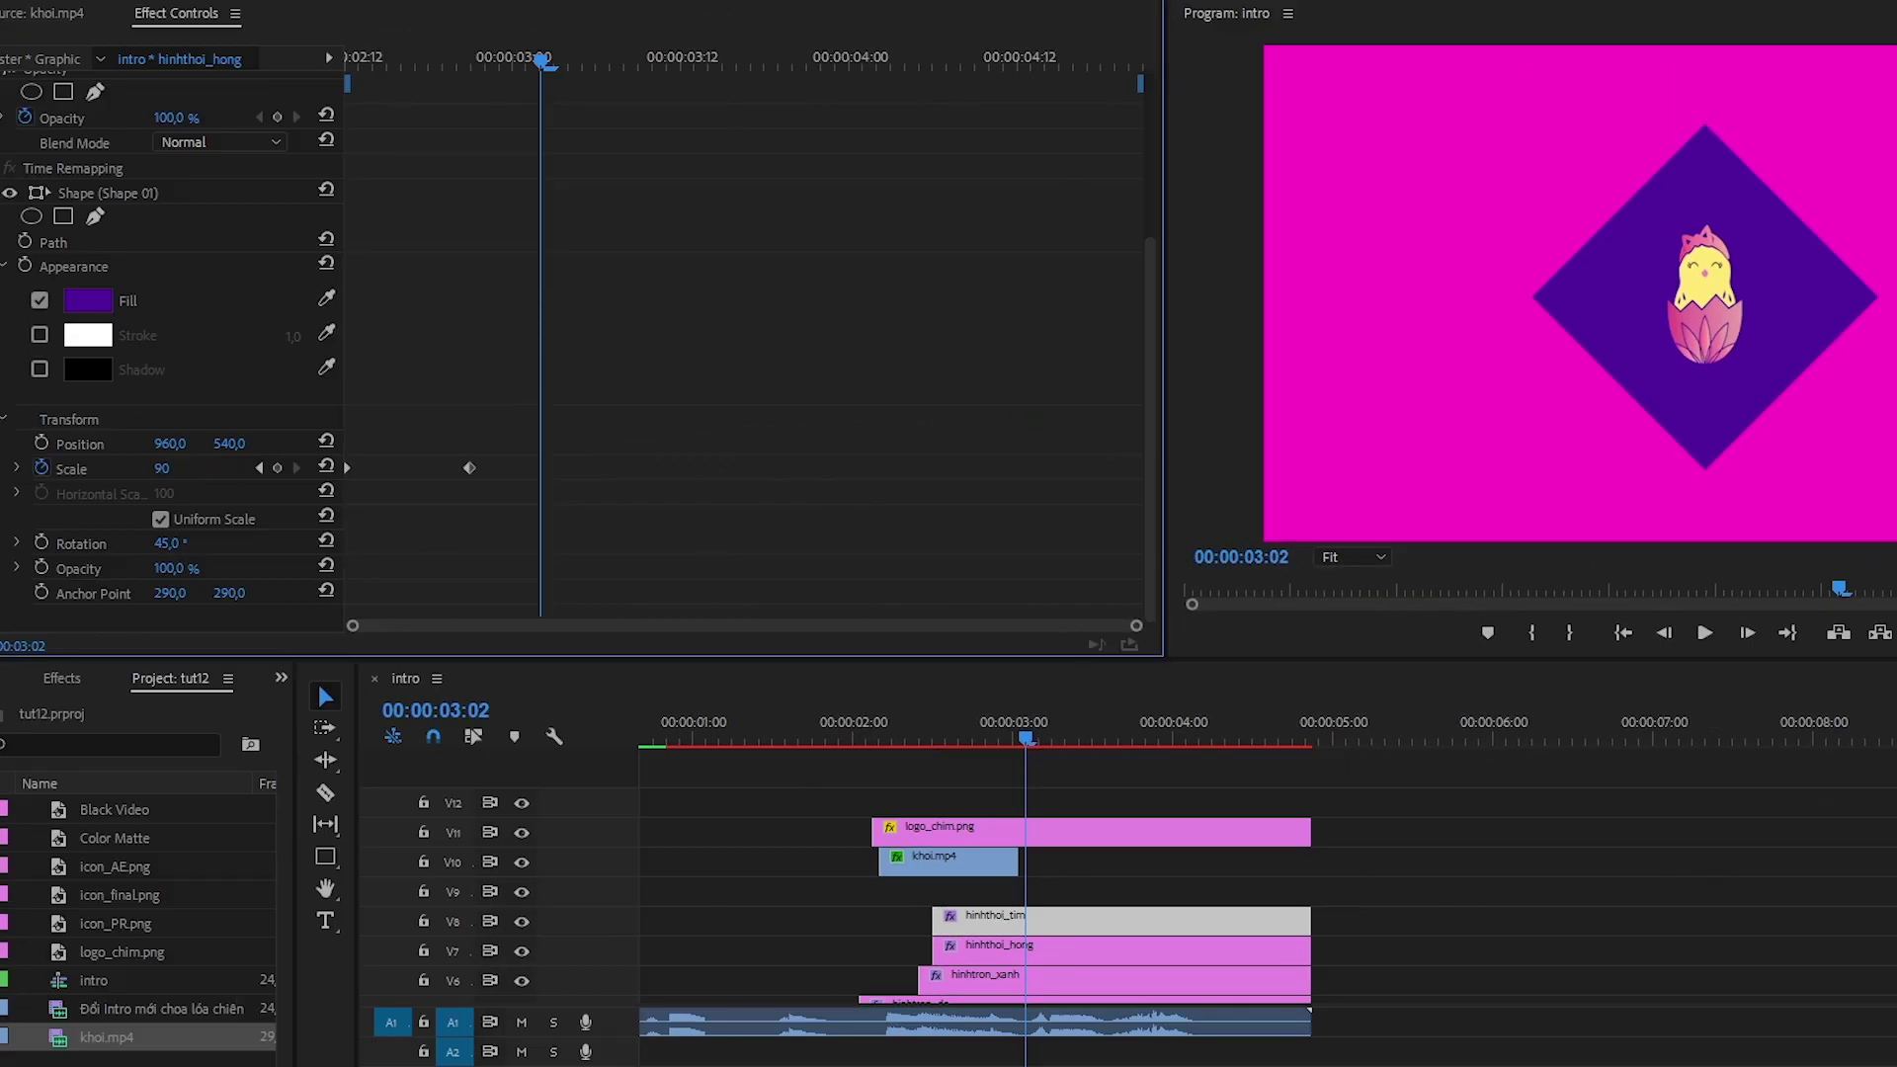
left_click_drag(165, 469, 440, 469)
left_click(166, 468)
type("3")
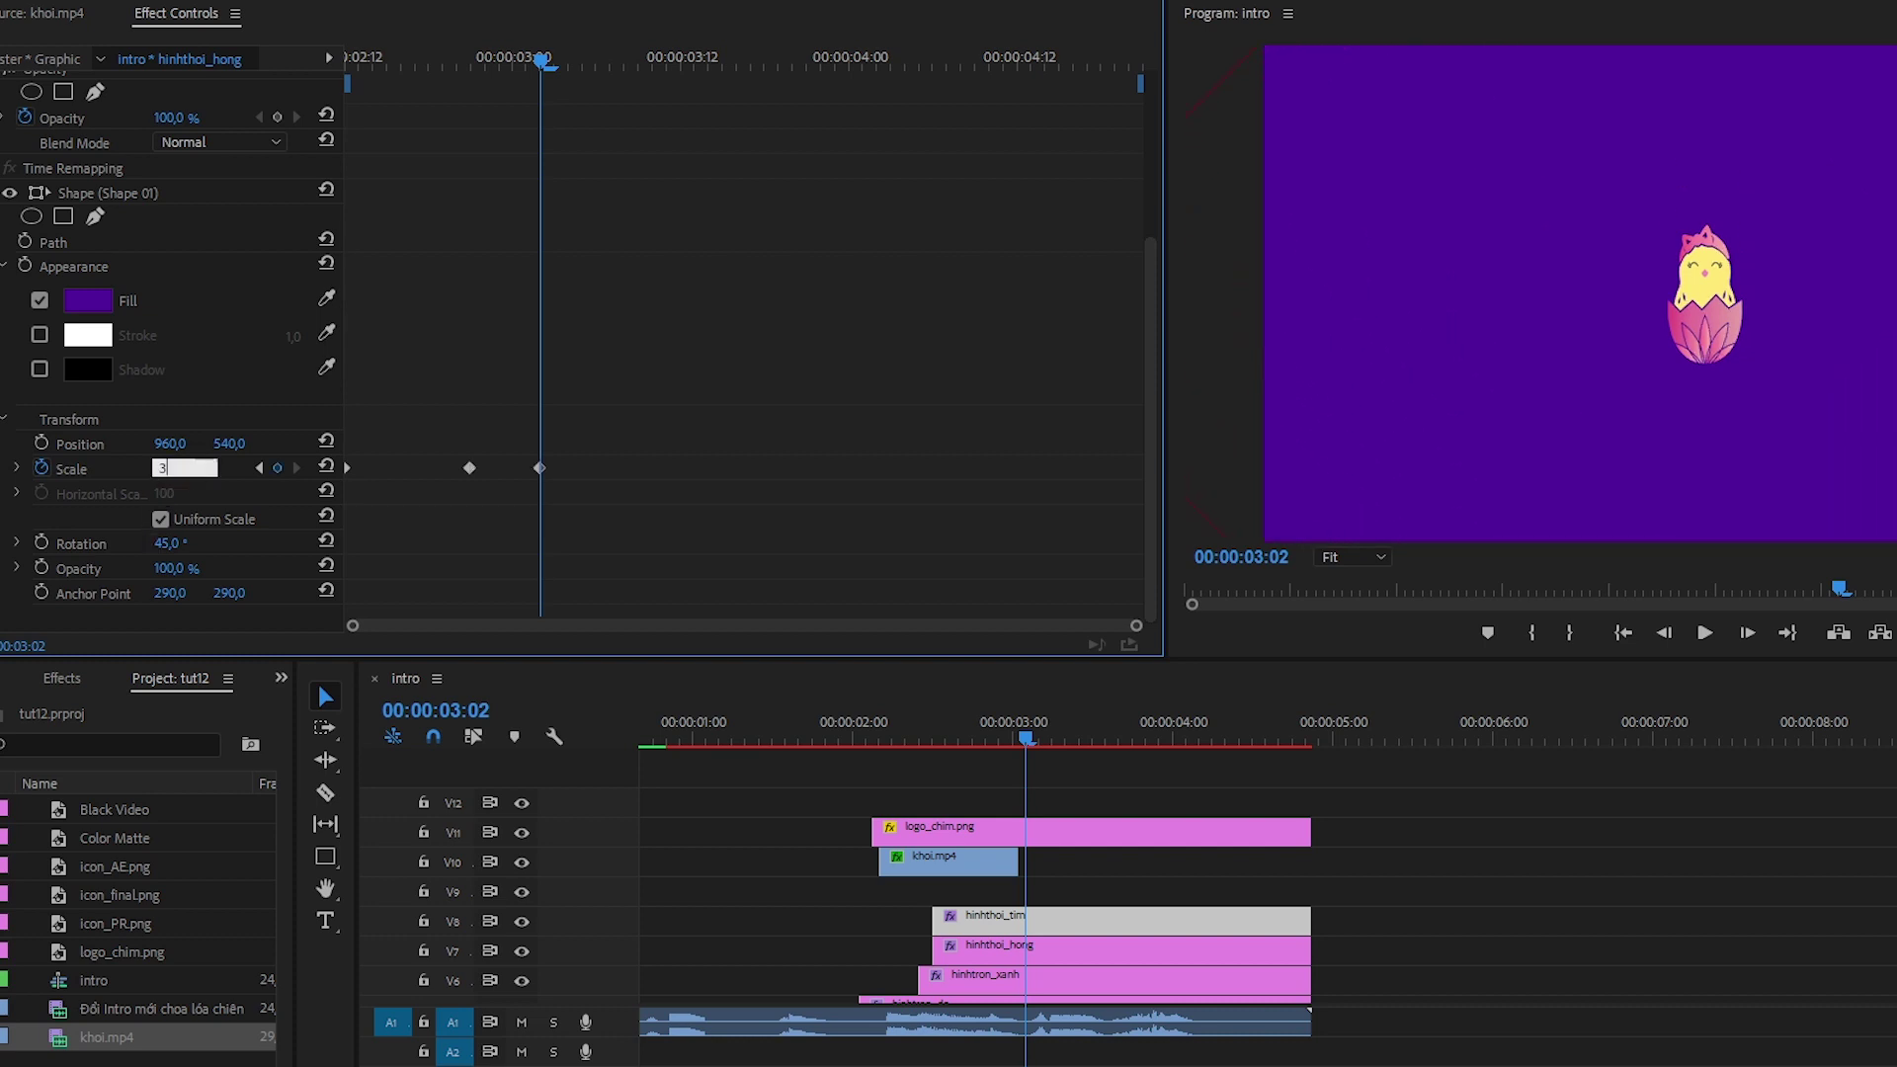
type("00")
key("Return")
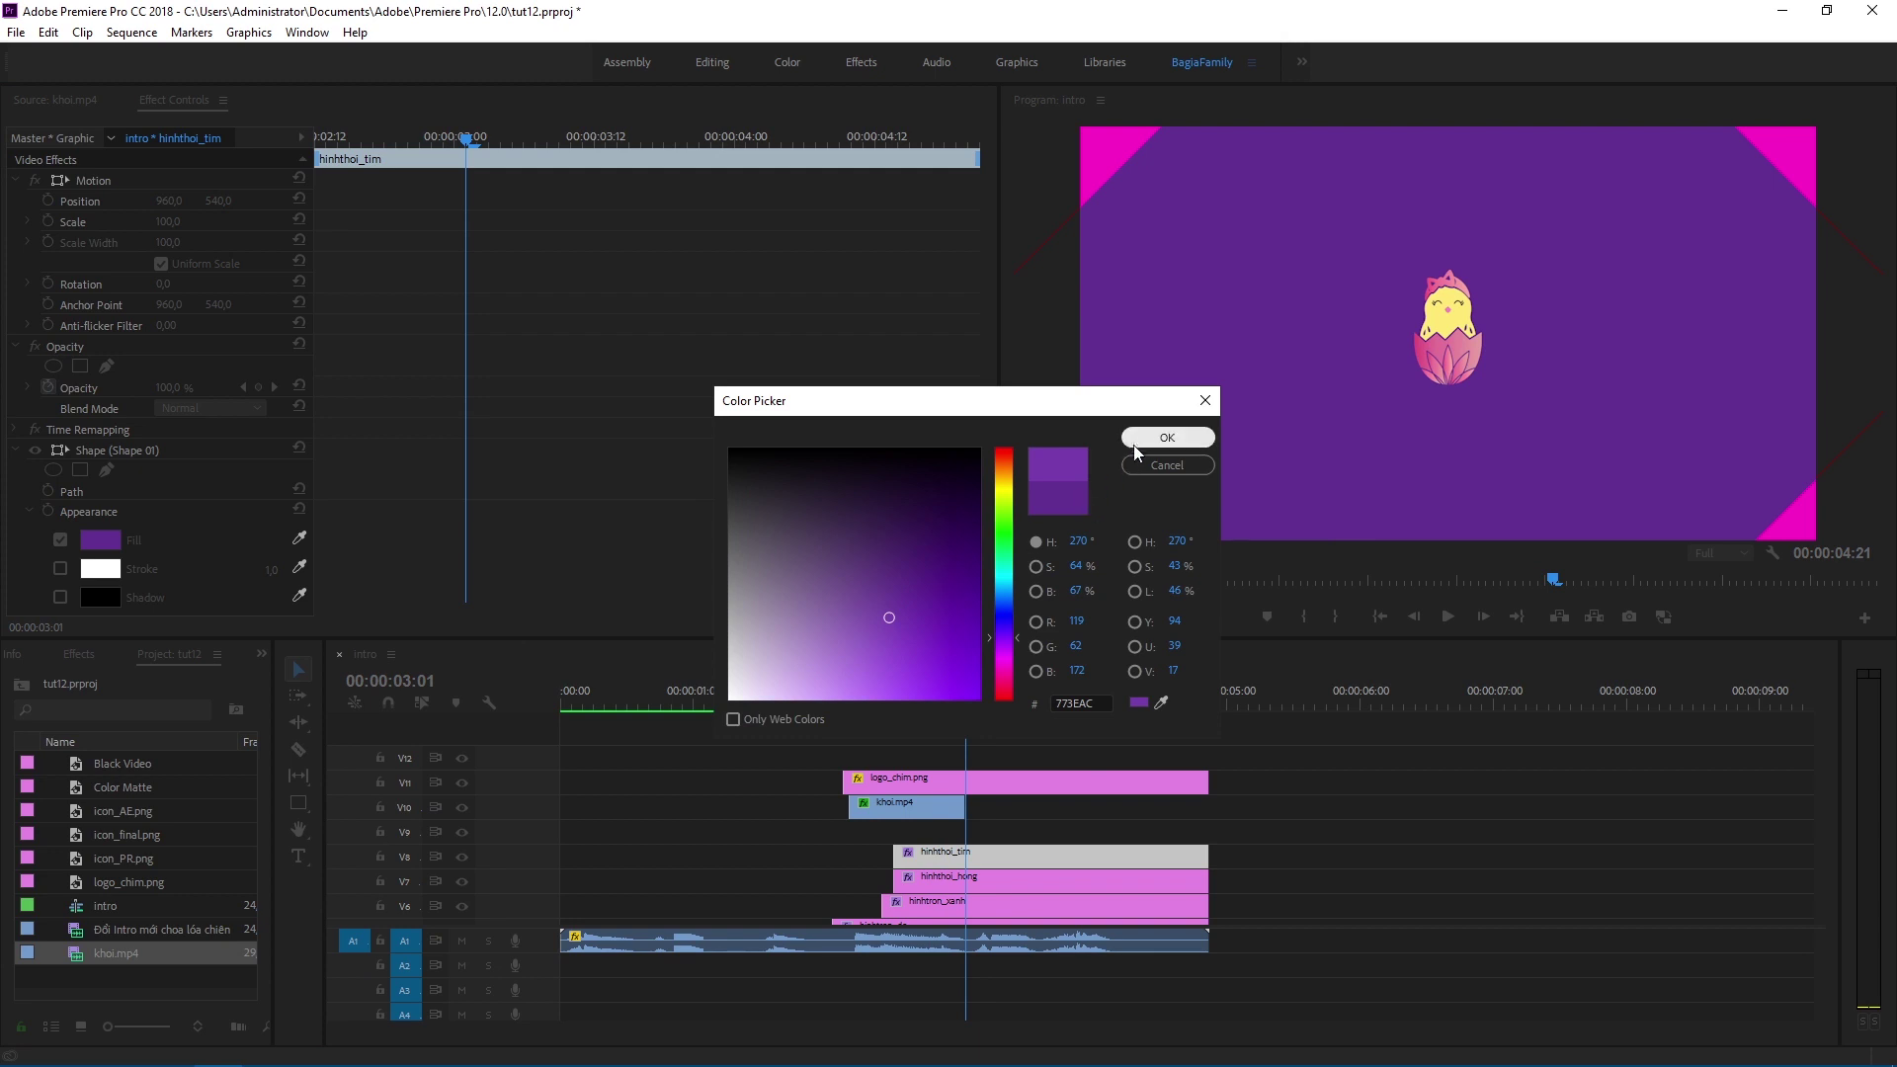
Step: Change the fill color of hinhthoi_tim to lighter purple 773EAC and move the playhead to 00:00:02:19
left_click(1134, 444)
left_click_drag(1550, 577, 1484, 578)
left_click(946, 735)
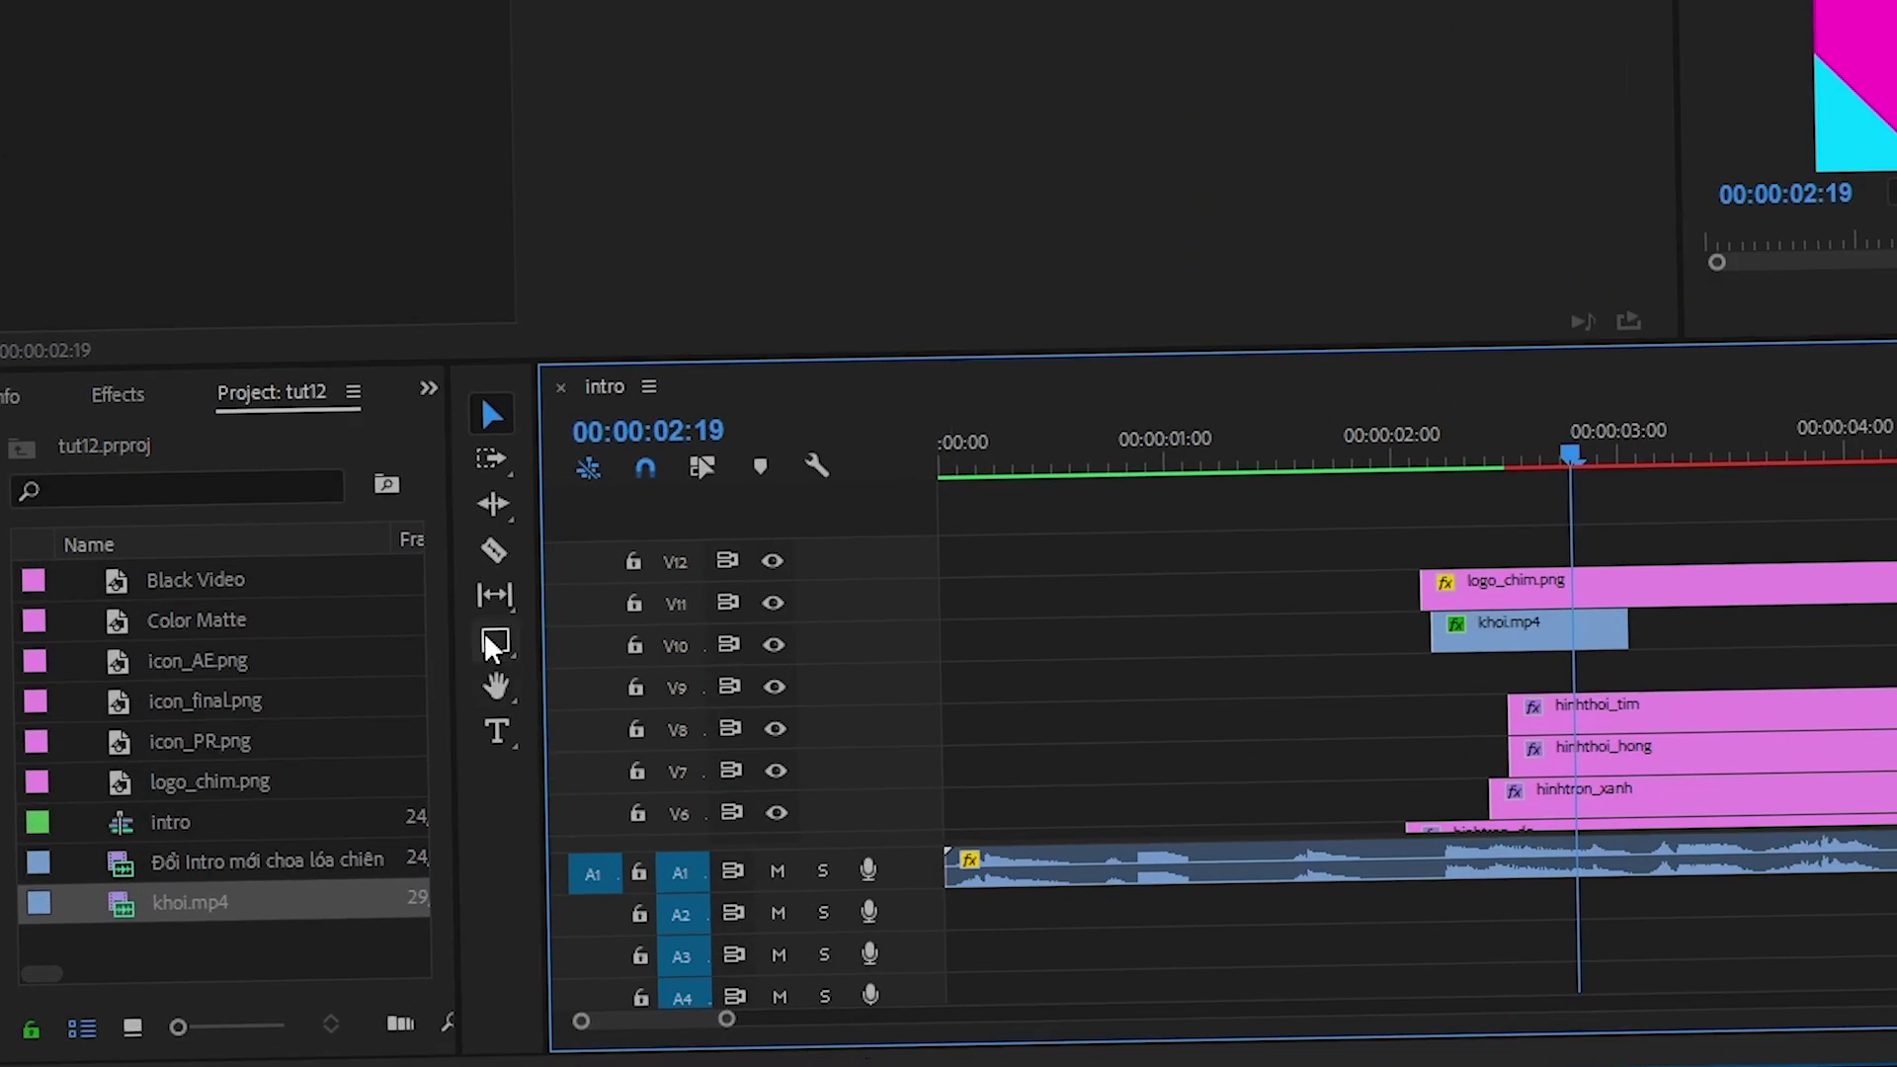
Step: Draw a square in the preview beside the purple diamond with the Rectangle tool, constraining its proportions
left_click(494, 644)
left_click(1331, 399, "shift")
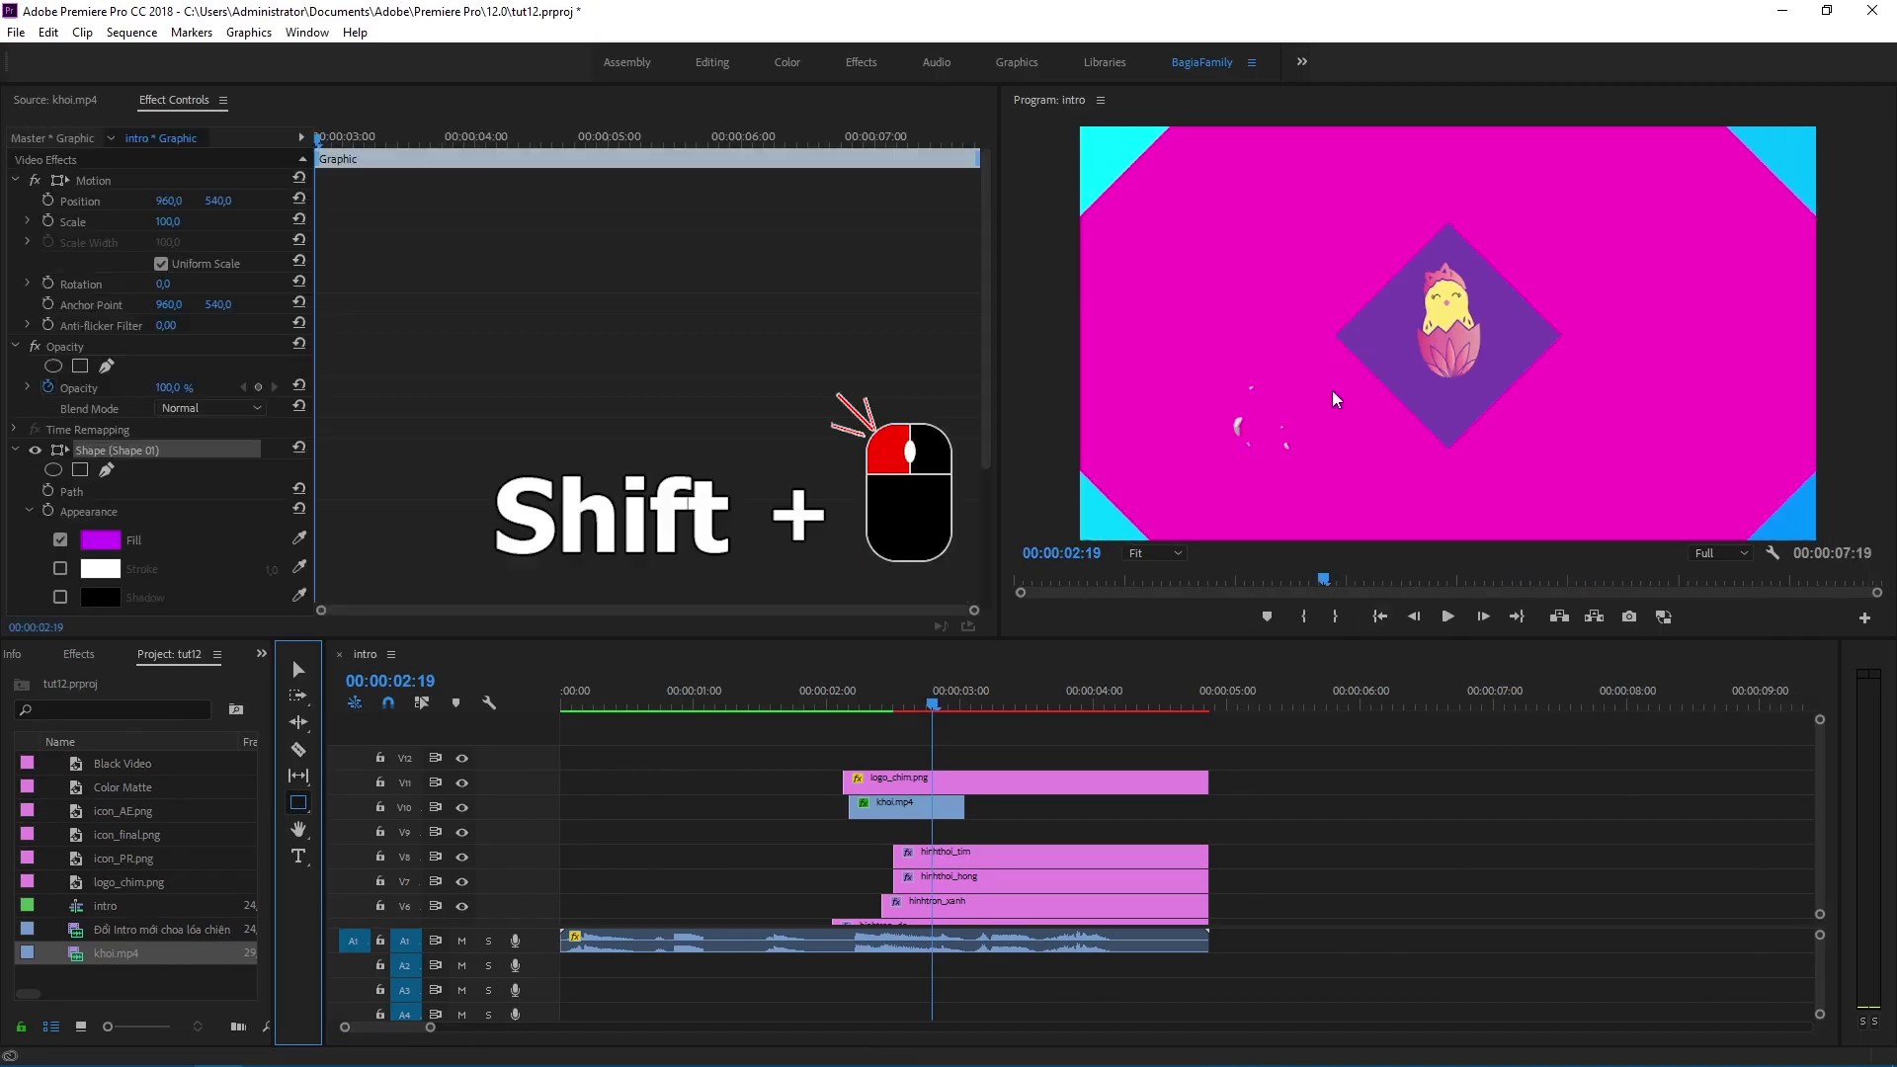
left_click_drag(1333, 397, 1348, 402)
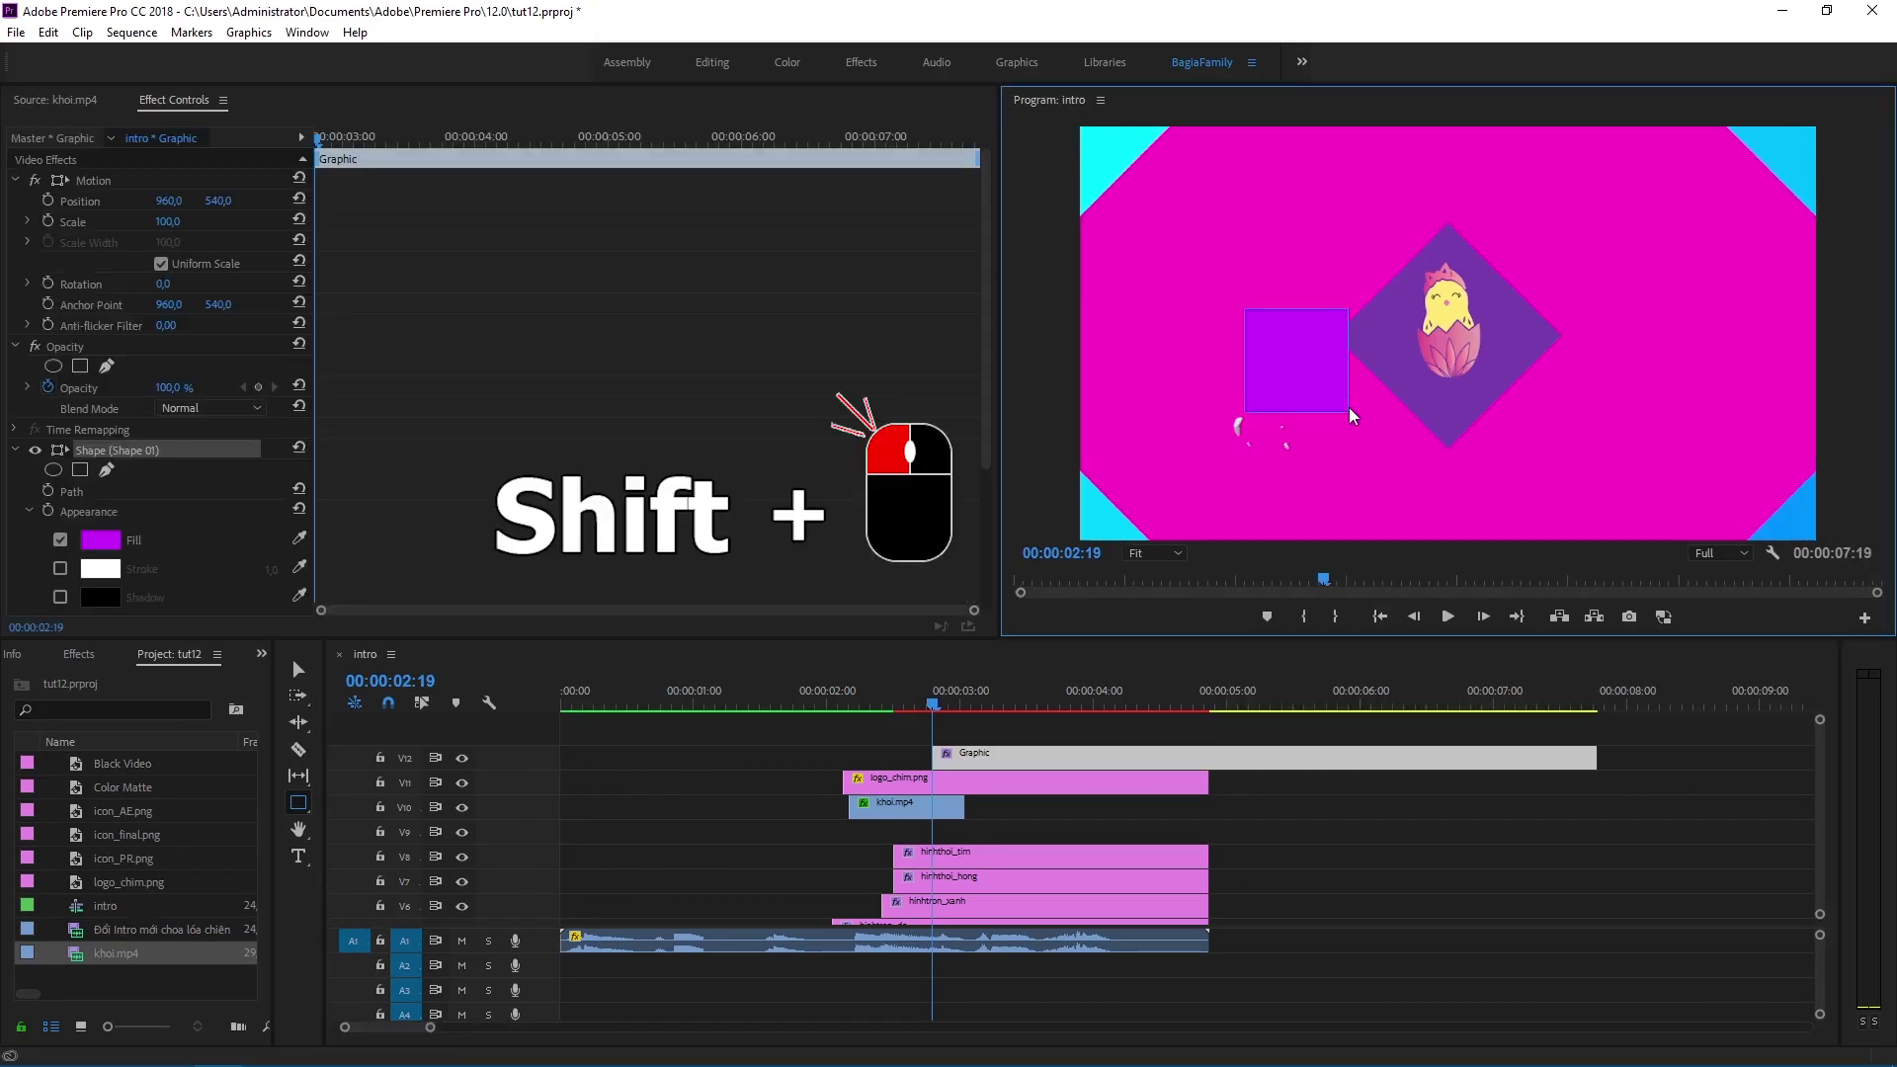
left_click_drag(1350, 408, 1350, 408)
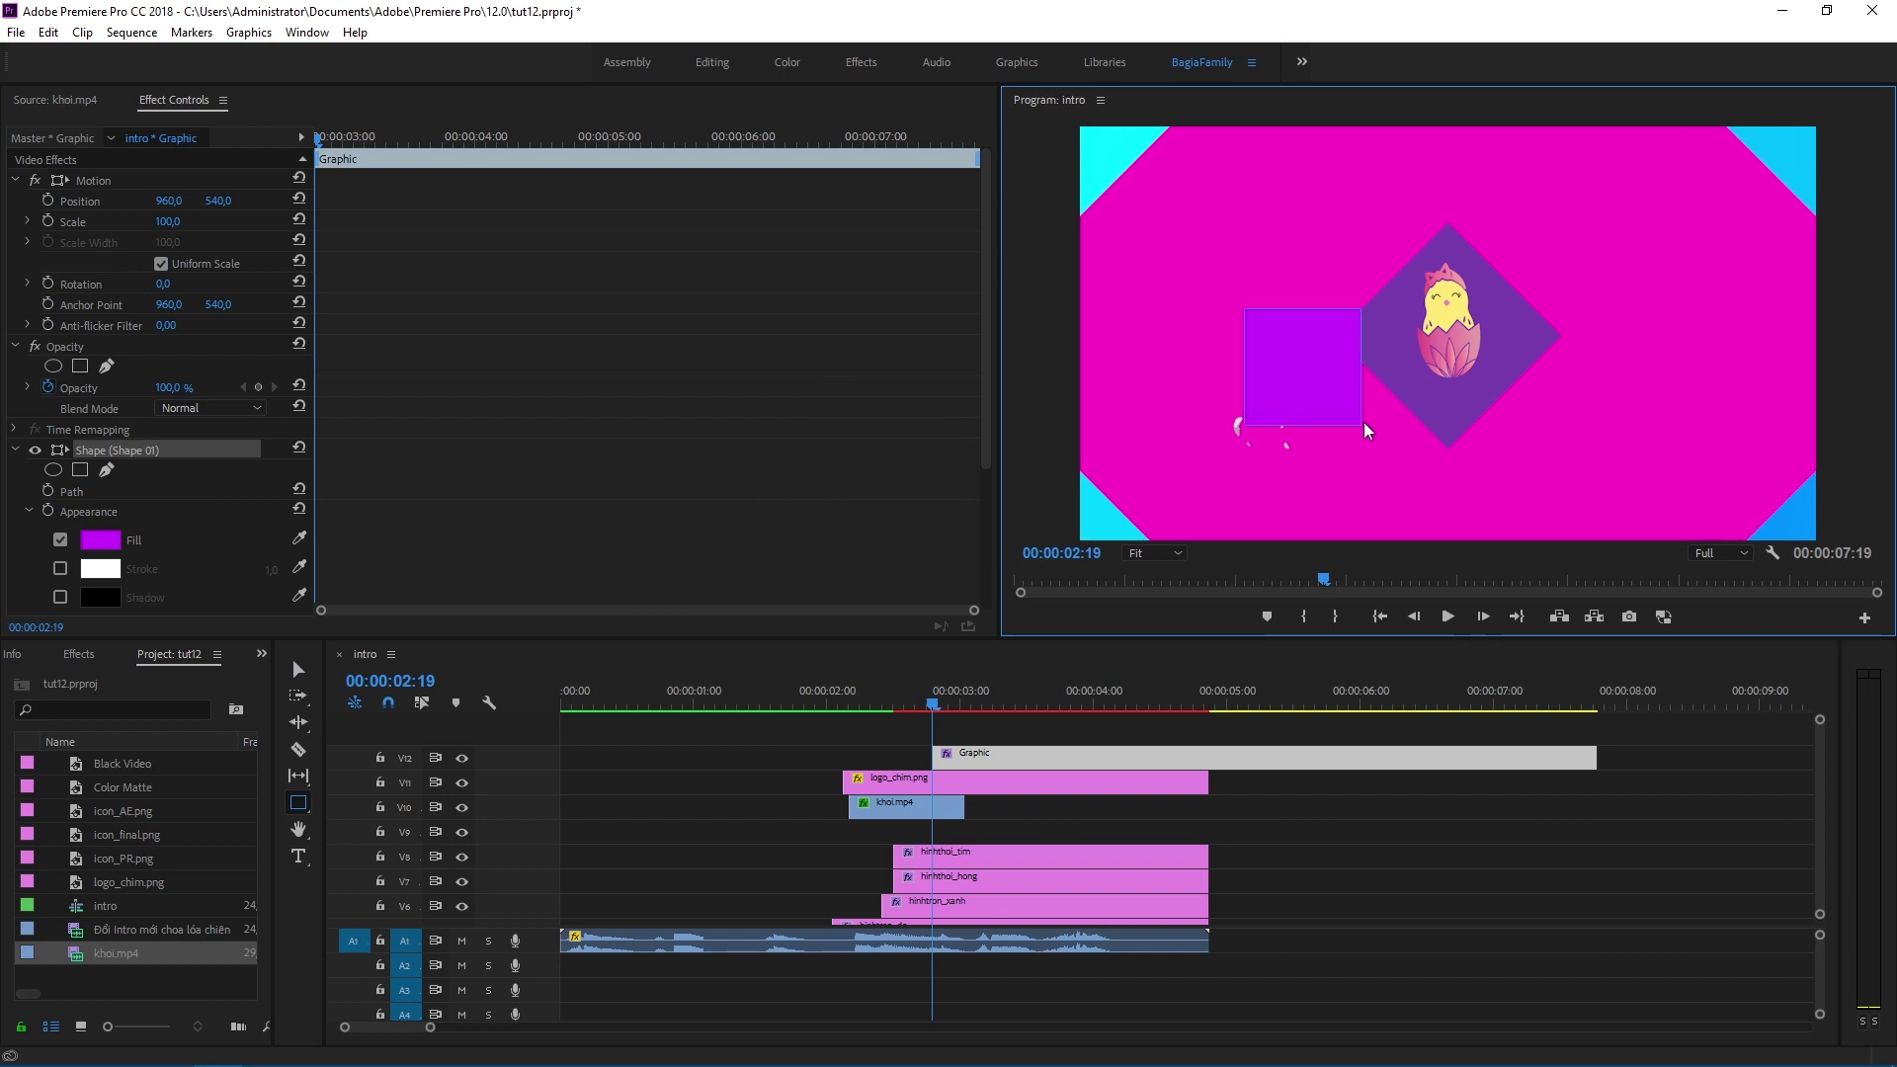
left_click_drag(1364, 422, 1367, 427)
Step: Enable the square's stroke and set its color to yellow FFF600
left_click(60, 568)
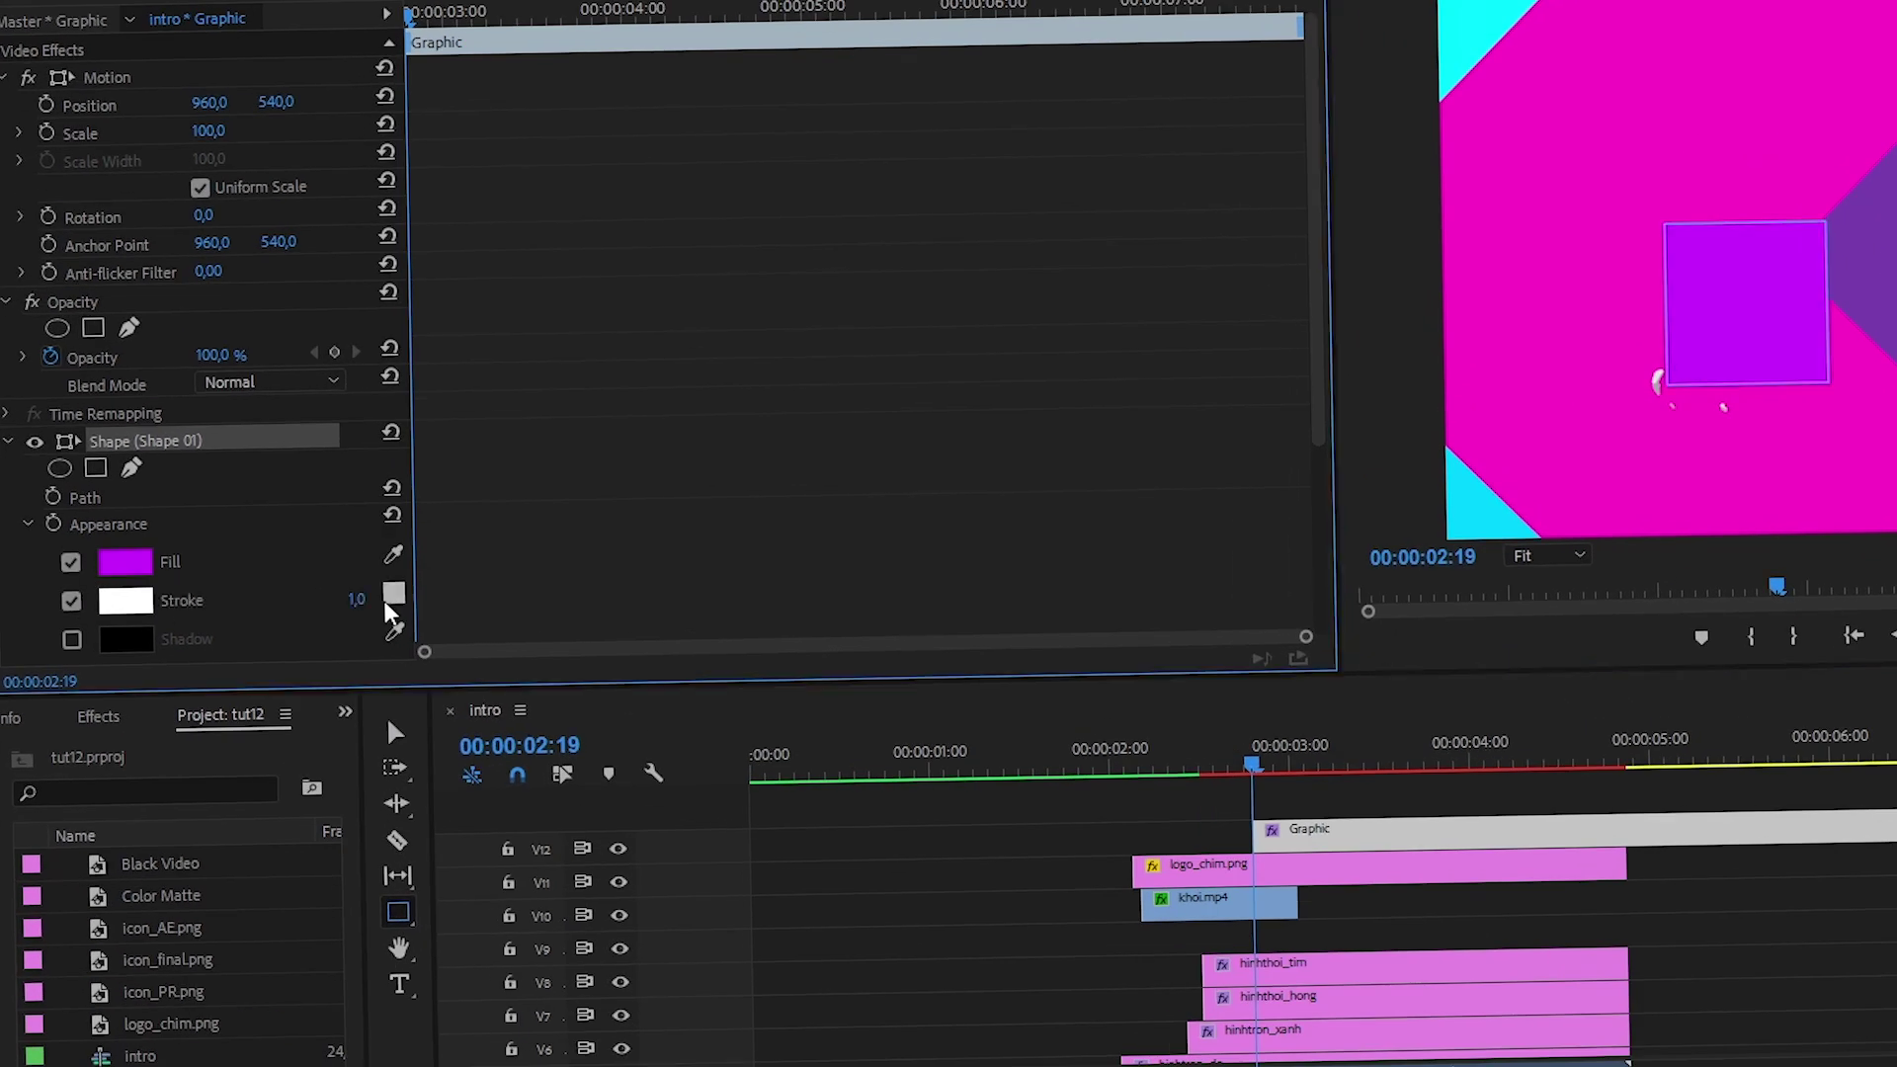
left_click(125, 600)
left_click(1354, 481)
left_click(1277, 704)
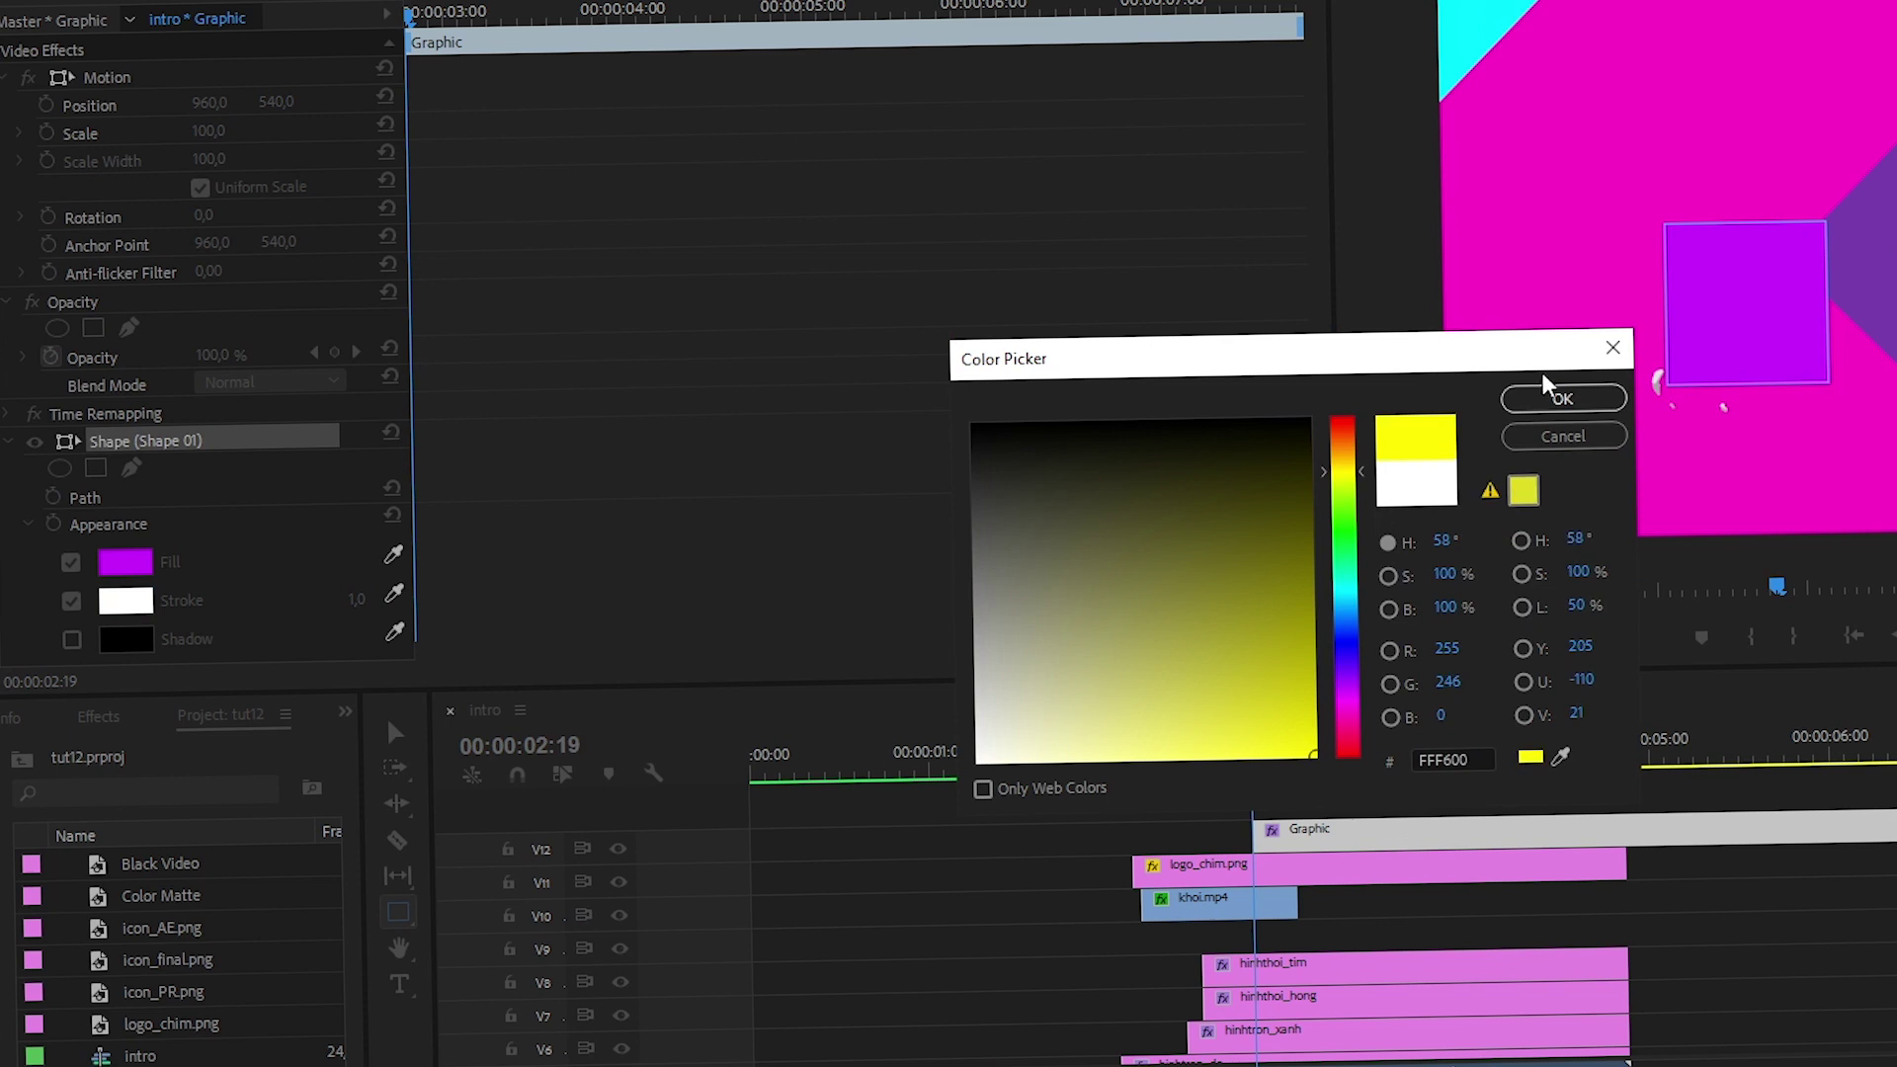
left_click(1562, 398)
Step: Set the square's stroke width to 15 and turn off its fill
left_click(354, 601)
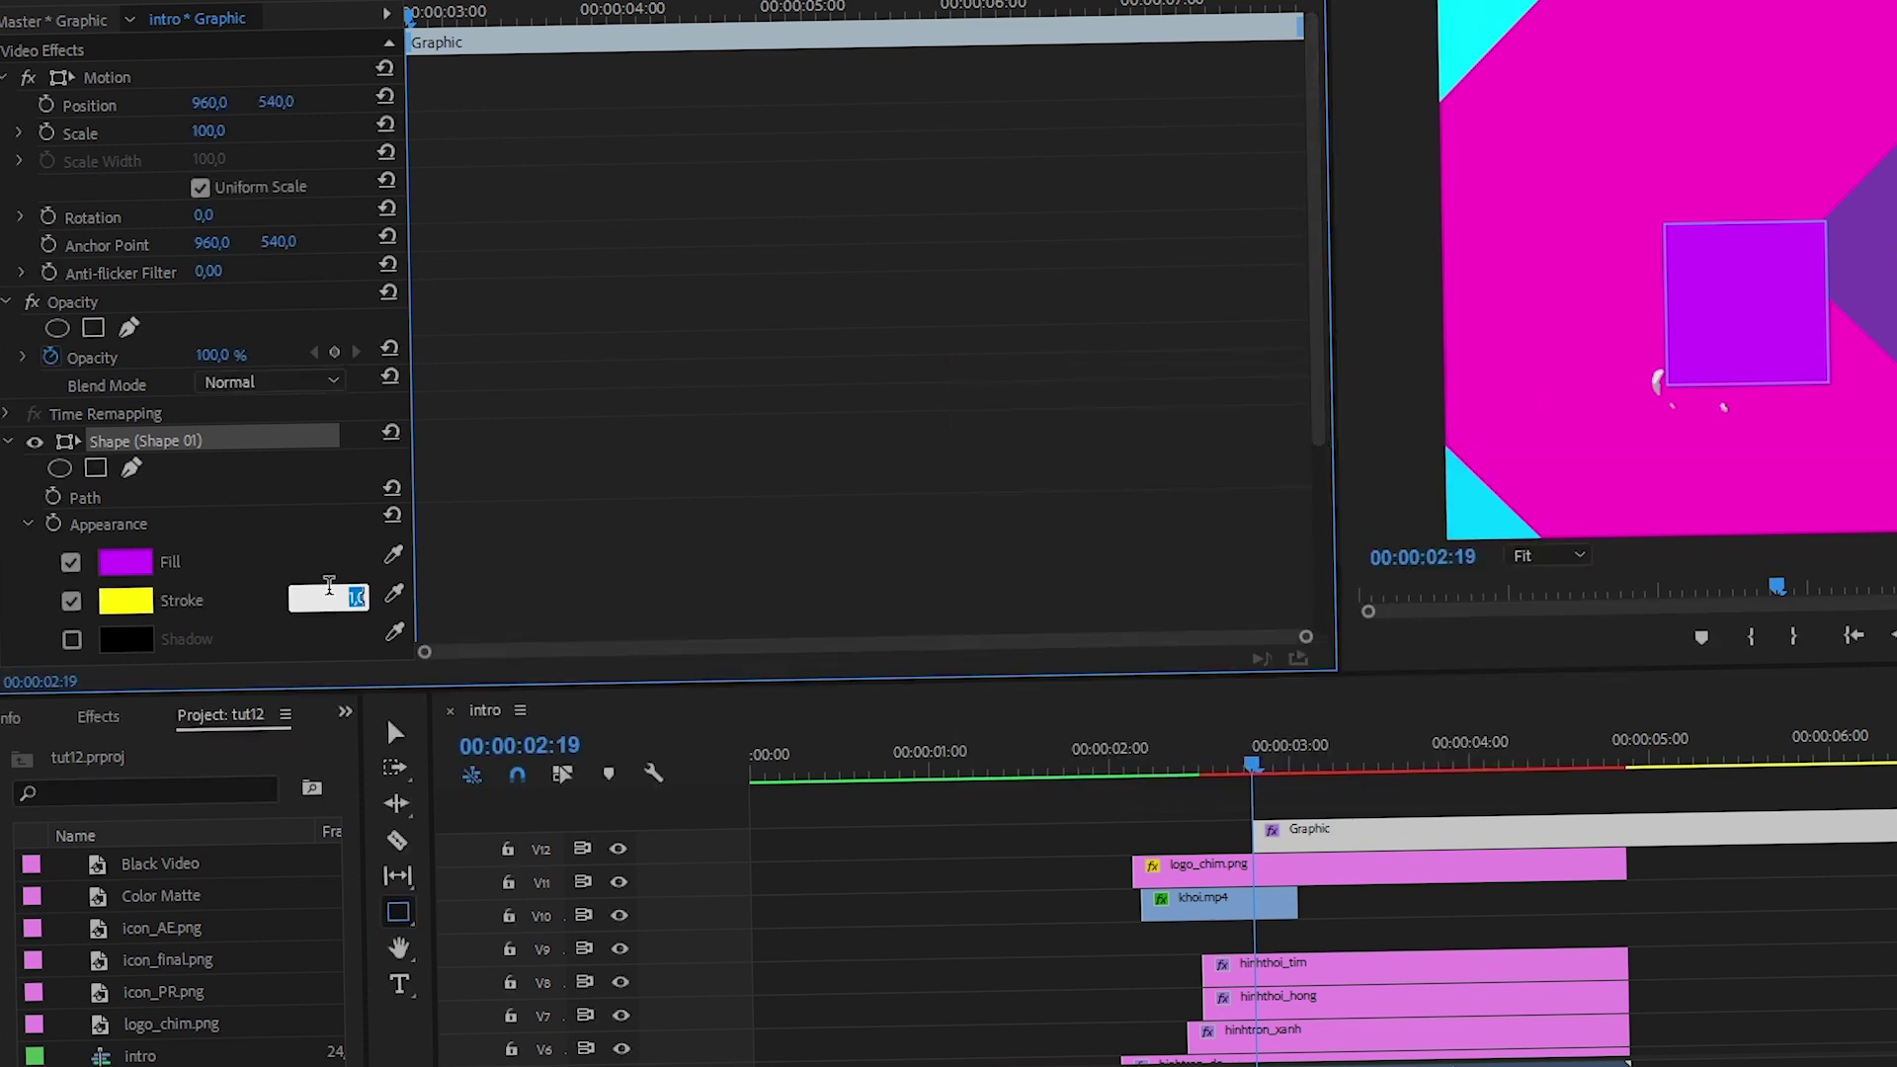
type("15")
key("Return")
left_click(70, 562)
Step: Move the outlined square to the center of the frame so that it surrounds the logo
scroll(134, 571, "down", 4)
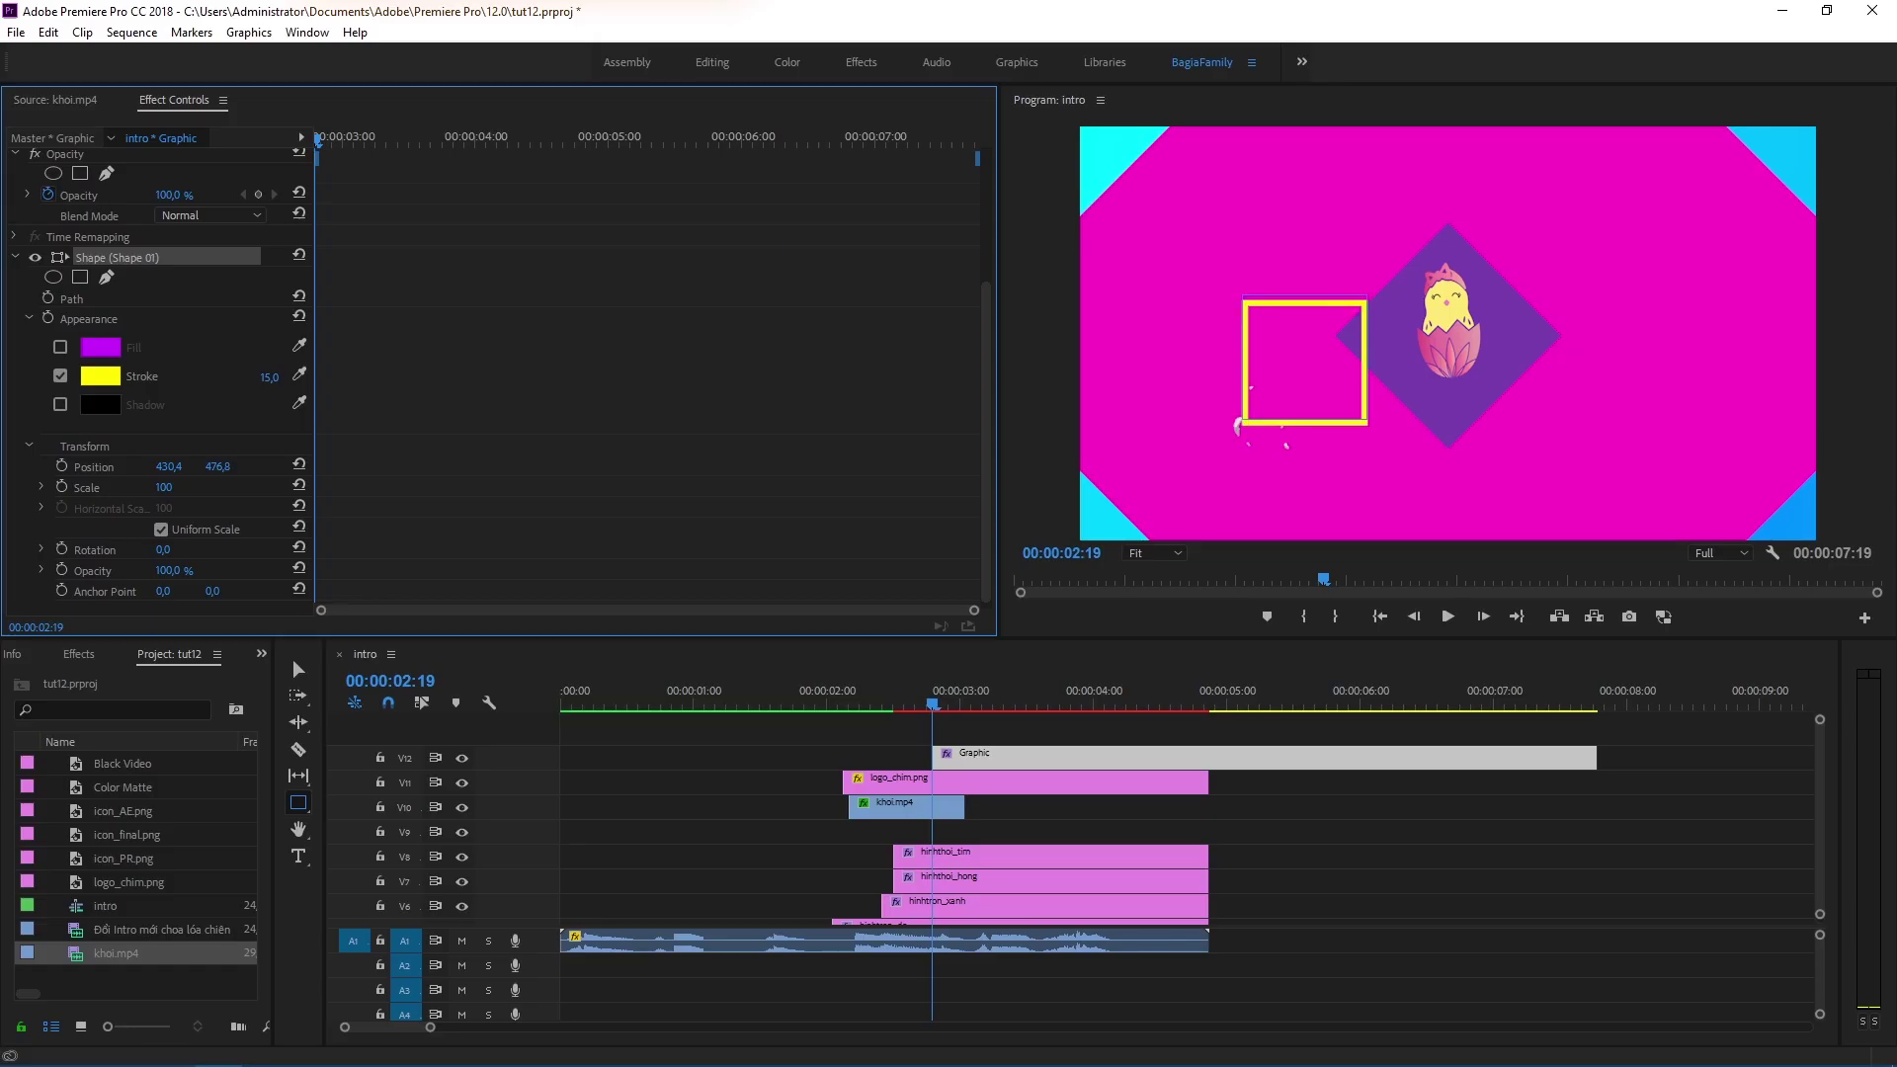
left_click_drag(229, 466, 545, 467)
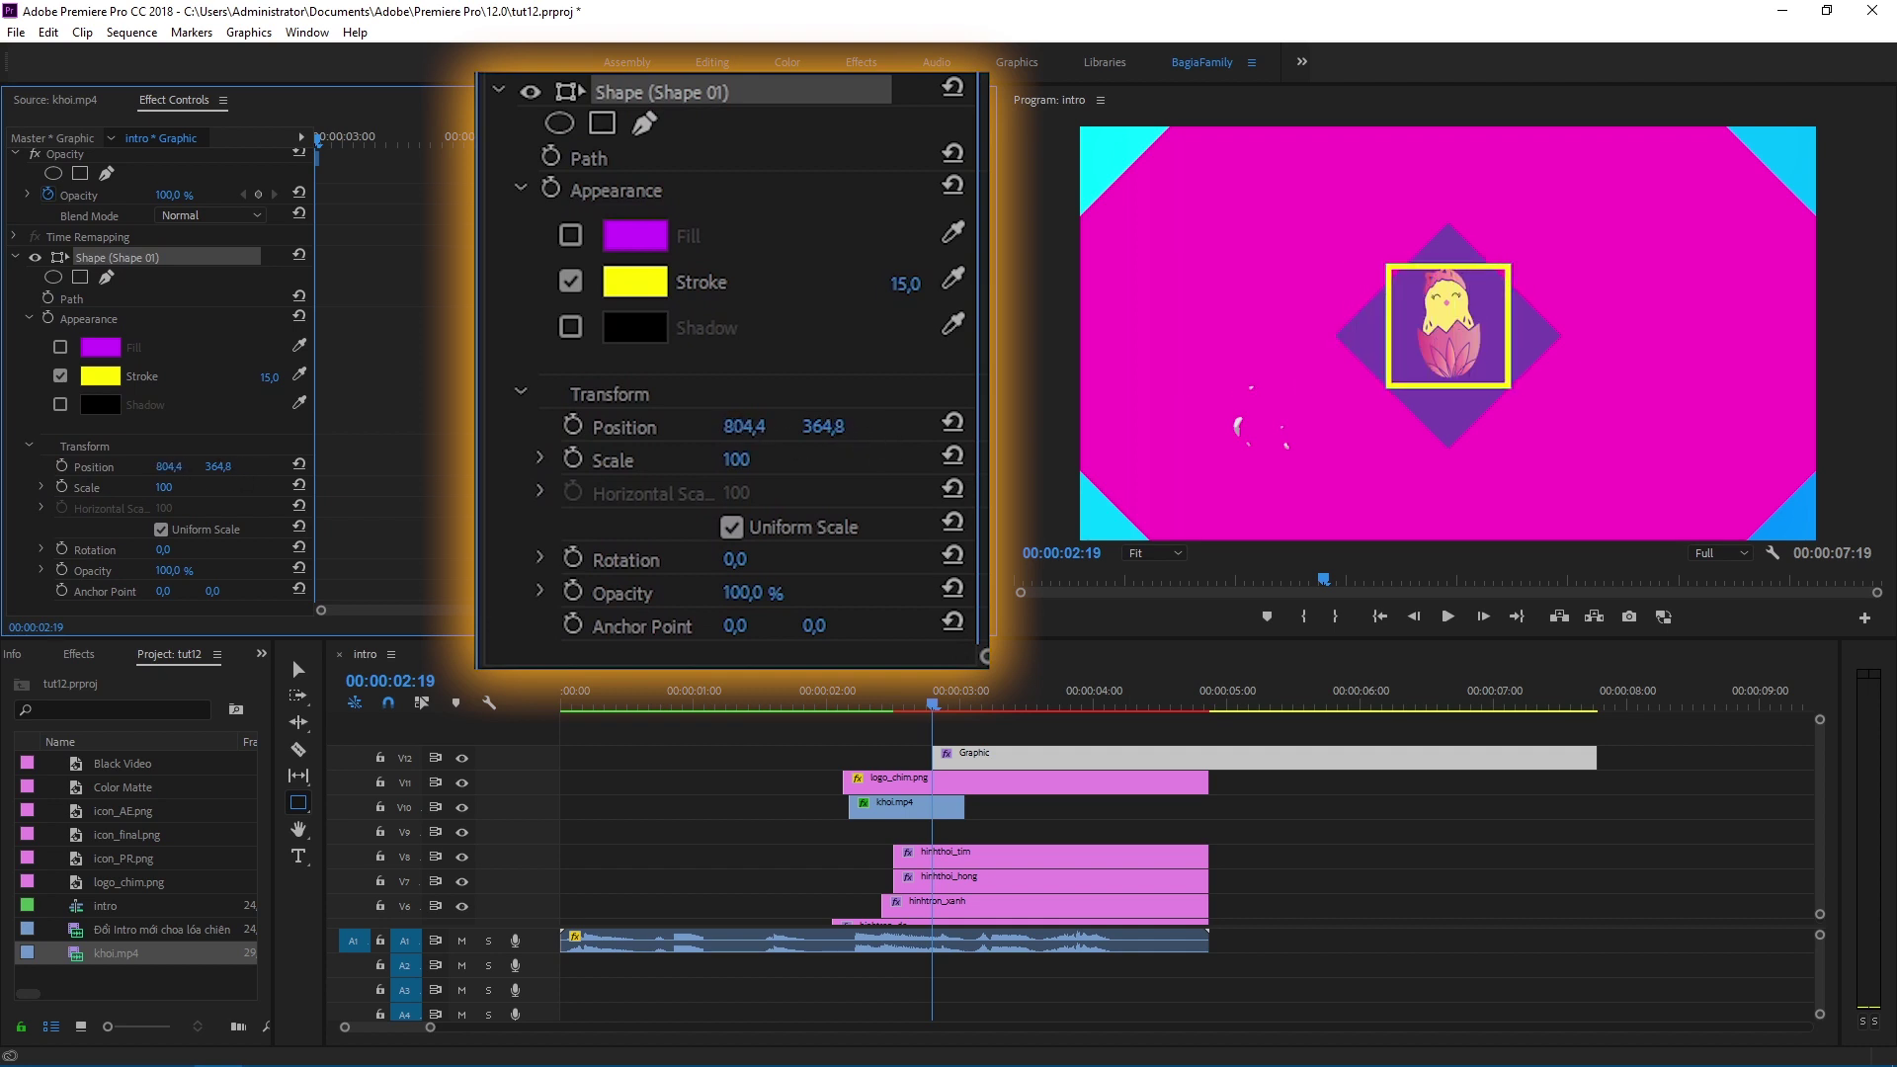
scroll(158, 395, "down", 1)
left_click_drag(219, 458, 239, 458)
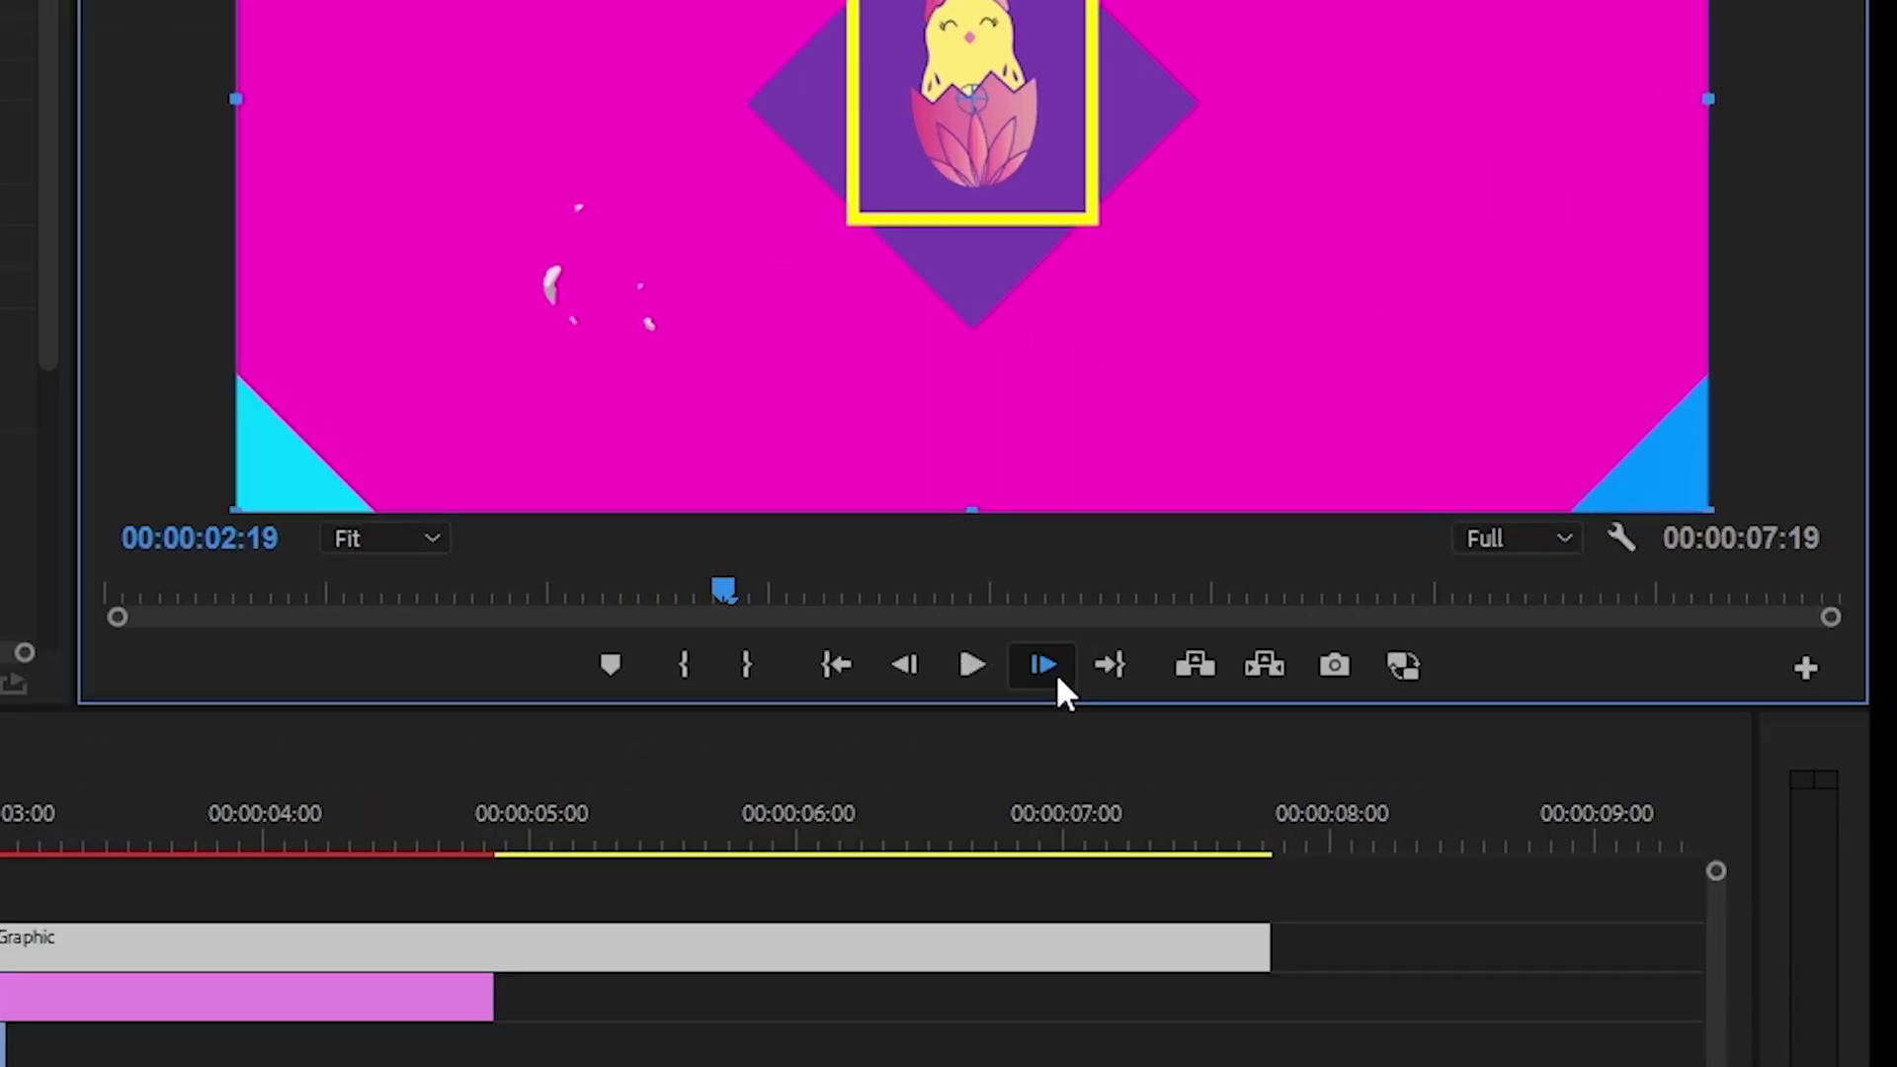
Step: Add Motion keyframes for the square at 00:00:02:20 with Scale 100 and Rotation 0
left_click(1485, 618)
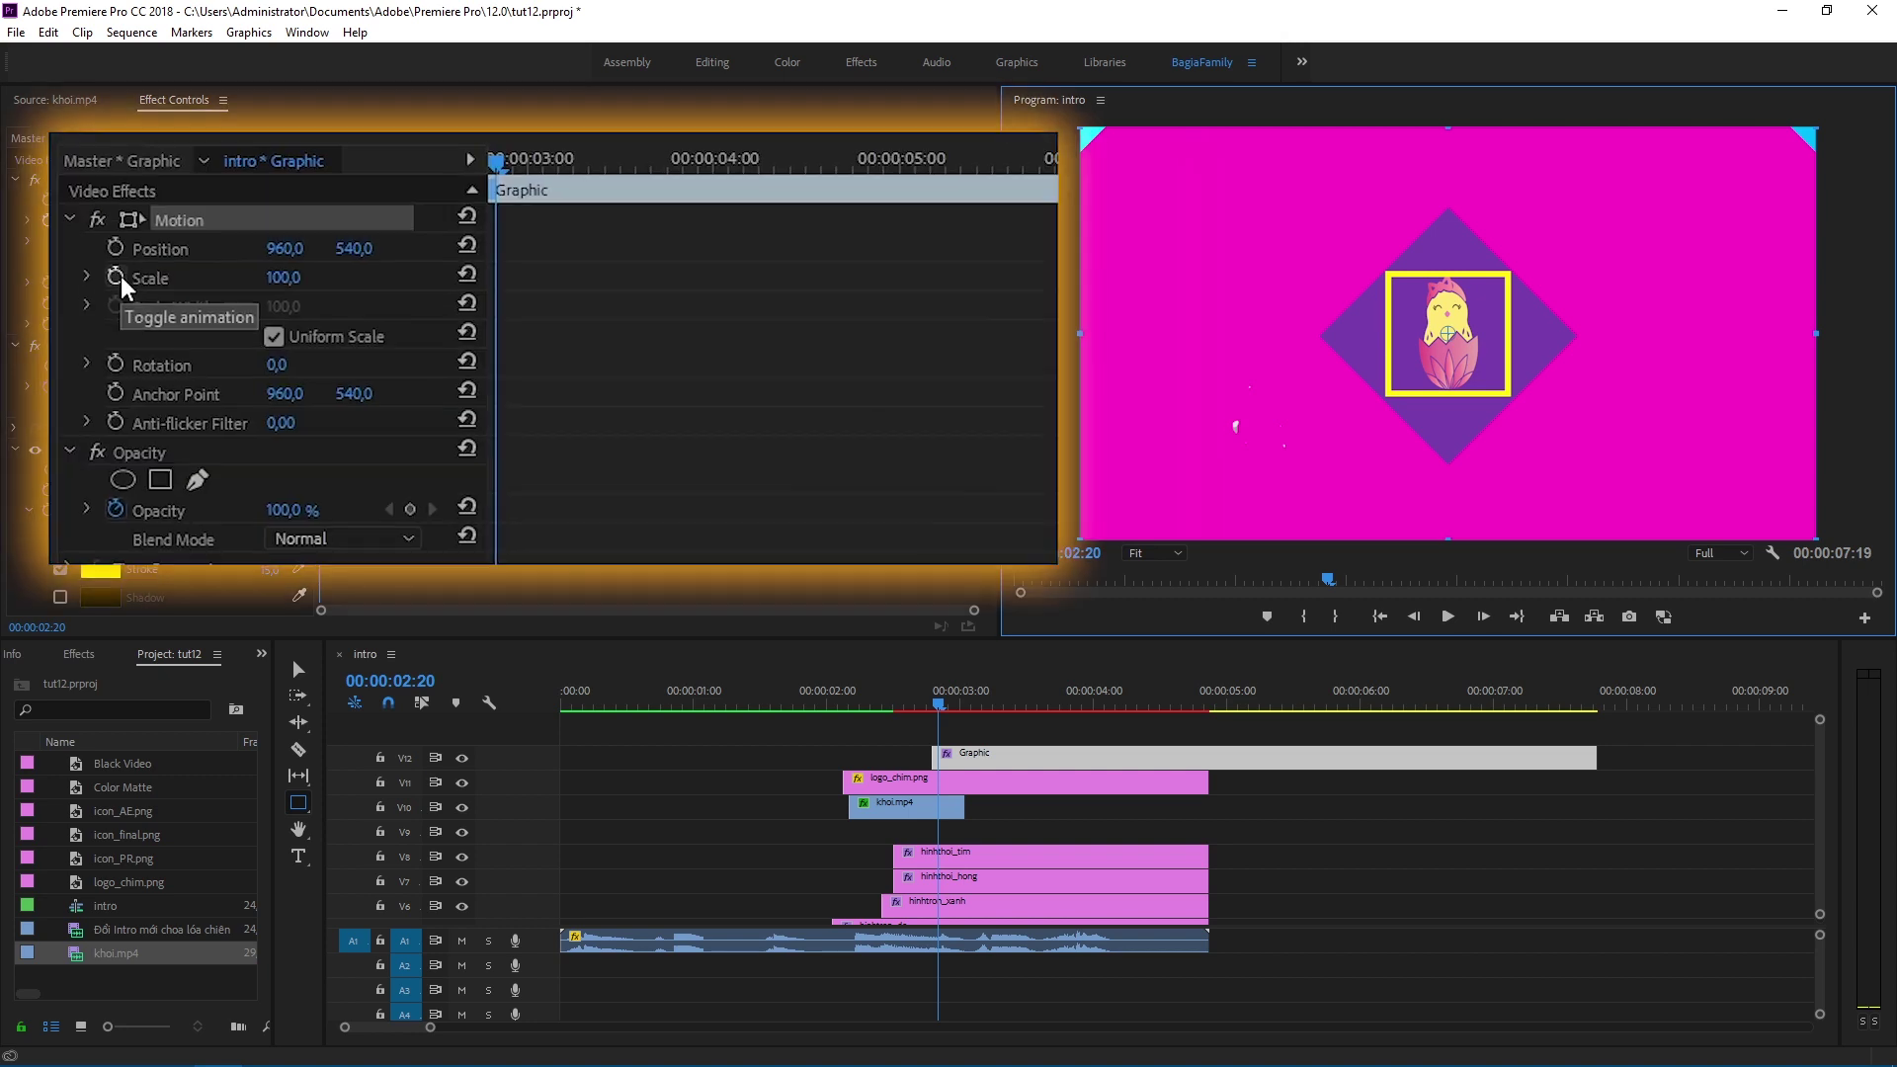
left_click(116, 277)
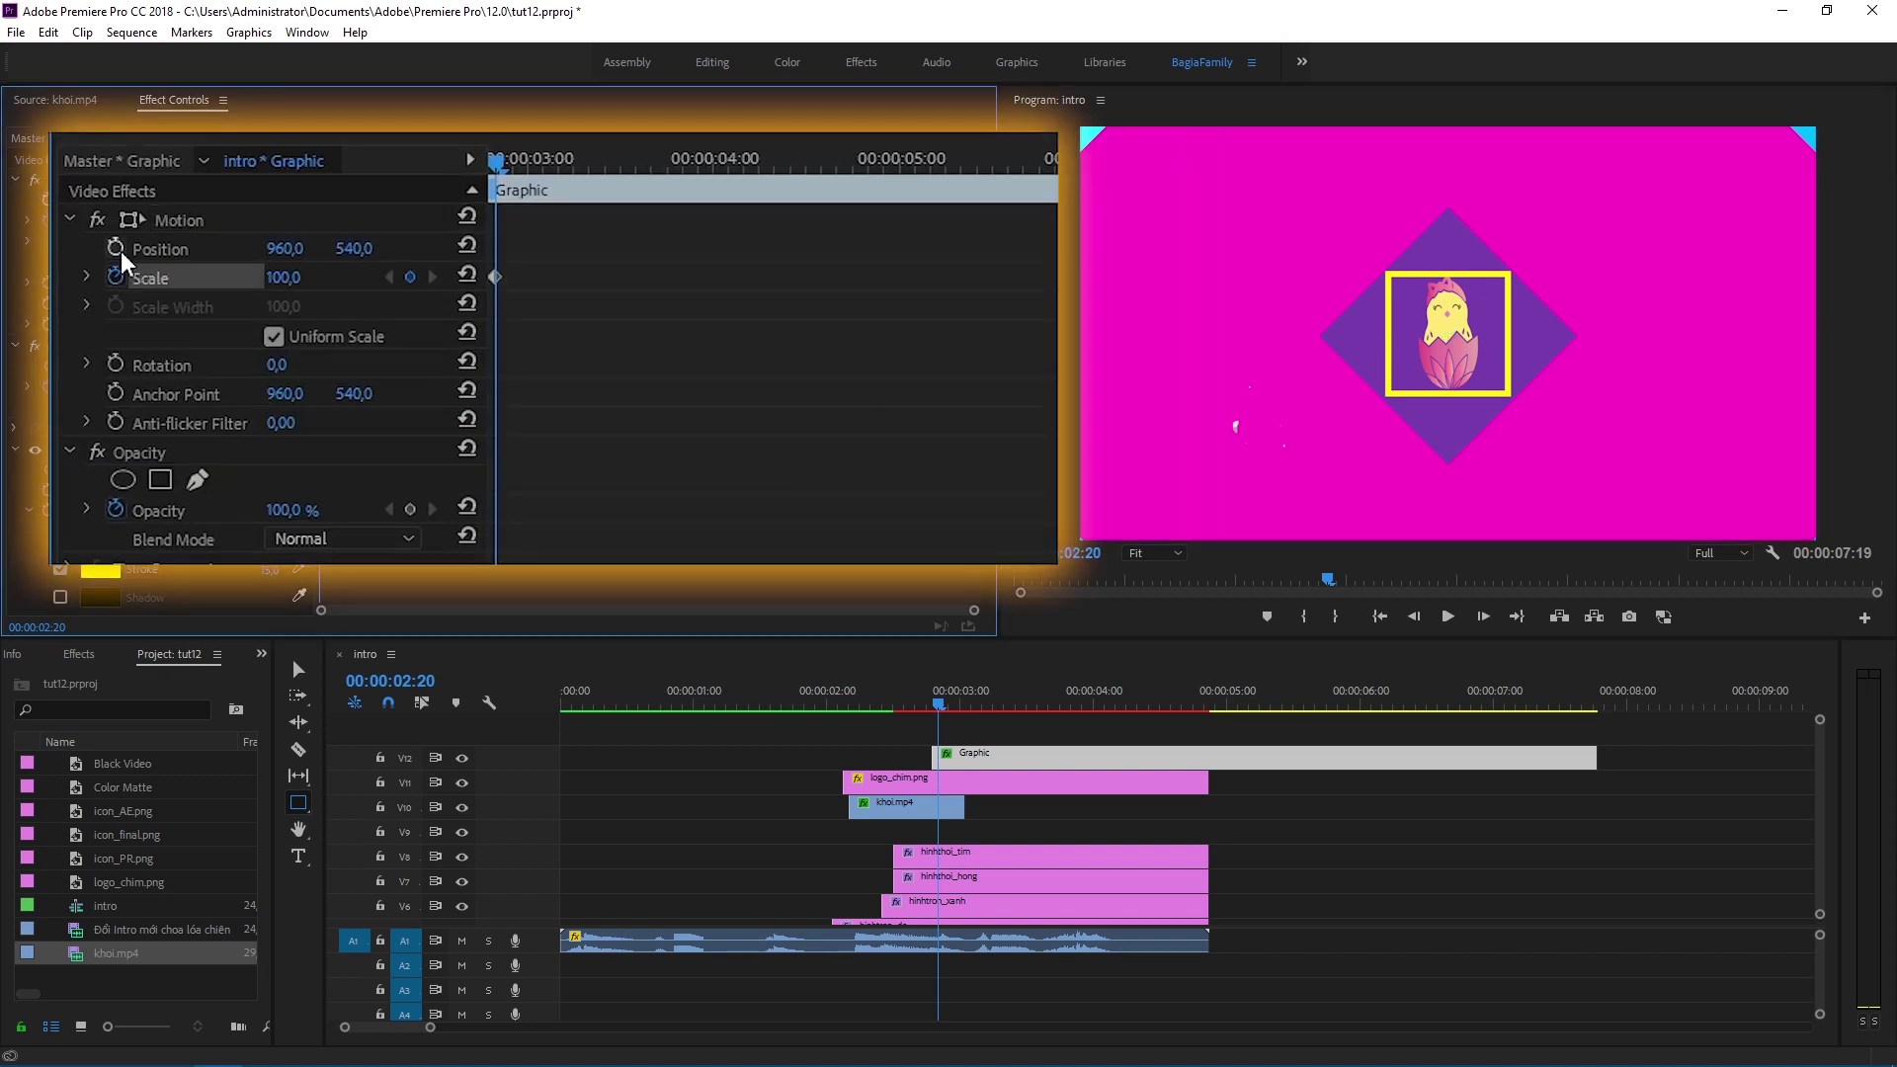
left_click(116, 365)
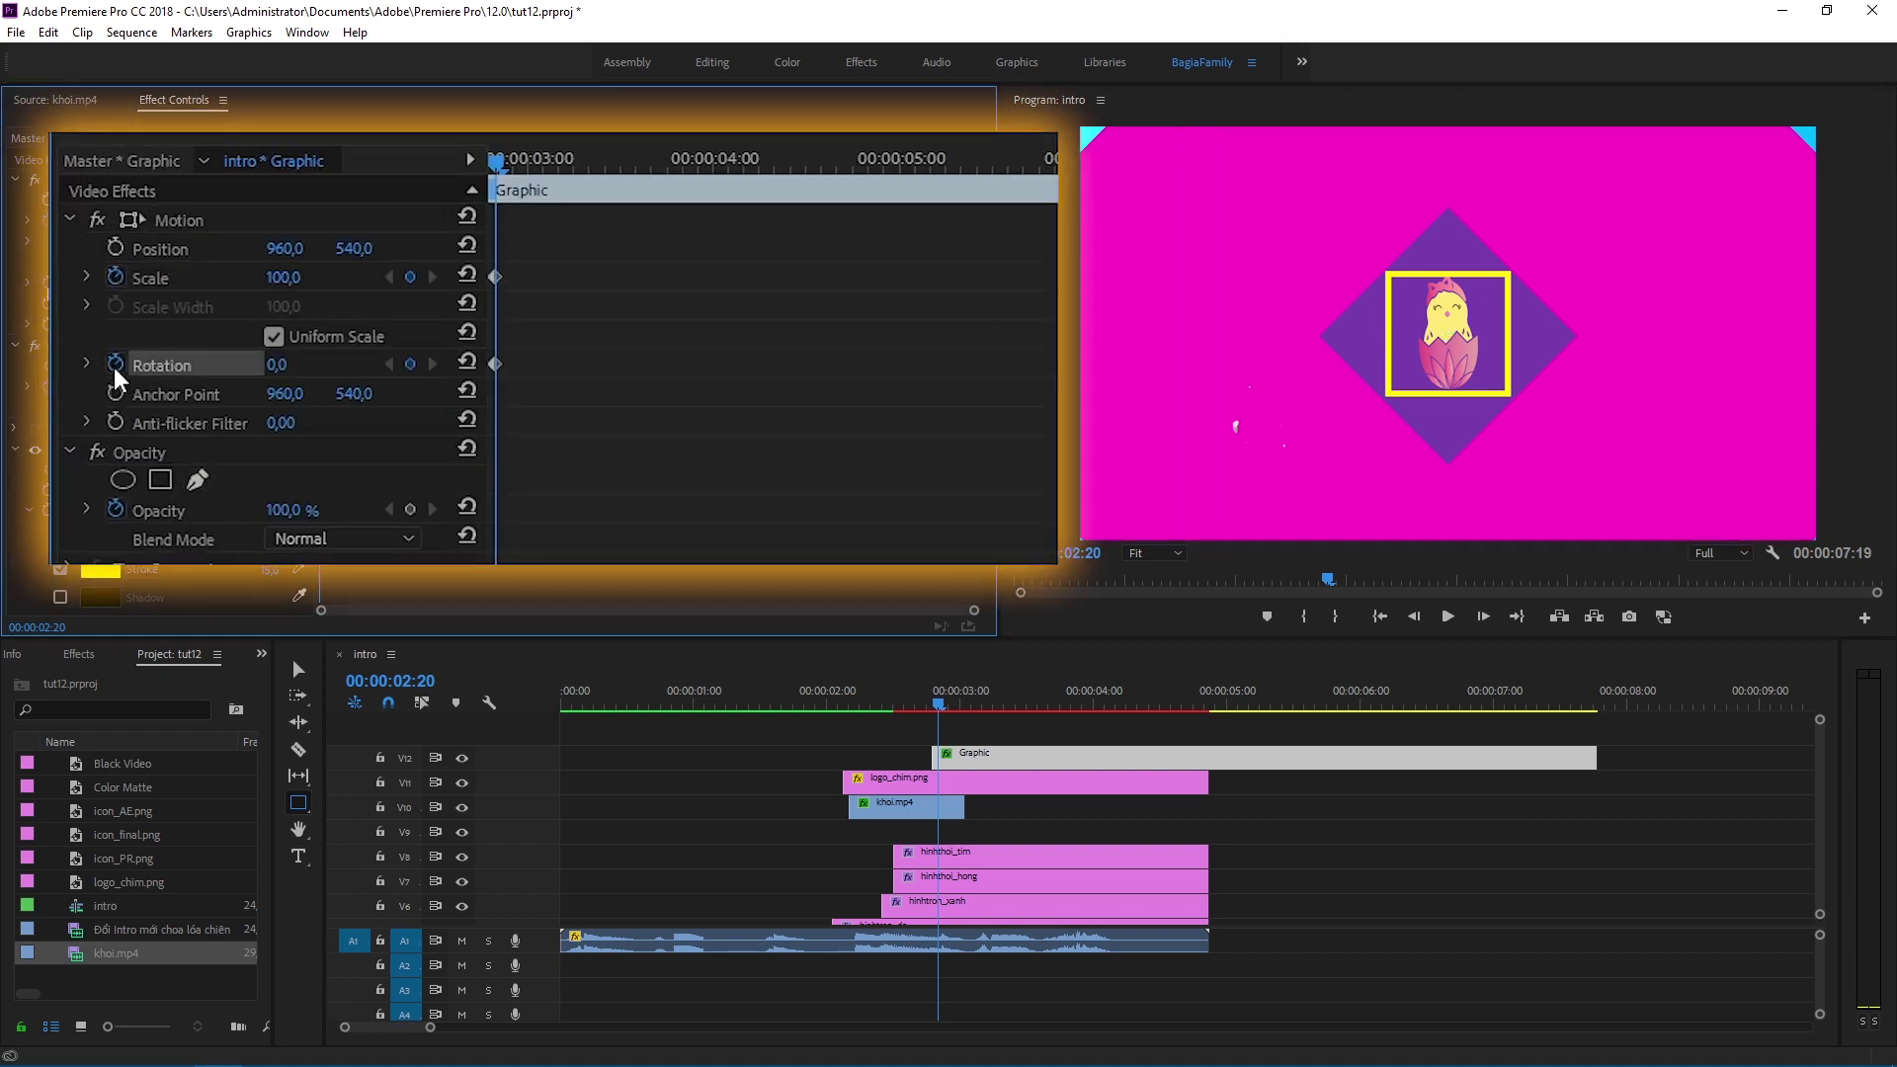
Step: Keyframe the square's Scale to 50 and Rotation to -20° at 00:00:02:19
left_click_drag(974, 609, 540, 609)
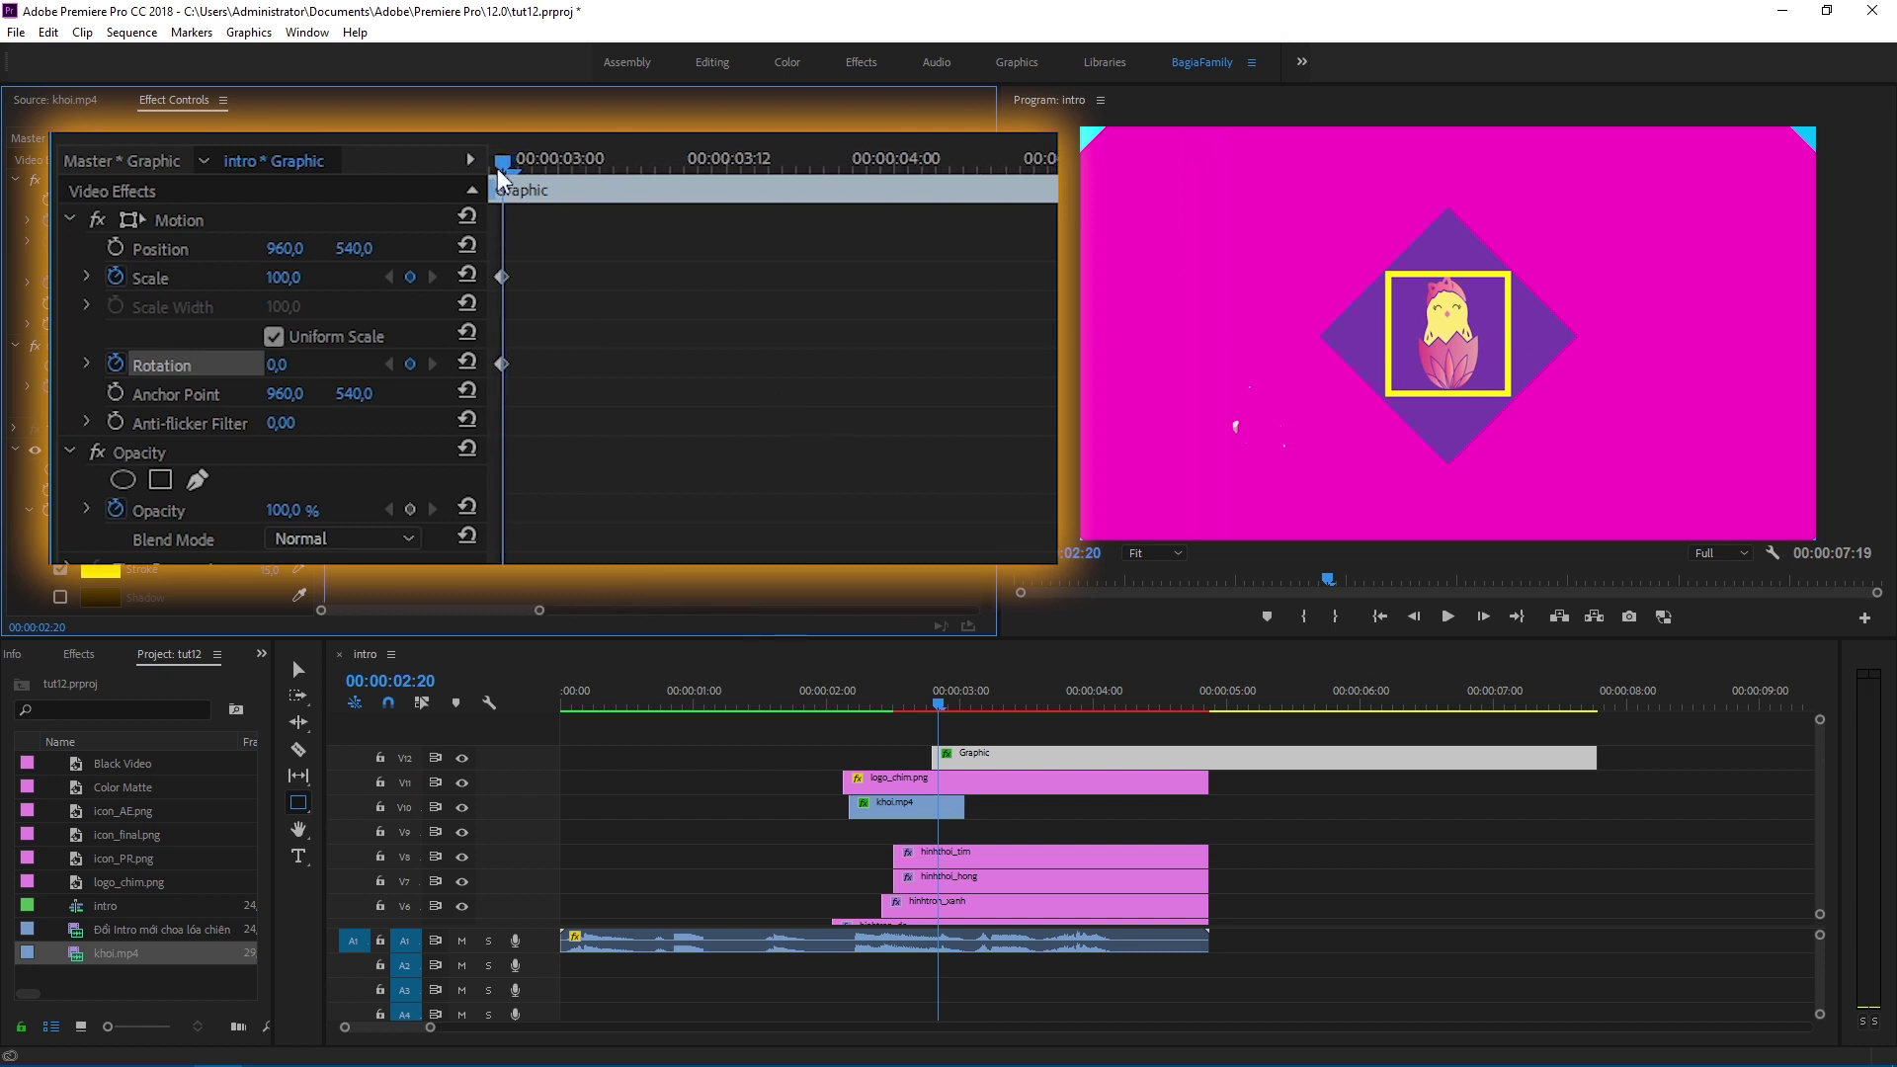
left_click_drag(499, 168, 481, 164)
left_click_drag(284, 278, 241, 277)
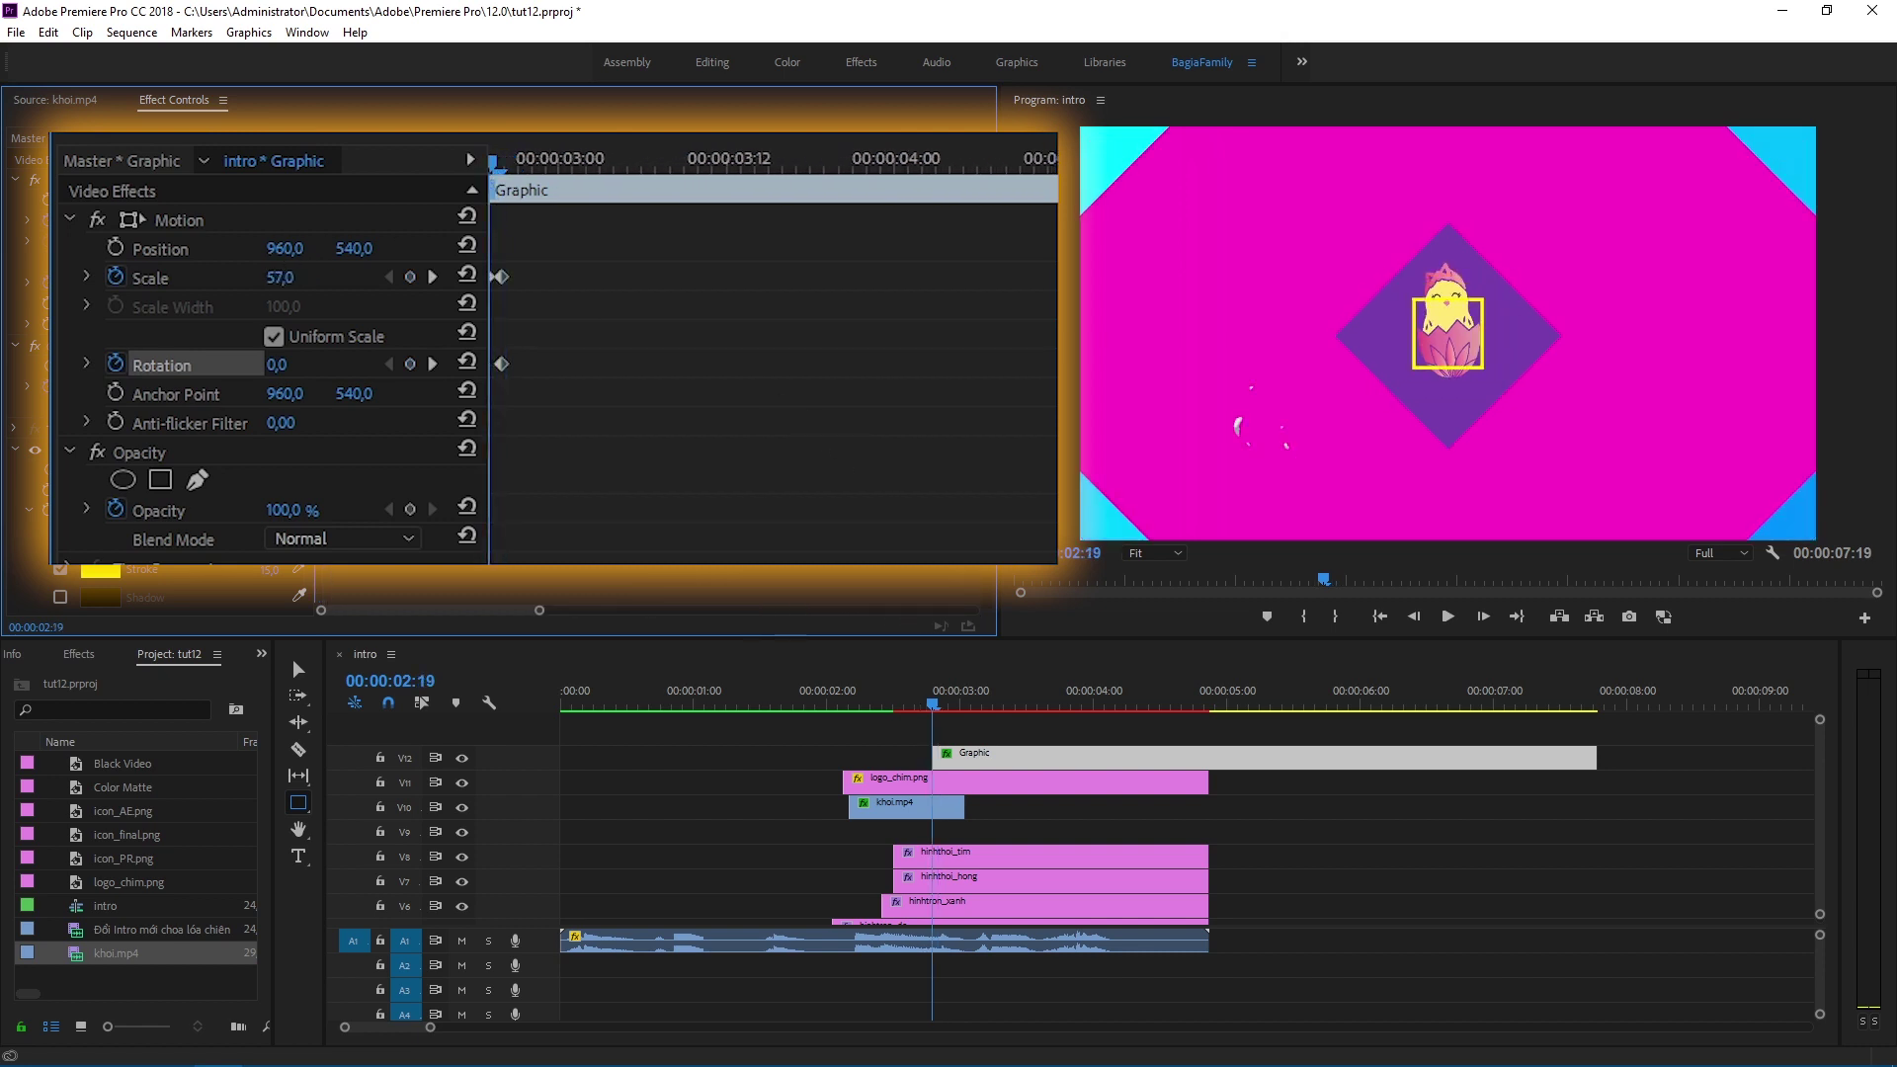
left_click(280, 277)
type("50")
key("Return")
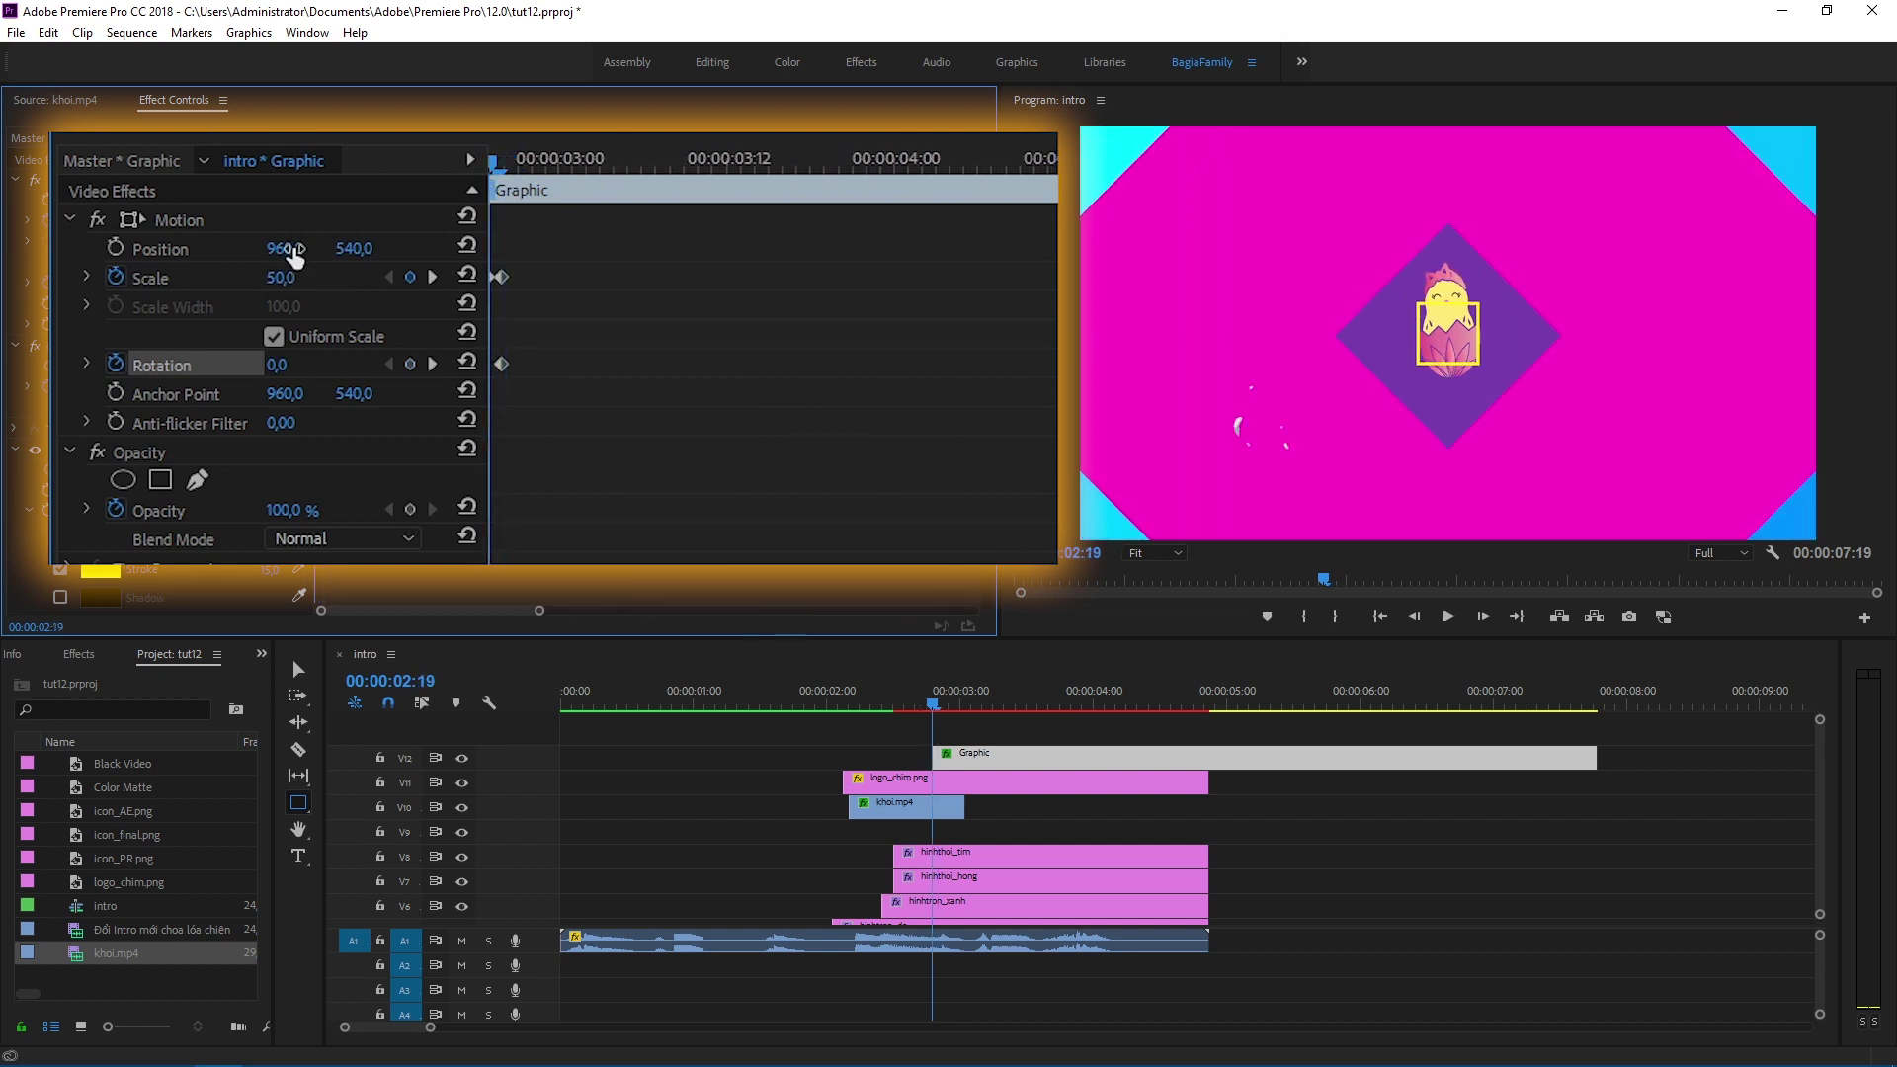
left_click(276, 364)
type("-25")
key("Return")
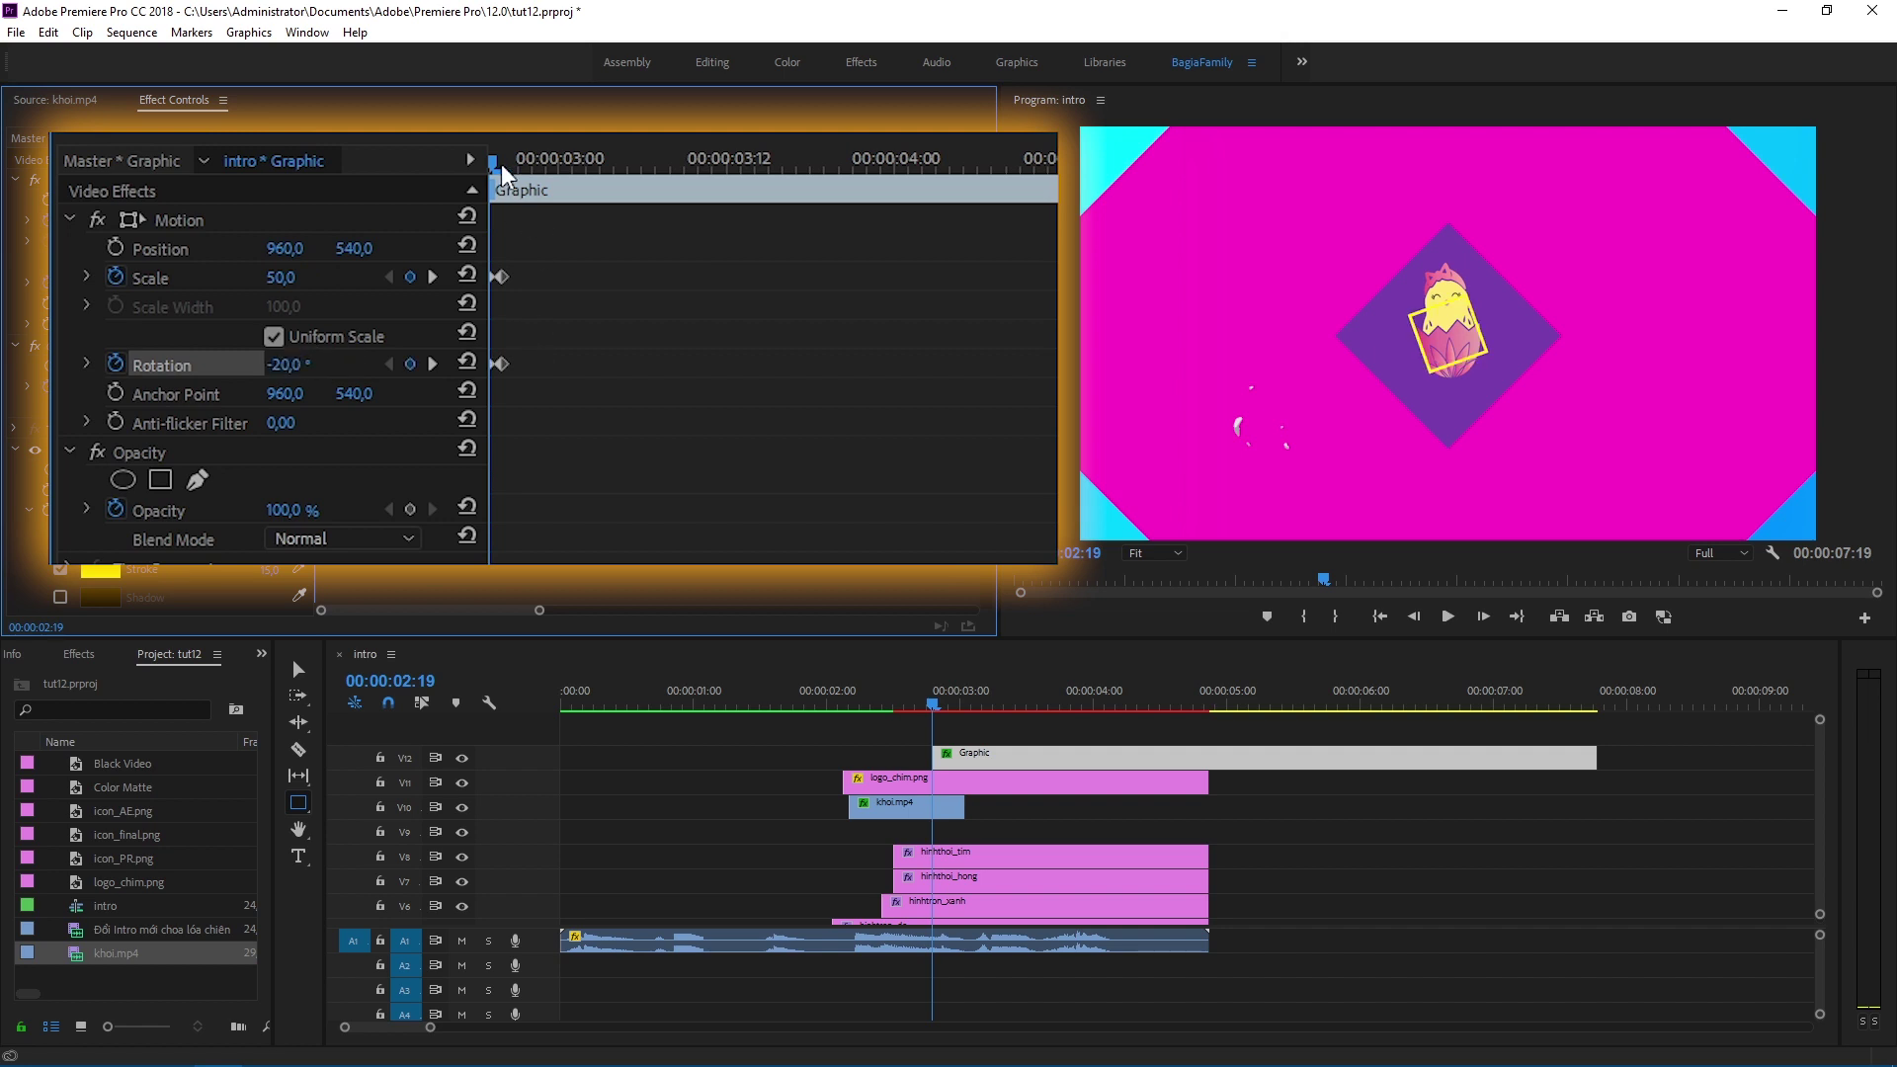
mouse_move(501, 164)
left_mouse_down()
mouse_move(516, 164)
mouse_move(496, 172)
left_mouse_up()
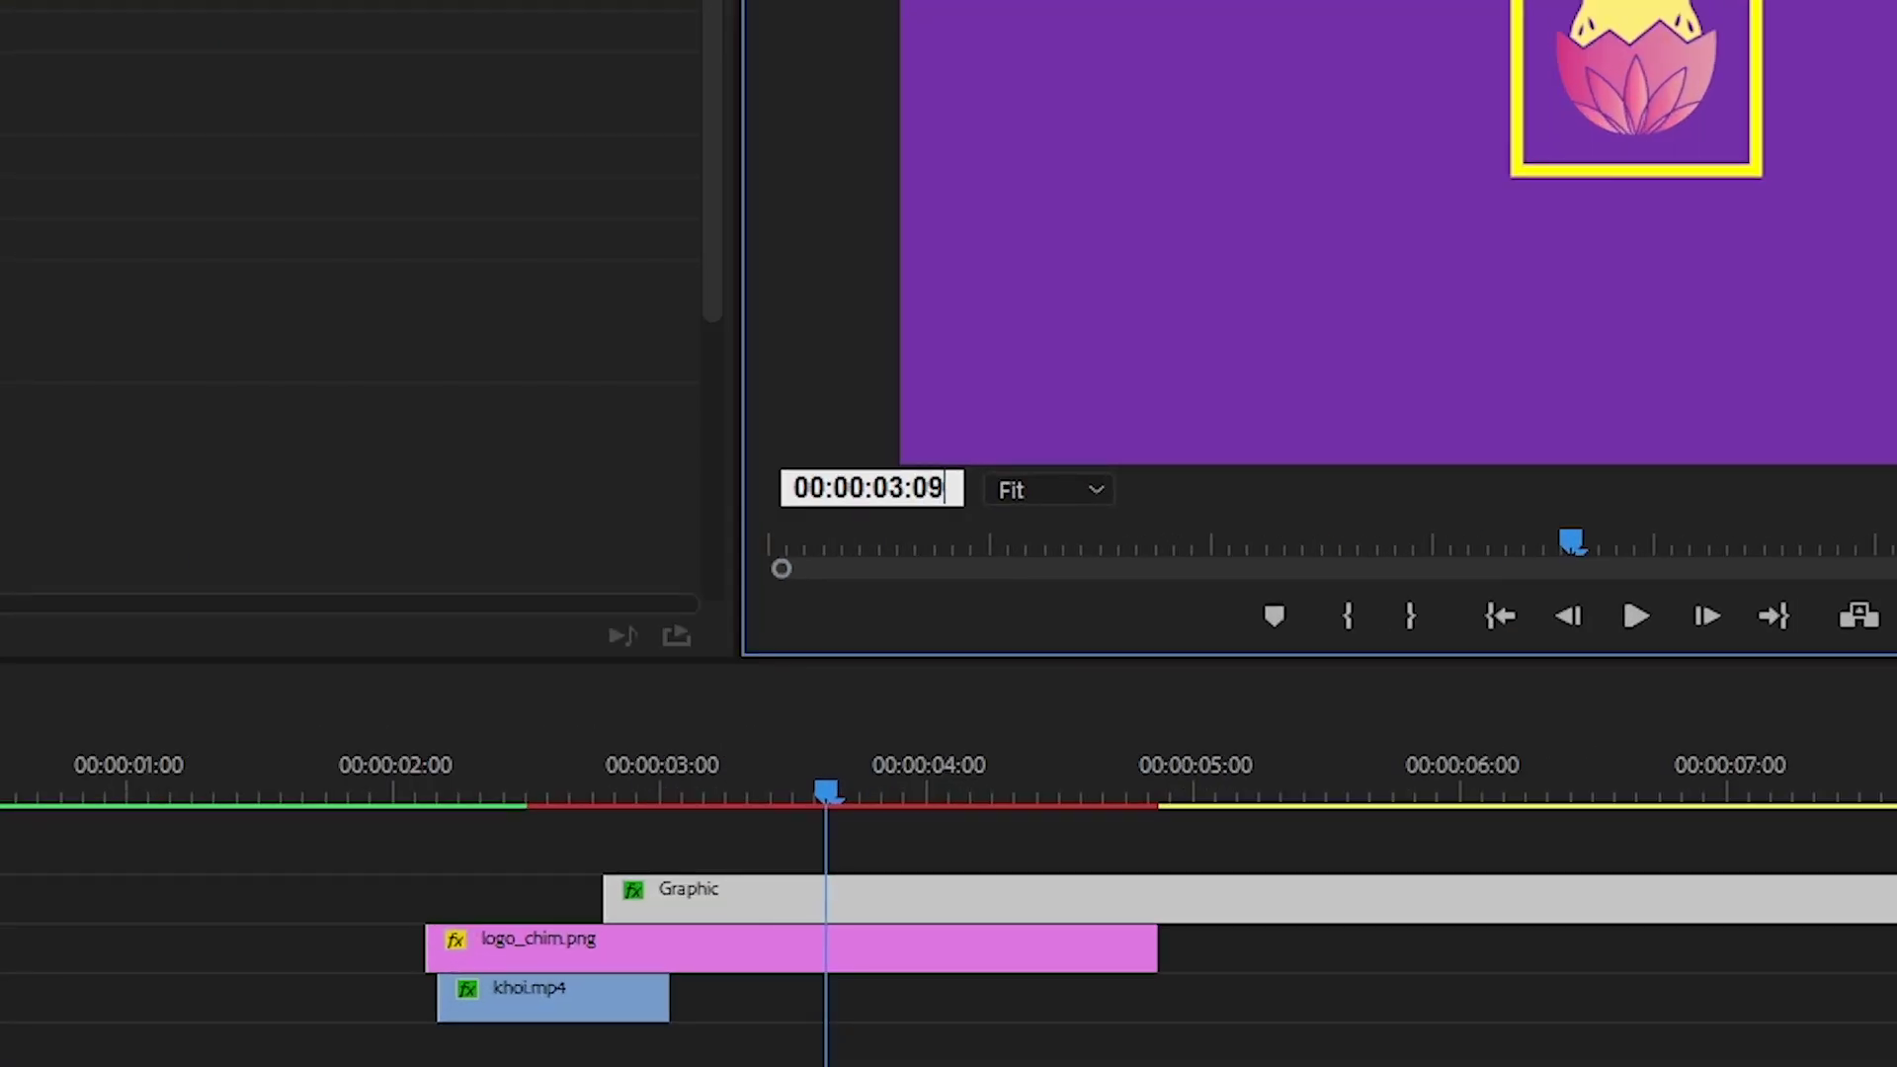
Step: Keyframe the square's Scale to 150 and Rotation to 45° at 00:00:03:09, and scrub through the animation
key("Return")
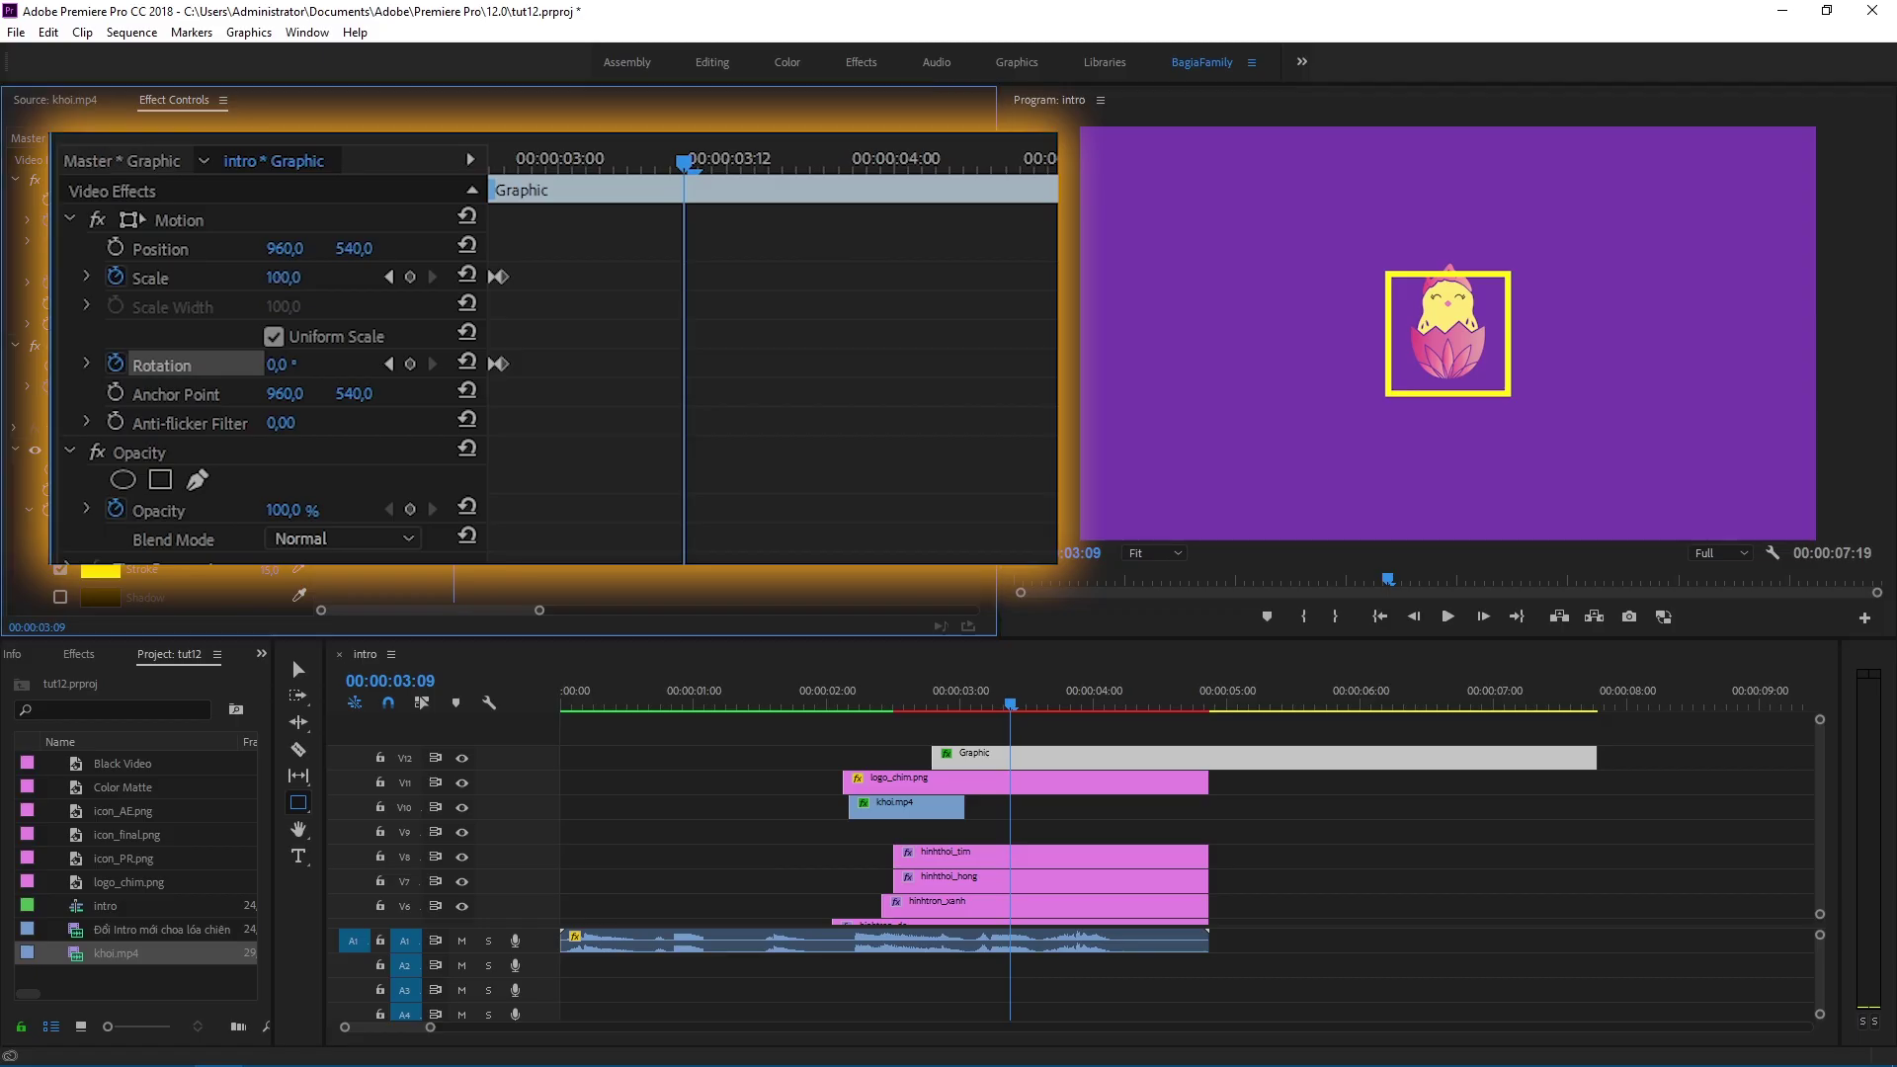
left_click_drag(283, 277, 337, 277)
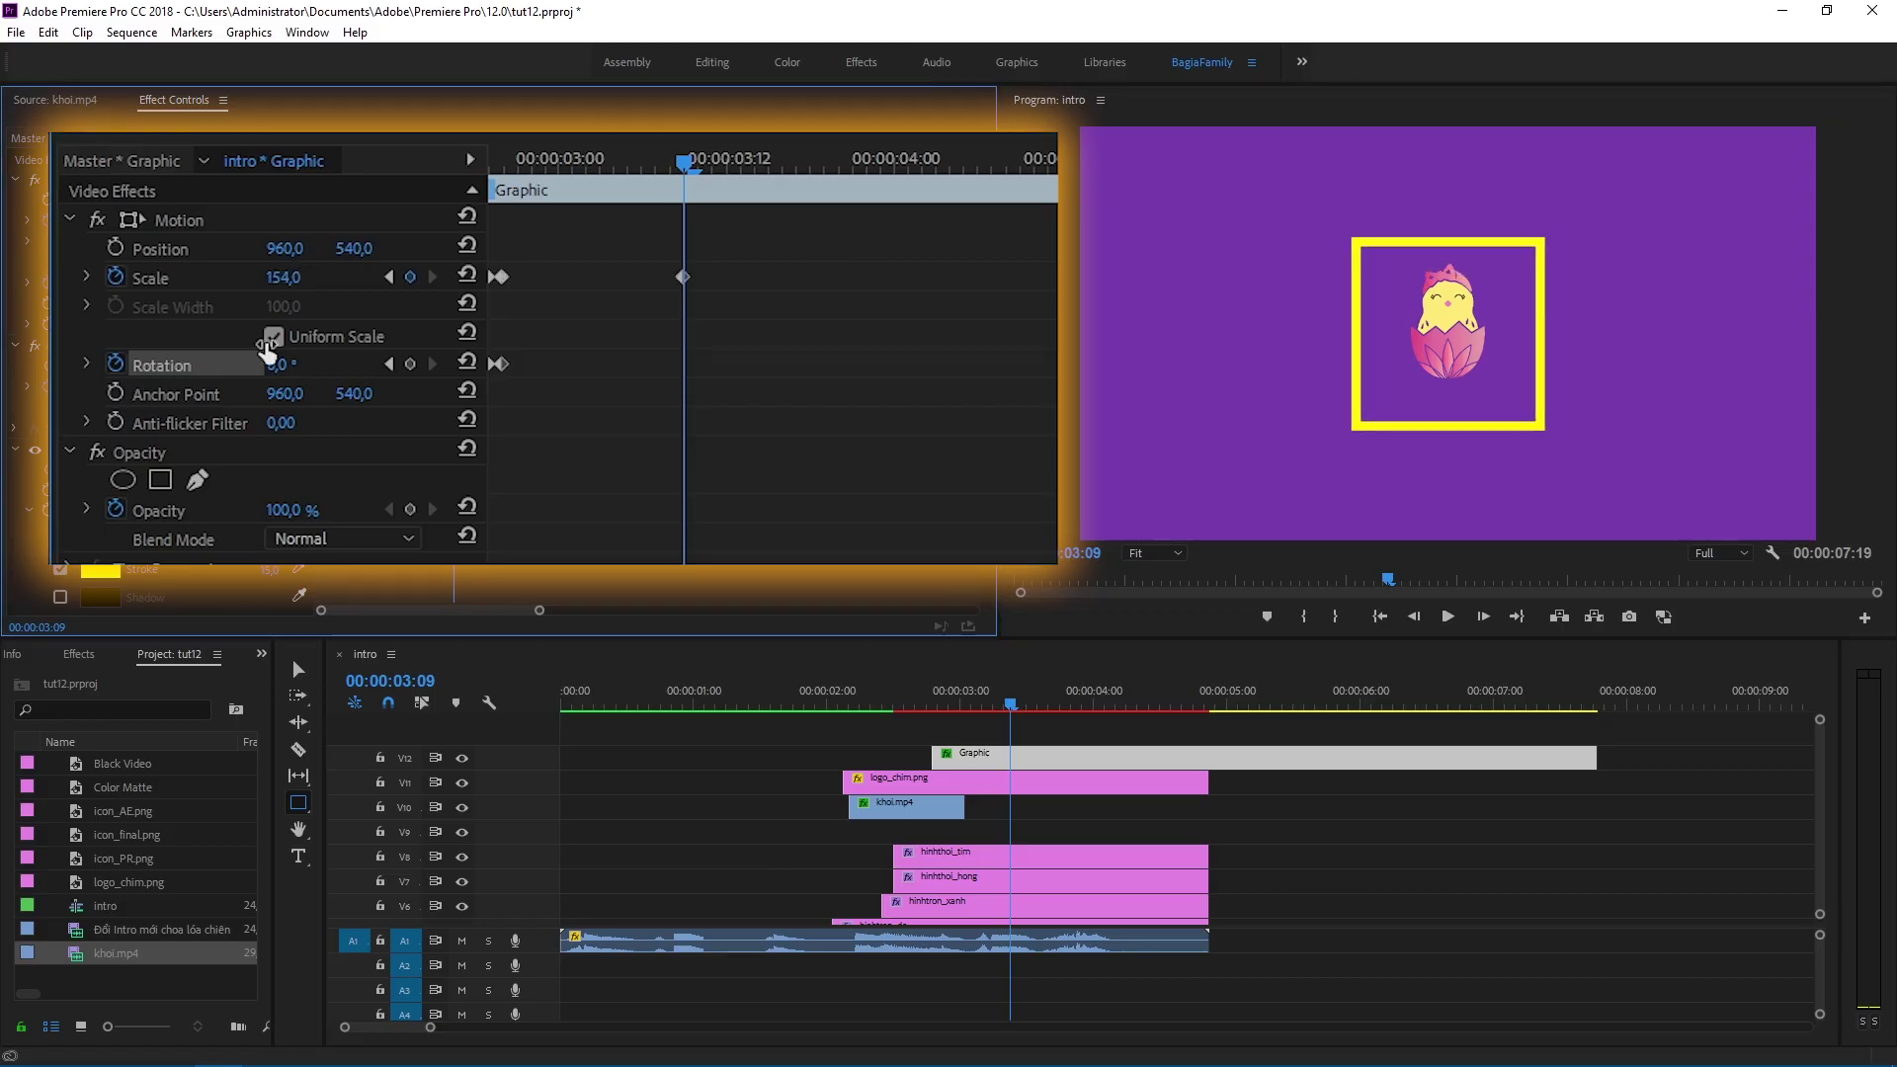
left_click(283, 278)
type("150")
key("Return")
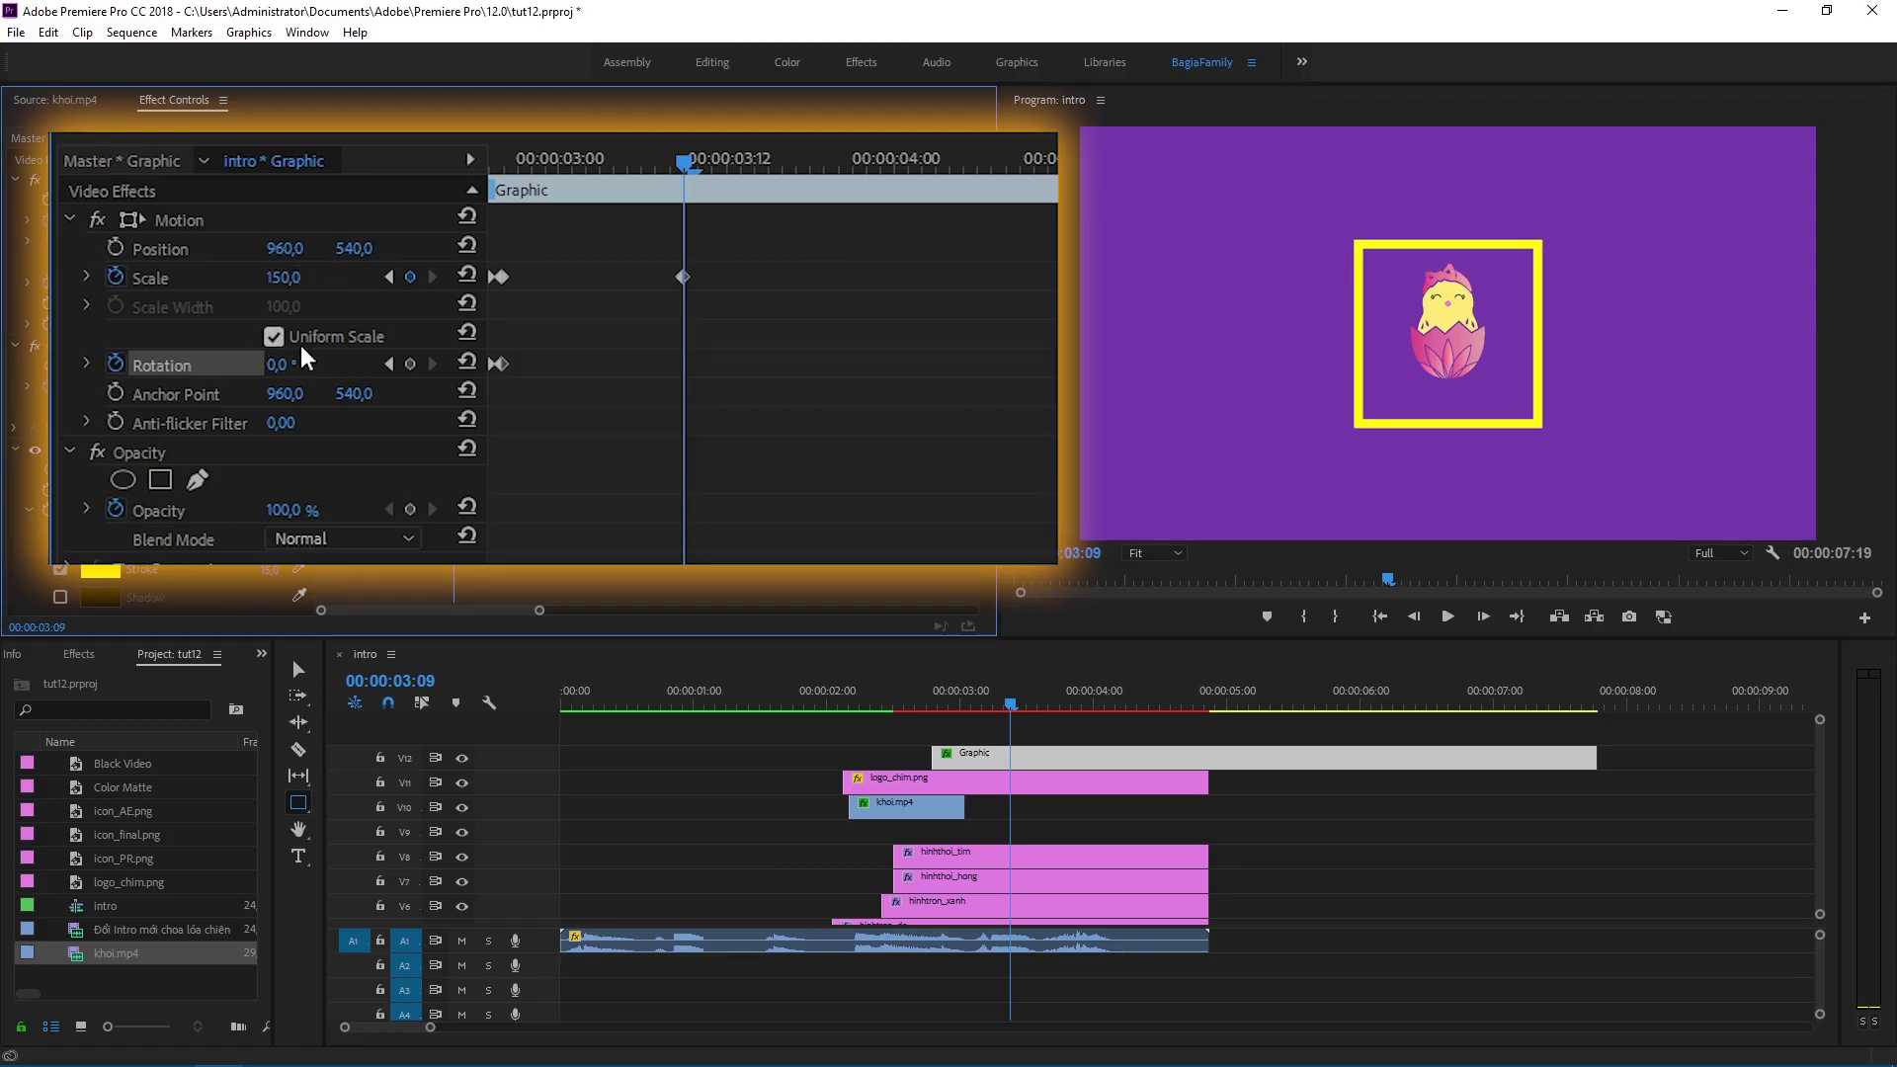
left_click(281, 365)
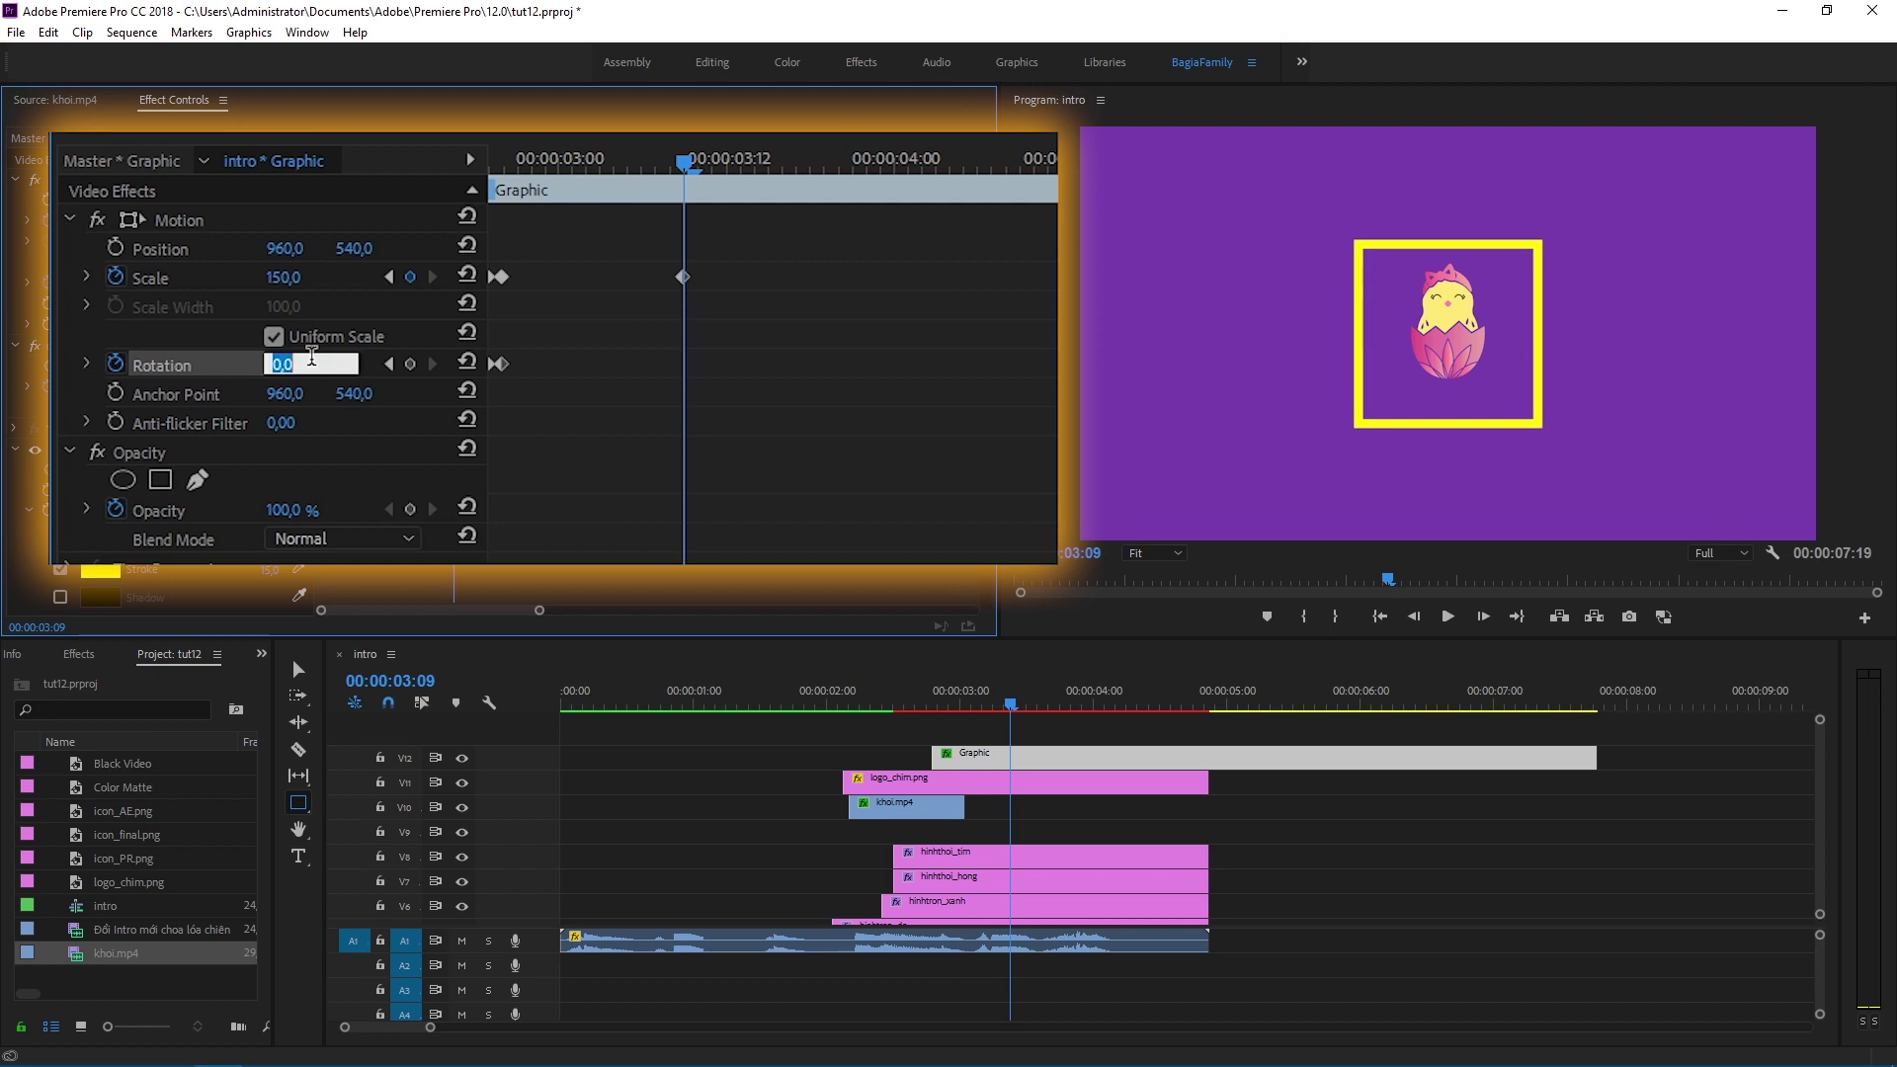
type("45")
key("Return")
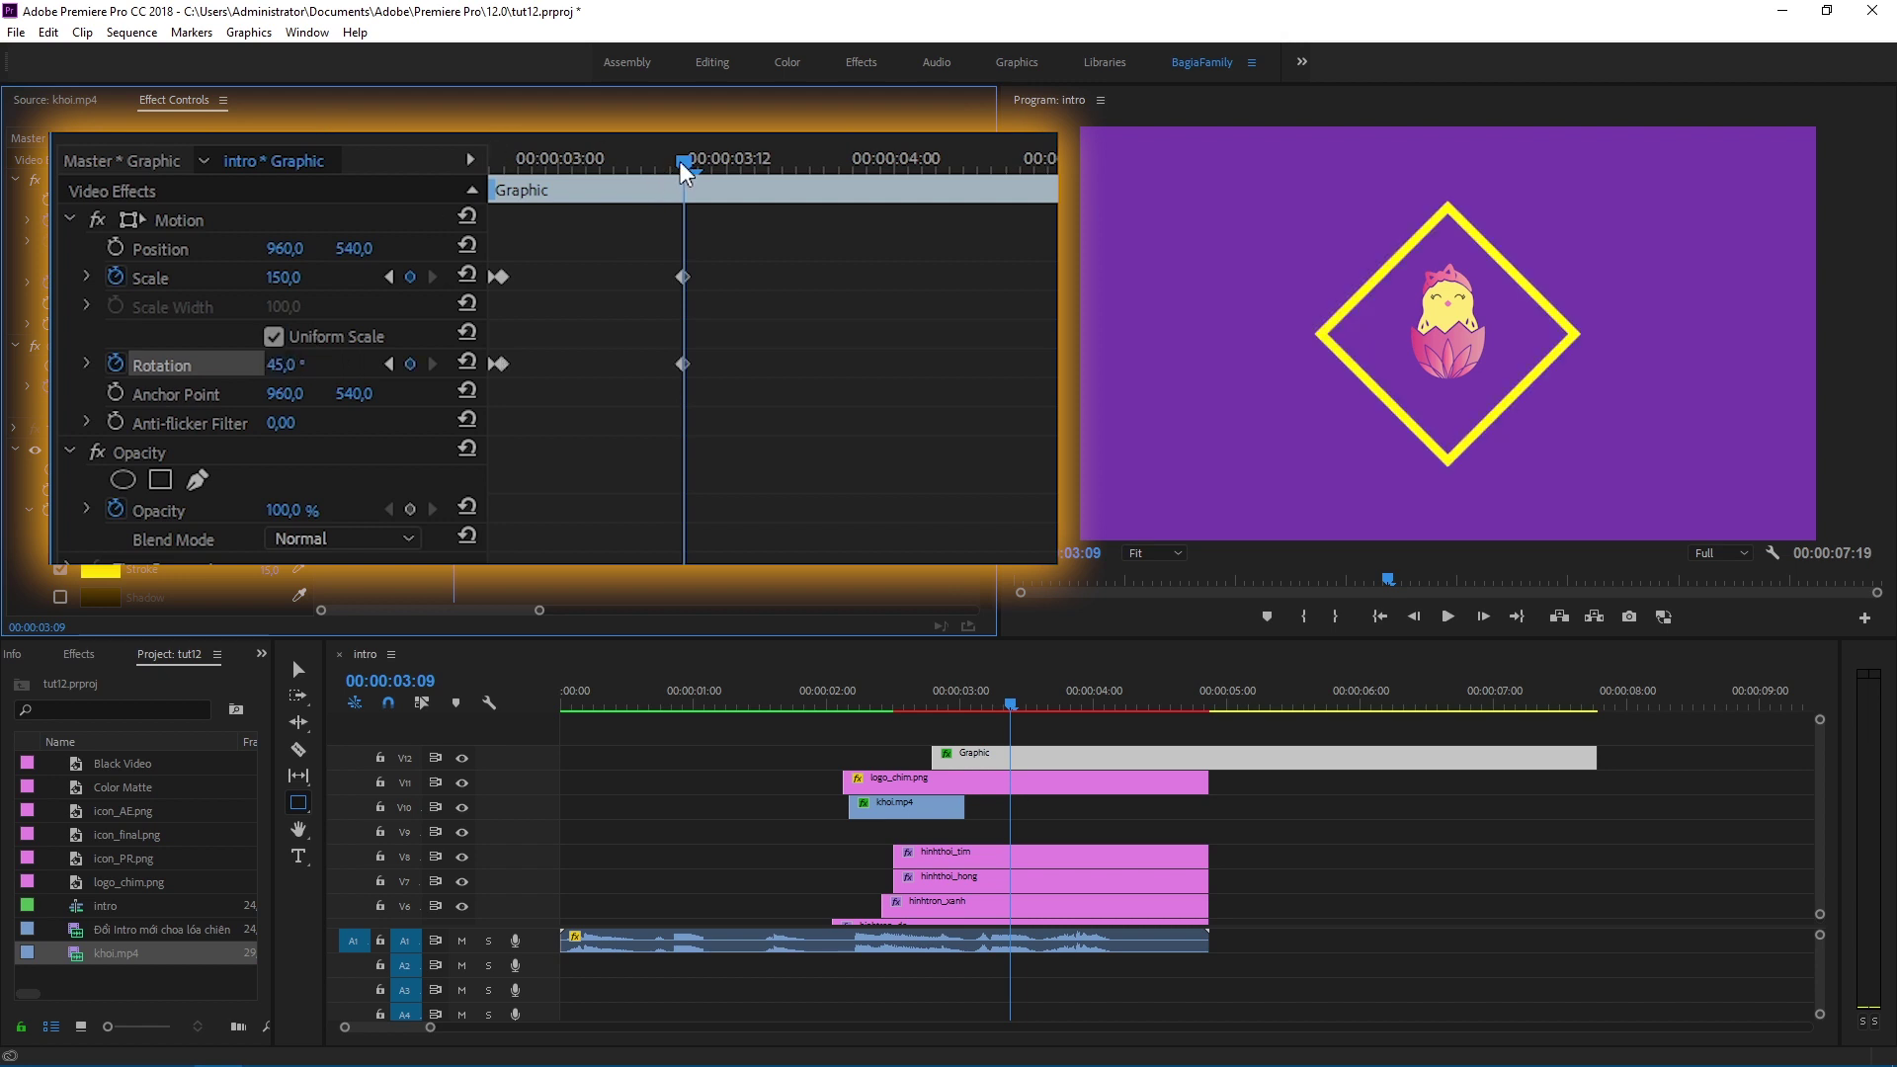
left_click_drag(684, 170, 553, 190)
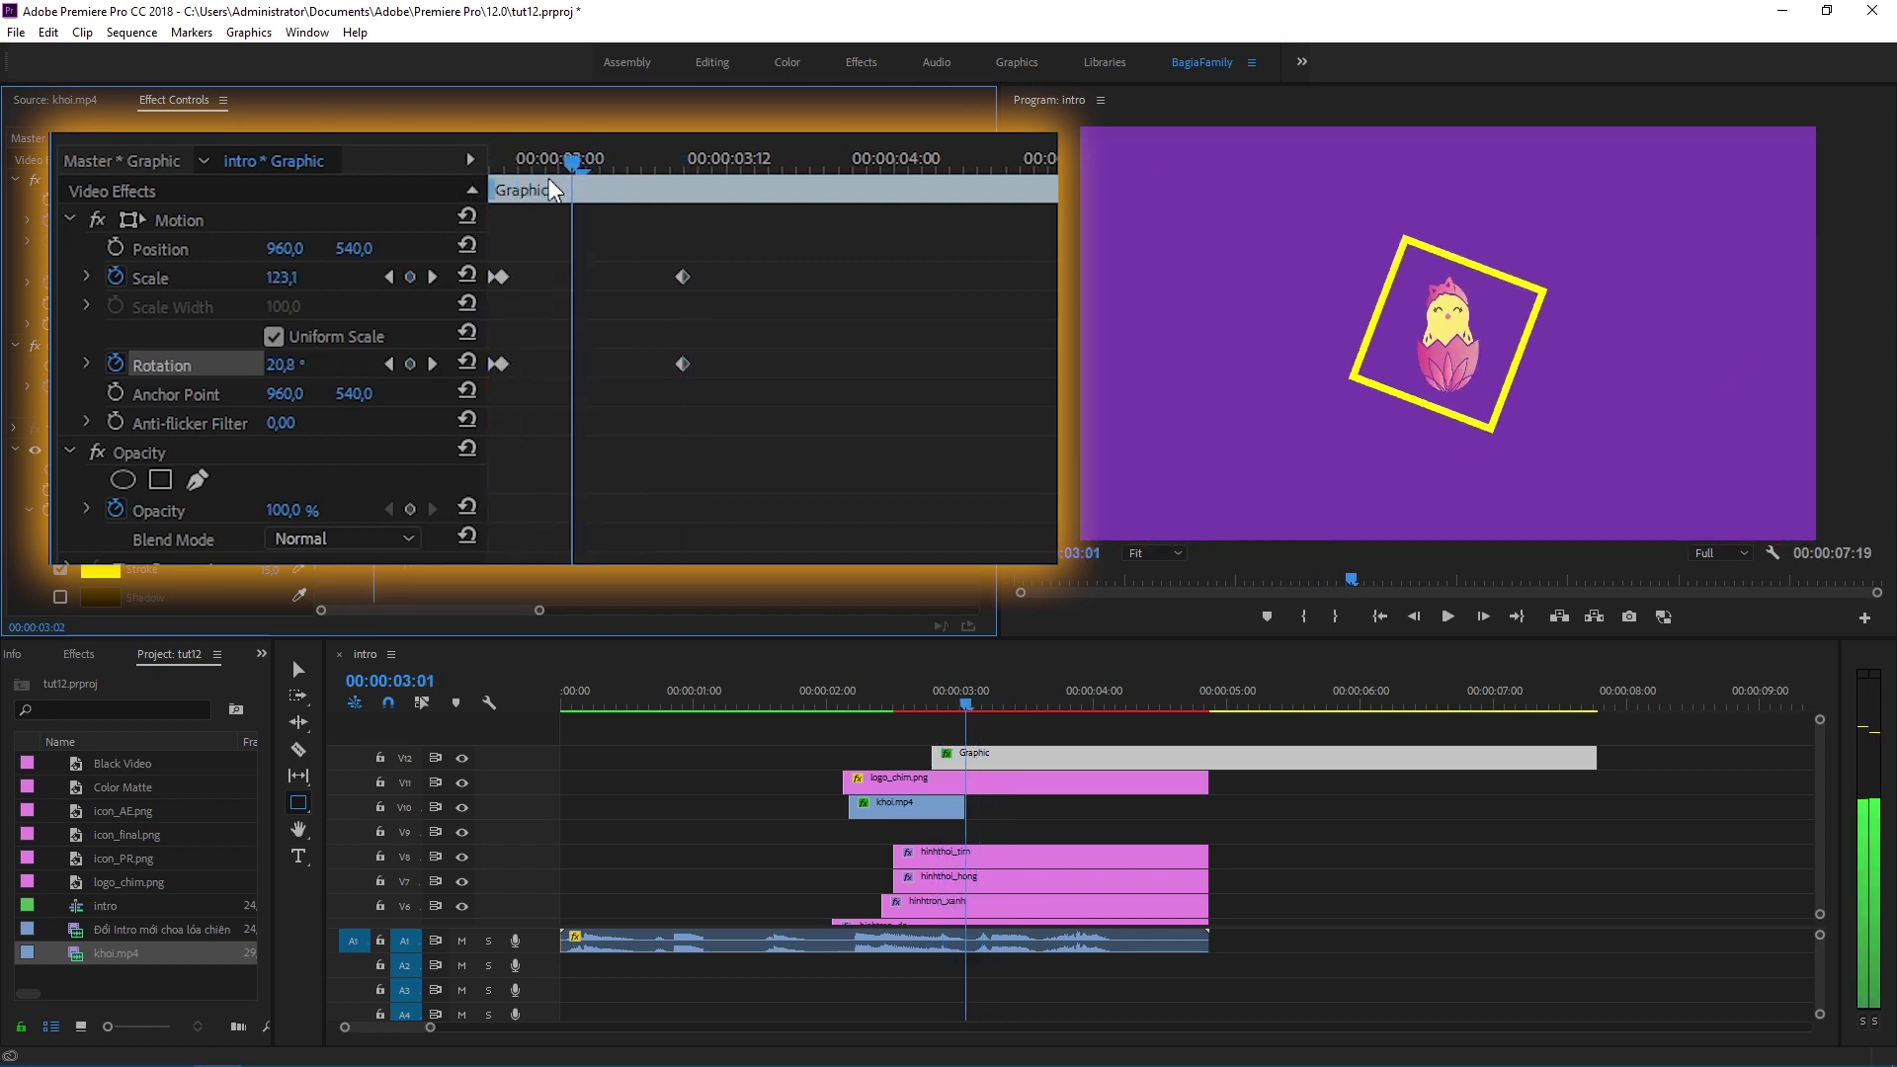
Step: Rename the square's Graphic clip hinhvuong_vang
right_click(1284, 756)
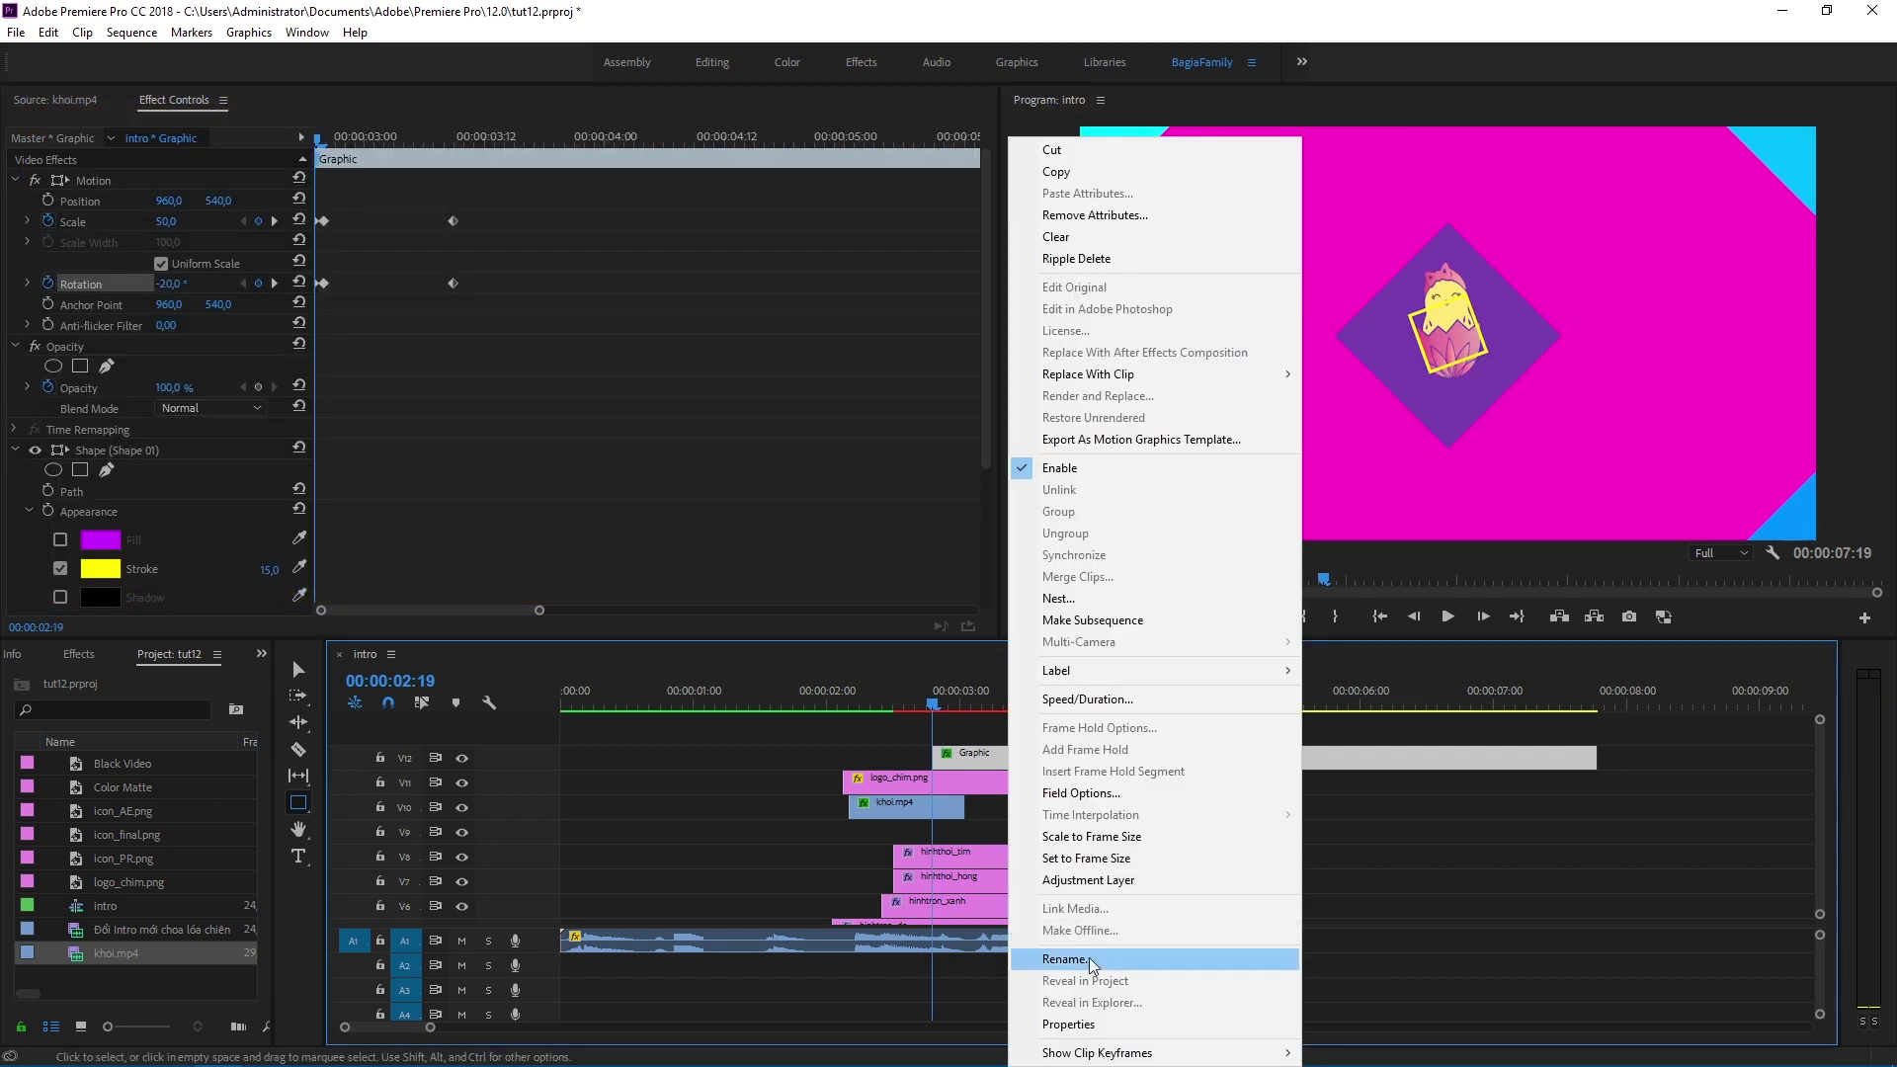
left_click(1324, 961)
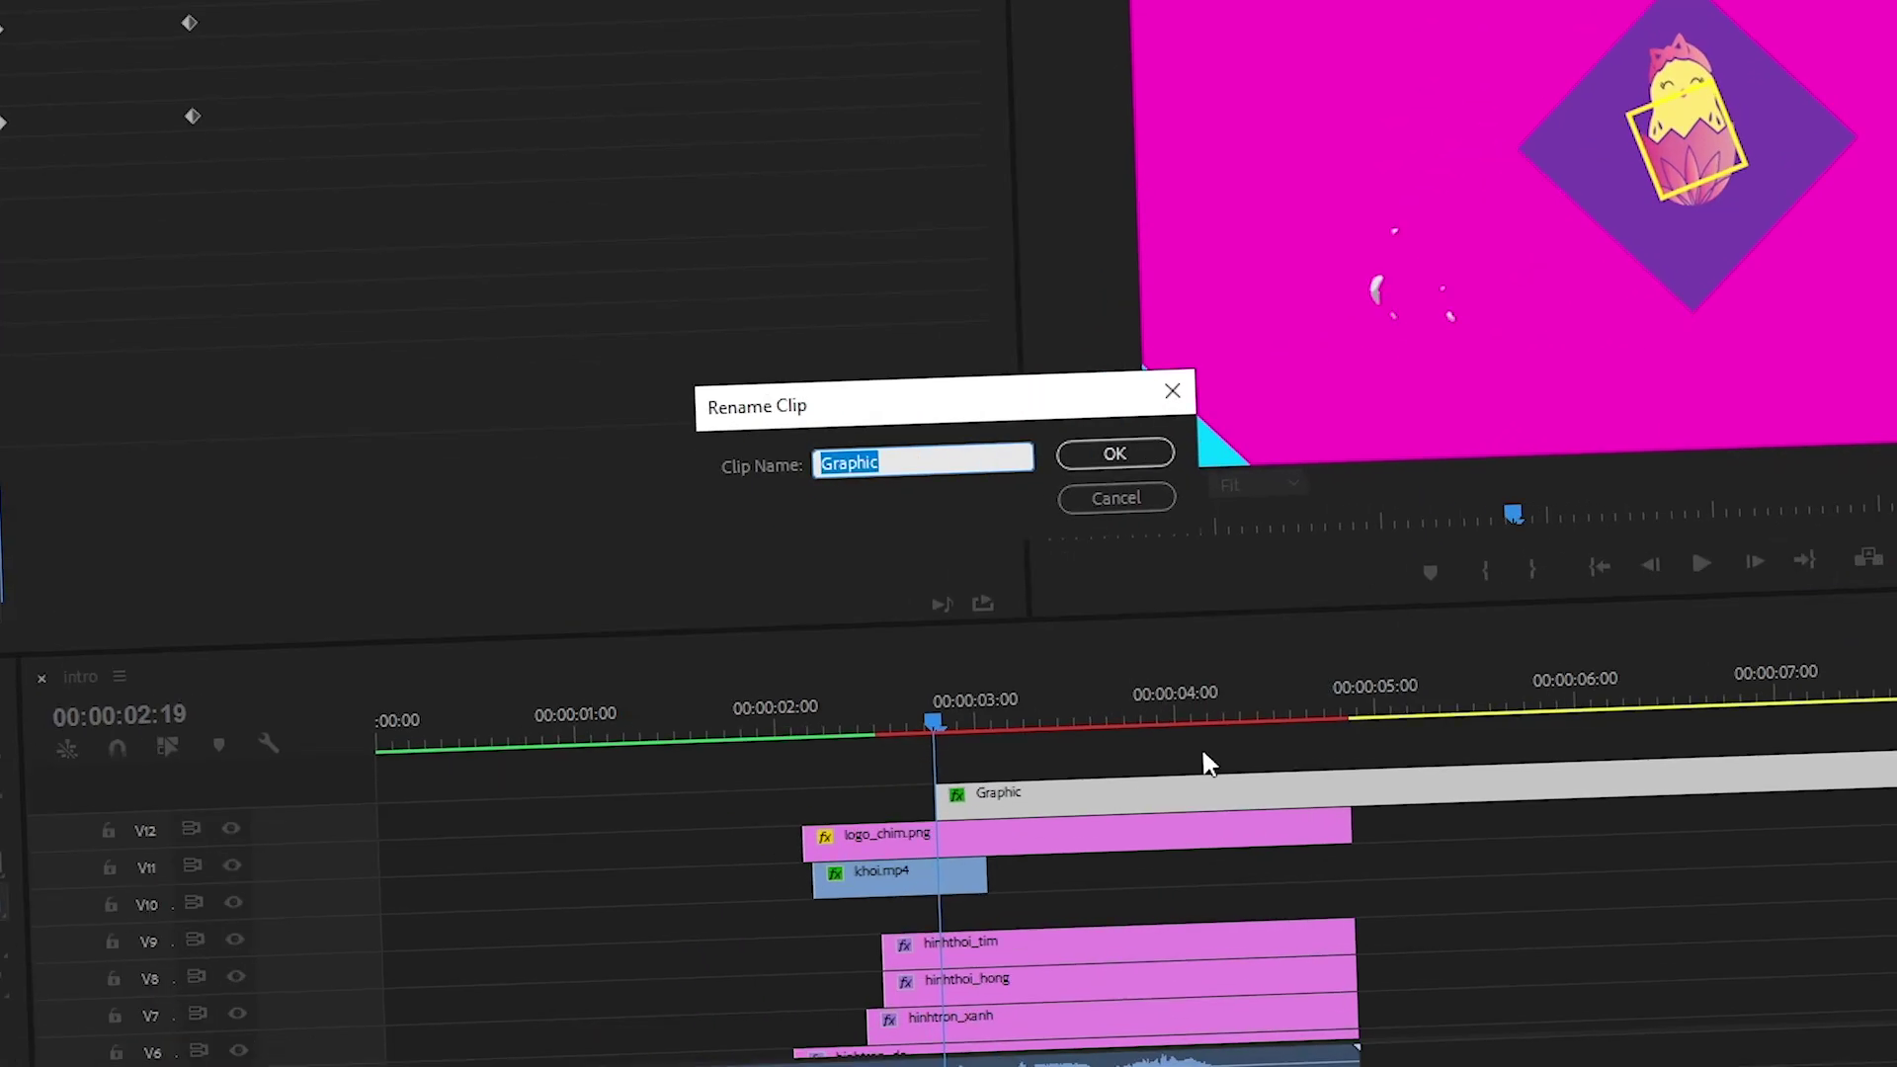
type("hinhvuong_vang")
key("Return")
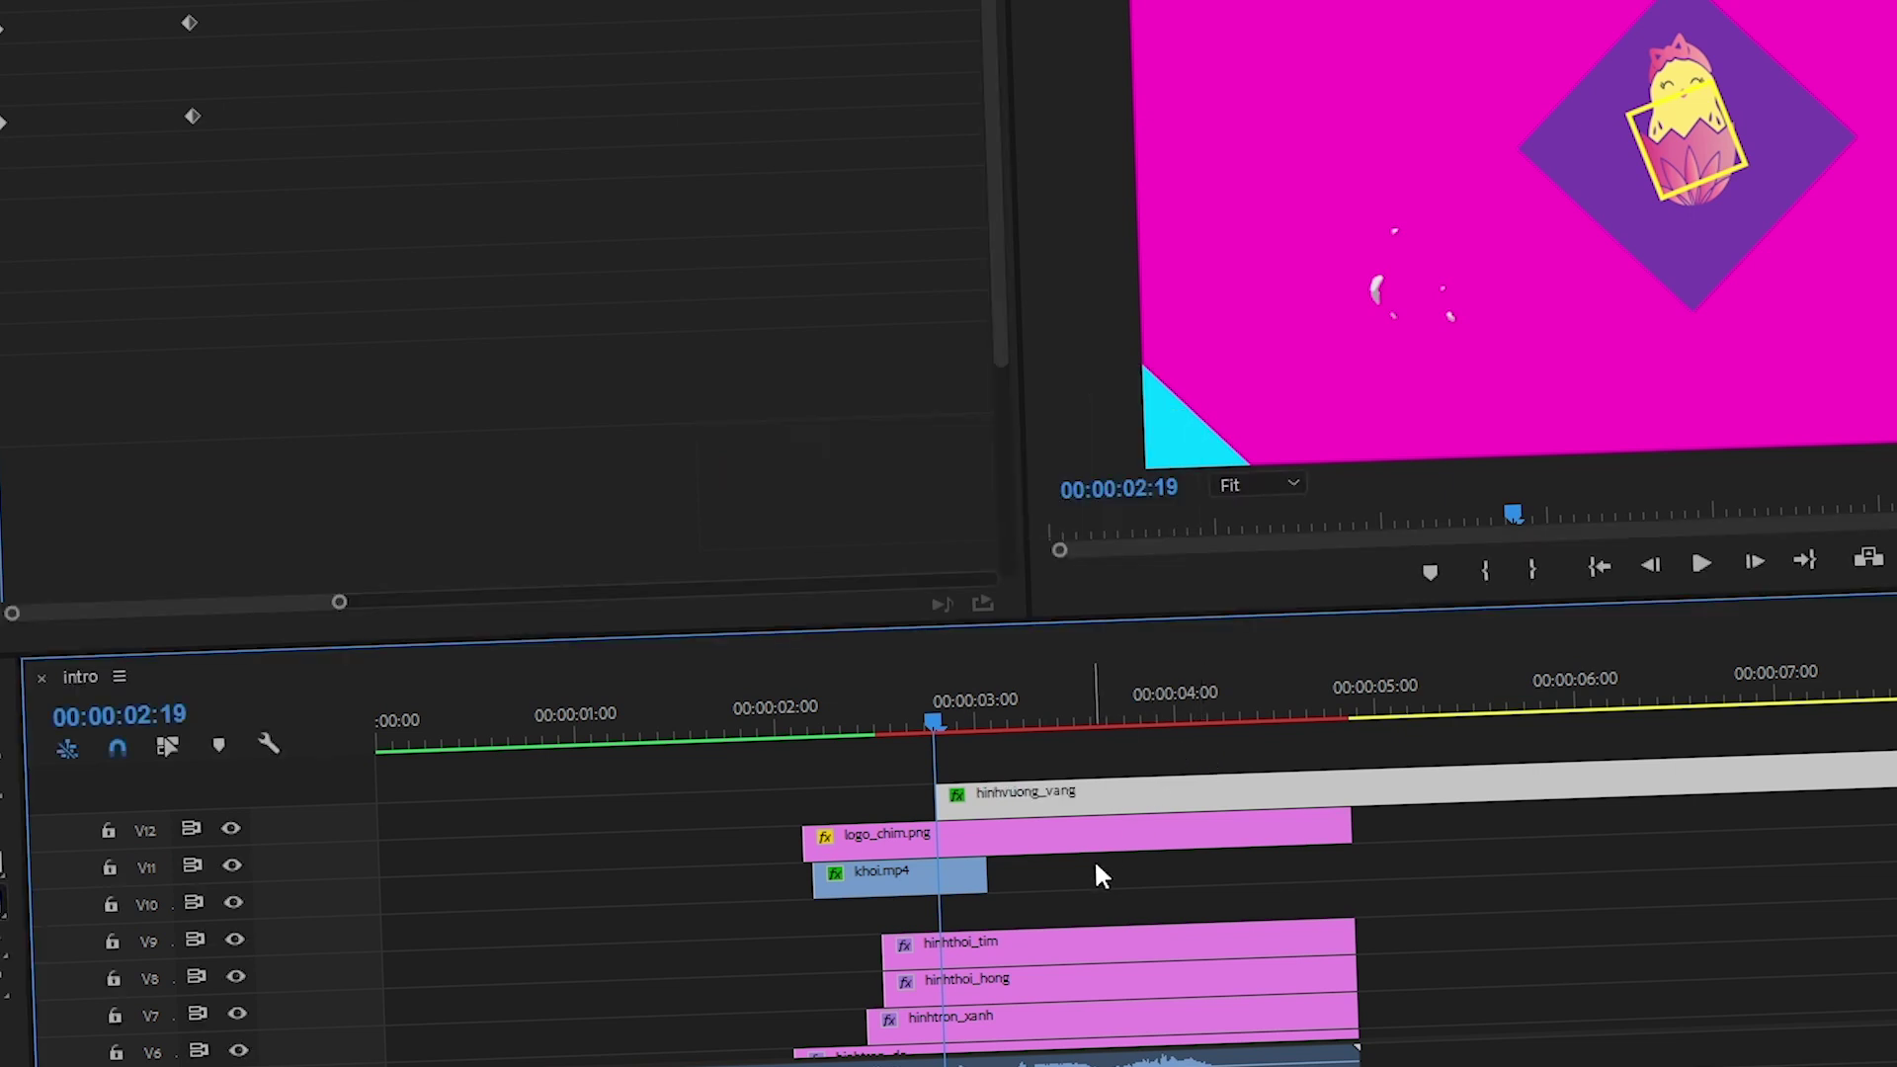
Step: Move hinhvuong_vang down to V9 and trim its end to match the end of the other clips
left_click_drag(963, 791, 1033, 901)
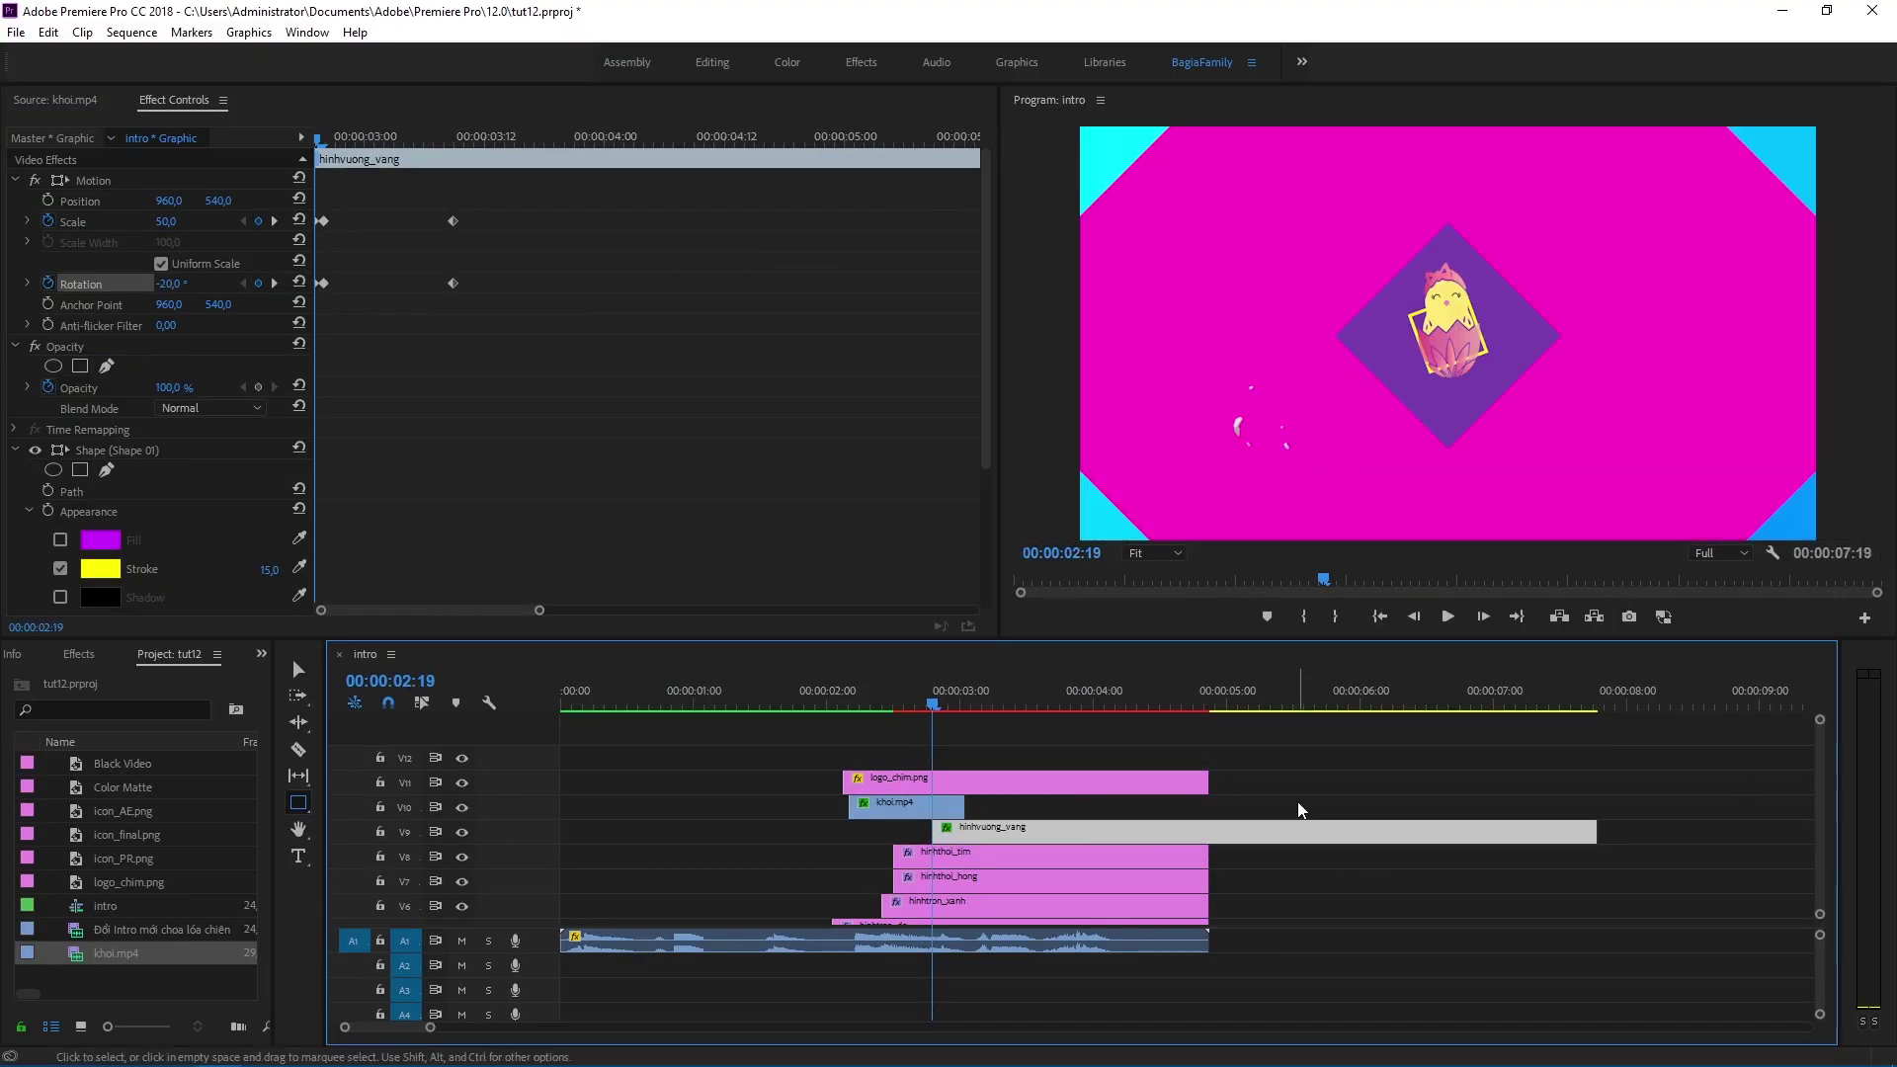
left_click_drag(1595, 830, 1208, 830)
left_click_drag(923, 703, 974, 704)
Step: Move logo_chim.png, khoi.mp4 and hinhvuong_vang up one track, and duplicate hinhvuong_vang onto V9
left_click_drag(1267, 826, 915, 757)
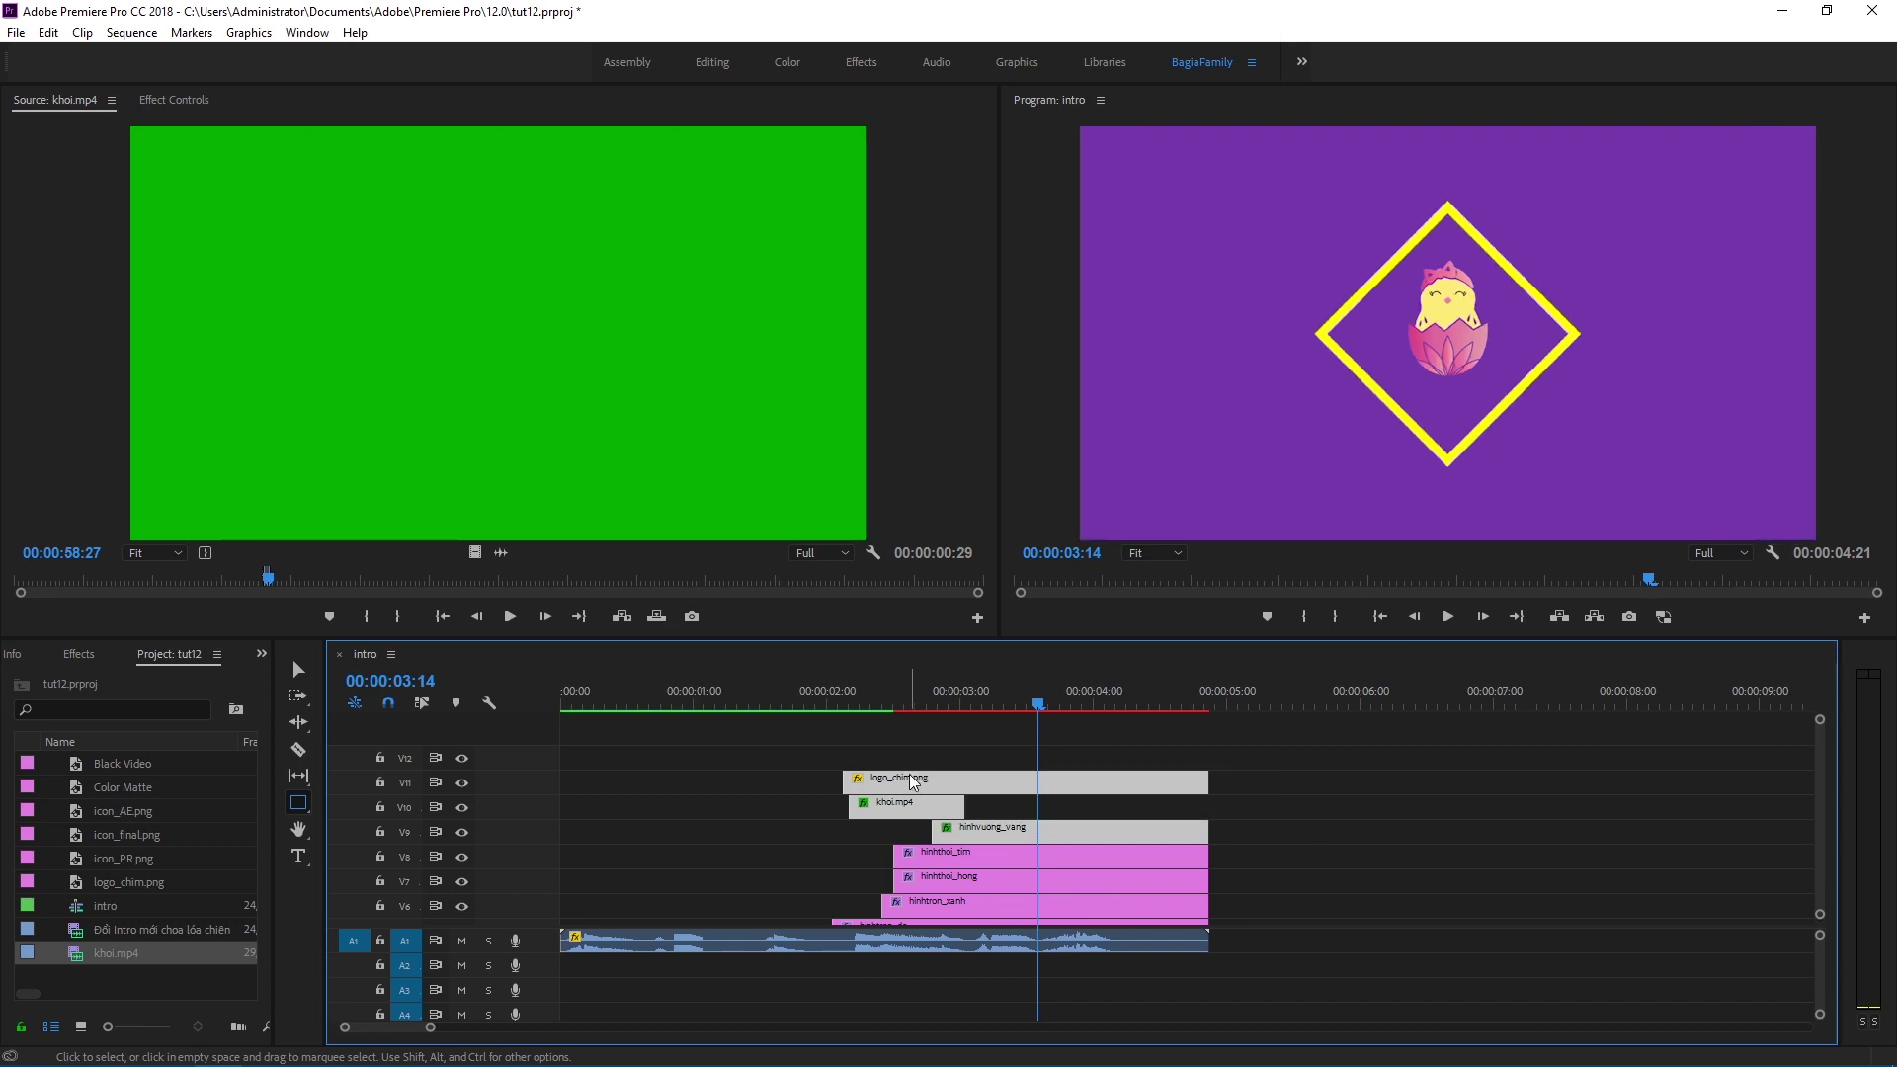
left_click(1017, 839)
left_click(1007, 810, "alt")
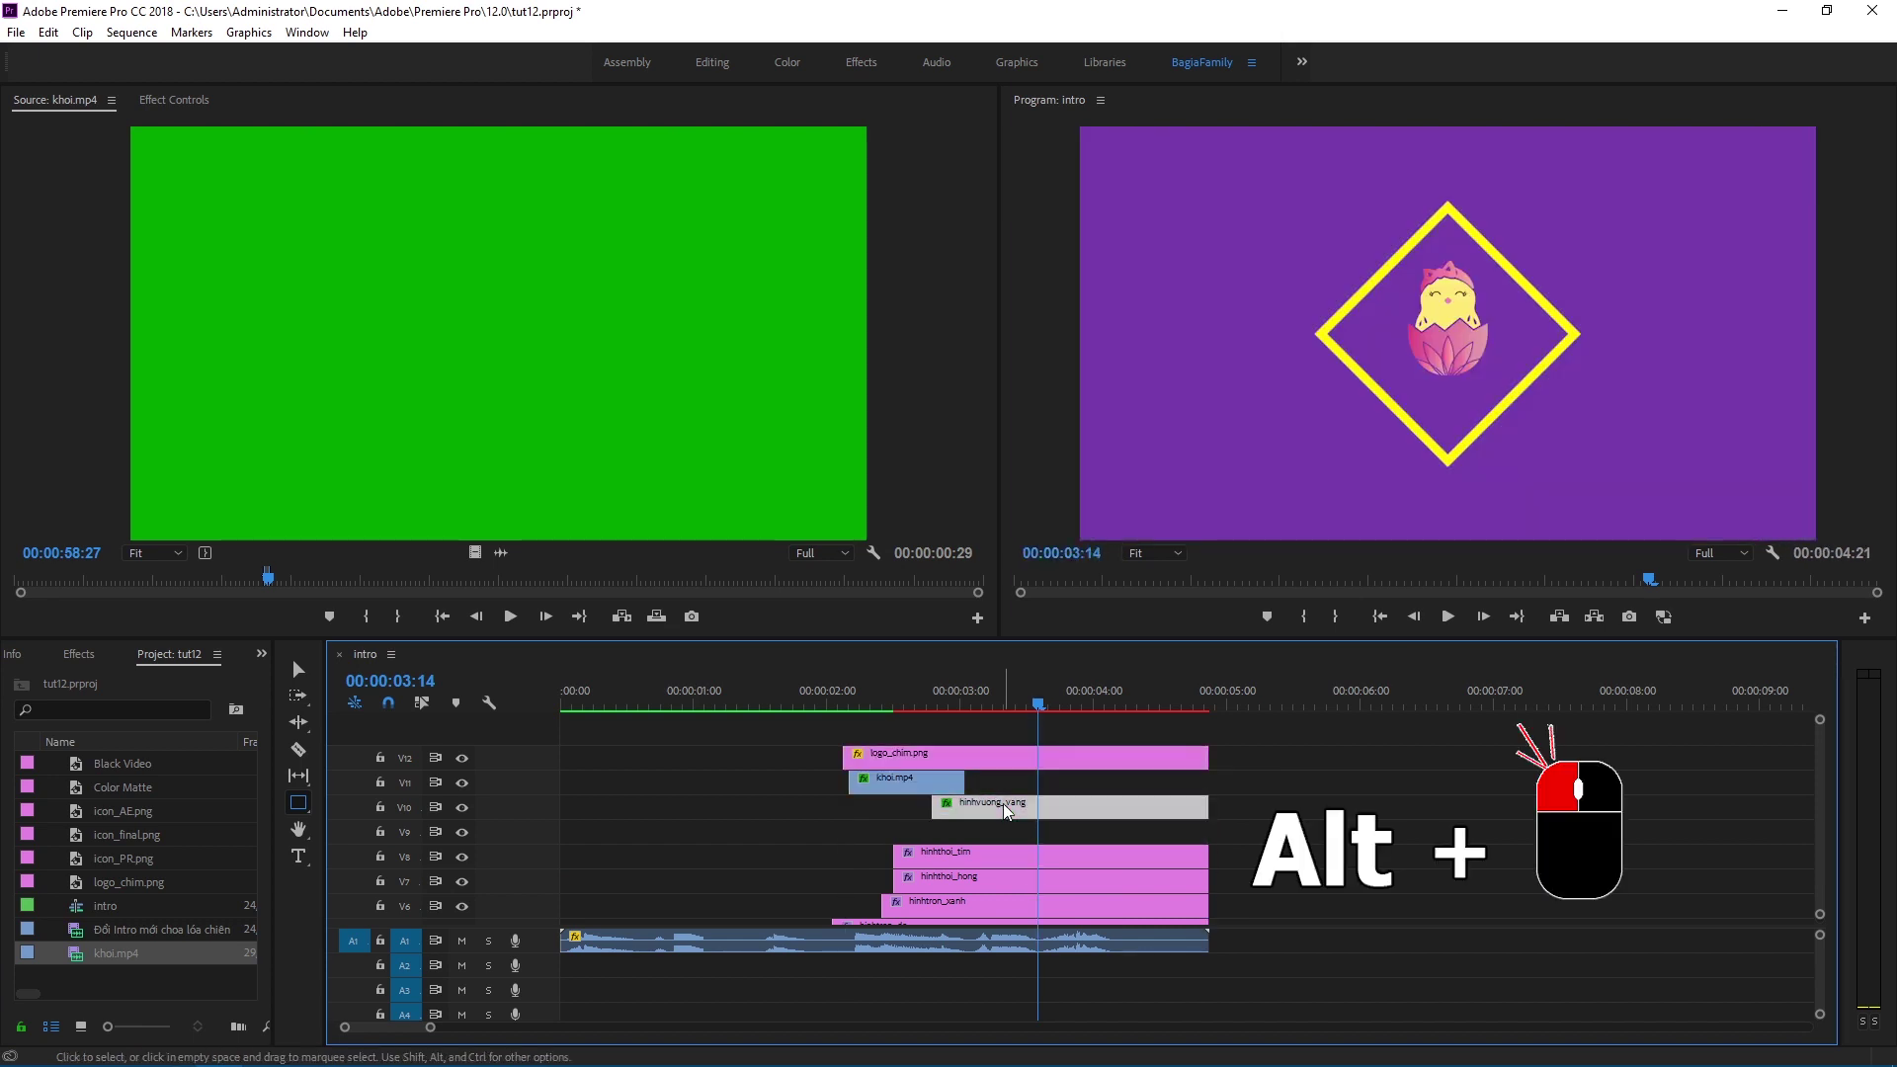
left_click_drag(1007, 810, 994, 851)
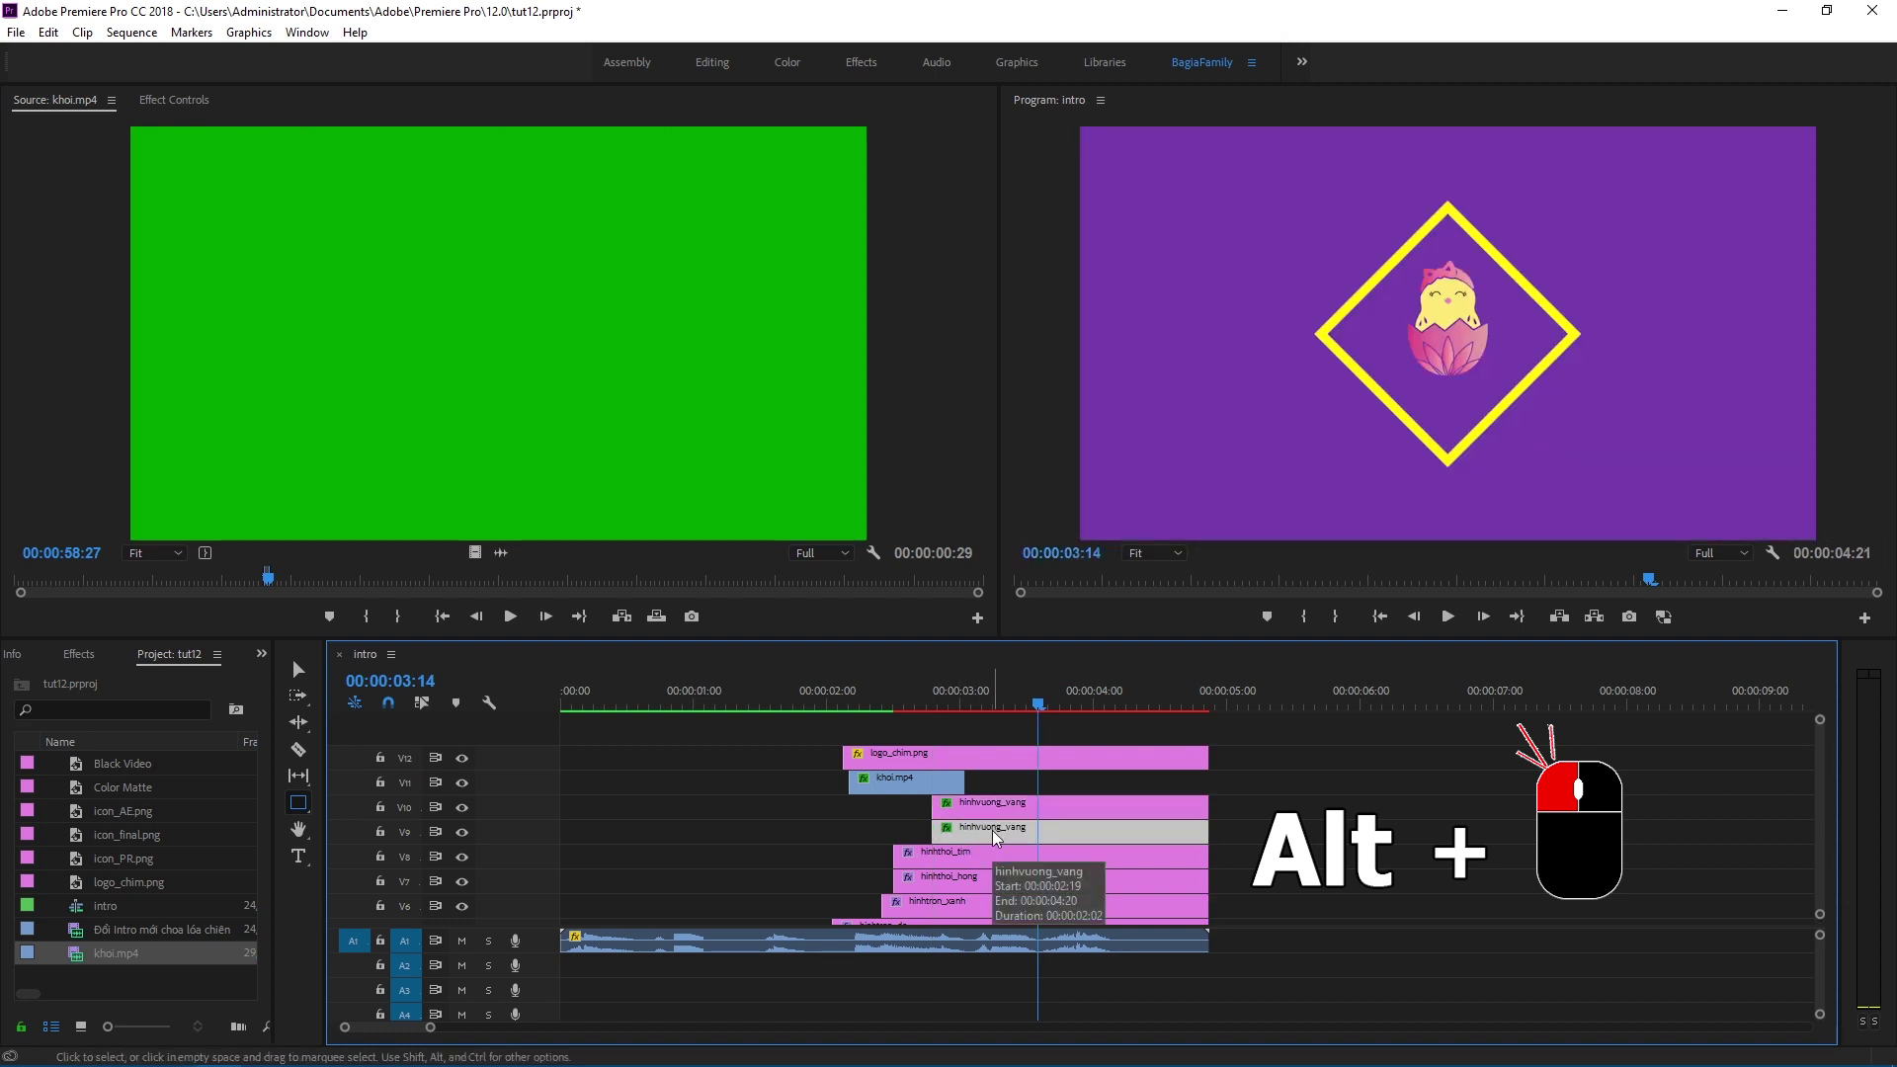
Step: Rename the duplicated square clip on V9 hinhvuong_tim
right_click(993, 851)
left_click(1051, 958)
left_click_drag(942, 530, 927, 535)
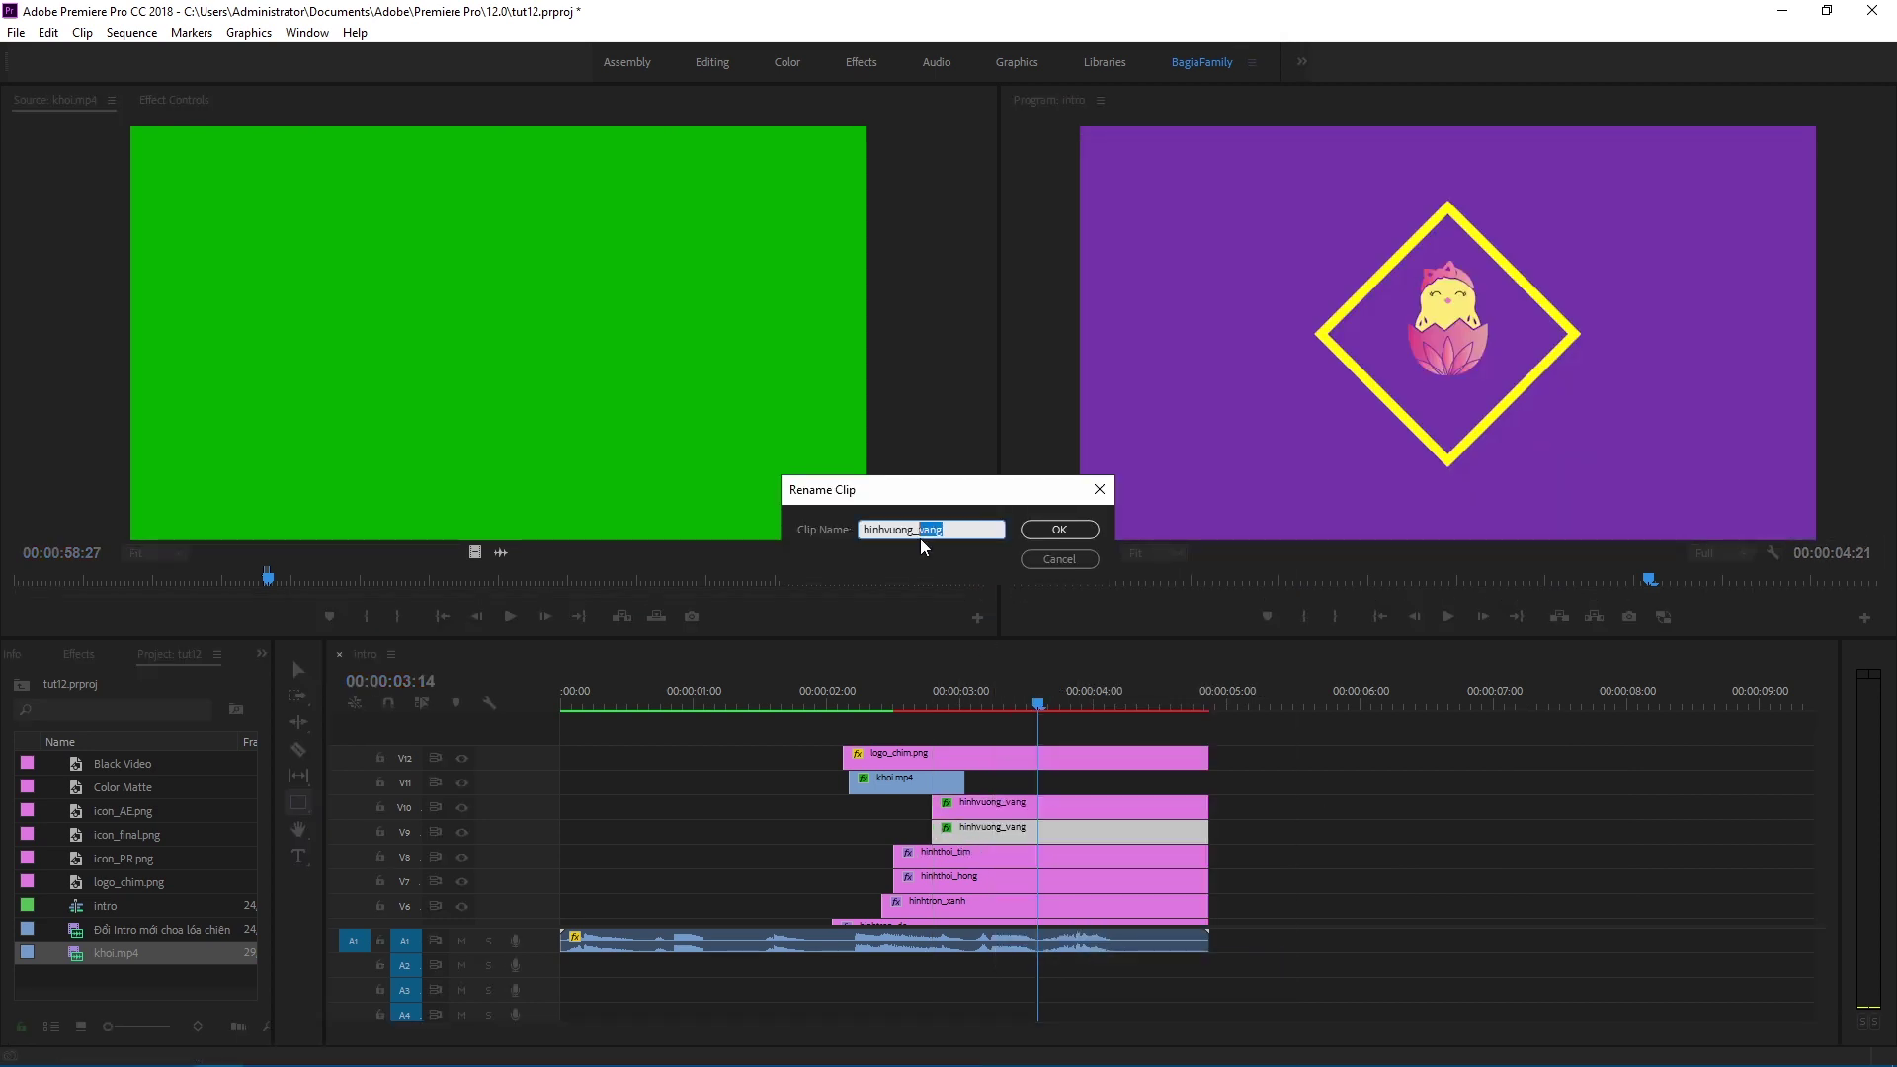
type("tim")
key("Return")
Step: Shift hinhvuong_tim to start at 00:00:03:00 and trim its end to match the end of the other clips
left_click(964, 695)
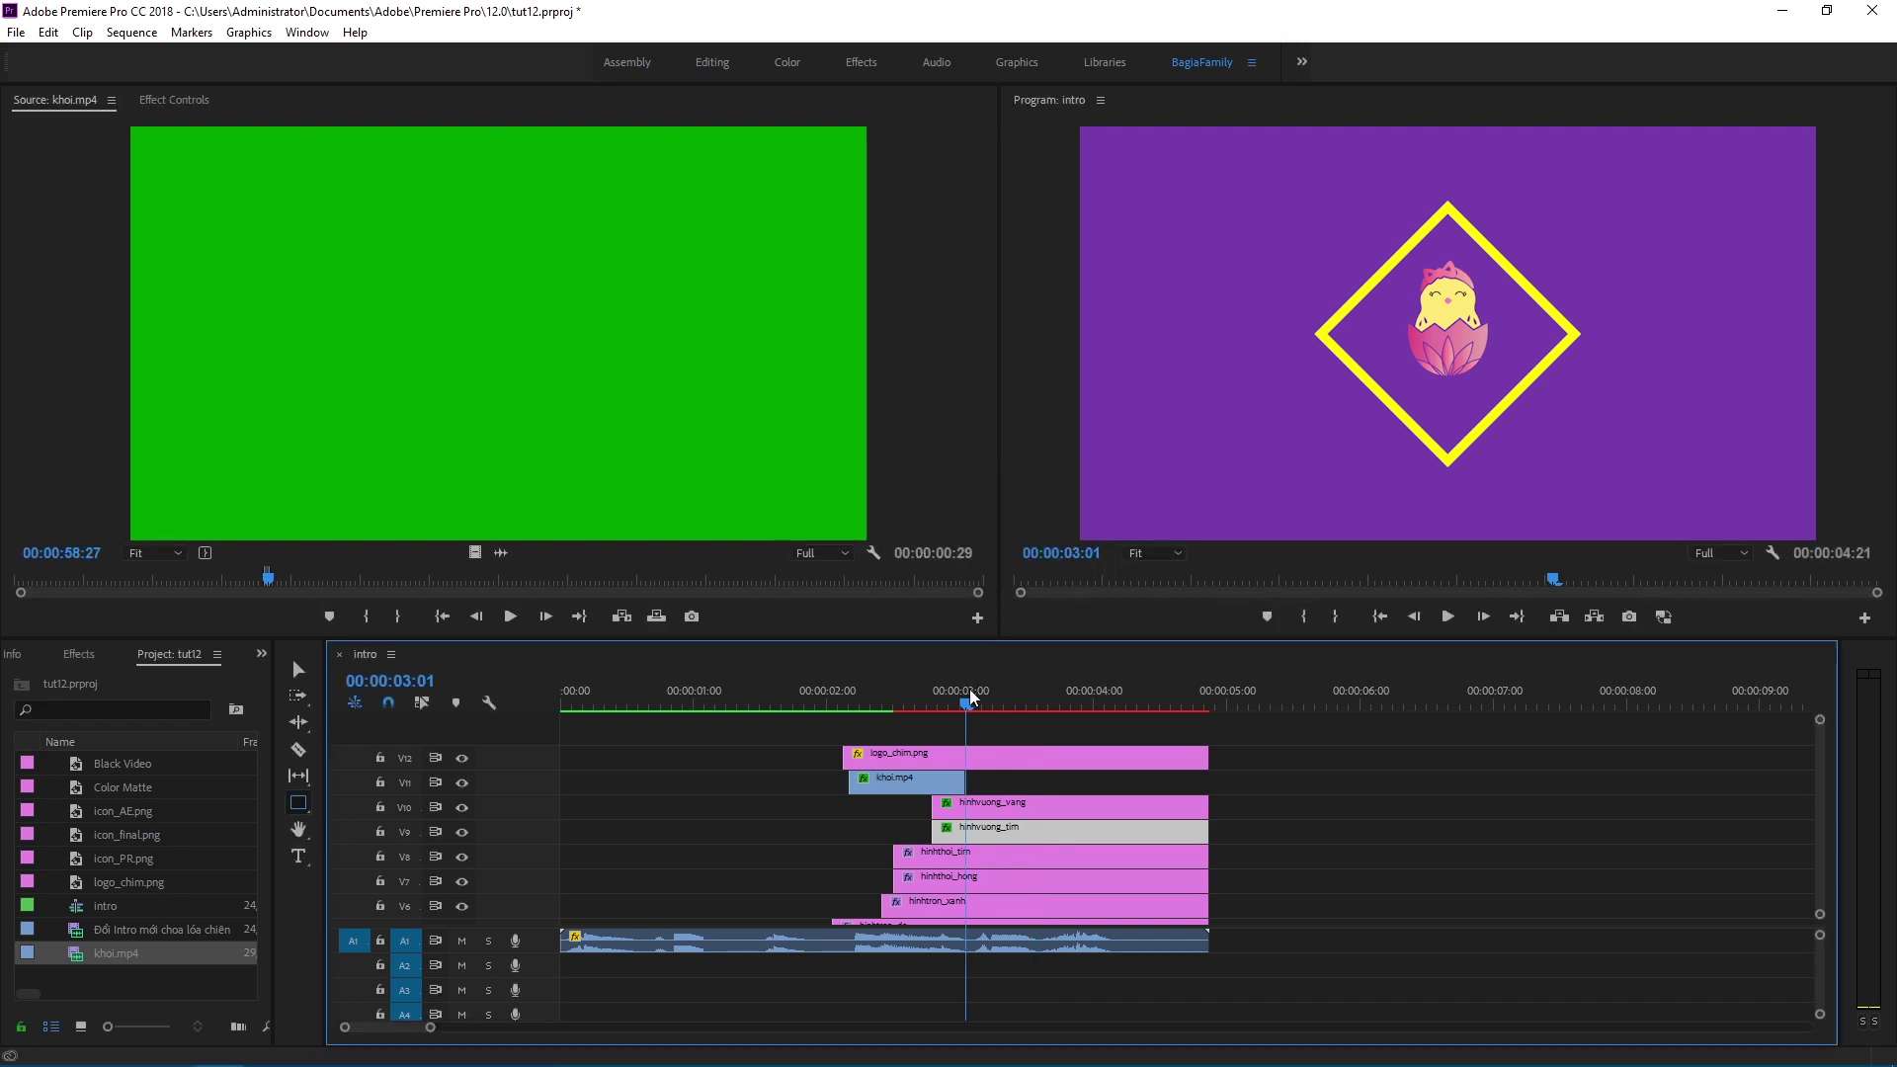
left_click_drag(989, 833, 1016, 834)
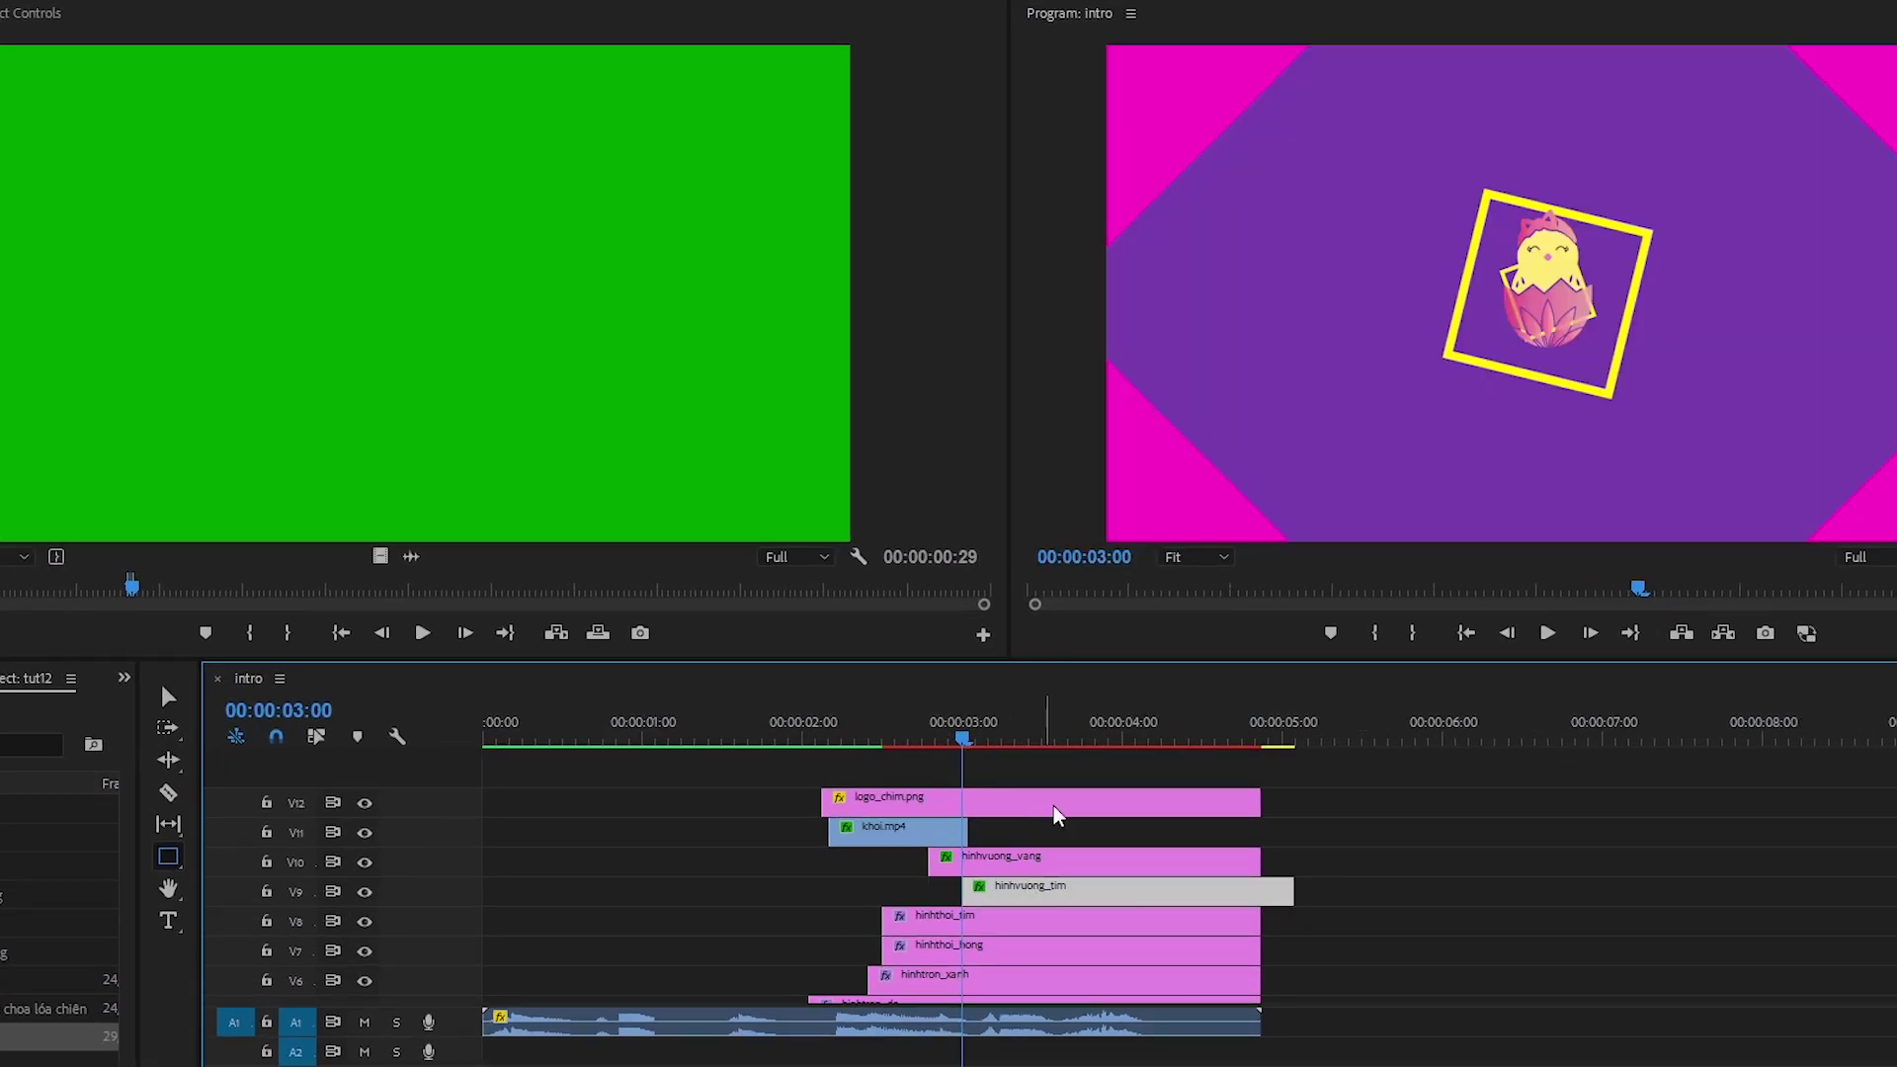
left_click(969, 743)
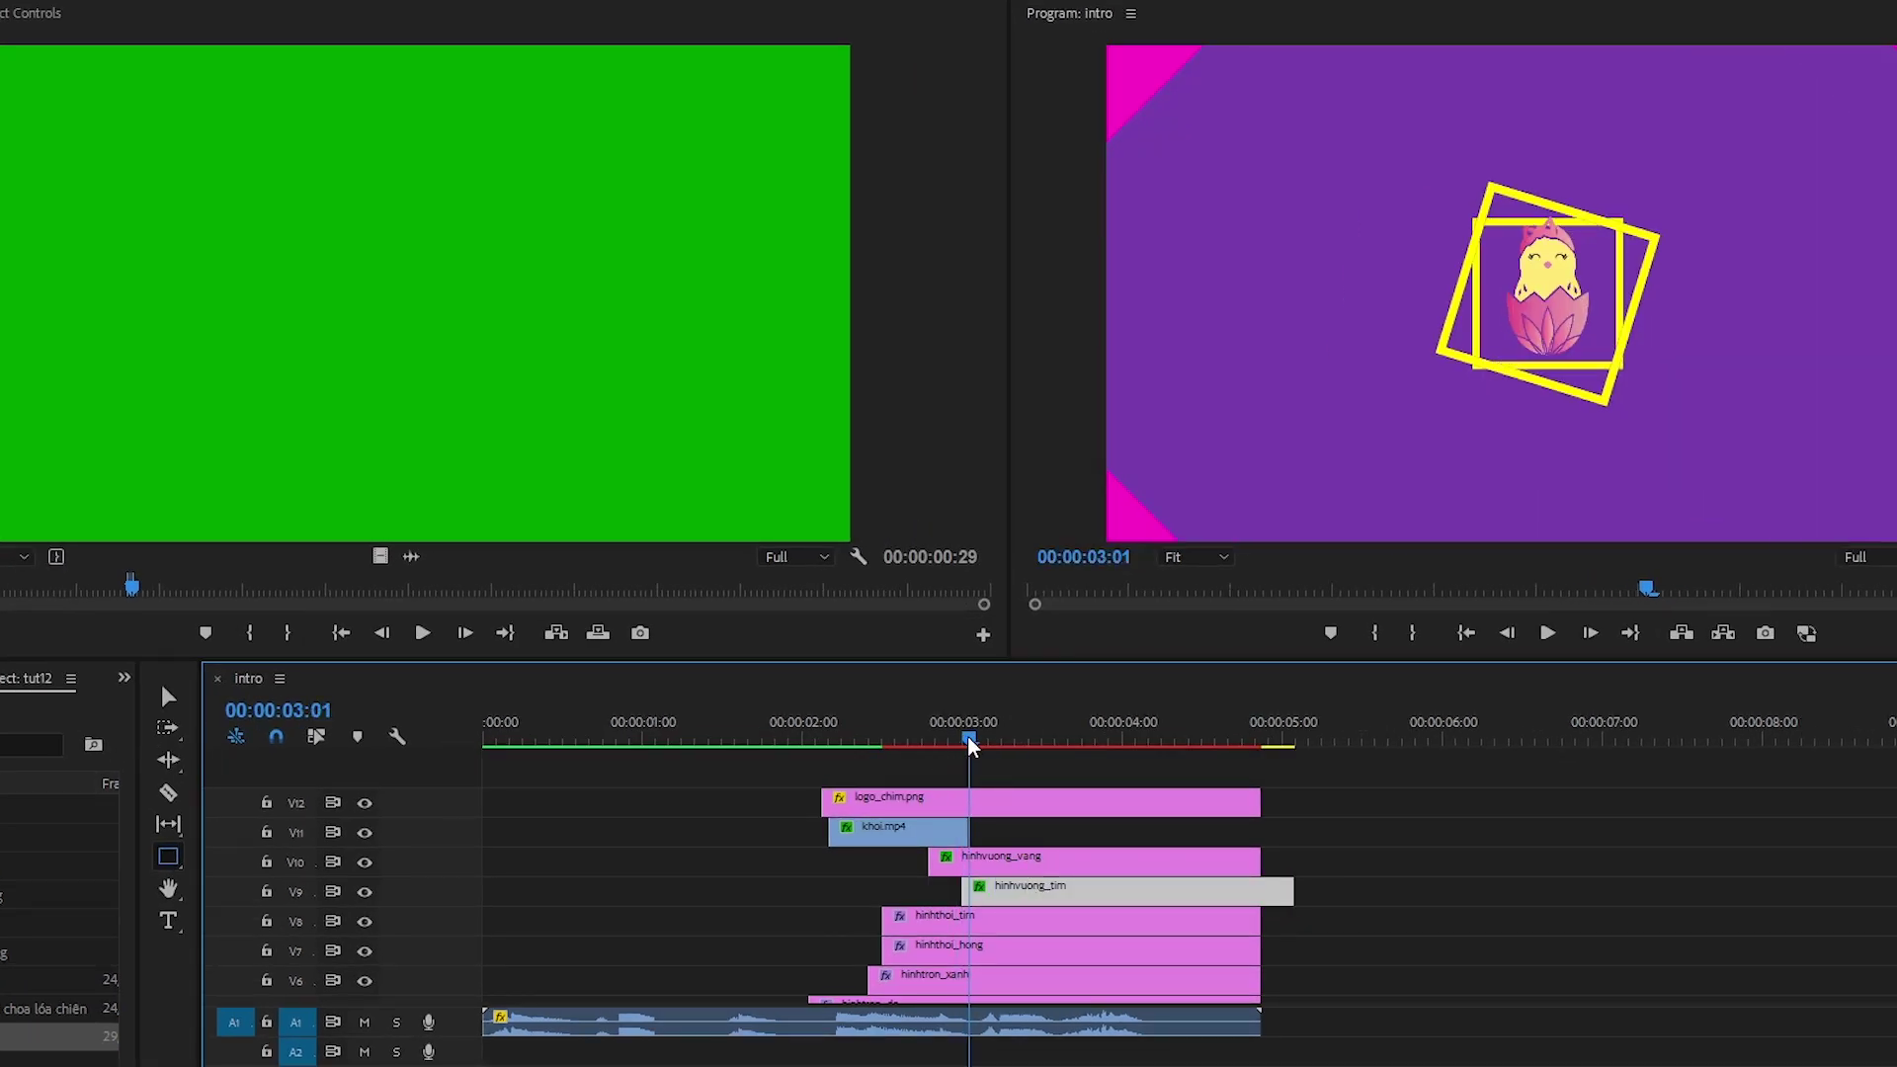
left_click_drag(1289, 890, 1261, 890)
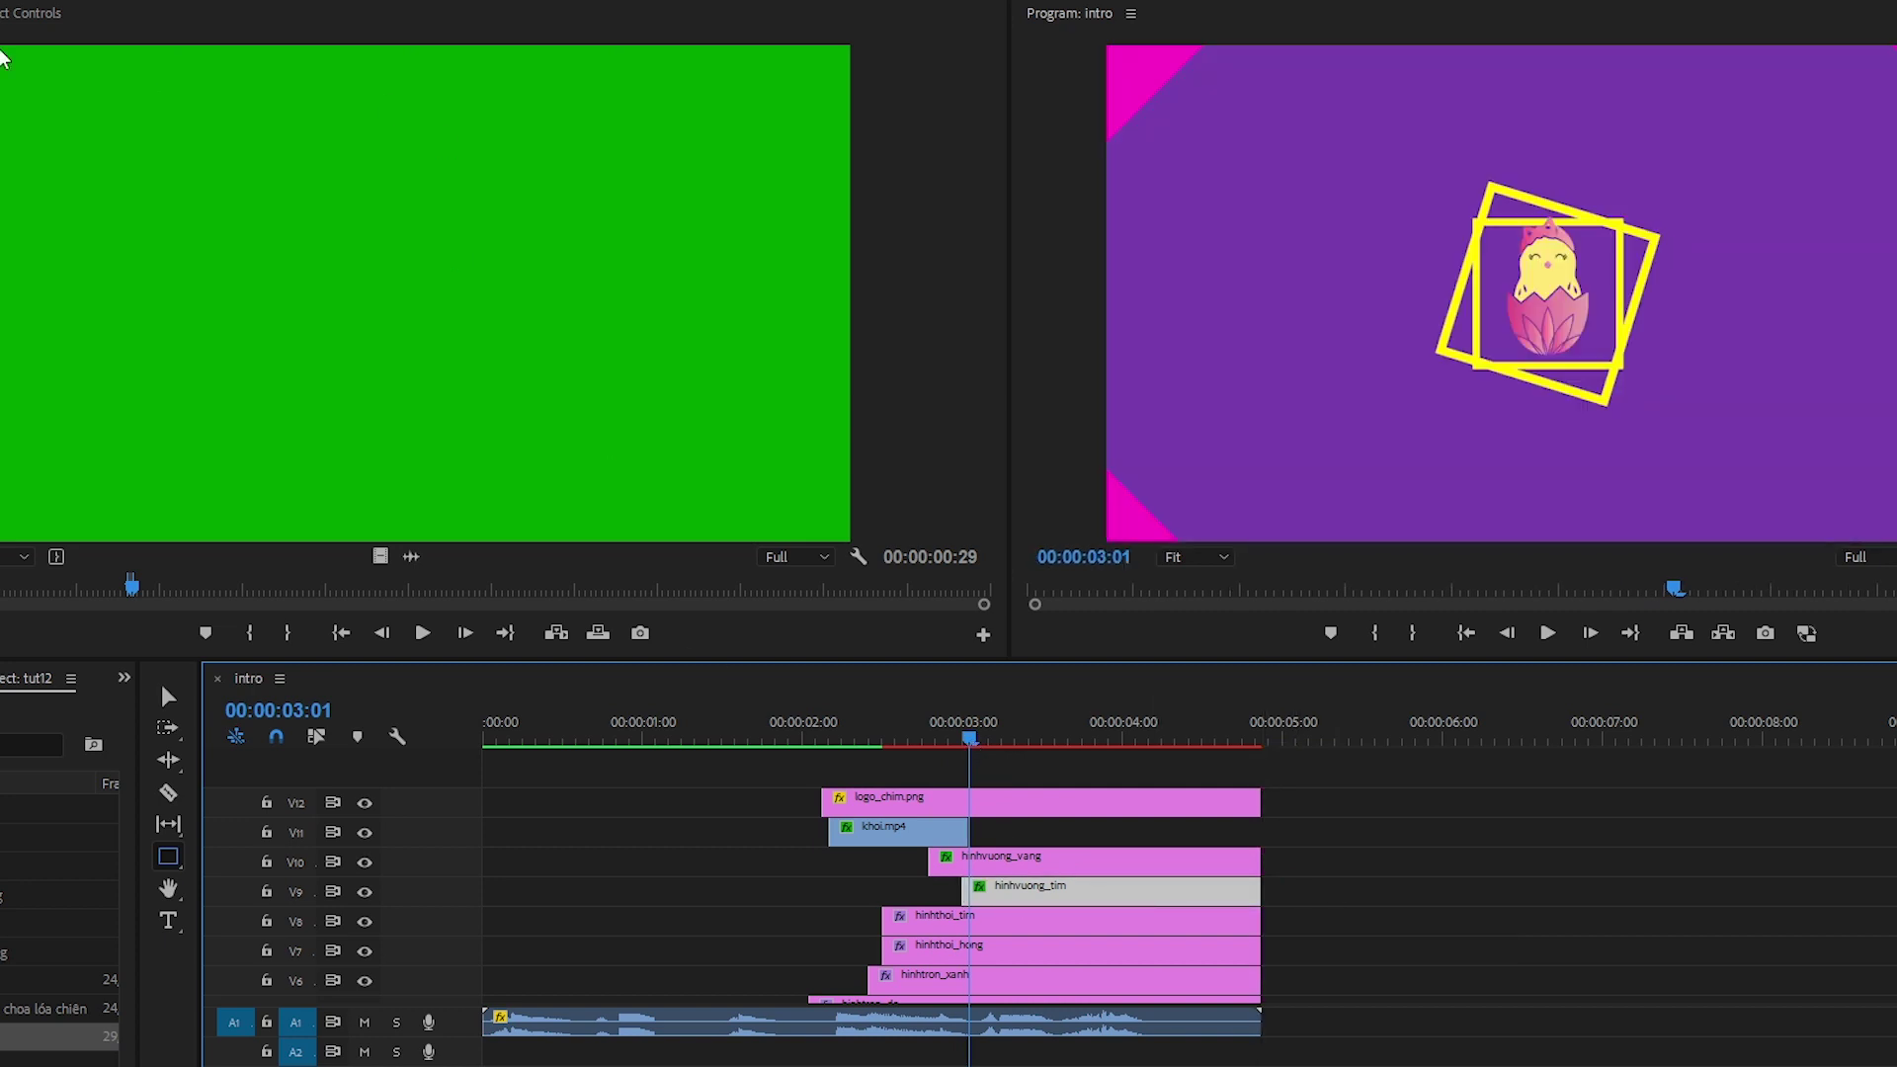
Step: Change the stroke color of hinhvuong_tim to the muted purple 9E8AAD
left_click(20, 13)
left_click(99, 568)
left_click(1004, 640)
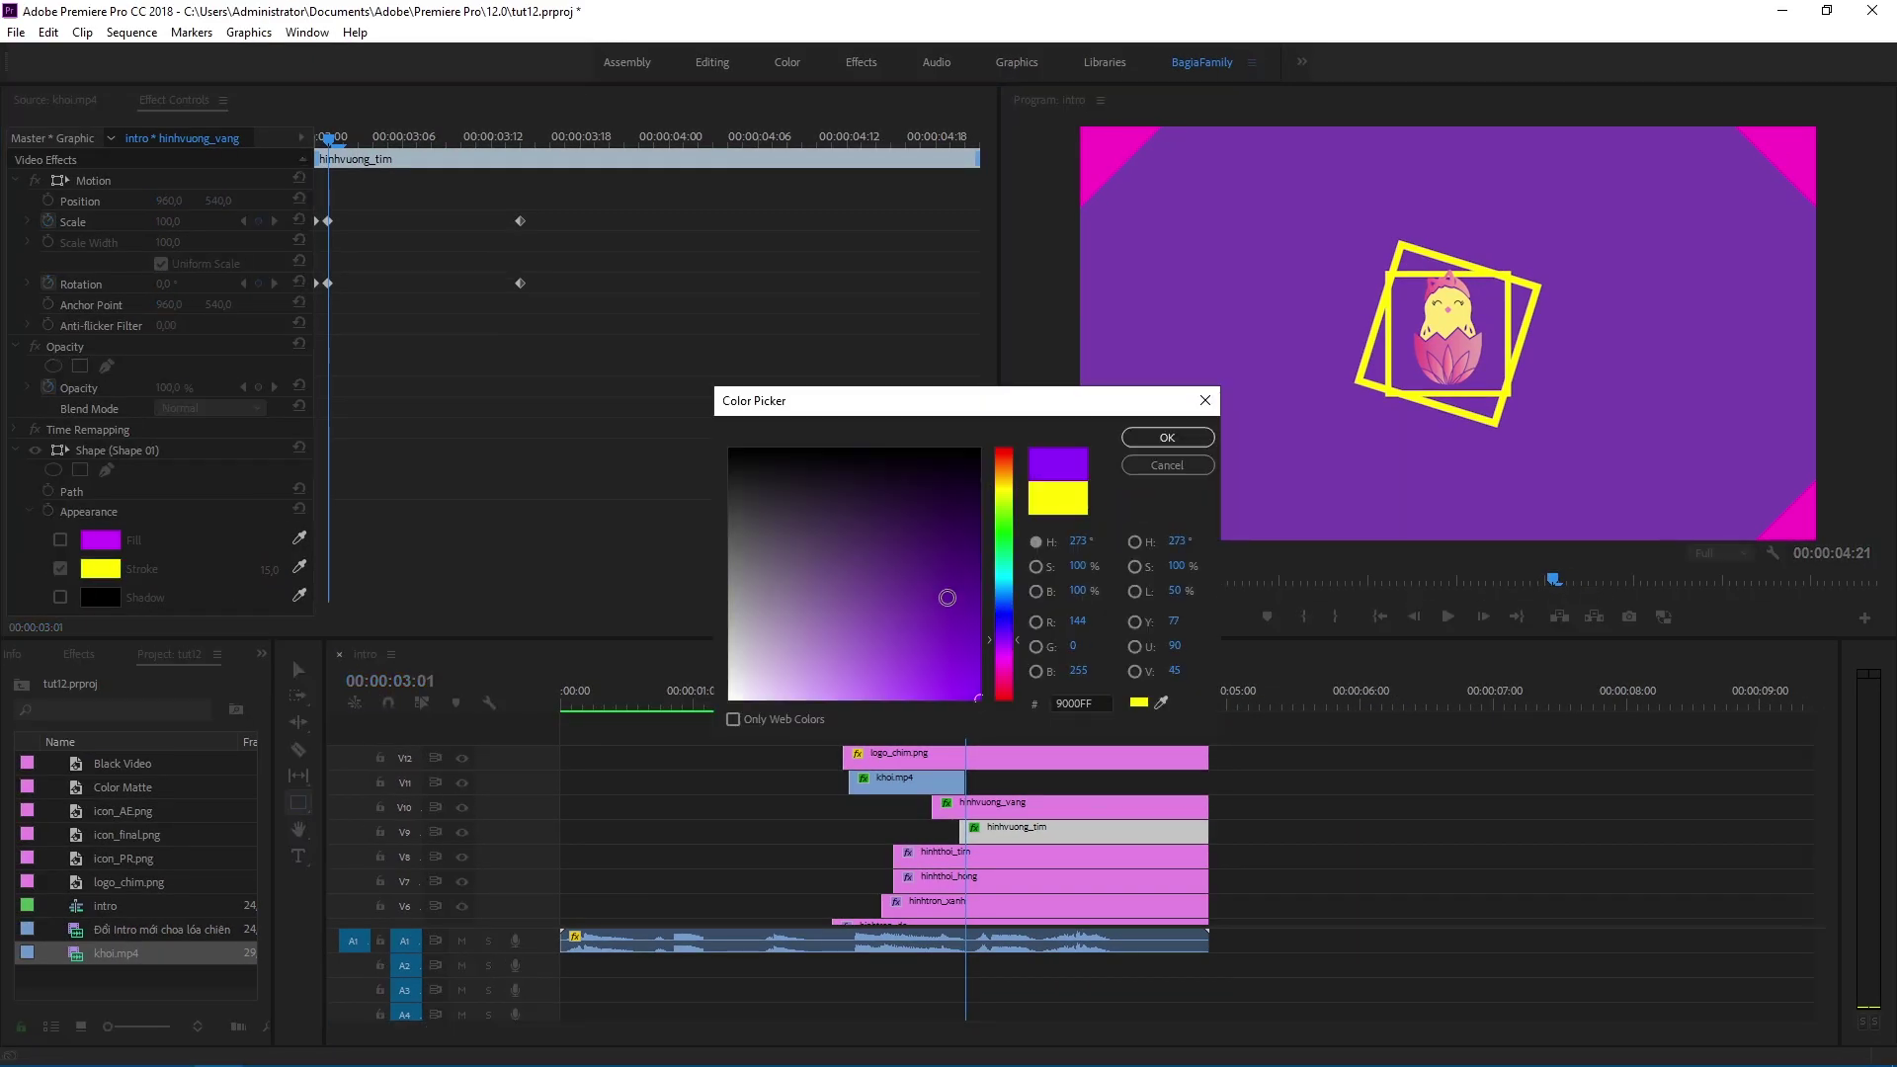
left_click(822, 616)
left_click(1167, 437)
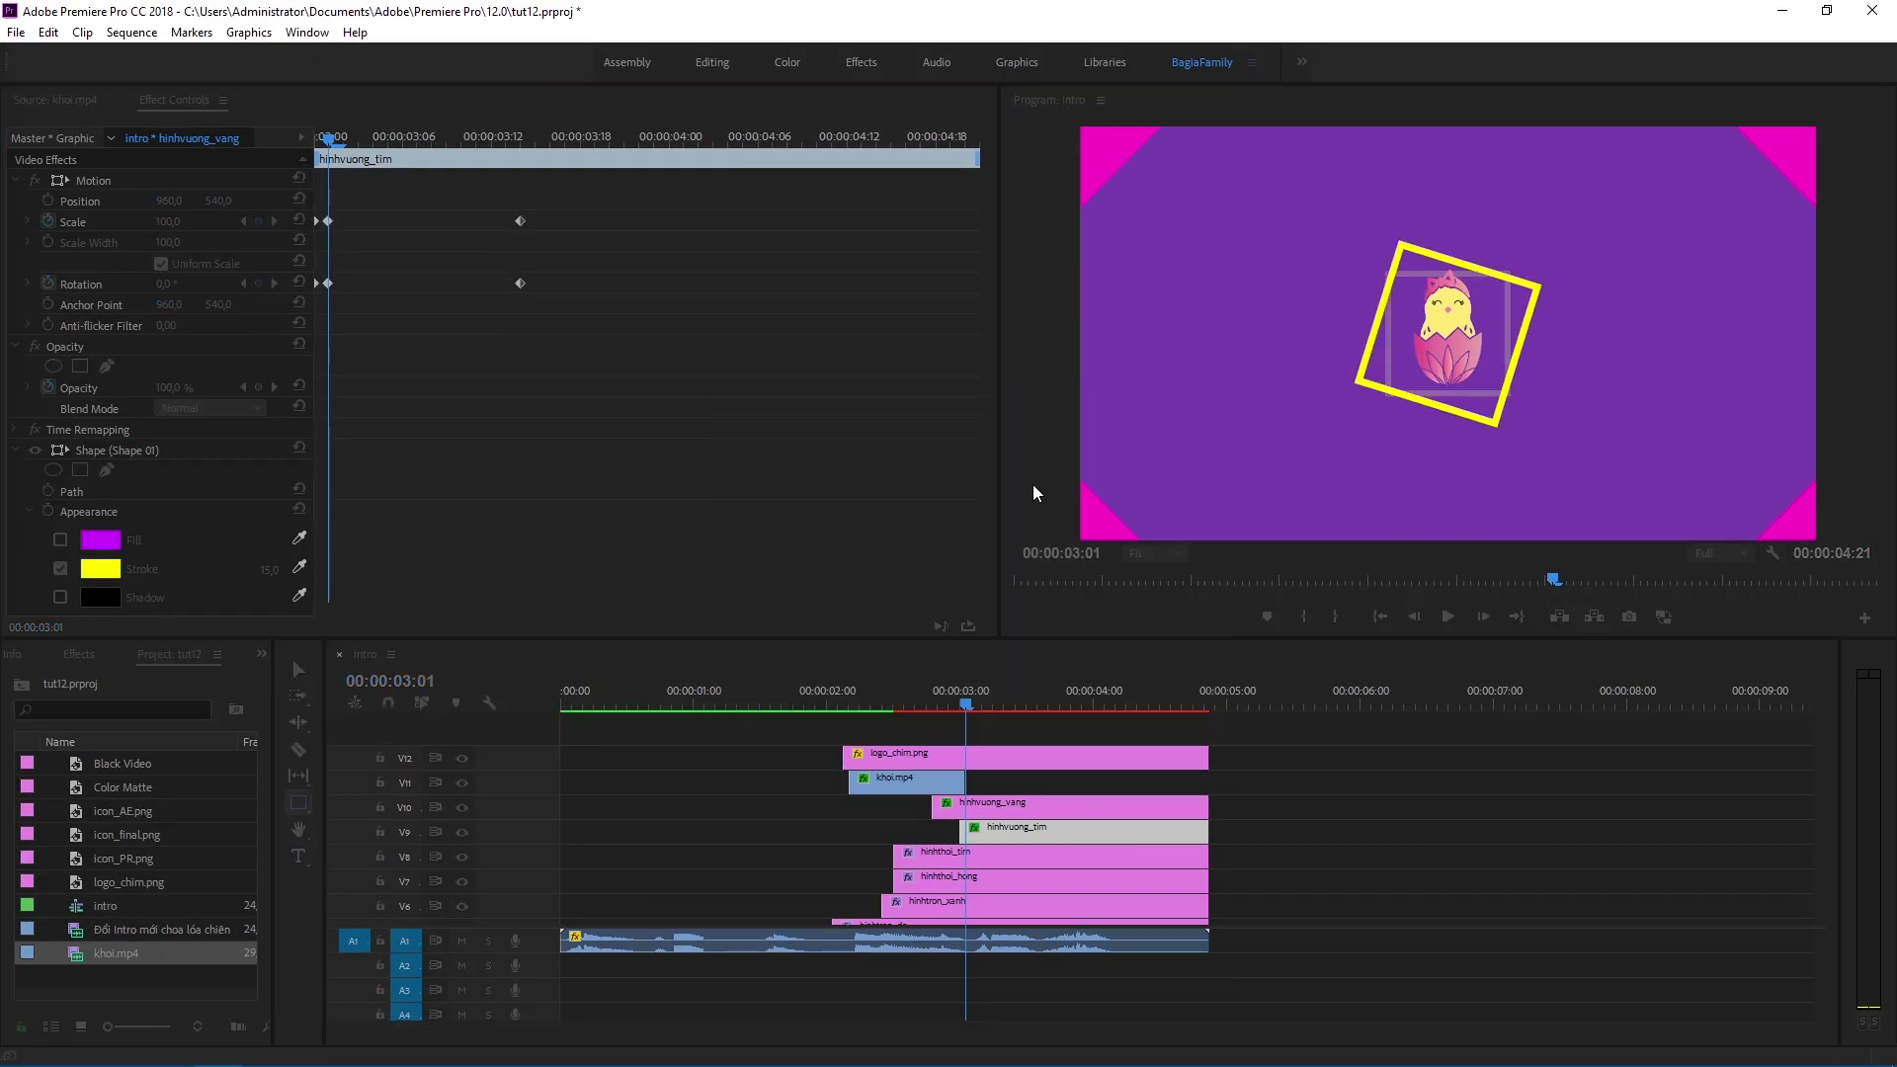
left_click(107, 568)
mouse_move(821, 614)
left_mouse_down()
mouse_move(804, 593)
mouse_move(778, 619)
left_mouse_up()
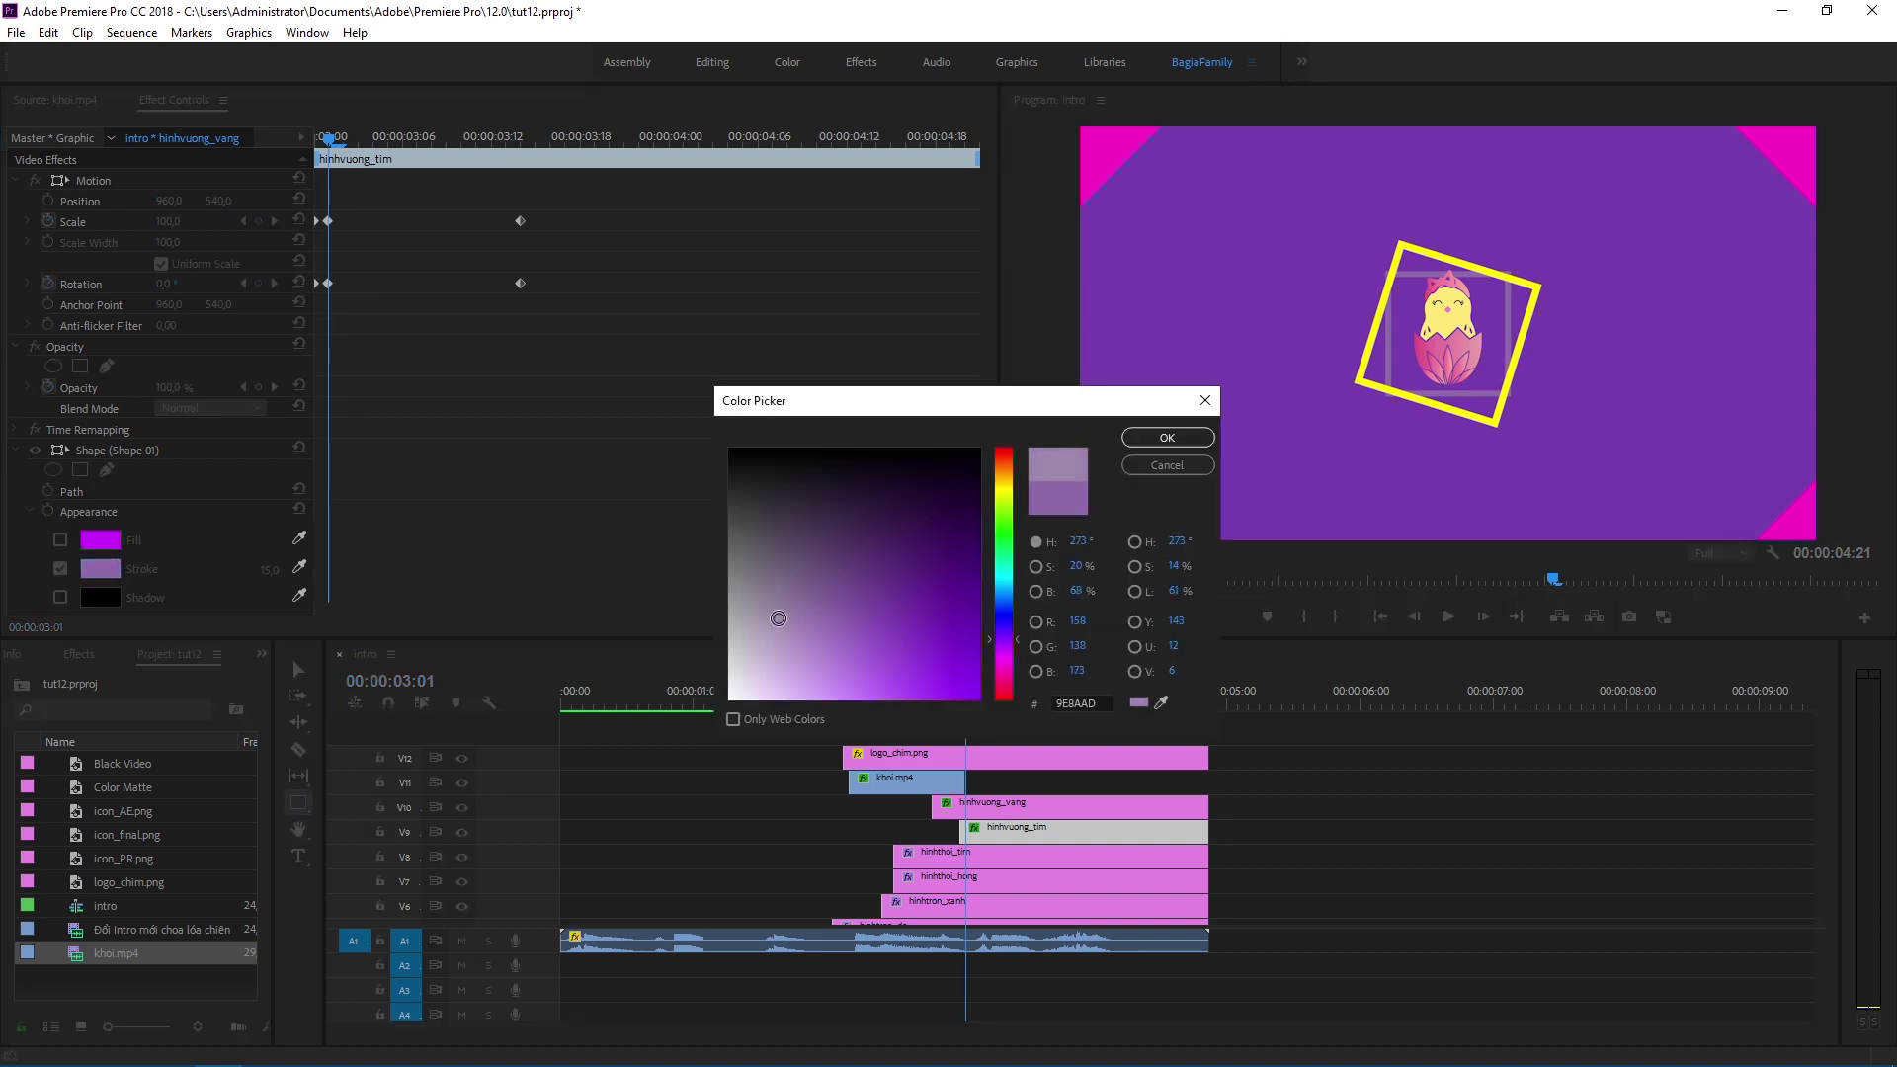
left_click(1173, 441)
Step: Keyframe hinhvuong_vang's Opacity to 0% at 00:00:03:10 and trim the clip's end to just after that point
left_click_drag(965, 703, 1042, 711)
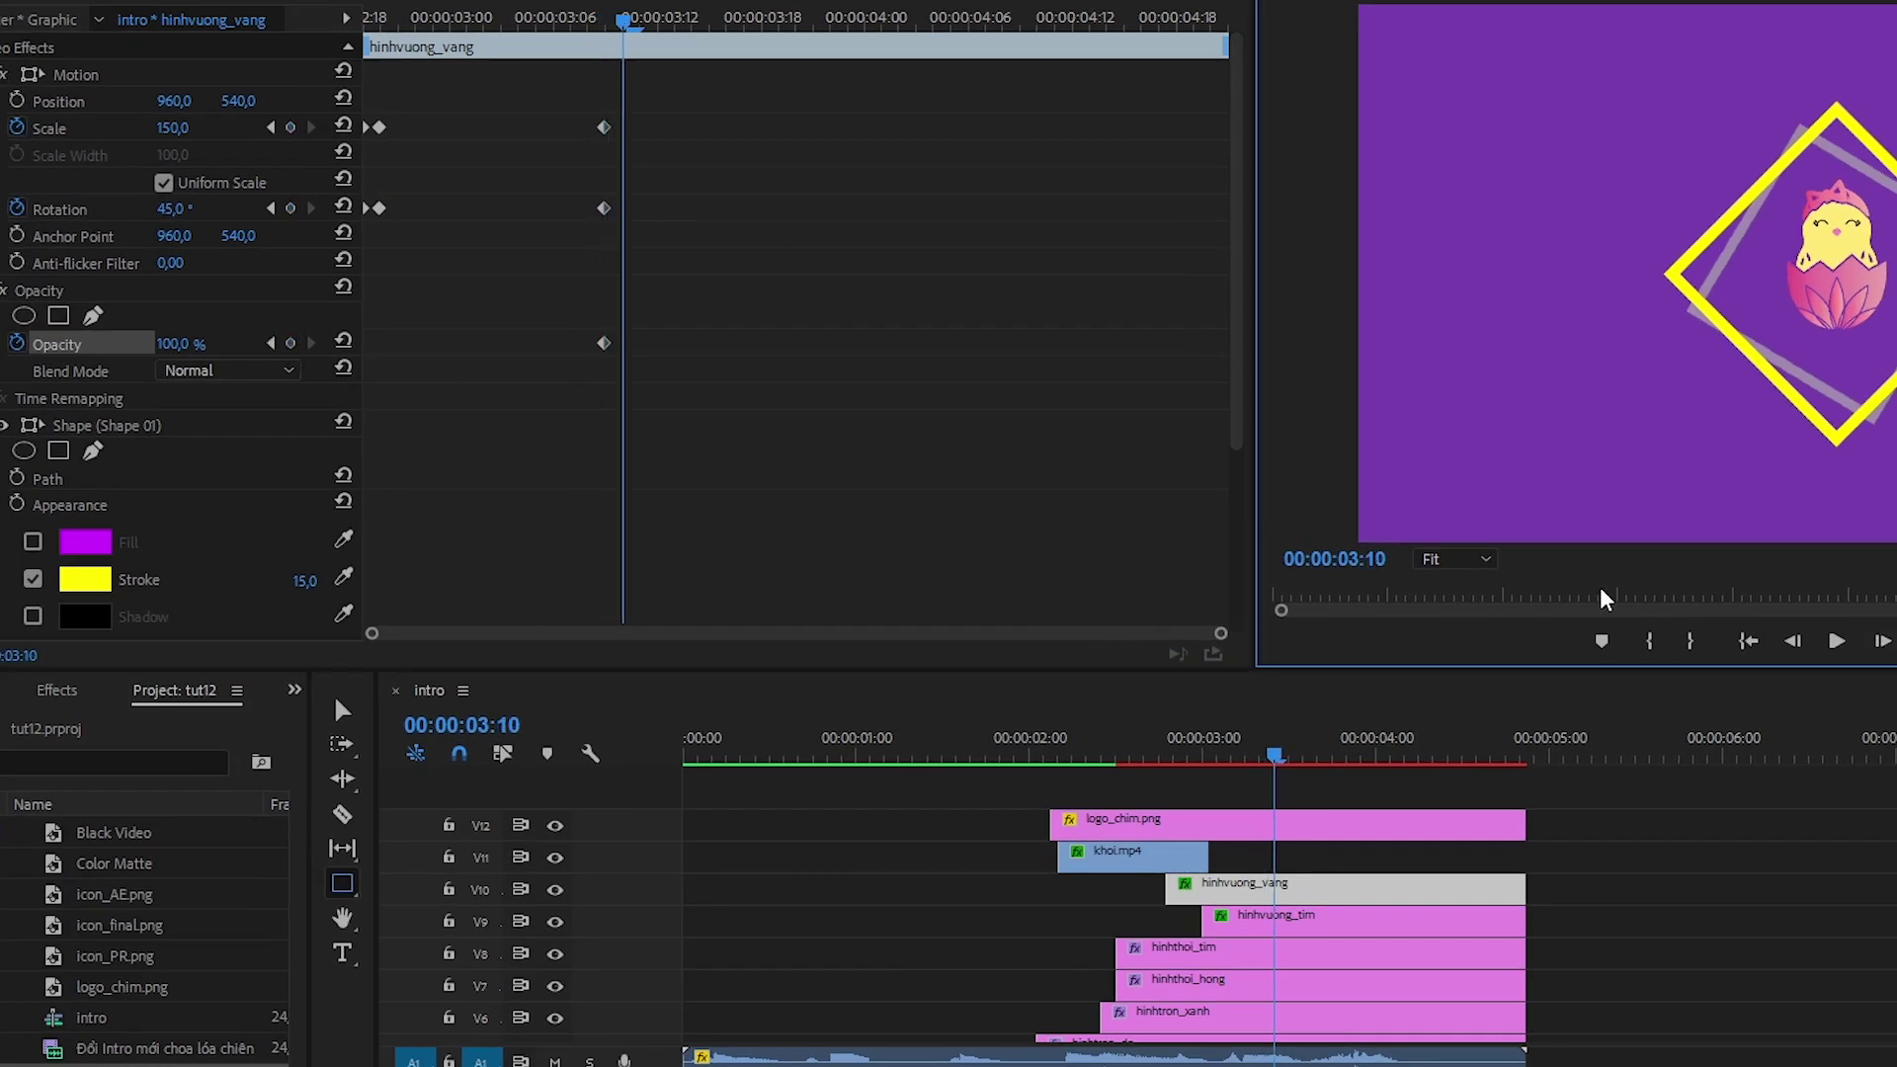
left_click(180, 385)
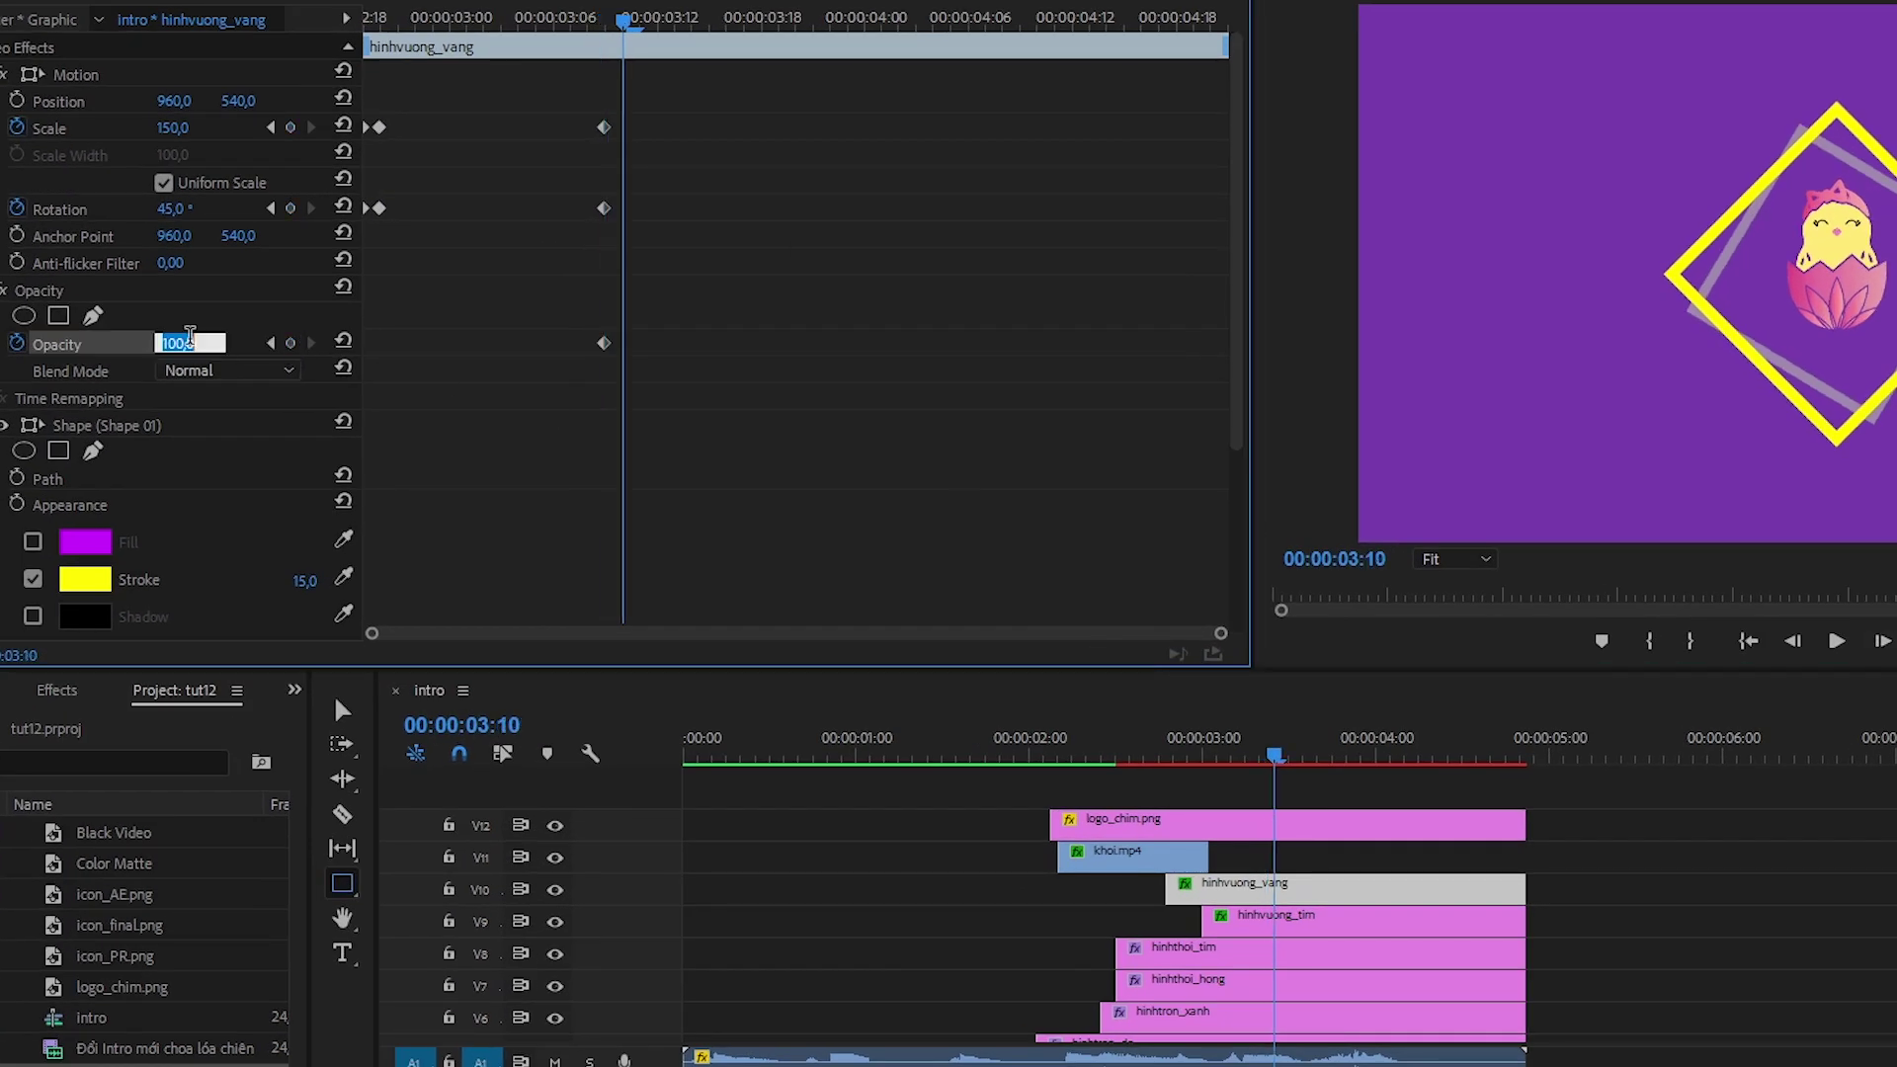
type("0")
key("Return")
left_click_drag(1522, 887, 1276, 879)
Step: Keyframe hinhvuong_tim's Opacity at 100% at 00:00:03:14 and 0% at 00:00:03:15, and trim the clip's end just past it
left_click(1335, 926)
key("Right")
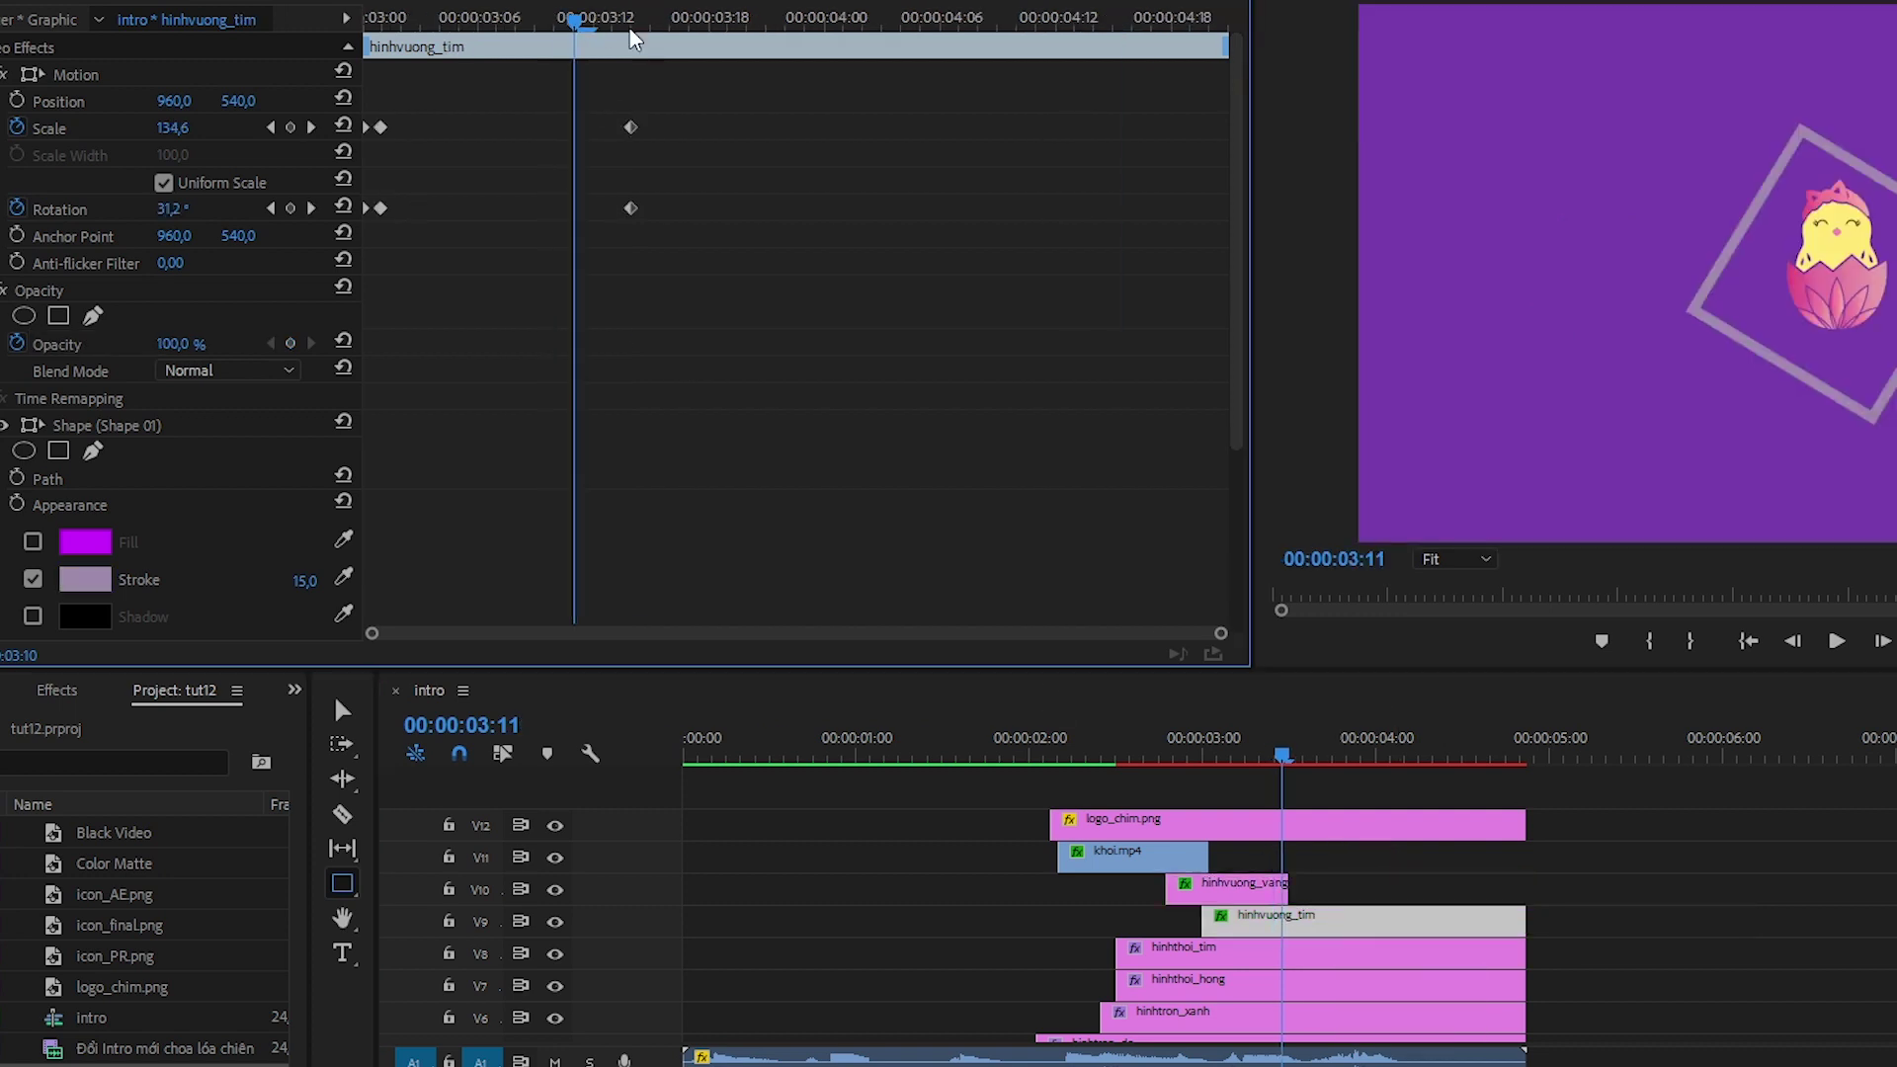
left_click(633, 30)
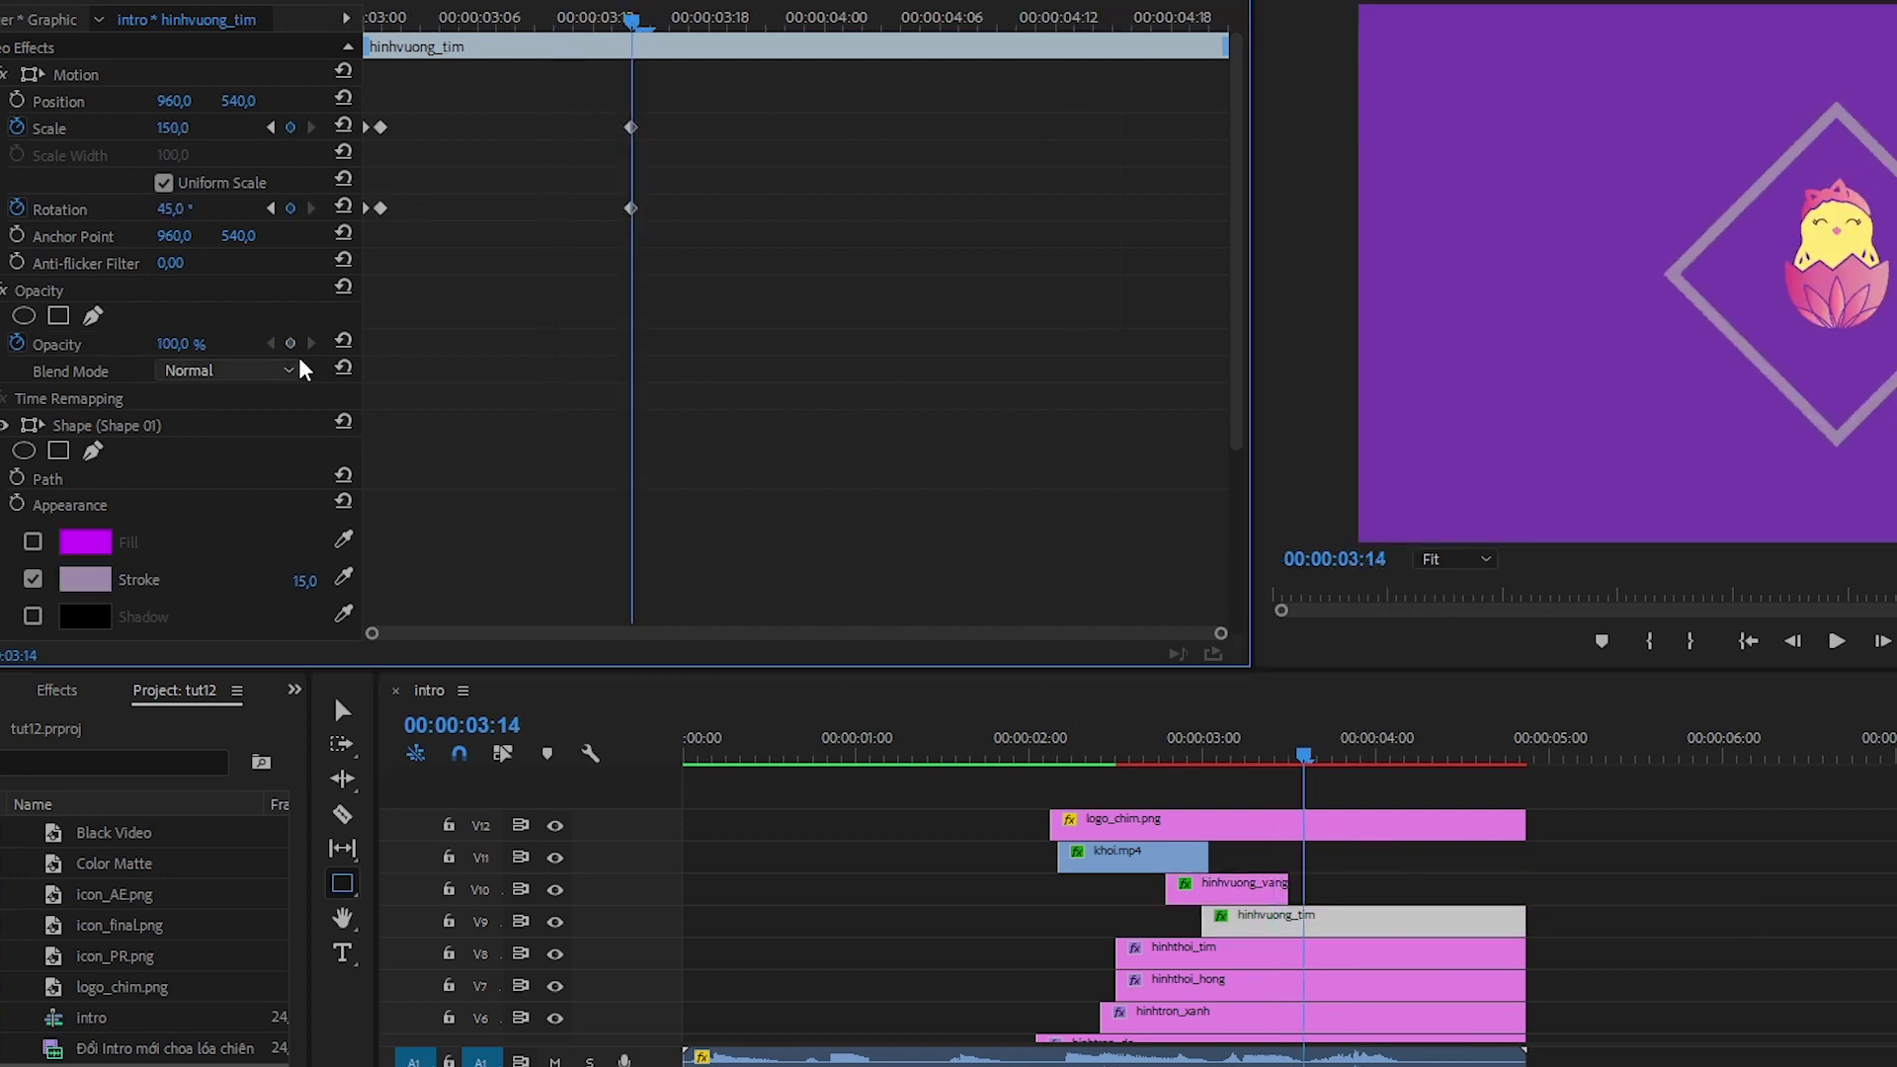
left_click(290, 343)
left_click(1484, 616)
left_click(170, 387)
type("0")
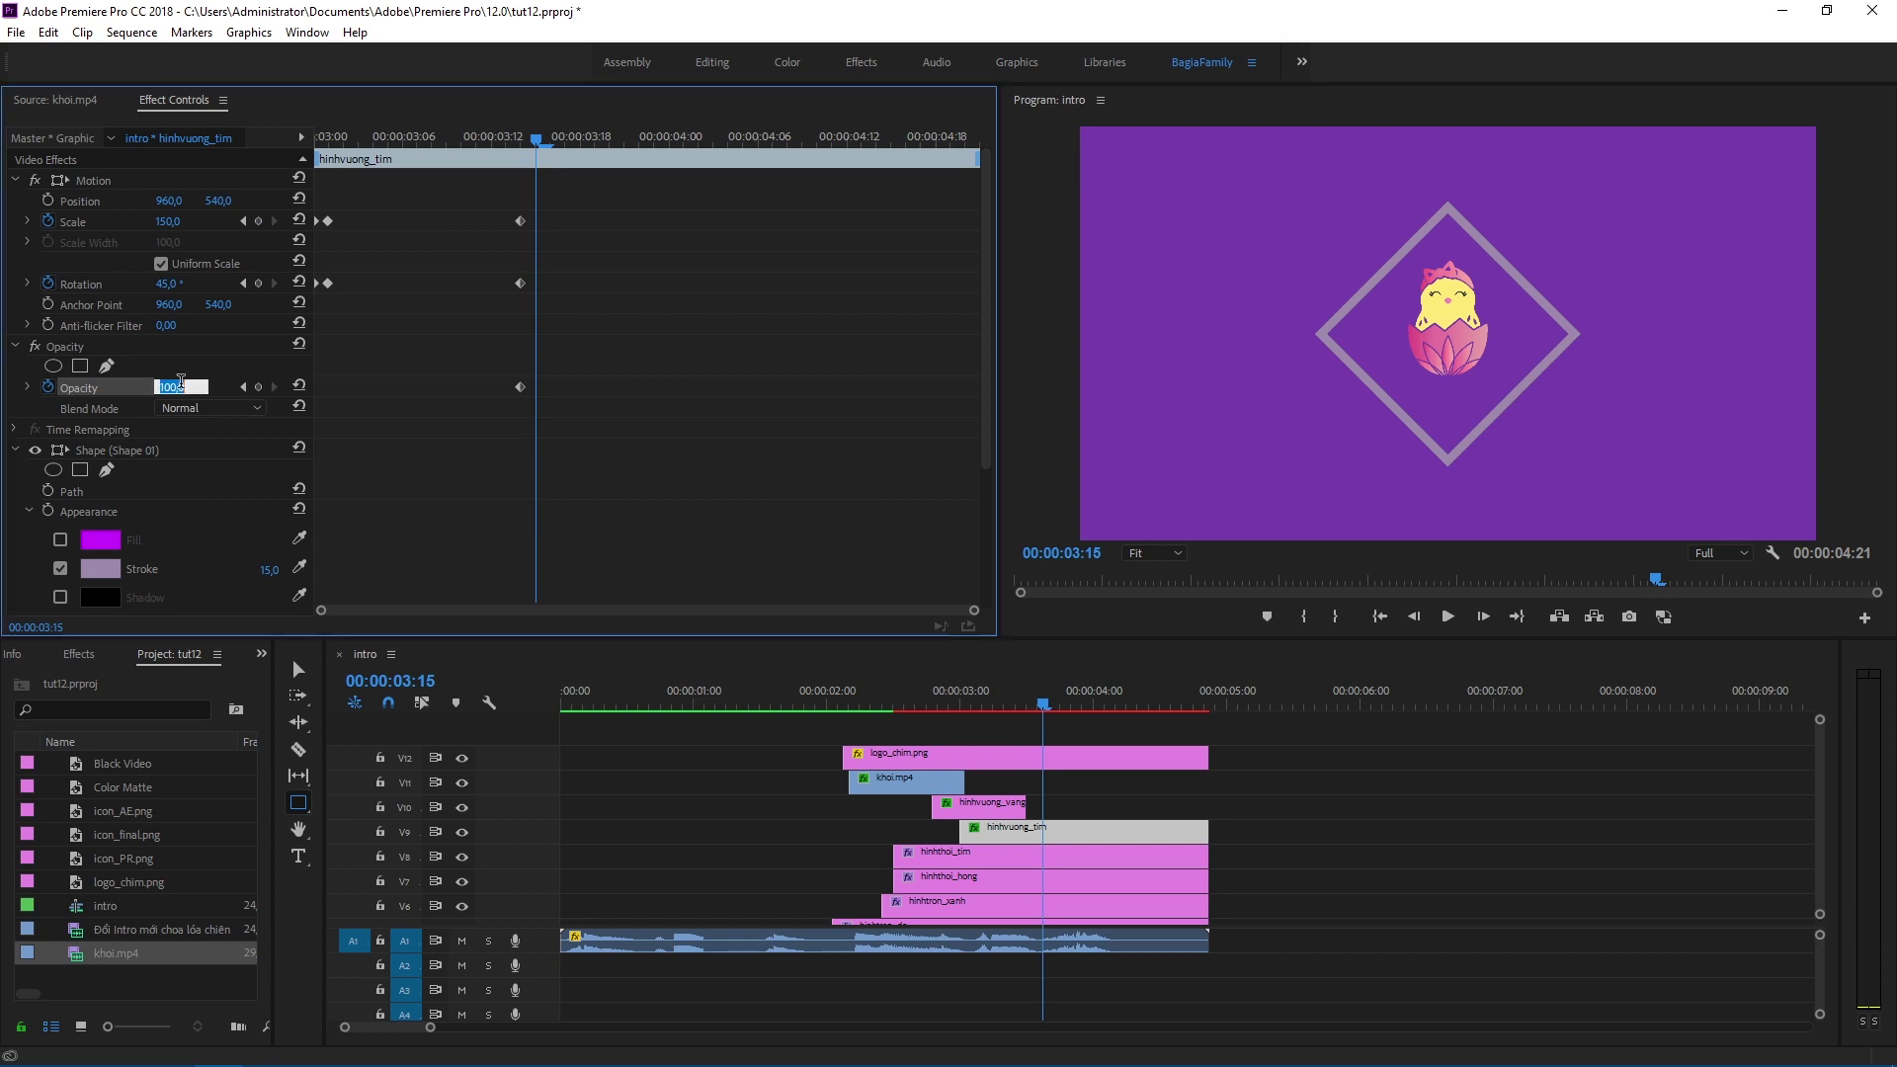
key("Return")
left_click_drag(1193, 828, 1057, 827)
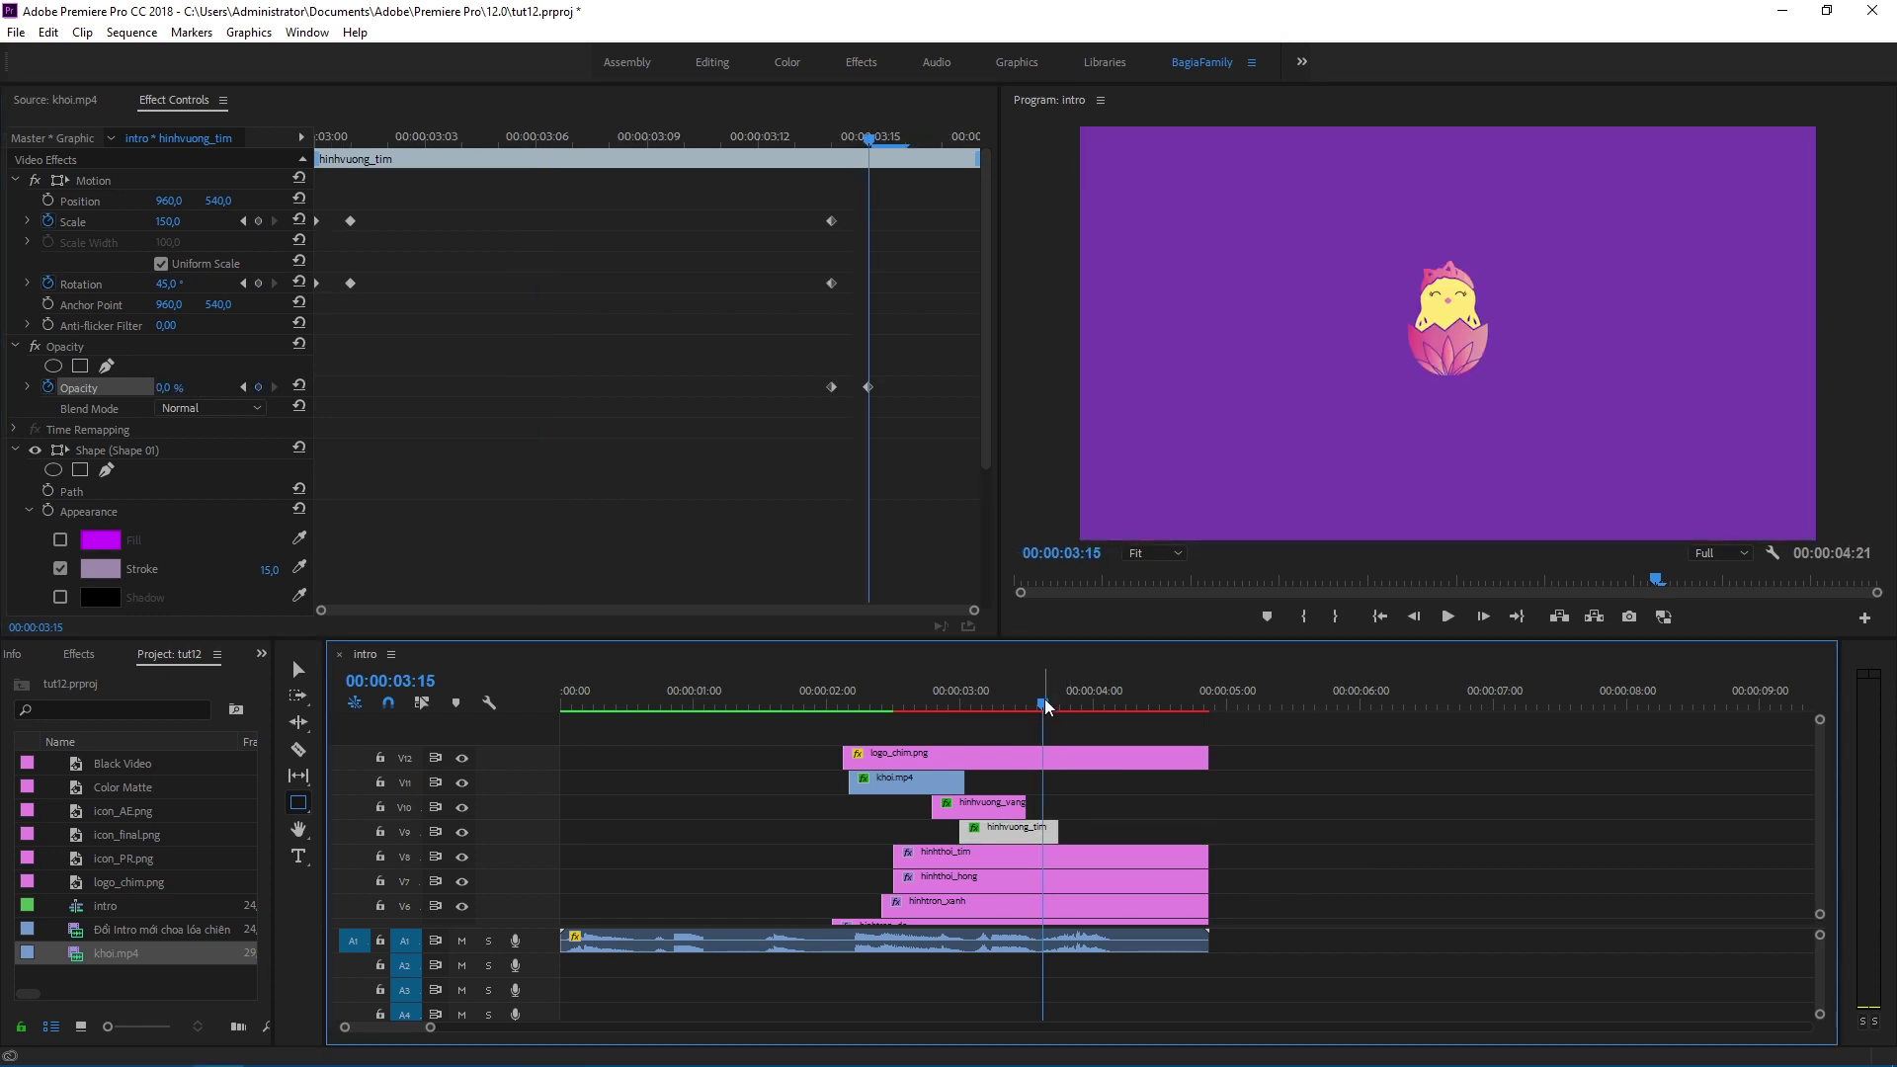
mouse_move(1042, 707)
left_mouse_down()
mouse_move(988, 711)
mouse_move(1037, 723)
mouse_move(1013, 729)
left_mouse_up()
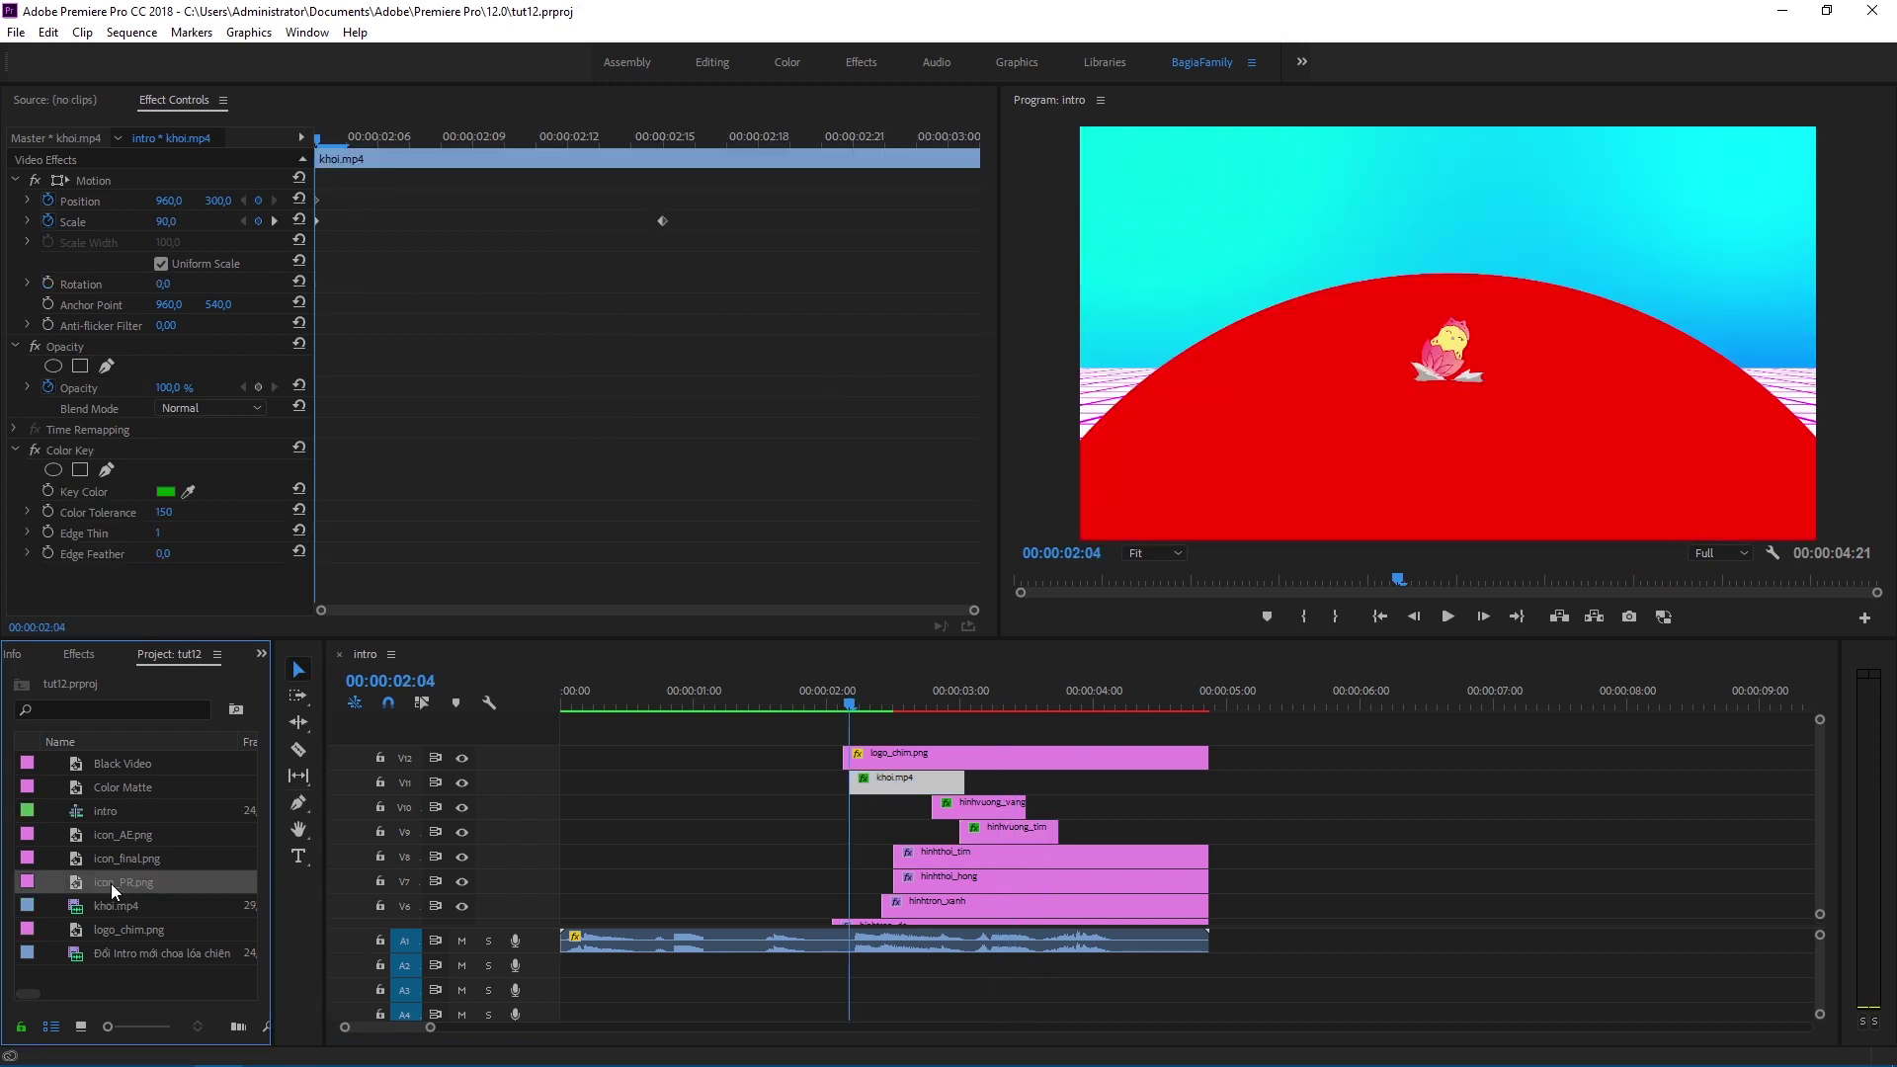
Step: Place icon_PR.png on V13 from 00:00:02:04 to the end of the other clips and set its Scale to 10
left_click_drag(111, 883, 851, 736)
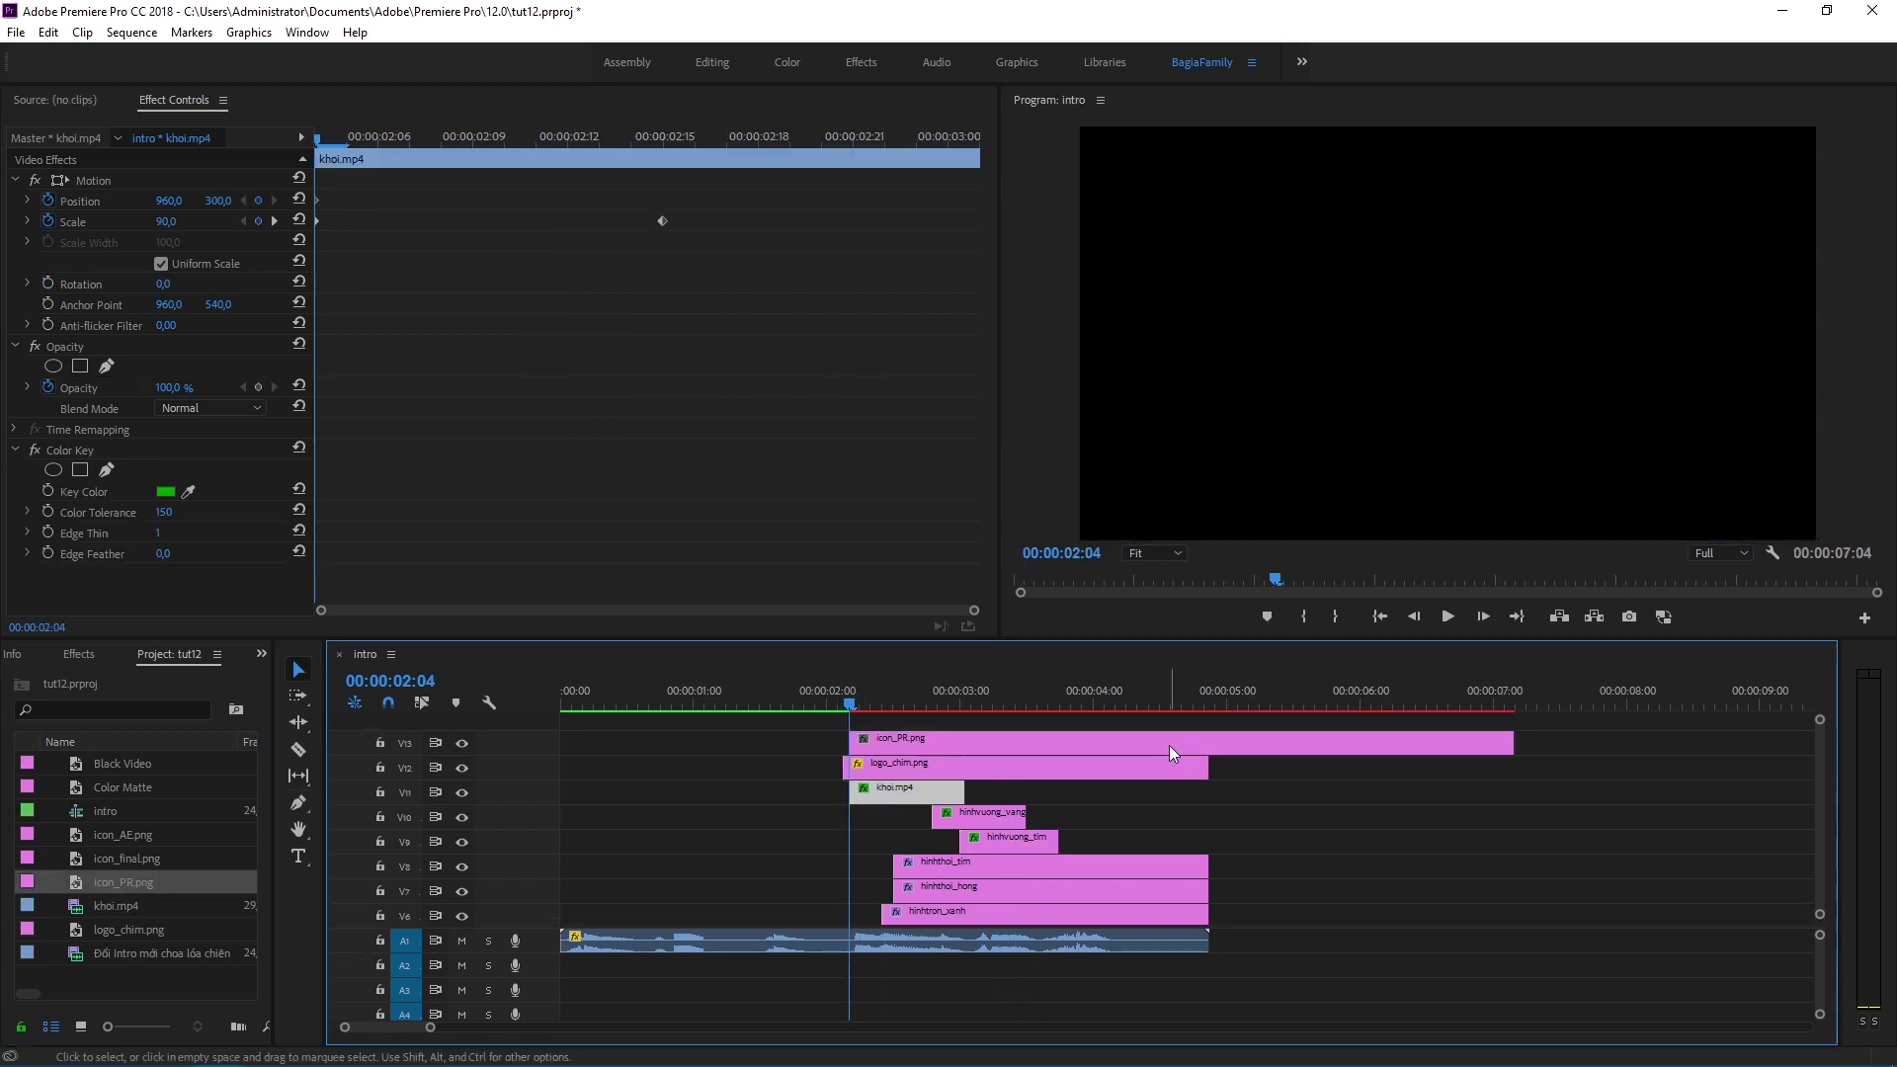
left_click_drag(1503, 737, 1207, 743)
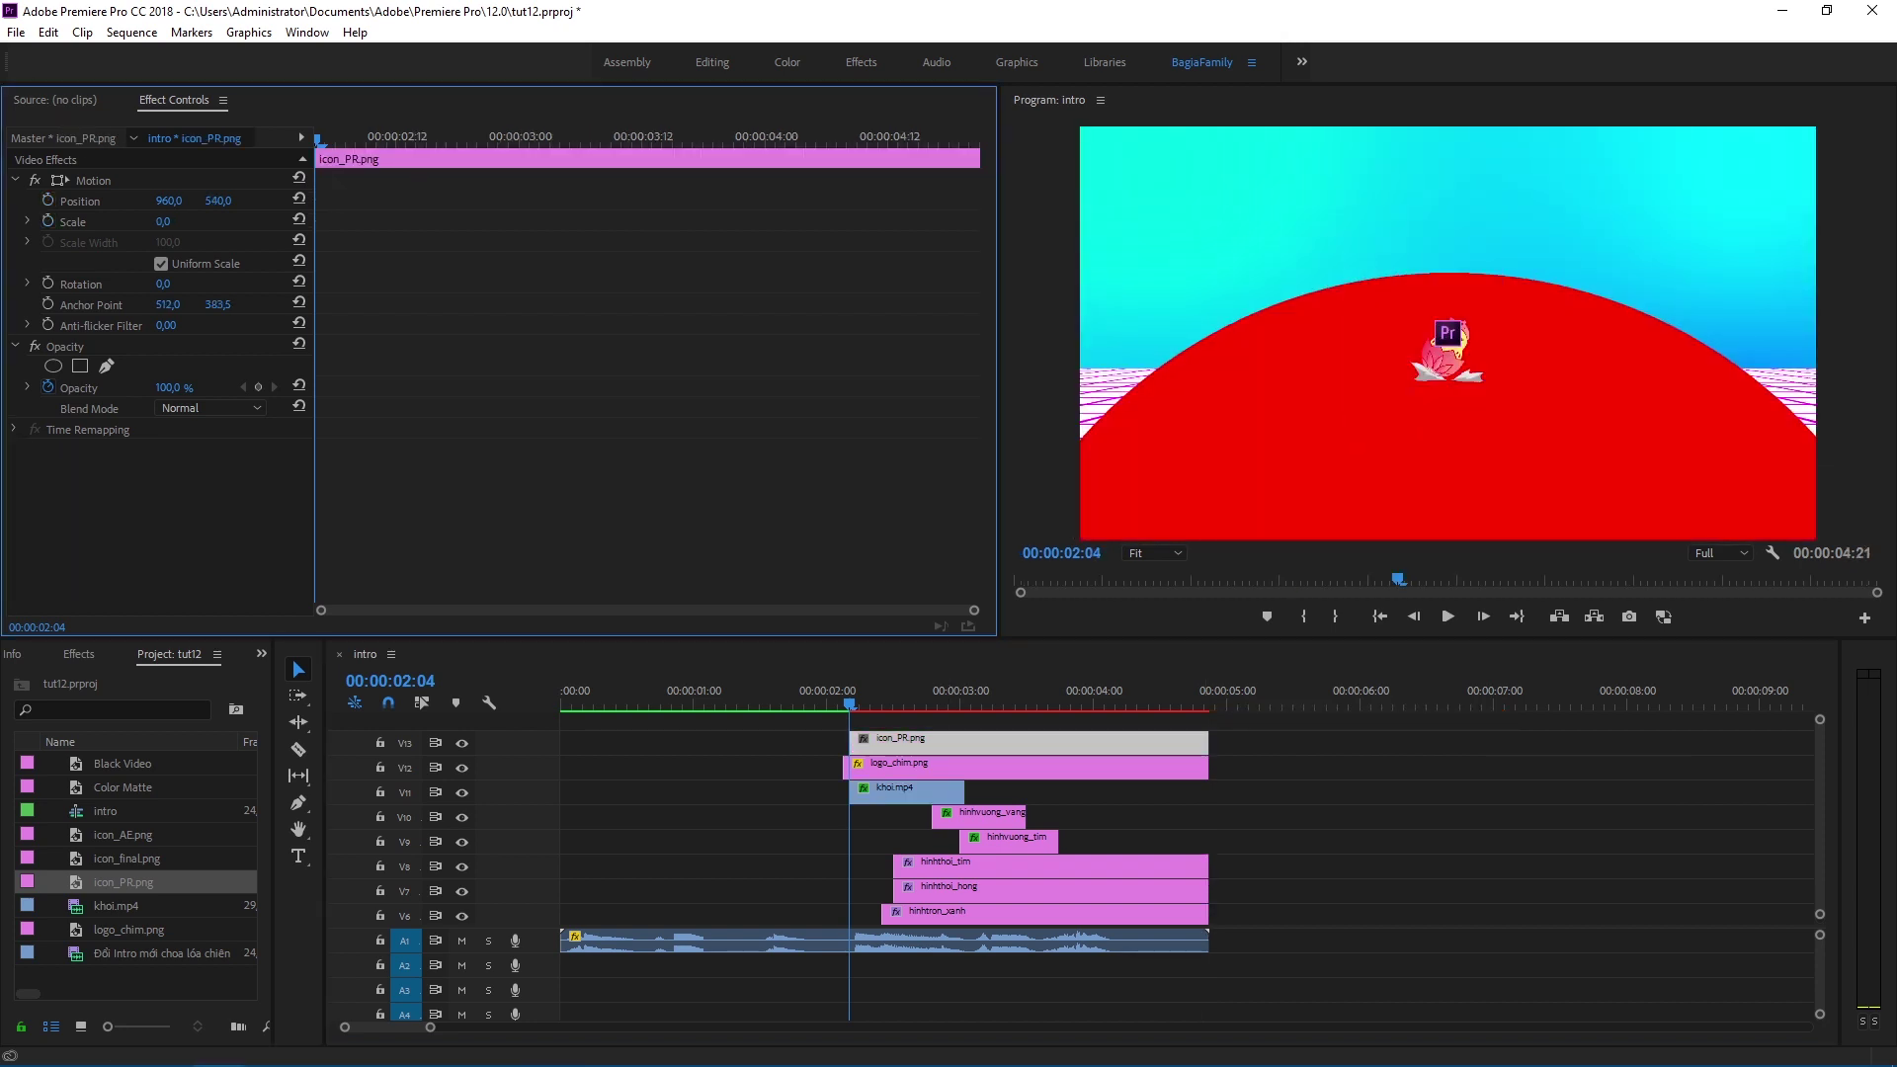
left_click(163, 222)
type("10")
key("Return")
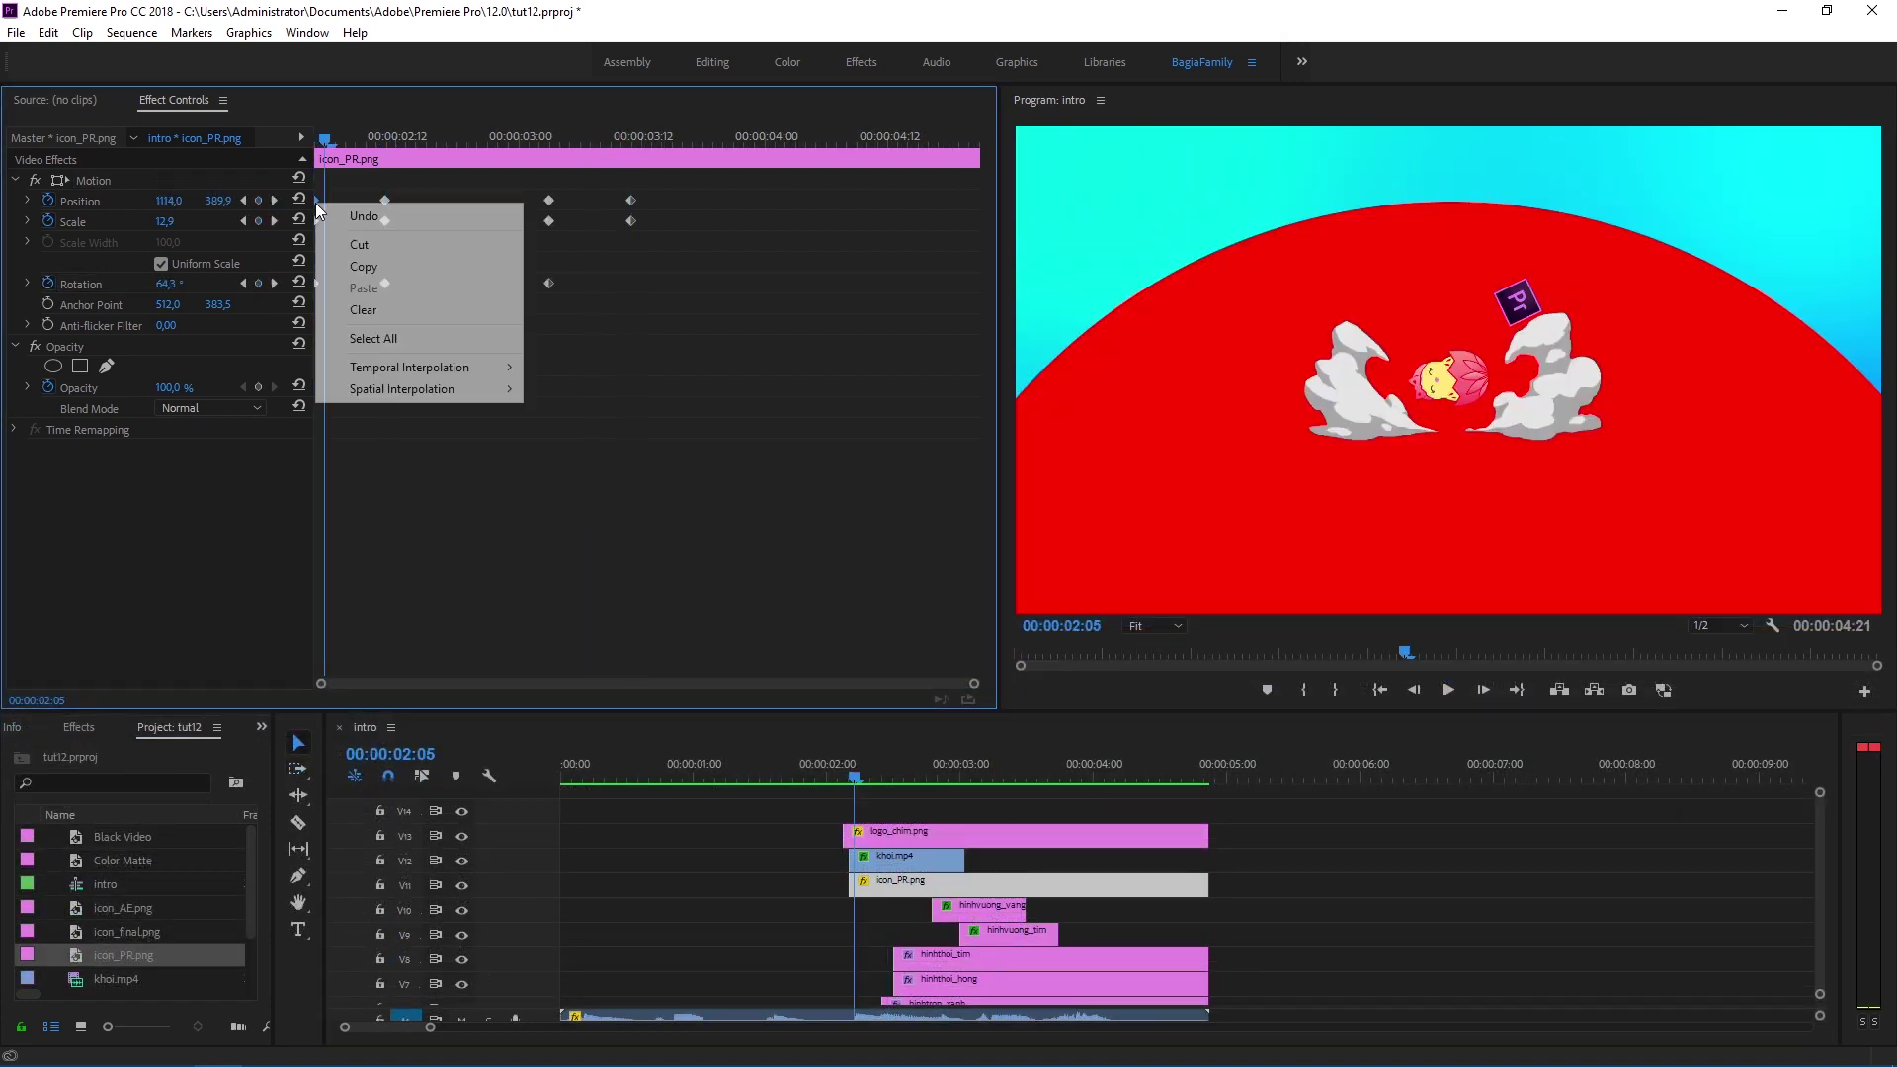
Step: Apply Ease Out temporal interpolation to the first Position keyframe of icon_PR.png
mouse_move(504, 374)
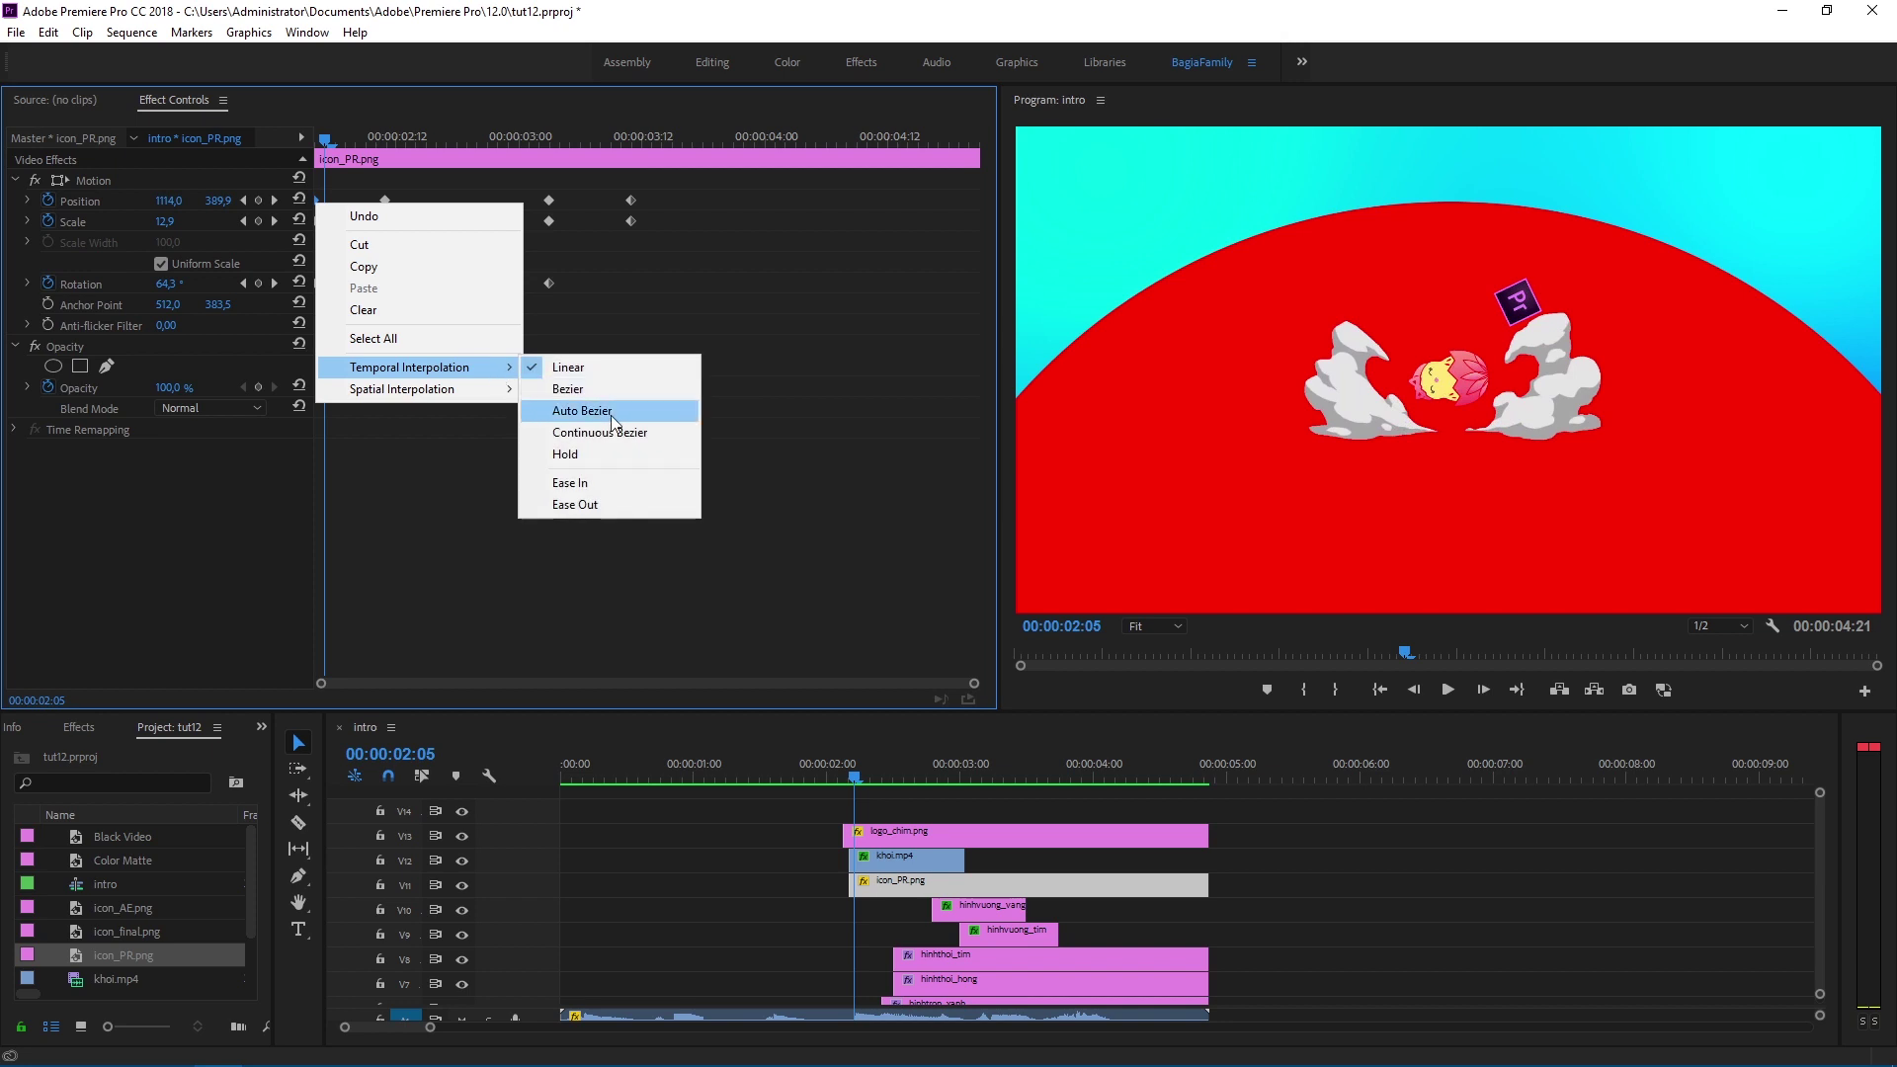
left_click(614, 505)
right_click(388, 200)
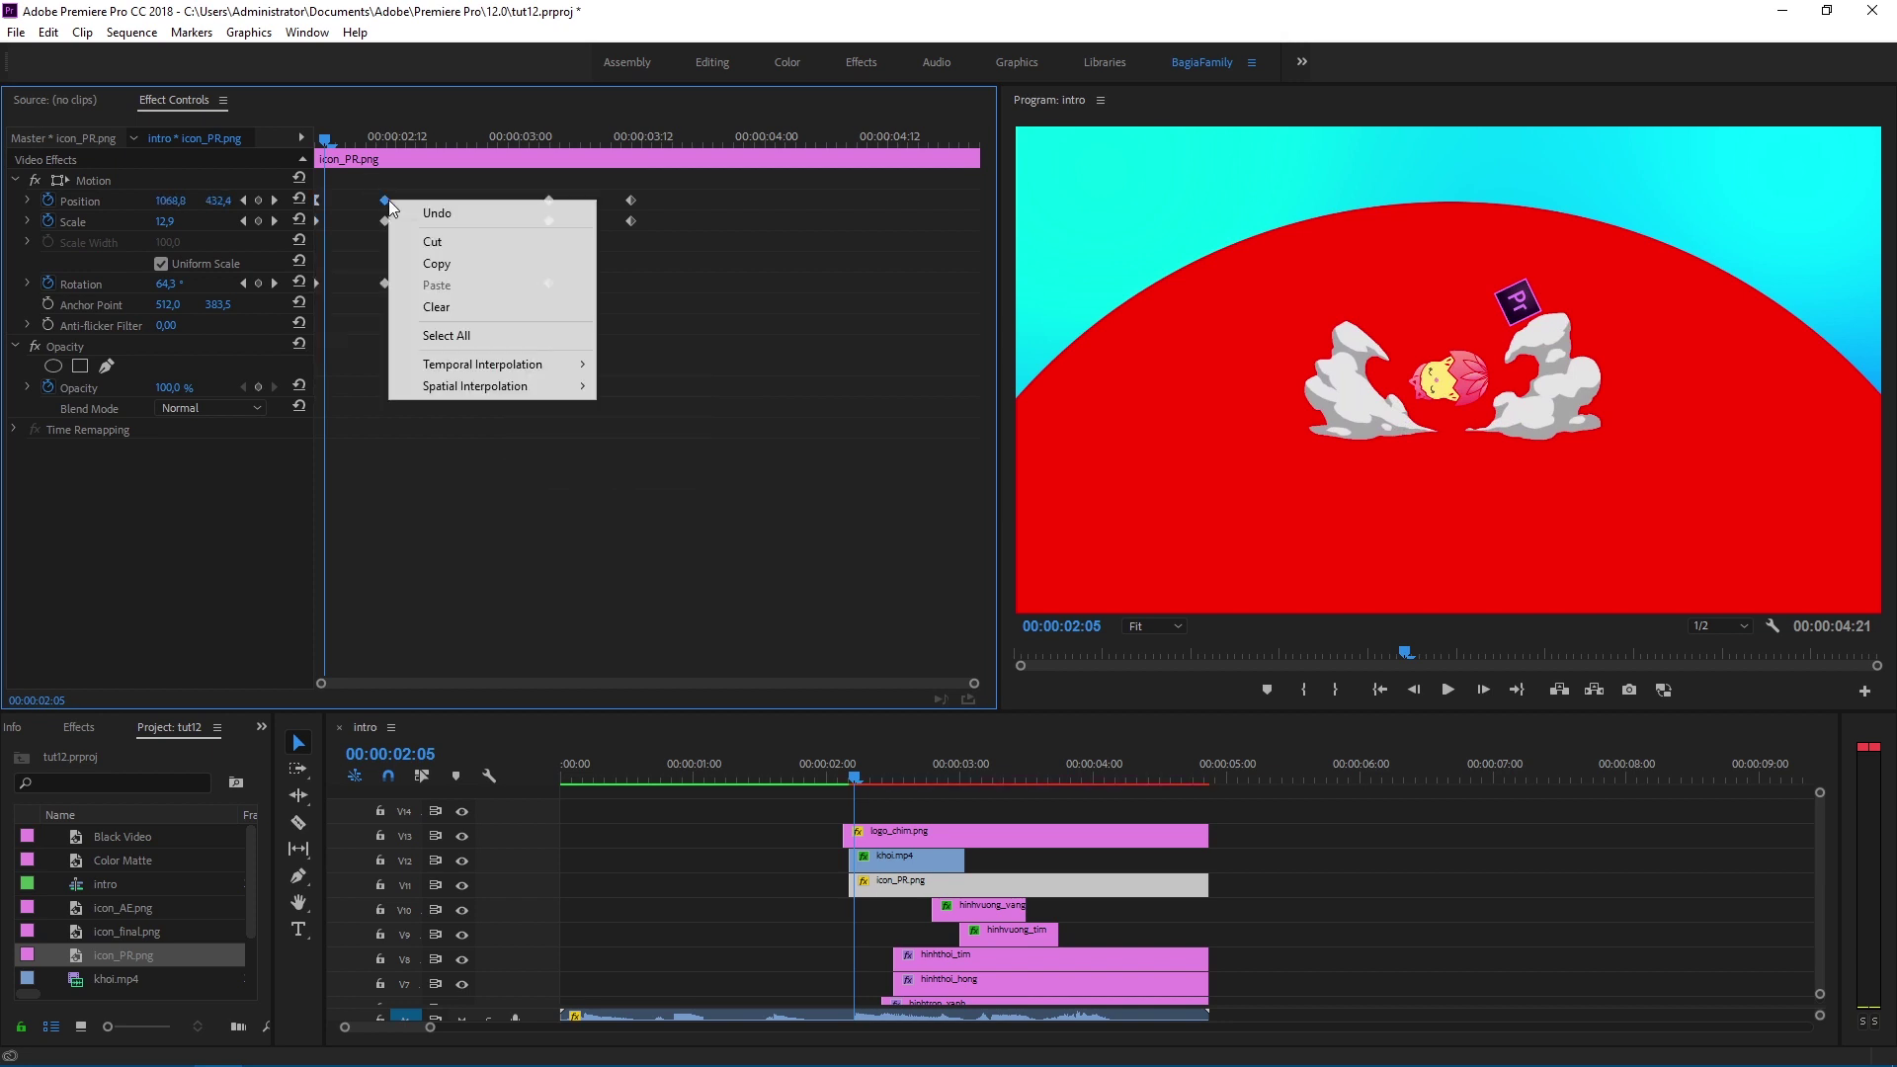
key("Escape")
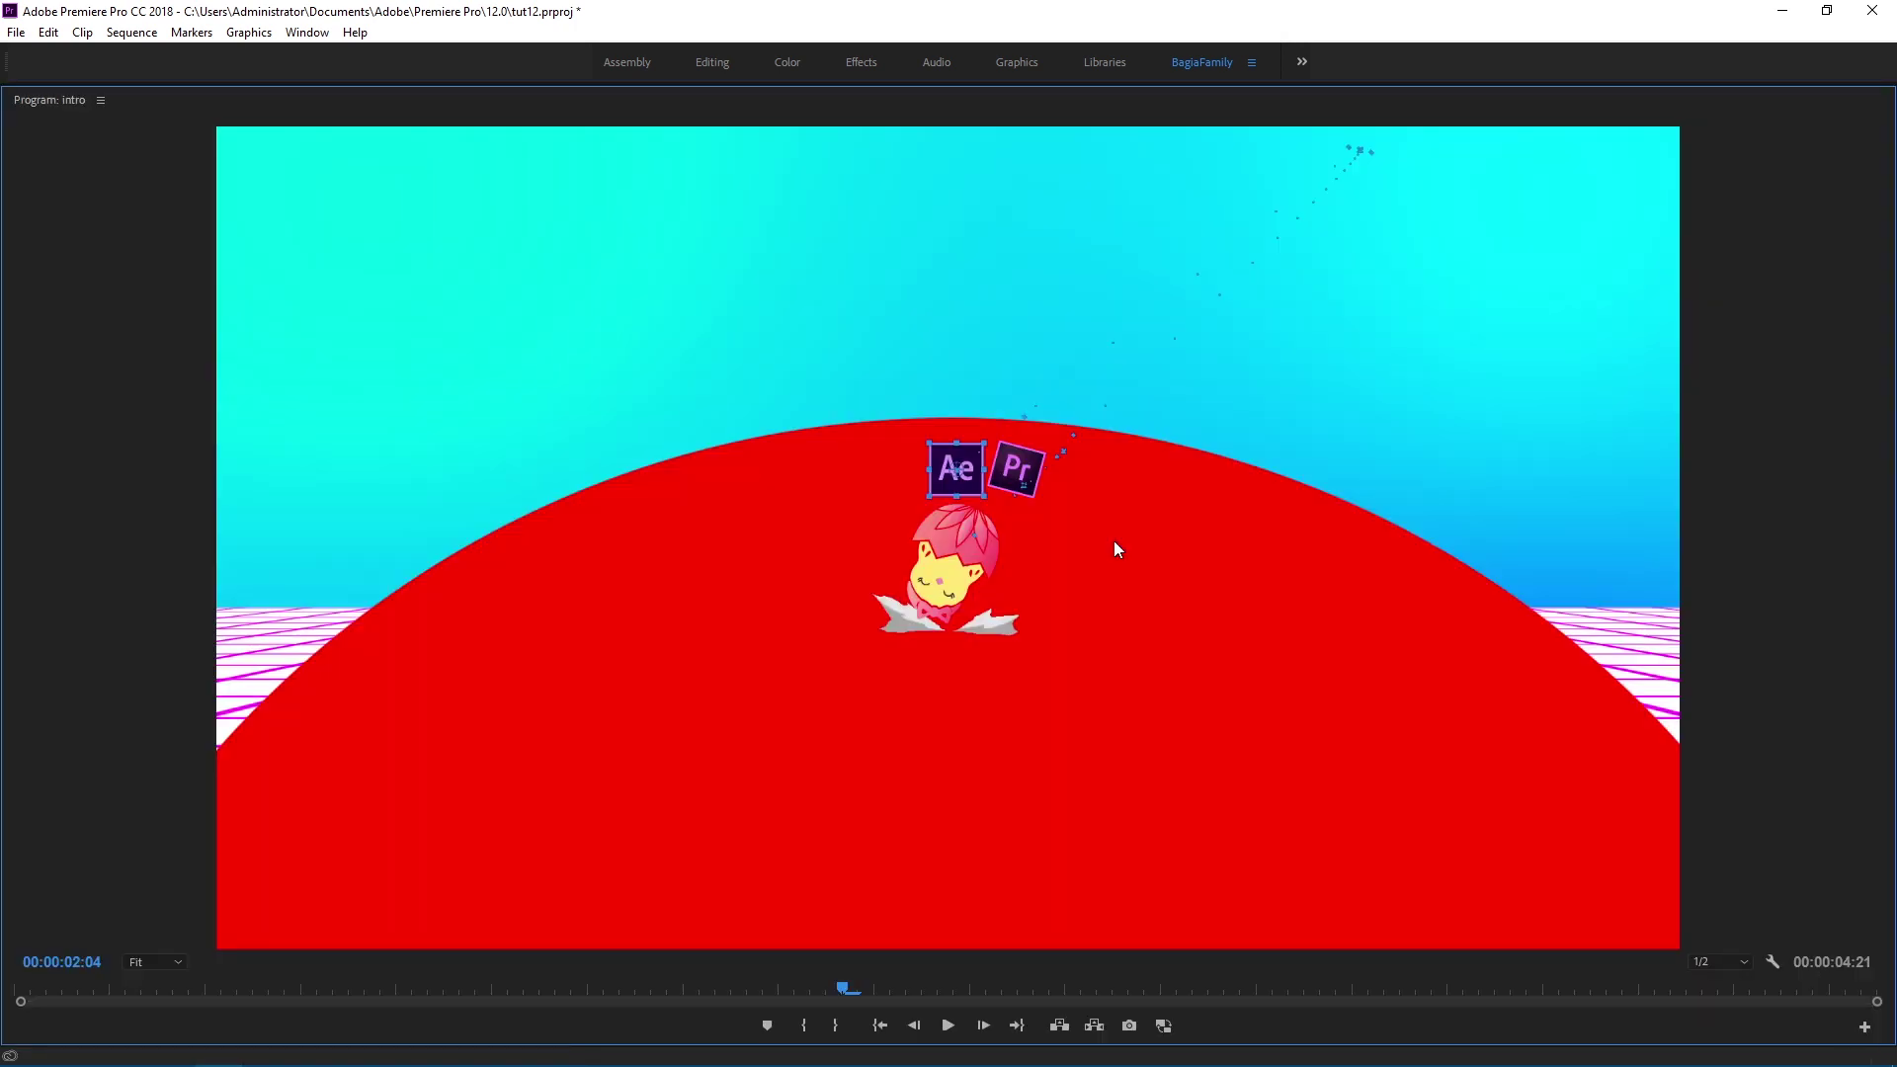
Step: Play the intro sequence from the start to check the animated icons around the logo
key("grave")
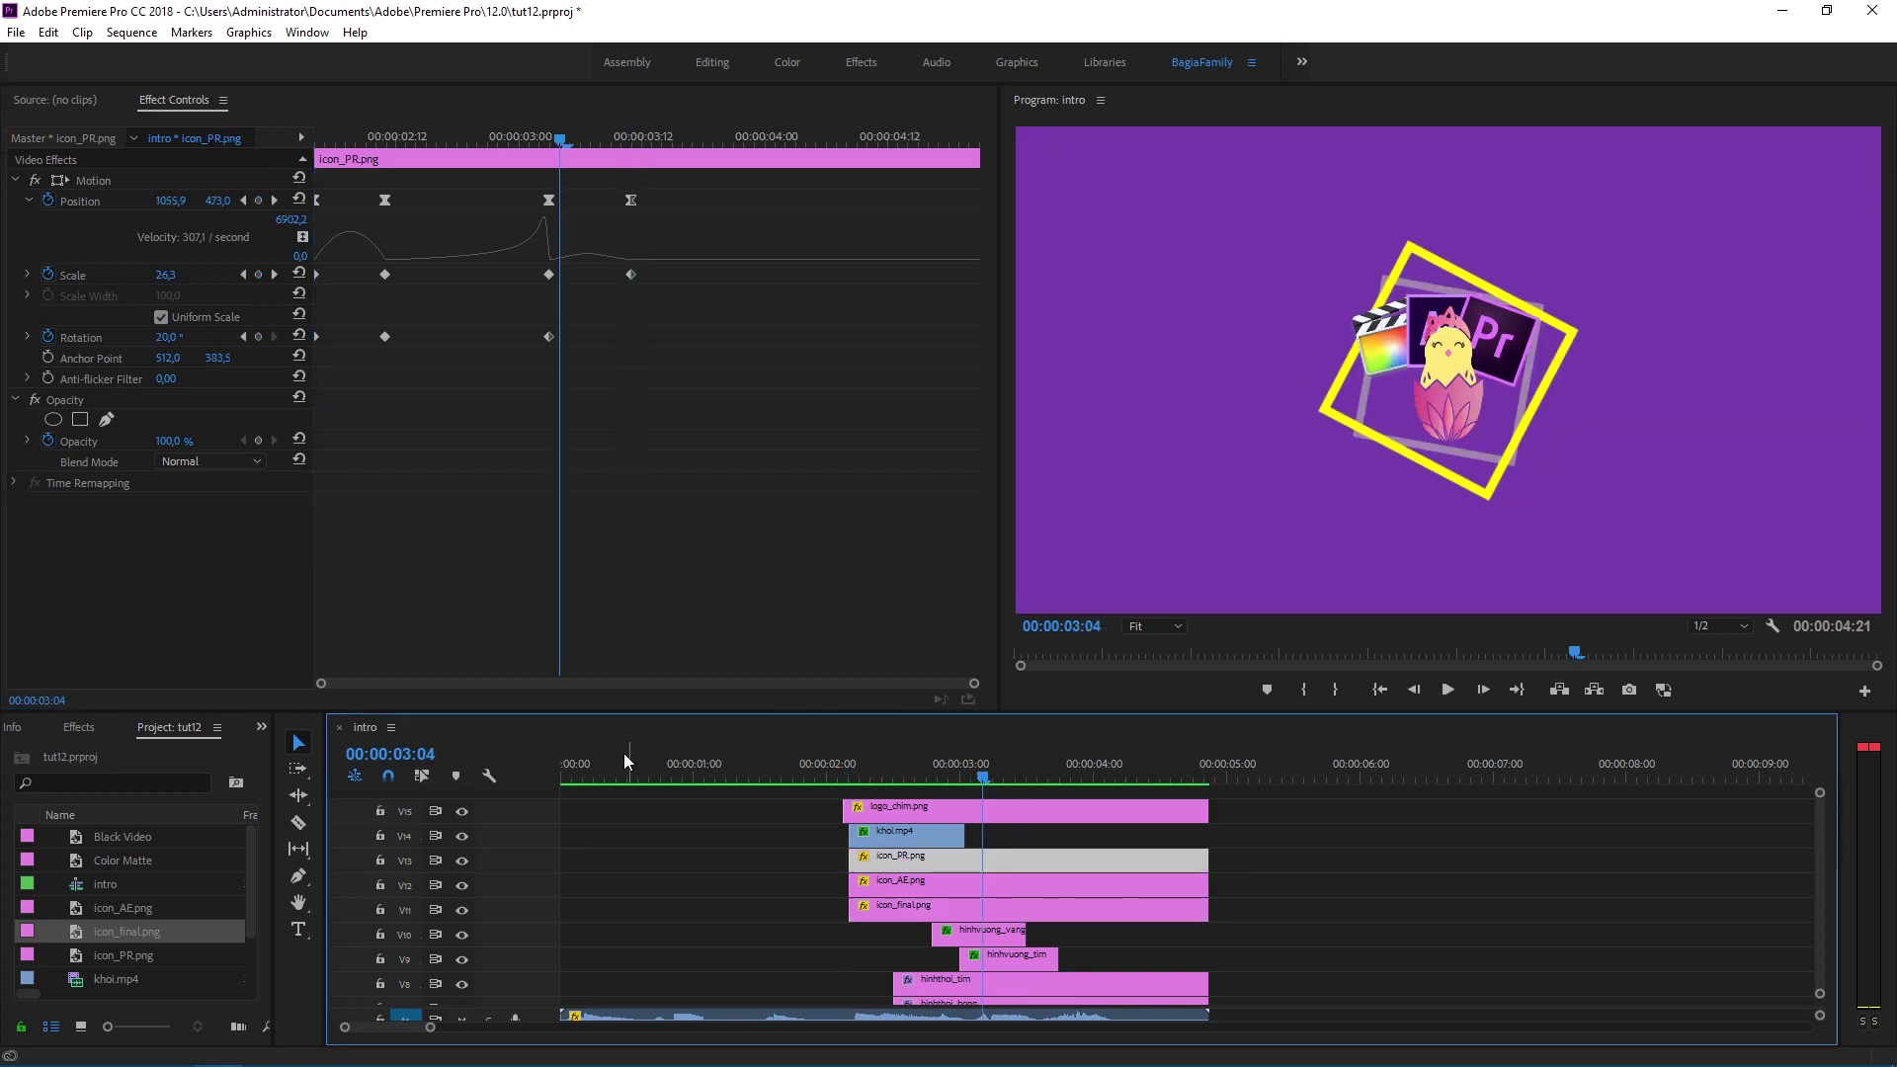
key("Home")
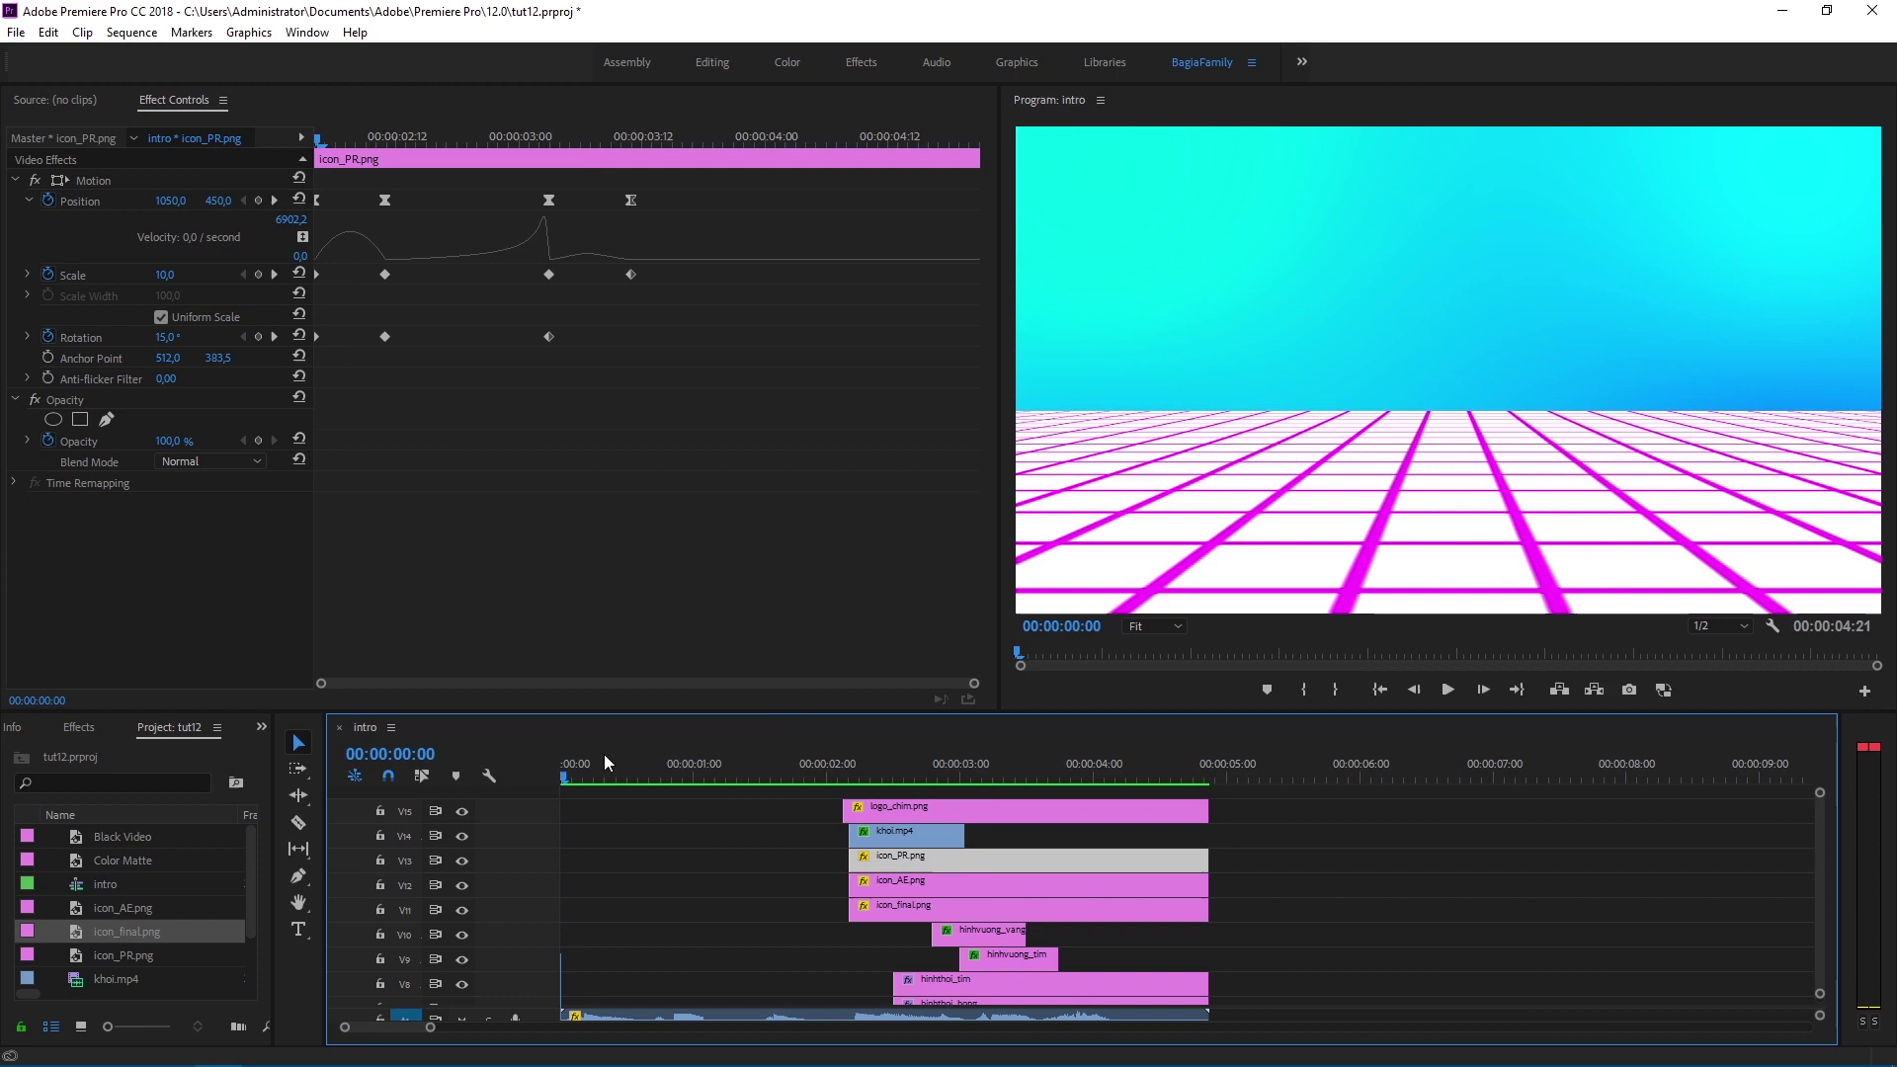
left_click(1447, 689)
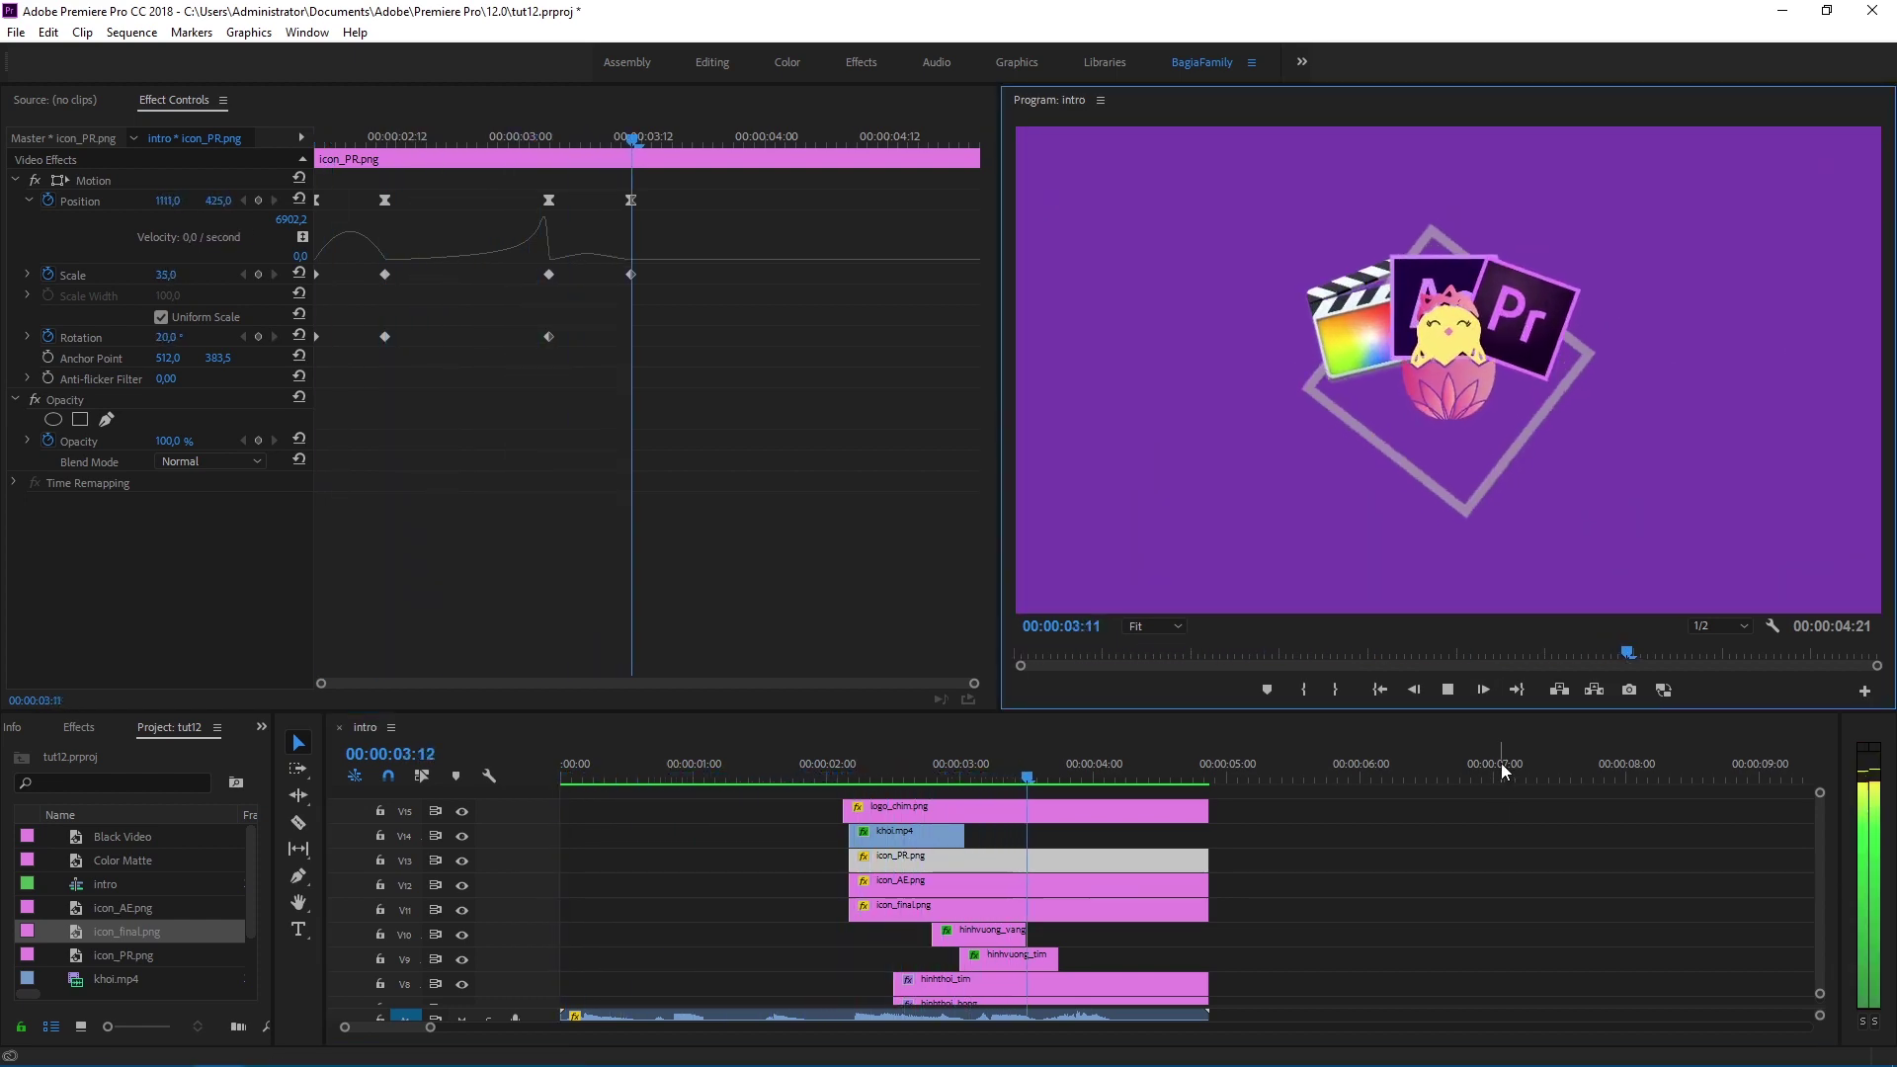
key("grave")
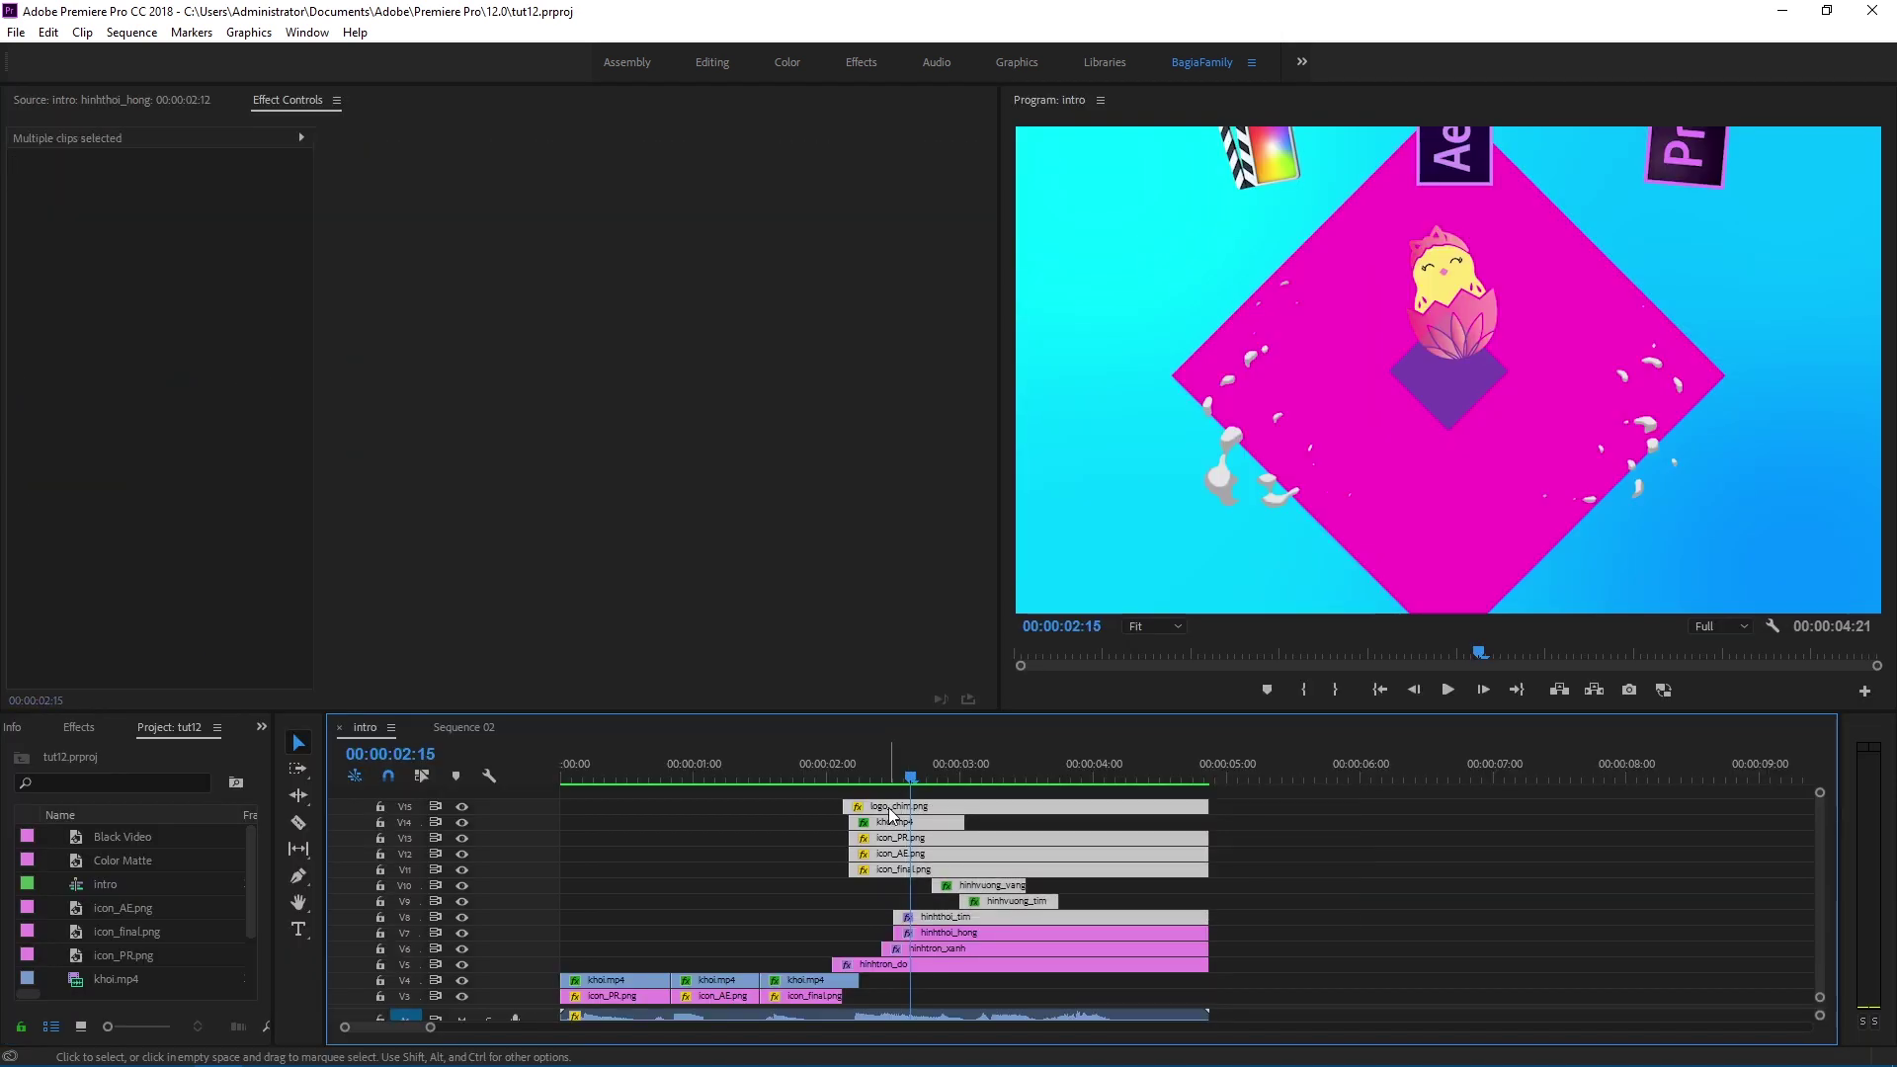
Step: Move hinhthoi_tim and all clips above it up one track, and duplicate hinhthoi_hong onto V8 at 00:00:03:02
left_click_drag(892, 812, 892, 807)
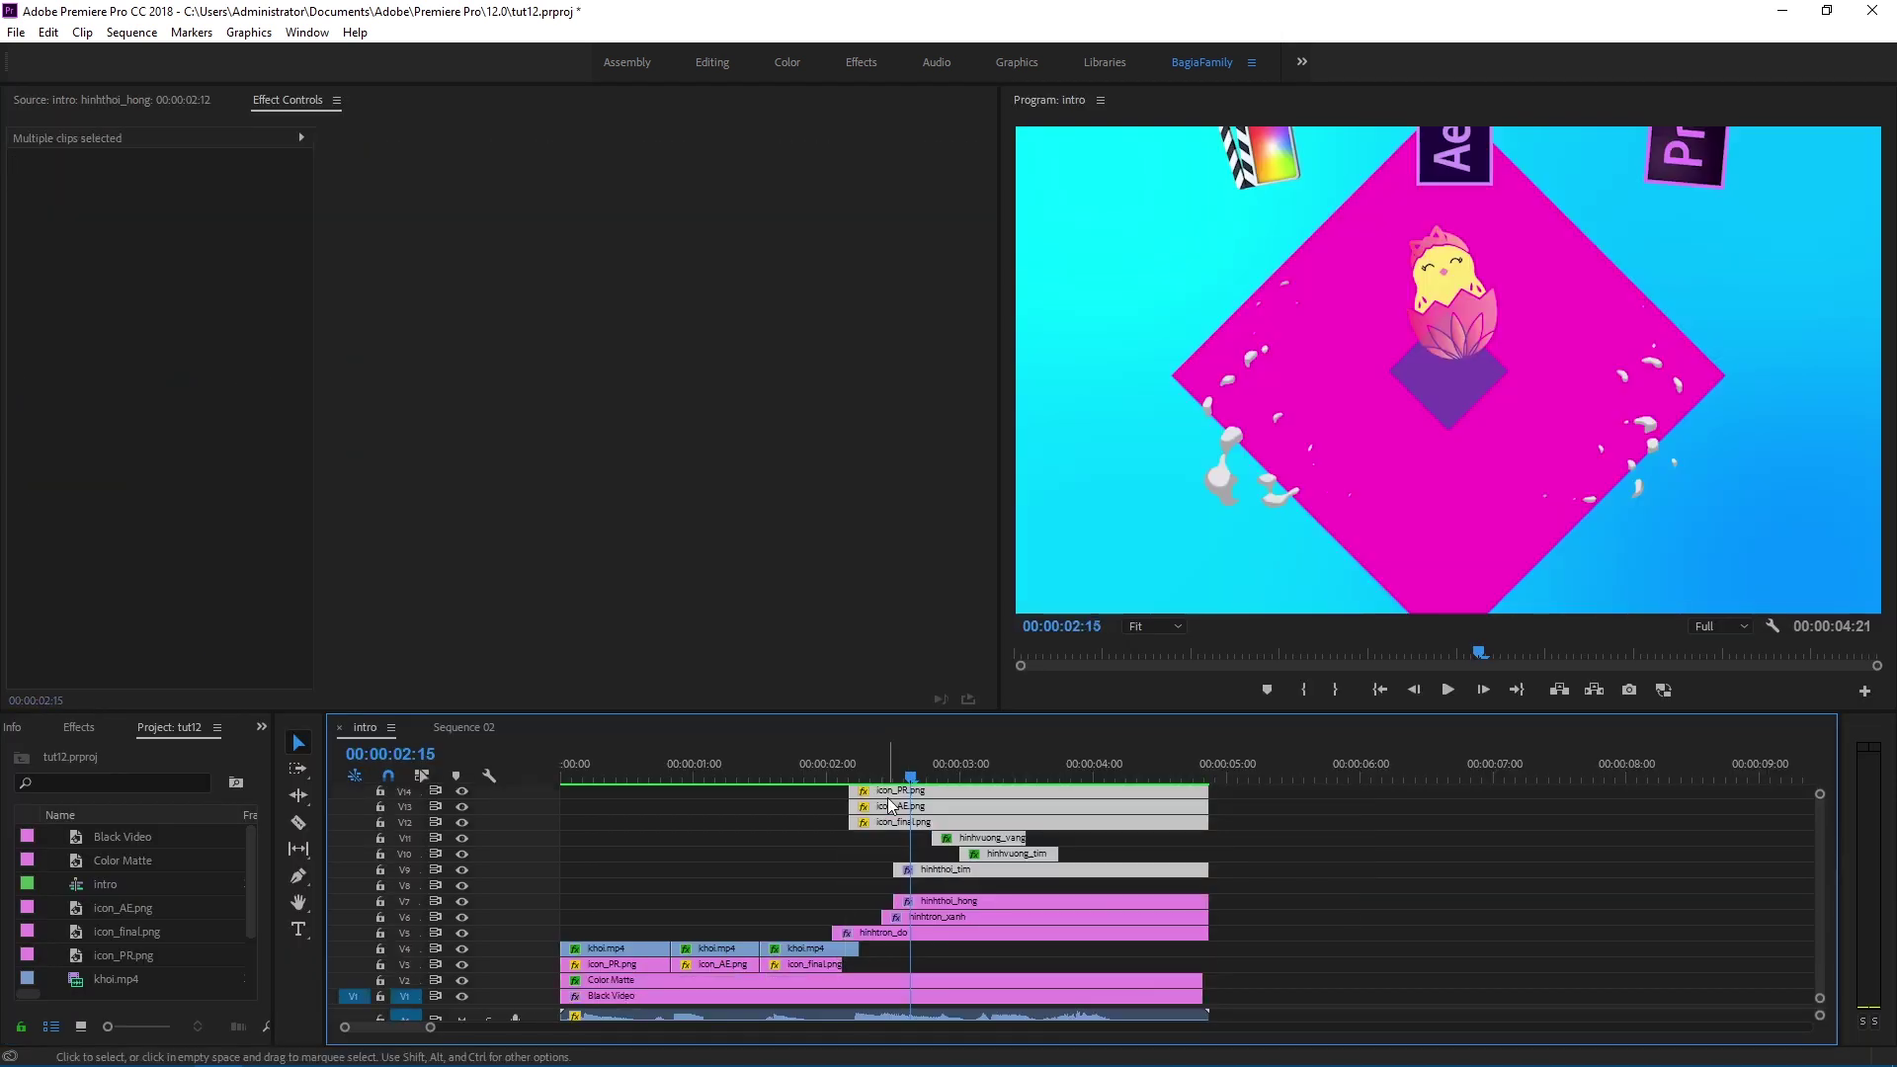
left_click(976, 901, "alt")
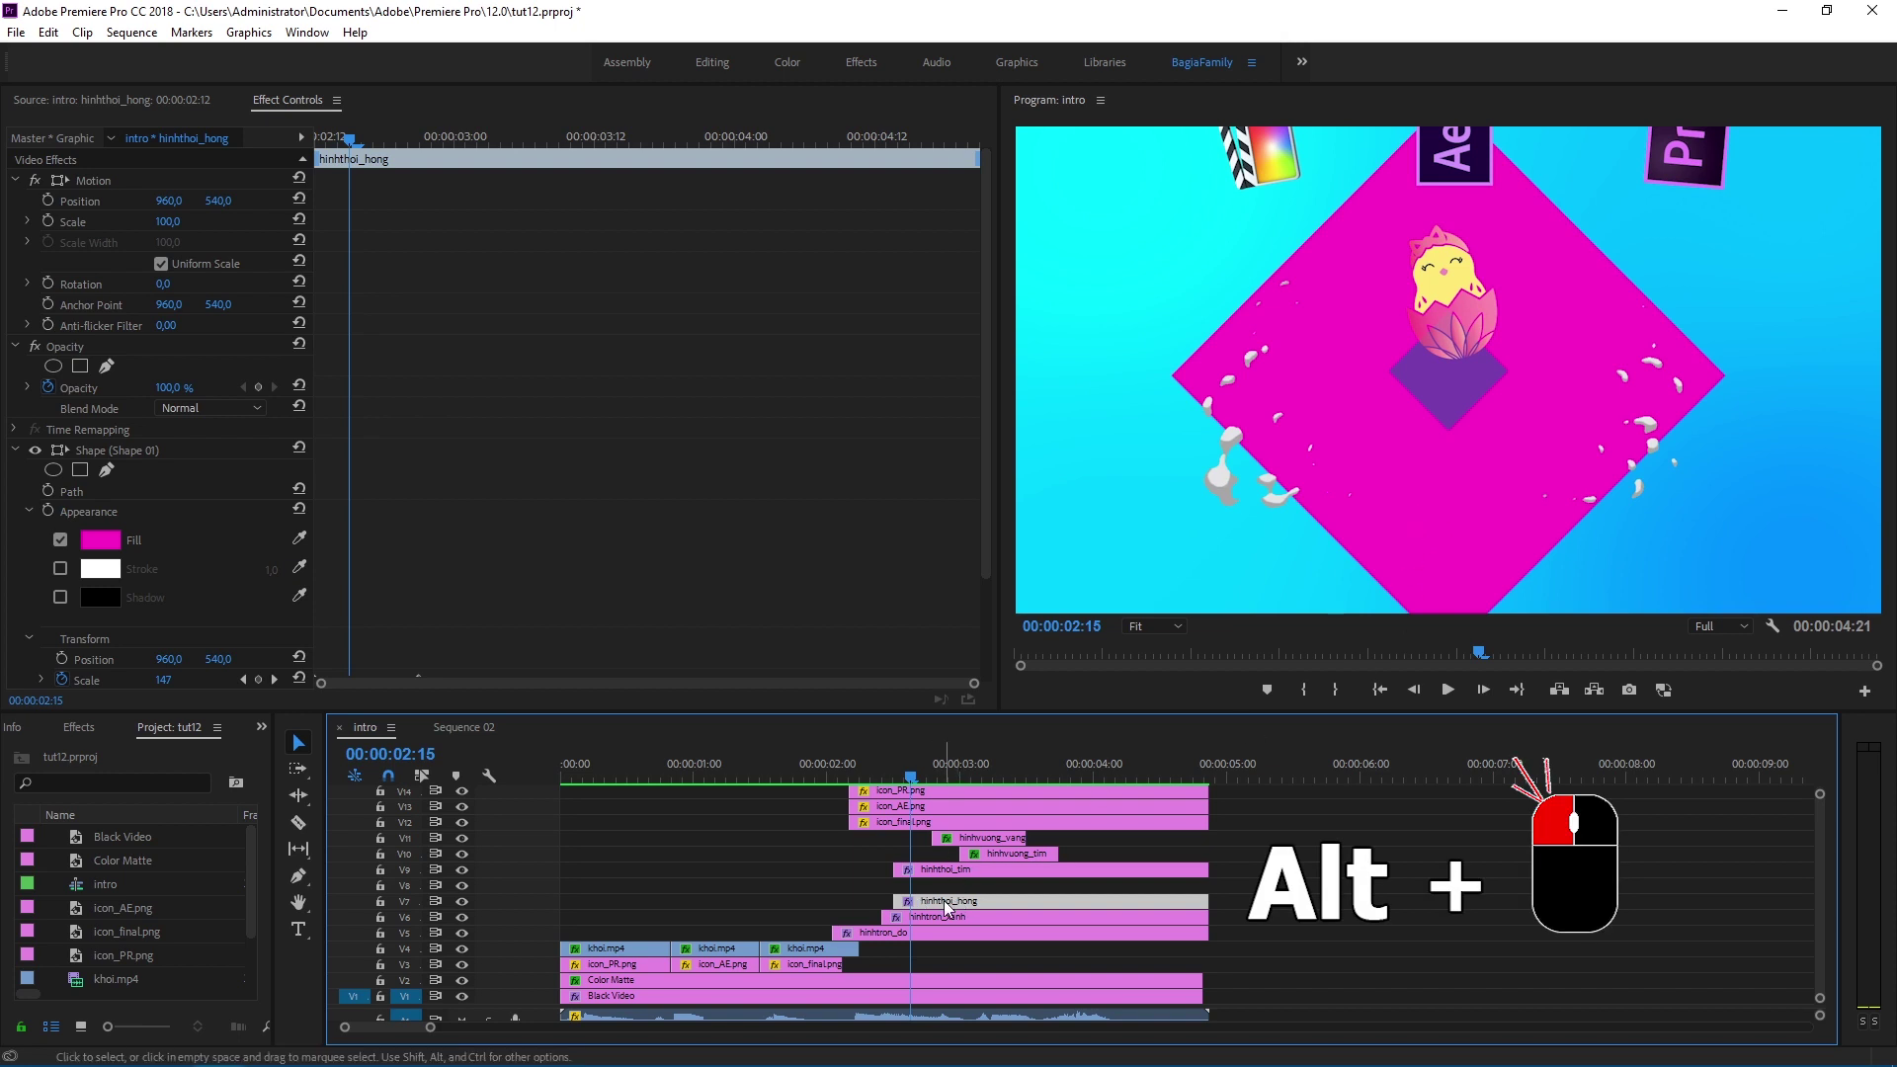
left_click_drag(946, 907, 1354, 875)
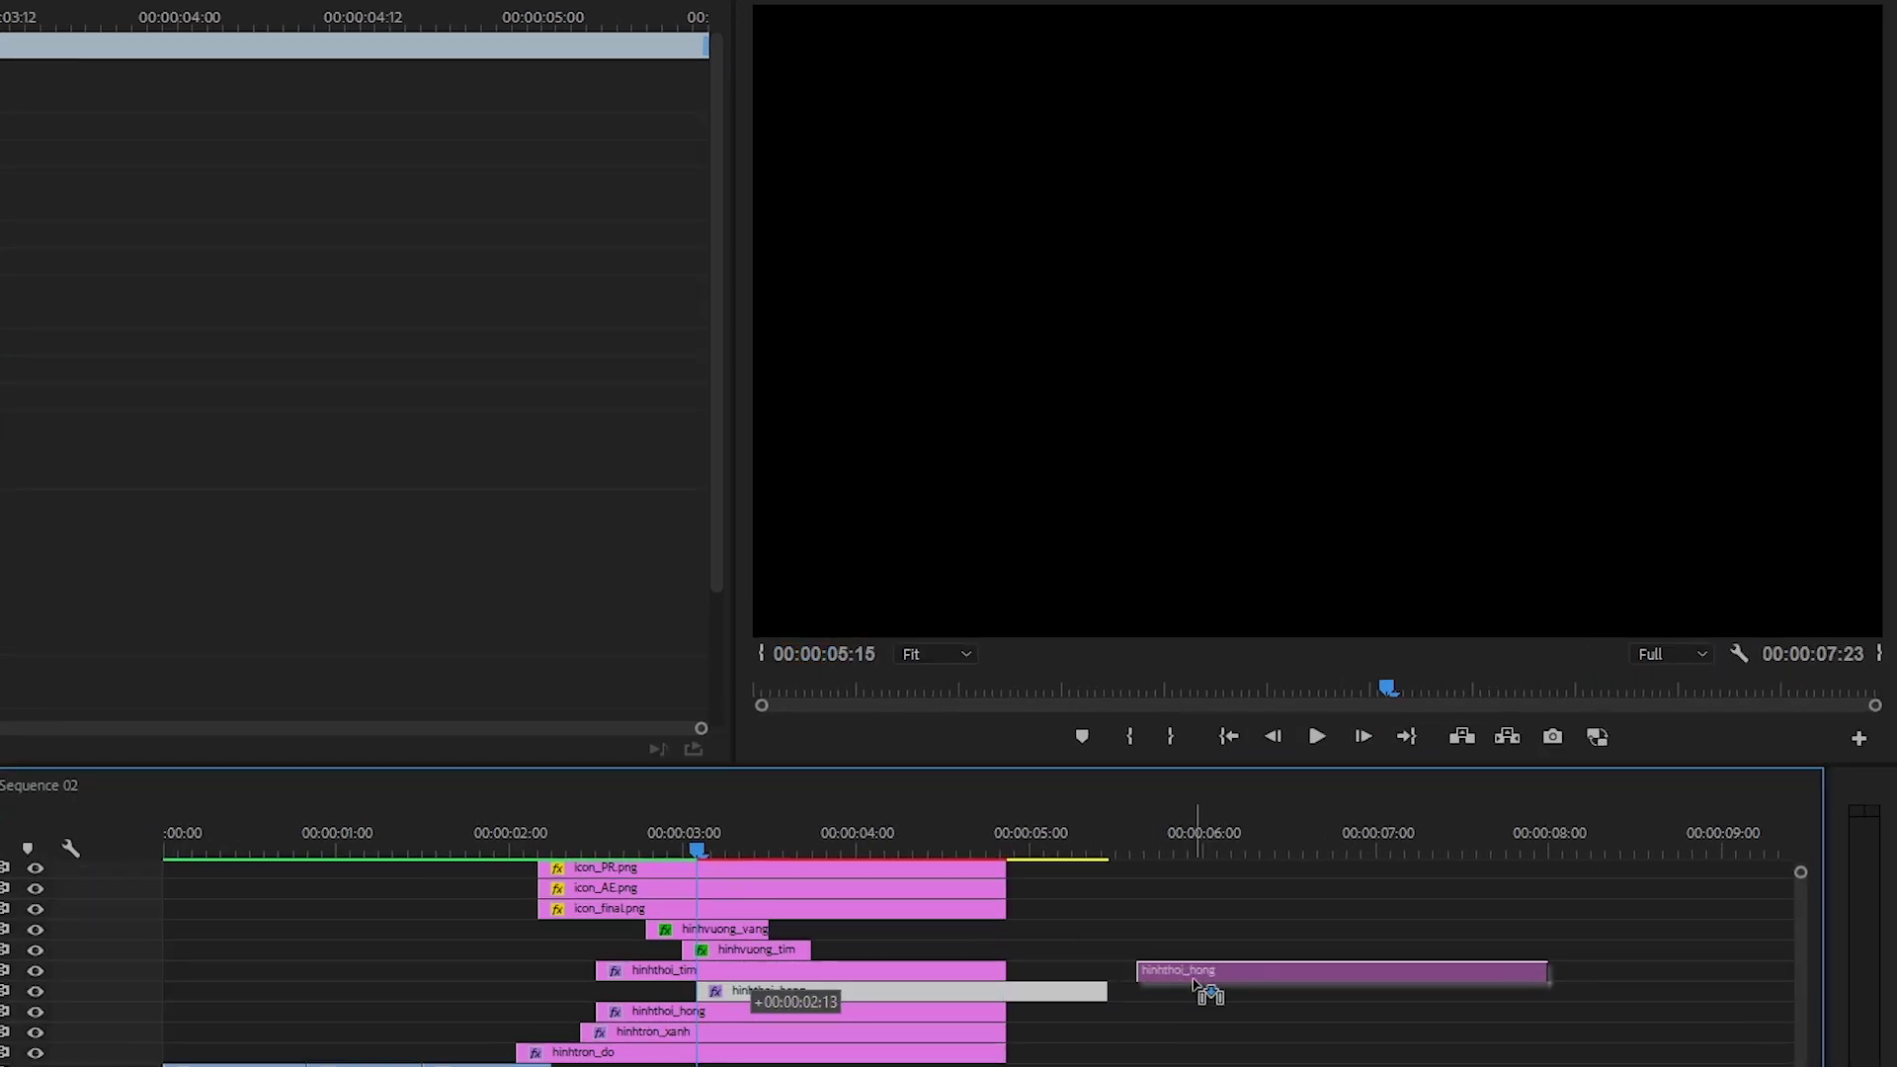
Step: Reorder the hinhthoi_hong copy above hinhthoi_tim, starting at 00:00:03:02, and trim its end to match the other clips
left_click_drag(1196, 981, 1196, 978)
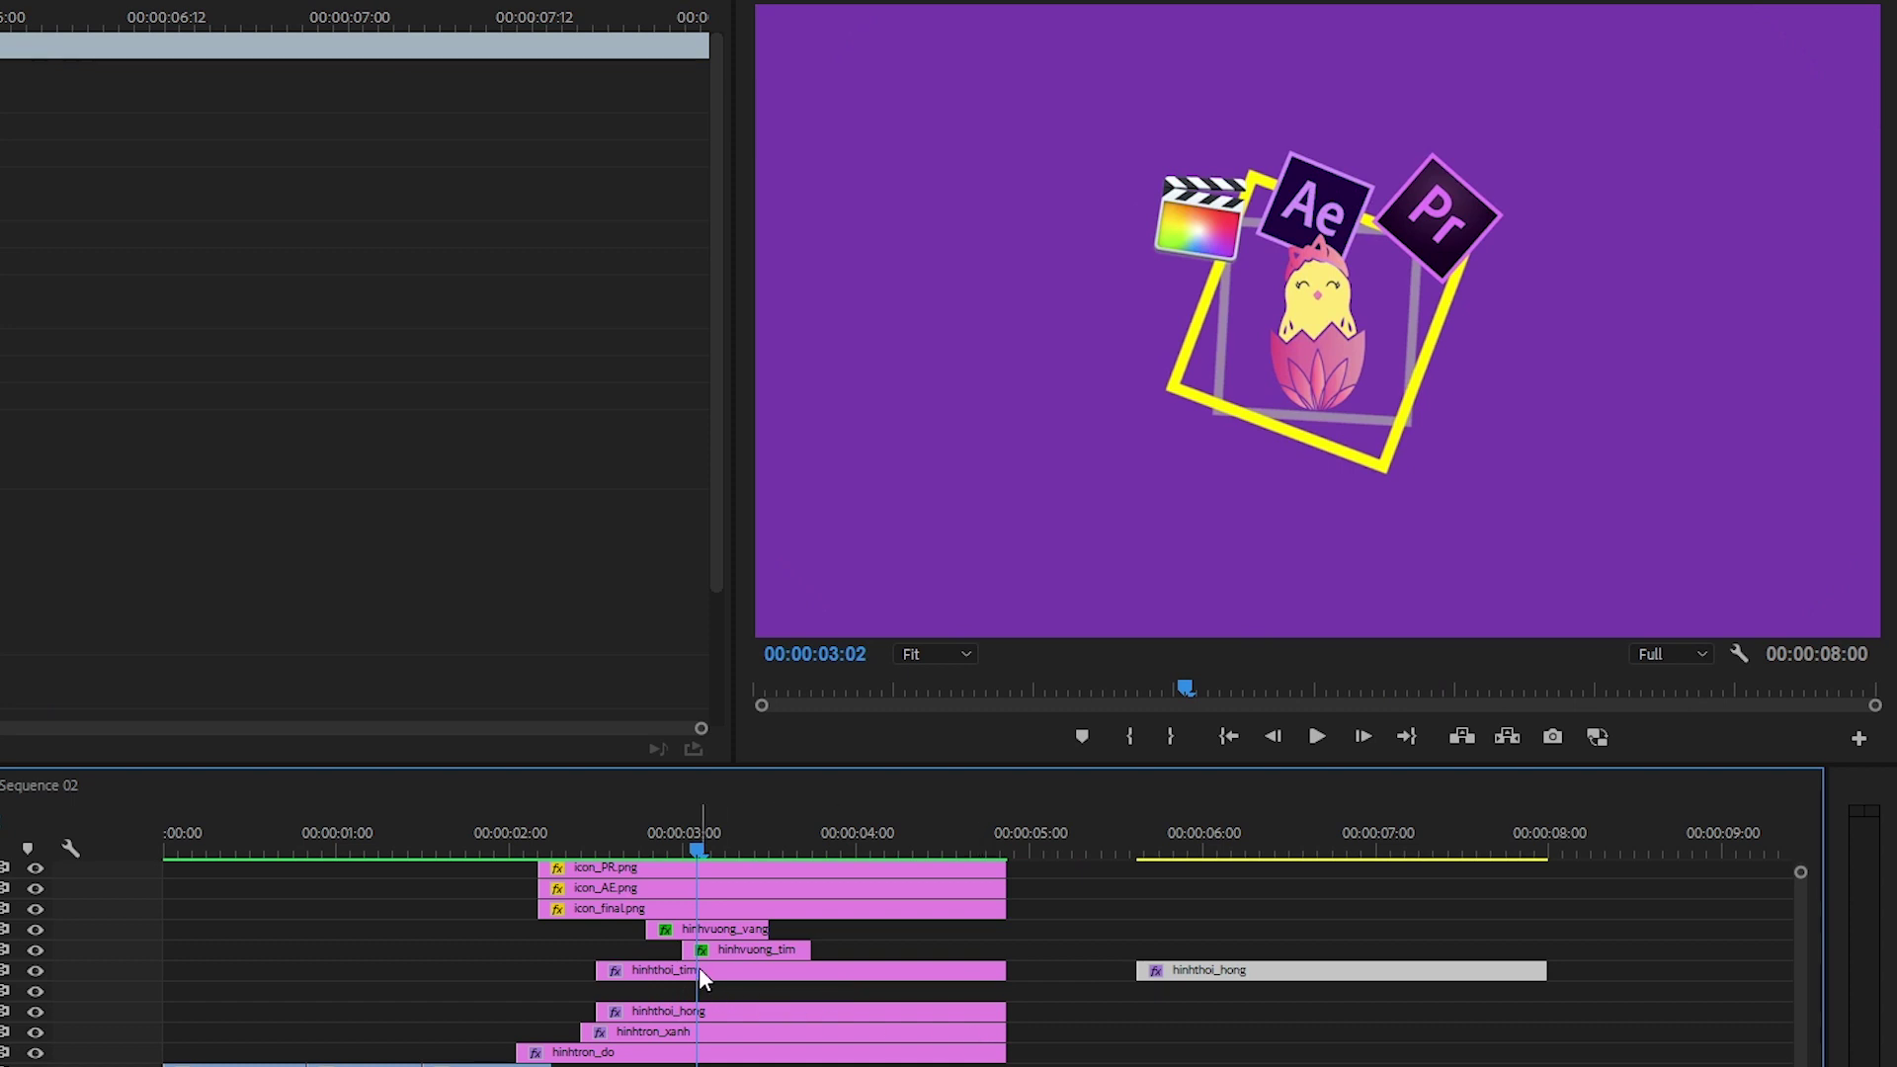
left_click_drag(702, 978, 702, 990)
left_click_drag(1249, 982, 803, 978)
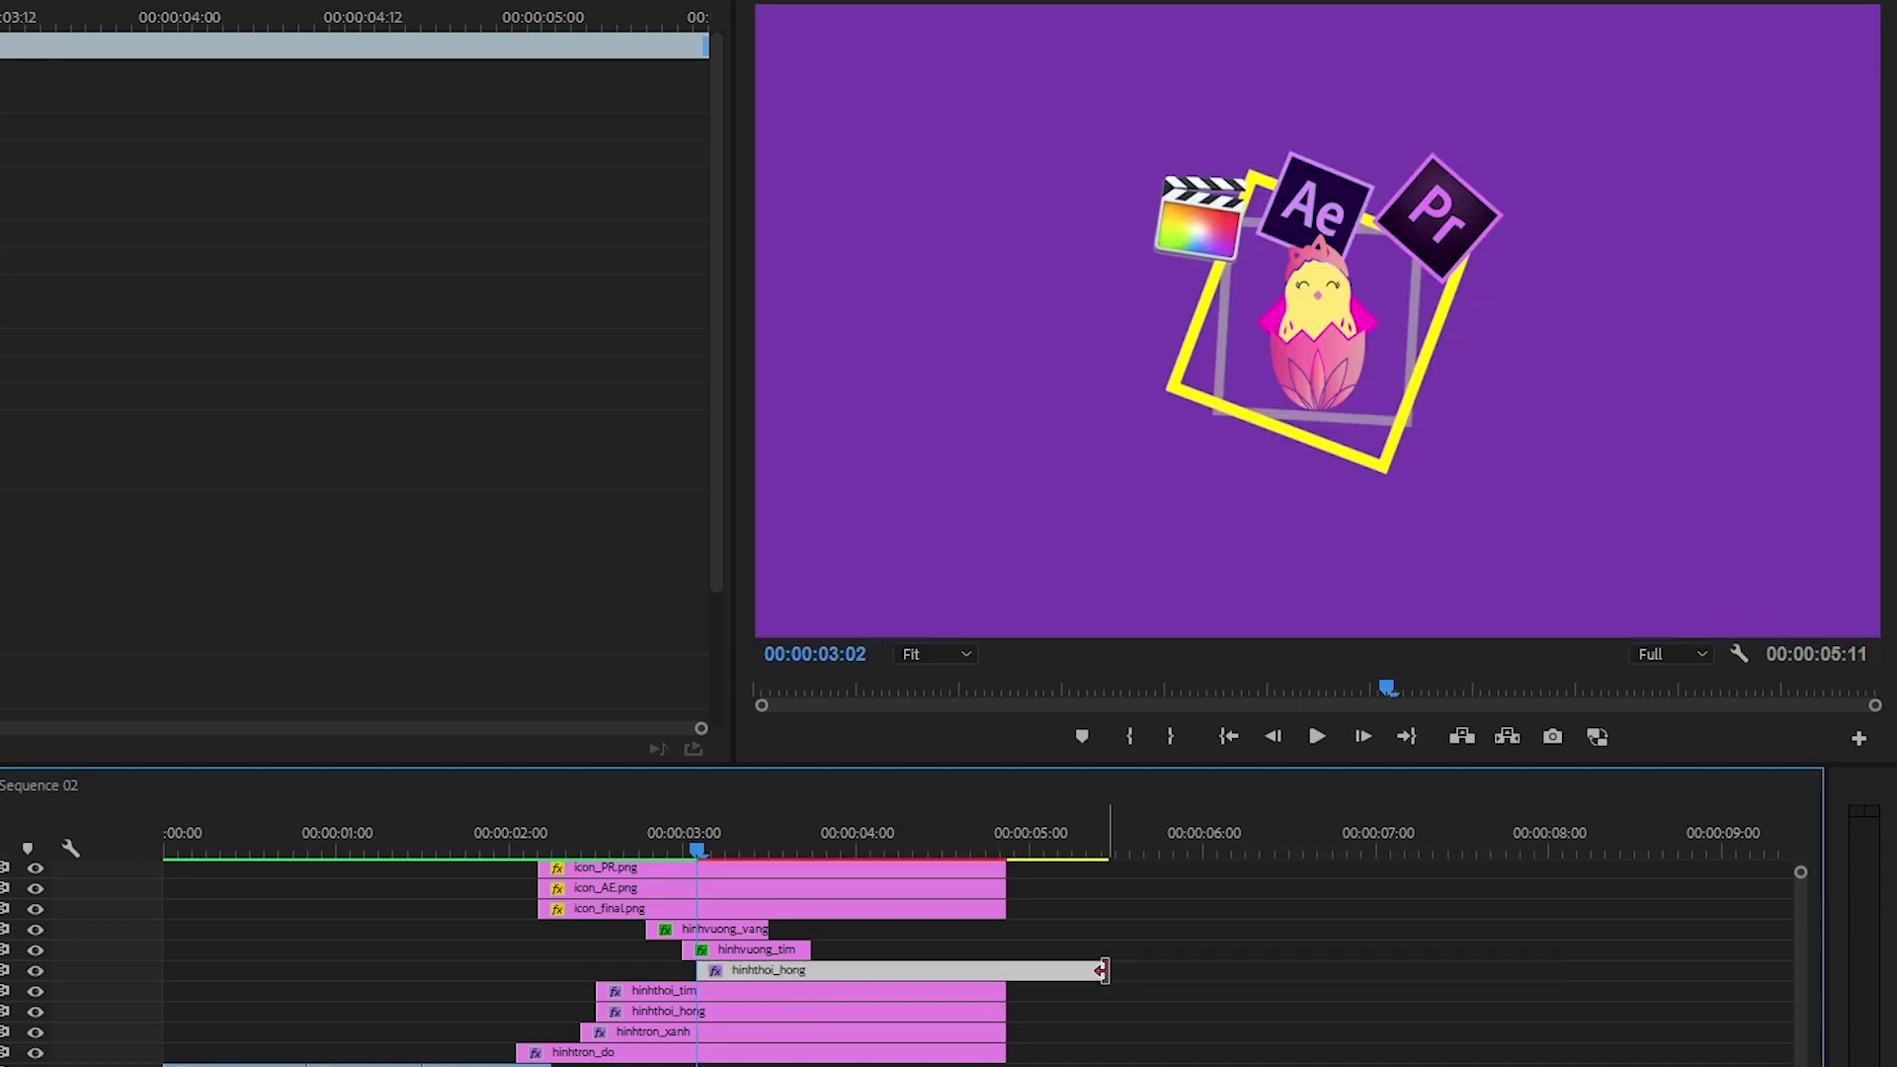
left_click_drag(1099, 970, 1006, 970)
Step: Move the playhead to 00:00:03:08 within the copied hinhthoi_hong clip
left_click_drag(865, 653, 850, 653)
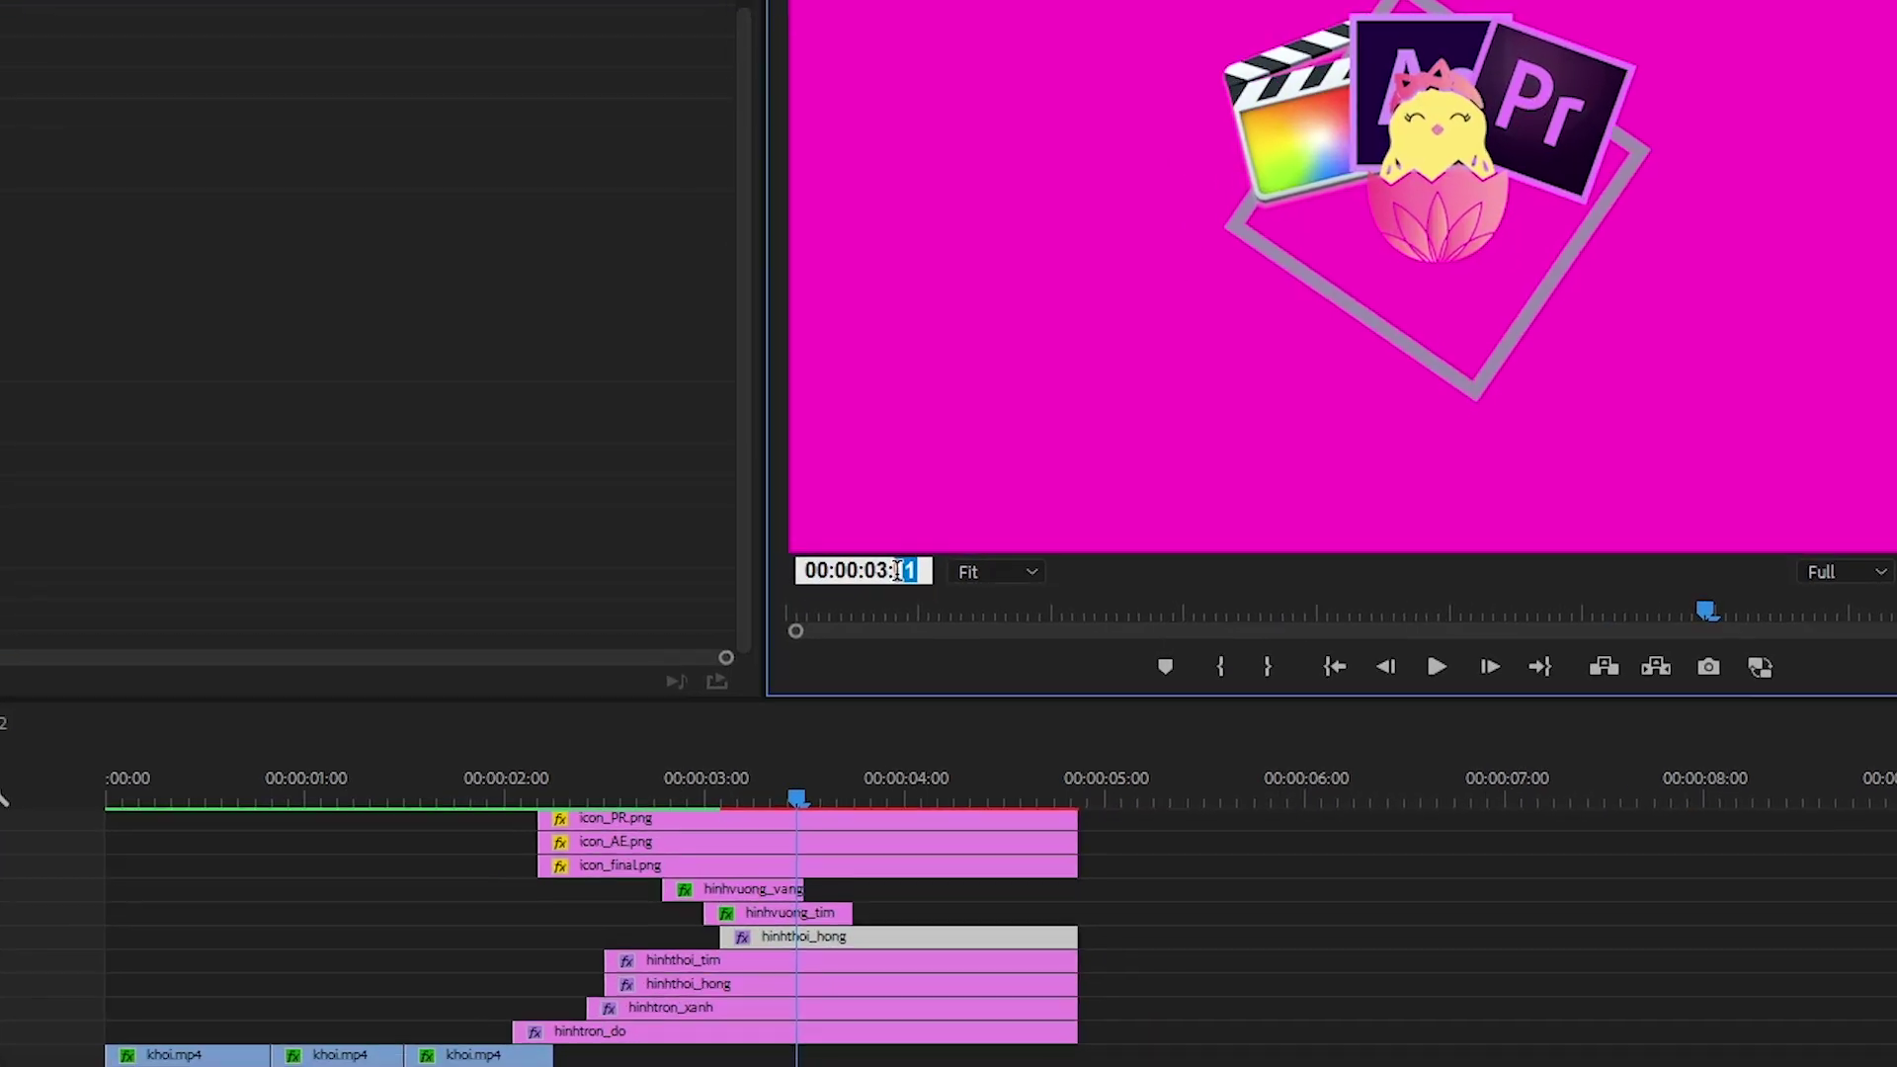
type("08")
key("Return")
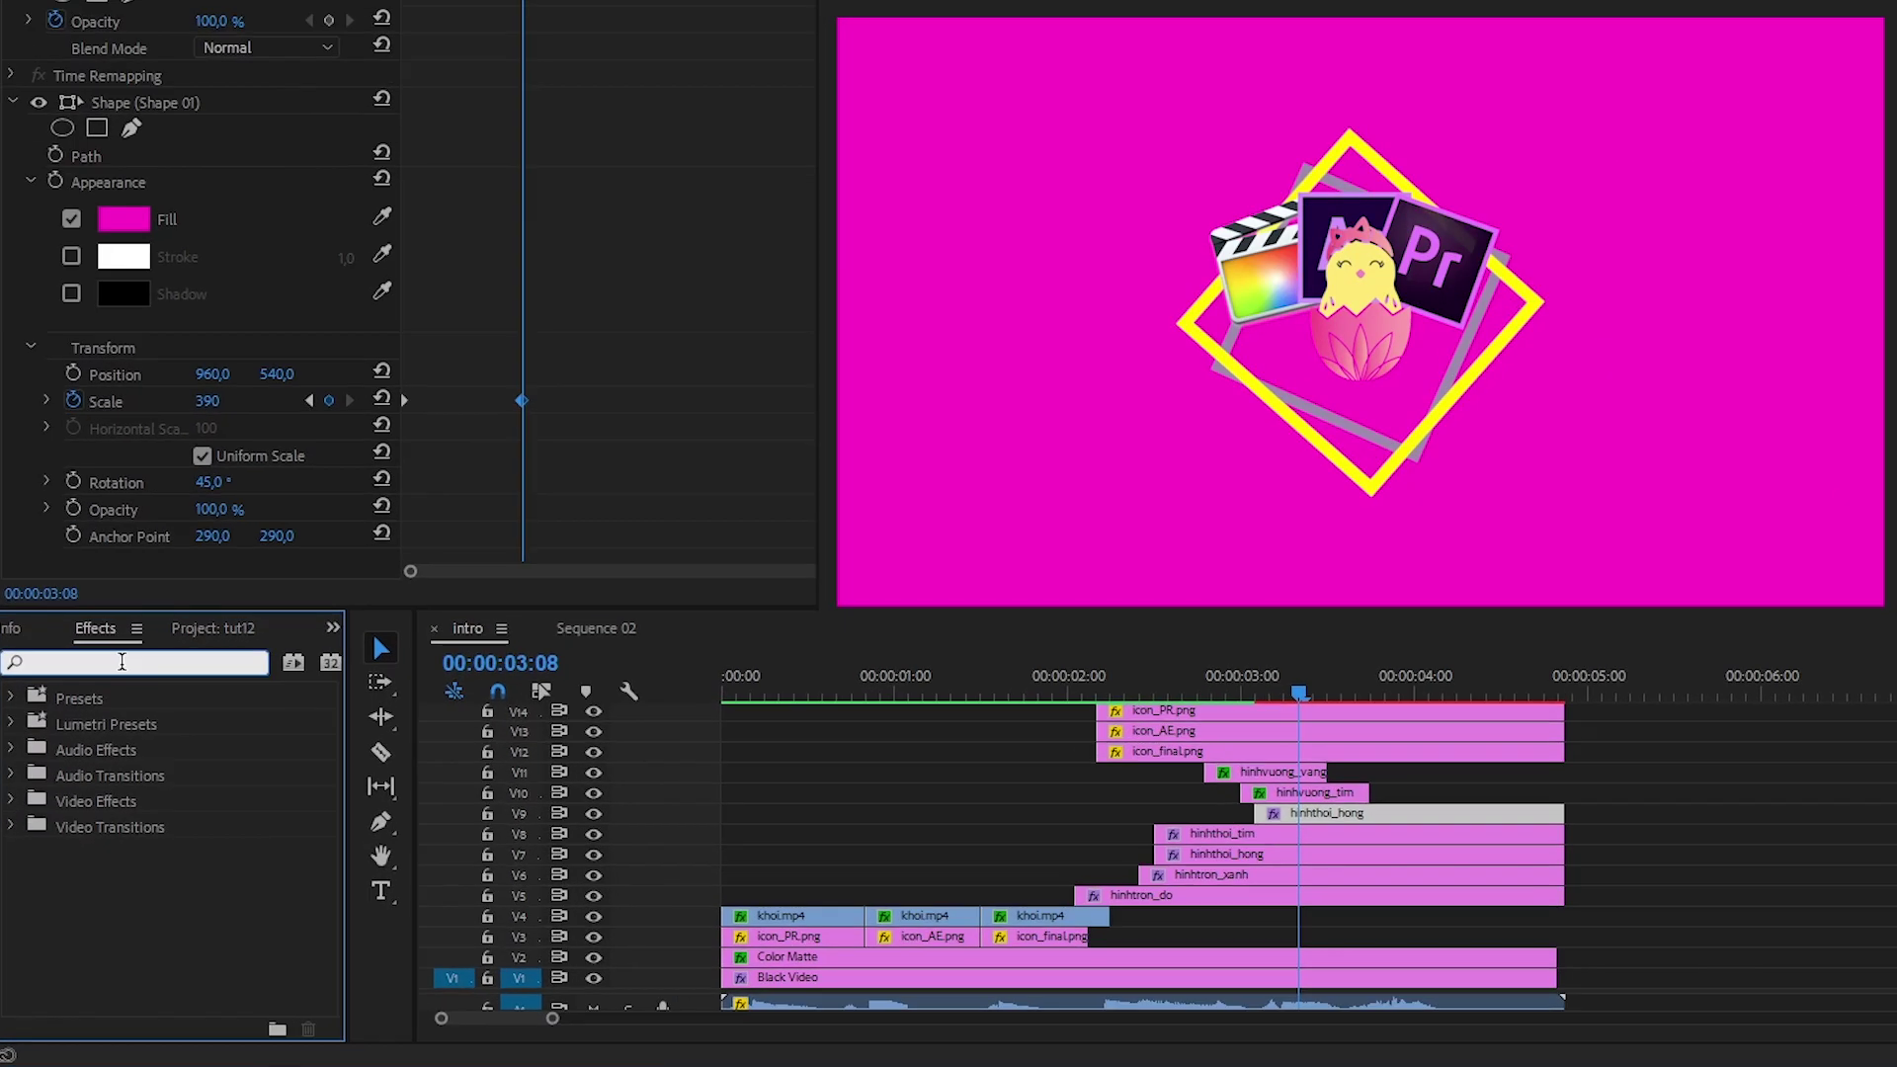
Step: Apply the Ramp effect to the hinhthoi_hong copy on V9 and set its start color to a muted purple
type("ramp")
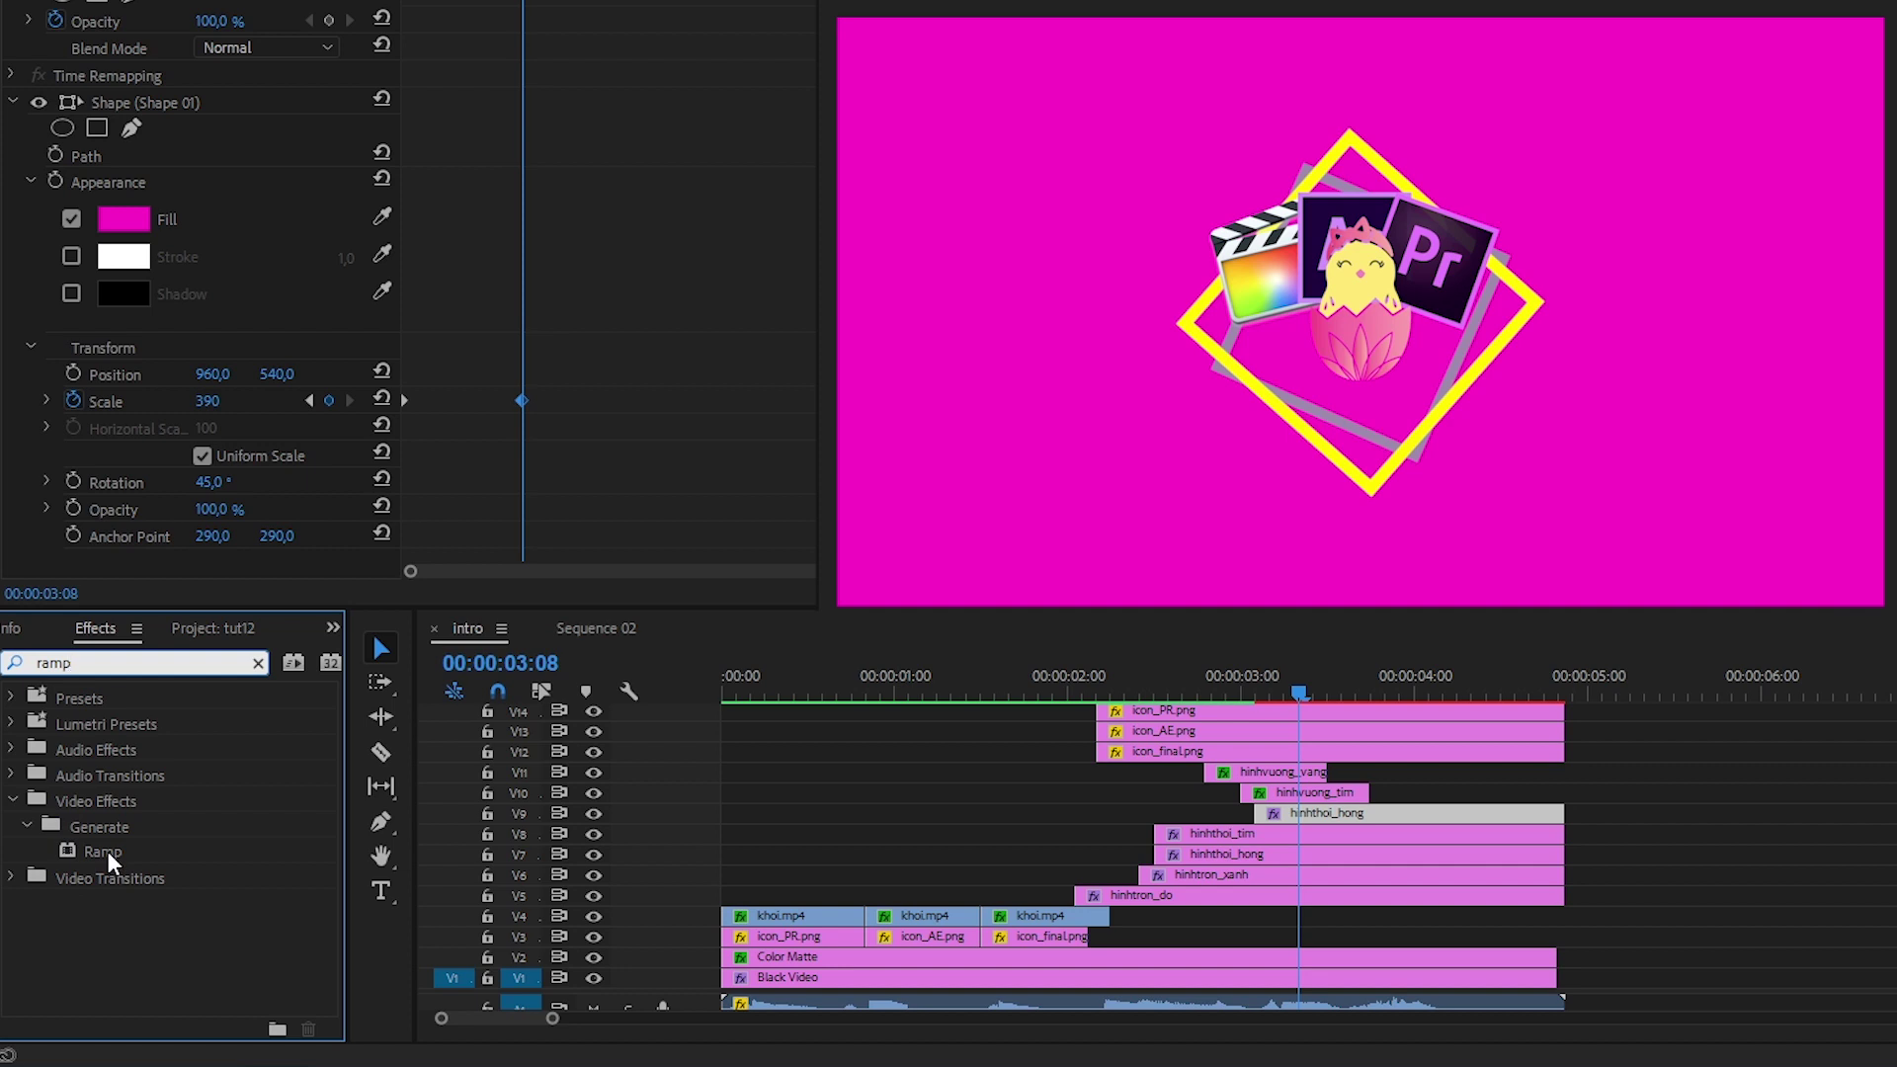
left_click_drag(107, 851, 1359, 819)
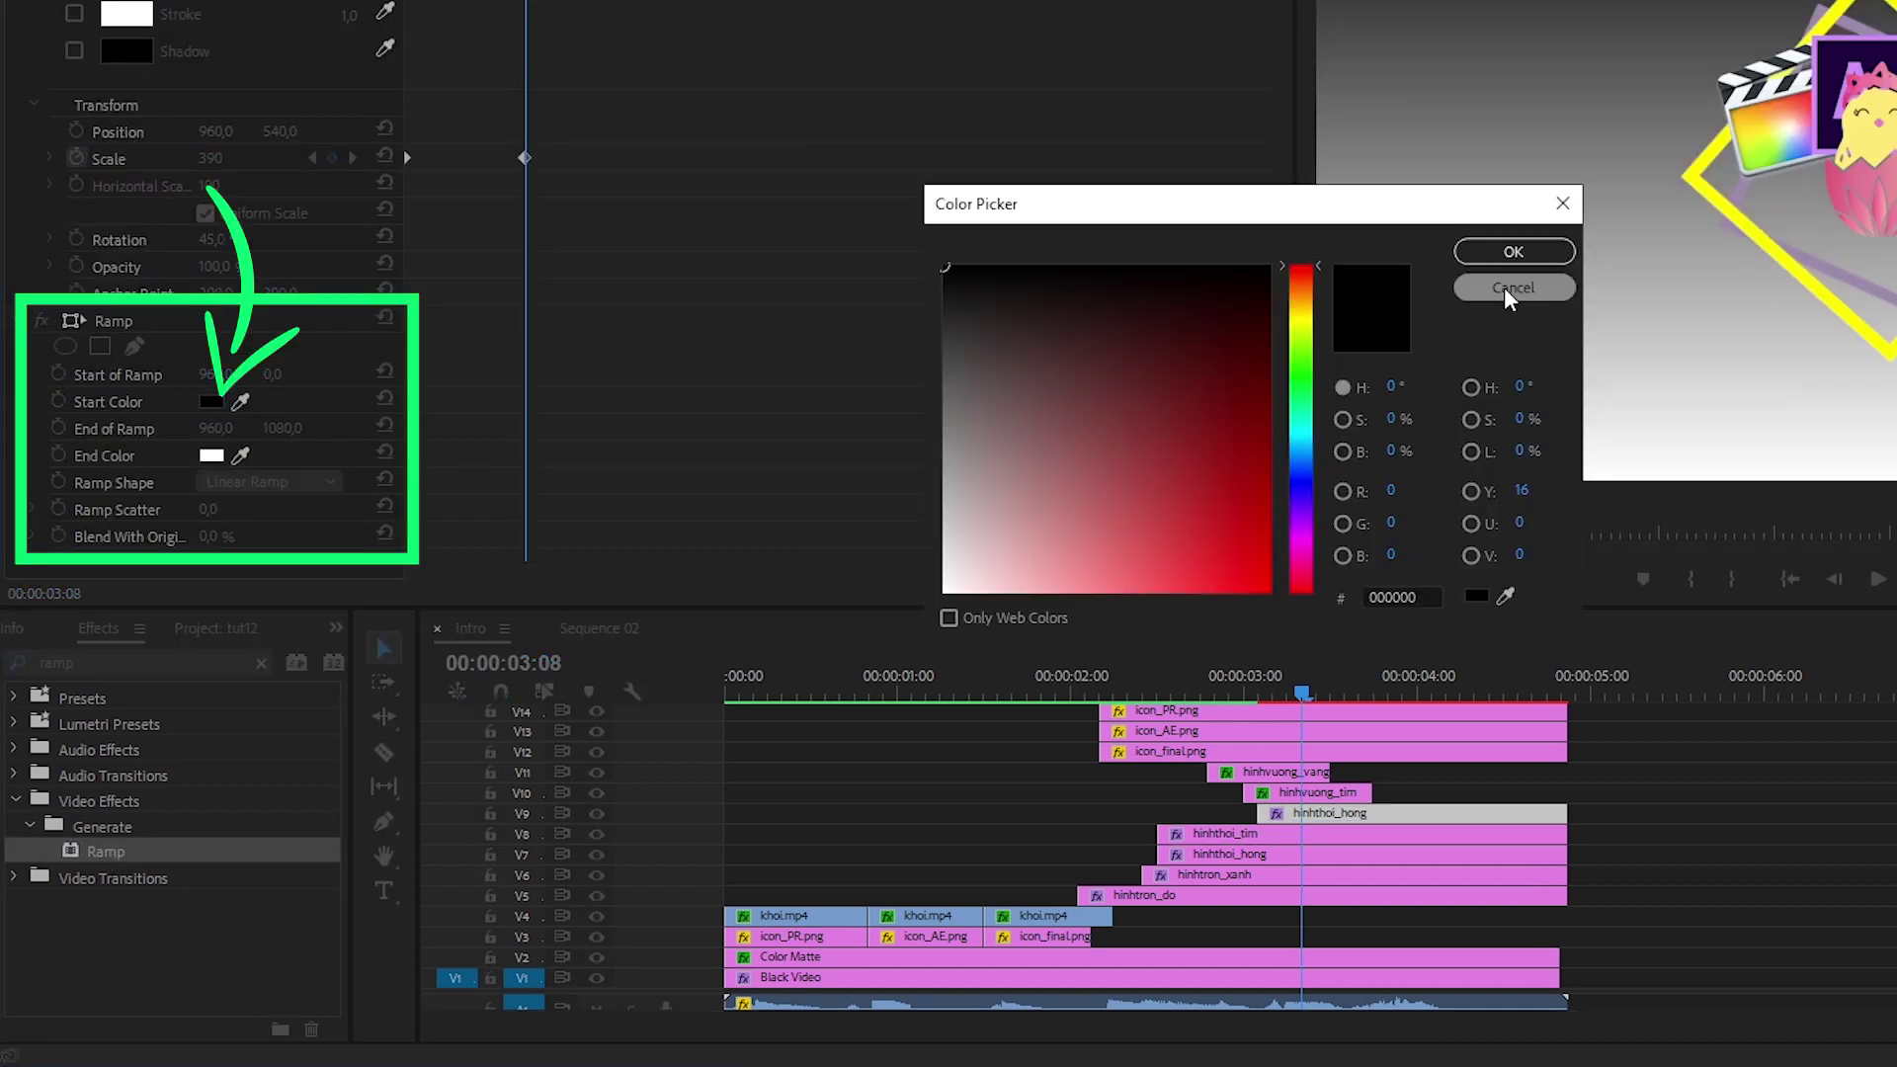
left_click(1301, 528)
left_click(1122, 450)
left_click(1050, 495)
left_click(1514, 251)
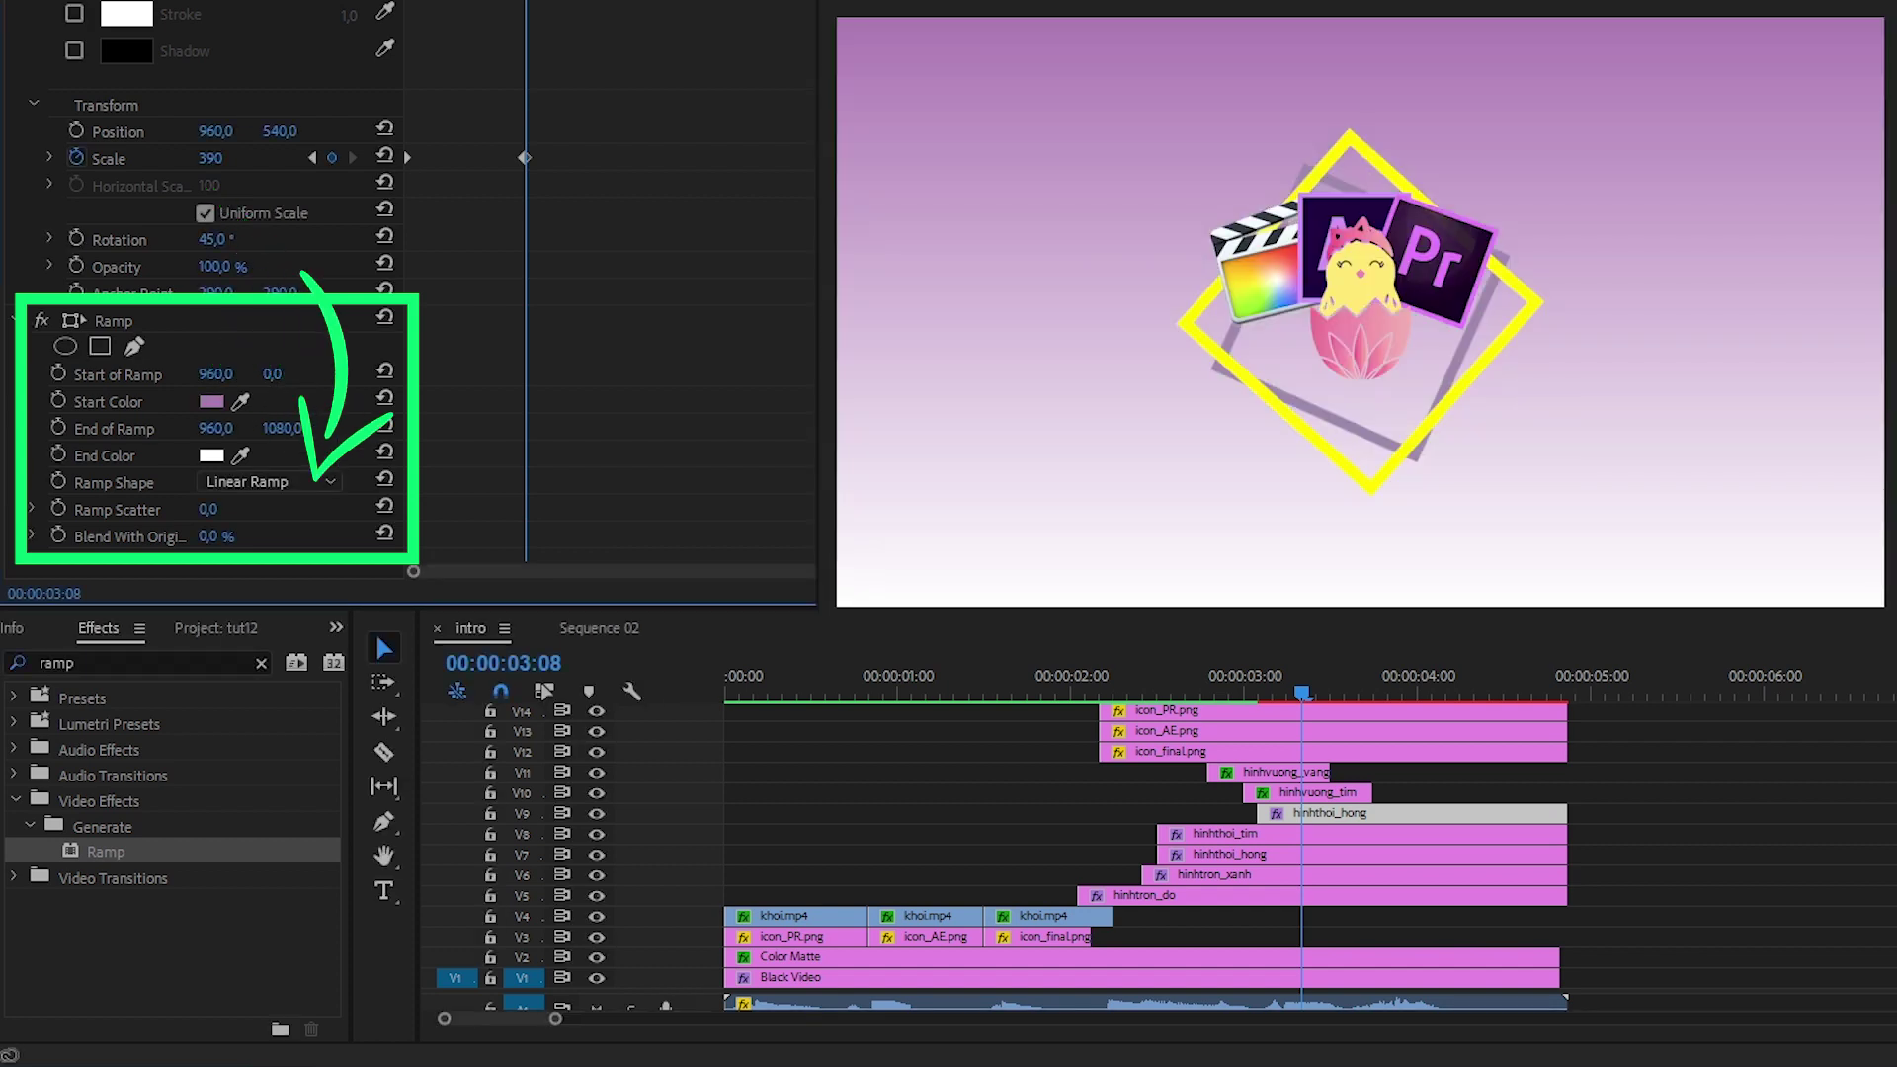
Step: Change the ramp shape to Radial Ramp and set its end color to a bright magenta
left_click(229, 481)
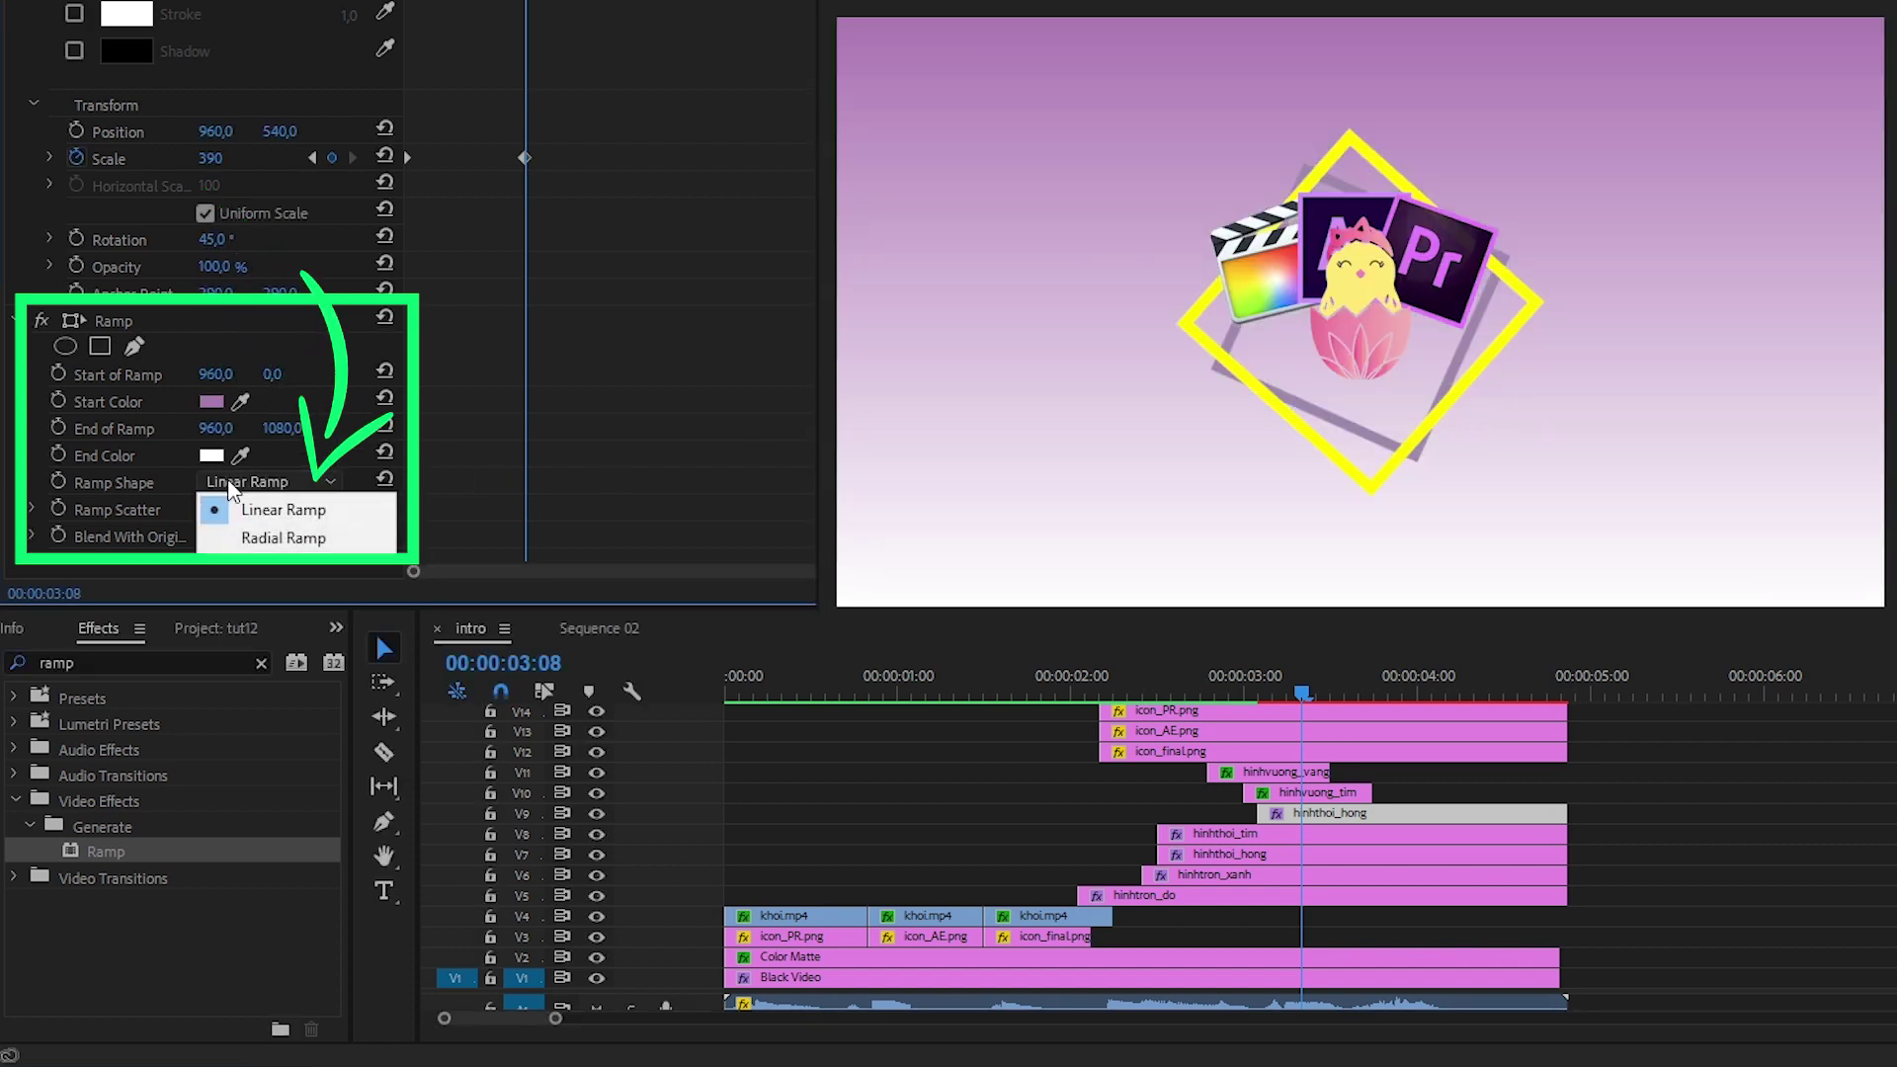
left_click(287, 538)
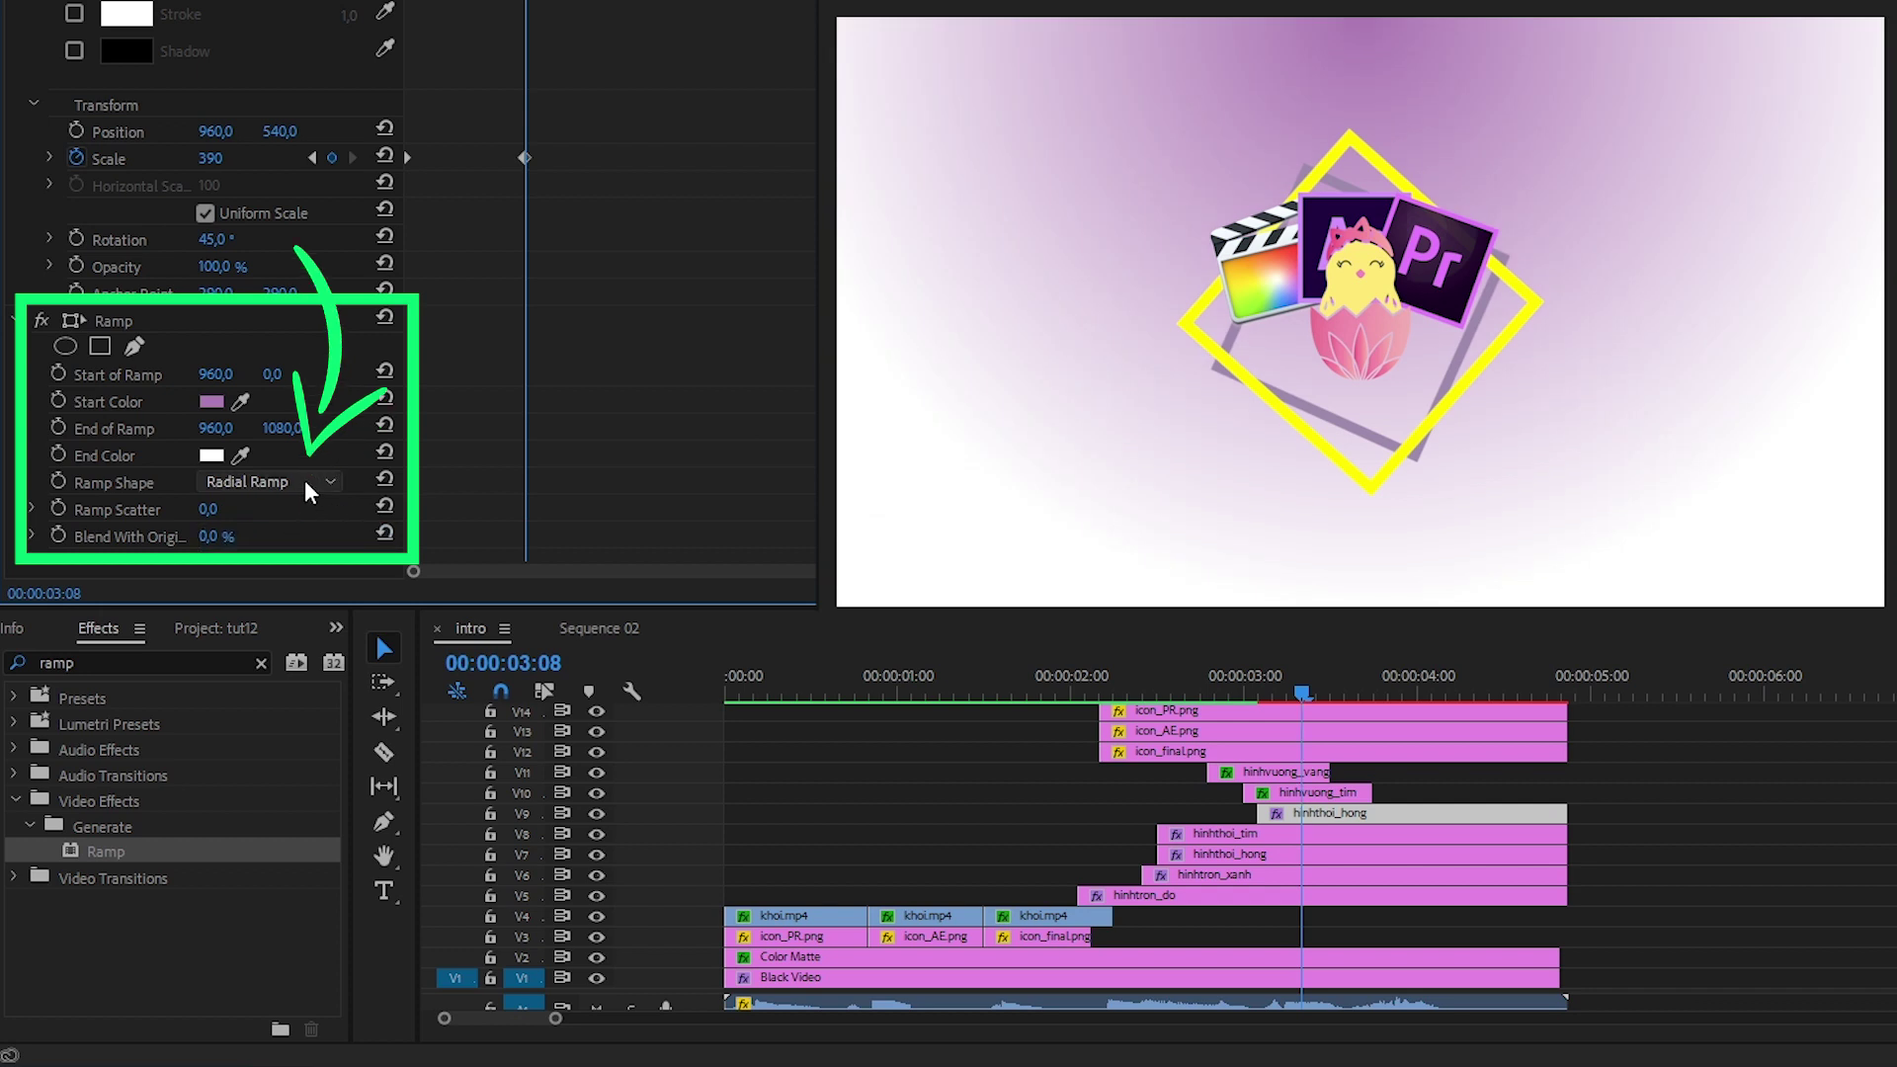
left_click(212, 455)
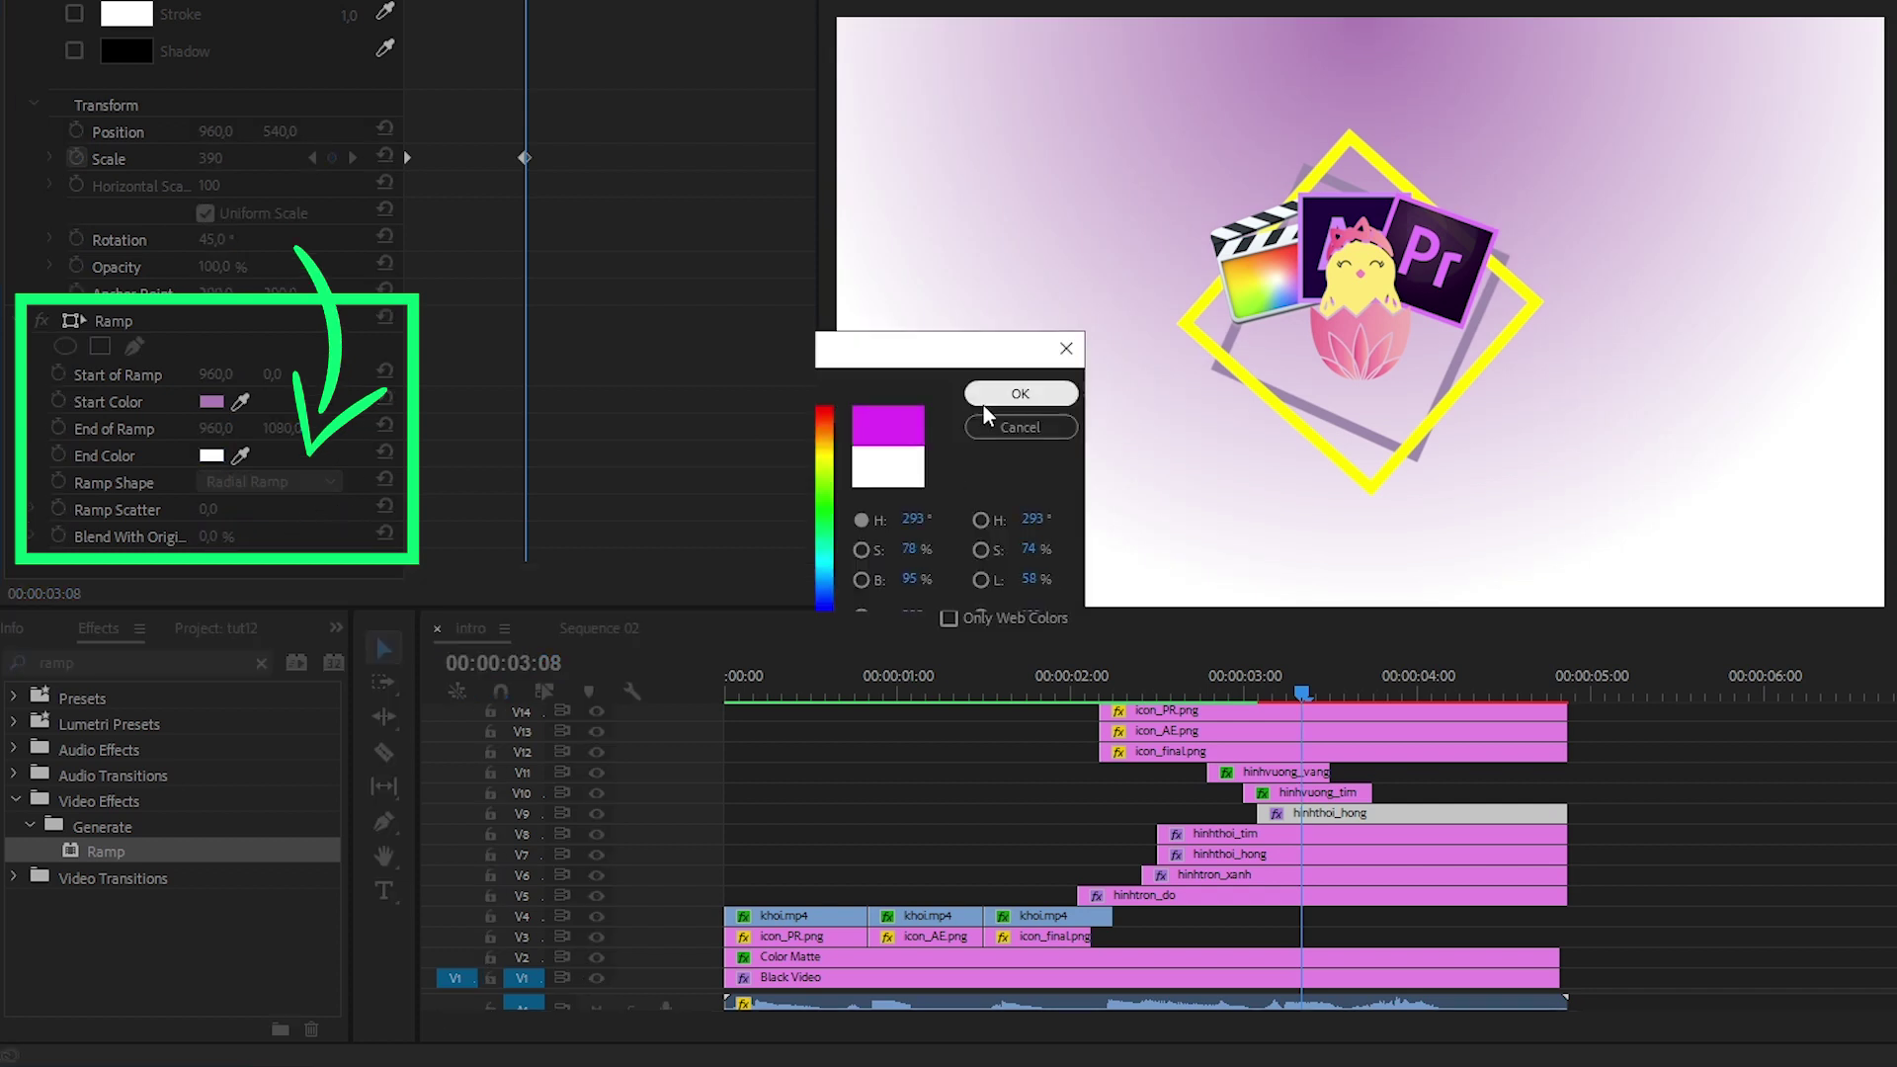
left_click(1020, 393)
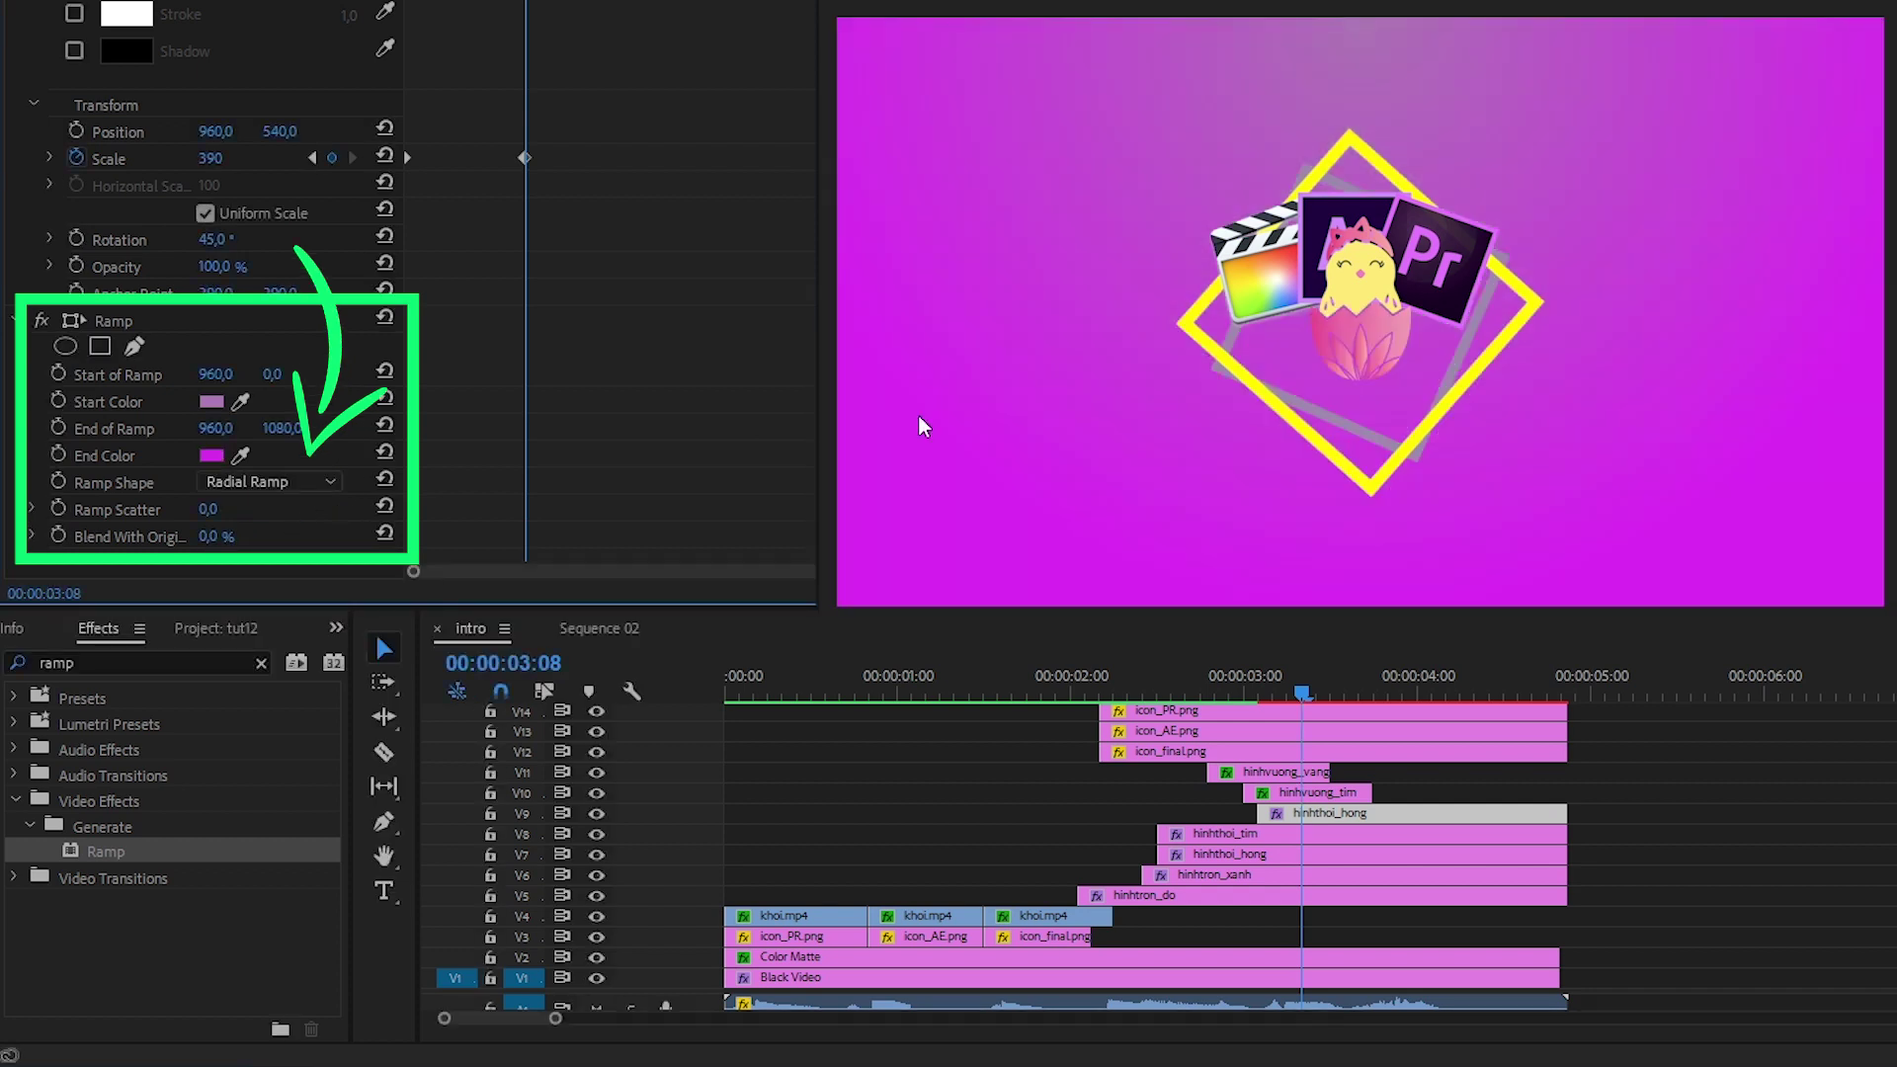
Step: Set the ramp's start point to 960, 540 and its end point to 800, 650
left_click(276, 374)
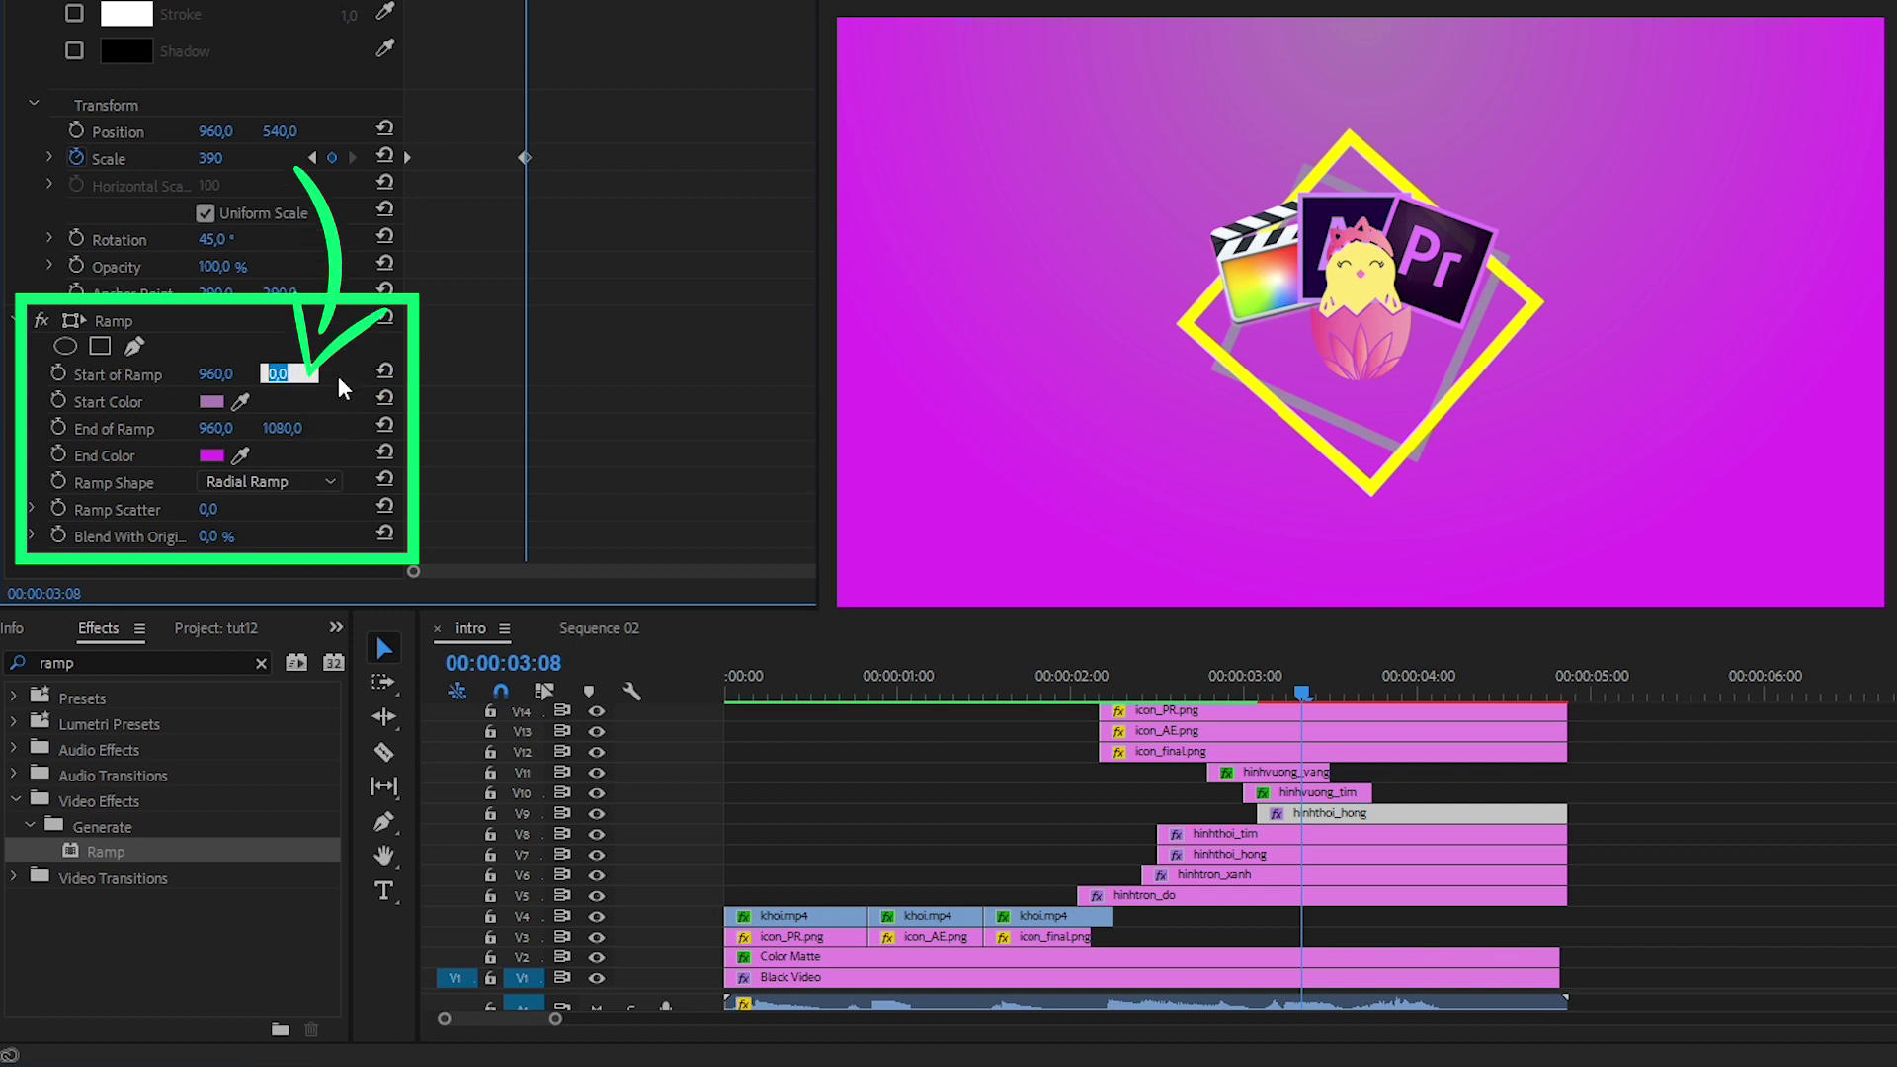
type("540")
key("Return")
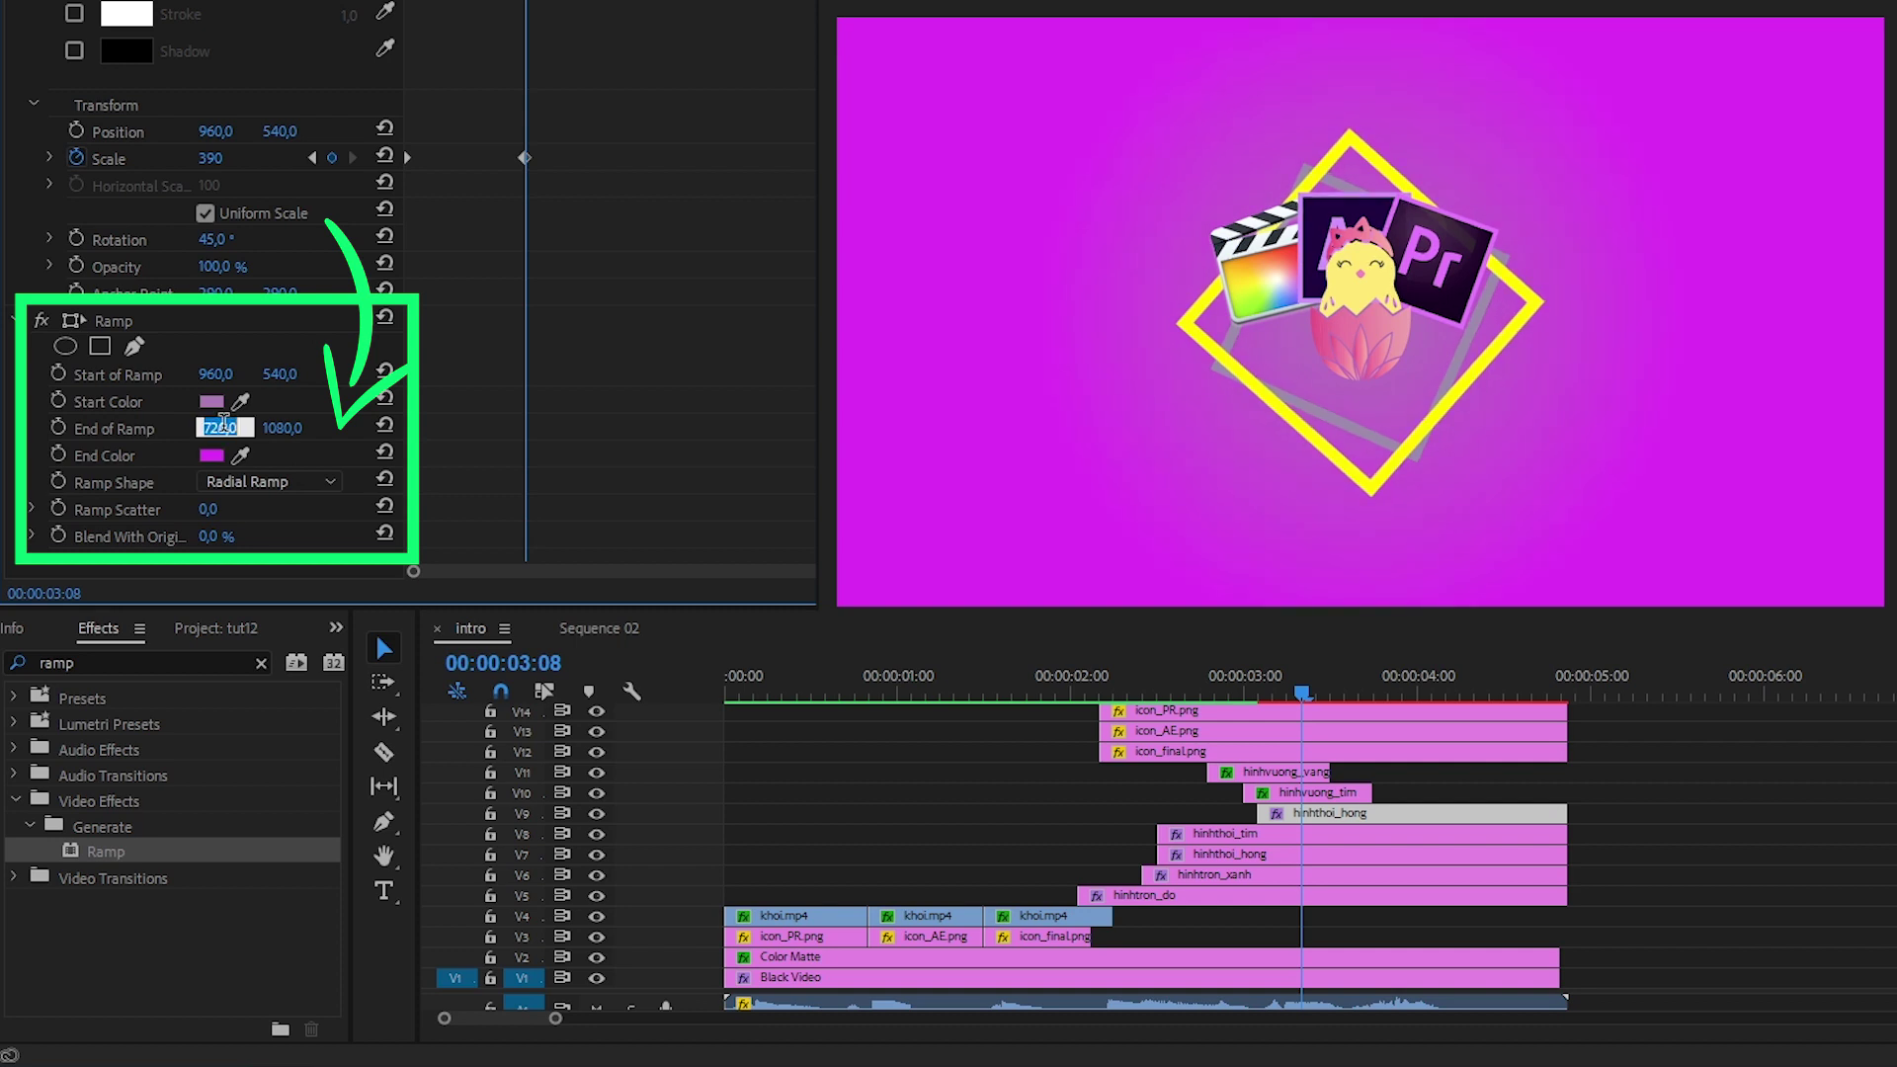
type("650")
key("Return")
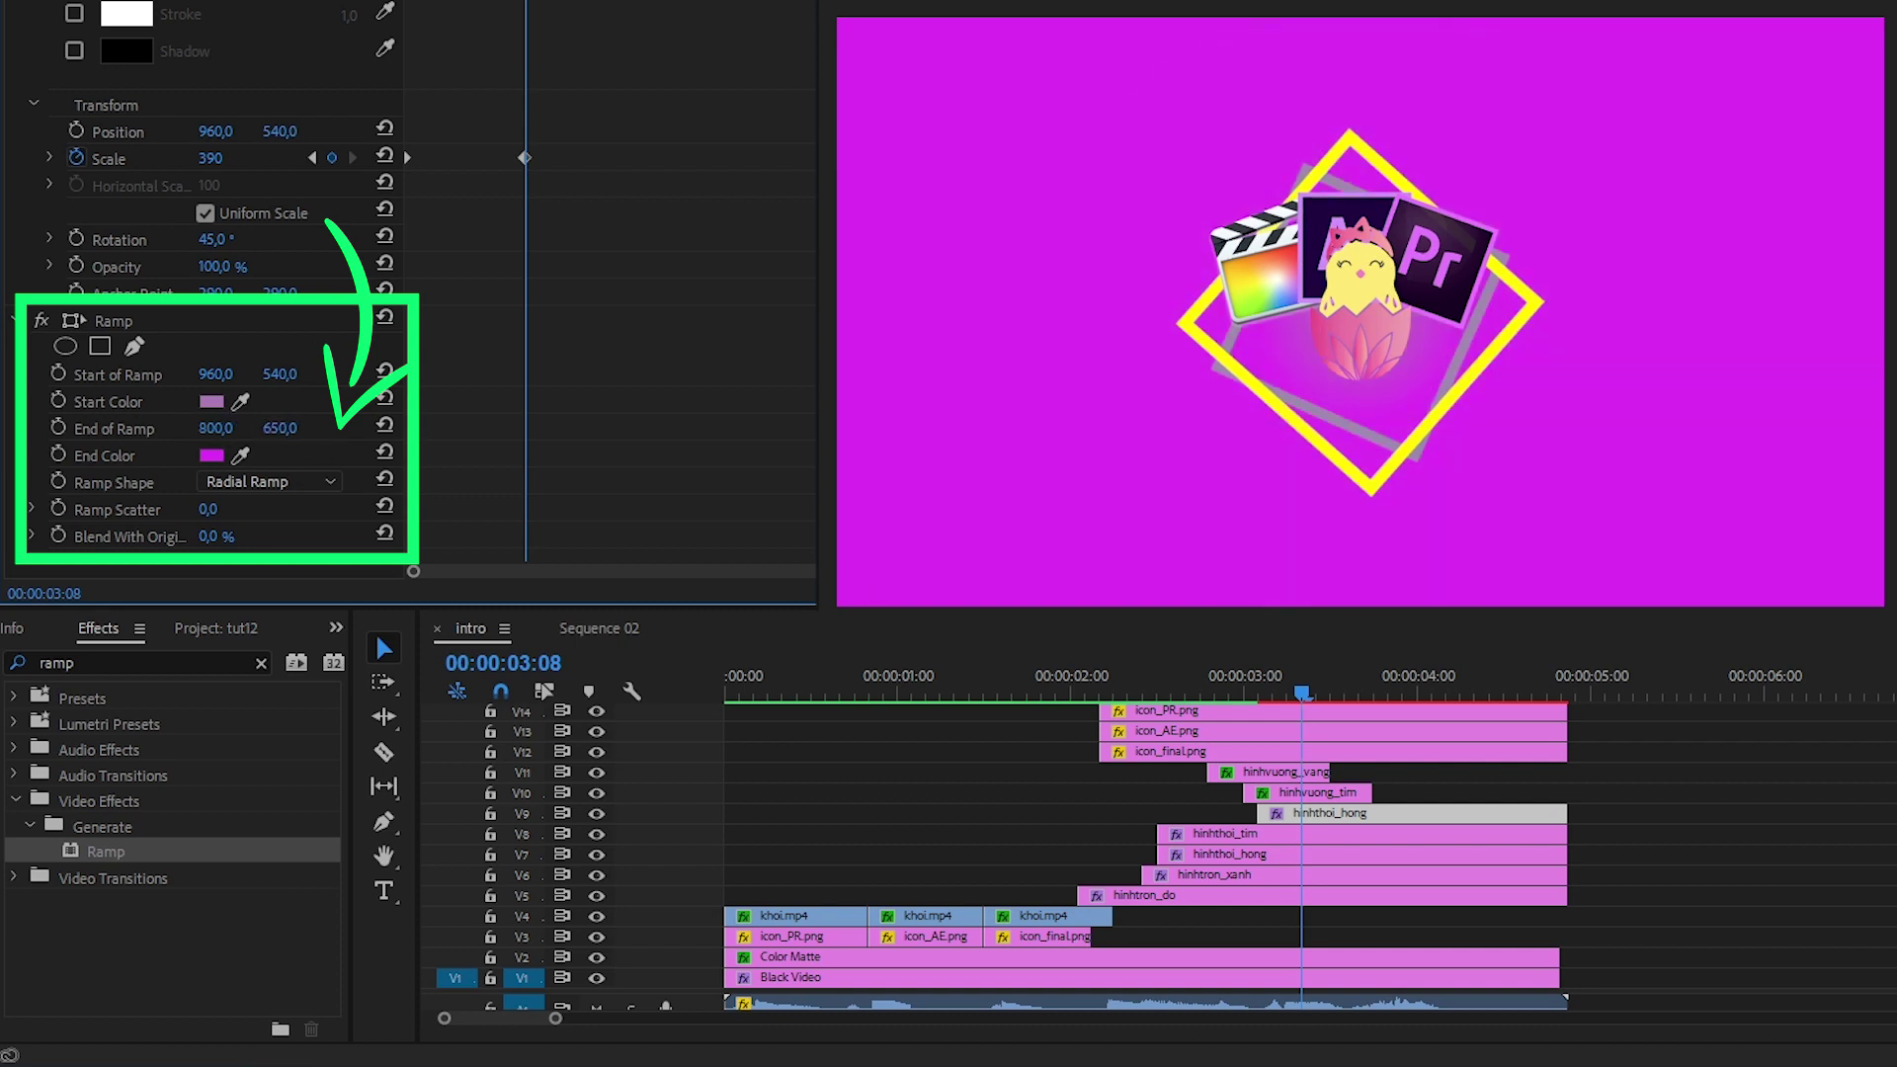
Step: Set the ramp's start color to a light grey and the vertical value of its end point to 1000
left_click(211, 398)
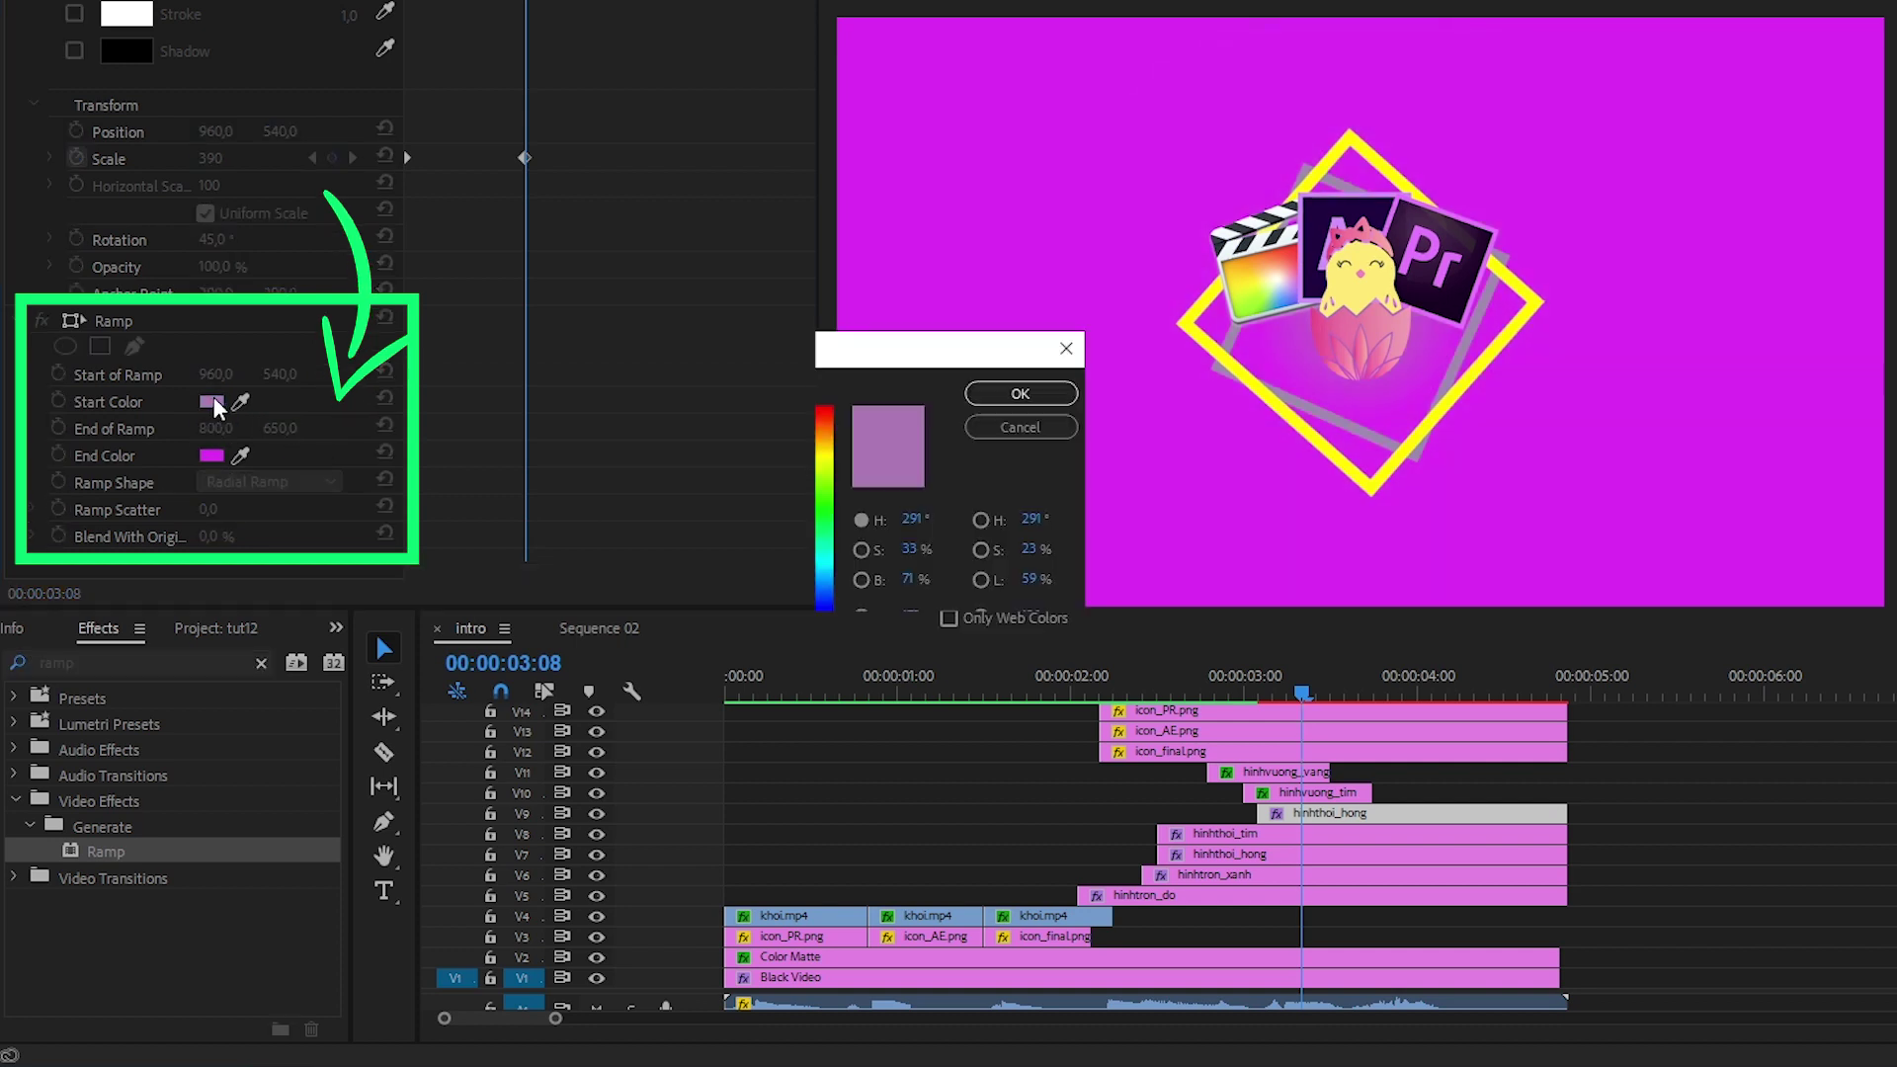
left_click(553, 425)
left_click(974, 398)
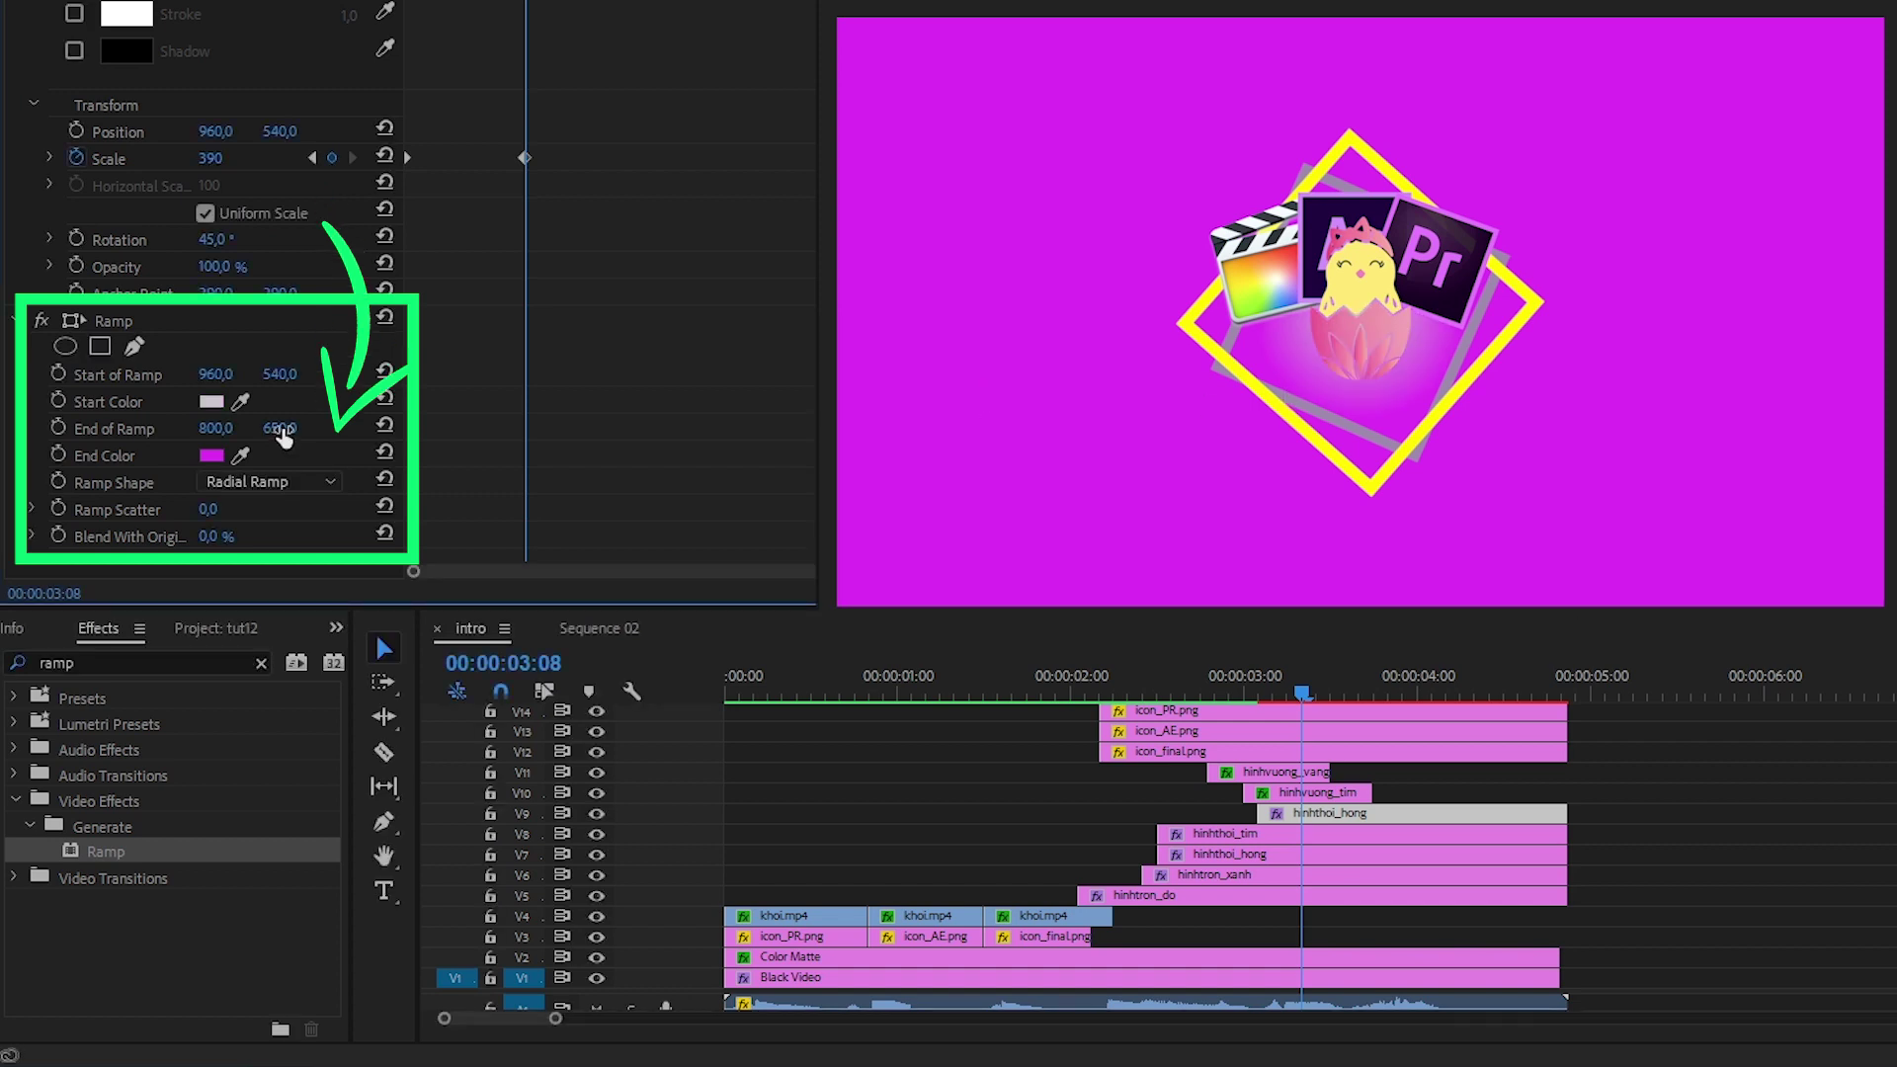
left_click_drag(279, 426, 395, 427)
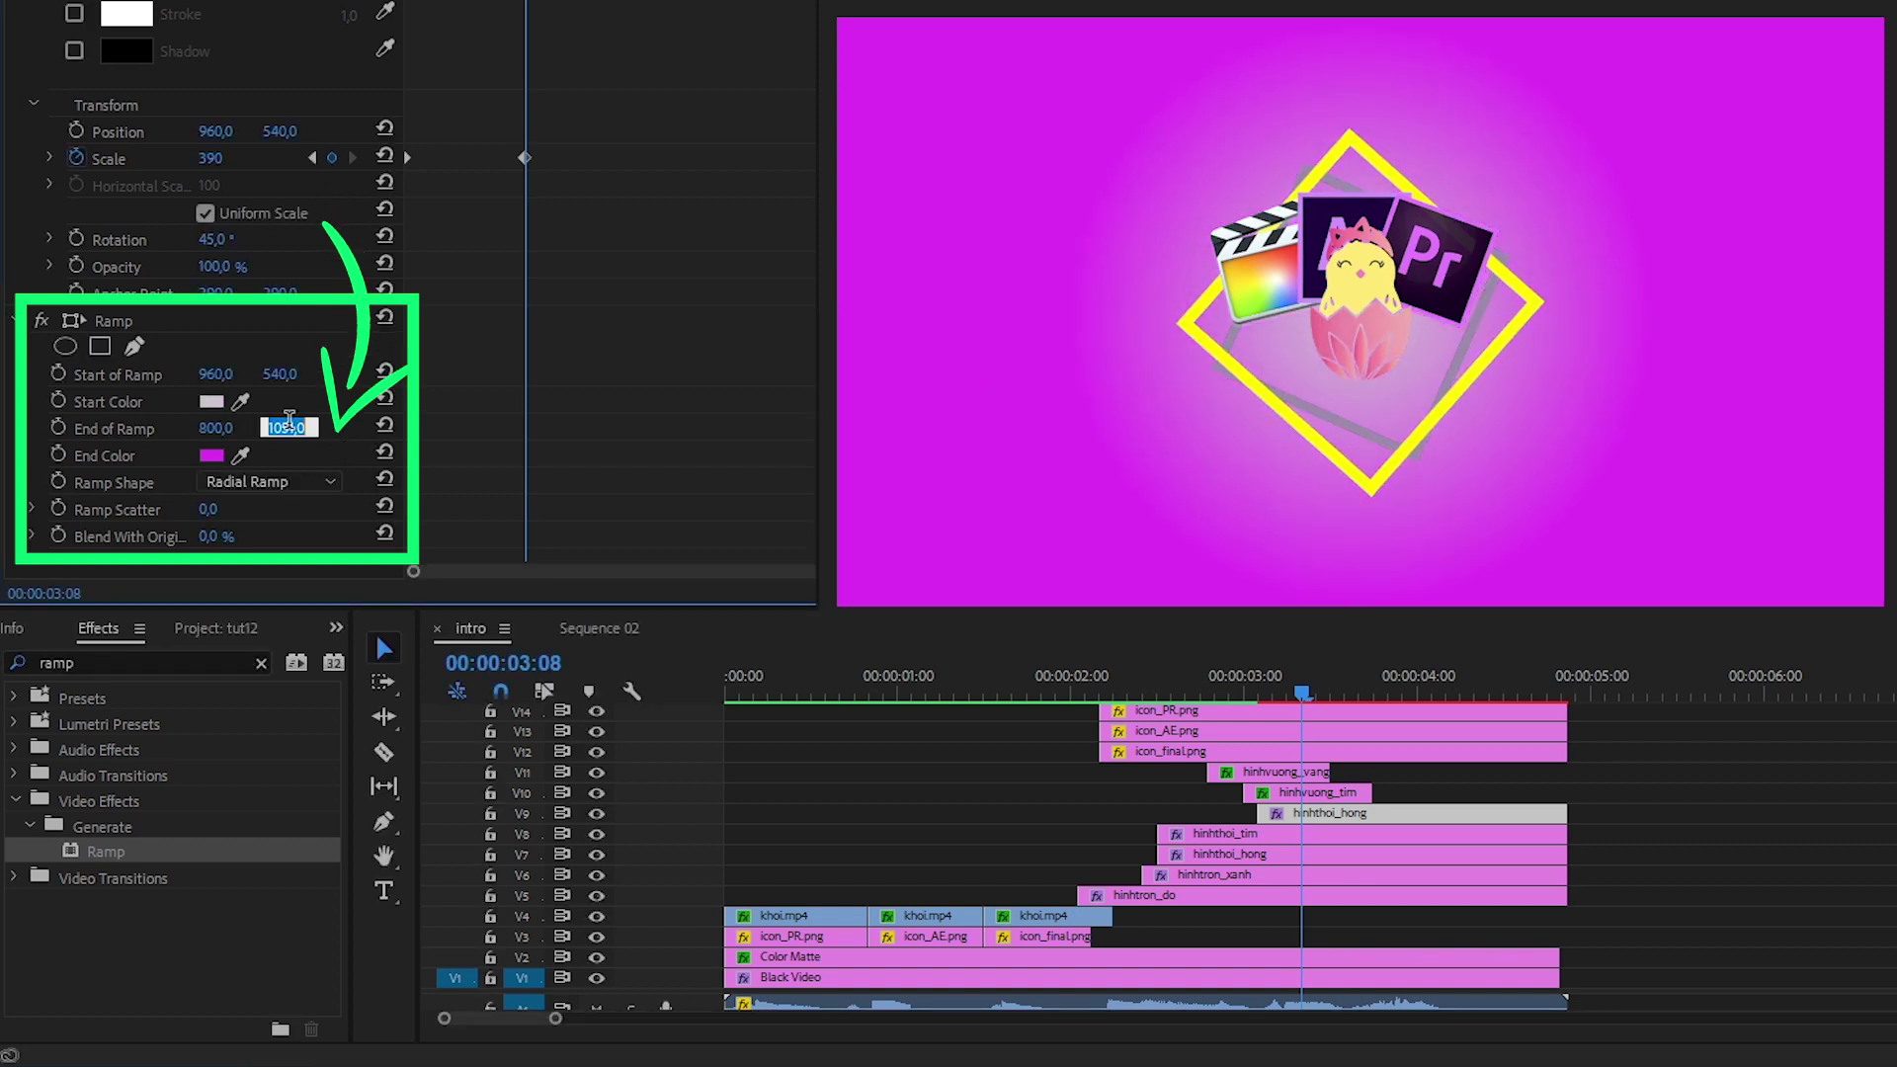
type("1000")
key("Return")
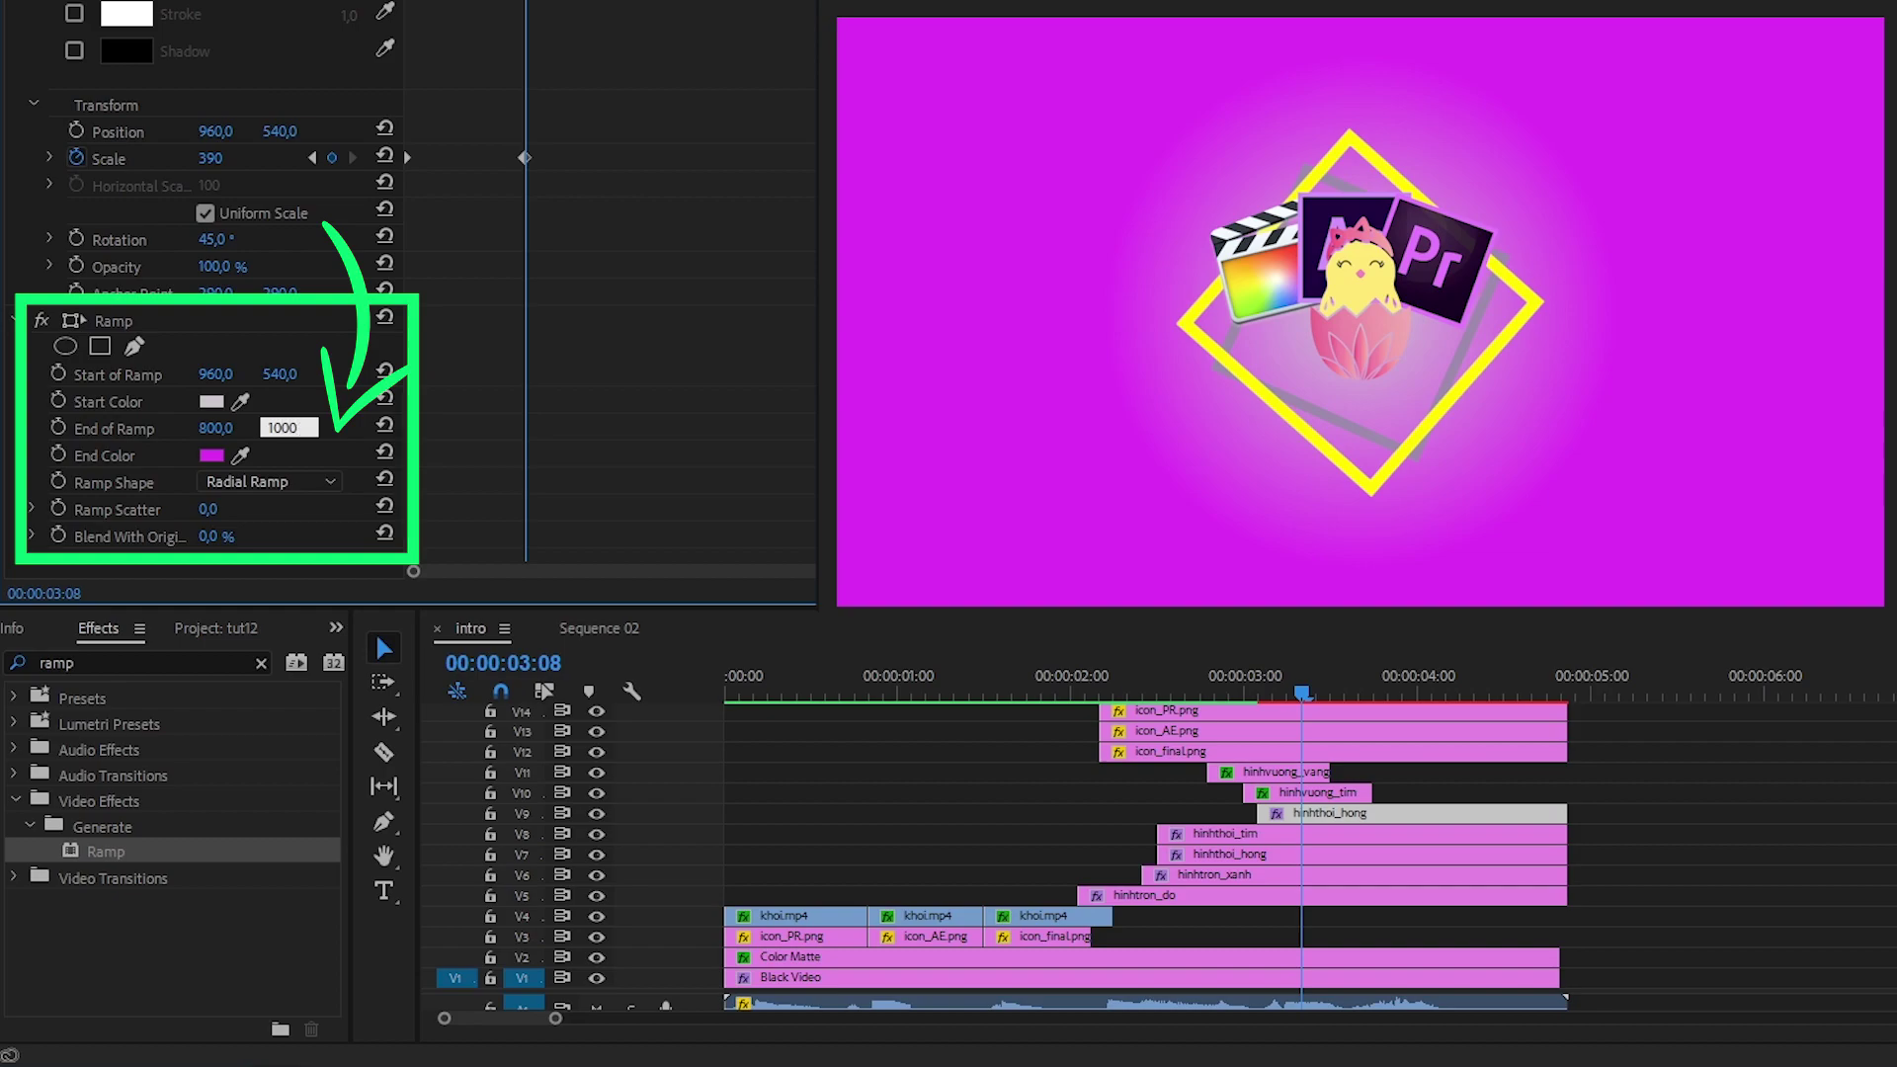
Step: Check the radial gradient at full size and set the ramp's end color to a more saturated magenta, D91FEF
key("grave")
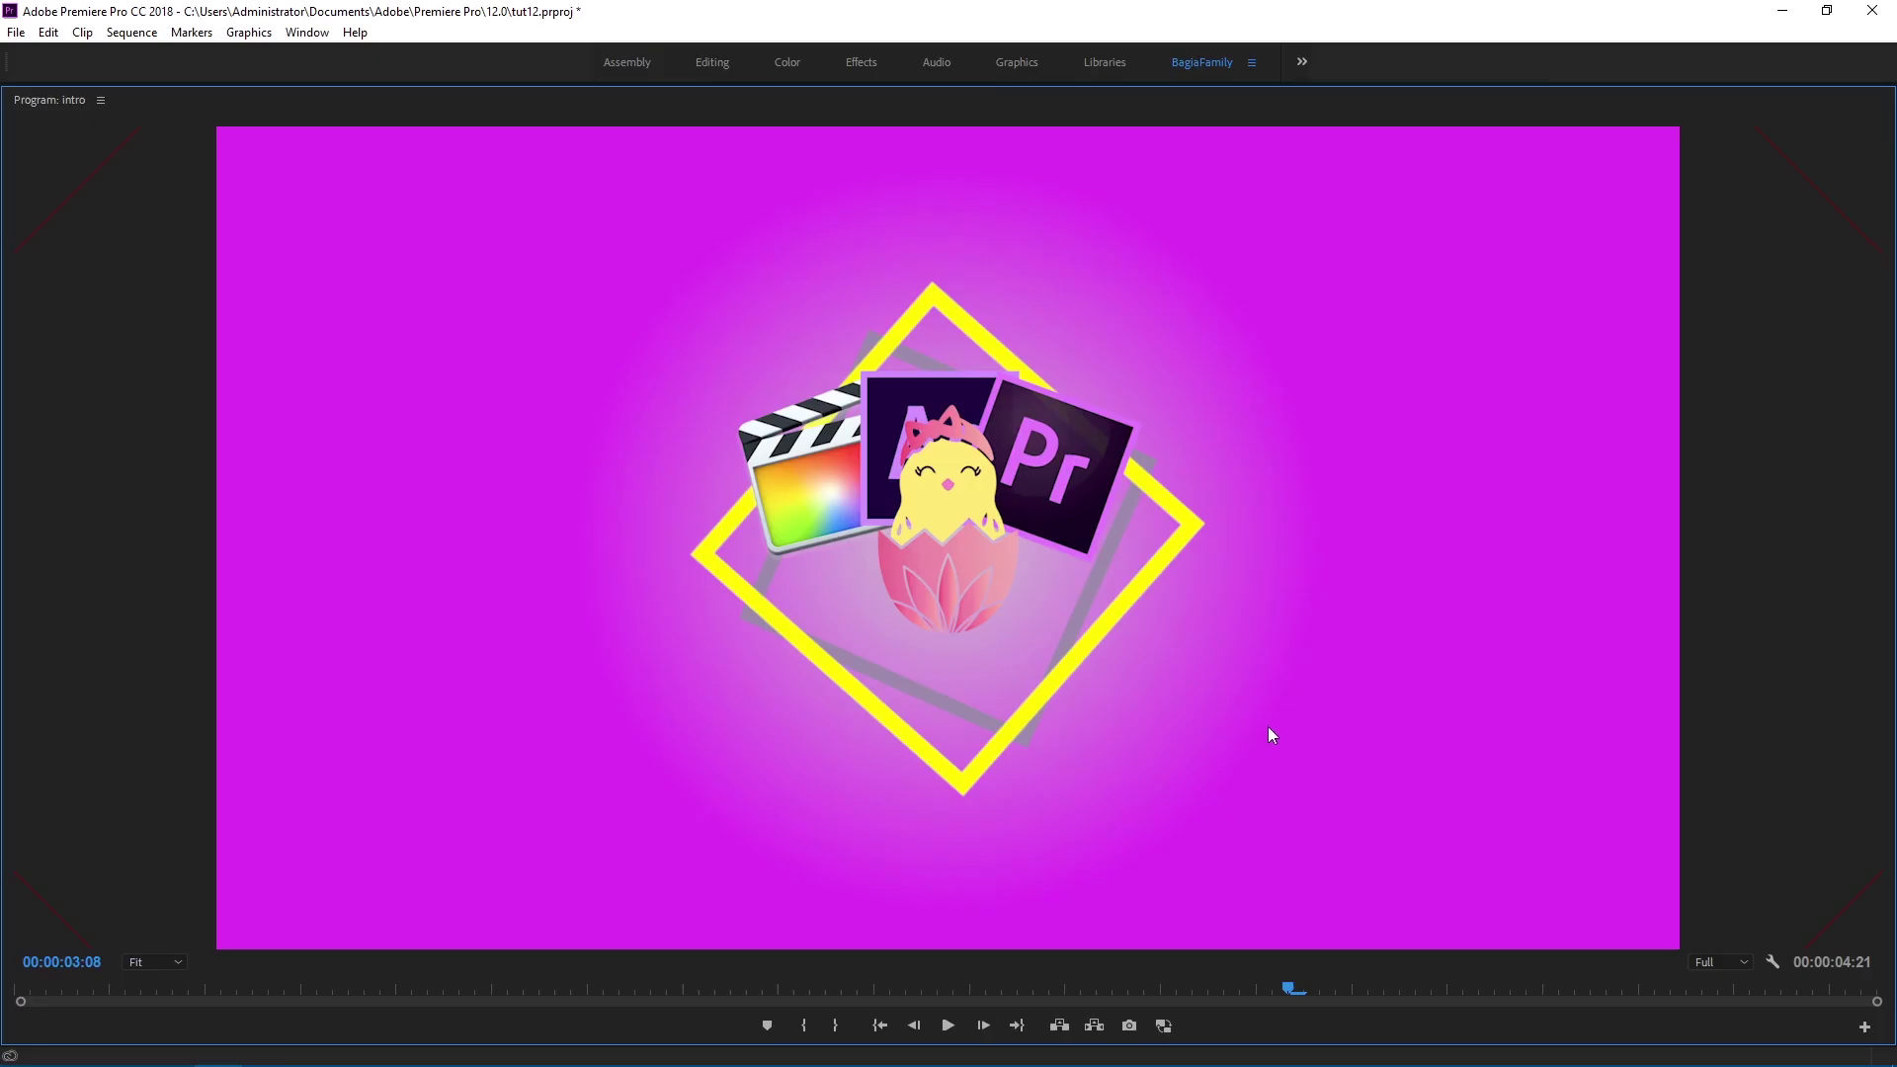
key("grave")
left_click(165, 594)
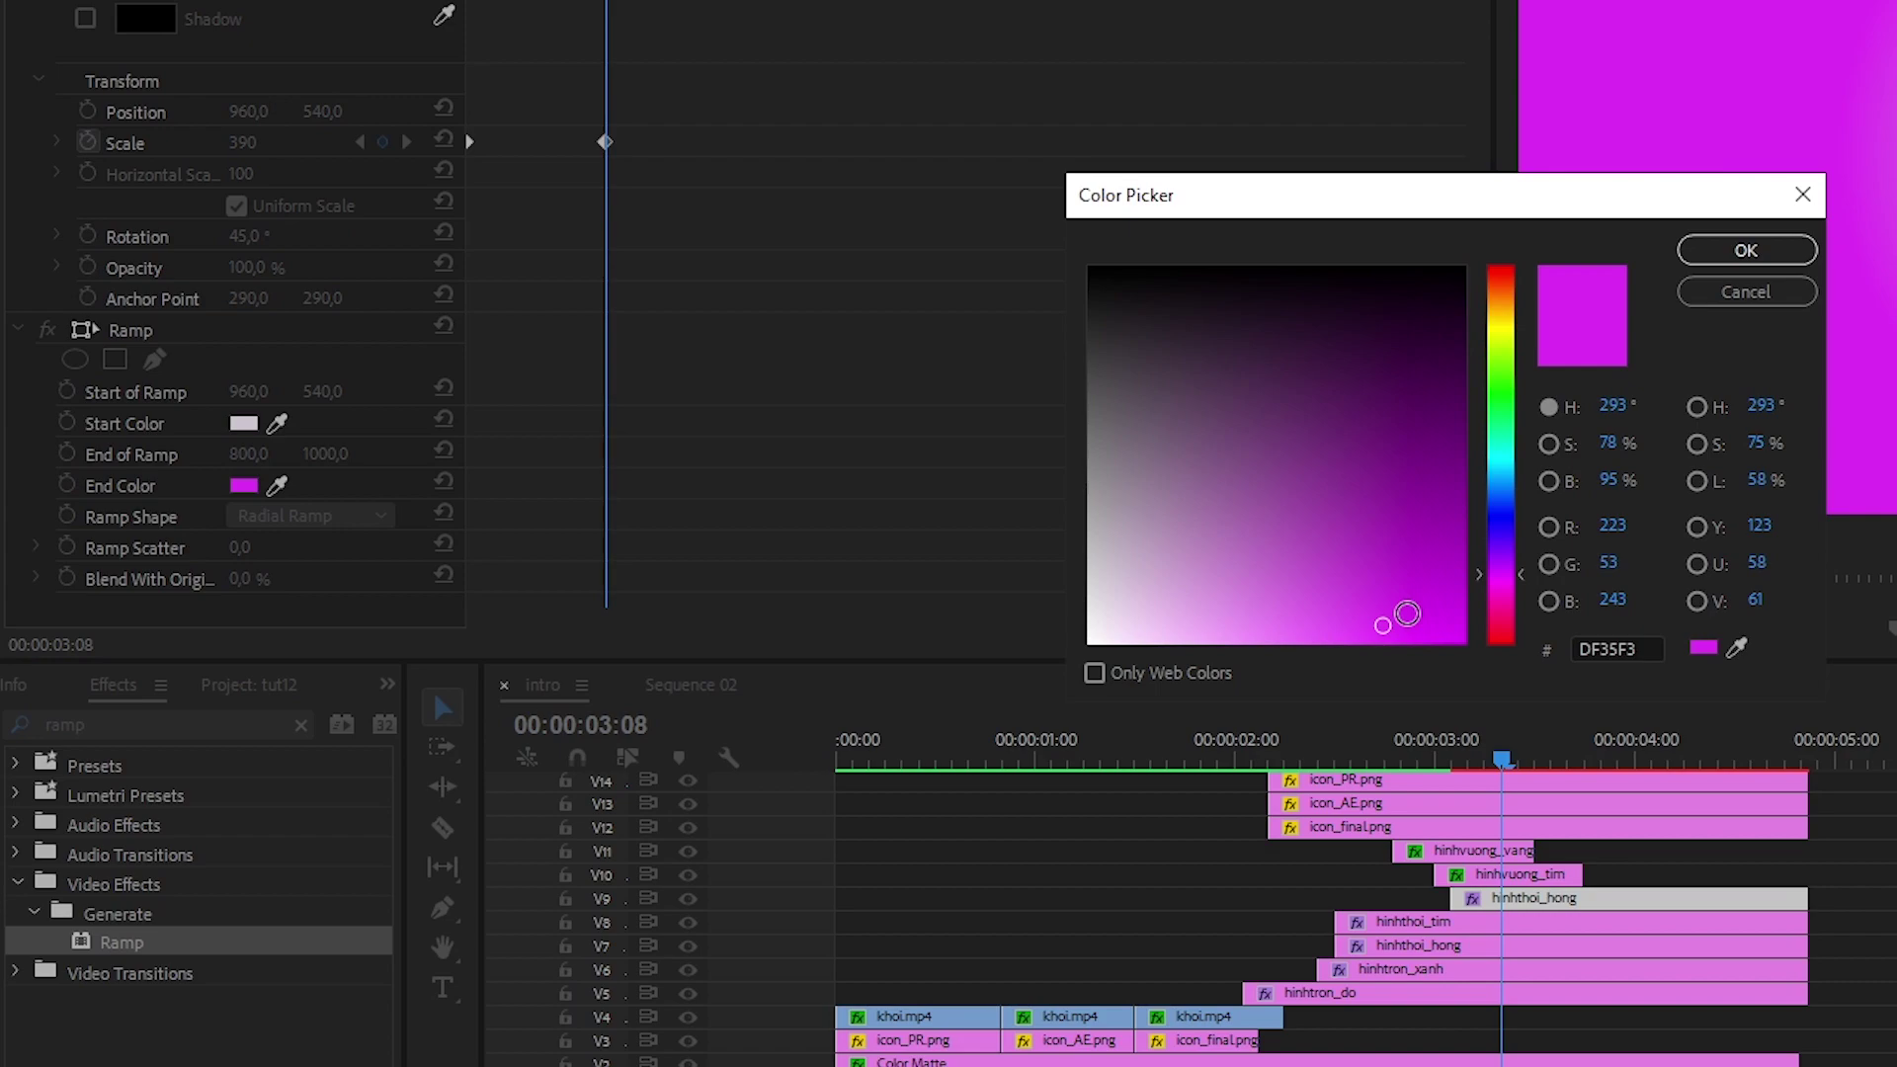
left_click(1412, 618)
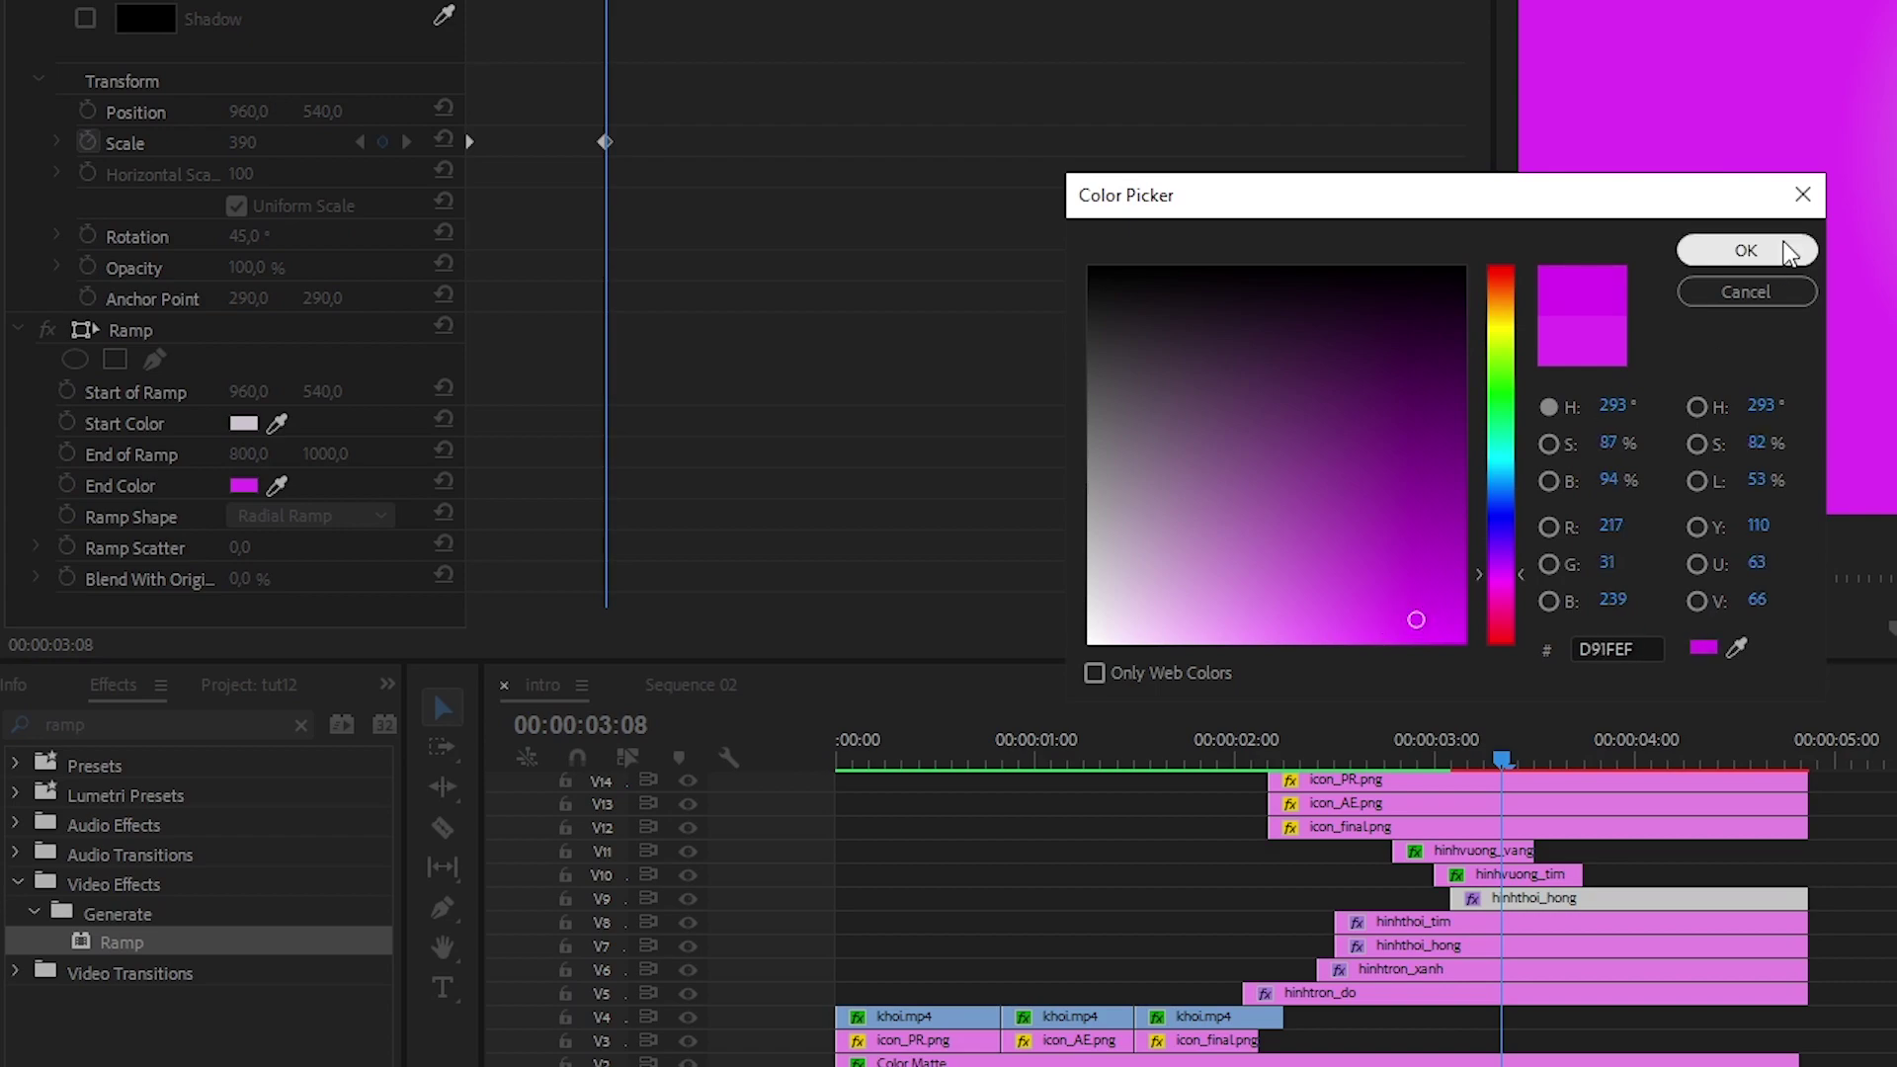
left_click(1746, 250)
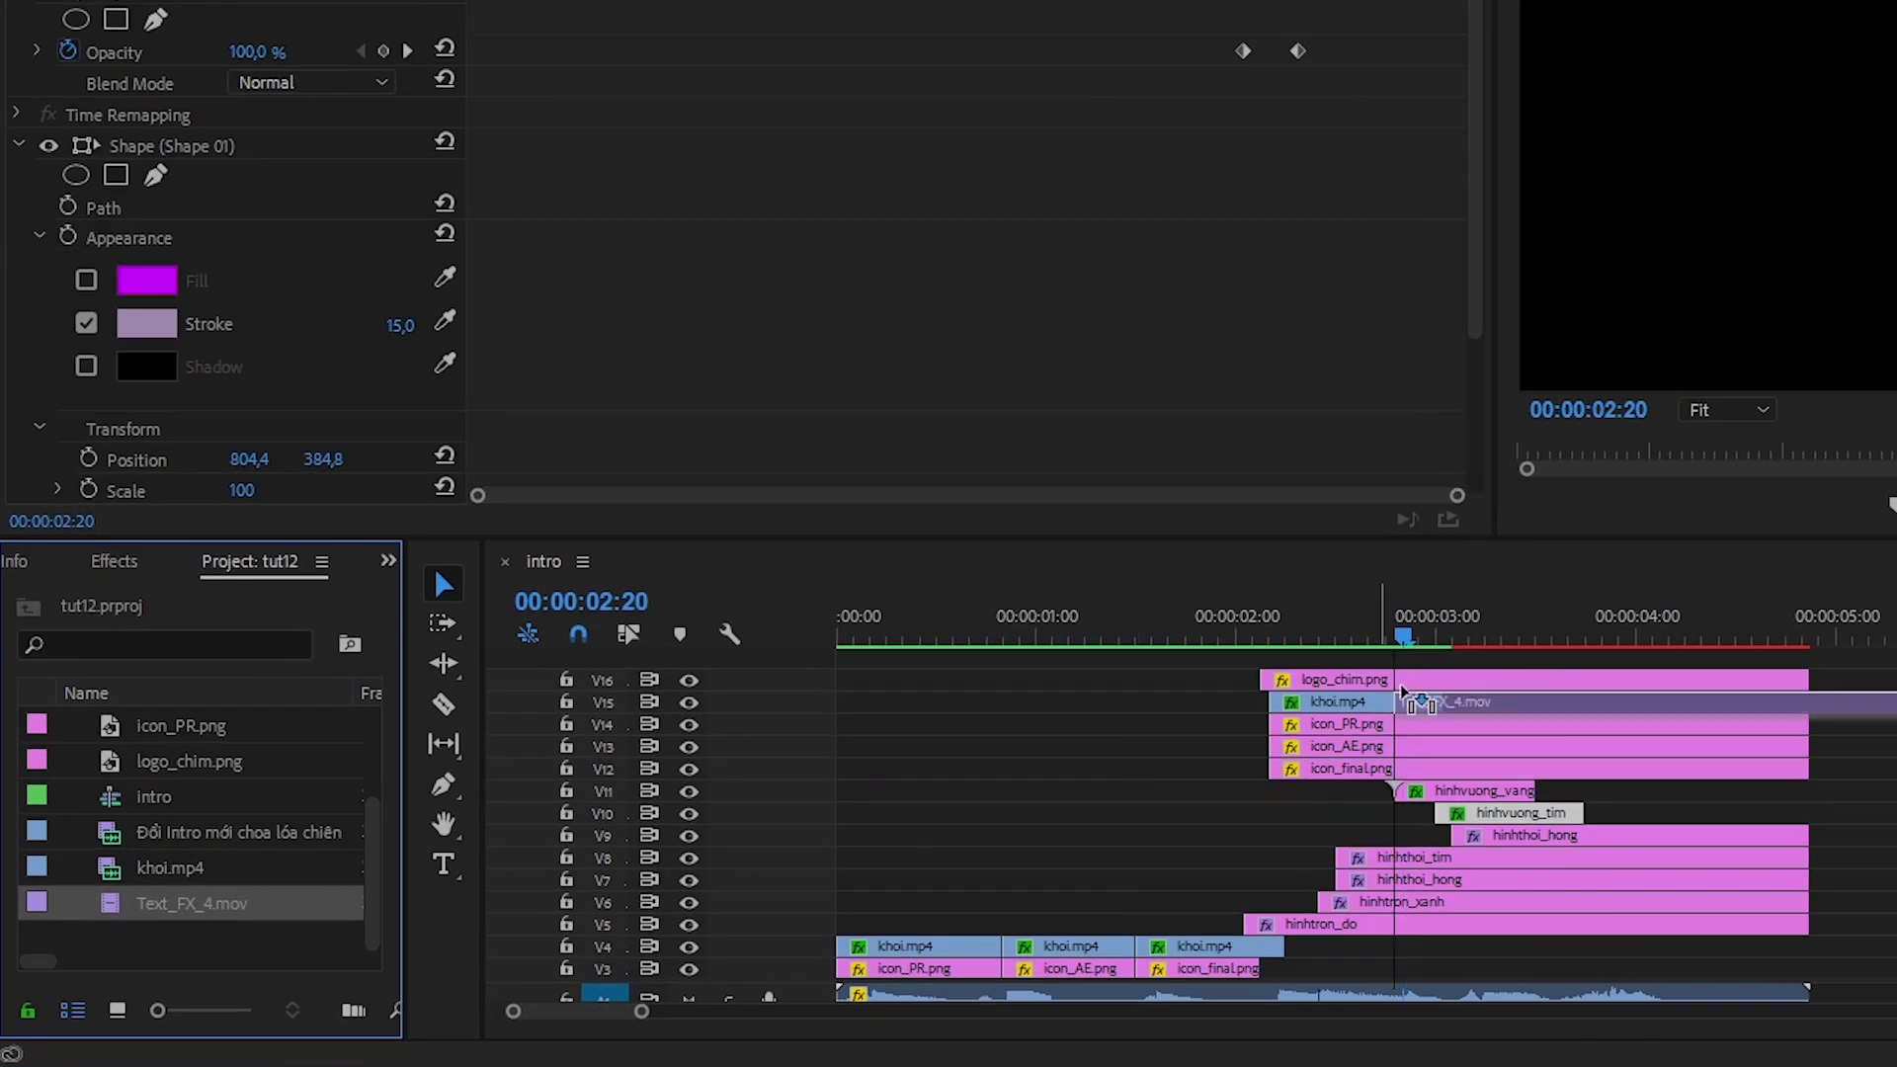
Step: Place Text_FX_4.mov above logo_chim.png at 00:00:02:20 and trim its end to match hinhvuong_vang
left_click_drag(1433, 691, 1446, 634)
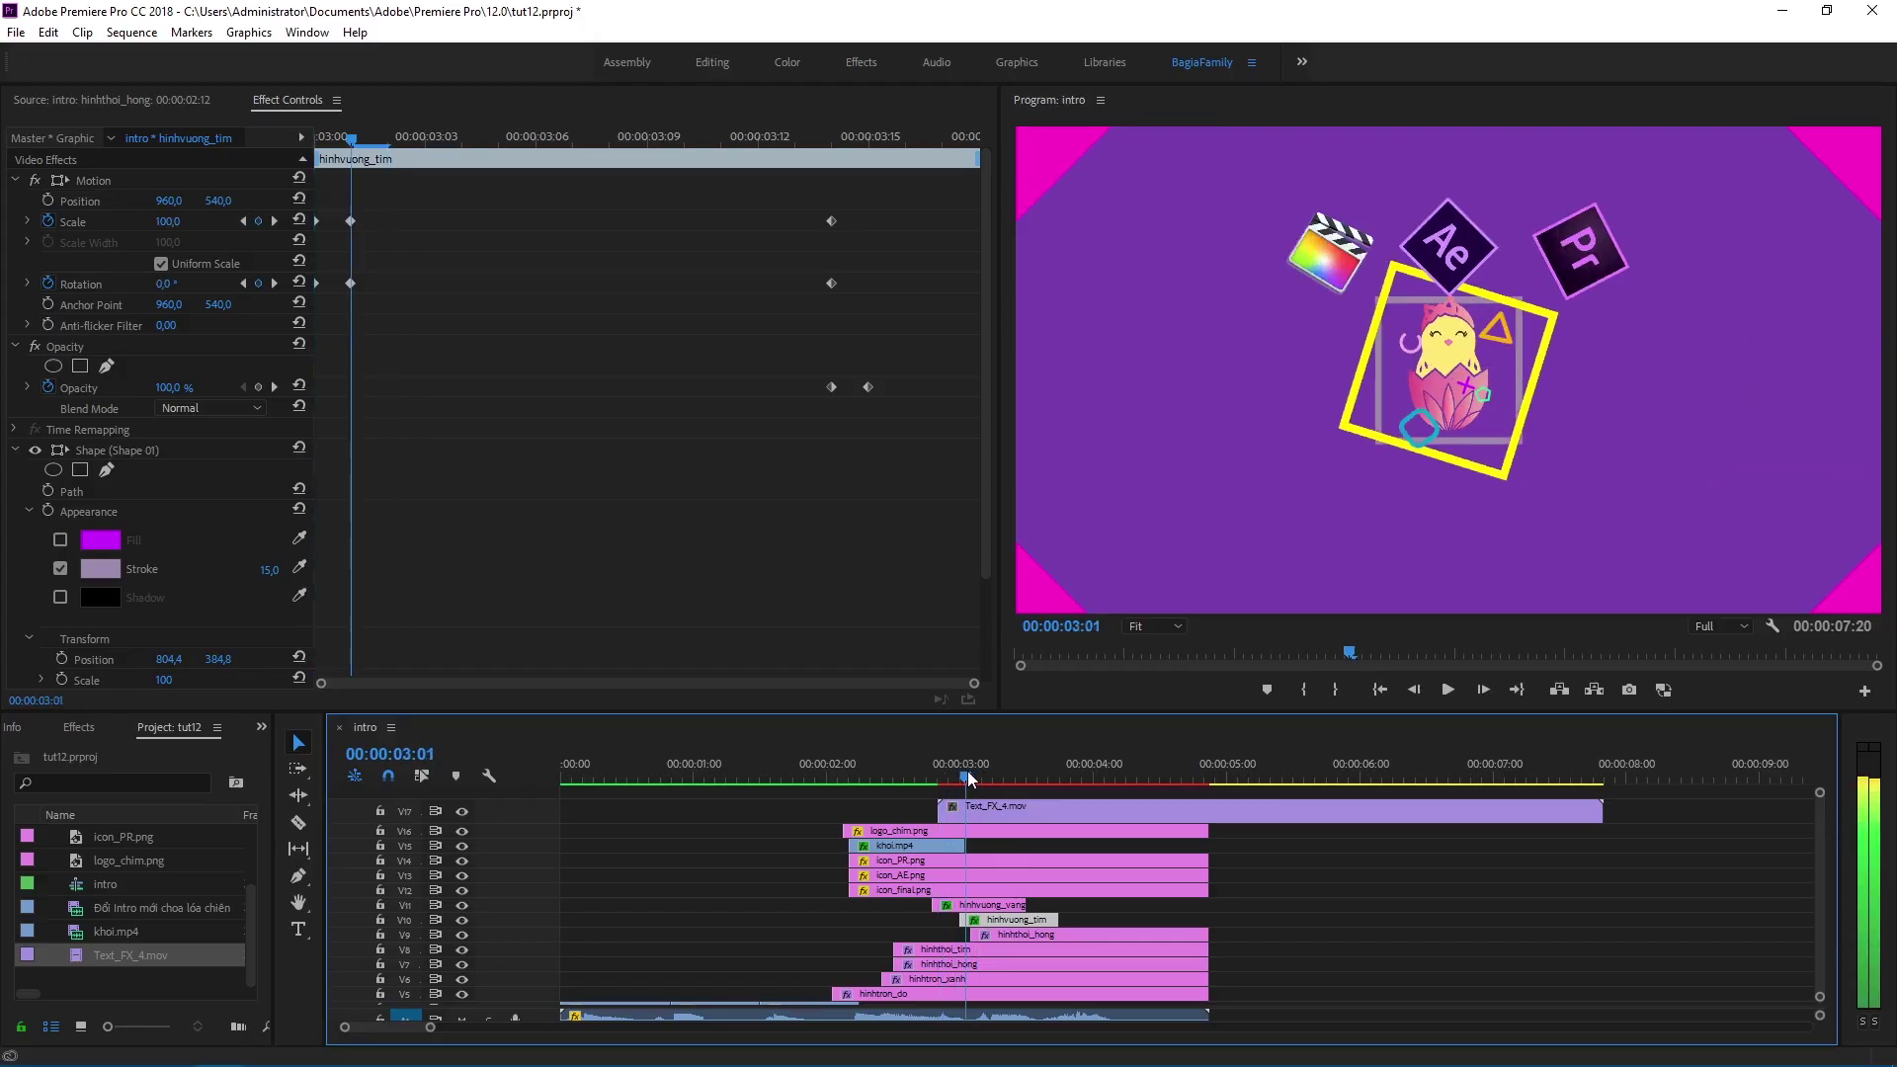
double_click(1083, 632)
type("10")
key("Return")
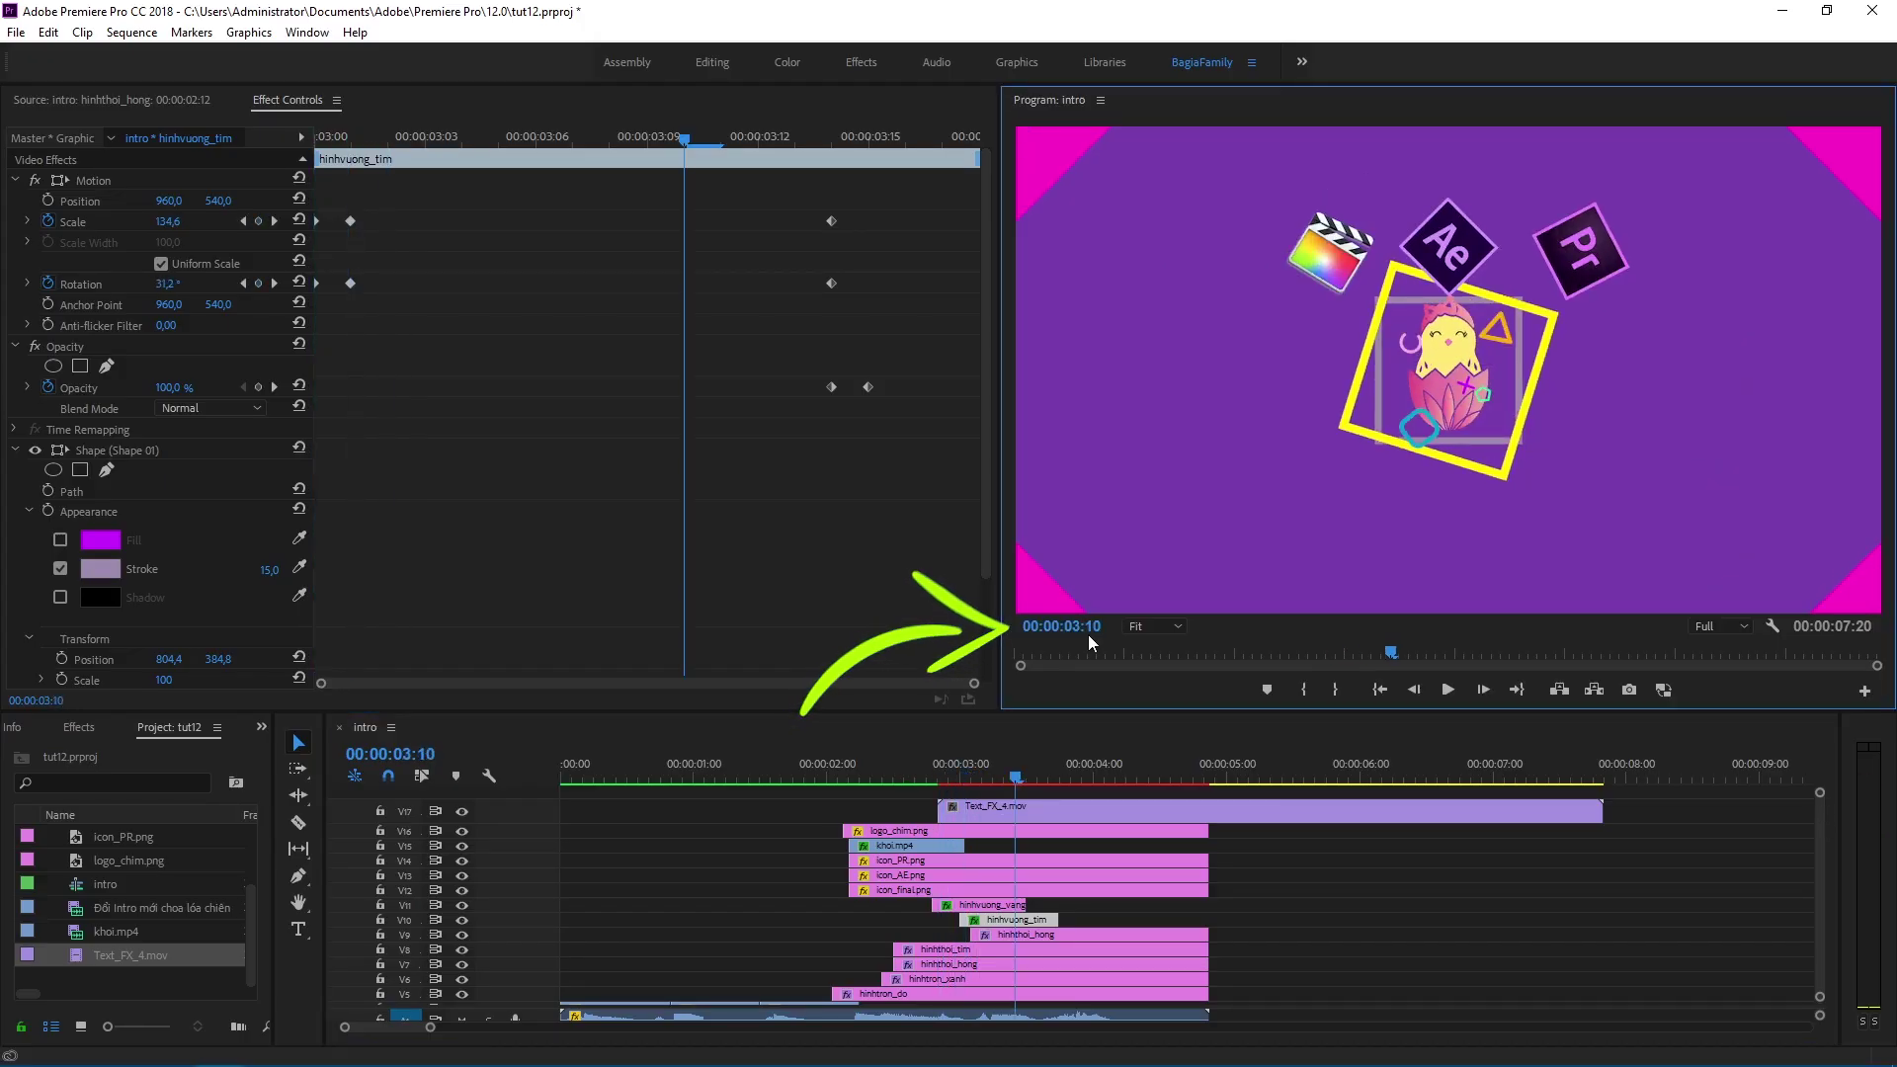
left_click_drag(1600, 812, 1026, 806)
Step: Keyframe the opacity of Text_FX_4.mov from 100% at 00:00:03:10 to 0 at 00:00:03:12 and scrub through the result
left_click(1003, 812)
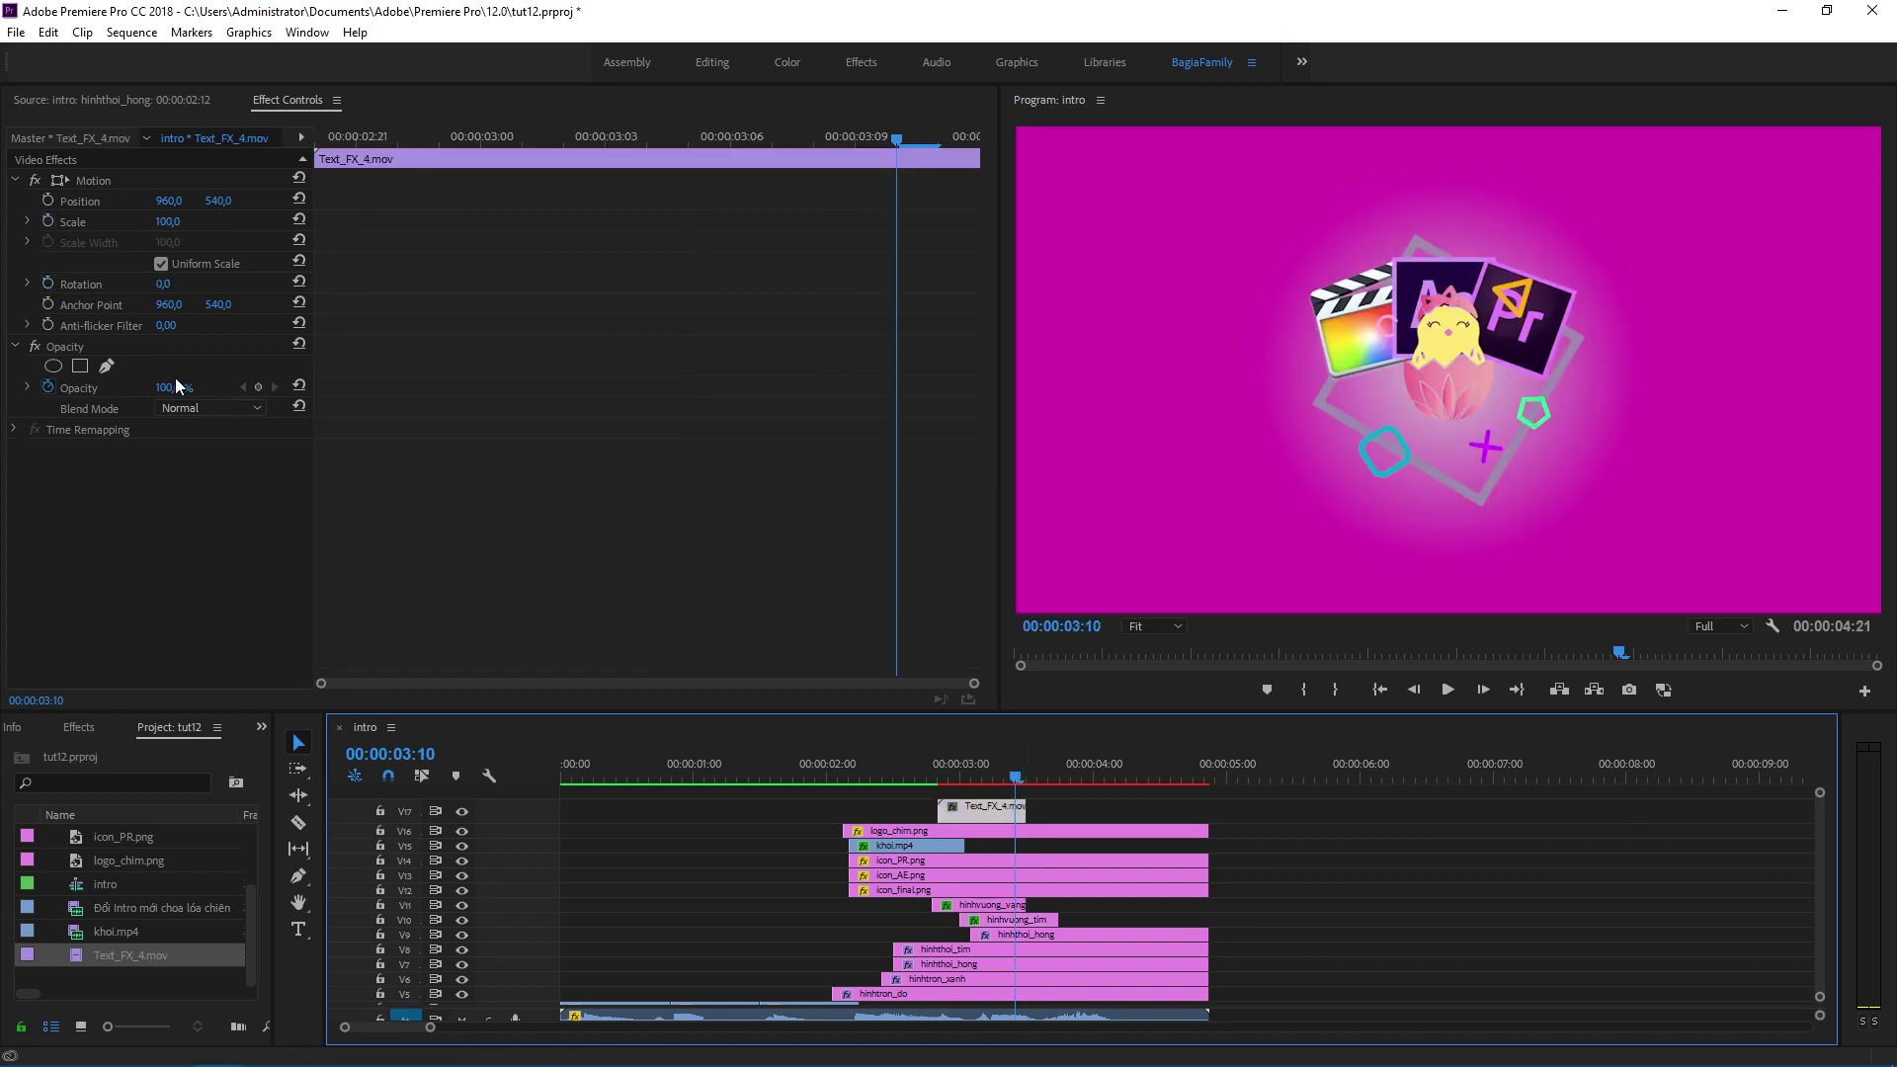
left_click(259, 388)
left_click_drag(896, 140, 980, 156)
left_click(172, 387)
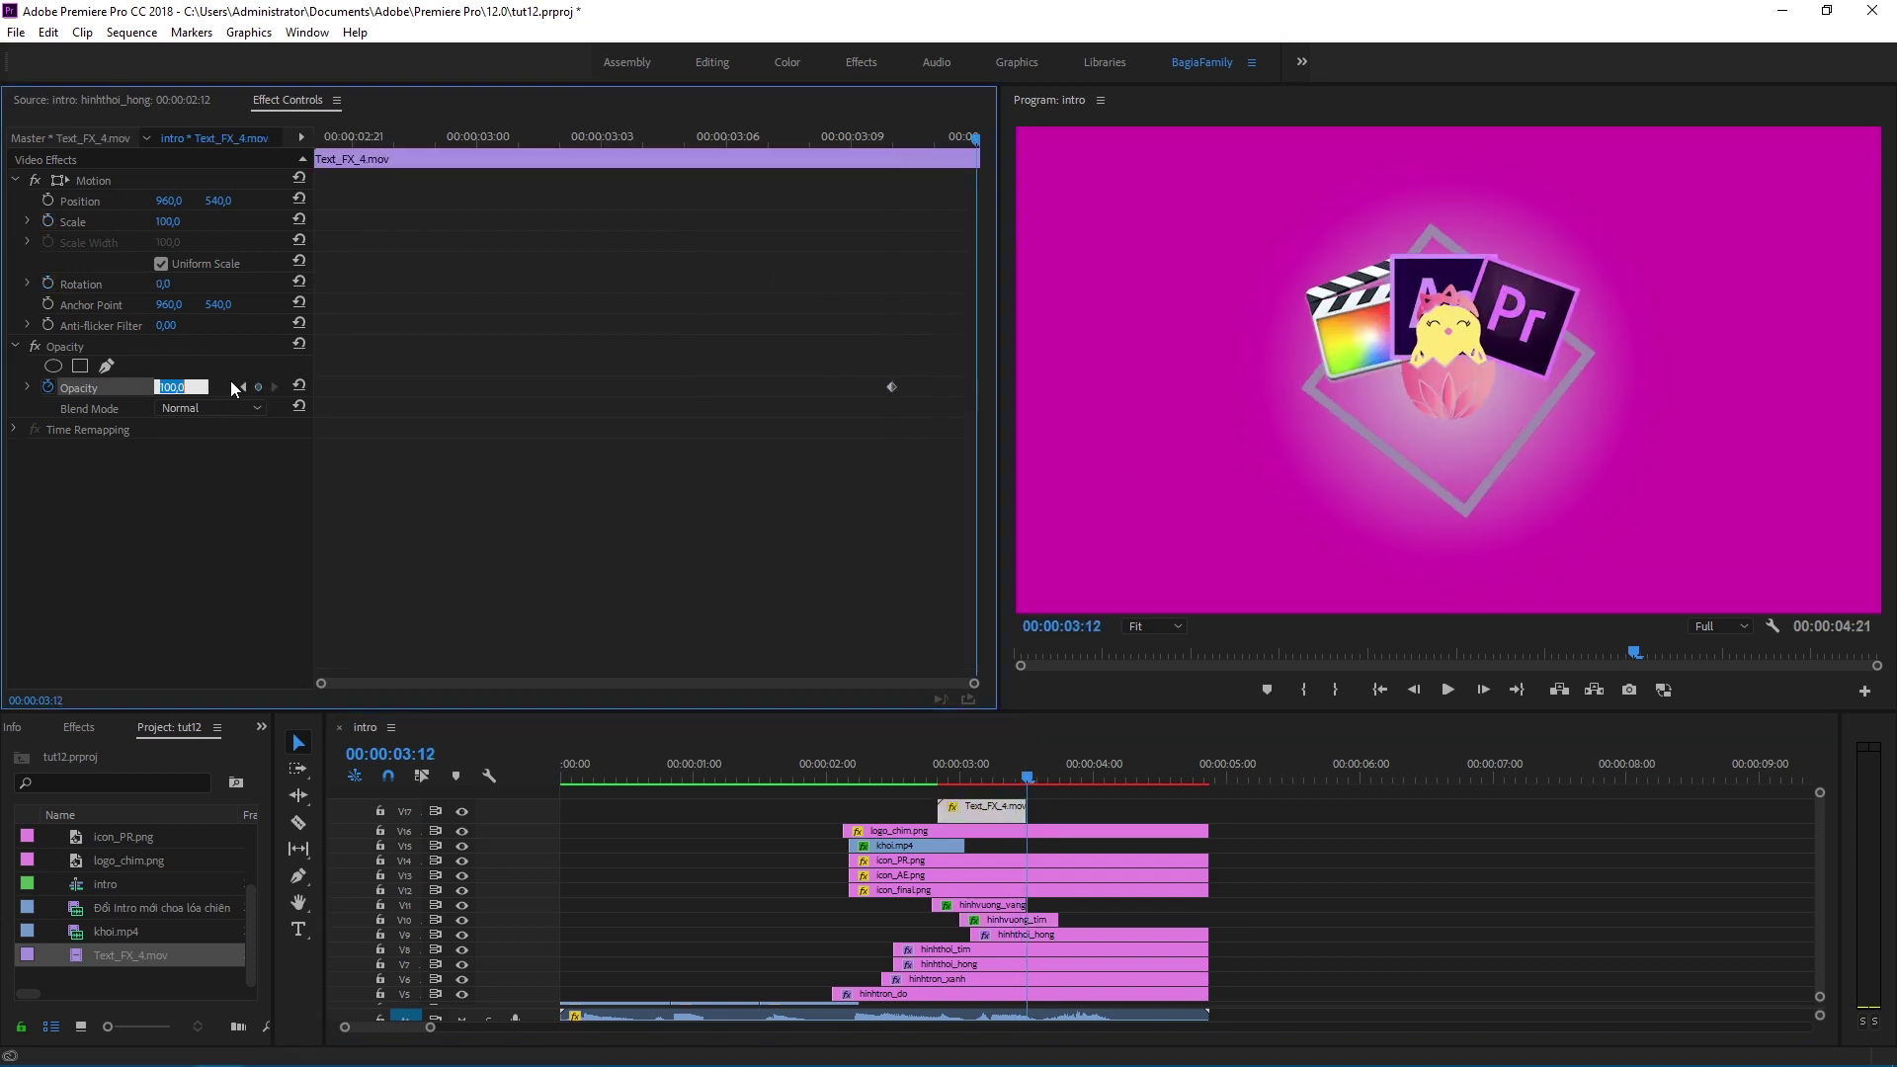
type("0")
key("Return")
left_click(935, 777)
left_click_drag(940, 782, 1009, 778)
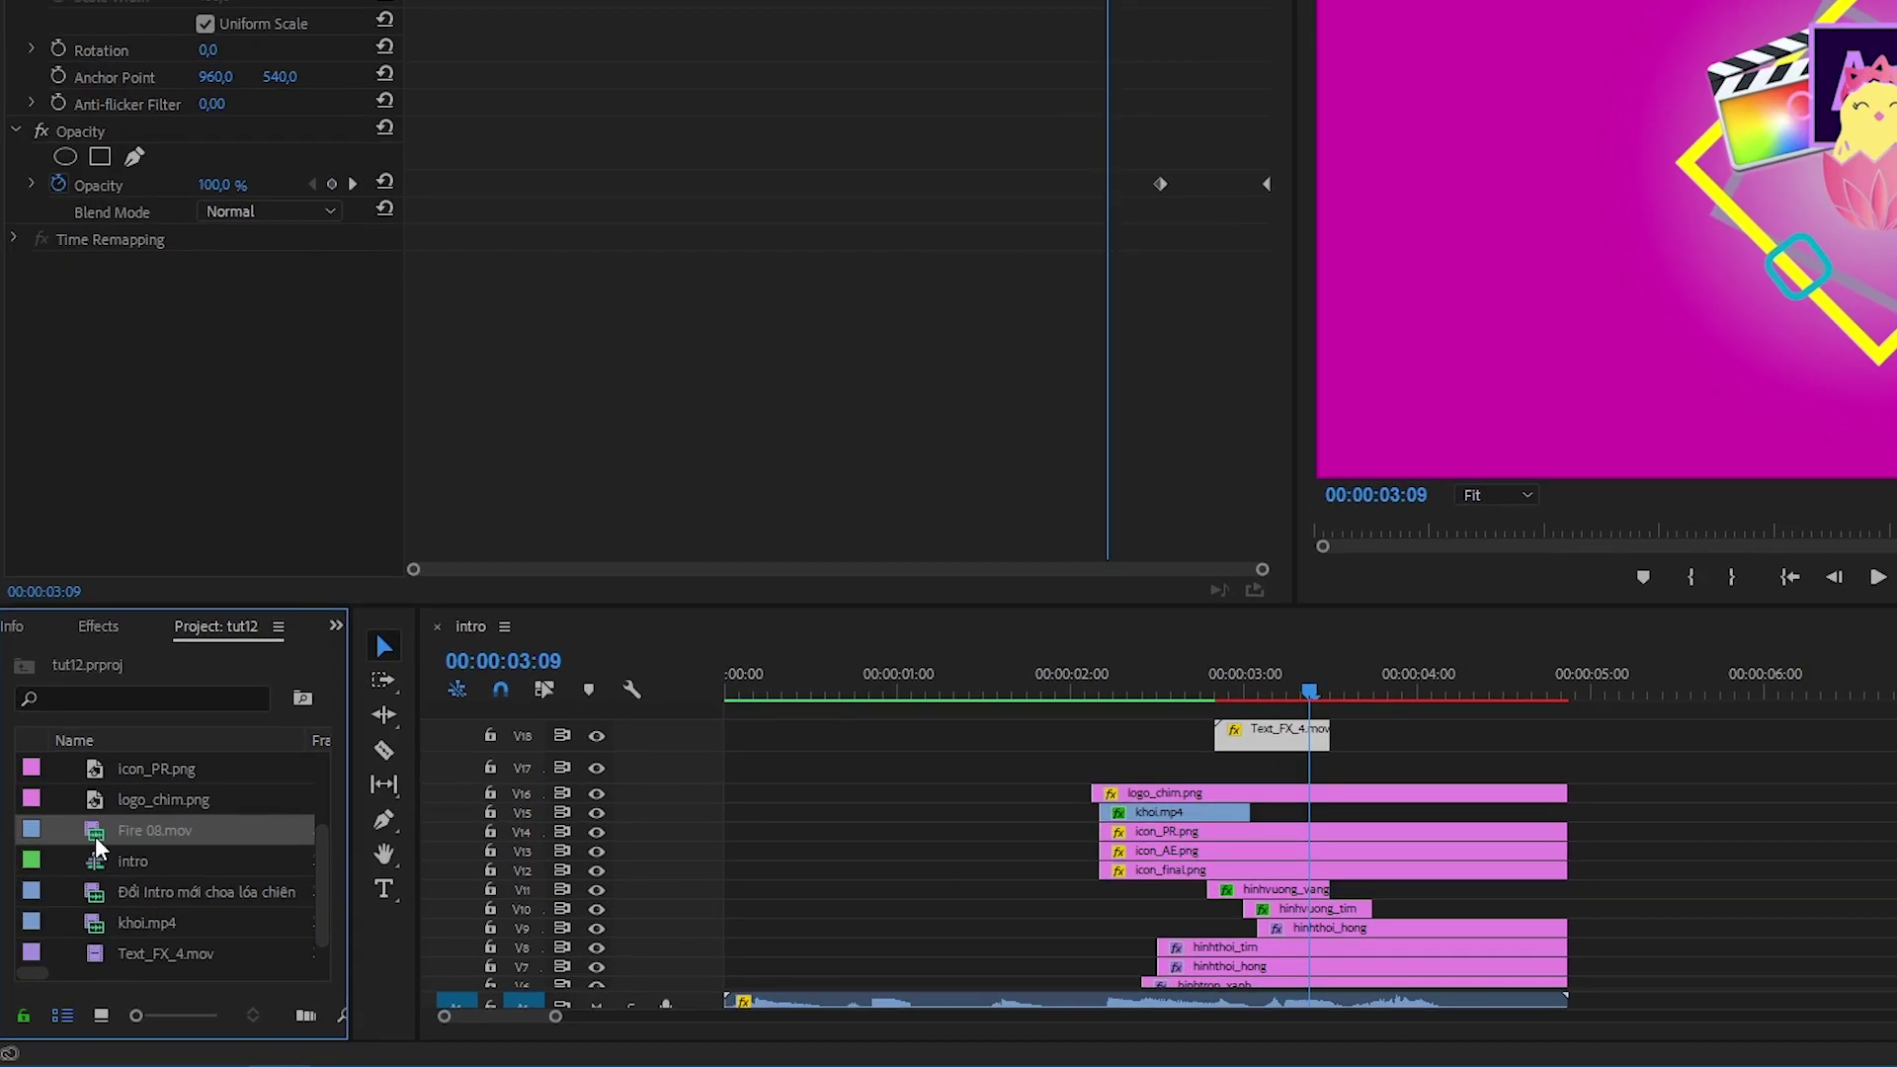
Step: Place Fire 08.mov on V17 between logo_chim.png and Text_FX_4.mov, starting at about 00:00:03:05, and scrub through the flame
left_click_drag(98, 845, 1282, 770)
left_click_drag(1075, 735, 1074, 735)
left_click_drag(1090, 636, 1104, 634)
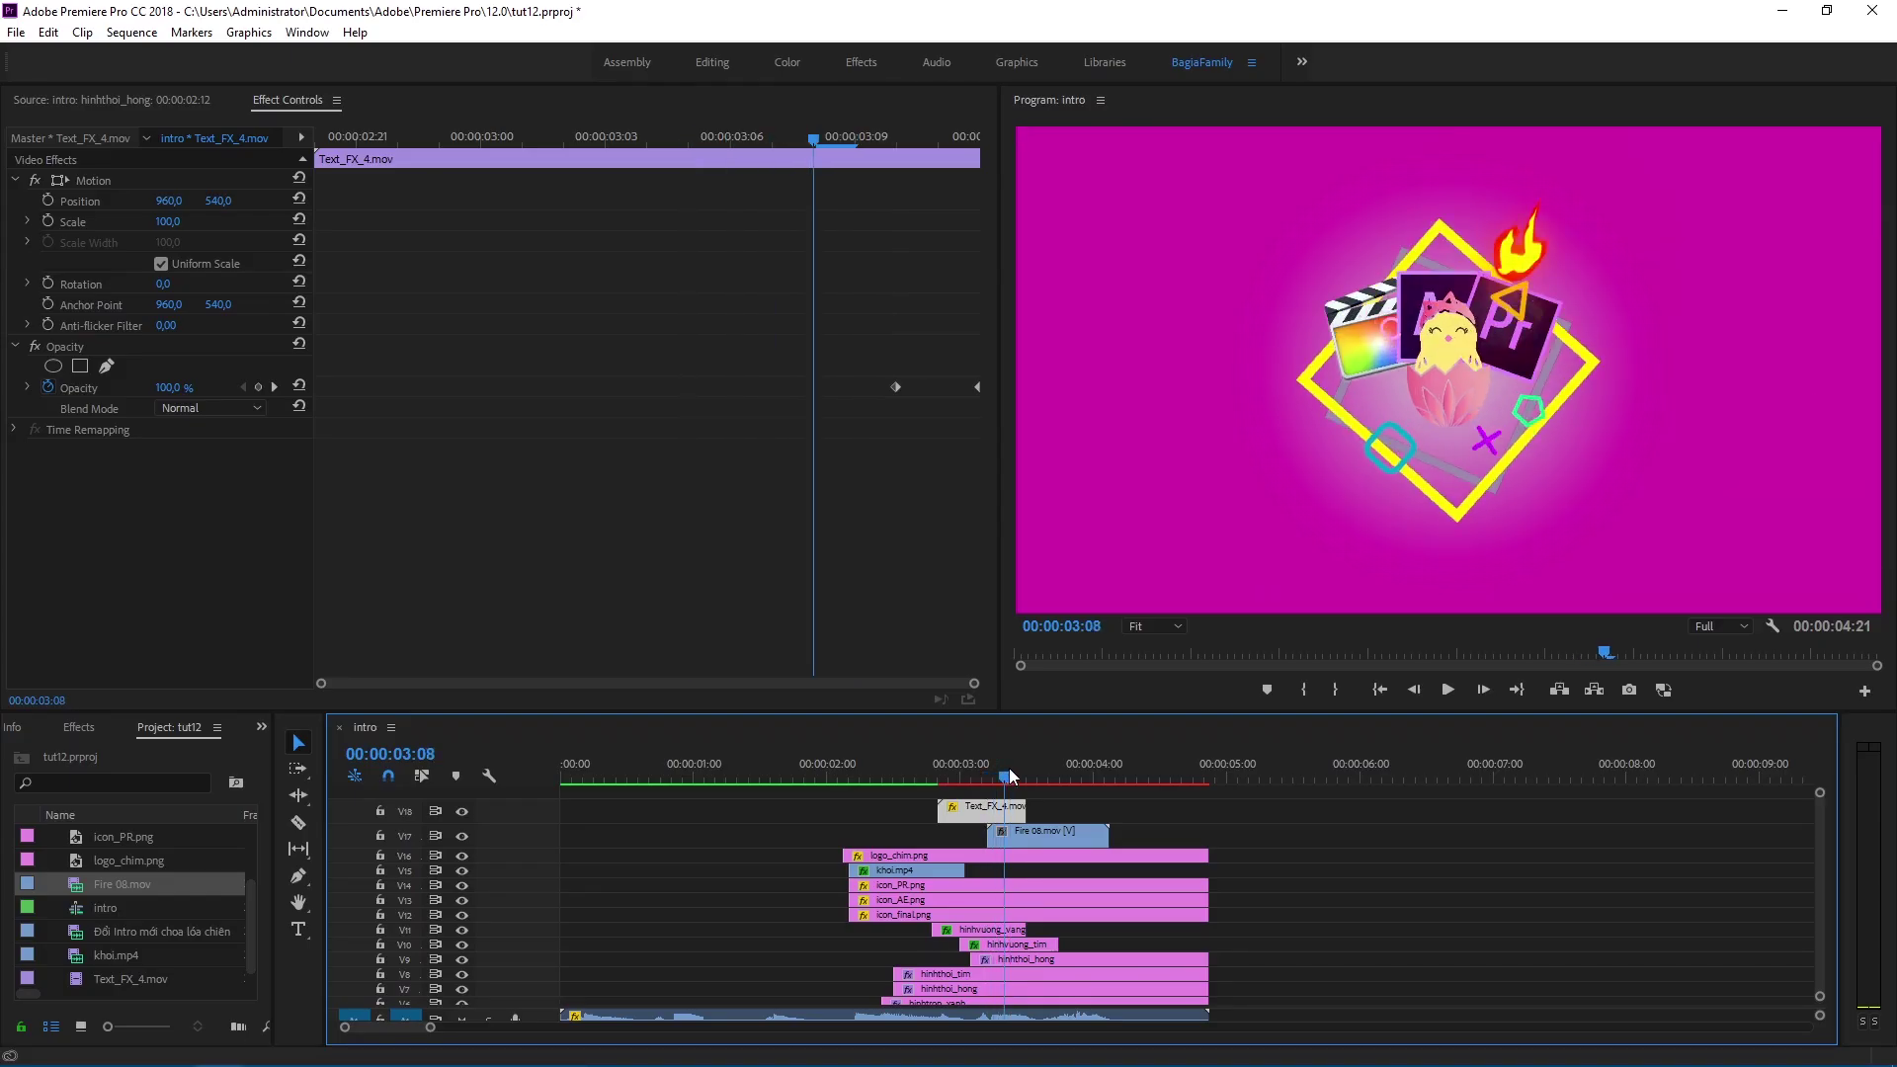
left_click_drag(1009, 774, 1018, 774)
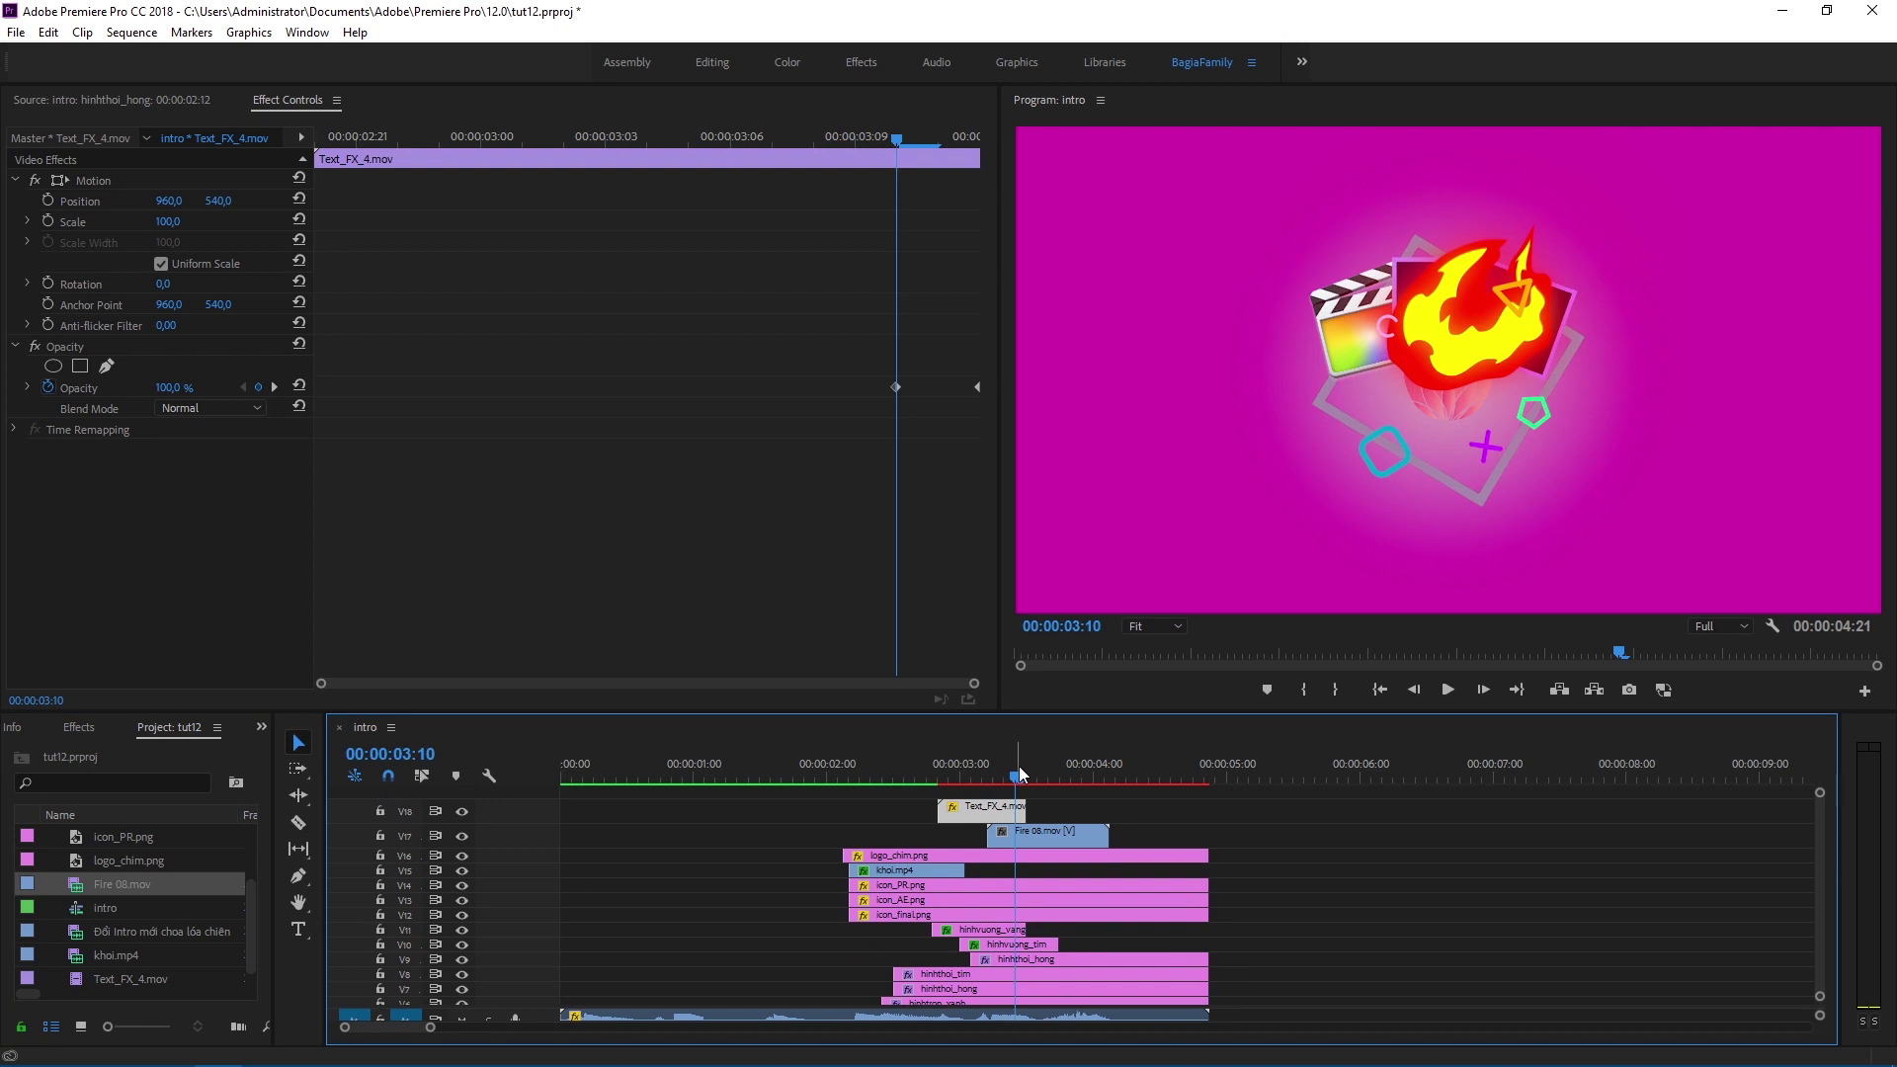
Step: Shift the icon clips and everything above them up to free V12, and create a 1920 x 1080 legacy title named Title 01
left_click_drag(1044, 839, 954, 805)
left_click(15, 32)
mouse_move(198, 55)
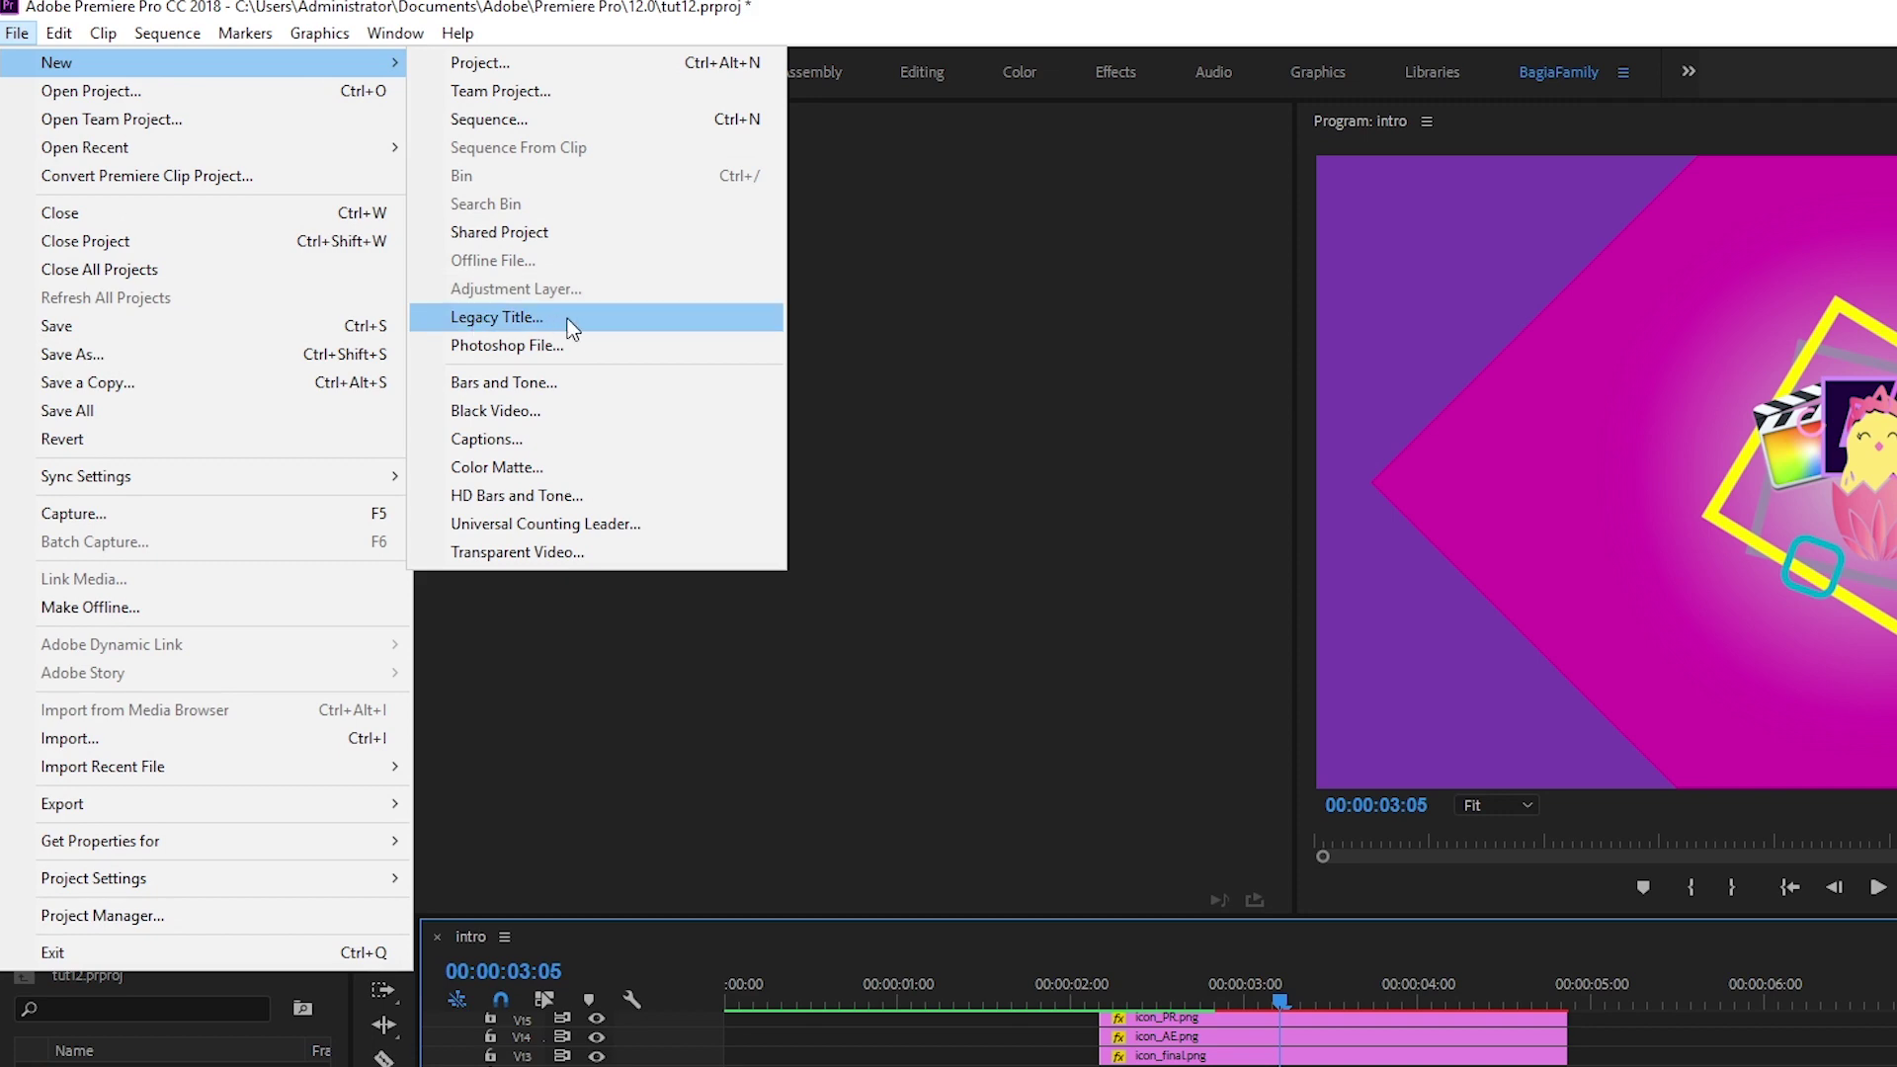
left_click(497, 317)
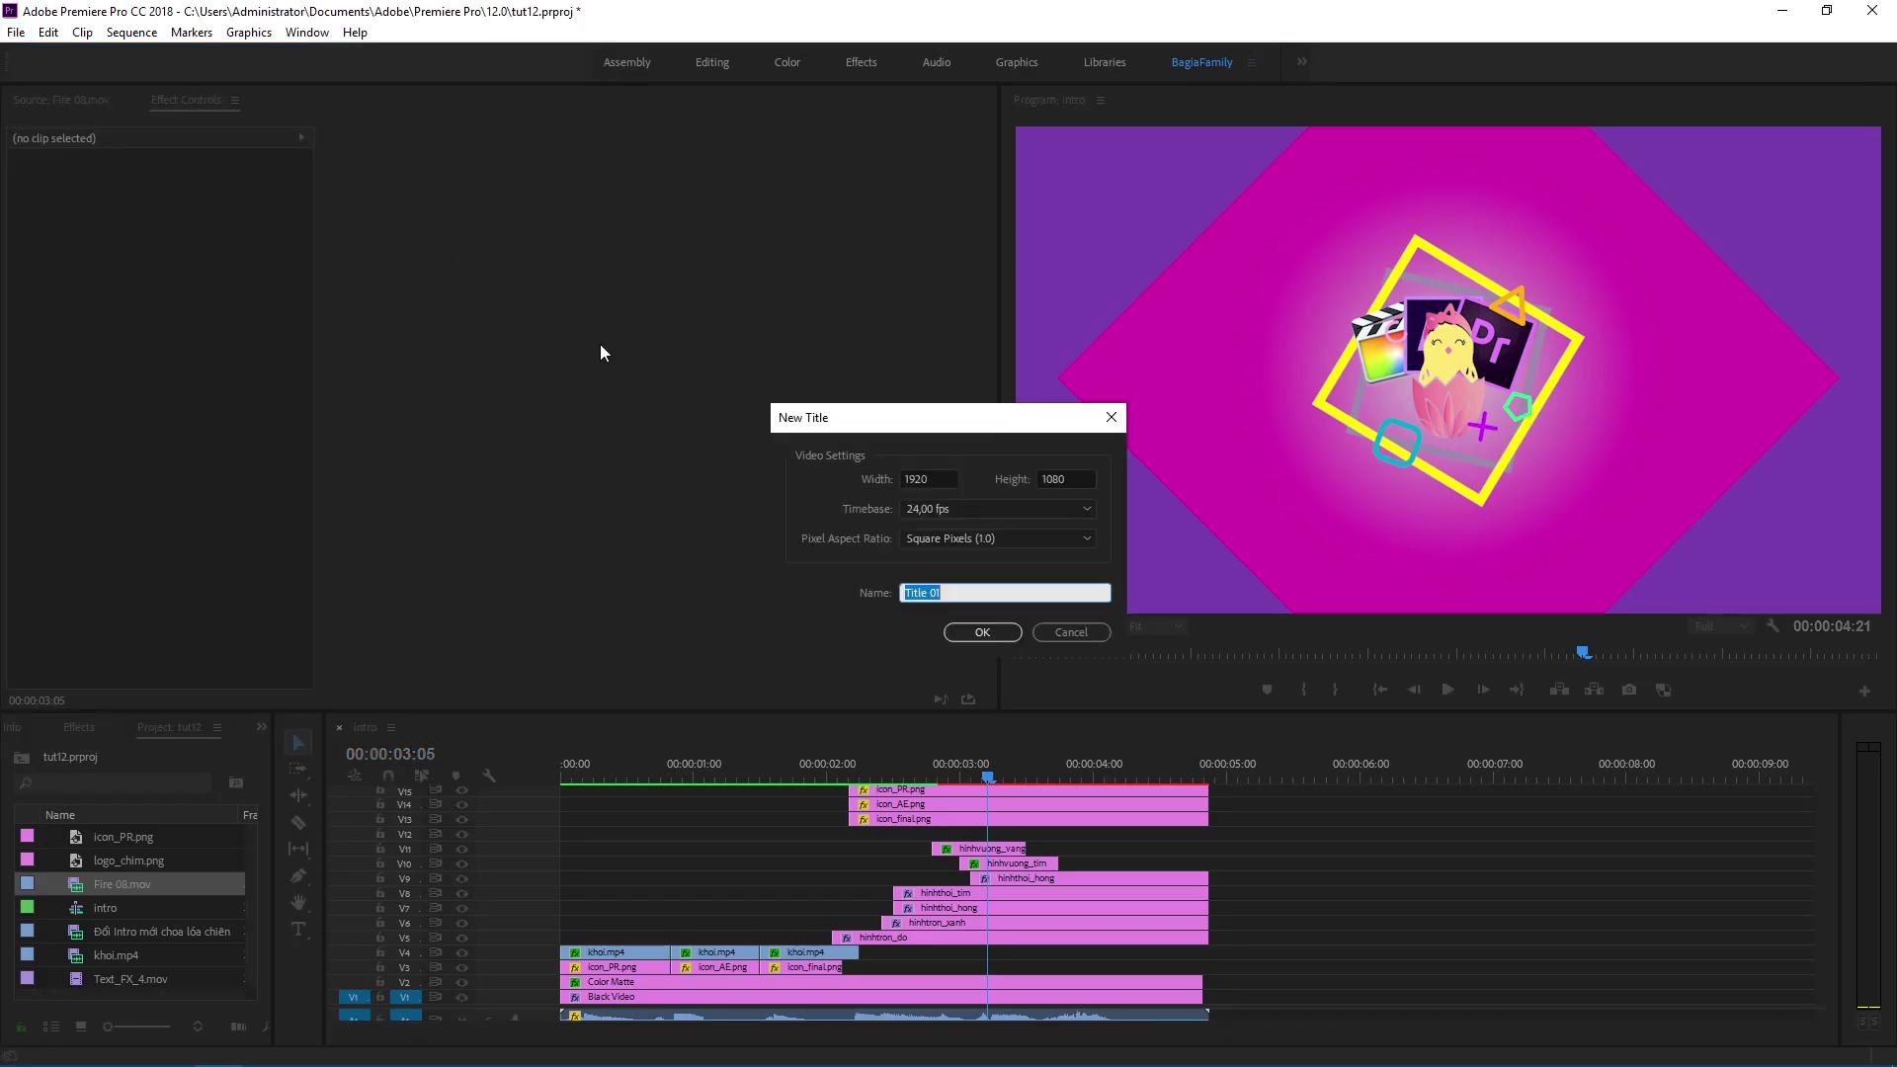
left_click(996, 635)
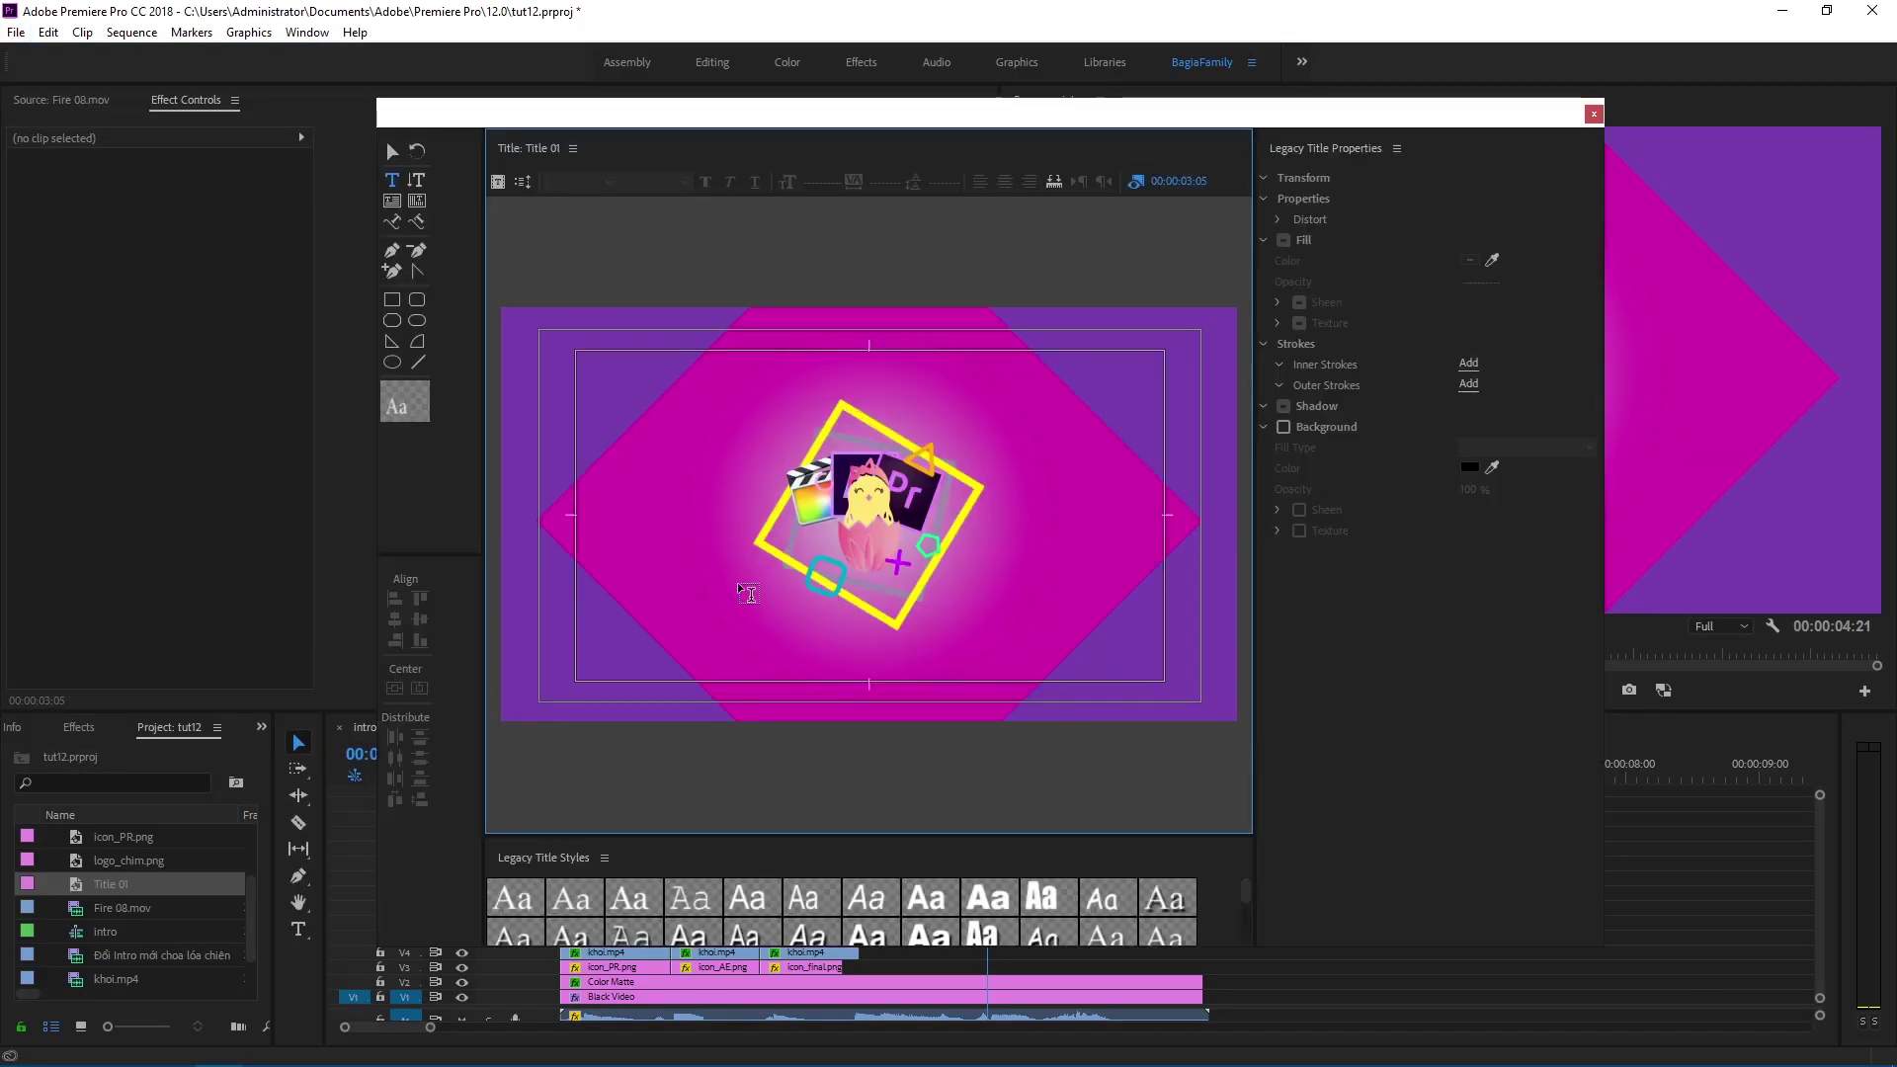
Step: Add the text "Chim HD" in Magneto Bold over the logo, center it horizontally, and enlarge the title window
left_click(741, 589)
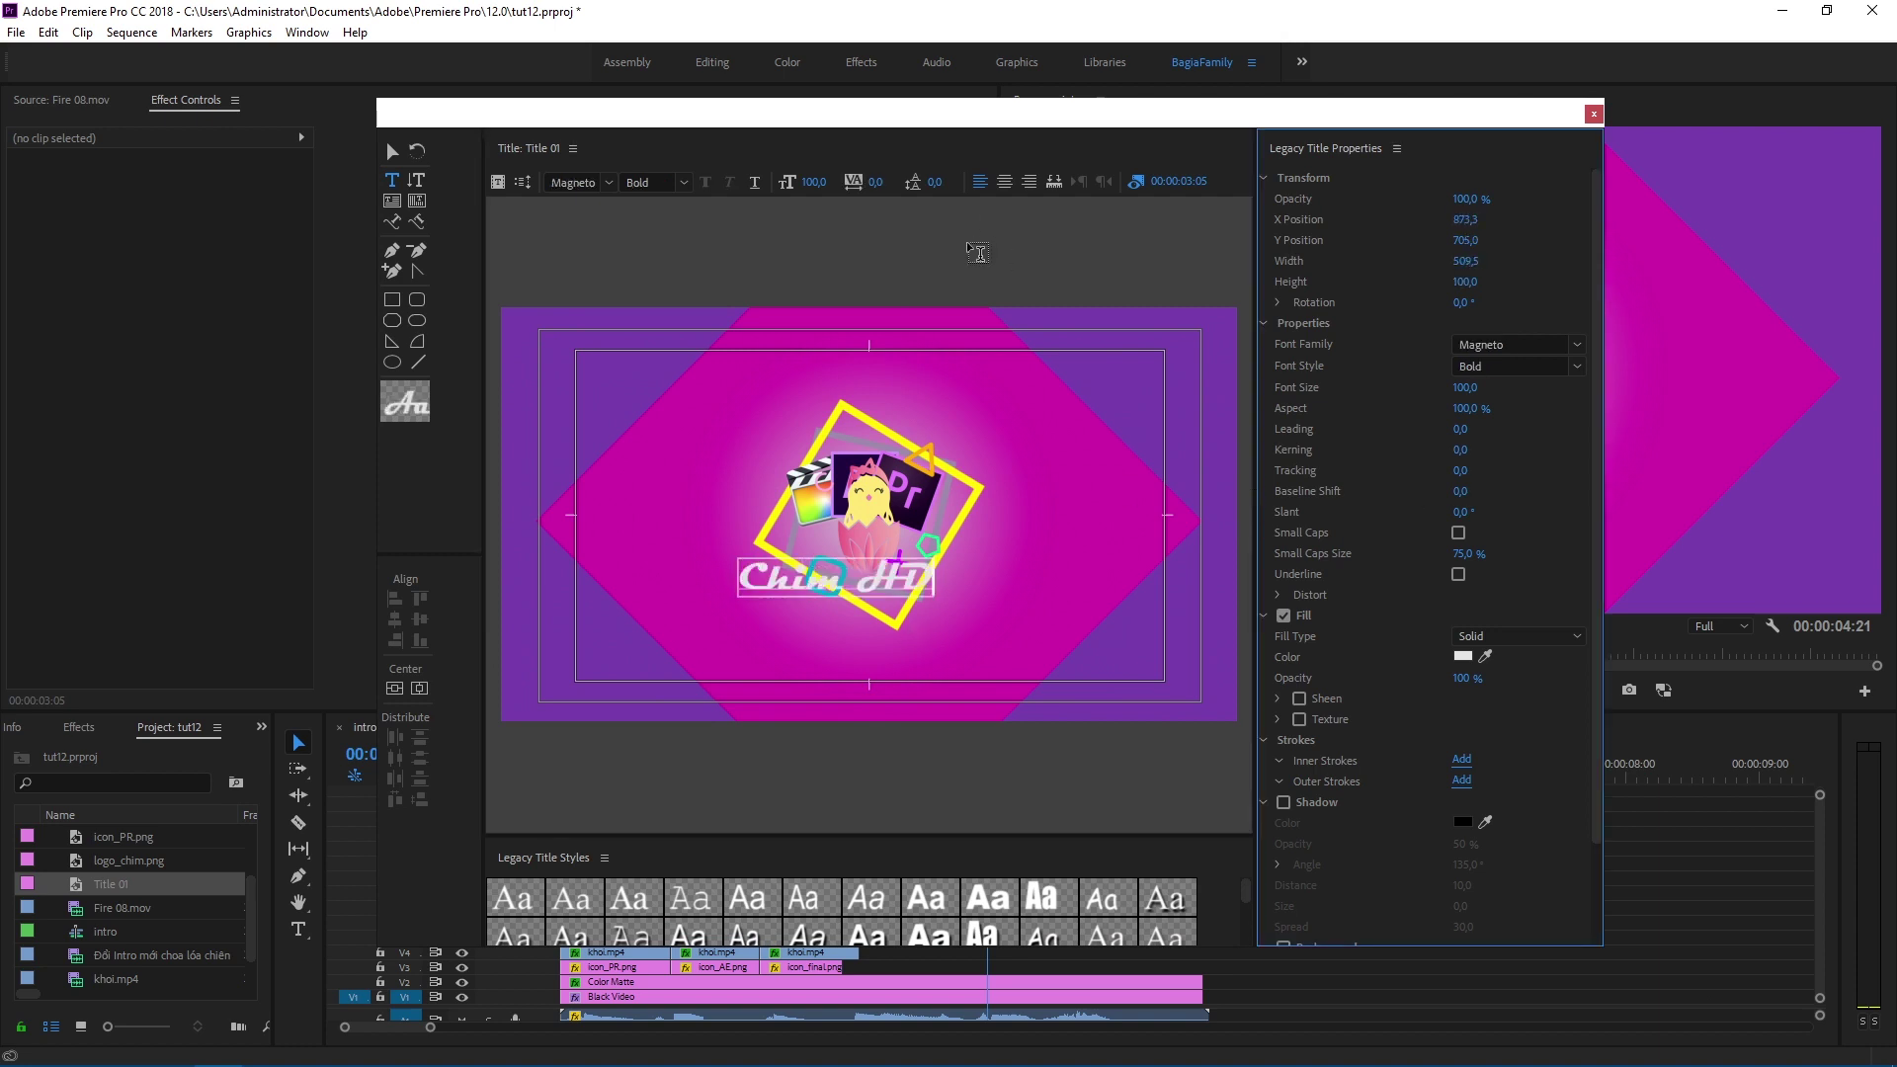
left_click(422, 689)
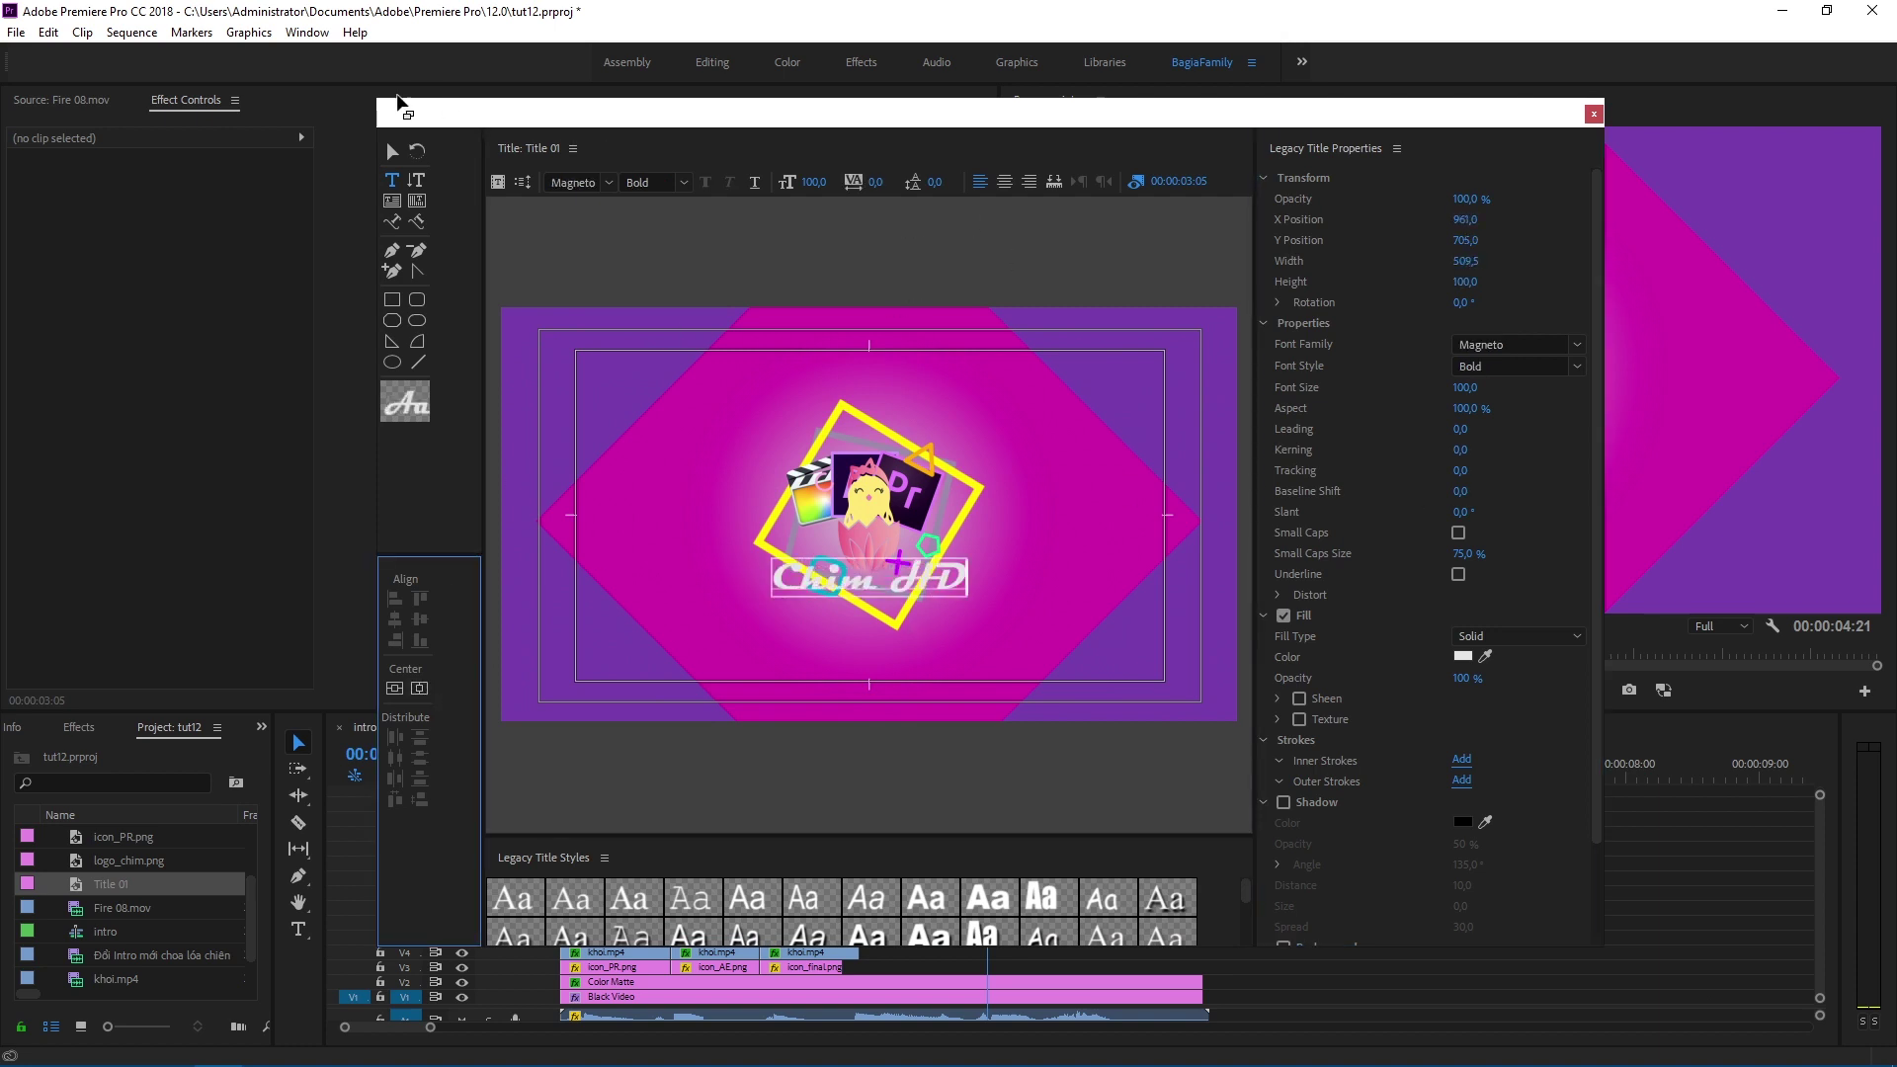
left_click_drag(374, 96, 44, 45)
left_click_drag(1605, 953, 1776, 1003)
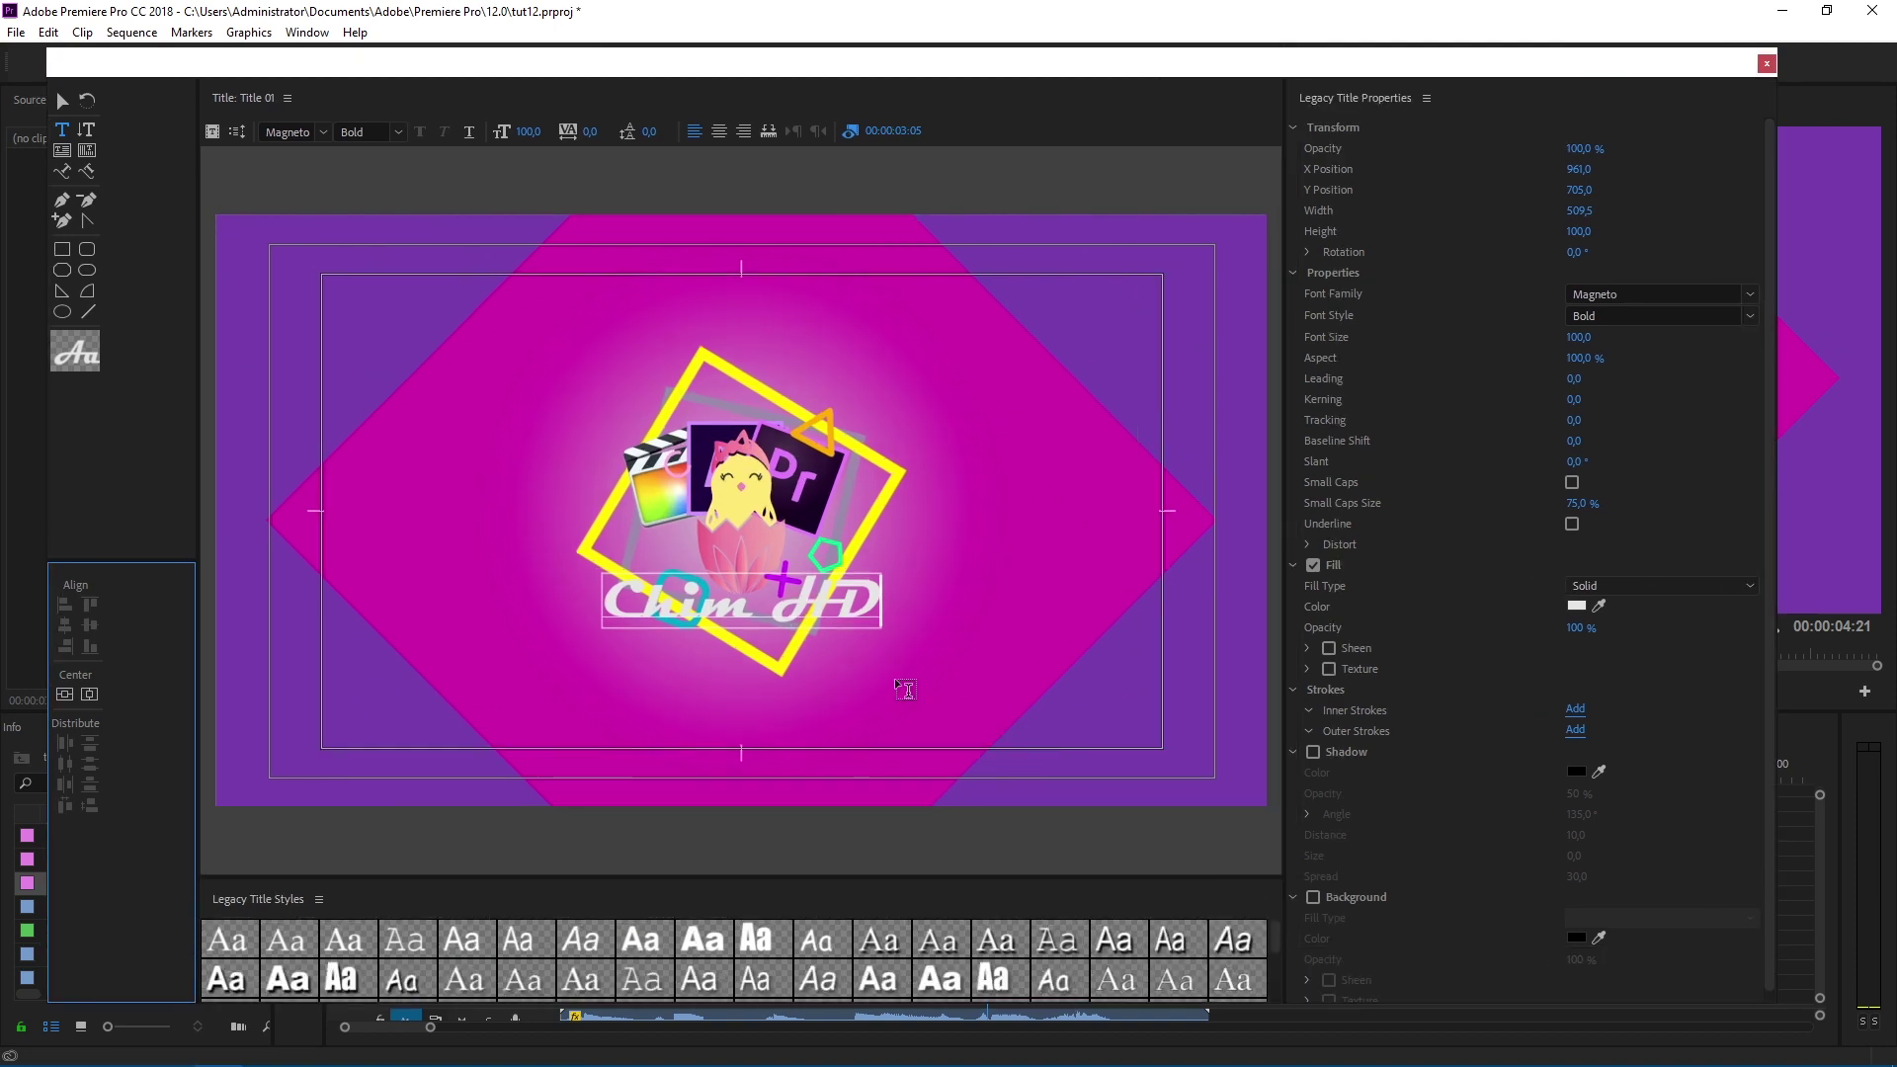
Step: Set the Chim HD text's fill color to white and its font size to 130
left_click(1576, 606)
left_click(1153, 438)
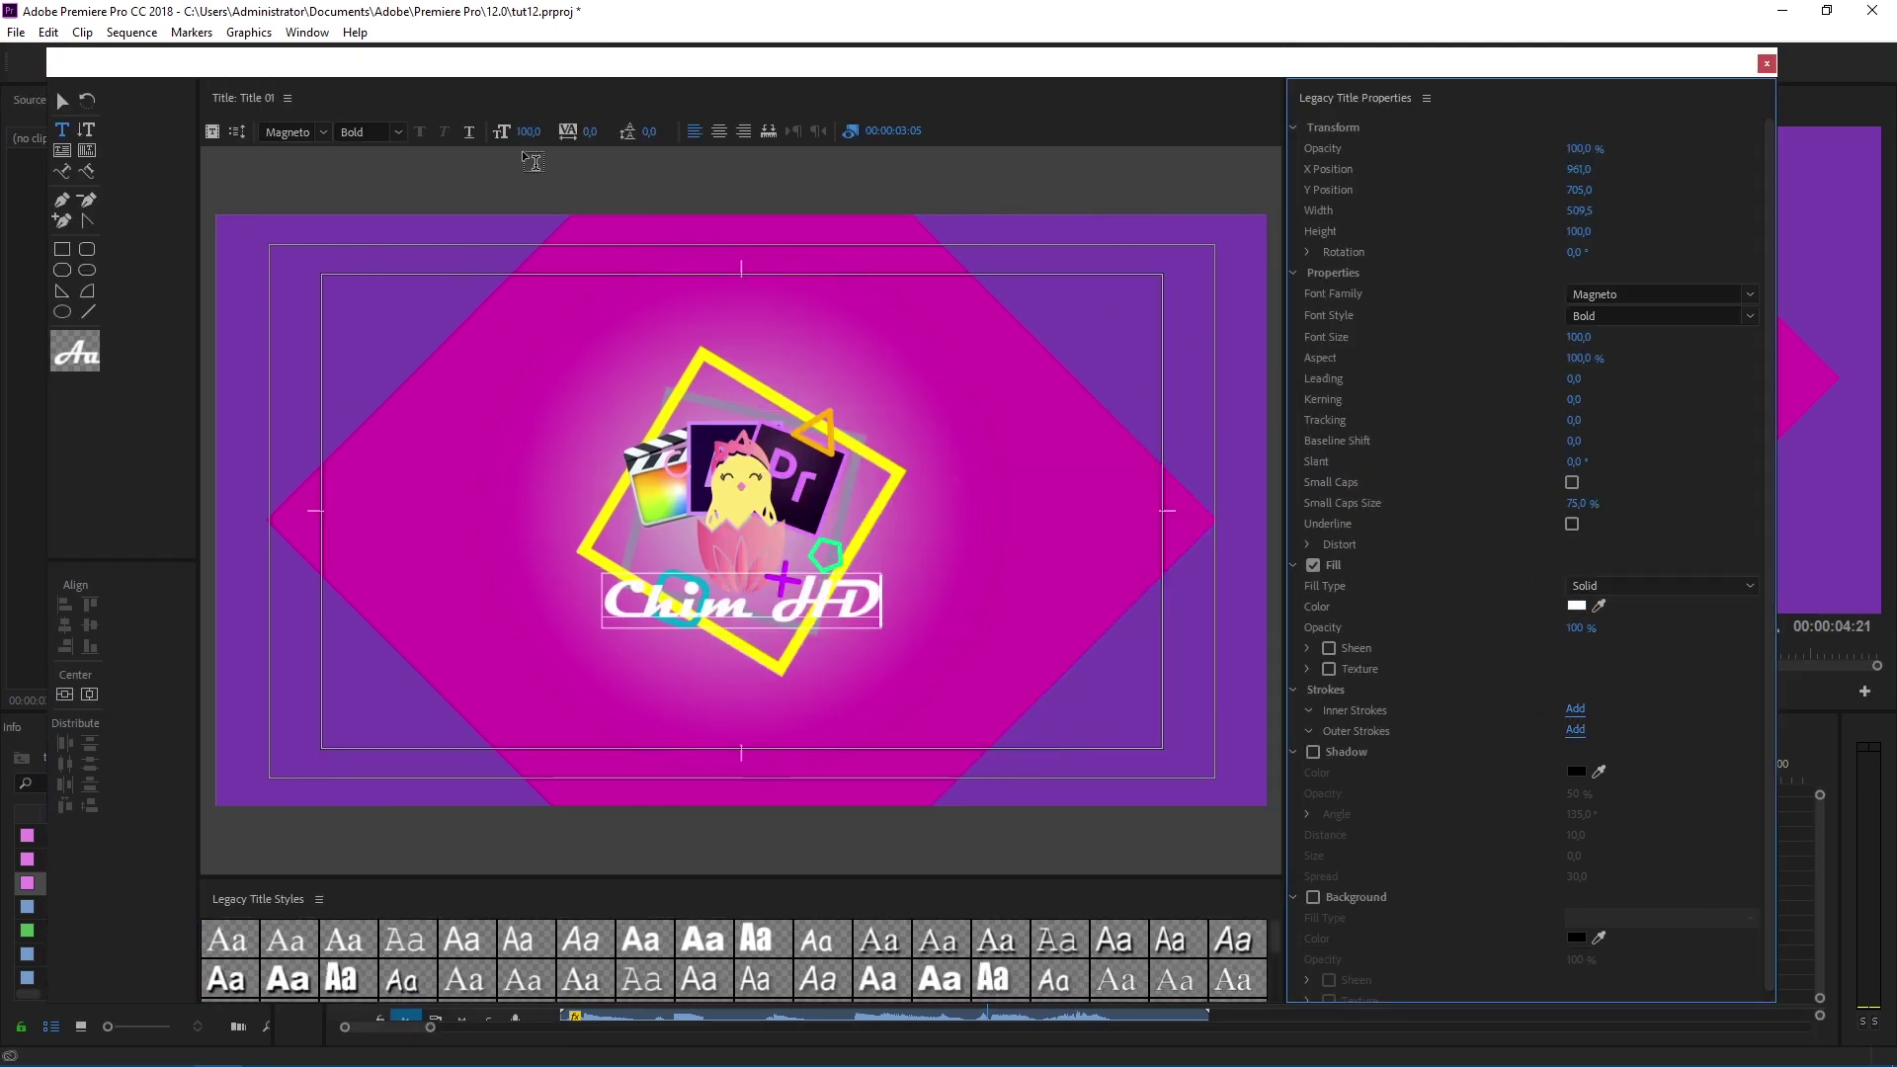
left_click_drag(528, 131, 557, 140)
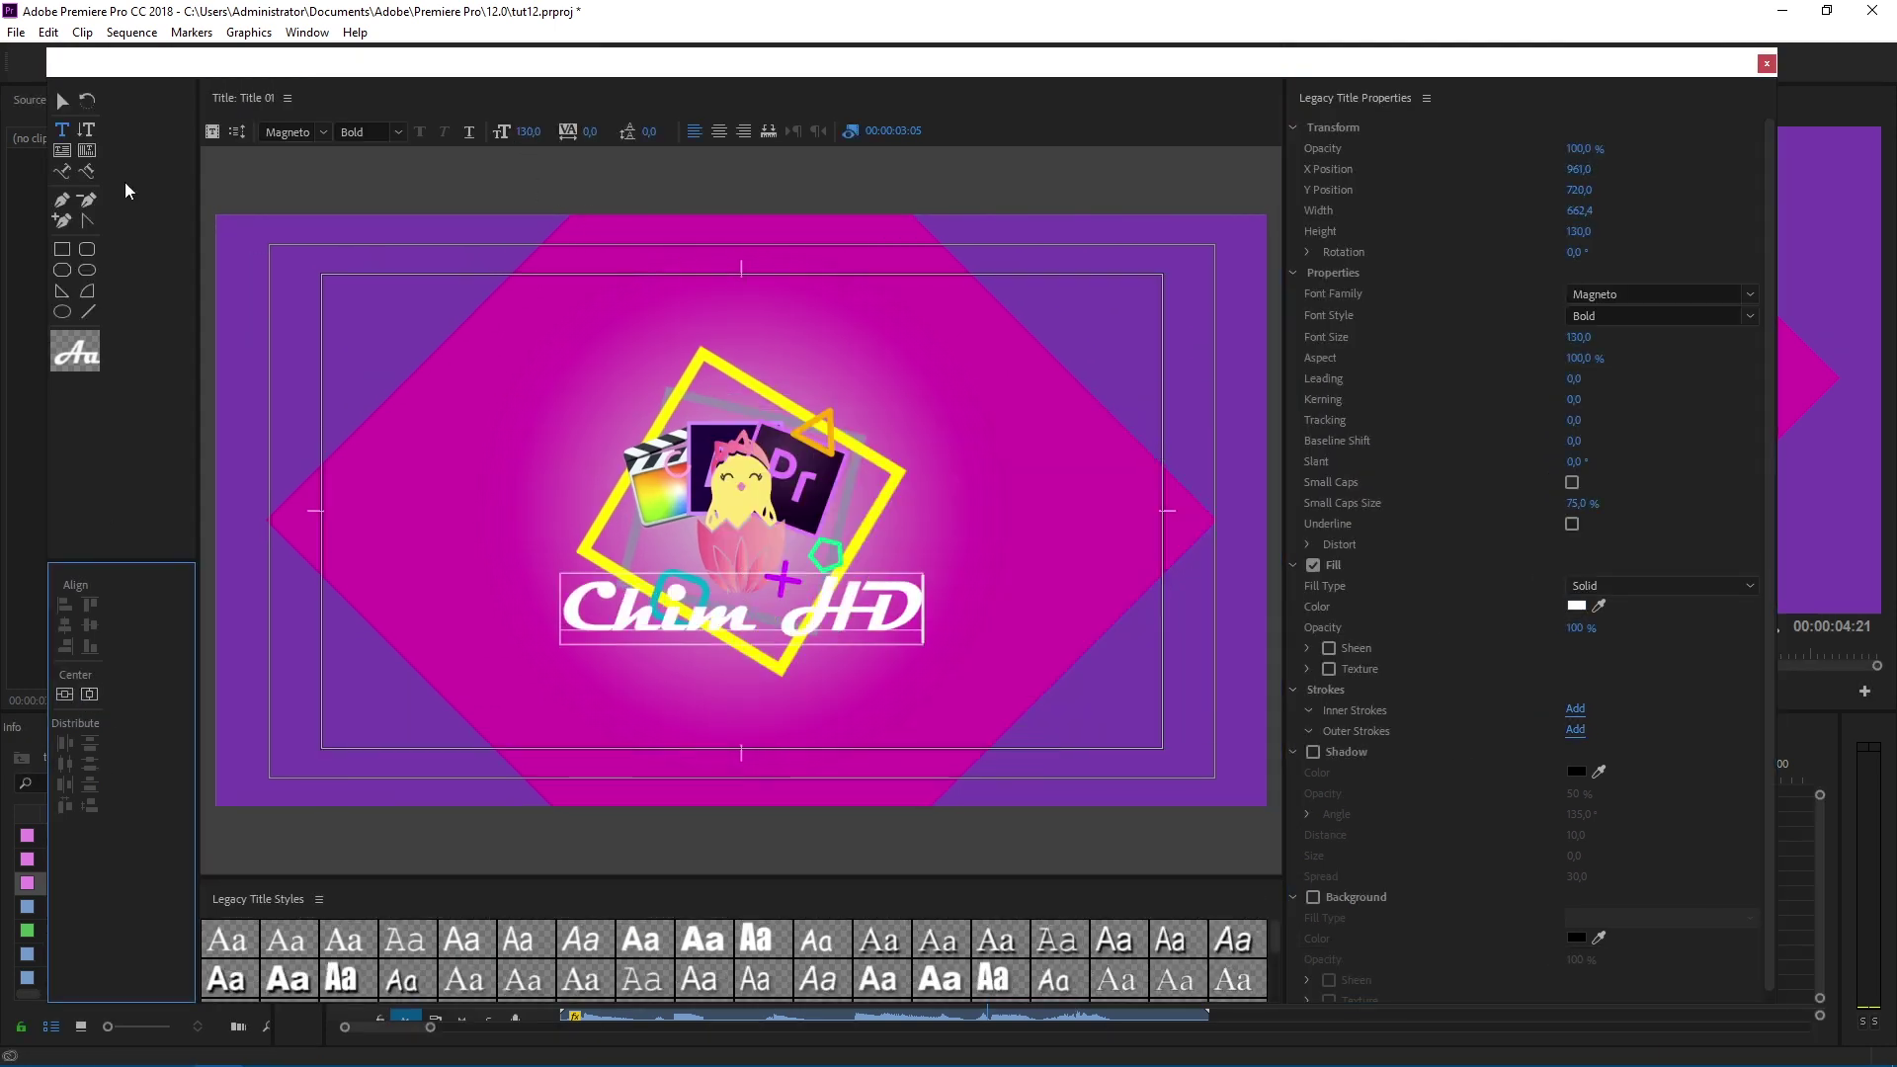
Step: Move the Chim HD text up over the lower part of the logo to Y position 660,5 and center it horizontally
left_click(62, 100)
left_click_drag(692, 614, 692, 583)
left_click(89, 695)
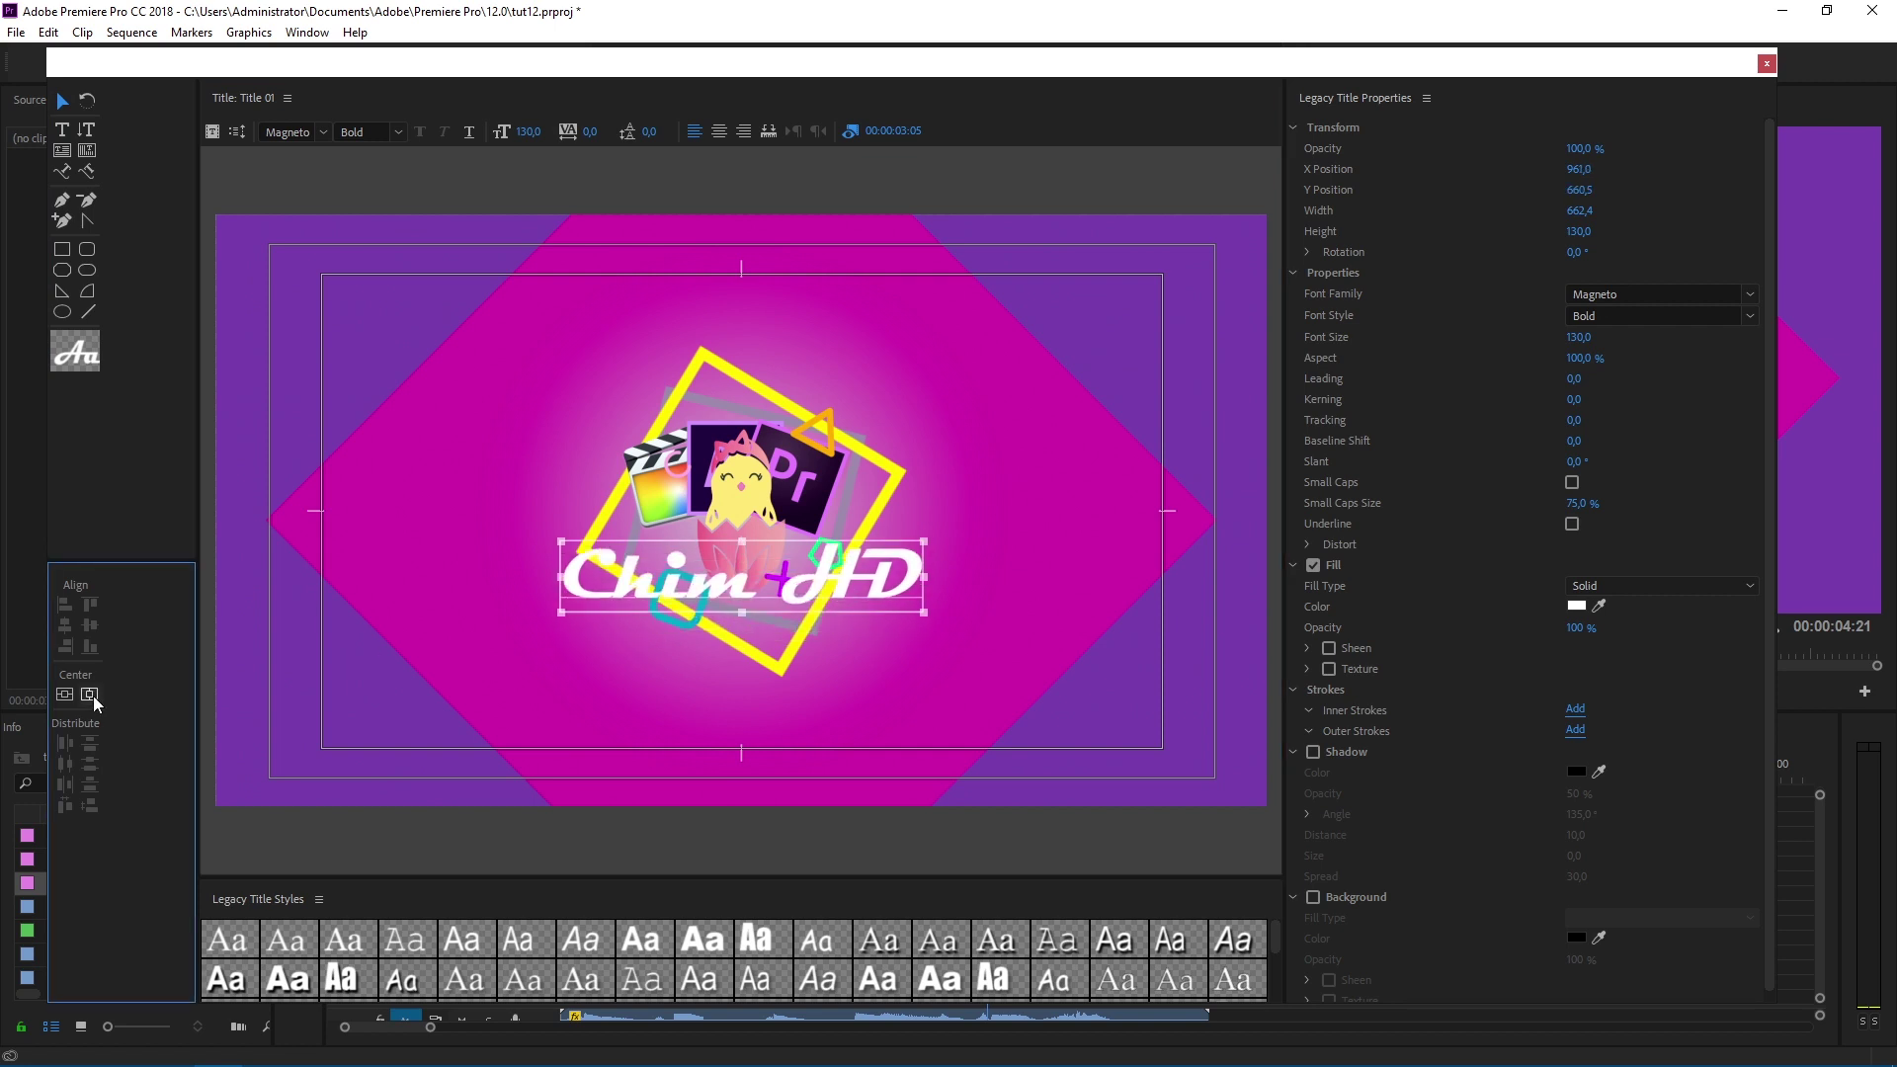
left_click(61, 129)
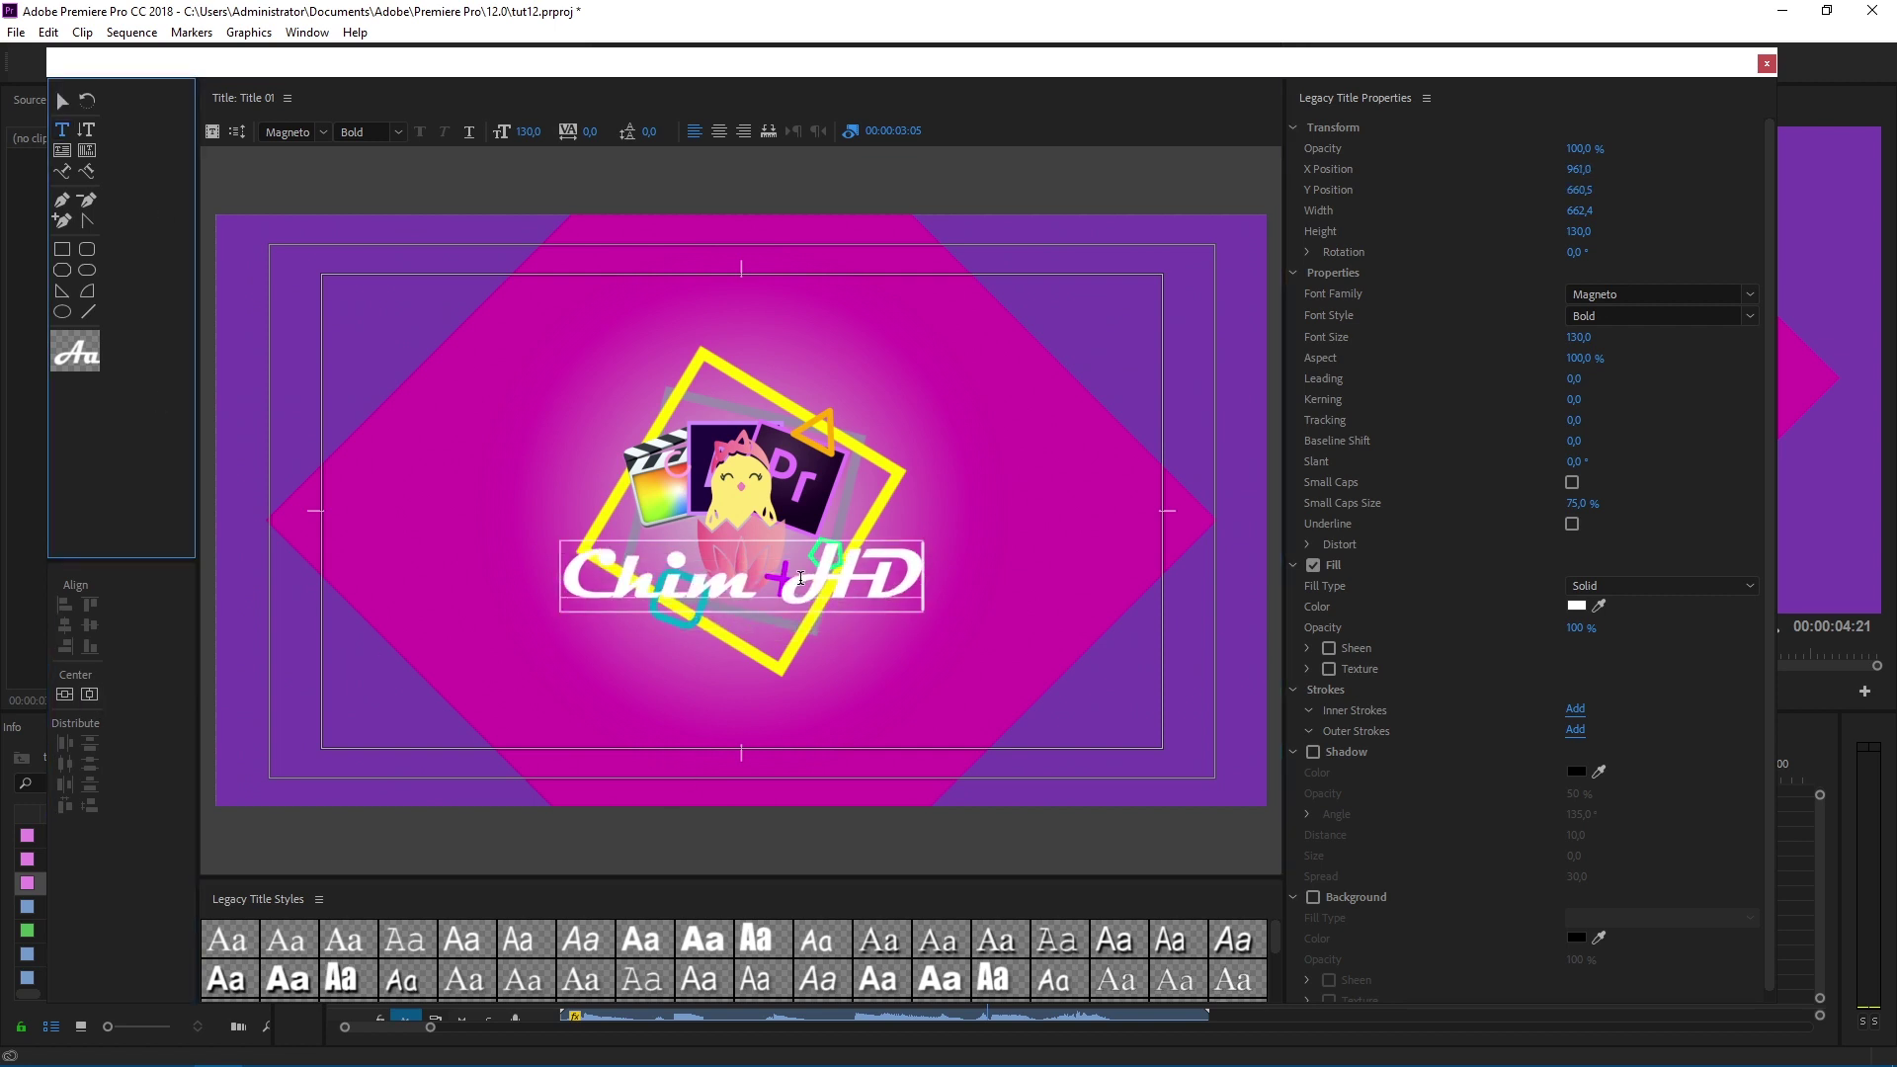
Step: Change the fill color of the letters "HD" in the title to pure red, leaving "Chim" white
left_click(928, 575)
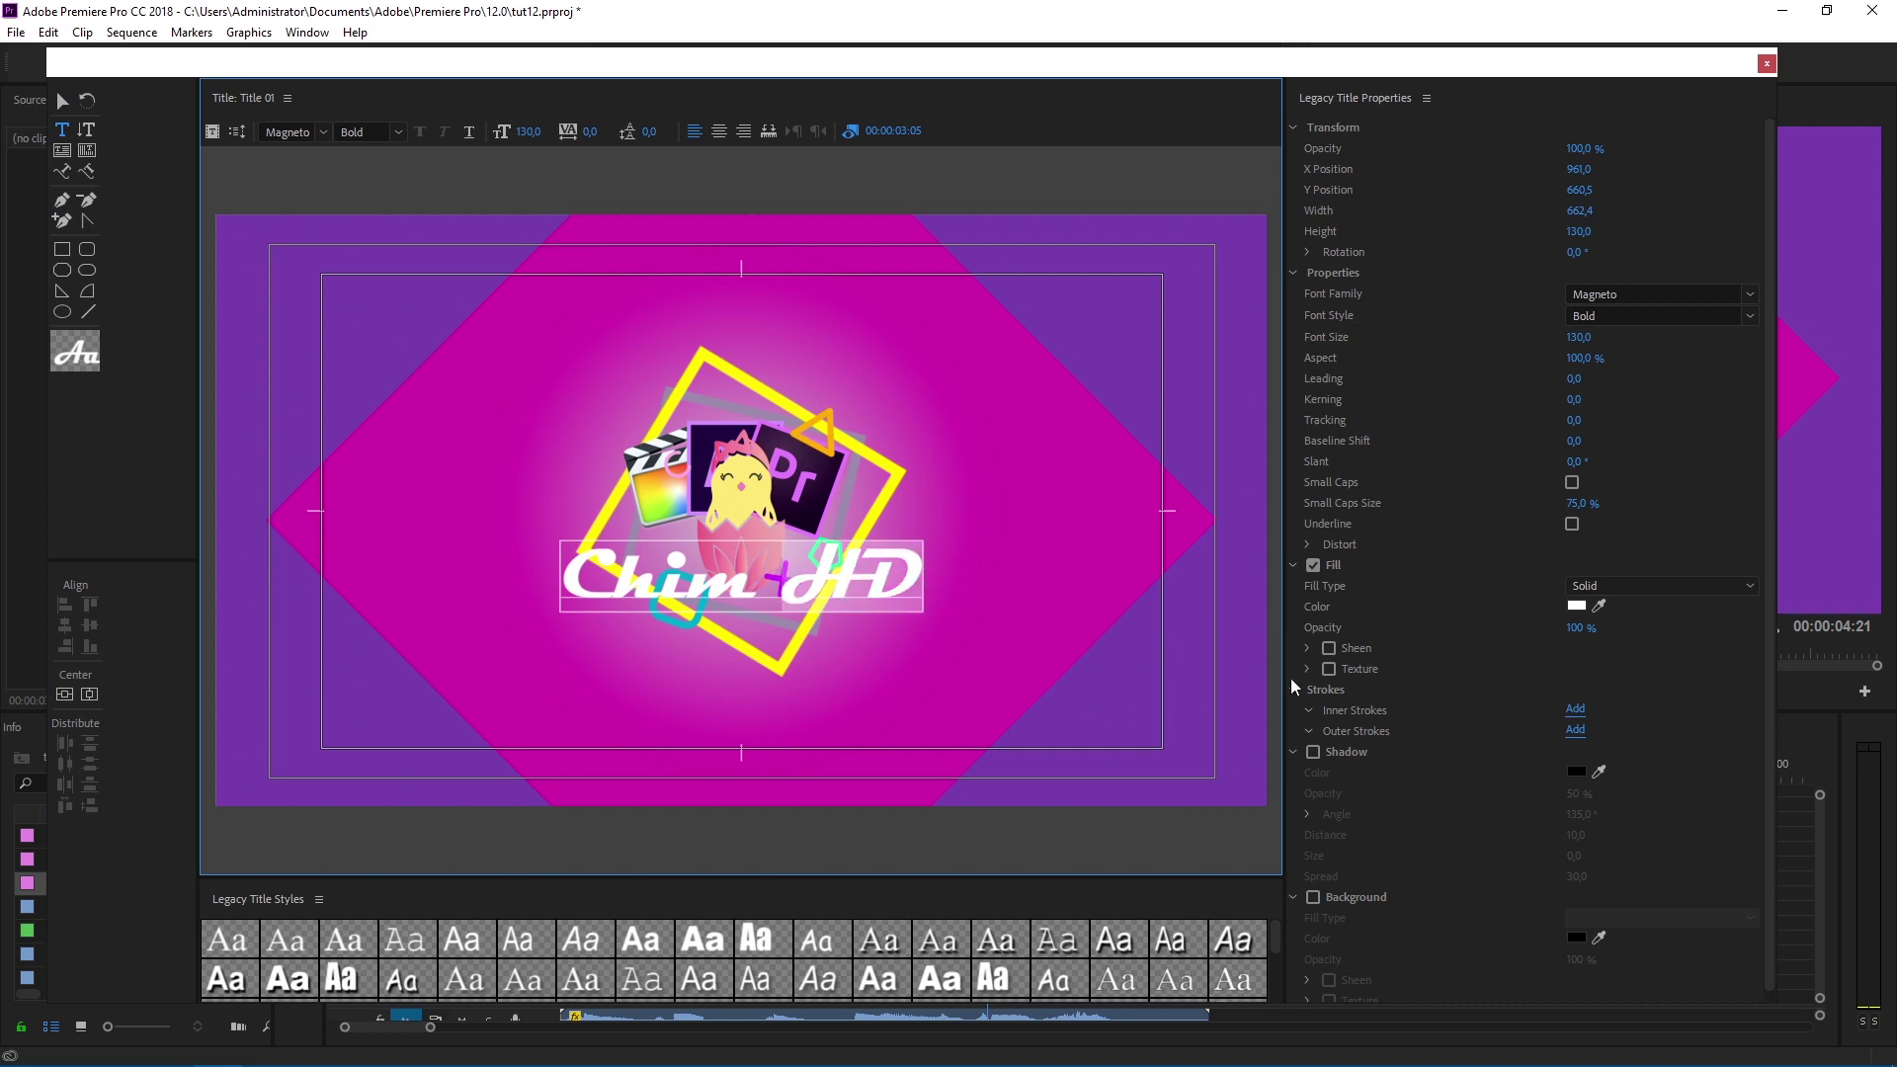
left_click(1576, 605)
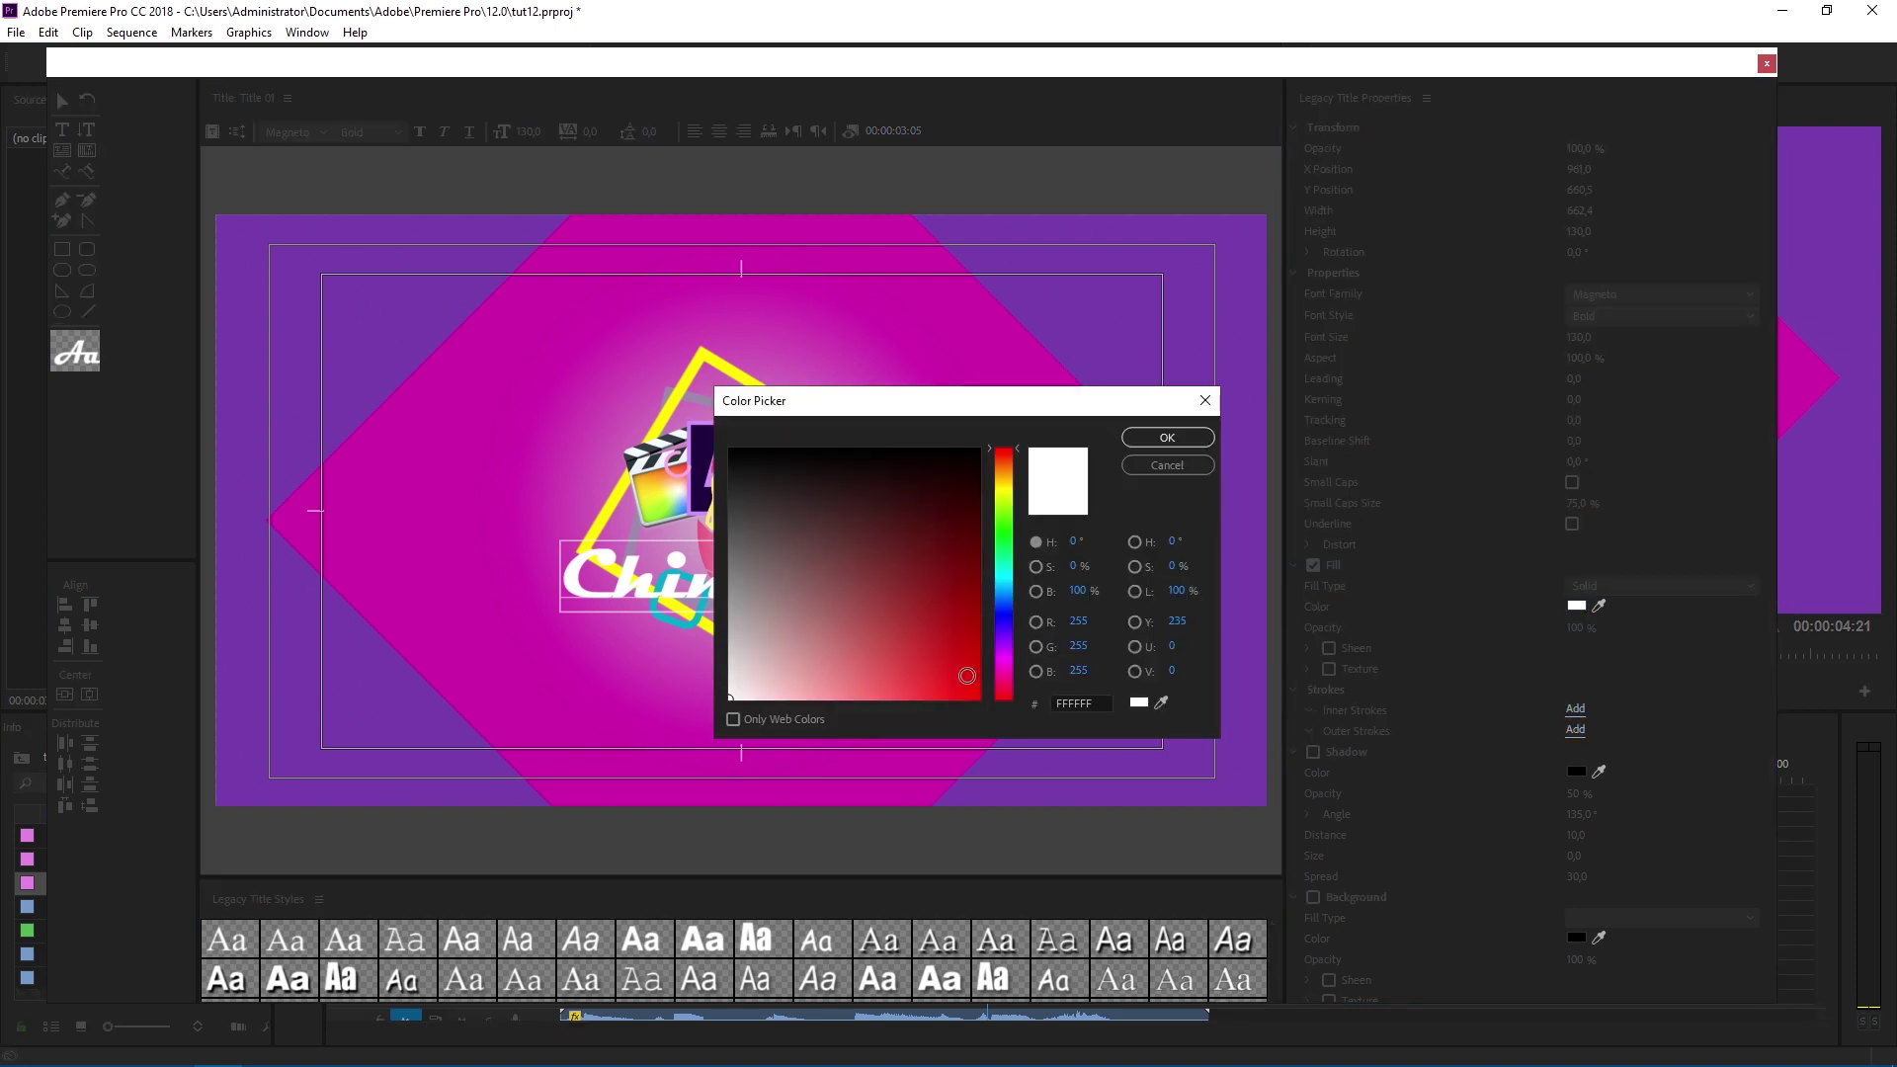
left_click_drag(966, 675, 978, 698)
left_click(1194, 442)
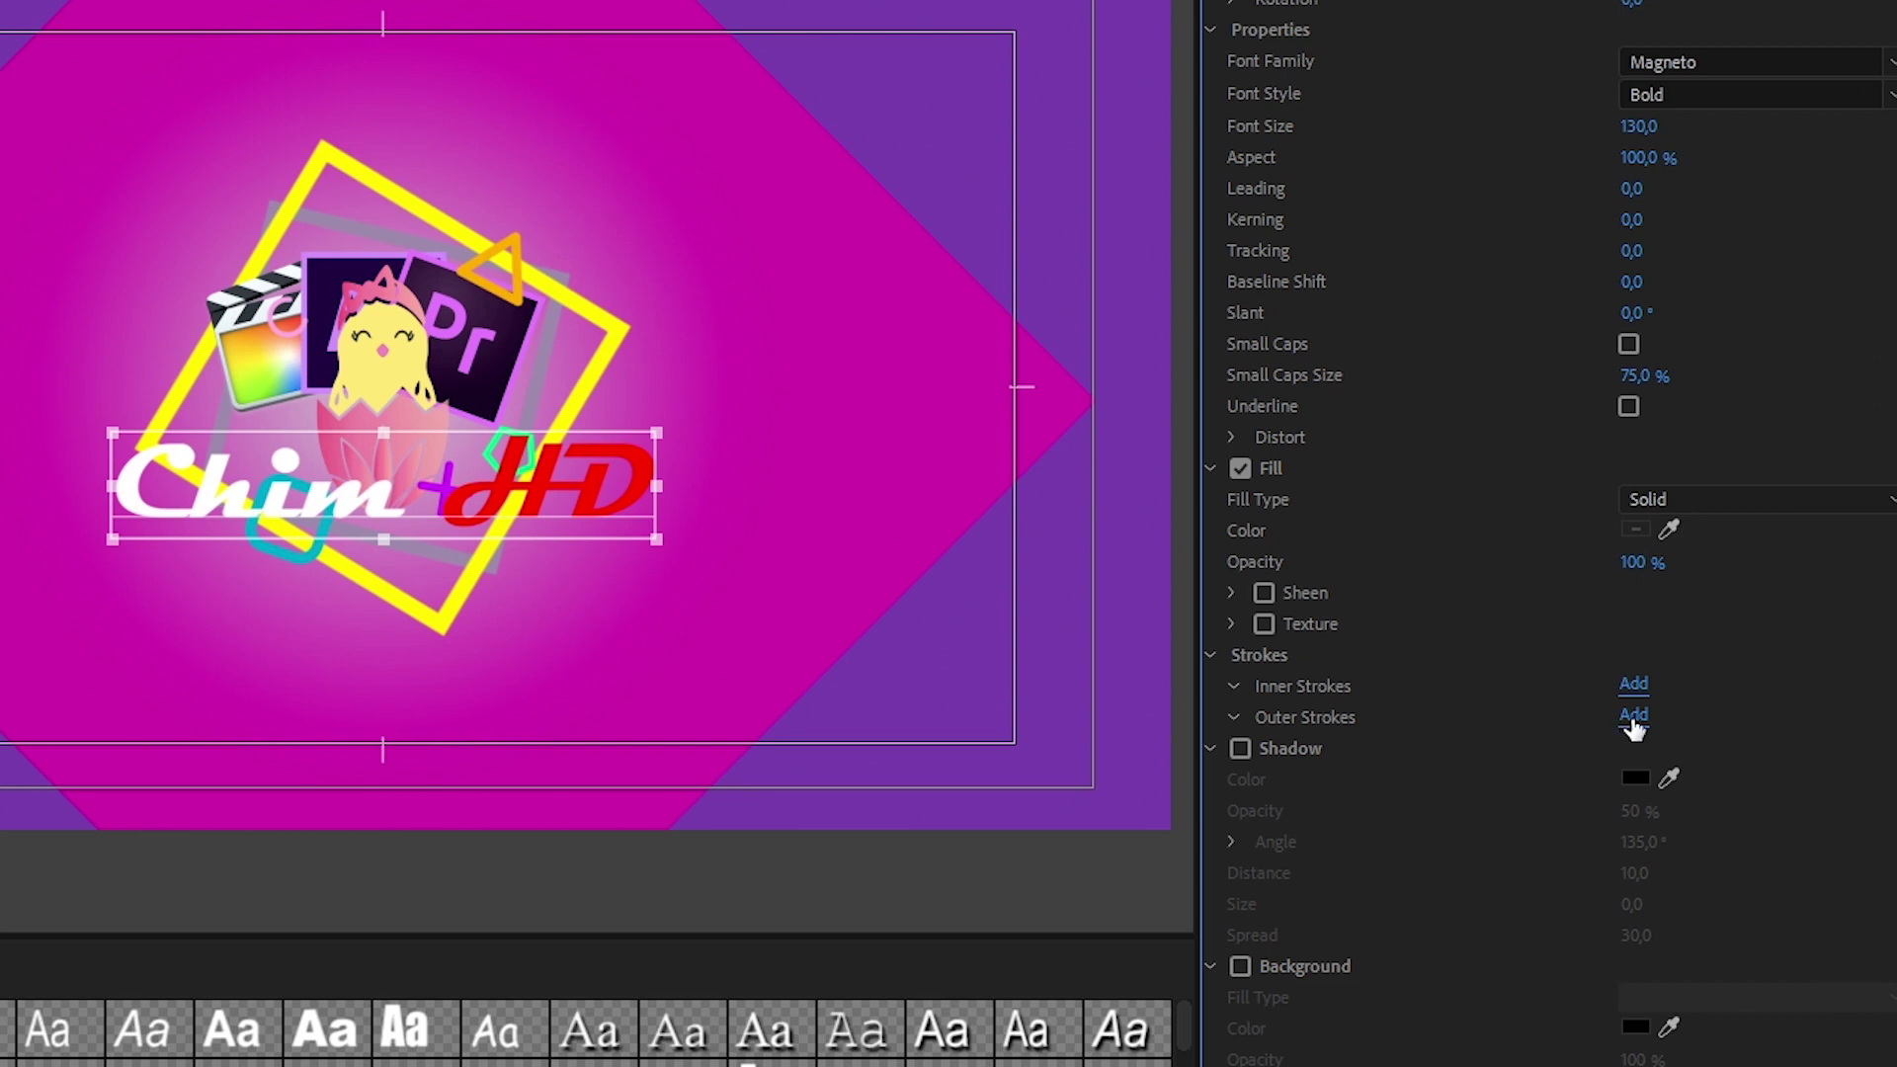
Step: Add an Edge outer stroke to the Chim HD text with a size of 20
left_click(1633, 715)
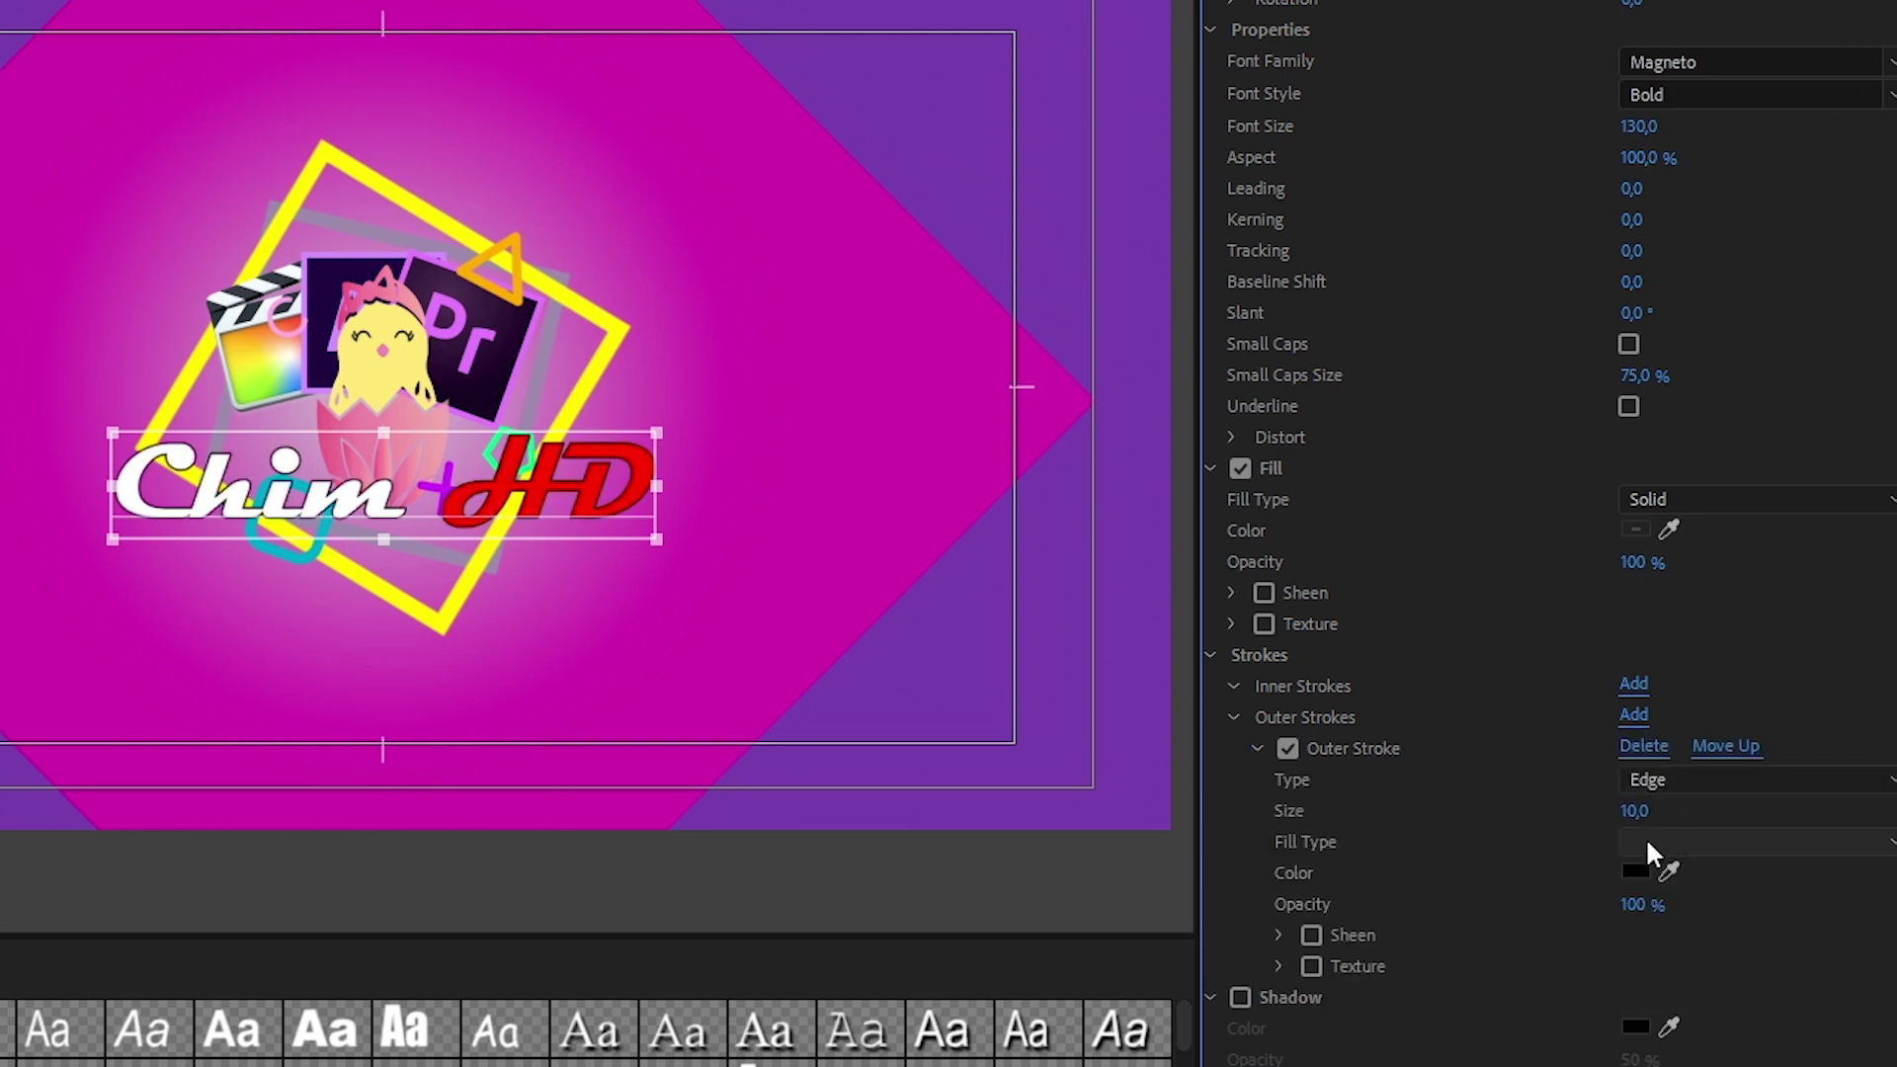
left_click(1639, 809)
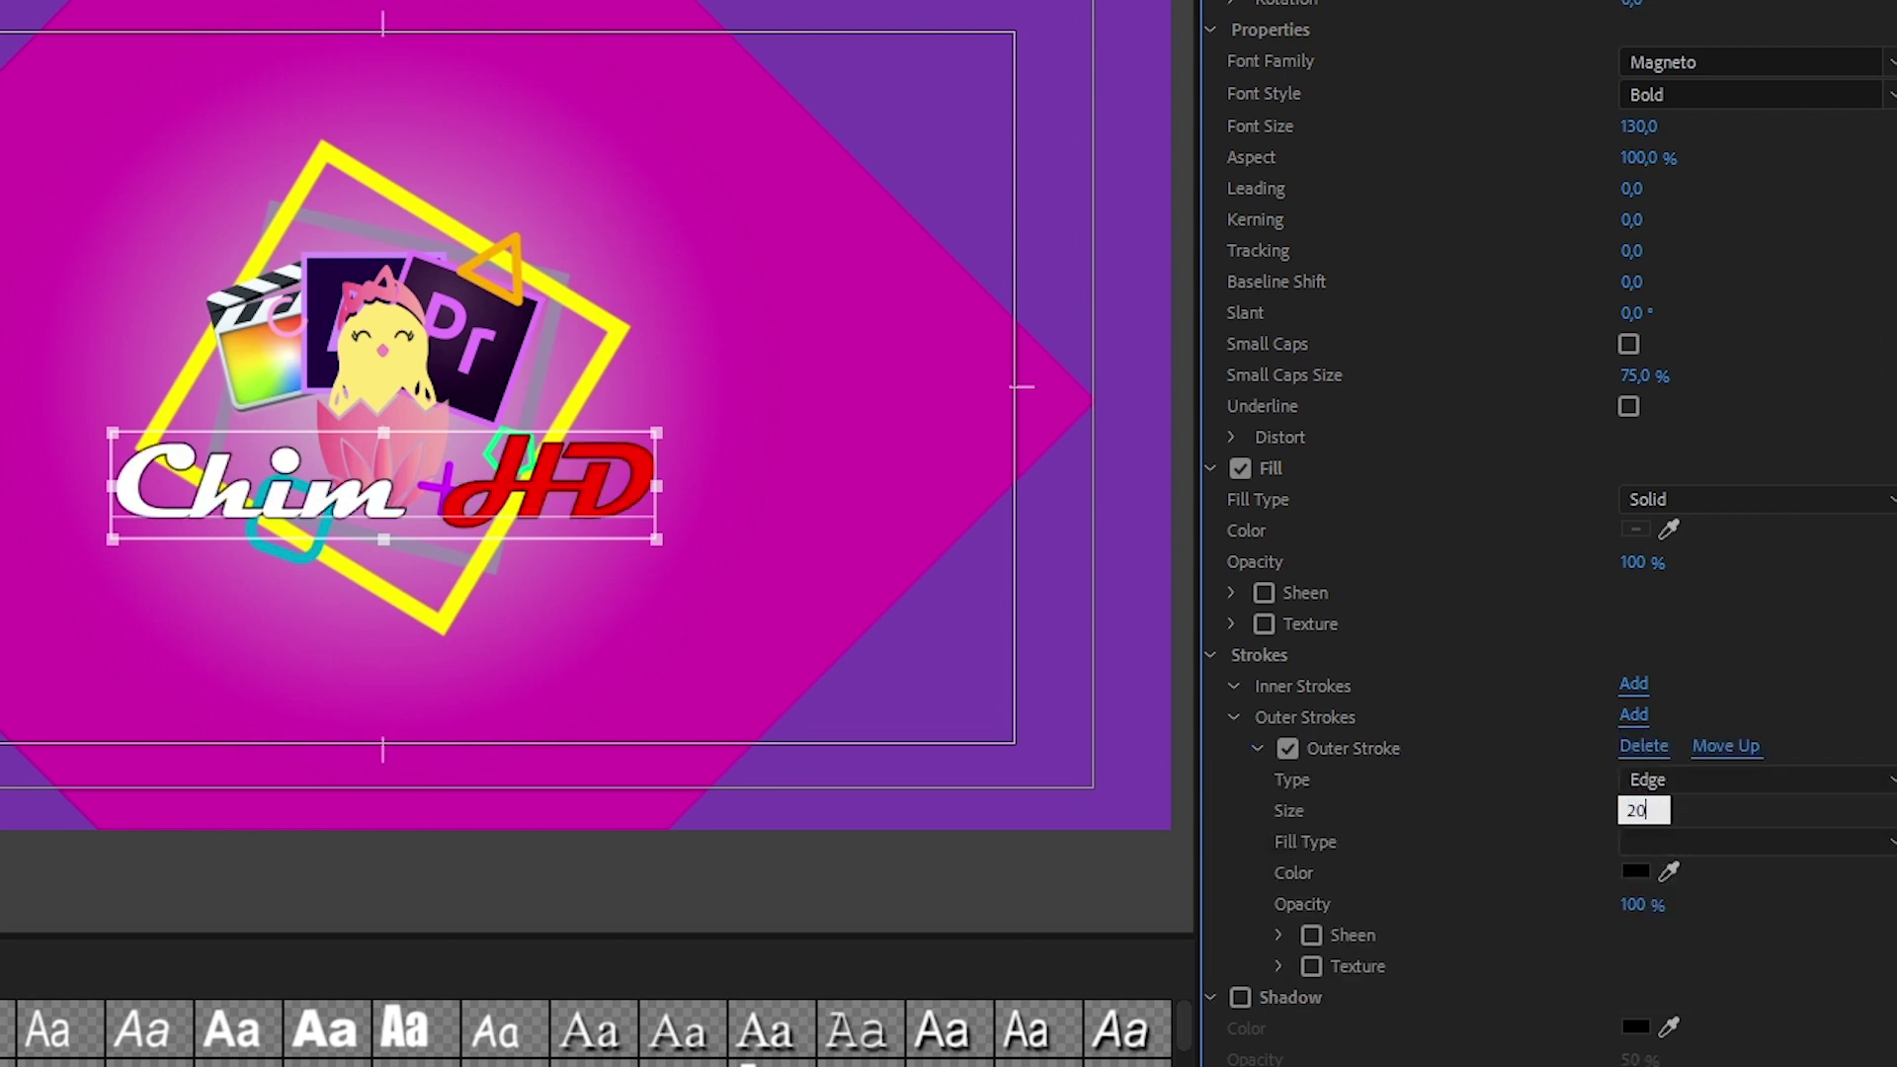
type("20")
key("Return")
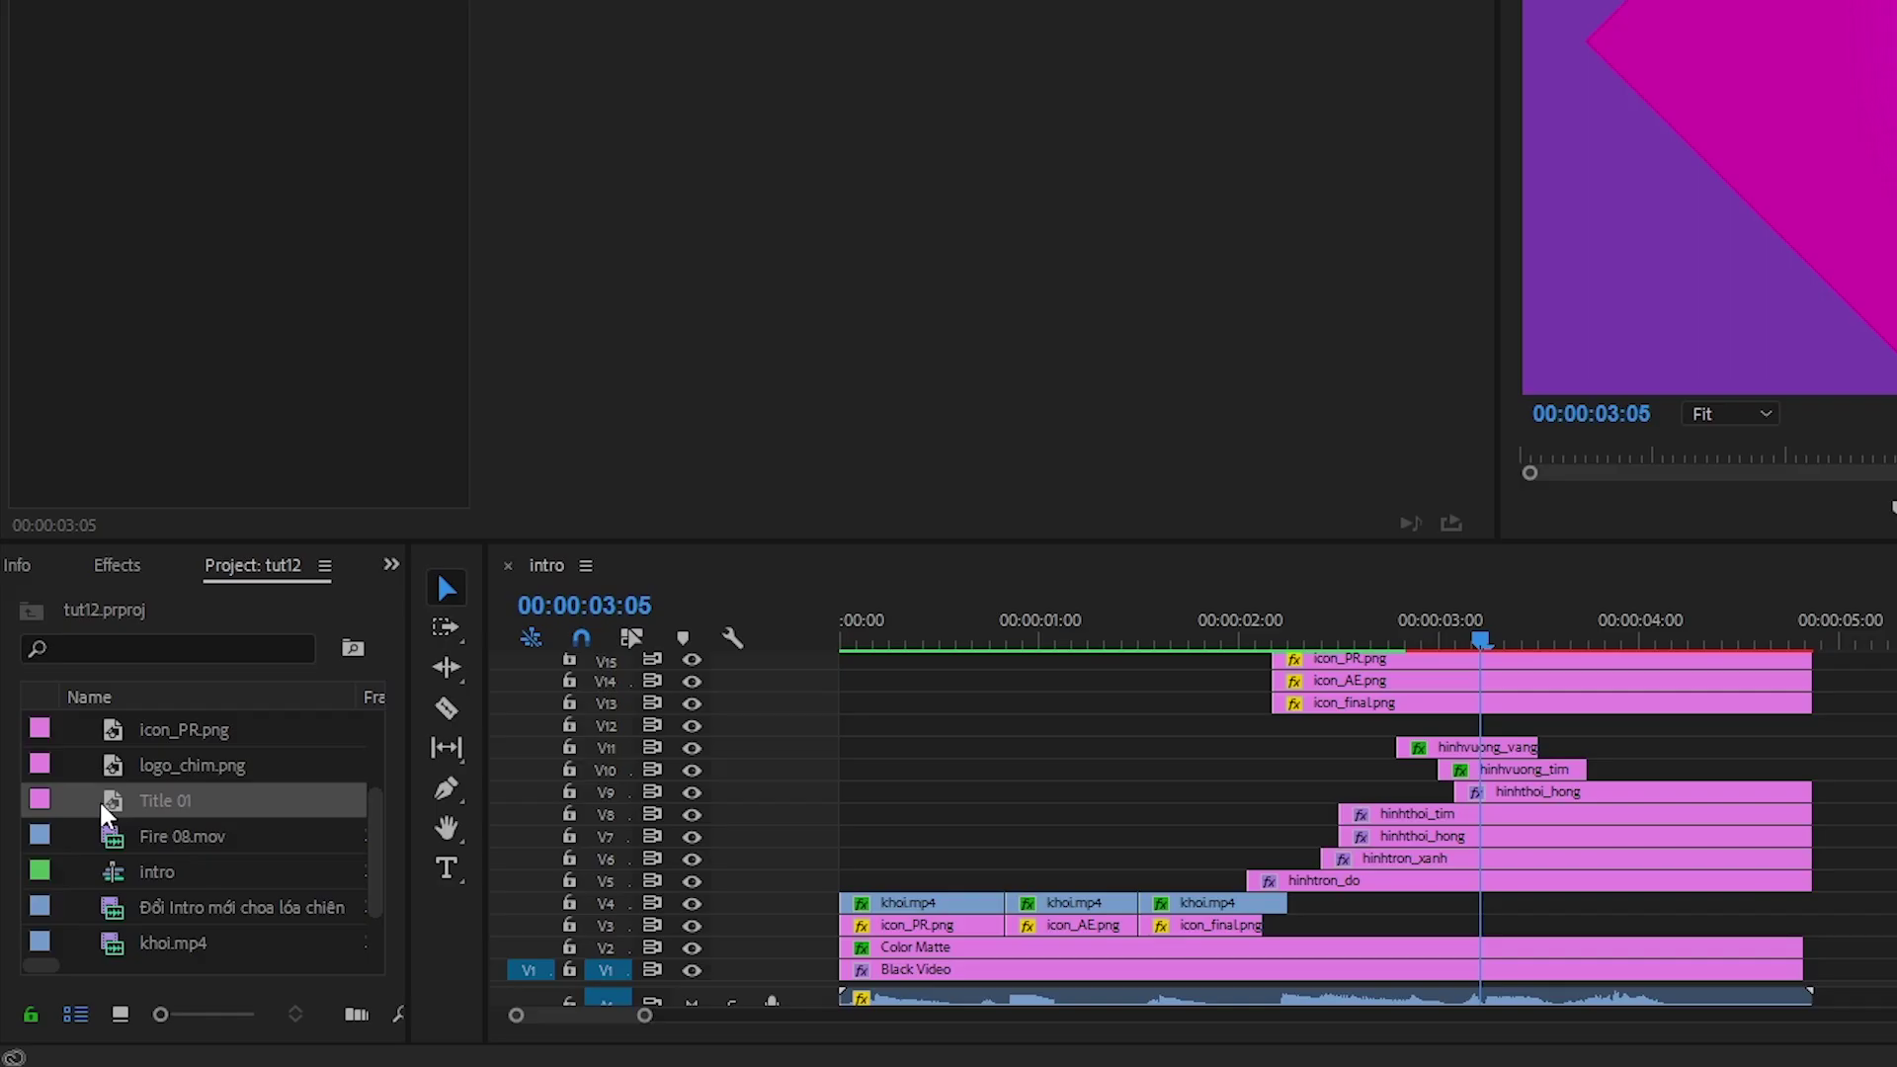
Step: Place Title 01 on track V12 starting at 00:00:03:05 and trim its end to match the icon clips above
left_click_drag(99, 800, 1084, 781)
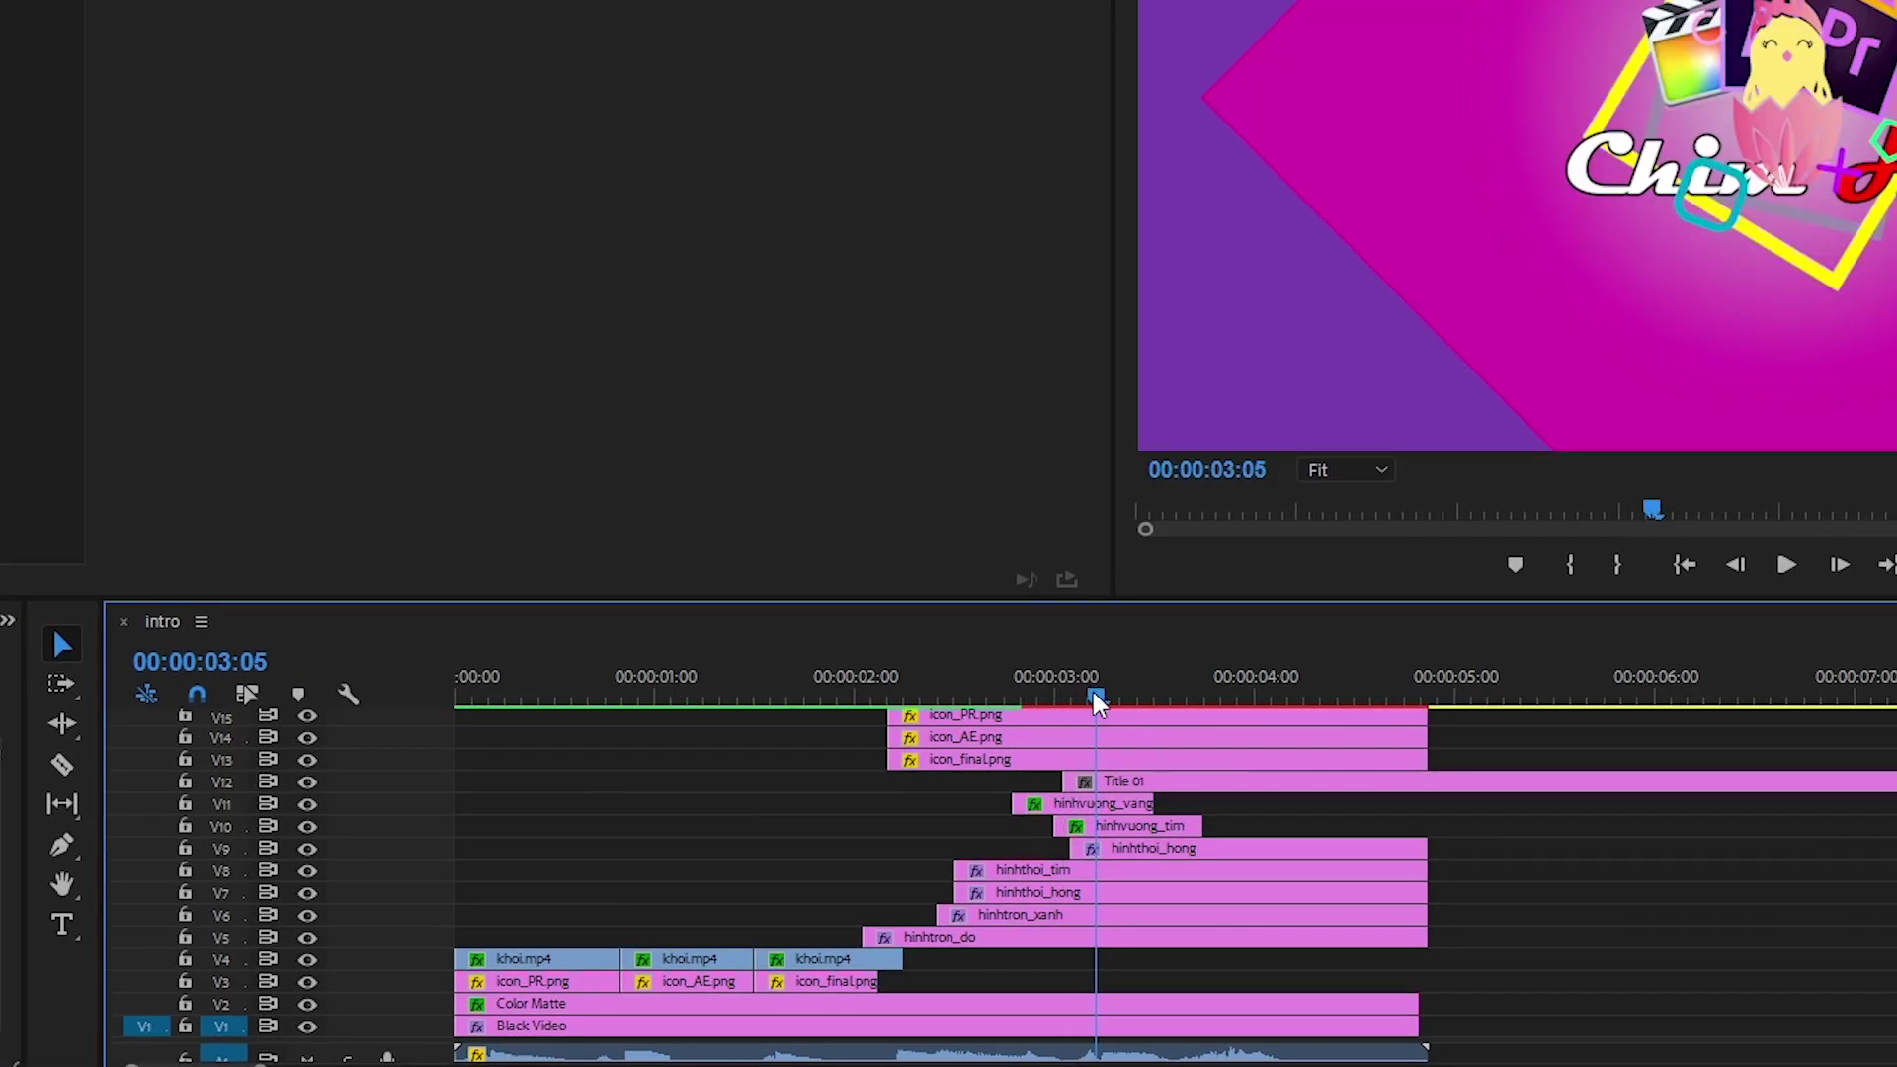
mouse_move(1096, 699)
left_mouse_down()
mouse_move(1064, 702)
mouse_move(1091, 702)
left_mouse_up()
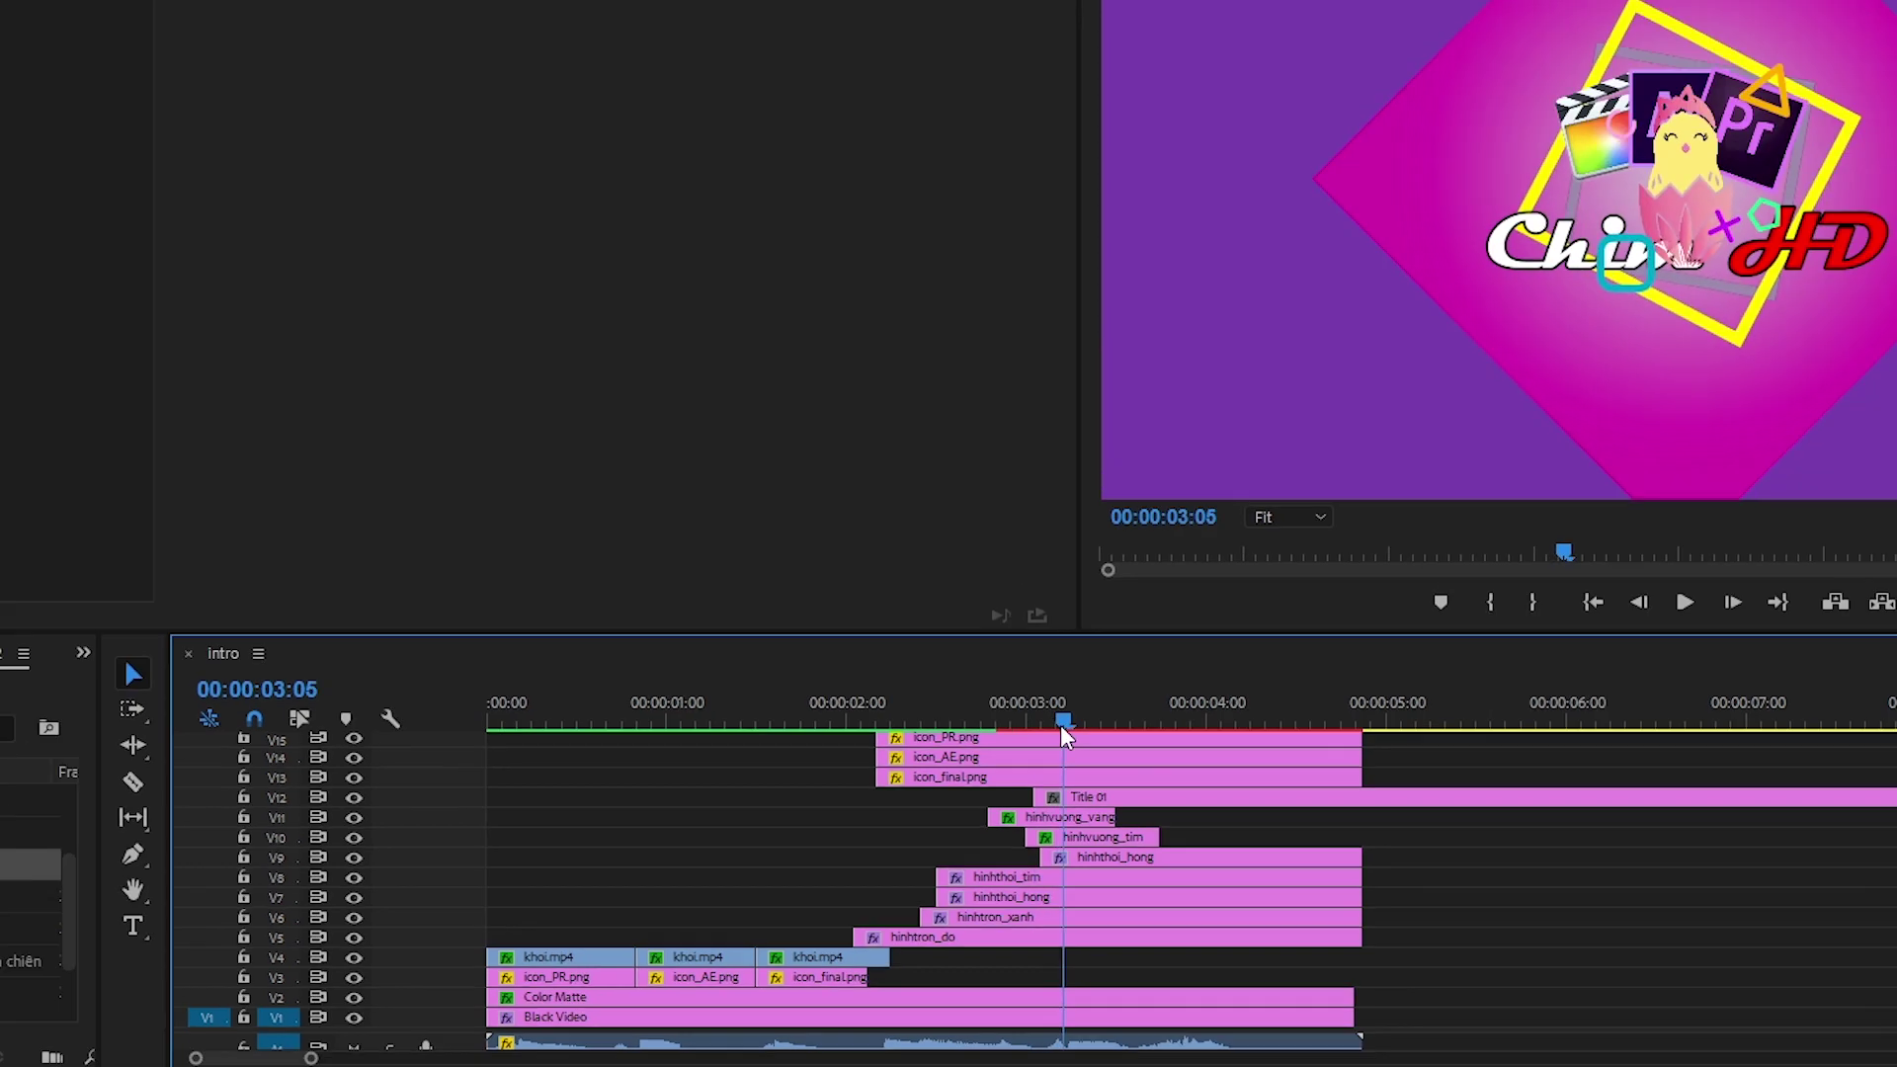
left_click(1534, 804)
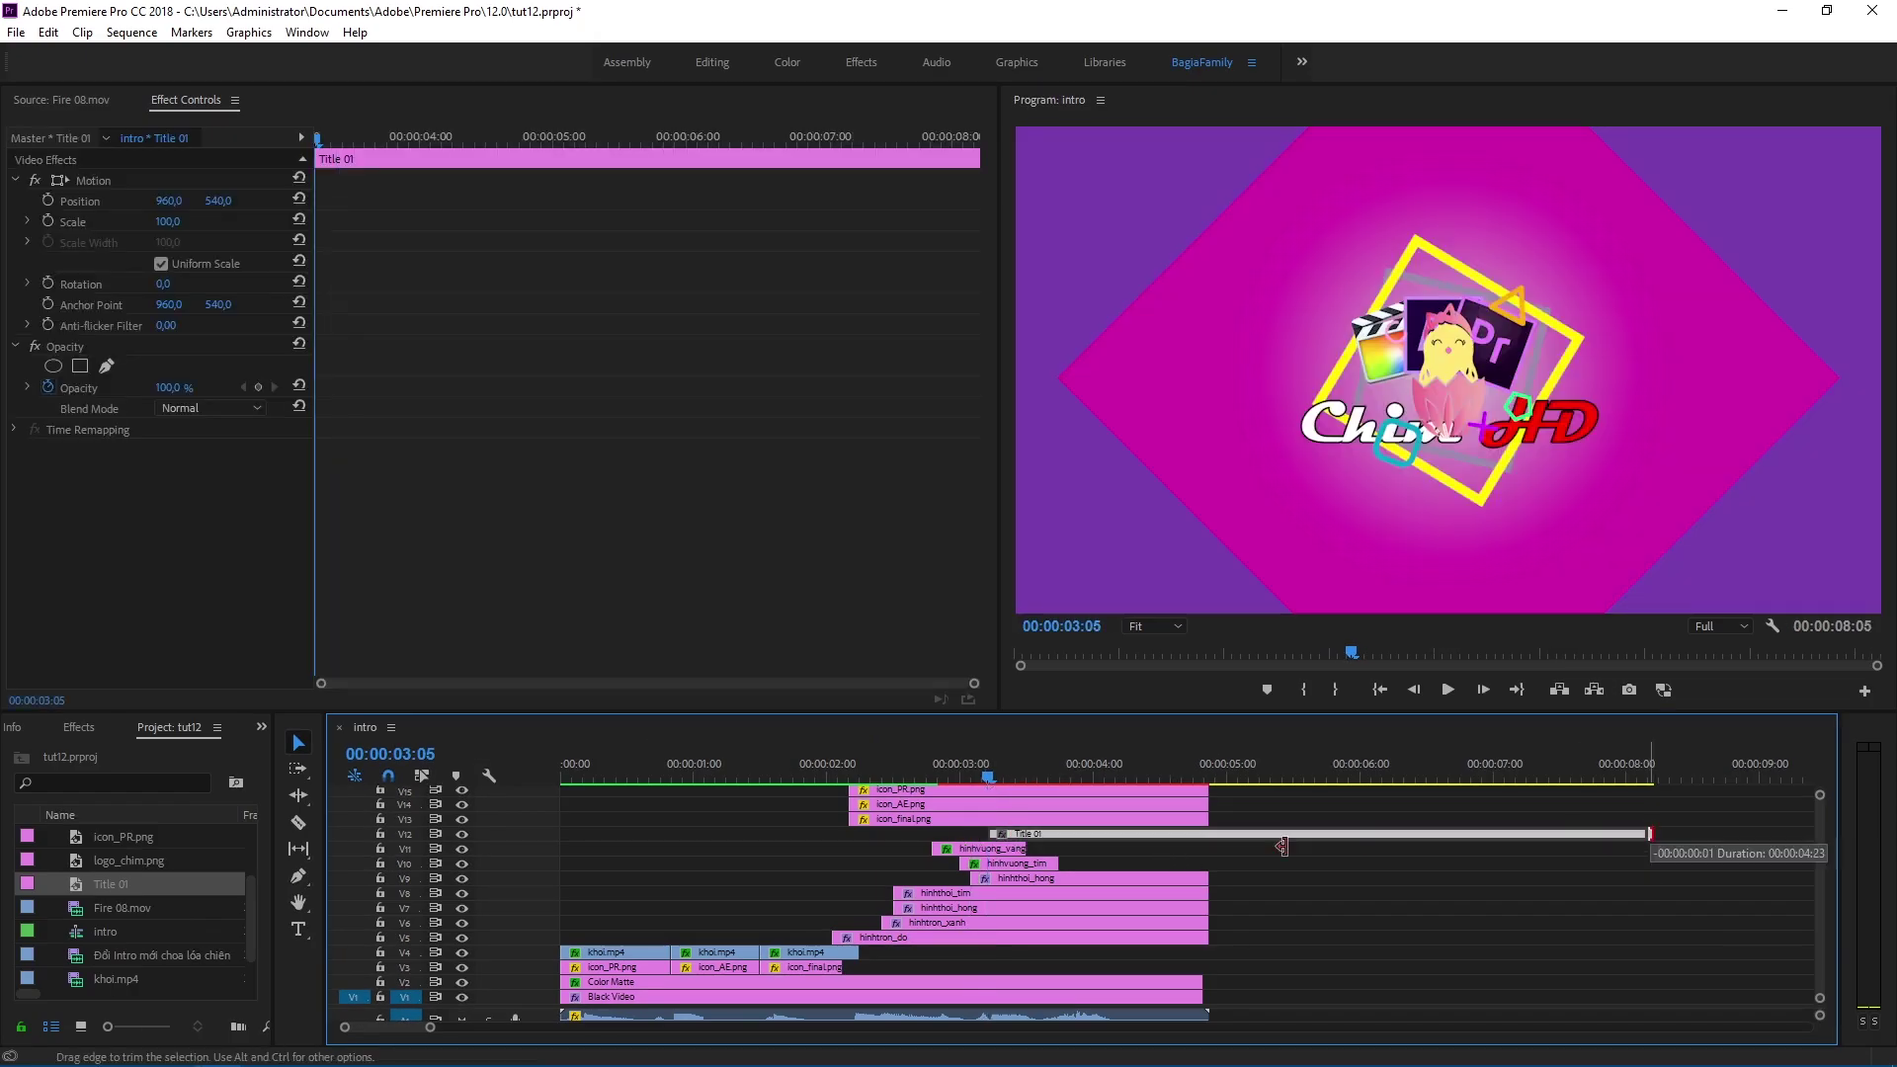
left_click_drag(1648, 835, 1207, 835)
Step: Find the Slide Zoom In preset with the search word "zoom", apply it to the Title 01 clip, and preview the animation
left_click(78, 727)
left_click(110, 753)
type("zoom")
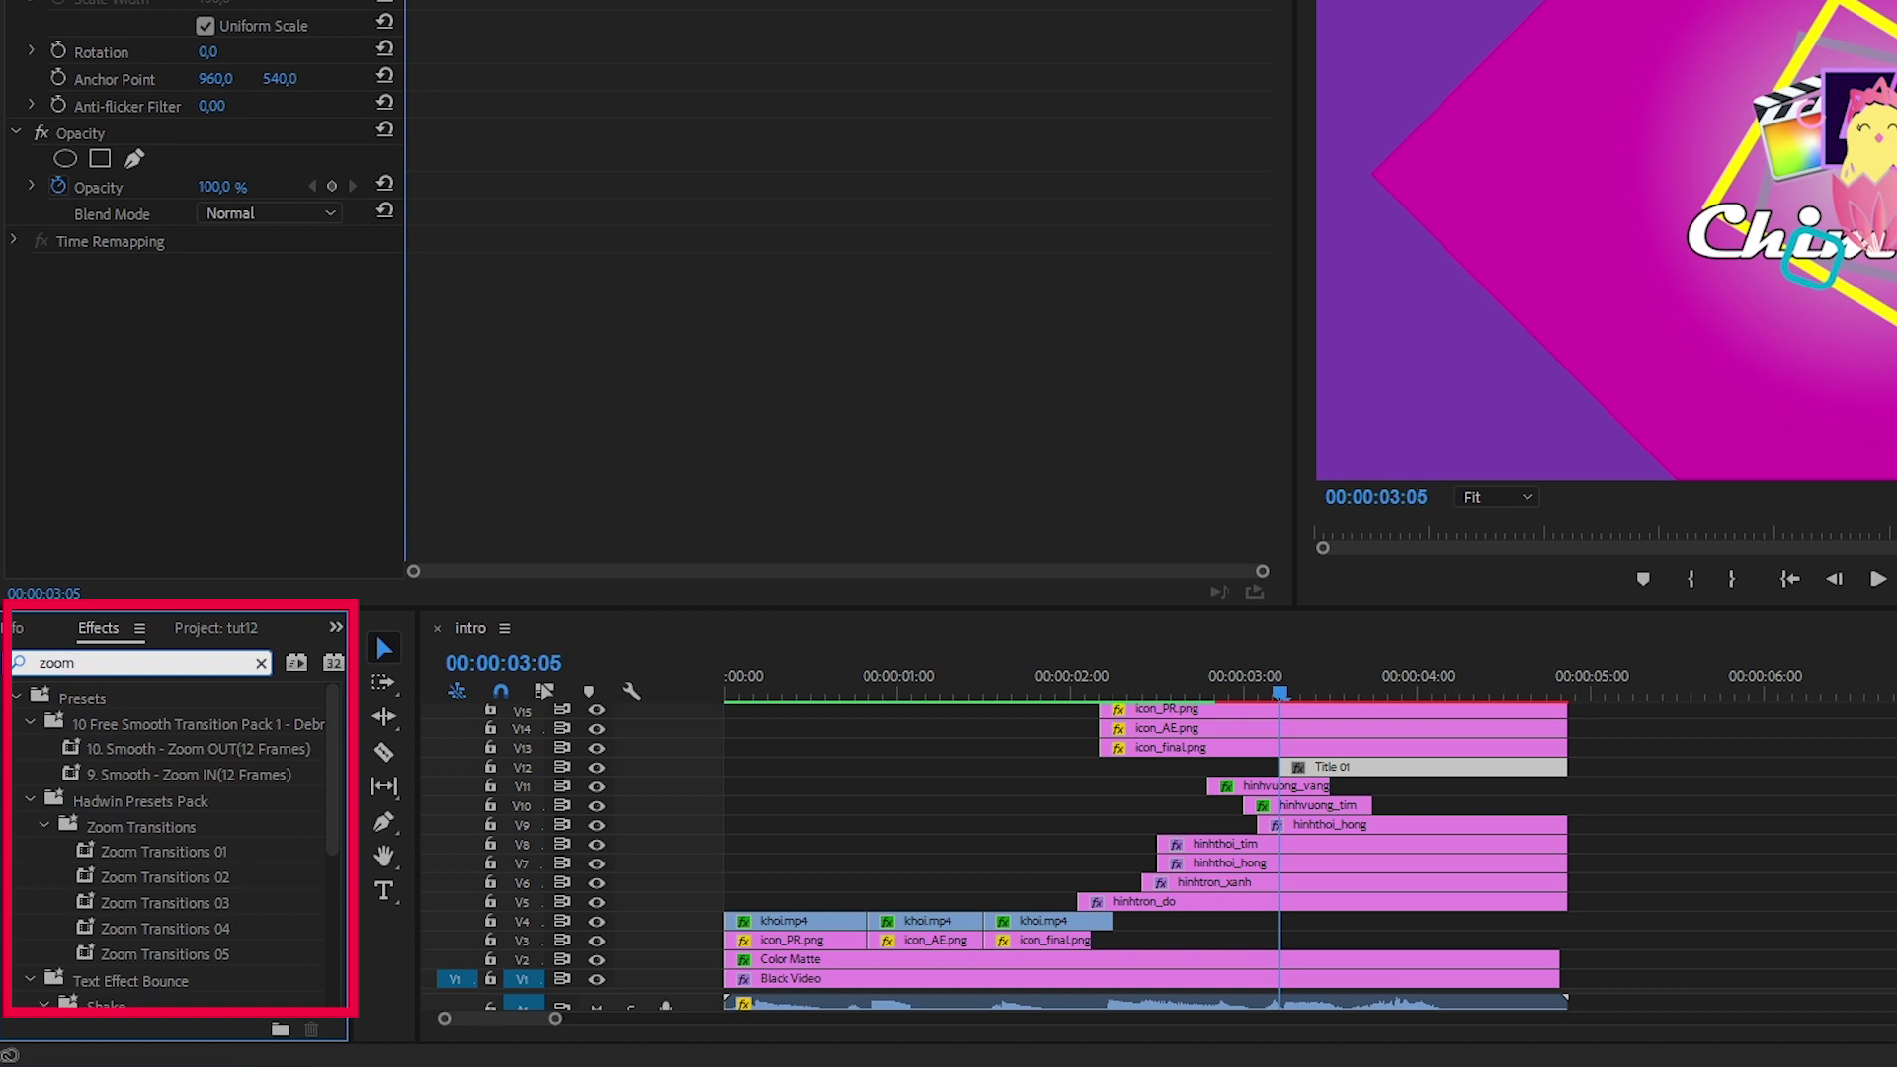
left_click_drag(332, 760, 317, 880)
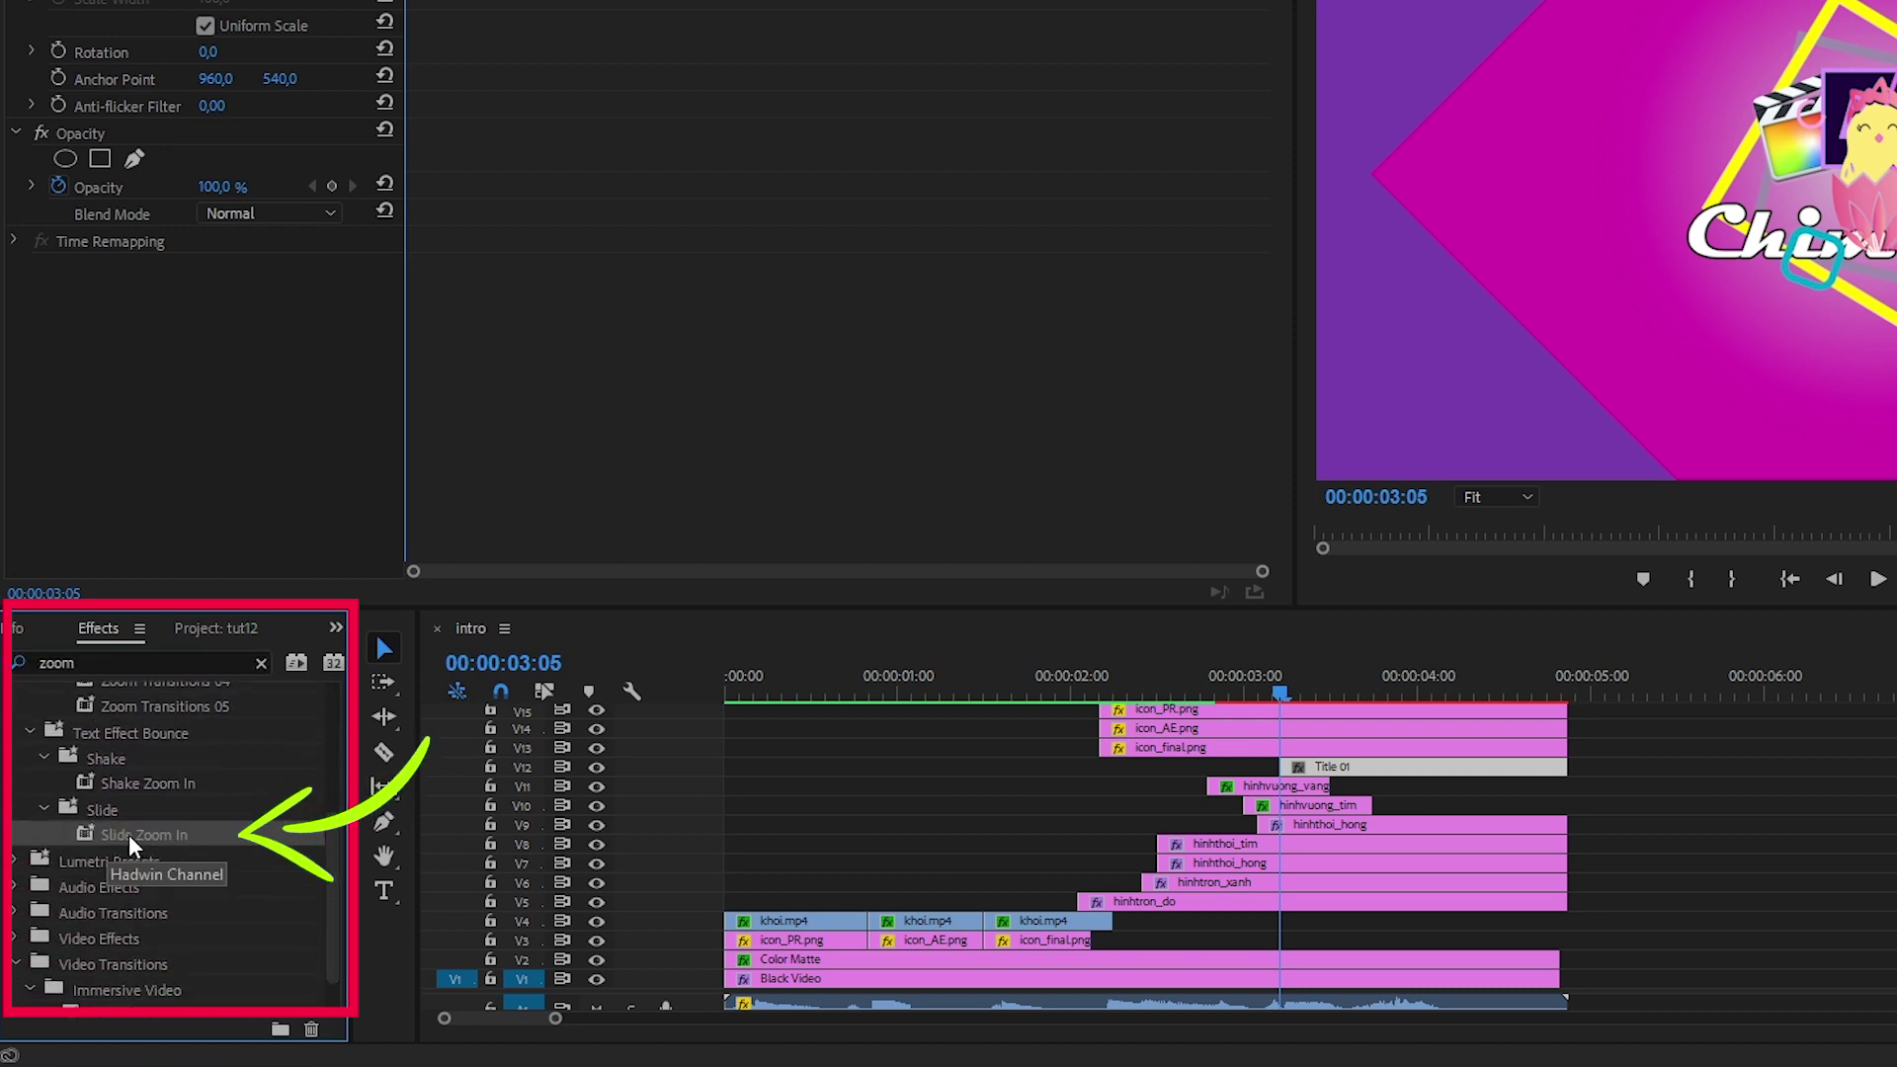
left_click_drag(129, 834, 1330, 772)
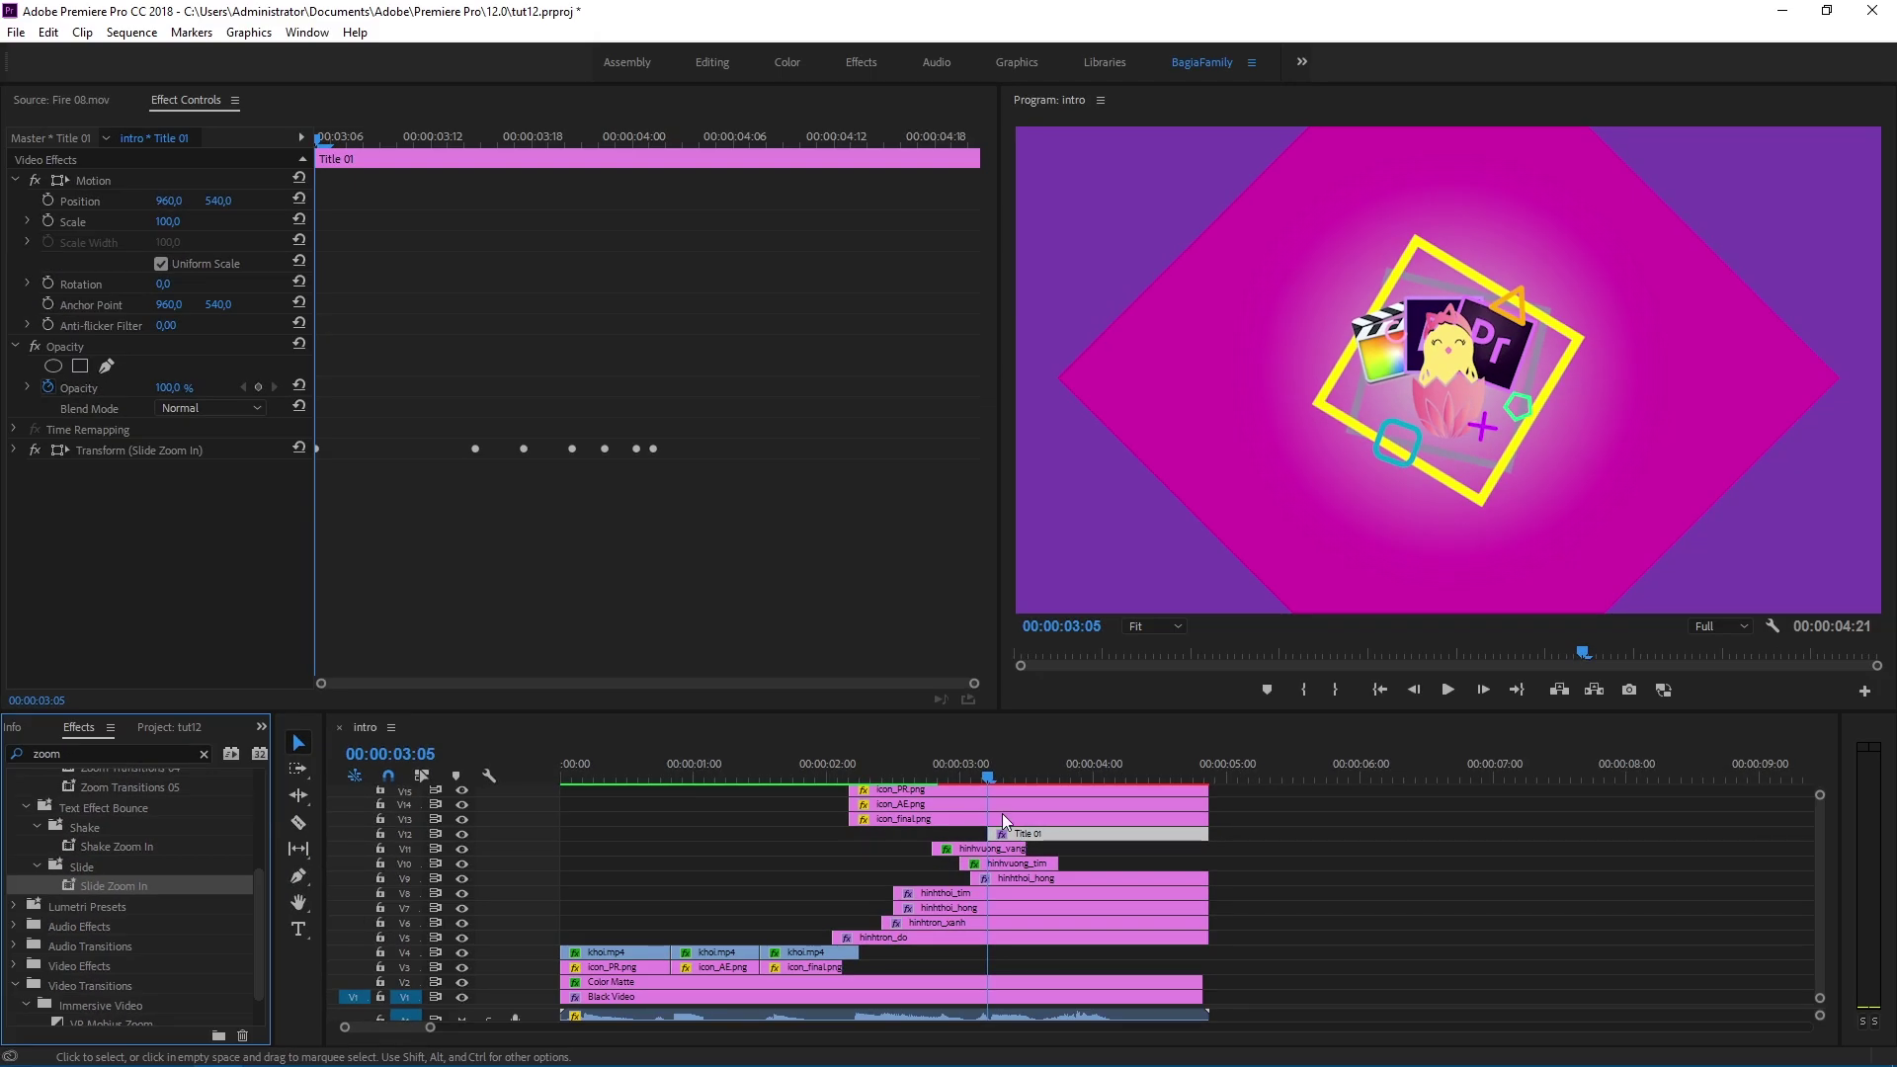
left_click_drag(988, 770, 1059, 778)
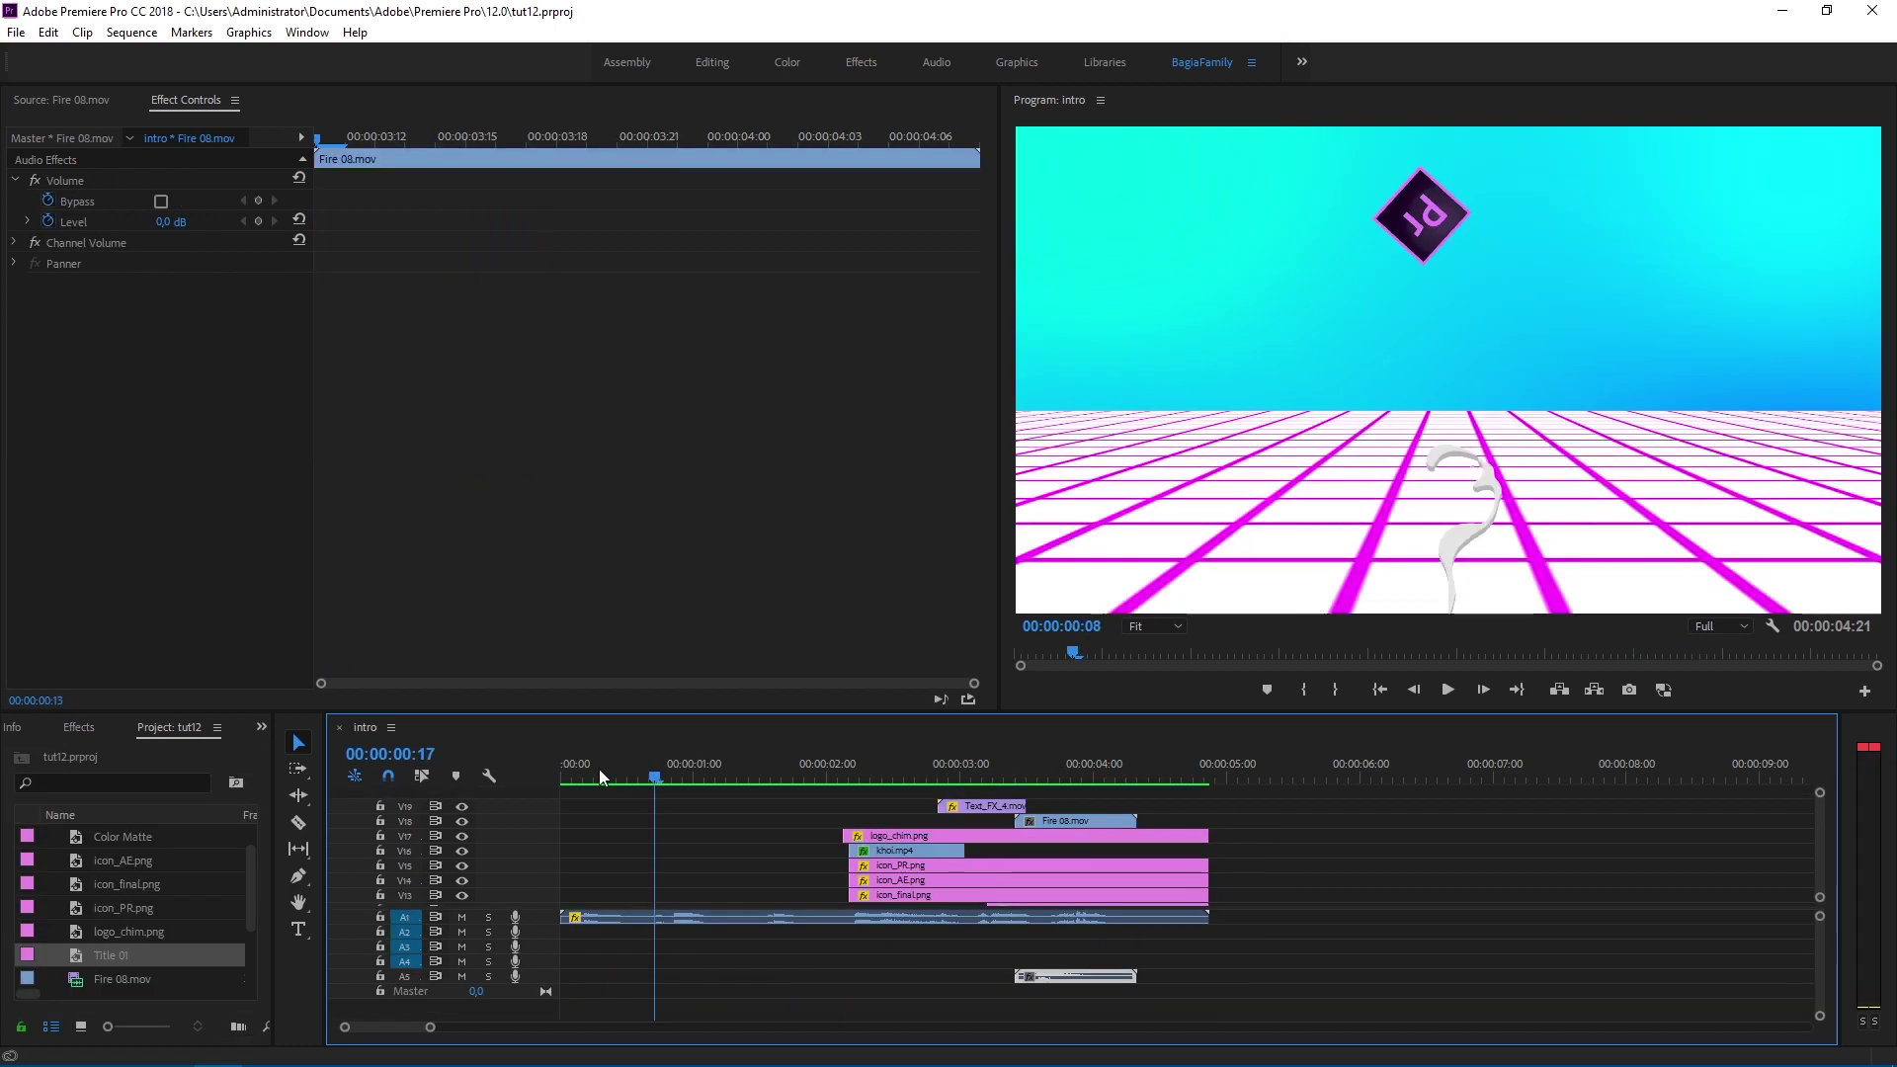
Step: Play the intro sequence from the beginning and toggle the Program monitor to its maximized view and back
left_click_drag(599, 776, 468, 780)
left_click(1448, 691)
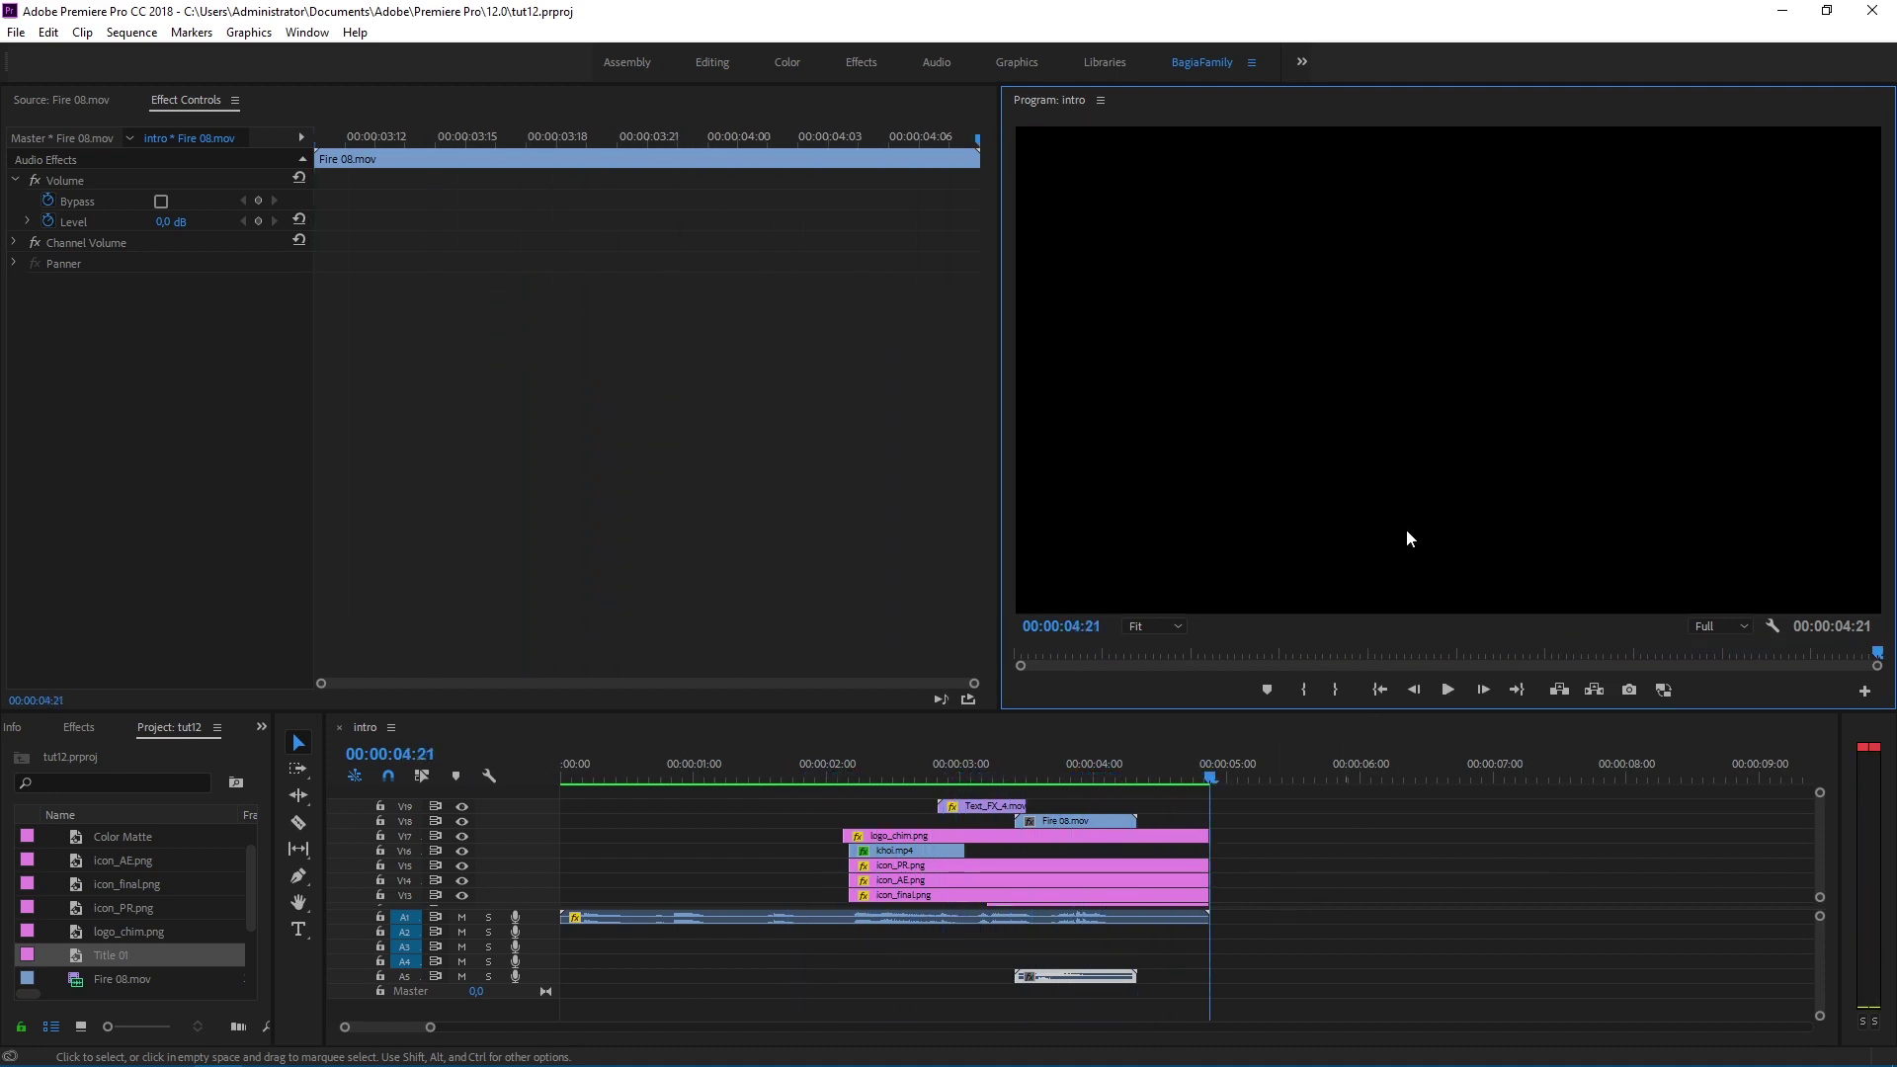
key("grave")
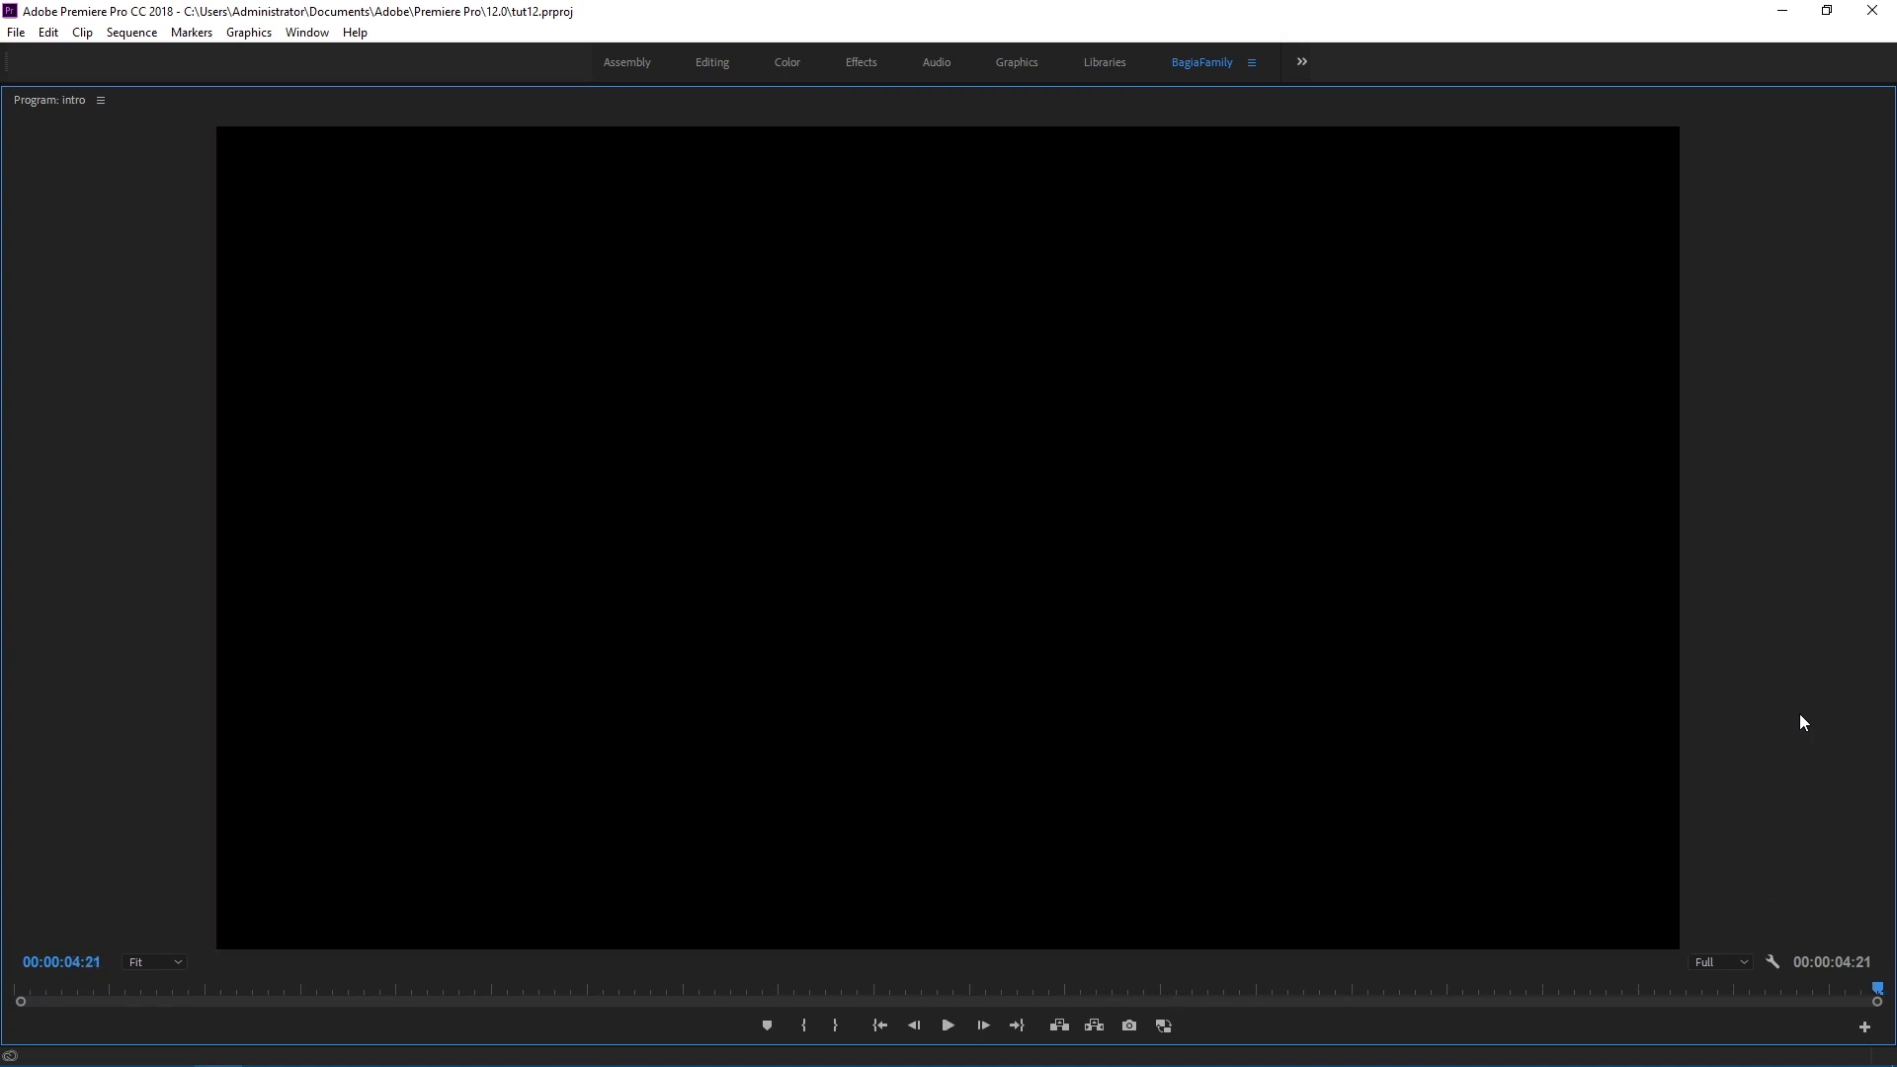
key("grave")
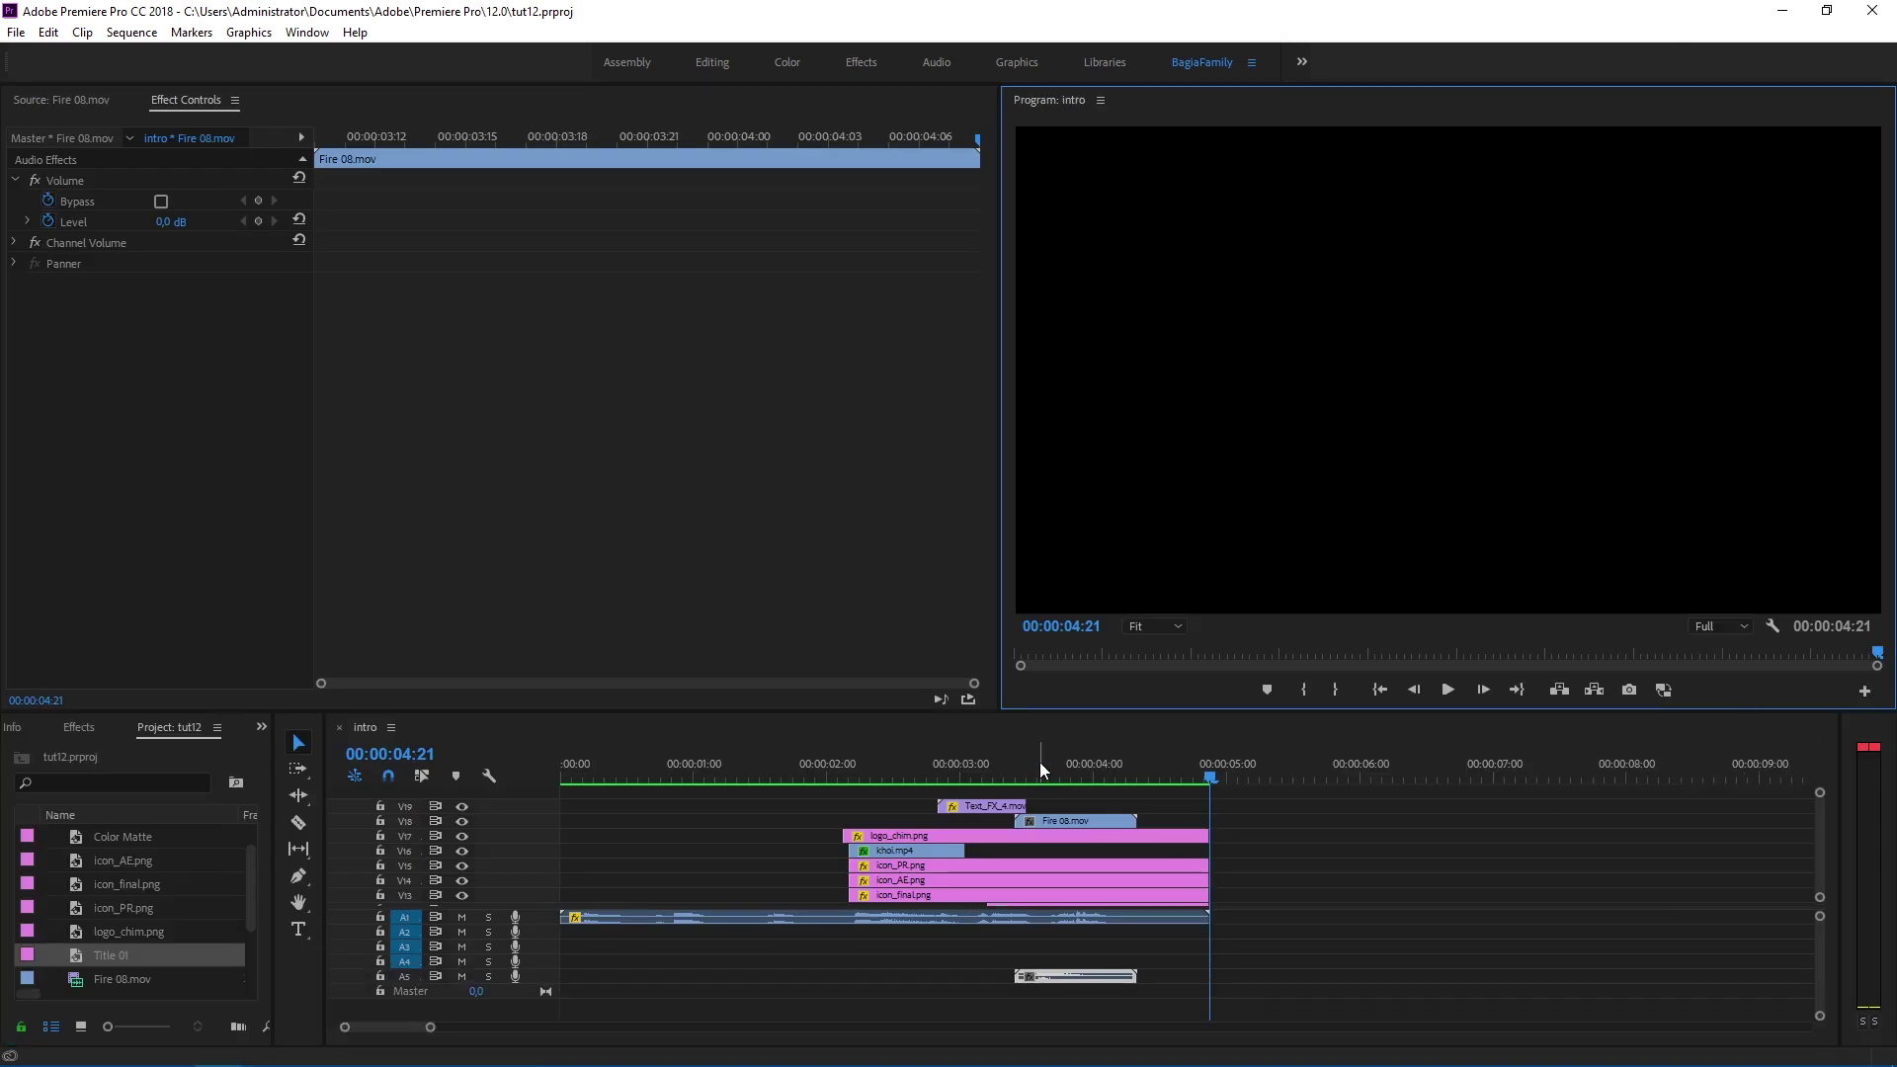
Step: Review the stacked clips around 00:00:03:09 and move the Fire 08.mov audio clip up to track A2
left_click(1009, 773)
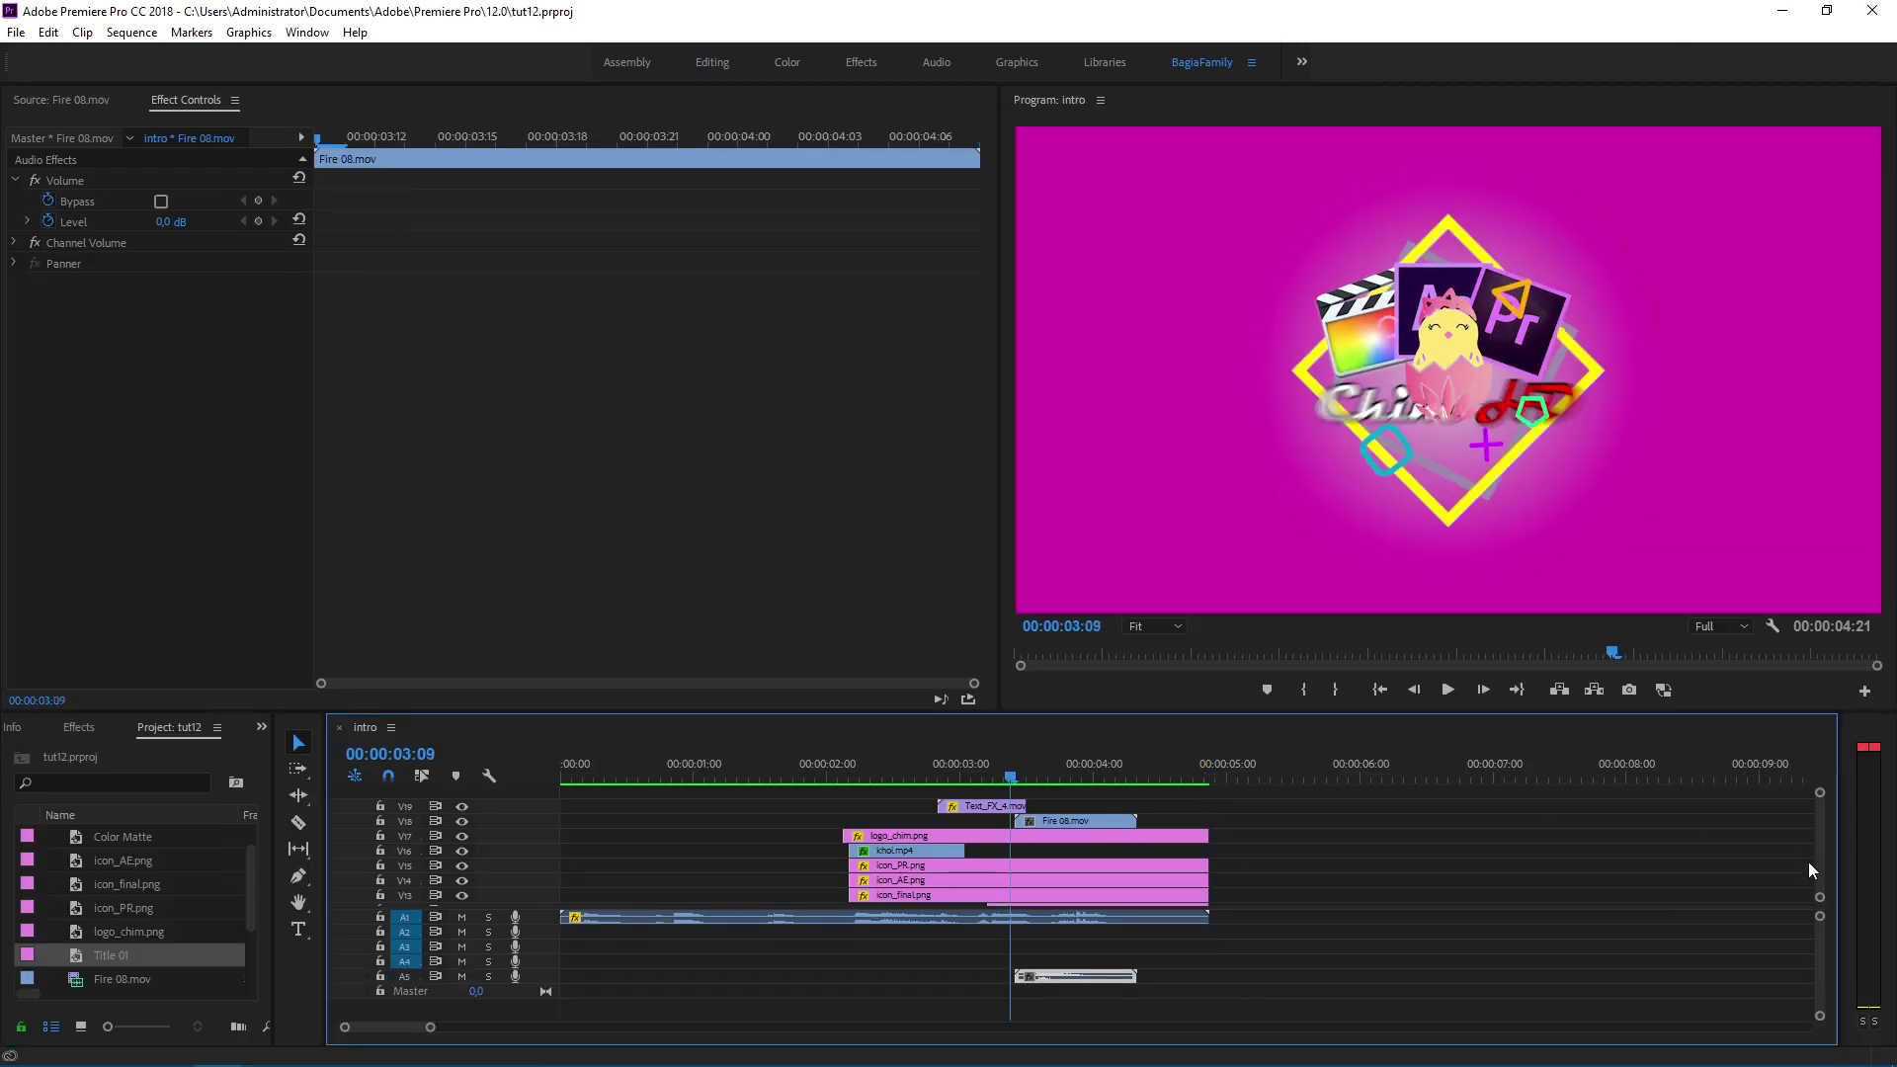
scroll(1808, 862, "down", 3)
scroll(1811, 864, "up", 5)
scroll(1372, 849, "right", 2)
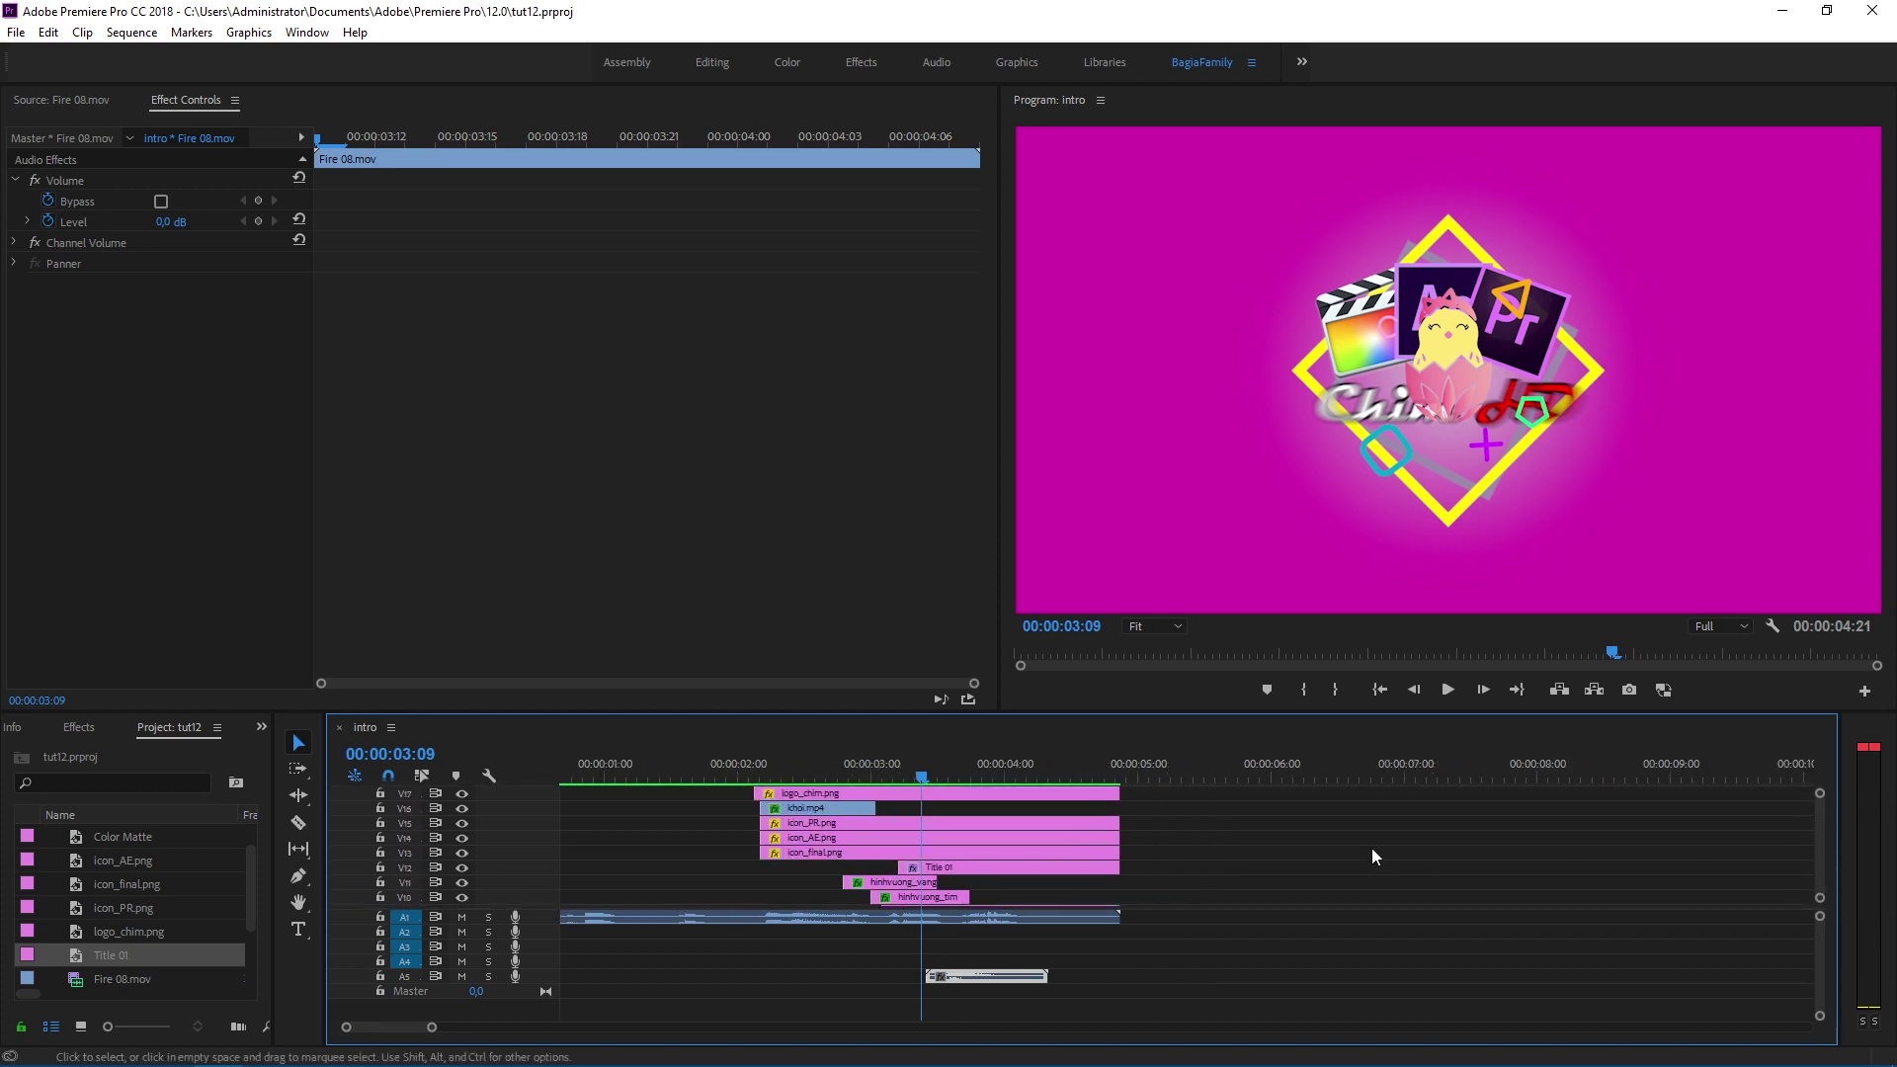
scroll(1371, 846, "left", 2)
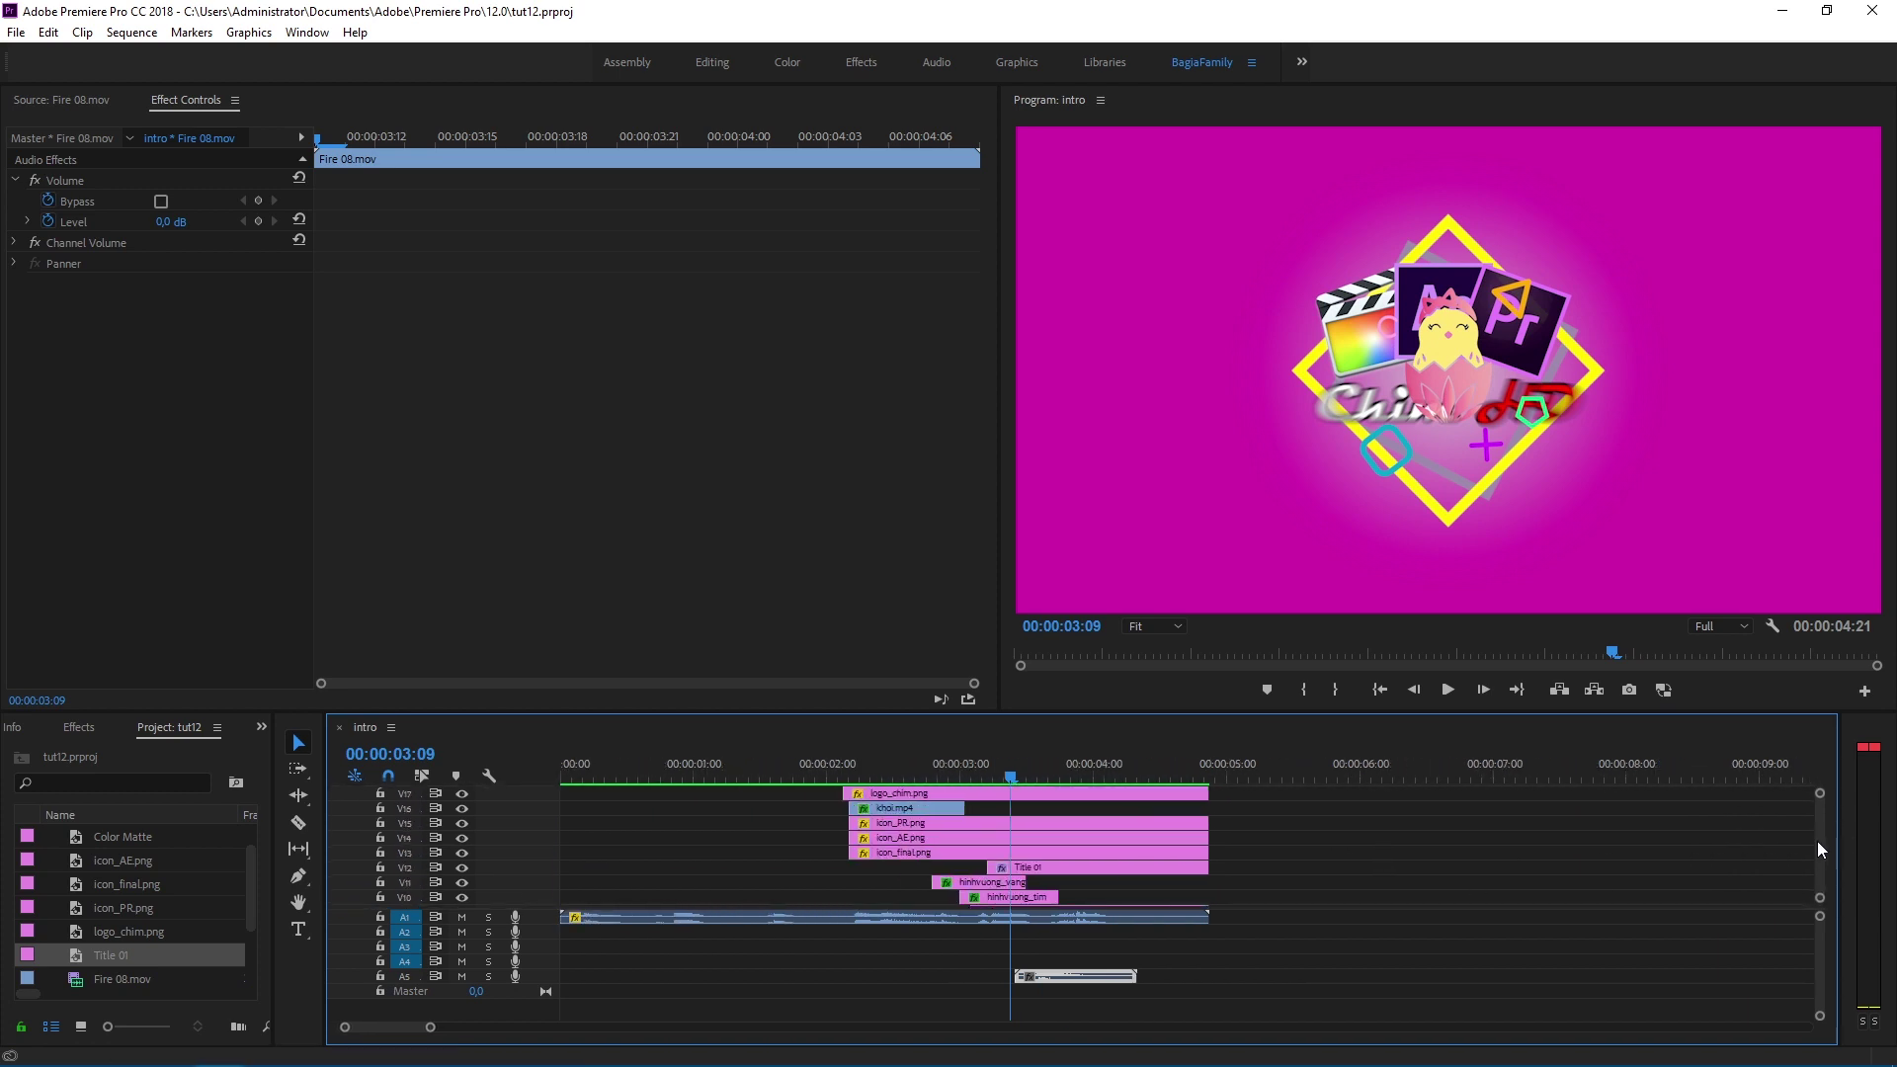
scroll(1821, 846, "up", 3)
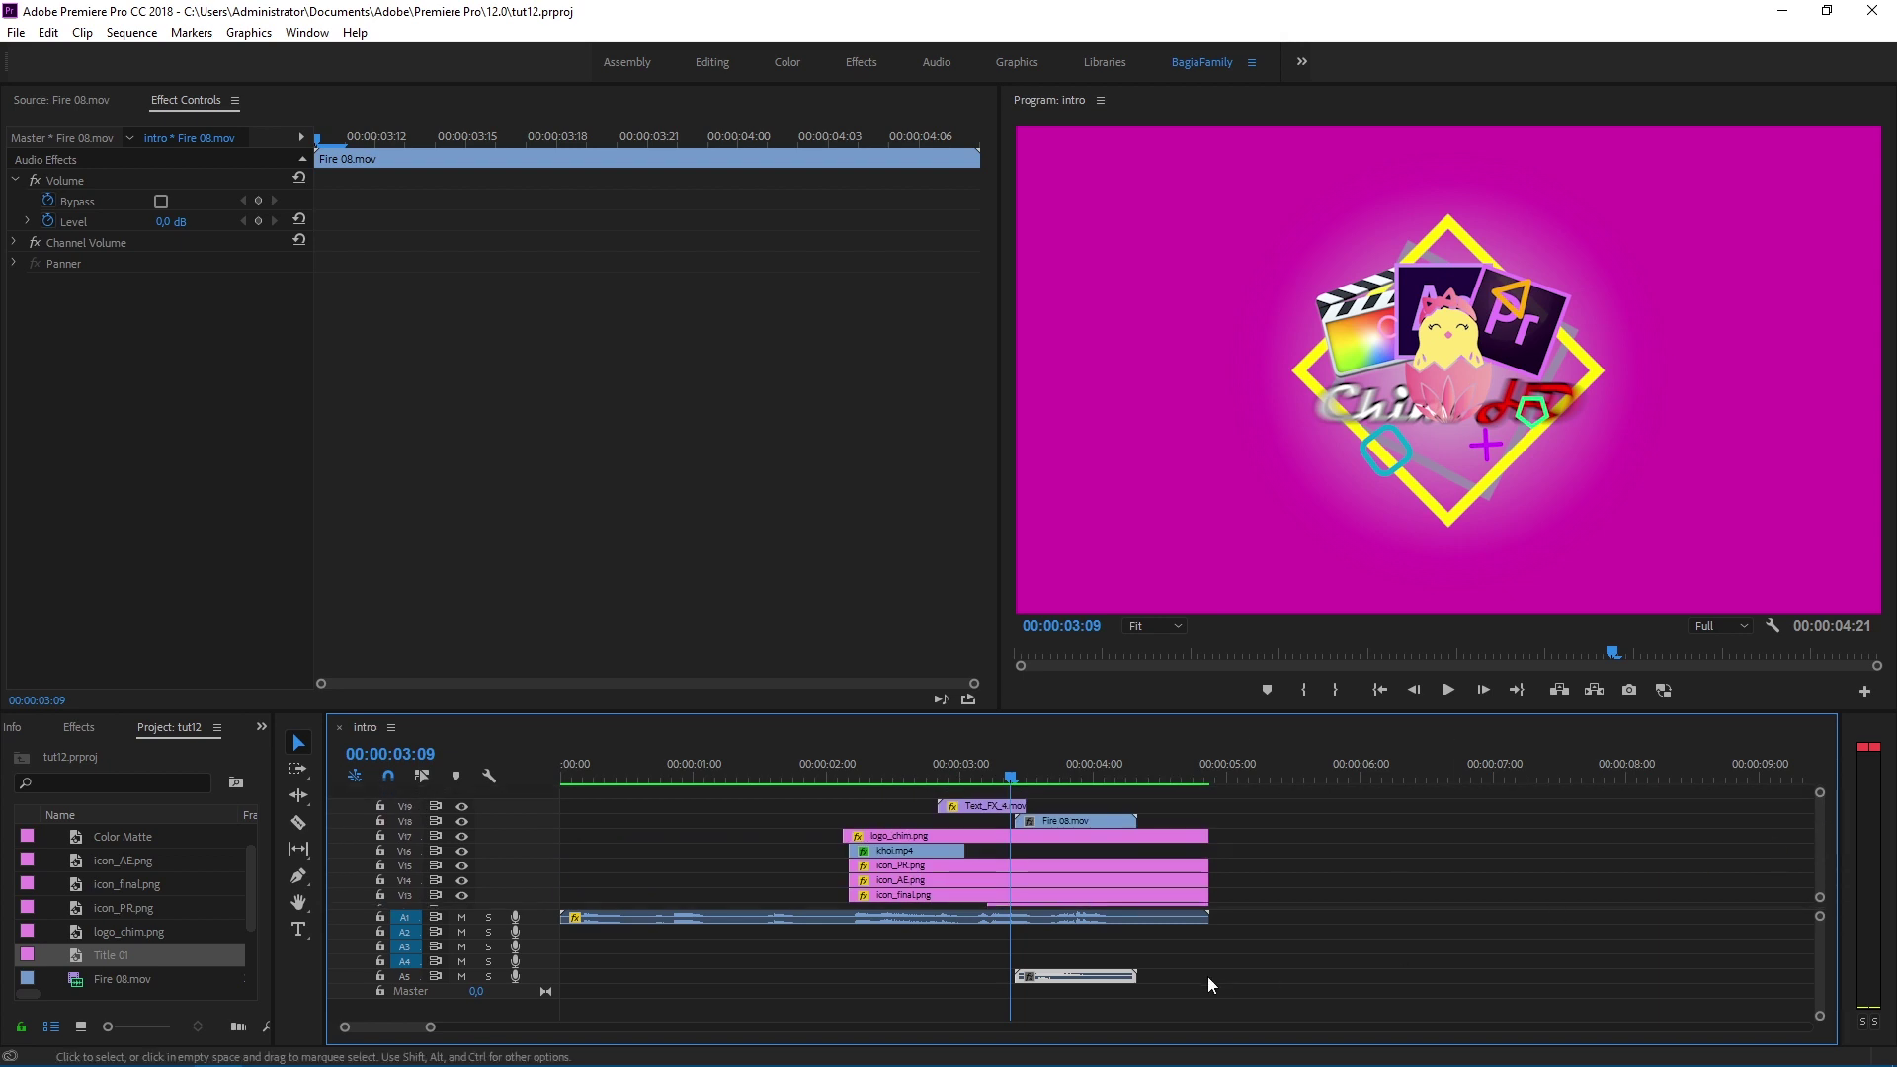
left_click_drag(1070, 981, 1106, 938)
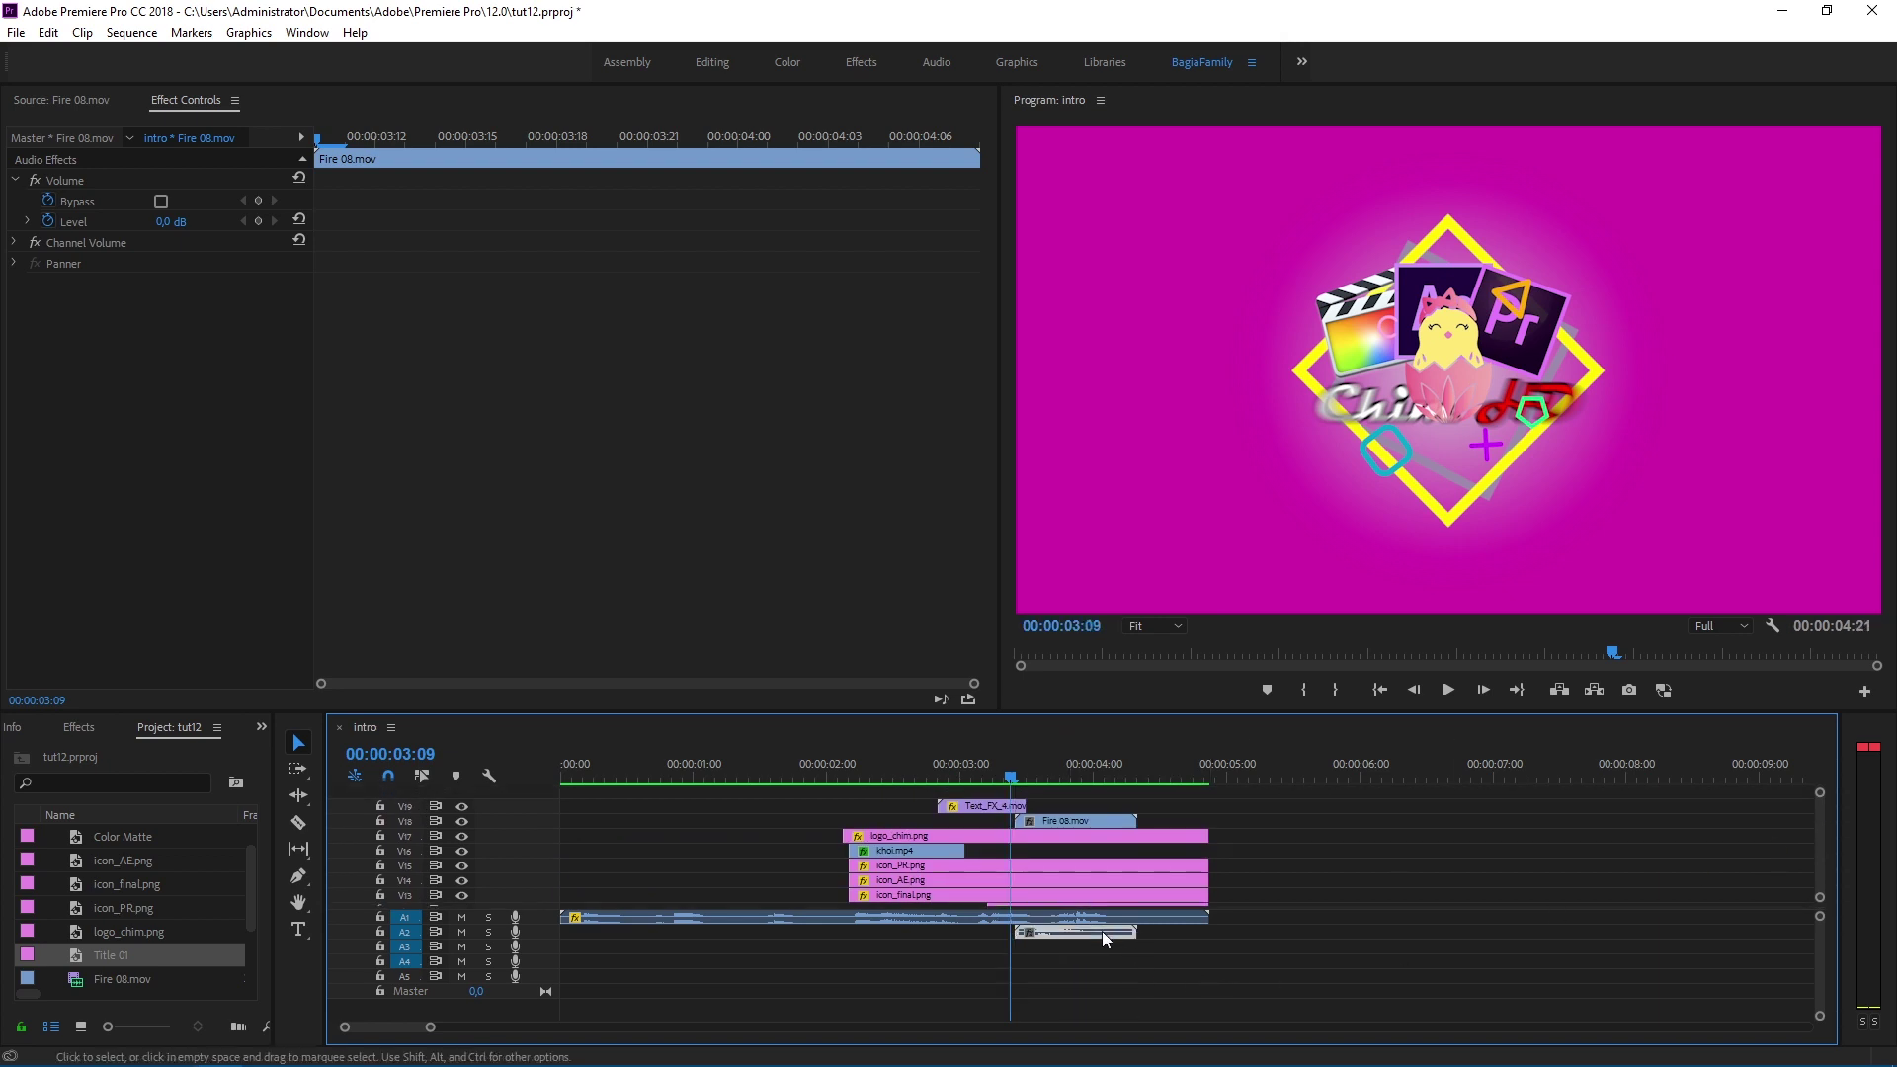